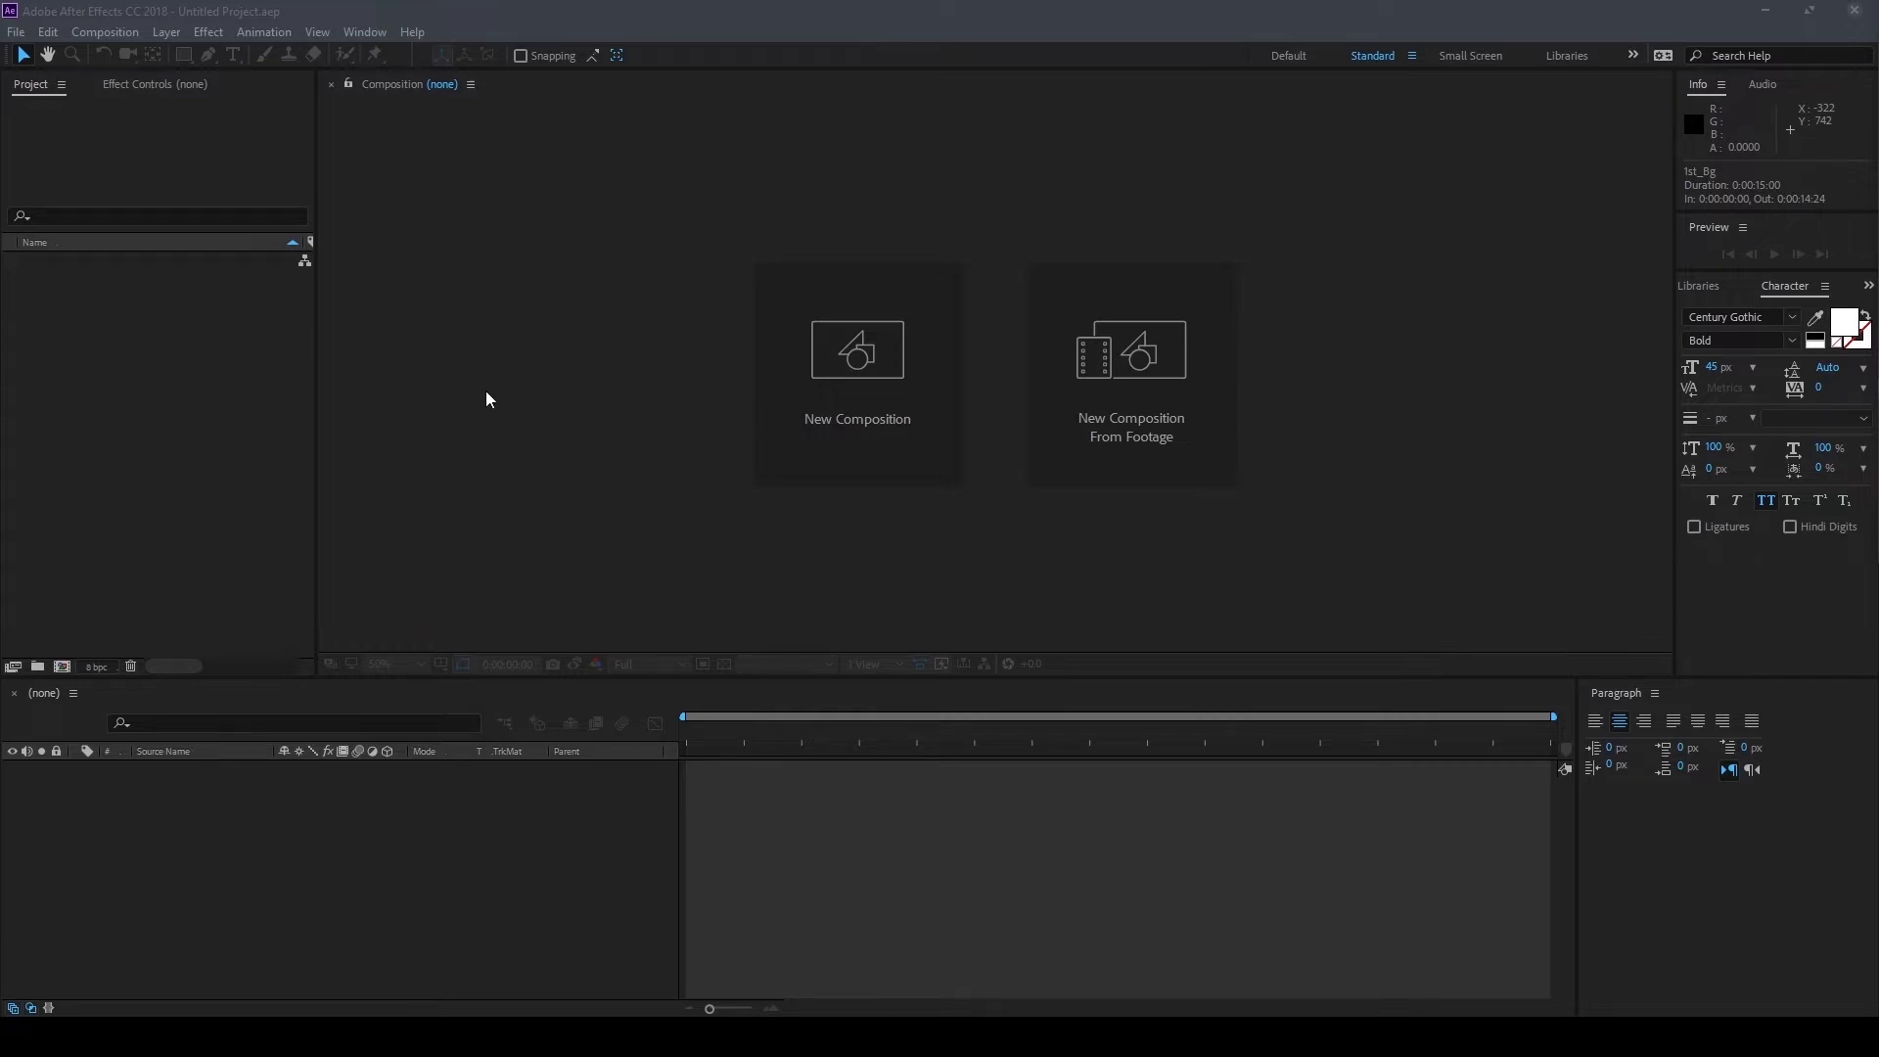
Start a fresh, empty After Effects project
{"action": "left_click", "coordinate": [7, 32]}
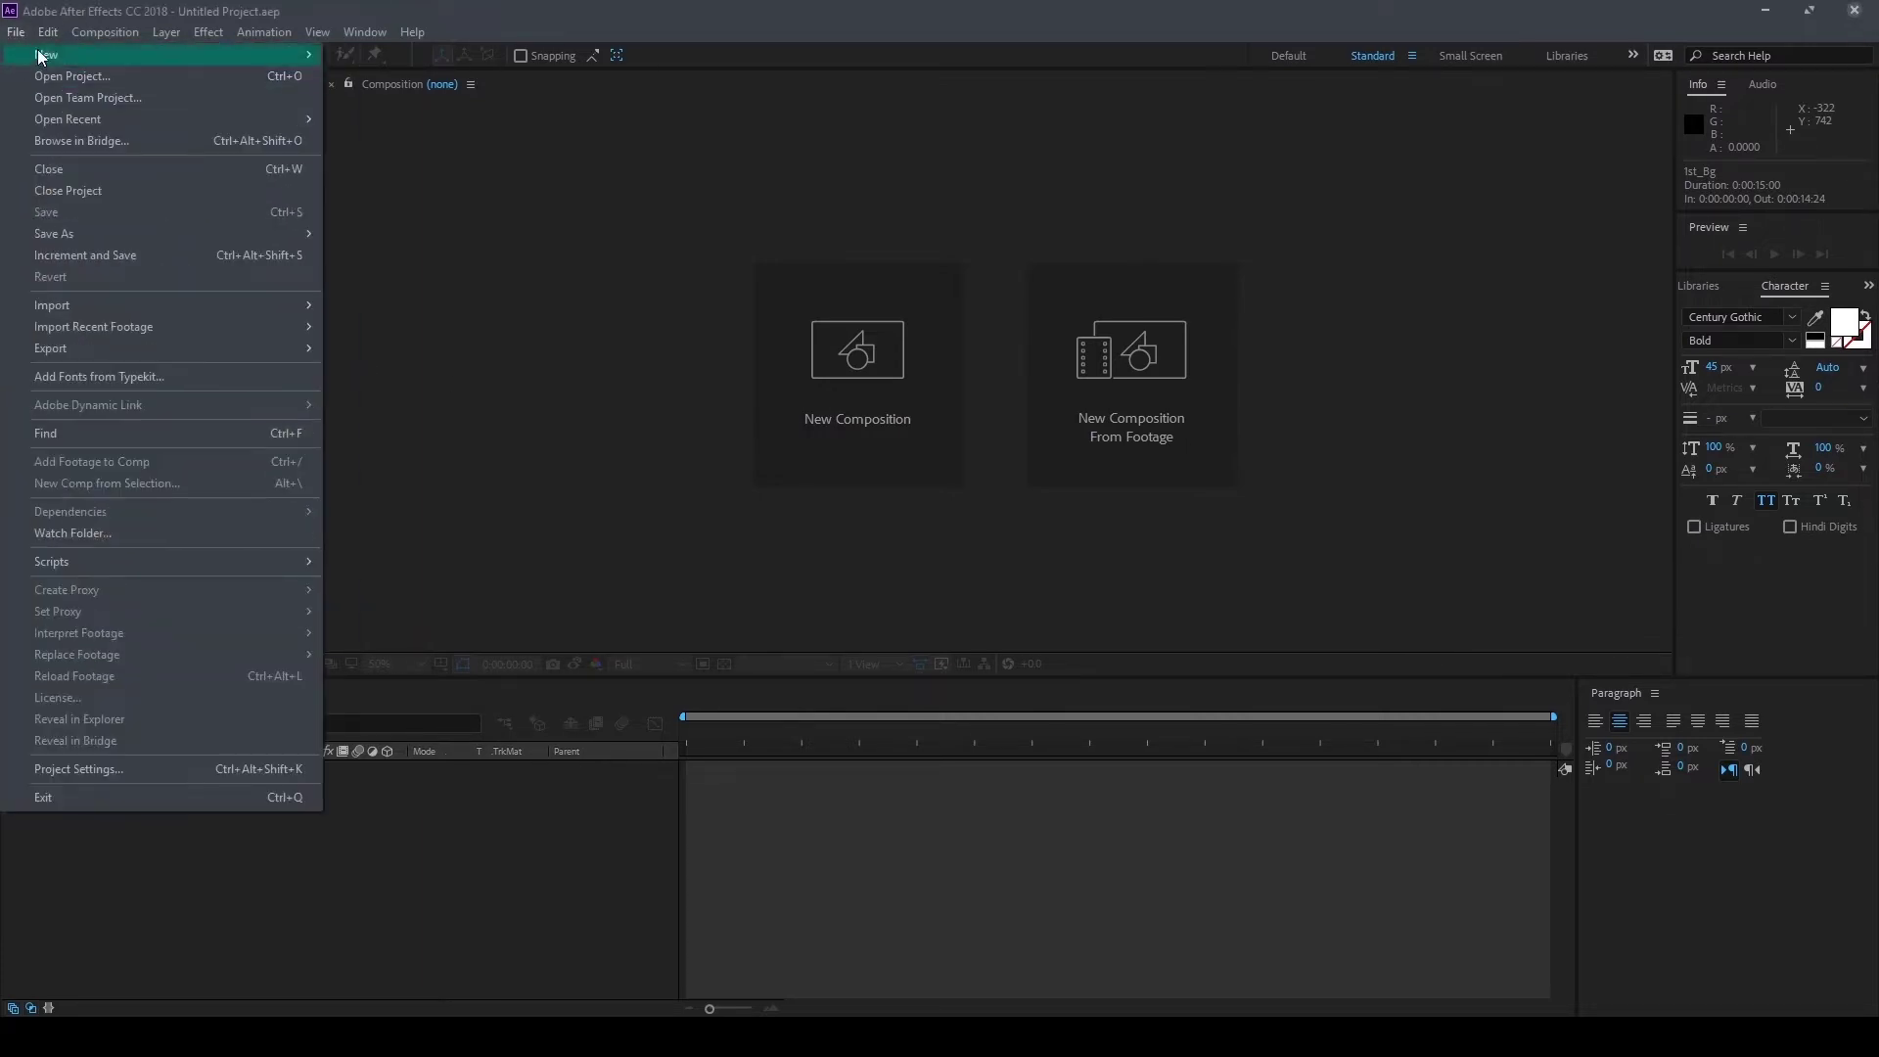
{"action": "mouse_move", "coordinate": [245, 55]}
{"action": "left_click", "coordinate": [387, 56]}
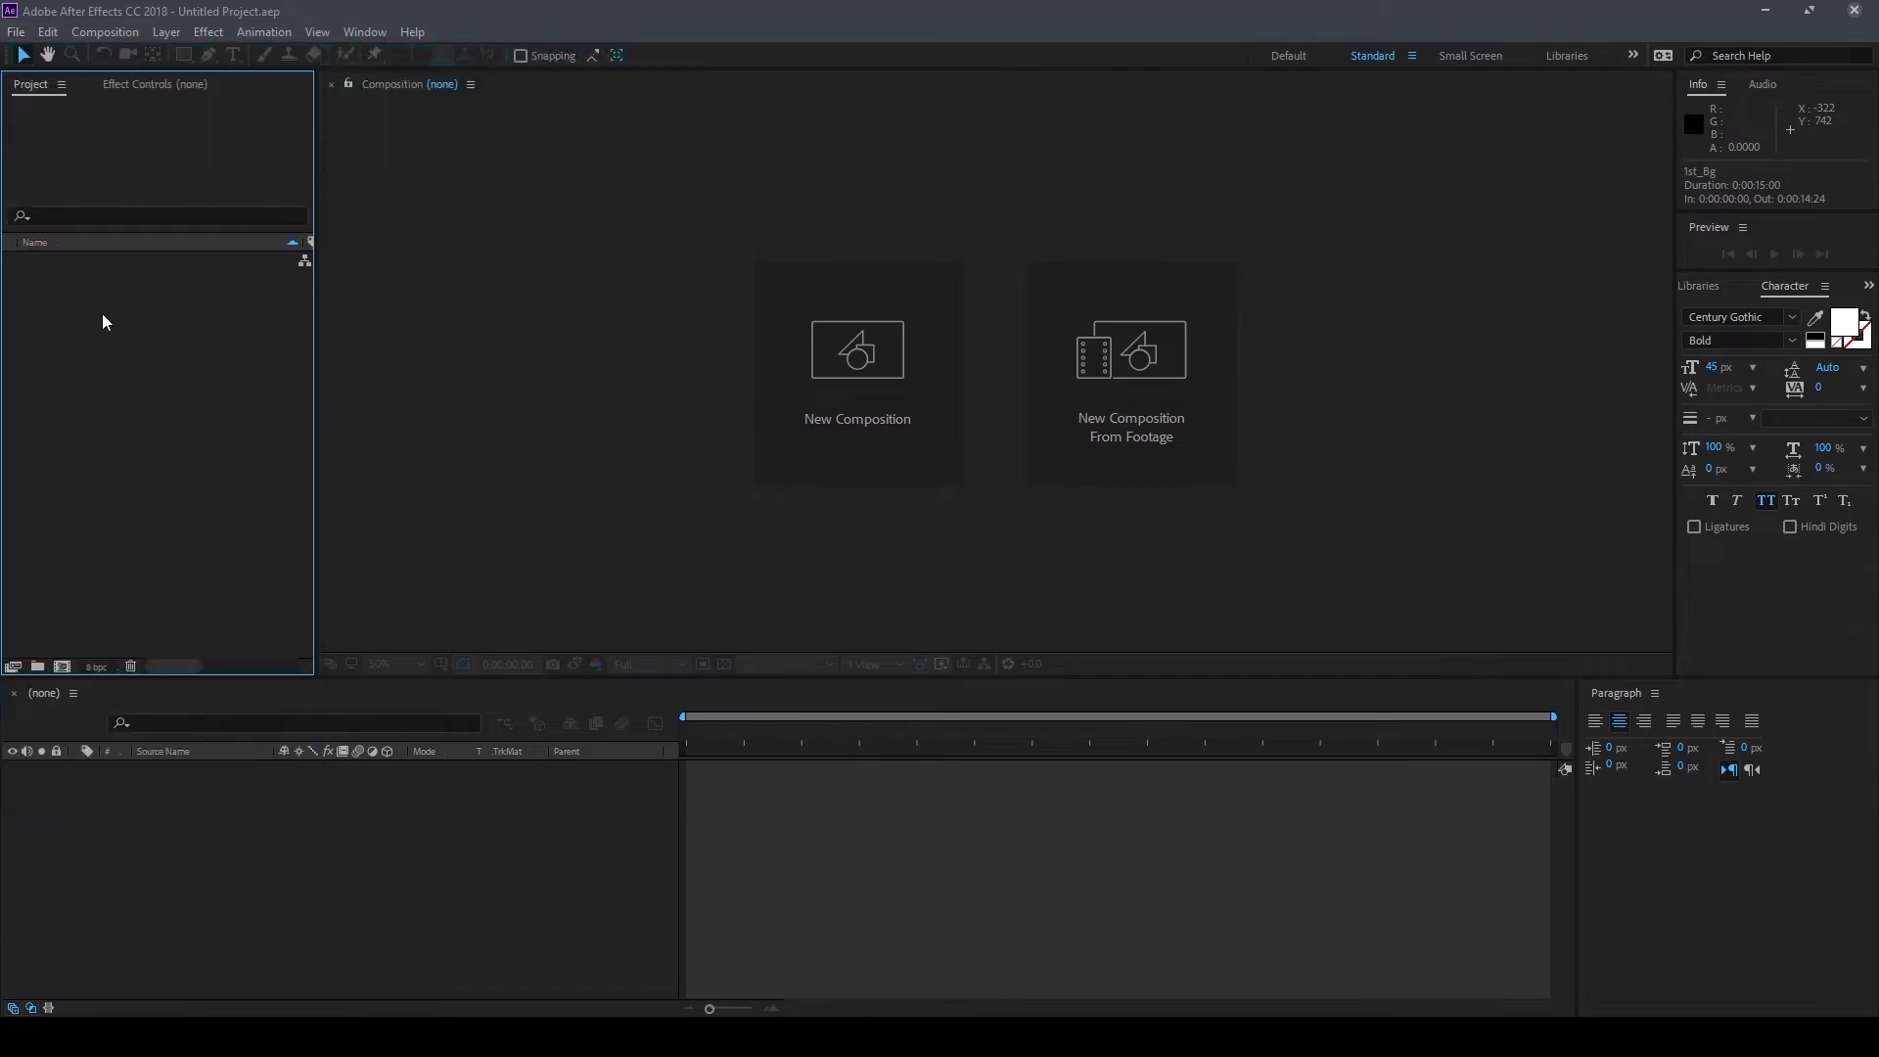
Import the Cam-1 Test_Render PNG frames as an image sequence
{"action": "left_click", "coordinate": [17, 32]}
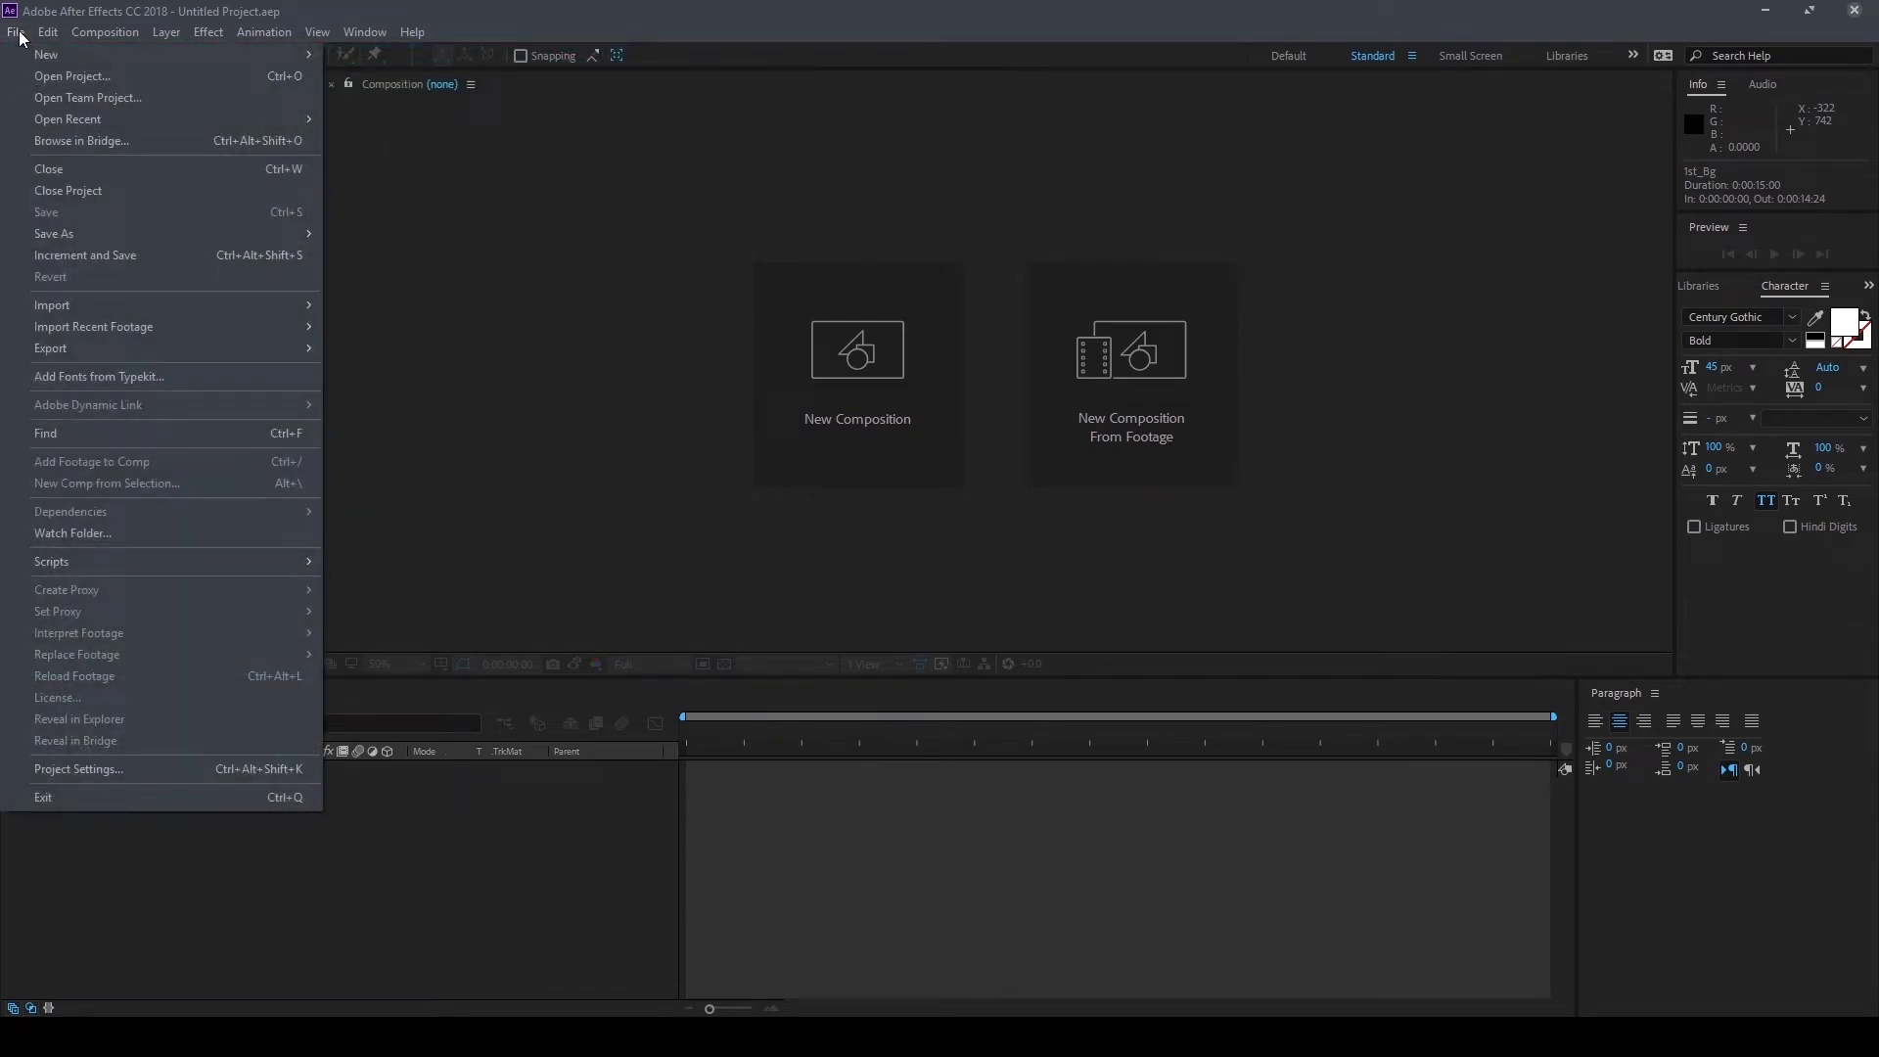
{"action": "mouse_move", "coordinate": [117, 308]}
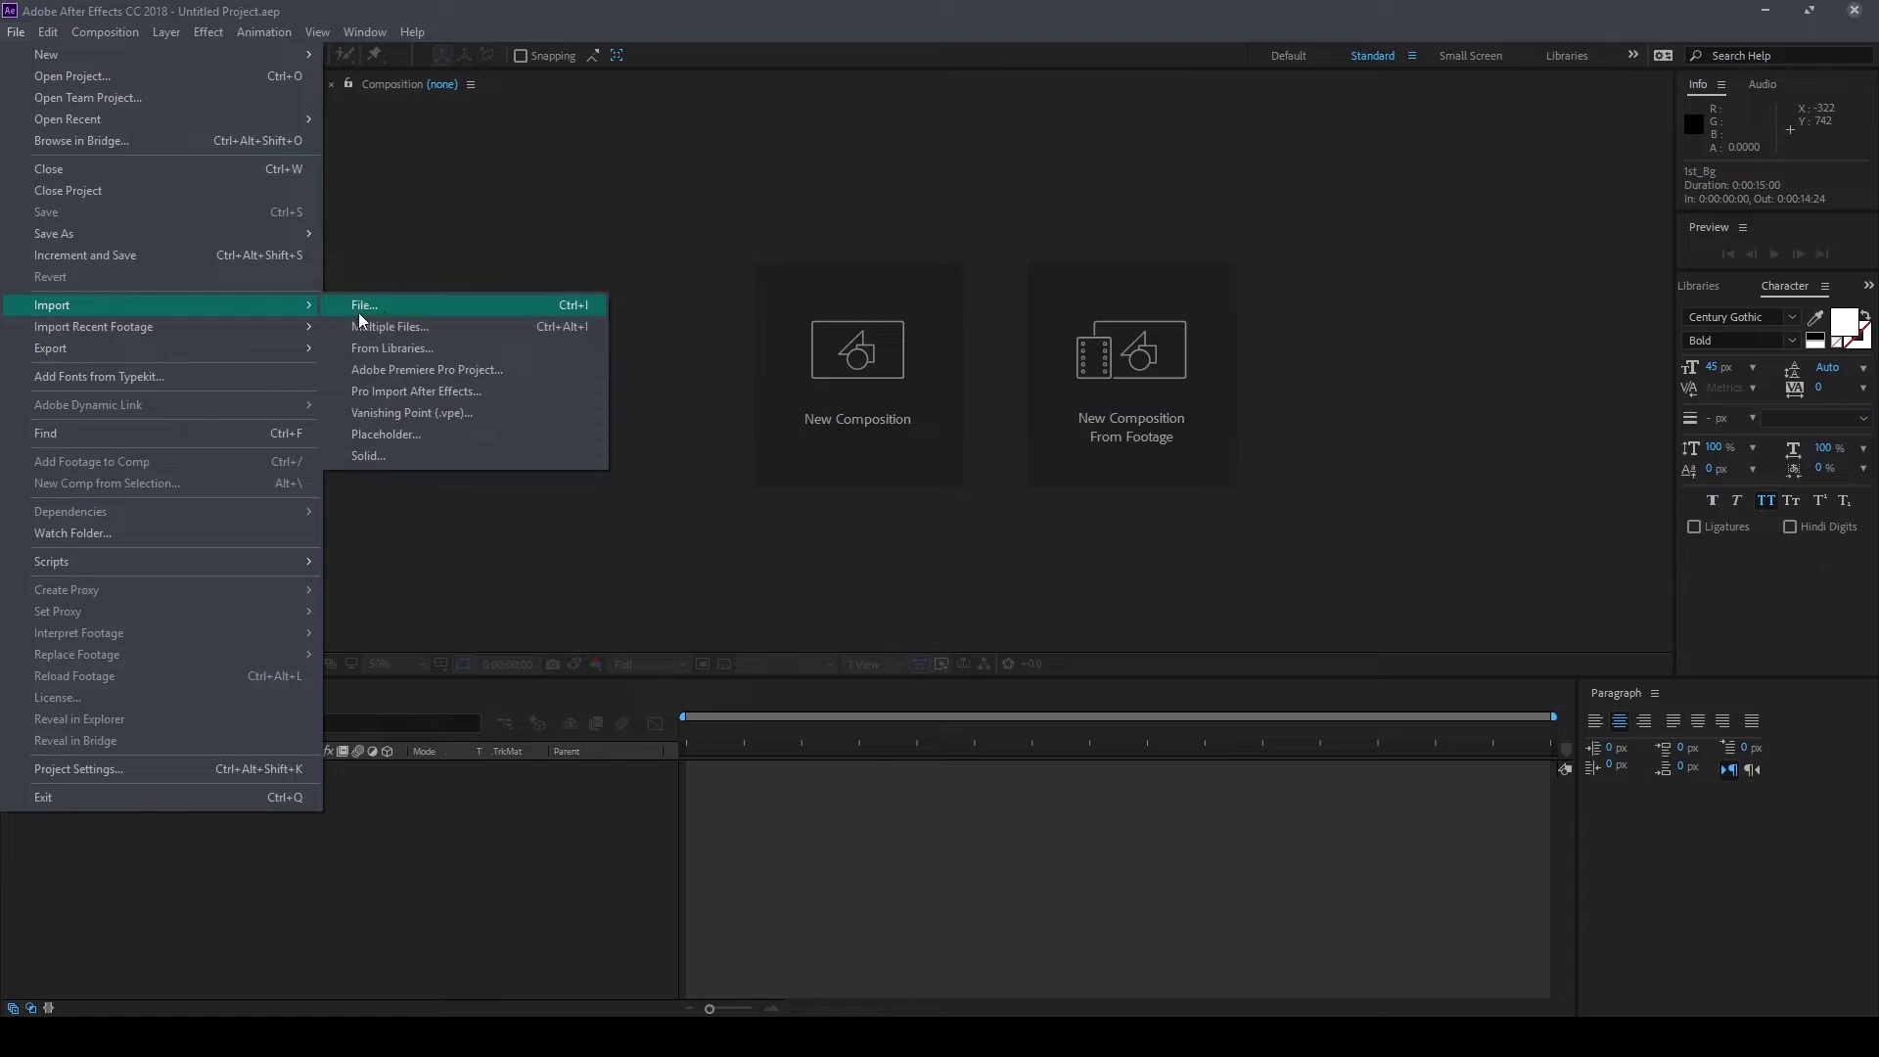
{"action": "left_click", "coordinate": [384, 311]}
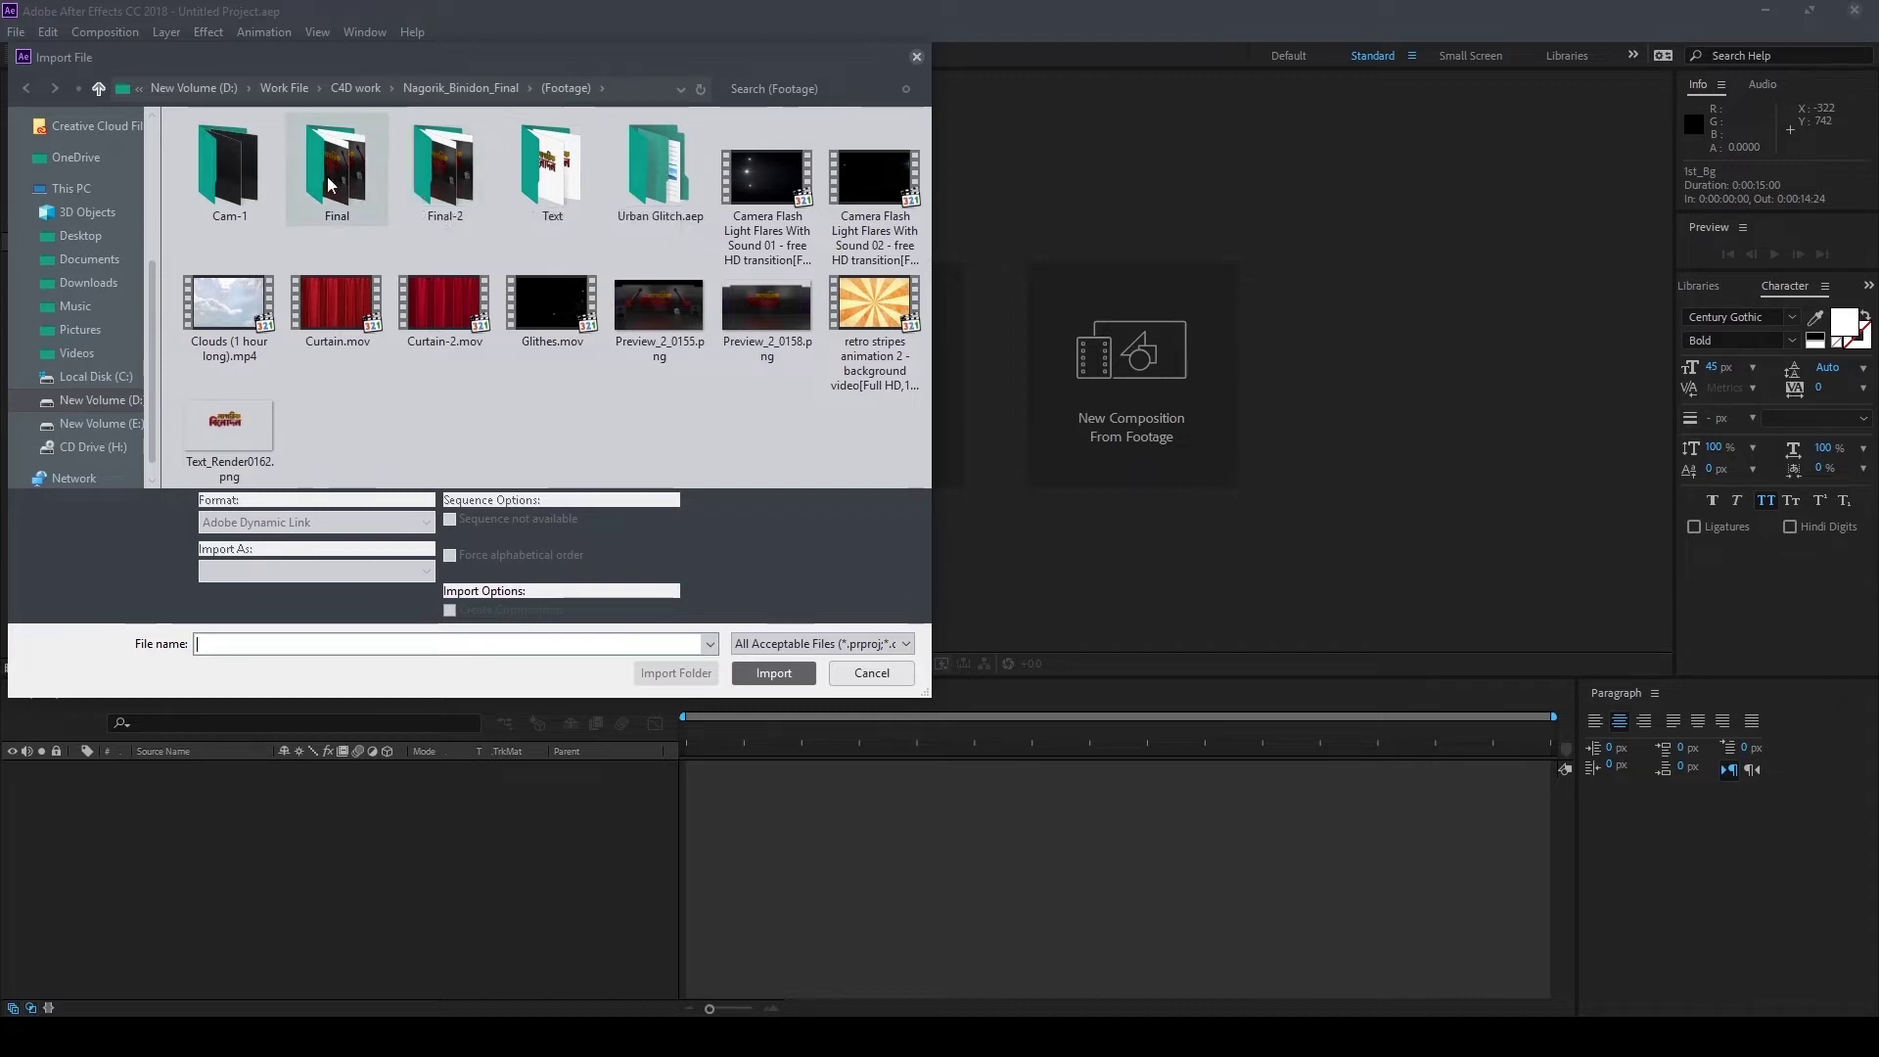
{"action": "double_click", "coordinate": [239, 189]}
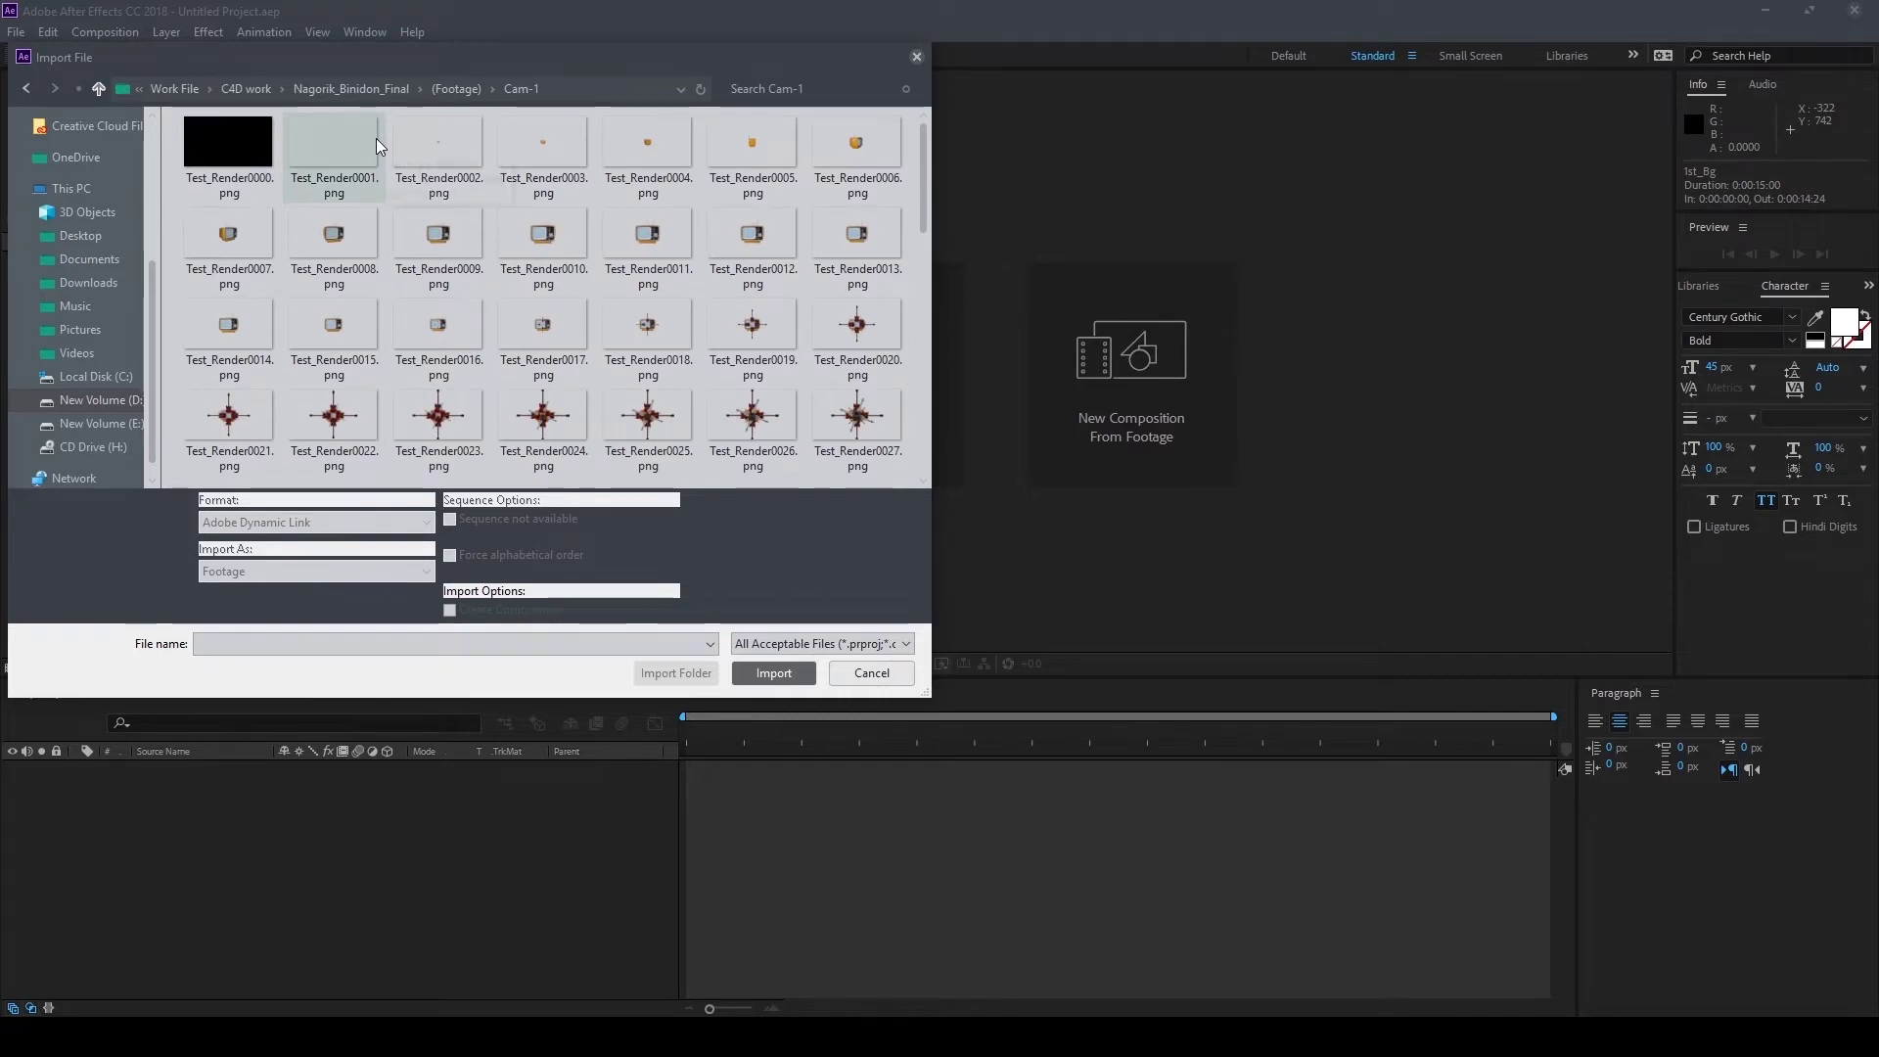
{"action": "left_click", "coordinate": [209, 158]}
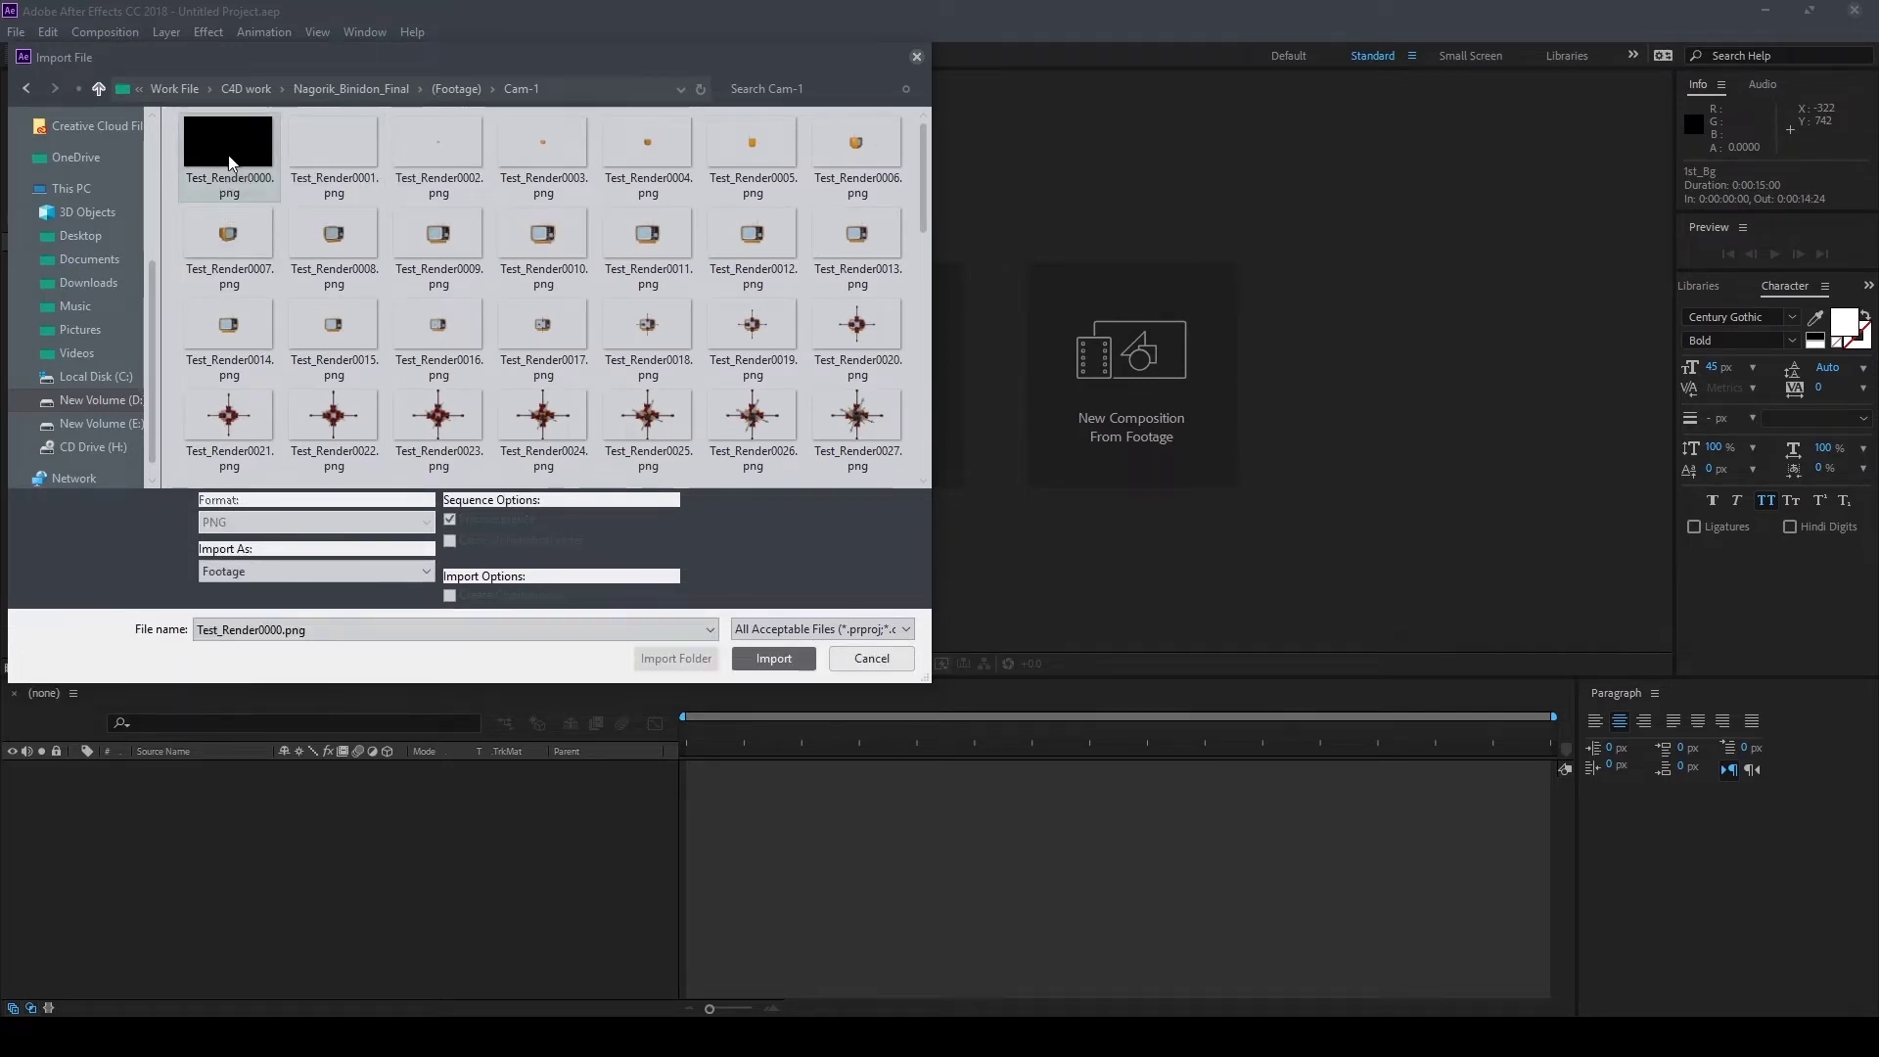
{"action": "left_click", "coordinate": [456, 521]}
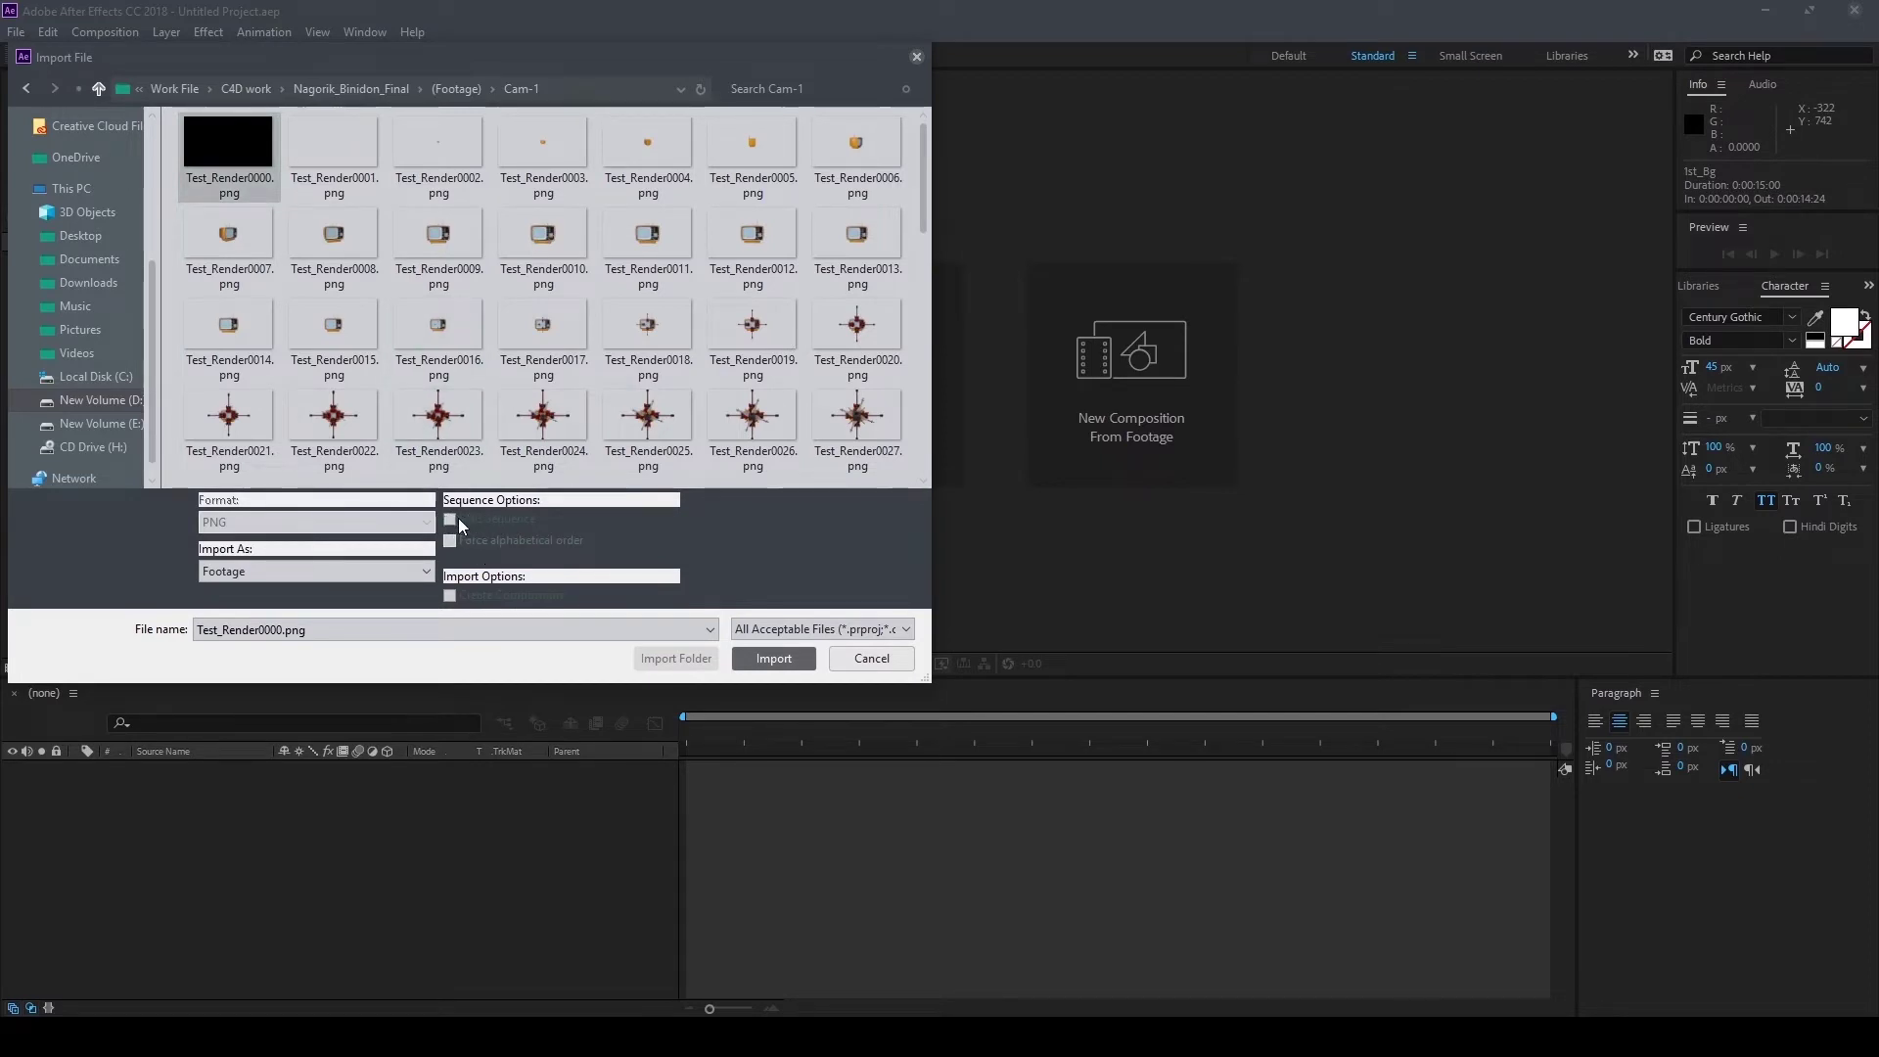
{"action": "left_click", "coordinate": [450, 519]}
{"action": "left_click", "coordinate": [777, 660]}
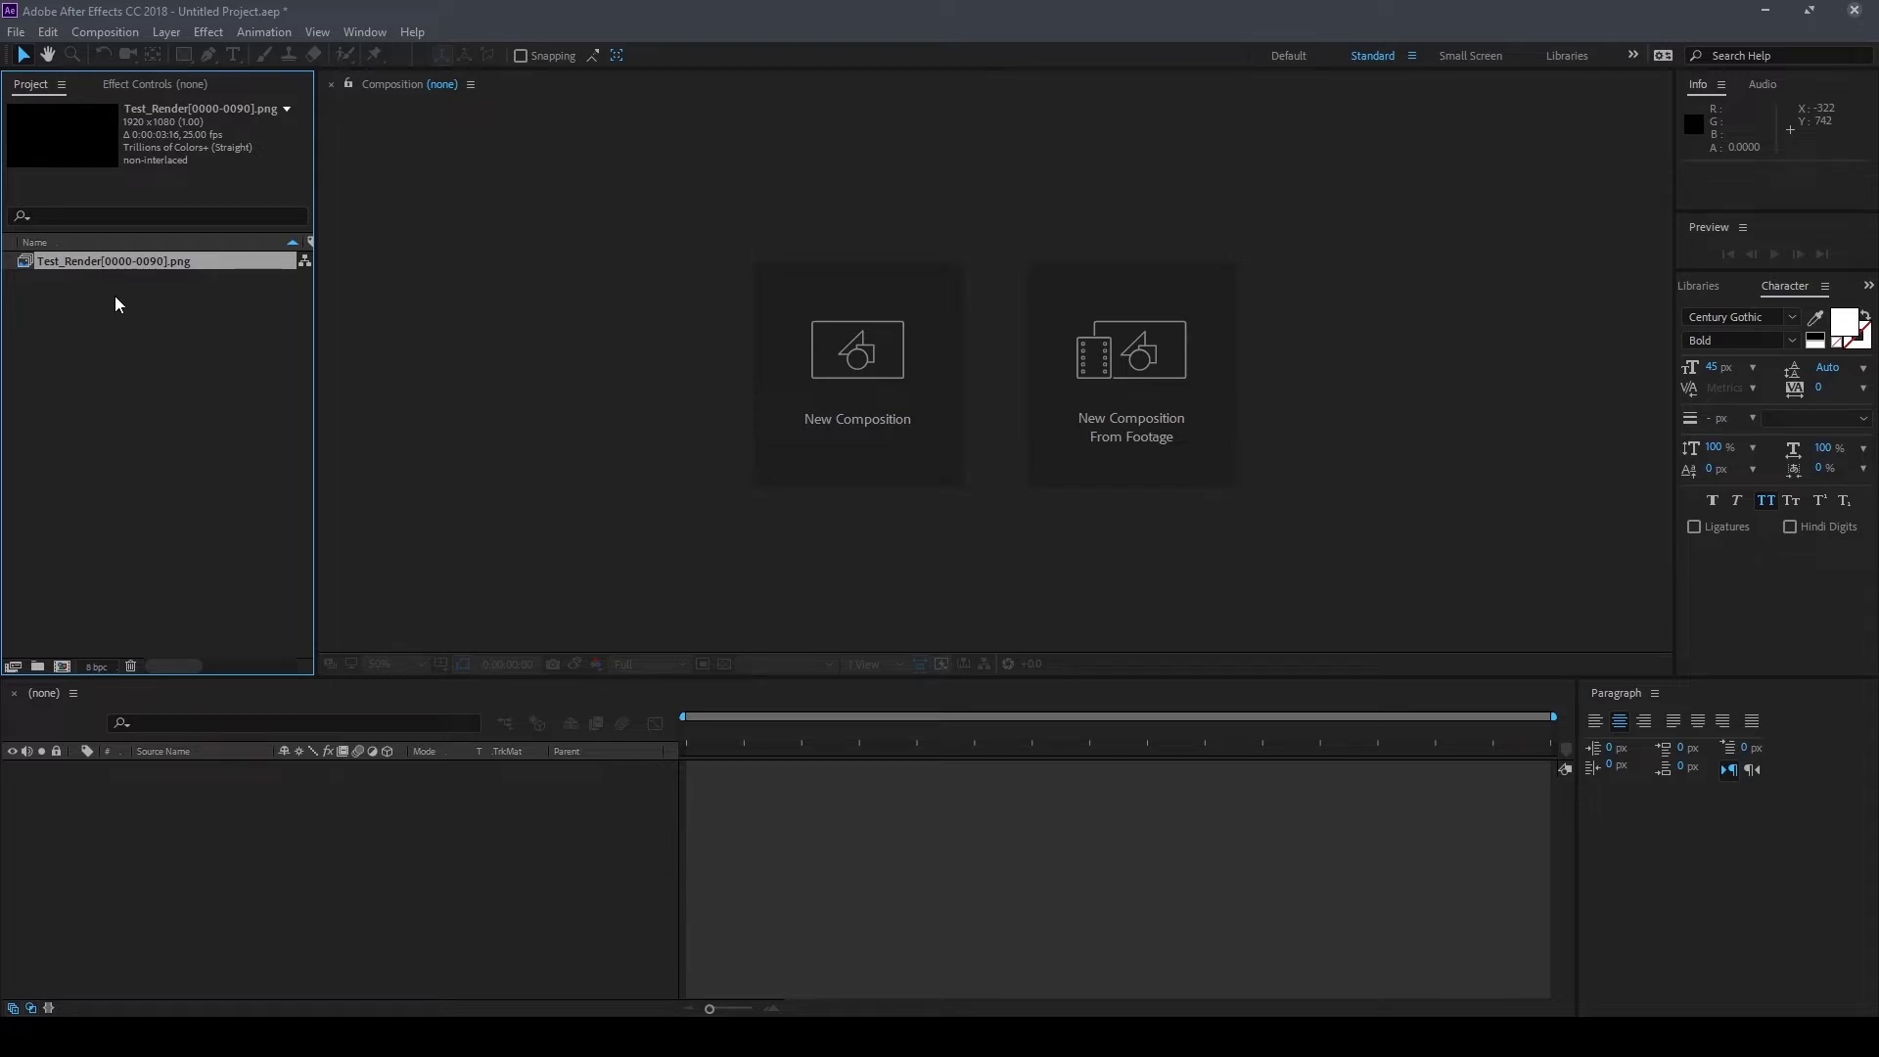
Import the Final-2 Preview_2 PNG frames as a second image sequence
{"action": "double_click", "coordinate": [114, 295]}
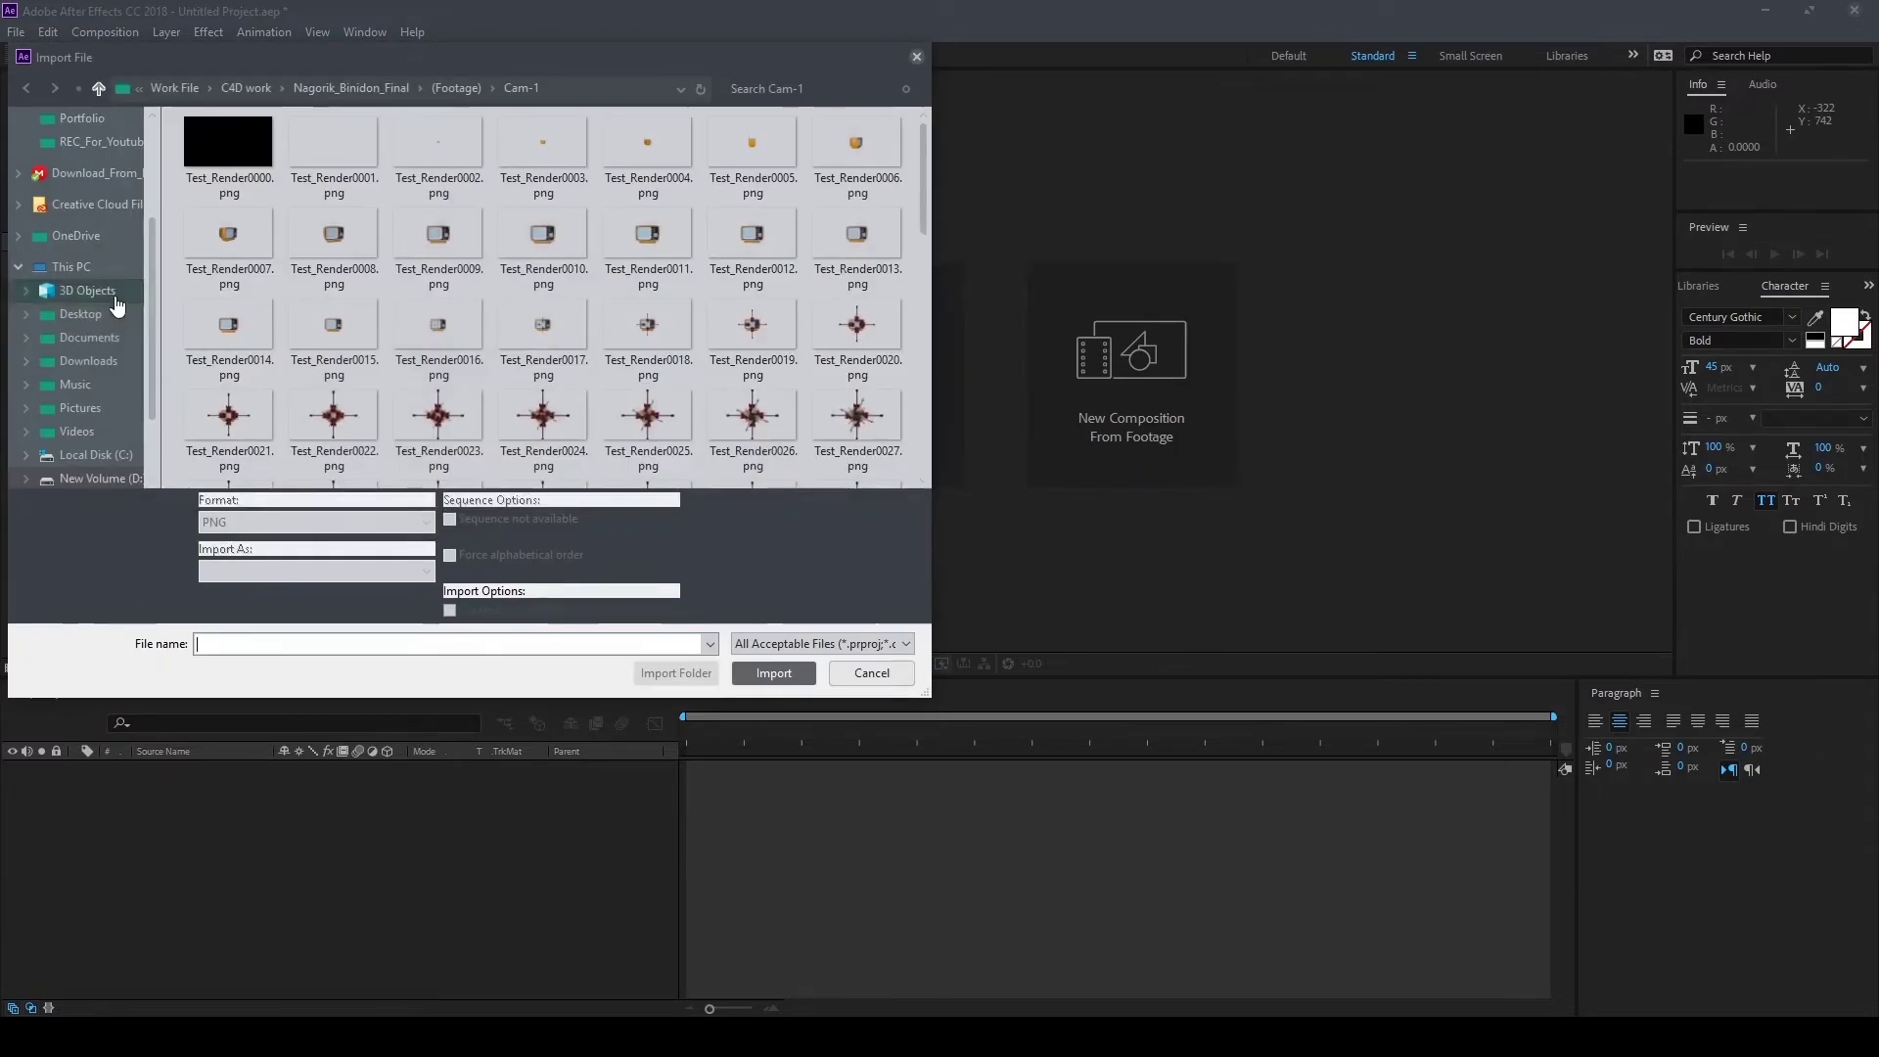
{"action": "left_click", "coordinate": [467, 87]}
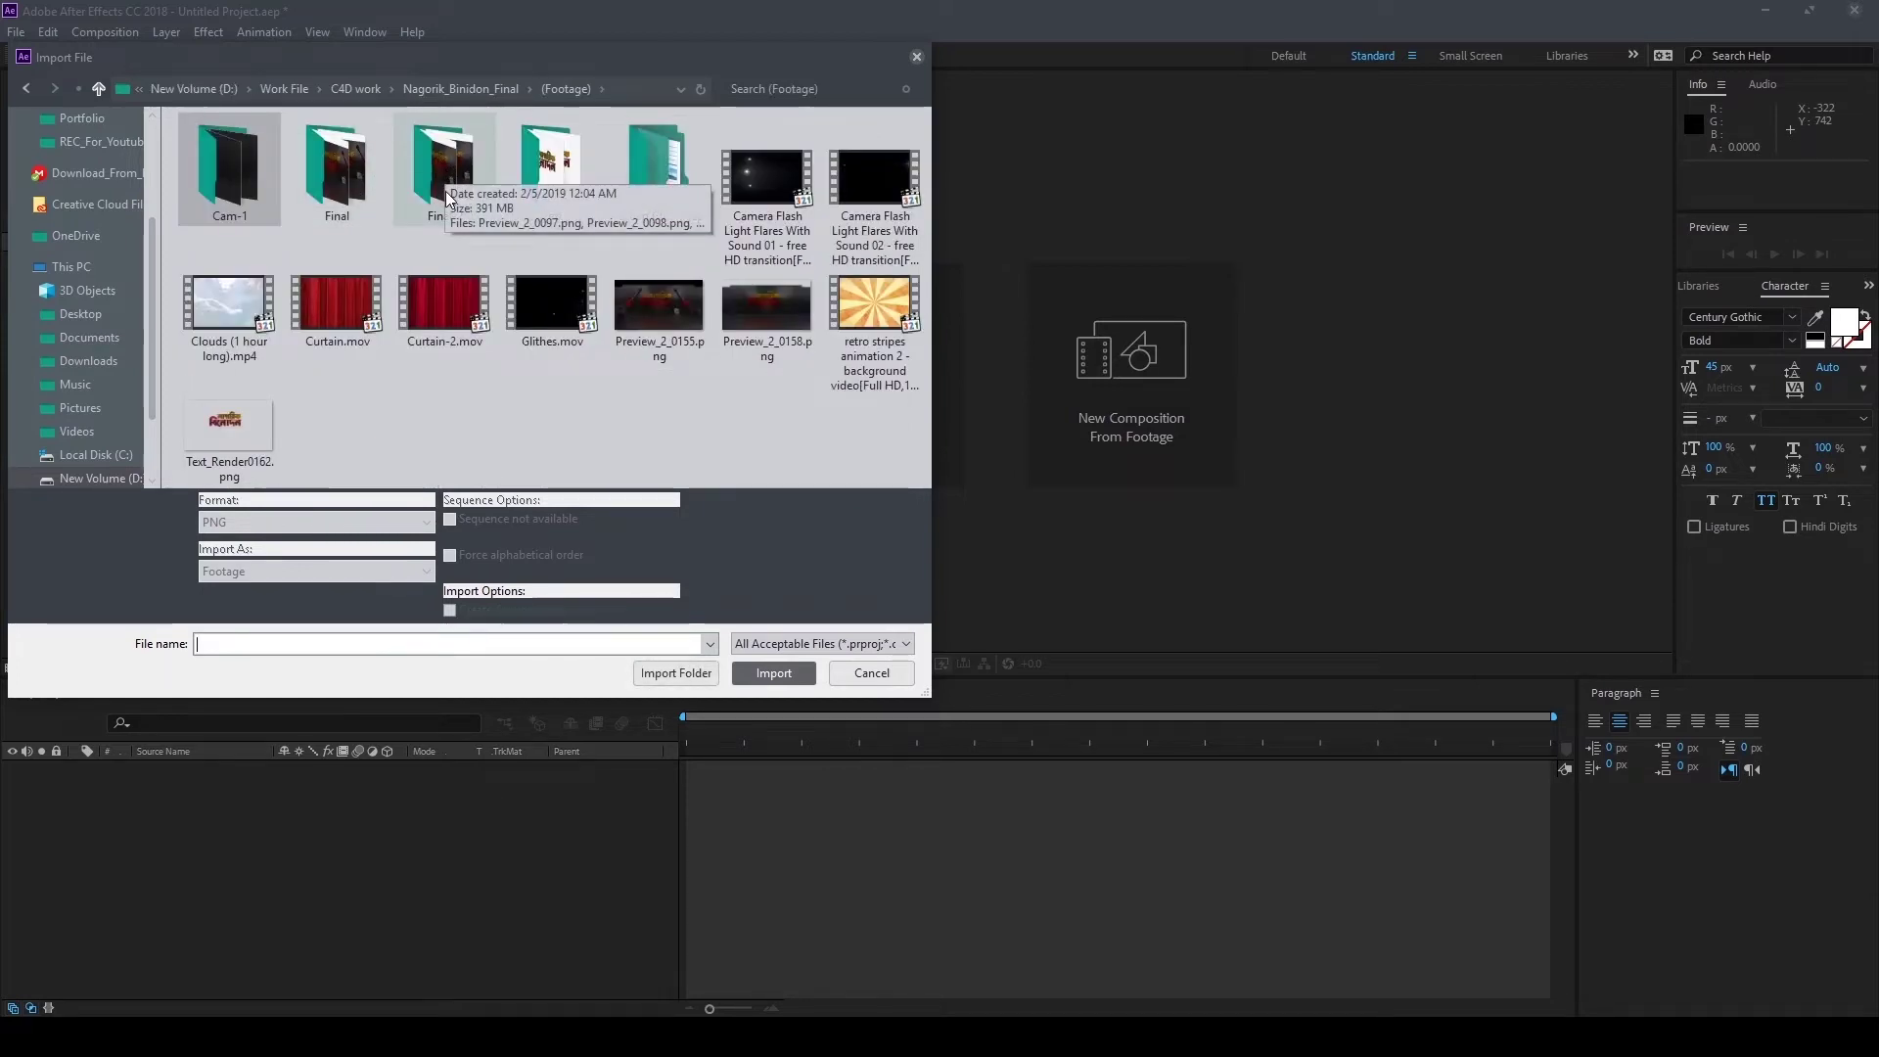
{"action": "double_click", "coordinate": [416, 200]}
{"action": "left_click", "coordinate": [237, 172]}
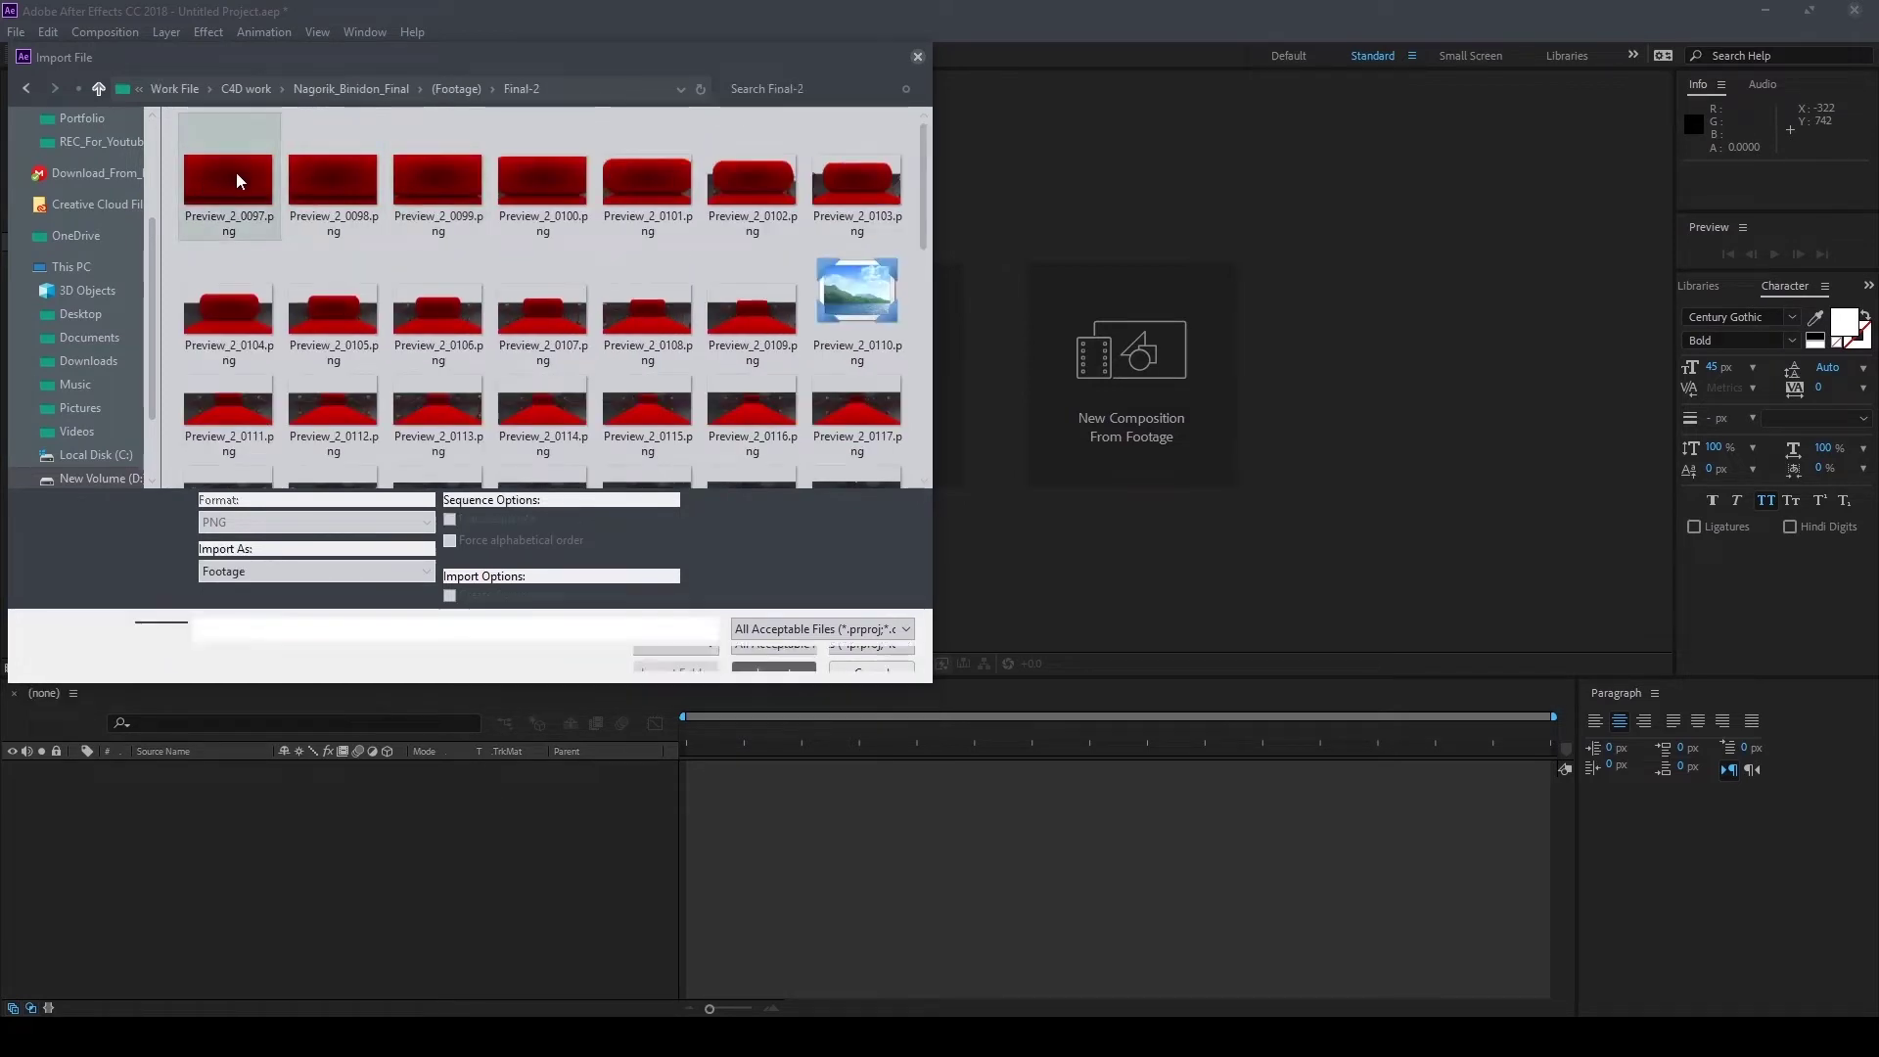
{"action": "left_click", "coordinate": [783, 659]}
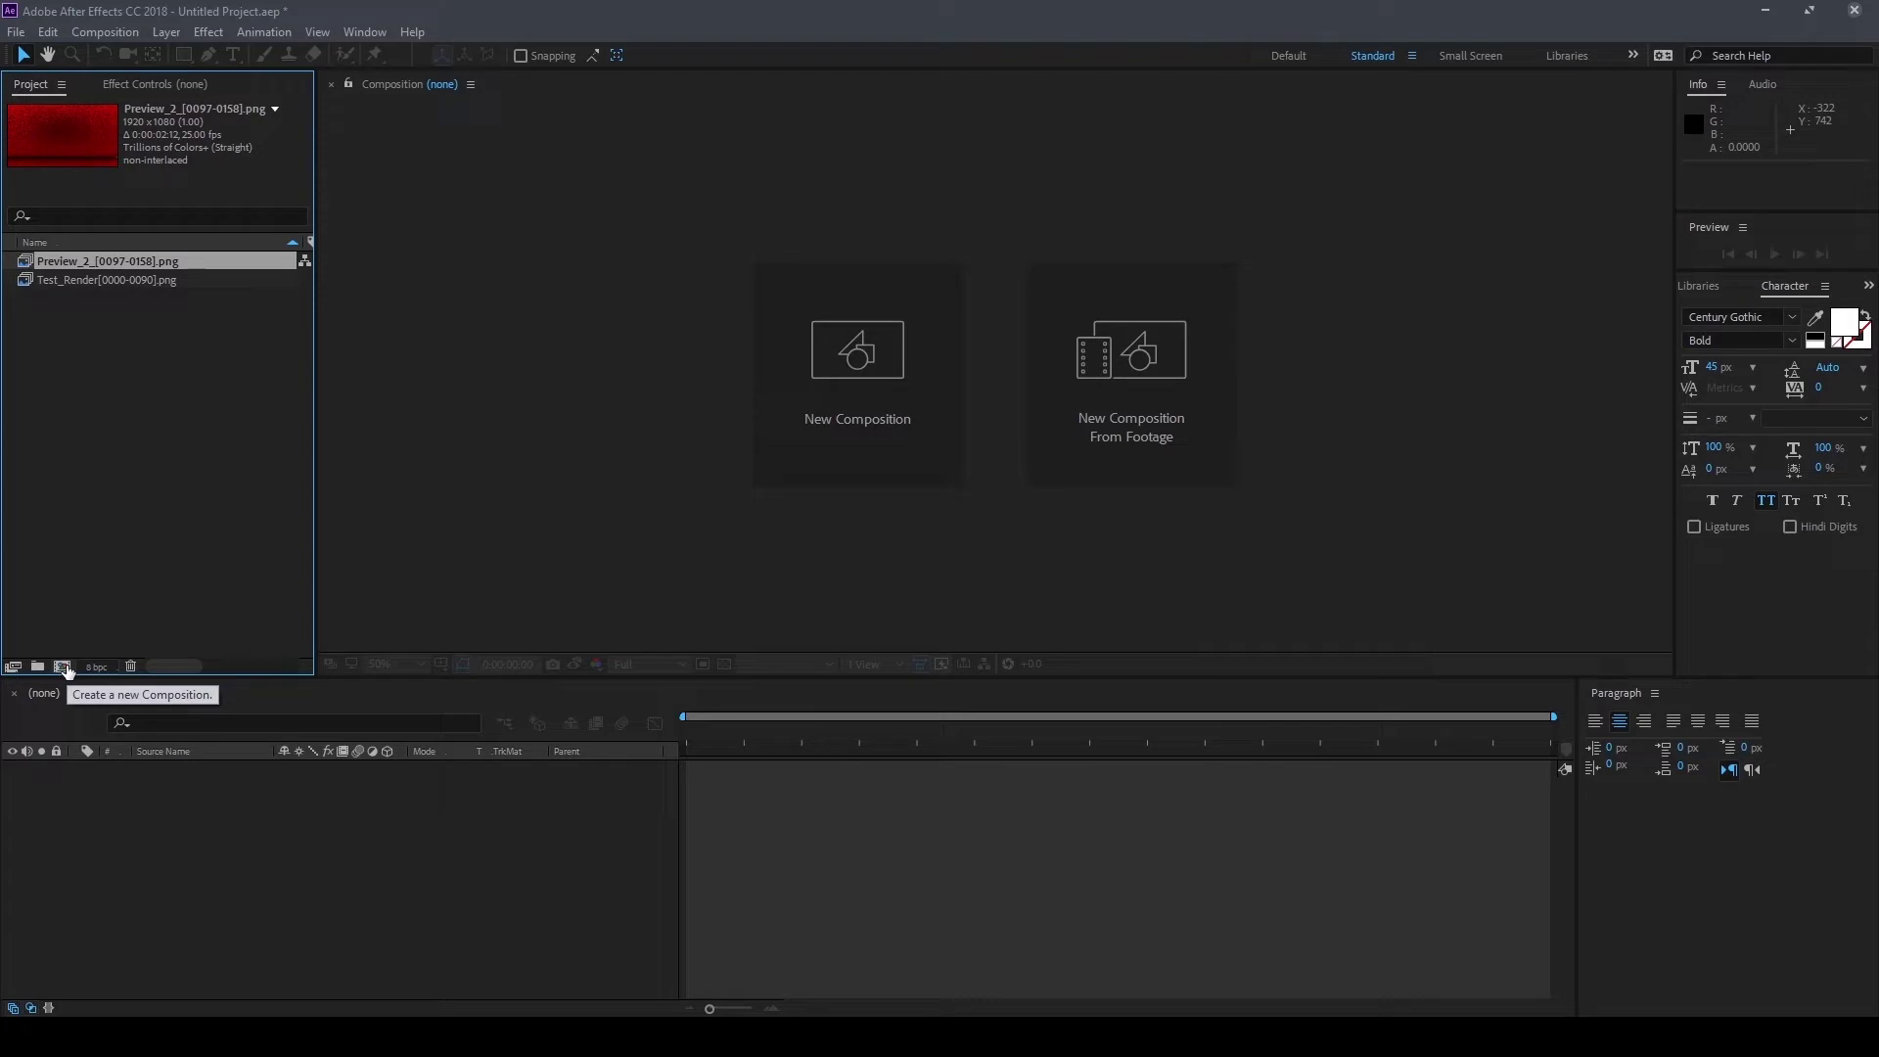
Create Comp 1 at 1920×1080, 25 fps, with a 0:00:15:01 duration
{"action": "left_click", "coordinate": [63, 666]}
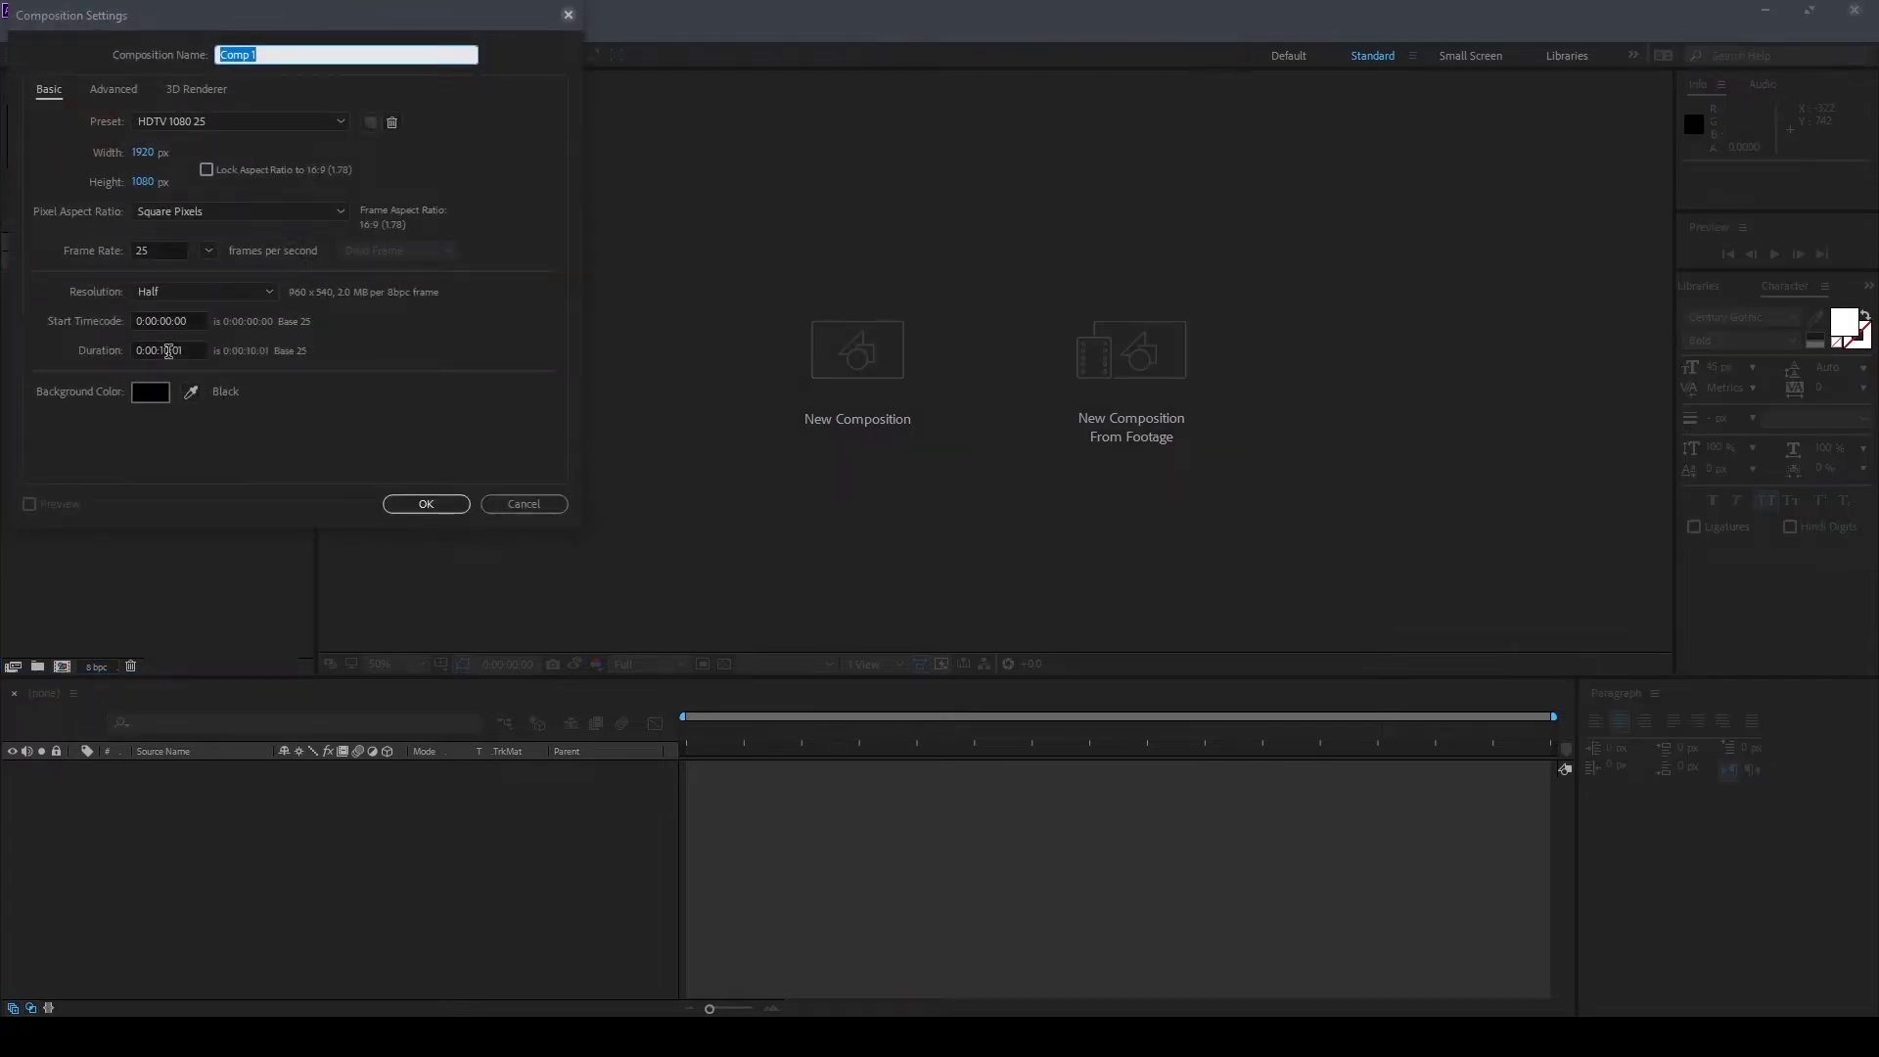
{"action": "left_click", "coordinate": [164, 350]}
{"action": "key", "text": "BackSpace"}
{"action": "type", "text": "5"}
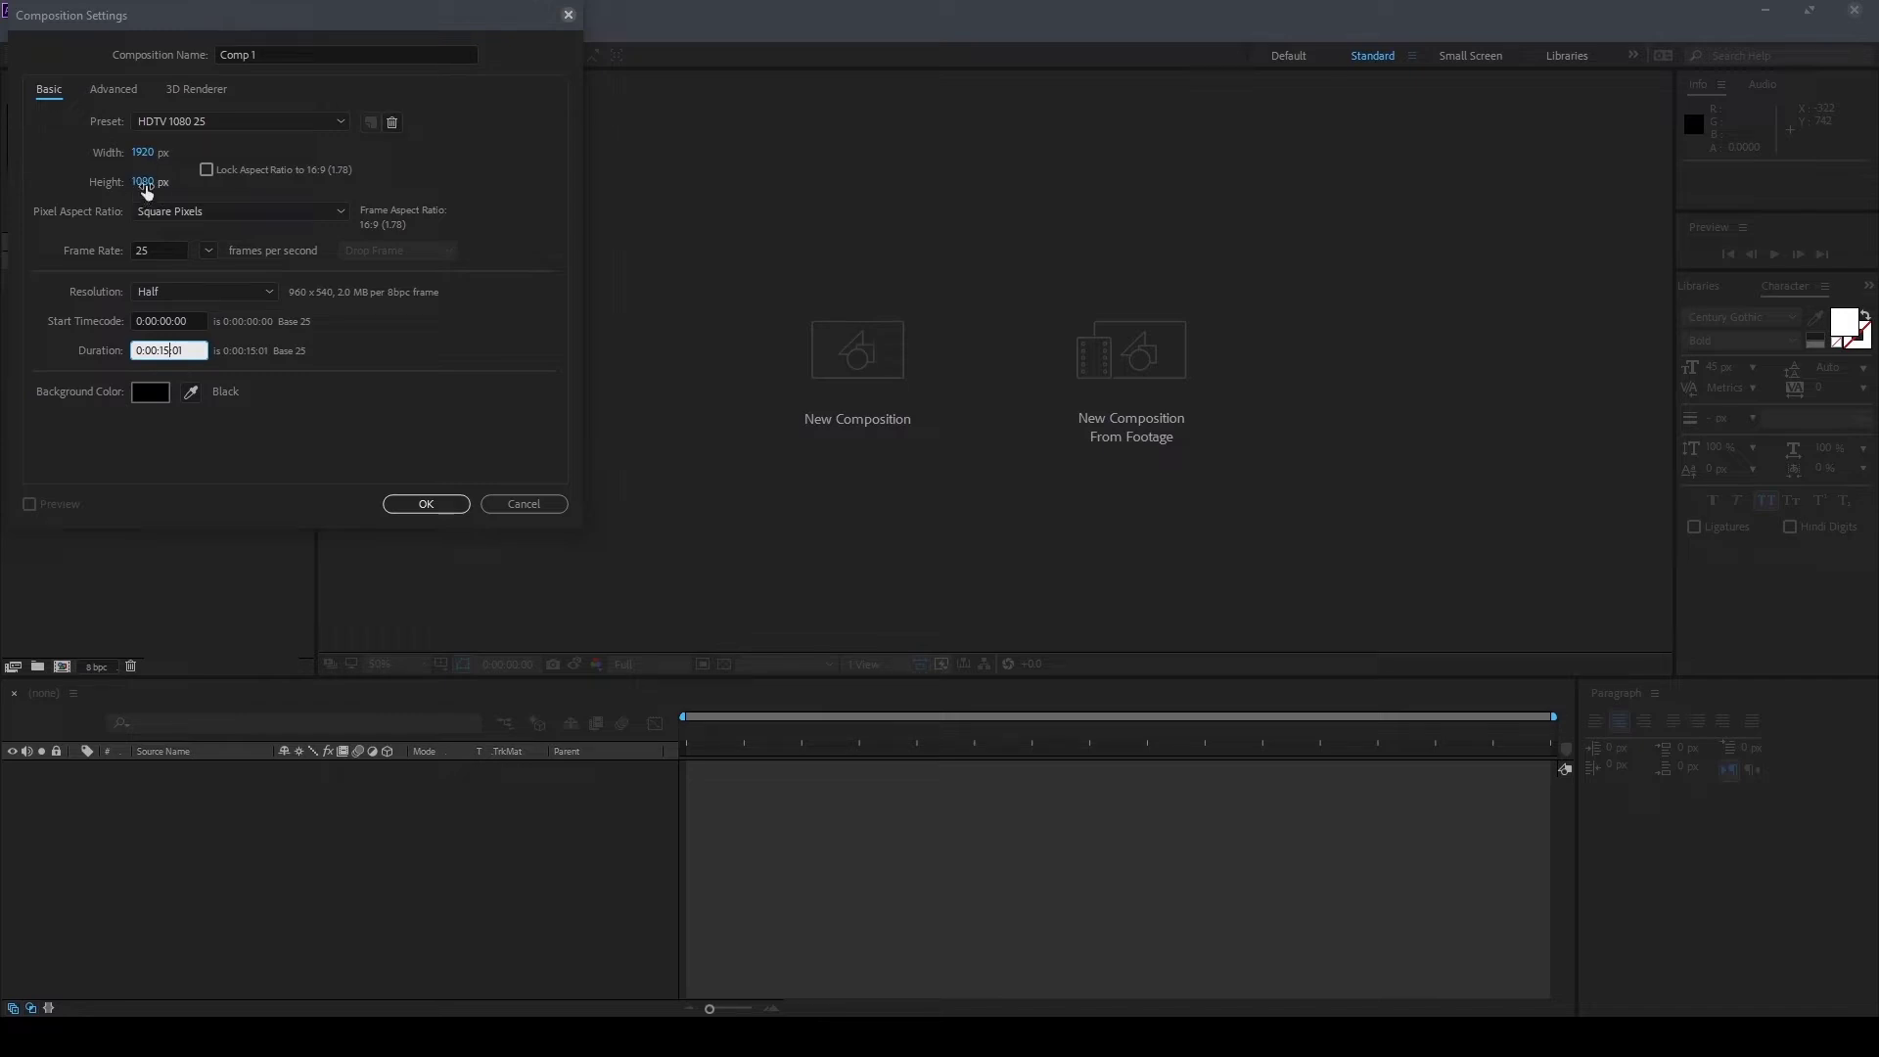
{"action": "left_click", "coordinate": [437, 505]}
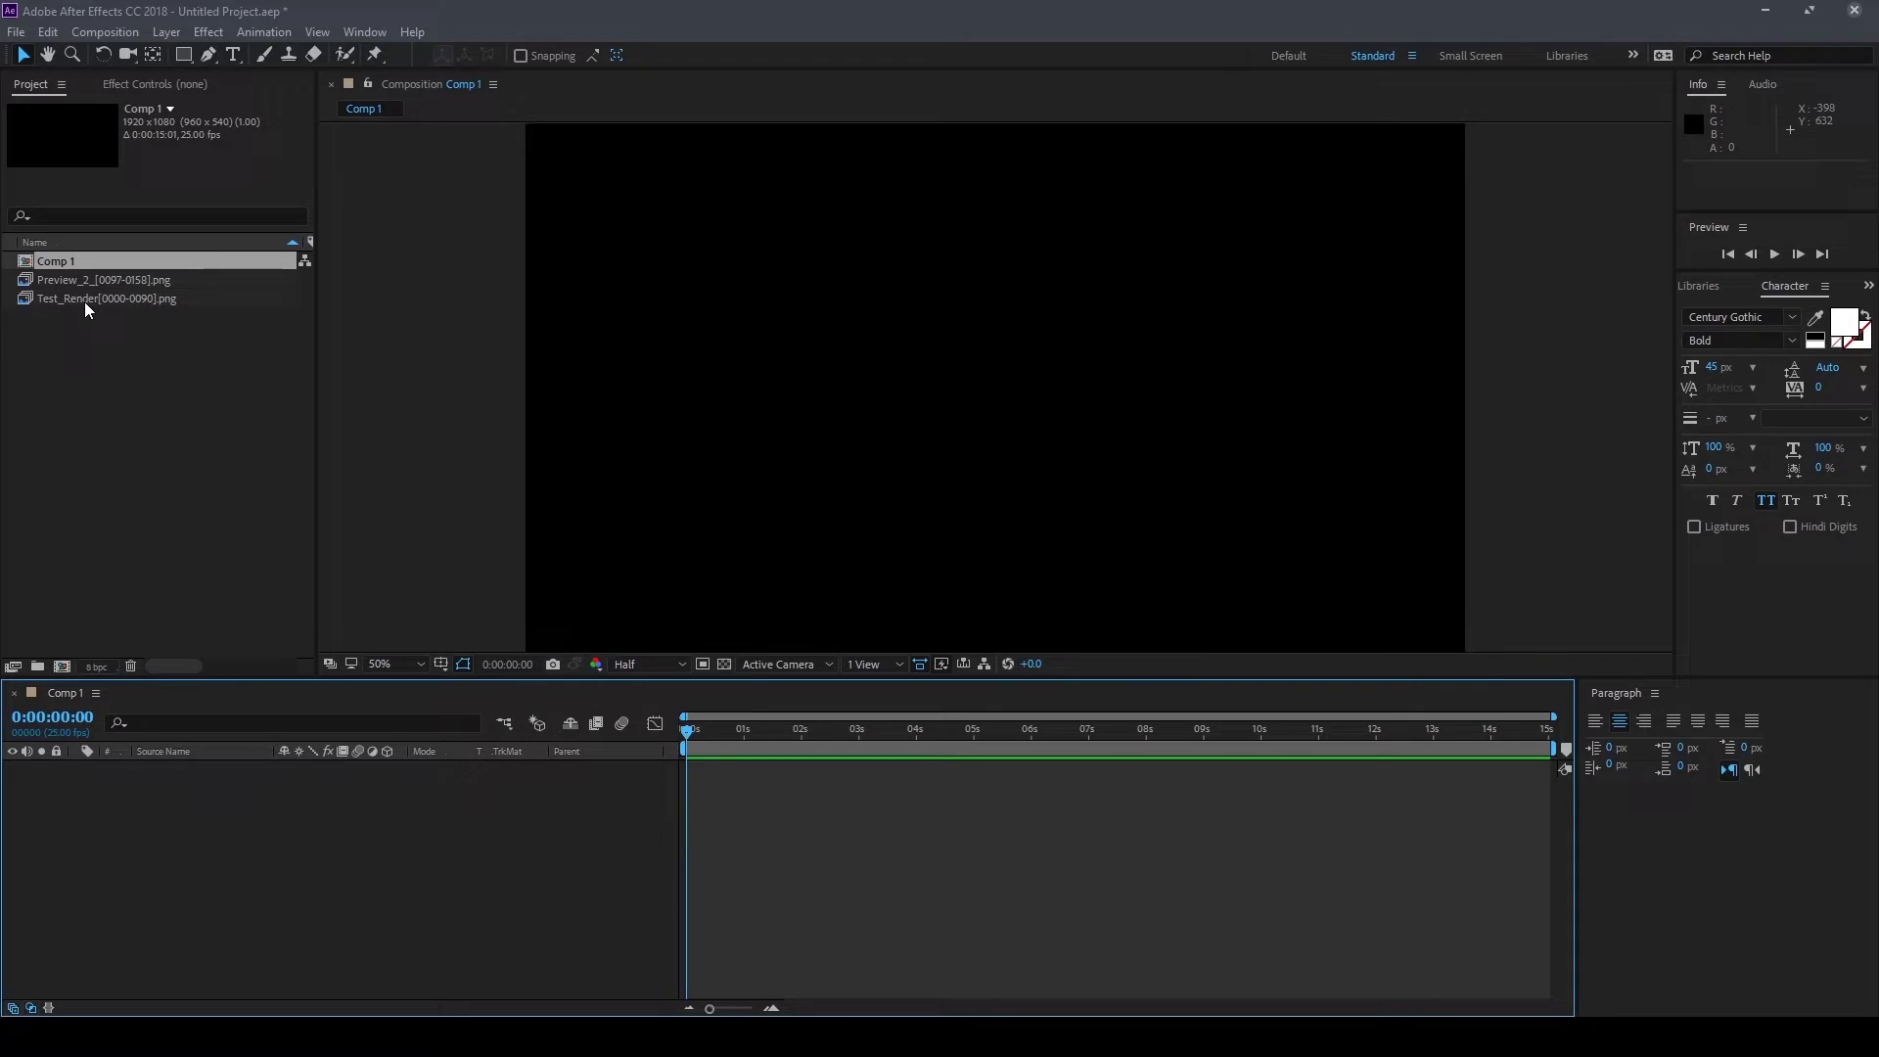
Add the Test_Render sequence to Comp 1 and preview its TV animation
{"action": "left_click_drag", "start_coordinate": [85, 302], "coordinate": [261, 892]}
{"action": "left_click", "coordinate": [795, 744]}
{"action": "left_click_drag", "start_coordinate": [795, 744], "coordinate": [714, 743]}
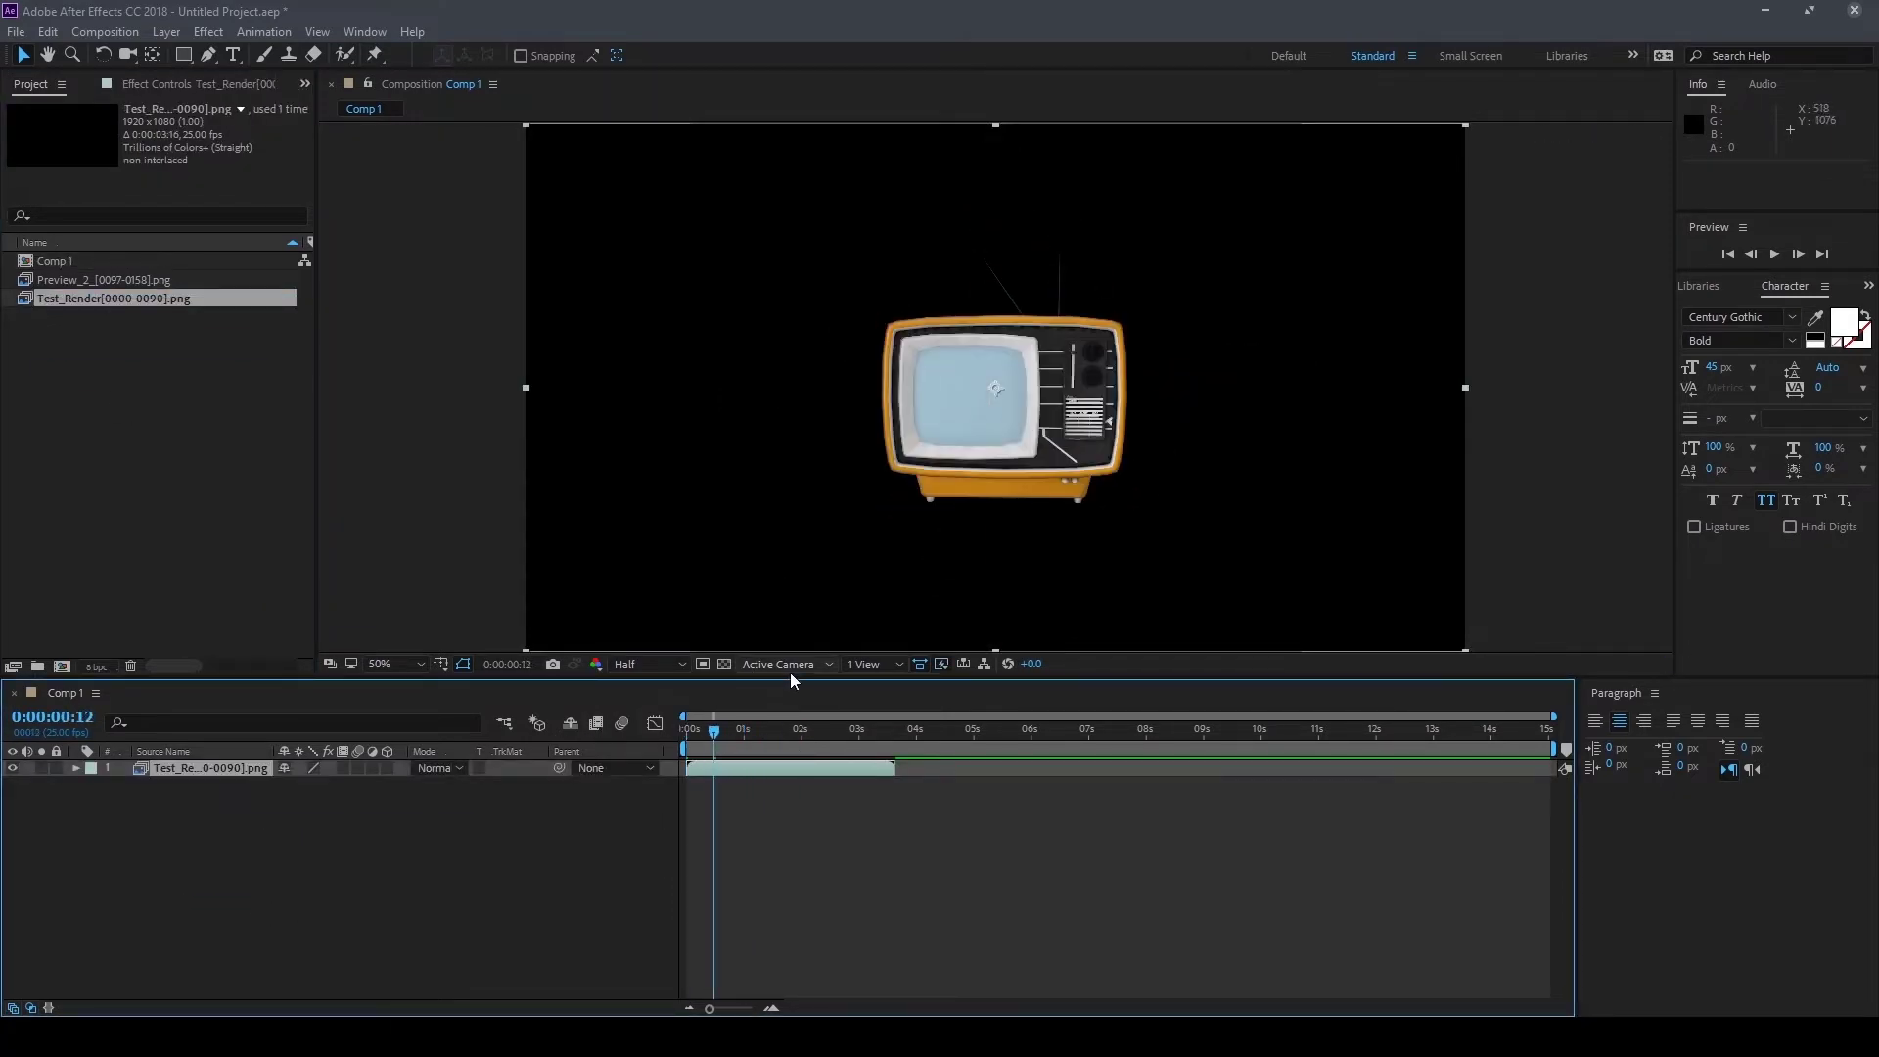
{"action": "key", "text": "space"}
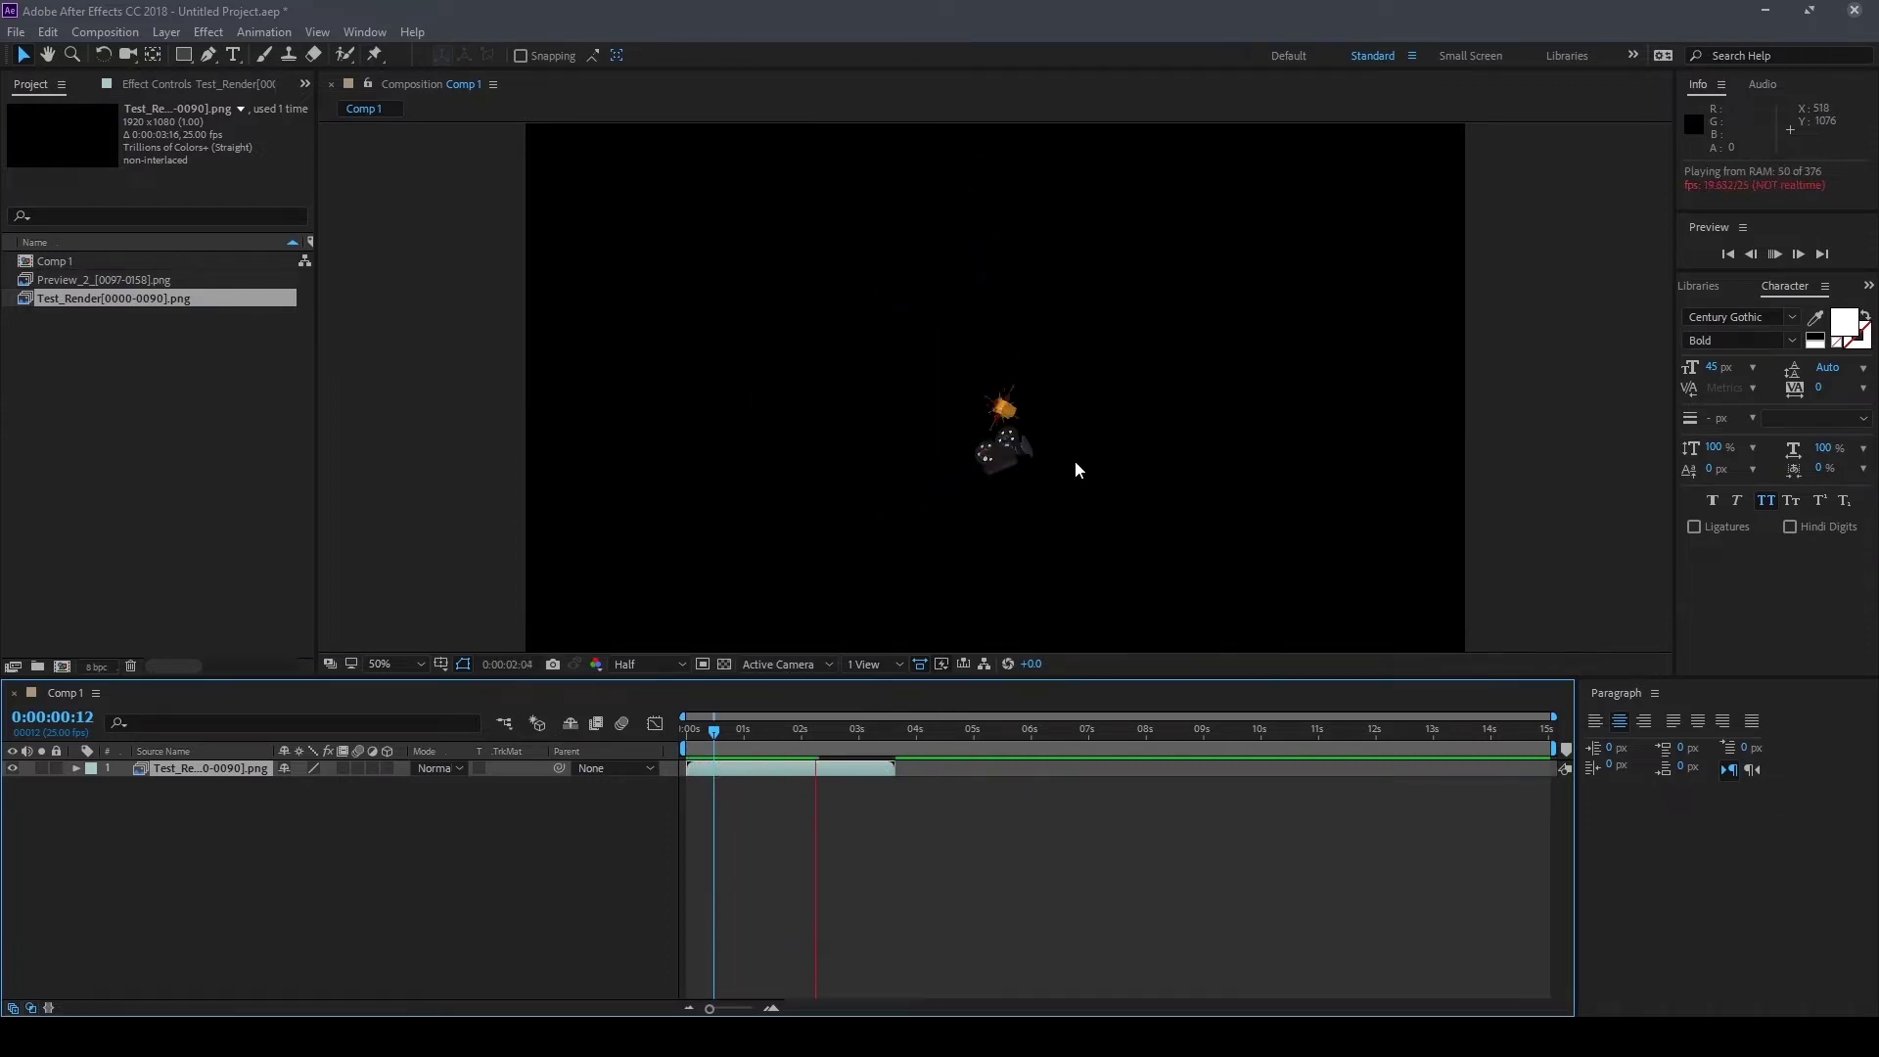
{"action": "key", "text": "space"}
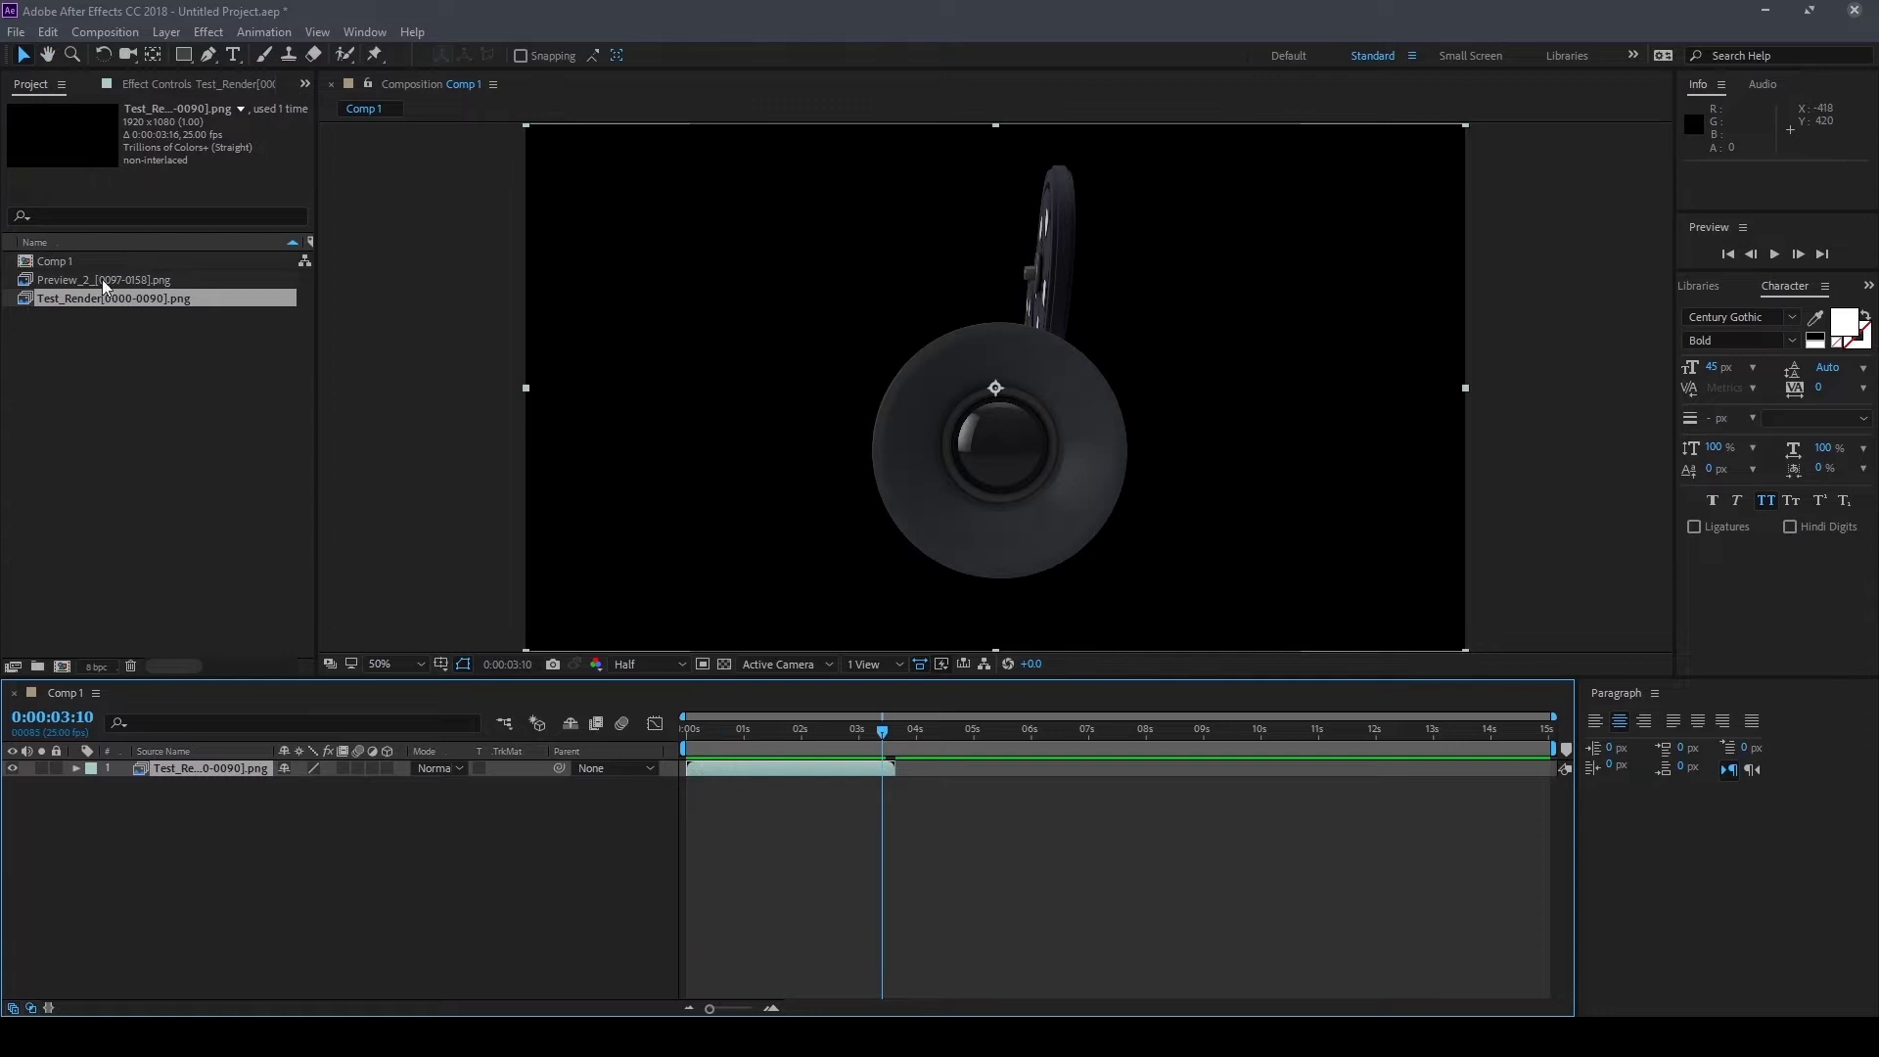
Add Preview_2 as a second layer starting at 0:00:03:15, where the TV animation ends
{"action": "left_click_drag", "start_coordinate": [102, 284], "coordinate": [293, 787]}
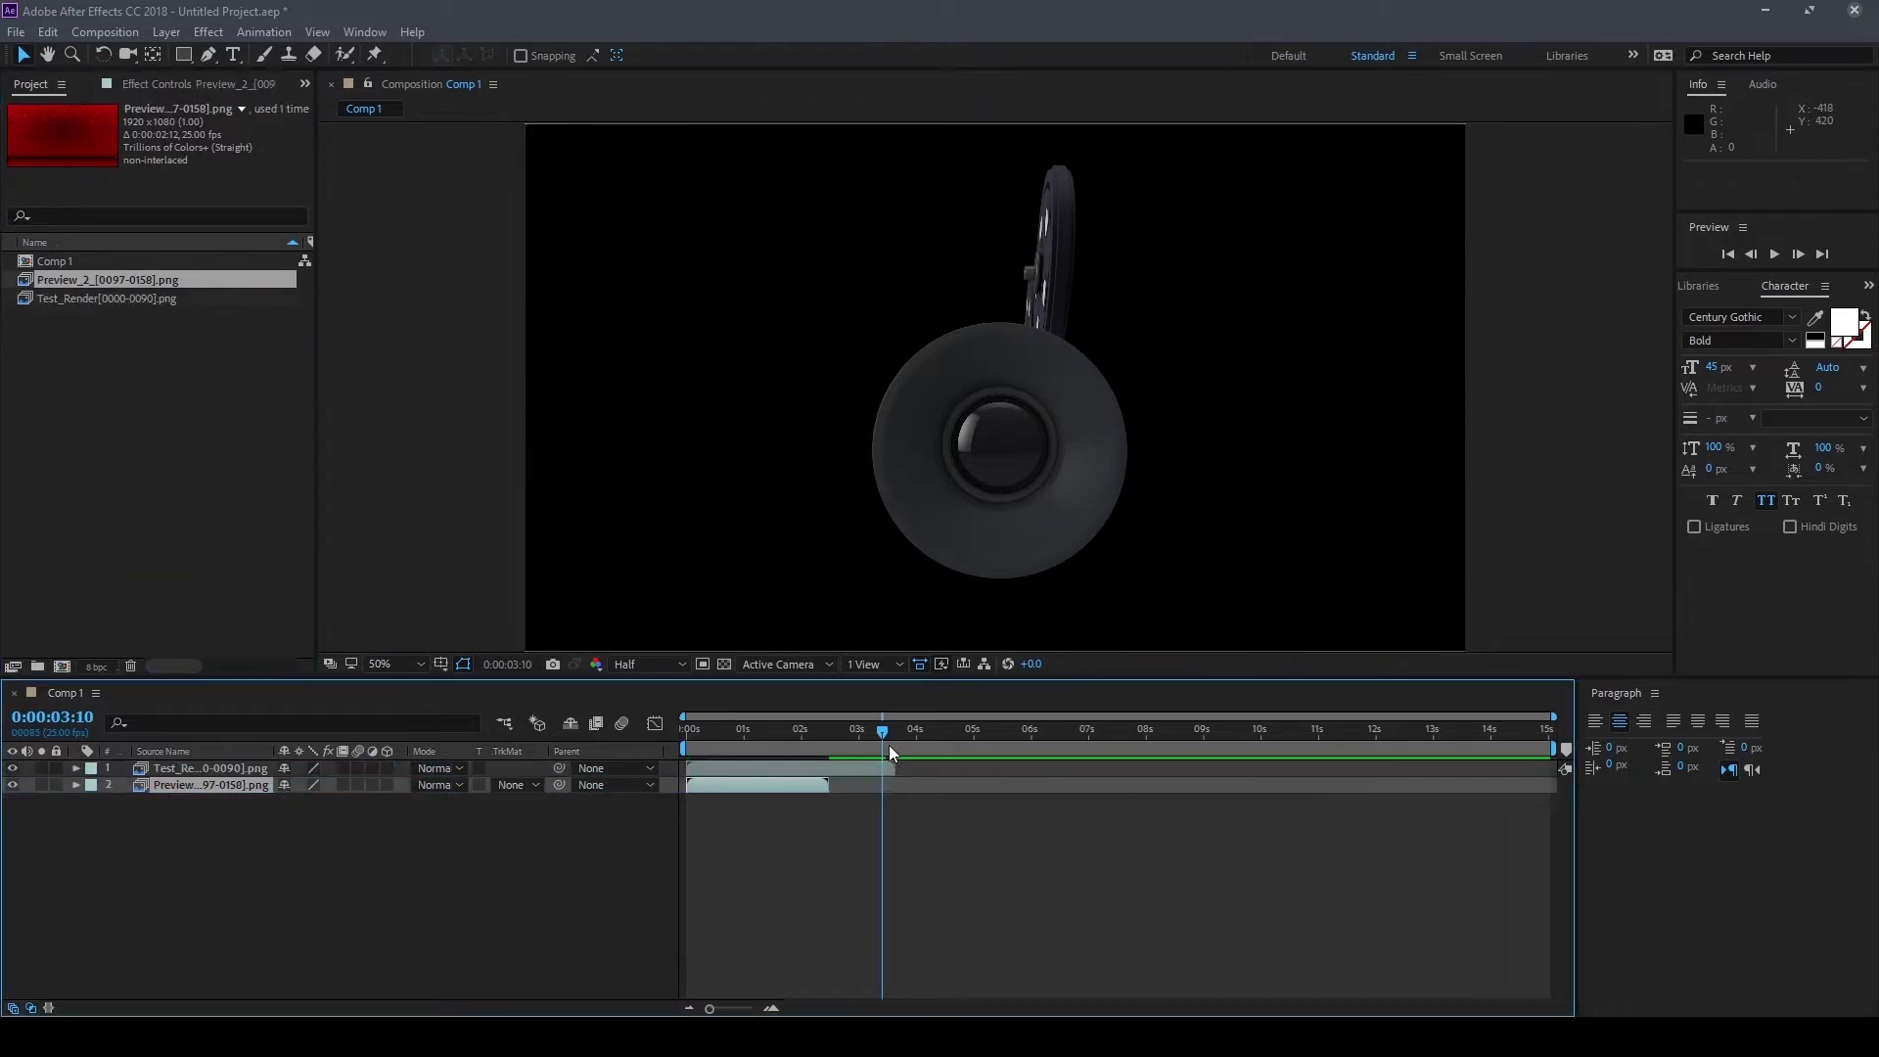
{"action": "left_click_drag", "start_coordinate": [885, 732], "coordinate": [895, 735]}
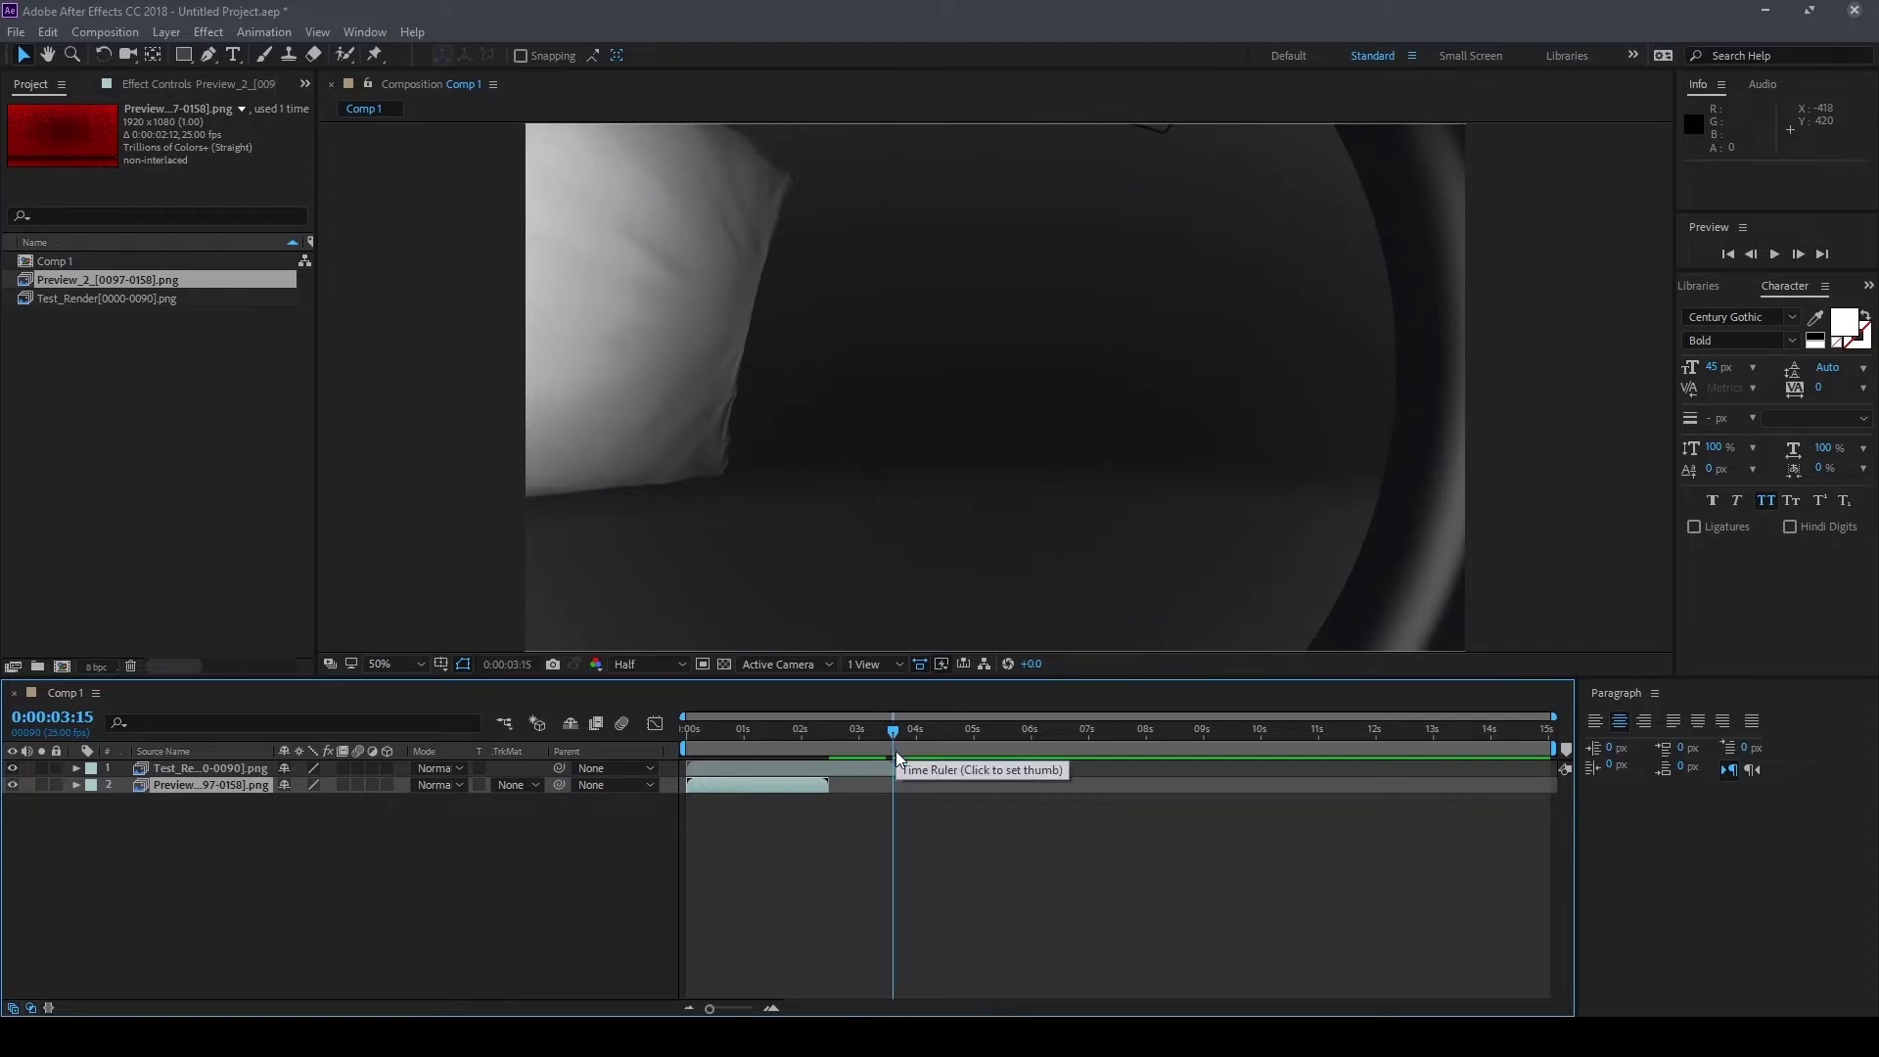
{"action": "key", "text": "["}
{"action": "key", "text": "space"}
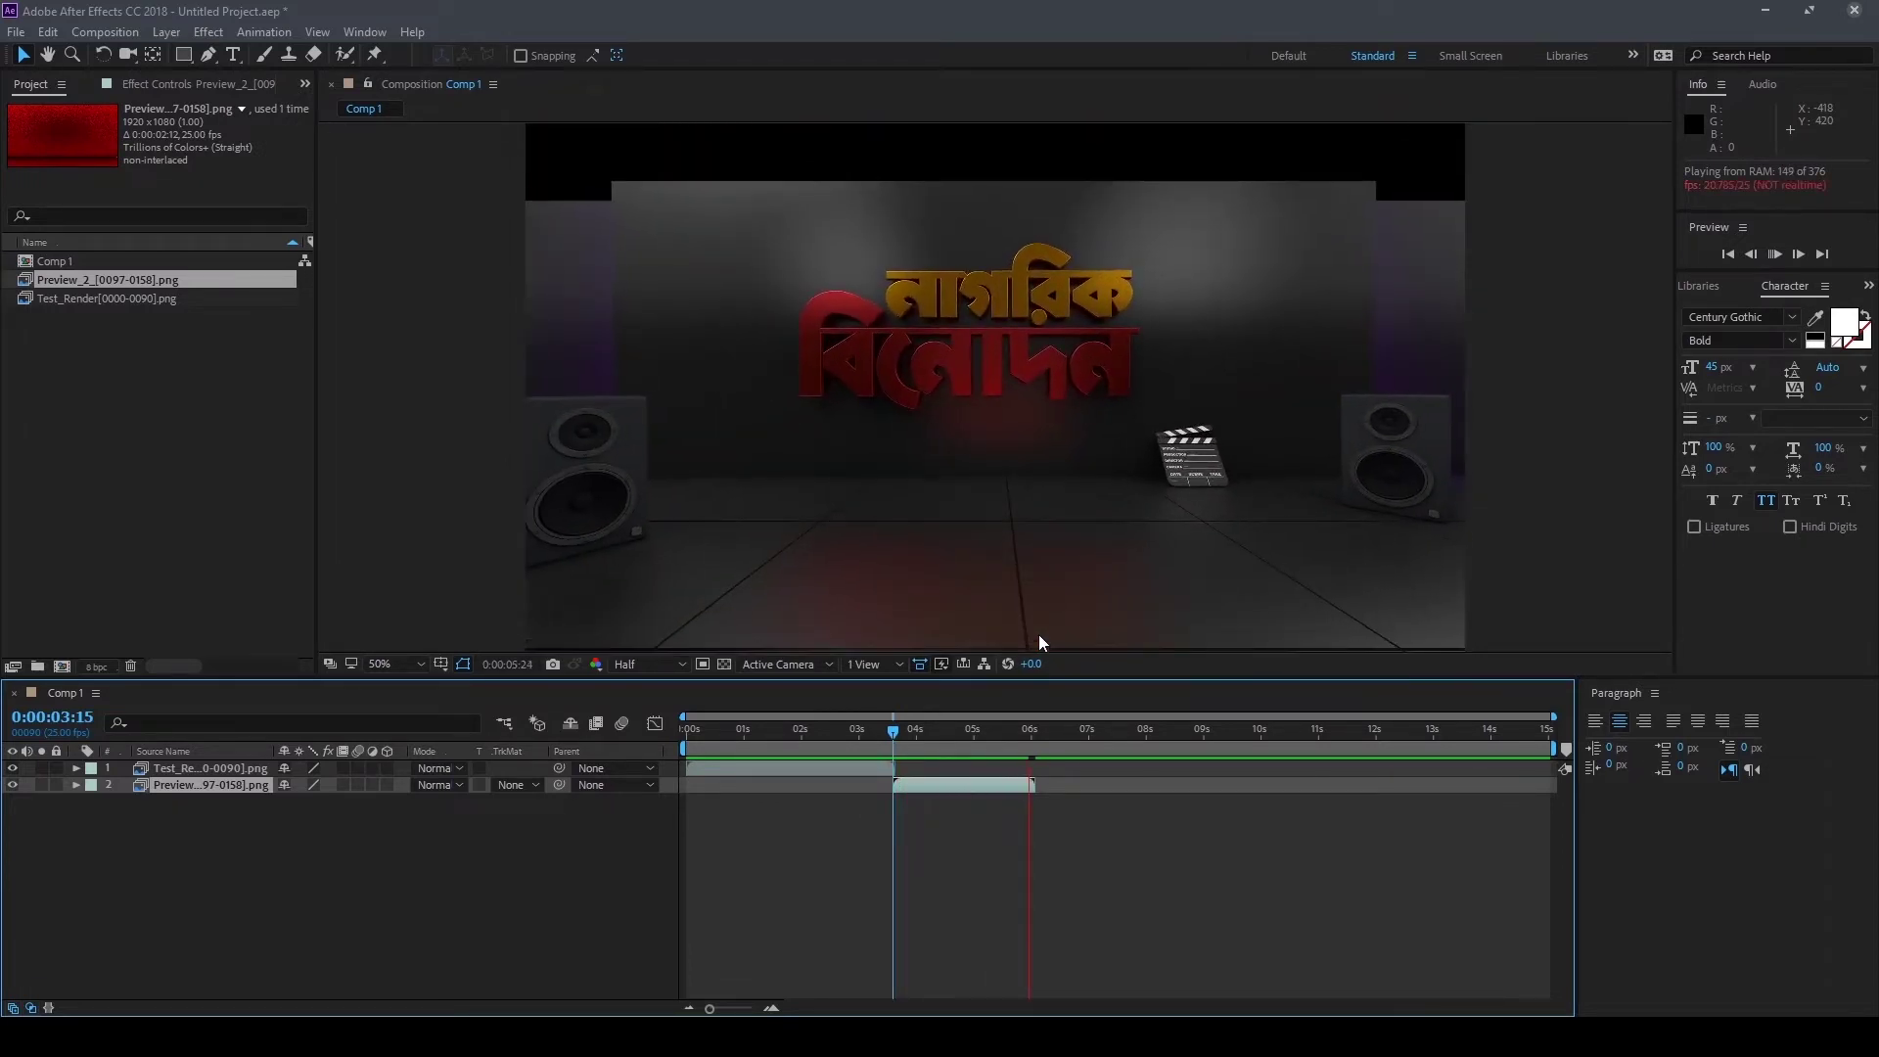
{"action": "mouse_move", "coordinate": [1048, 730]}
{"action": "left_mouse_down"}
{"action": "mouse_move", "coordinate": [834, 740]}
{"action": "mouse_move", "coordinate": [994, 749]}
{"action": "mouse_move", "coordinate": [937, 738]}
{"action": "mouse_move", "coordinate": [1009, 720]}
{"action": "mouse_move", "coordinate": [726, 738]}
{"action": "mouse_move", "coordinate": [665, 765]}
{"action": "mouse_move", "coordinate": [894, 759]}
{"action": "left_mouse_up"}
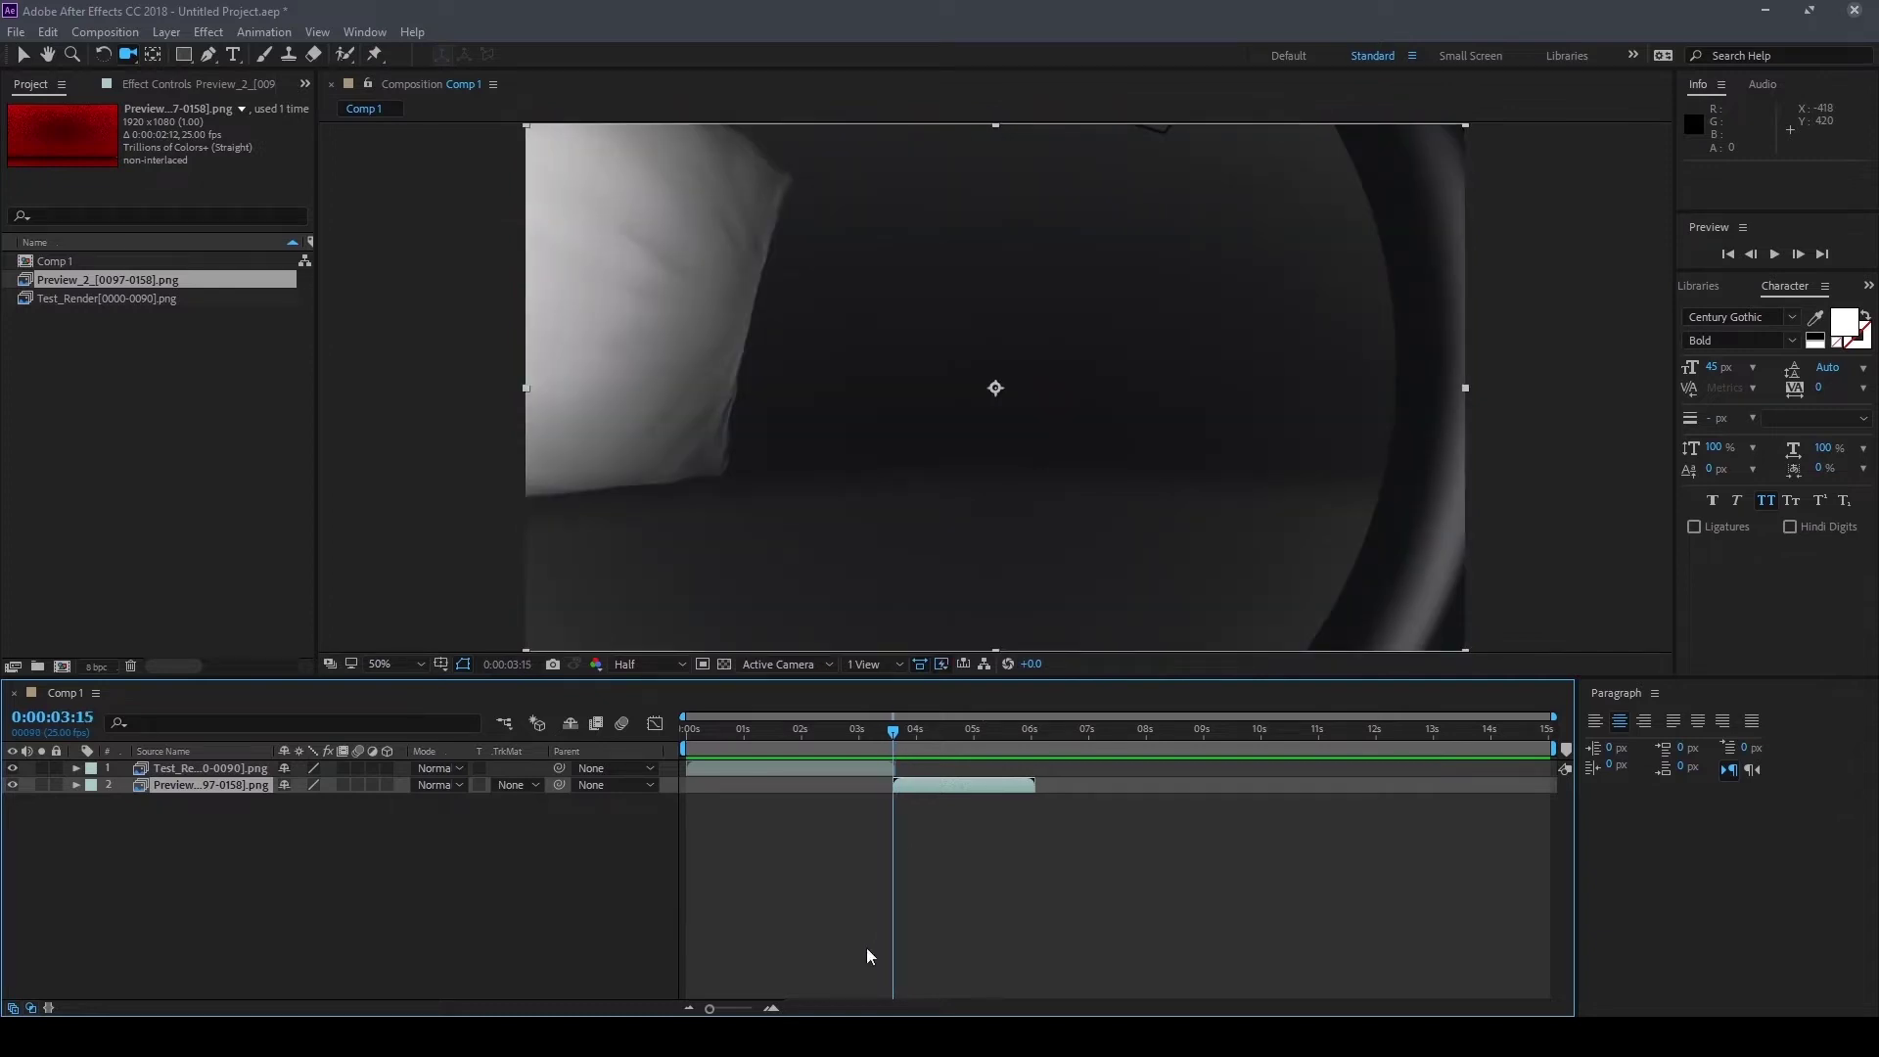
Zoom in at the cut, check frame 0:00:03:16, then zoom out and preview the join
{"action": "left_click", "coordinate": [772, 1008]}
{"action": "left_click", "coordinate": [772, 1008]}
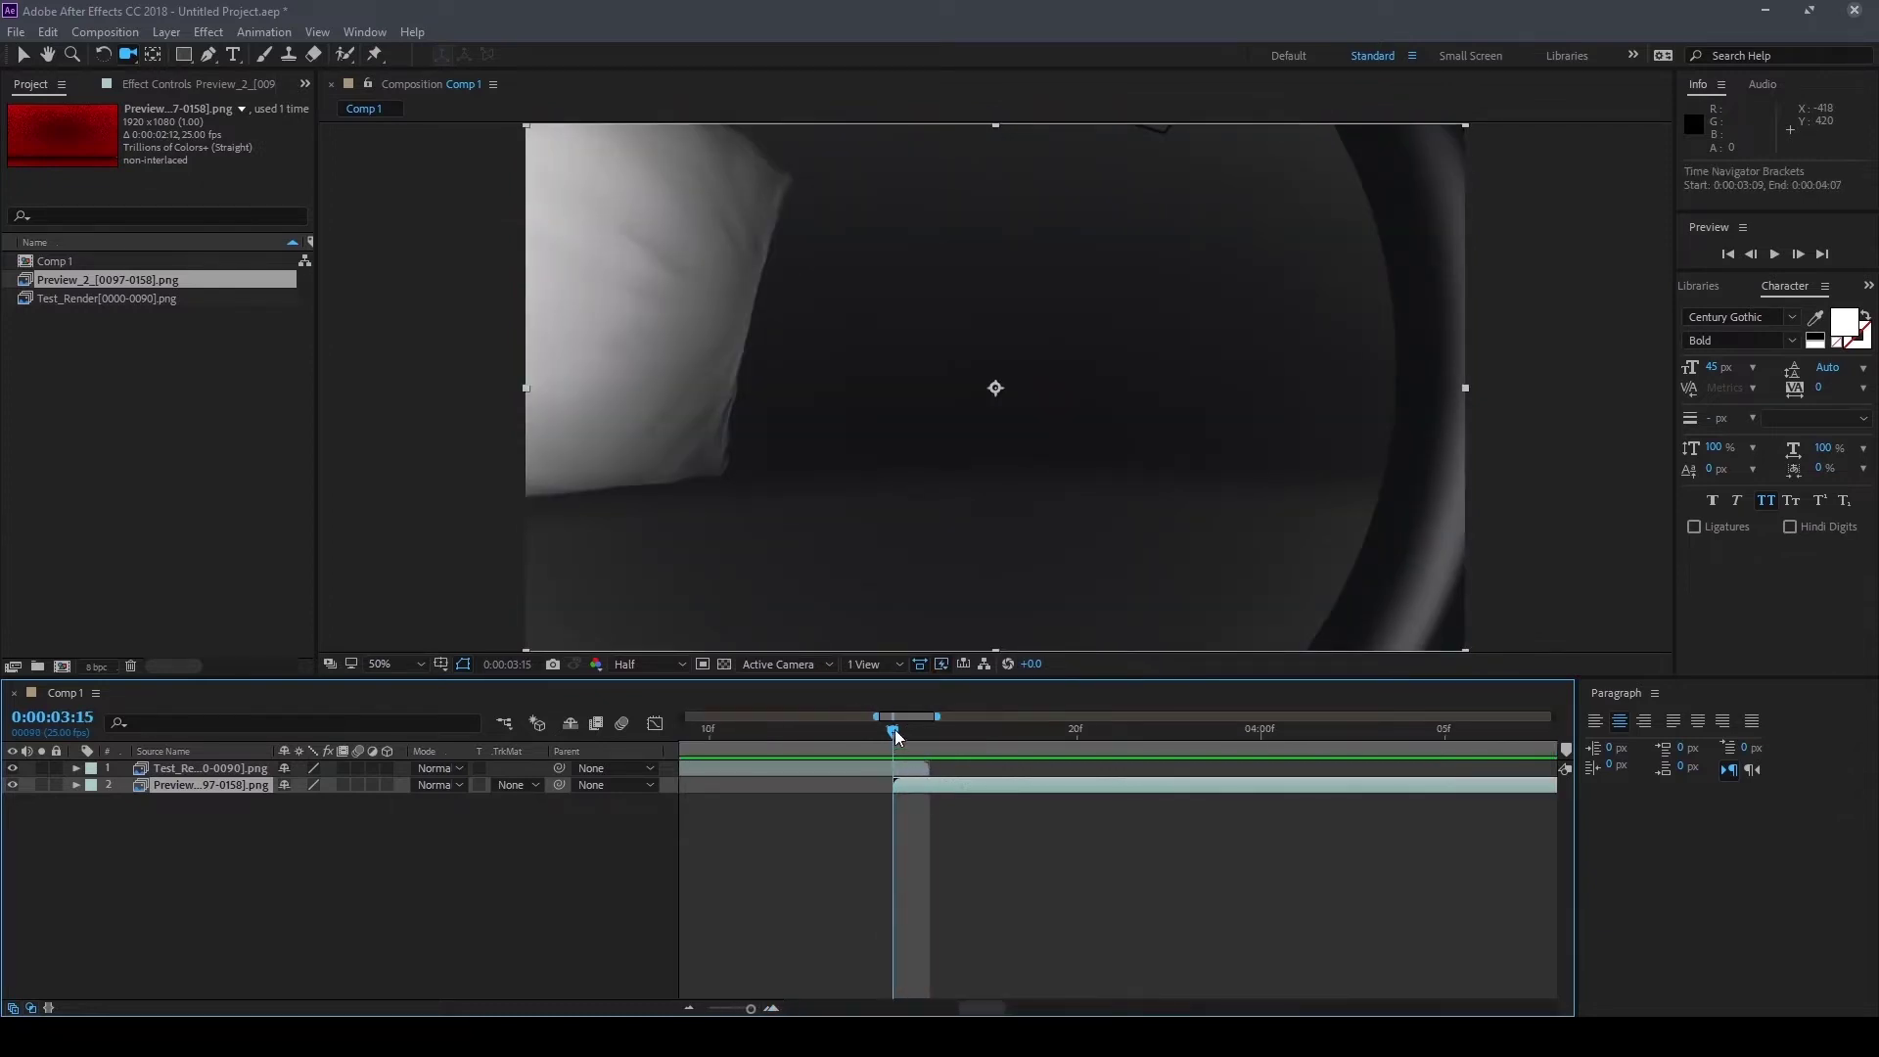
{"action": "mouse_move", "coordinate": [908, 736]}
{"action": "left_mouse_down"}
{"action": "mouse_move", "coordinate": [939, 765]}
{"action": "mouse_move", "coordinate": [889, 728]}
{"action": "mouse_move", "coordinate": [959, 740]}
{"action": "mouse_move", "coordinate": [682, 716]}
{"action": "left_mouse_up"}
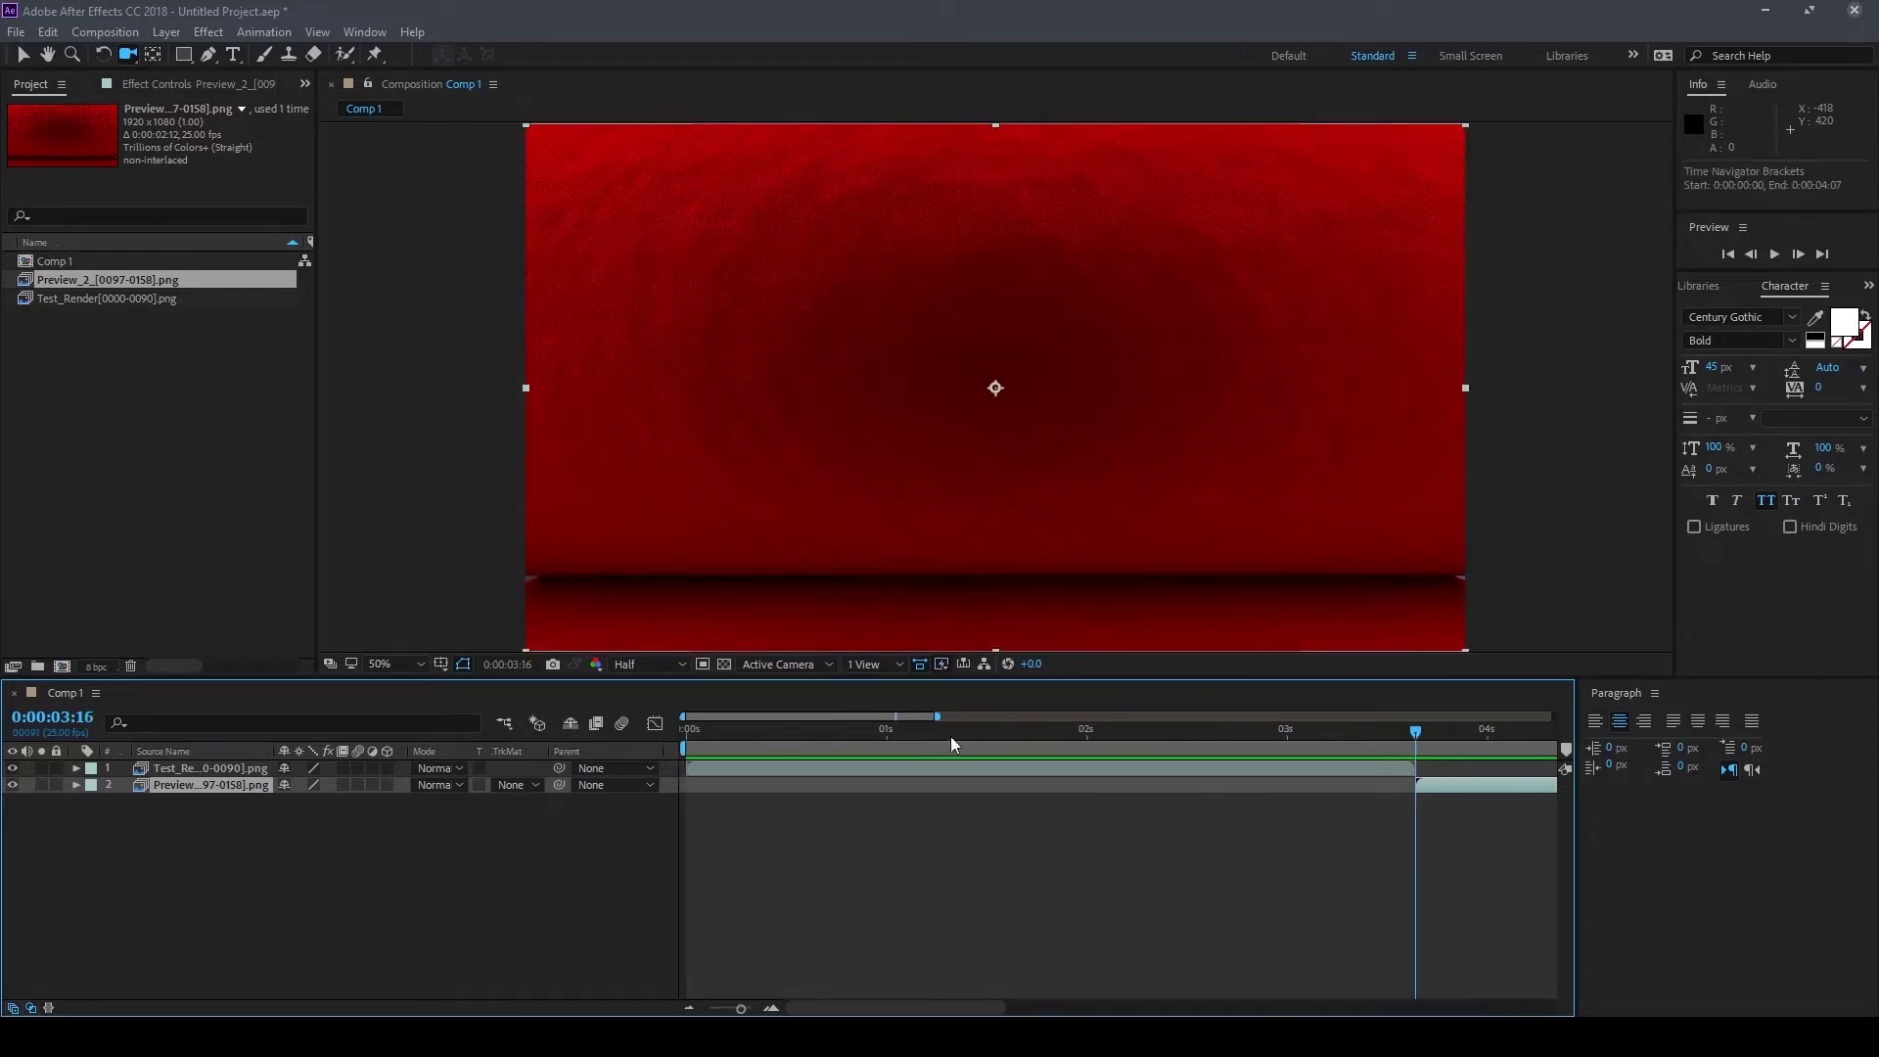
{"action": "left_click_drag", "start_coordinate": [938, 715], "coordinate": [1126, 711]}
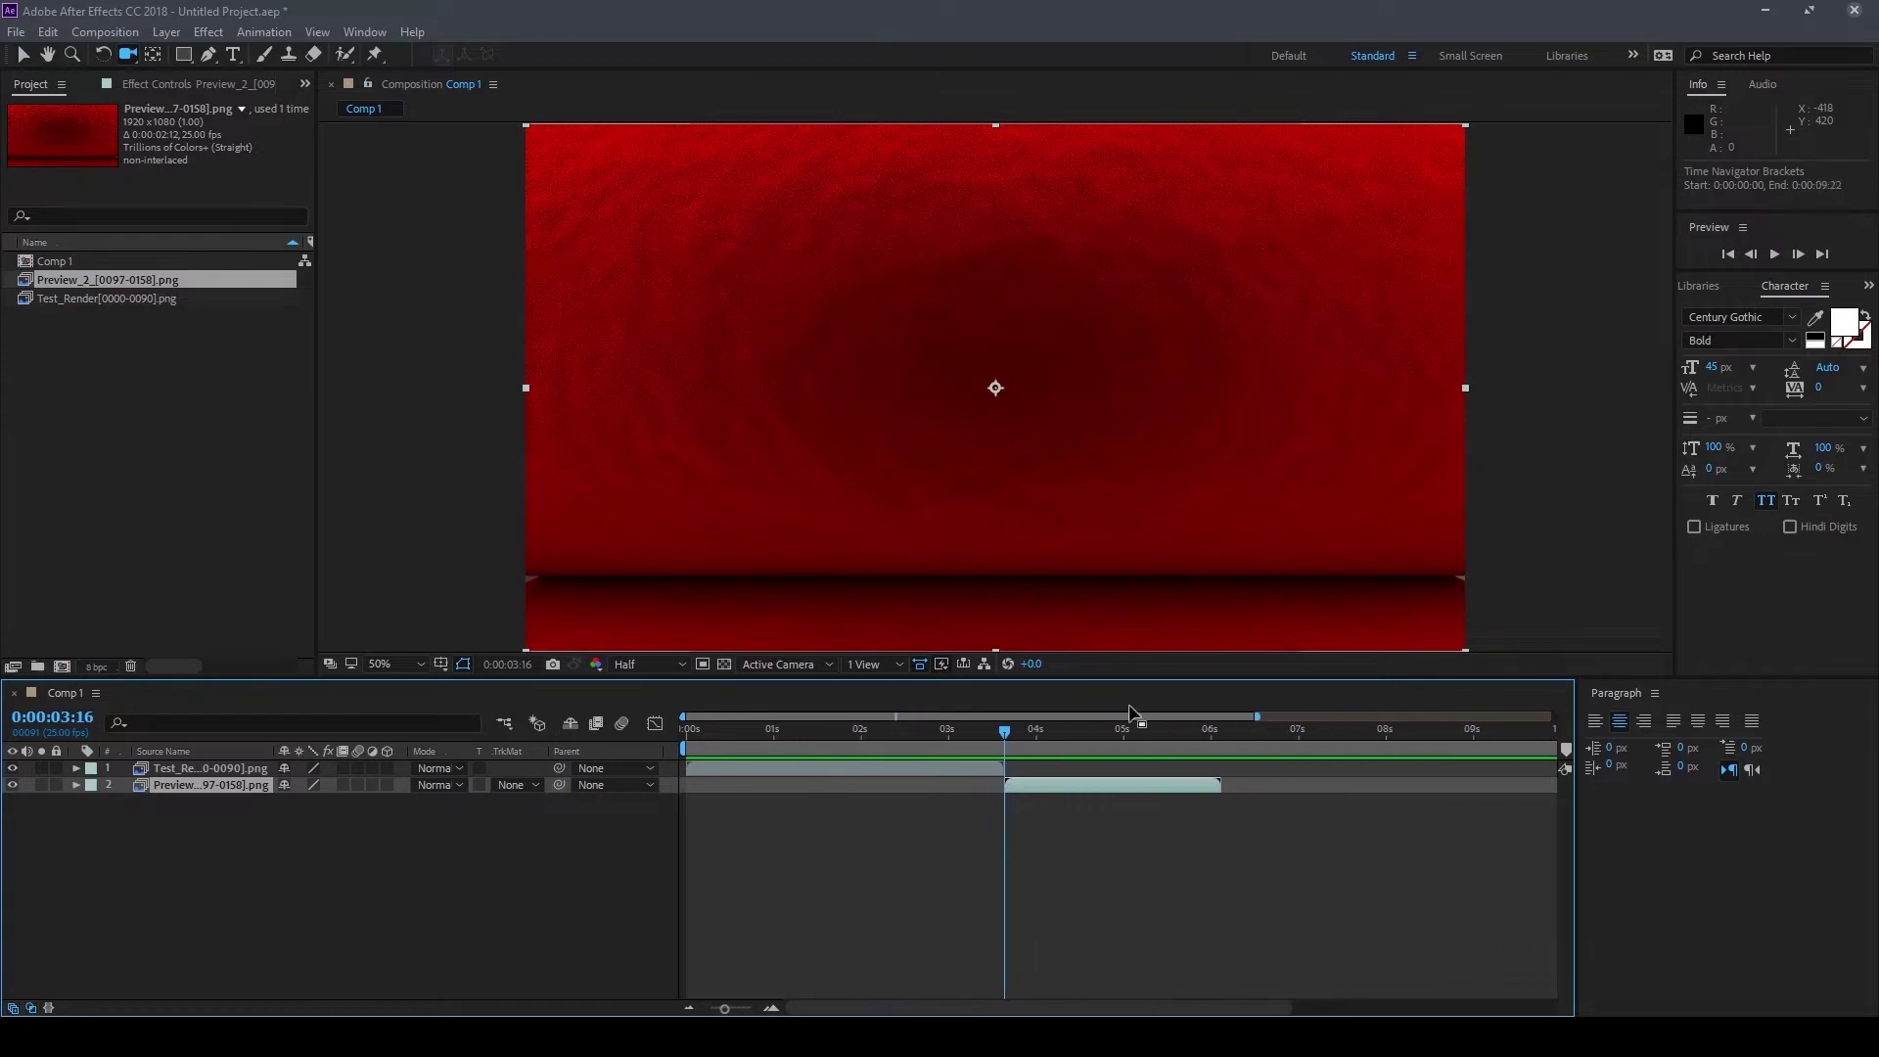
{"action": "key", "text": "space"}
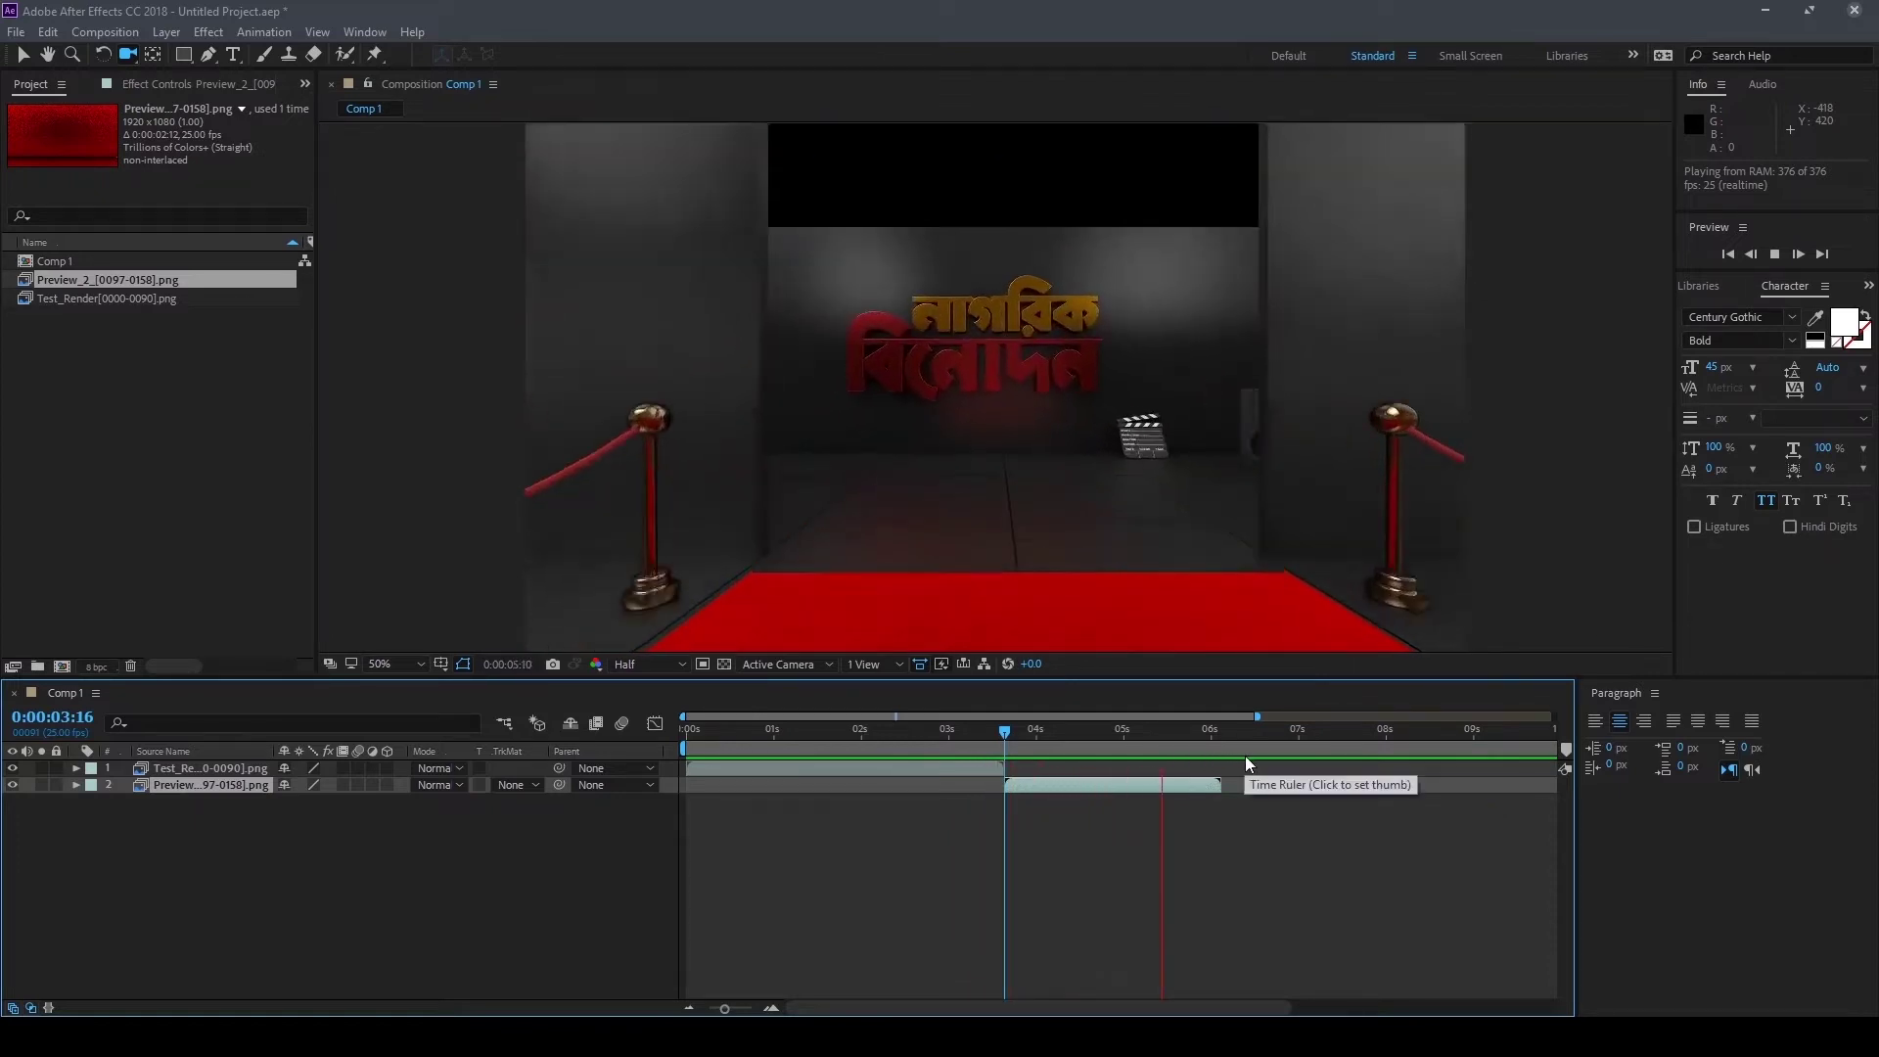
{"action": "left_click_drag", "start_coordinate": [1229, 734], "coordinate": [1225, 734]}
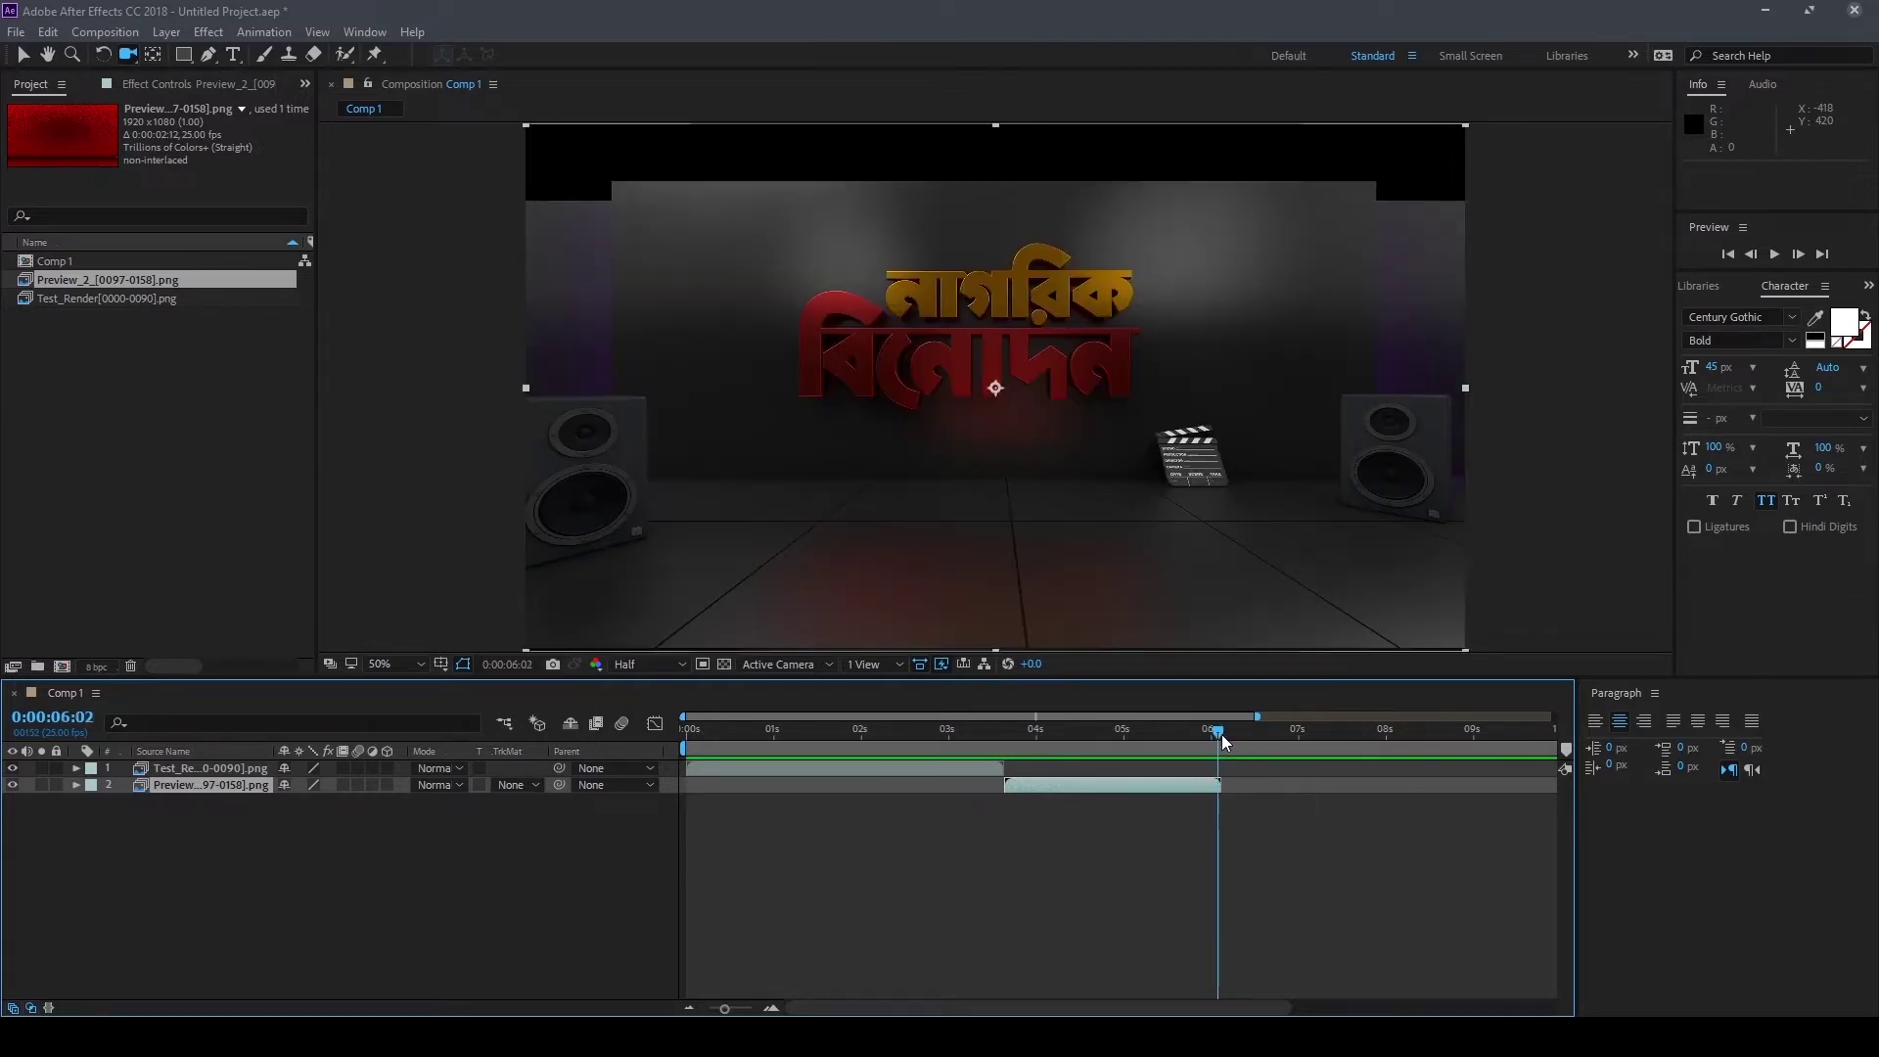
{"action": "left_click_drag", "start_coordinate": [1225, 734], "coordinate": [1221, 734]}
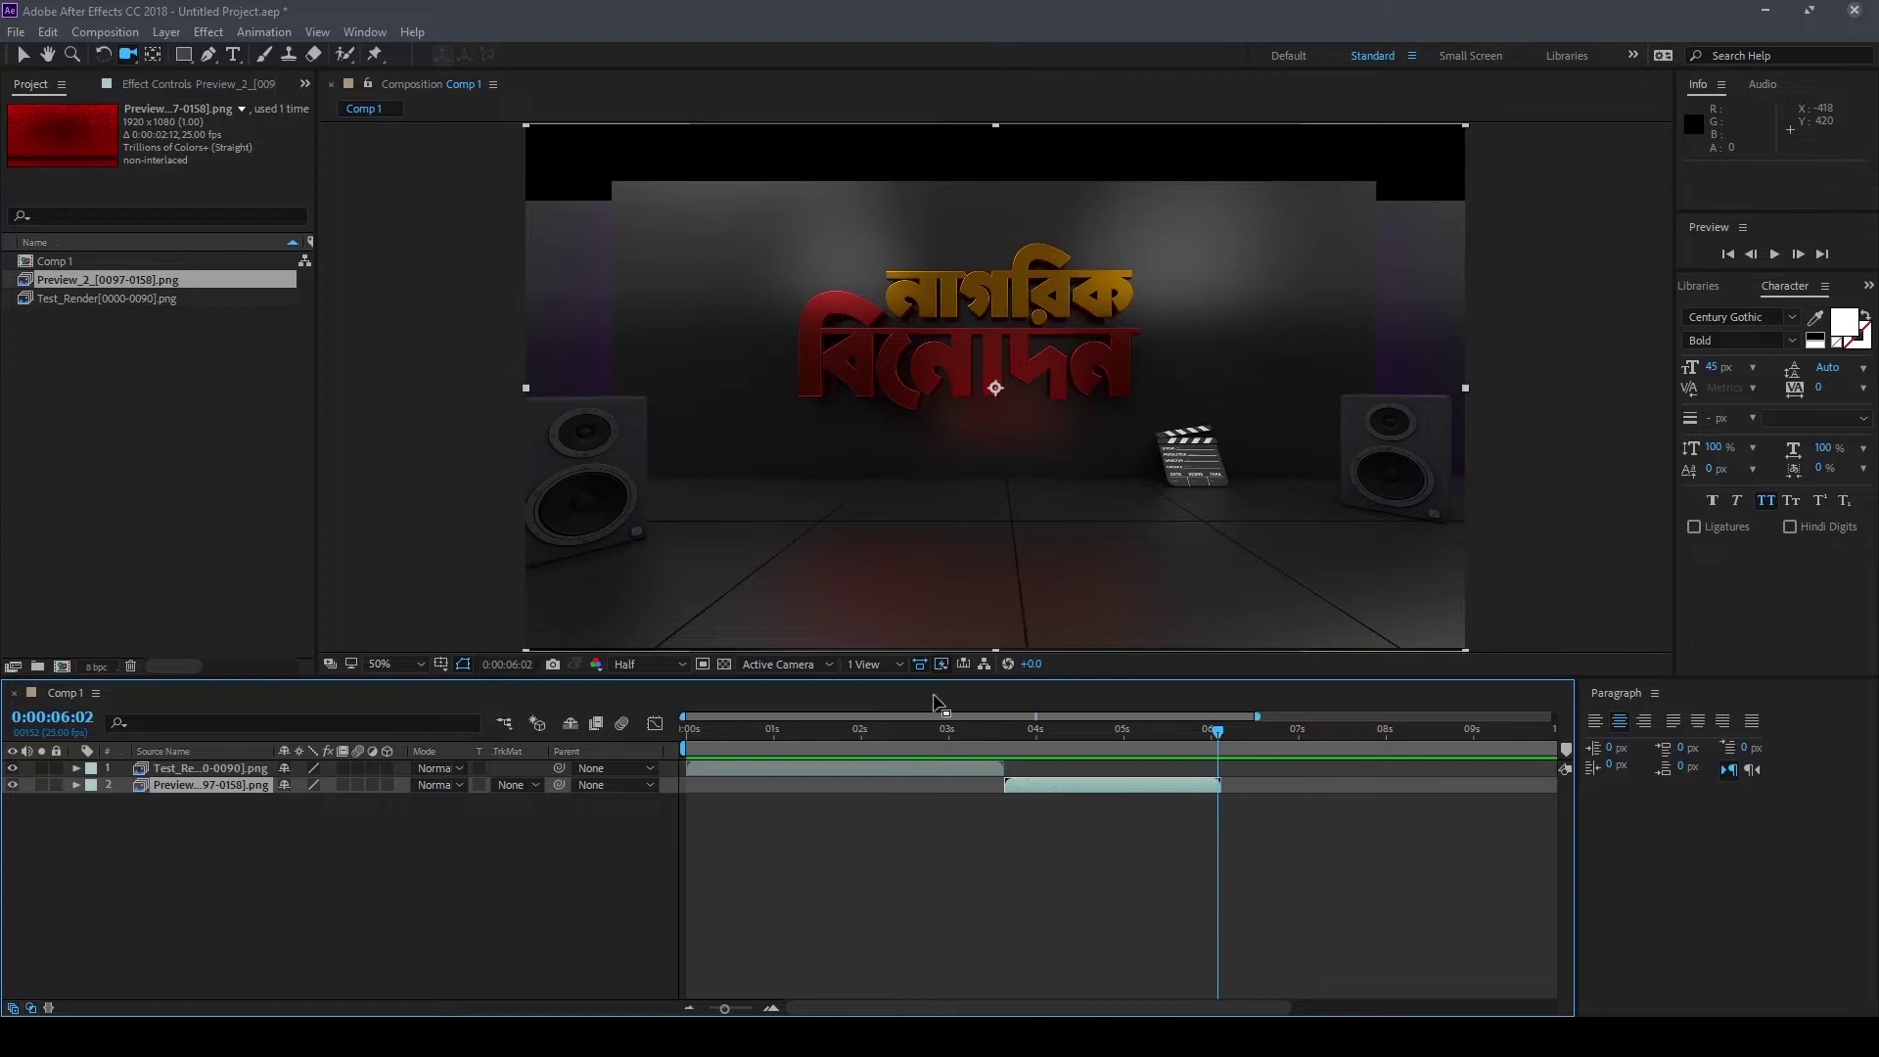
Import Preview_2_0158.png as a single still image
{"action": "double_click", "coordinate": [114, 401]}
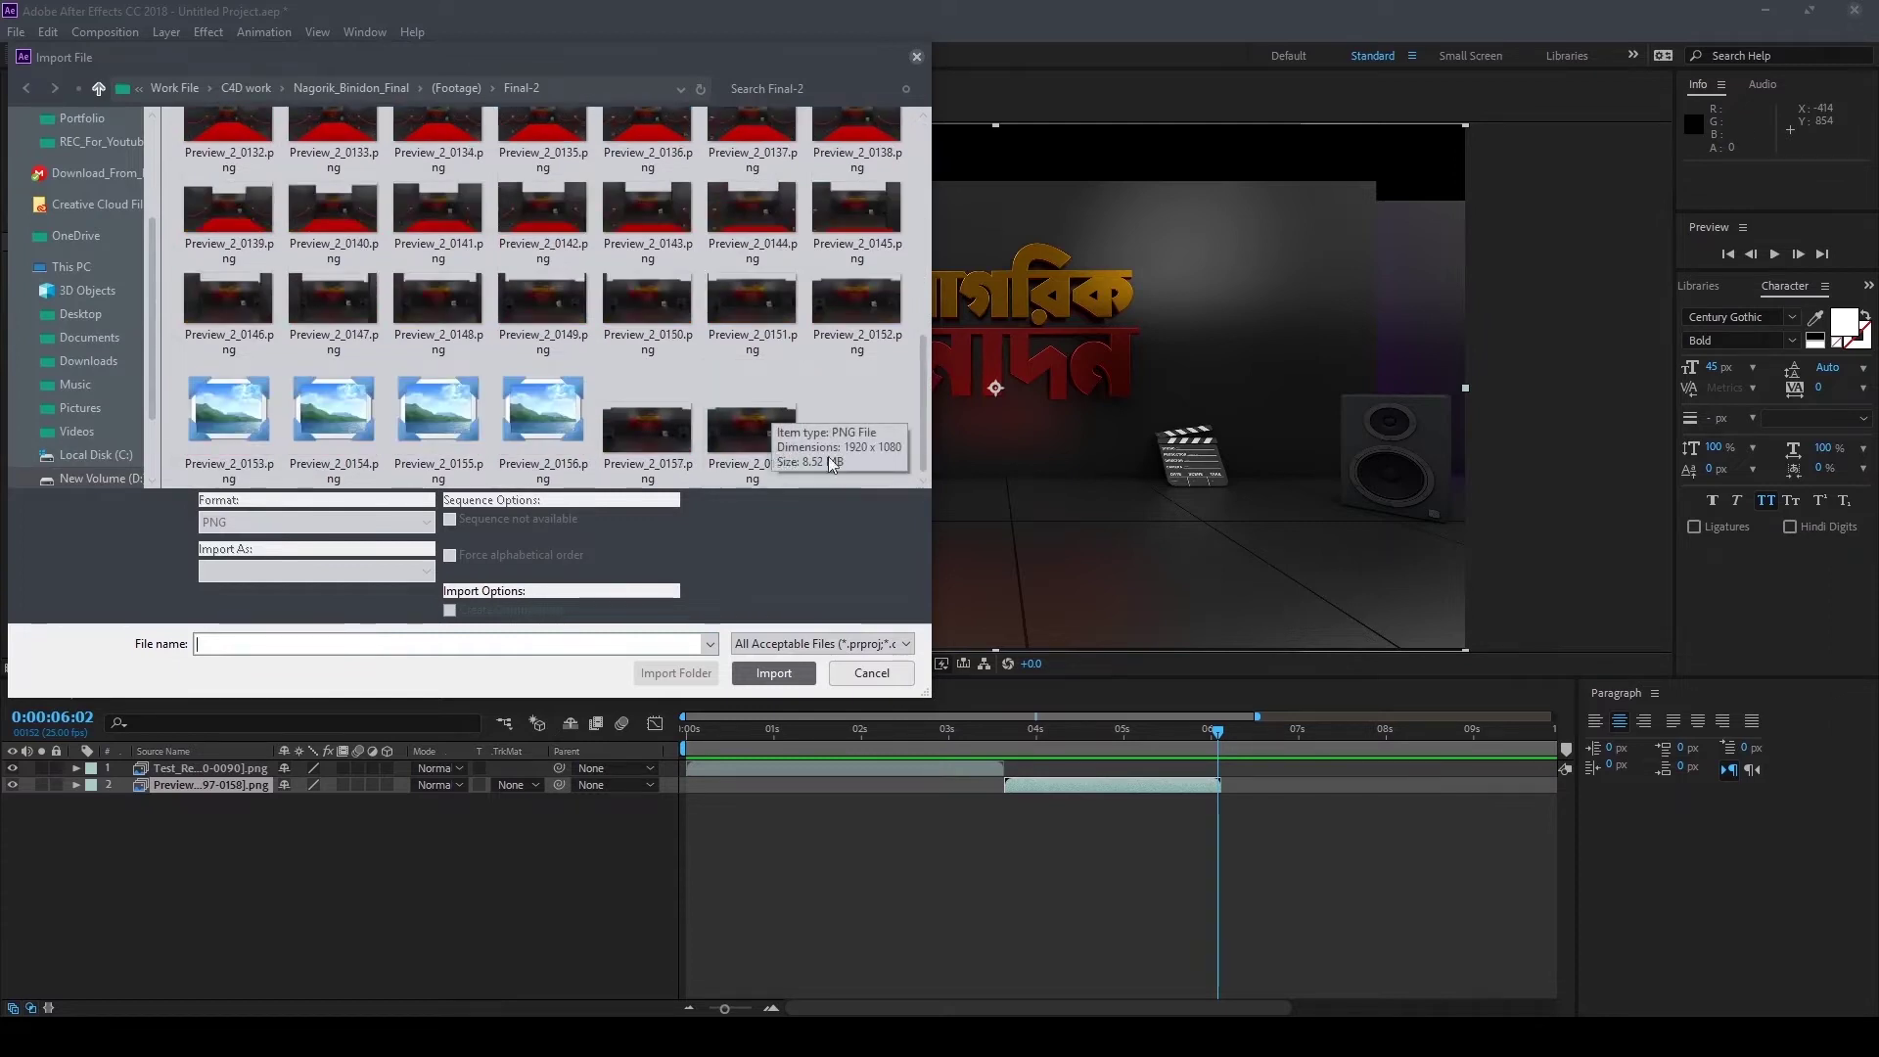
{"action": "left_click", "coordinate": [753, 420]}
{"action": "left_click", "coordinate": [473, 516]}
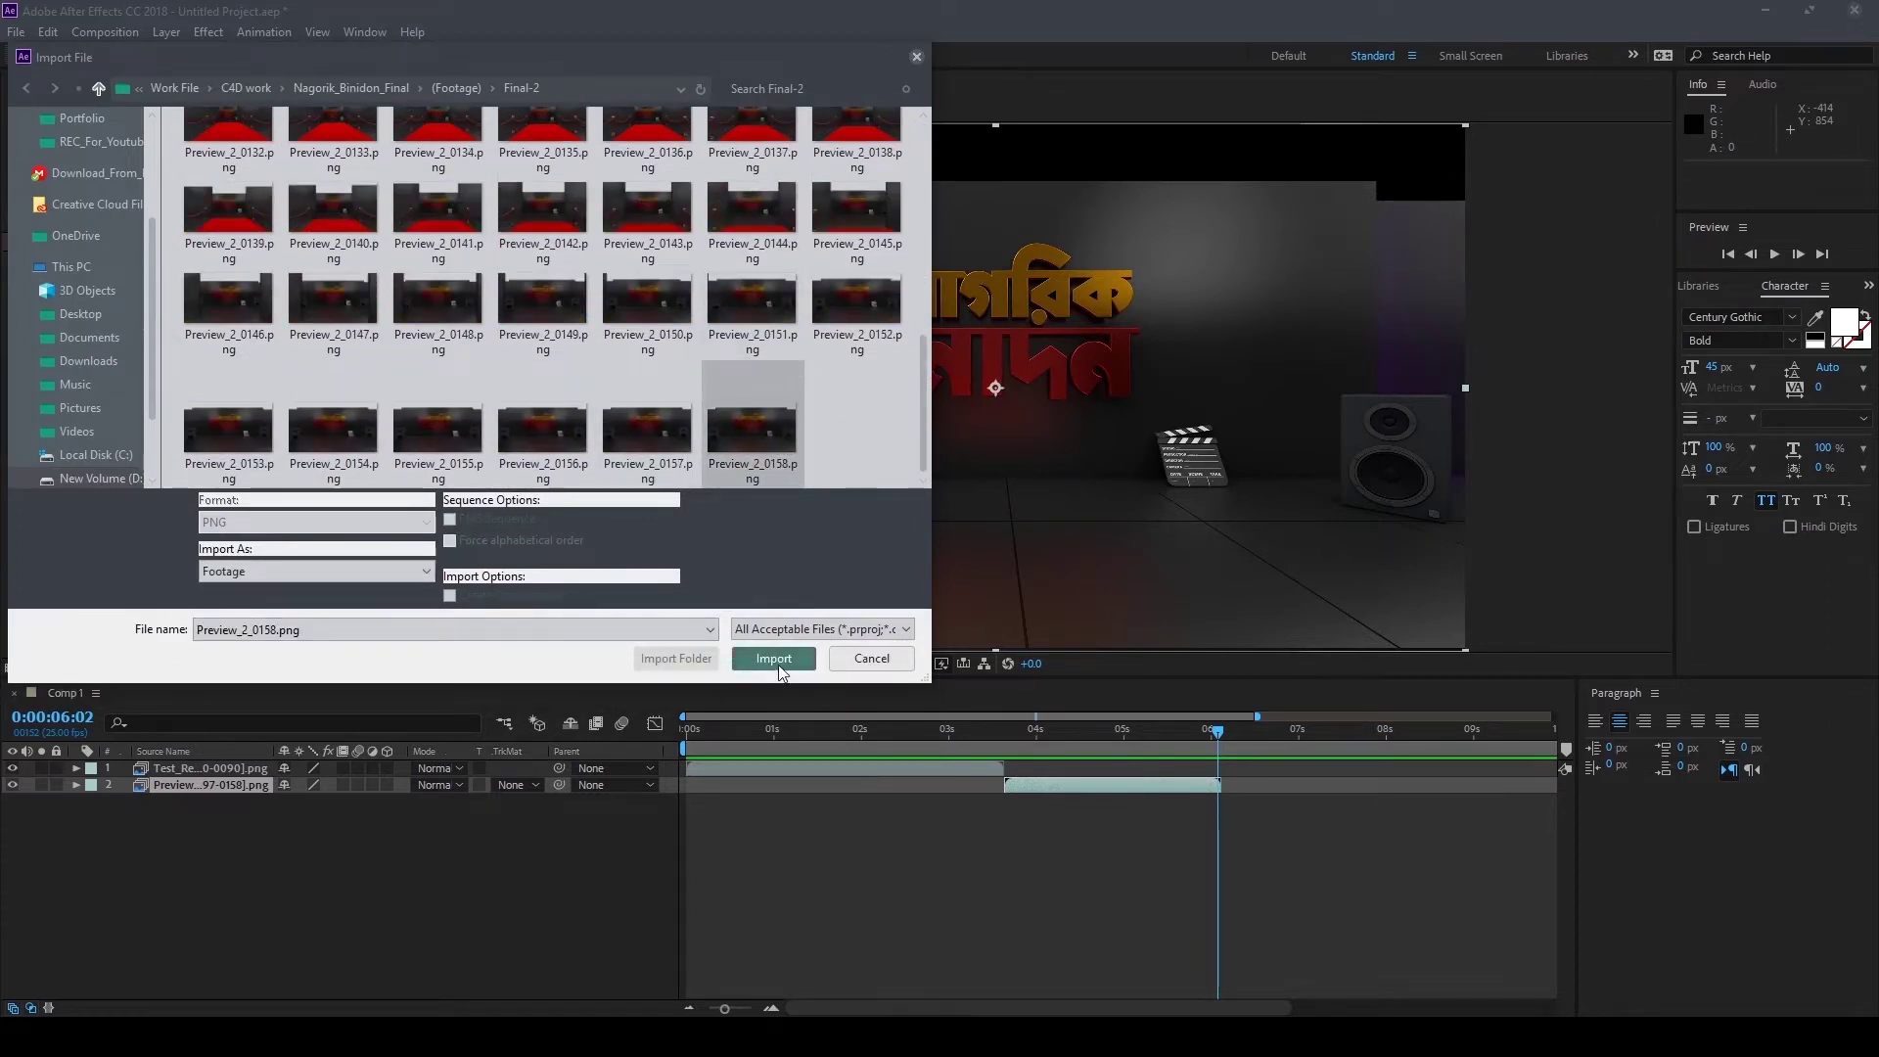
{"action": "left_click", "coordinate": [773, 658]}
Add the still to Comp 1 starting at about 0:00:06:02 and scrub through the result
{"action": "left_click_drag", "start_coordinate": [147, 297], "coordinate": [284, 834]}
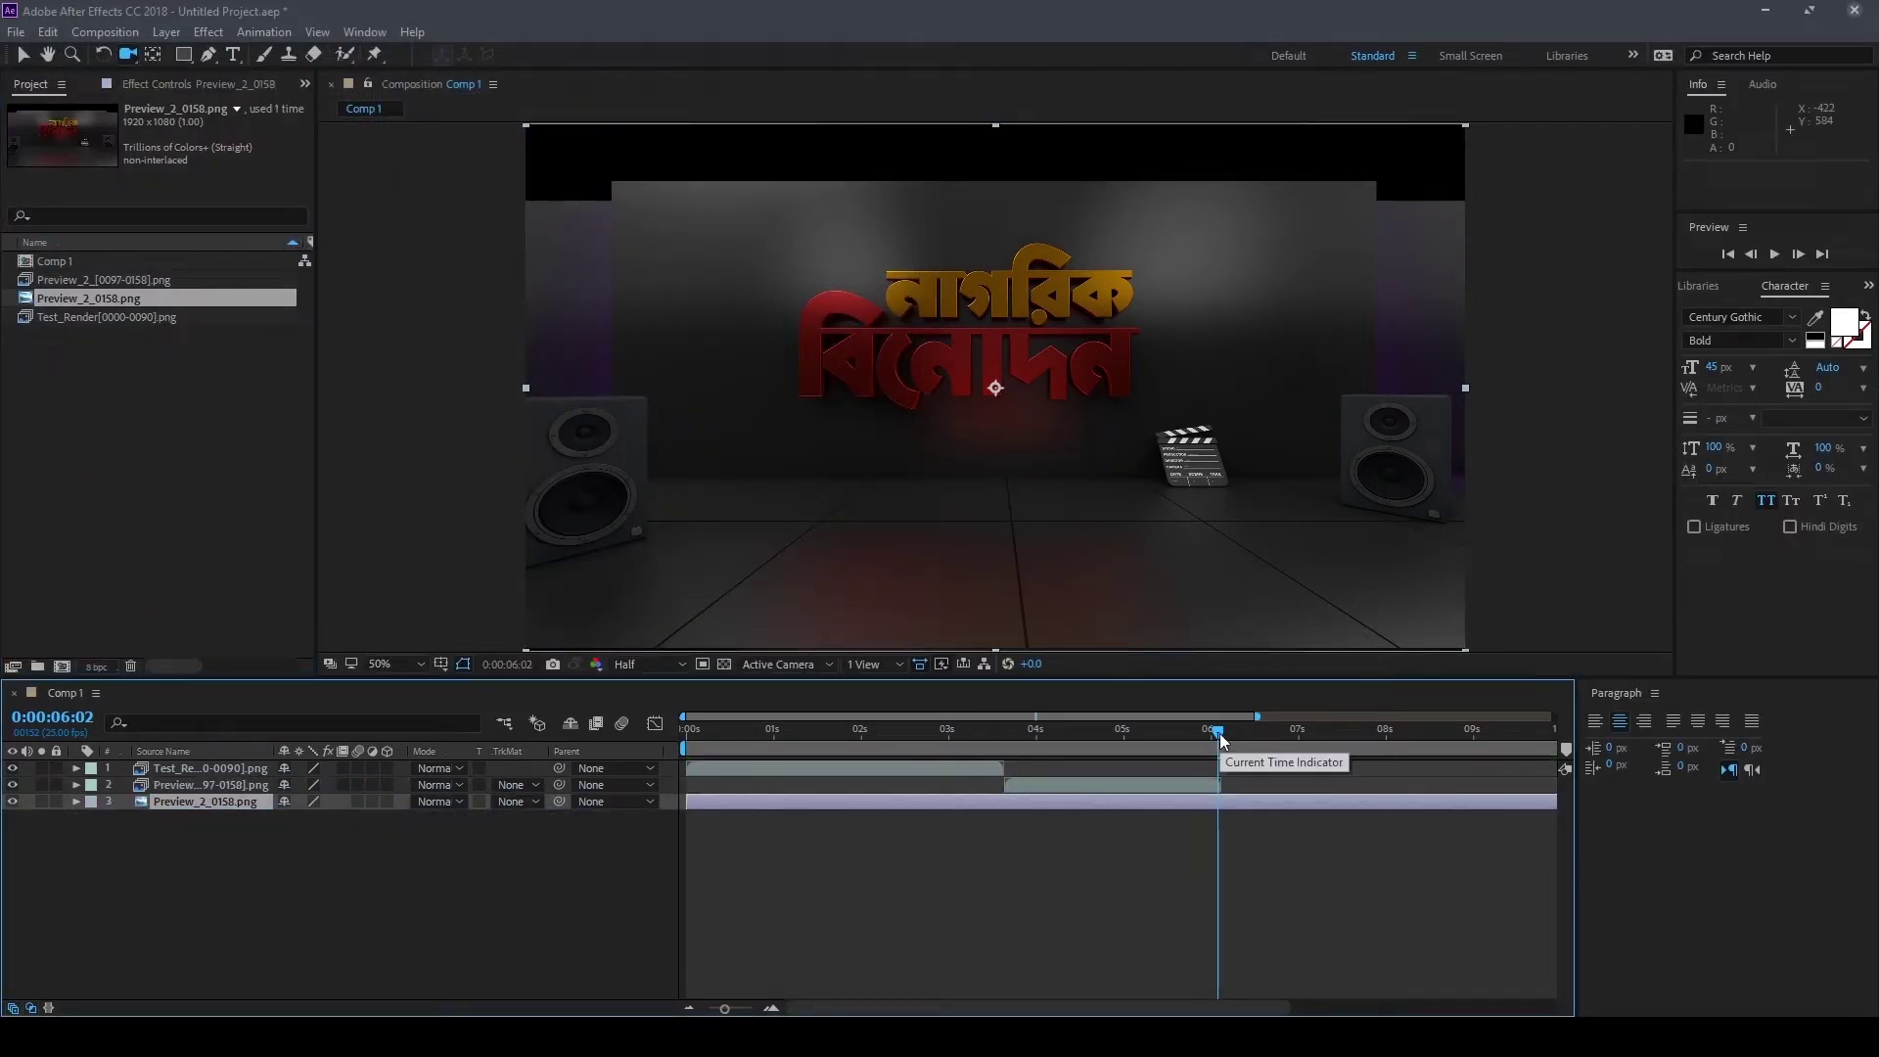
{"action": "key", "text": "bracketleft"}
{"action": "mouse_move", "coordinate": [1219, 732]}
{"action": "left_mouse_down"}
{"action": "mouse_move", "coordinate": [781, 730]}
{"action": "mouse_move", "coordinate": [1554, 716]}
{"action": "left_mouse_up"}
{"action": "mouse_move", "coordinate": [1055, 732]}
{"action": "left_mouse_down"}
{"action": "mouse_move", "coordinate": [1452, 806]}
{"action": "mouse_move", "coordinate": [995, 753]}
{"action": "mouse_move", "coordinate": [1069, 753]}
{"action": "left_mouse_up"}
{"action": "mouse_move", "coordinate": [215, 861]}
{"action": "left_mouse_down"}
{"action": "mouse_move", "coordinate": [249, 754]}
{"action": "mouse_move", "coordinate": [260, 775]}
{"action": "left_mouse_up"}
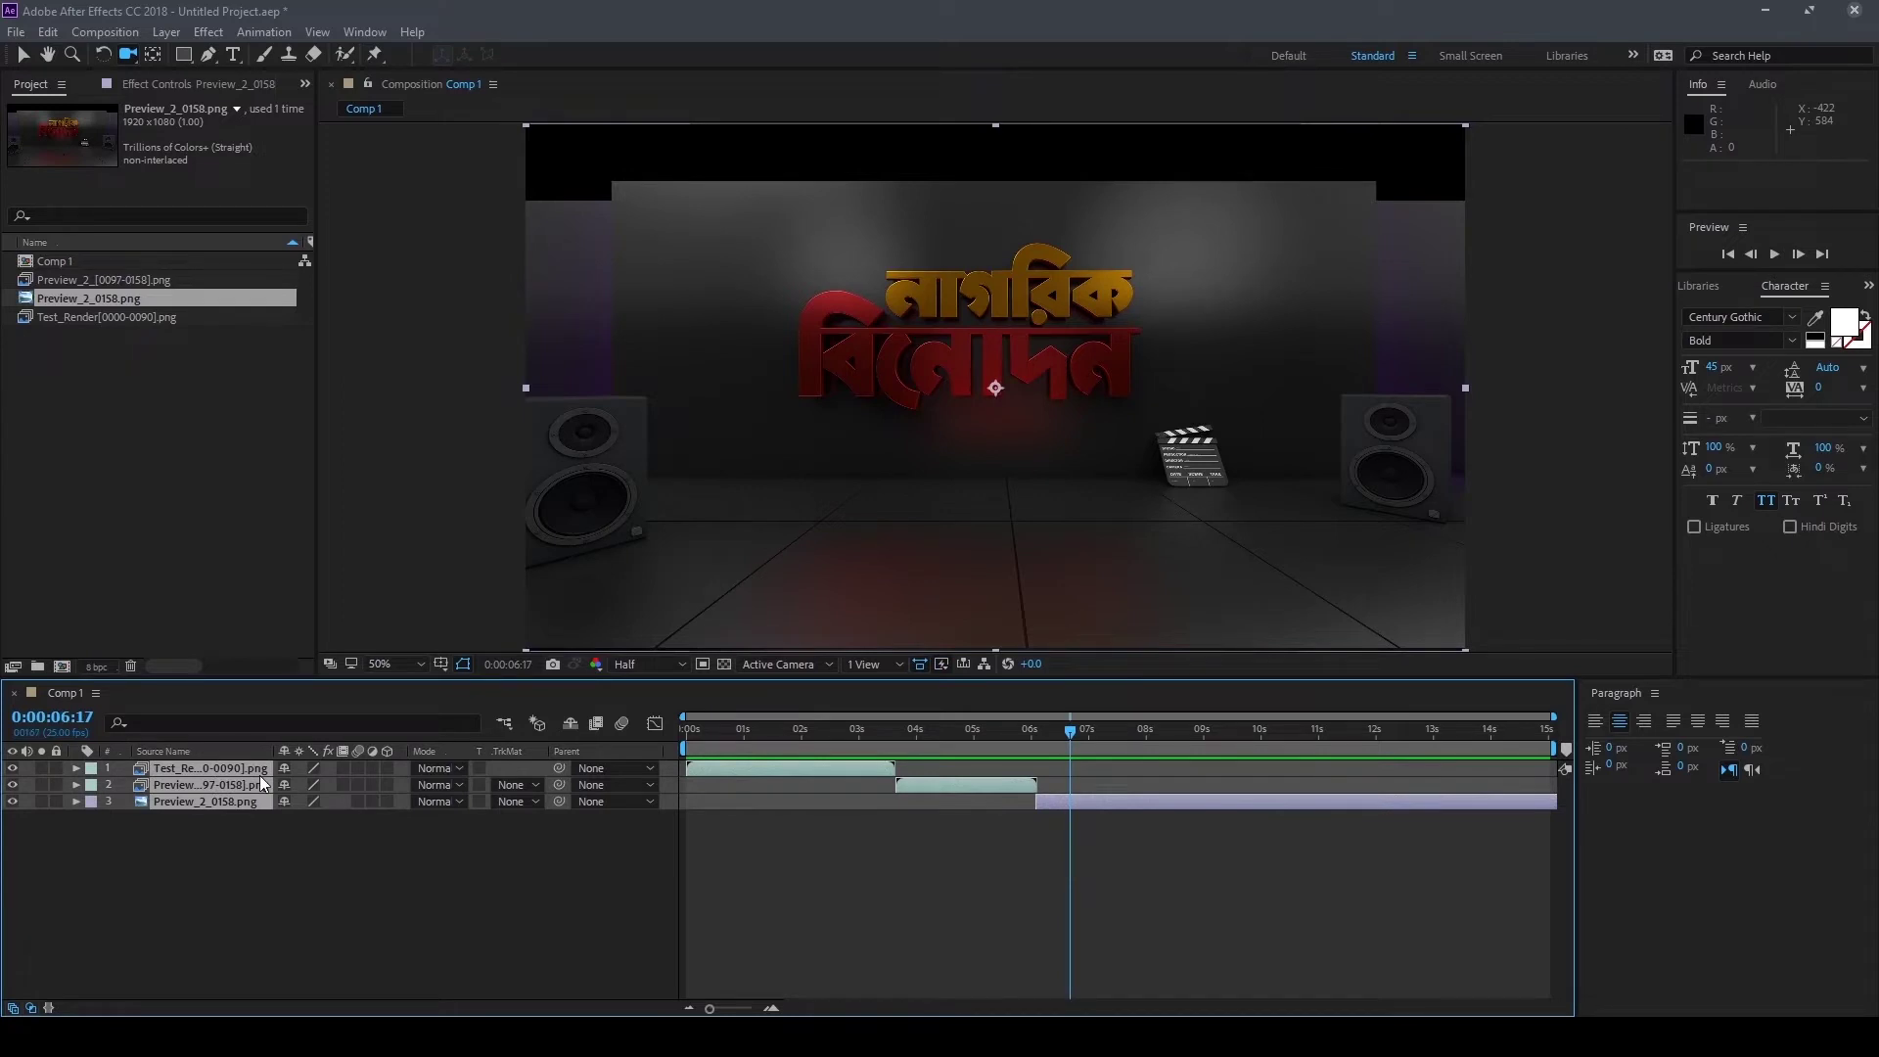
Precompose the selected Comp 1 layers into a pre-comp named Cam_1
{"action": "key", "text": "ctrl+shift+c"}
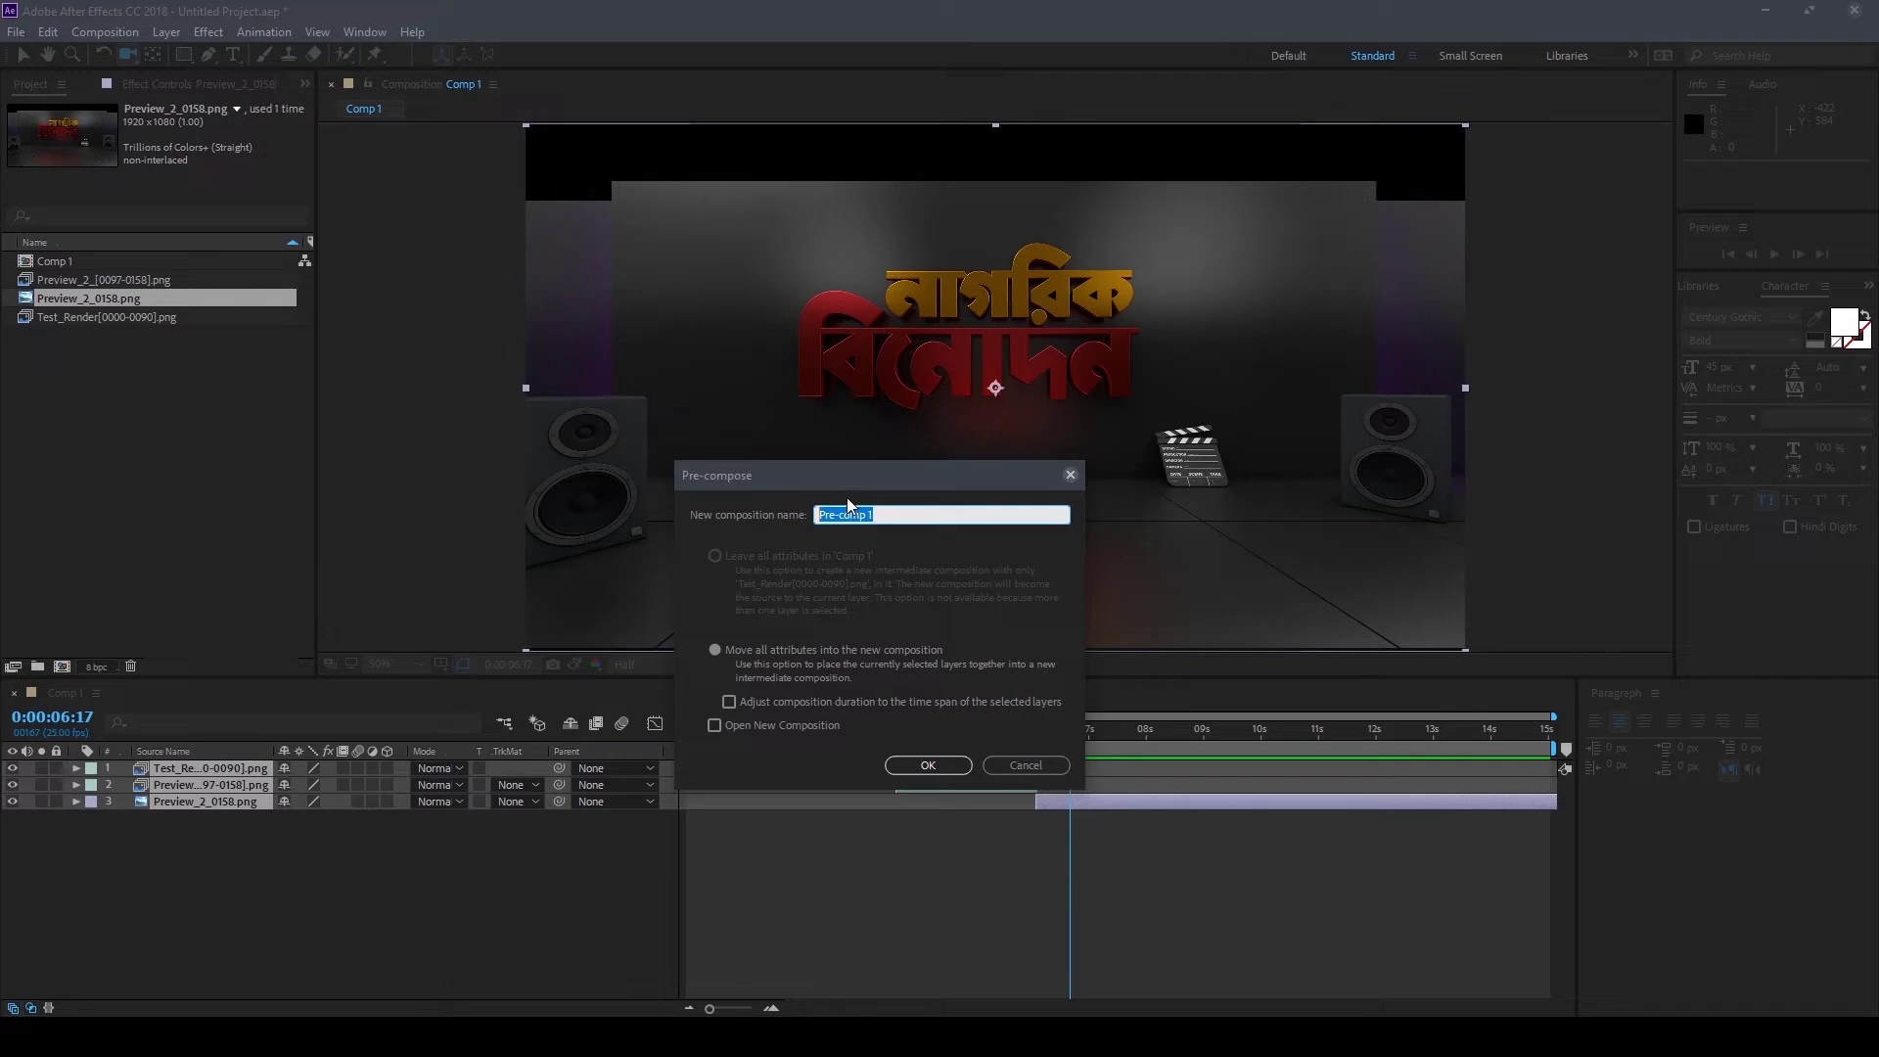
{"action": "type", "text": "Cam"}
{"action": "type", "text": "_1"}
{"action": "key", "text": "Return"}
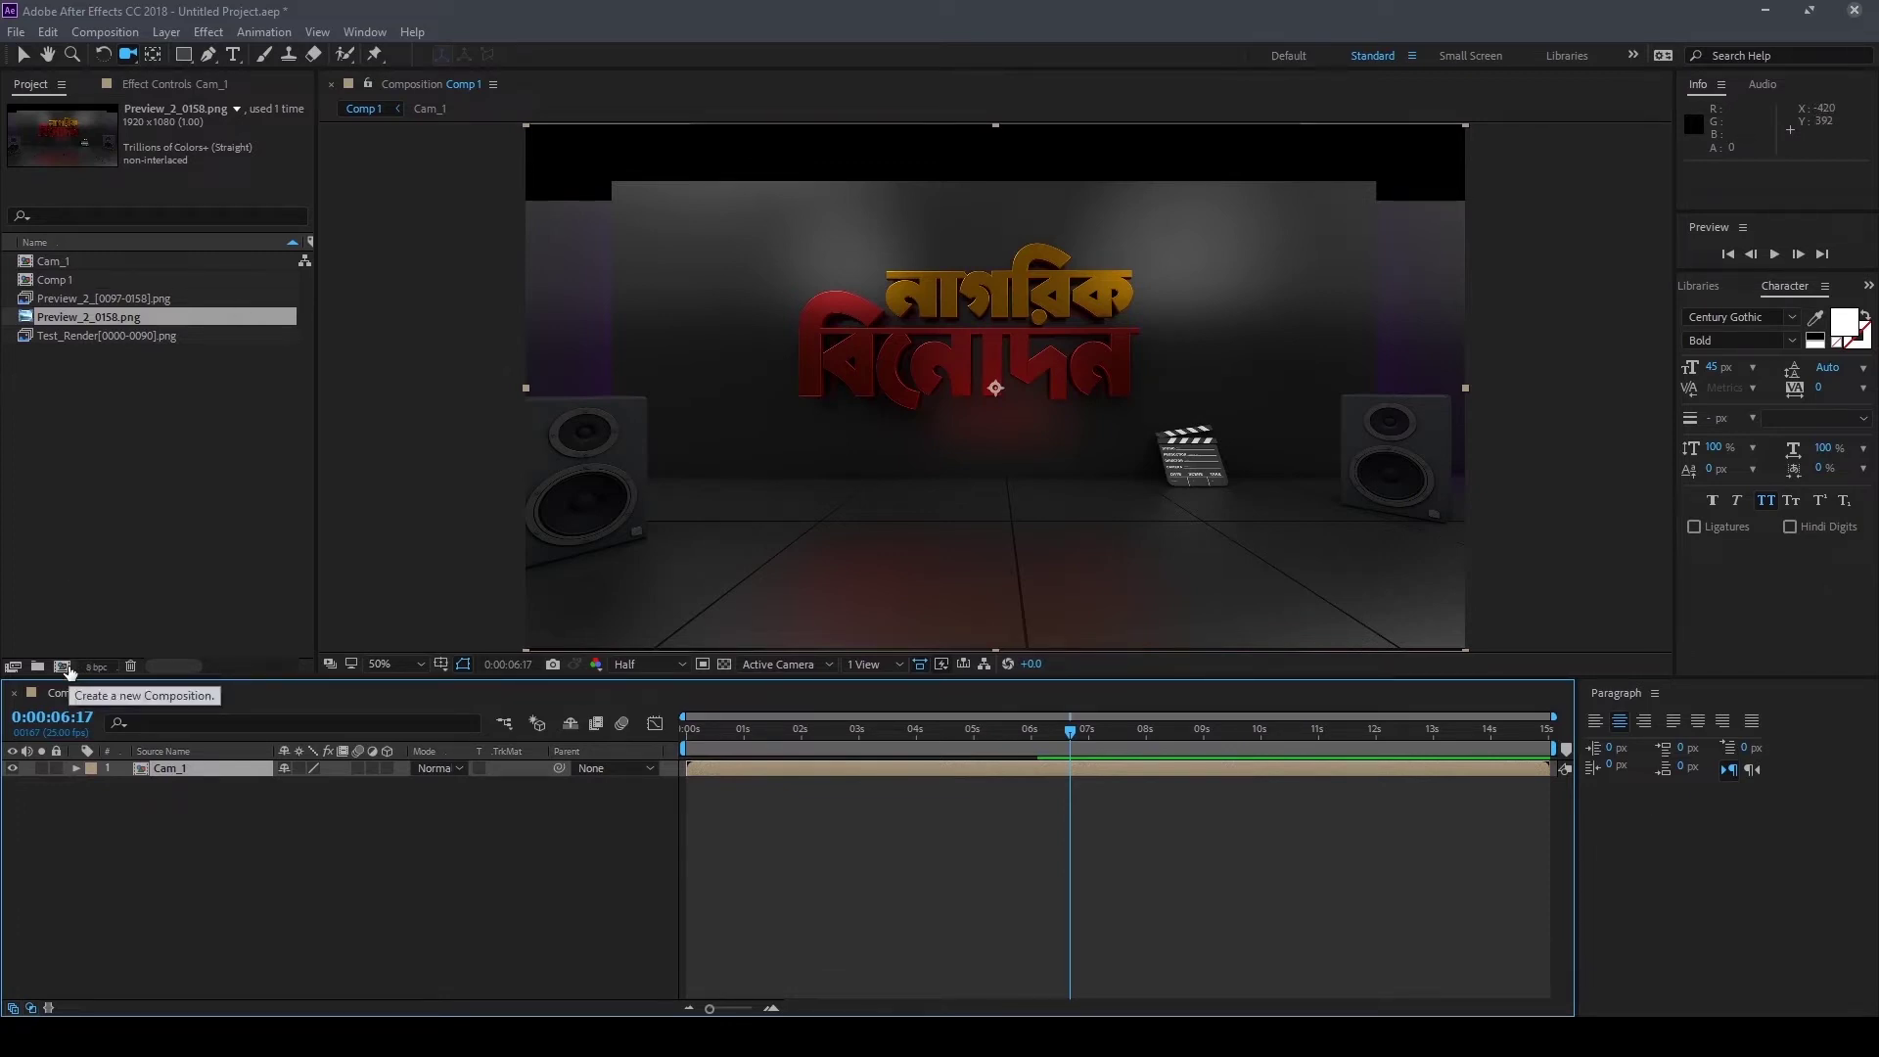
Create an empty composition named Final, then scrub Cam_1 back in Comp 1
{"action": "left_click", "coordinate": [62, 666]}
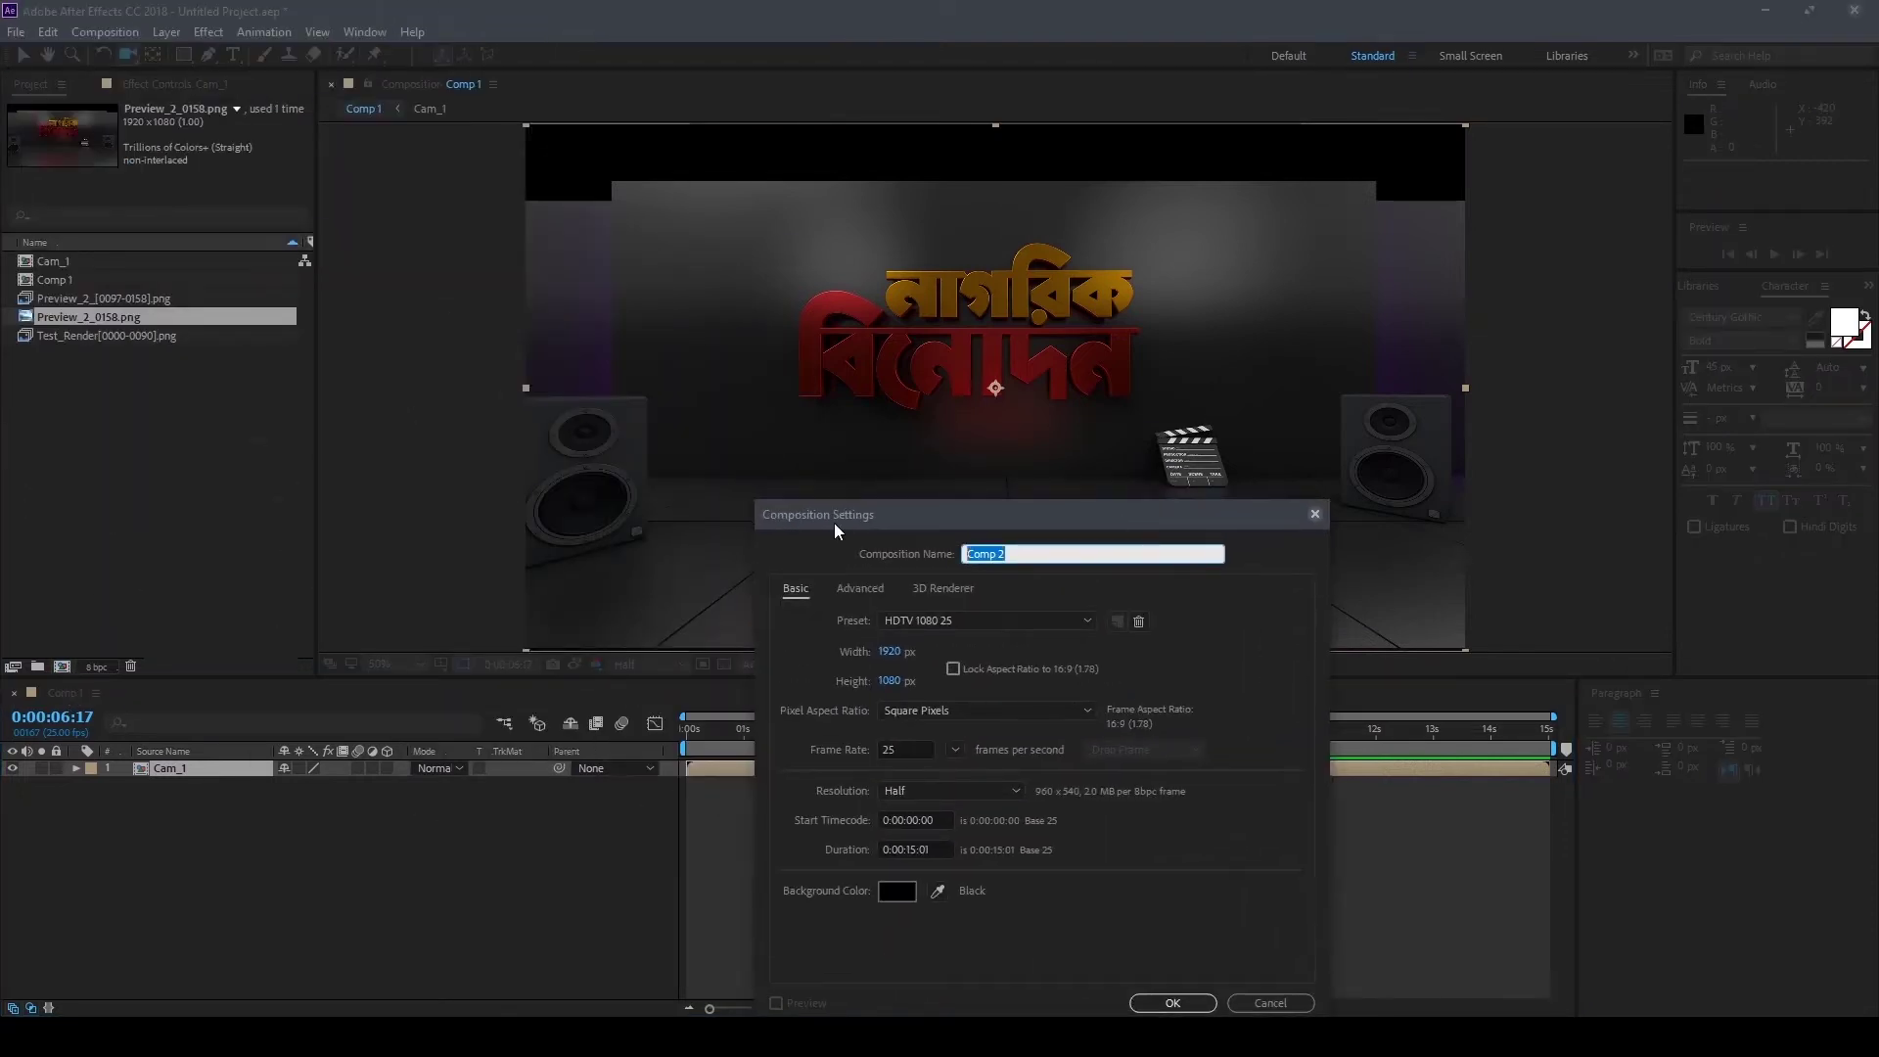
{"action": "type", "text": "Final"}
{"action": "key", "text": "Return"}
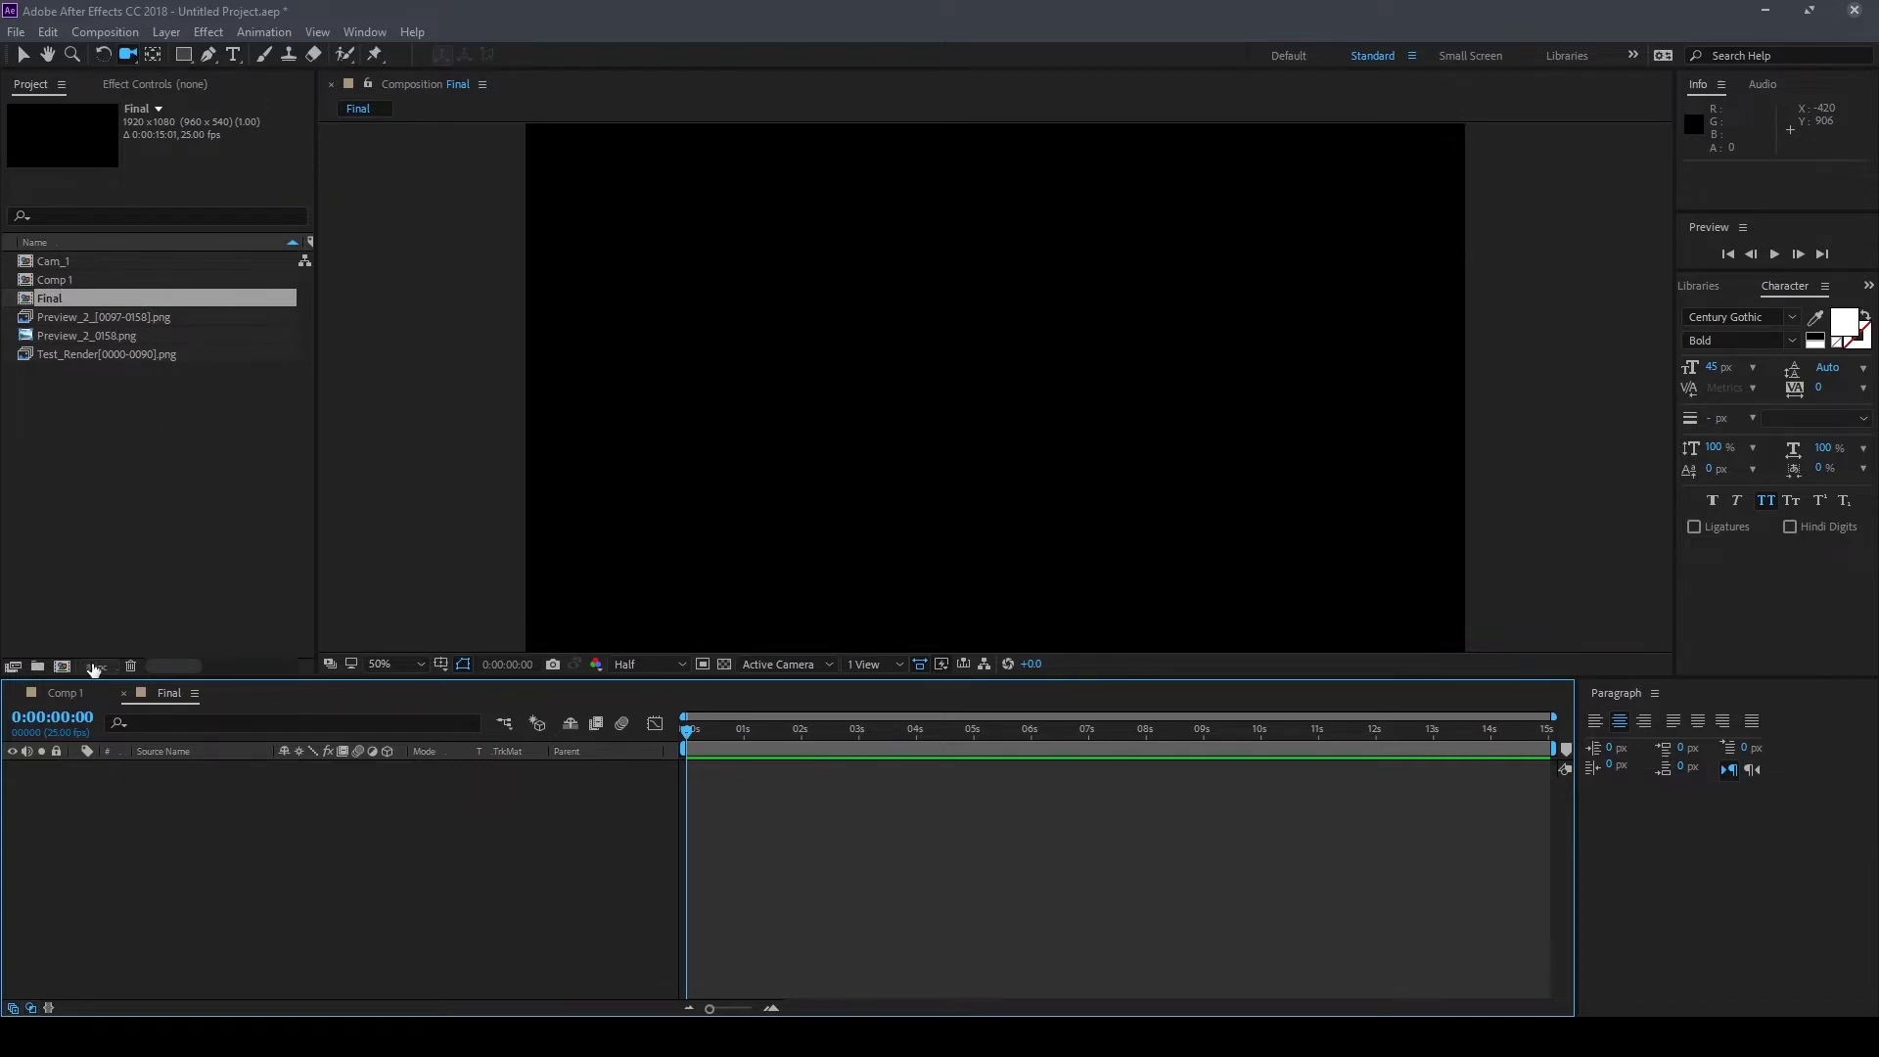
{"action": "left_click", "coordinate": [69, 693]}
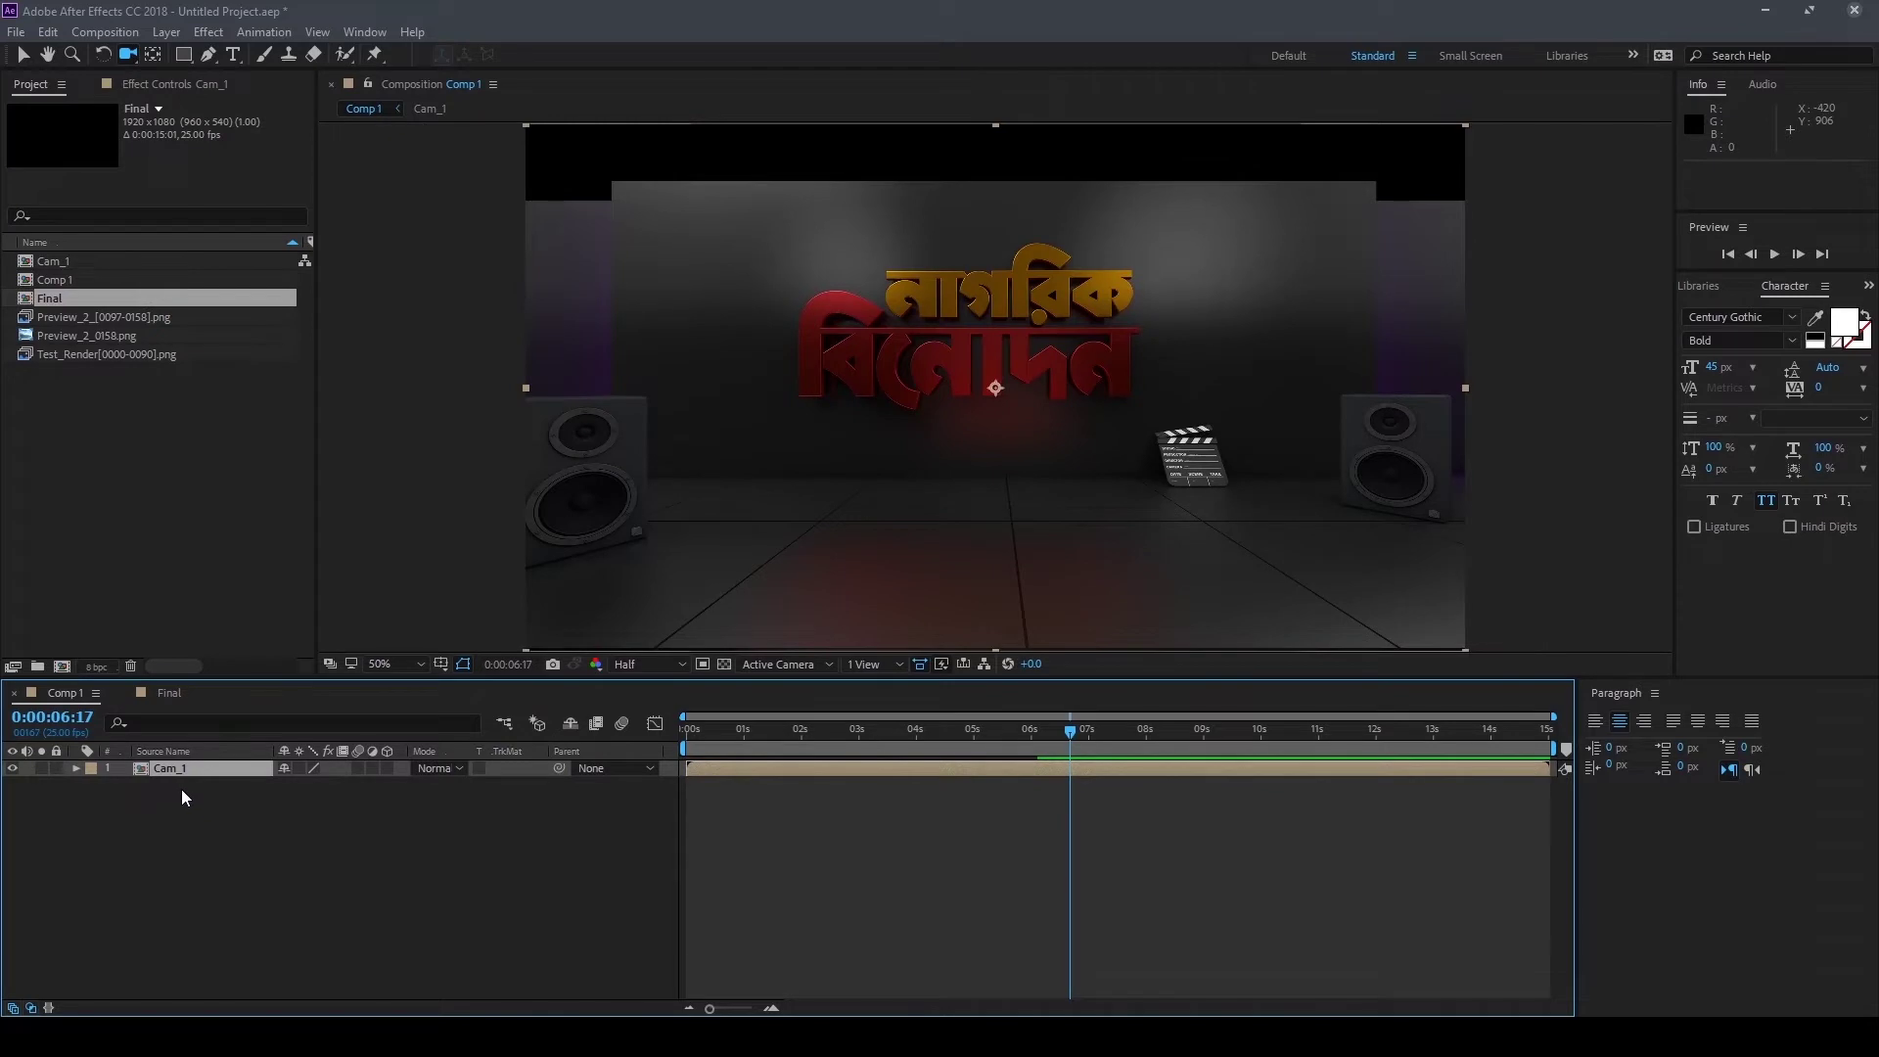
{"action": "mouse_move", "coordinate": [930, 726]}
{"action": "left_mouse_down"}
{"action": "mouse_move", "coordinate": [784, 729]}
{"action": "mouse_move", "coordinate": [889, 749]}
{"action": "mouse_move", "coordinate": [178, 689]}
{"action": "left_mouse_up"}
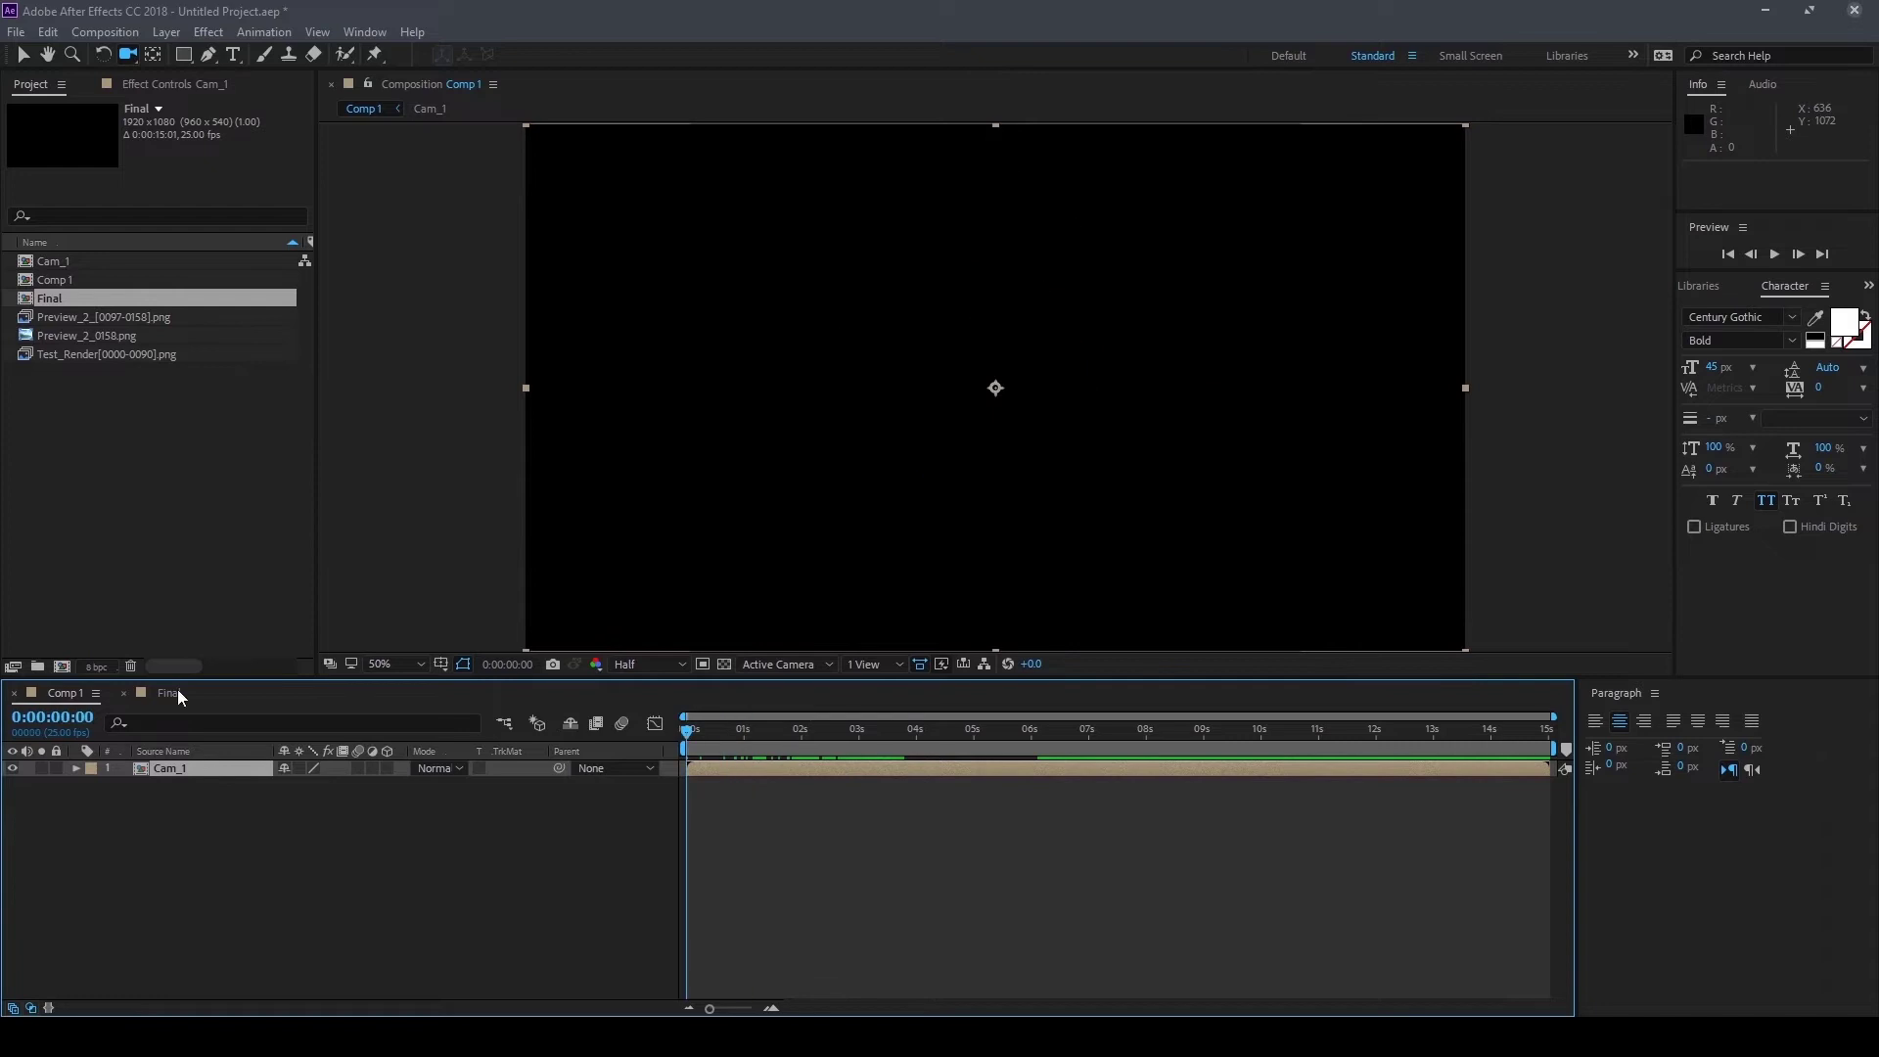
Create a 1st_Slide composition containing Cam_1, with title/action safe guides shown
{"action": "left_click", "coordinate": [68, 666]}
{"action": "type", "text": "1st_Slide"}
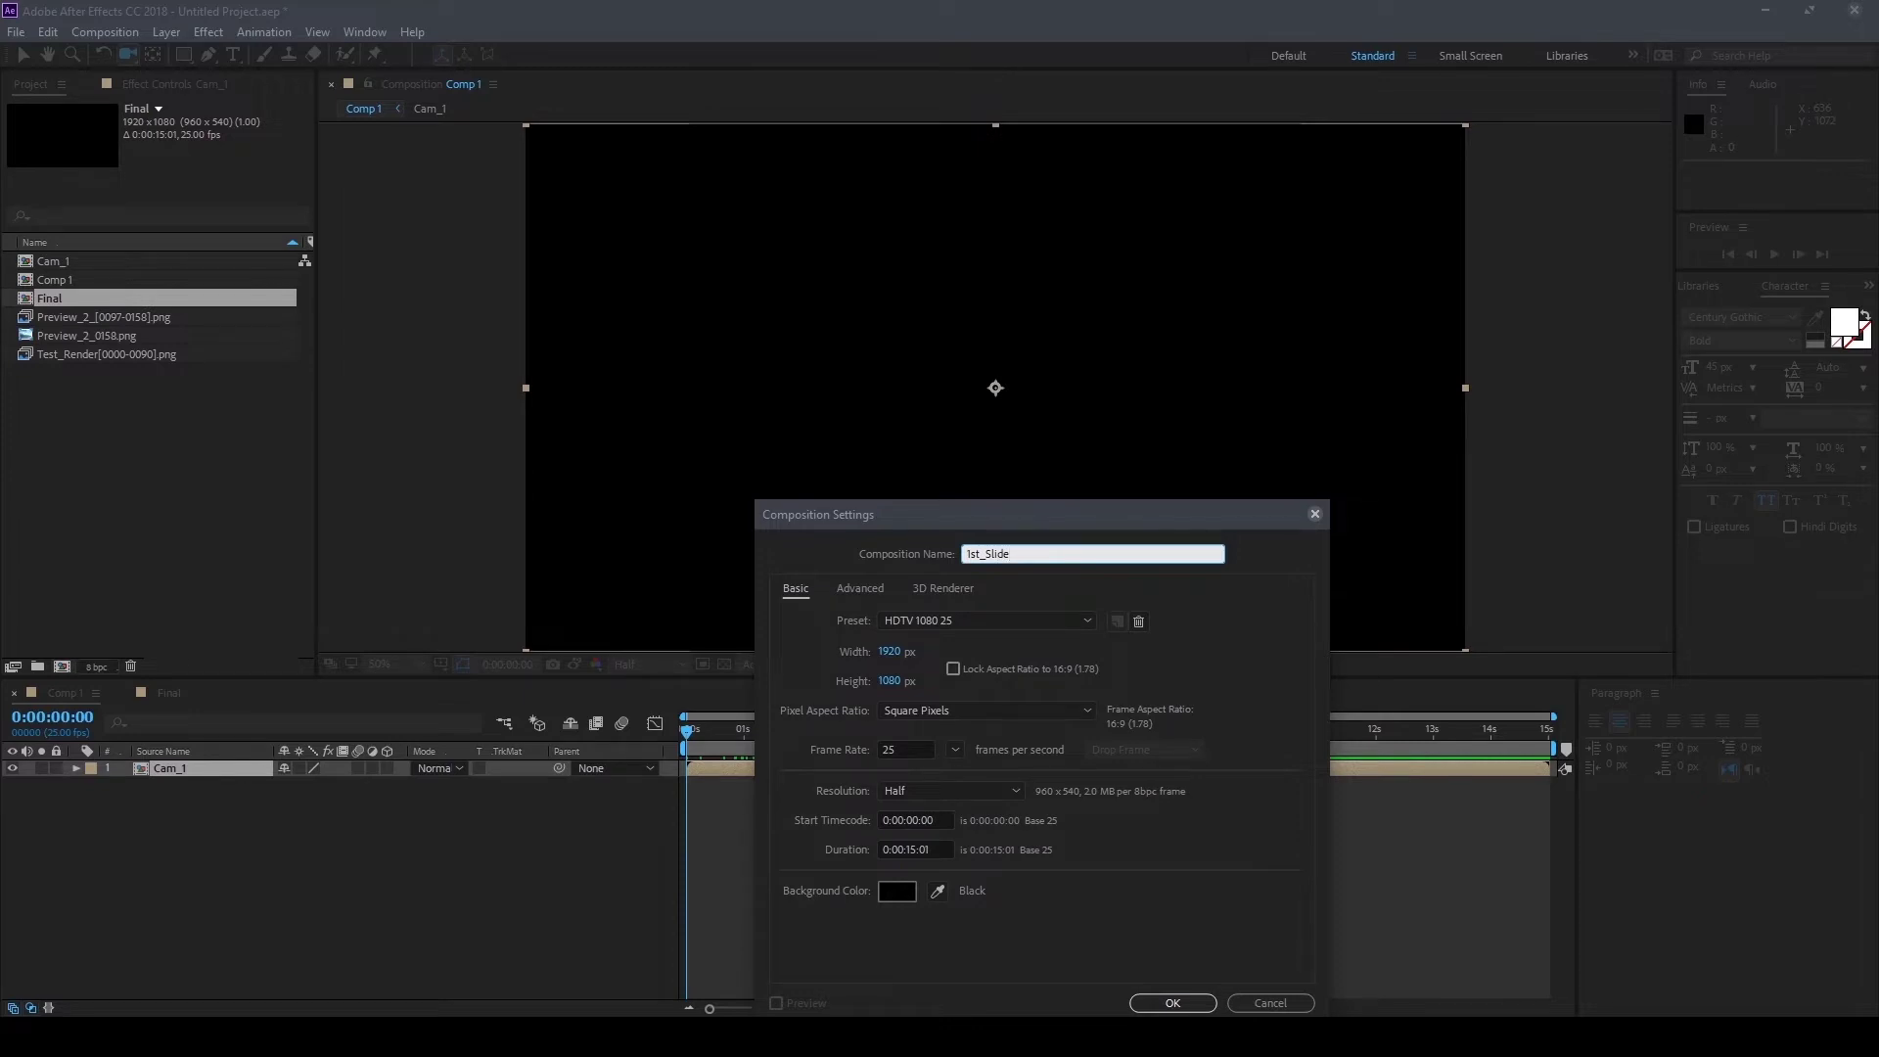
{"action": "key", "text": "Return"}
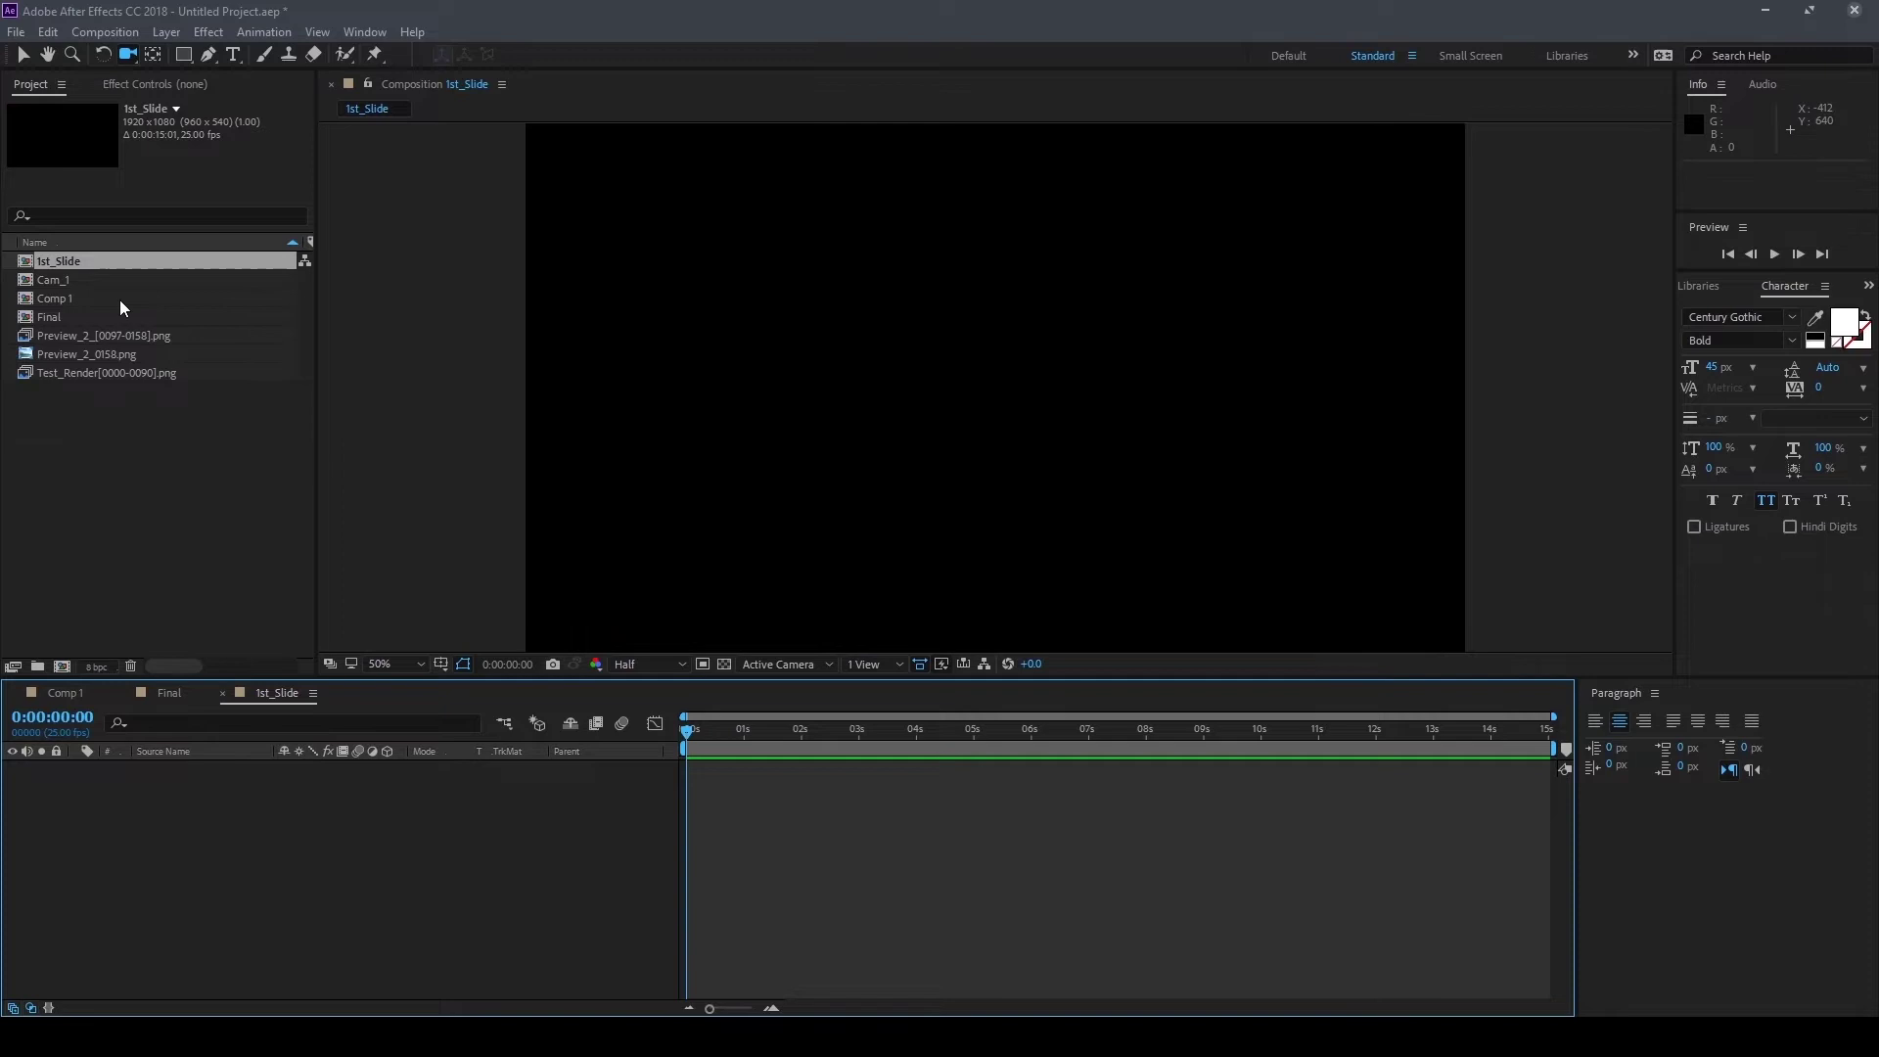
{"action": "left_click", "coordinate": [61, 279]}
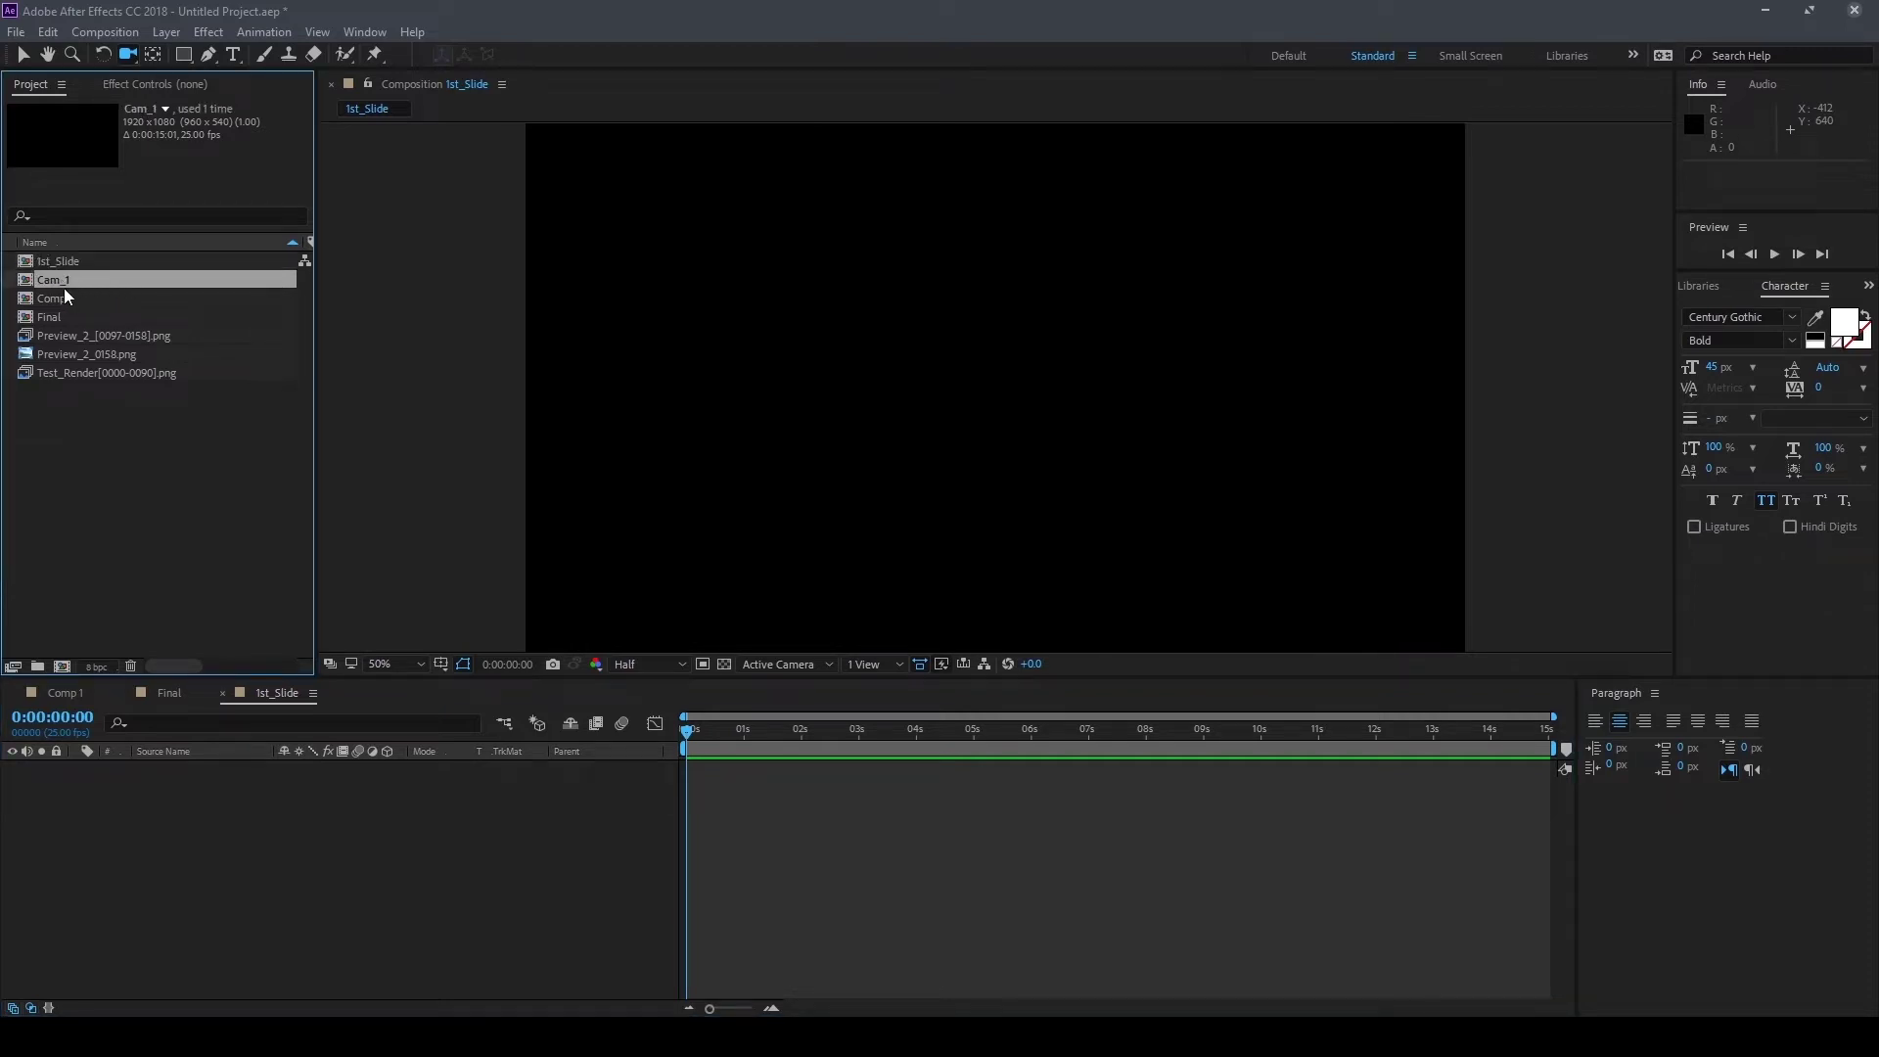
{"action": "left_click_drag", "start_coordinate": [64, 279], "coordinate": [149, 831]}
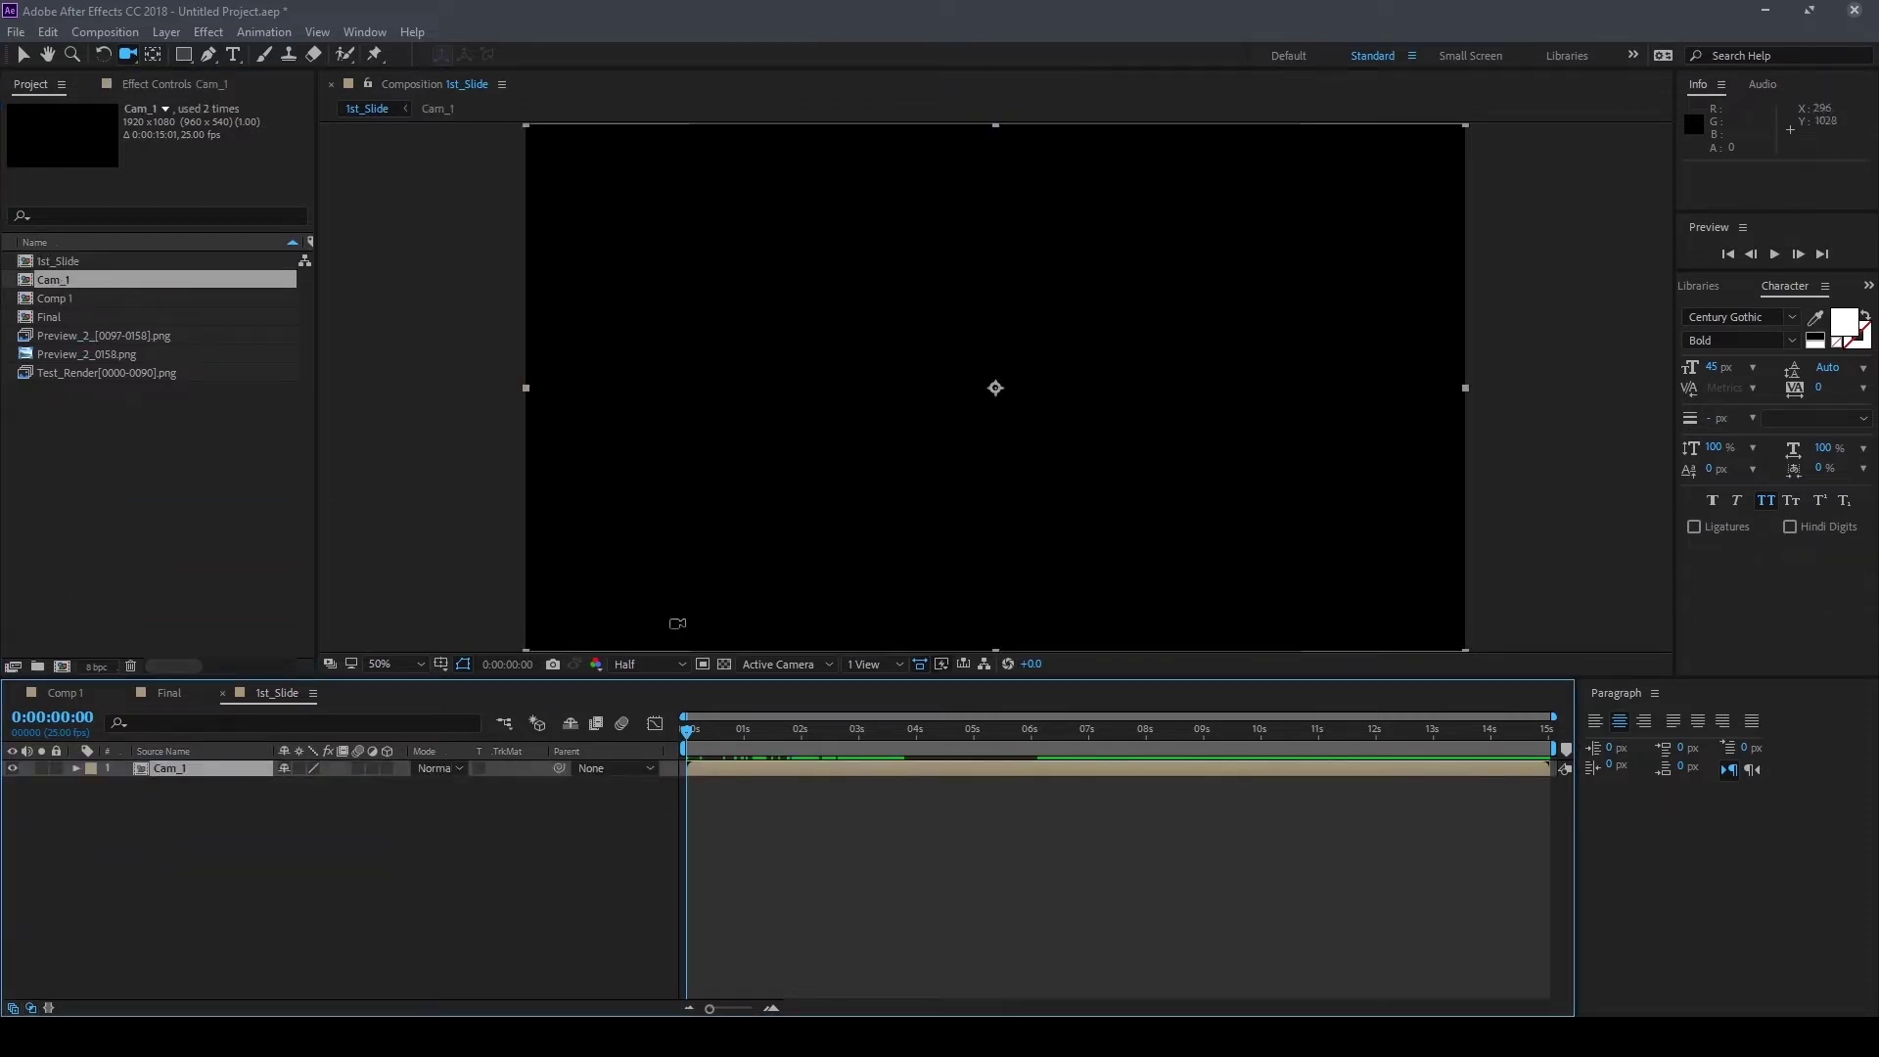
{"action": "left_click", "coordinate": [439, 665]}
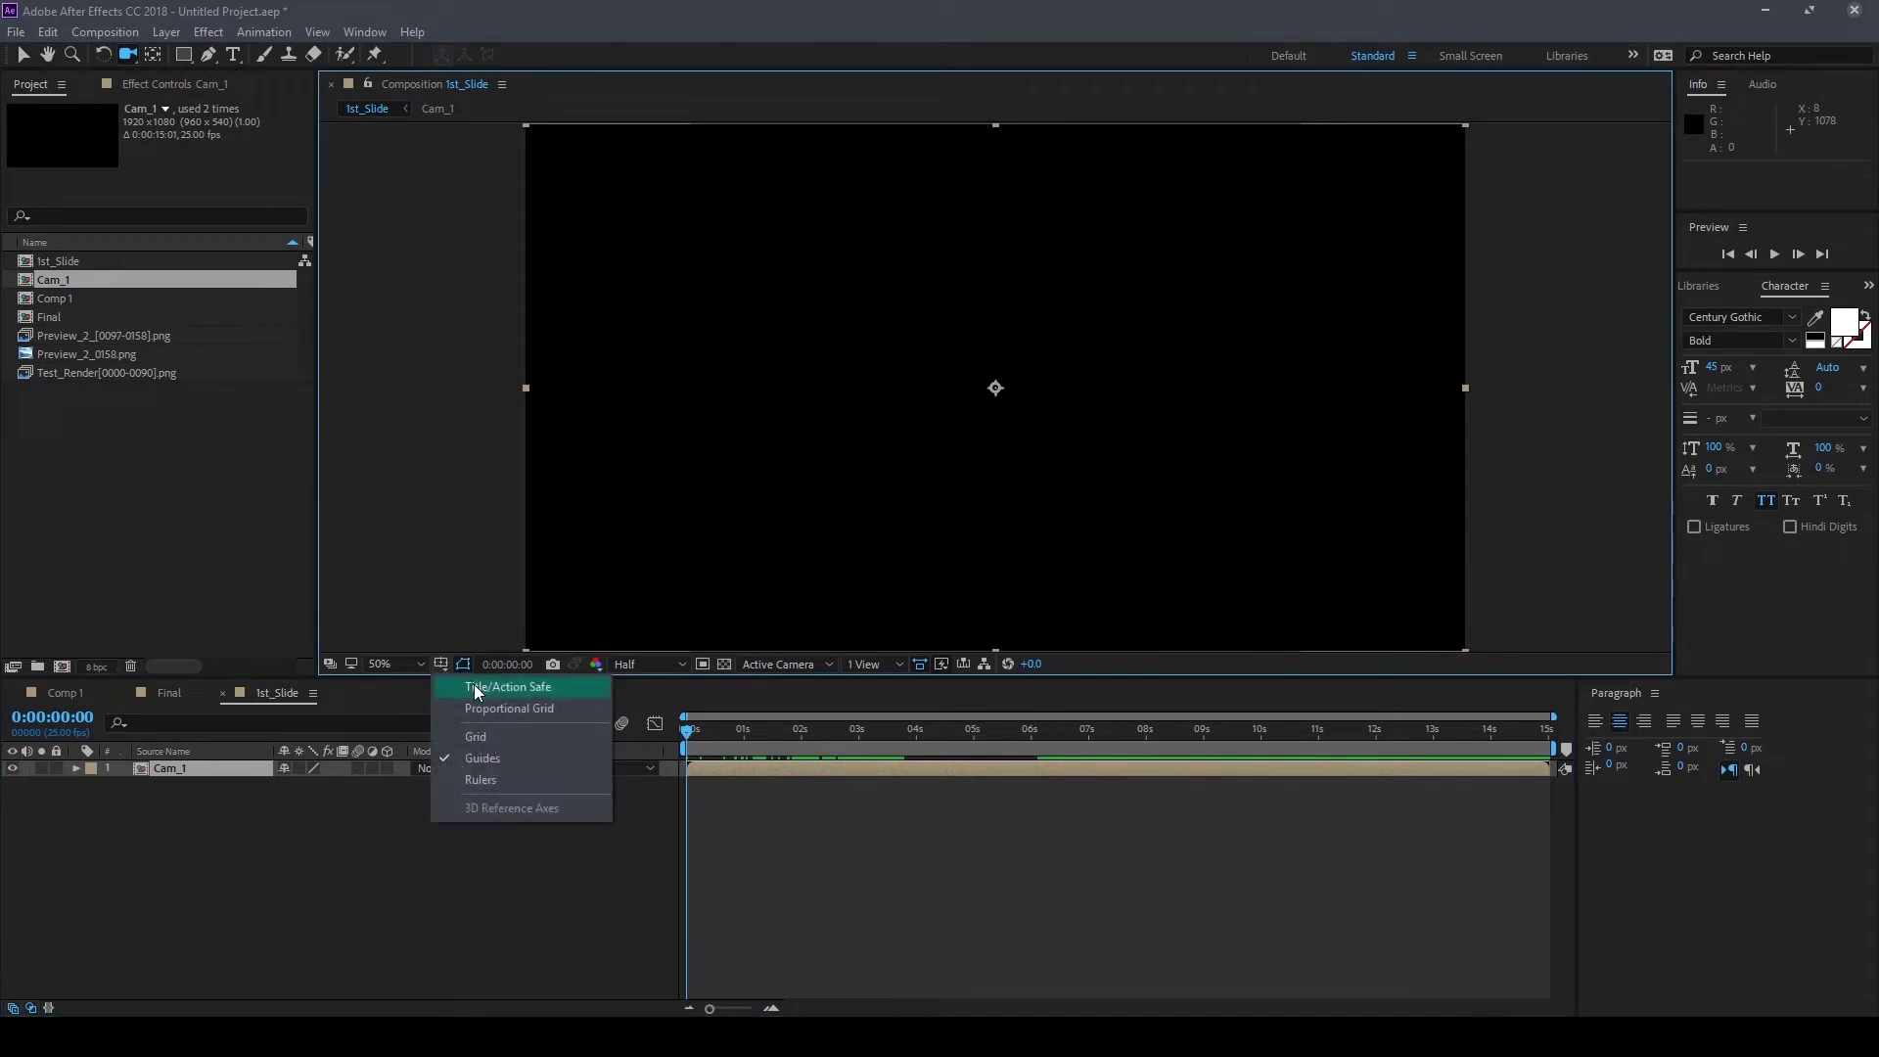
{"action": "left_click", "coordinate": [478, 691]}
{"action": "left_click_drag", "start_coordinate": [691, 732], "coordinate": [764, 741]}
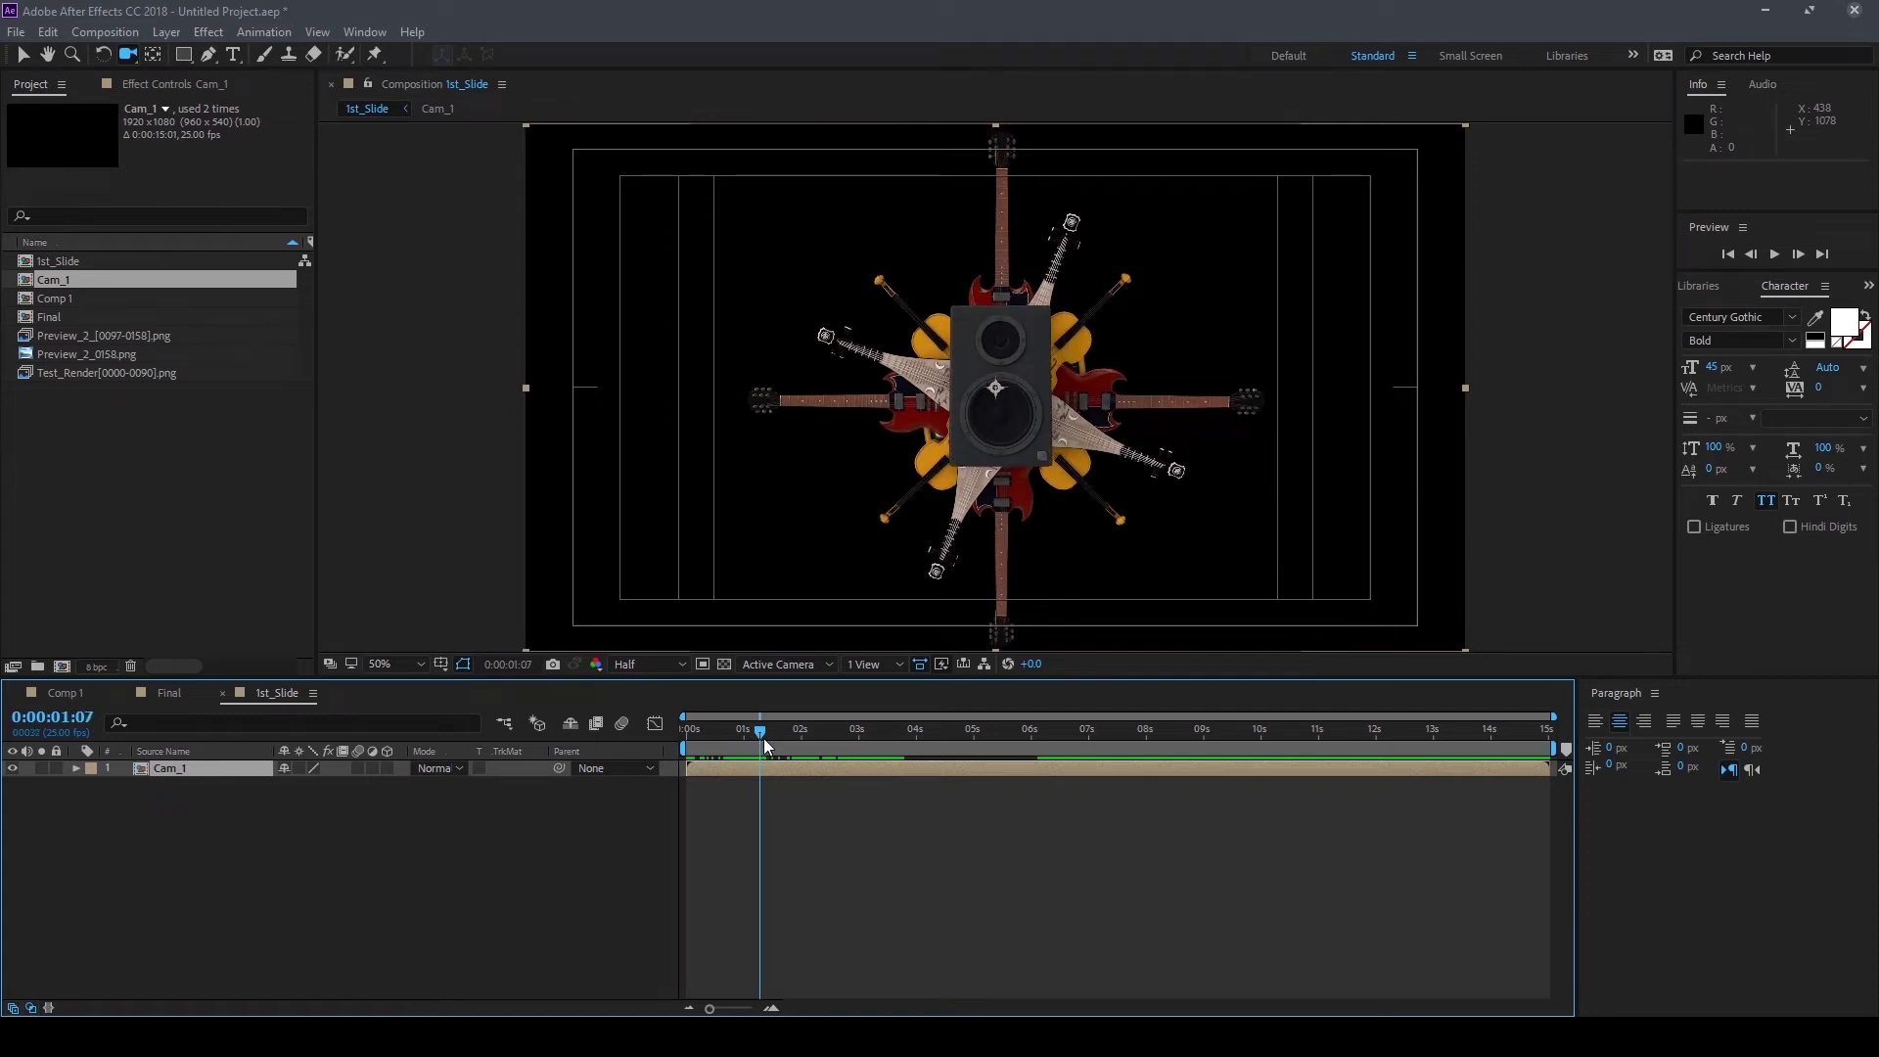
Scale Cam_1 to 40%, move it to the upper left, and duplicate it
{"action": "key", "text": "s"}
{"action": "left_click", "coordinate": [308, 784]}
{"action": "type", "text": "40"}
{"action": "key", "text": "Return"}
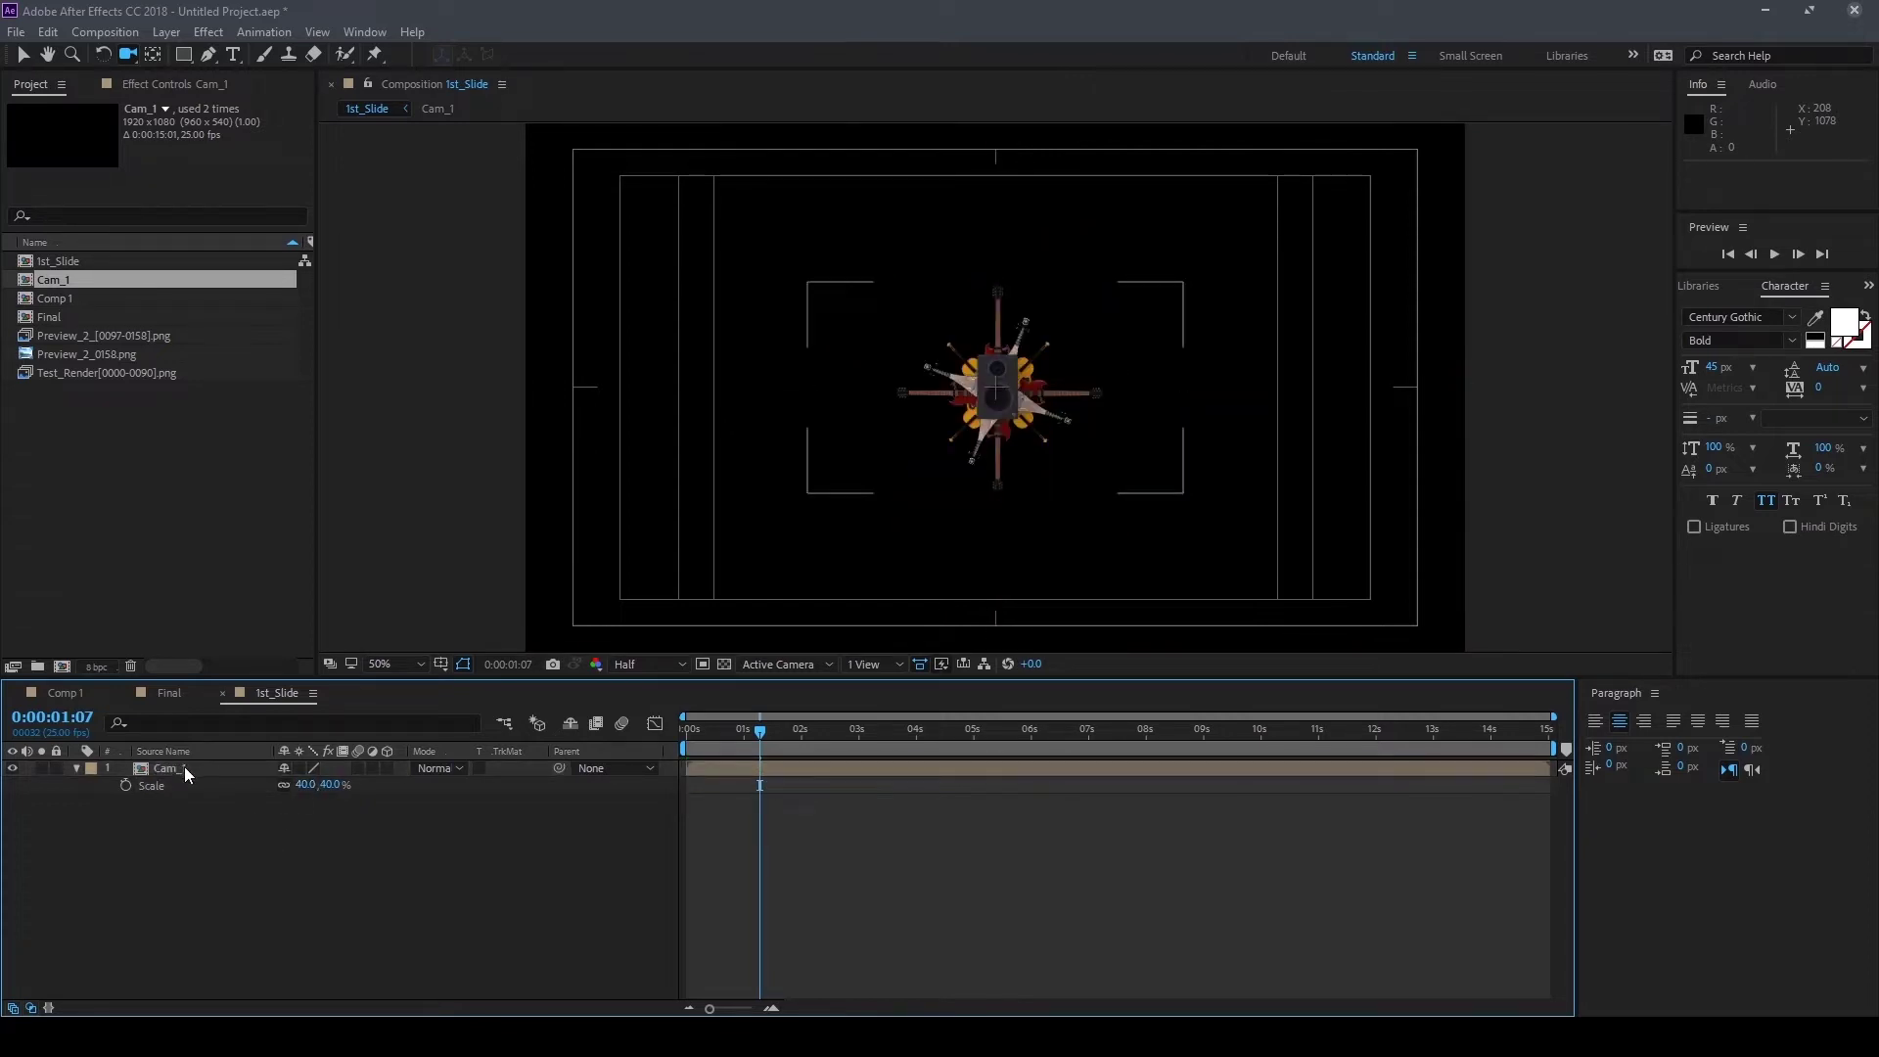
{"action": "left_click", "coordinate": [184, 766]}
{"action": "key", "text": "shift+Left"}
{"action": "key", "text": "shift+Left"}
{"action": "key", "text": "shift+Left"}
{"action": "key", "text": "shift+Left"}
{"action": "key", "text": "shift+Left"}
{"action": "key", "text": "shift+Left"}
{"action": "key", "text": "shift+Left"}
{"action": "key", "text": "shift+Left"}
{"action": "key", "text": "shift+Left"}
{"action": "key", "text": "shift+Left"}
{"action": "key", "text": "shift+Left"}
{"action": "key", "text": "shift+Left"}
{"action": "key", "text": "shift+Left"}
{"action": "key", "text": "shift+Left"}
{"action": "key", "text": "shift+Left"}
{"action": "key", "text": "shift+Up"}
{"action": "key", "text": "shift+Up"}
{"action": "key", "text": "shift+Up"}
{"action": "key", "text": "shift+Up"}
{"action": "key", "text": "shift+Up"}
{"action": "key", "text": "shift+Up"}
{"action": "key", "text": "shift+Up"}
{"action": "key", "text": "shift+Up"}
{"action": "key", "text": "shift+Up"}
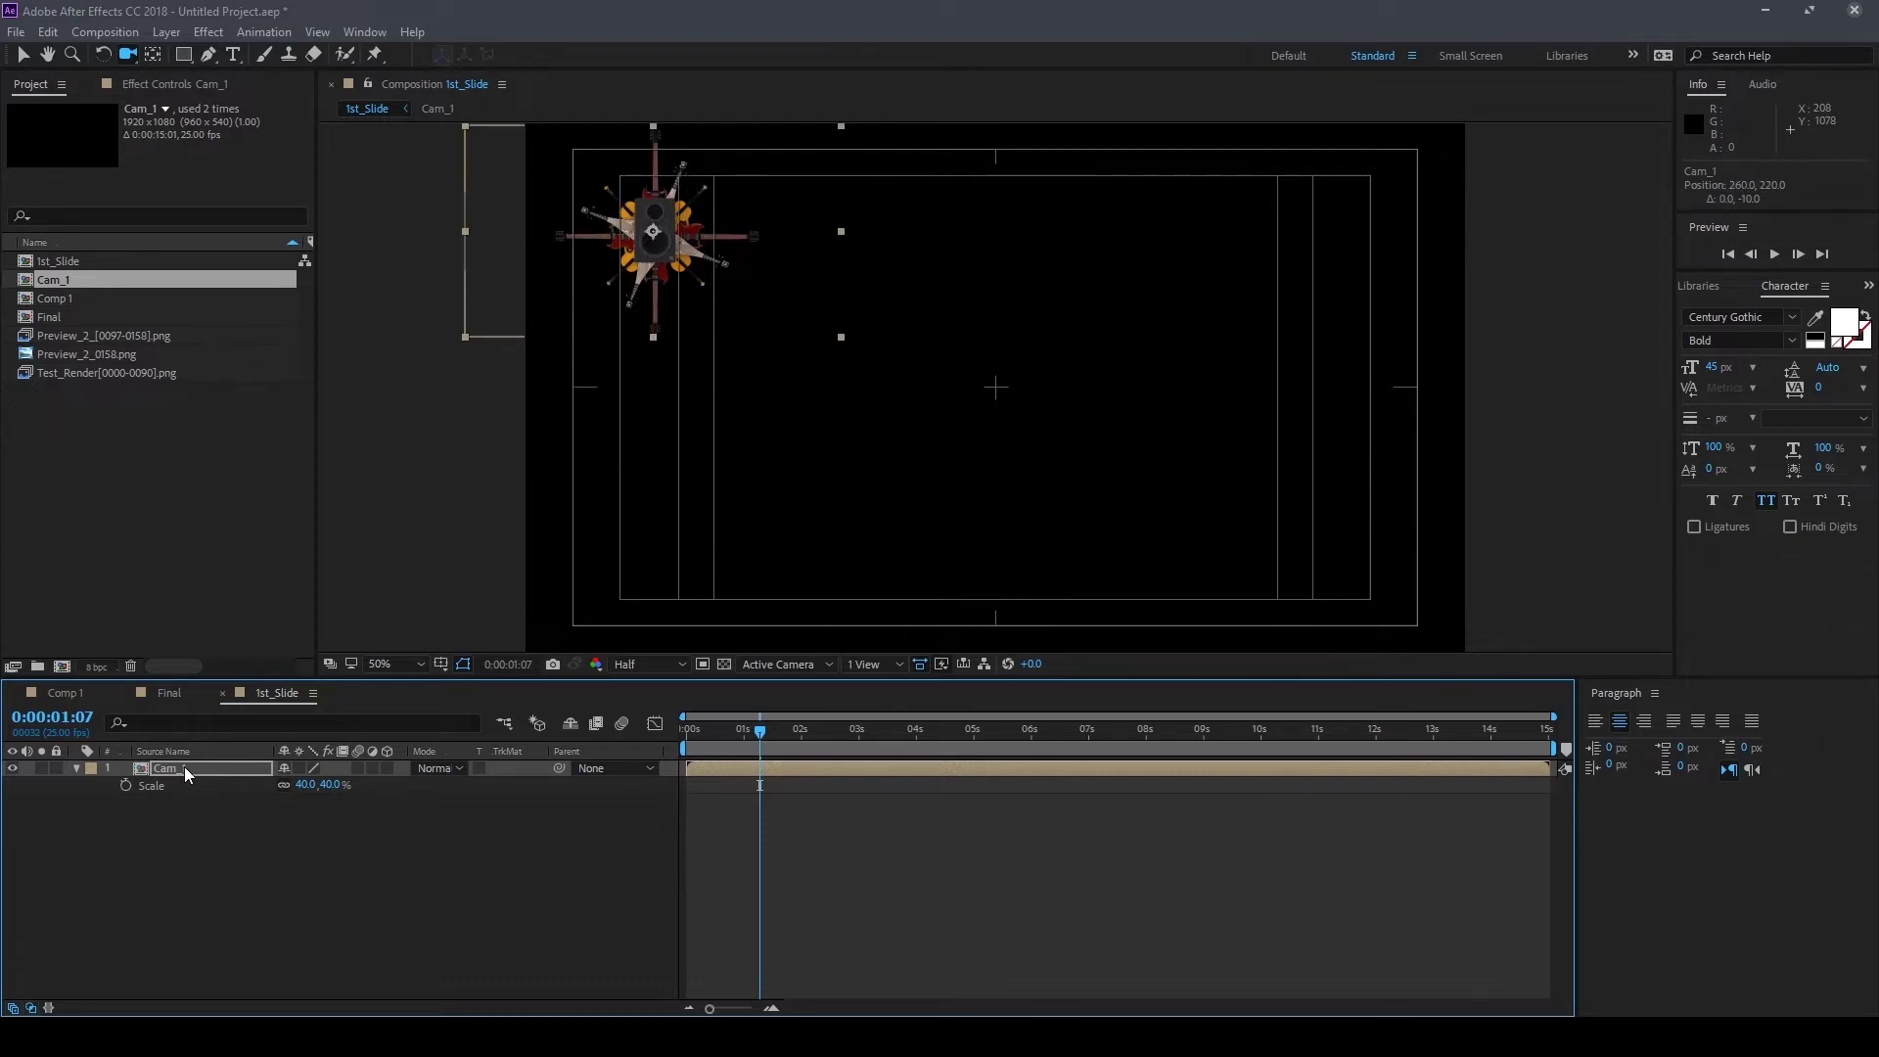
{"action": "key", "text": "shift+Down"}
{"action": "key", "text": "shift+Down"}
{"action": "key", "text": "ctrl+d"}
{"action": "key", "text": "shift+Down"}
{"action": "key", "text": "shift+Down"}
{"action": "key", "text": "shift+Down"}
{"action": "key", "text": "shift+Down"}
{"action": "key", "text": "shift+Down"}
{"action": "key", "text": "shift+Down"}
{"action": "key", "text": "shift+Down"}
{"action": "key", "text": "shift+Down"}
{"action": "key", "text": "shift+Down"}
{"action": "key", "text": "shift+Down"}
Position the duplicate and set both Cam_1 layers to 30% scale
{"action": "key", "text": "shift+Down"}
{"action": "key", "text": "shift+Down"}
{"action": "key", "text": "shift+Down"}
{"action": "key", "text": "shift+Down"}
{"action": "key", "text": "shift+Down"}
{"action": "key", "text": "shift+Down"}
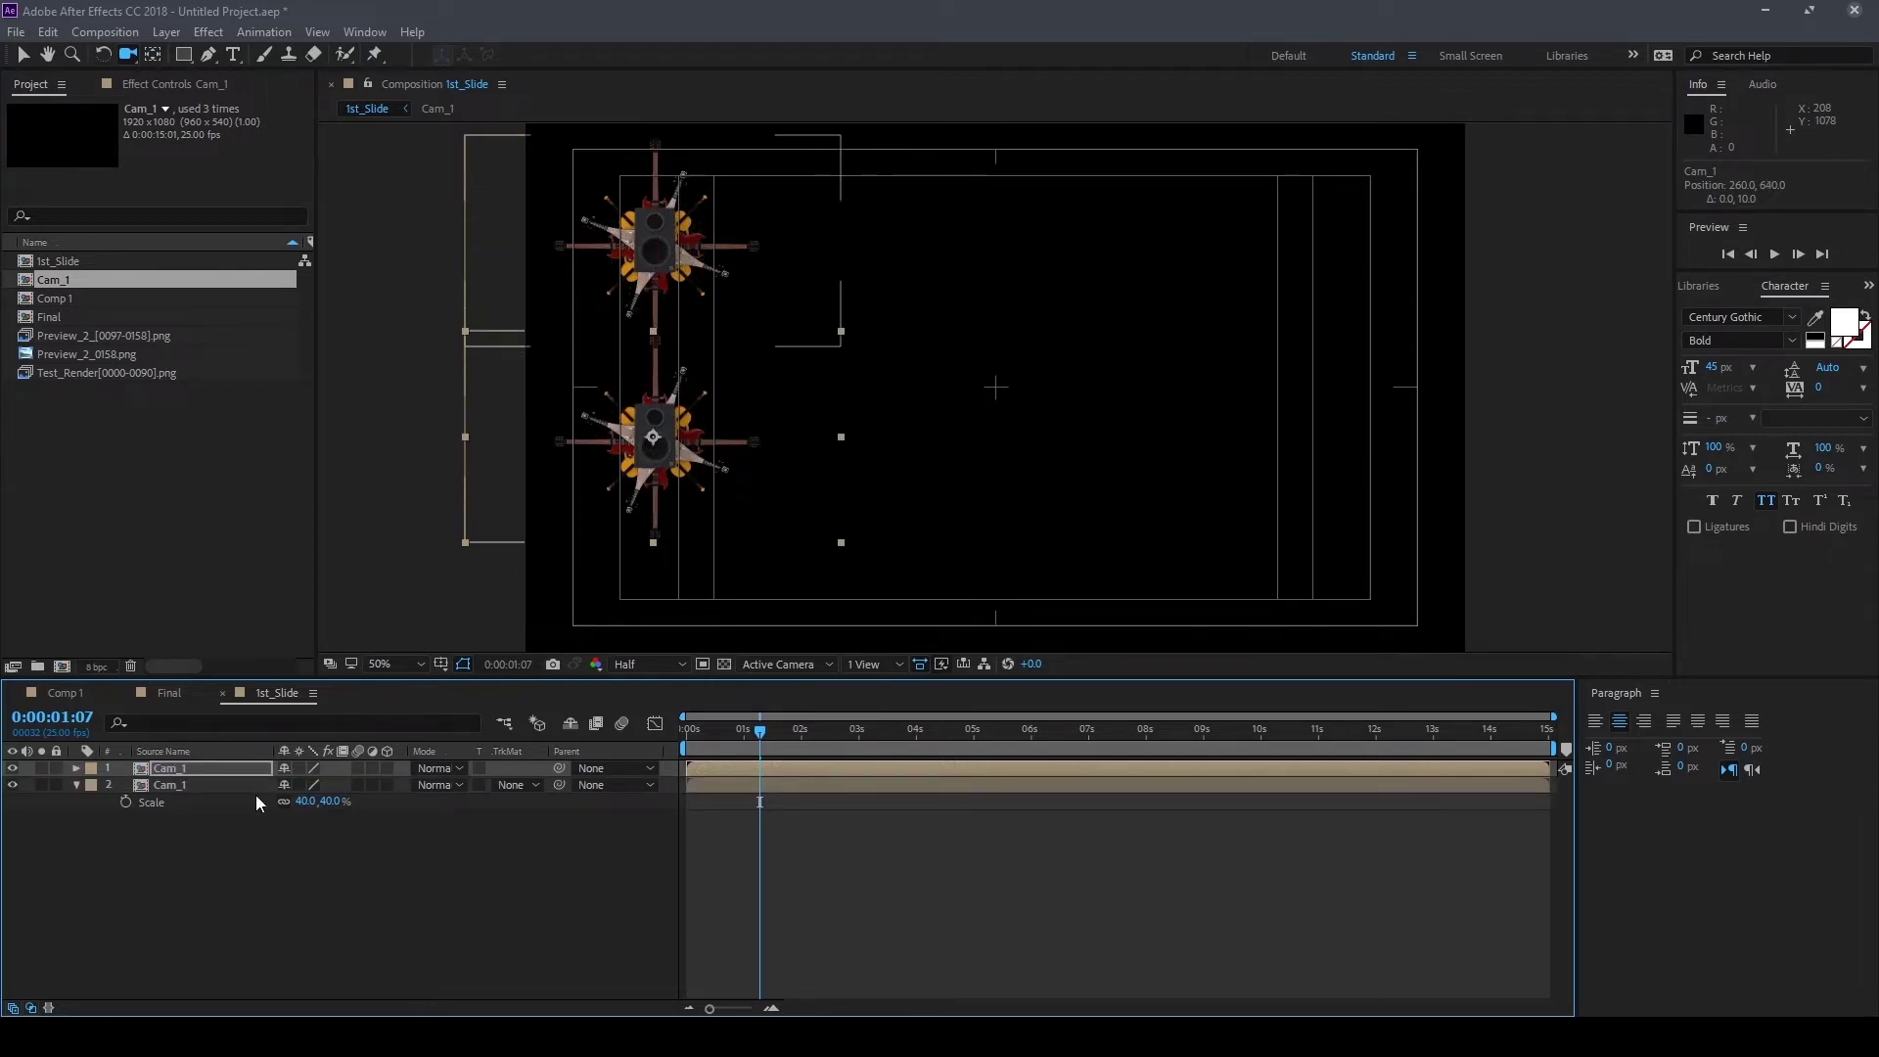
{"action": "key", "text": "shift+Down"}
{"action": "key", "text": "shift+Down"}
{"action": "key", "text": "shift+Down"}
{"action": "key", "text": "shift+Down"}
{"action": "key", "text": "shift+Down"}
{"action": "key", "text": "shift+Down"}
{"action": "key", "text": "shift+Down"}
{"action": "key", "text": "shift+Down"}
{"action": "key", "text": "shift+Up"}
{"action": "key", "text": "shift+Up"}
{"action": "key", "text": "shift+Up"}
{"action": "key", "text": "shift+Up"}
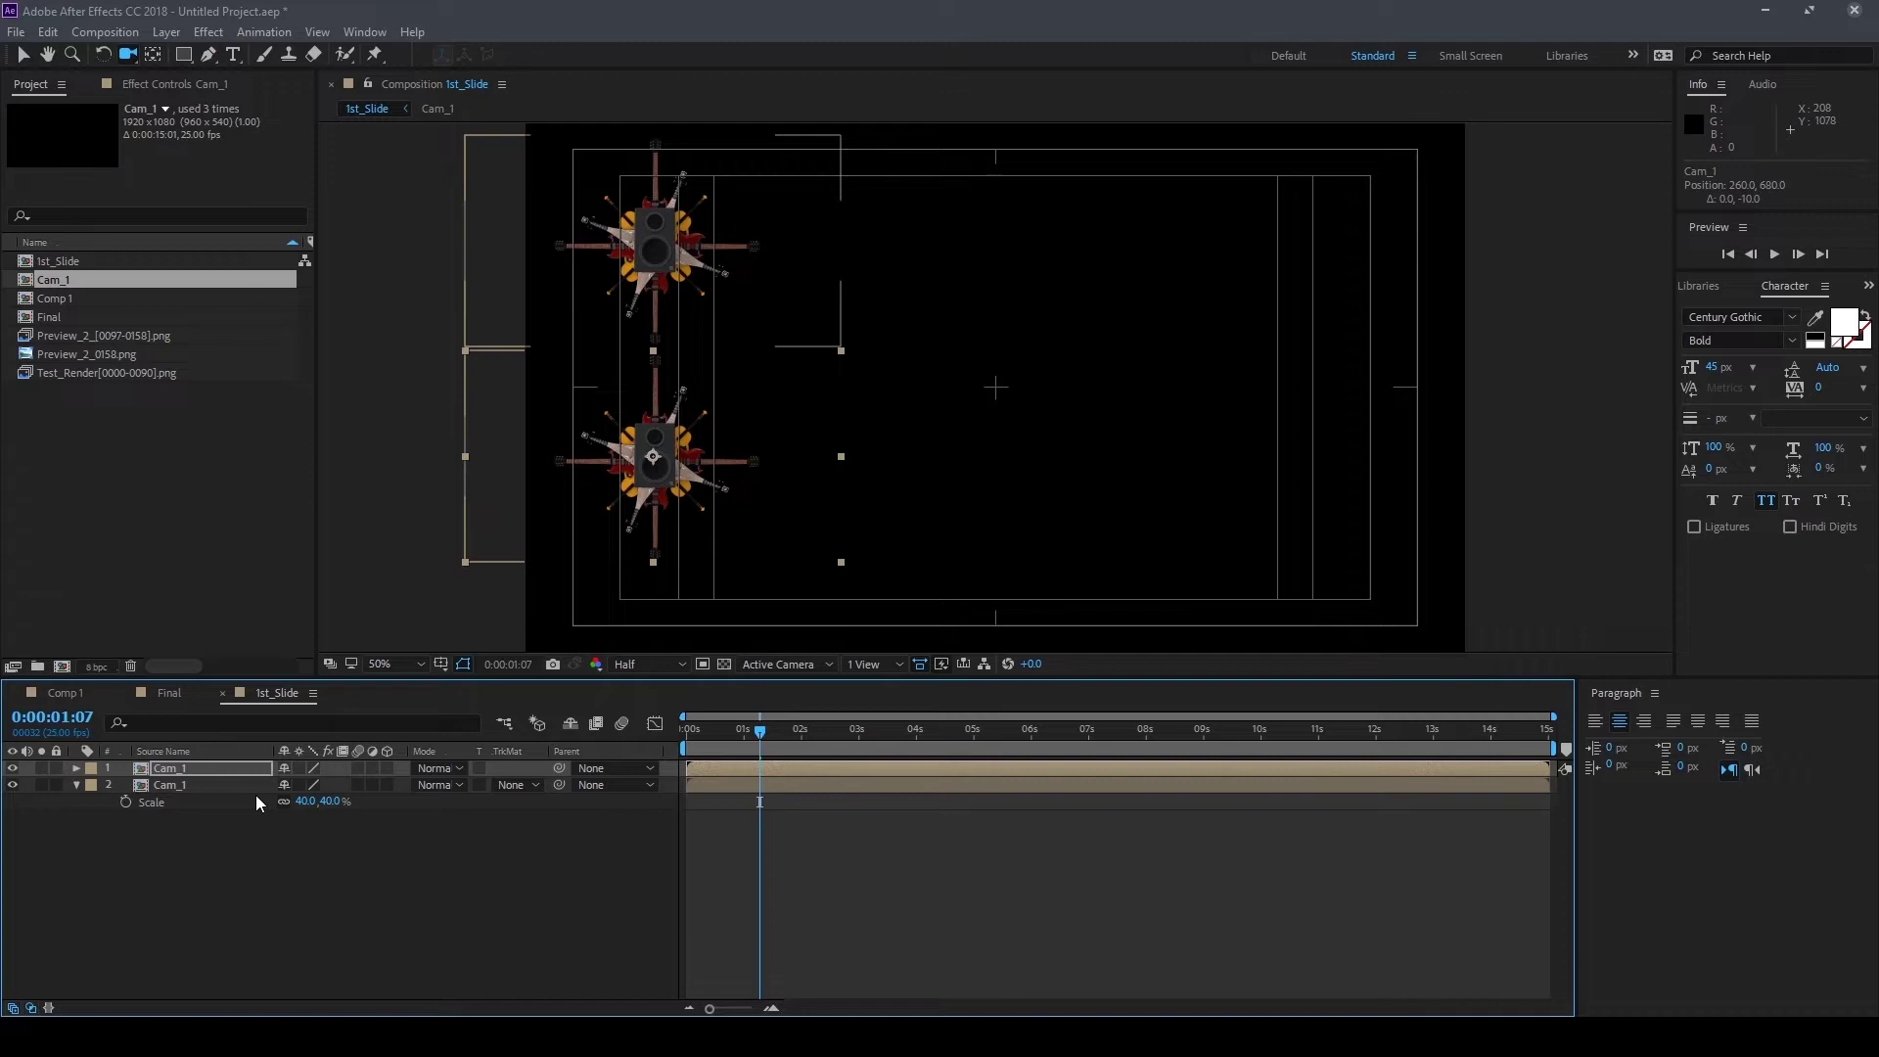
{"action": "key", "text": "s"}
{"action": "left_click", "coordinate": [301, 785]}
{"action": "type", "text": "30"}
{"action": "key", "text": "Return"}
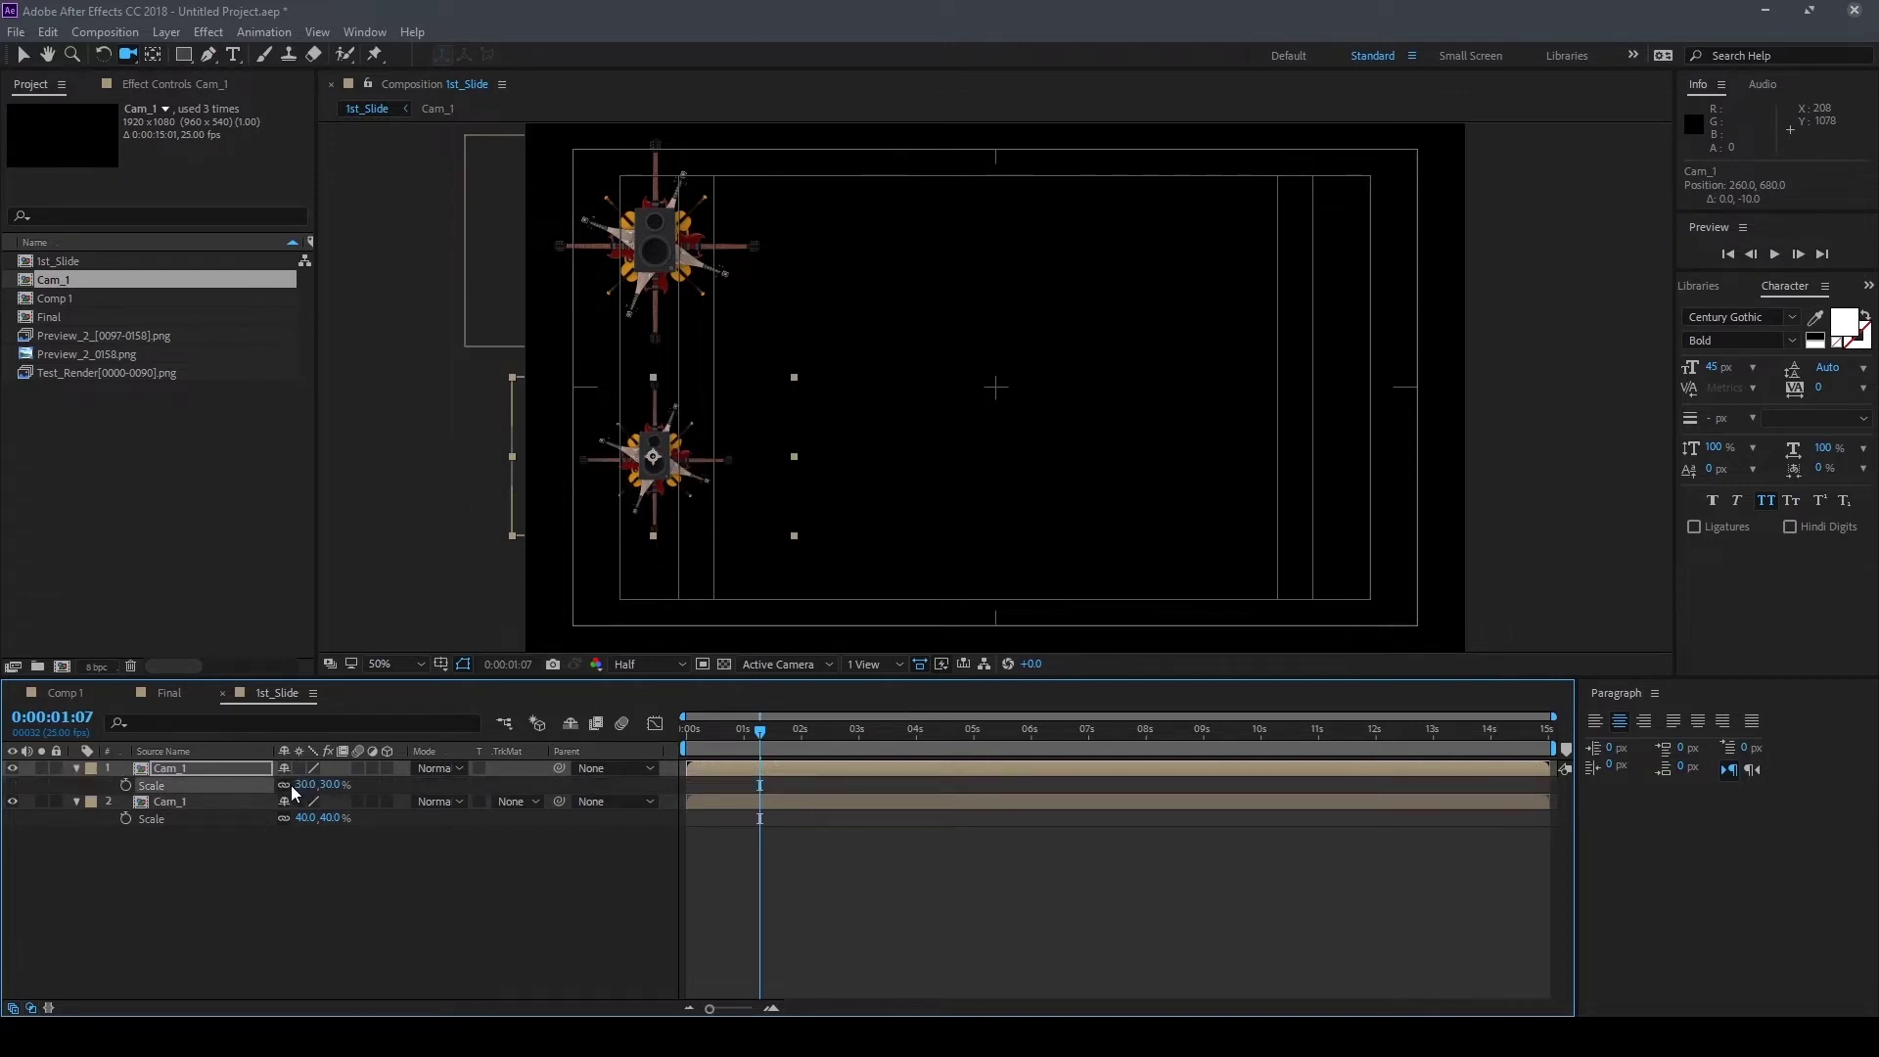
{"action": "left_click", "coordinate": [305, 818]}
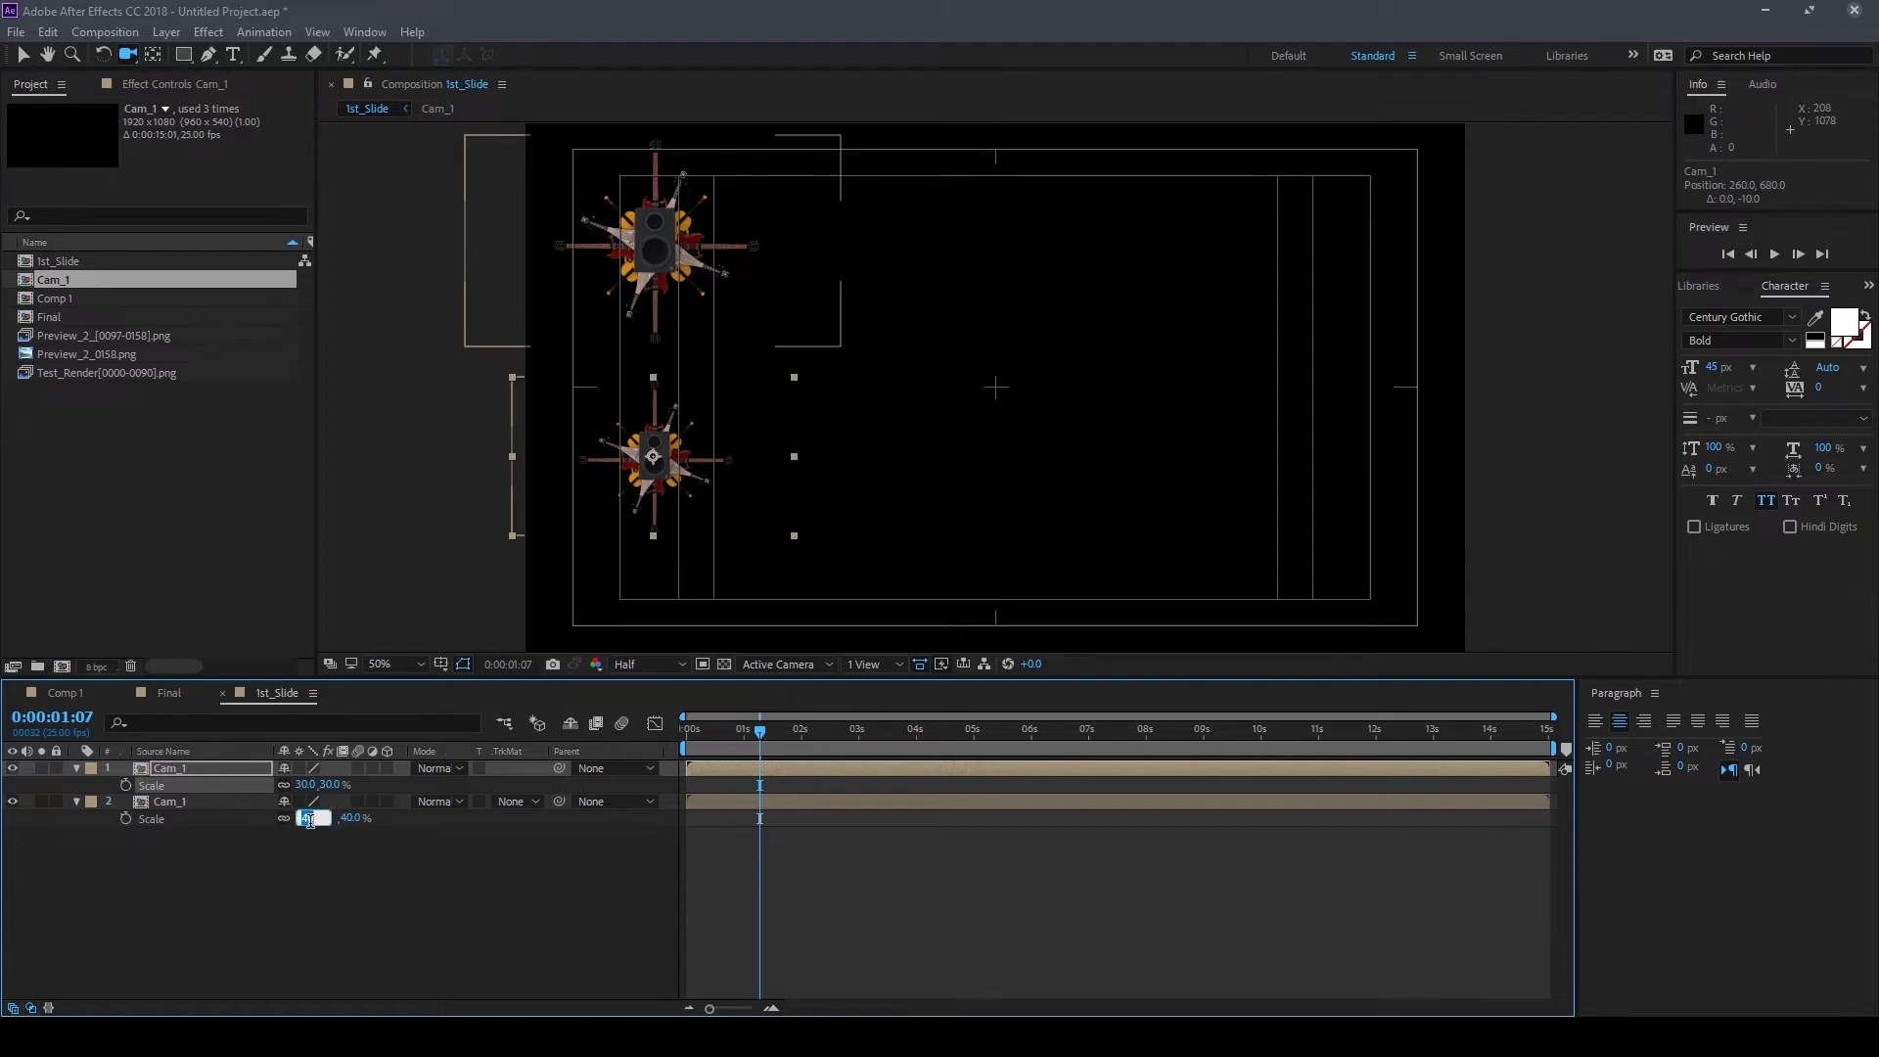
{"action": "type", "text": "30"}
{"action": "key", "text": "Return"}
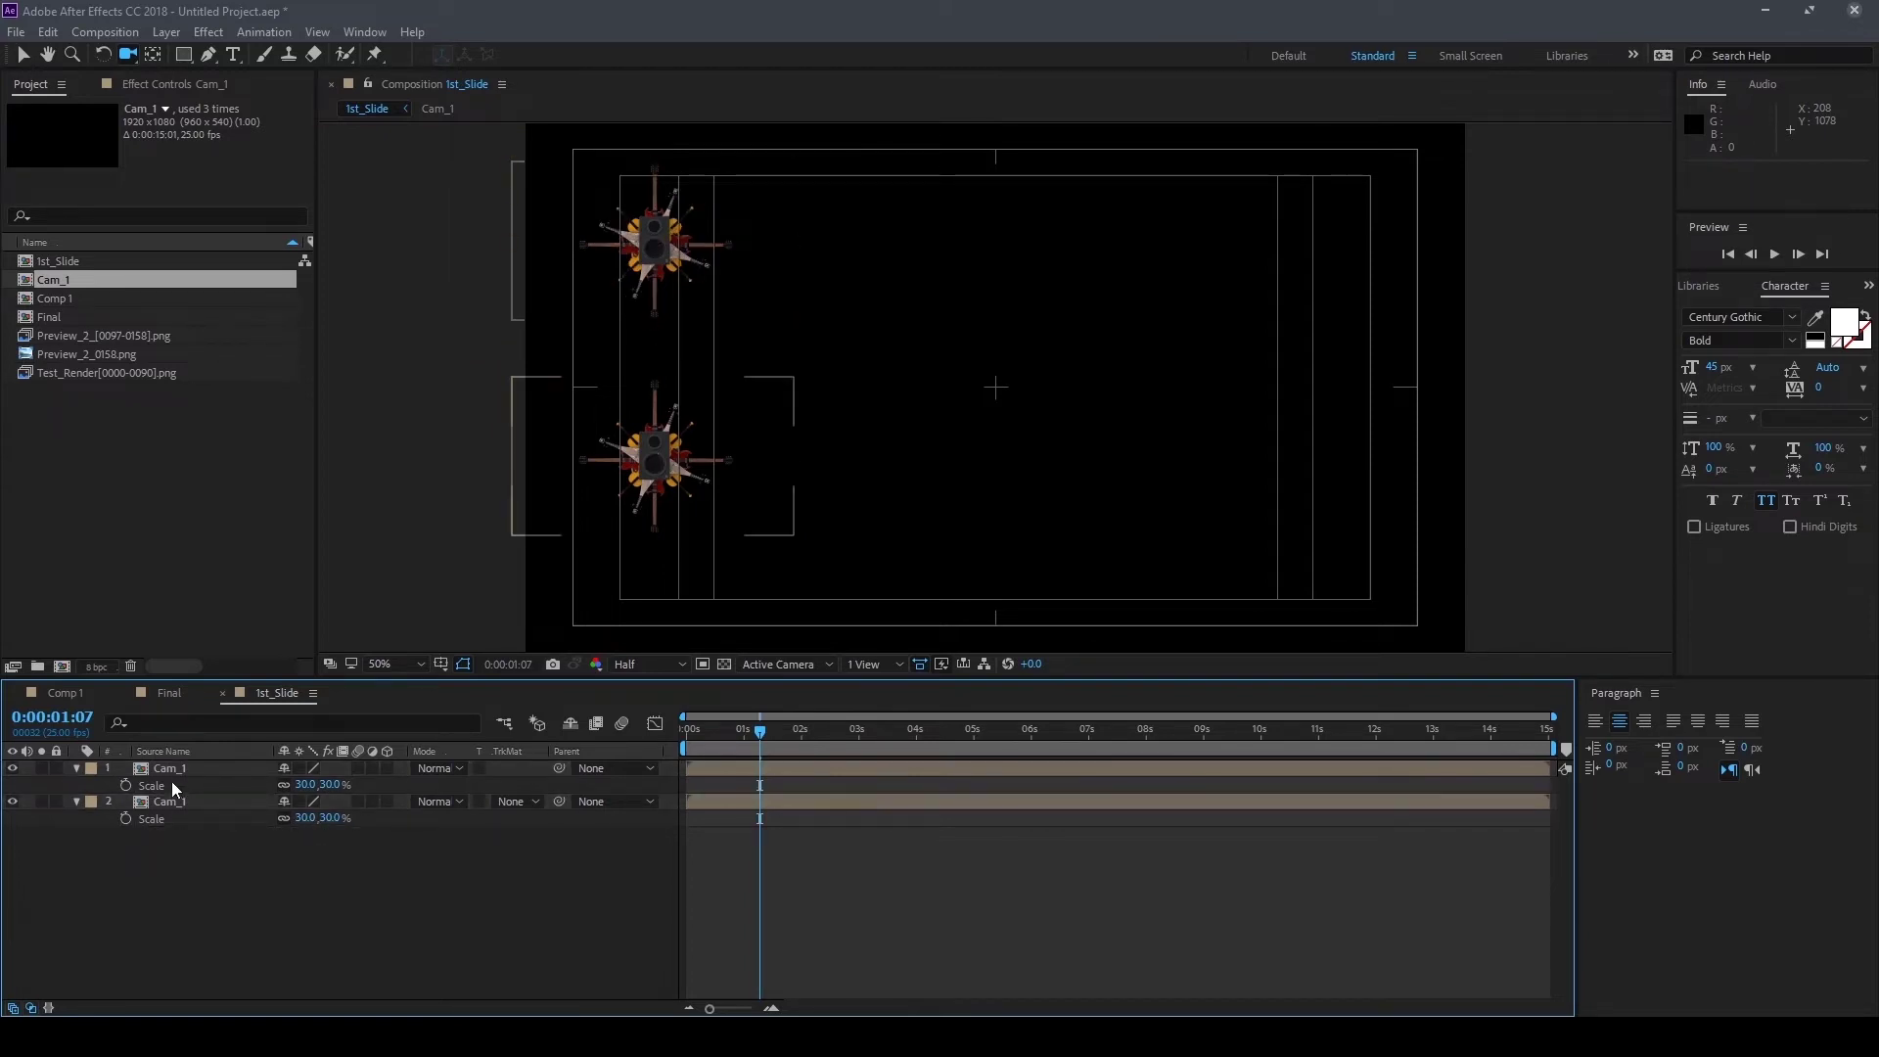
Nudge the cameras upward, then duplicate one into a third copy placed lower
{"action": "left_click", "coordinate": [172, 772]}
{"action": "left_click", "coordinate": [176, 805]}
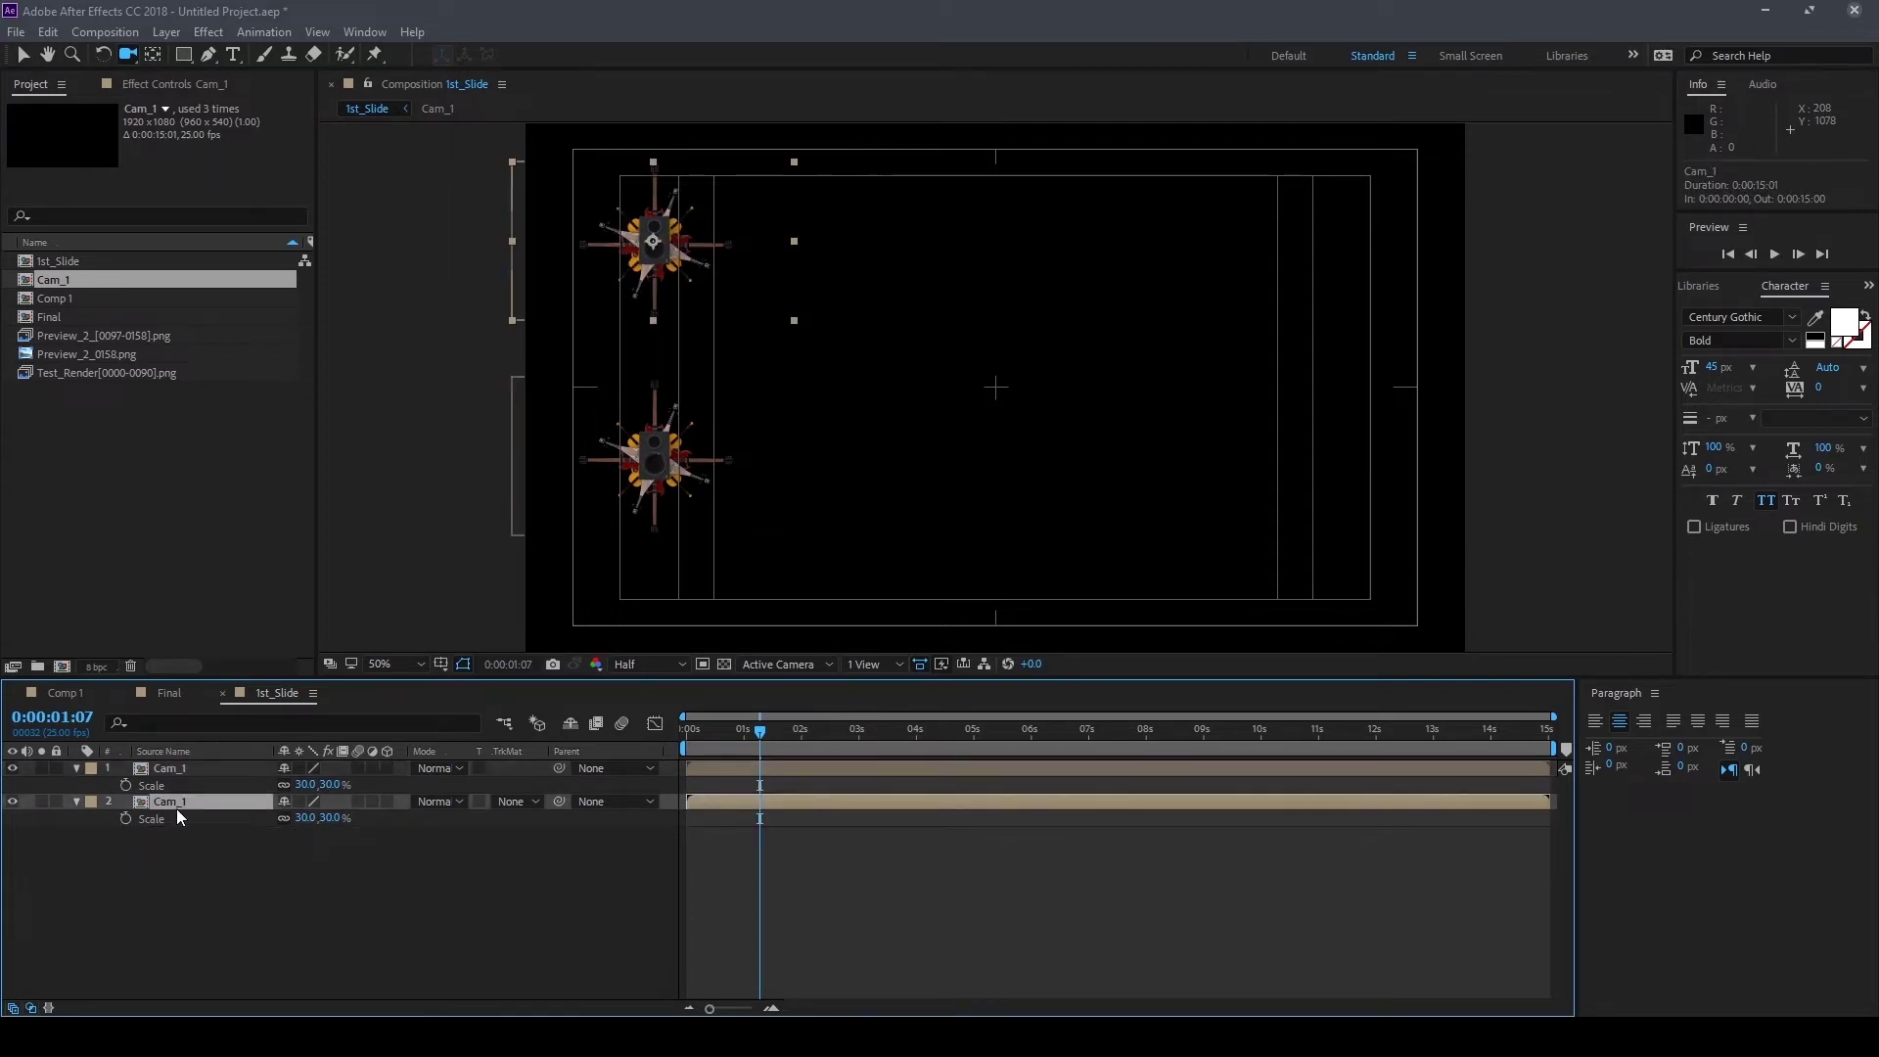
{"action": "key", "text": "shift+Up"}
{"action": "key", "text": "shift+Up"}
{"action": "key", "text": "shift+Up"}
{"action": "key", "text": "shift+Up"}
{"action": "key", "text": "shift+Up"}
{"action": "left_click", "coordinate": [178, 773]}
{"action": "key", "text": "shift+Up"}
{"action": "key", "text": "shift+Up"}
{"action": "key", "text": "shift+Up"}
{"action": "key", "text": "shift+Up"}
{"action": "key", "text": "shift+Up"}
{"action": "key", "text": "shift+Up"}
{"action": "key", "text": "shift+Up"}
{"action": "key", "text": "shift+Up"}
{"action": "key", "text": "shift+Up"}
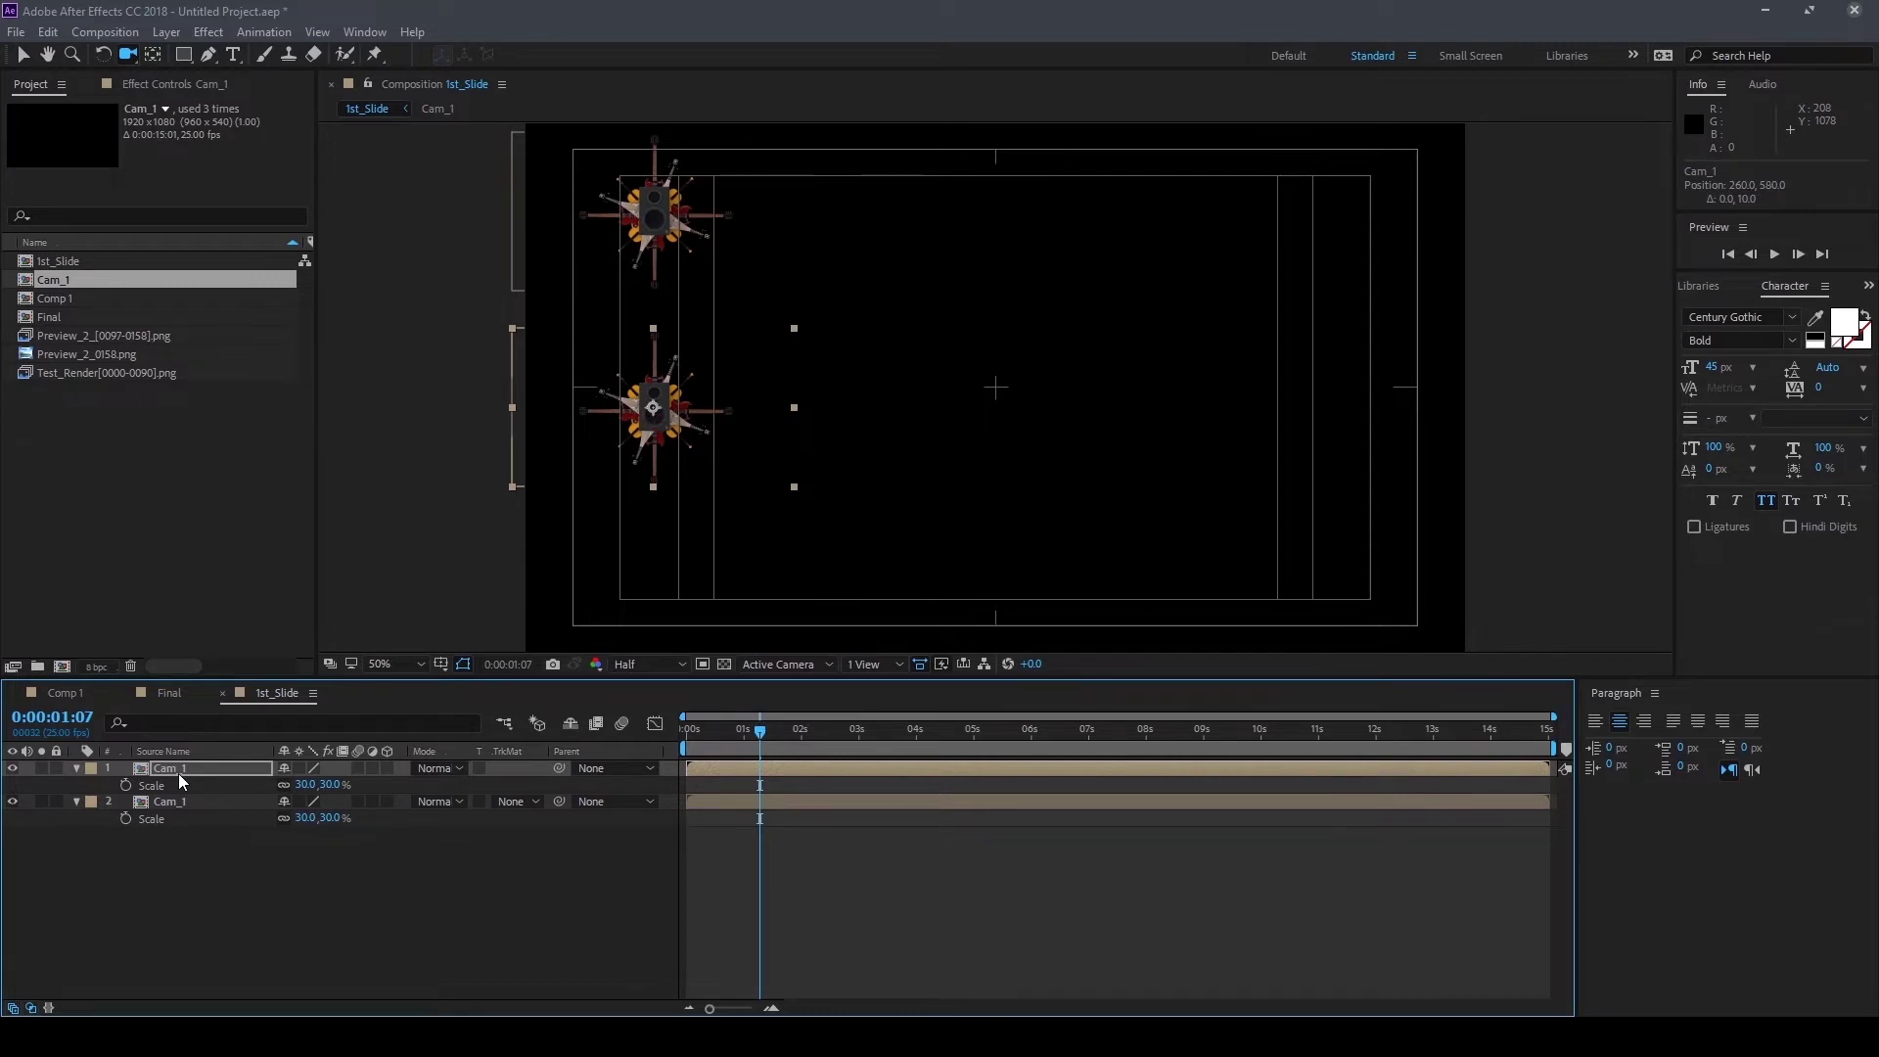
{"action": "left_click", "coordinate": [178, 773]}
{"action": "key", "text": "ctrl+d"}
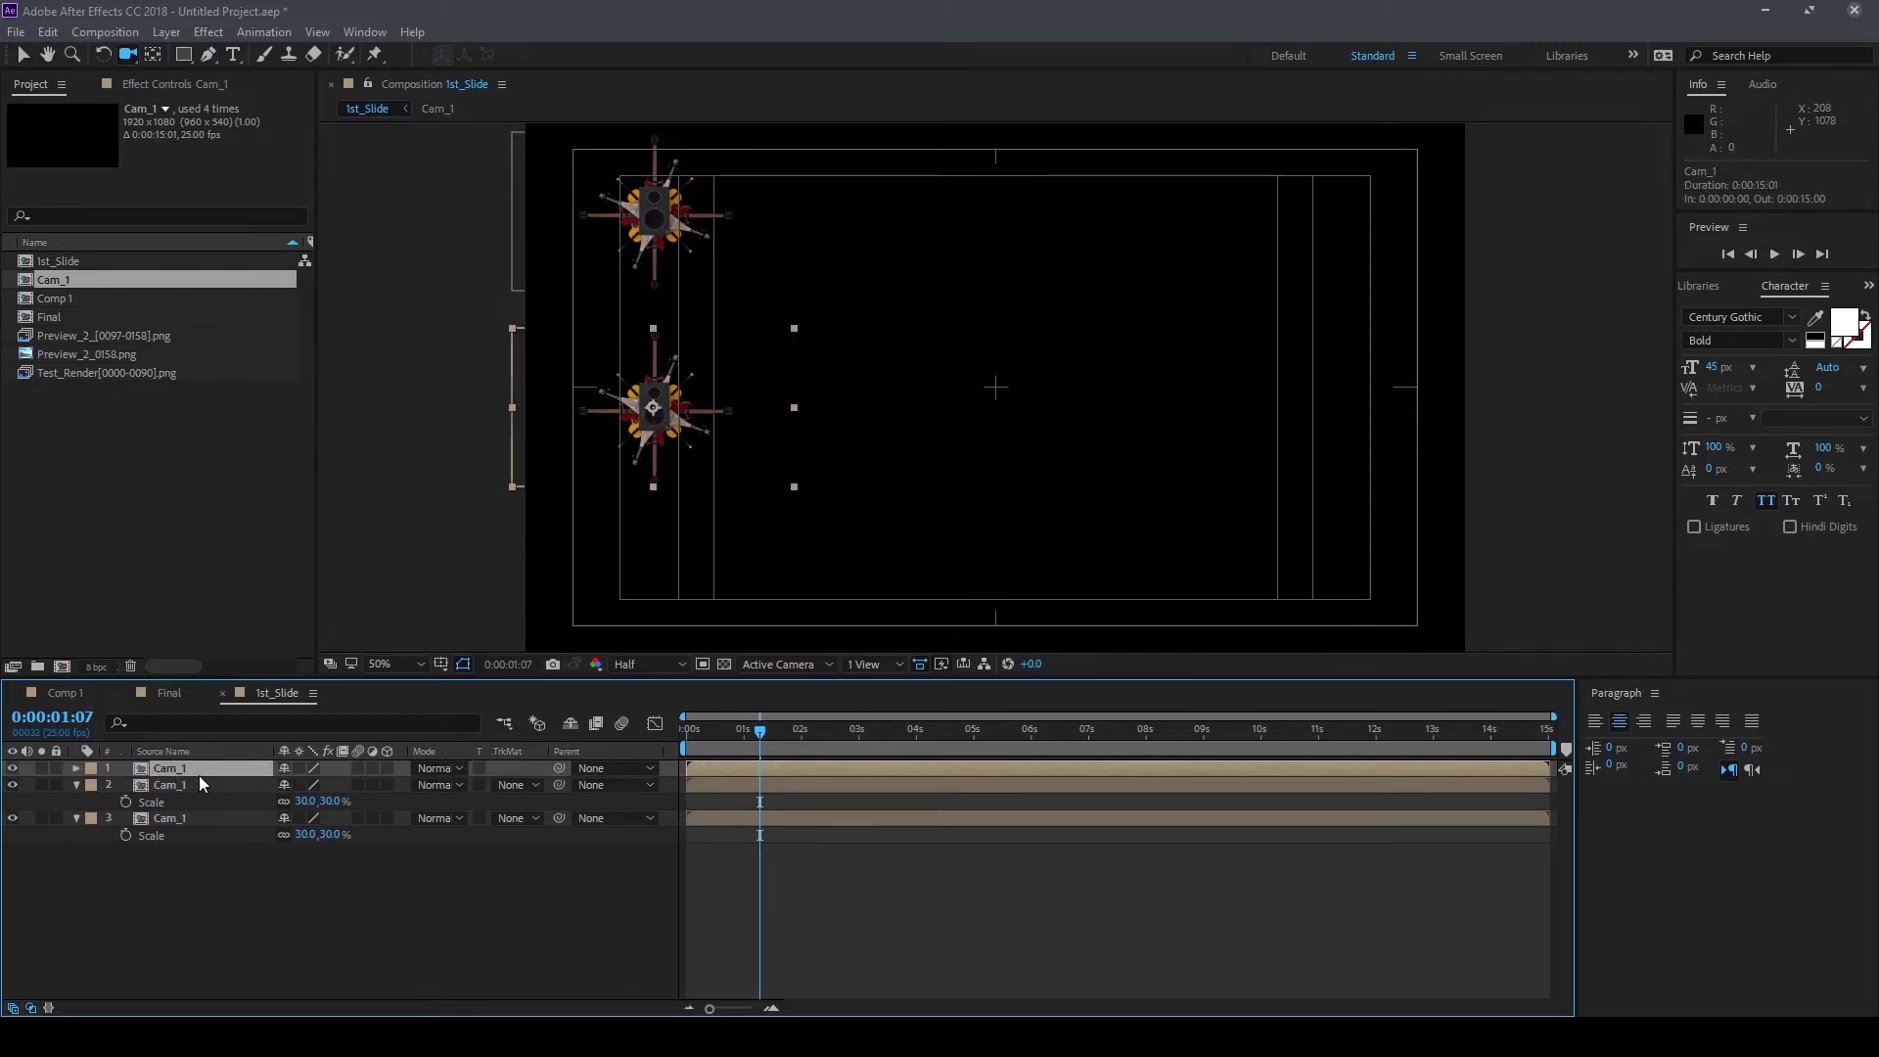
{"action": "key", "text": "shift+Right"}
{"action": "key", "text": "shift+Right"}
{"action": "key", "text": "shift+Left"}
{"action": "key", "text": "shift+Left"}
{"action": "key", "text": "shift+Down"}
{"action": "key", "text": "shift+Down"}
{"action": "key", "text": "shift+Down"}
{"action": "key", "text": "shift+Down"}
{"action": "key", "text": "shift+Down"}
{"action": "key", "text": "shift+Down"}
{"action": "key", "text": "shift+Down"}
{"action": "key", "text": "shift+Down"}
{"action": "key", "text": "shift+Down"}
{"action": "key", "text": "shift+Down"}
{"action": "key", "text": "shift+Down"}
{"action": "key", "text": "shift+Down"}
{"action": "key", "text": "shift+Down"}
{"action": "key", "text": "shift+Down"}
{"action": "key", "text": "shift+Down"}
{"action": "key", "text": "shift+Down"}
{"action": "key", "text": "shift+Down"}
Align the three cameras into a left-edge column and select all three
{"action": "left_click", "coordinate": [219, 785]}
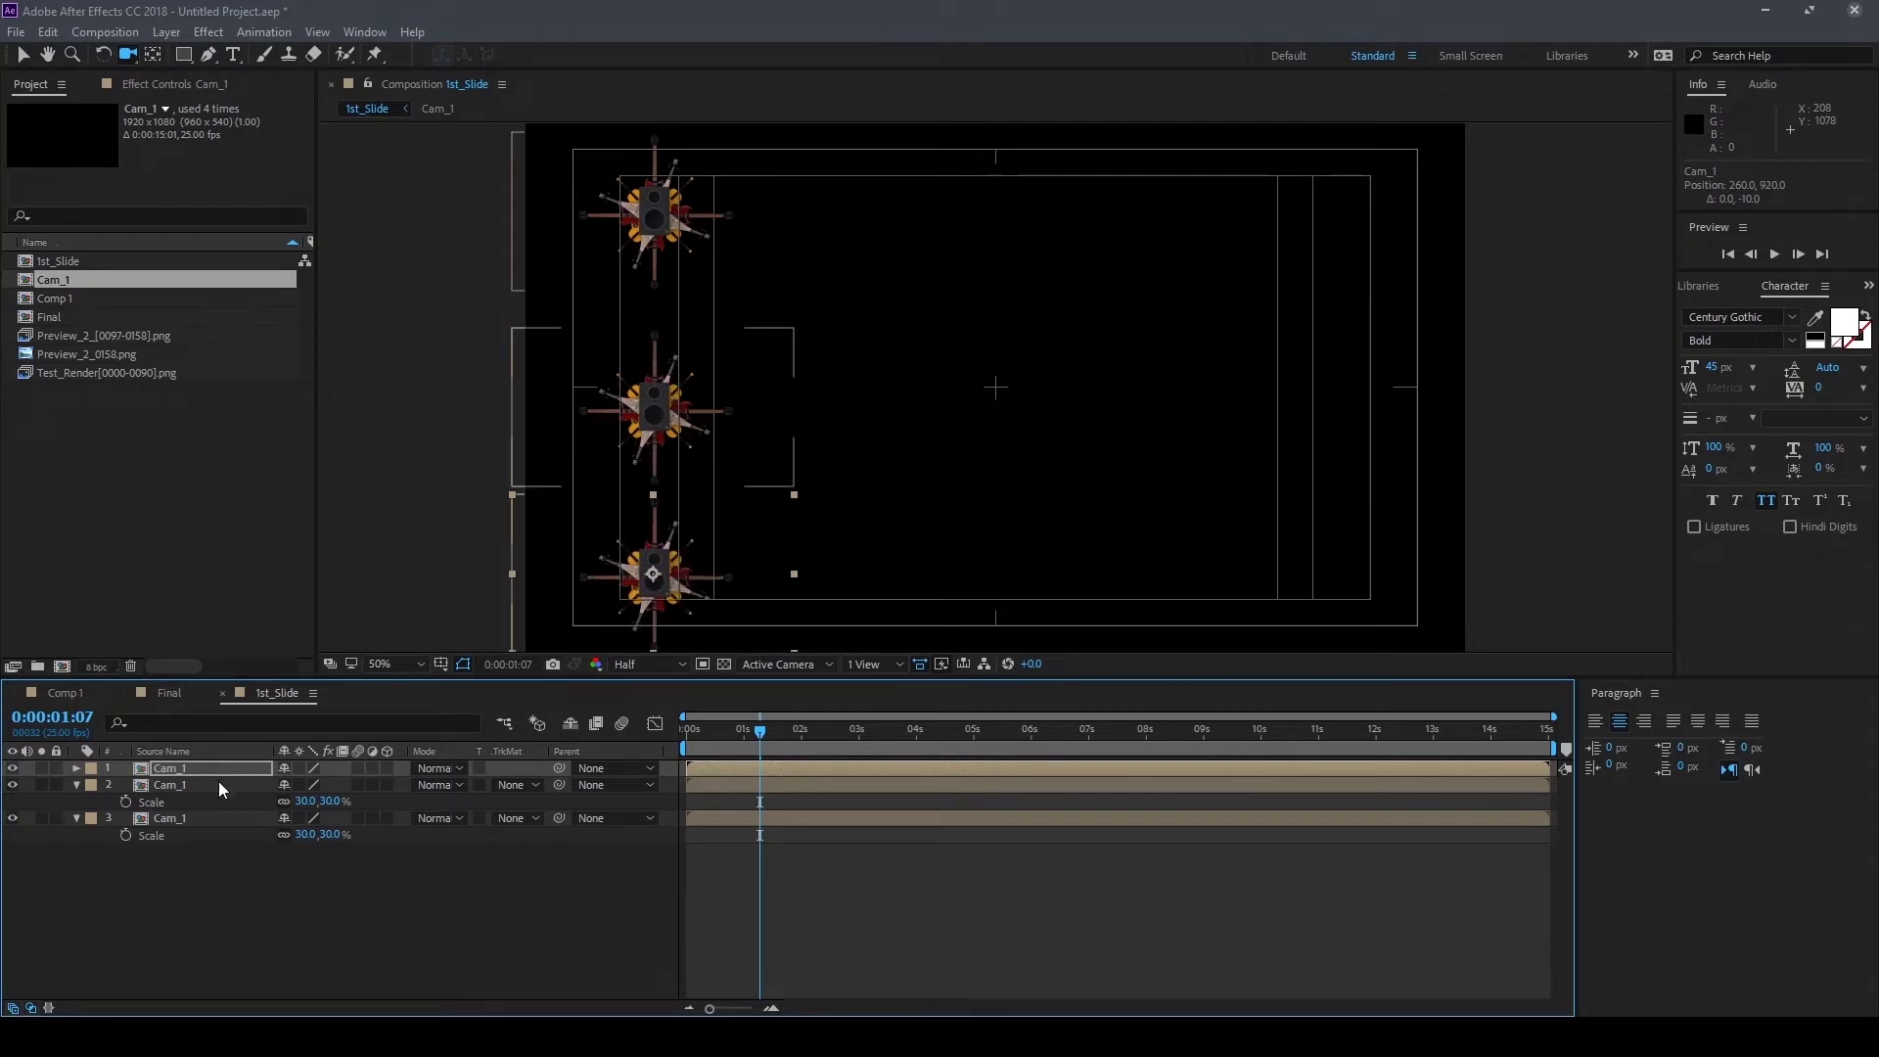
{"action": "key", "text": "shift+Up"}
{"action": "key", "text": "shift+Up"}
{"action": "key", "text": "Up"}
{"action": "key", "text": "Up"}
{"action": "key", "text": "Up"}
{"action": "key", "text": "Up"}
{"action": "key", "text": "Up"}
{"action": "key", "text": "Up"}
{"action": "key", "text": "Up"}
{"action": "key", "text": "Up"}
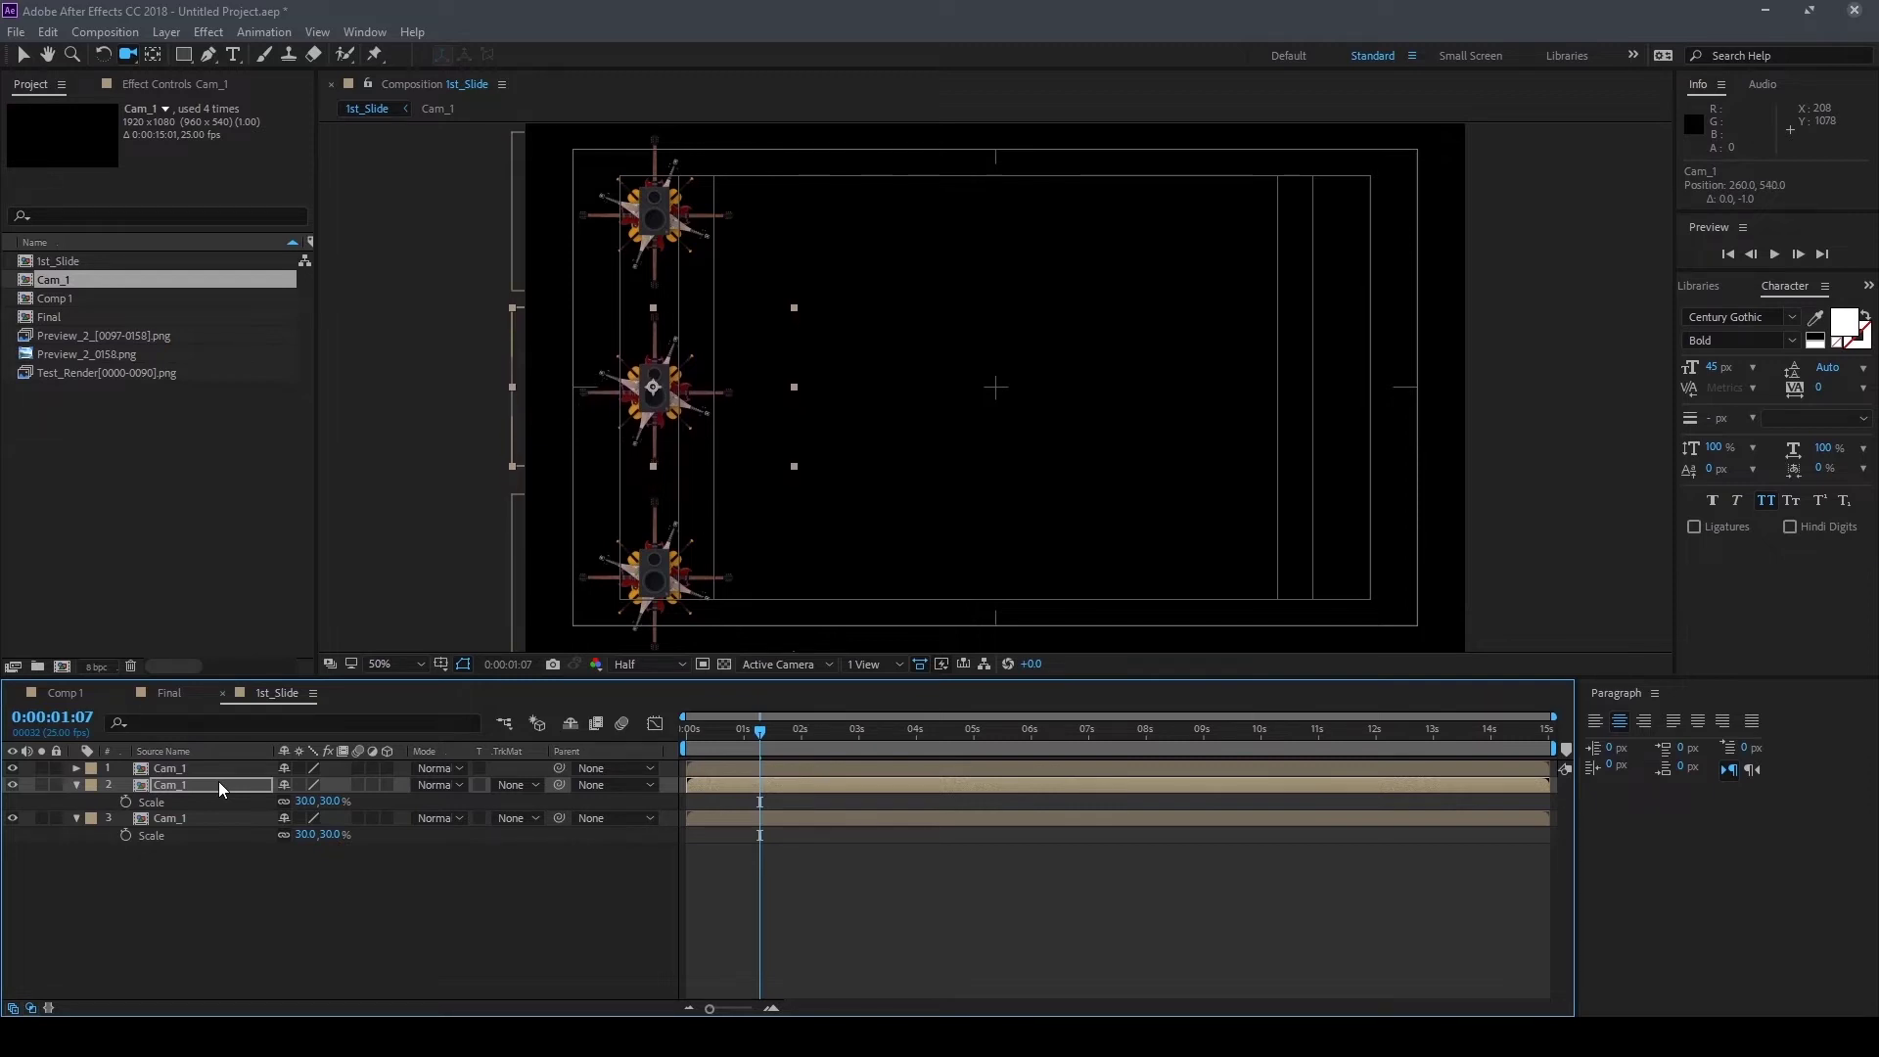
{"action": "left_click", "coordinate": [192, 820]}
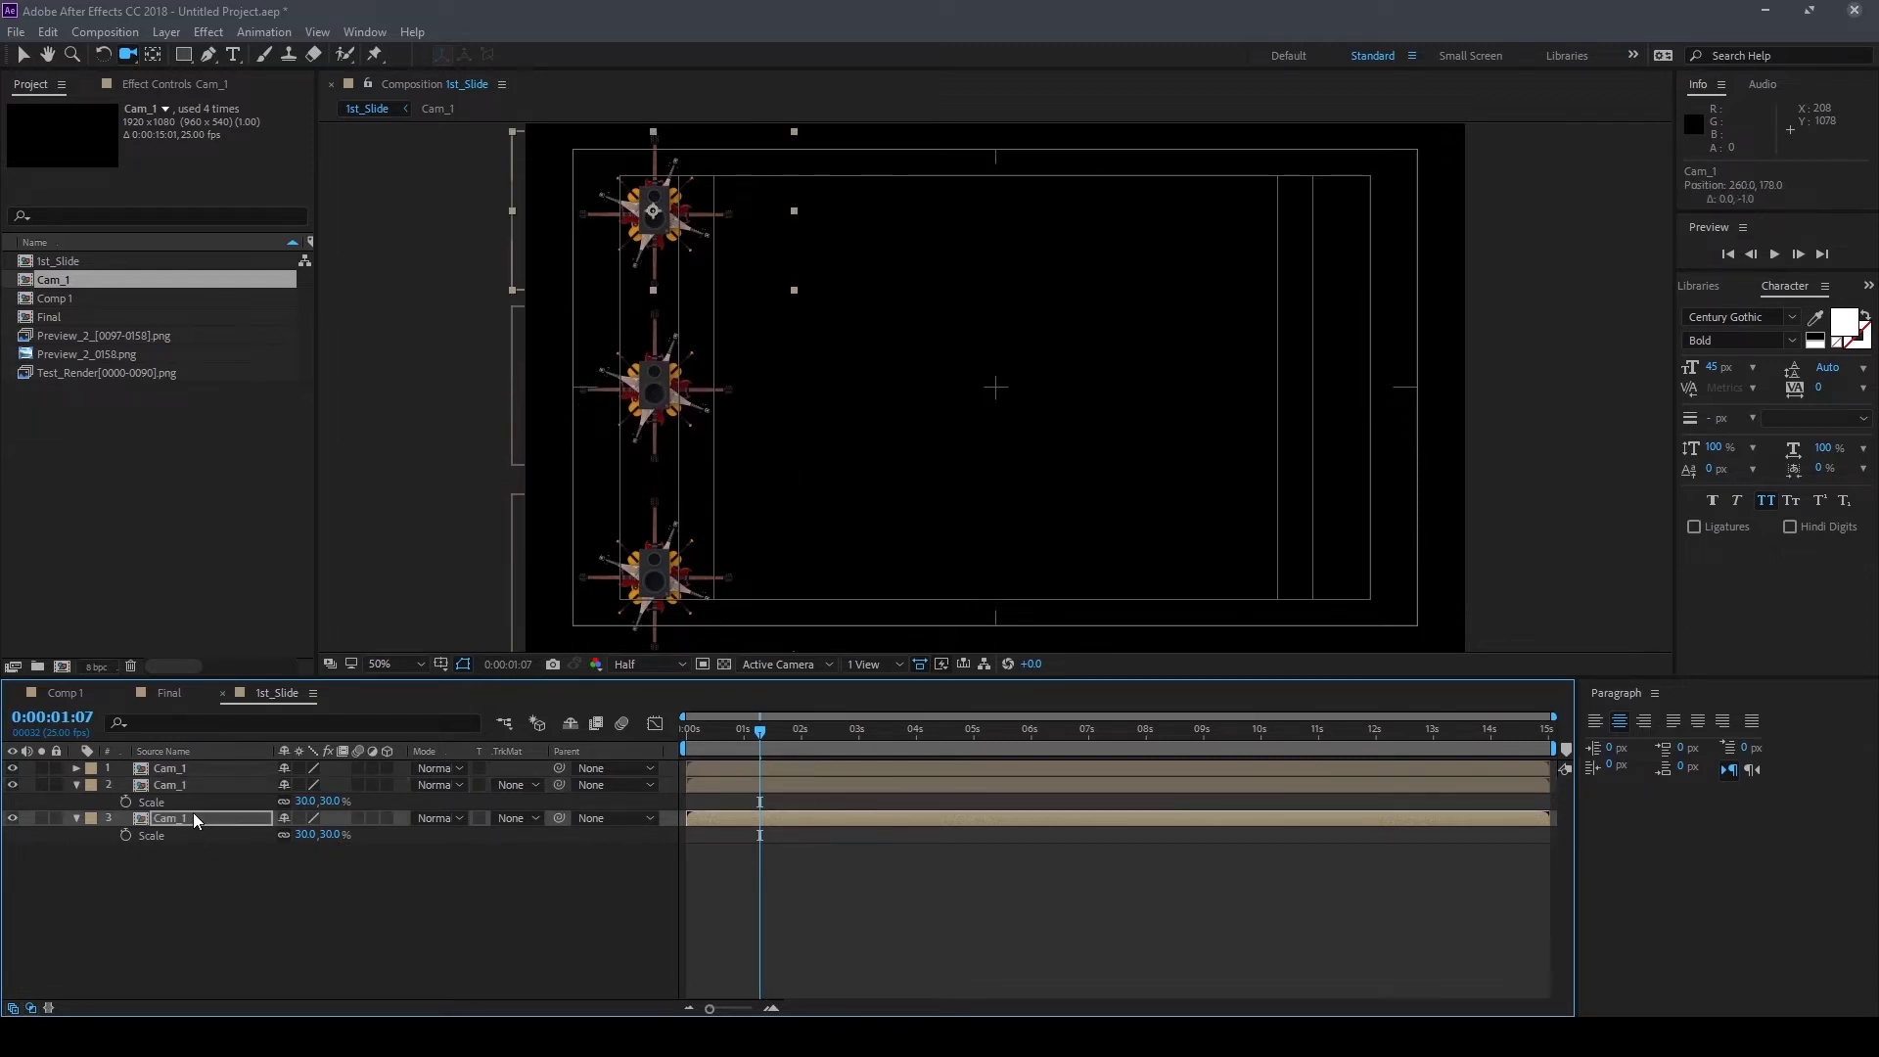
{"action": "left_click", "coordinate": [194, 768]}
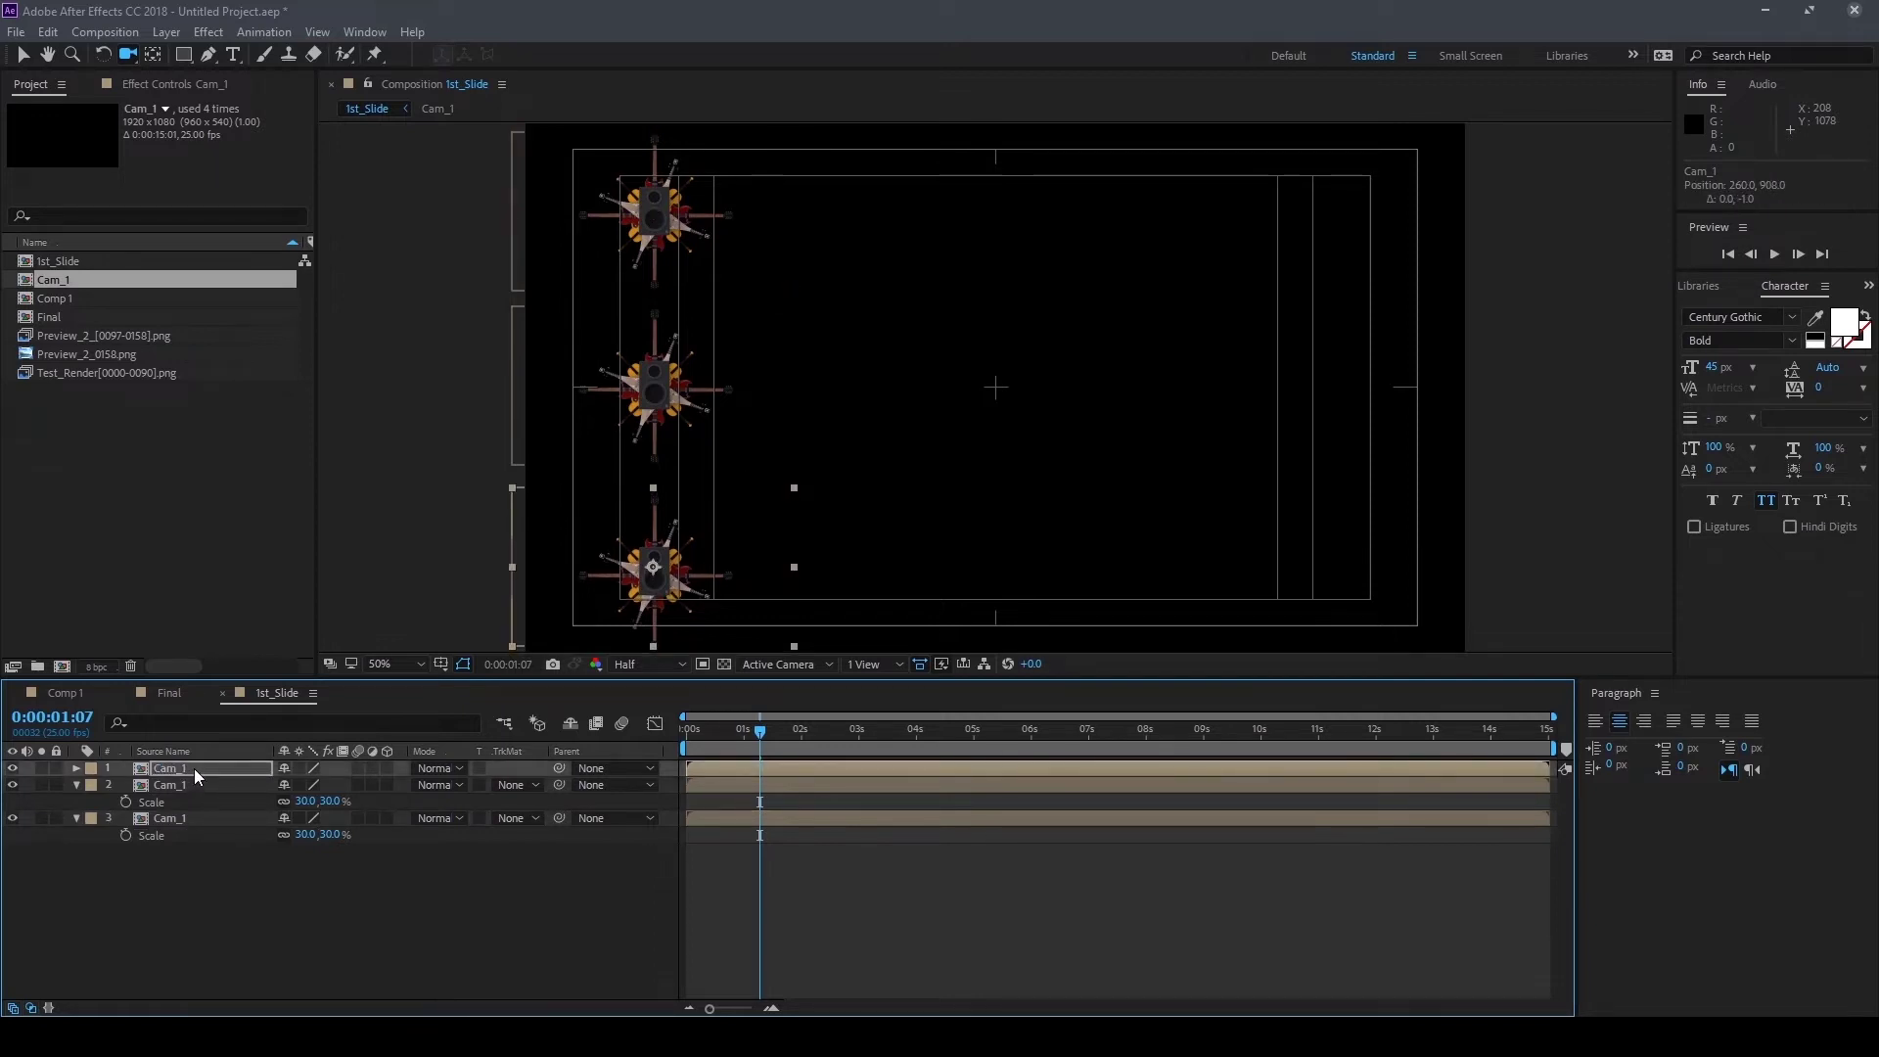
{"action": "key", "text": "shift+Up"}
{"action": "key", "text": "shift+Up"}
{"action": "key", "text": "Up"}
{"action": "key", "text": "Up"}
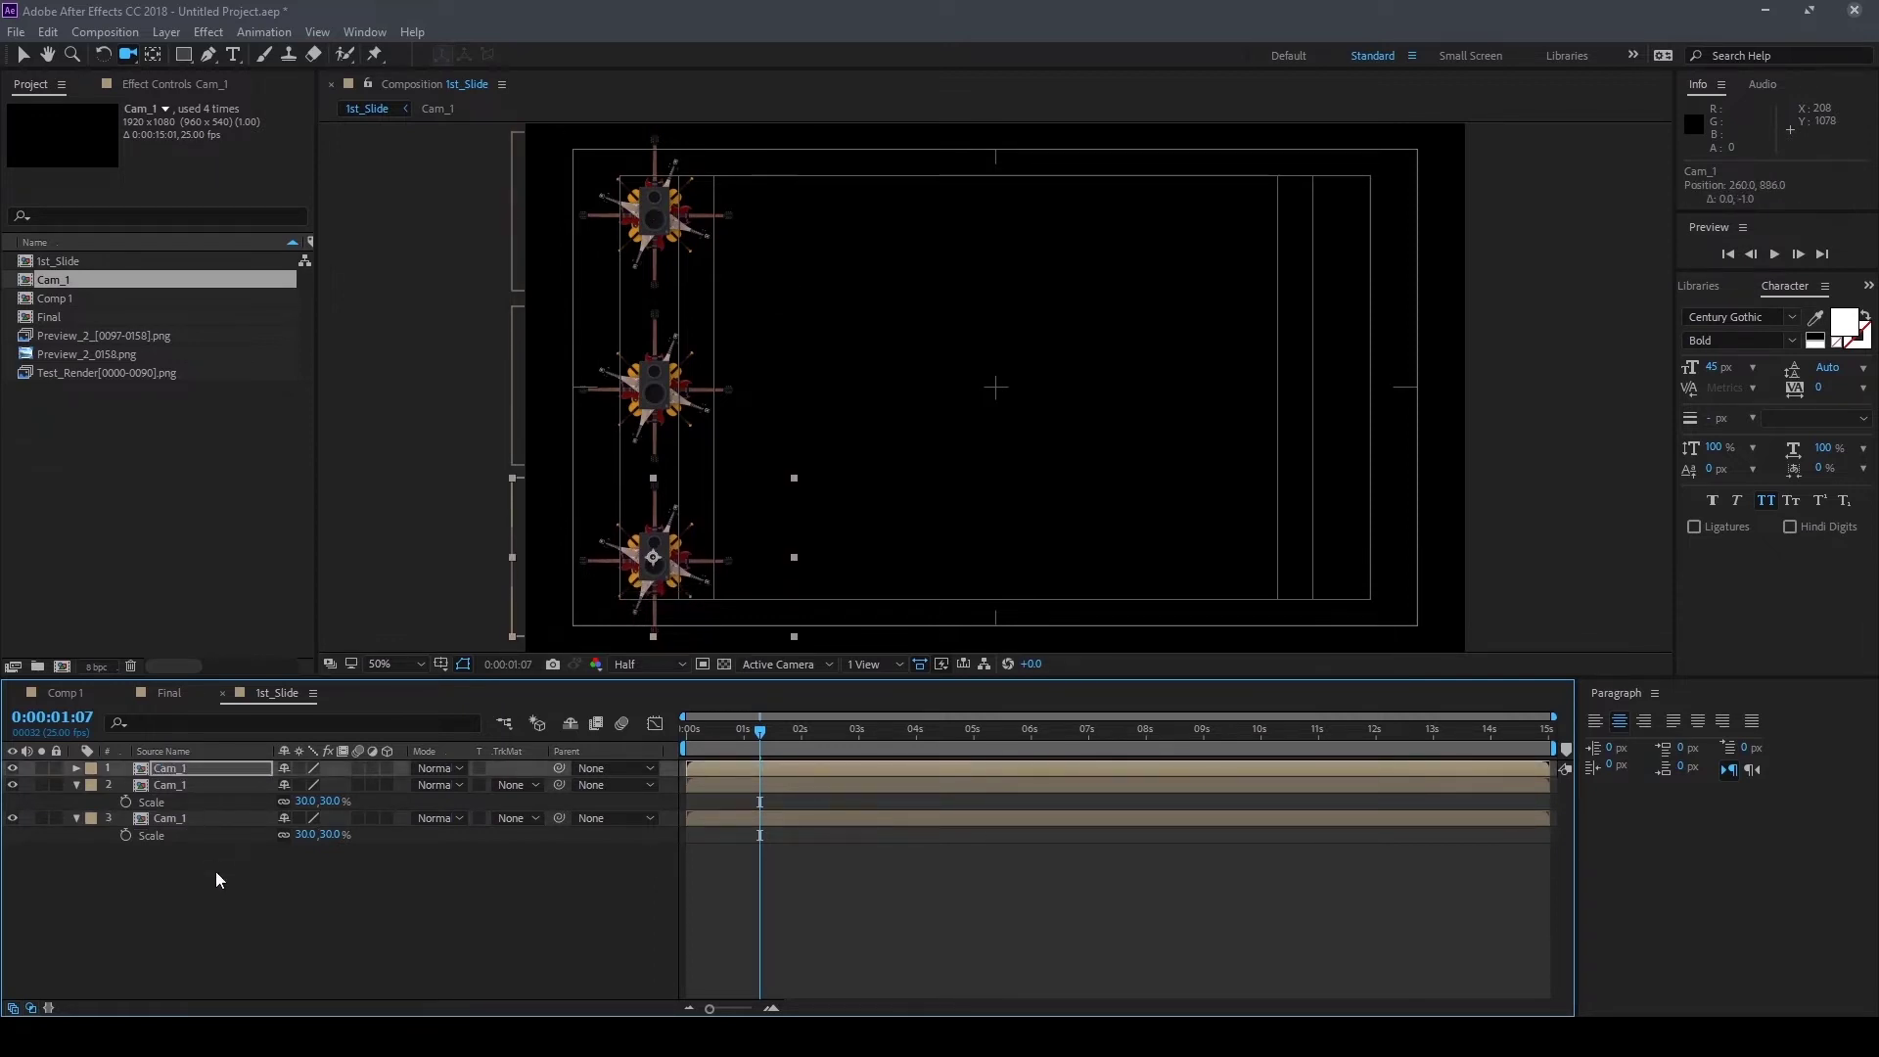
{"action": "left_click", "coordinate": [216, 871]}
{"action": "key", "text": "ctrl+a"}
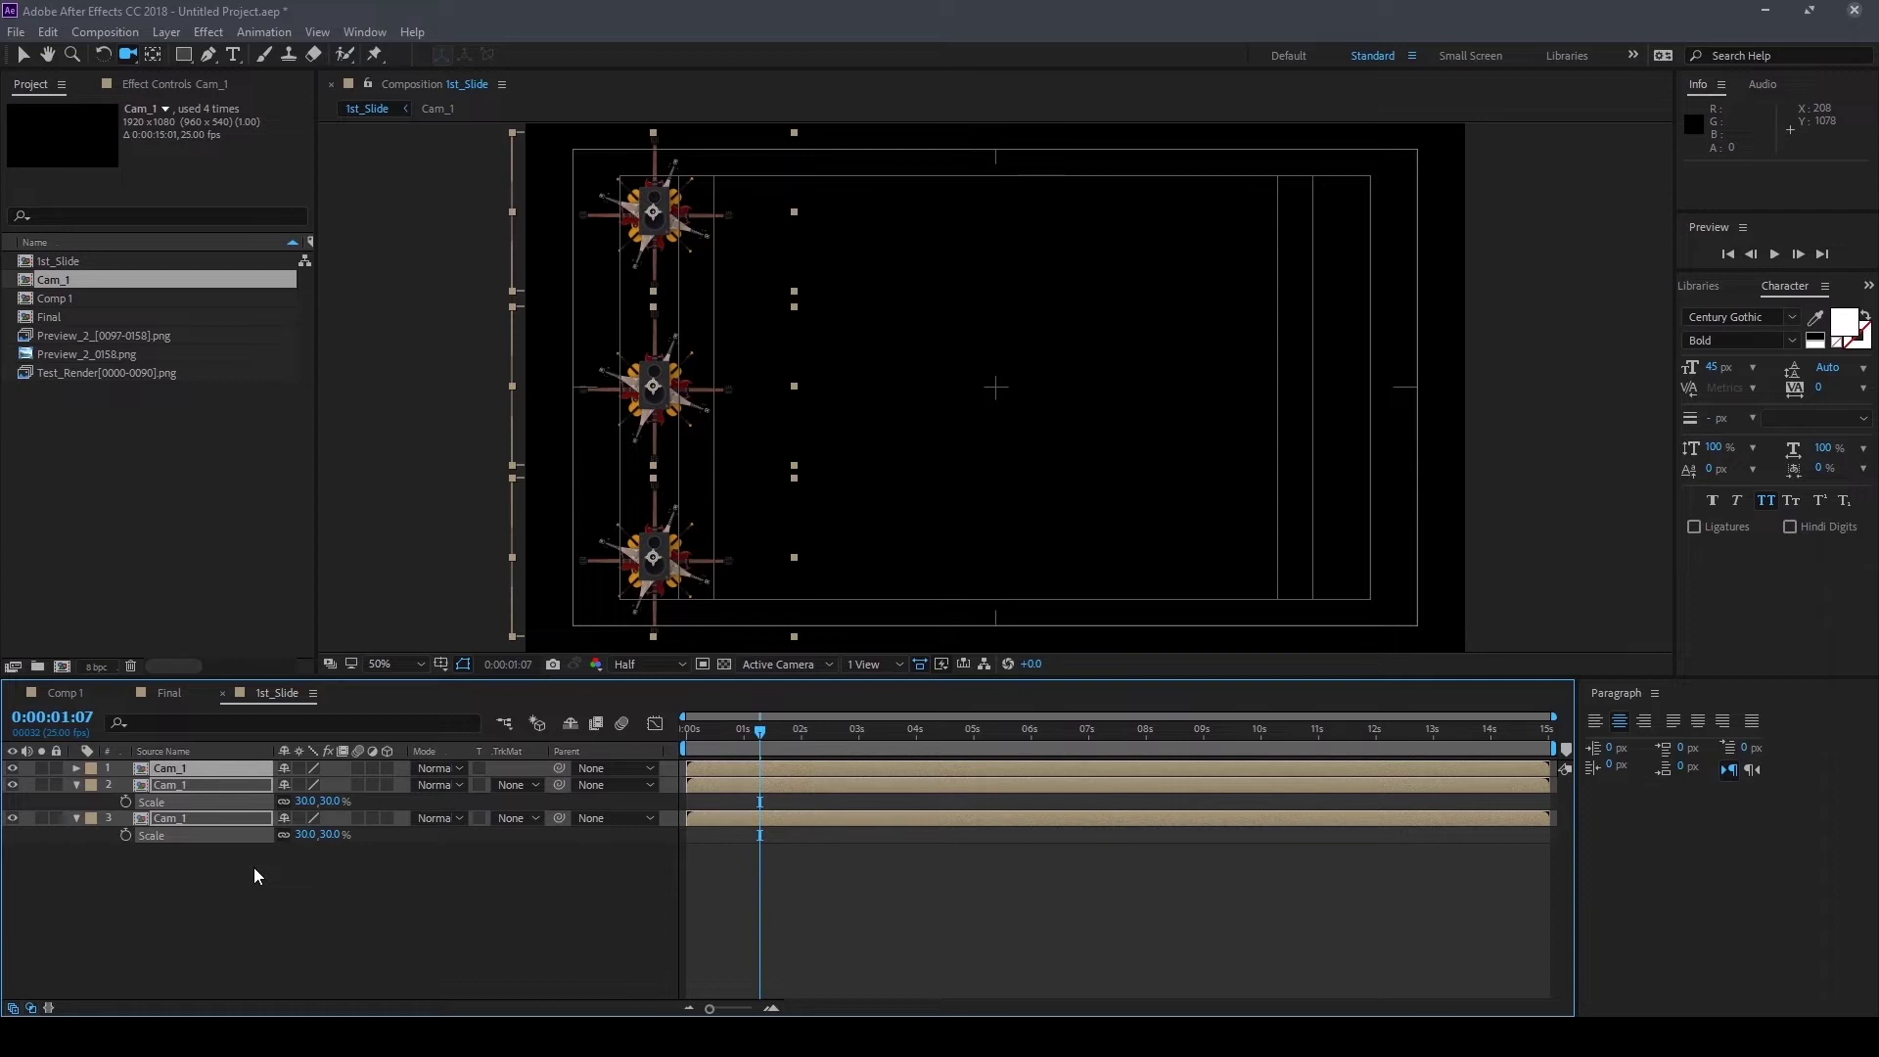
Duplicate the three-camera column twice, shifting the copies right to form columns two and three
{"action": "key", "text": "ctrl+d"}
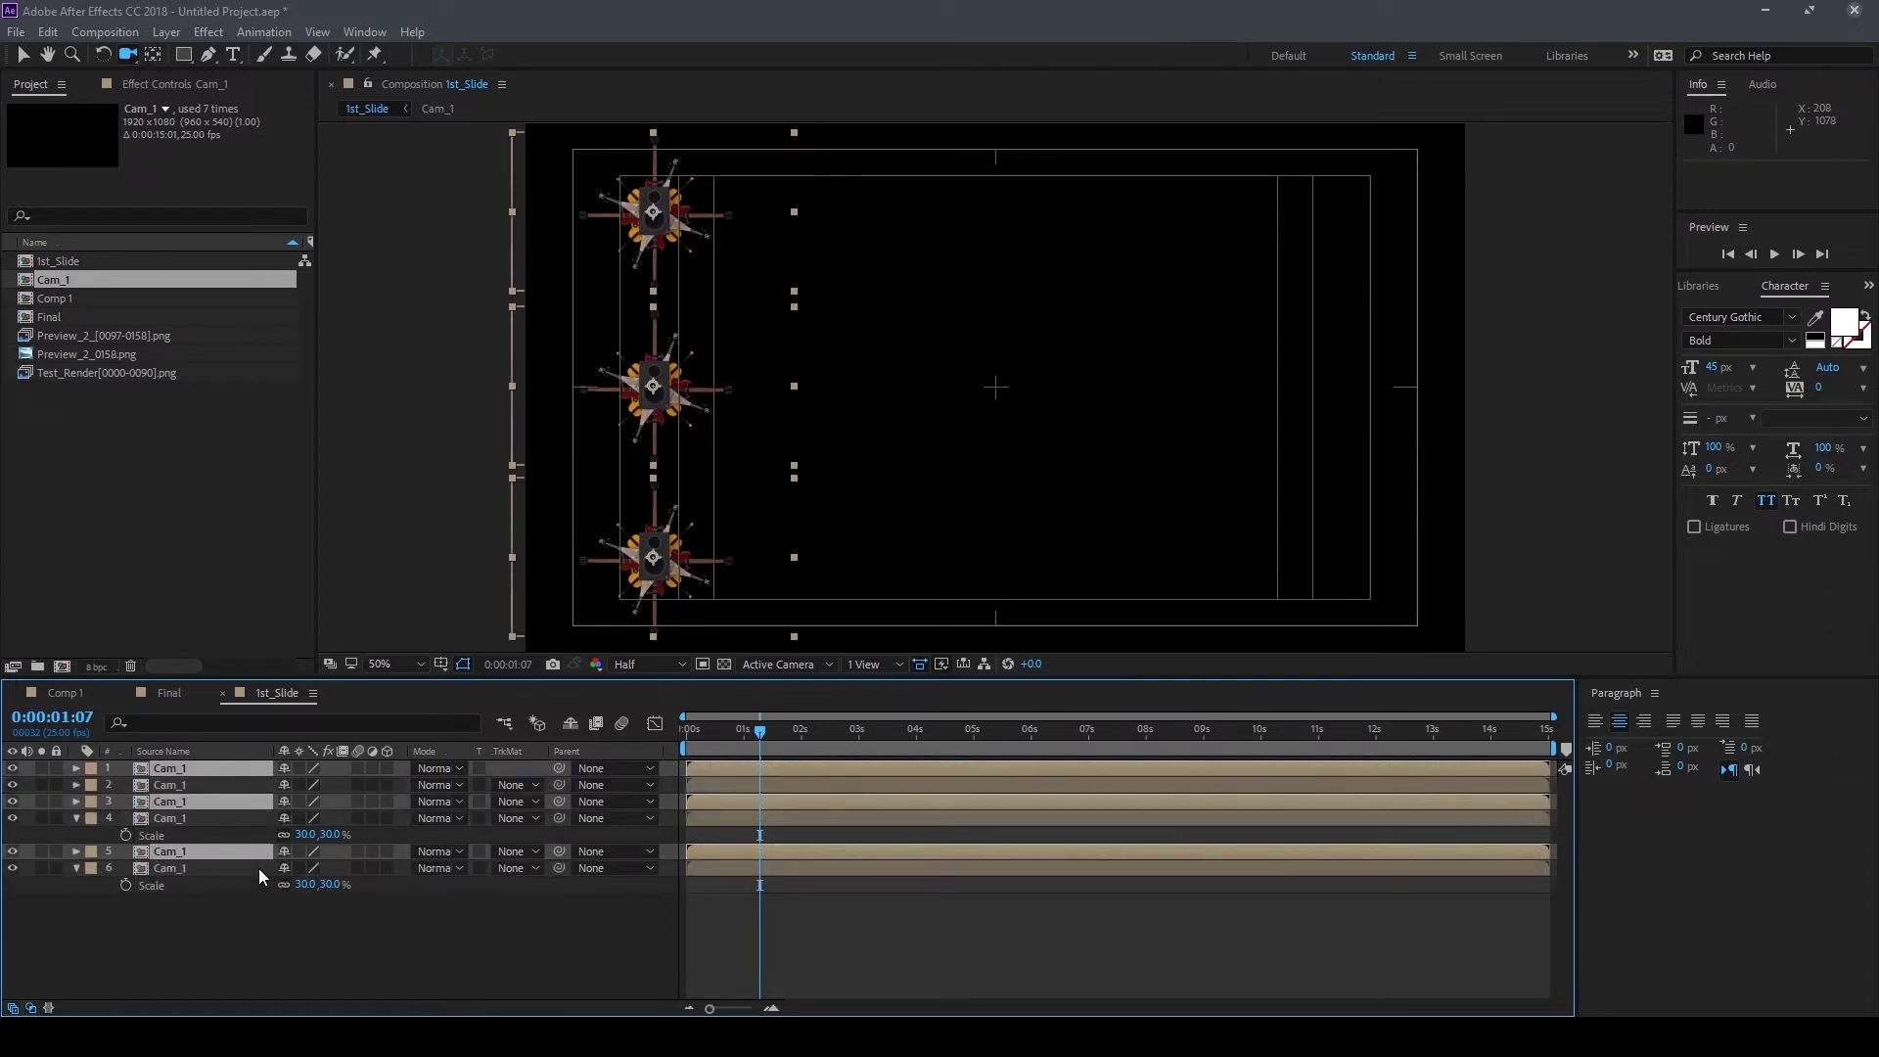
{"action": "left_click_drag", "start_coordinate": [168, 804], "coordinate": [180, 778]}
{"action": "key", "text": "shift+Right"}
{"action": "key", "text": "shift+Right"}
{"action": "key", "text": "shift+Right"}
{"action": "key", "text": "shift+Right"}
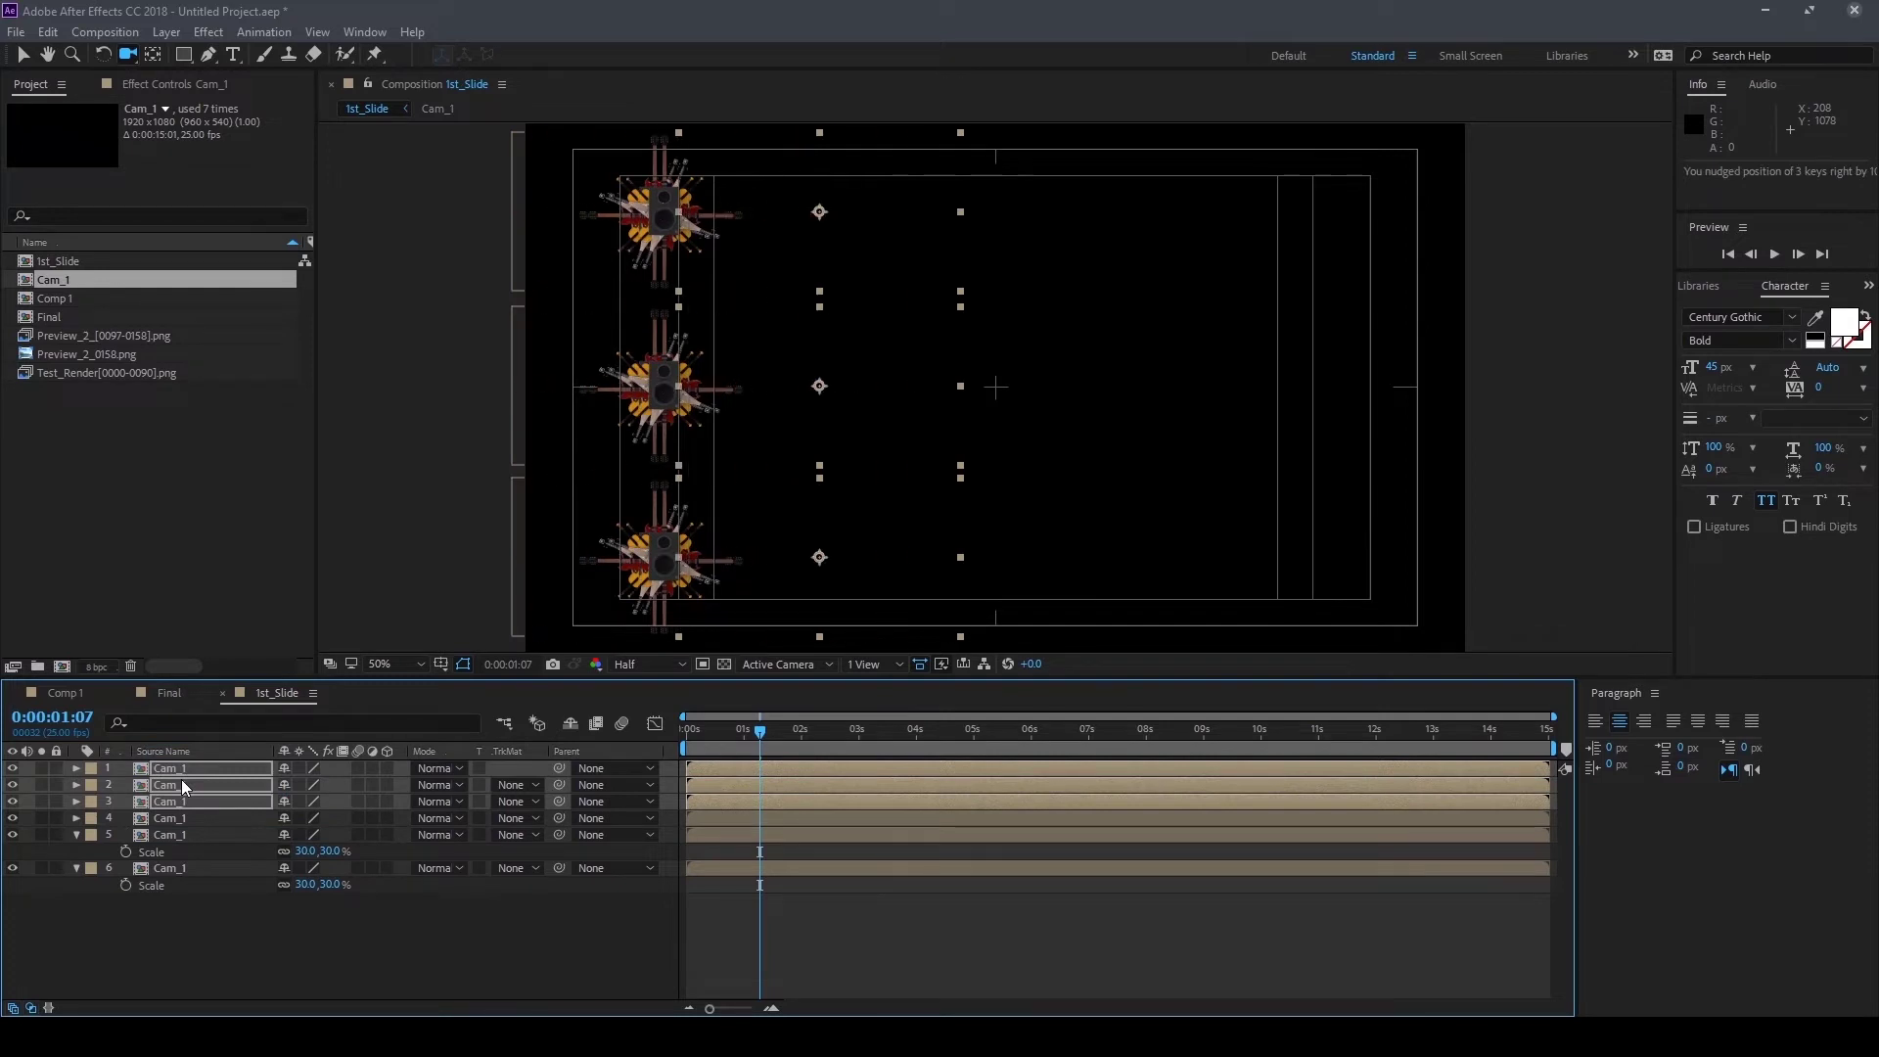
{"action": "key", "text": "shift+Right"}
{"action": "key", "text": "shift+Right"}
{"action": "key", "text": "shift+Right"}
{"action": "key", "text": "shift+Left"}
{"action": "key", "text": "shift+Left"}
{"action": "key", "text": "shift+Left"}
{"action": "key", "text": "shift+Left"}
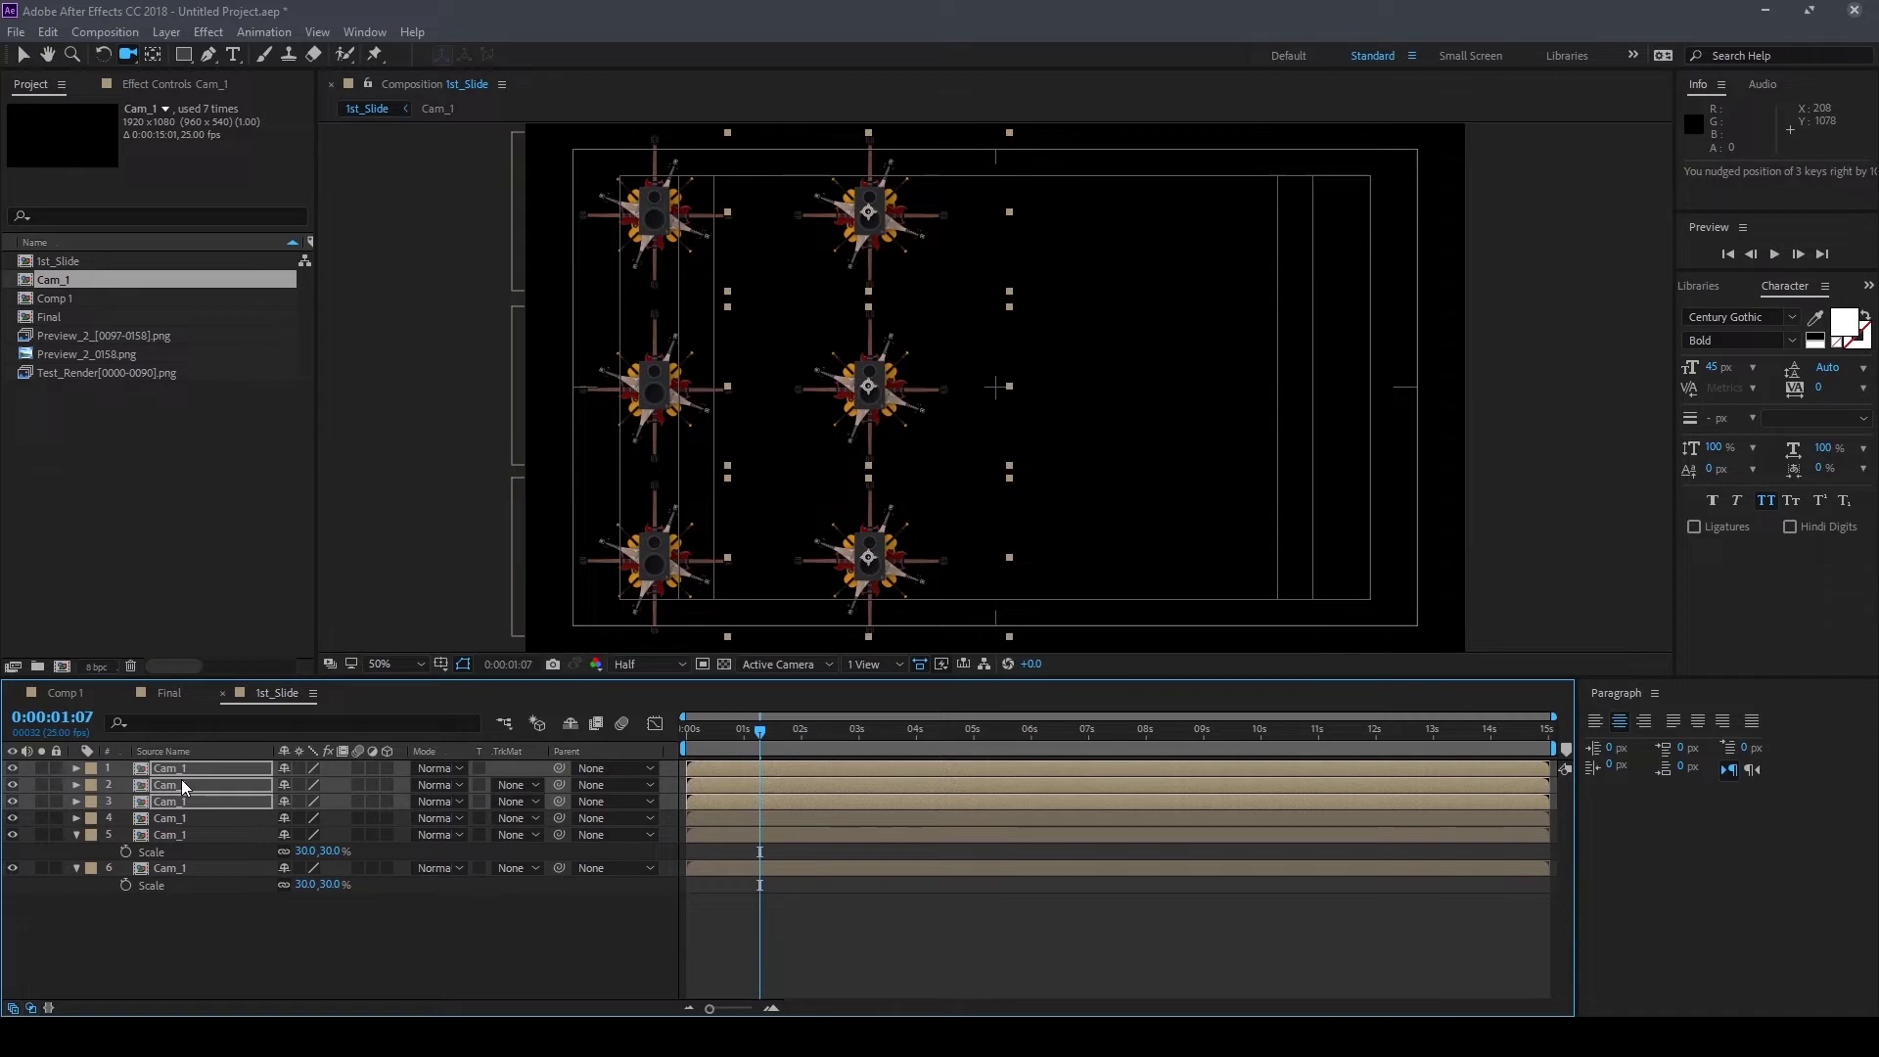
{"action": "key", "text": "ctrl+d"}
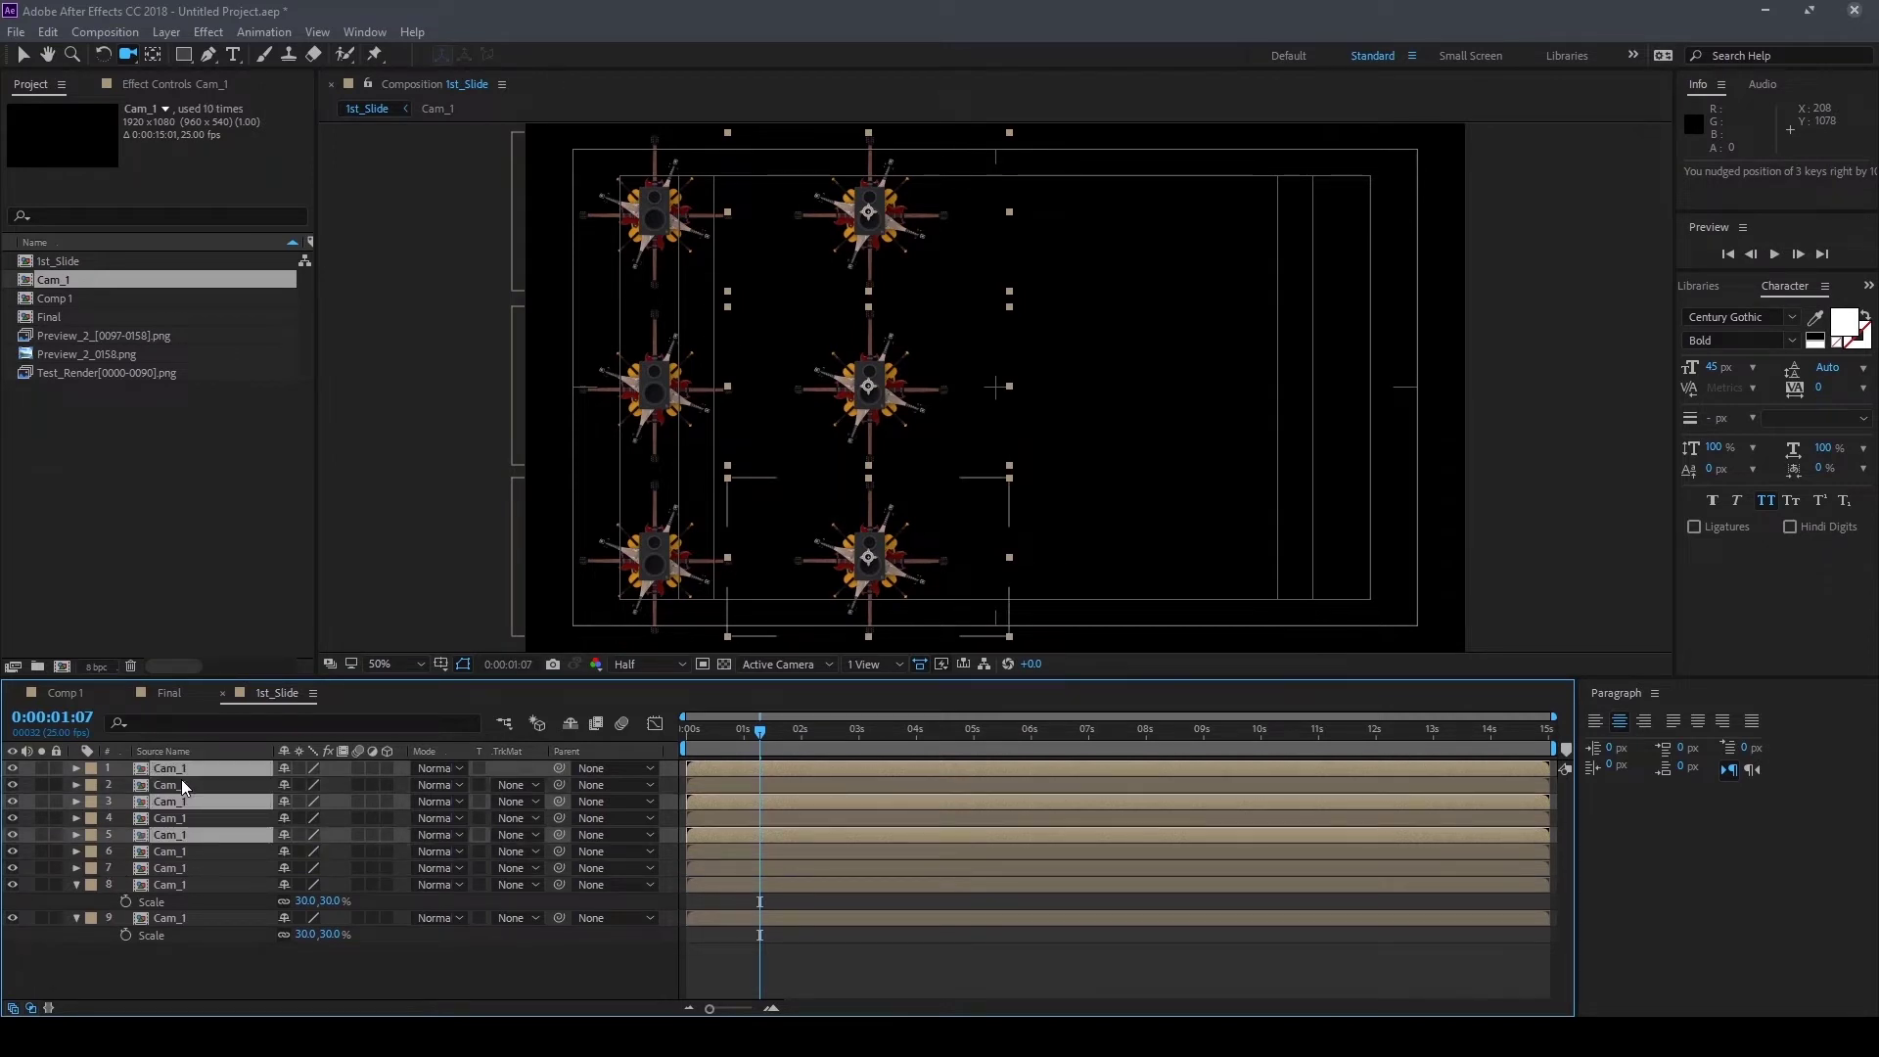
{"action": "left_click_drag", "start_coordinate": [180, 801], "coordinate": [192, 784]}
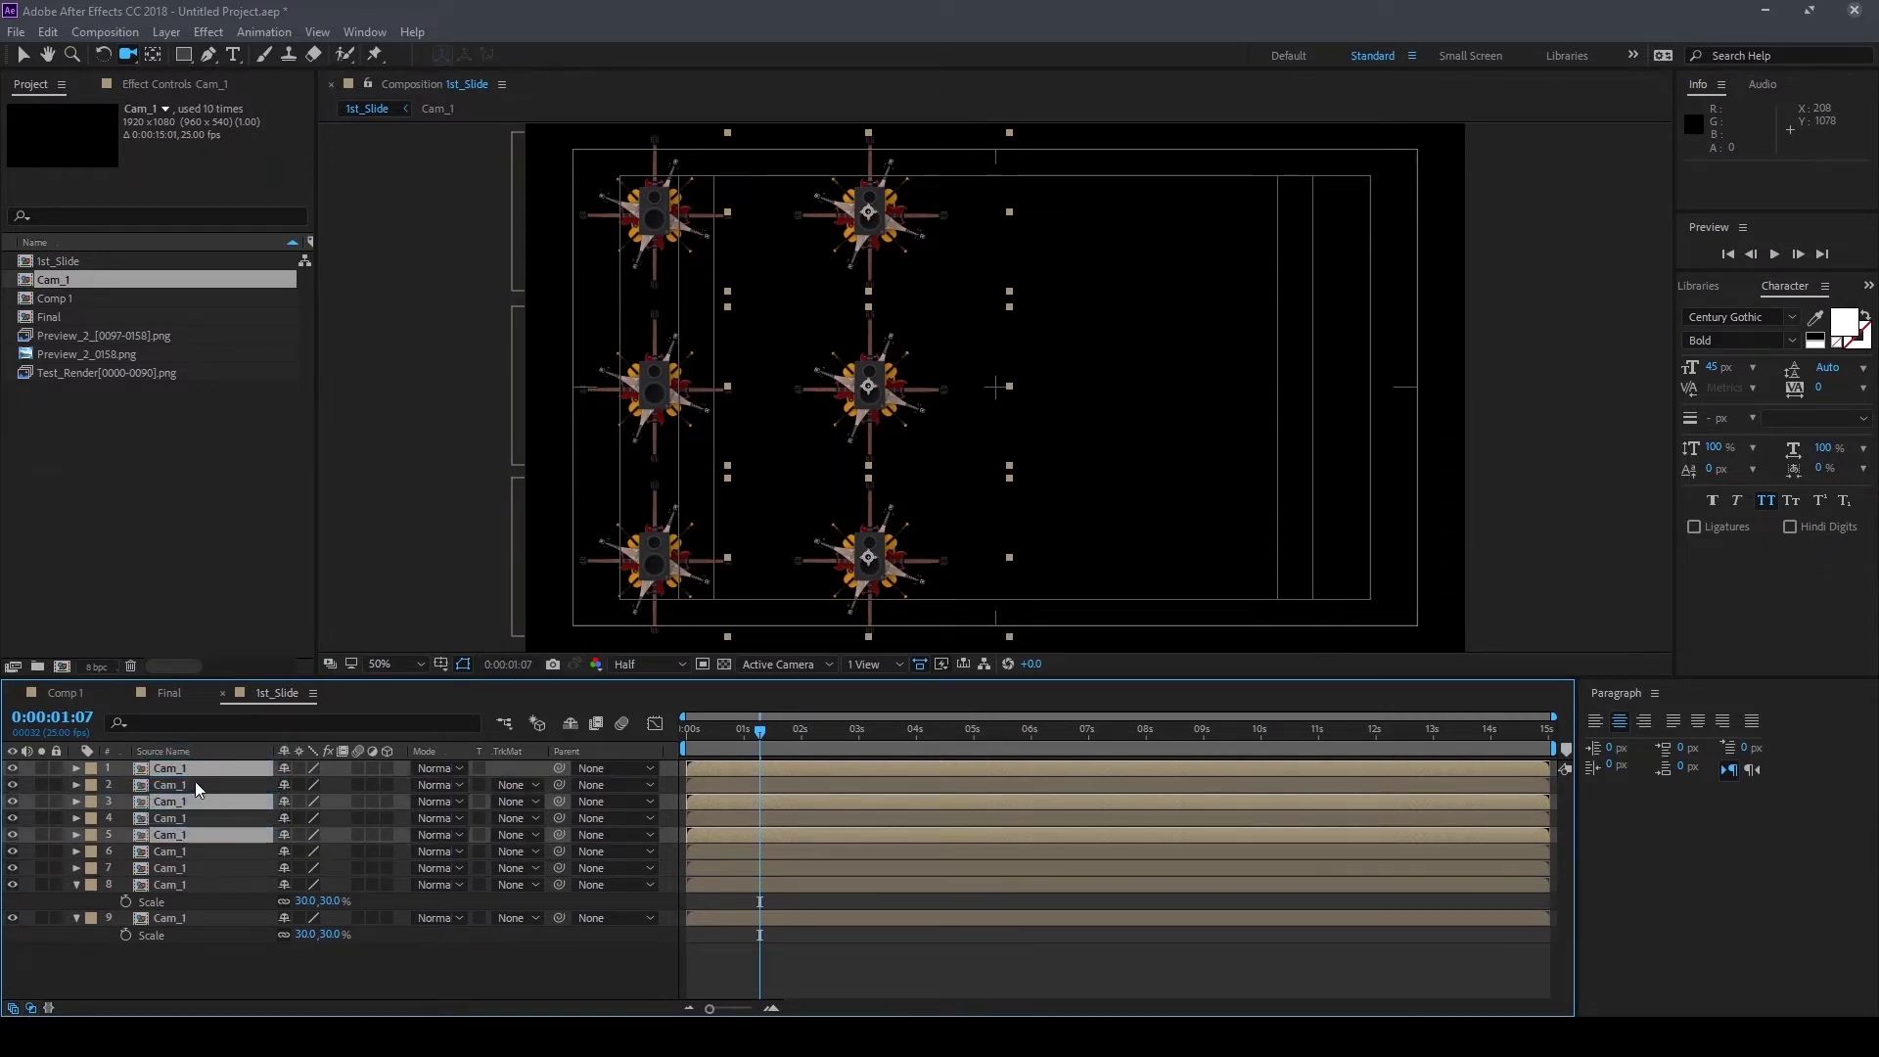
{"action": "key", "text": "shift+Right"}
{"action": "key", "text": "shift+Right"}
{"action": "key", "text": "shift+Right"}
{"action": "key", "text": "shift+Right"}
{"action": "key", "text": "shift+Right"}
{"action": "key", "text": "shift+Right"}
{"action": "key", "text": "shift+Right"}
{"action": "key", "text": "shift+Right"}
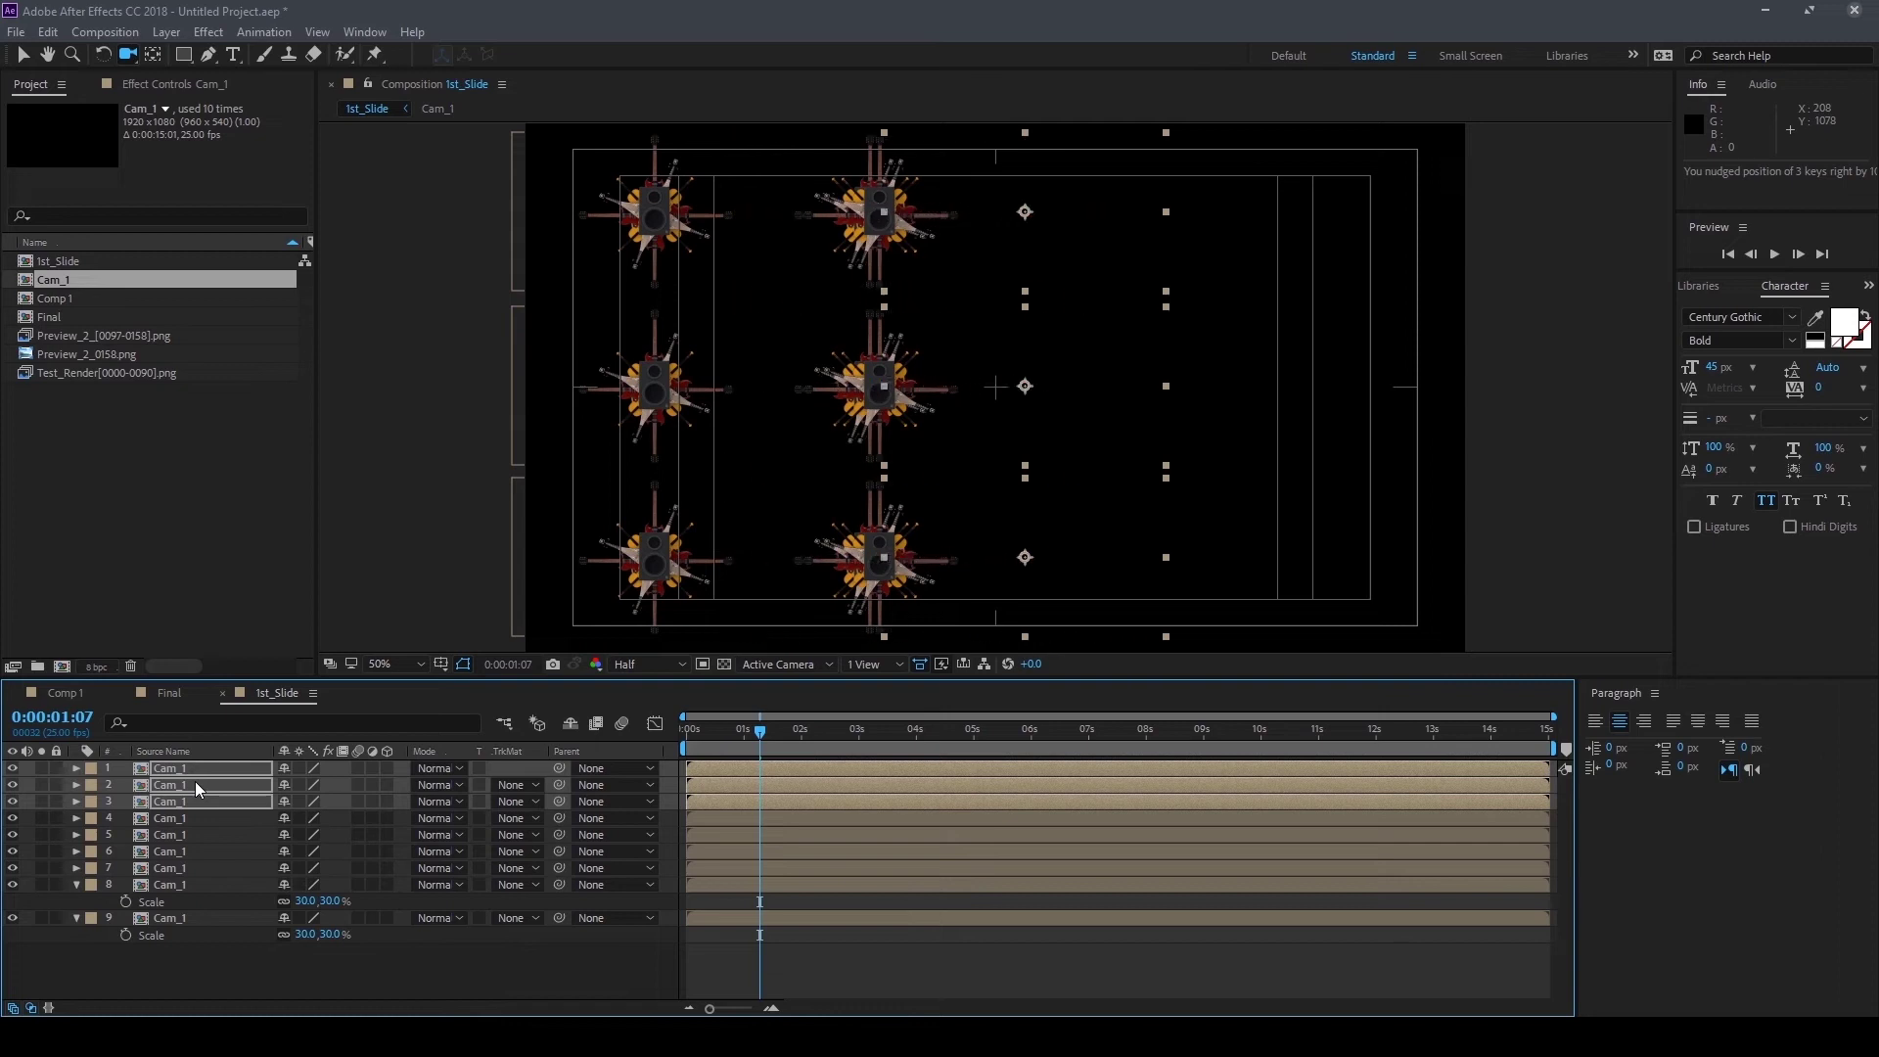
{"action": "key", "text": "shift+Right"}
{"action": "key", "text": "shift+Right"}
{"action": "key", "text": "shift+Right"}
{"action": "key", "text": "shift+Right"}
{"action": "key", "text": "shift+Right"}
{"action": "key", "text": "shift+Right"}
{"action": "key", "text": "shift+Left"}
{"action": "key", "text": "shift+Left"}
{"action": "key", "text": "shift+Left"}
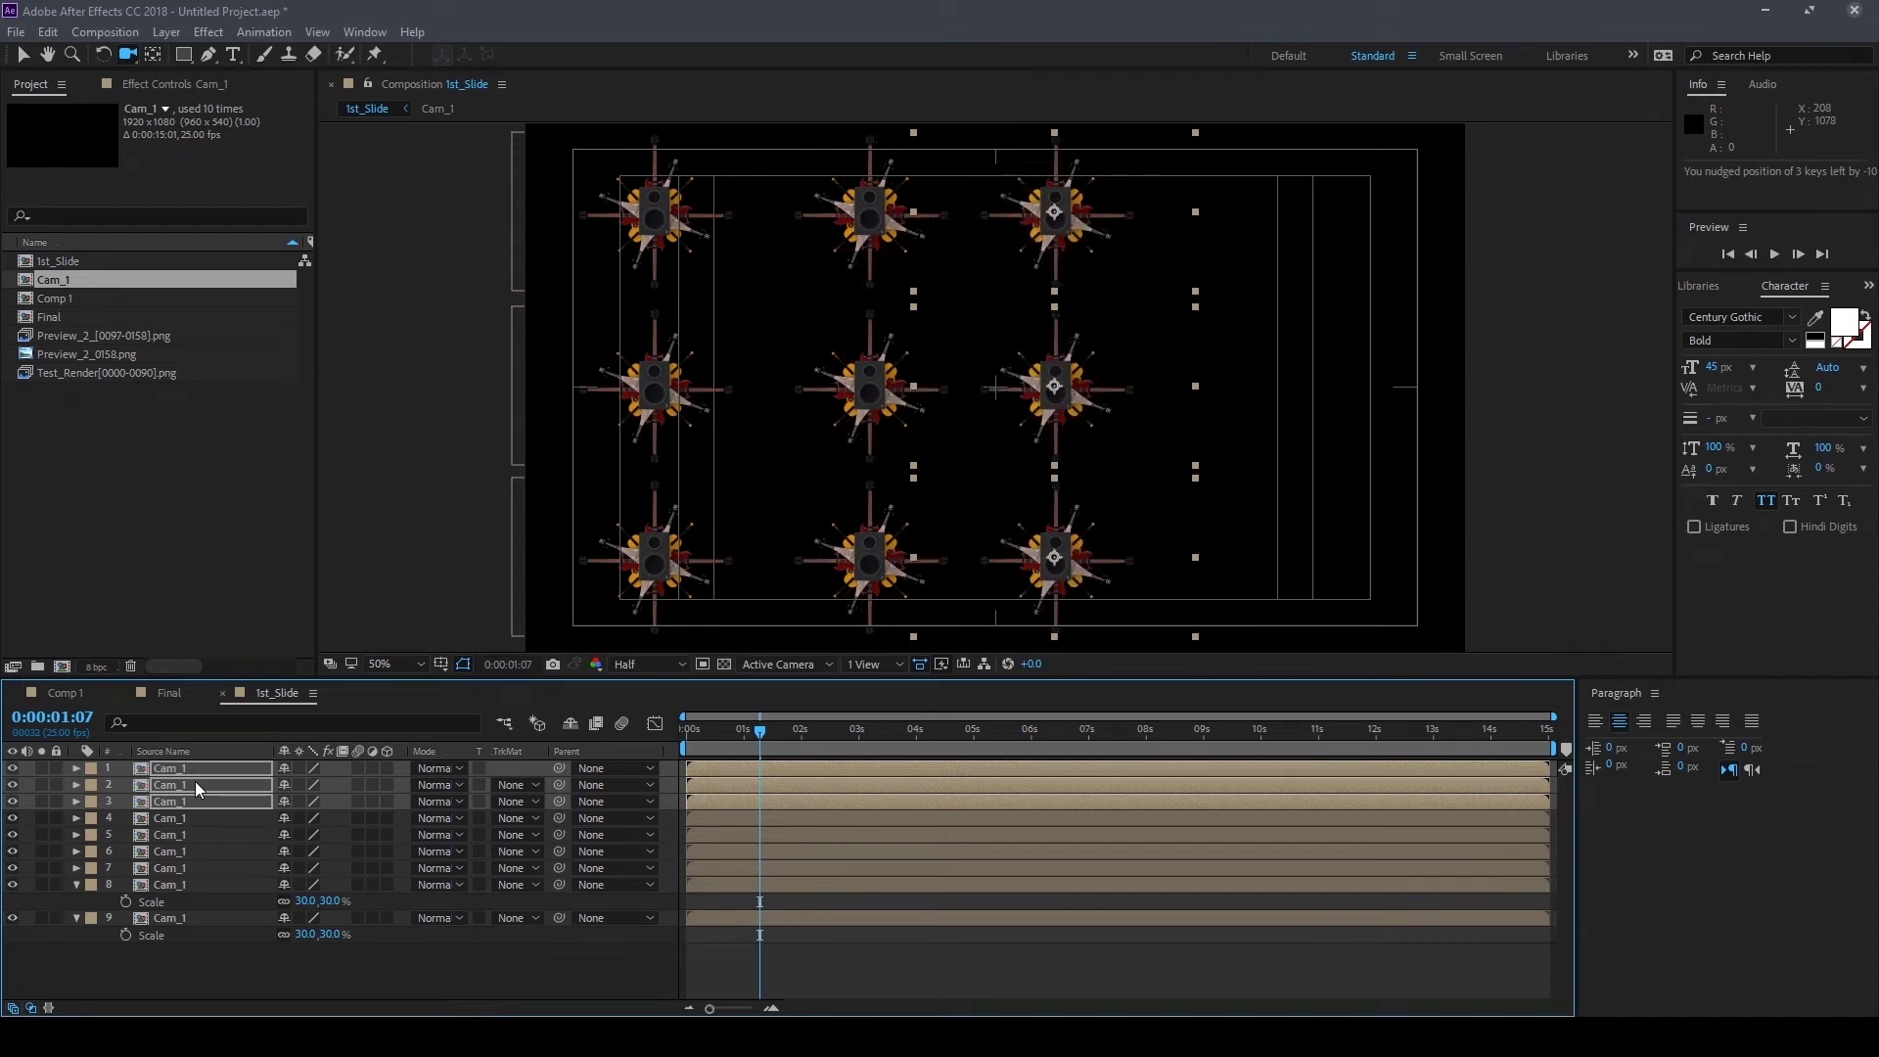
{"action": "key", "text": "shift+Right"}
{"action": "key", "text": "shift+Right"}
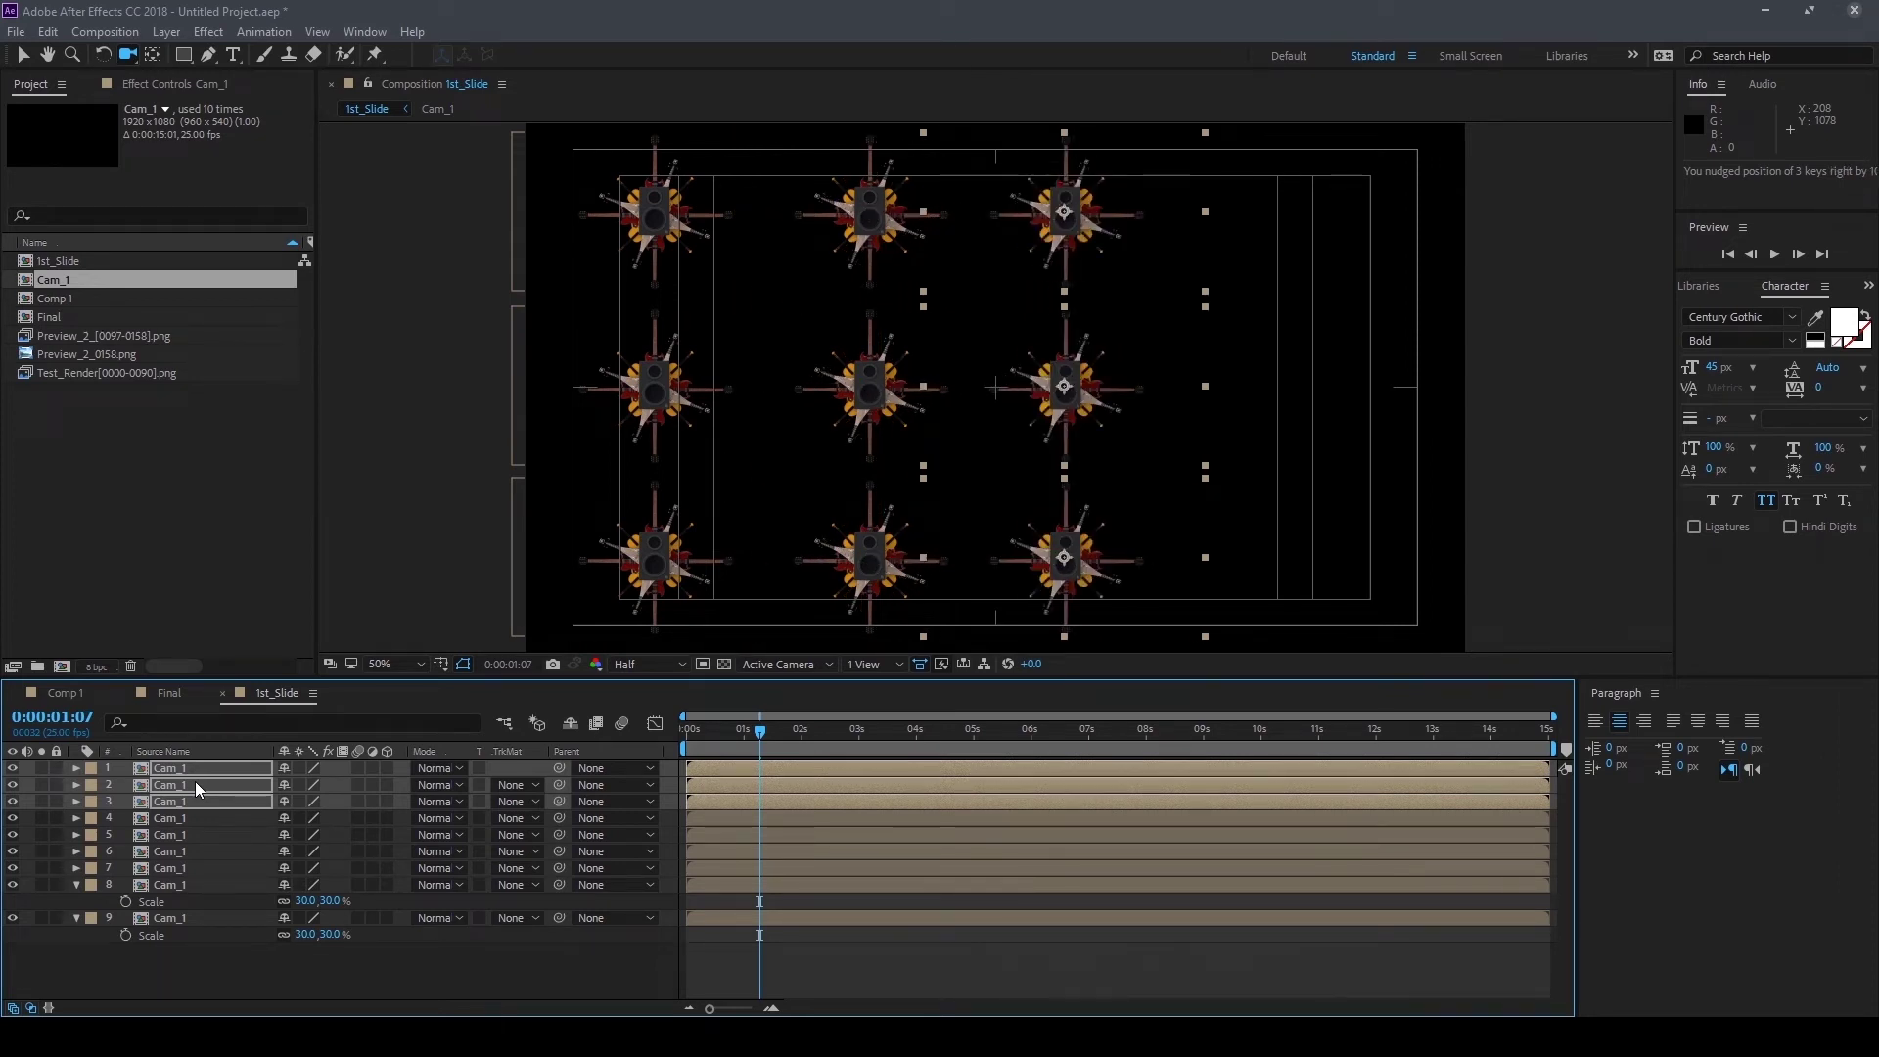
Add a fourth column by duplicating three cameras and moving them right
{"action": "key", "text": "ctrl+d"}
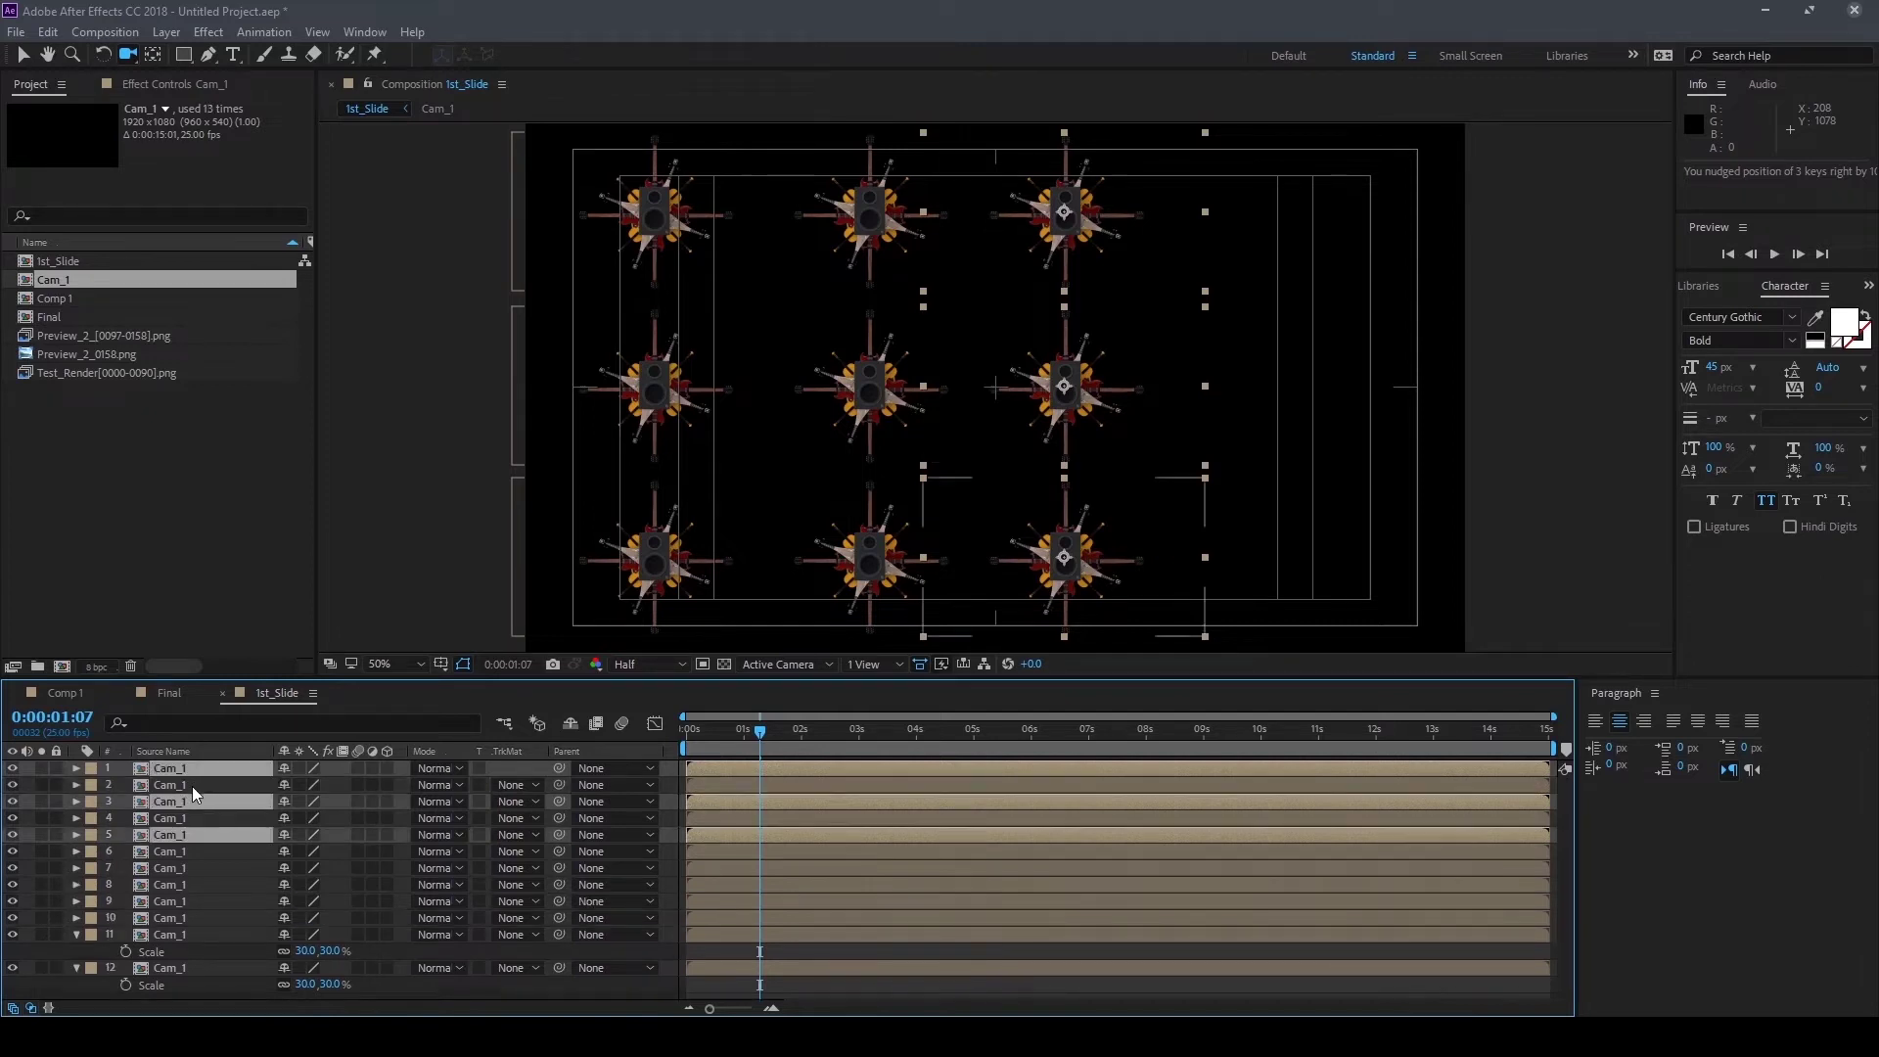
{"action": "left_click_drag", "start_coordinate": [186, 791], "coordinate": [194, 779]}
{"action": "key", "text": "shift+Right"}
{"action": "key", "text": "shift+Right"}
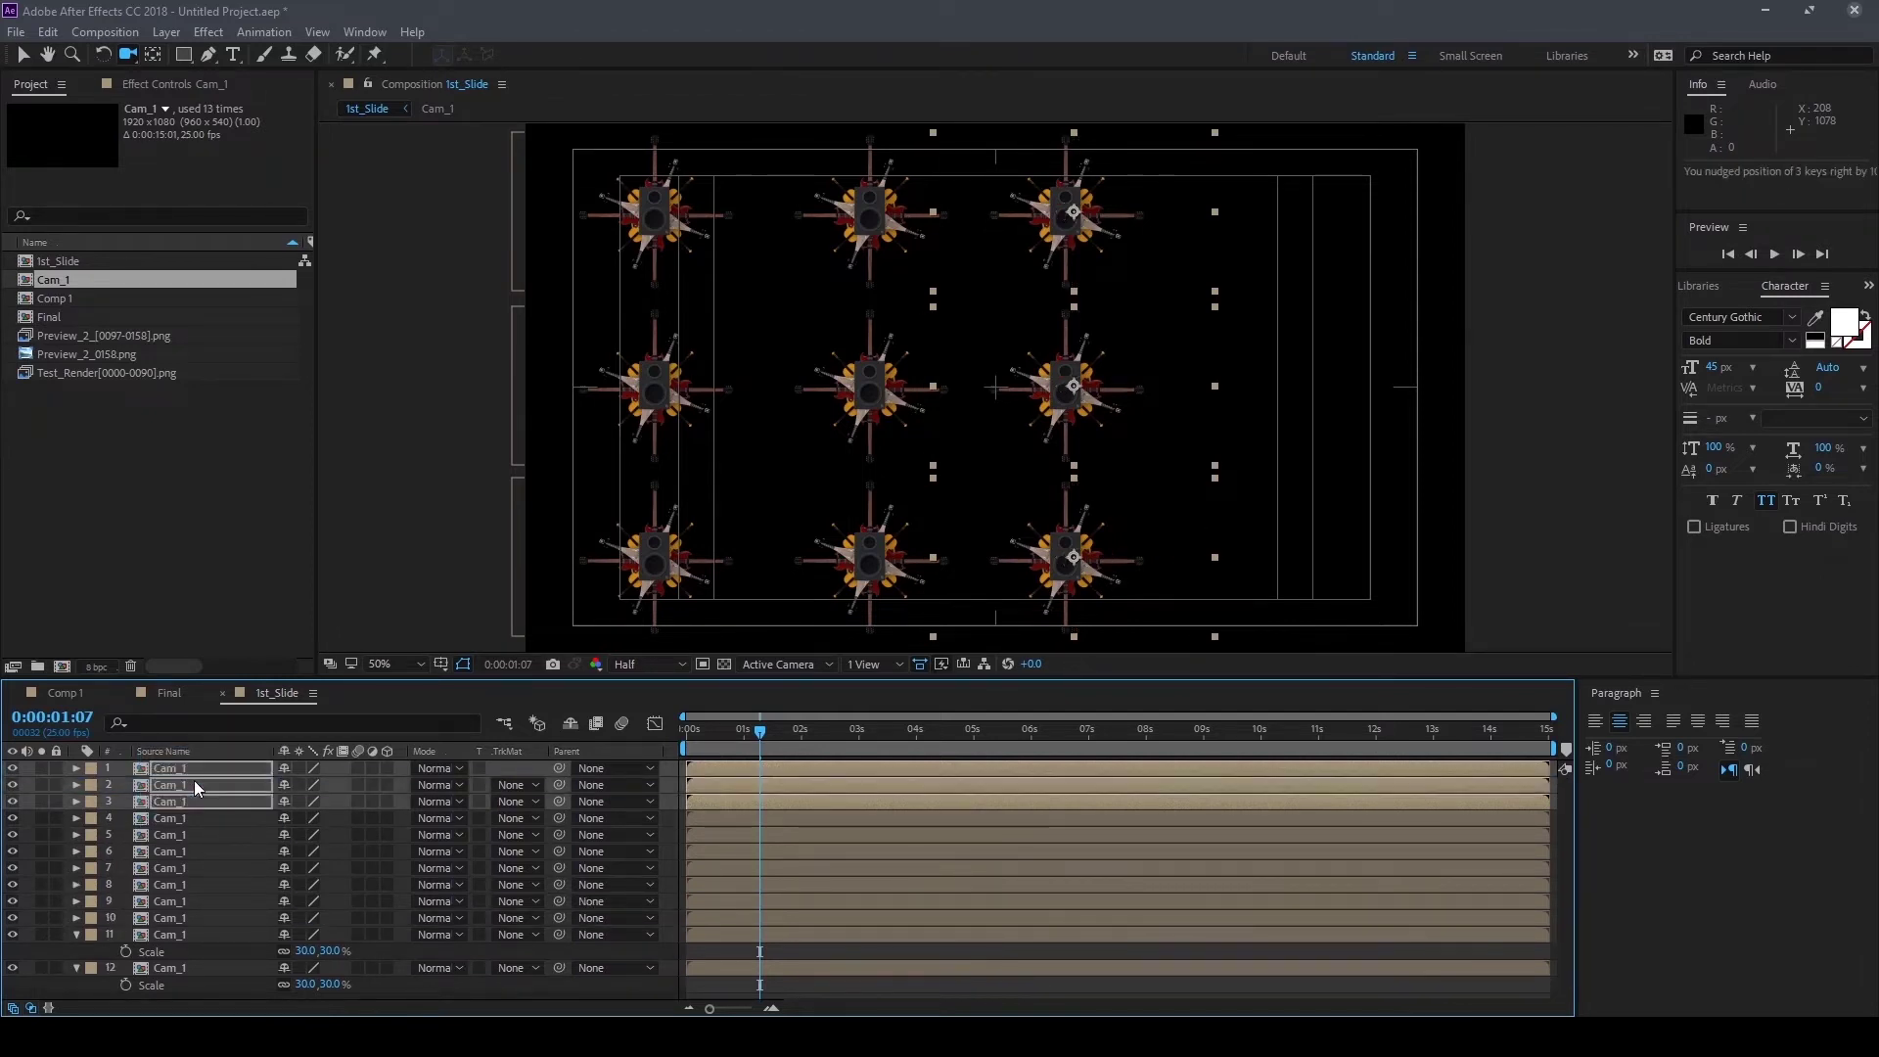
{"action": "key", "text": "shift+Right"}
{"action": "key", "text": "shift+Right"}
{"action": "key", "text": "shift+Right"}
{"action": "key", "text": "shift+Right"}
{"action": "key", "text": "shift+Right"}
{"action": "key", "text": "shift+Right"}
{"action": "key", "text": "shift+Right"}
{"action": "key", "text": "shift+Right"}
{"action": "key", "text": "shift+Right"}
{"action": "key", "text": "shift+Right"}
{"action": "key", "text": "shift+Right"}
{"action": "key", "text": "shift+Right"}
{"action": "key", "text": "shift+Right"}
{"action": "key", "text": "shift+Right"}
{"action": "key", "text": "shift+Right"}
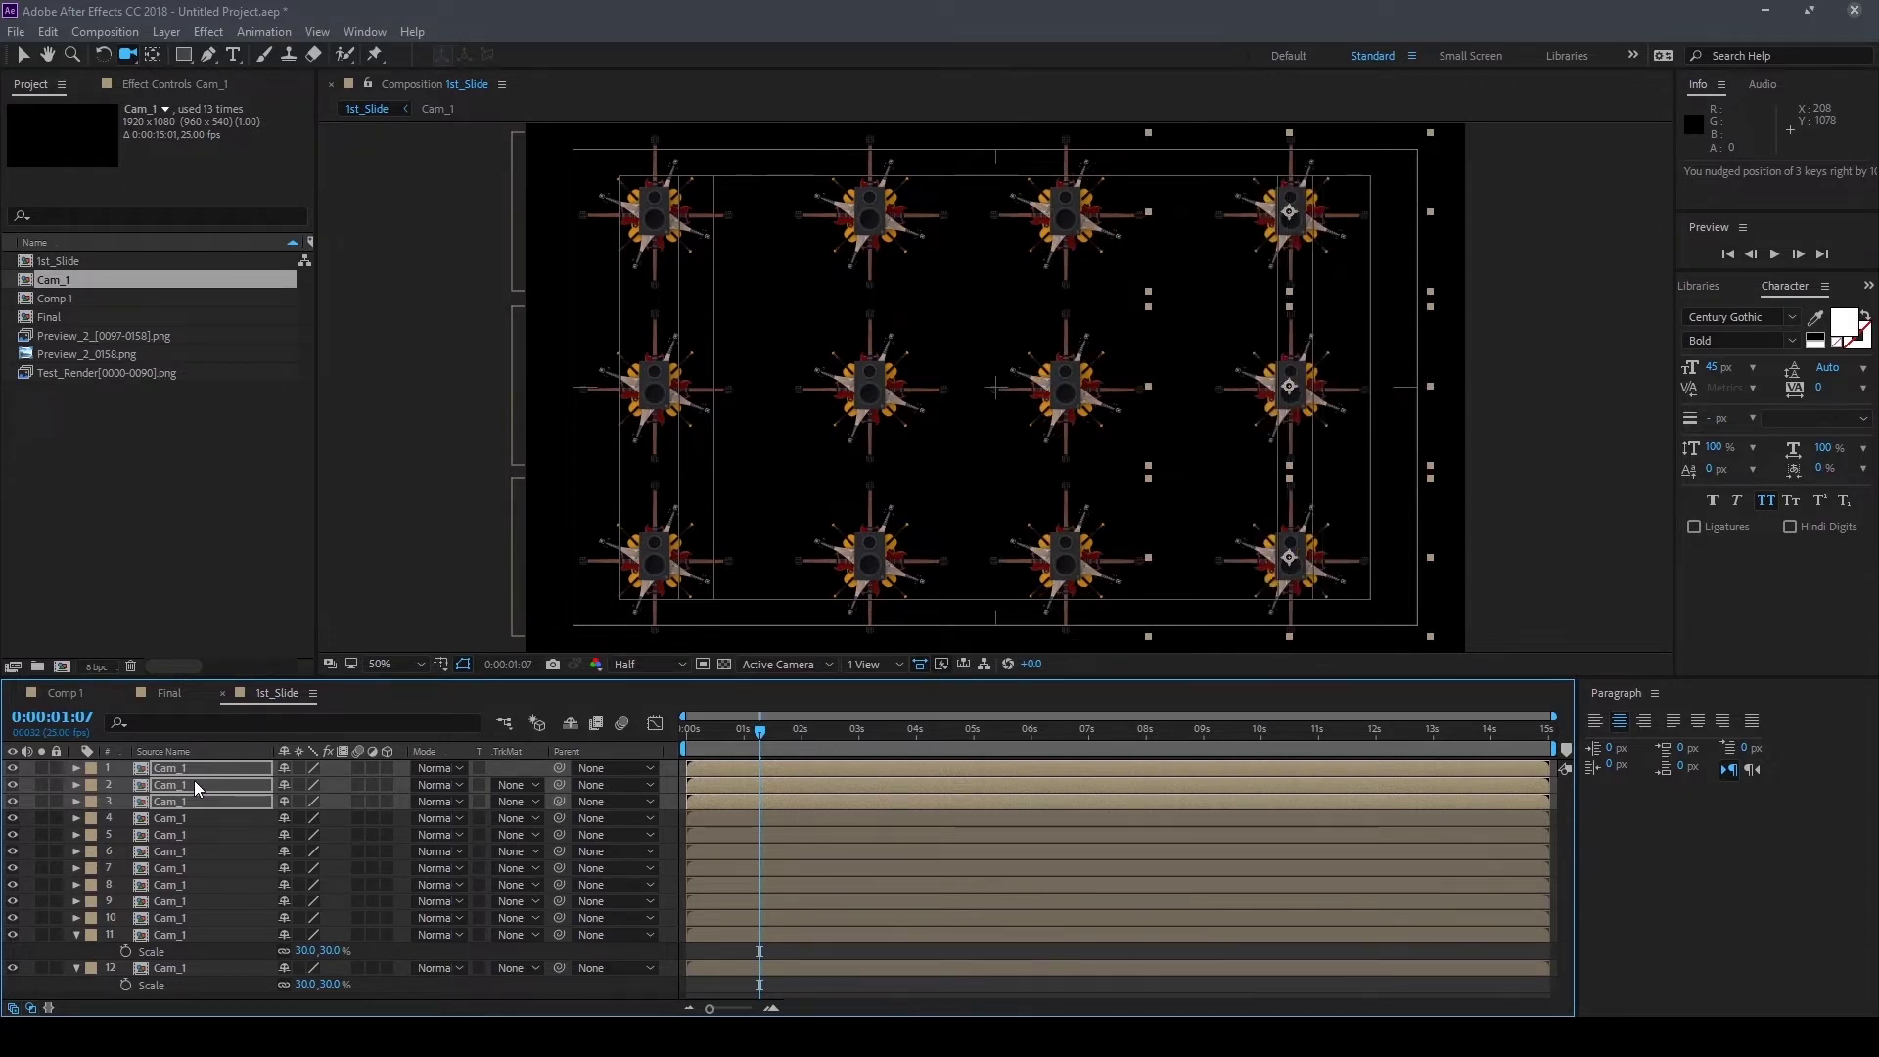
Select all twelve Cam_1 layers, nudge the grid right once to centre it, then select layer 12
{"action": "left_click", "coordinate": [75, 934]}
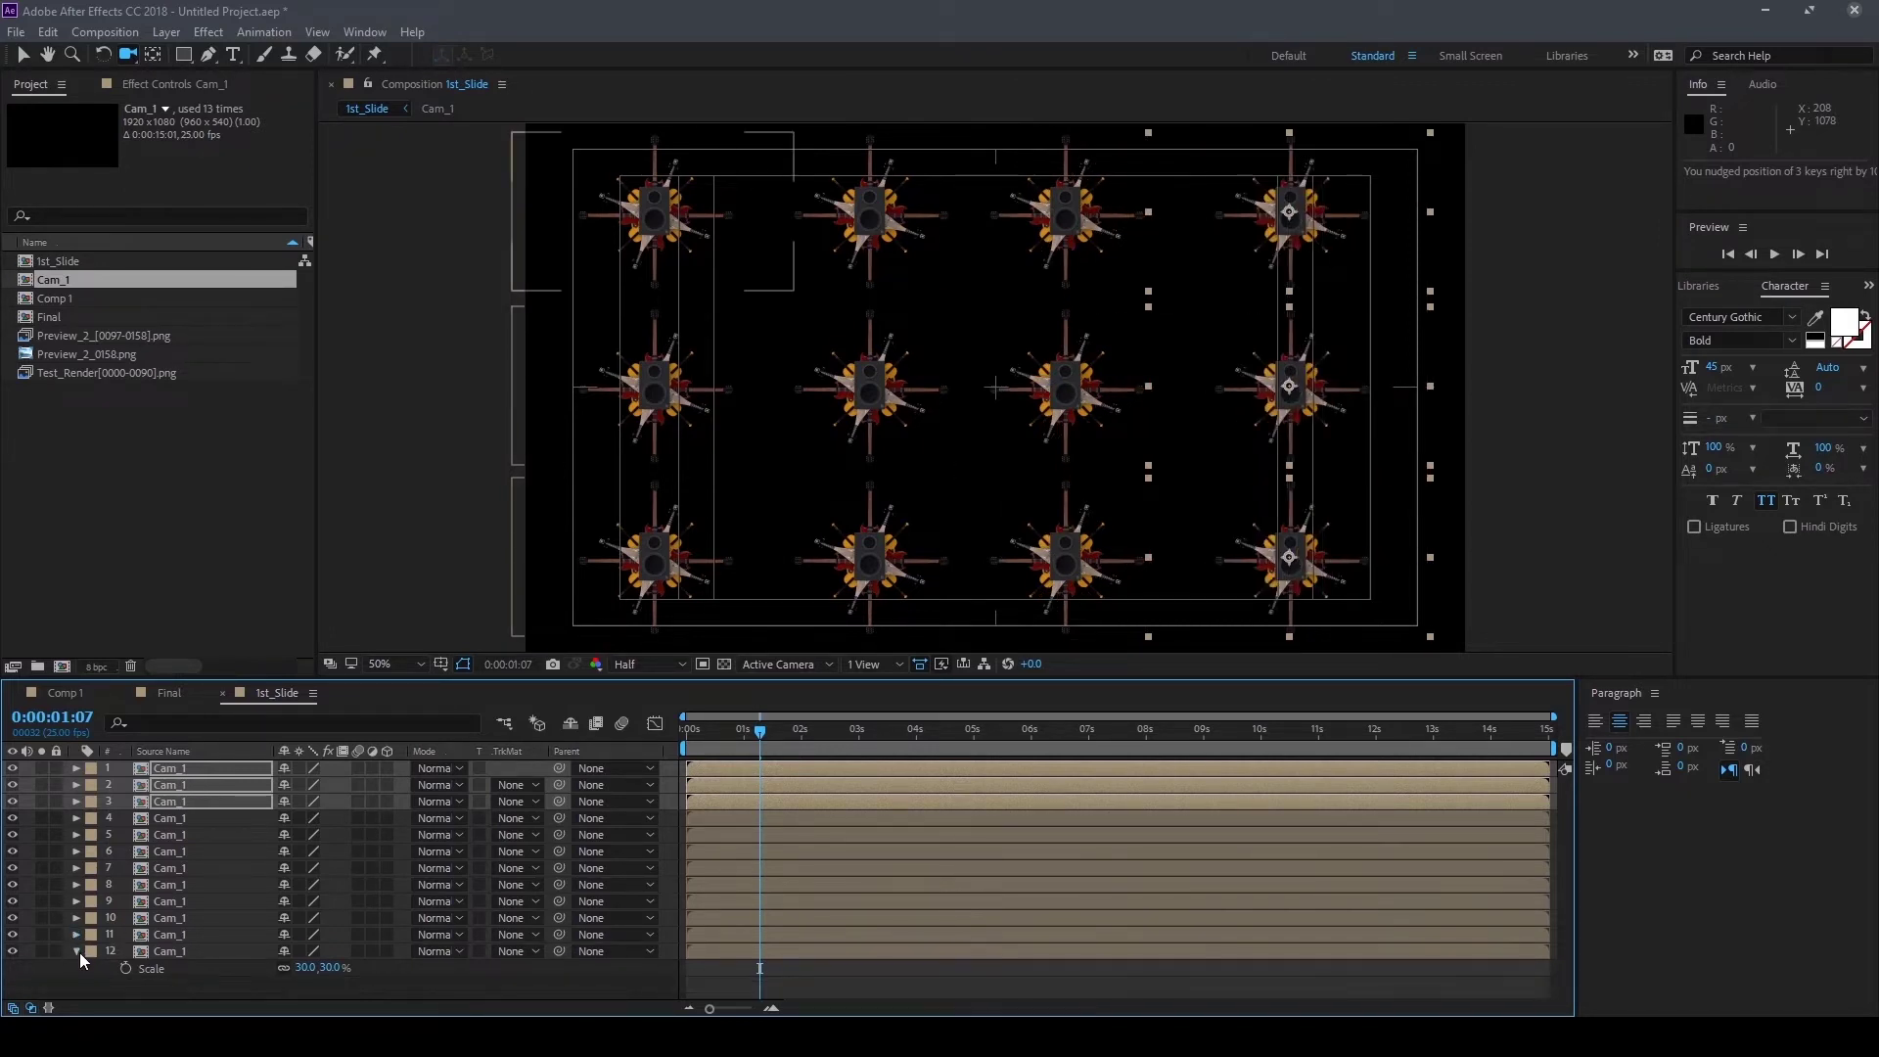
{"action": "left_click", "coordinate": [78, 952]}
{"action": "left_click_drag", "start_coordinate": [88, 968], "coordinate": [296, 725]}
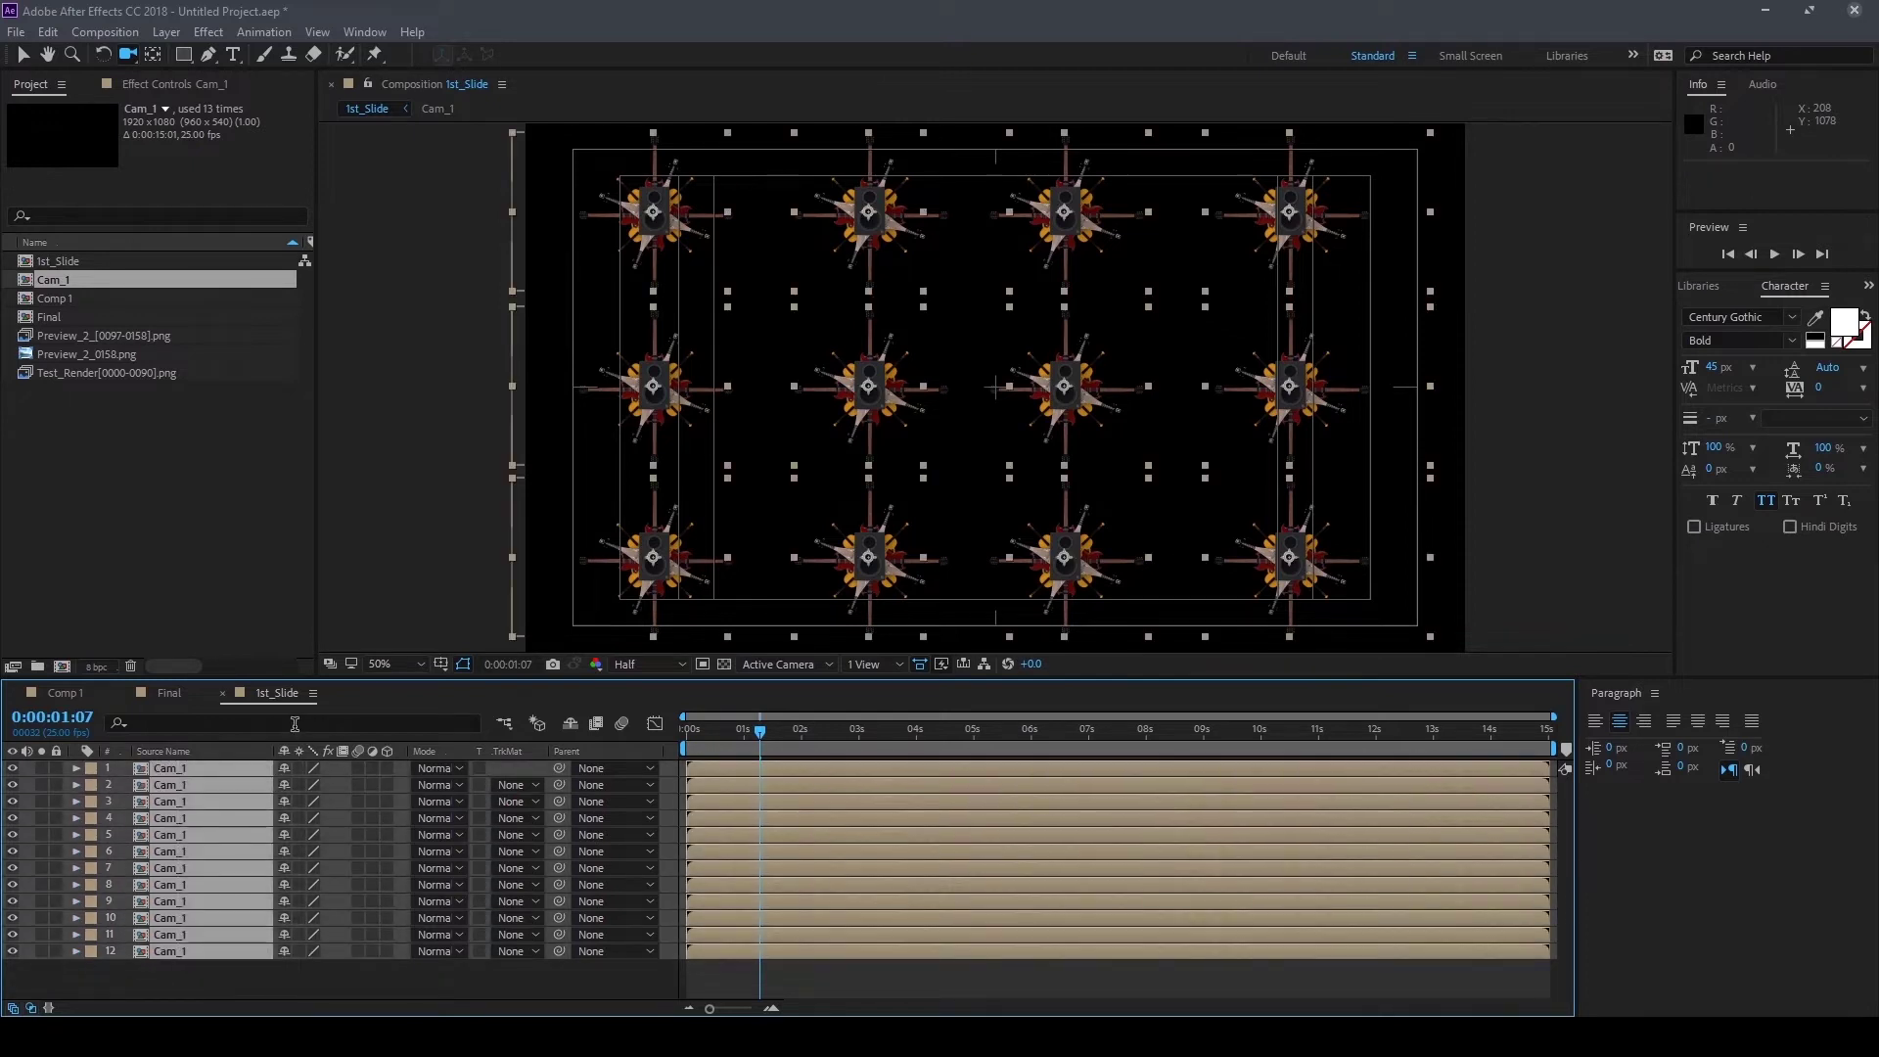
{"action": "key", "text": "shift+Right"}
{"action": "key", "text": "shift+Right"}
{"action": "key", "text": "shift+Right"}
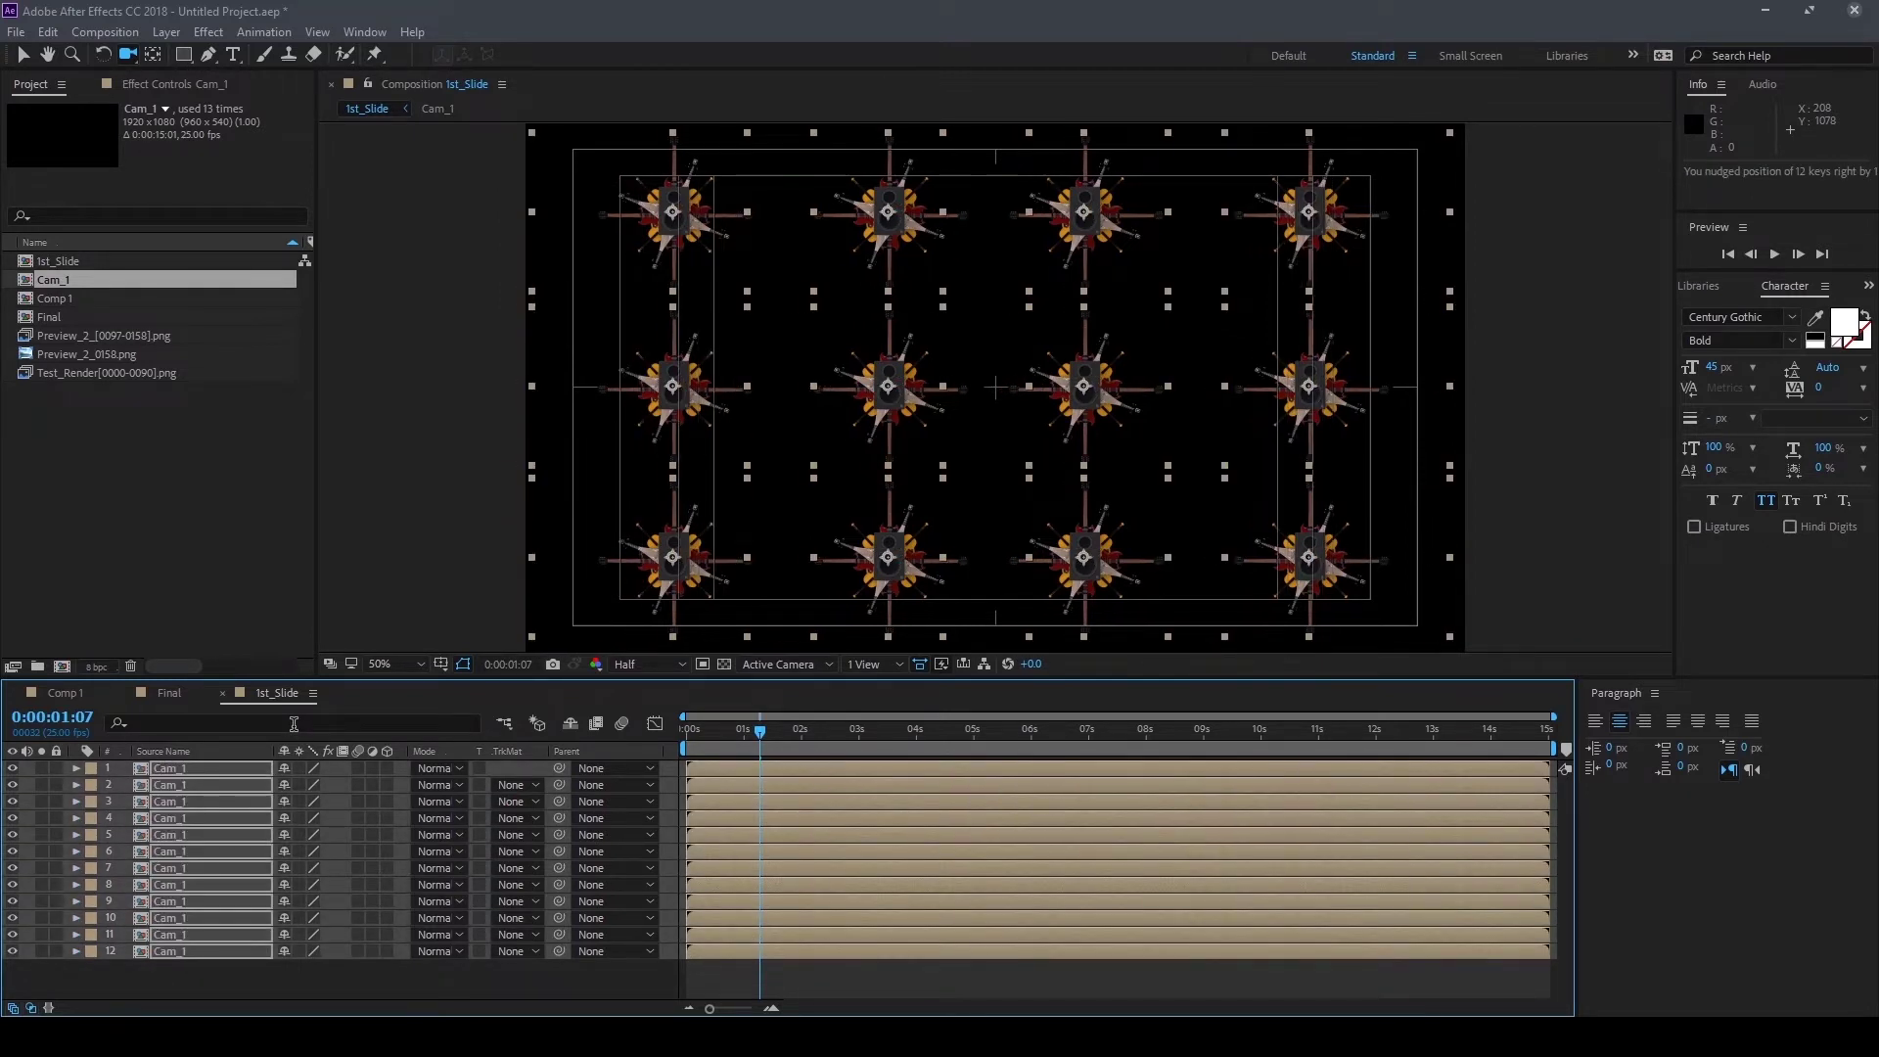
{"action": "key", "text": "shift+Right"}
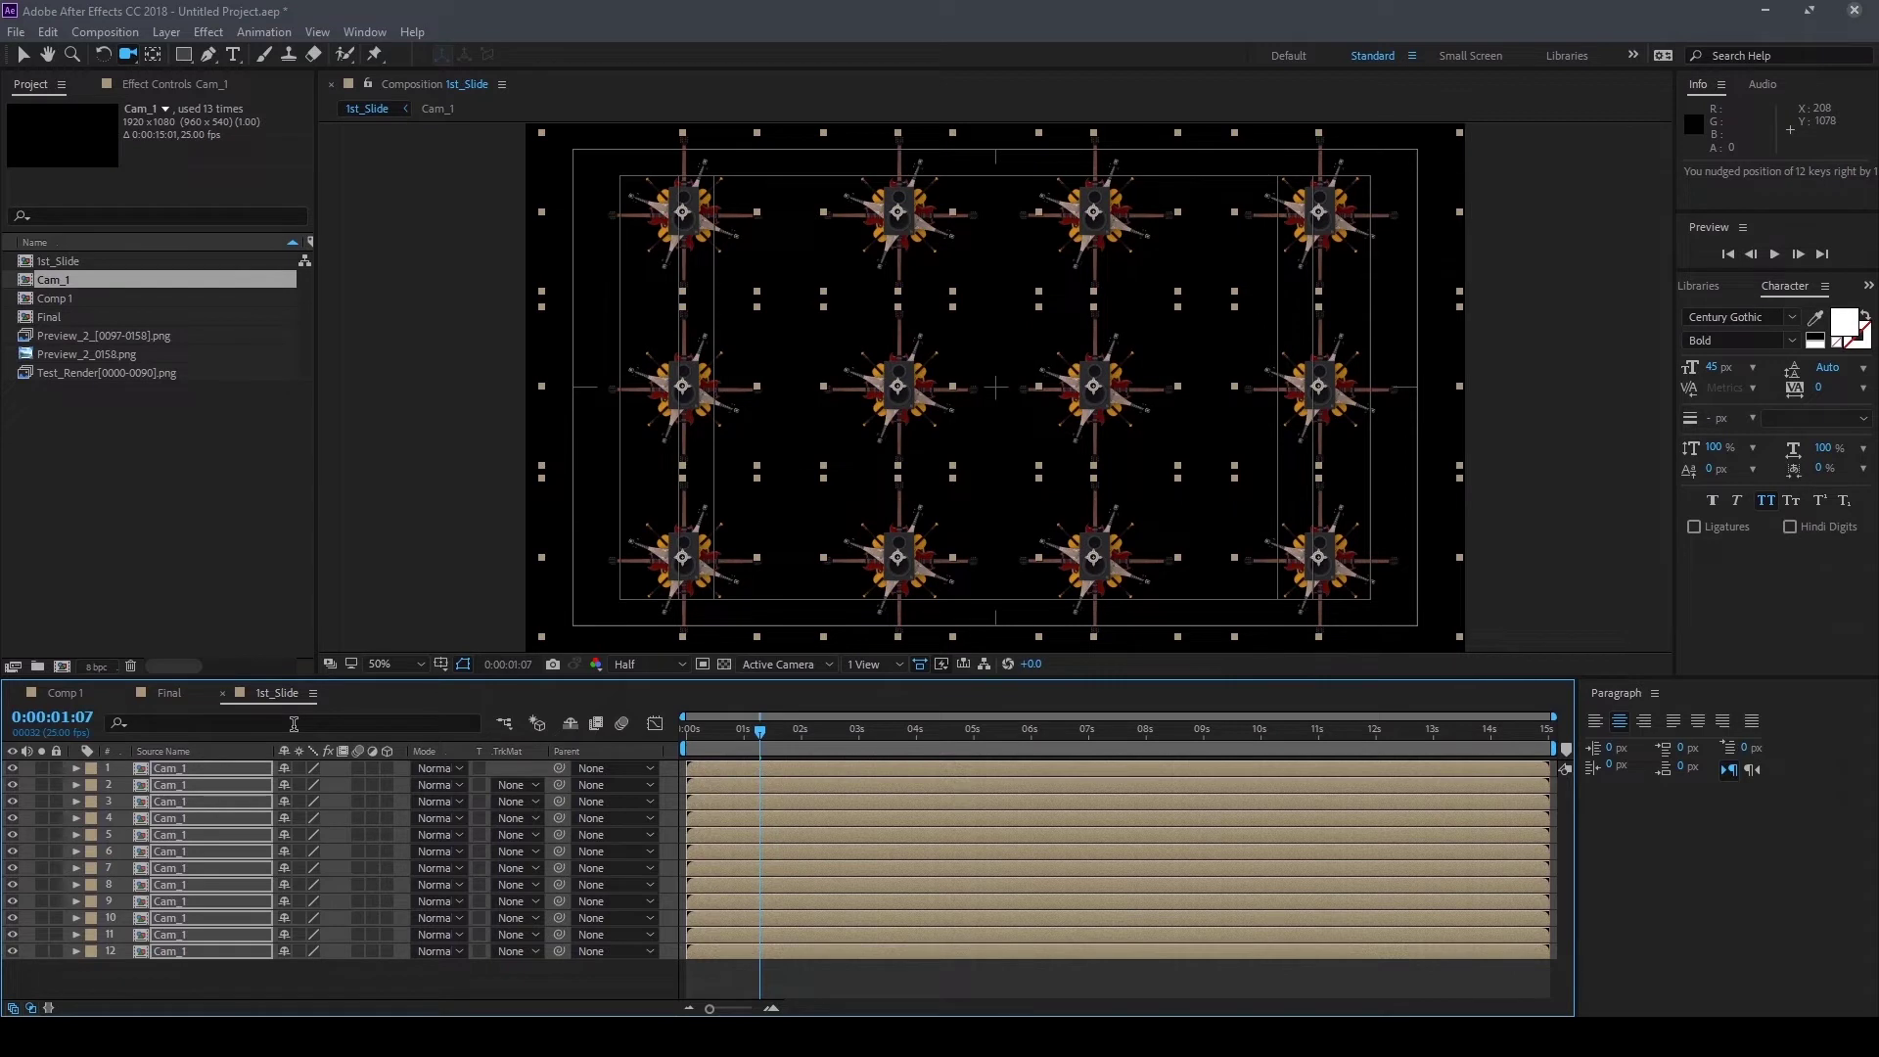
{"action": "key", "text": "ctrl+z"}
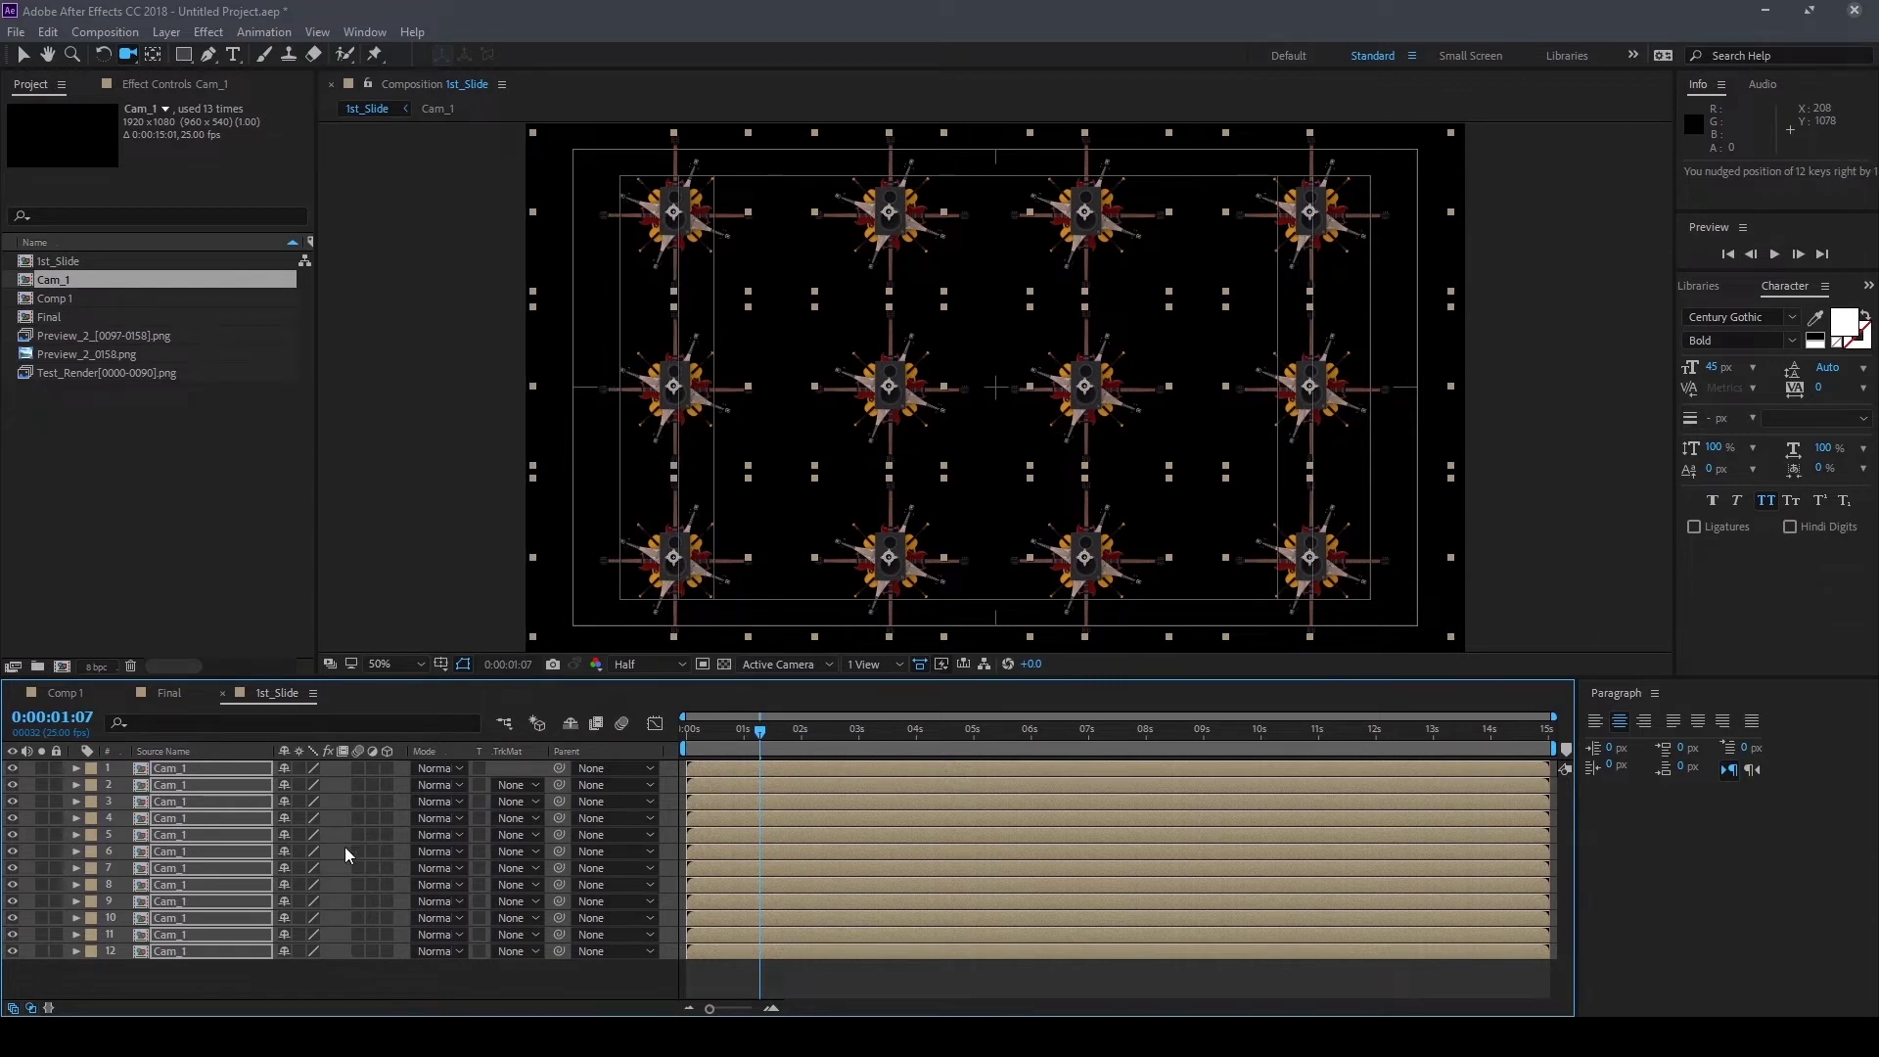
{"action": "left_click", "coordinate": [320, 979]}
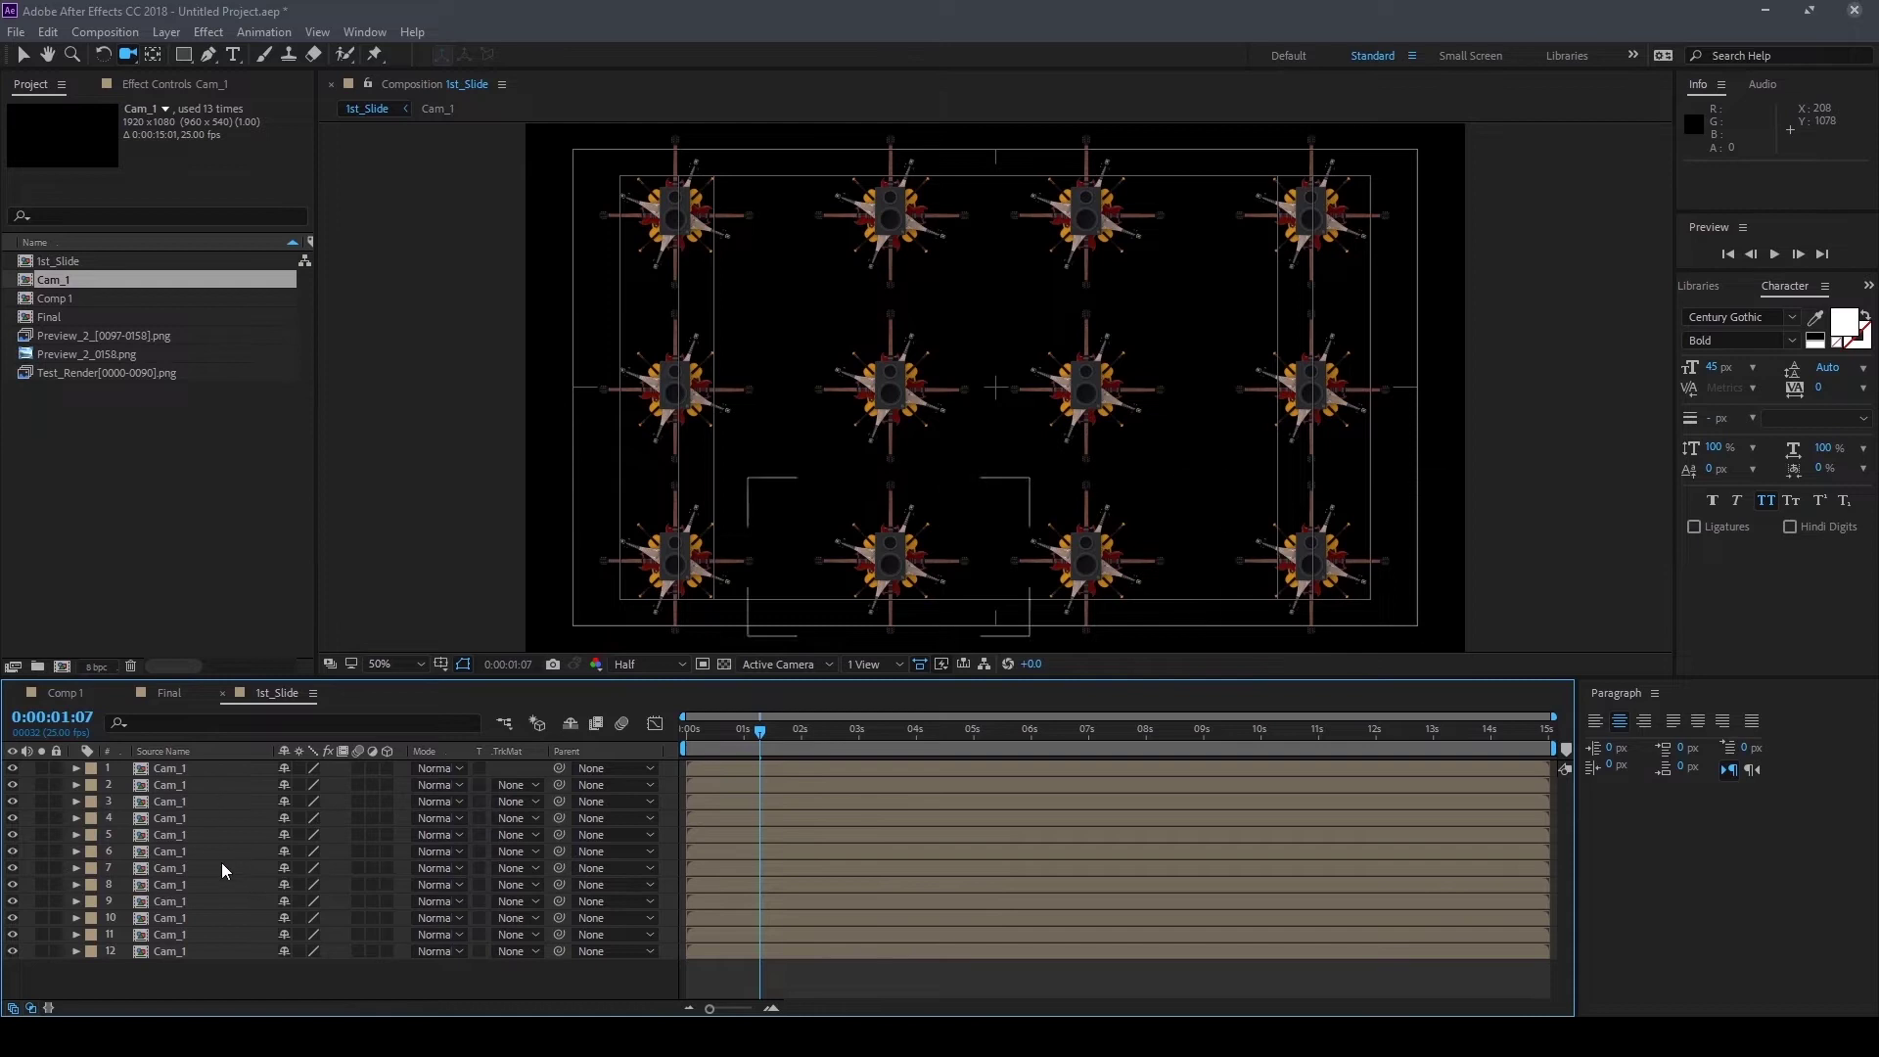
{"action": "left_click", "coordinate": [174, 951]}
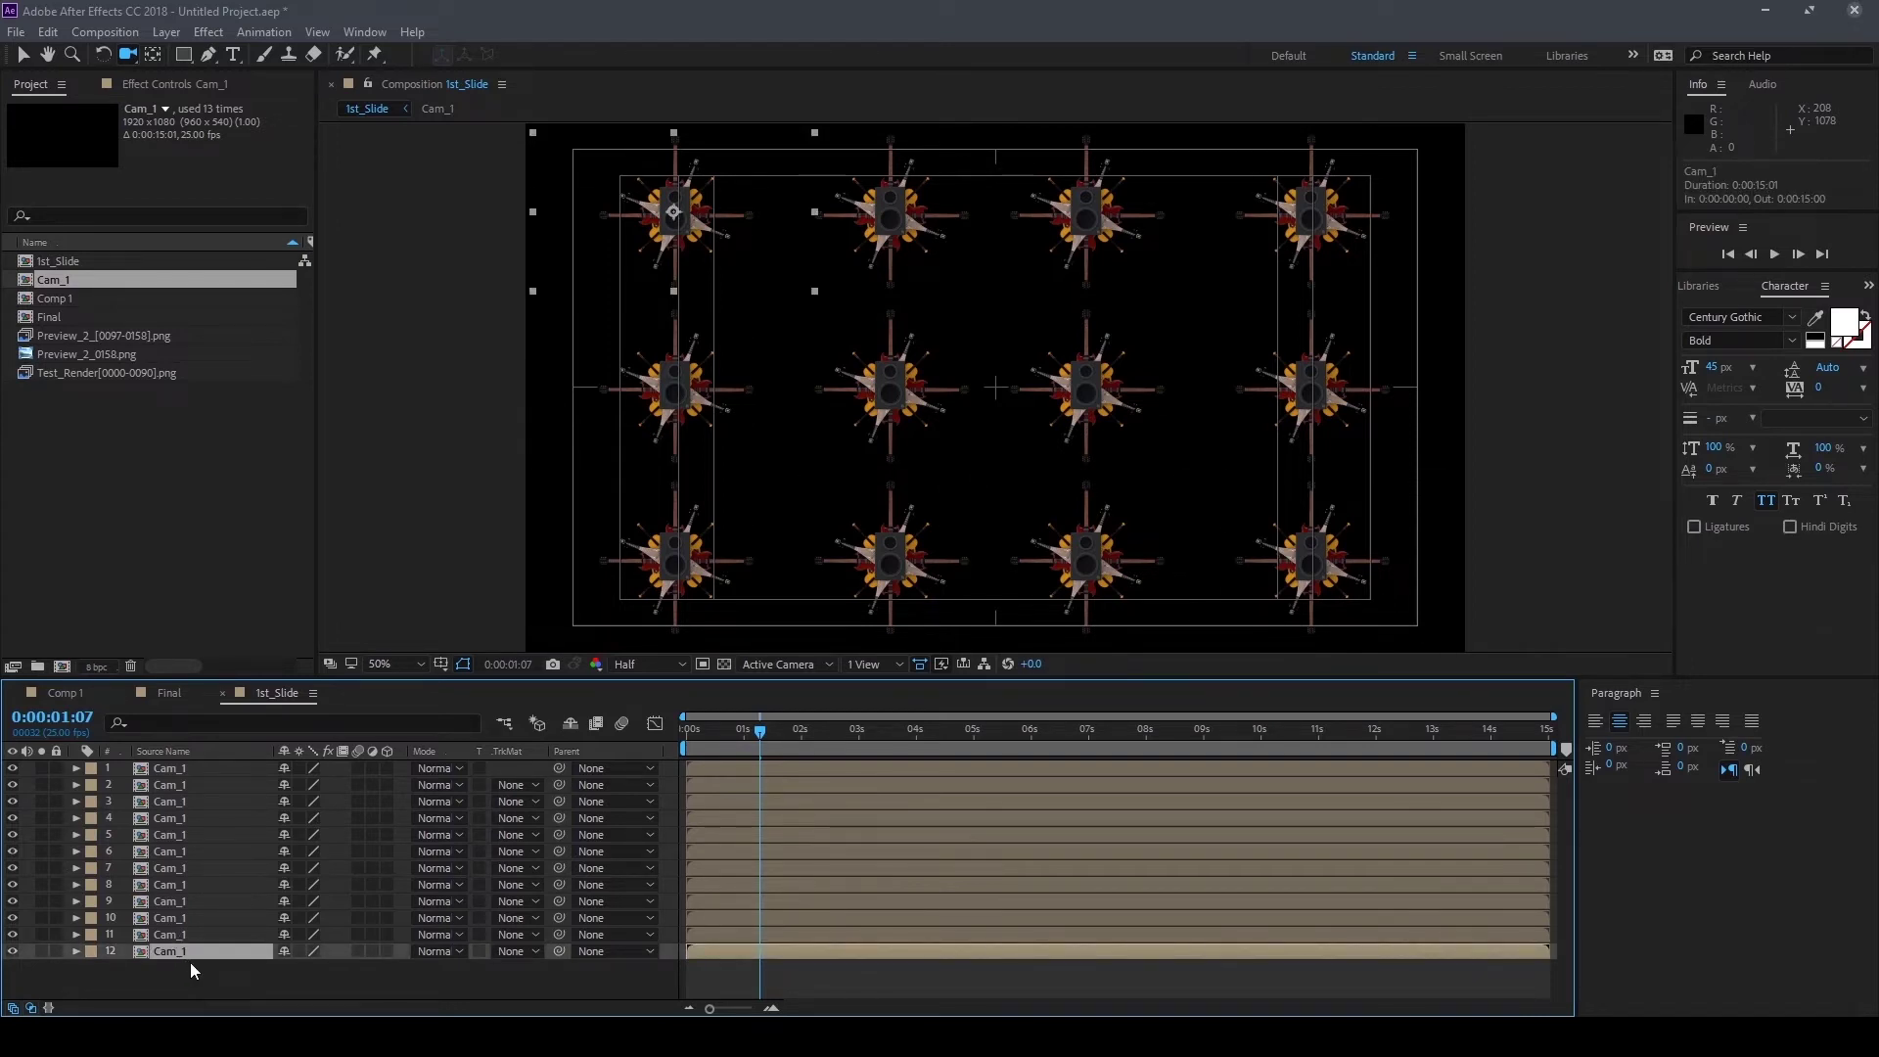
Duplicate the bottom Cam_1 layer, move the copy to the top, and set its Scale to 100%
{"action": "key", "text": "ctrl+d"}
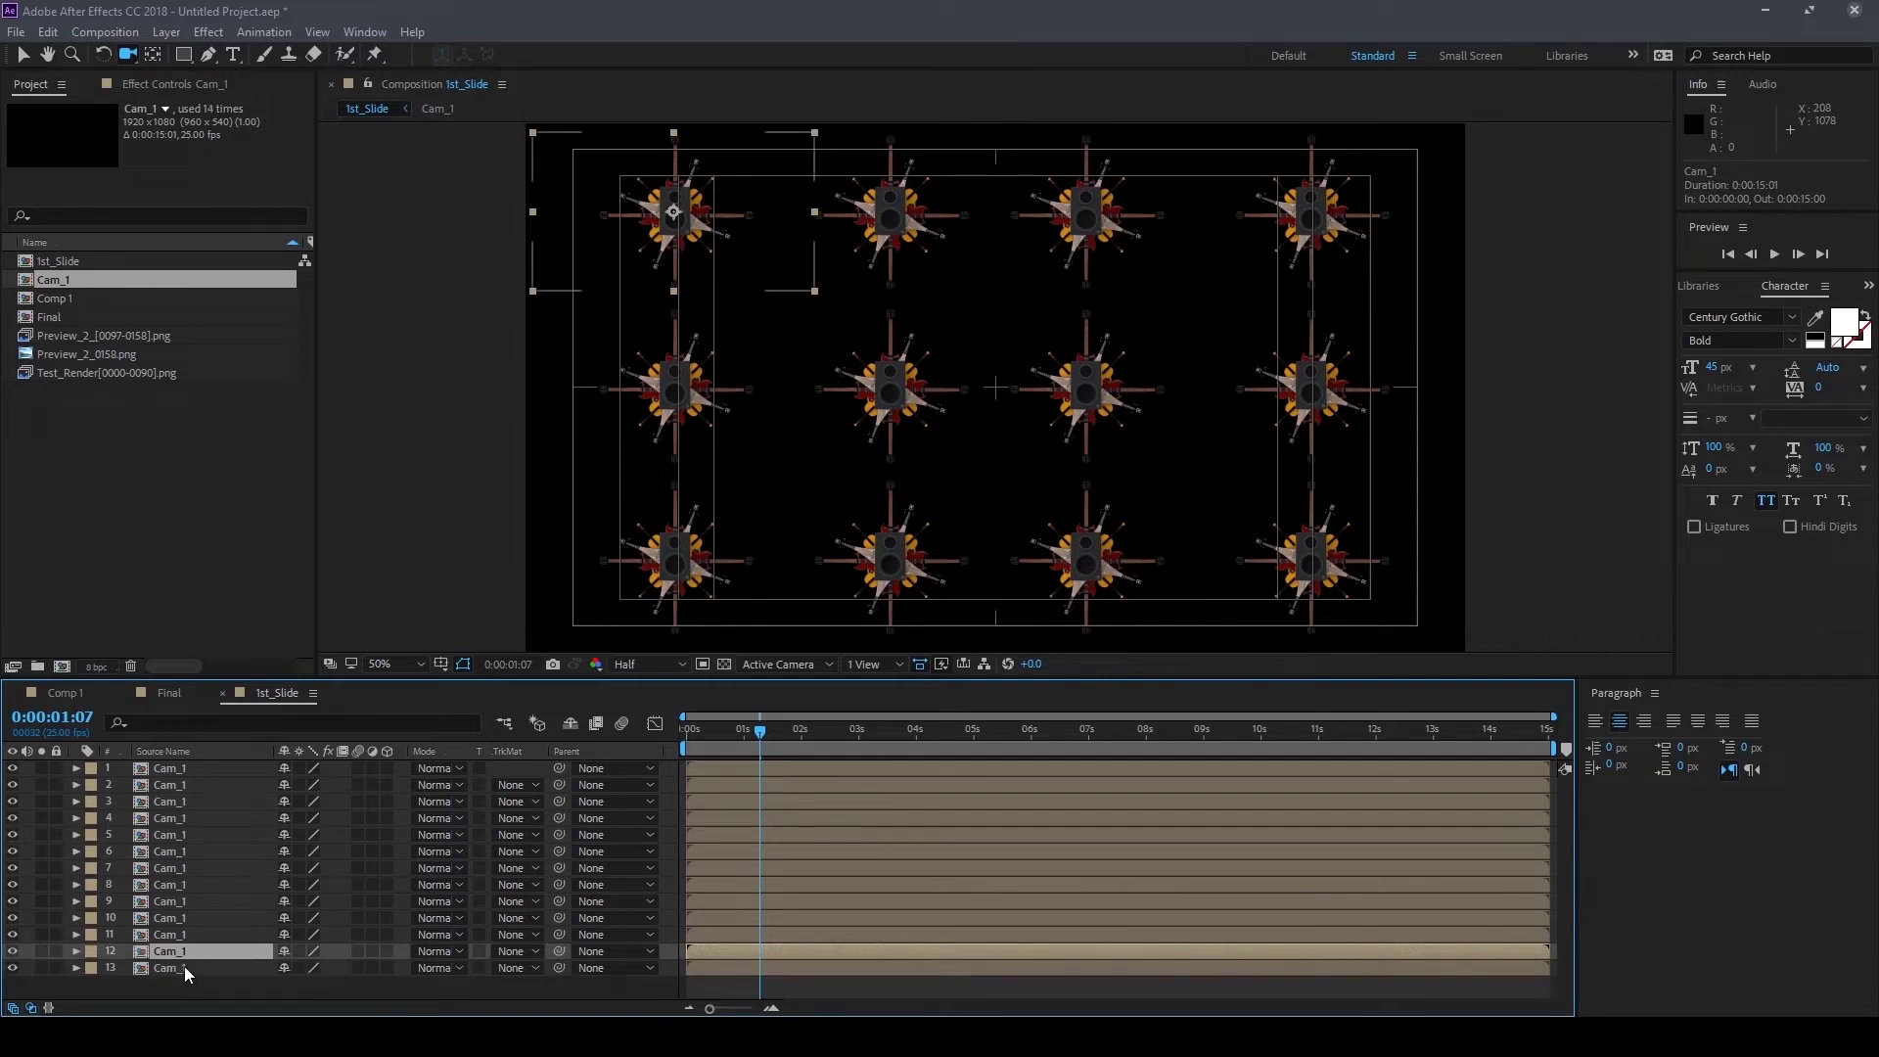
{"action": "mouse_move", "coordinate": [208, 953]}
{"action": "left_mouse_down"}
{"action": "mouse_move", "coordinate": [182, 942]}
{"action": "mouse_move", "coordinate": [200, 763]}
{"action": "left_mouse_up"}
{"action": "key", "text": "s"}
{"action": "left_click", "coordinate": [334, 784]}
{"action": "type", "text": "100"}
{"action": "key", "text": "Return"}
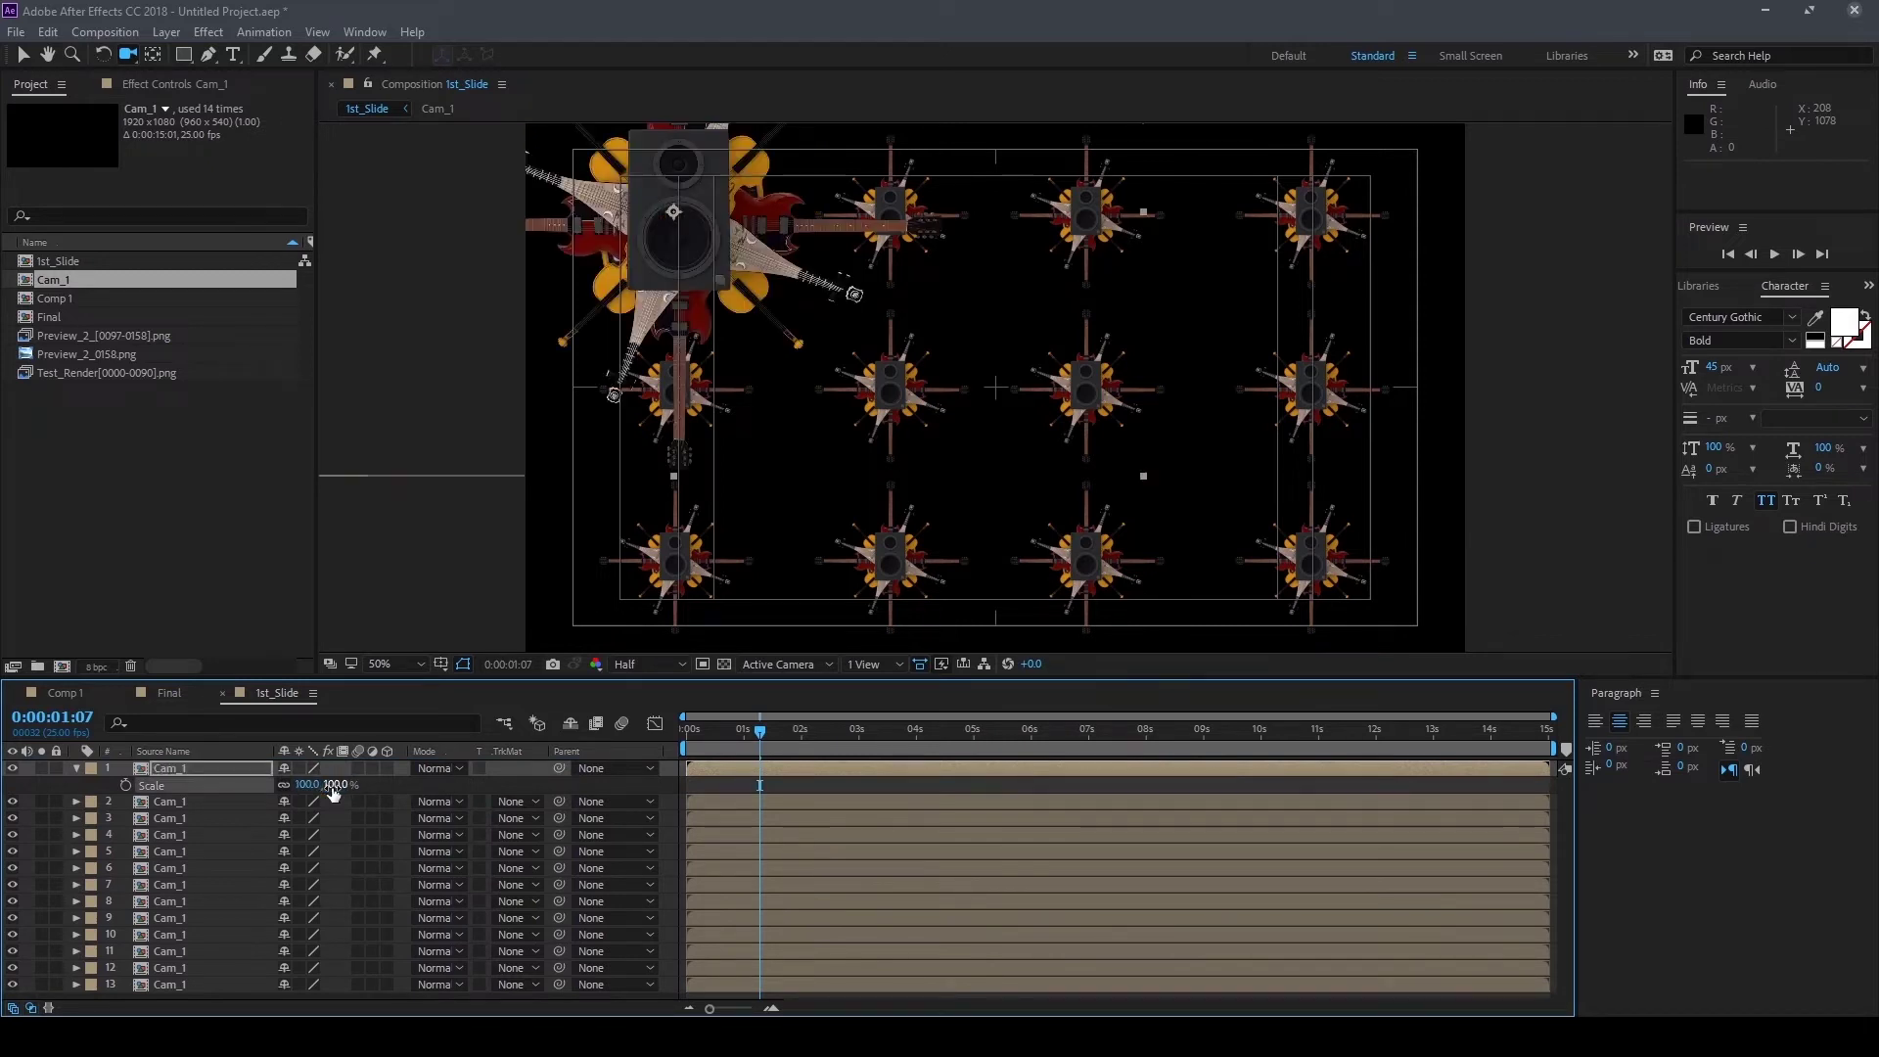
Nudge the full-size Cam_1 copy right and down until it sits centred over the grid
{"action": "key", "text": "shift+Right"}
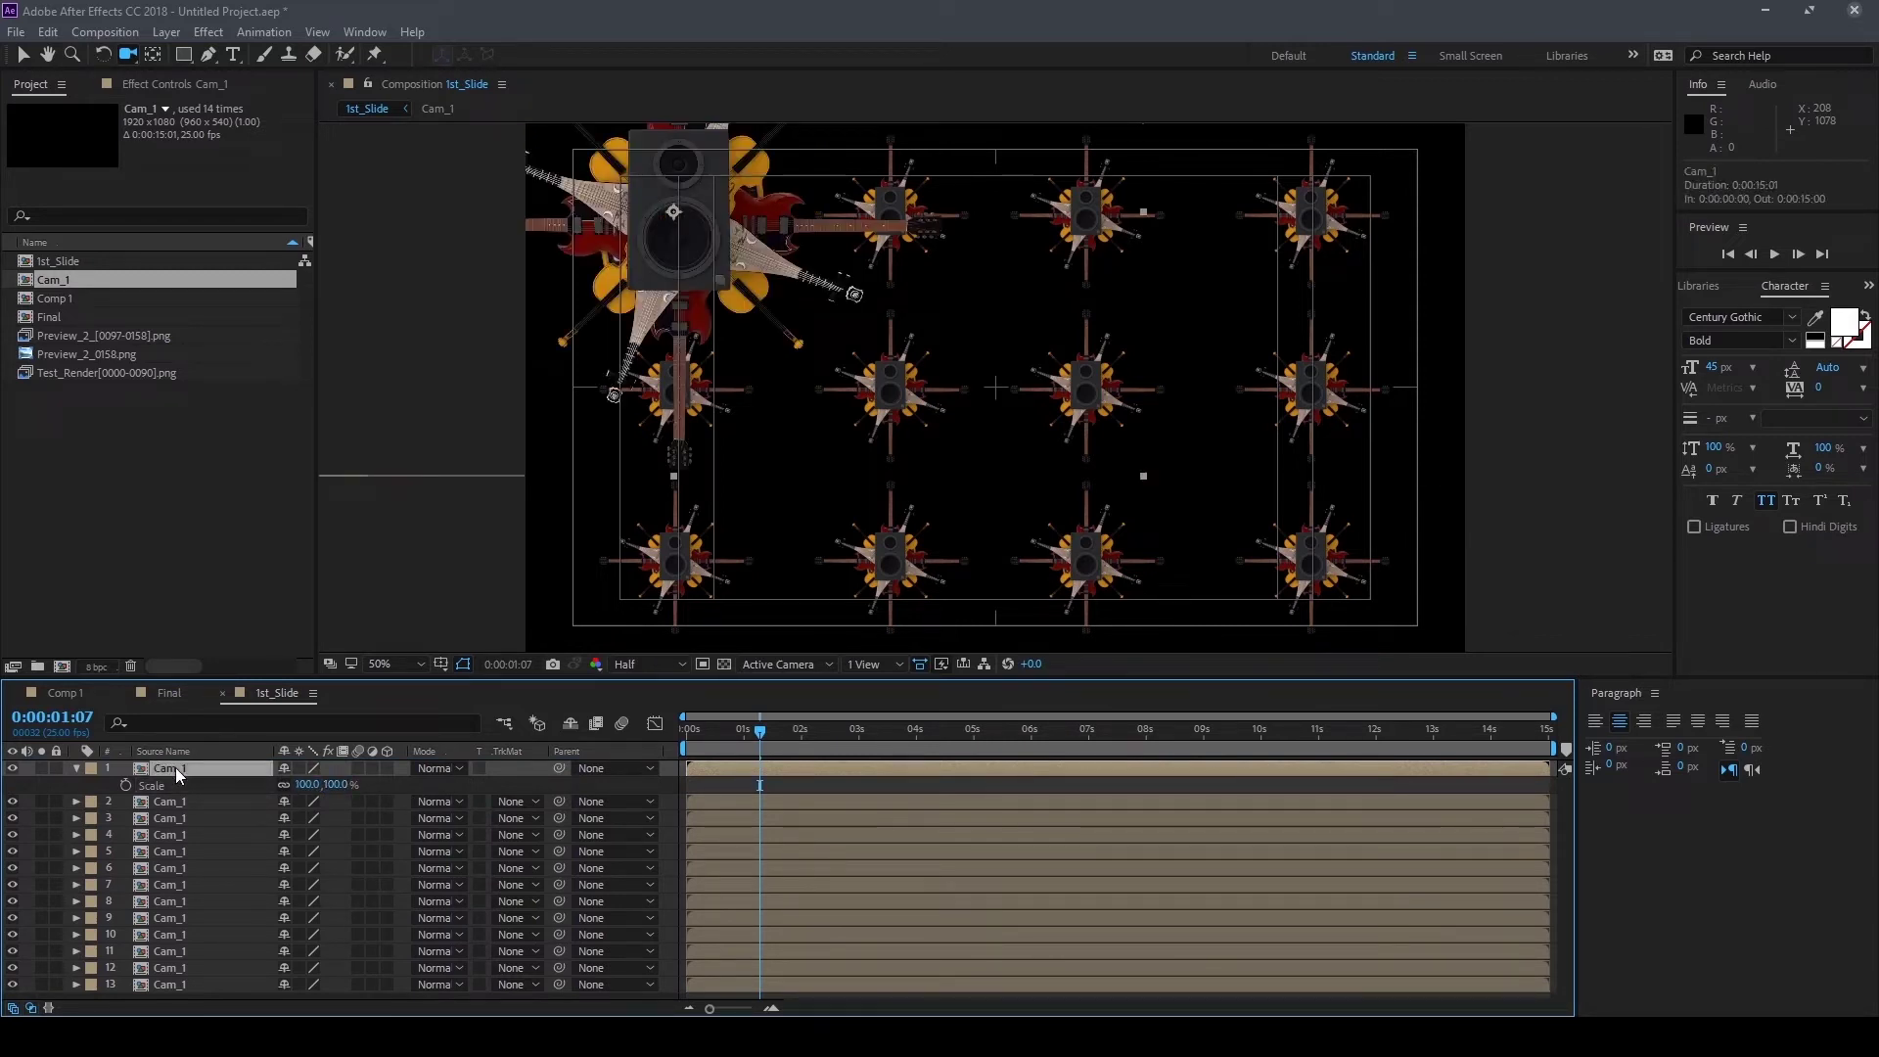
{"action": "key", "text": "shift+Right"}
{"action": "key", "text": "shift+Right"}
{"action": "key", "text": "shift+Right"}
{"action": "key", "text": "shift+Right"}
{"action": "key", "text": "shift+Right"}
{"action": "key", "text": "shift+Right"}
{"action": "key", "text": "shift+Right"}
{"action": "key", "text": "shift+Right"}
{"action": "key", "text": "shift+Right"}
{"action": "key", "text": "shift+Right"}
{"action": "key", "text": "shift+Right"}
{"action": "key", "text": "shift+Right"}
{"action": "key", "text": "shift+Down"}
{"action": "key", "text": "shift+Down"}
{"action": "key", "text": "shift+Down"}
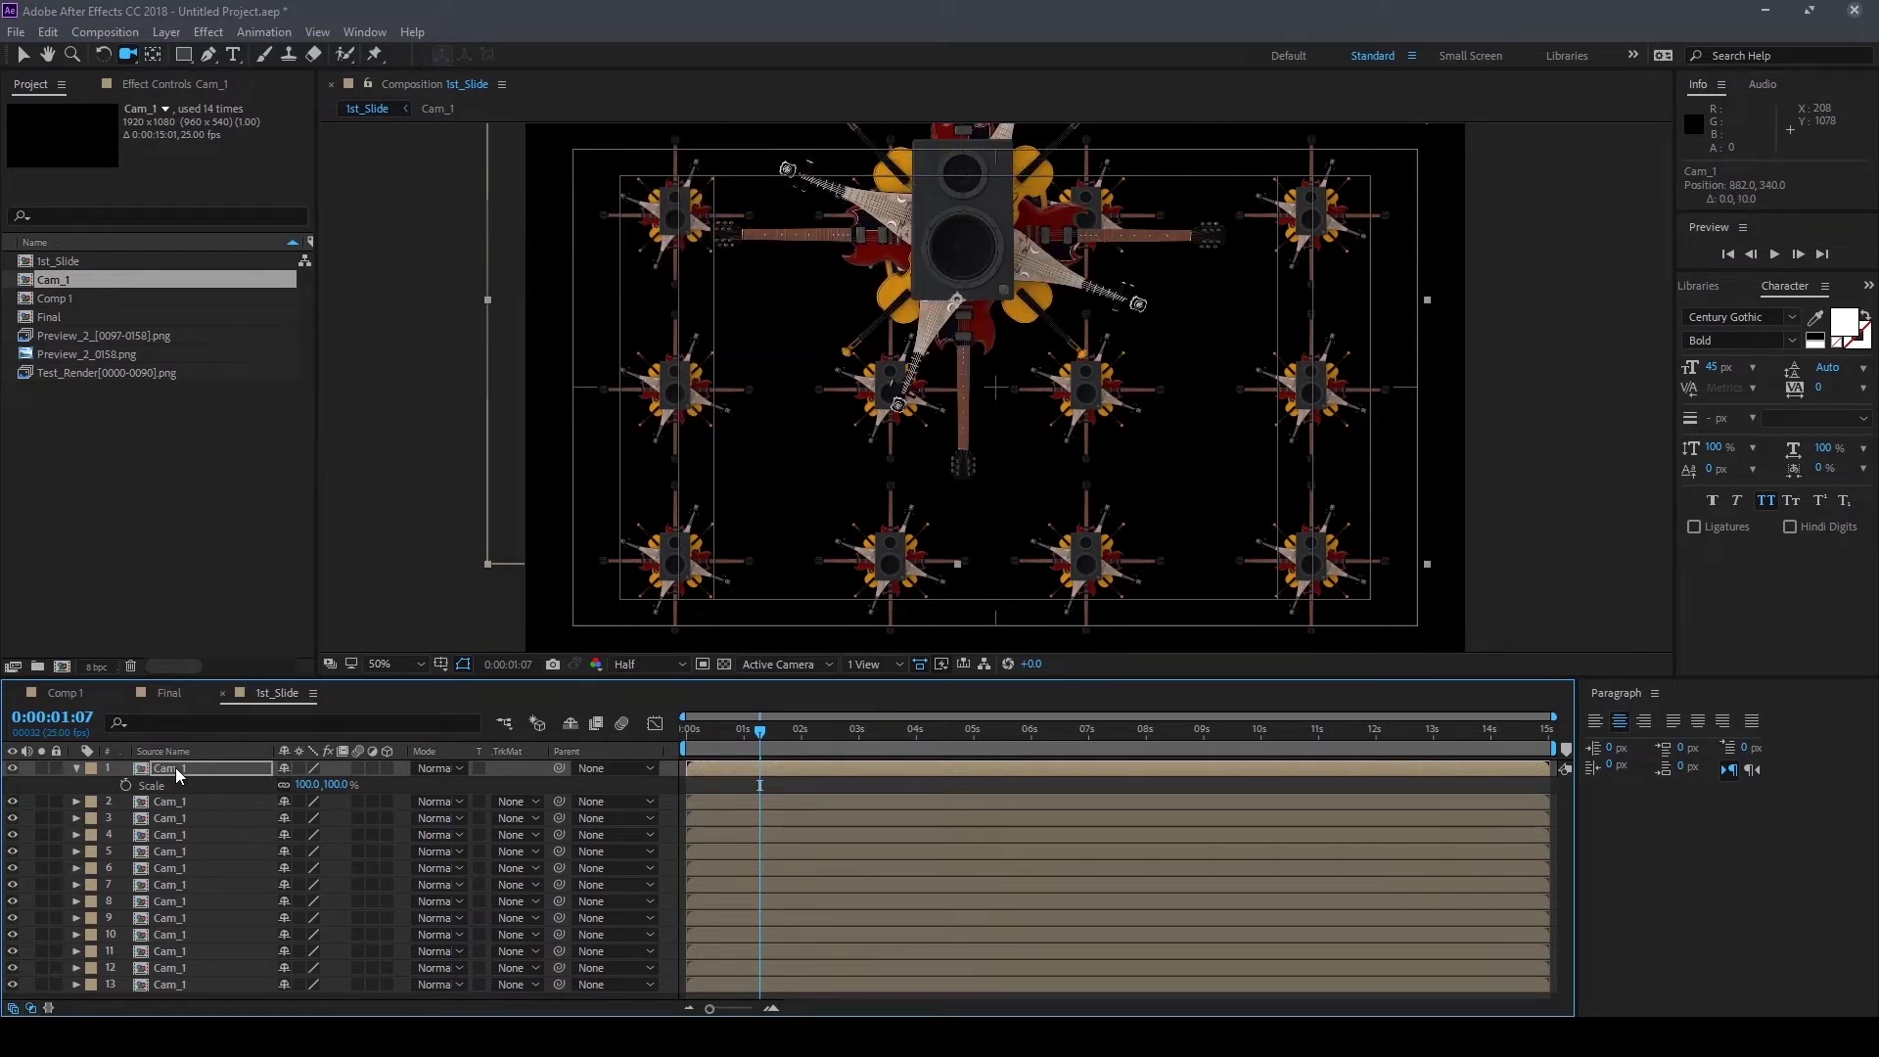
{"action": "key", "text": "shift+Down"}
{"action": "key", "text": "shift+Down"}
{"action": "key", "text": "shift+Down"}
{"action": "key", "text": "shift+Down"}
{"action": "key", "text": "shift+Down"}
{"action": "key", "text": "shift+Down"}
{"action": "key", "text": "shift+Right"}
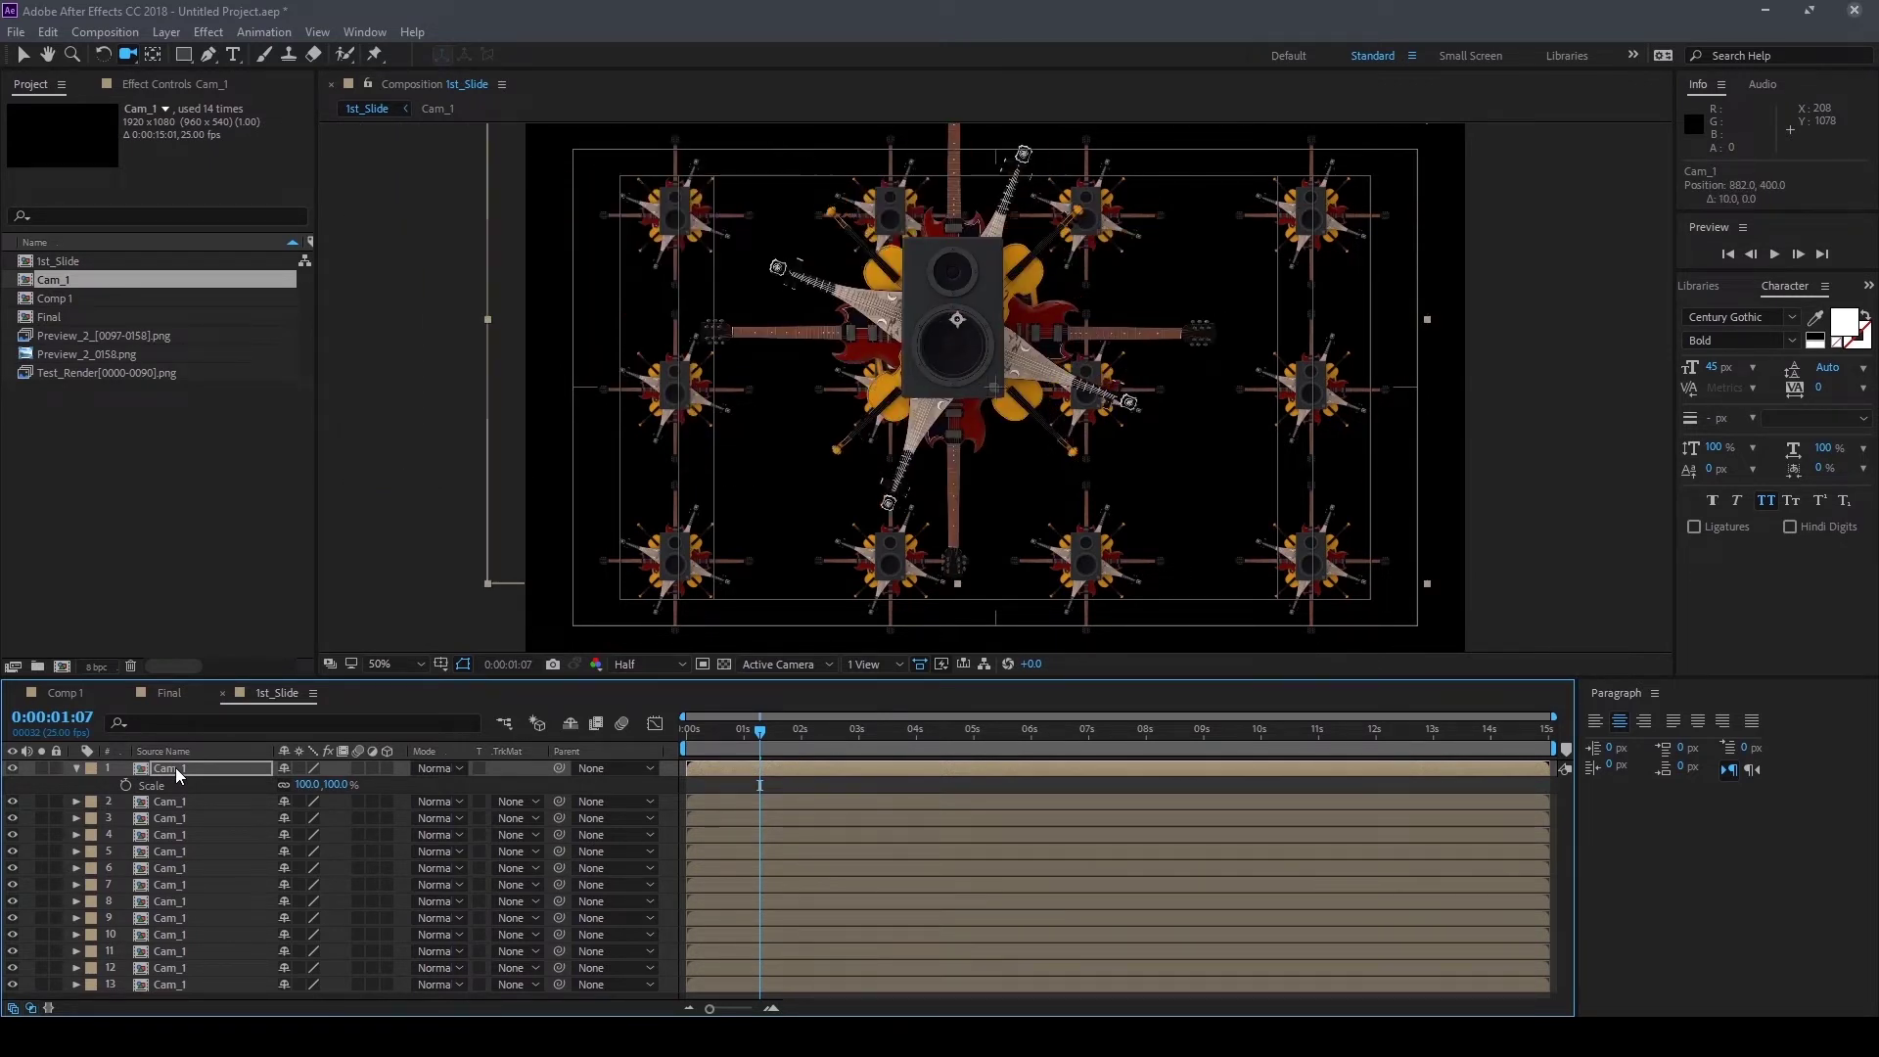
{"action": "key", "text": "shift+Down"}
{"action": "key", "text": "shift+Right"}
{"action": "key", "text": "shift+Down"}
{"action": "key", "text": "shift+Down"}
{"action": "key", "text": "shift+Down"}
{"action": "key", "text": "shift+Down"}
{"action": "key", "text": "shift+Down"}
{"action": "key", "text": "shift+Down"}
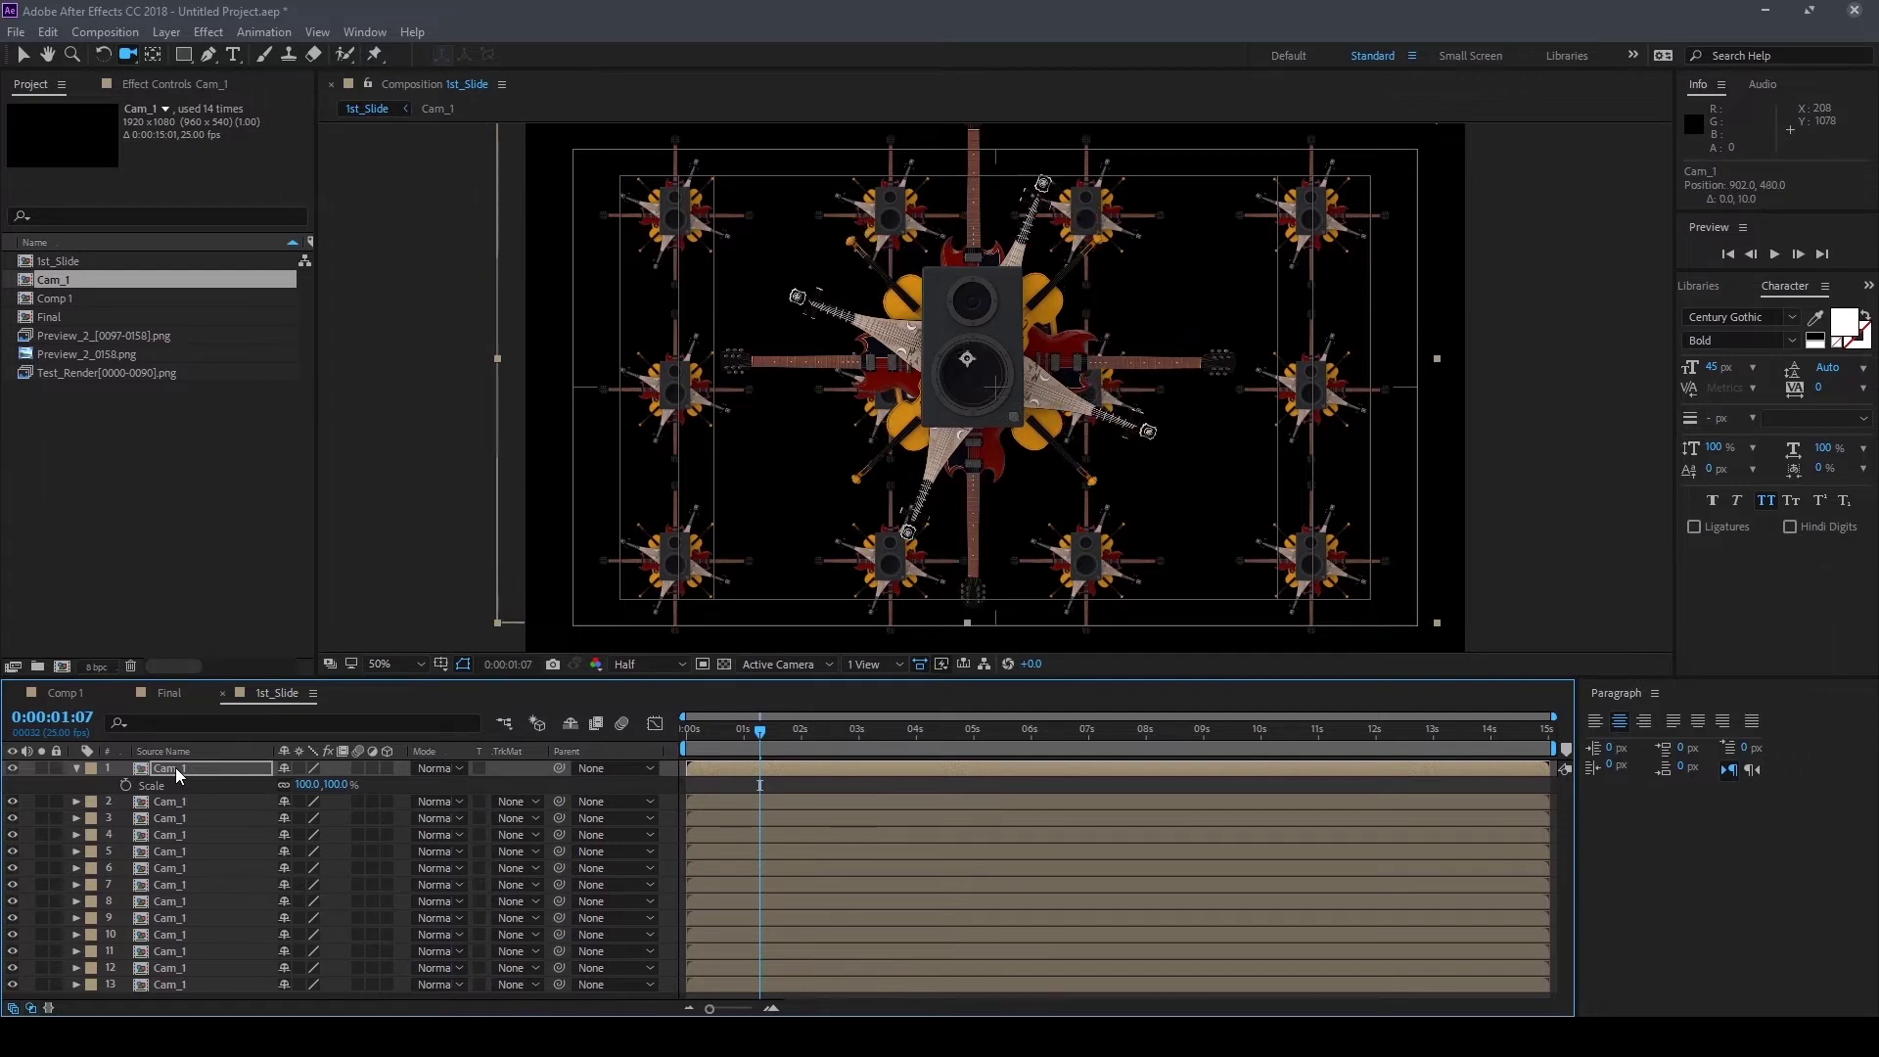
{"action": "key", "text": "shift+Down"}
{"action": "key", "text": "shift+Down"}
{"action": "key", "text": "shift+Down"}
{"action": "key", "text": "shift+Right"}
{"action": "key", "text": "shift+Right"}
{"action": "key", "text": "shift+Right"}
{"action": "key", "text": "shift+Right"}
{"action": "key", "text": "shift+Right"}
{"action": "key", "text": "shift+Right"}
{"action": "key", "text": "shift+Down"}
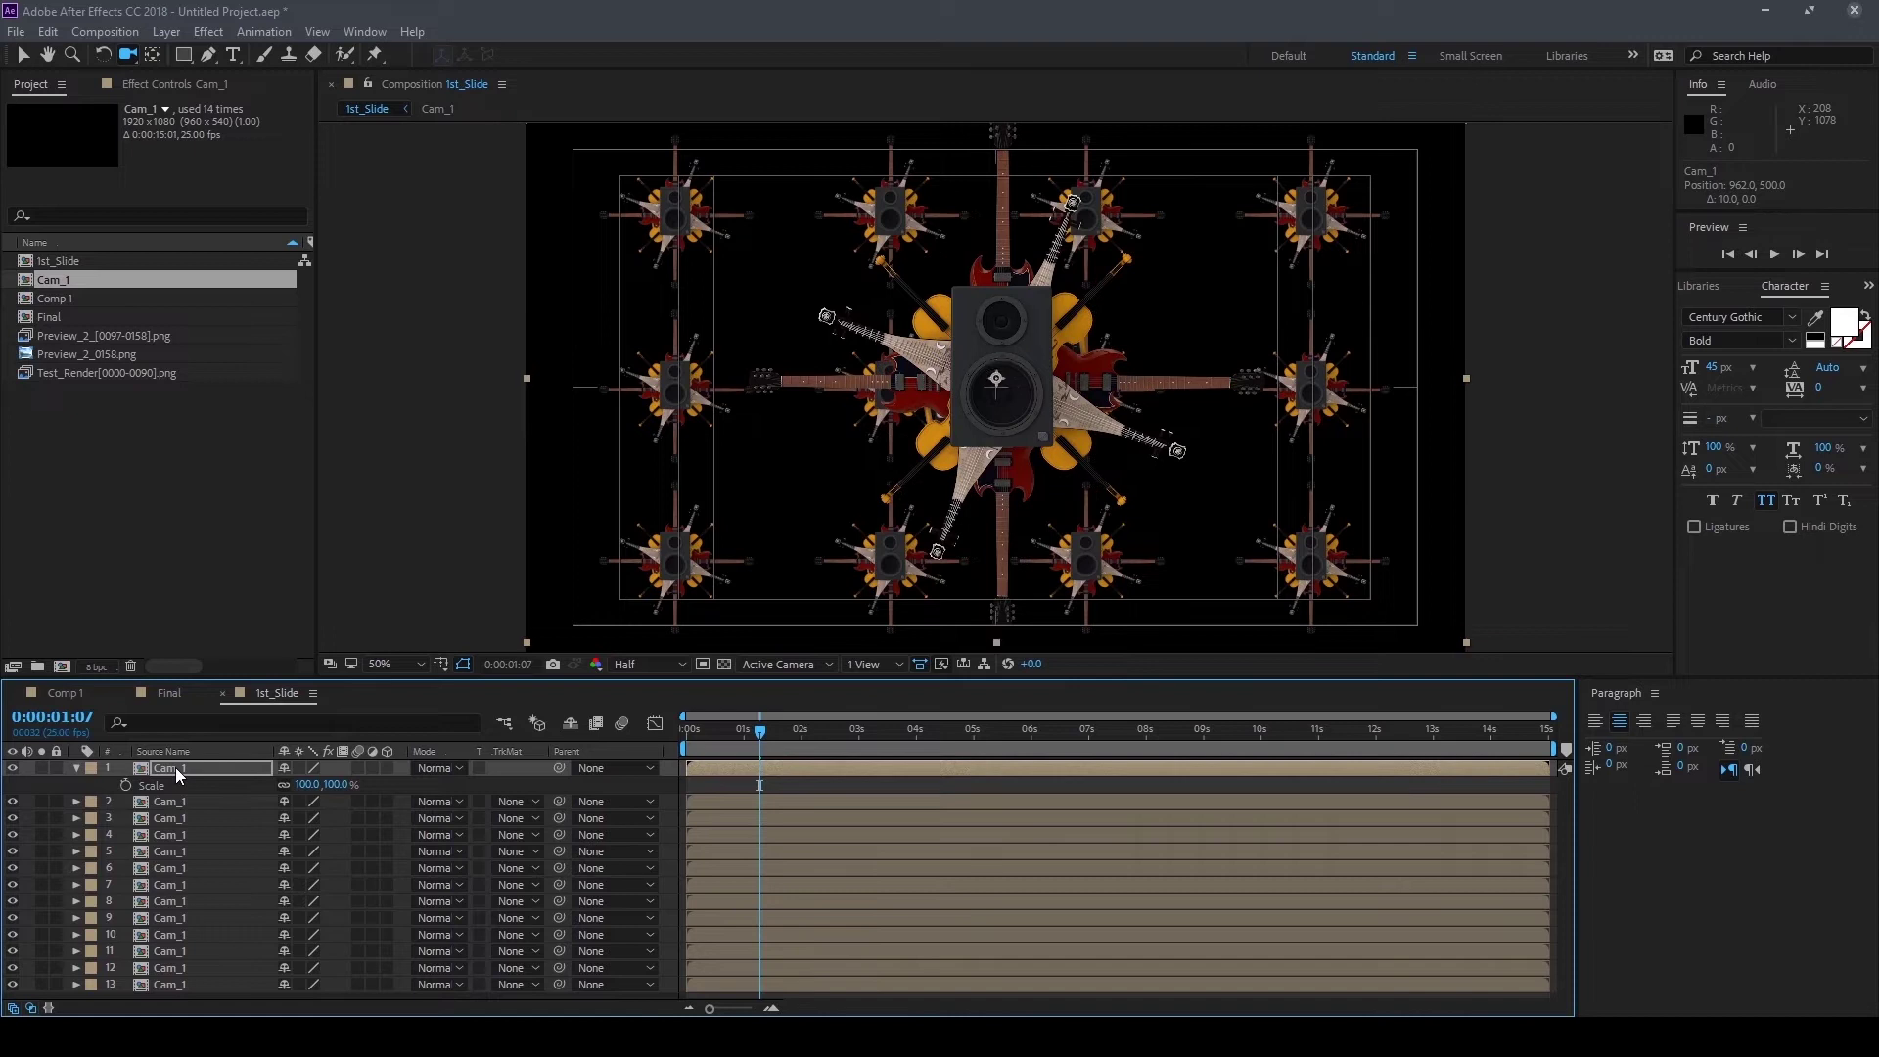
{"action": "key", "text": "shift+Down"}
{"action": "key", "text": "Down"}
{"action": "key", "text": "Down"}
{"action": "key", "text": "Down"}
{"action": "key", "text": "Down"}
{"action": "key", "text": "Down"}
{"action": "key", "text": "Down"}
{"action": "key", "text": "Down"}
{"action": "key", "text": "Down"}
{"action": "key", "text": "Down"}
{"action": "key", "text": "Down"}
{"action": "key", "text": "Down"}
{"action": "key", "text": "Down"}
{"action": "key", "text": "Down"}
{"action": "key", "text": "Down"}
{"action": "key", "text": "Down"}
{"action": "key", "text": "Up"}
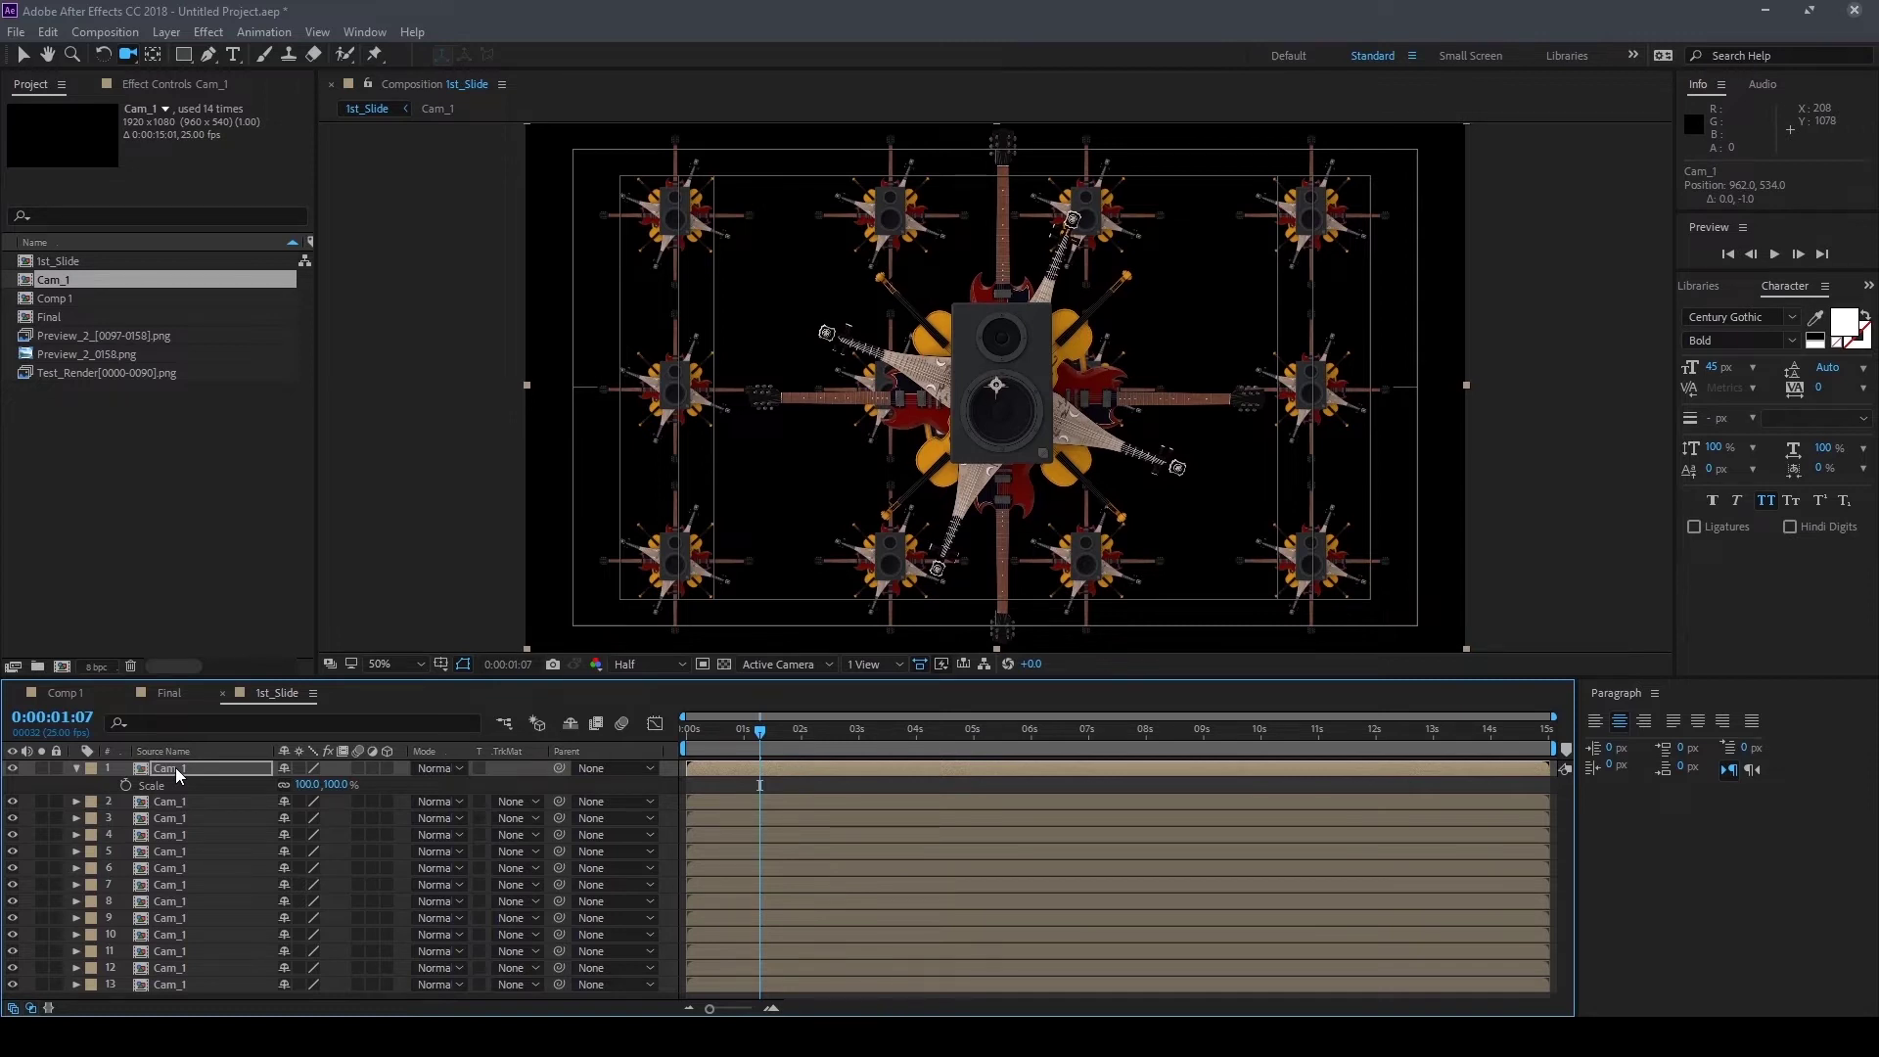
{"action": "left_click", "coordinate": [217, 807]}
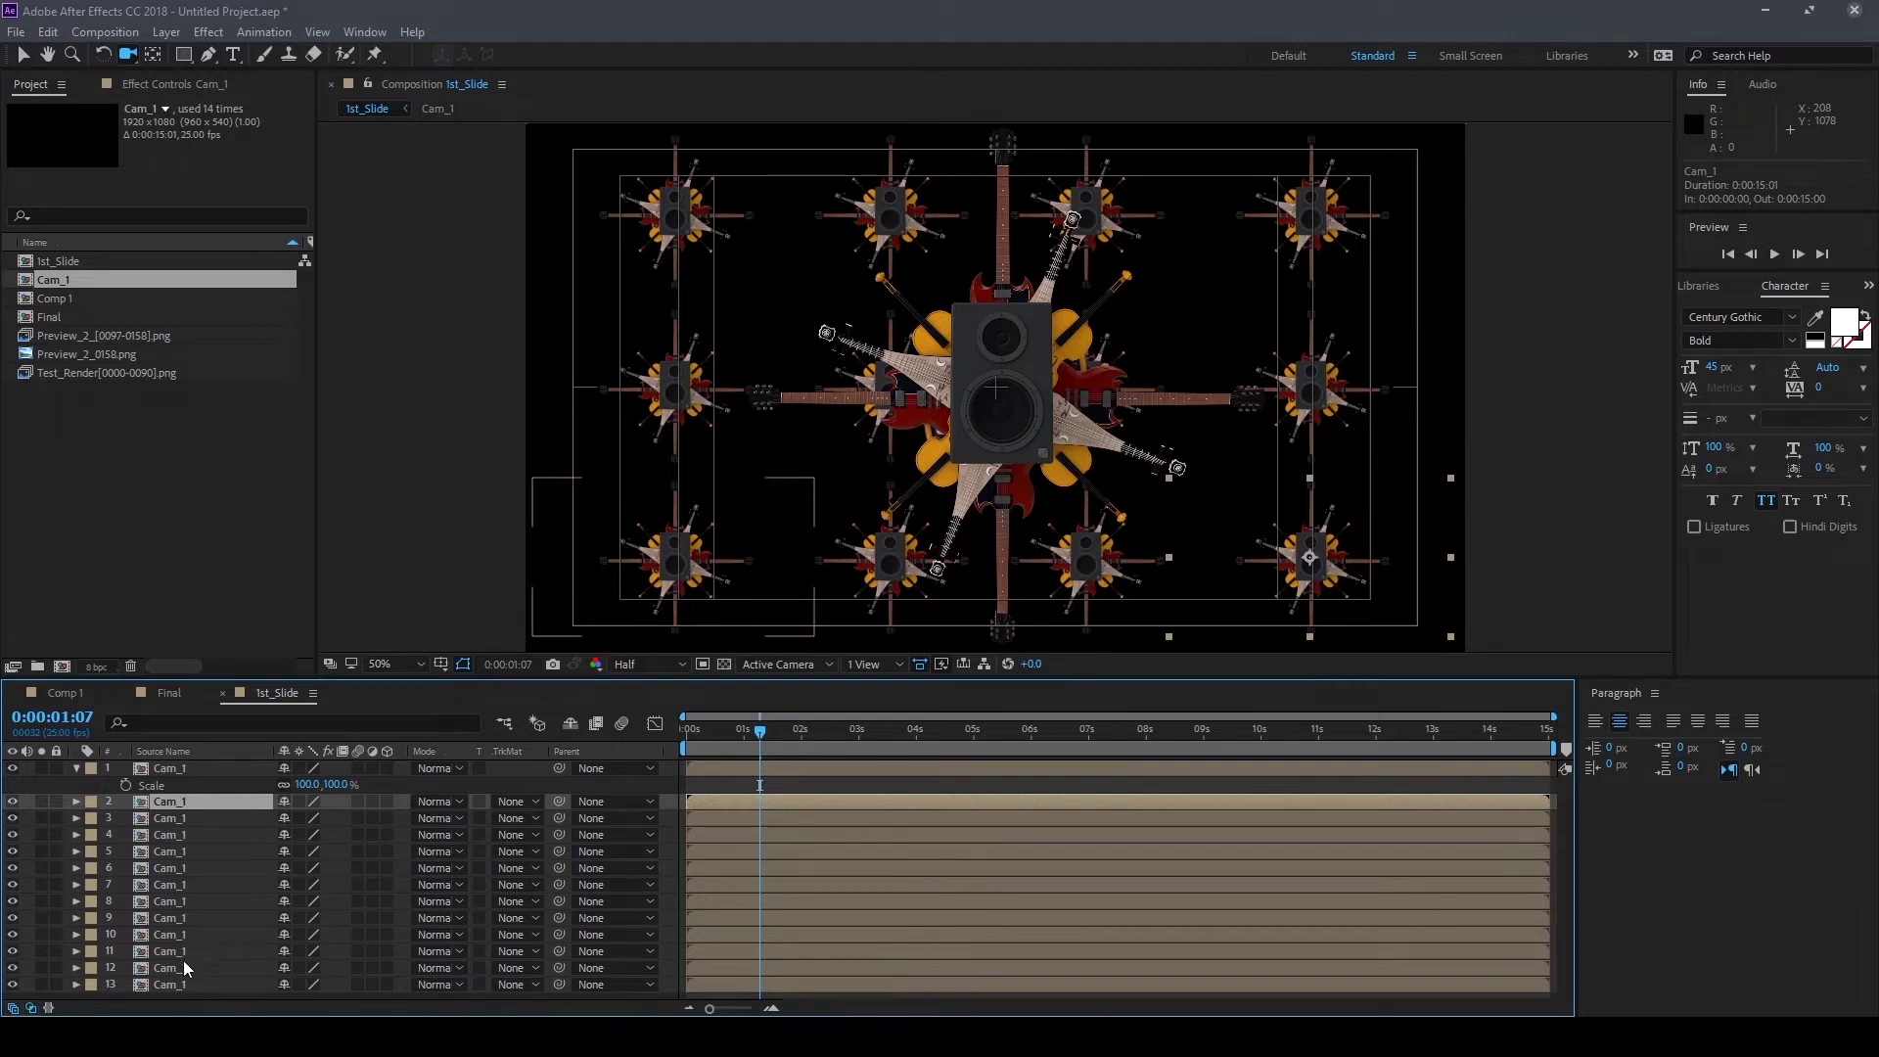
Try splitting the twelve grid layers at 01s, undo it, collapse layer 1's Scale, and deselect
{"action": "left_click", "coordinate": [174, 984], "text": "shift"}
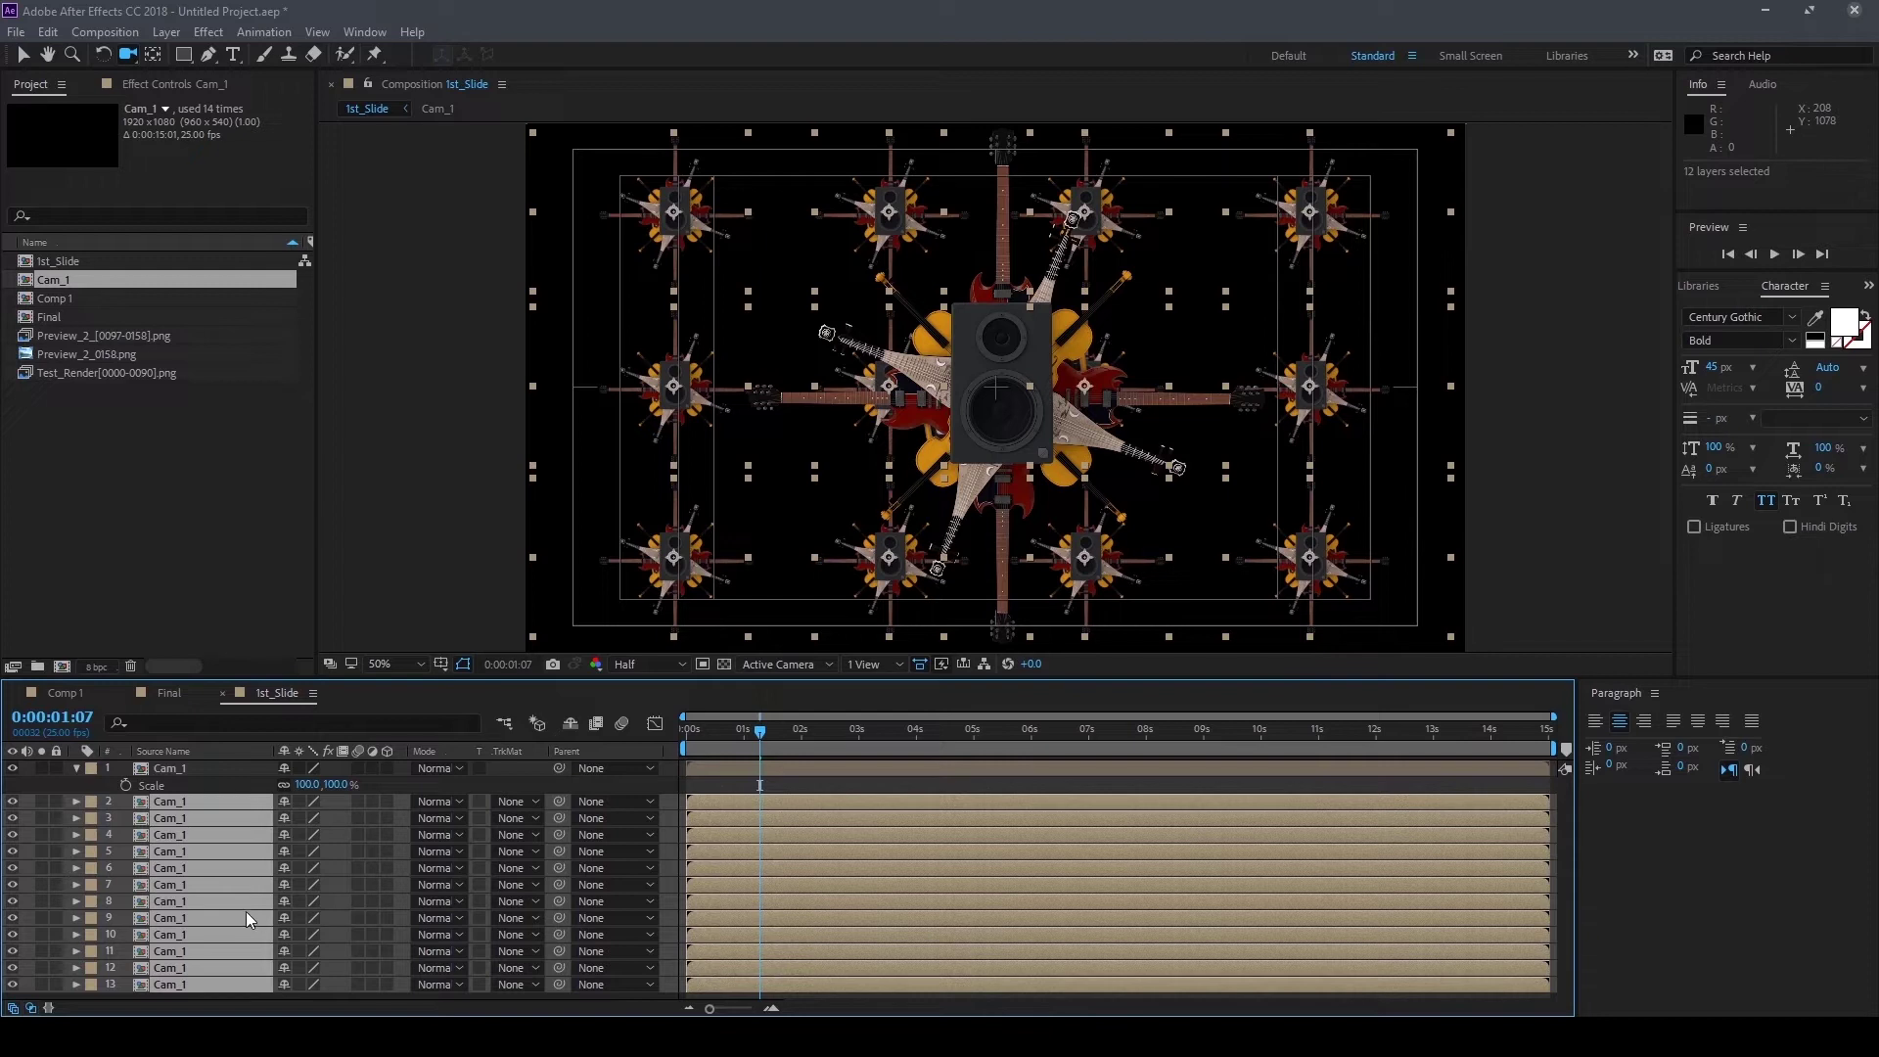
{"action": "key", "text": "ctrl+shift+d"}
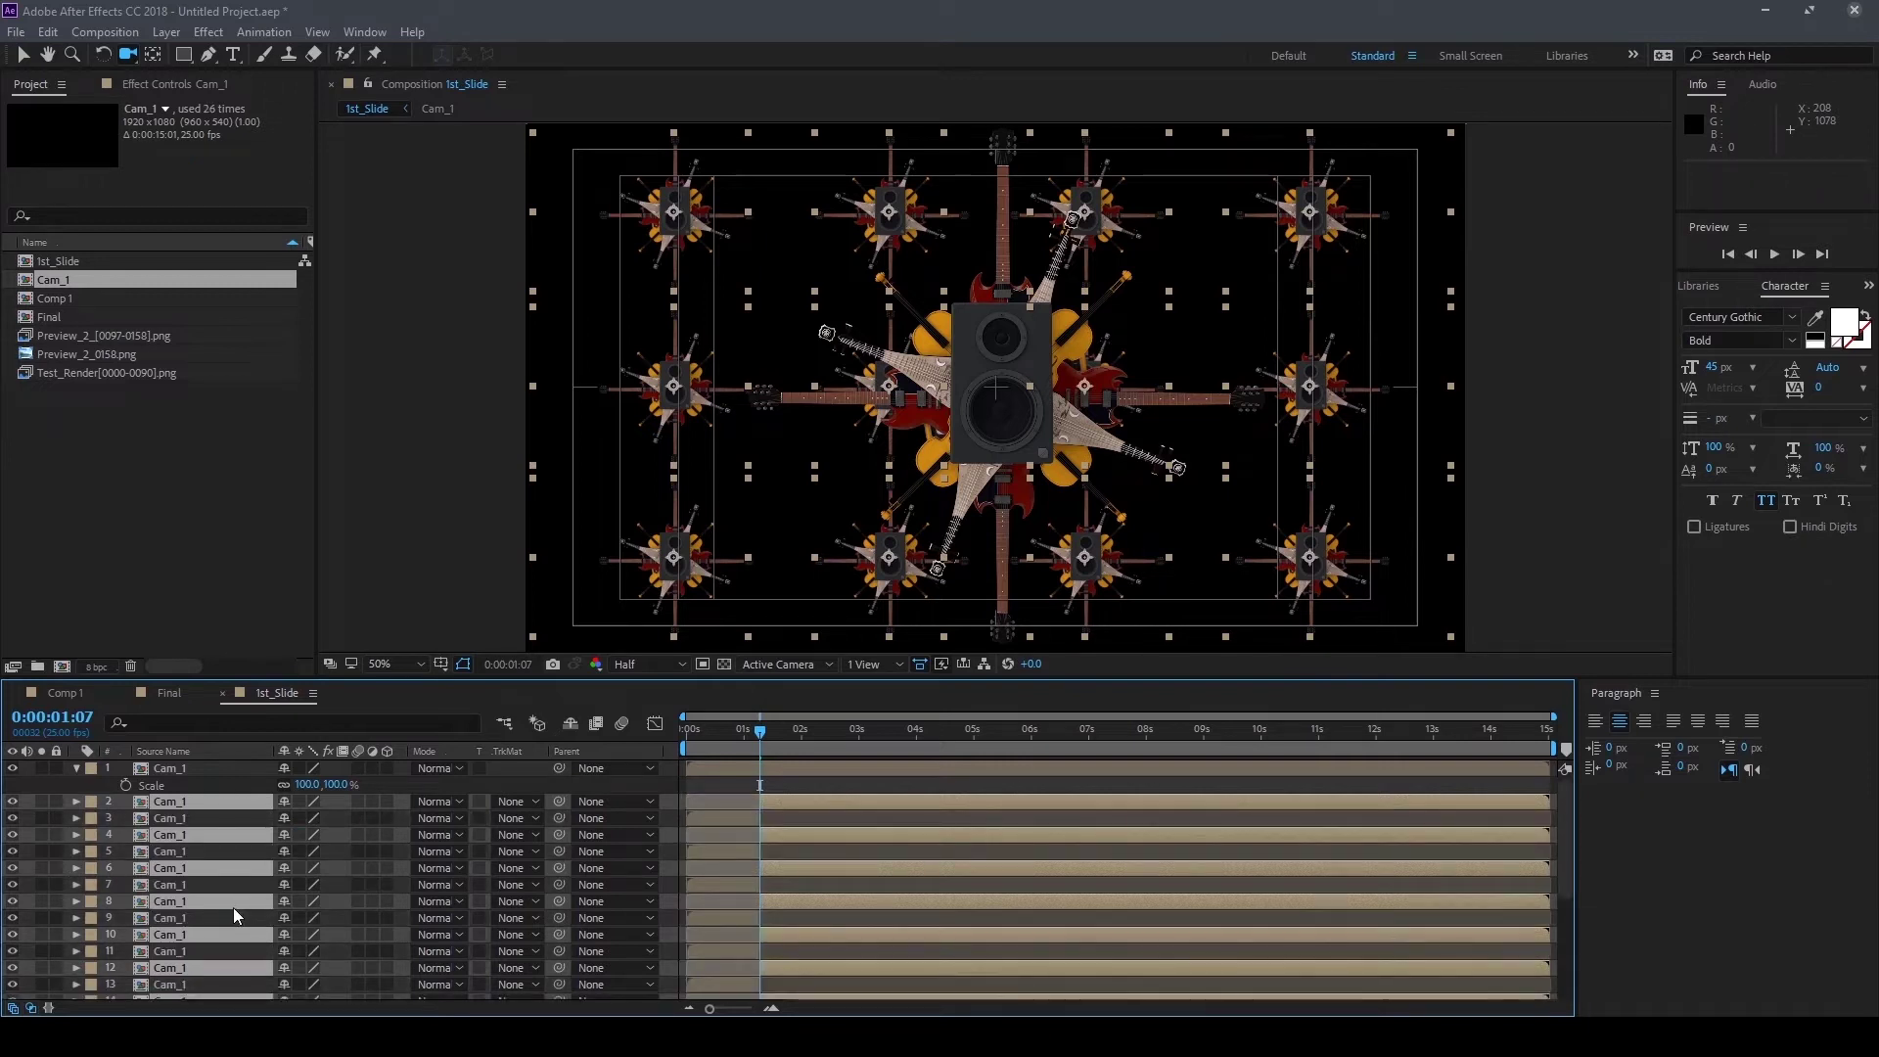
{"action": "key", "text": "ctrl+z"}
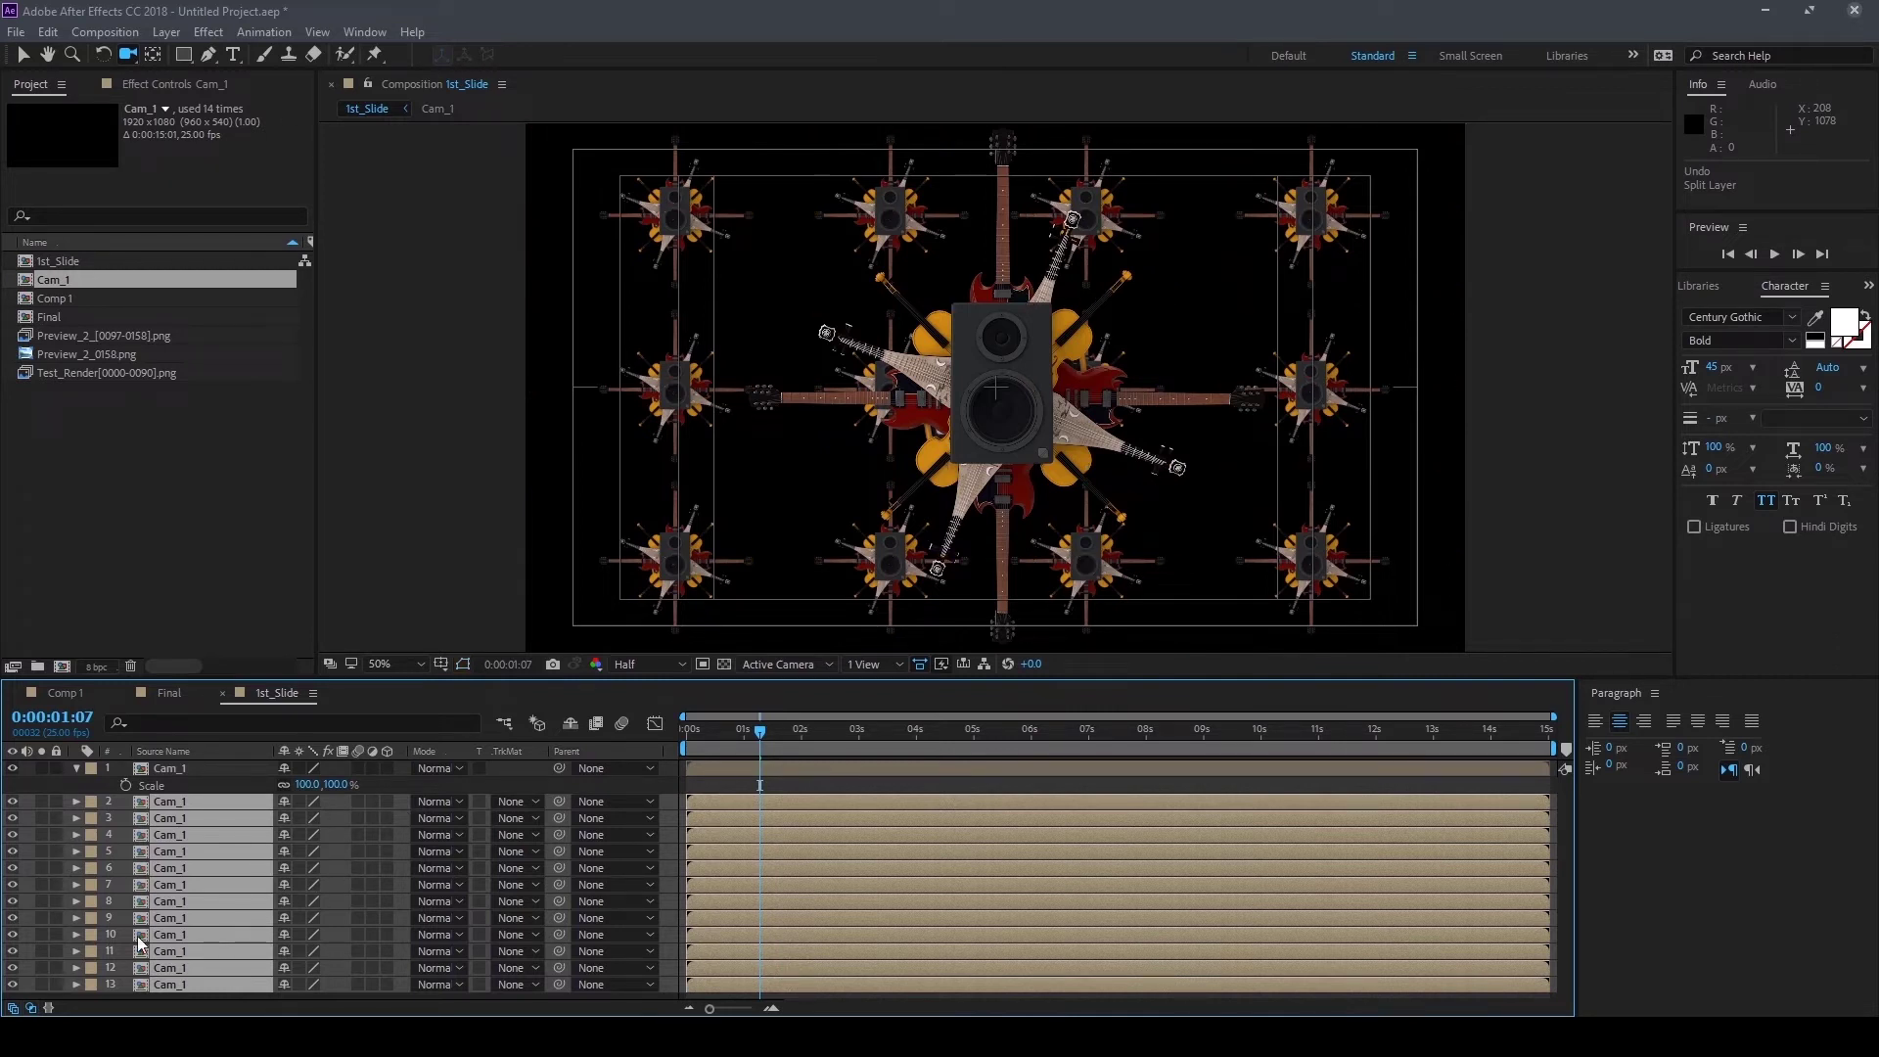
{"action": "left_click", "coordinate": [77, 767]}
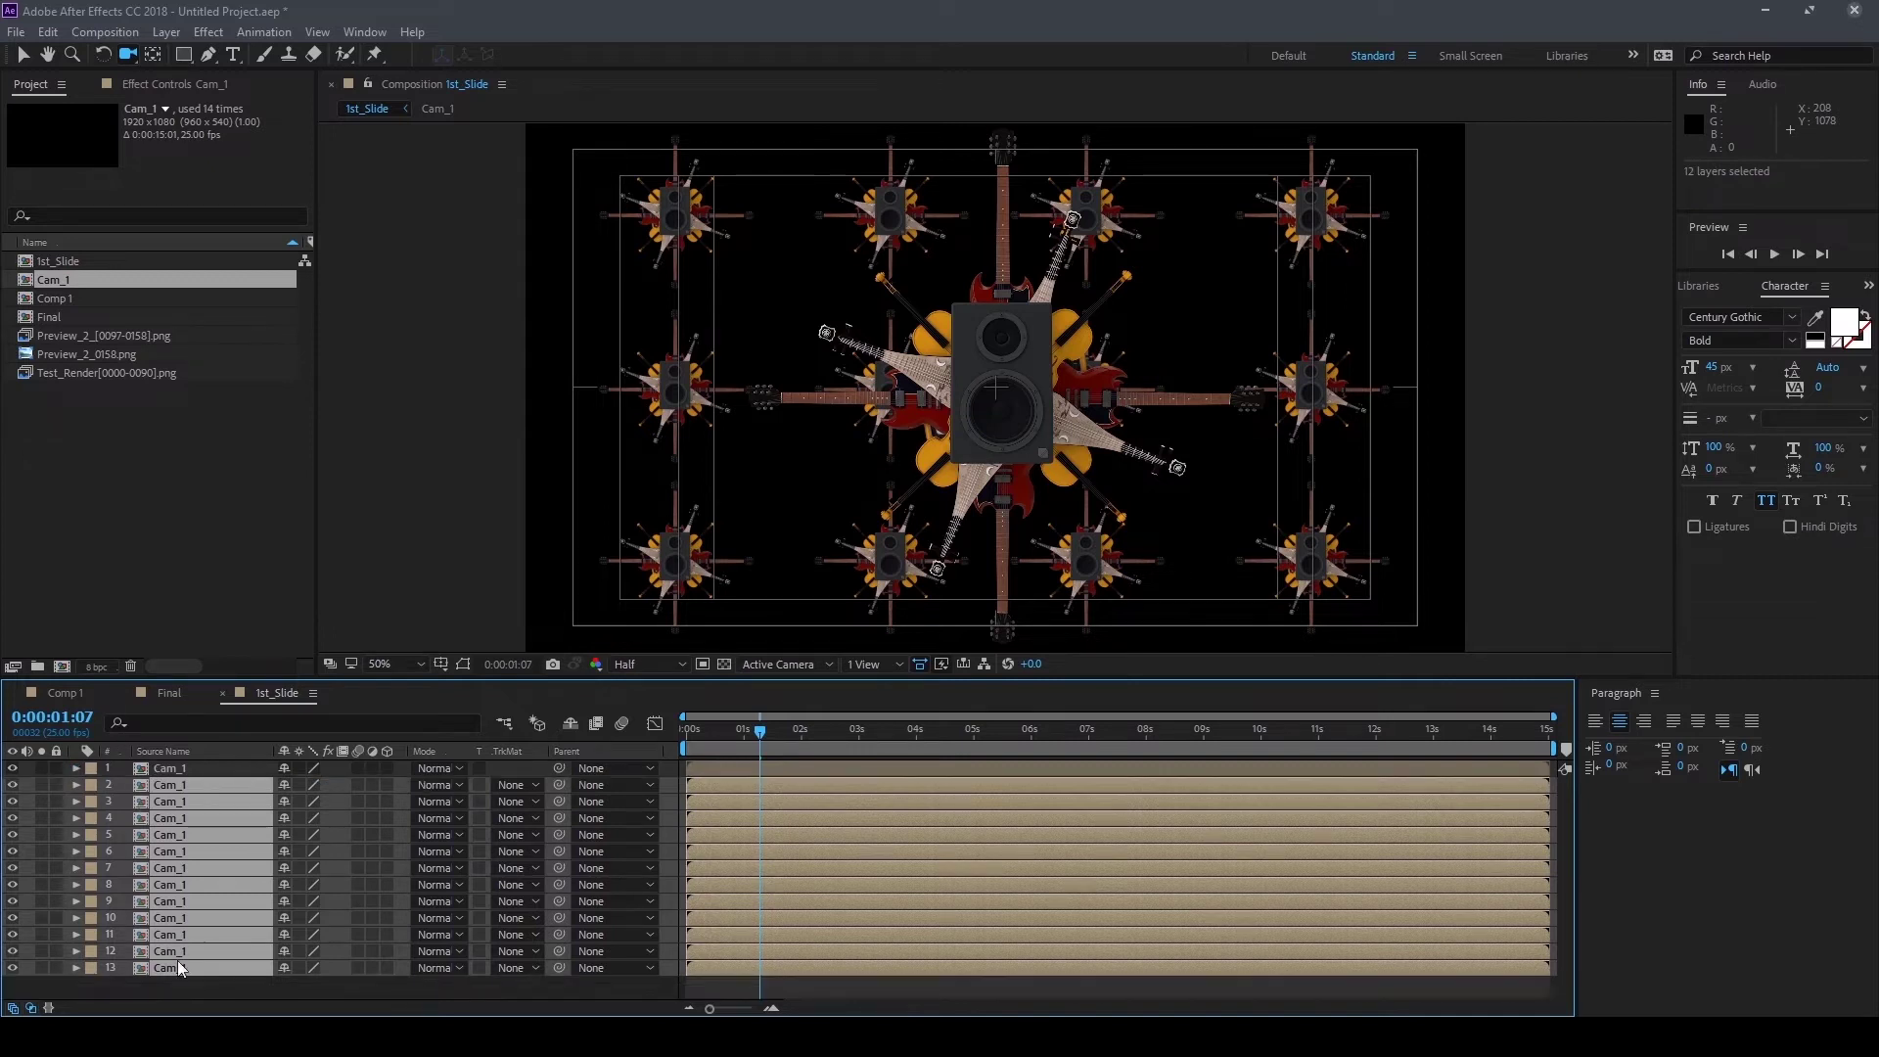
{"action": "left_click", "coordinate": [188, 984]}
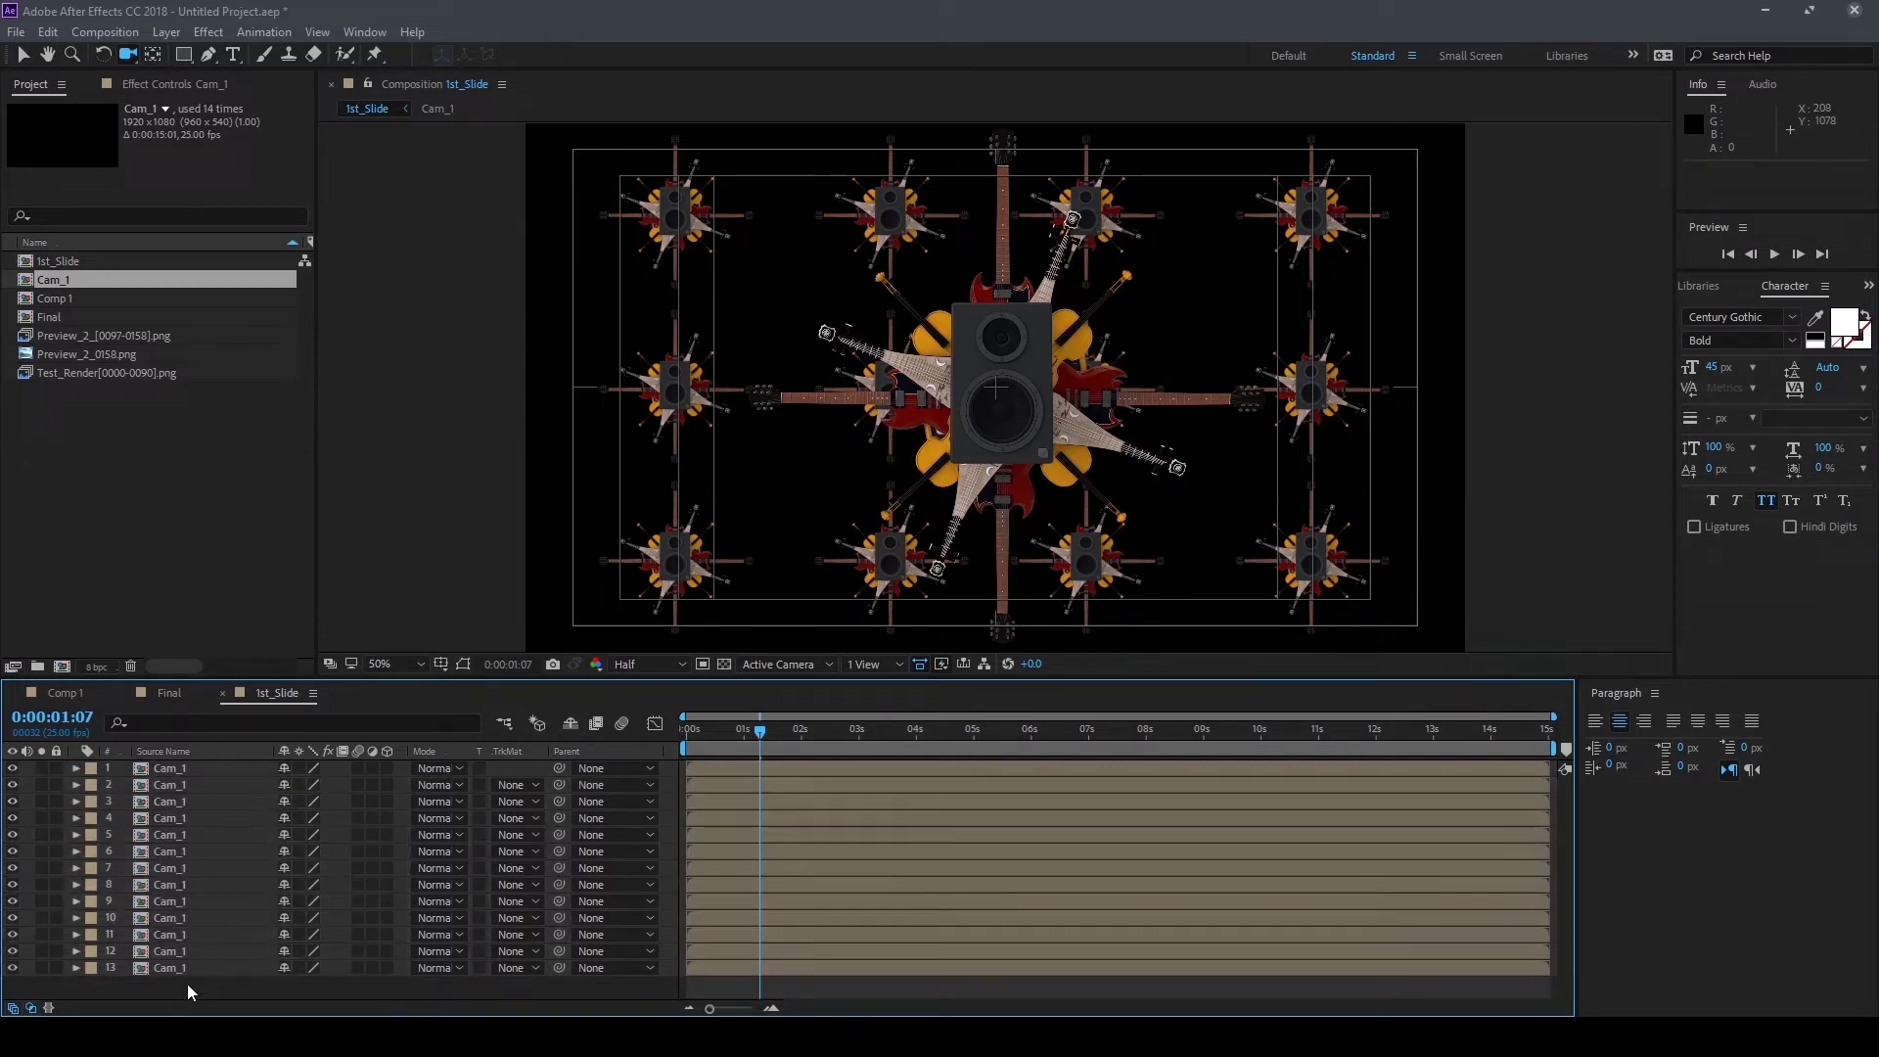
Scrub through the first second of the animation, then return the playhead to 0:00:00:05
{"action": "mouse_move", "coordinate": [708, 730]}
{"action": "left_mouse_down"}
{"action": "mouse_move", "coordinate": [760, 732]}
{"action": "mouse_move", "coordinate": [708, 782]}
{"action": "mouse_move", "coordinate": [924, 795]}
{"action": "mouse_move", "coordinate": [909, 822]}
{"action": "left_mouse_up"}
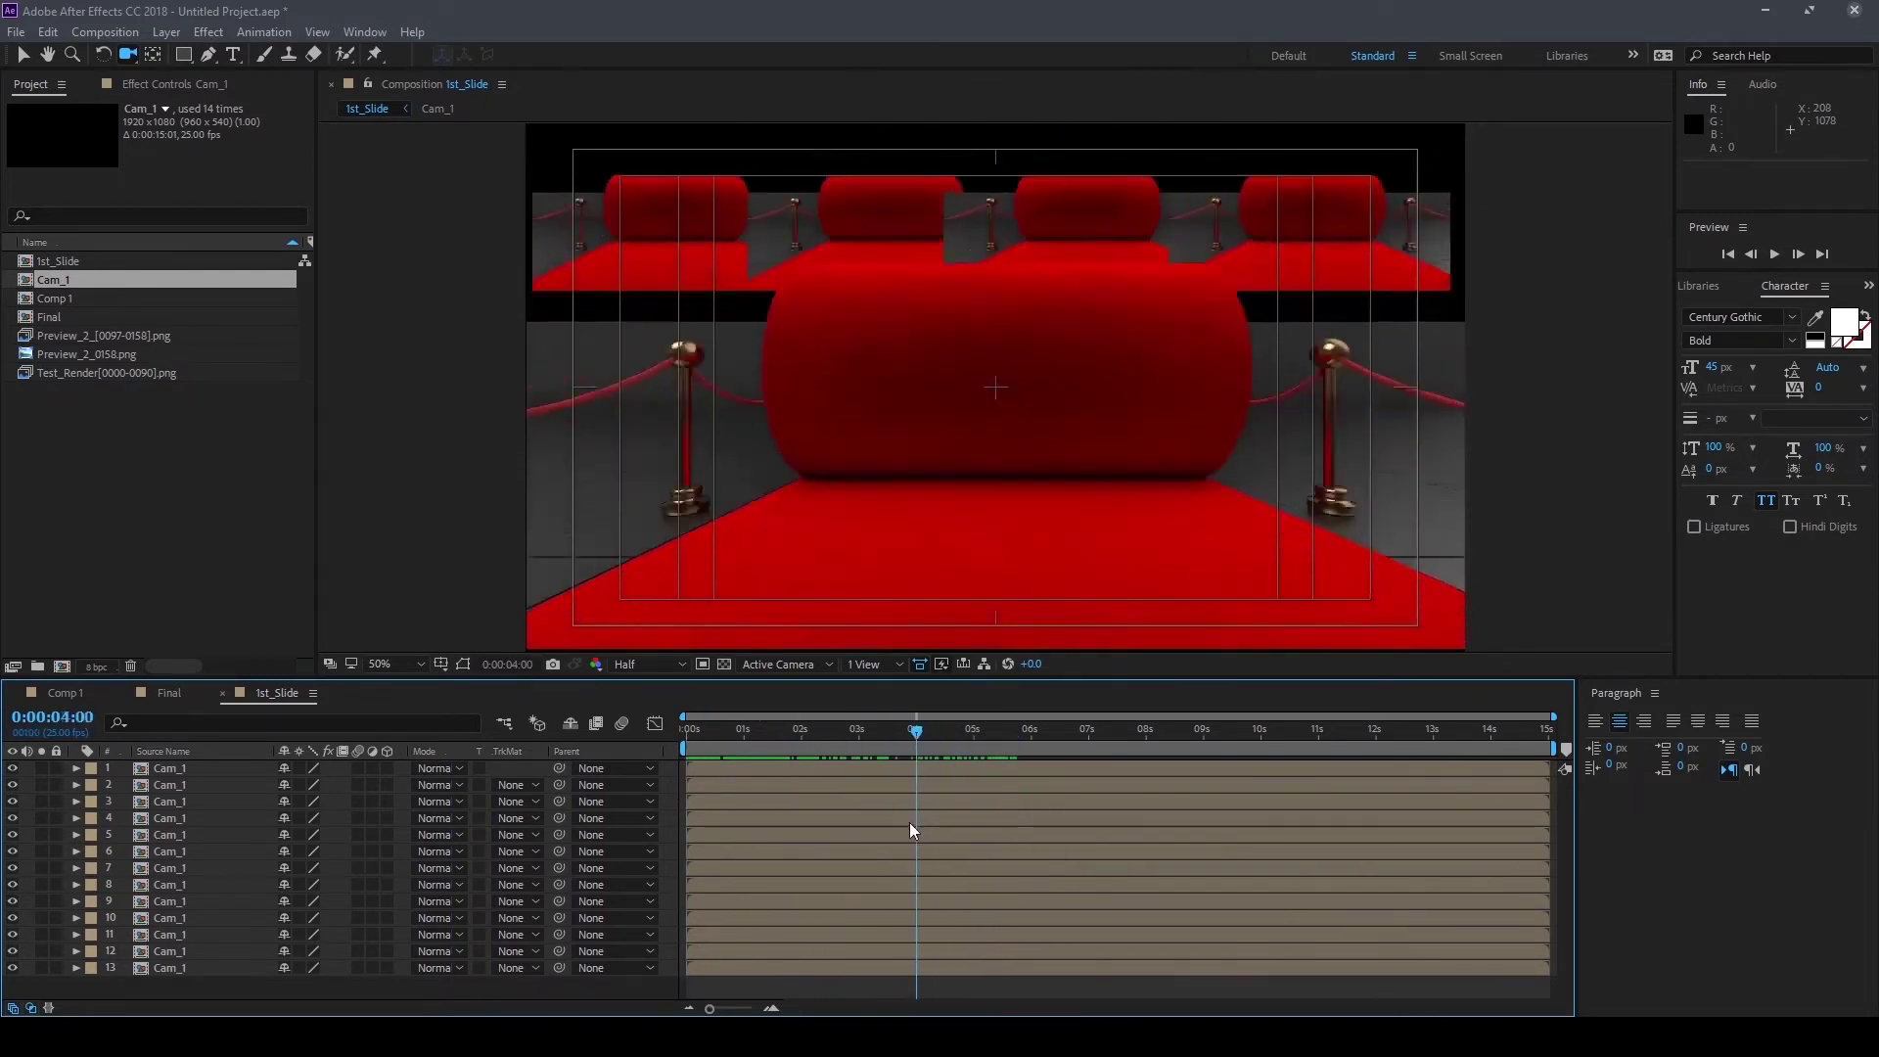
{"action": "left_click_drag", "start_coordinate": [909, 823], "coordinate": [698, 829]}
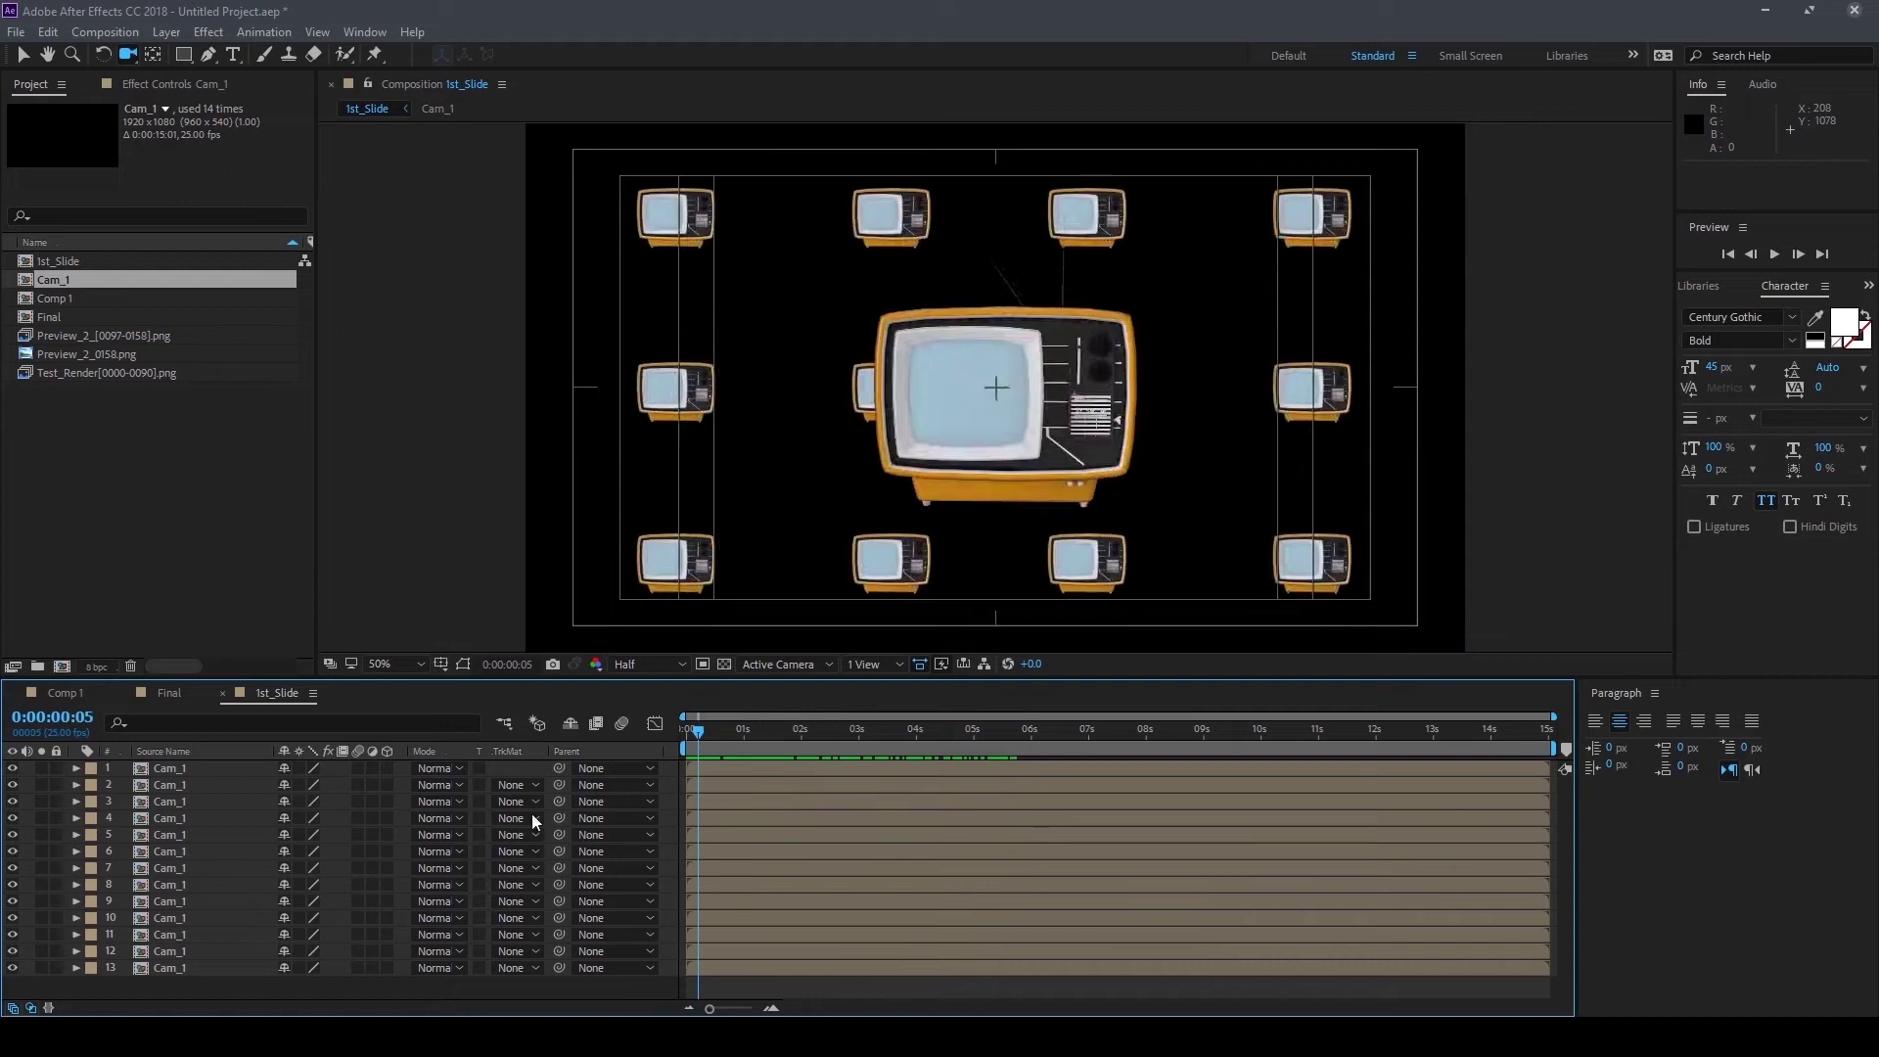
Select Cam_1 layers 2–13 and pre-compose them into a precomposition named BG
{"action": "left_click", "coordinate": [173, 788]}
{"action": "left_click", "coordinate": [184, 970], "text": "shift"}
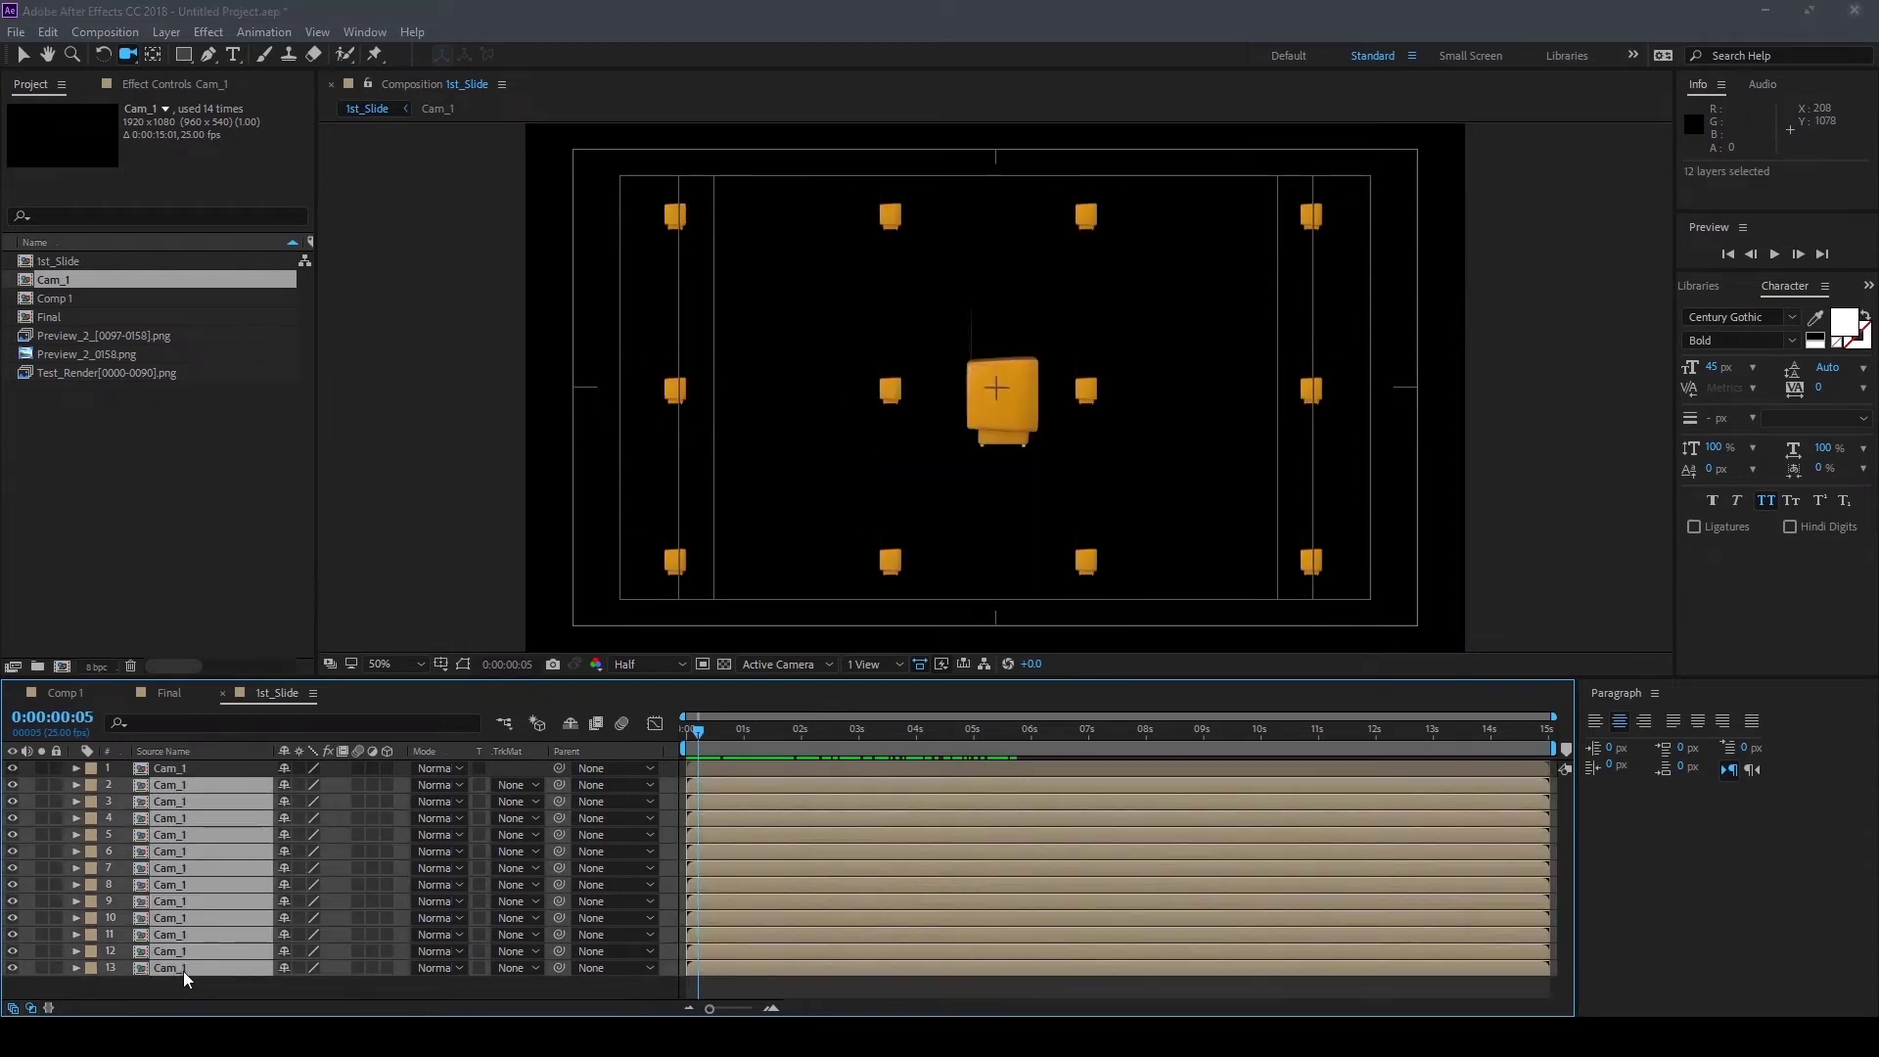
{"action": "key", "text": "ctrl+shift+c"}
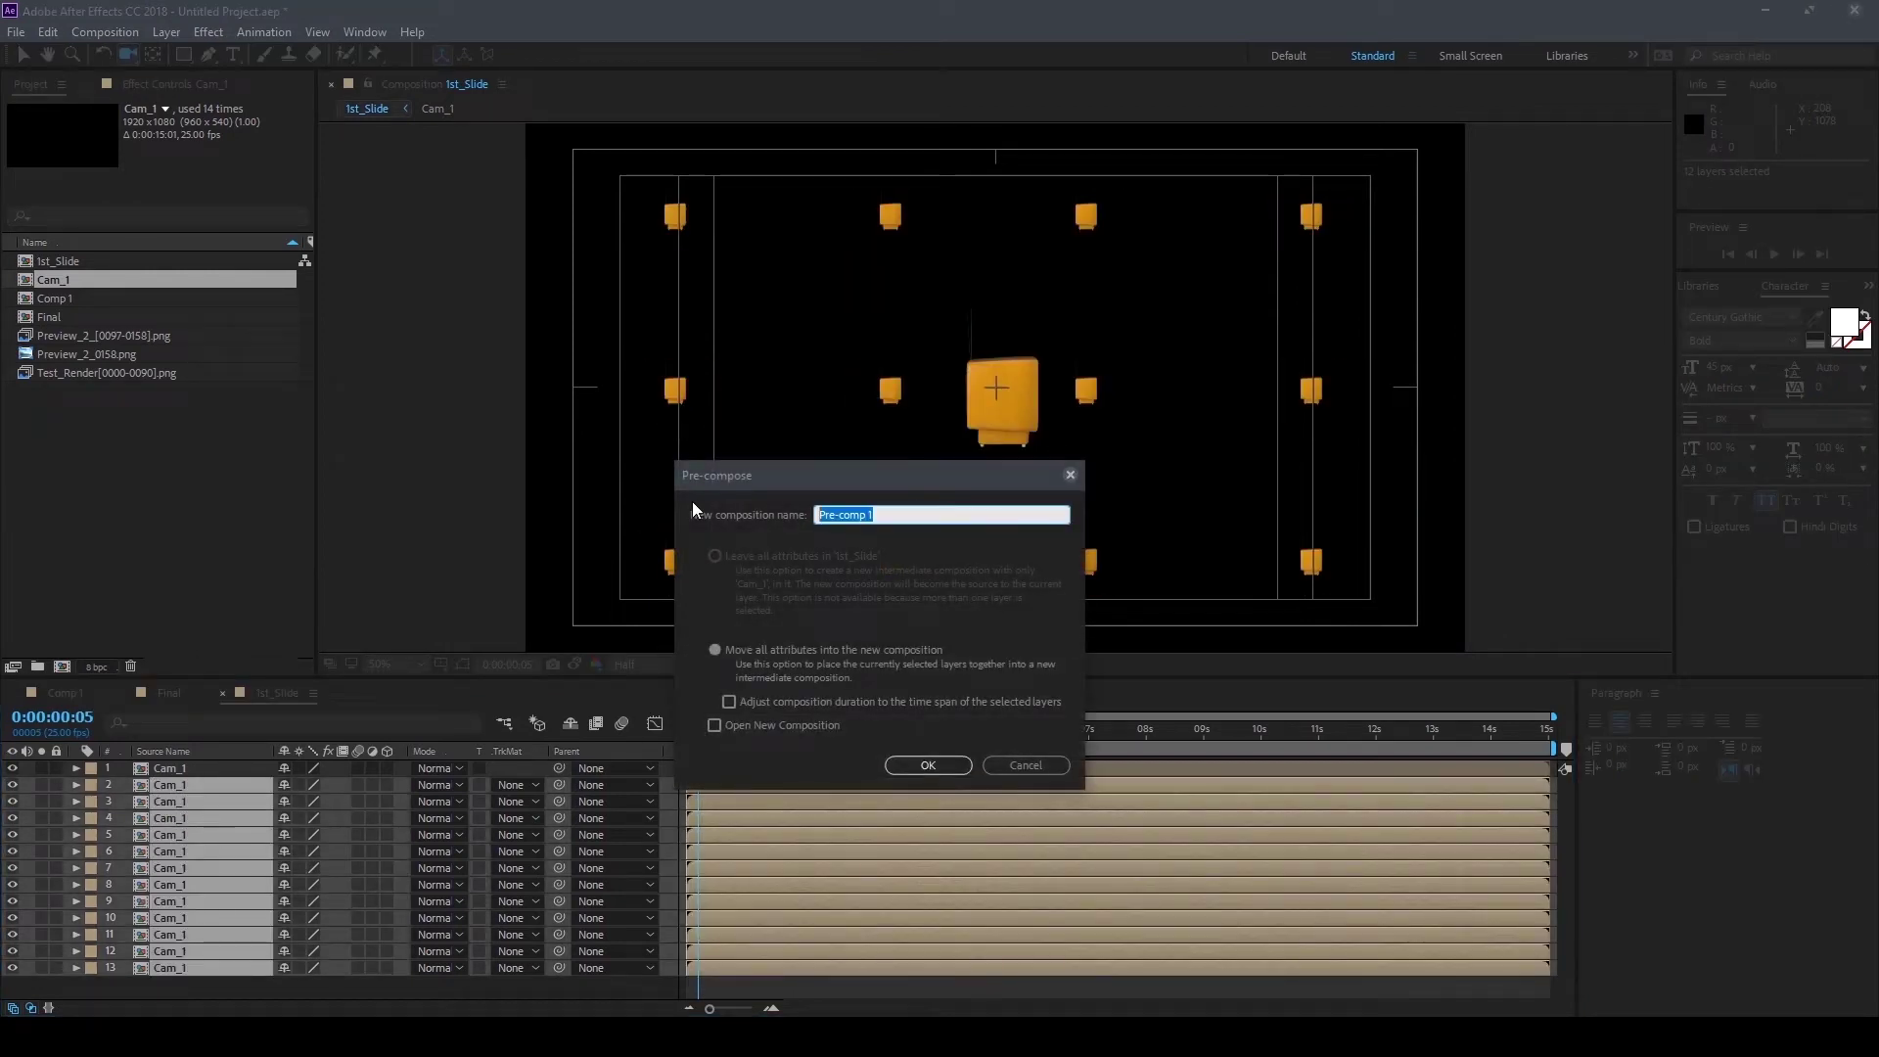
{"action": "type", "text": "BG"}
{"action": "key", "text": "Return"}
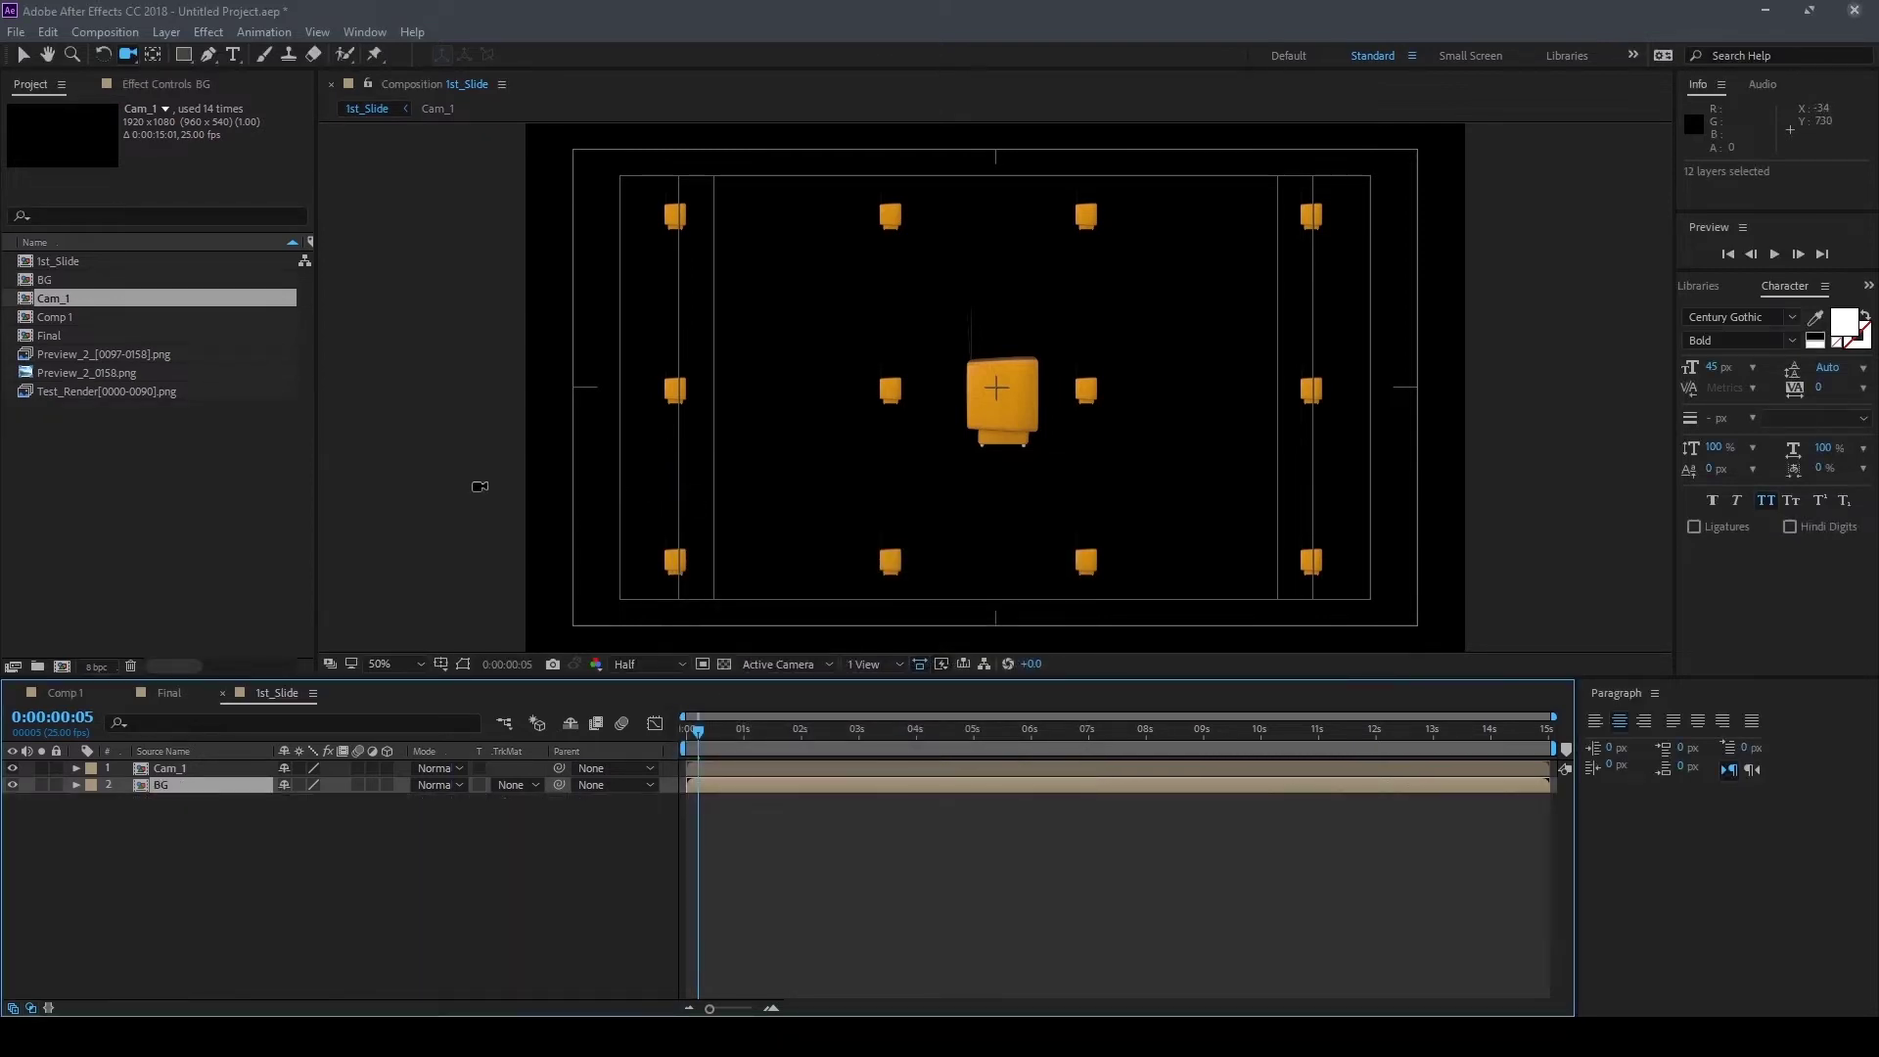
Go to about 1 second, switch to the Selection tool, and toggle the transparency checkerboard
{"action": "left_click_drag", "start_coordinate": [756, 736], "coordinate": [760, 729]}
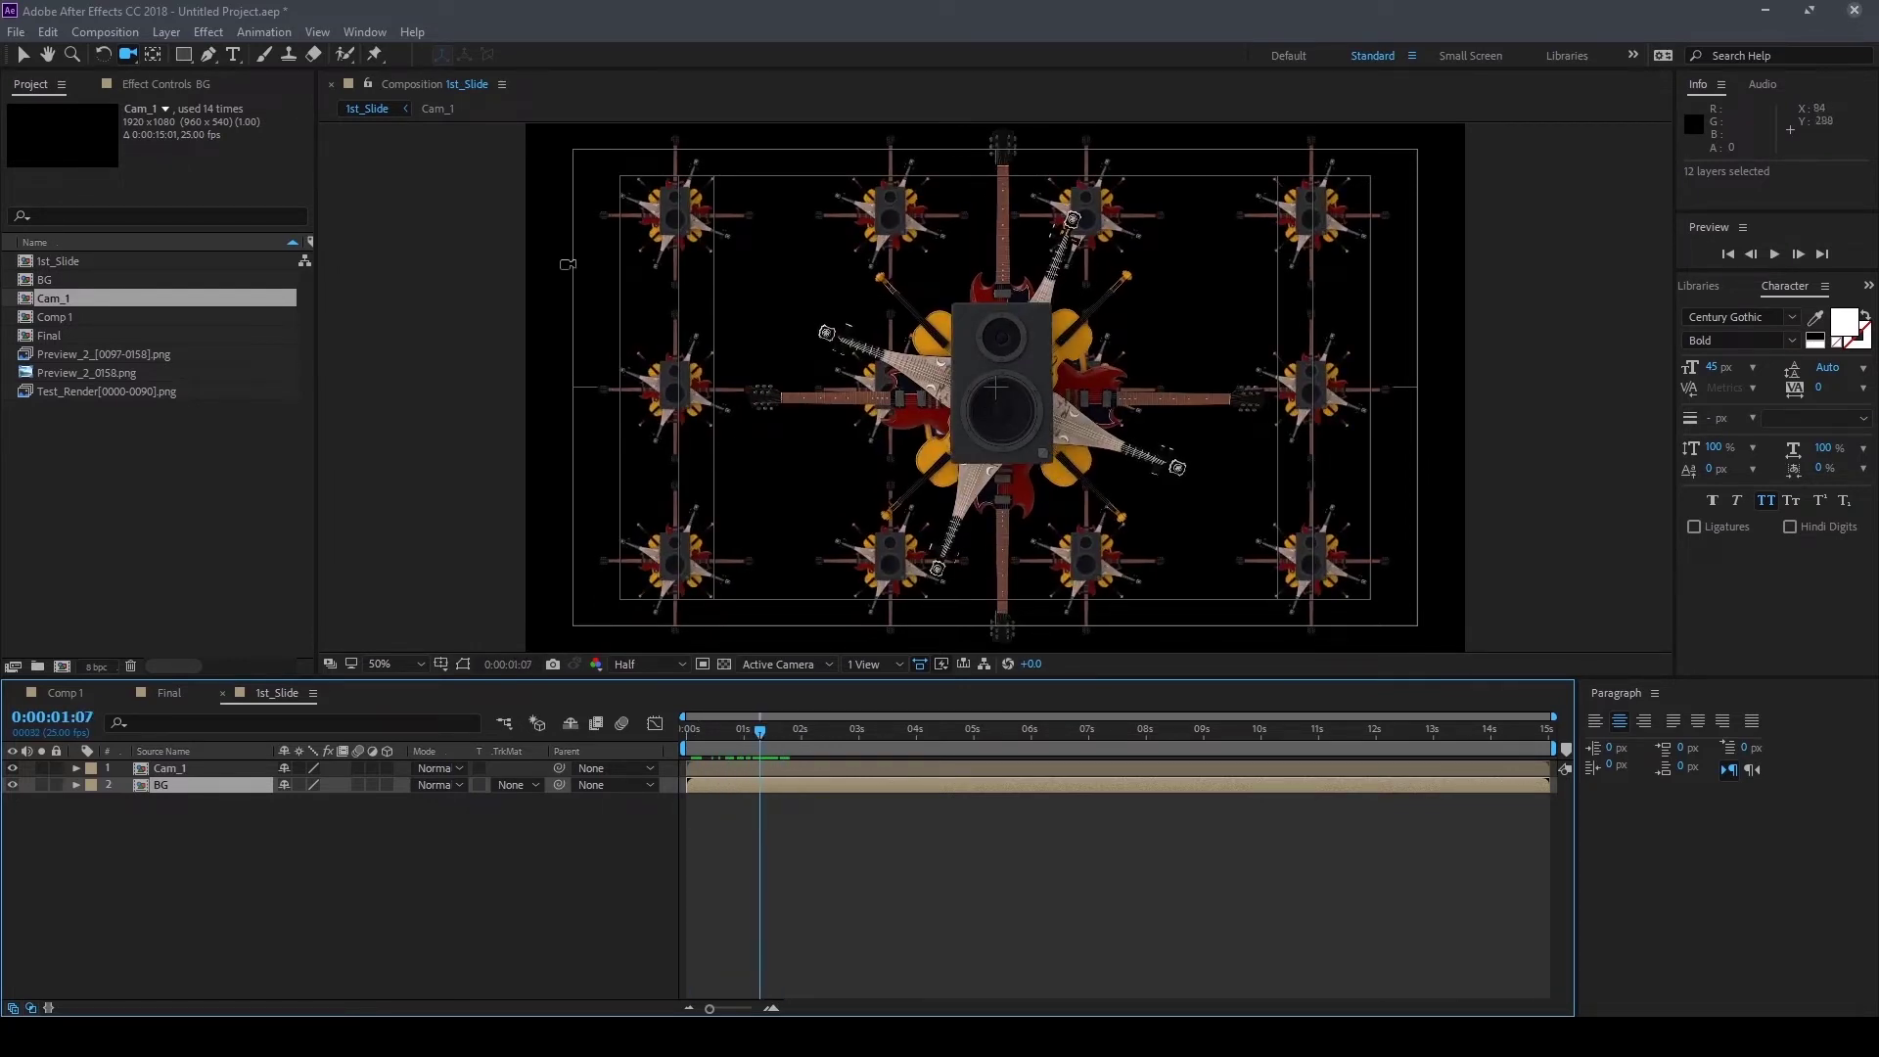
{"action": "left_click", "coordinate": [23, 55]}
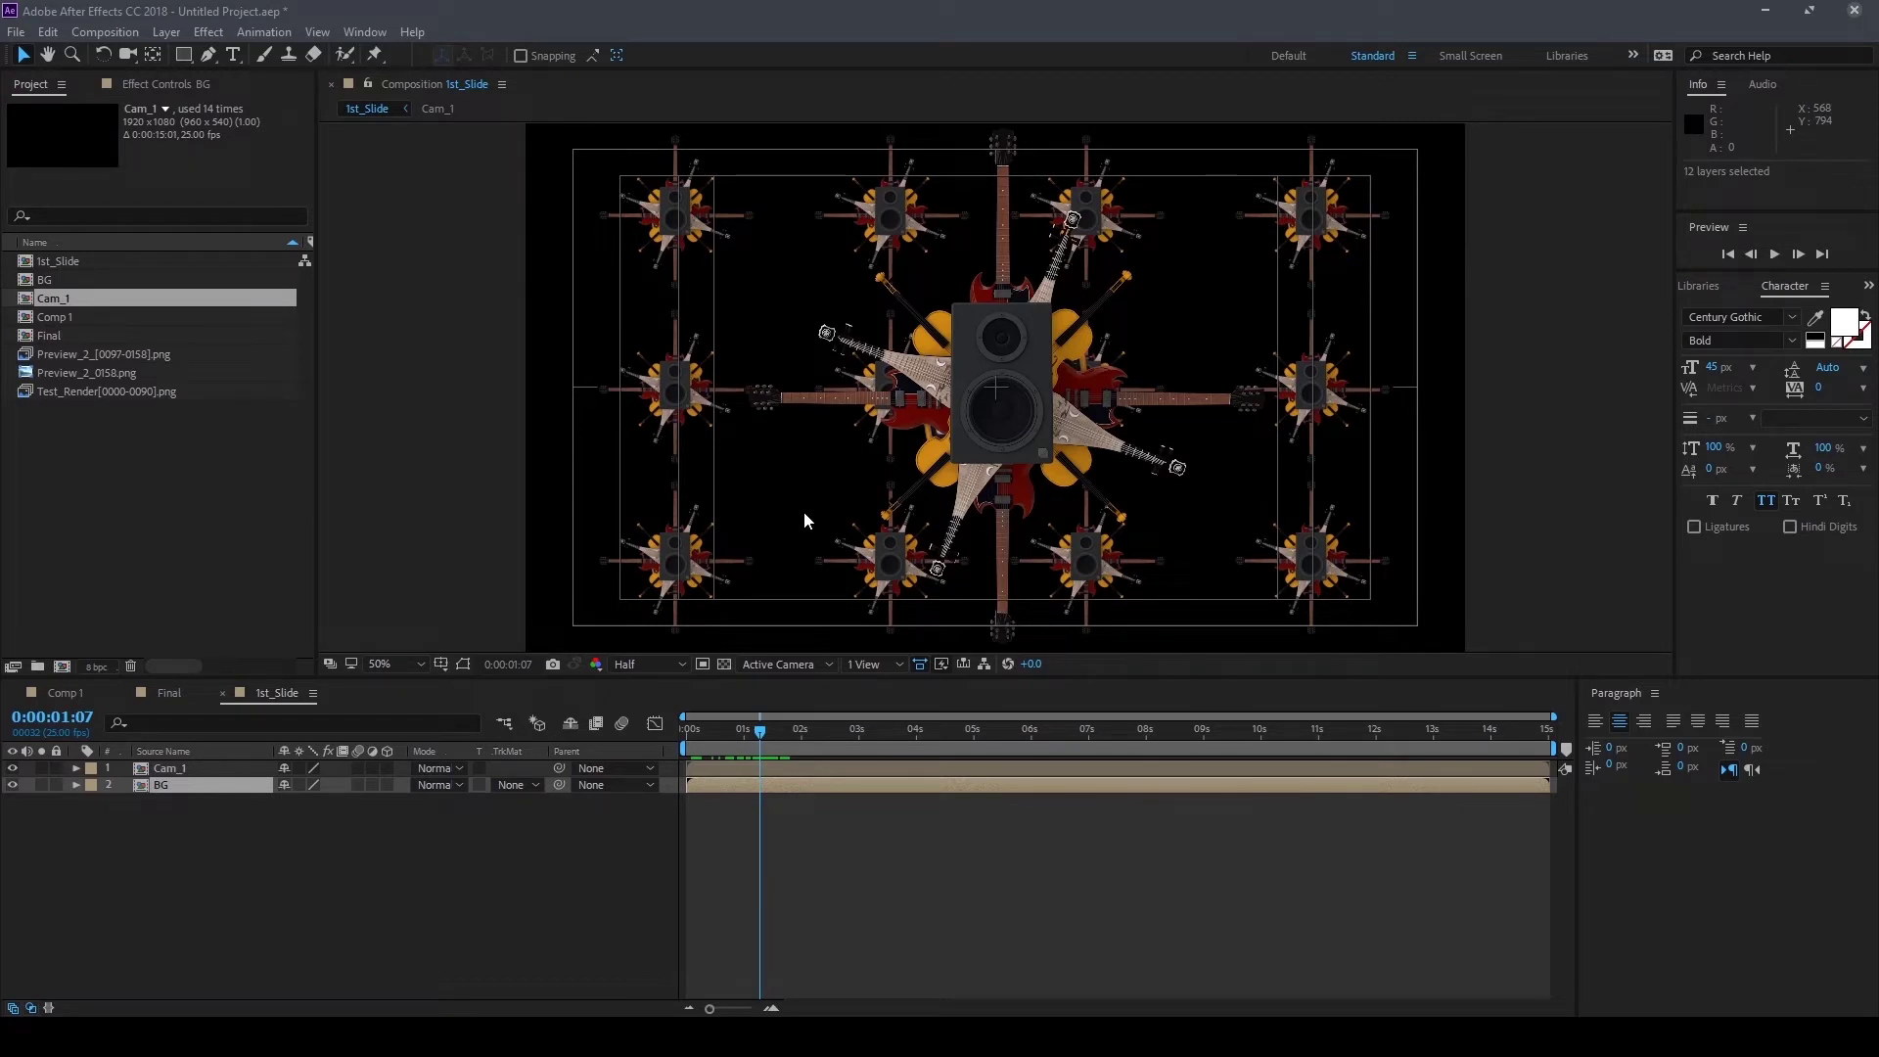
{"action": "left_click", "coordinate": [724, 664]}
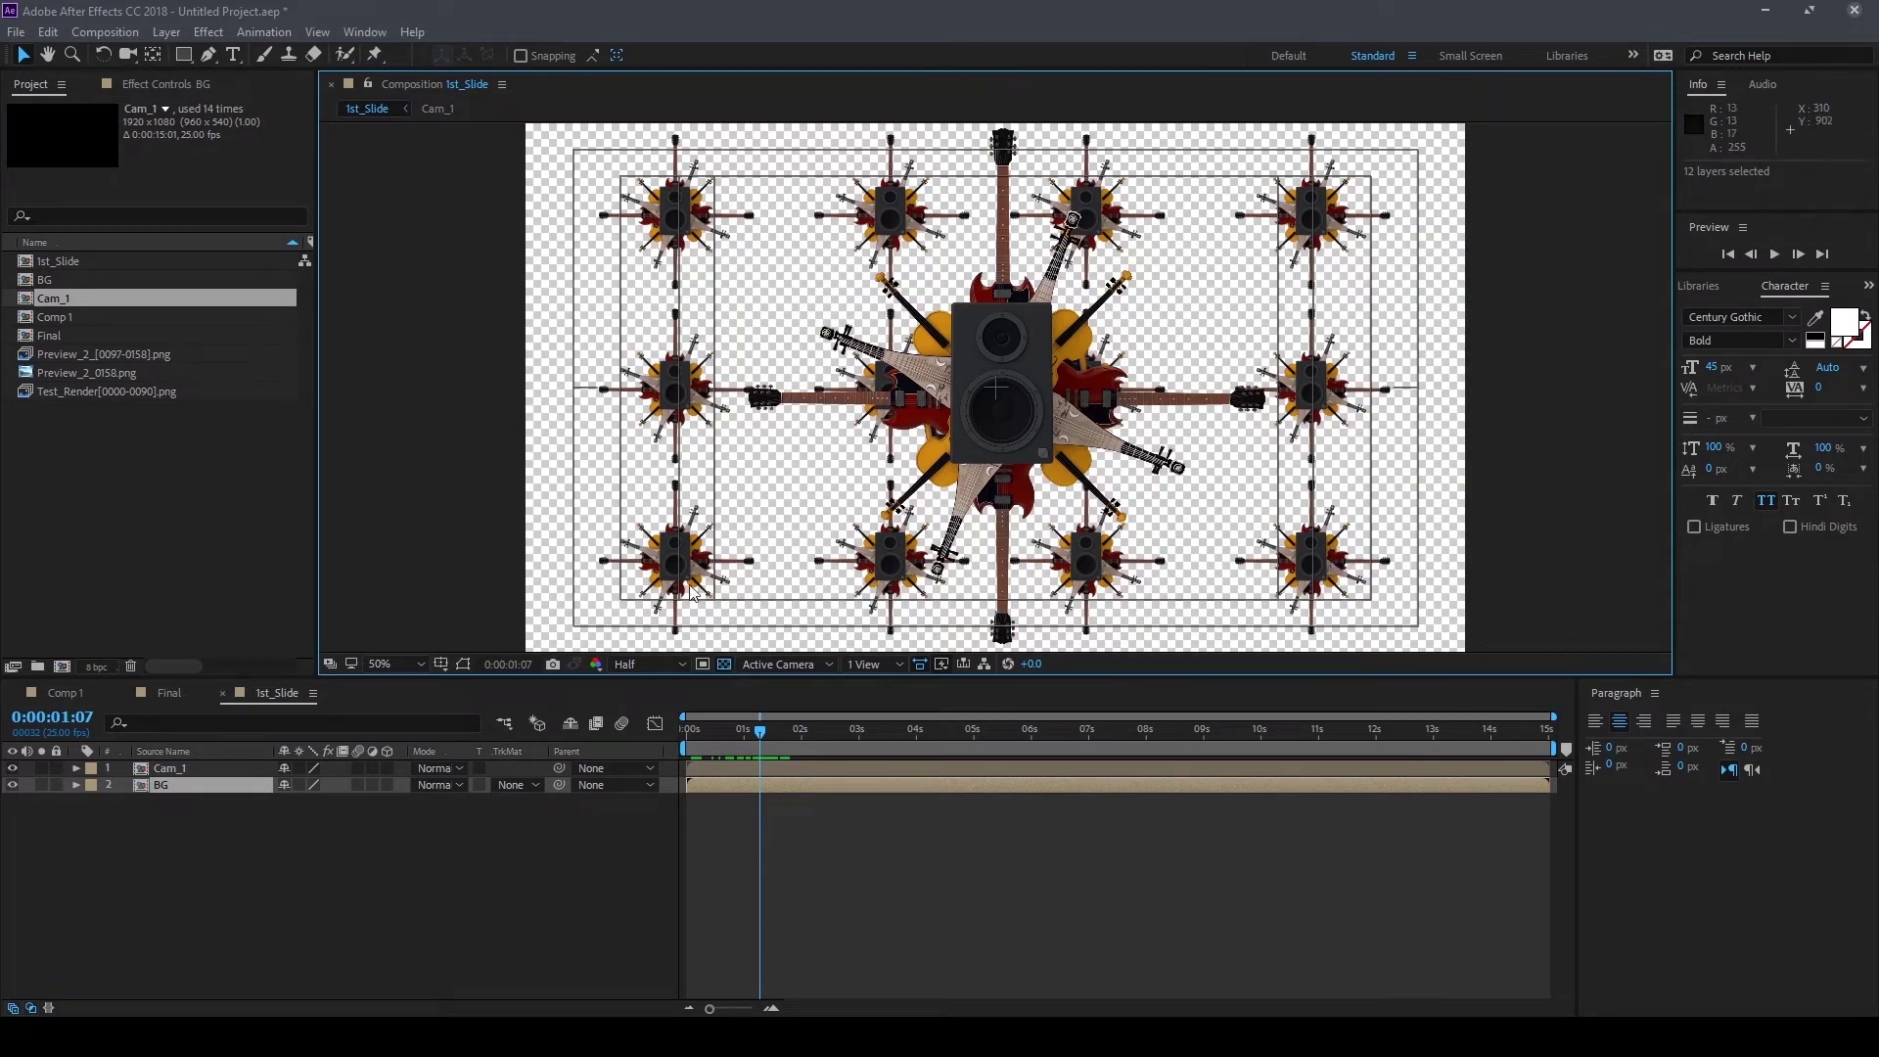
{"action": "left_click", "coordinate": [211, 861]}
{"action": "left_click", "coordinate": [725, 665]}
{"action": "left_click", "coordinate": [727, 665]}
{"action": "left_click", "coordinate": [725, 665]}
At about 1 second 16 frames, re-enable the checkerboard and briefly hide then show BG
{"action": "left_click_drag", "start_coordinate": [765, 728], "coordinate": [779, 728]}
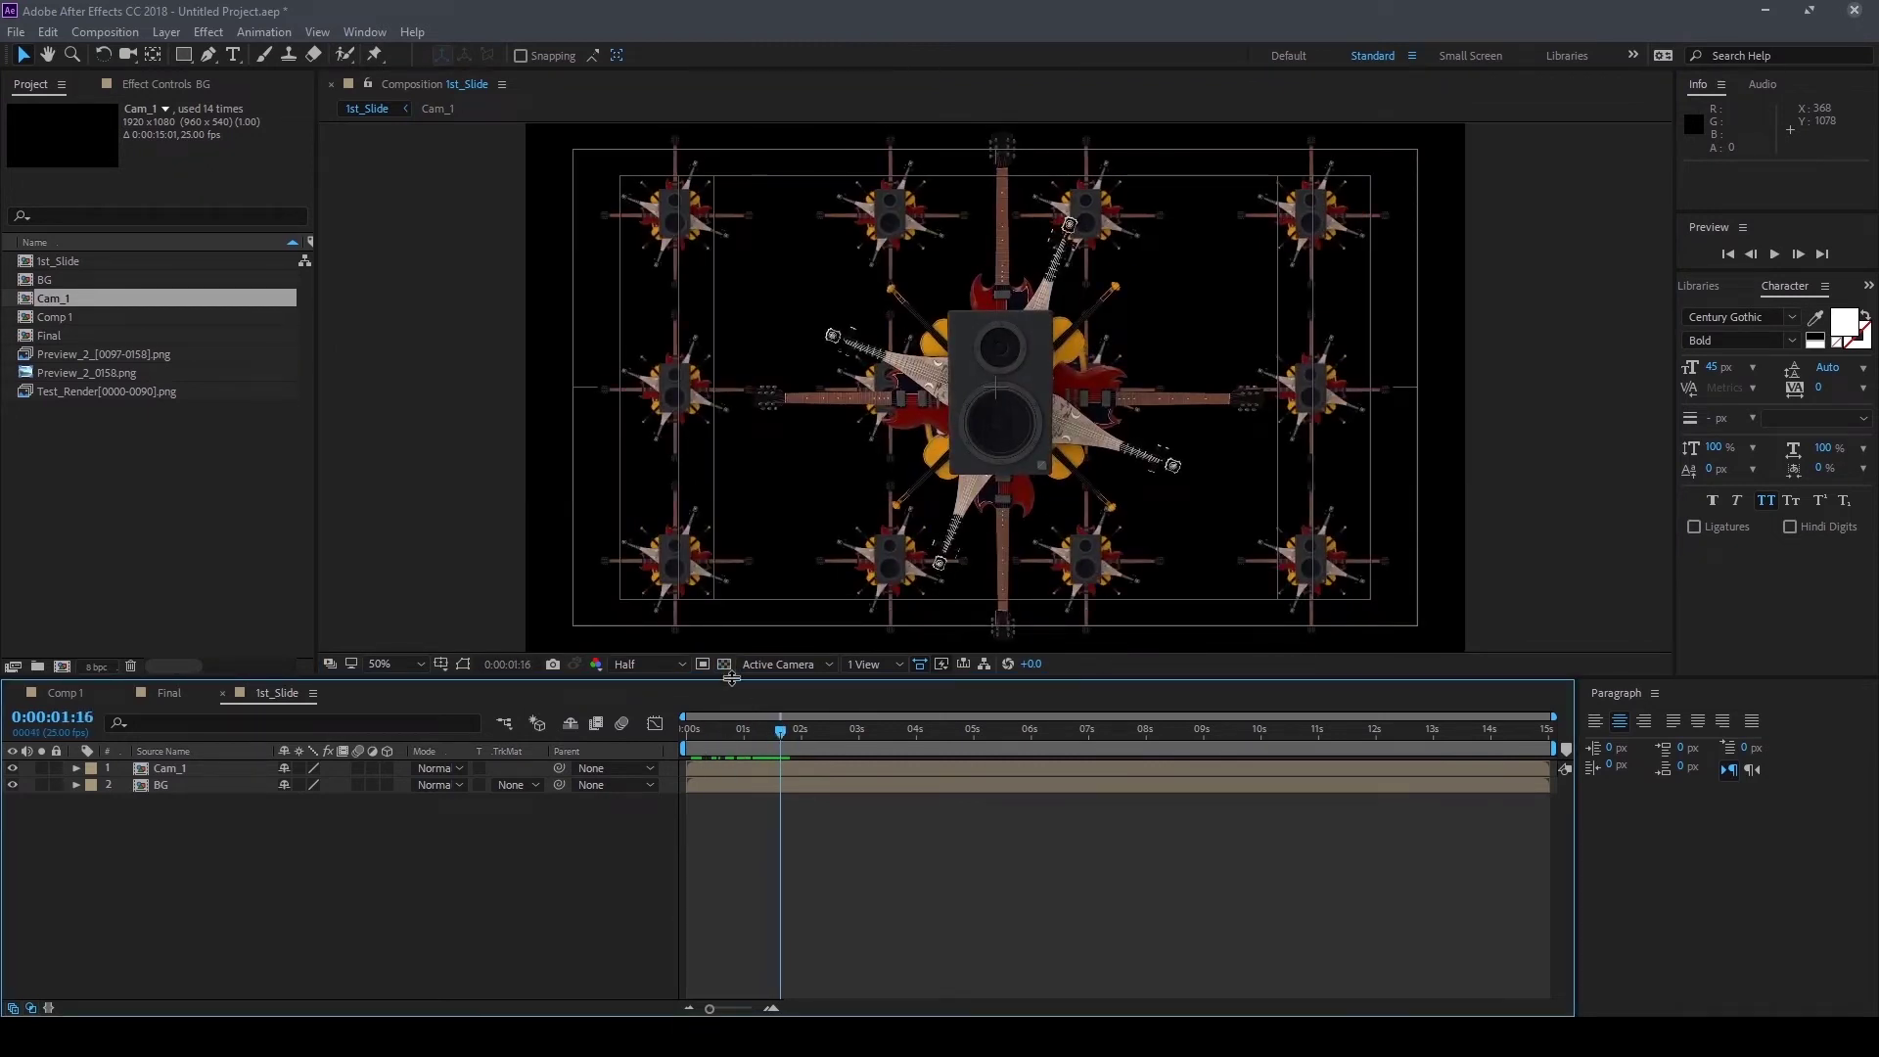
{"action": "left_click", "coordinate": [720, 667]}
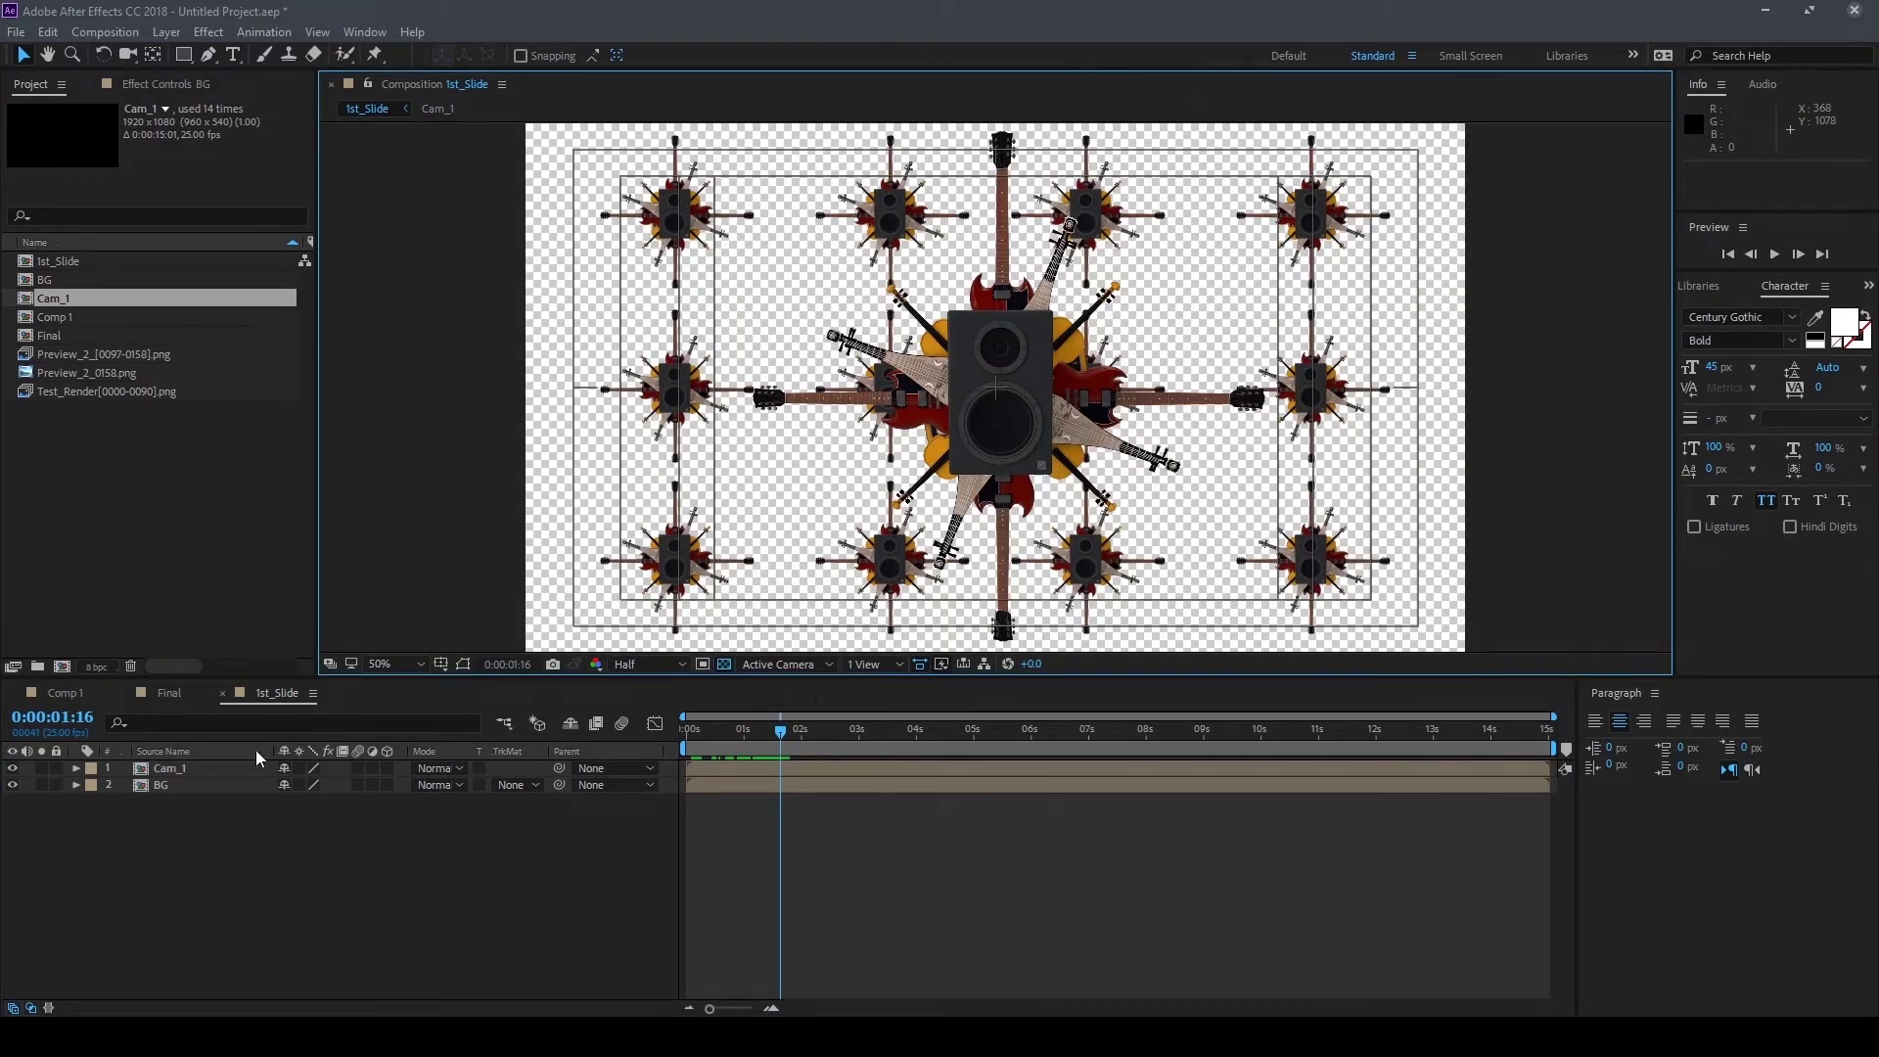
{"action": "left_click", "coordinate": [171, 805]}
{"action": "left_click", "coordinate": [180, 789]}
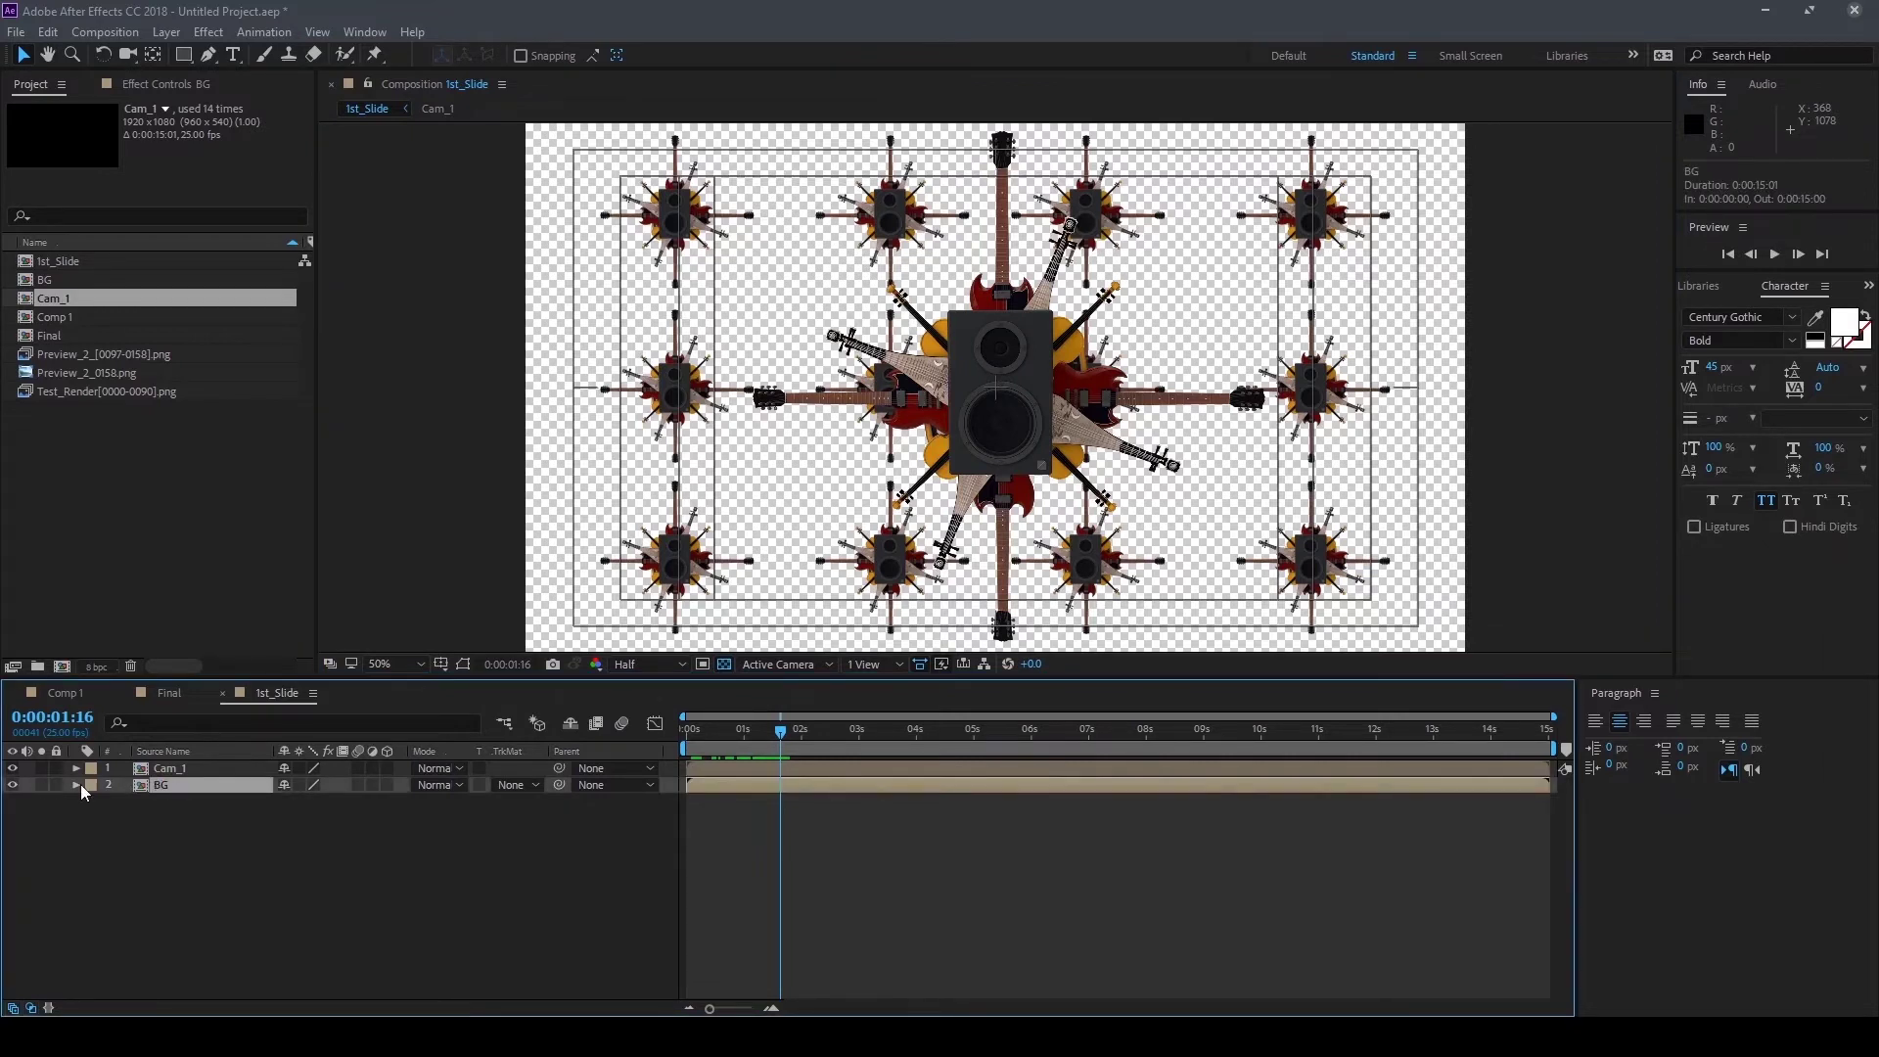
{"action": "left_click", "coordinate": [14, 784]}
{"action": "left_click", "coordinate": [14, 784]}
Create Deep Red Solid 1 with New > Solid and drag it below the BG layer
{"action": "right_click", "coordinate": [226, 877]}
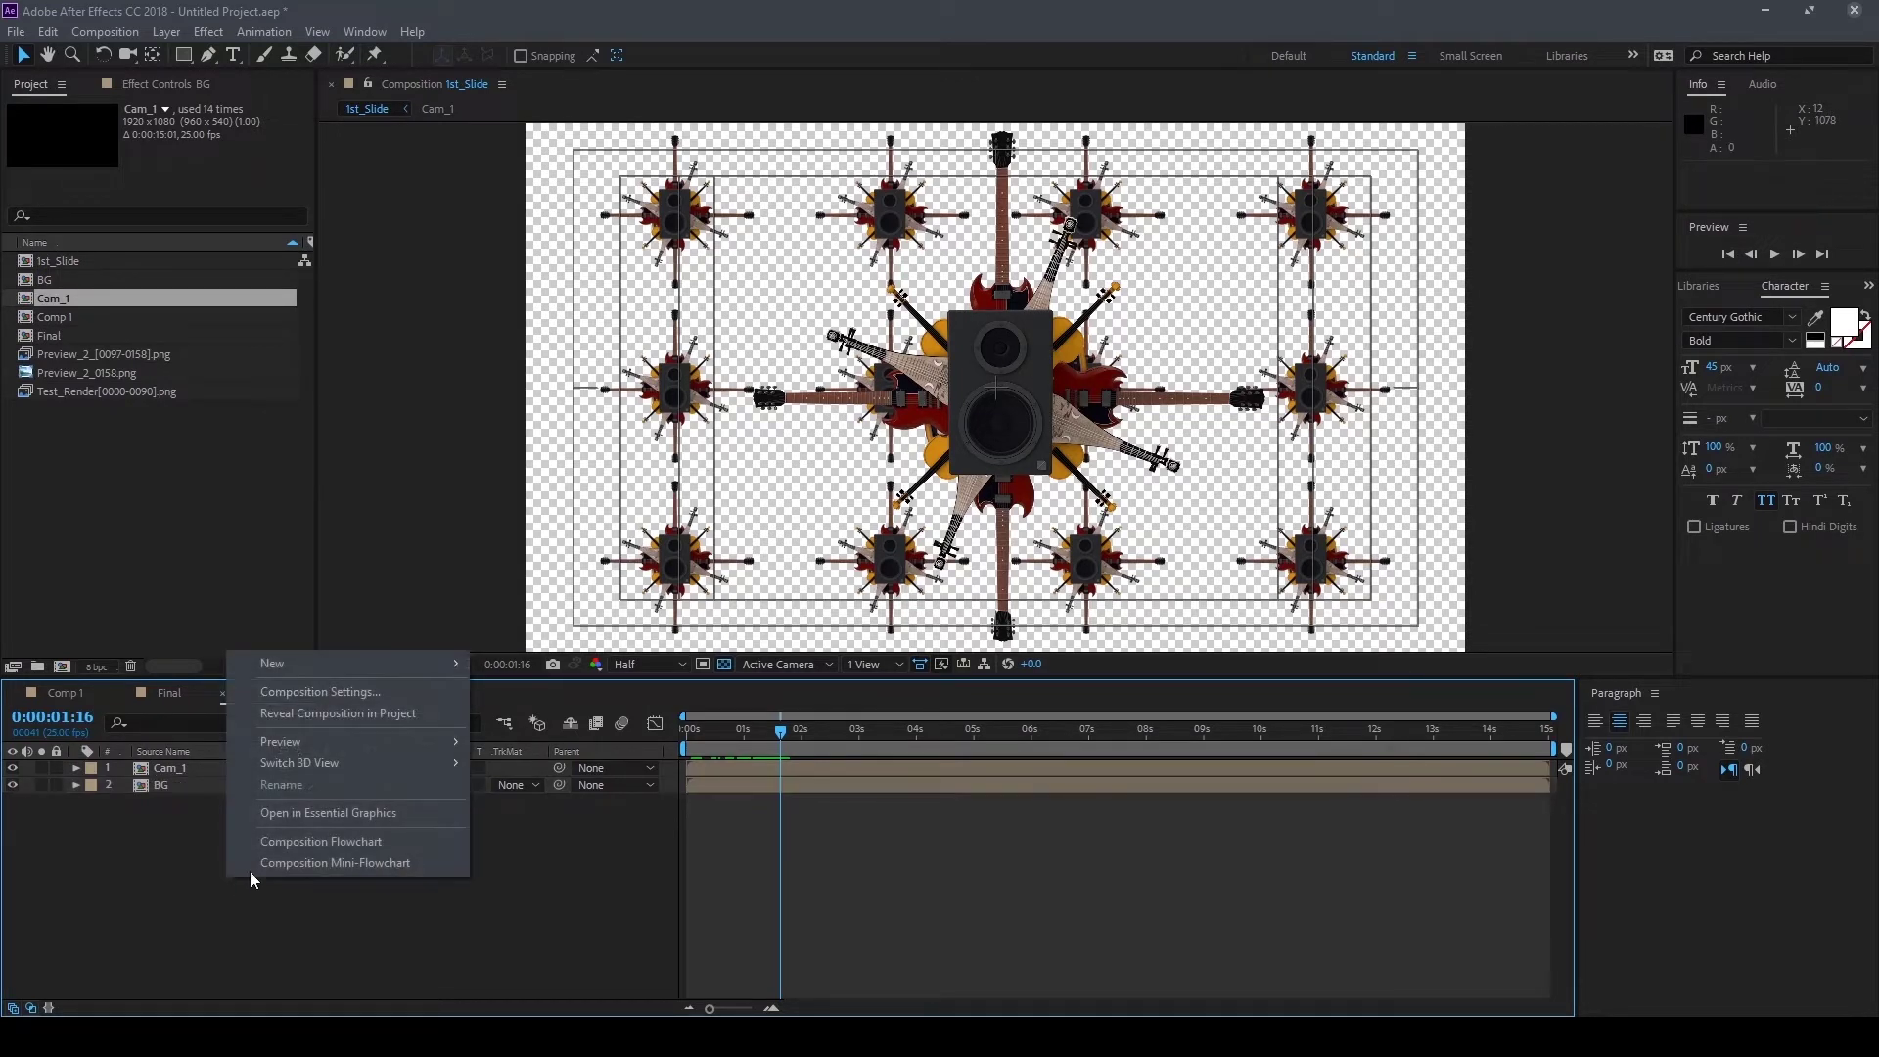
{"action": "mouse_move", "coordinate": [356, 662]}
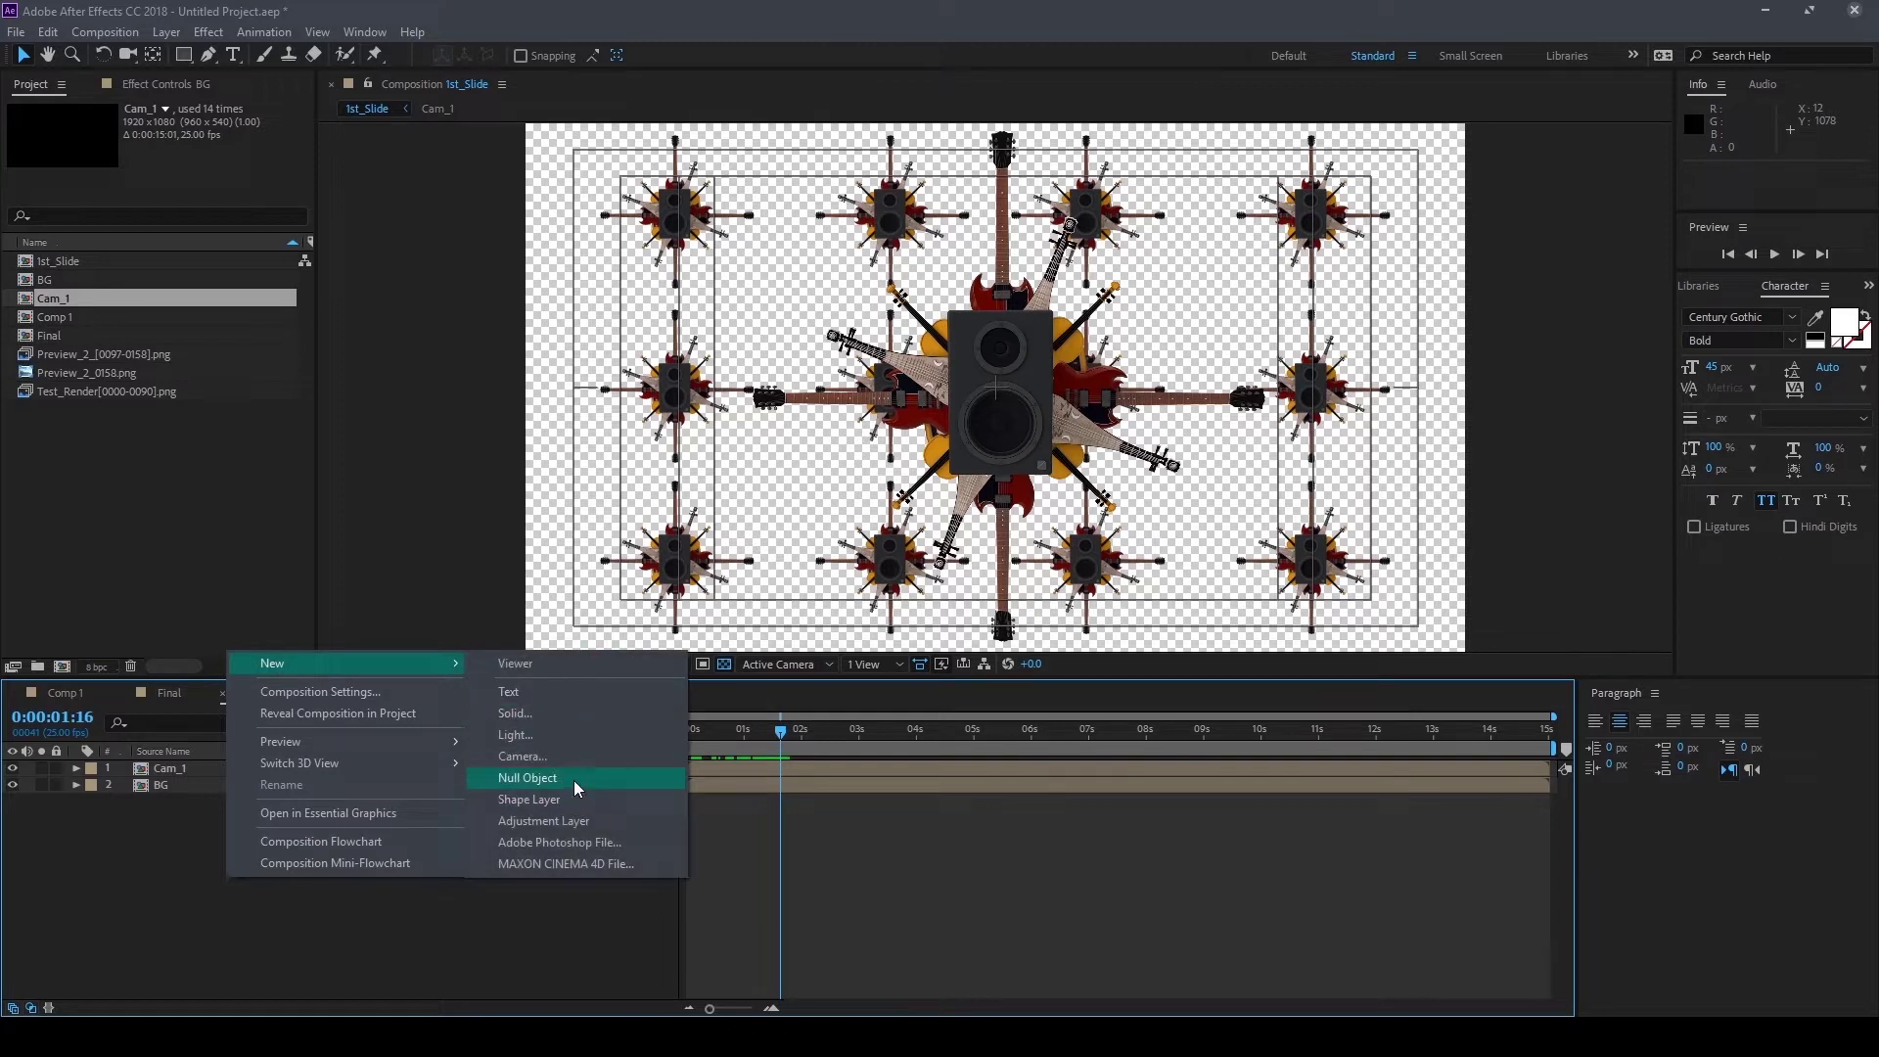
{"action": "left_click", "coordinate": [550, 714]}
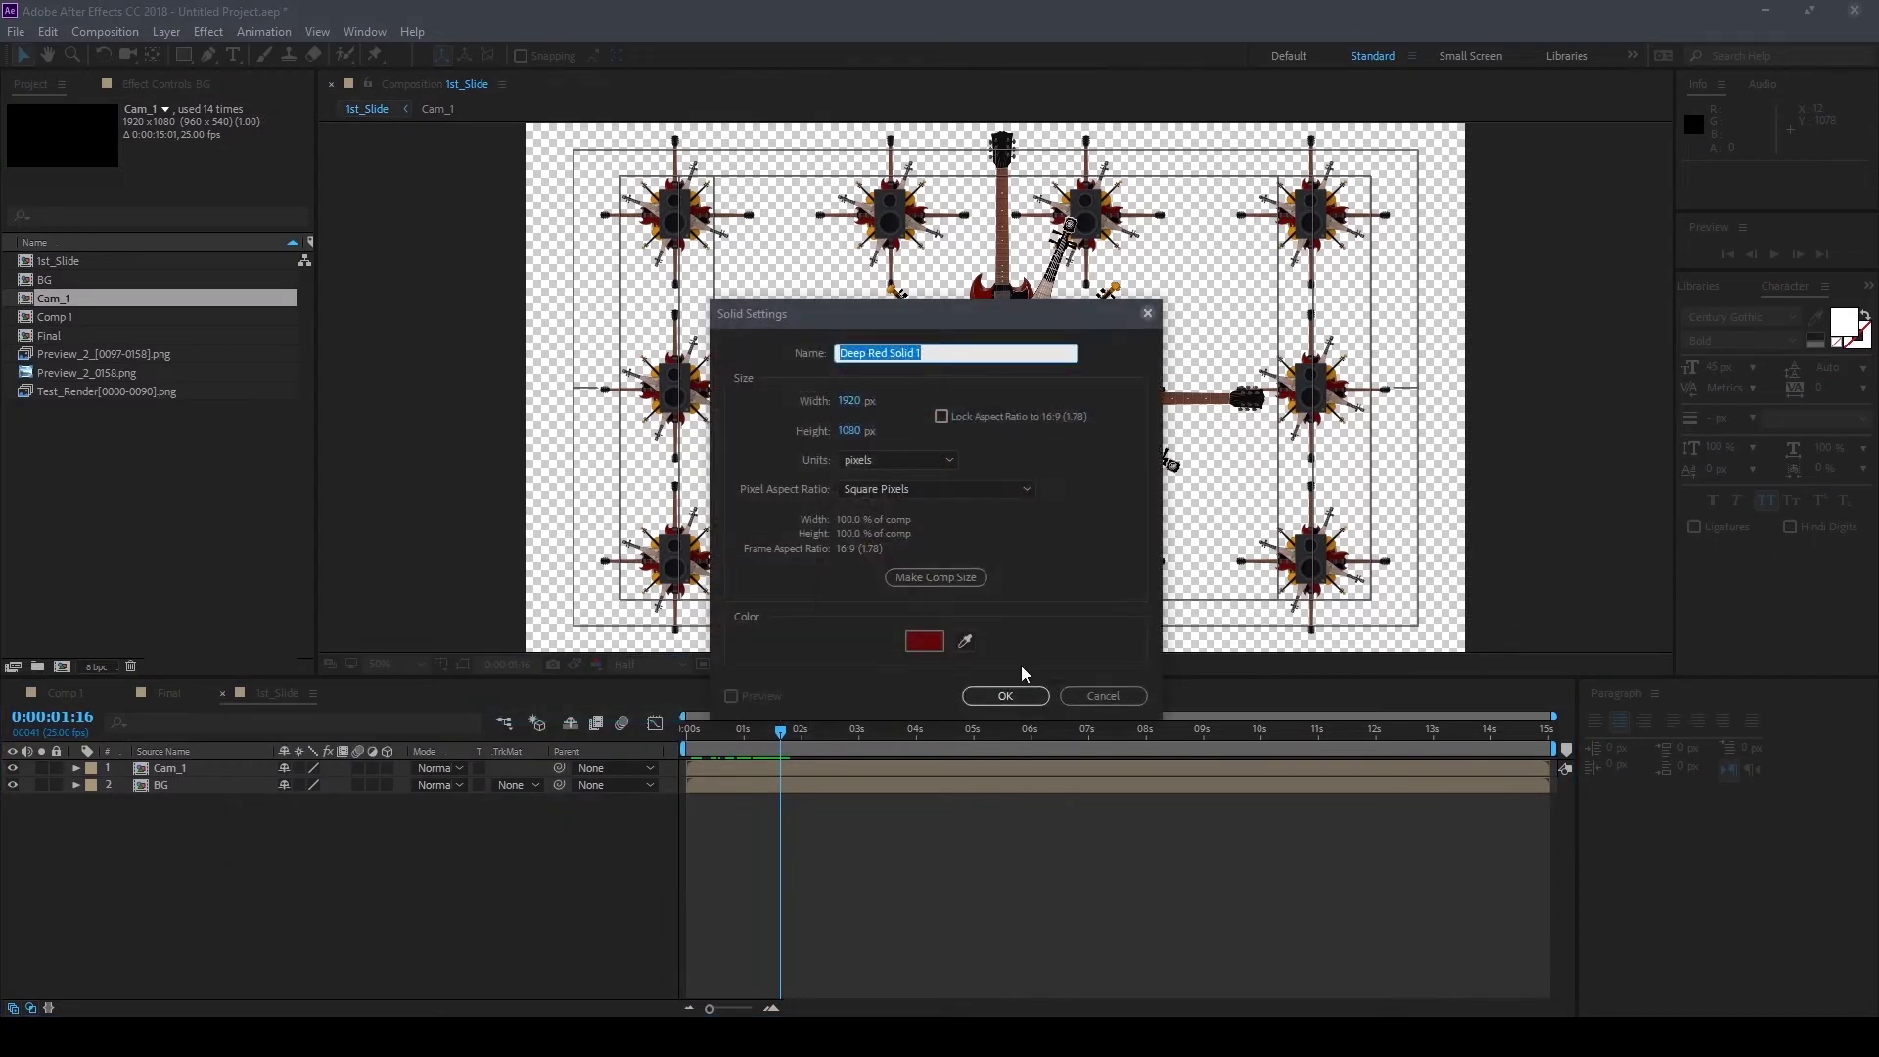
{"action": "left_click", "coordinate": [1005, 696]}
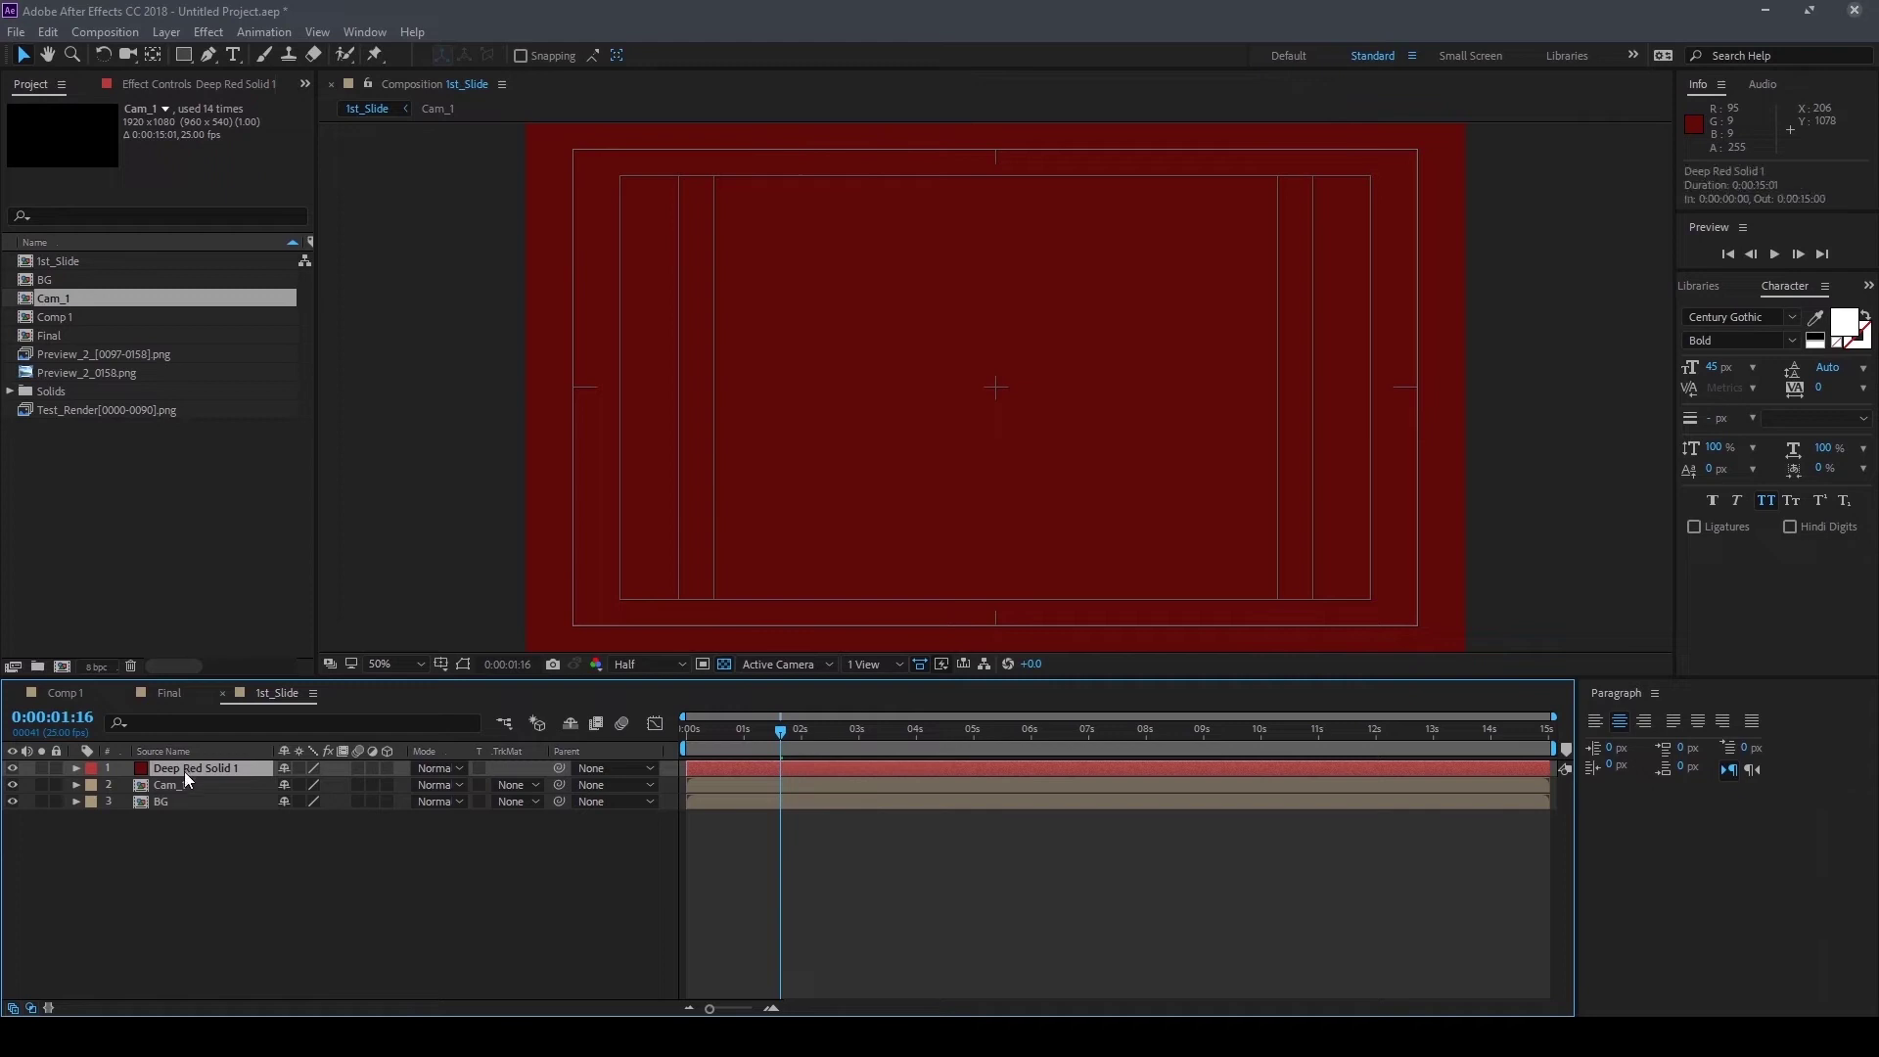
{"action": "left_click_drag", "start_coordinate": [184, 771], "coordinate": [198, 851]}
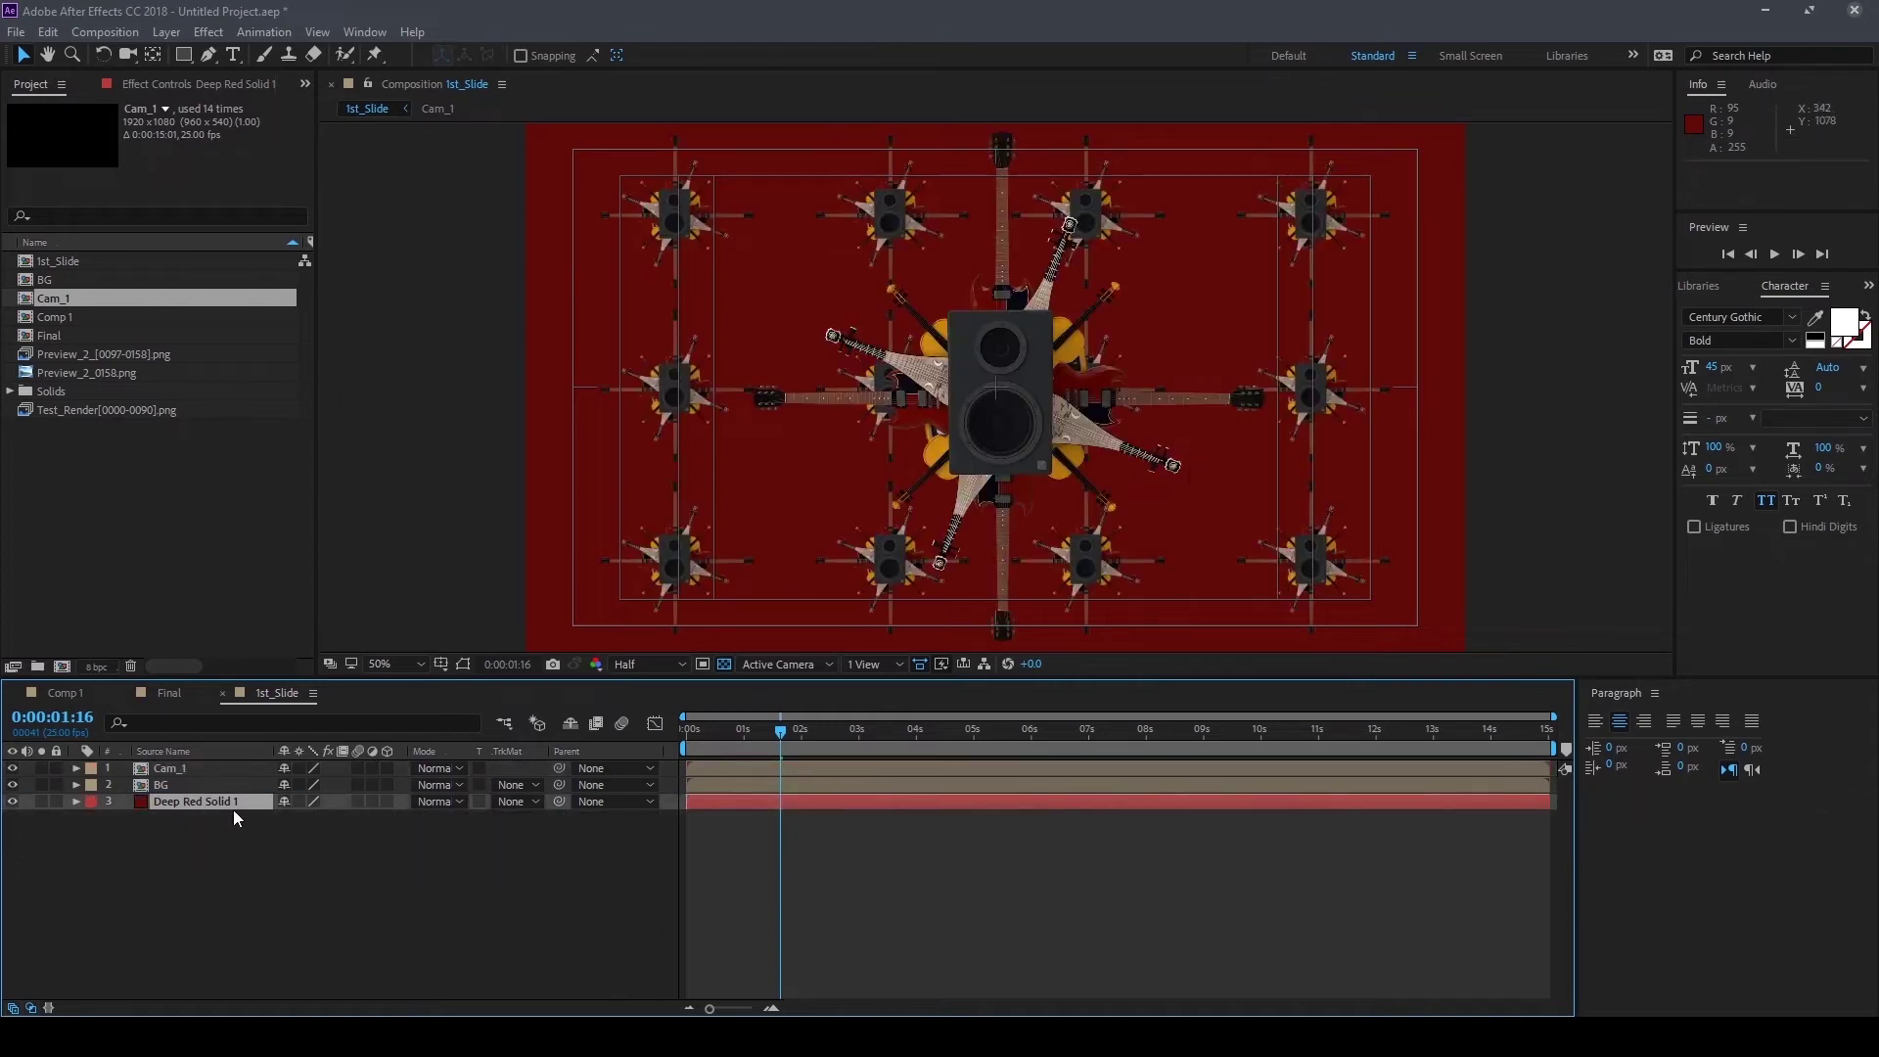
Apply Gradient Ramp to Deep Red Solid 1 through the effect search
{"action": "key", "text": "ctrl+space"}
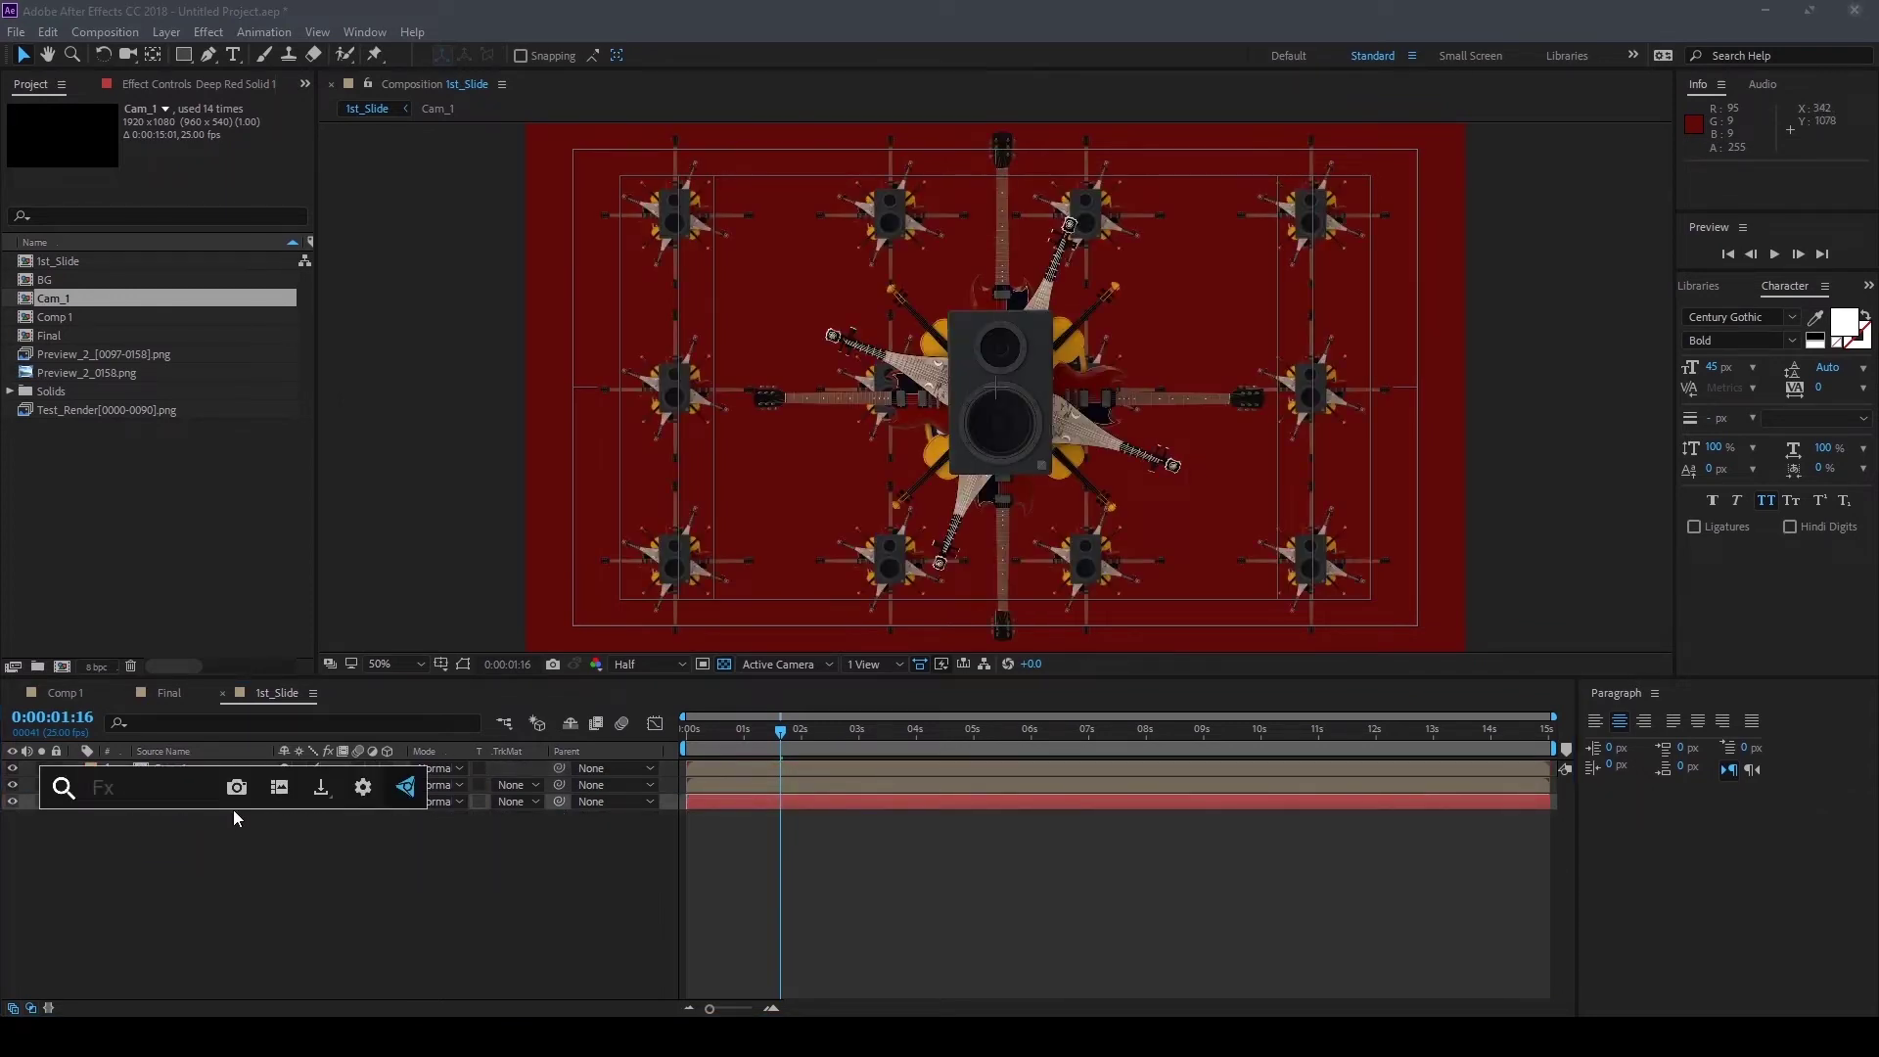
{"action": "type", "text": "ranp"}
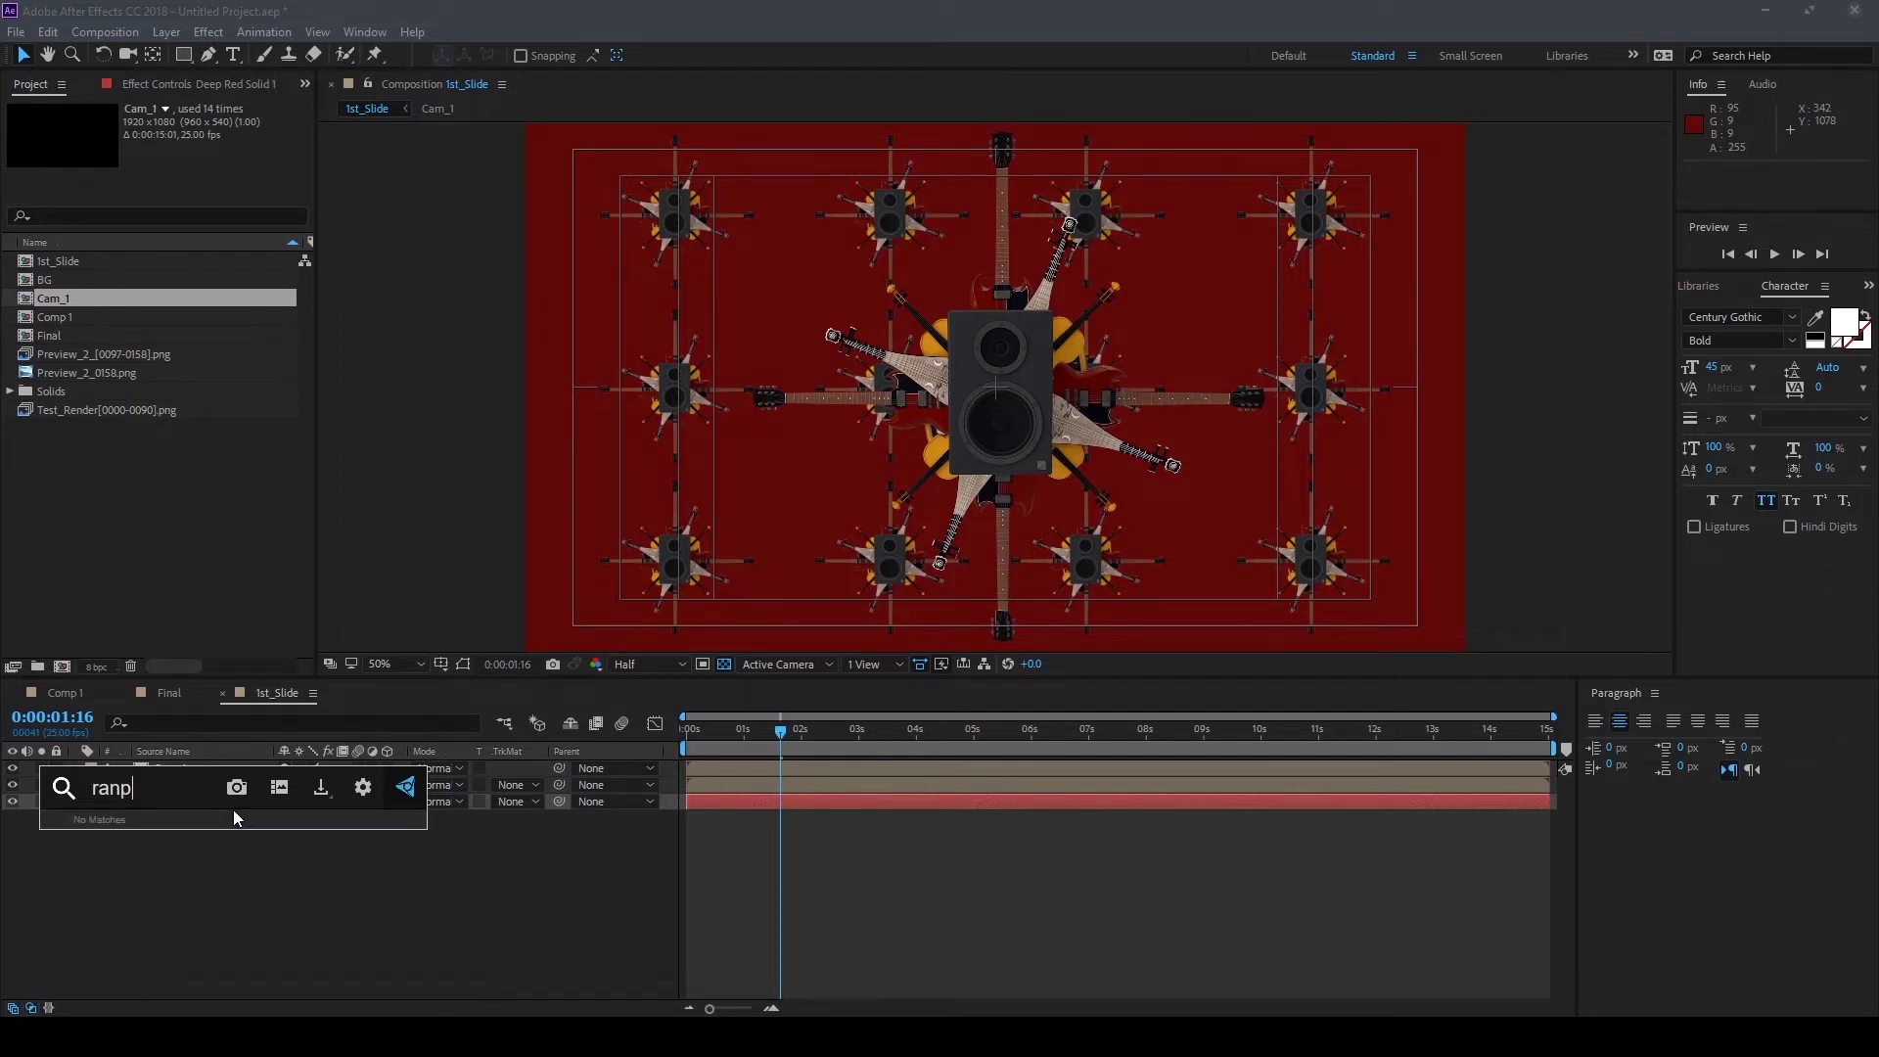
{"action": "key", "text": "BackSpace"}
{"action": "key", "text": "BackSpace"}
{"action": "key", "text": "BackSpace"}
{"action": "key", "text": "BackSpace"}
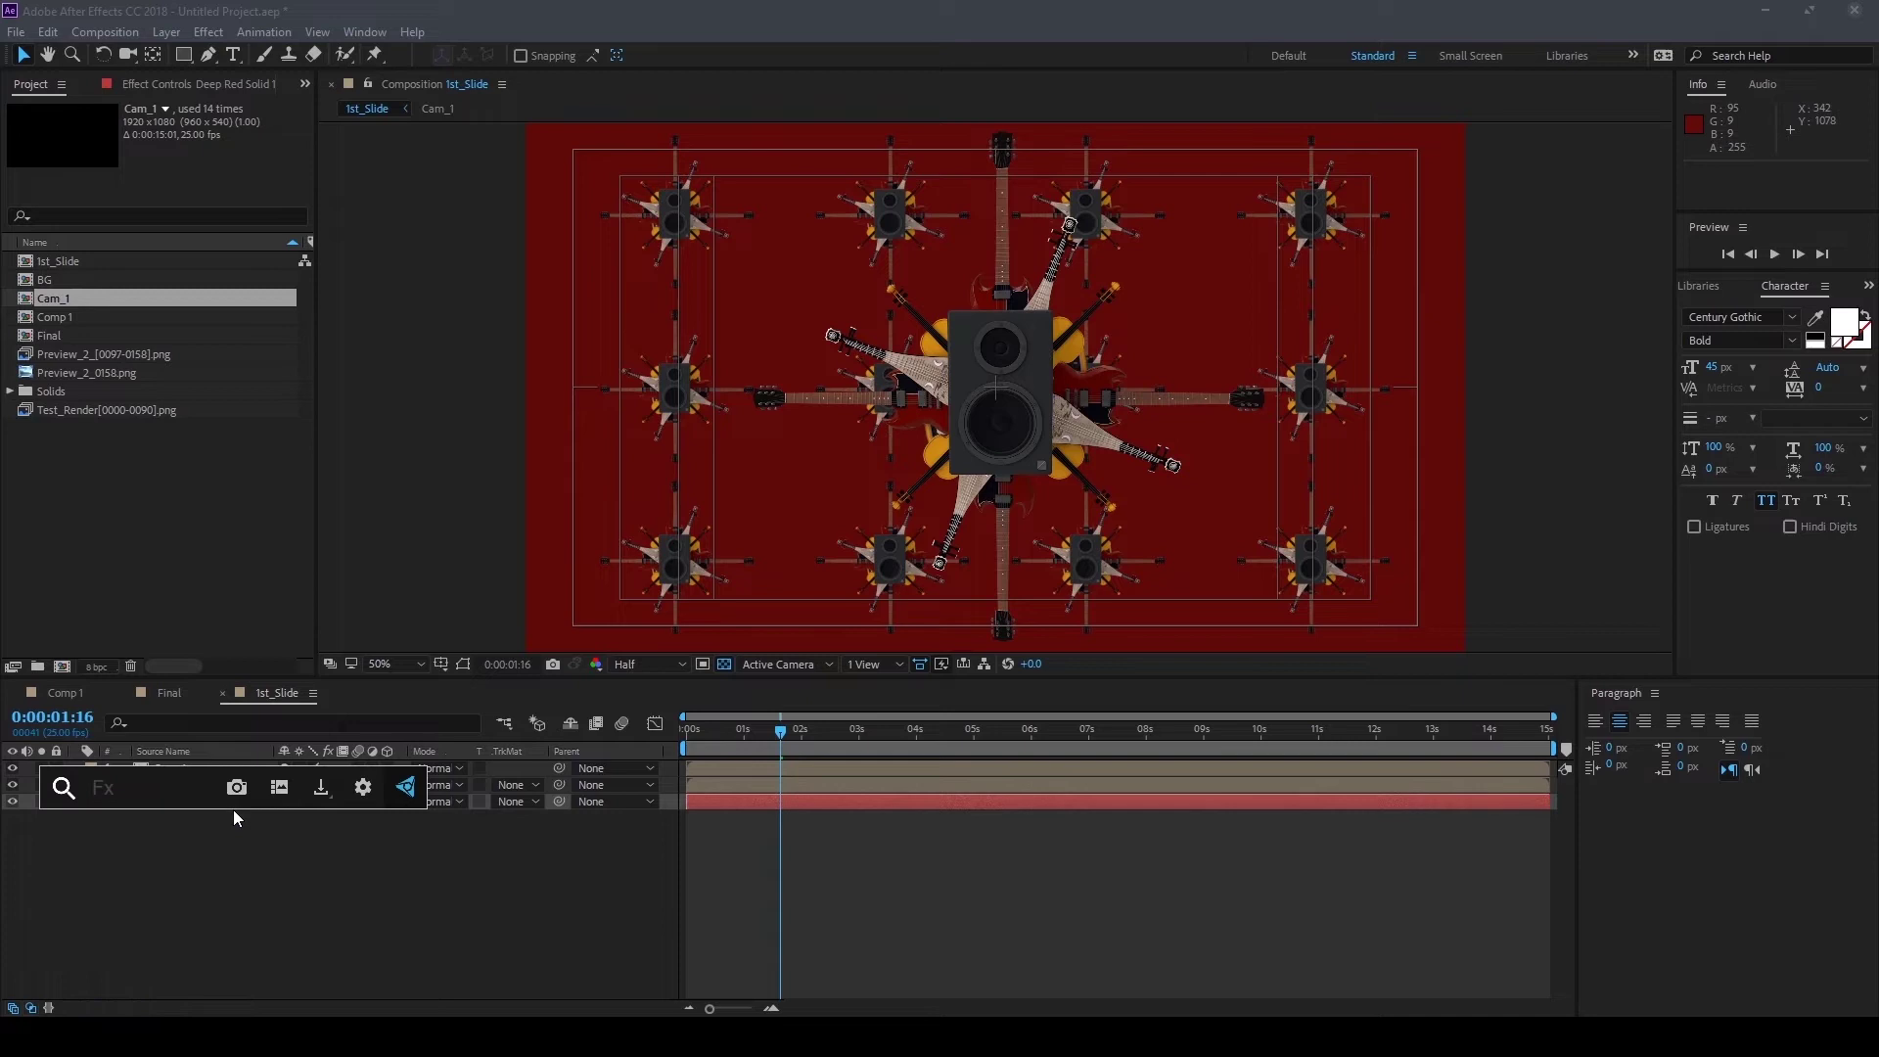
{"action": "type", "text": "g"}
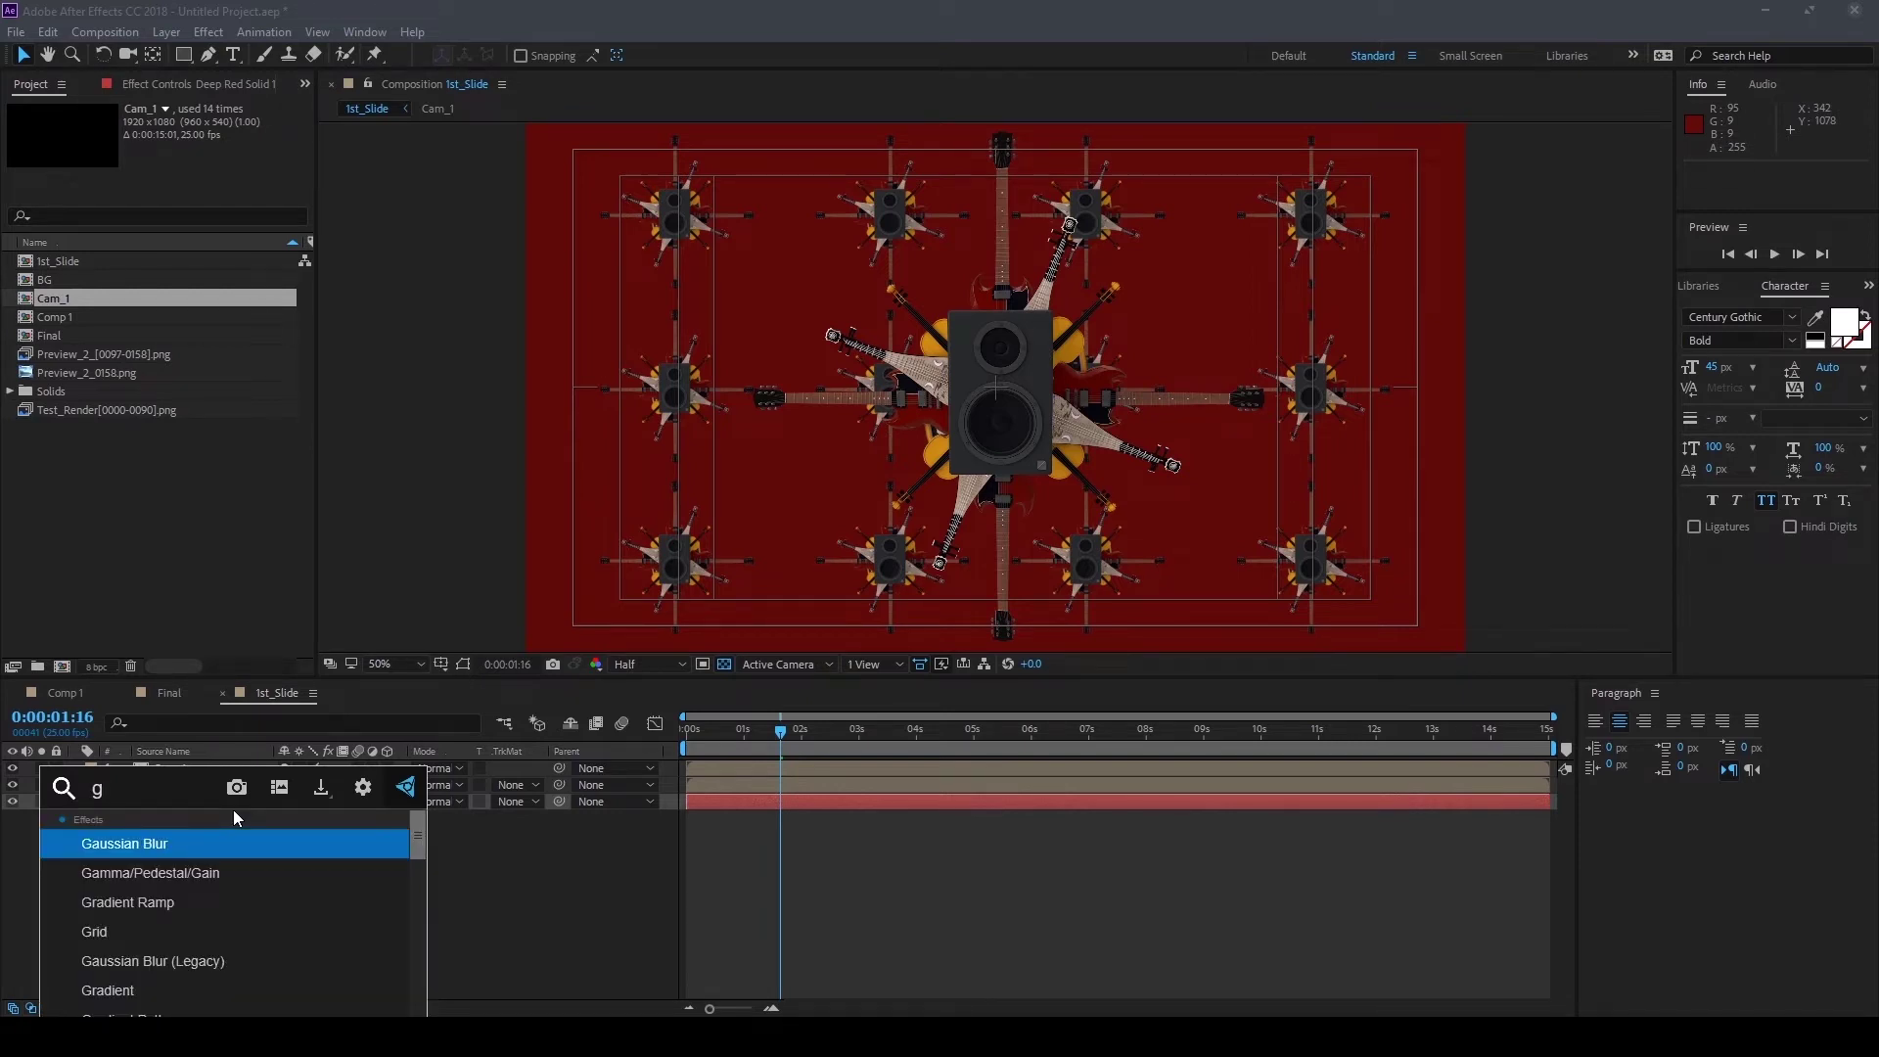
{"action": "key", "text": "Down"}
{"action": "key", "text": "Down"}
{"action": "key", "text": "Return"}
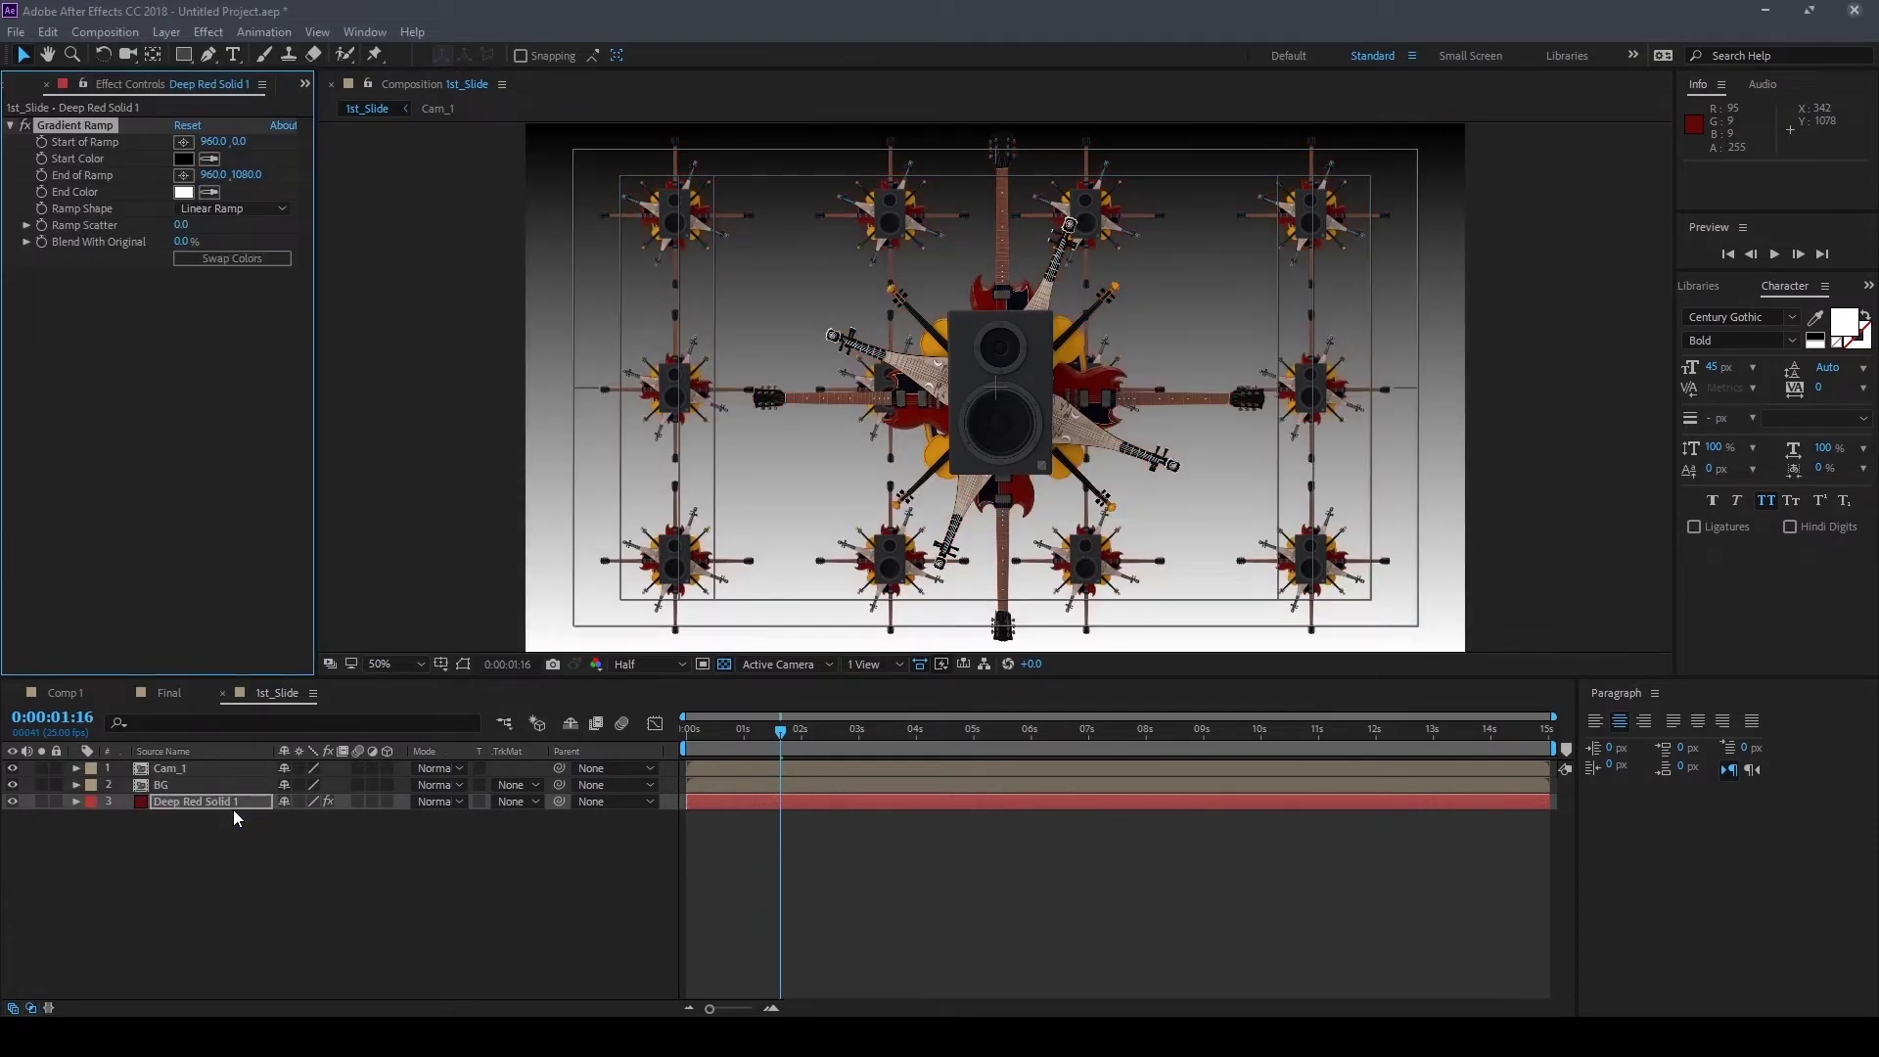
Swap the ramp colours, make it Radial, and centre it at 960,536 with a wider reach
{"action": "left_click", "coordinate": [231, 257]}
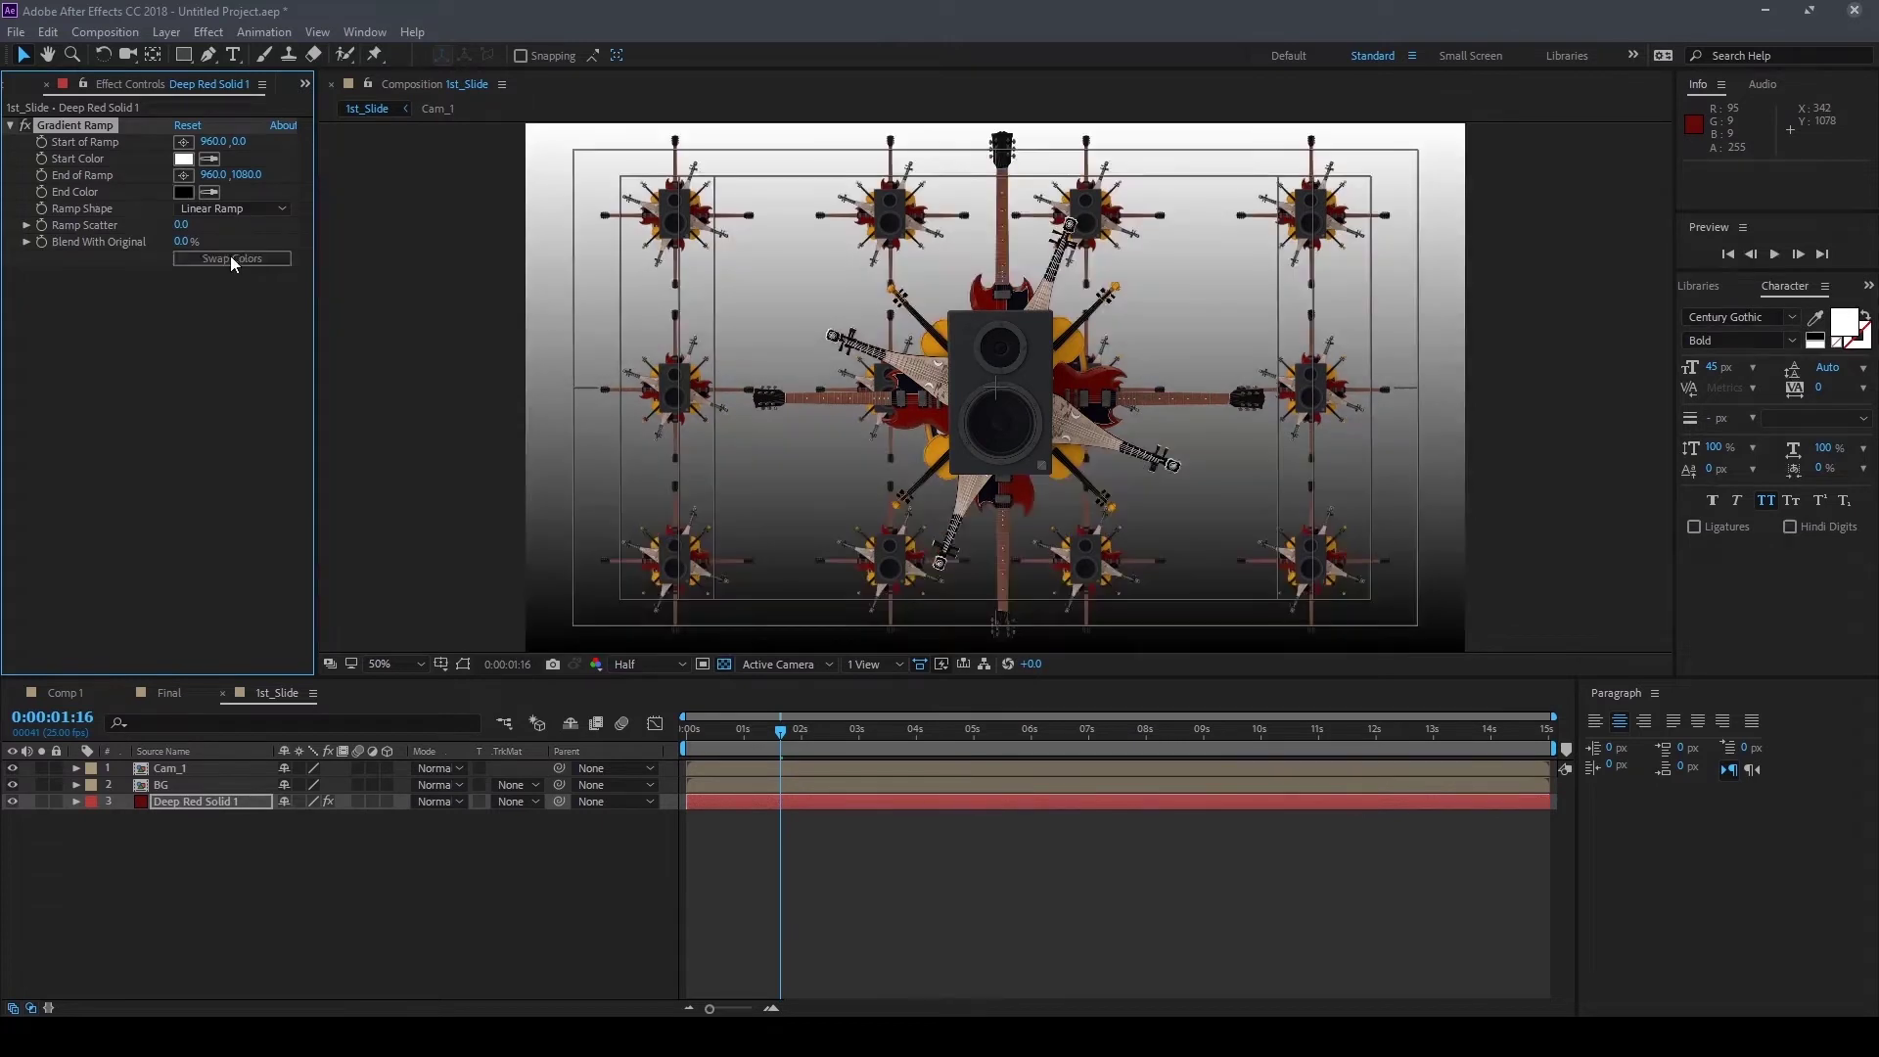
{"action": "left_click", "coordinate": [272, 208]}
{"action": "left_click", "coordinate": [254, 251]}
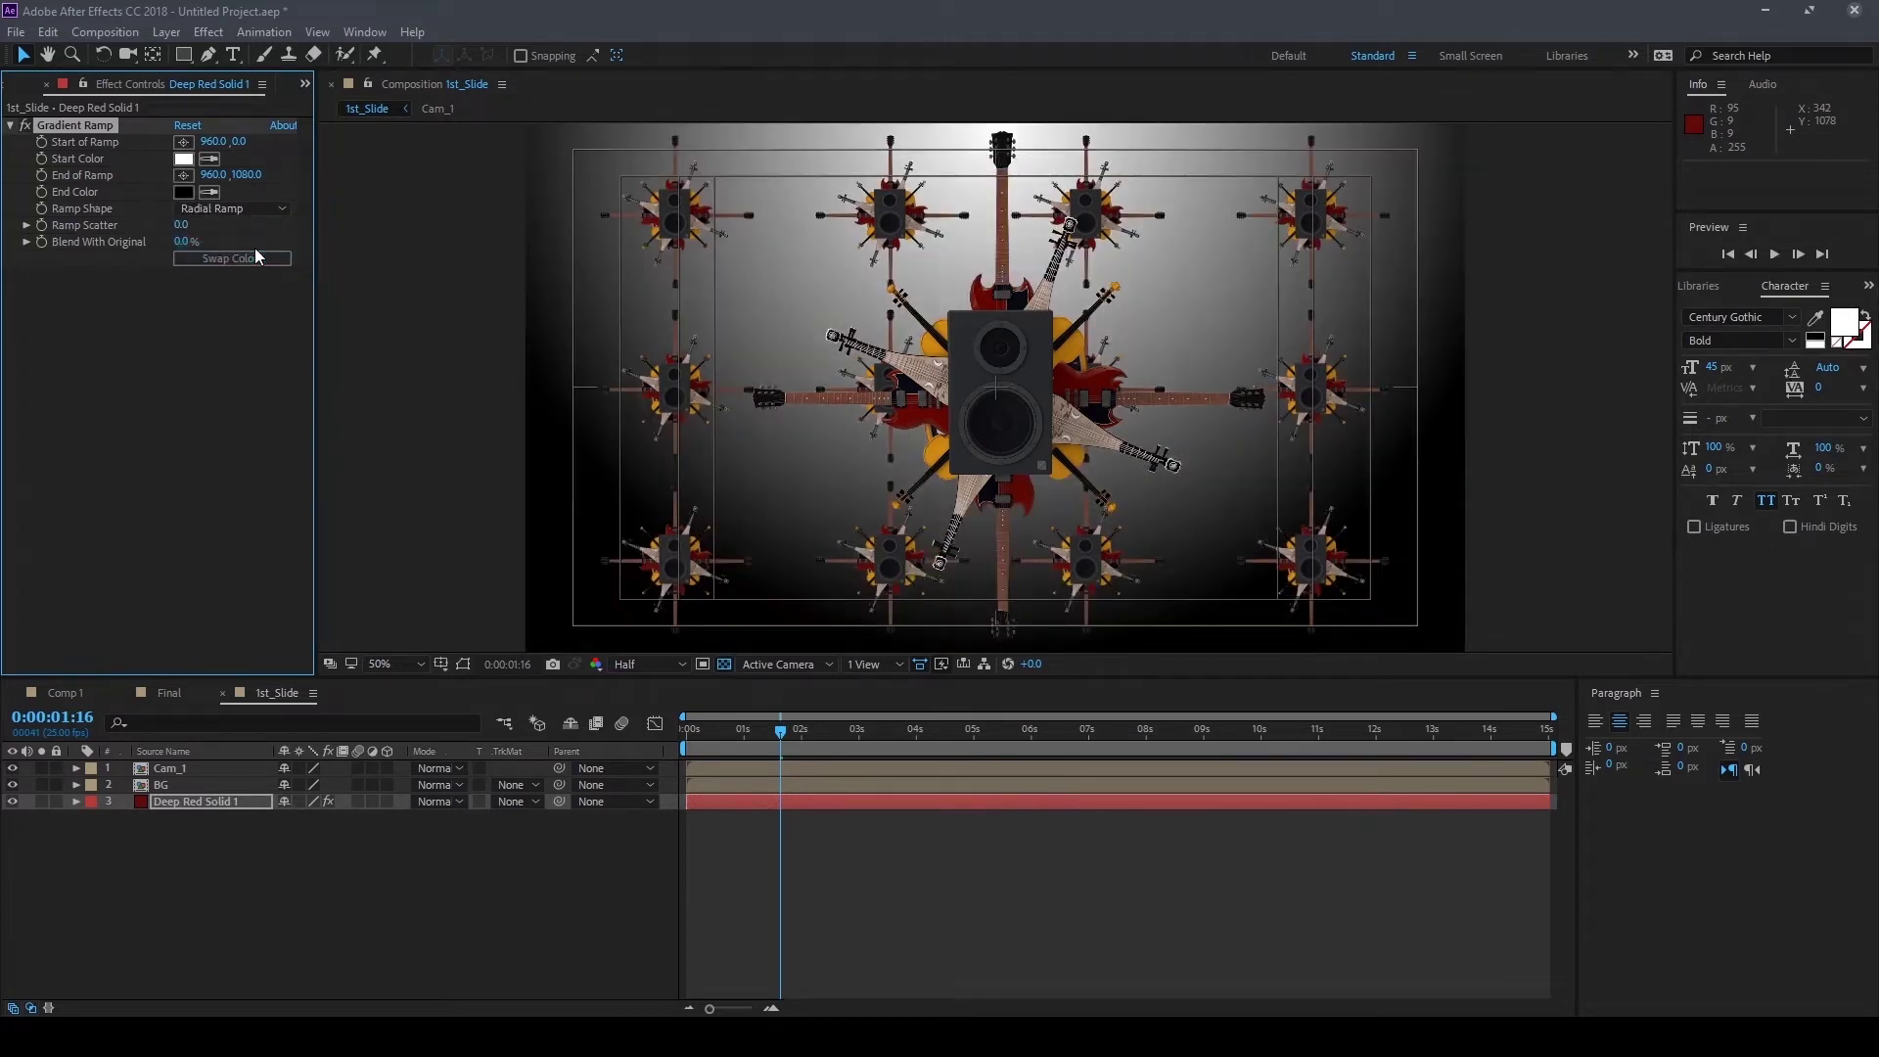
{"action": "mouse_move", "coordinate": [242, 144]}
{"action": "left_mouse_down"}
{"action": "mouse_move", "coordinate": [282, 145]}
{"action": "mouse_move", "coordinate": [624, 570]}
{"action": "left_mouse_up"}
{"action": "key", "text": "comma"}
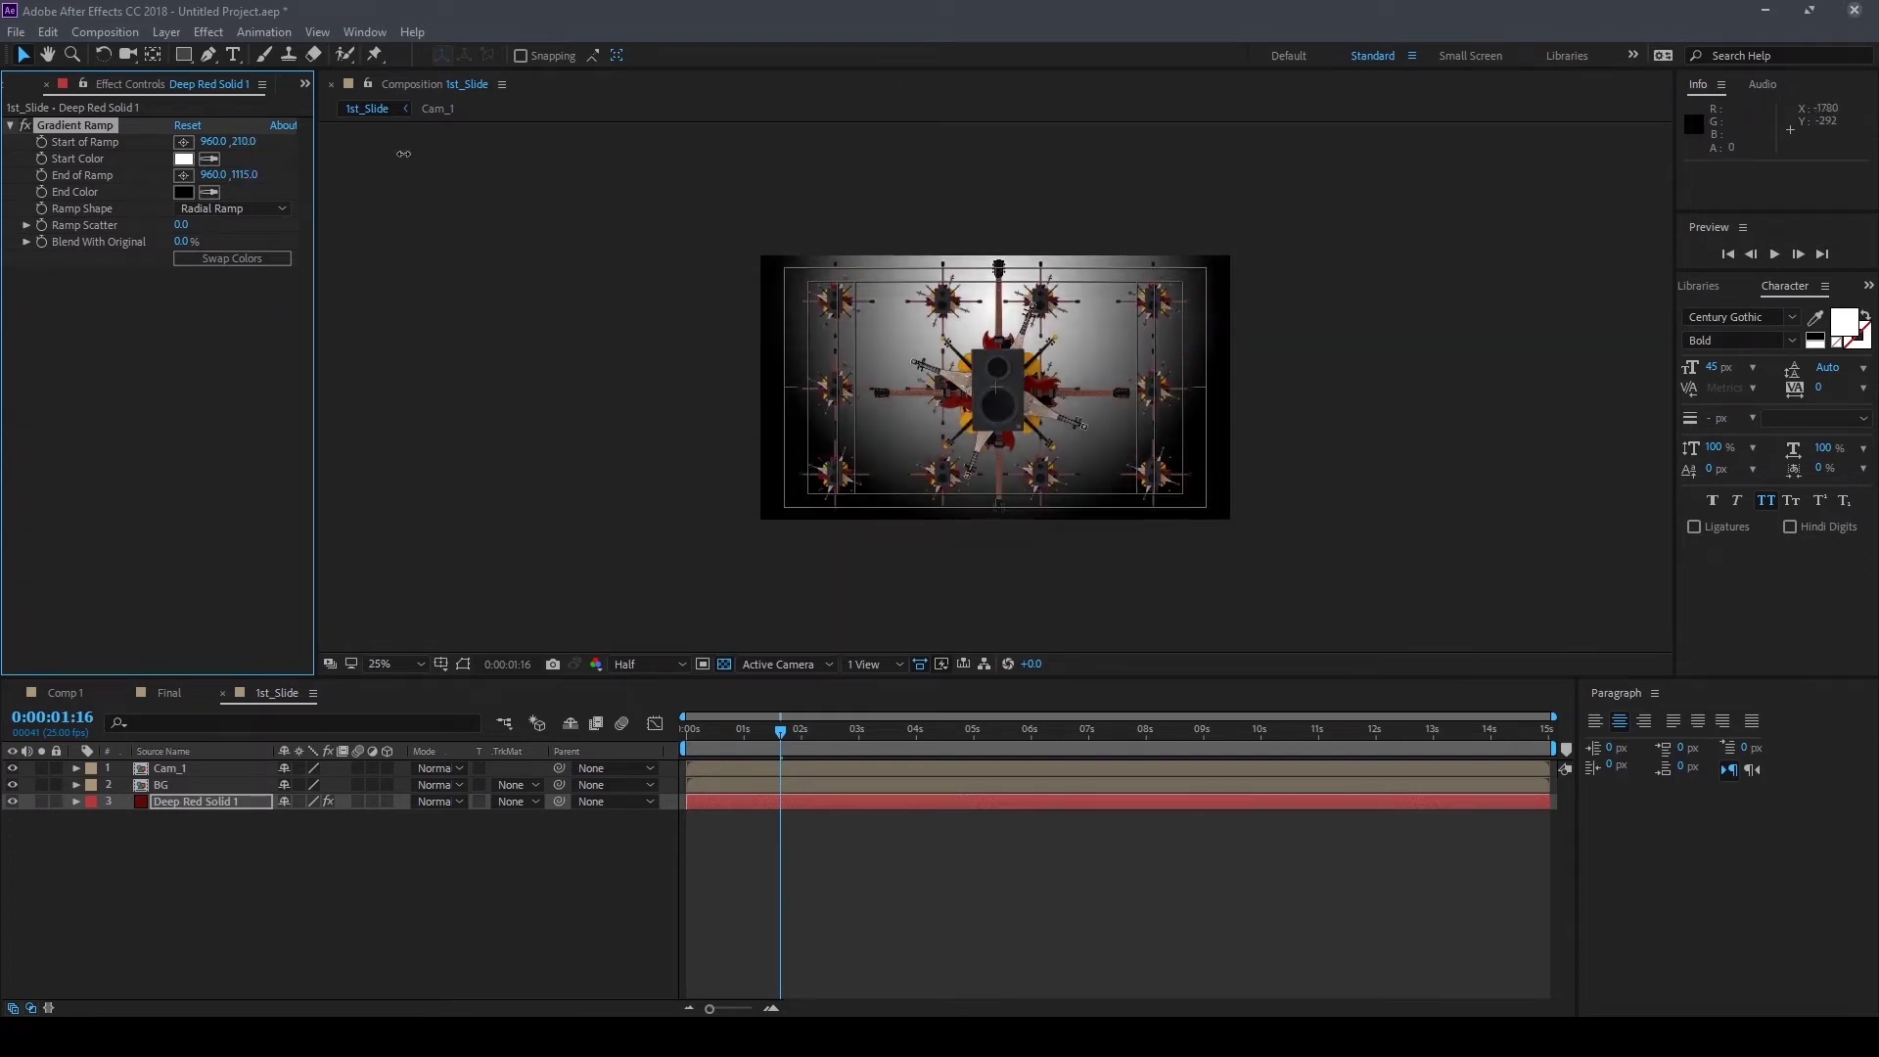
{"action": "left_click", "coordinate": [464, 663]}
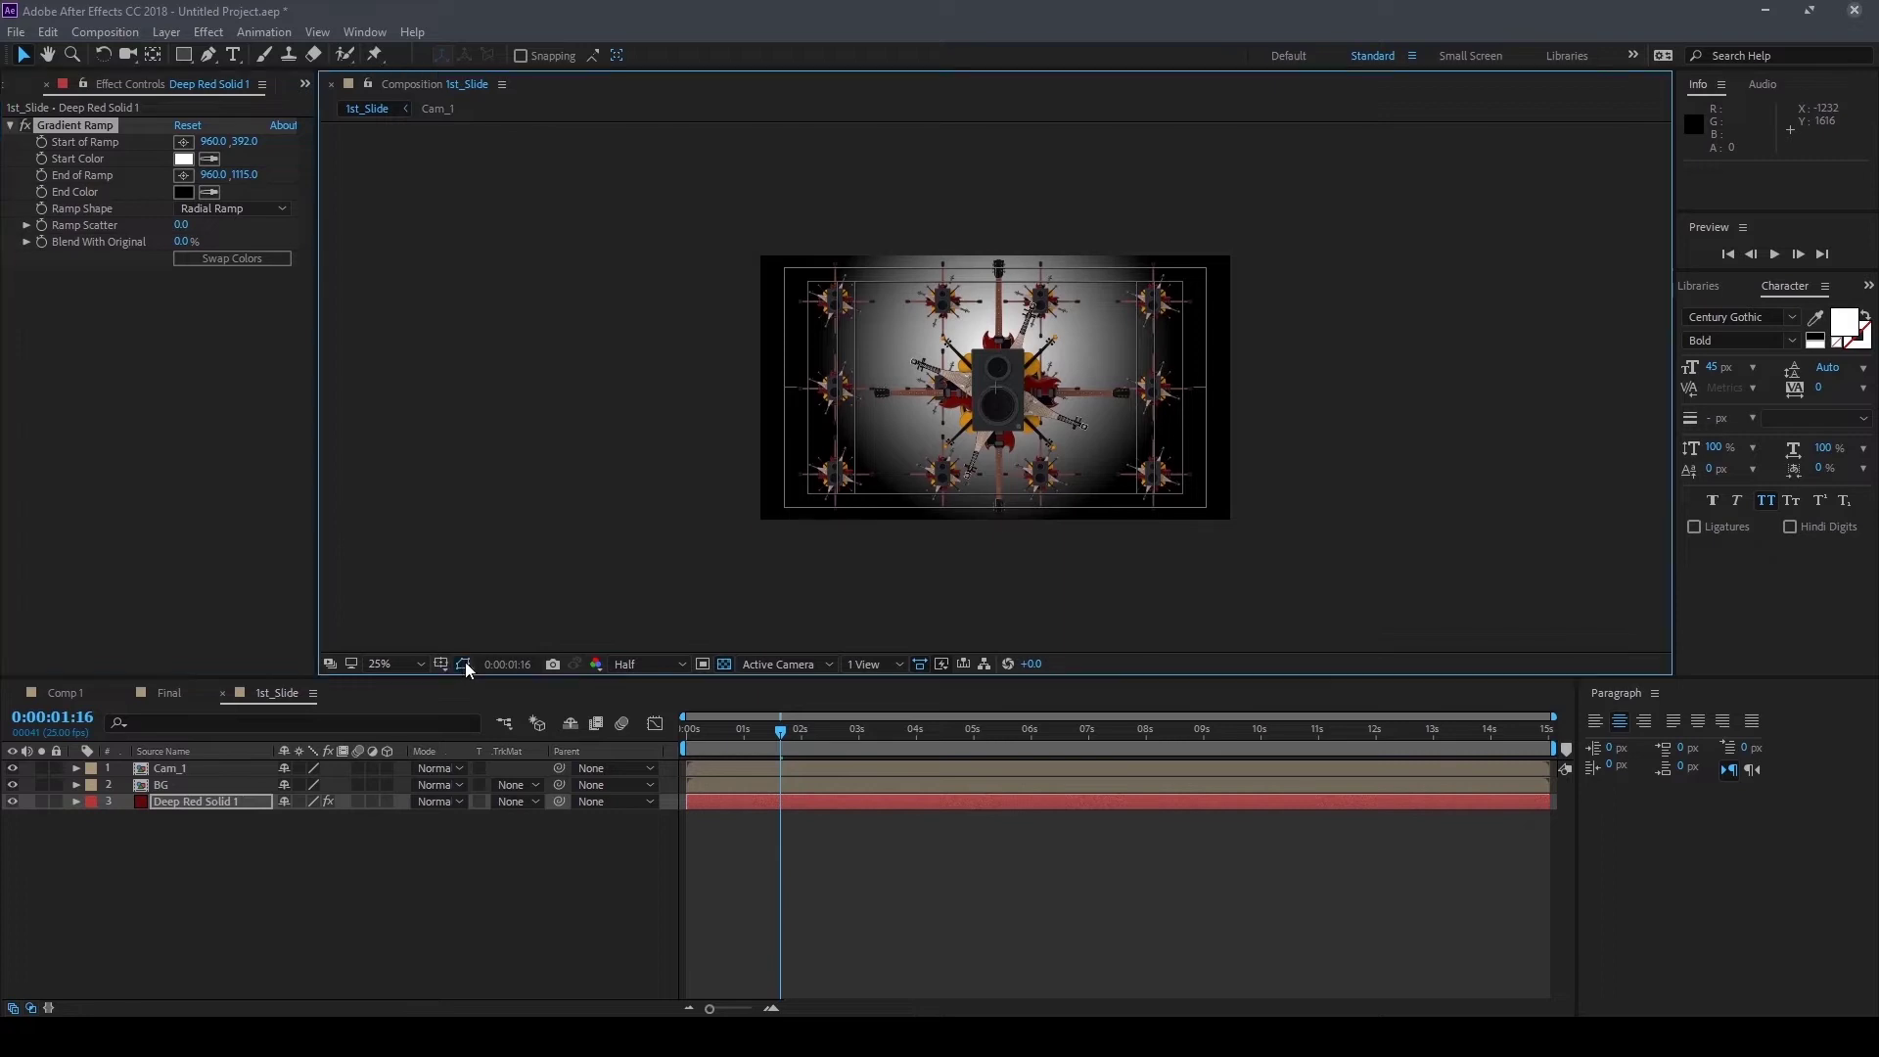
{"action": "key", "text": "period"}
{"action": "left_click_drag", "start_coordinate": [996, 317], "coordinate": [991, 386]}
{"action": "left_click_drag", "start_coordinate": [245, 175], "coordinate": [682, 240]}
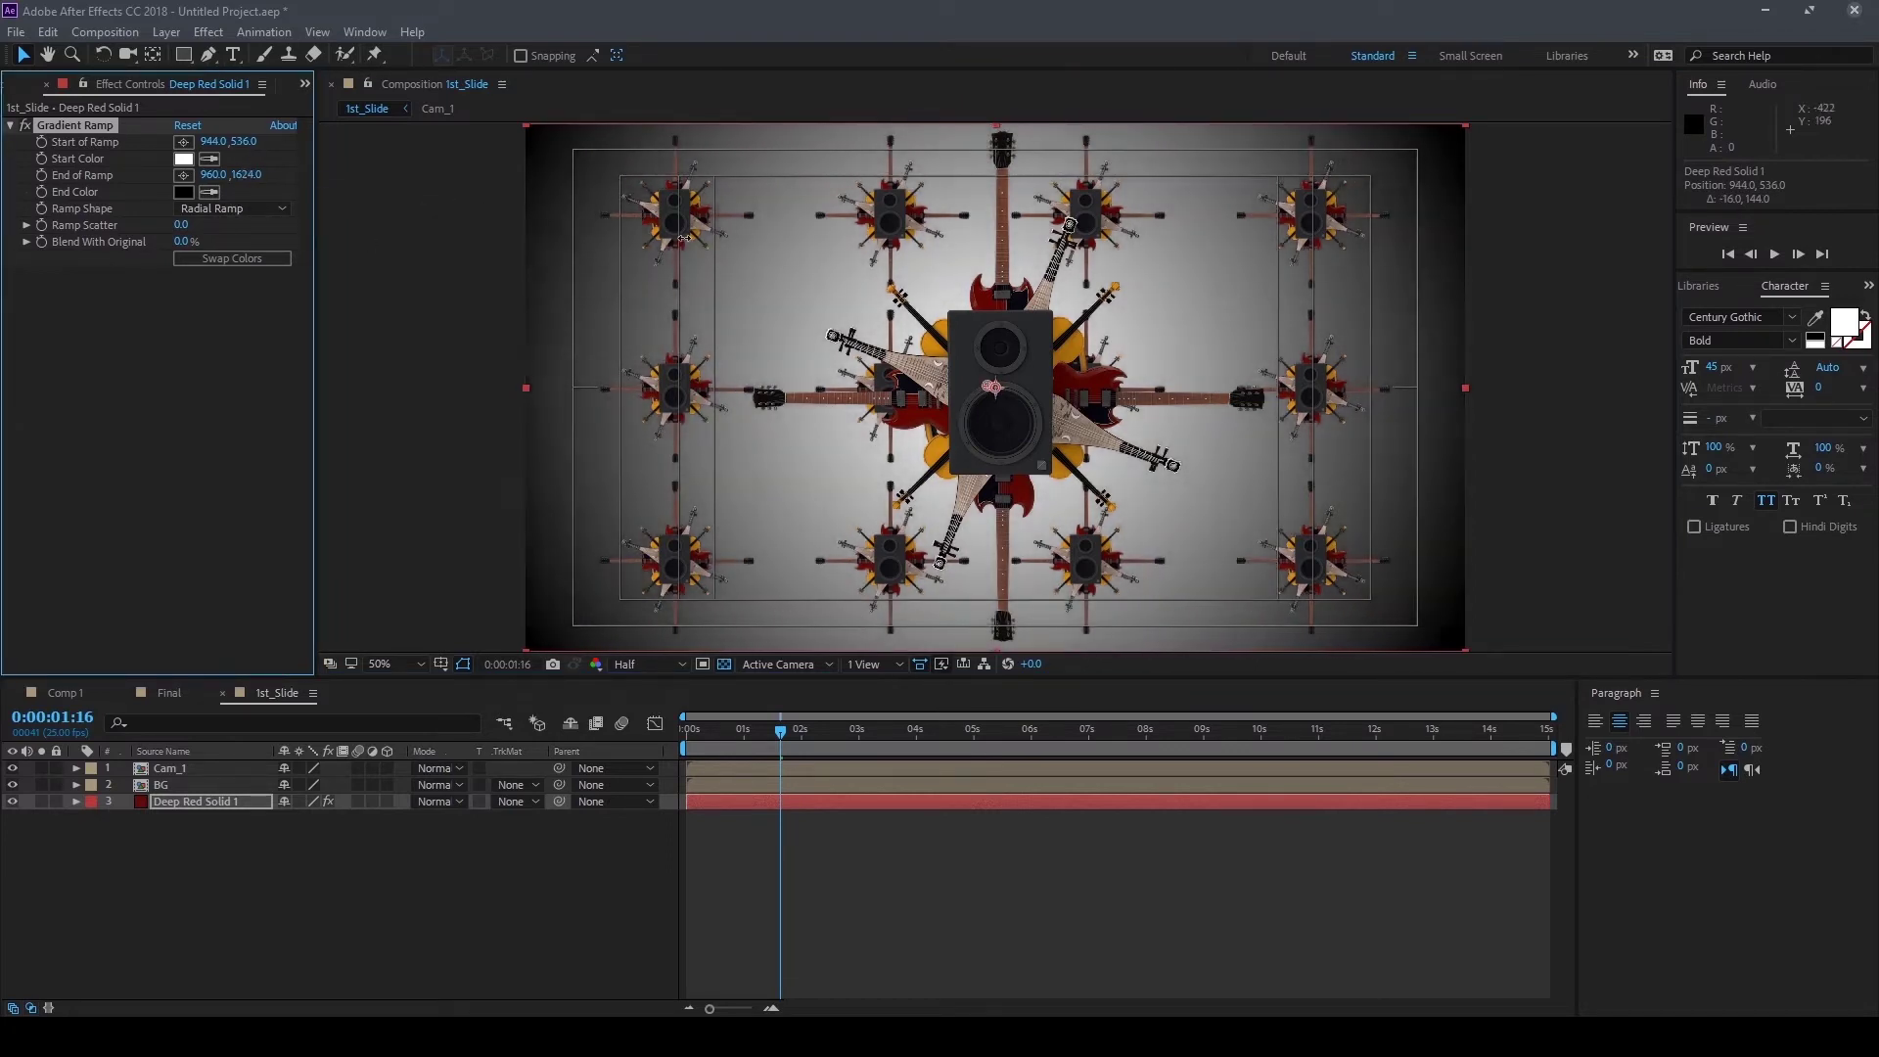
Set the gradient's start colour to dark red
{"action": "left_click", "coordinate": [183, 158]}
{"action": "left_click_drag", "start_coordinate": [260, 10], "coordinate": [661, 431]}
{"action": "left_click_drag", "start_coordinate": [685, 538], "coordinate": [698, 609]}
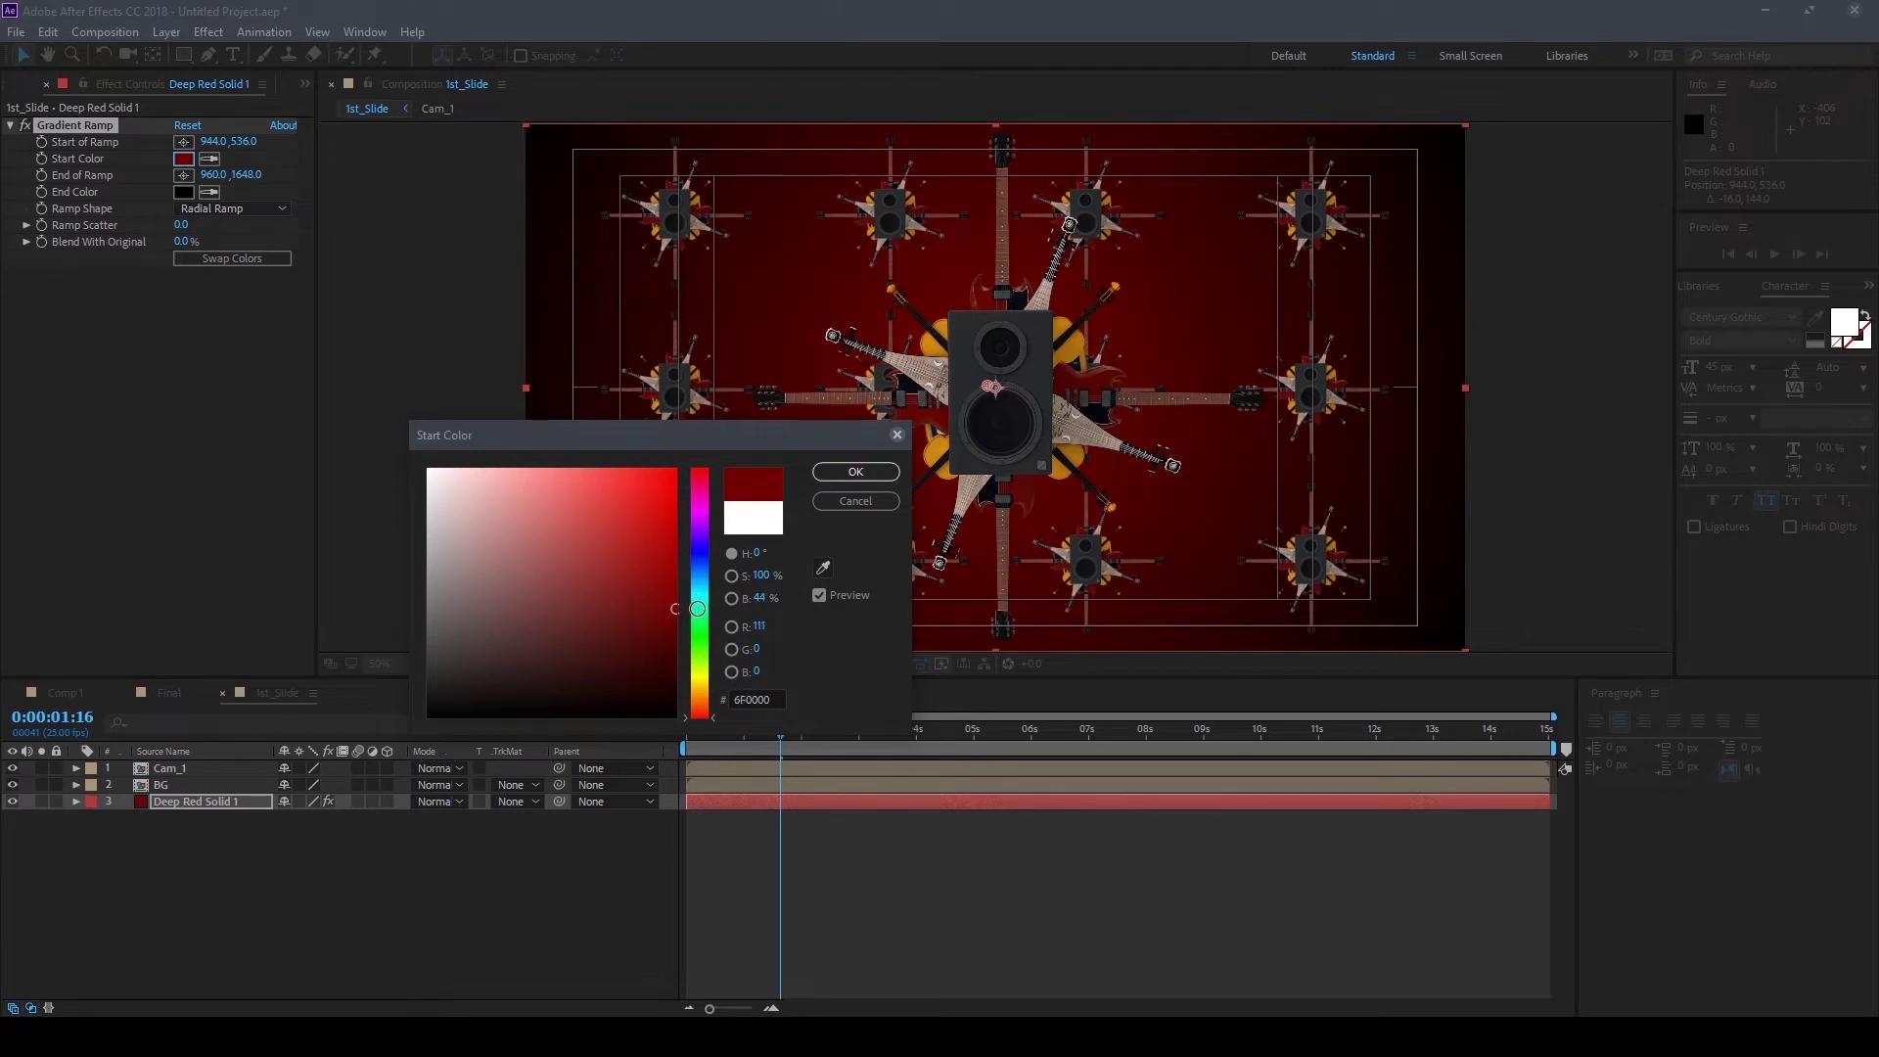
{"action": "left_click", "coordinate": [821, 568]}
{"action": "left_click", "coordinate": [877, 473]}
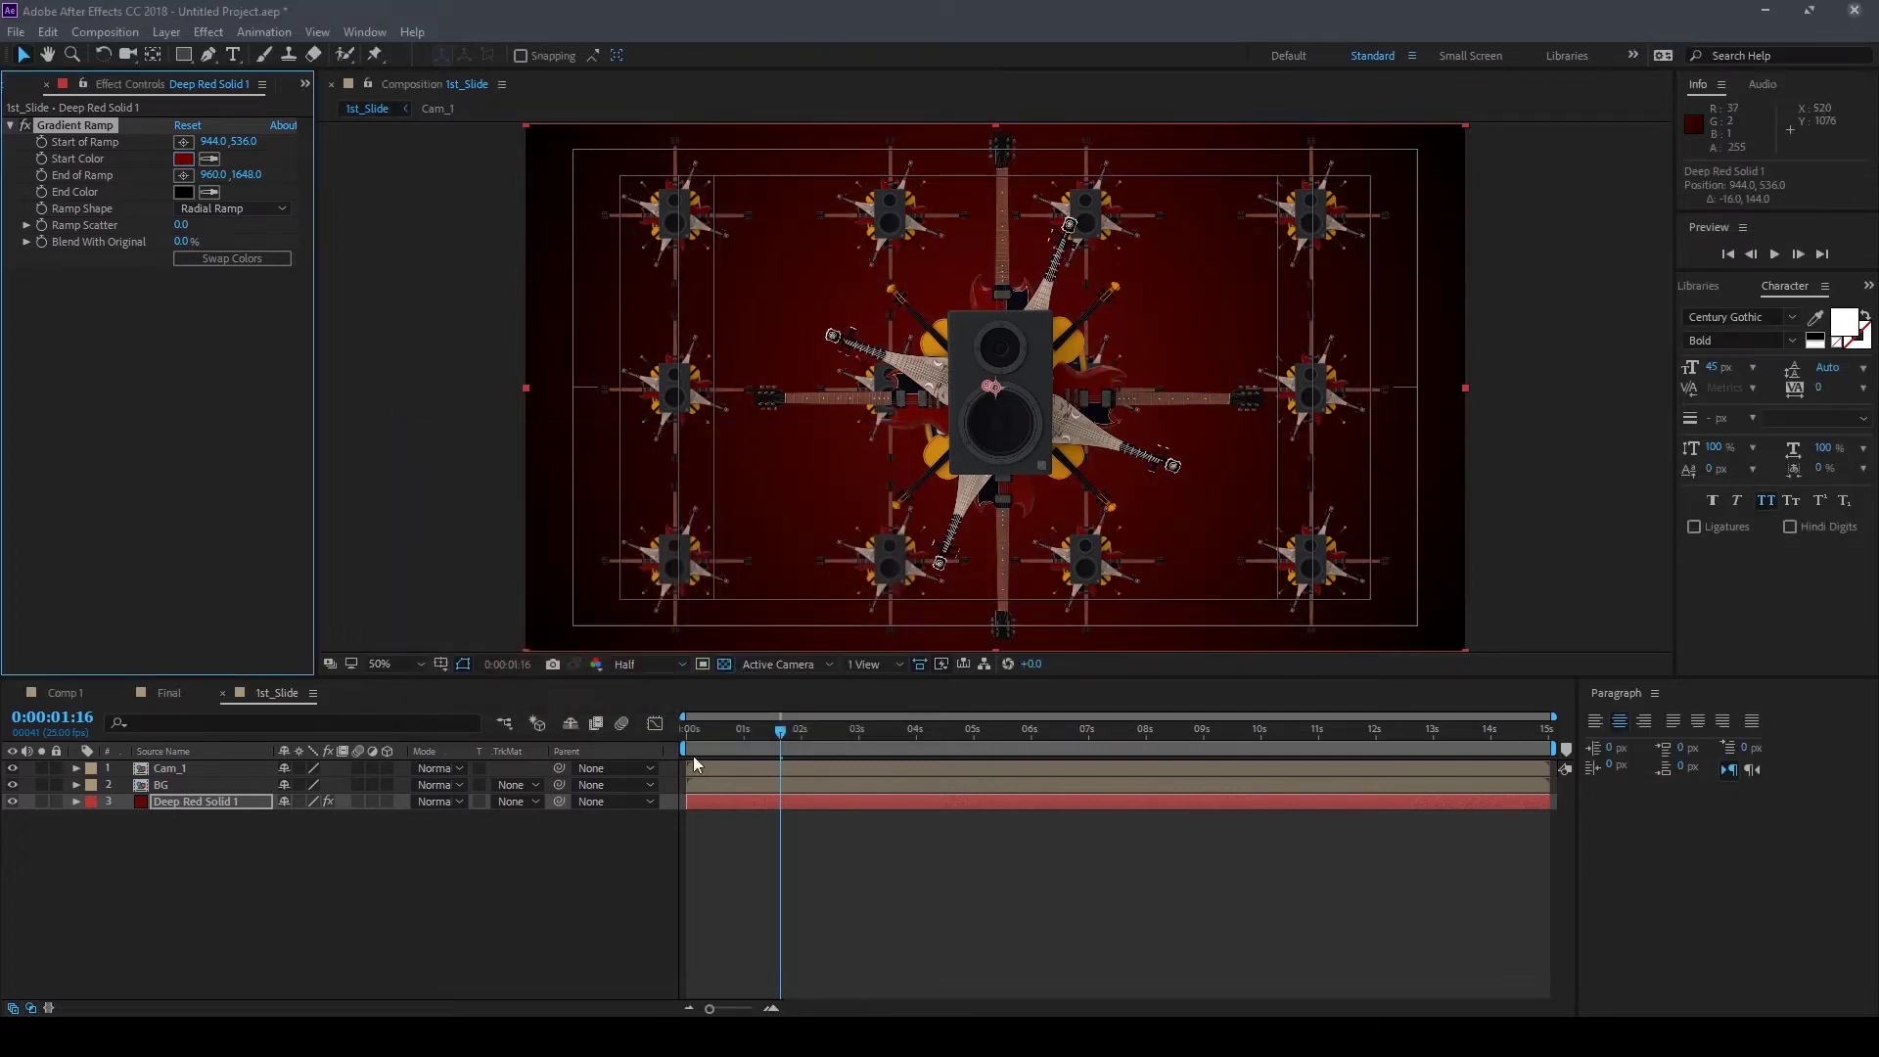
{"action": "left_click", "coordinate": [268, 862]}
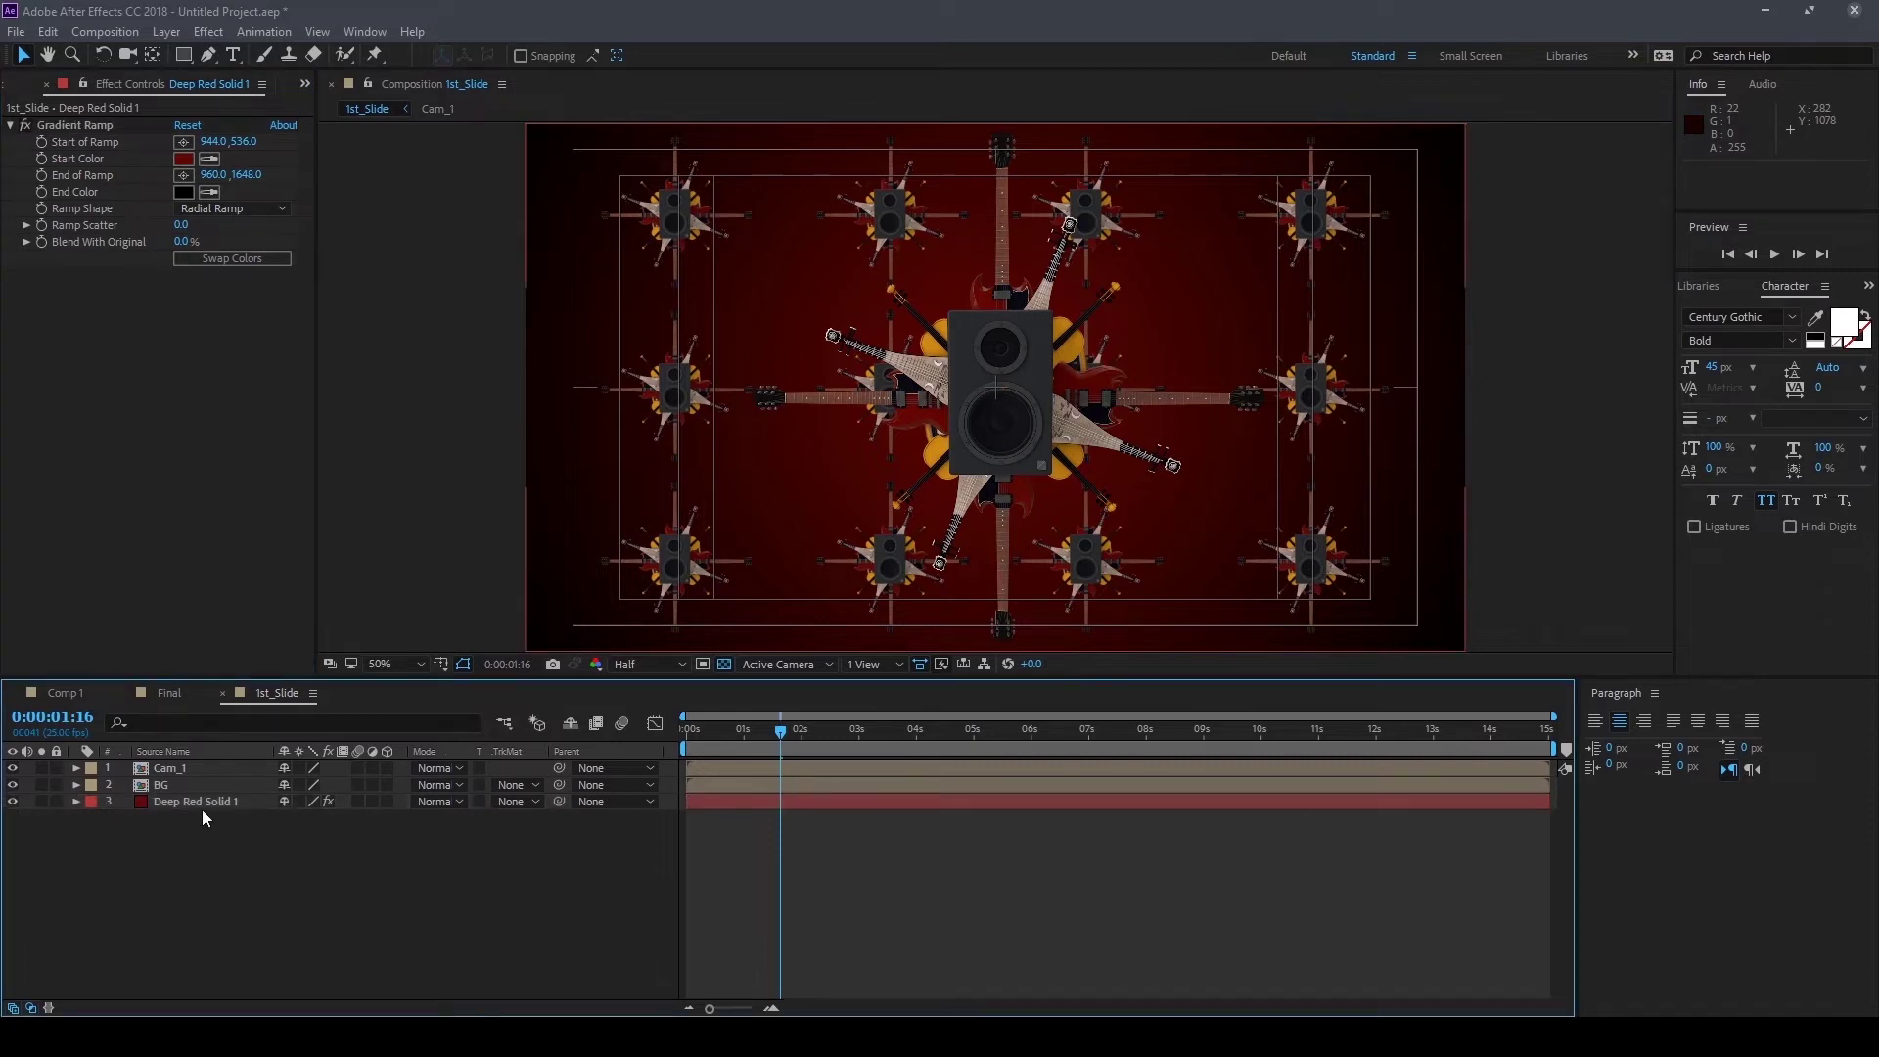
Create Deep Red Solid 2 with New > Solid and move it below the BG layer
{"action": "right_click", "coordinate": [209, 873]}
{"action": "left_click", "coordinate": [115, 873]}
{"action": "right_click", "coordinate": [185, 866]}
{"action": "mouse_move", "coordinate": [260, 661]}
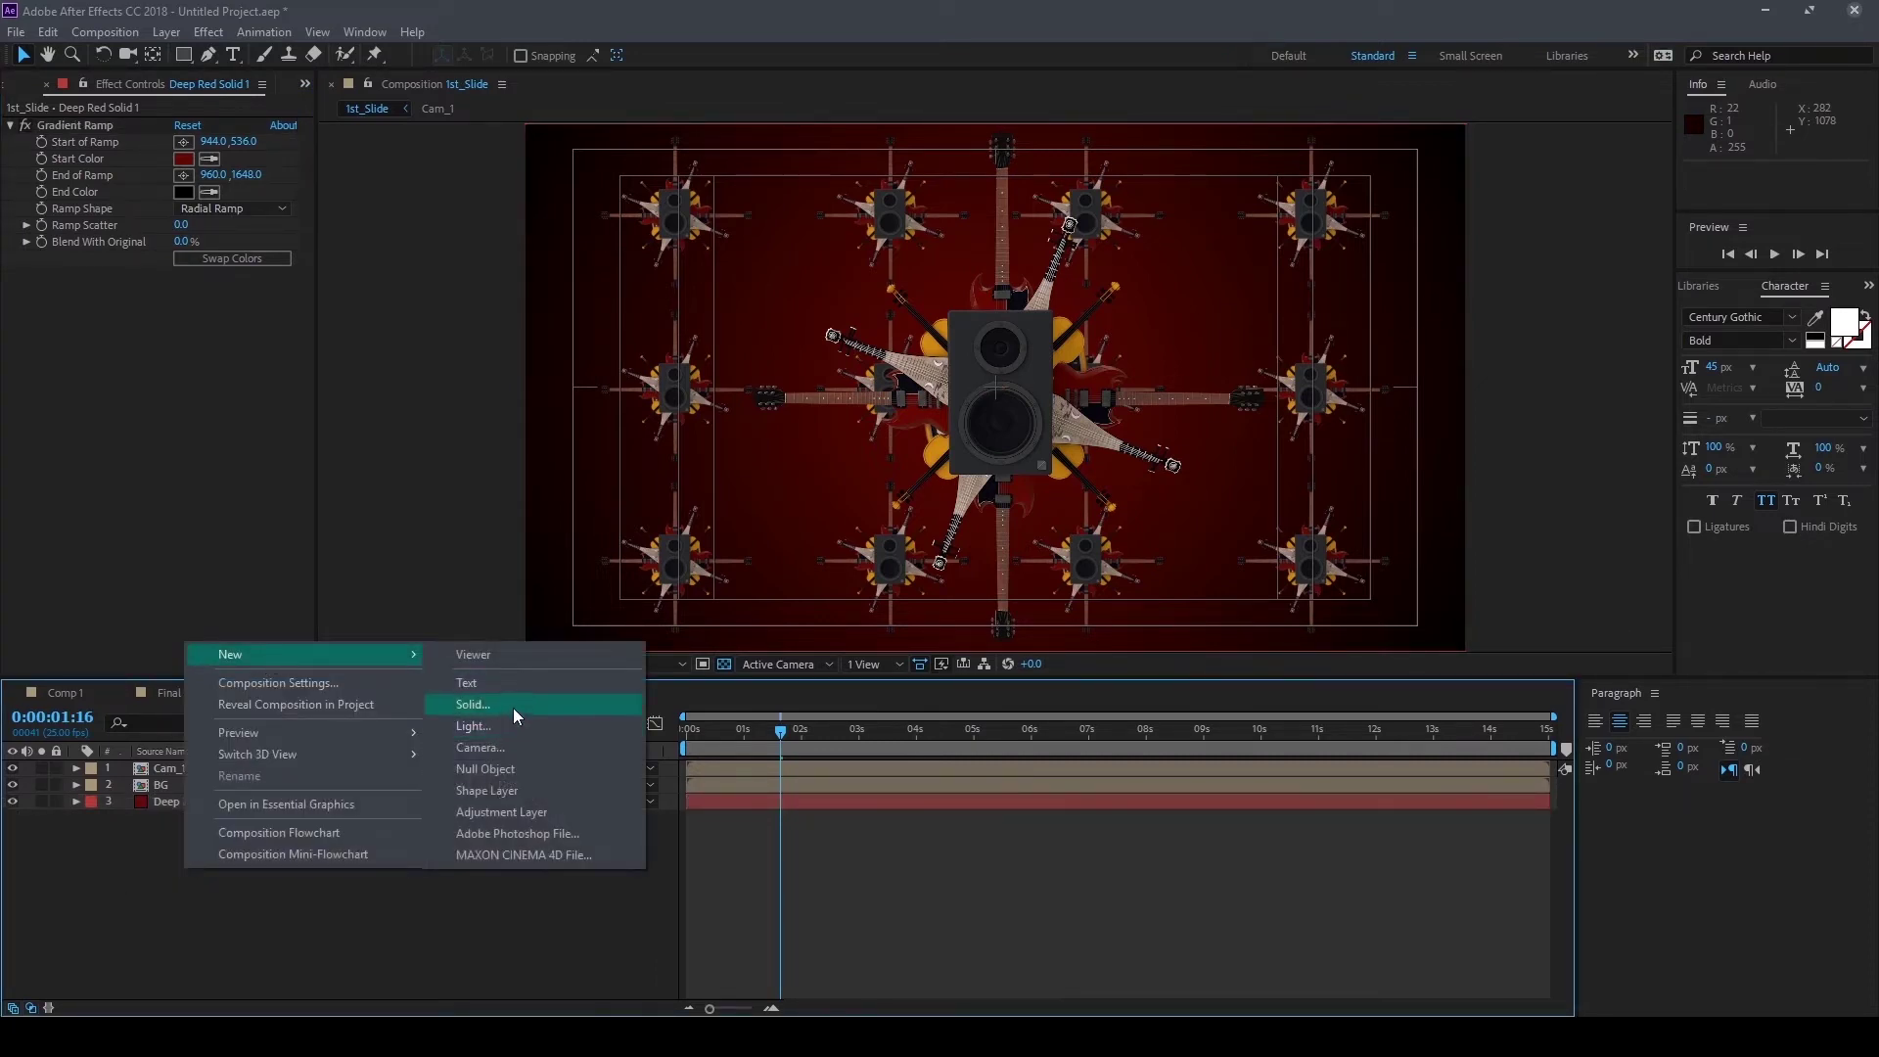
{"action": "left_click", "coordinate": [512, 708]}
{"action": "left_click", "coordinate": [964, 695]}
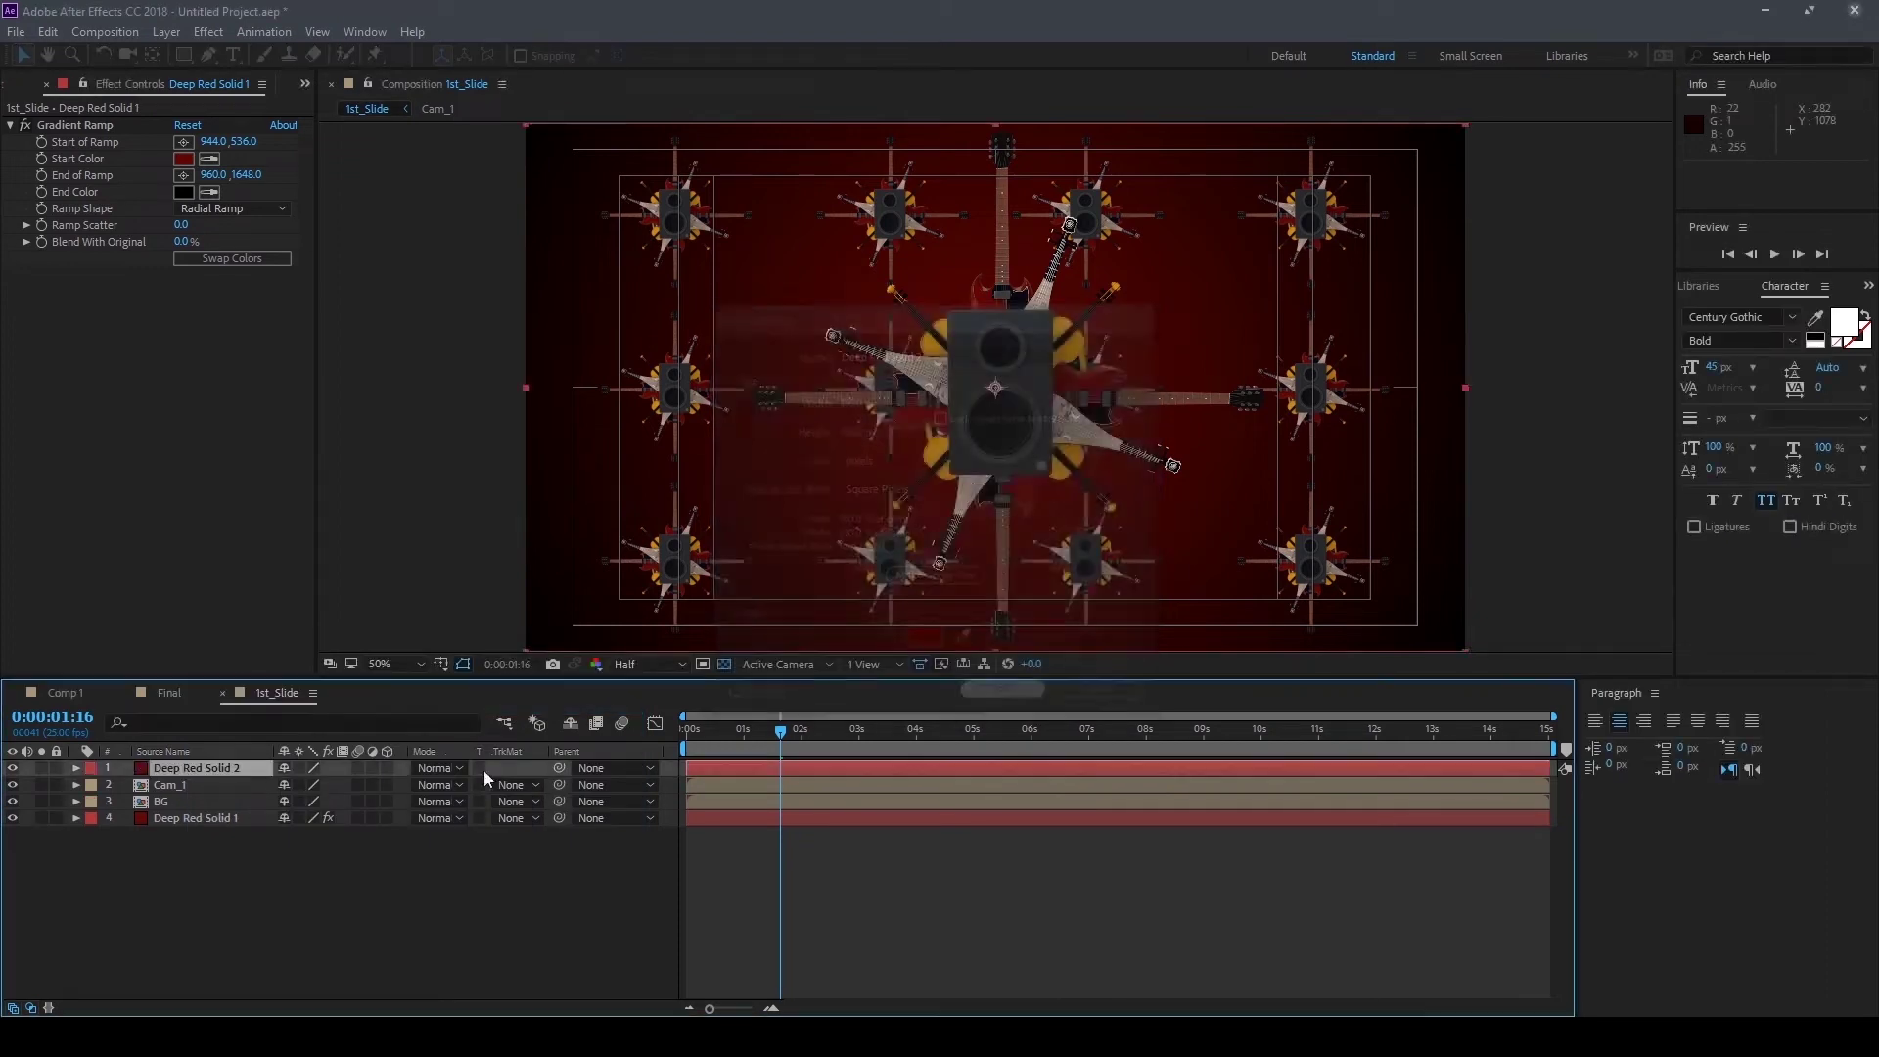
{"action": "left_click_drag", "start_coordinate": [186, 767], "coordinate": [203, 810]}
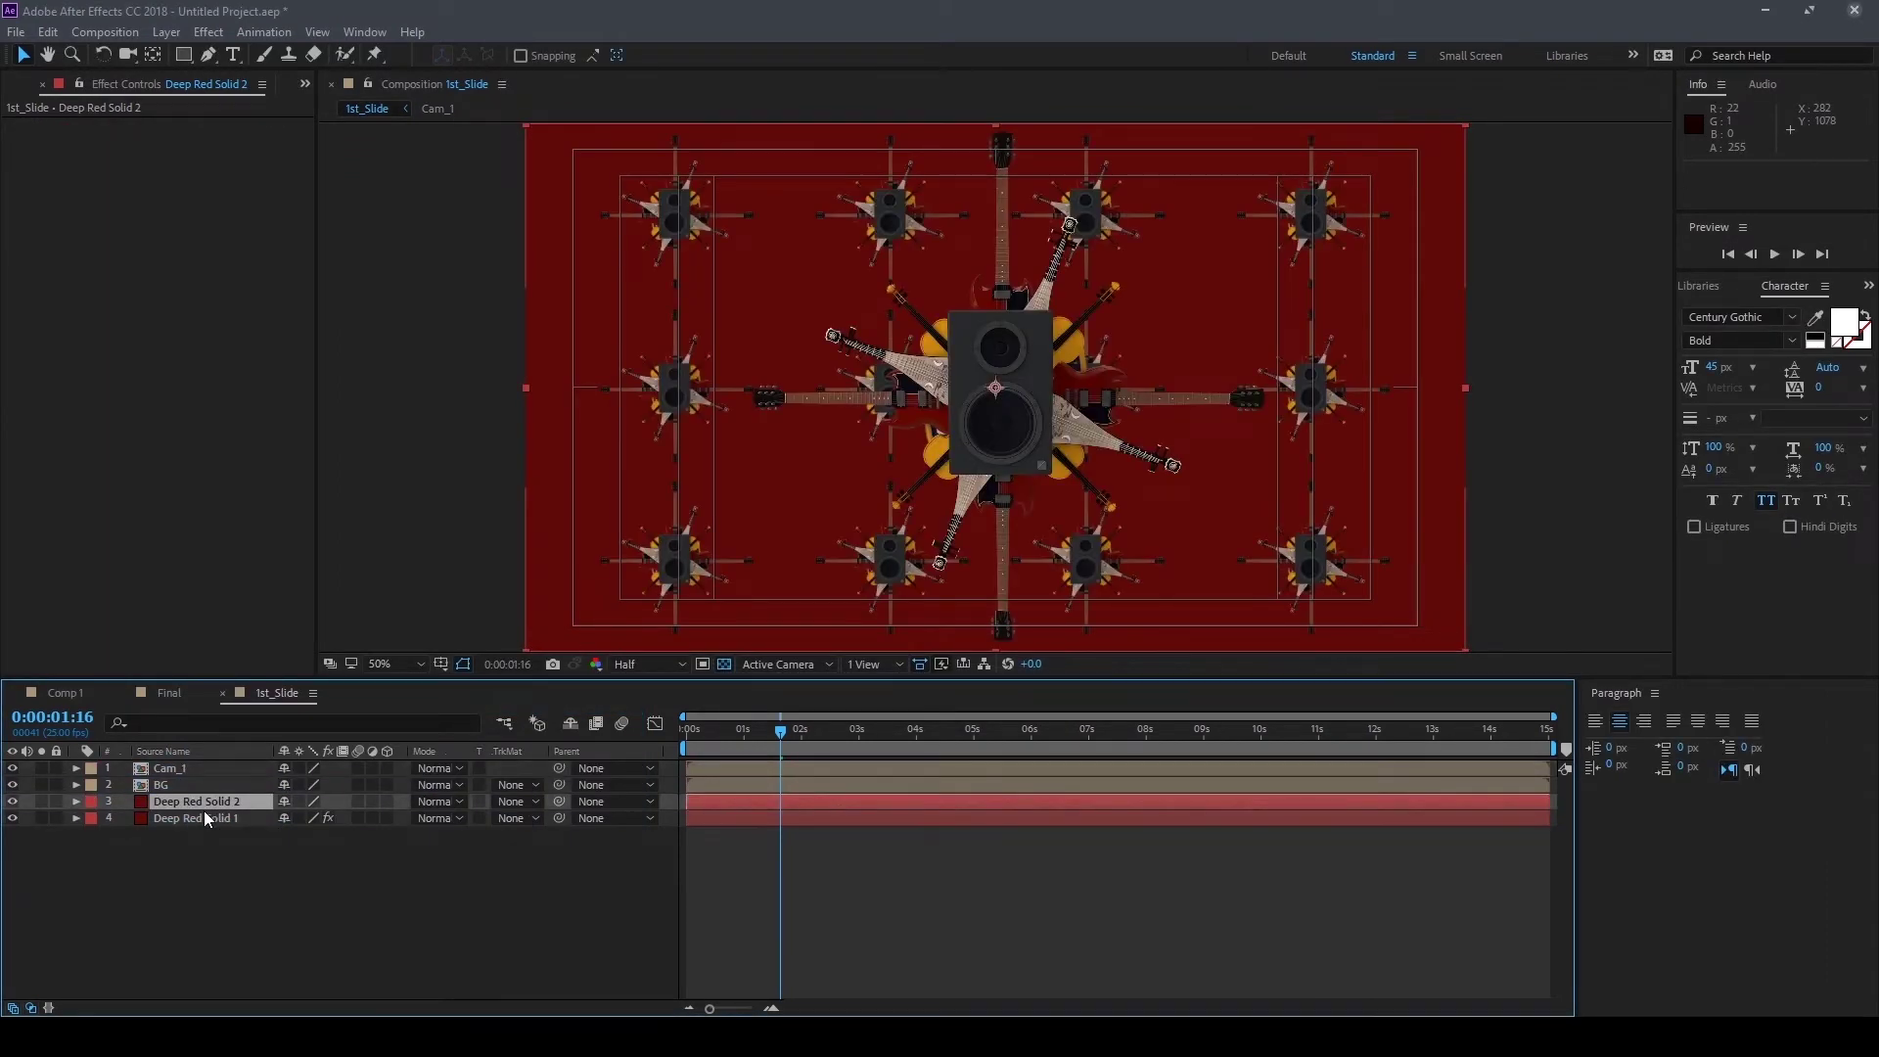
Apply Venetian Blinds to Deep Red Solid 2 with Direction 40° and Completion 10%
{"action": "left_click", "coordinate": [216, 35]}
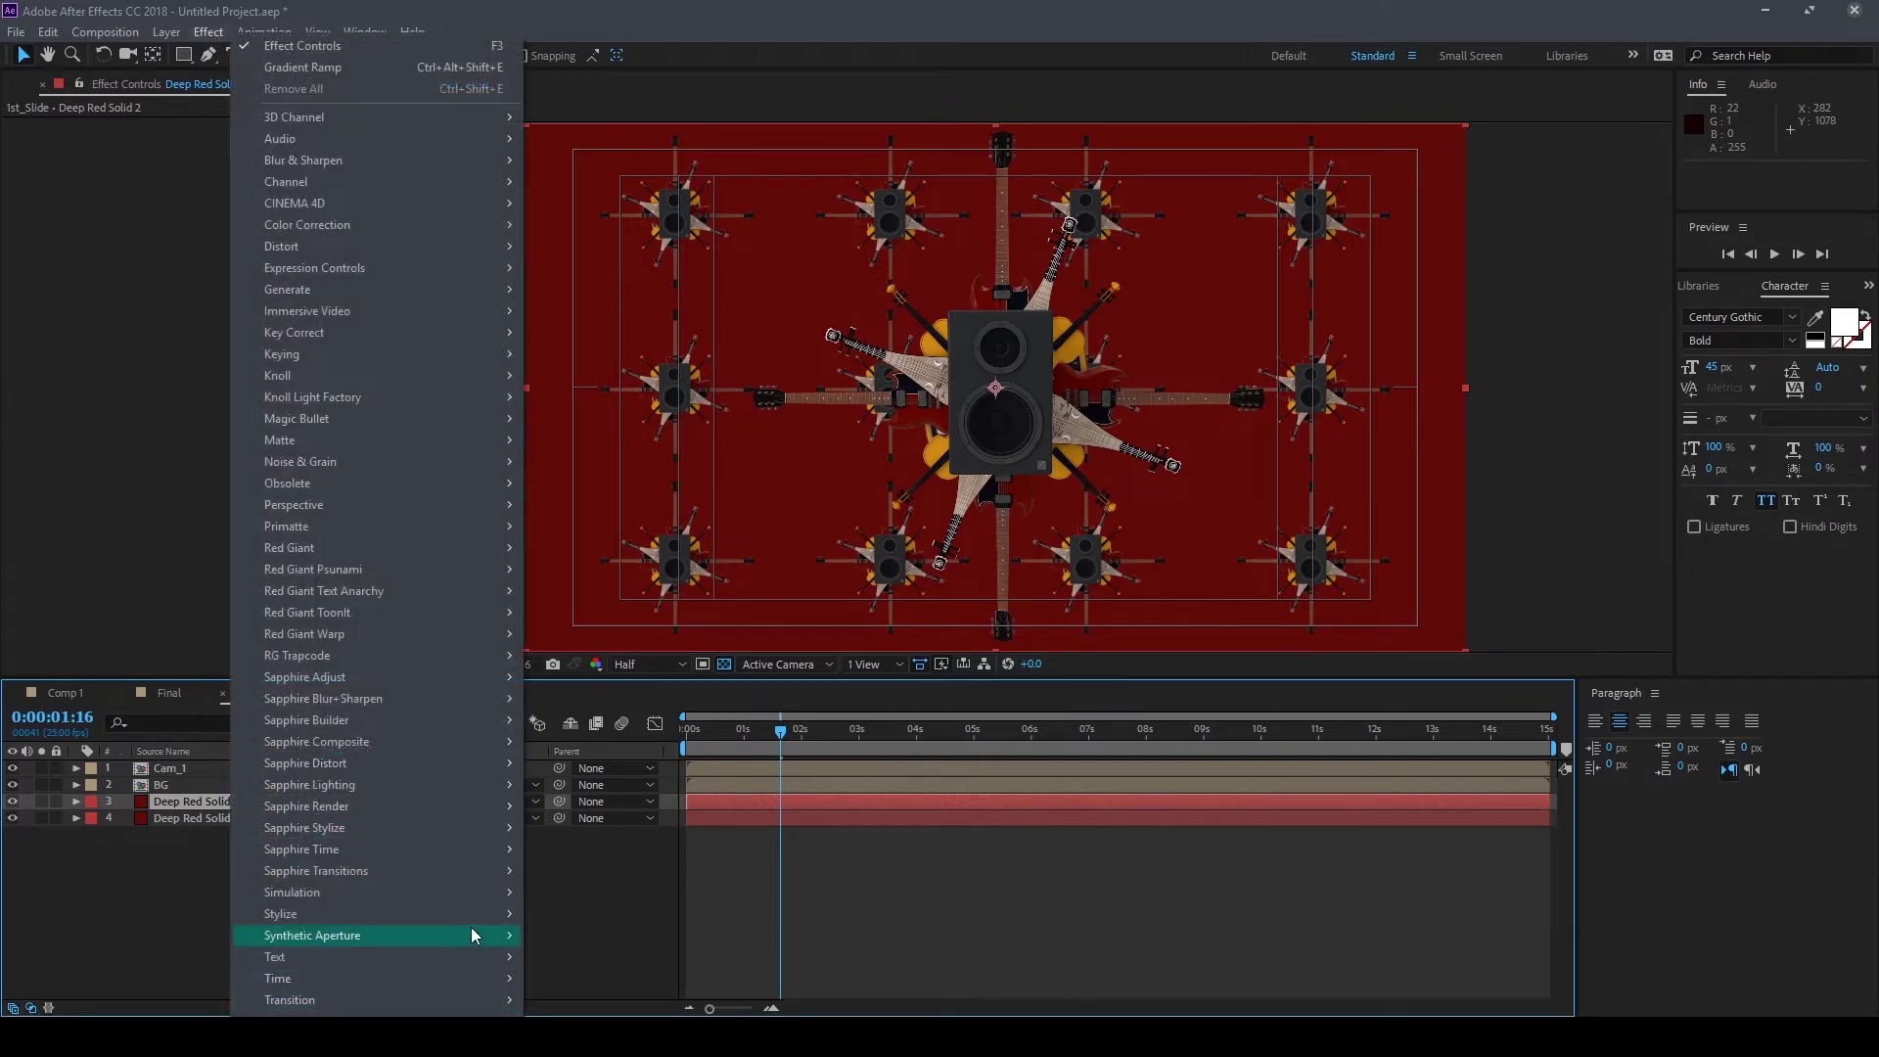
{"action": "mouse_move", "coordinate": [478, 999]}
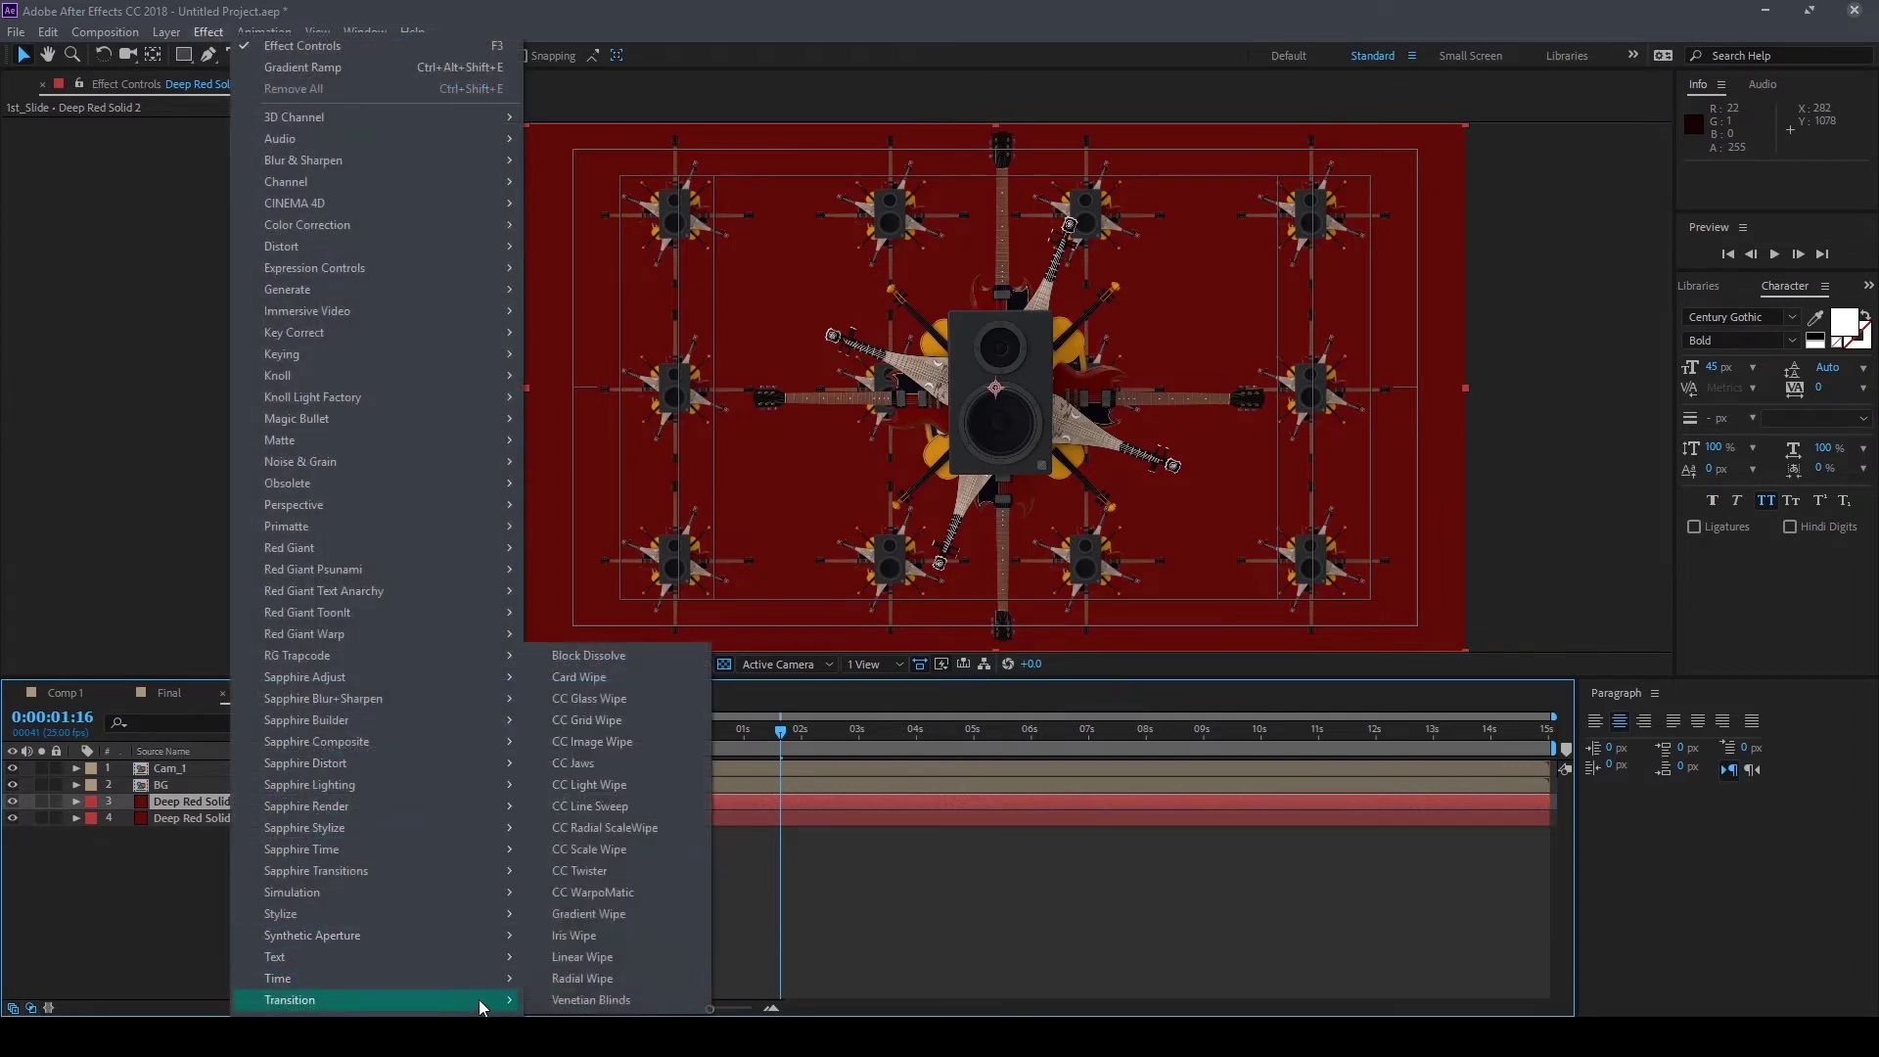
{"action": "left_click", "coordinate": [617, 1000]}
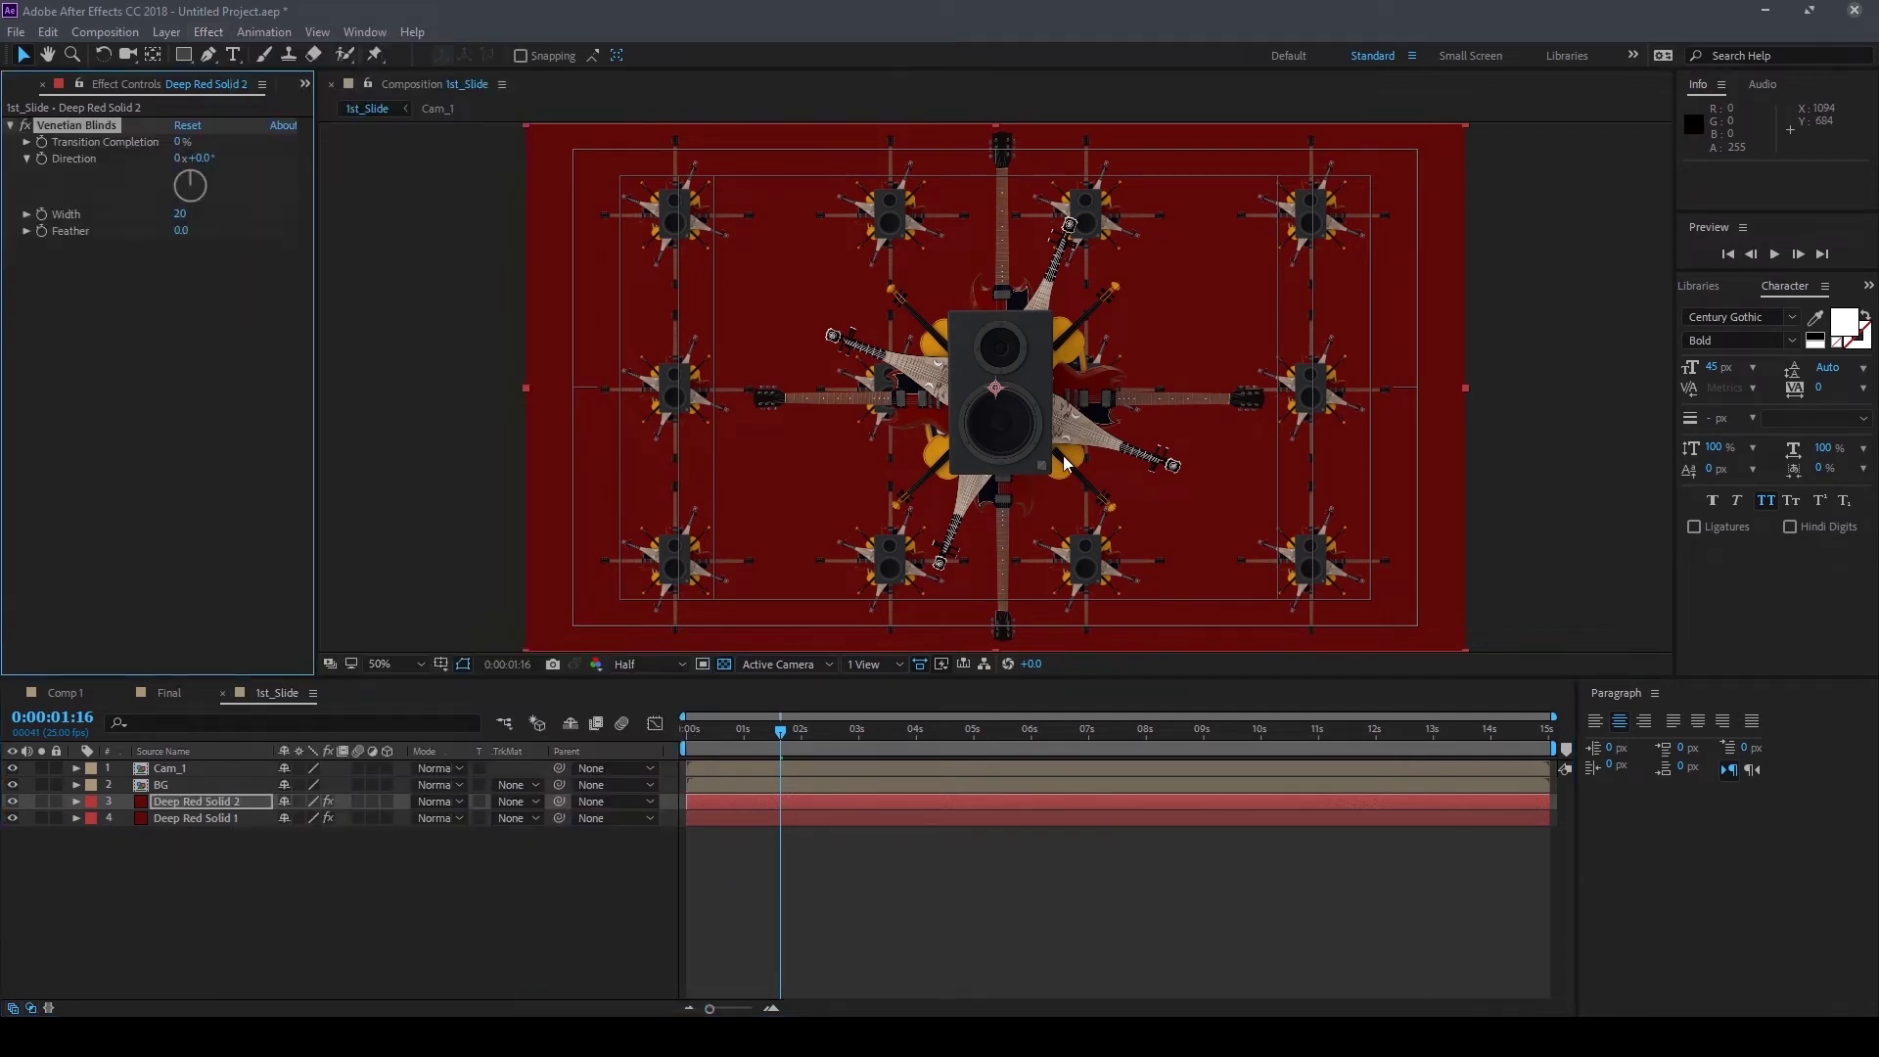
{"action": "left_click", "coordinate": [200, 158]}
{"action": "type", "text": "40"}
{"action": "key", "text": "Return"}
{"action": "left_click", "coordinate": [182, 143]}
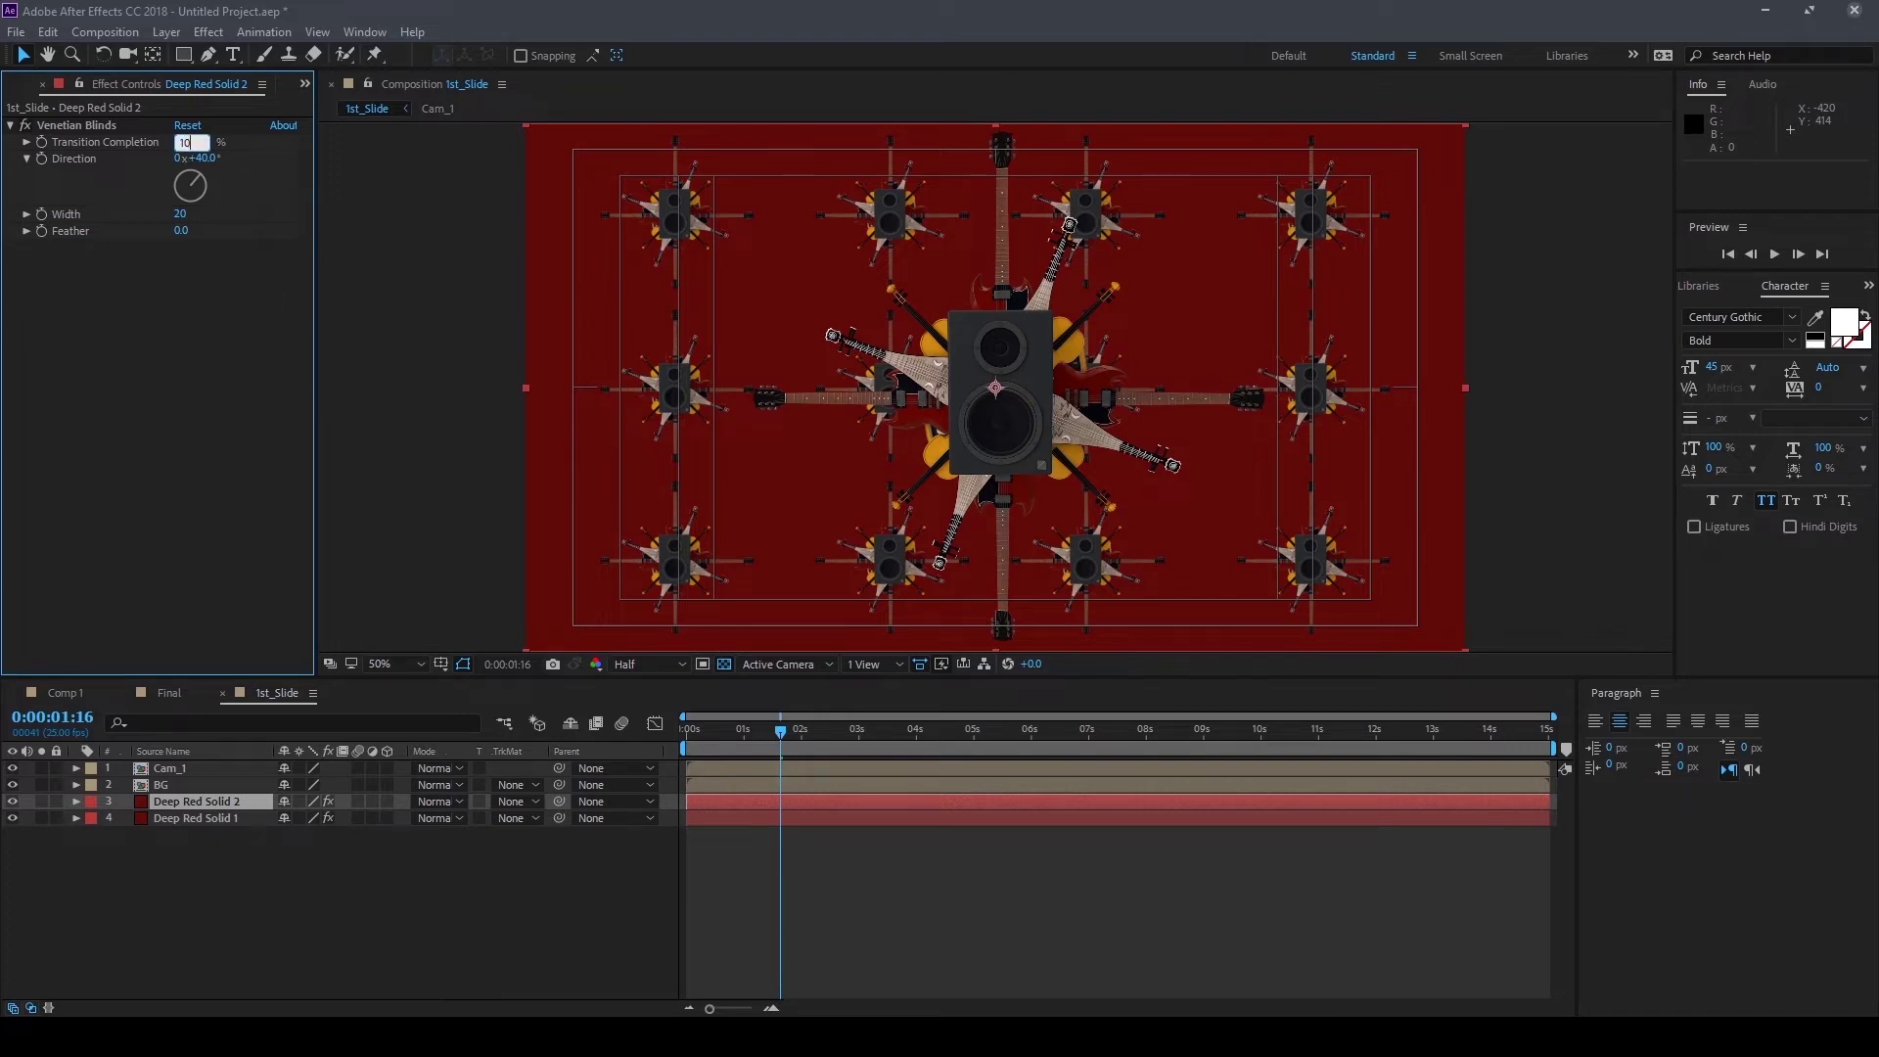
{"action": "key", "text": "Return"}
Inspect the stripes up close and set the Venetian Blinds width to 10
{"action": "scroll", "coordinate": [1051, 337], "scroll_direction": "up", "scroll_amount": 1}
{"action": "left_click_drag", "start_coordinate": [730, 378], "coordinate": [921, 457]}
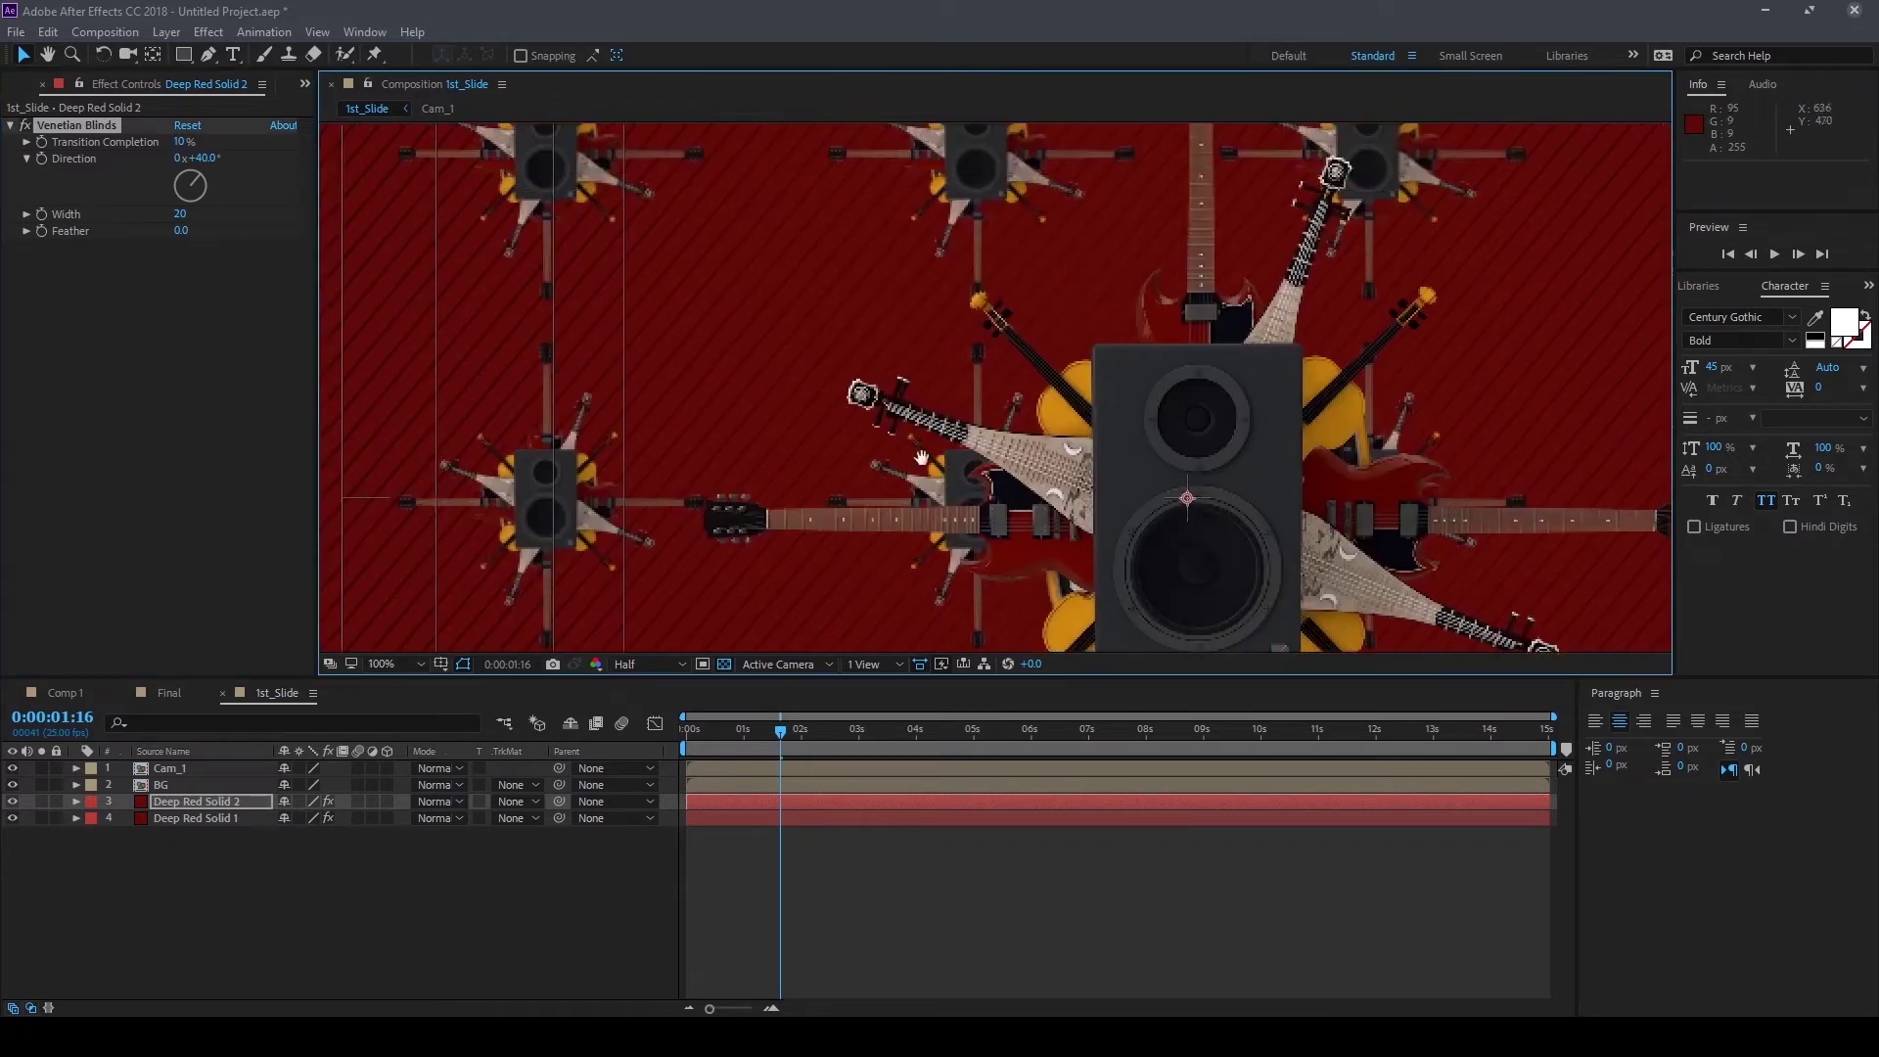
{"action": "scroll", "coordinate": [1065, 391], "scroll_direction": "down", "scroll_amount": 2}
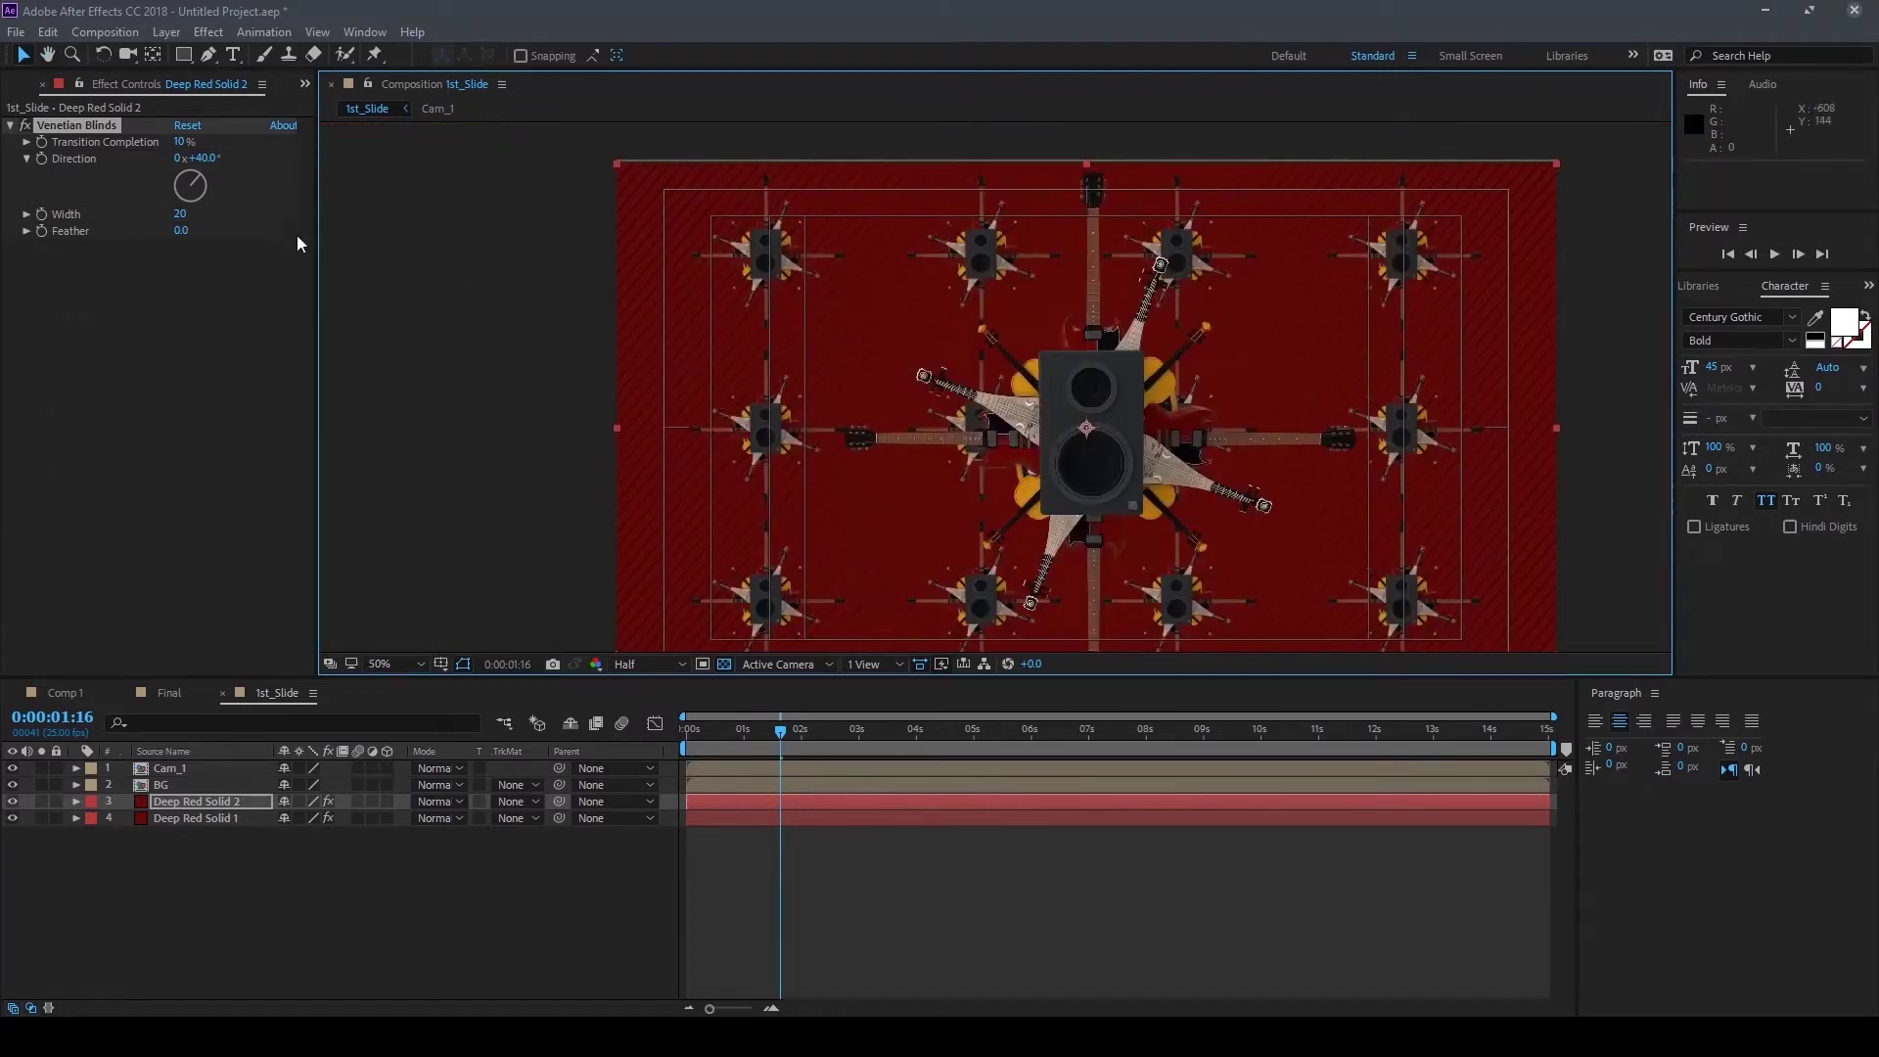
{"action": "left_click_drag", "start_coordinate": [181, 213], "coordinate": [177, 214]}
{"action": "left_click", "coordinate": [179, 214]}
{"action": "type", "text": "10"}
{"action": "key", "text": "Return"}
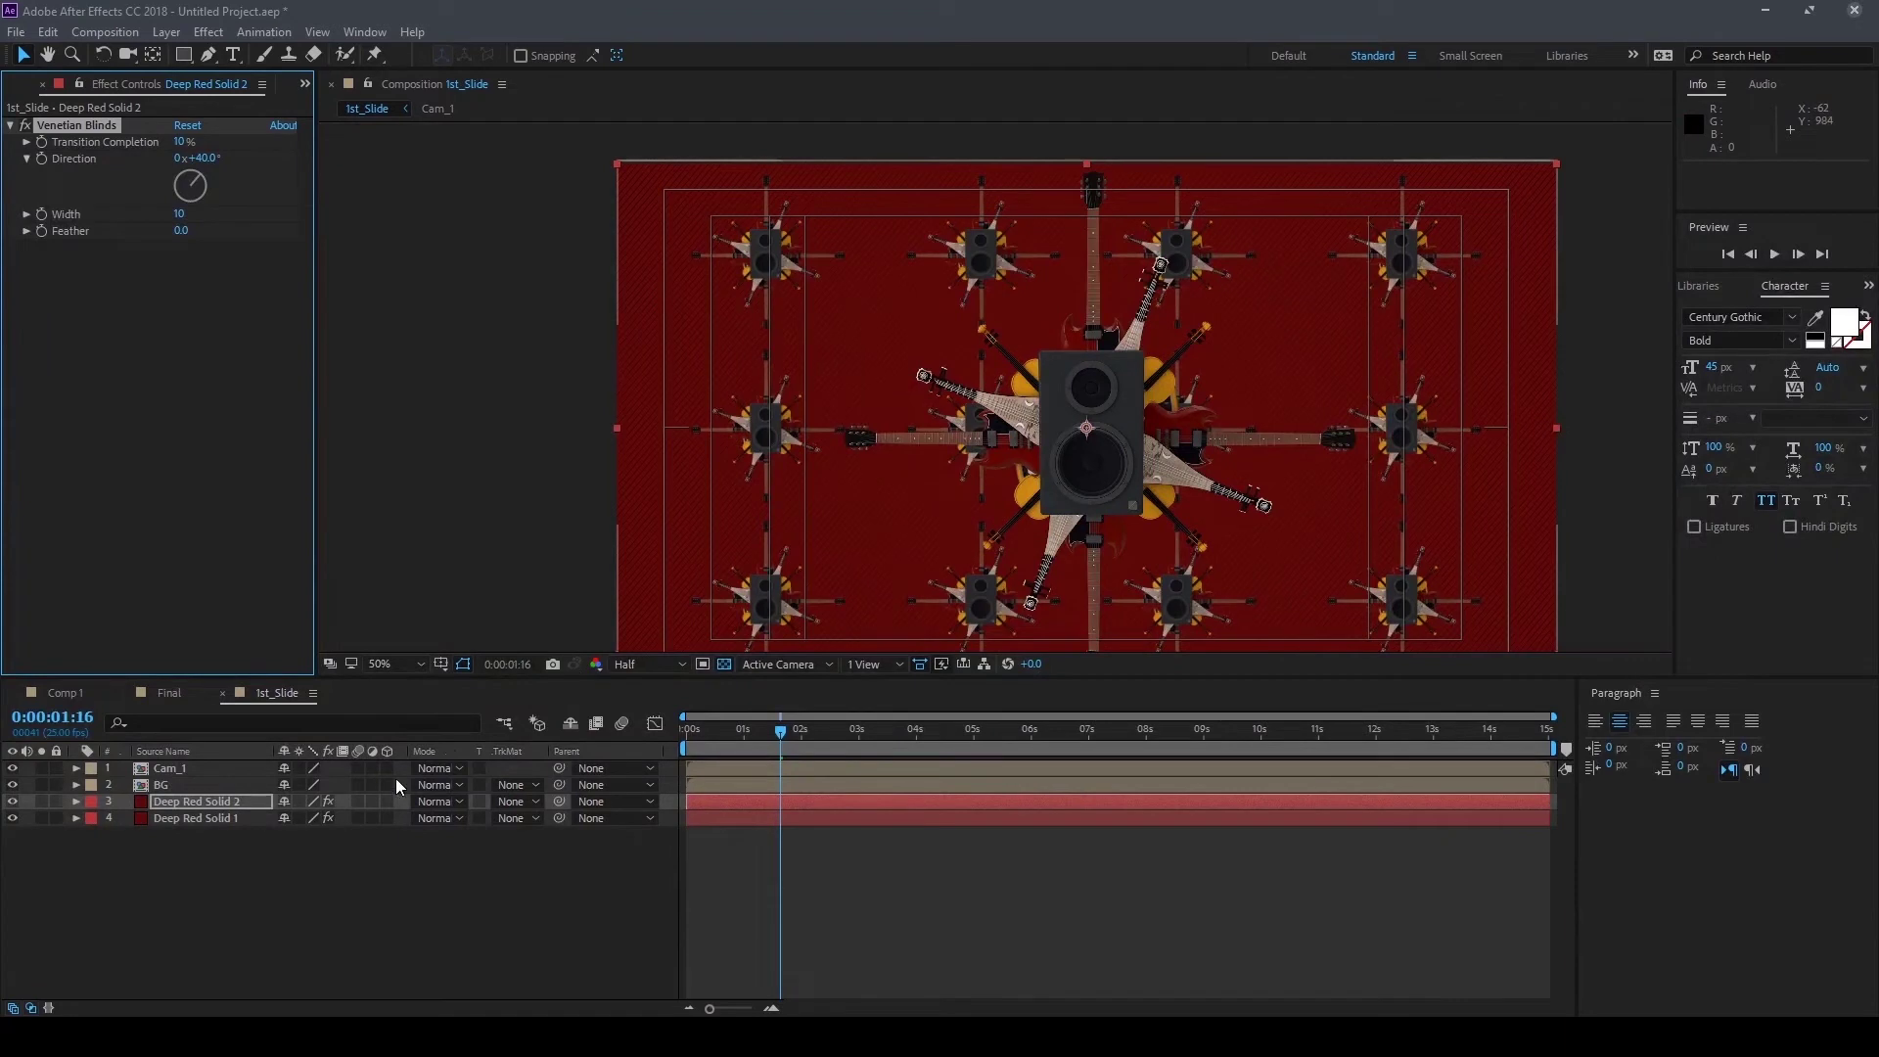
{"action": "left_click", "coordinate": [219, 818]}
{"action": "scroll", "coordinate": [1092, 364], "scroll_direction": "down", "scroll_amount": 2}
{"action": "scroll", "coordinate": [1092, 366], "scroll_direction": "up", "scroll_amount": 2}
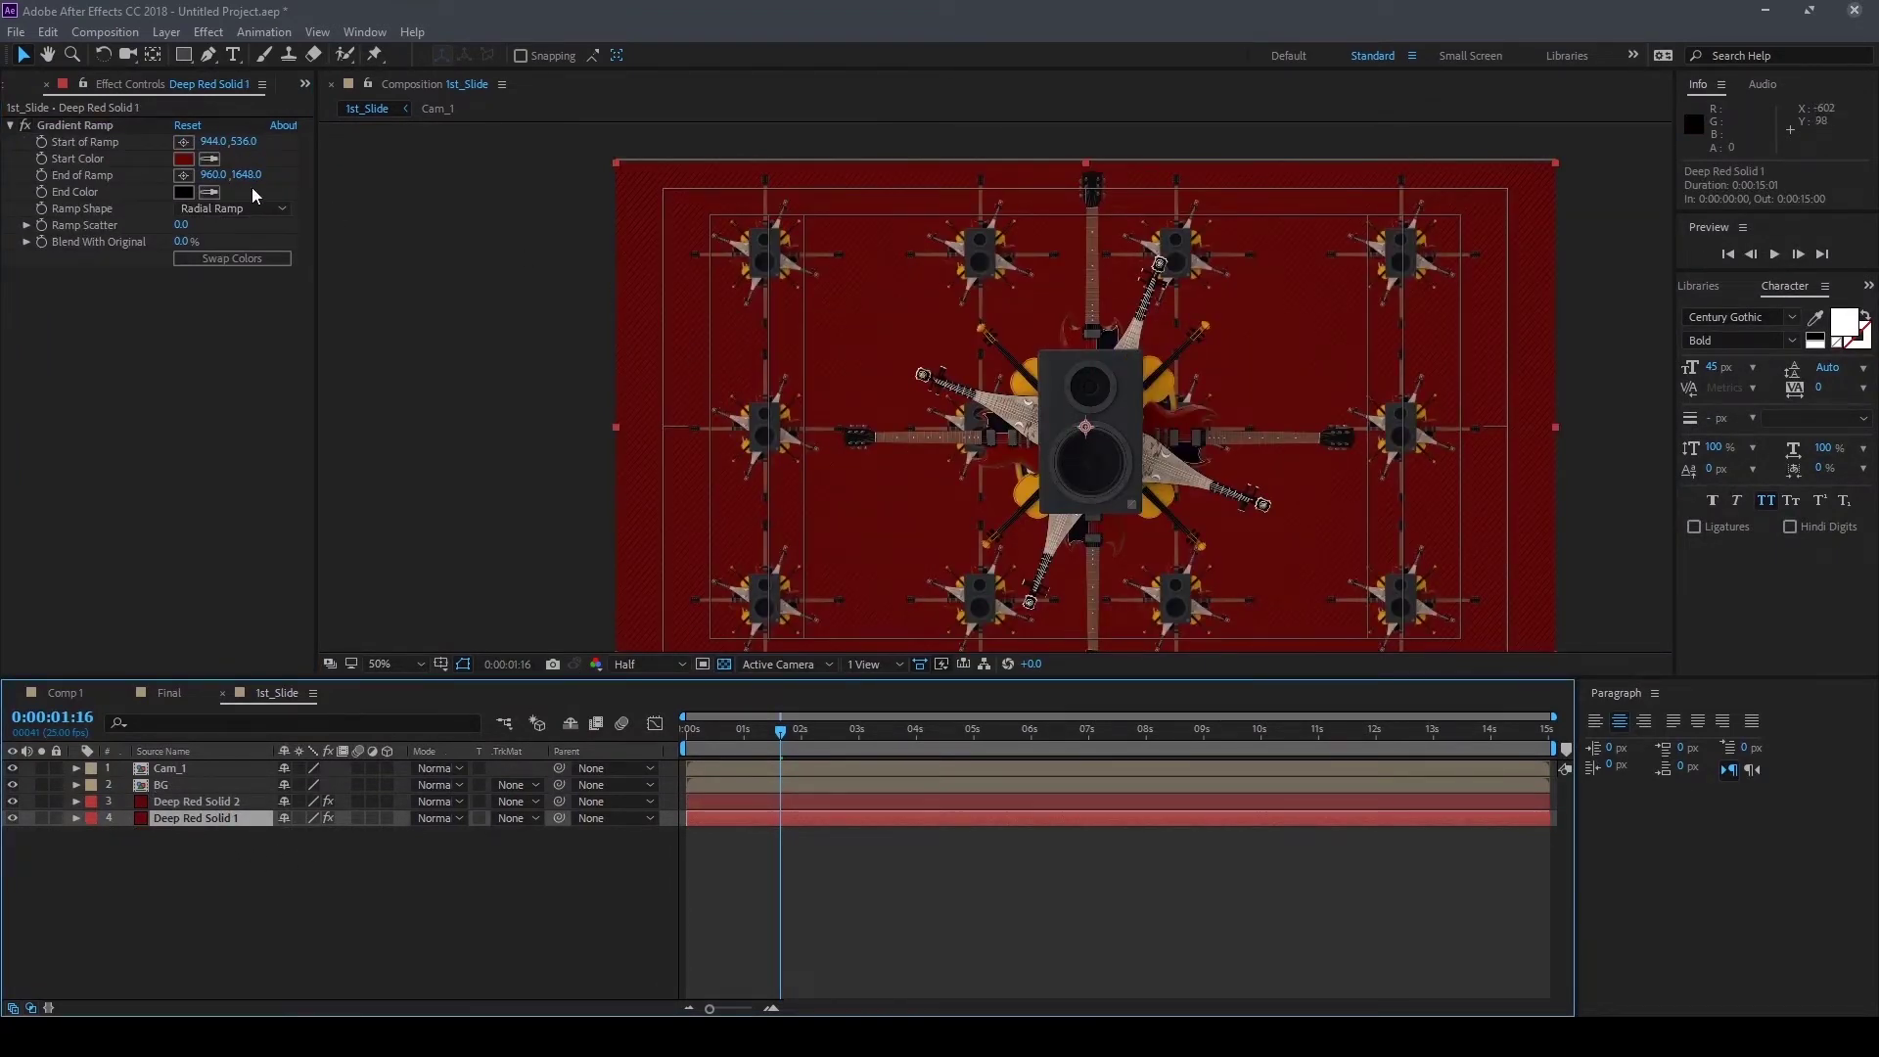
Scrub Deep Red Solid 1's End of Ramp to 960, 1564 and recentre the composition view
{"action": "left_click_drag", "start_coordinate": [247, 175], "coordinate": [171, 176]}
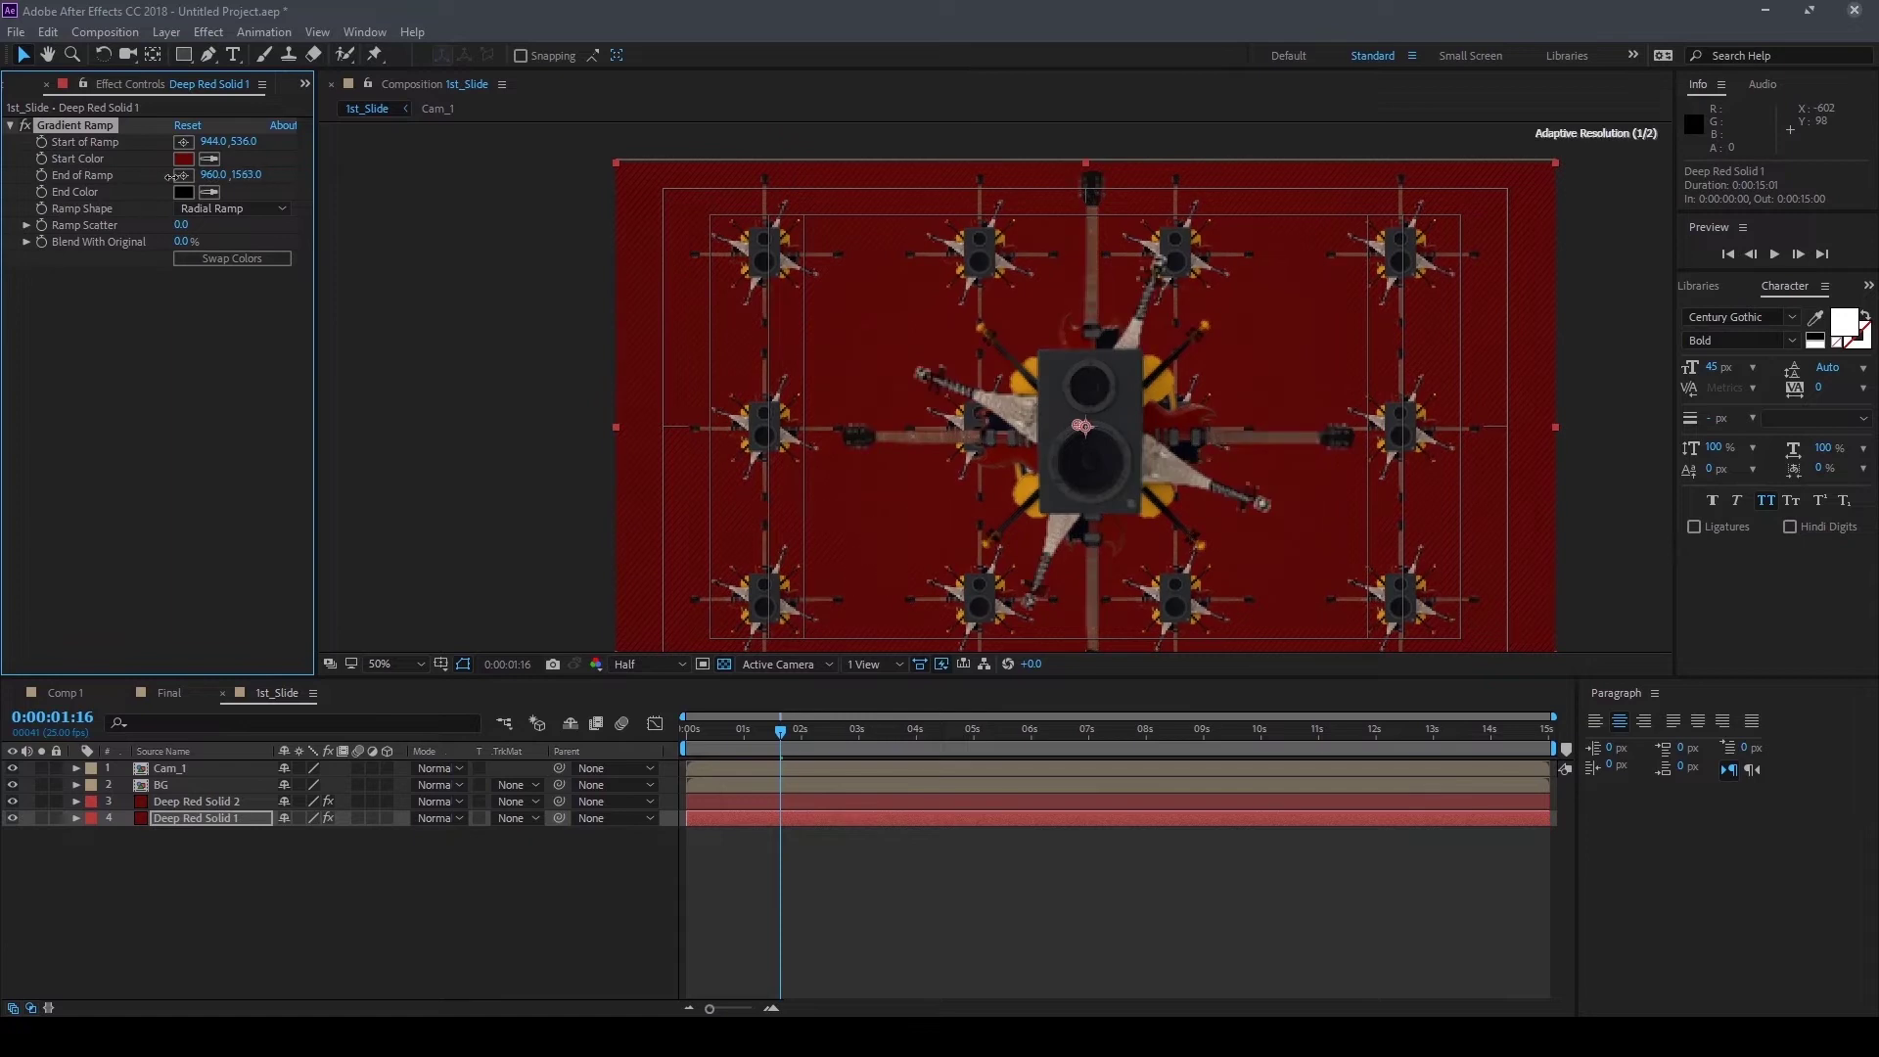
{"action": "scroll", "coordinate": [937, 413], "scroll_direction": "down", "scroll_amount": 2}
{"action": "left_click_drag", "start_coordinate": [898, 359], "coordinate": [895, 357]}
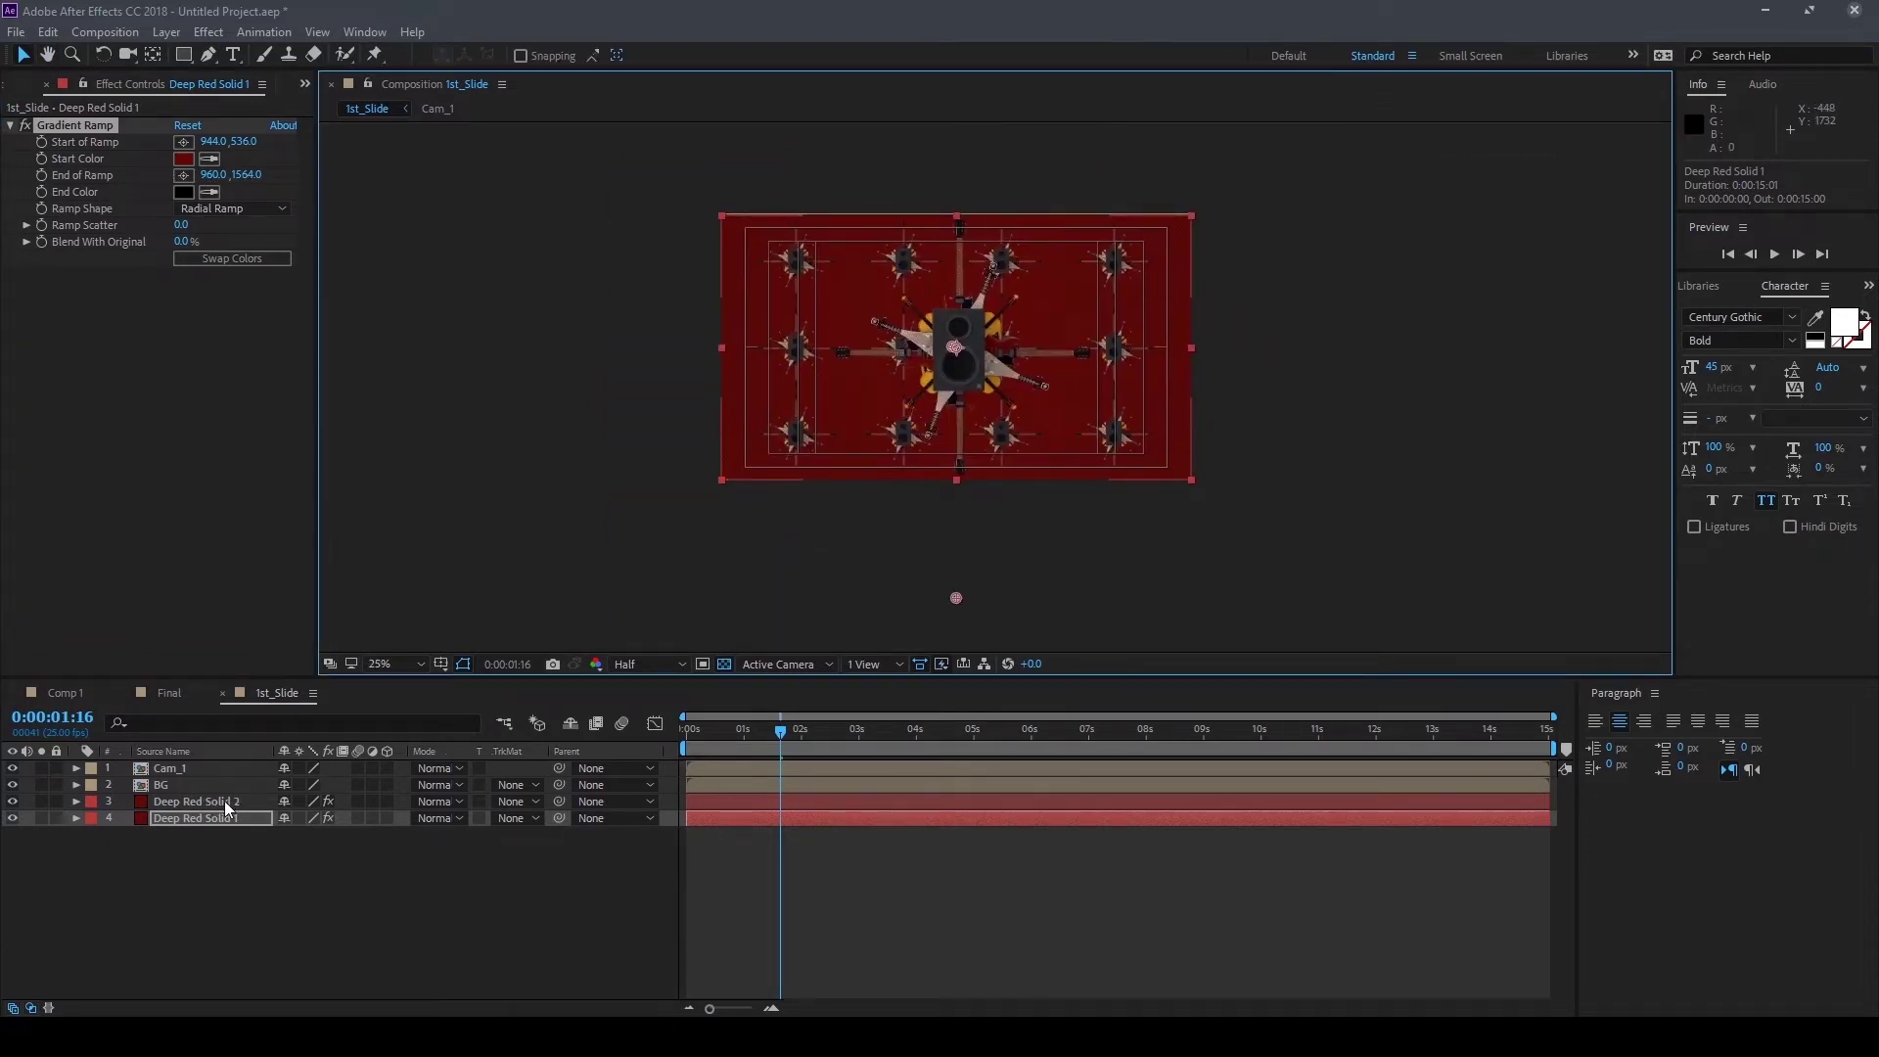
{"action": "scroll", "coordinate": [978, 411], "scroll_direction": "up", "scroll_amount": 2}
{"action": "left_click_drag", "start_coordinate": [866, 316], "coordinate": [917, 413]}
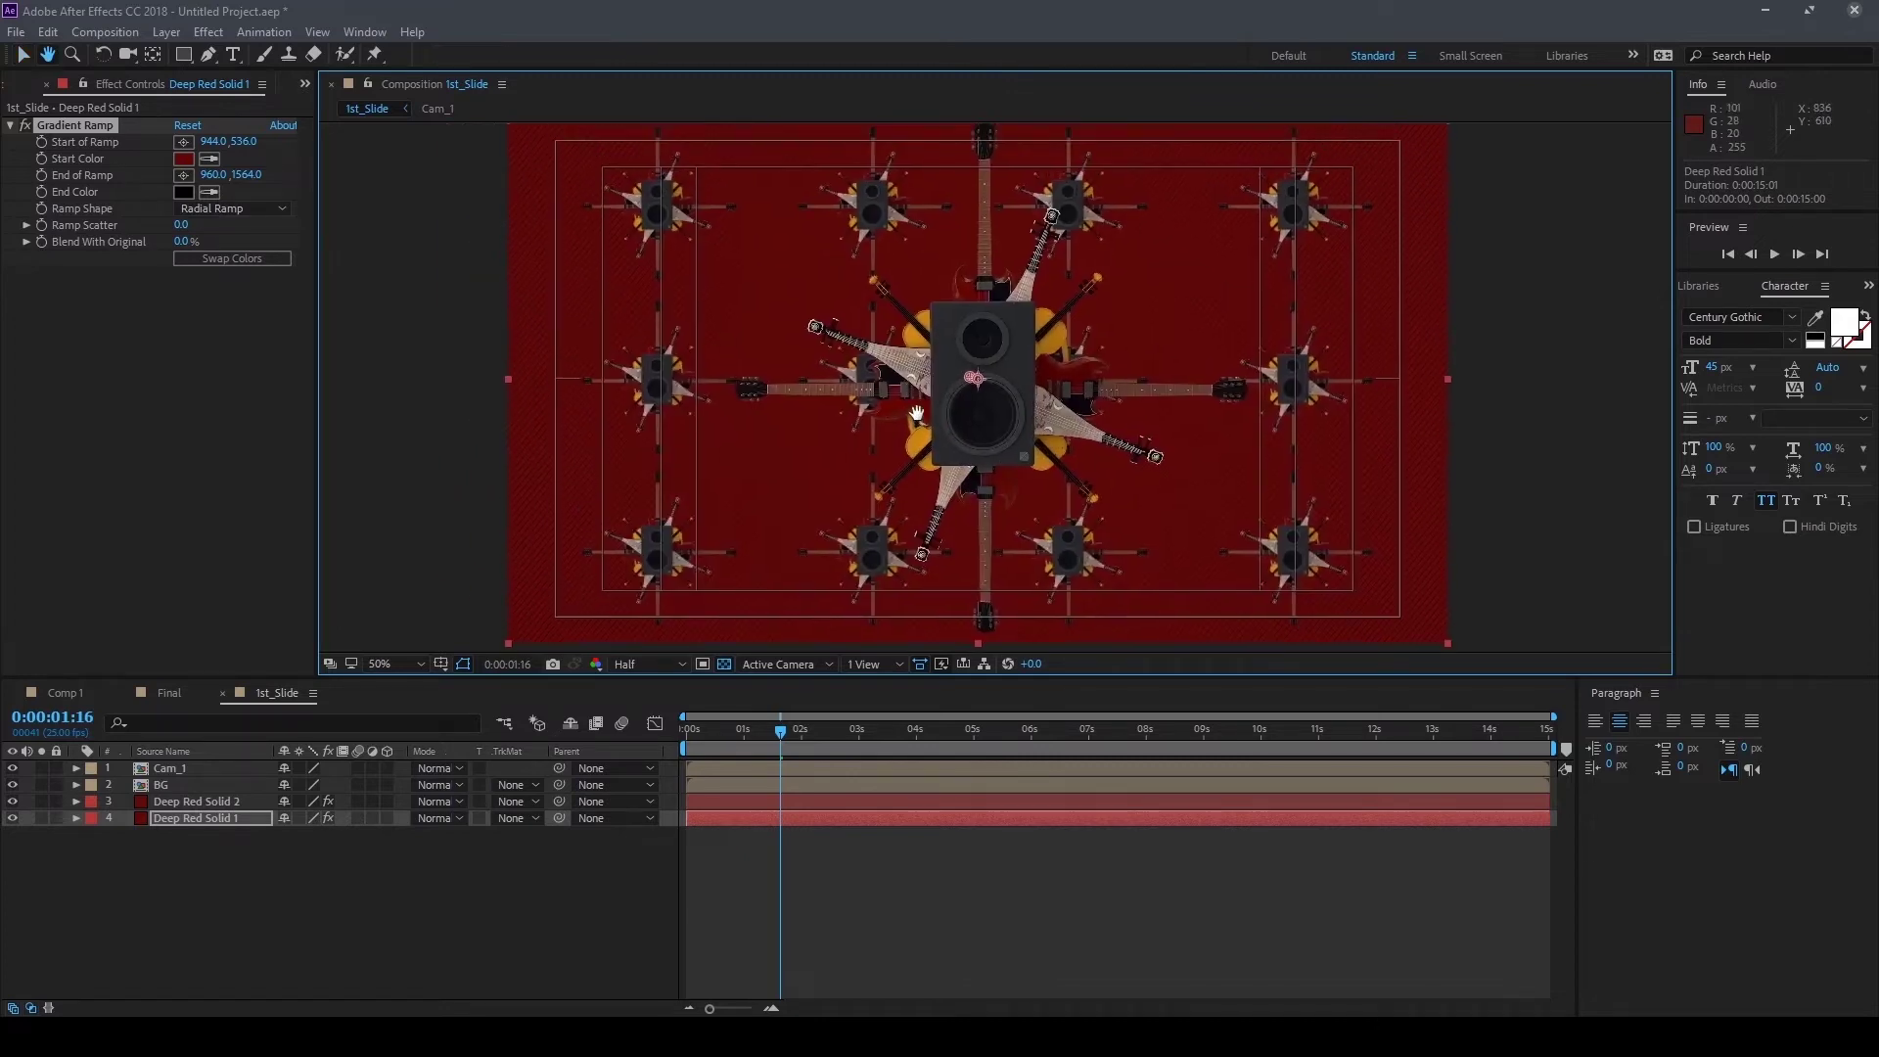
{"action": "left_click", "coordinate": [211, 801]}
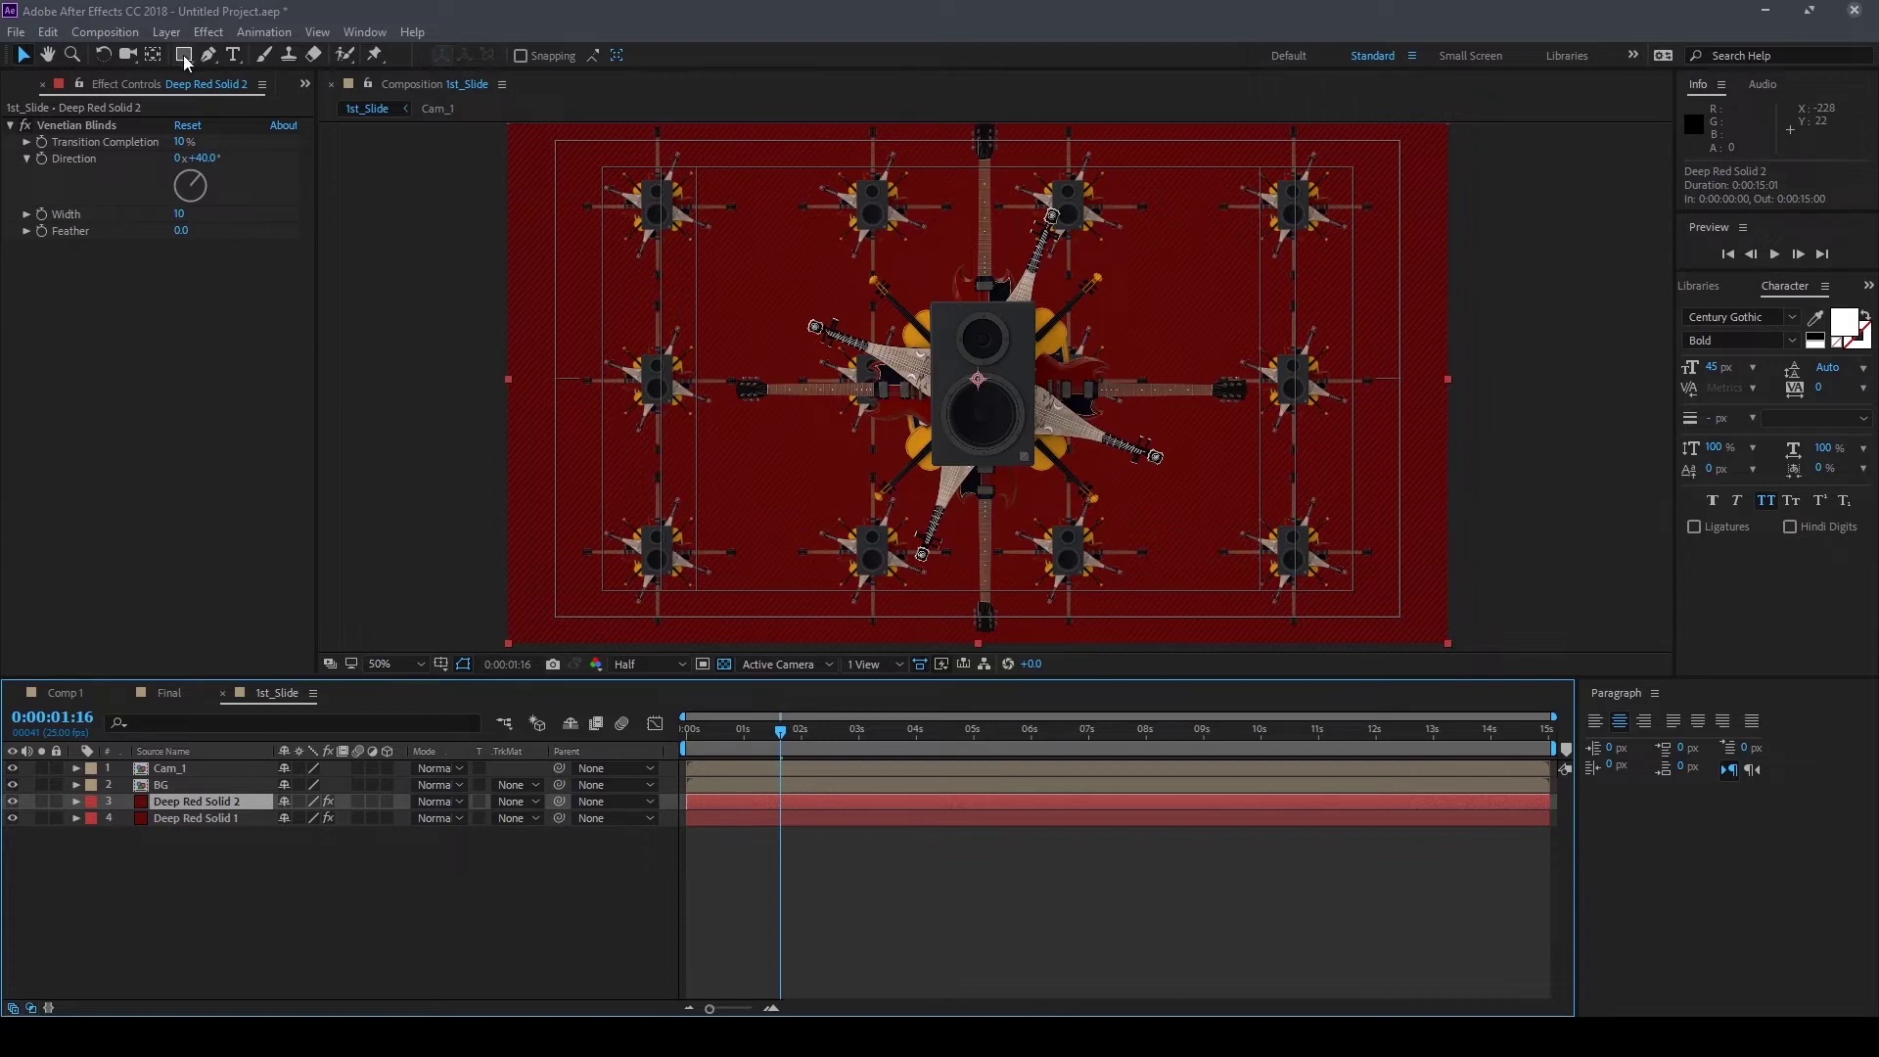
Switch to the Ellipse Tool and double-click it to give Deep Red Solid 2 a frame-filling Mask 1
{"action": "left_click_drag", "start_coordinate": [186, 60], "coordinate": [280, 98]}
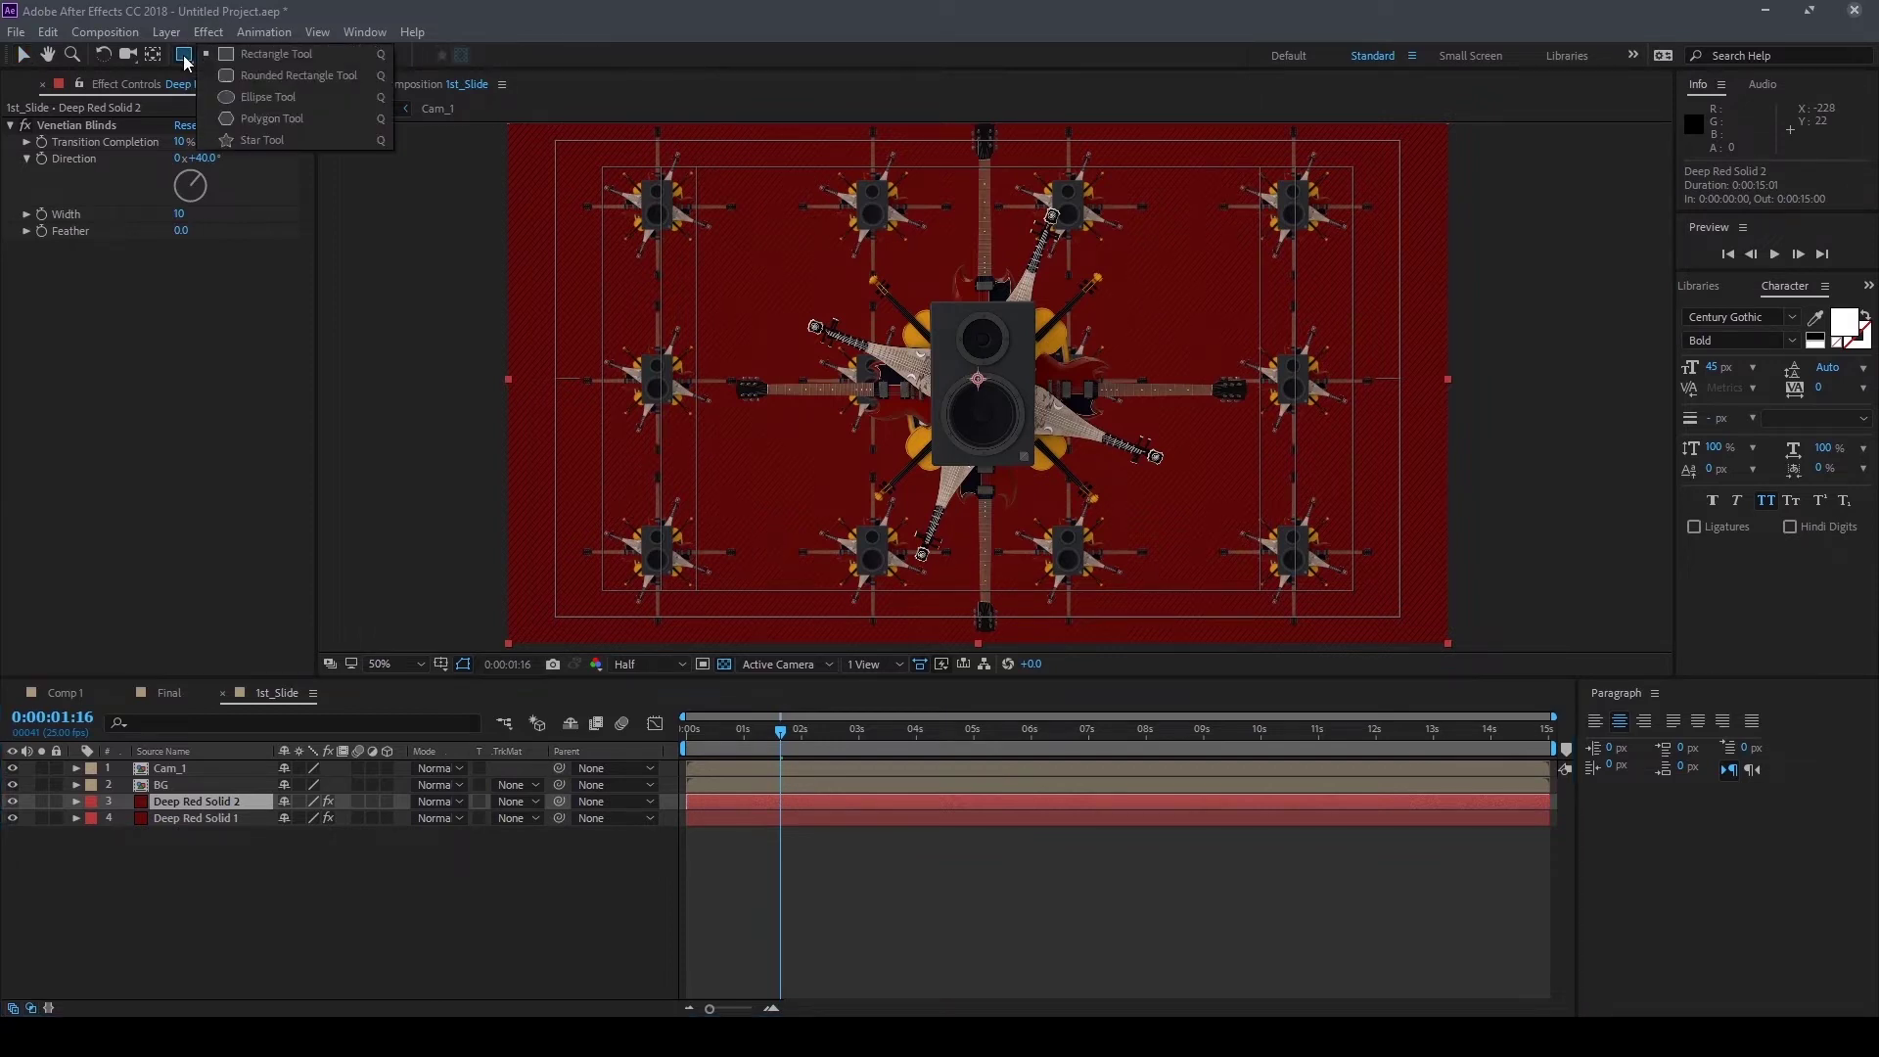
{"action": "left_click", "coordinate": [286, 98]}
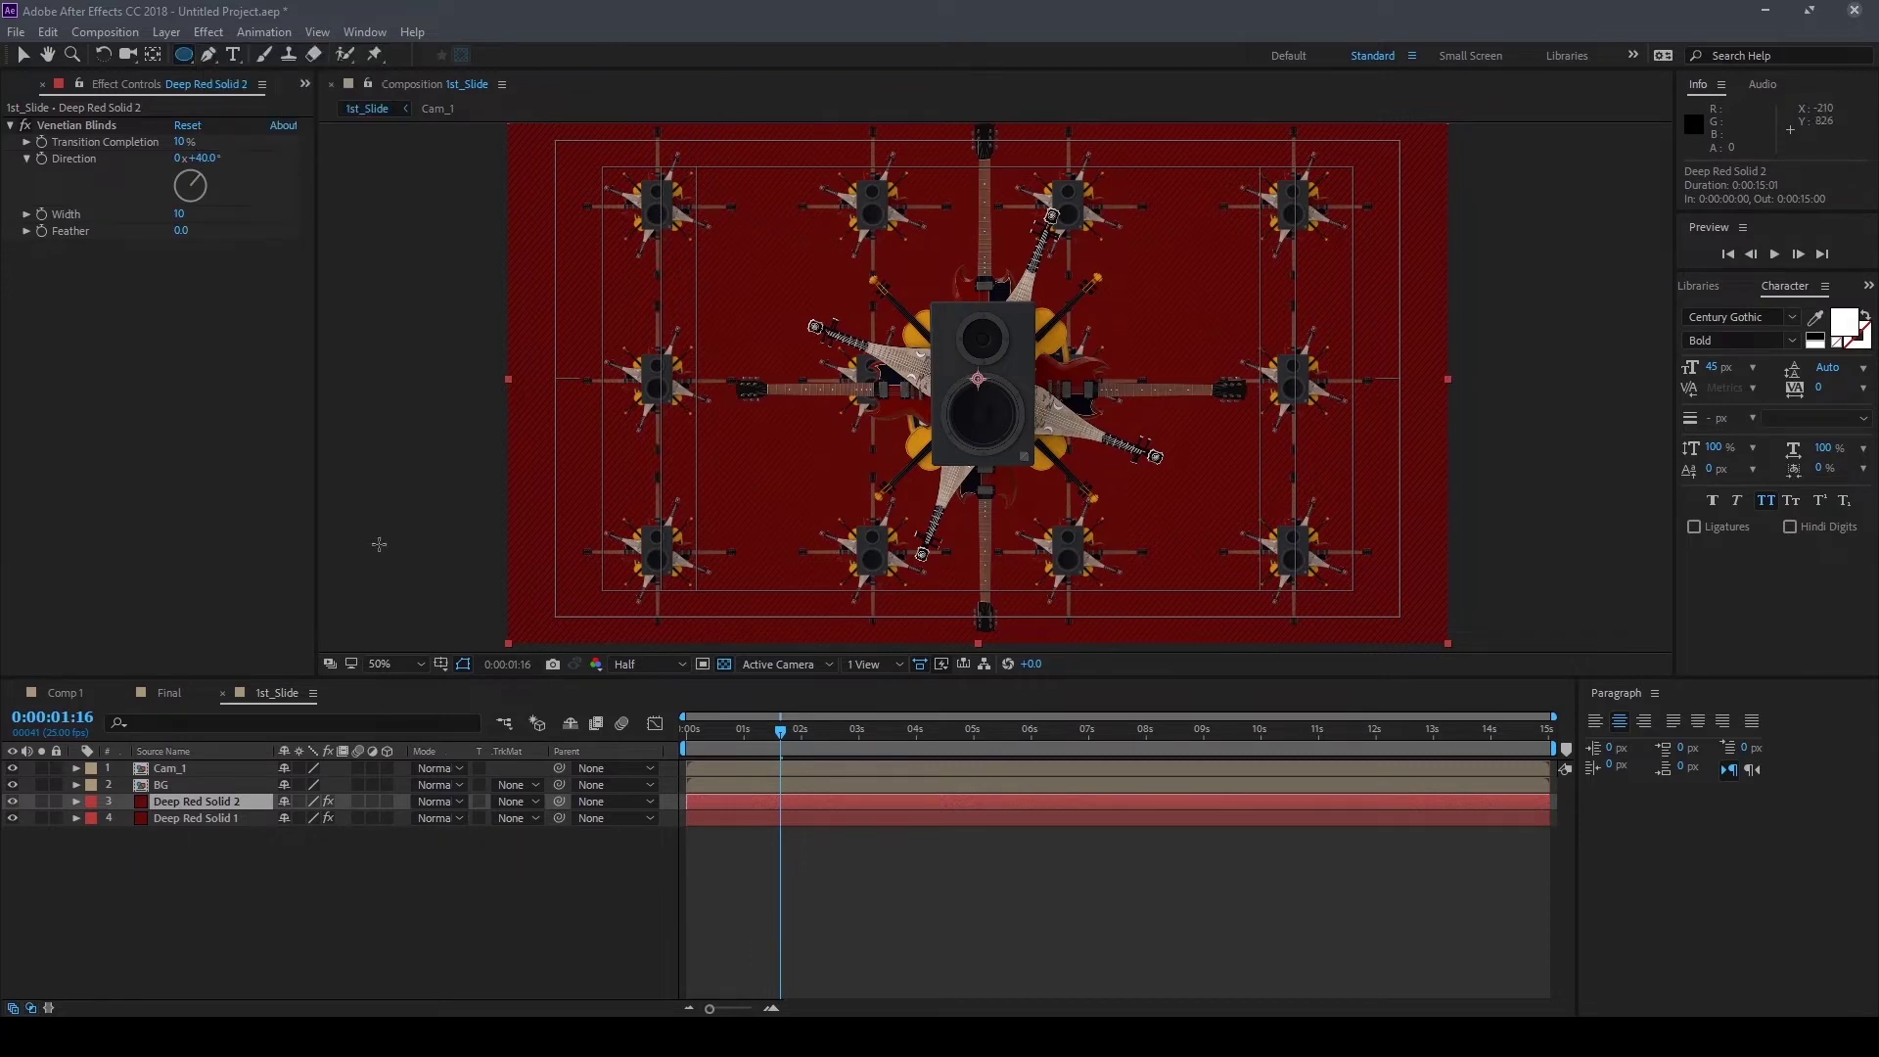
{"action": "double_click", "coordinate": [215, 803]}
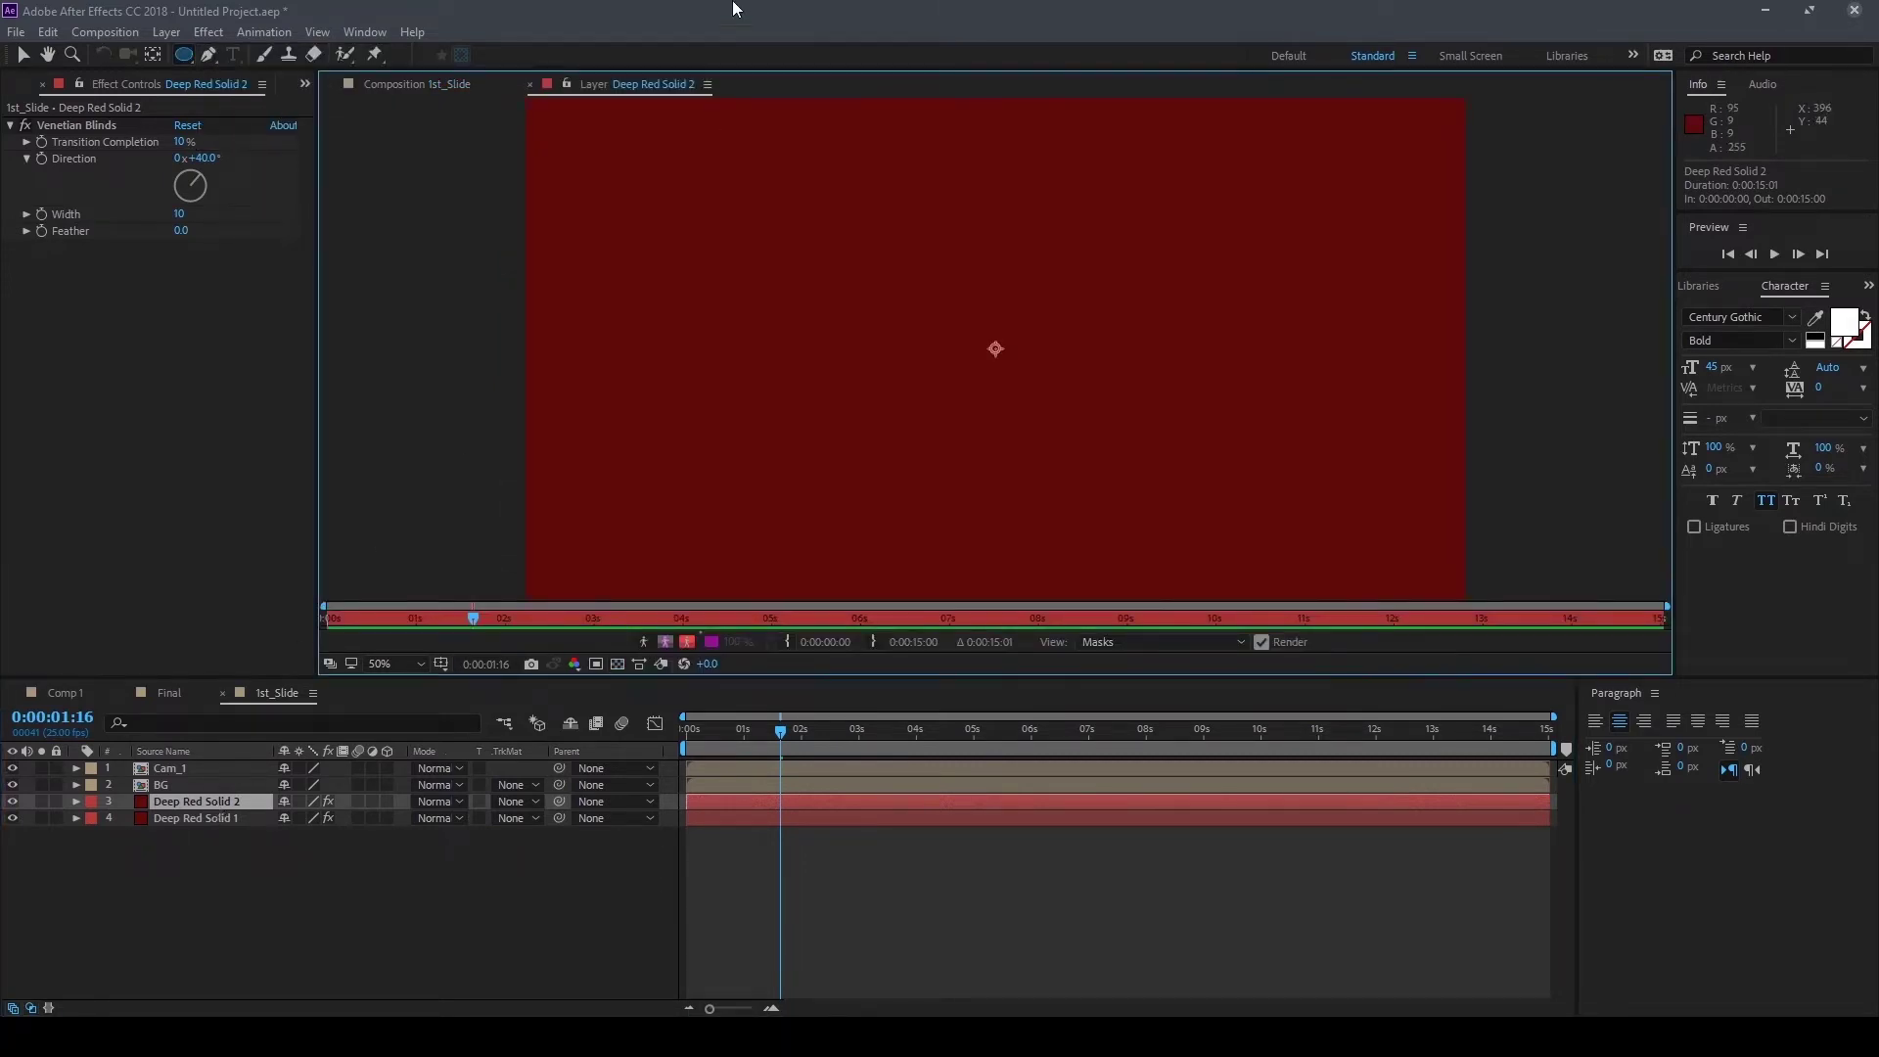
{"action": "left_click", "coordinate": [530, 84]}
{"action": "double_click", "coordinate": [184, 53]}
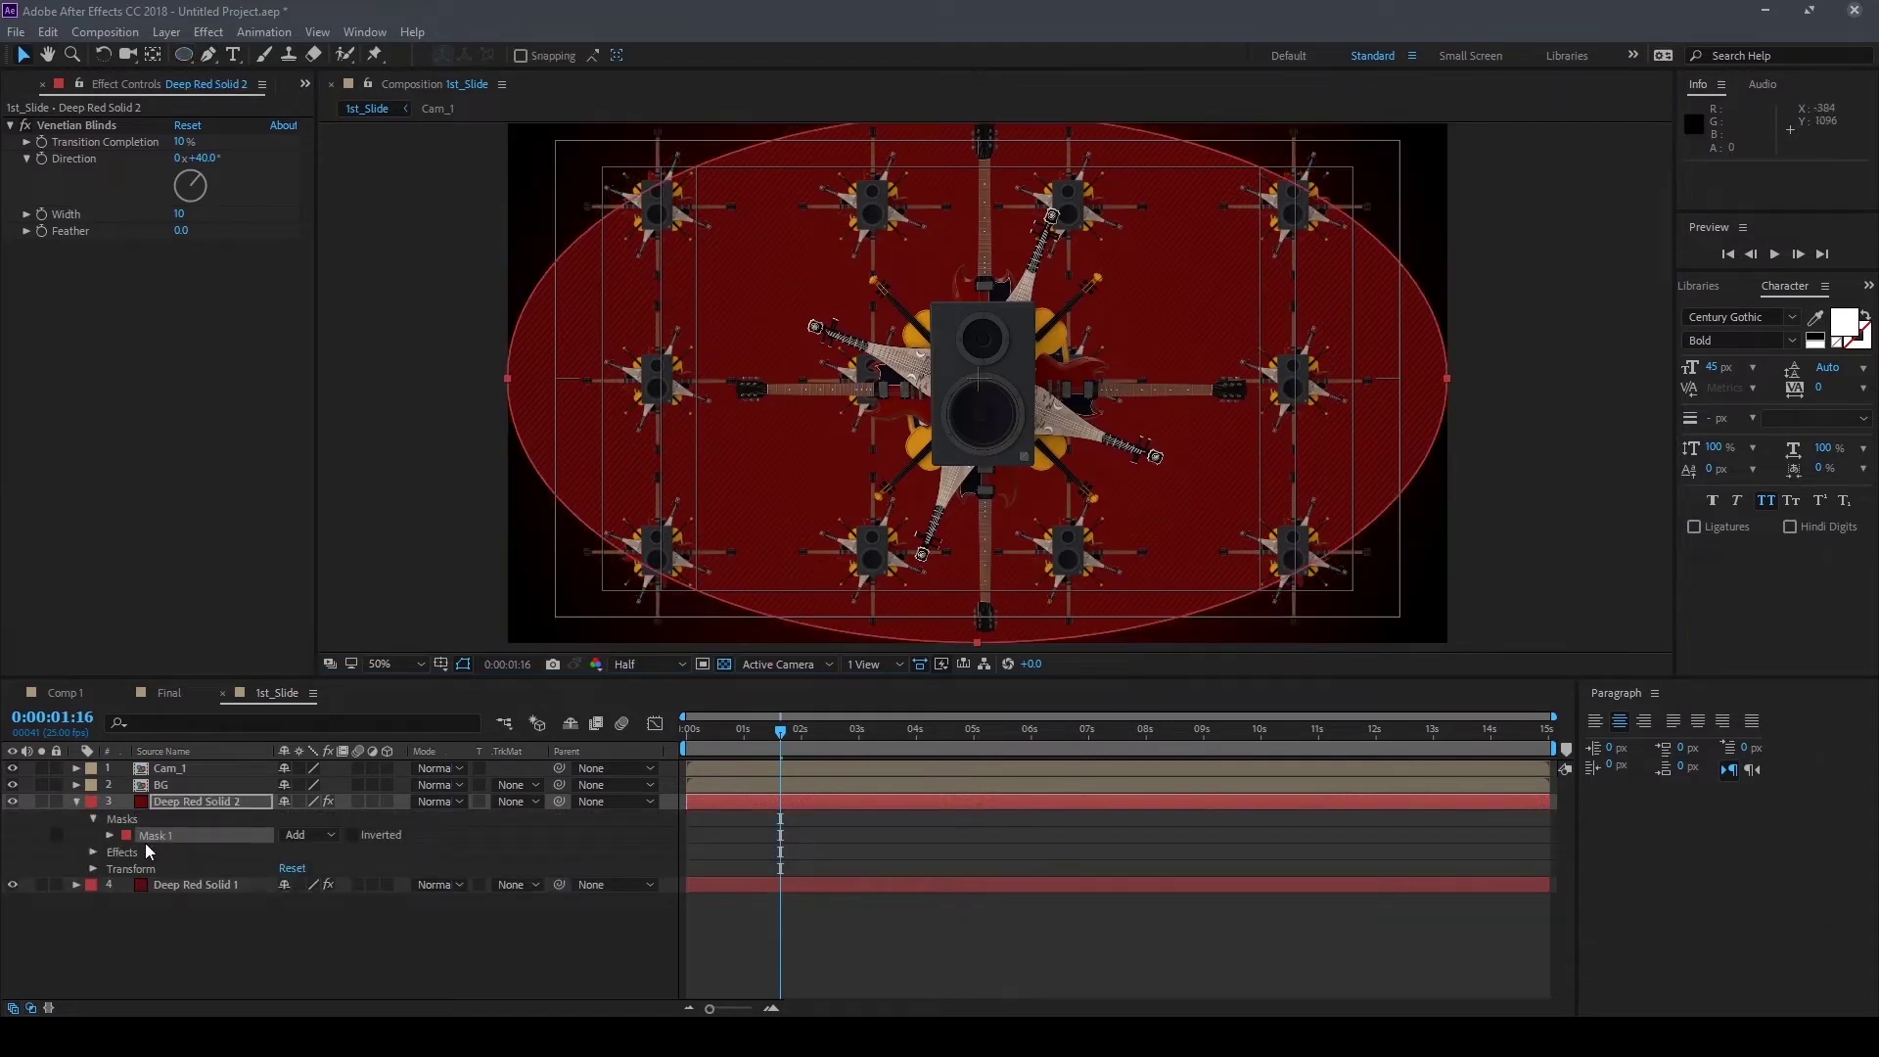
Set Mask 1's mode to Subtract and shift the ellipse slightly right
{"action": "left_click", "coordinate": [323, 834]}
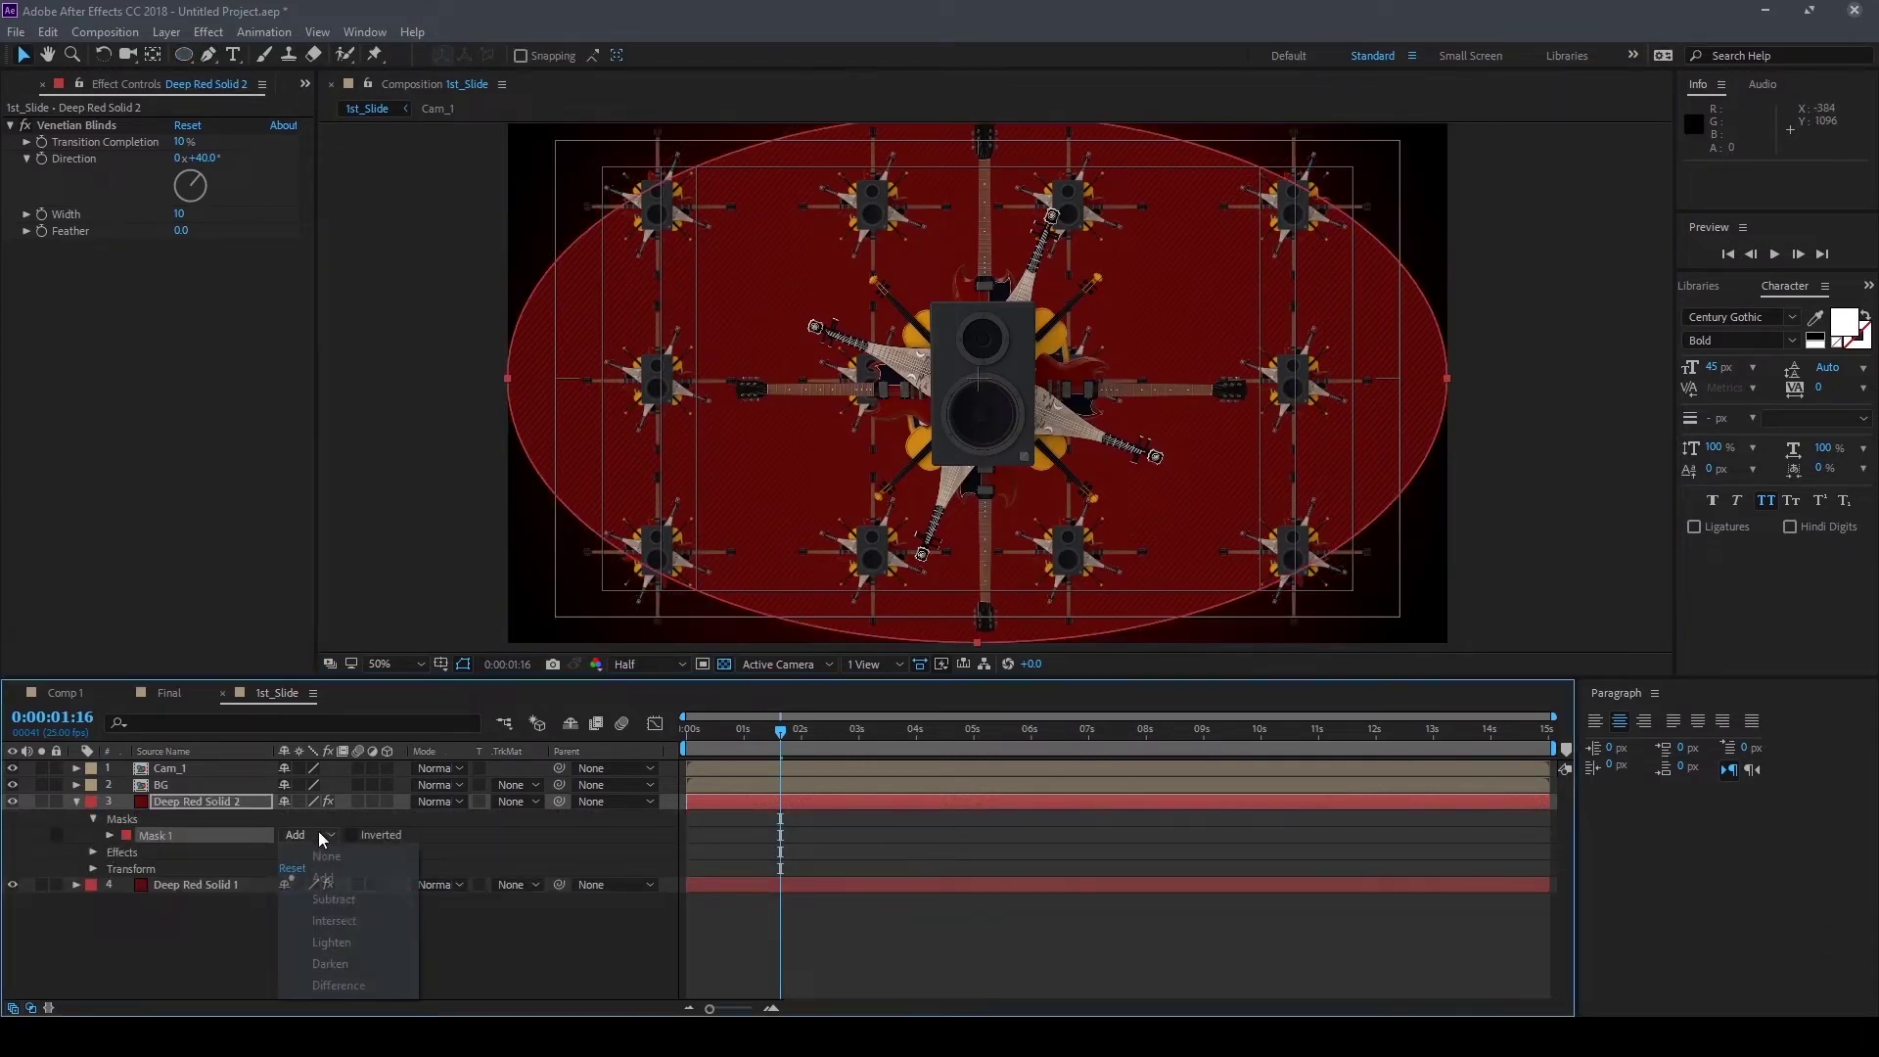
{"action": "left_click", "coordinate": [353, 905]}
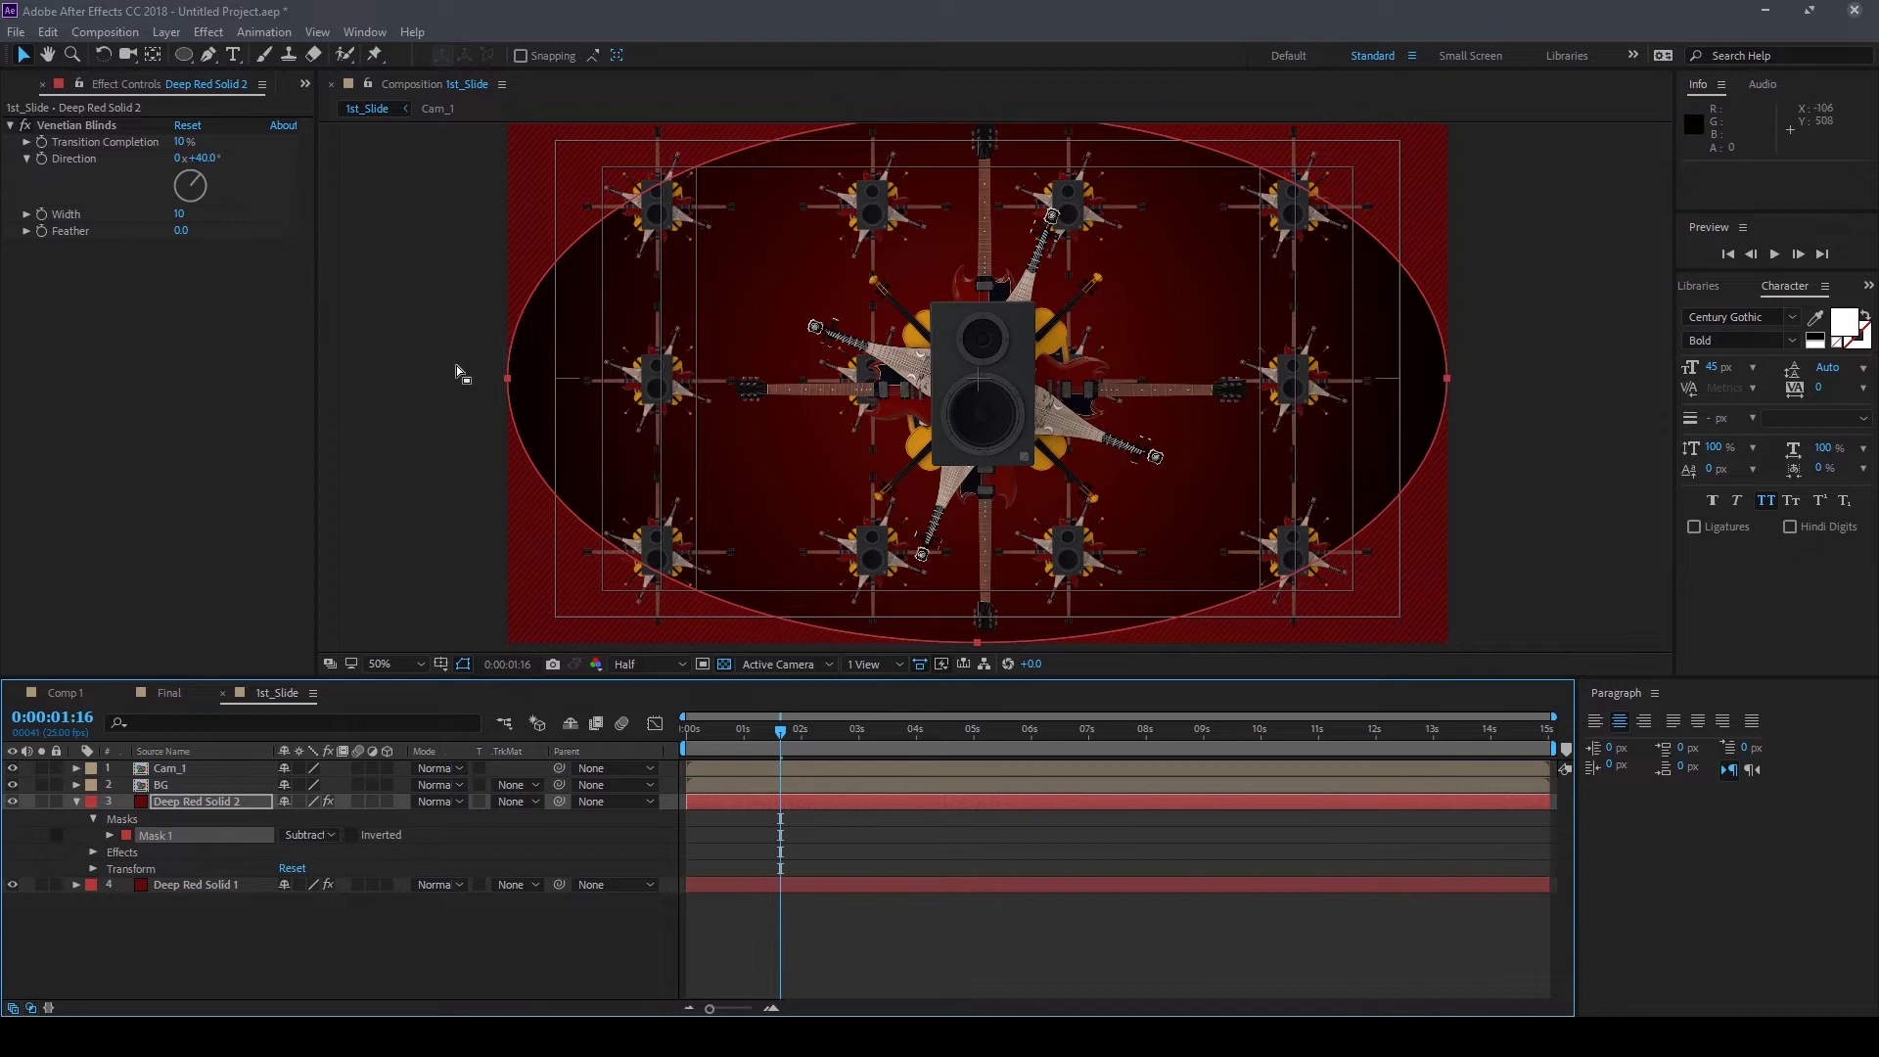
{"action": "mouse_move", "coordinate": [507, 379]}
{"action": "left_mouse_down"}
{"action": "mouse_move", "coordinate": [528, 384]}
{"action": "mouse_move", "coordinate": [508, 378]}
{"action": "left_mouse_up"}
Free-transform the ellipse mask down to about 79% and nudge it into place
{"action": "double_click", "coordinate": [509, 379]}
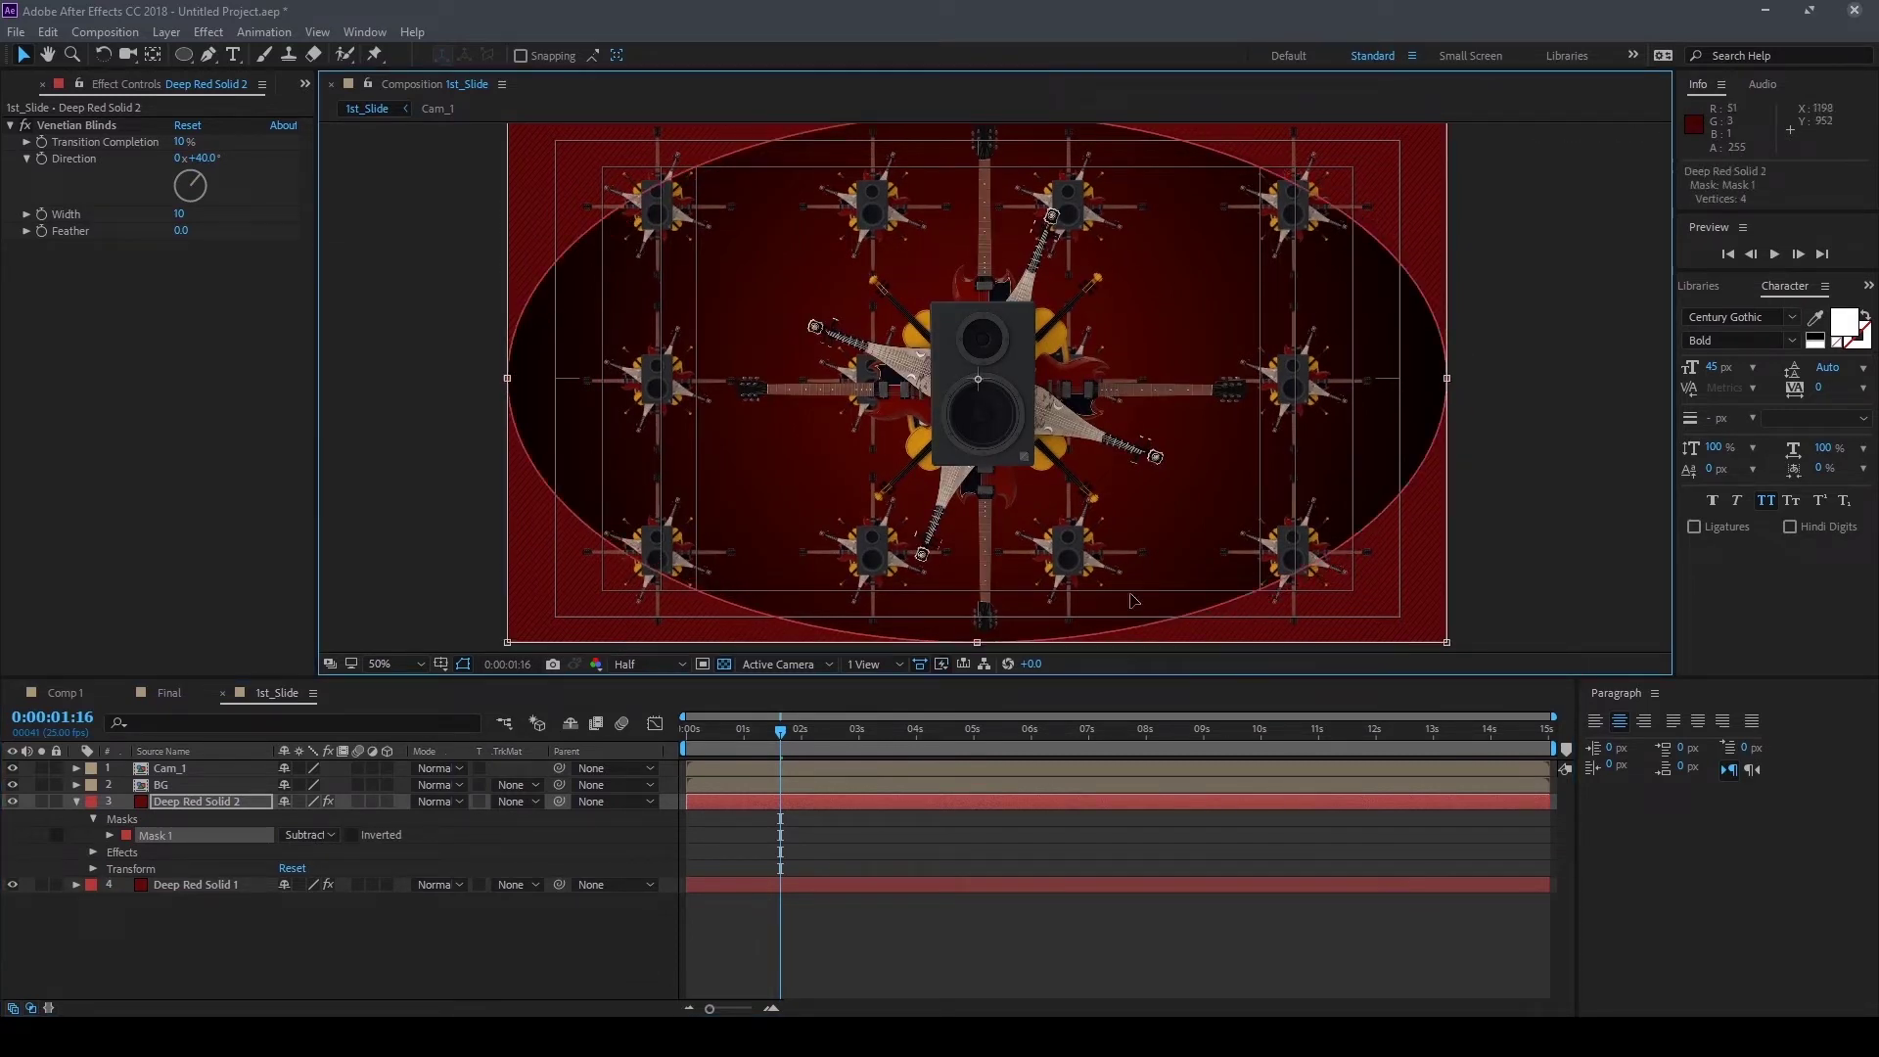
{"action": "left_click_drag", "start_coordinate": [1445, 643], "coordinate": [1247, 529]}
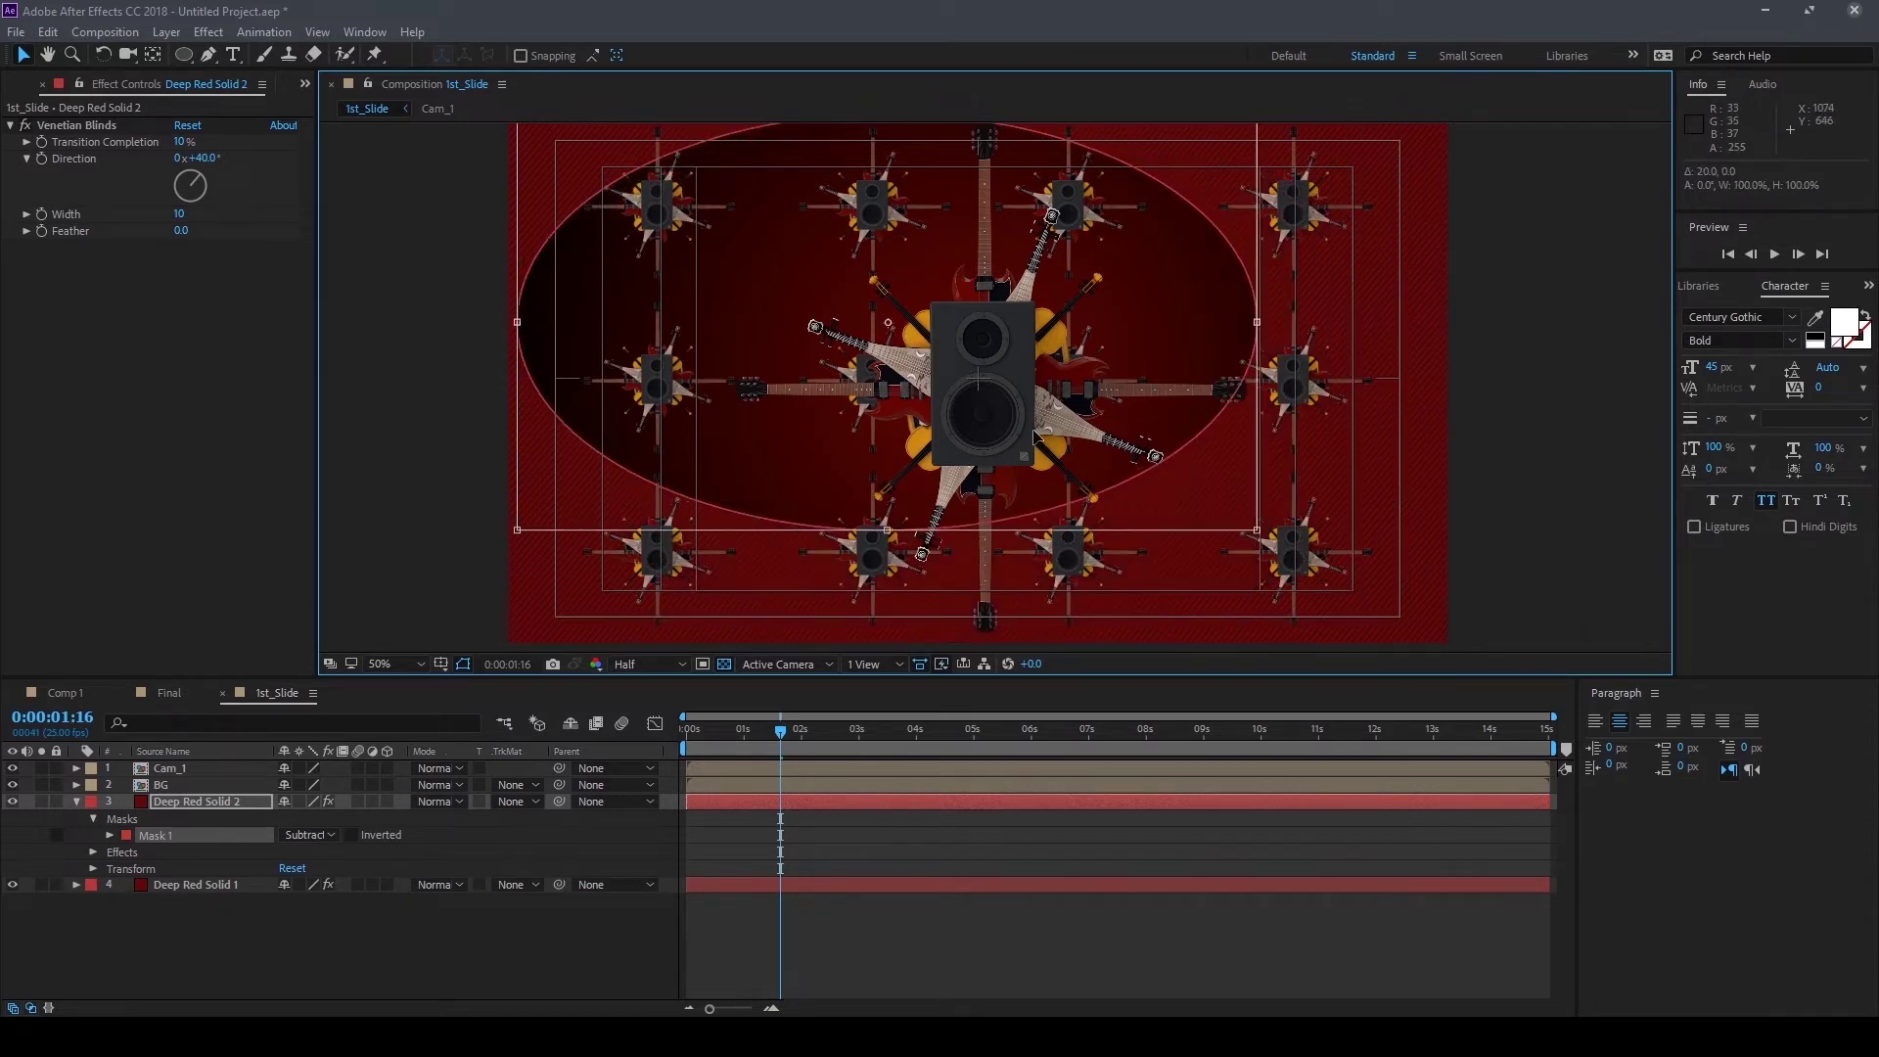
{"action": "key", "text": "shift+Right"}
{"action": "key", "text": "shift+Right"}
{"action": "key", "text": "shift+Right"}
{"action": "key", "text": "shift+Down"}
{"action": "key", "text": "shift+Down"}
{"action": "key", "text": "shift+Down"}
{"action": "key", "text": "shift+Down"}
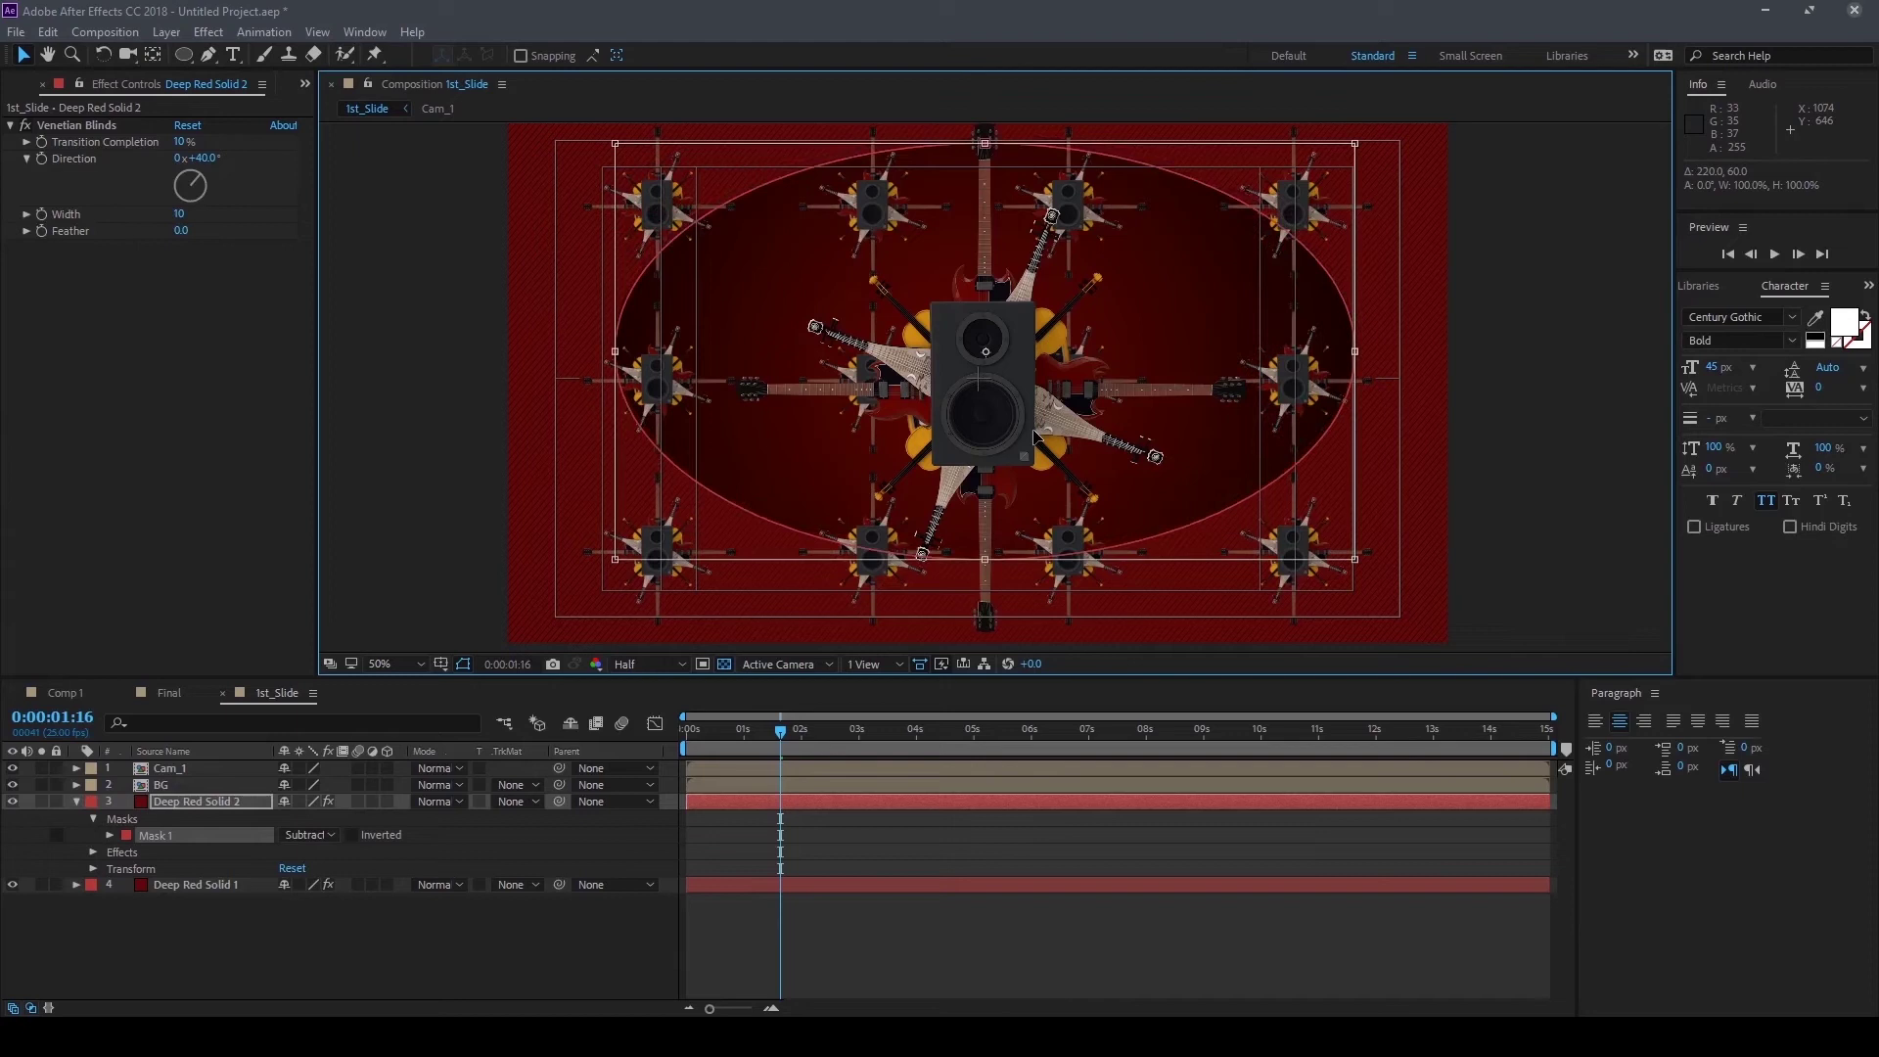
{"action": "key", "text": "shift+Down"}
{"action": "key", "text": "shift+Down"}
{"action": "key", "text": "shift+Down"}
{"action": "key", "text": "shift+Down"}
{"action": "key", "text": "shift+Down"}
{"action": "key", "text": "shift+Left"}
{"action": "key", "text": "shift+Left"}
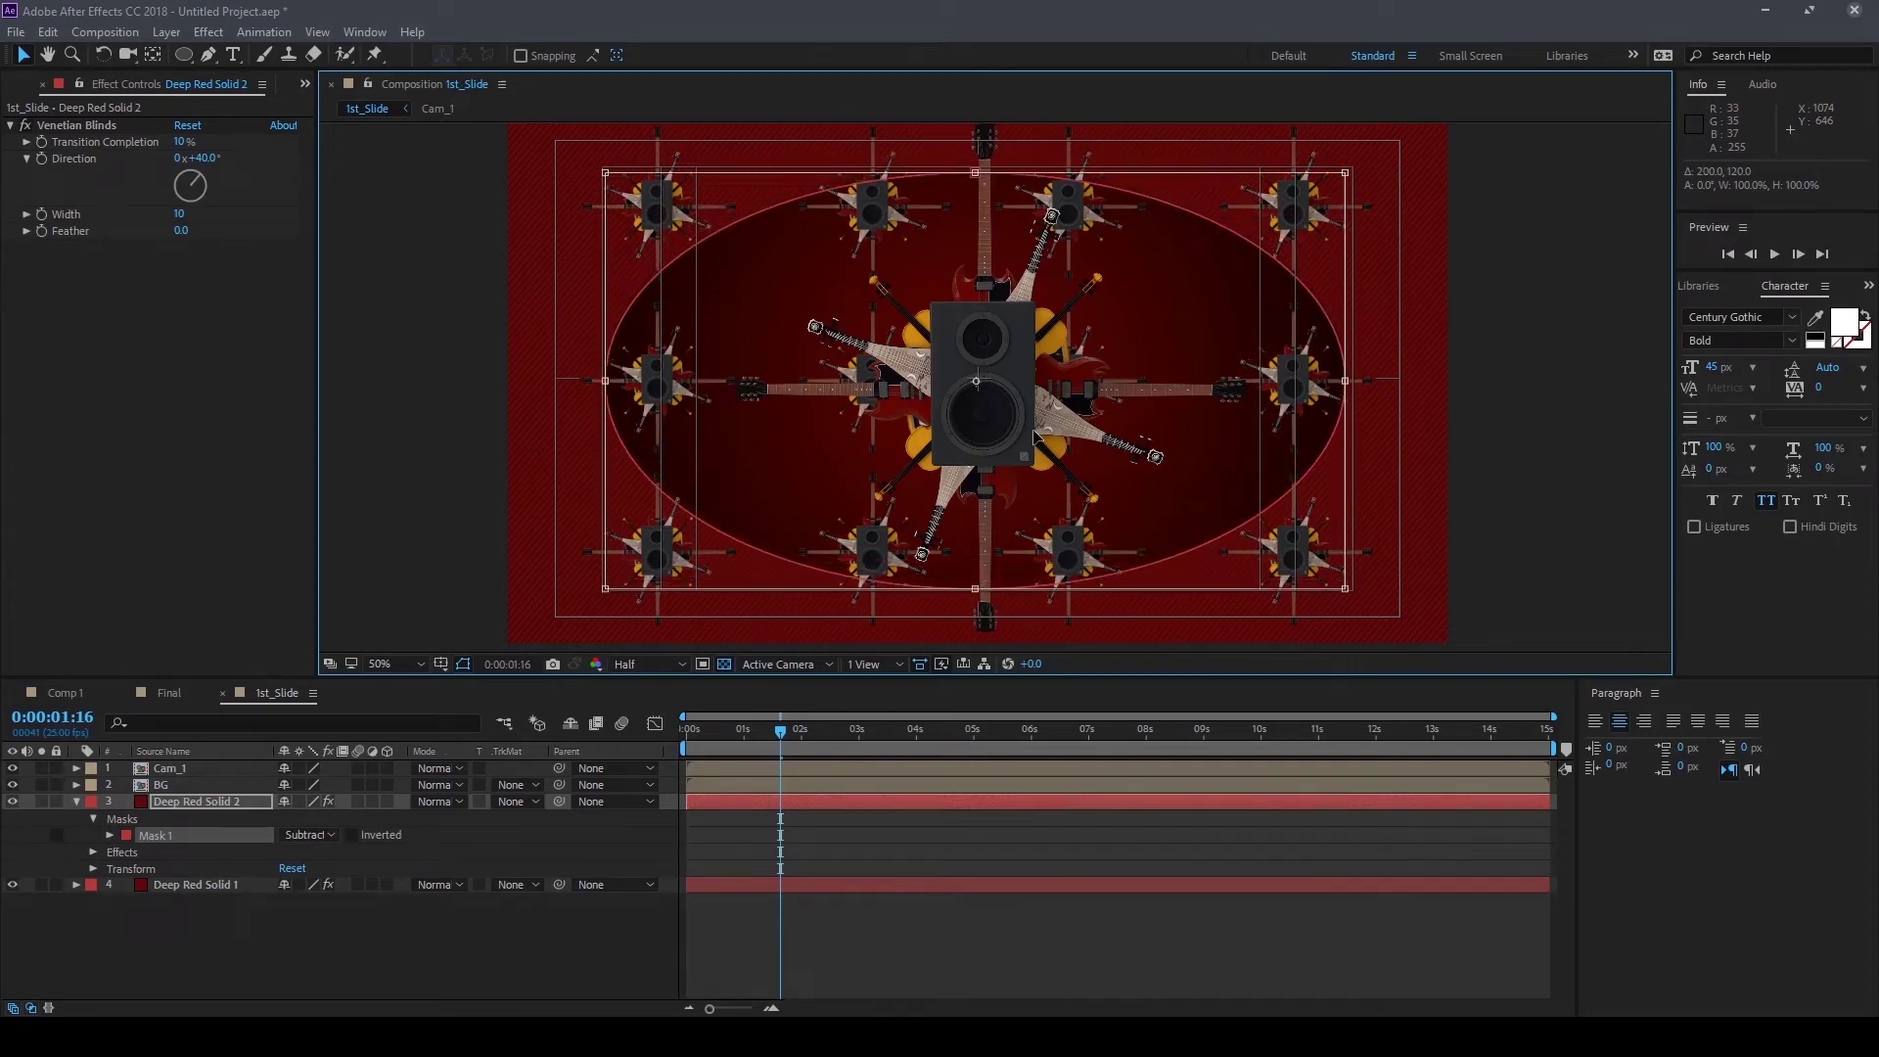
{"action": "key", "text": "shift+Down"}
{"action": "key", "text": "shift+Down"}
{"action": "key", "text": "shift+Right"}
{"action": "key", "text": "shift+Right"}
{"action": "key", "text": "Up"}
{"action": "key", "text": "Up"}
{"action": "key", "text": "Up"}
{"action": "key", "text": "Up"}
{"action": "key", "text": "Up"}
{"action": "key", "text": "Up"}
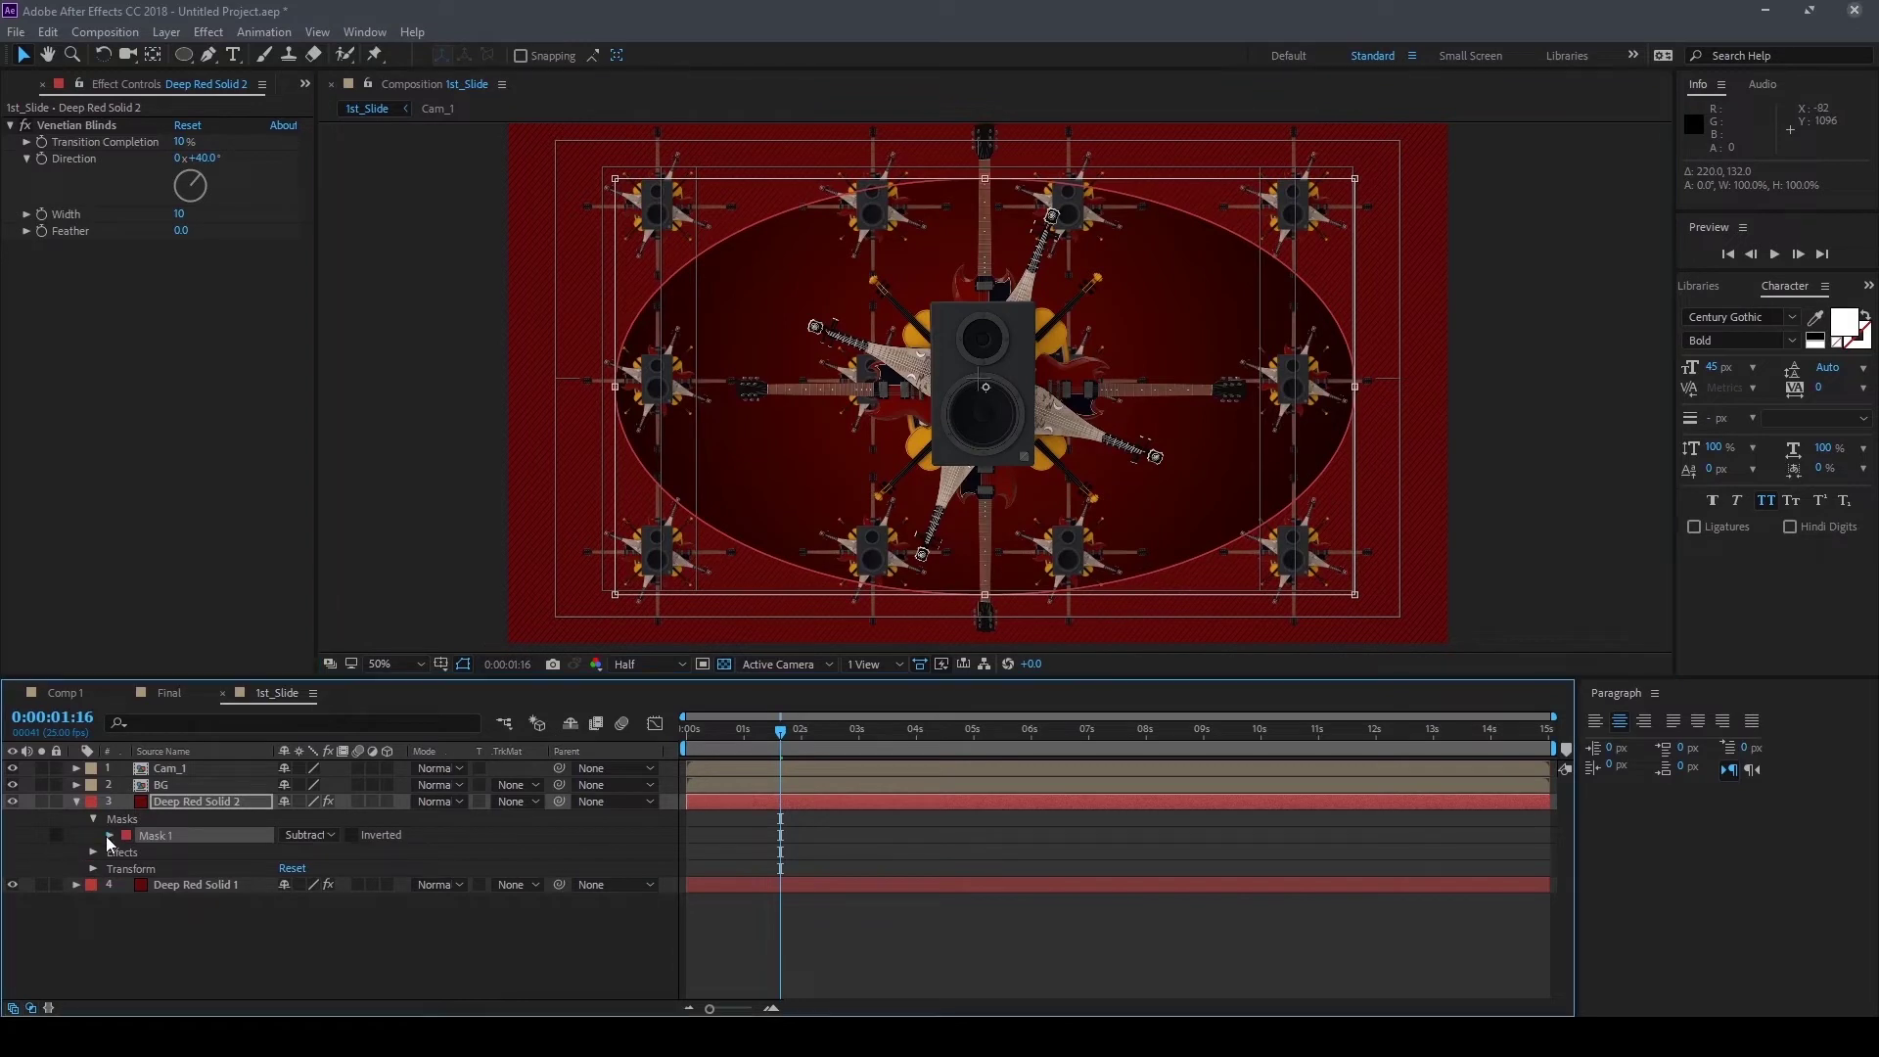
Raise Mask 1's feather to 823 pixels so the stripes fade softly
{"action": "left_click", "coordinate": [108, 835]}
{"action": "left_click_drag", "start_coordinate": [317, 868], "coordinate": [1132, 874]}
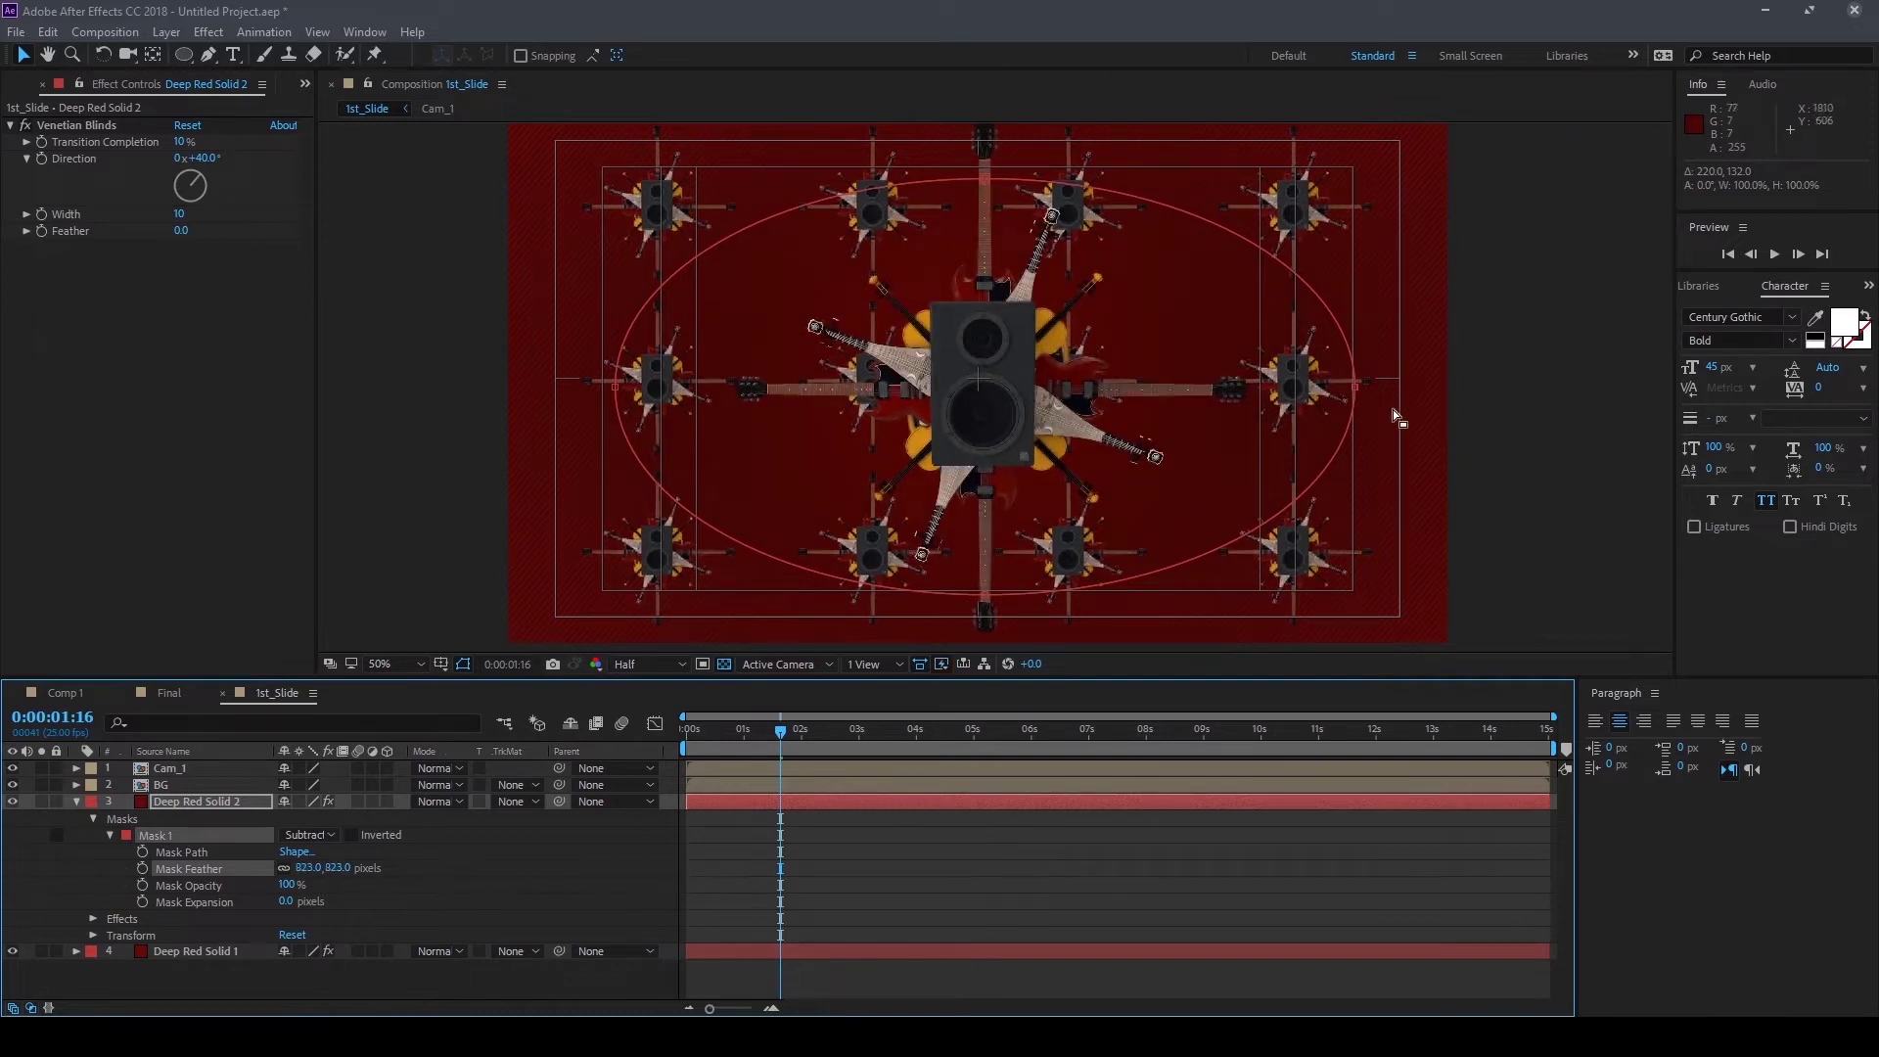
{"action": "left_click", "coordinate": [1361, 396]}
Narrow the ellipse mask from both sides and nudge it right and up
{"action": "left_click_drag", "start_coordinate": [1357, 388], "coordinate": [1256, 388]}
{"action": "left_click_drag", "start_coordinate": [616, 384], "coordinate": [725, 402]}
{"action": "left_click_drag", "start_coordinate": [1251, 387], "coordinate": [1211, 387]}
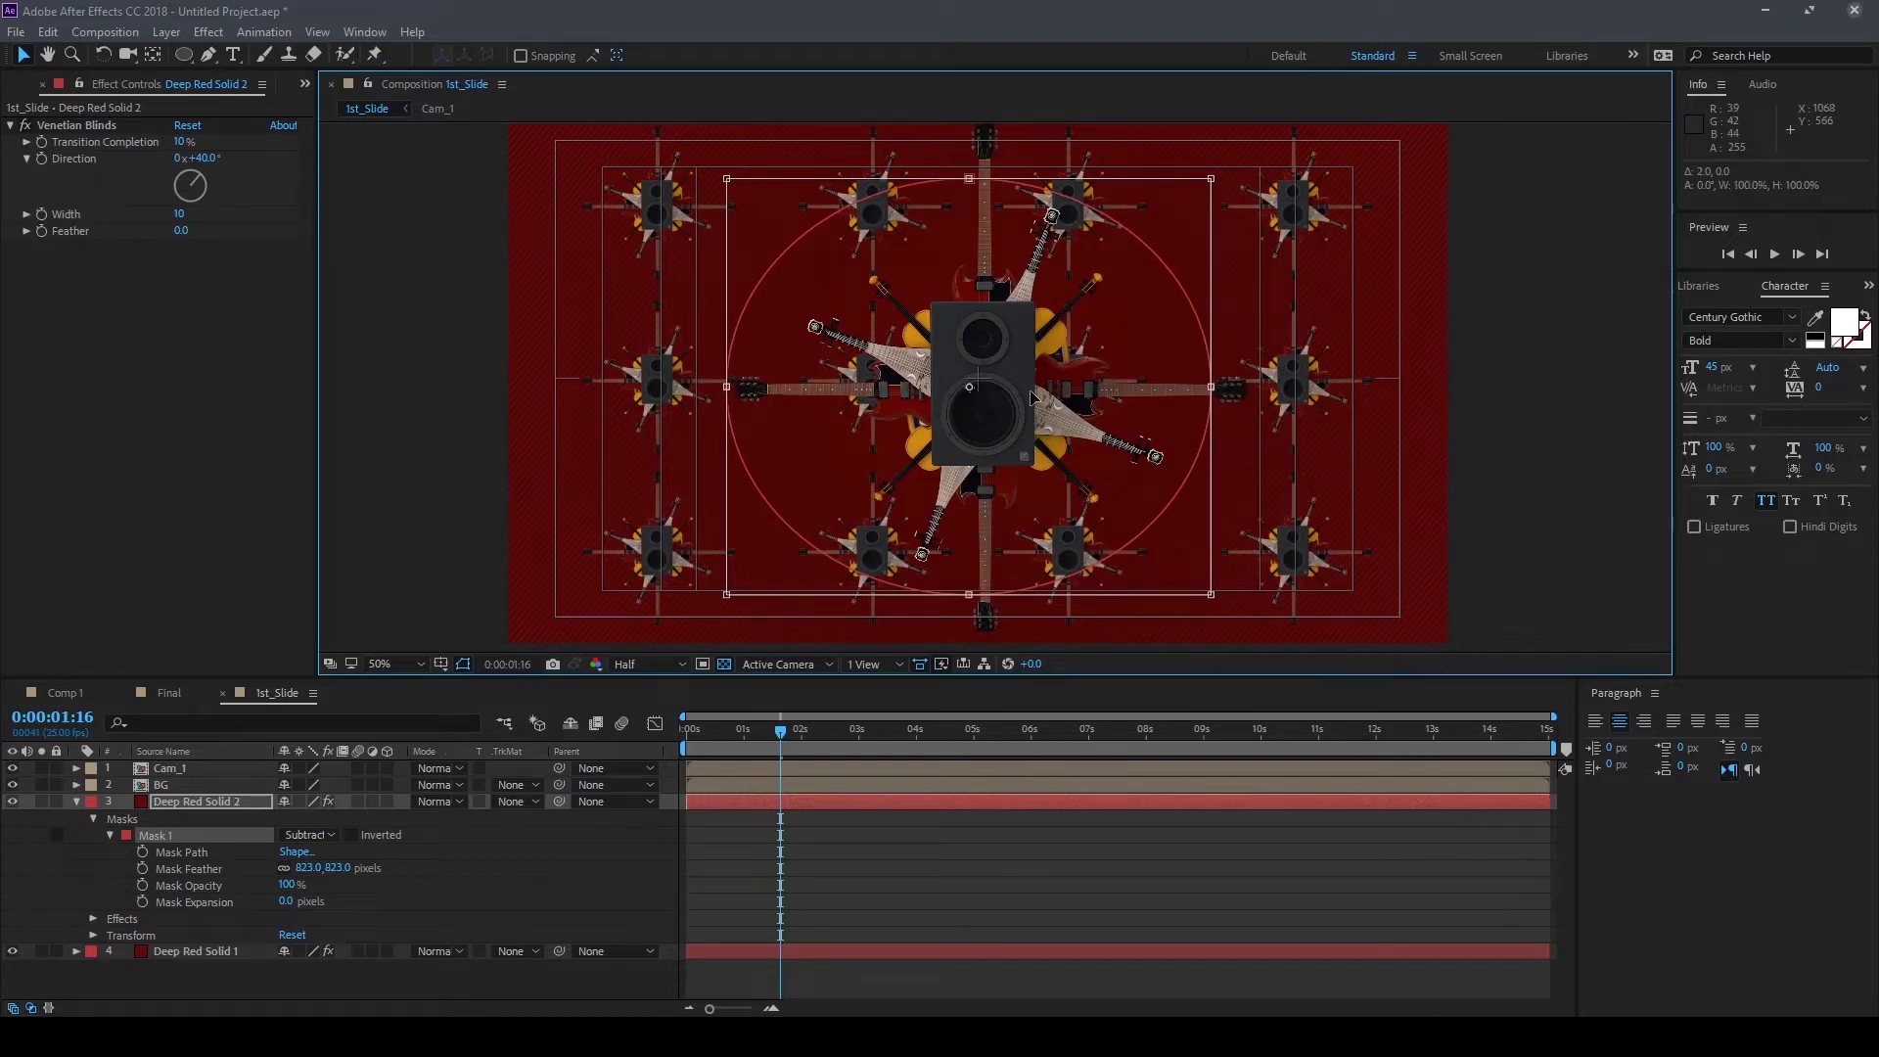
{"action": "key", "text": "shift+Right"}
{"action": "key", "text": "shift+Right"}
{"action": "key", "text": "Up"}
{"action": "key", "text": "Up"}
{"action": "key", "text": "Up"}
{"action": "key", "text": "Right"}
{"action": "key", "text": "Right"}
{"action": "key", "text": "Right"}
{"action": "key", "text": "Right"}
{"action": "key", "text": "Right"}
{"action": "key", "text": "Right"}
{"action": "key", "text": "Up"}
{"action": "key", "text": "Up"}
{"action": "key", "text": "Up"}
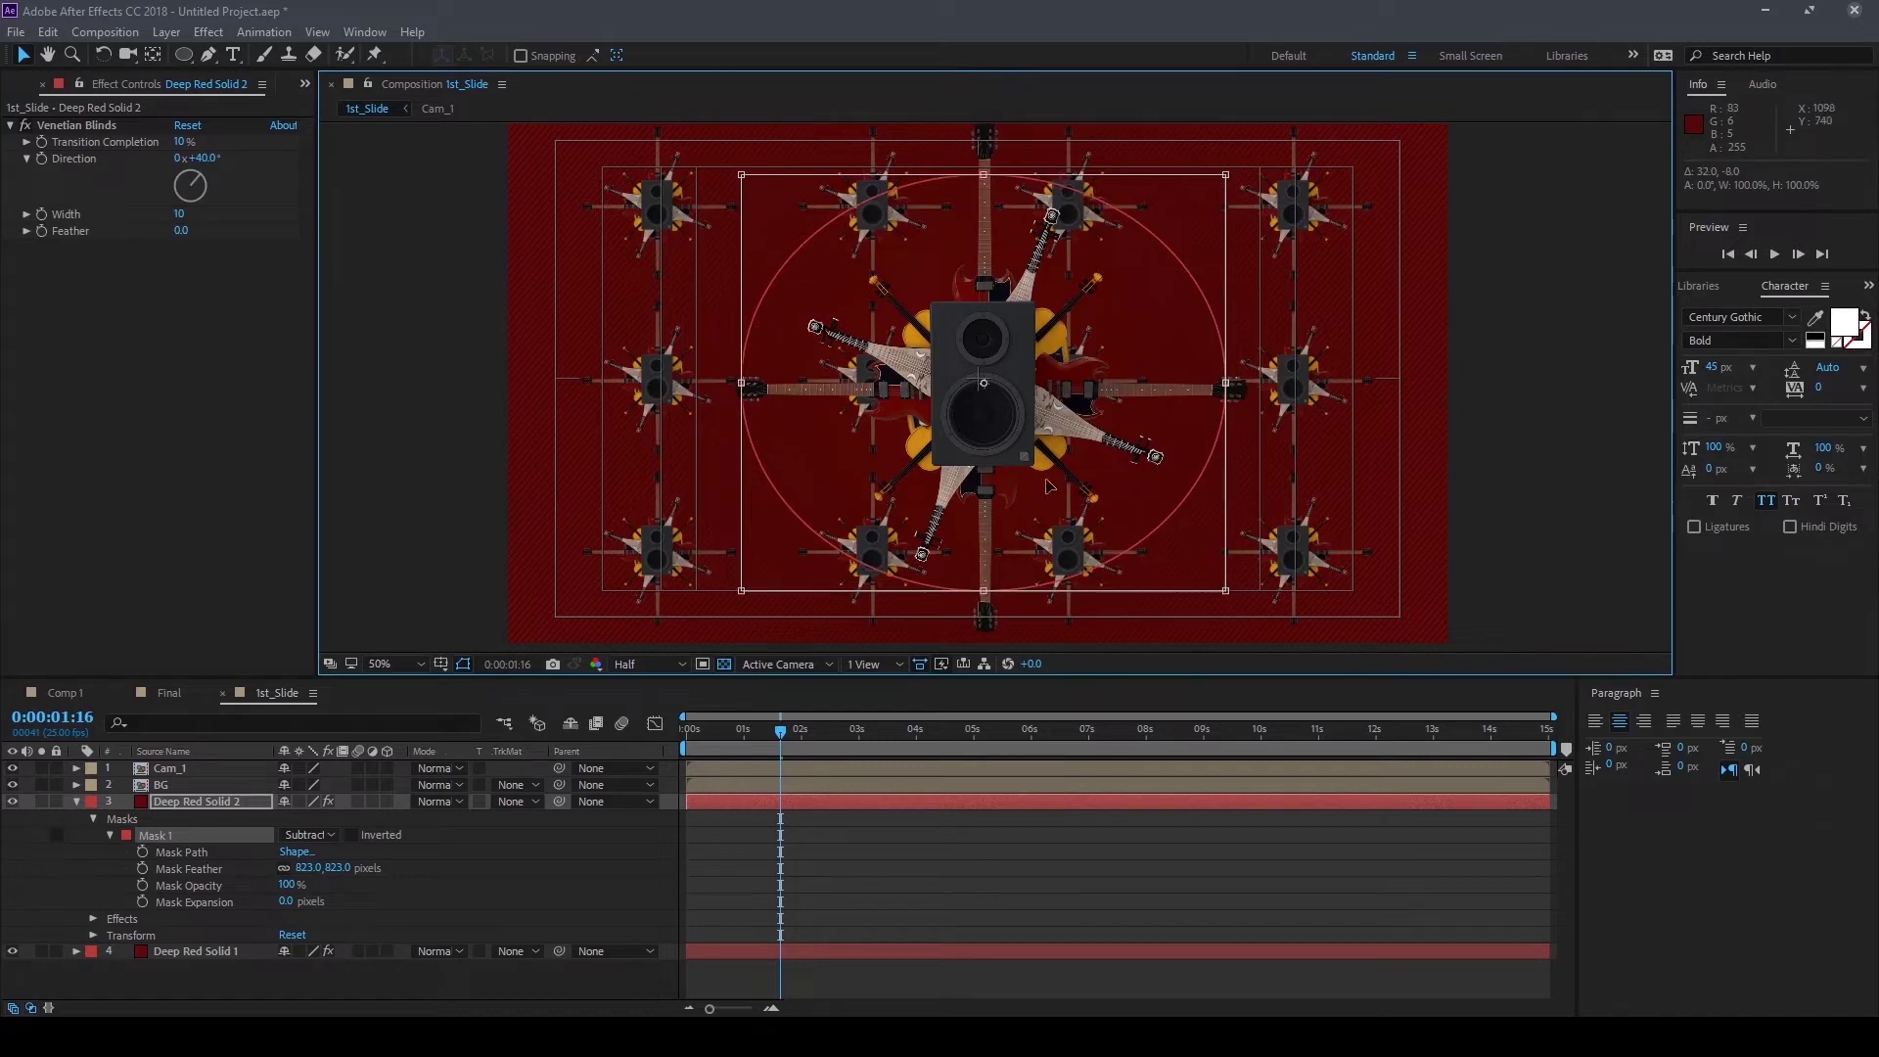
Scale the mask up to about 111.7% and recentre it up and left around the speaker
{"action": "left_click_drag", "start_coordinate": [1223, 590], "coordinate": [1286, 675]}
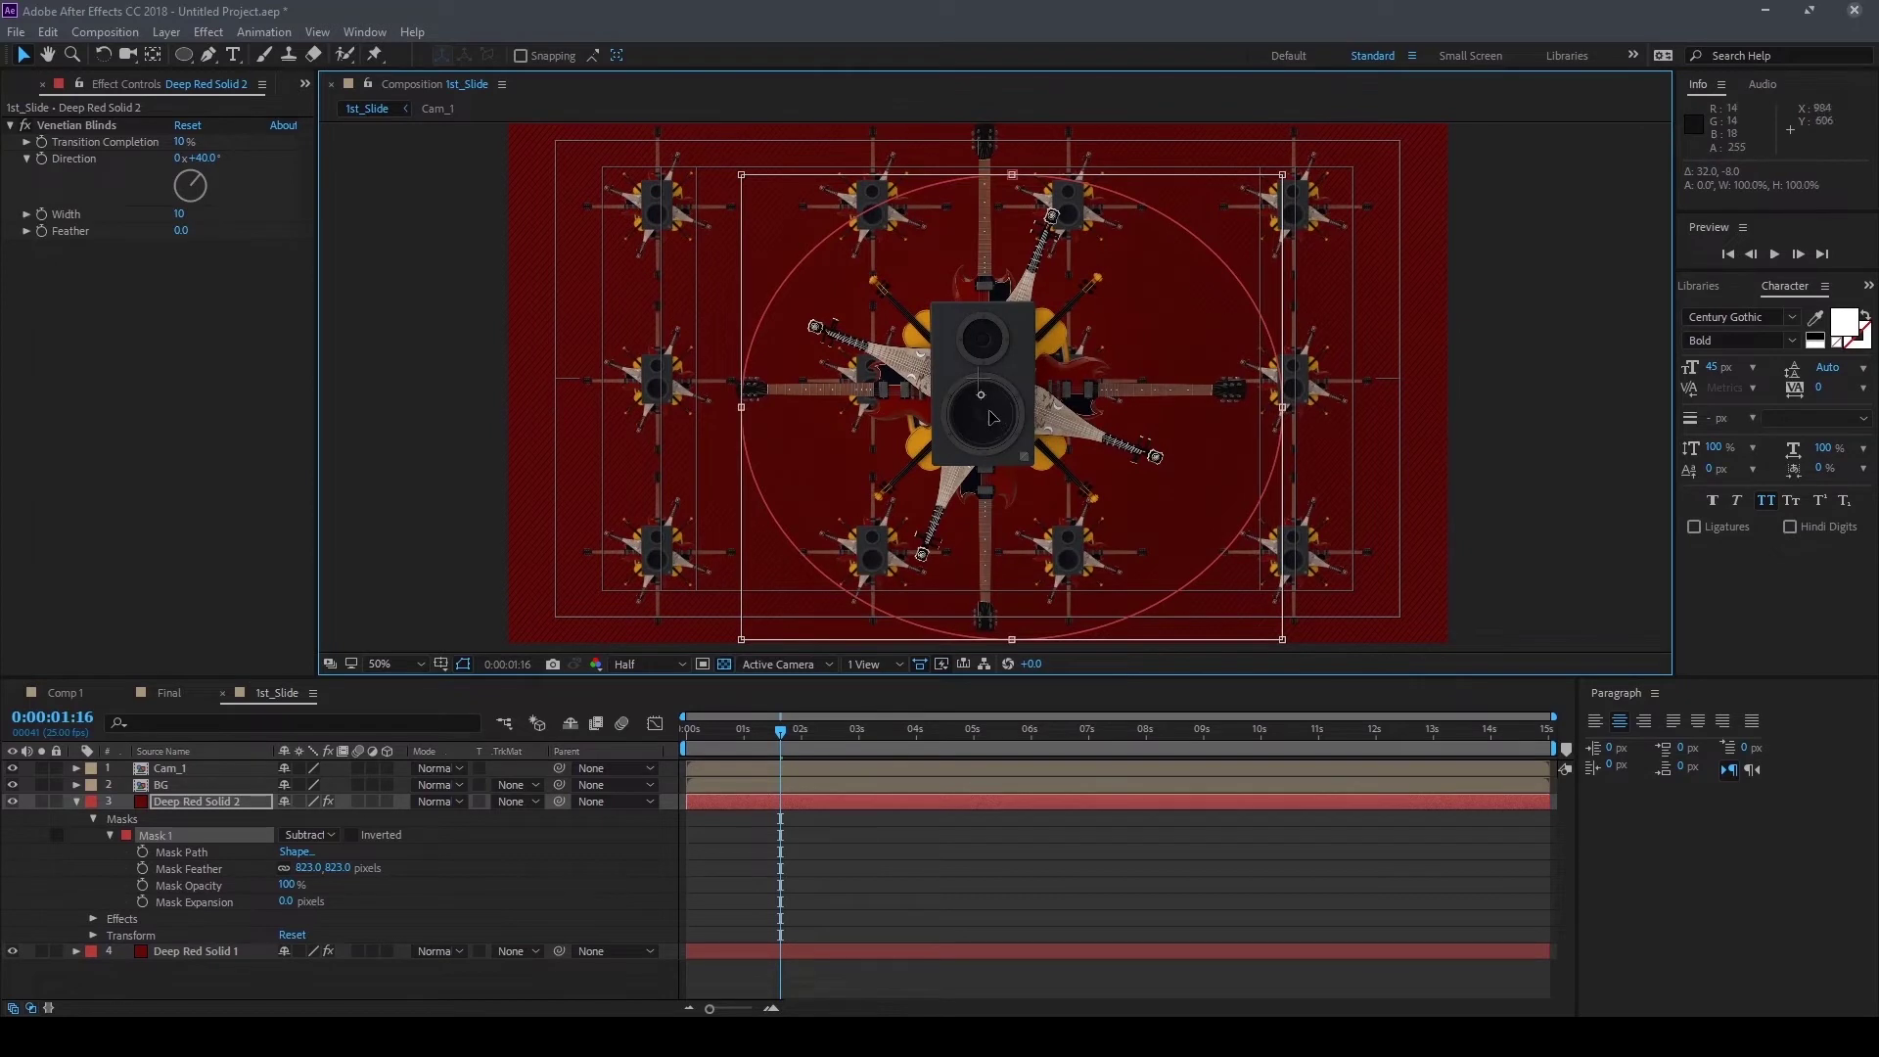
{"action": "key", "text": "shift+Up"}
{"action": "key", "text": "shift+Up"}
{"action": "key", "text": "shift+Up"}
{"action": "key", "text": "shift+Left"}
{"action": "key", "text": "shift+Left"}
{"action": "key", "text": "shift+Left"}
{"action": "key", "text": "shift+Left"}
{"action": "key", "text": "shift+Left"}
{"action": "key", "text": "shift+Up"}
{"action": "key", "text": "shift+Up"}
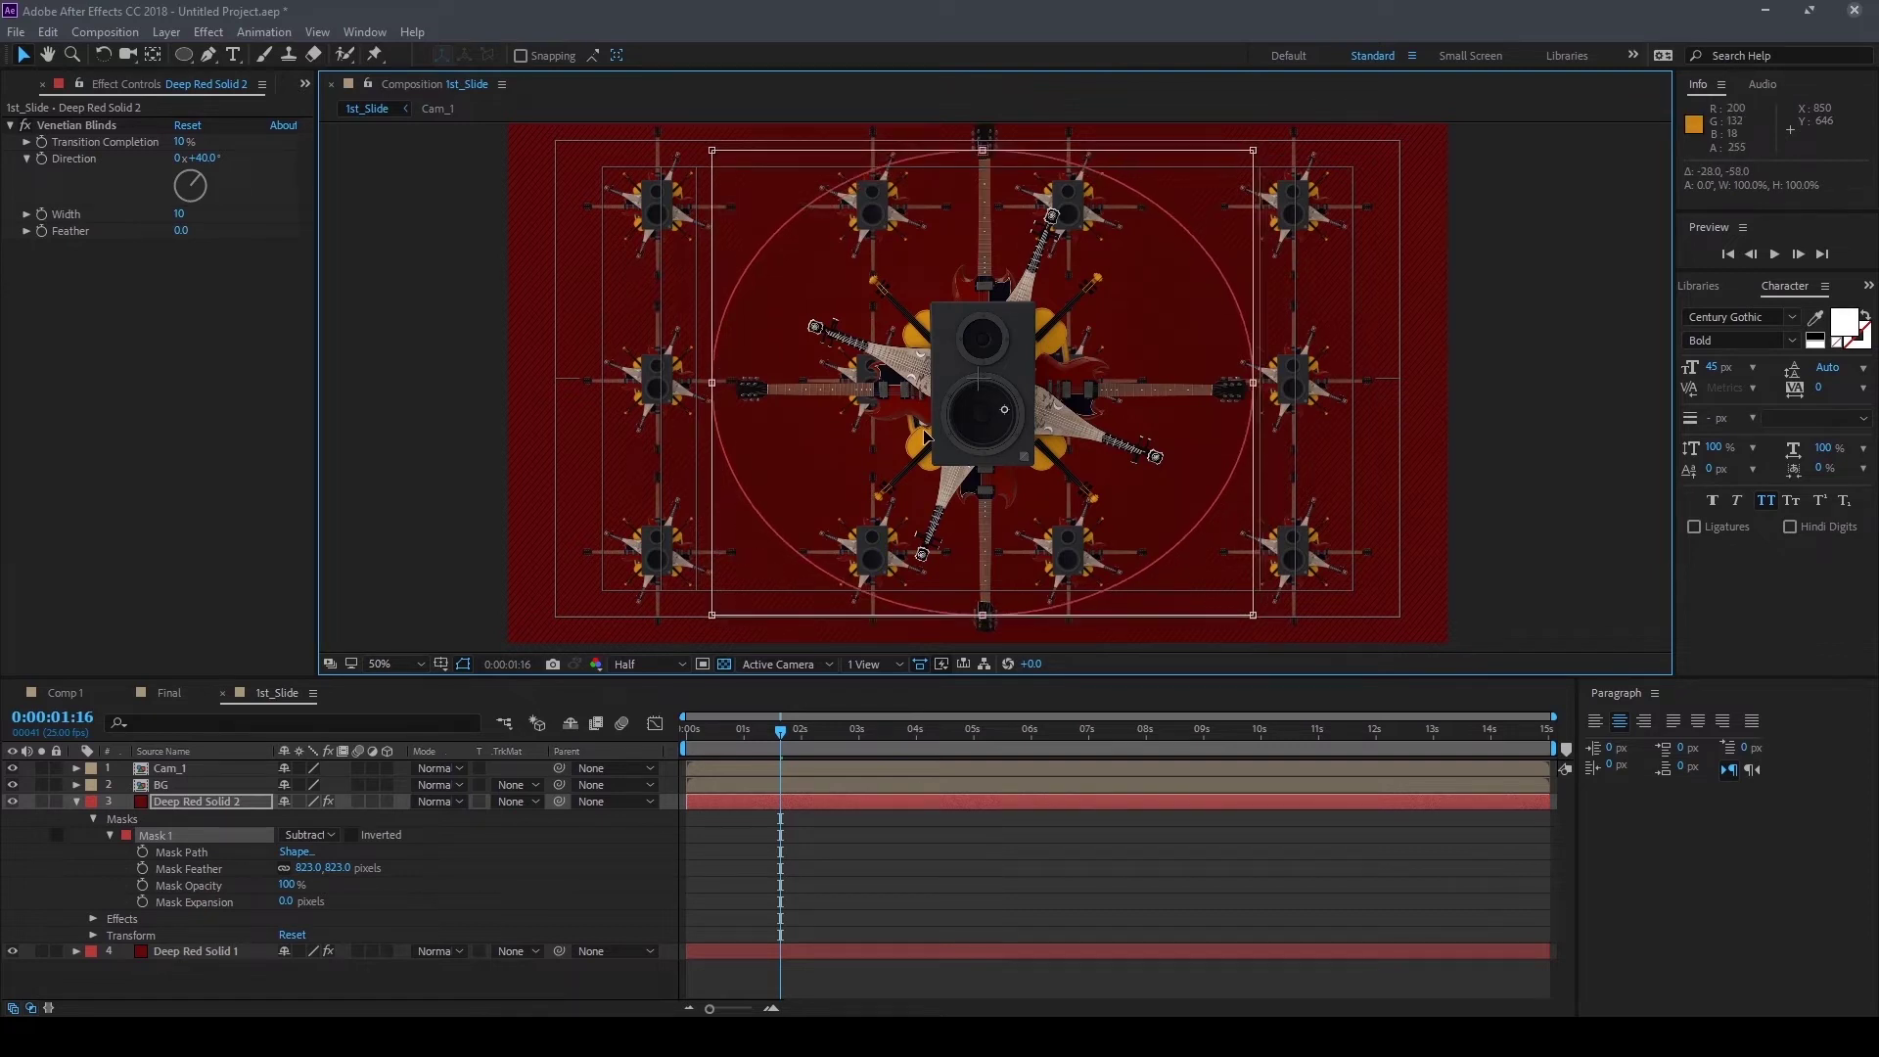
{"action": "key", "text": "shift+Left"}
{"action": "key", "text": "shift+Left"}
{"action": "key", "text": "shift+Right"}
{"action": "key", "text": "shift+Right"}
Collapse Deep Red Solid 2's mask properties, deselect layers and scrub the preview
{"action": "left_click", "coordinate": [76, 801]}
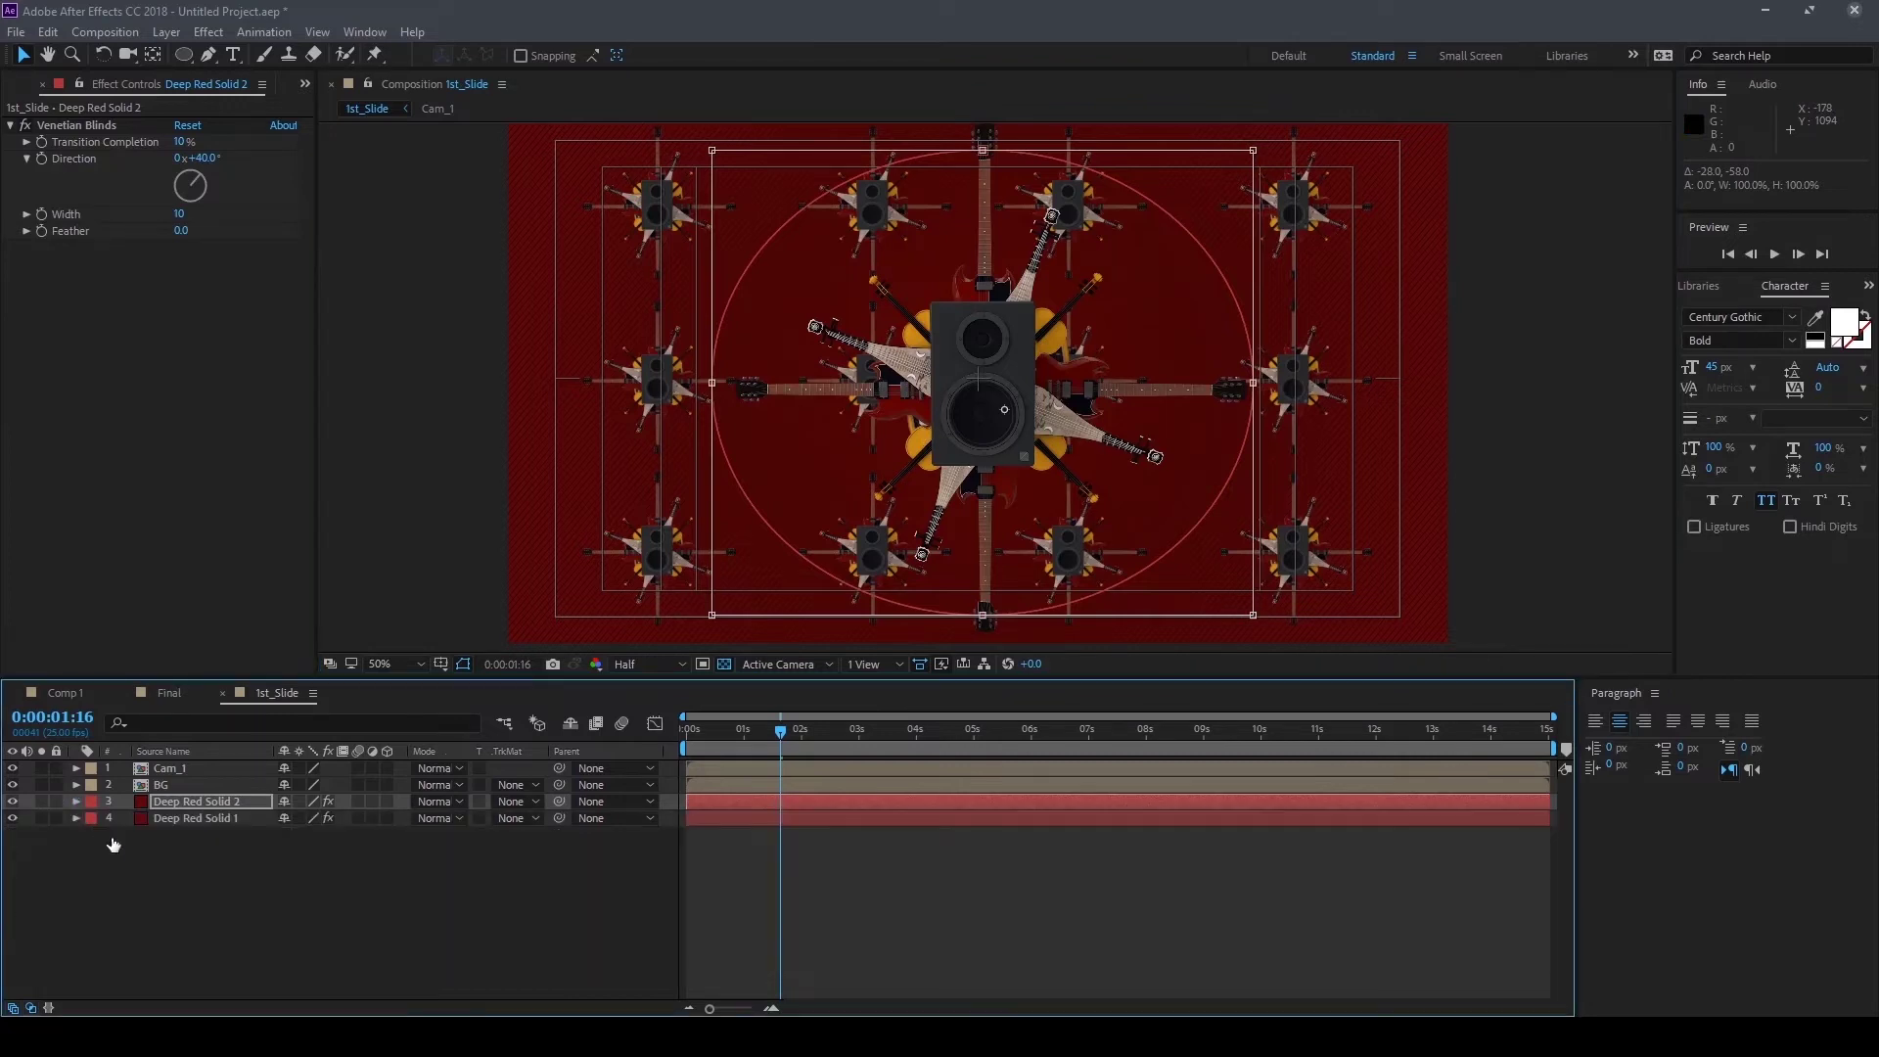
{"action": "left_click", "coordinate": [200, 918]}
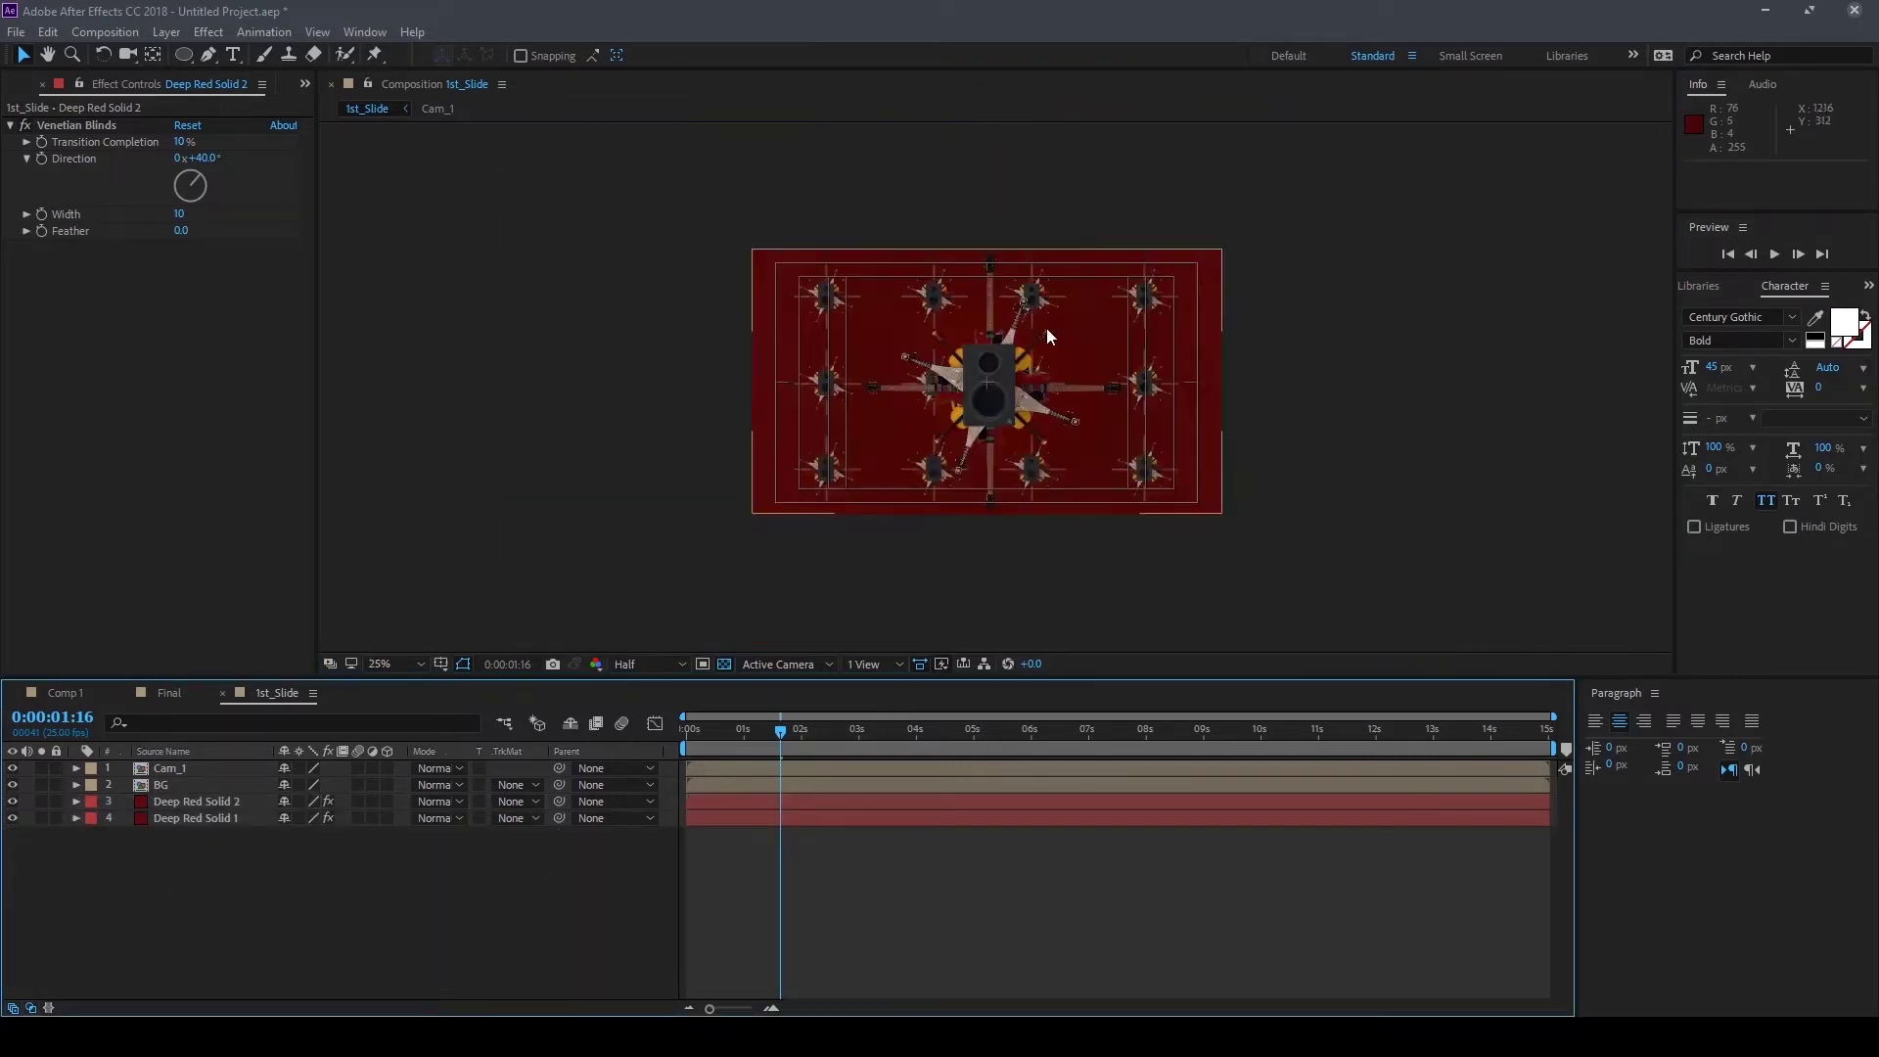
{"action": "left_click_drag", "start_coordinate": [798, 746], "coordinate": [778, 743]}
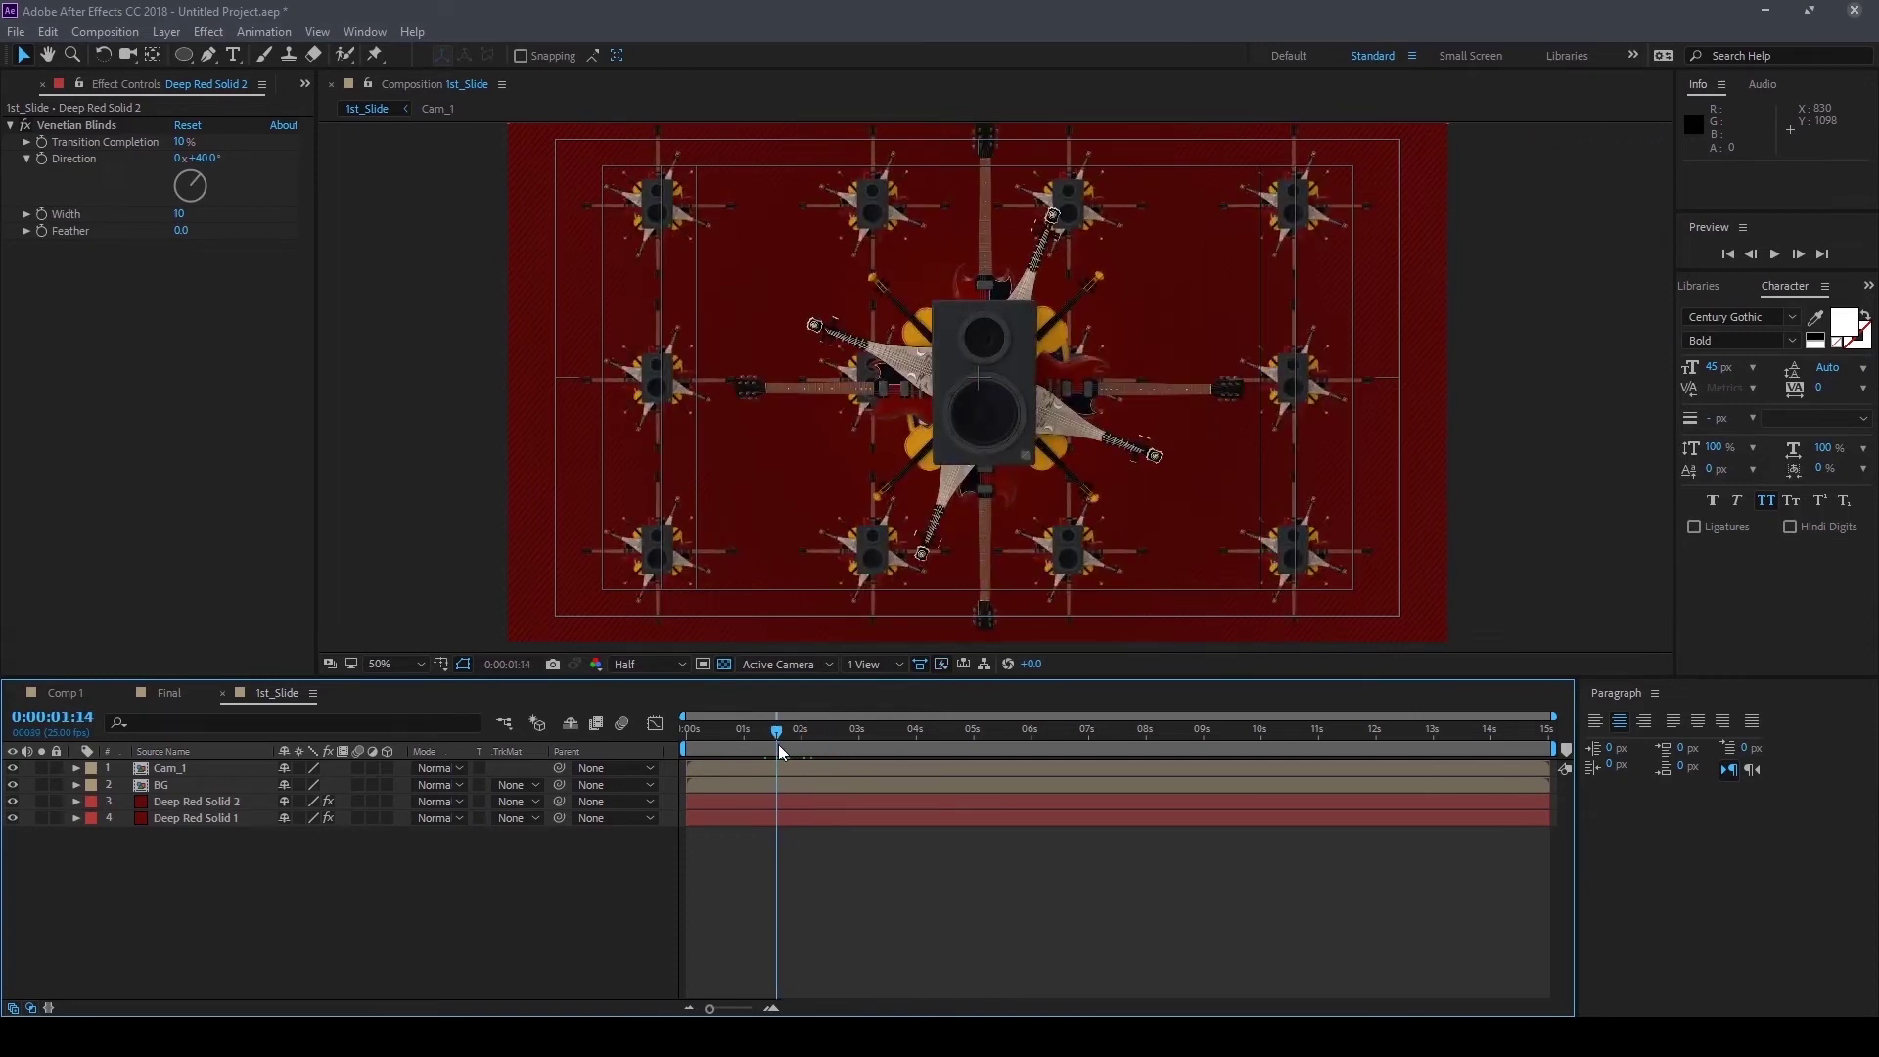
Set Deep Red Solid 1's Gradient Ramp End Color to #210202
{"action": "left_click", "coordinate": [215, 818]}
{"action": "left_click", "coordinate": [183, 192]}
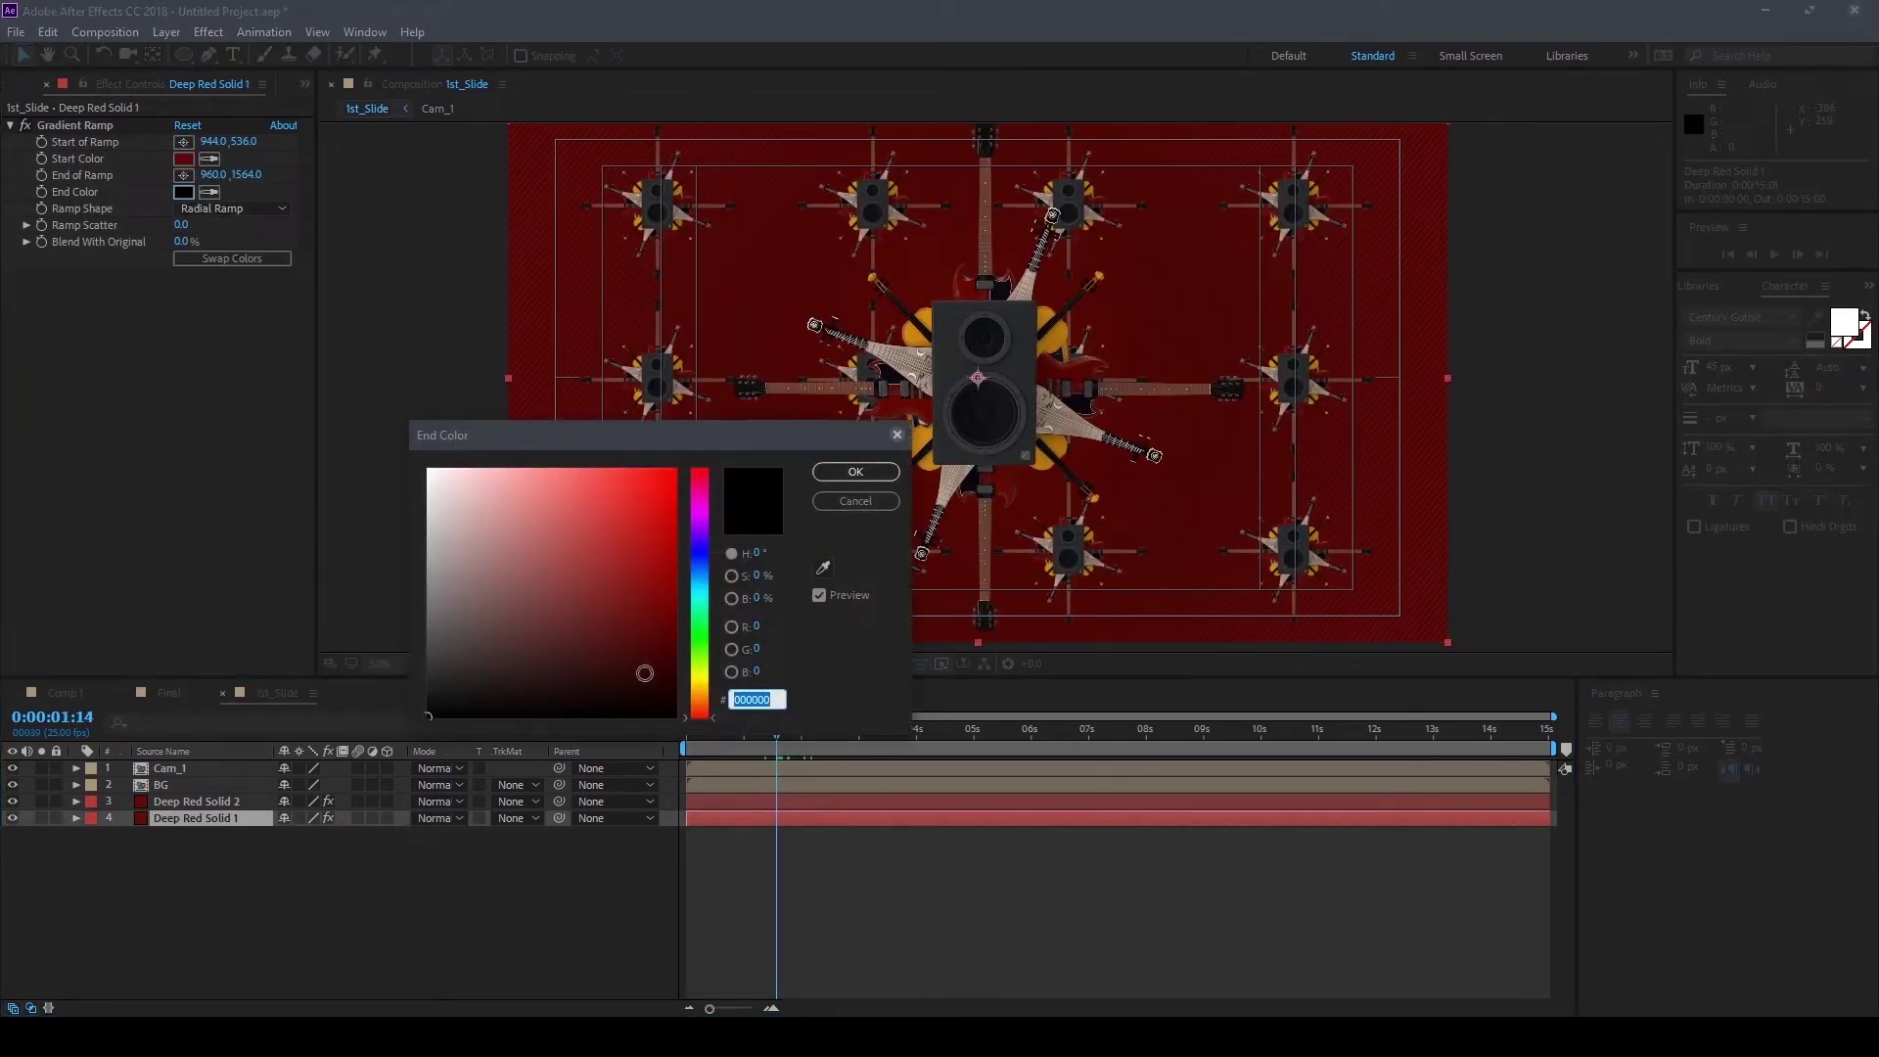
{"action": "left_click", "coordinate": [592, 689]}
{"action": "left_click_drag", "start_coordinate": [591, 690], "coordinate": [628, 677]}
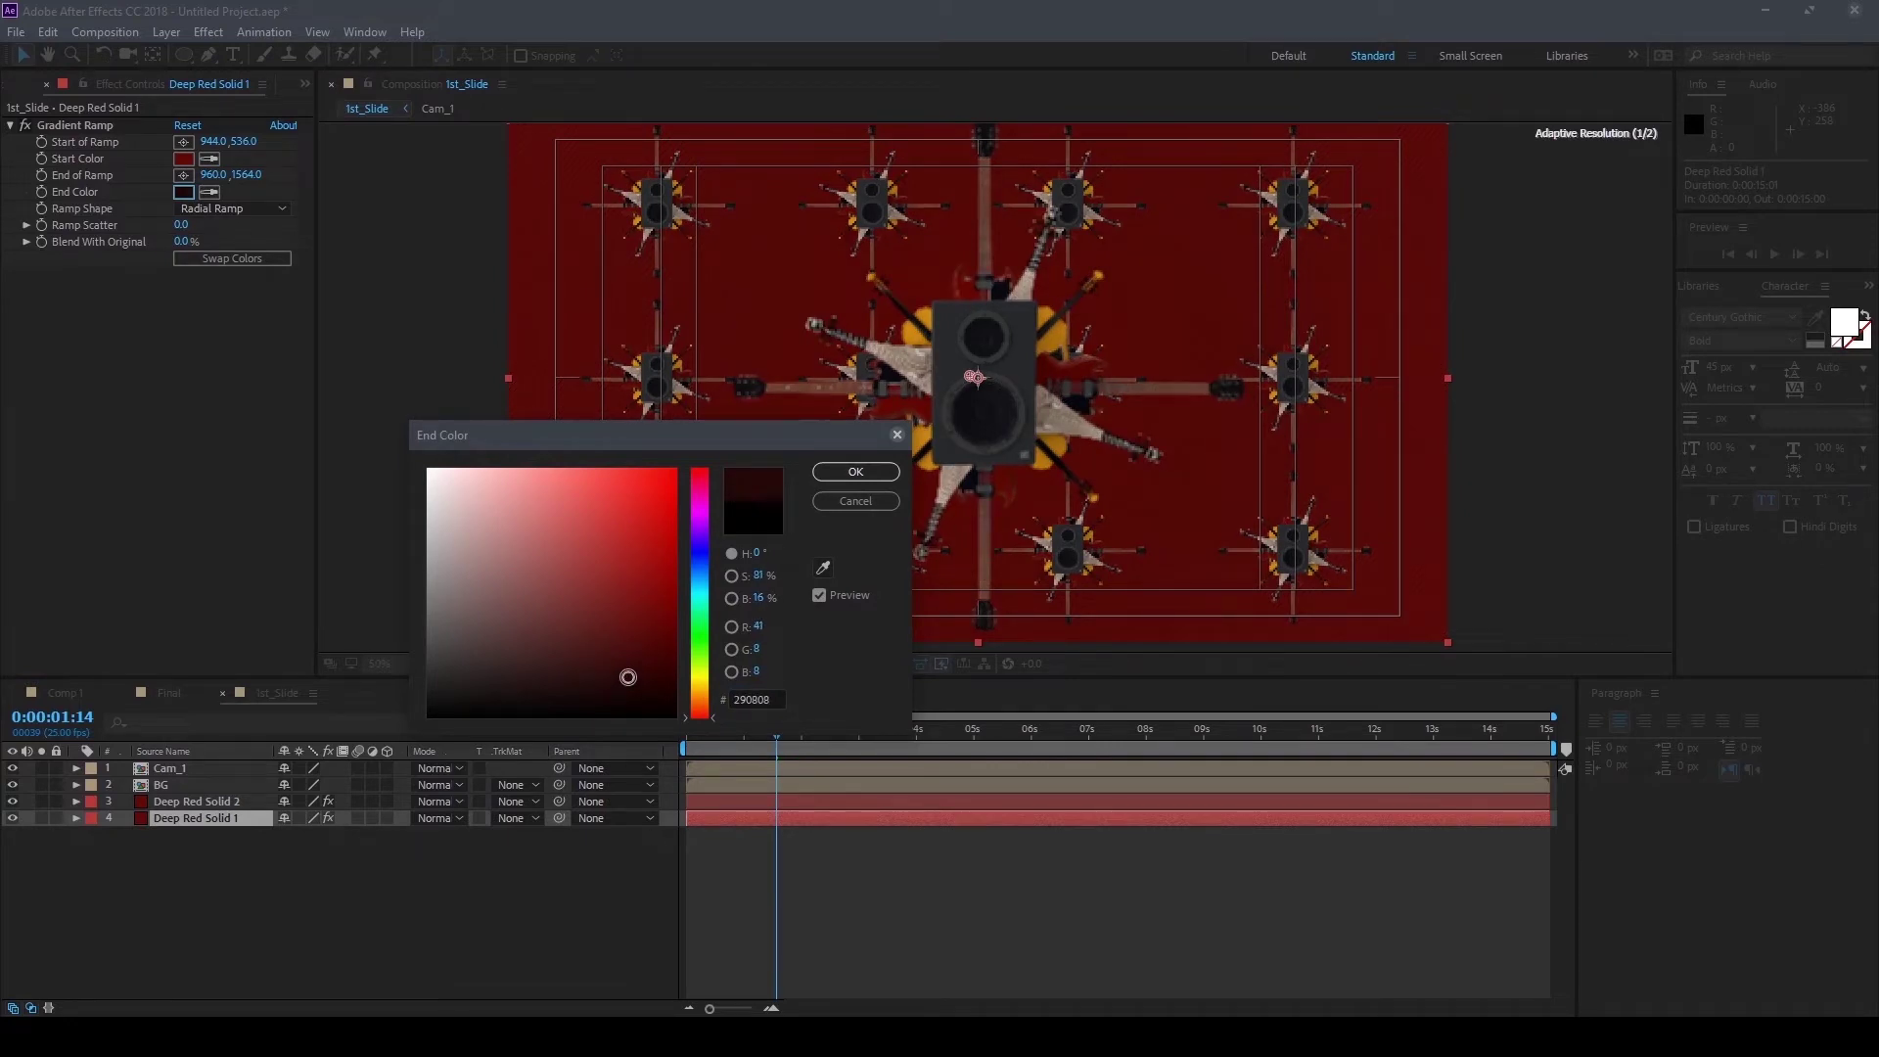
{"action": "left_click_drag", "start_coordinate": [778, 440], "coordinate": [1314, 664]}
{"action": "left_click_drag", "start_coordinate": [1164, 901], "coordinate": [1194, 908]}
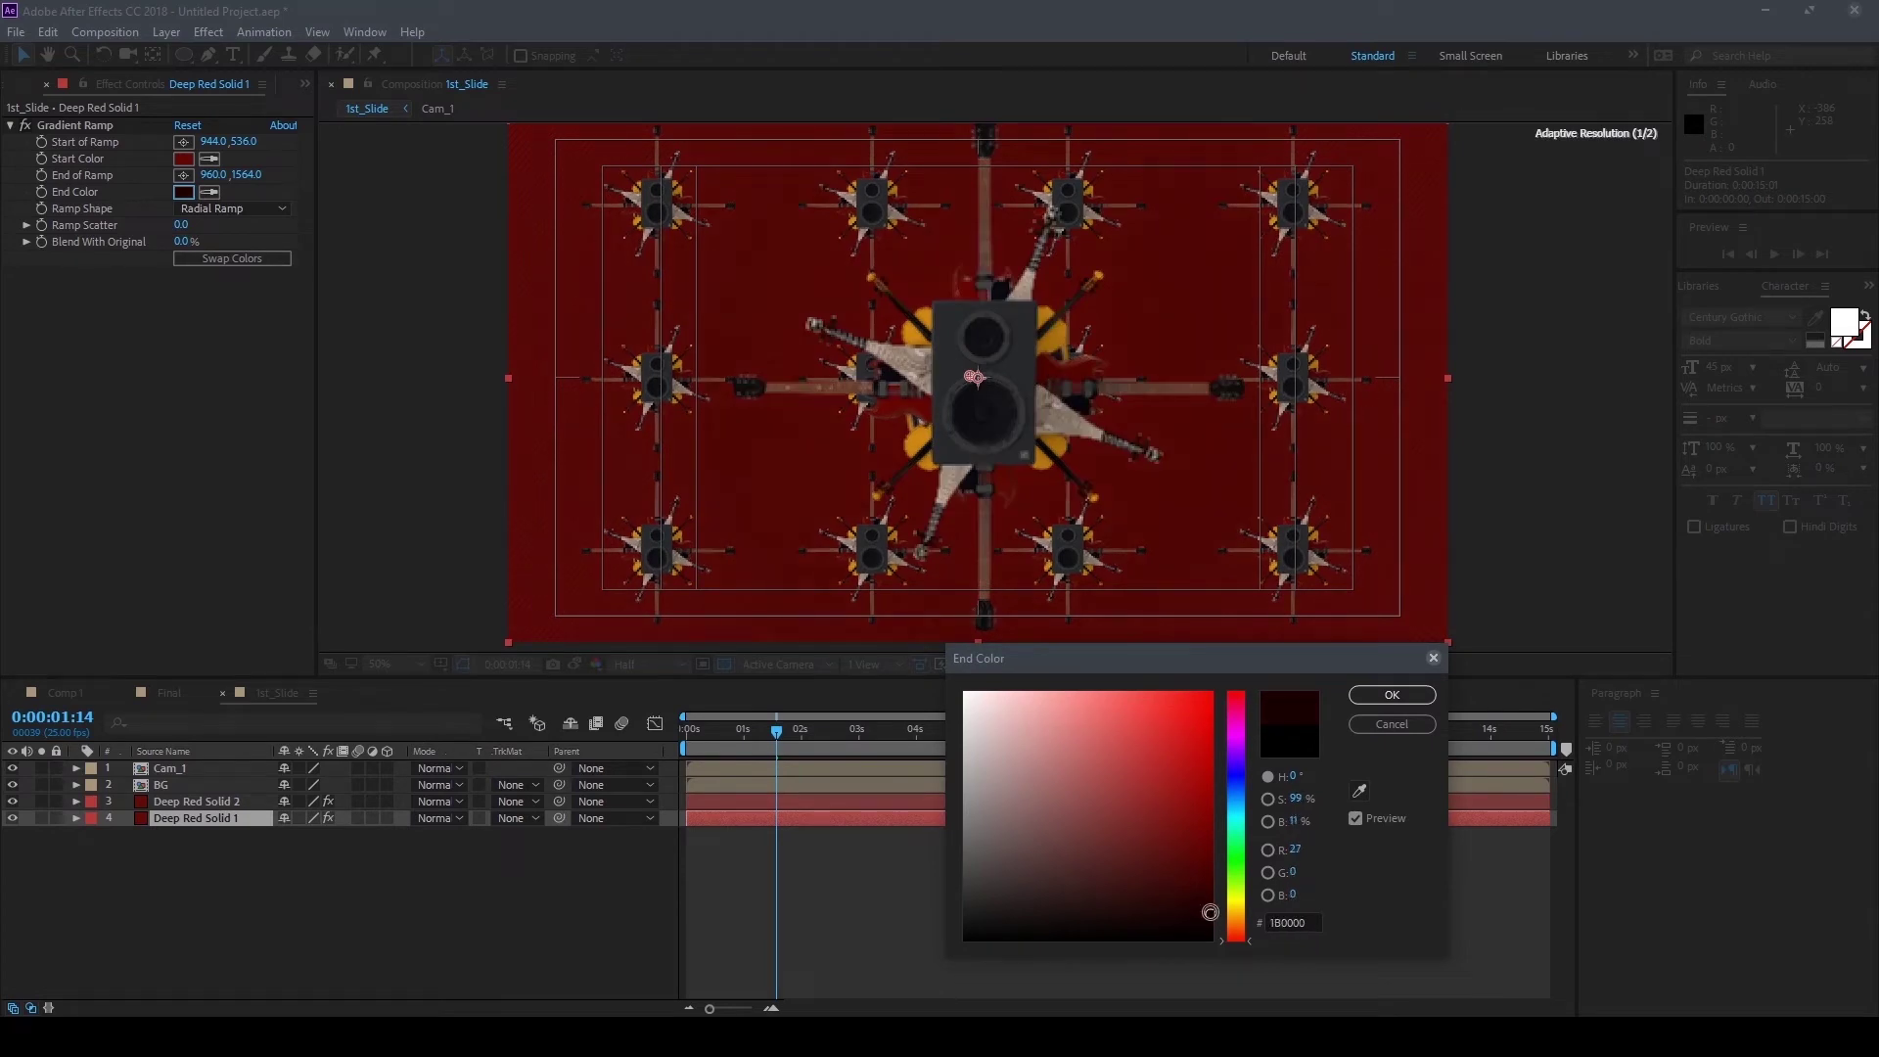
{"action": "left_click", "coordinate": [1391, 694]}
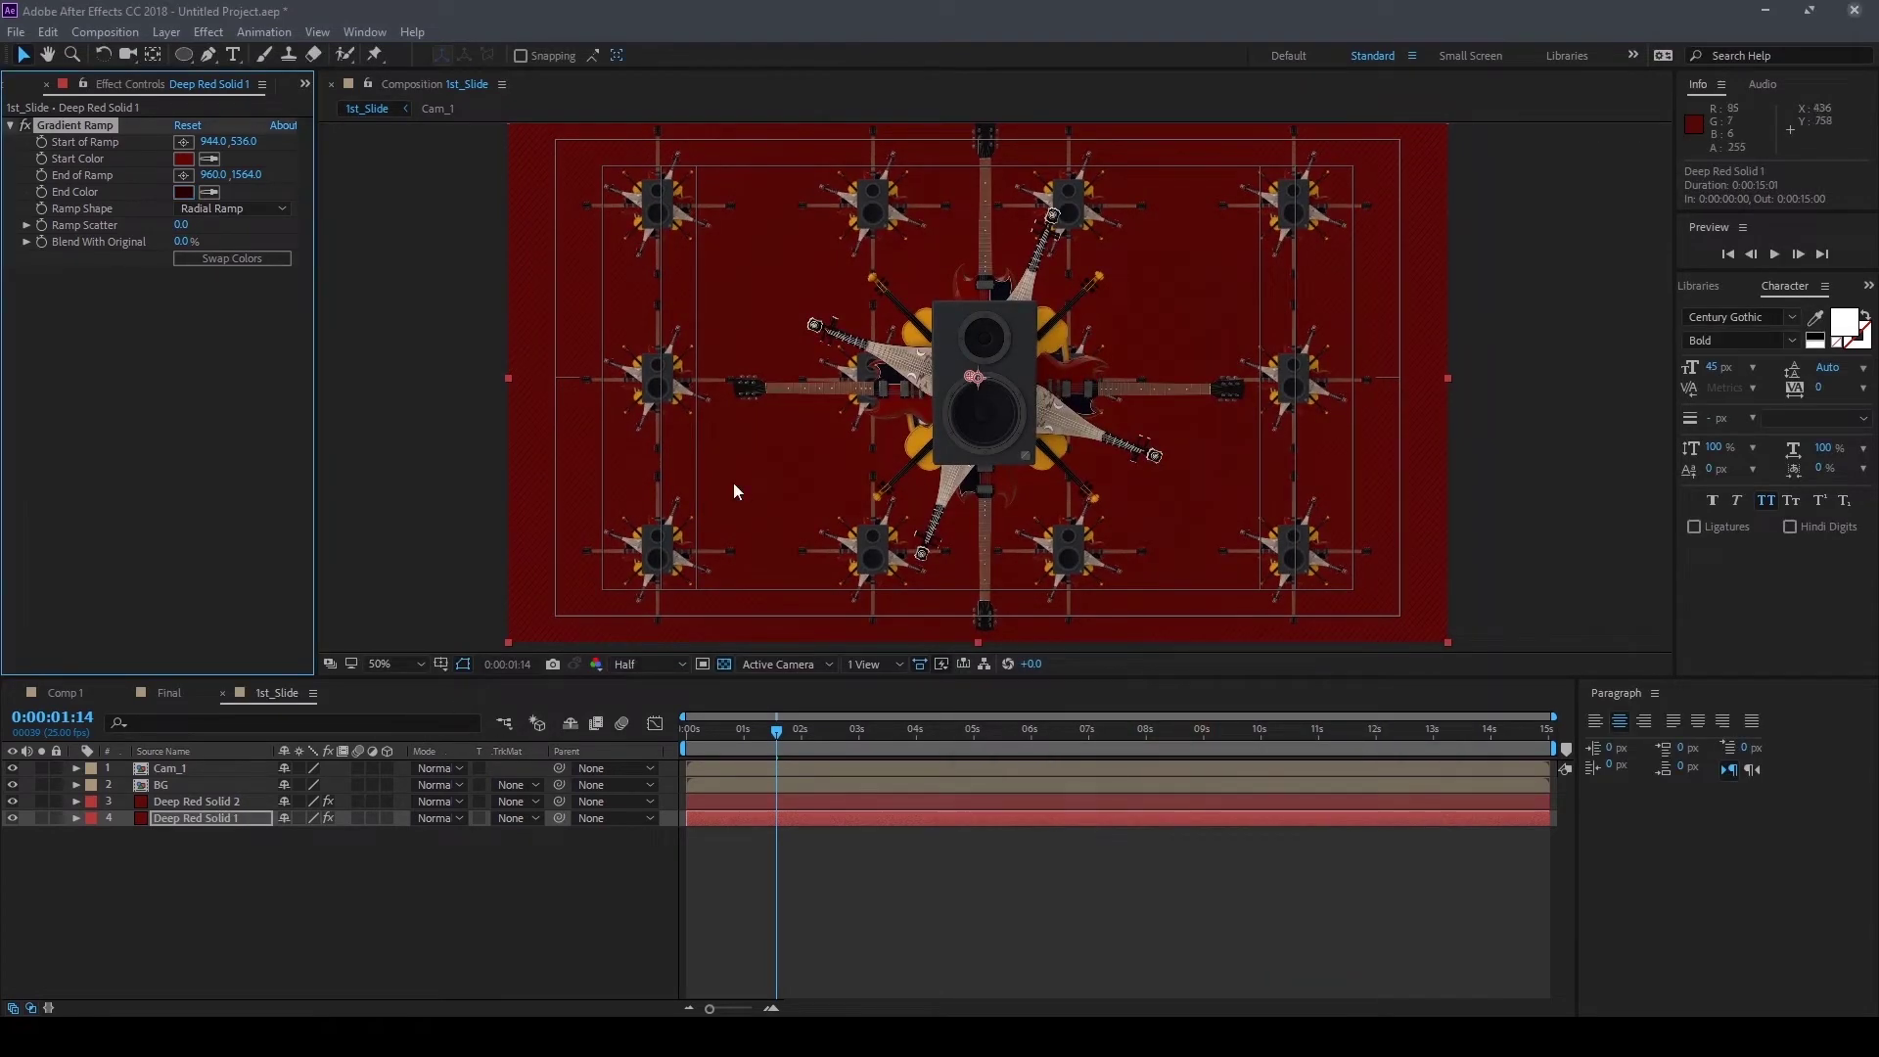
Pull the gradient's End of Ramp point up toward the centre, about 968,1100
{"action": "key", "text": "comma"}
{"action": "left_click_drag", "start_coordinate": [987, 634], "coordinate": [982, 526]}
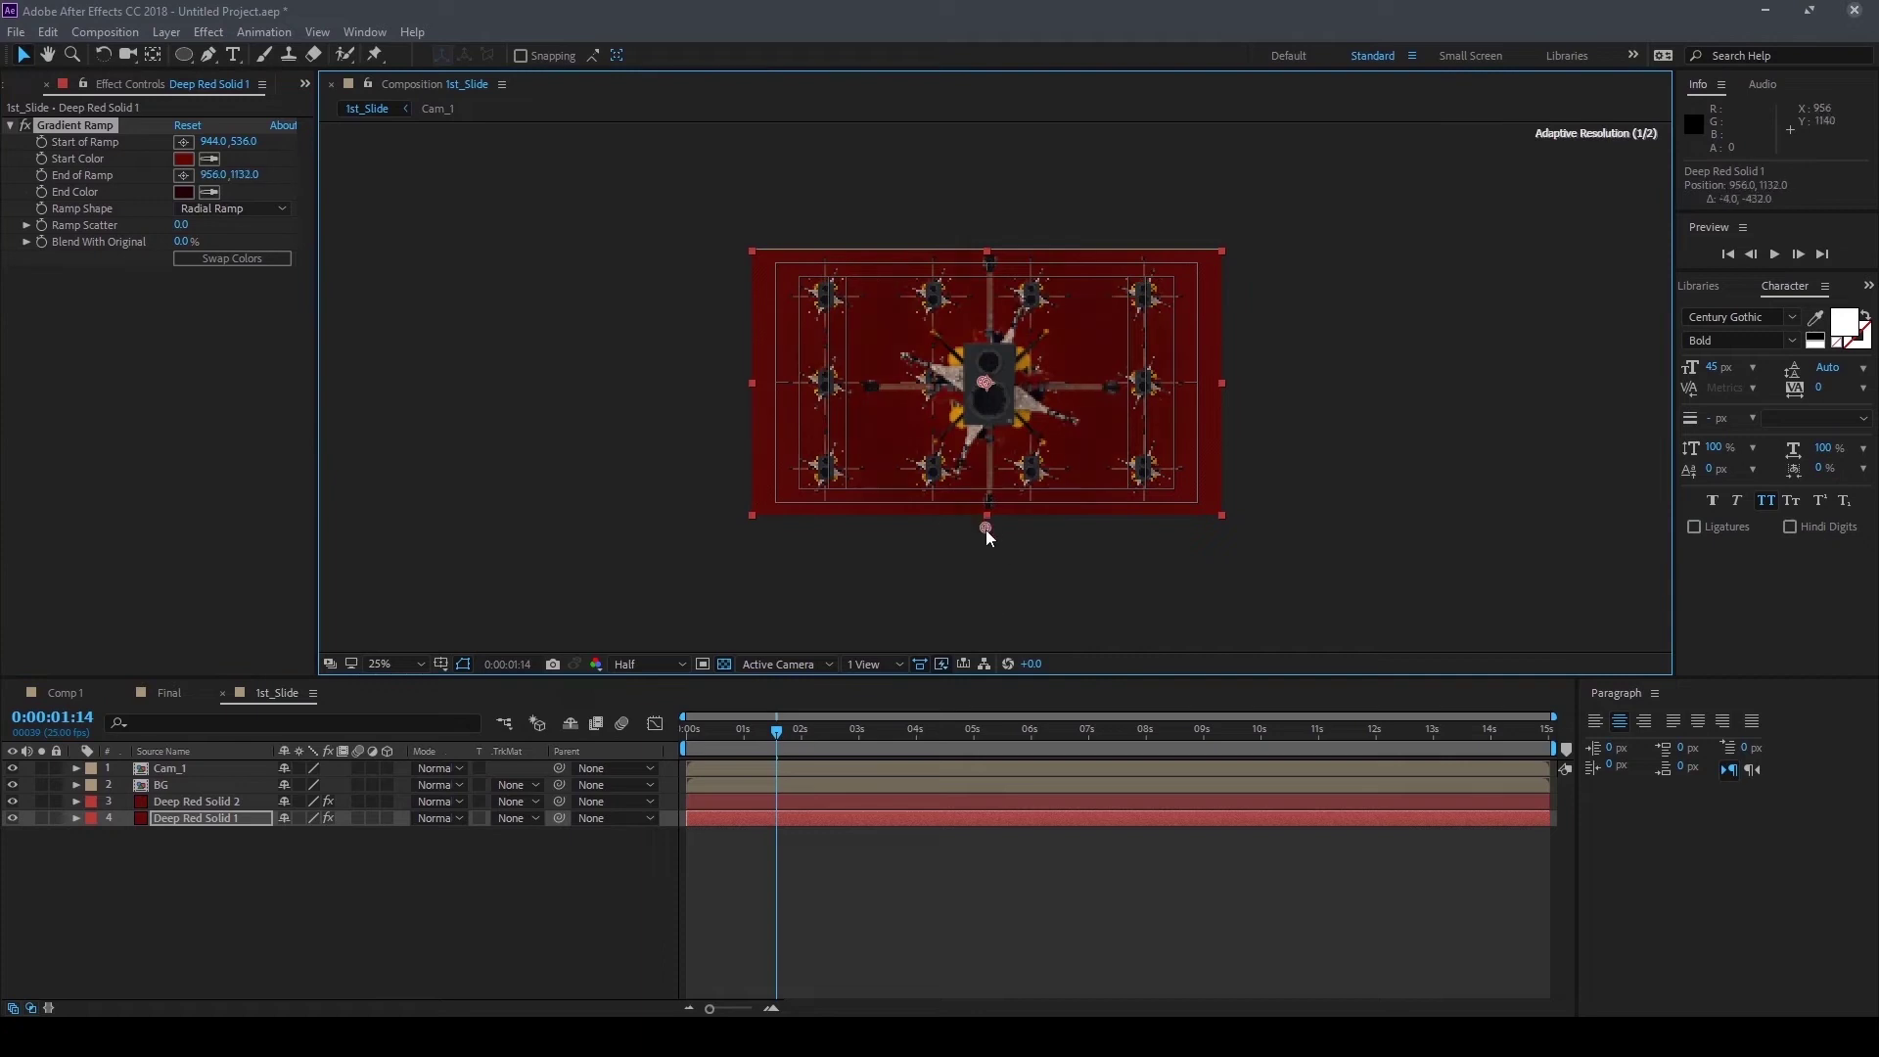
{"action": "key", "text": "period"}
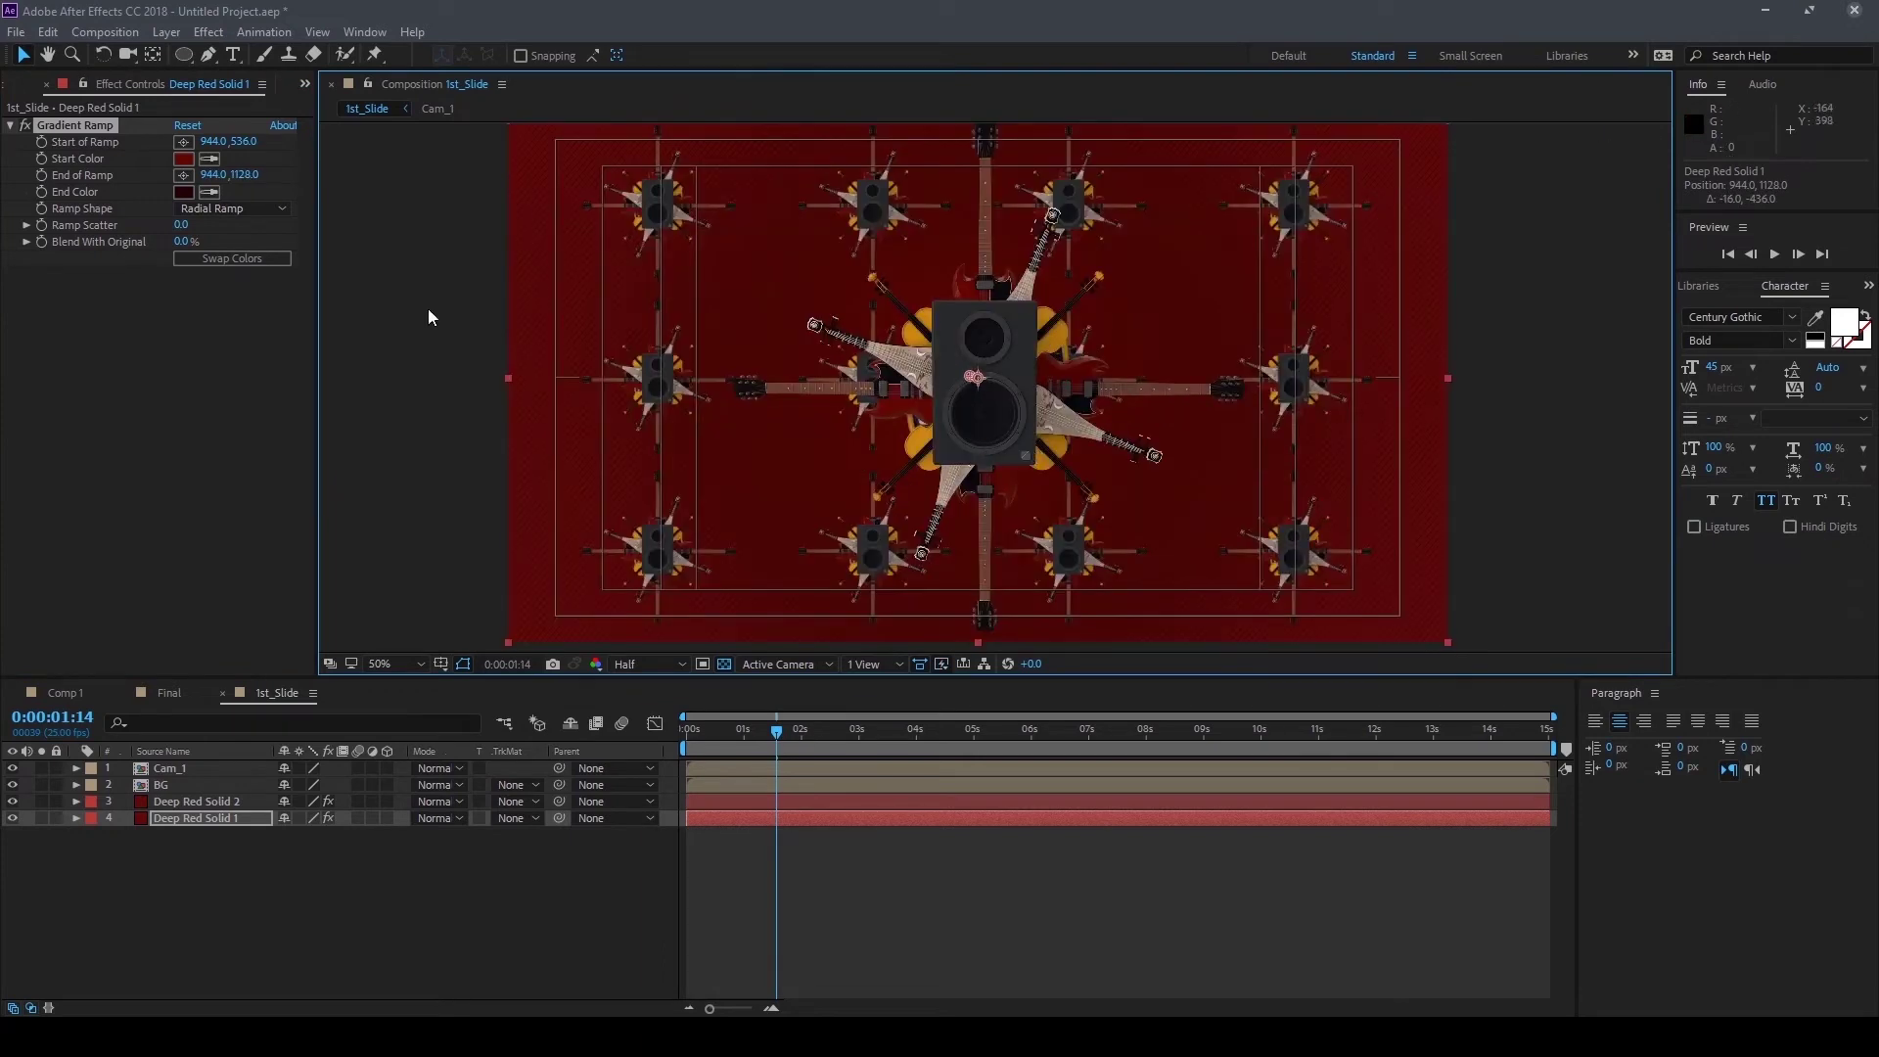
{"action": "left_click", "coordinate": [259, 260]}
{"action": "left_click", "coordinate": [259, 260]}
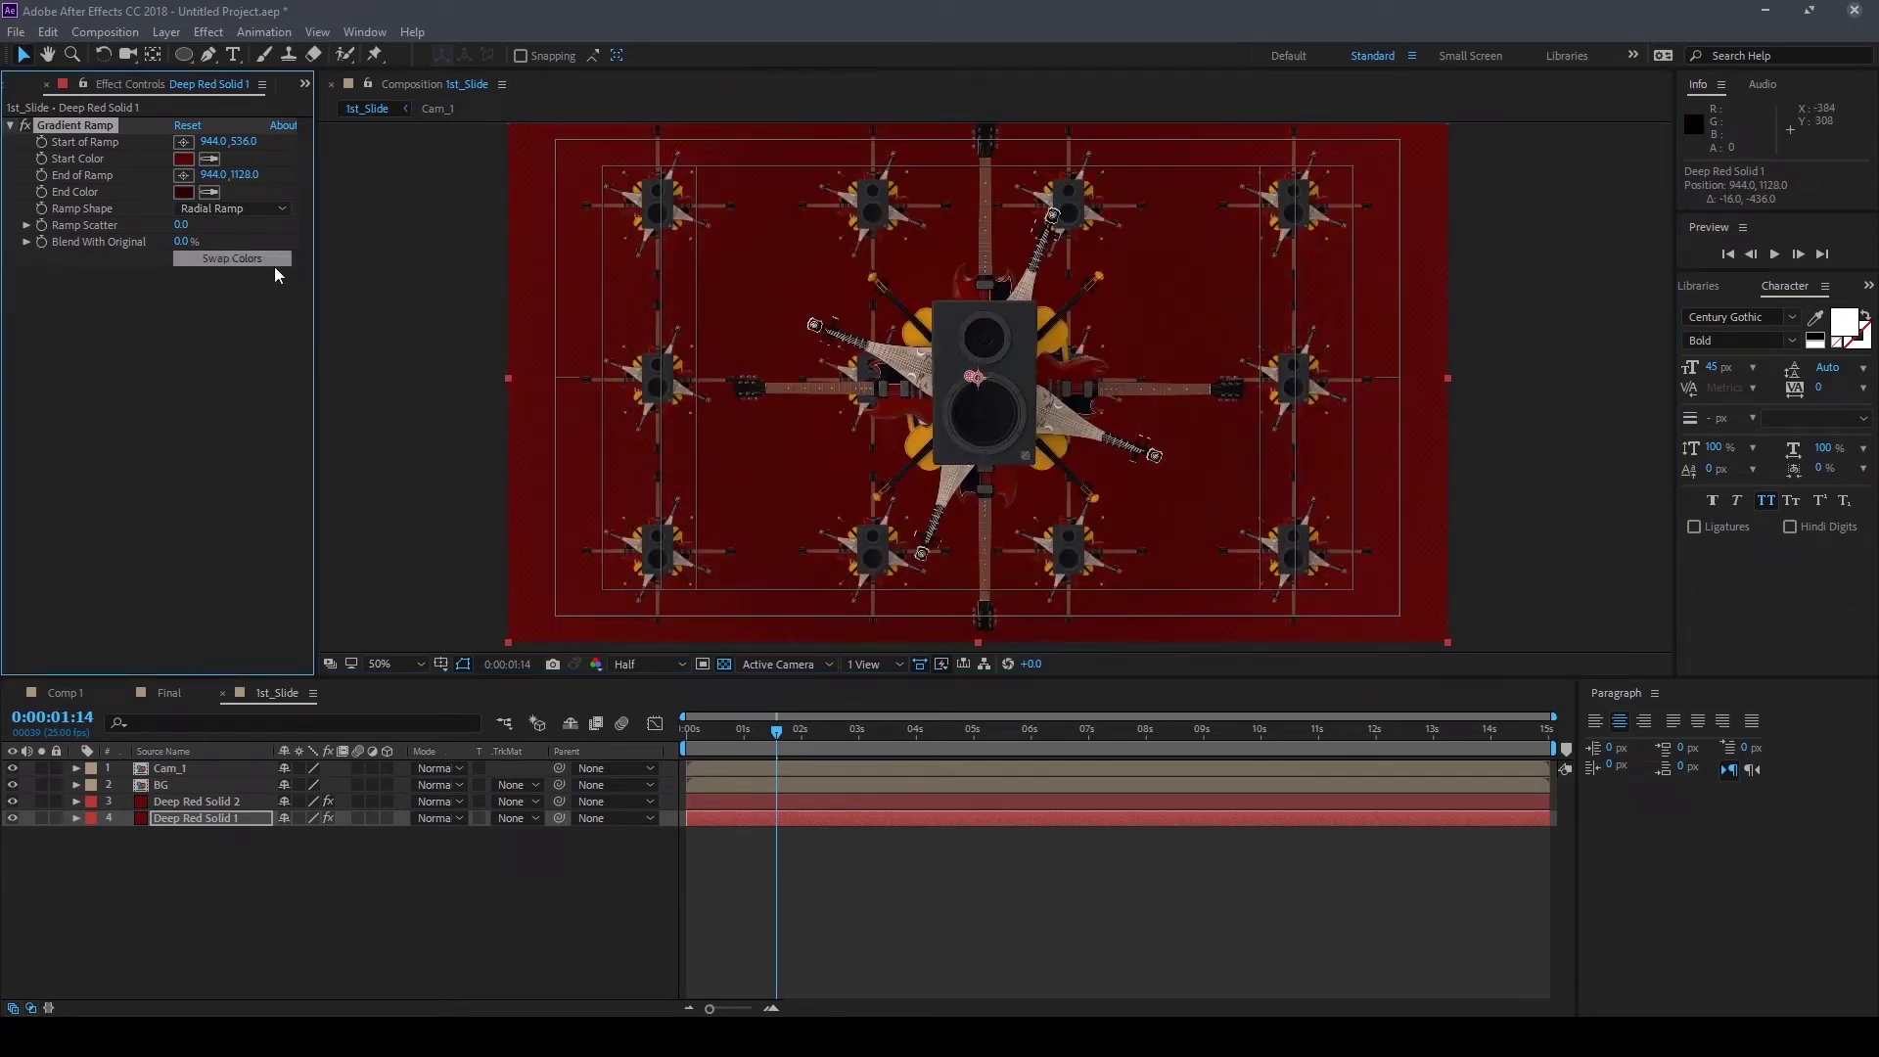
{"action": "key", "text": "comma"}
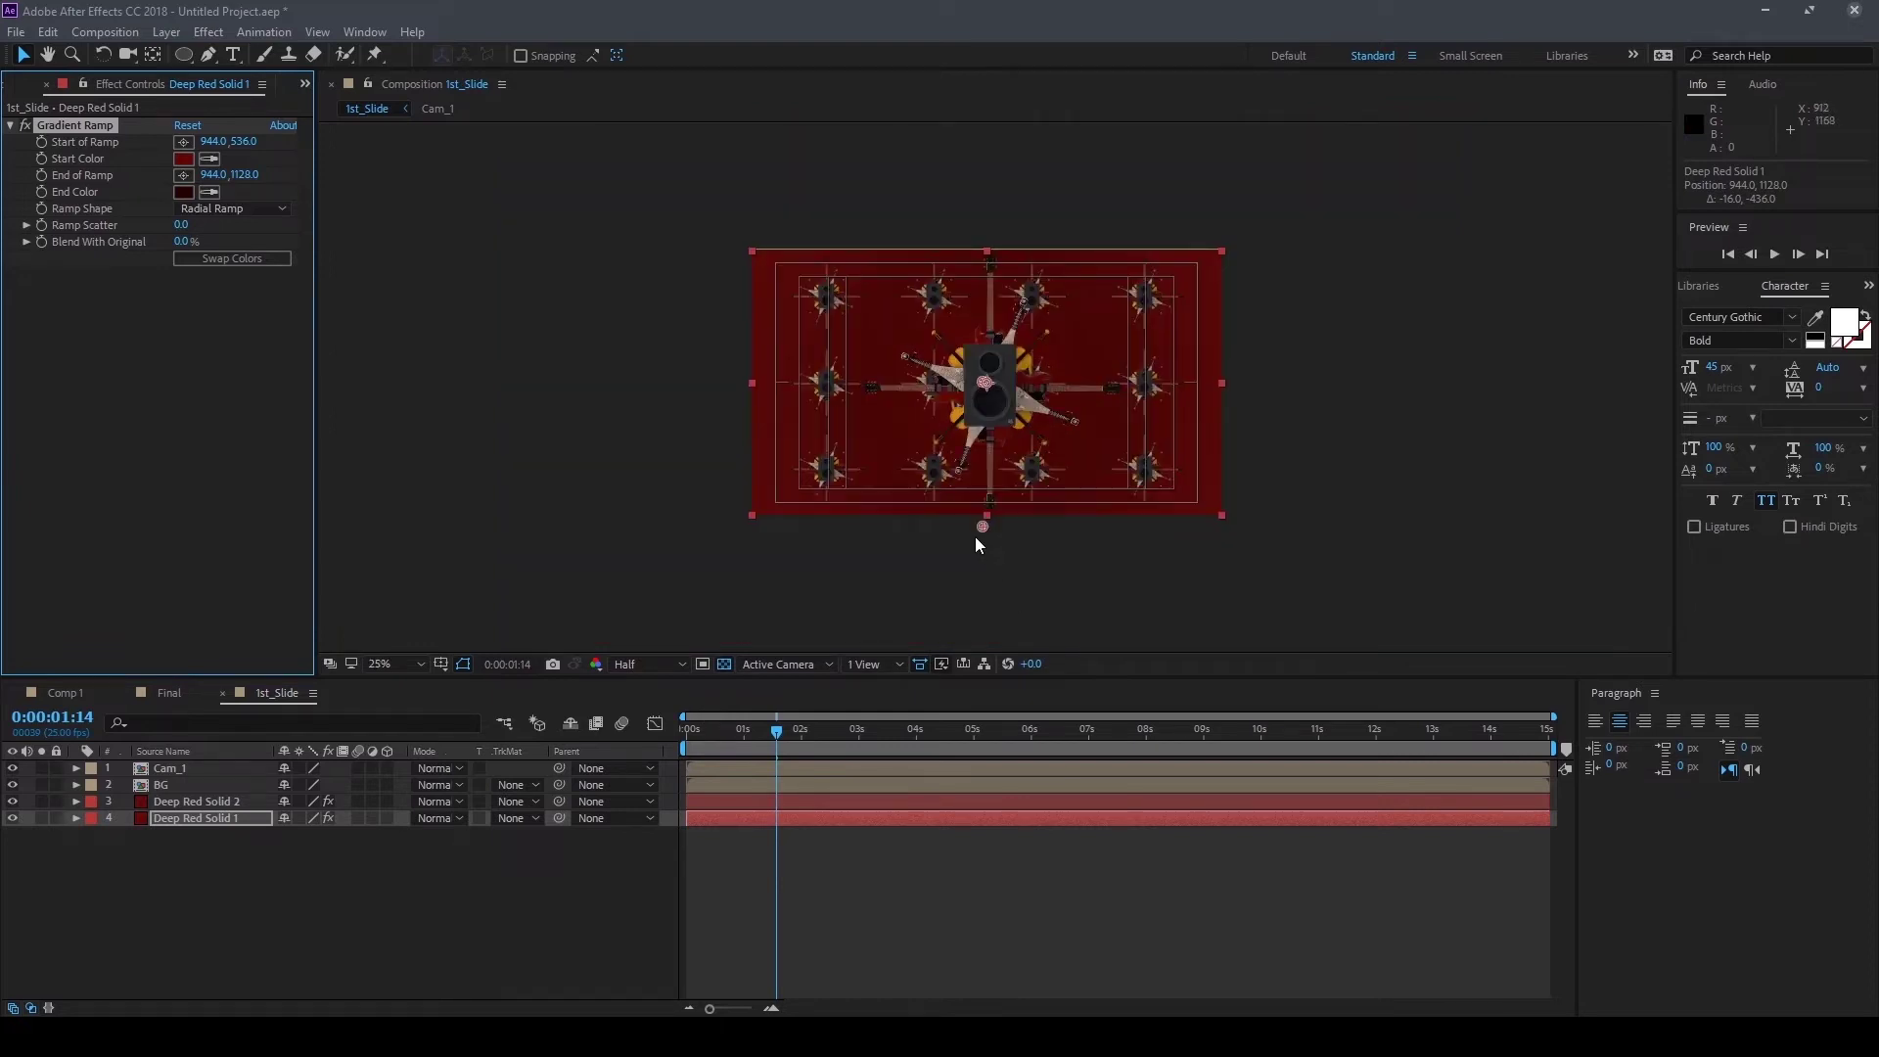
{"action": "left_click_drag", "start_coordinate": [979, 527], "coordinate": [985, 520]}
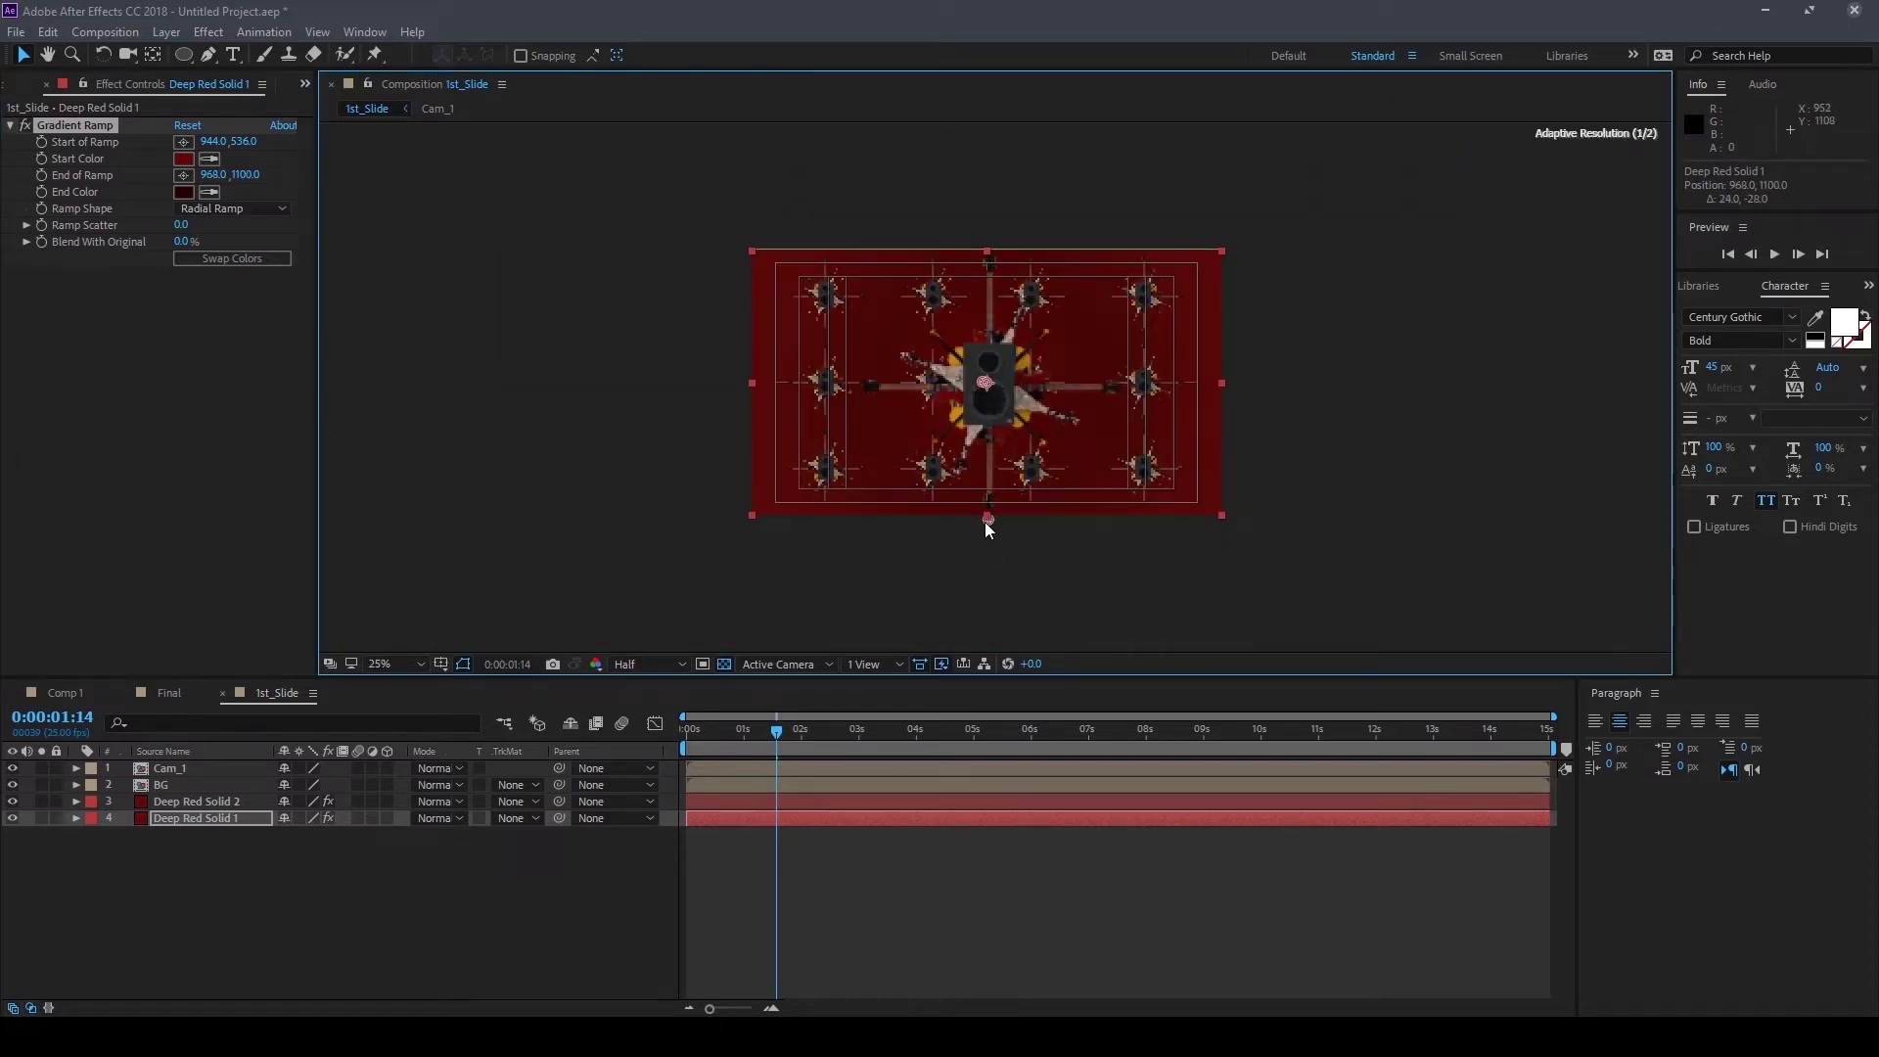
{"action": "key", "text": "period"}
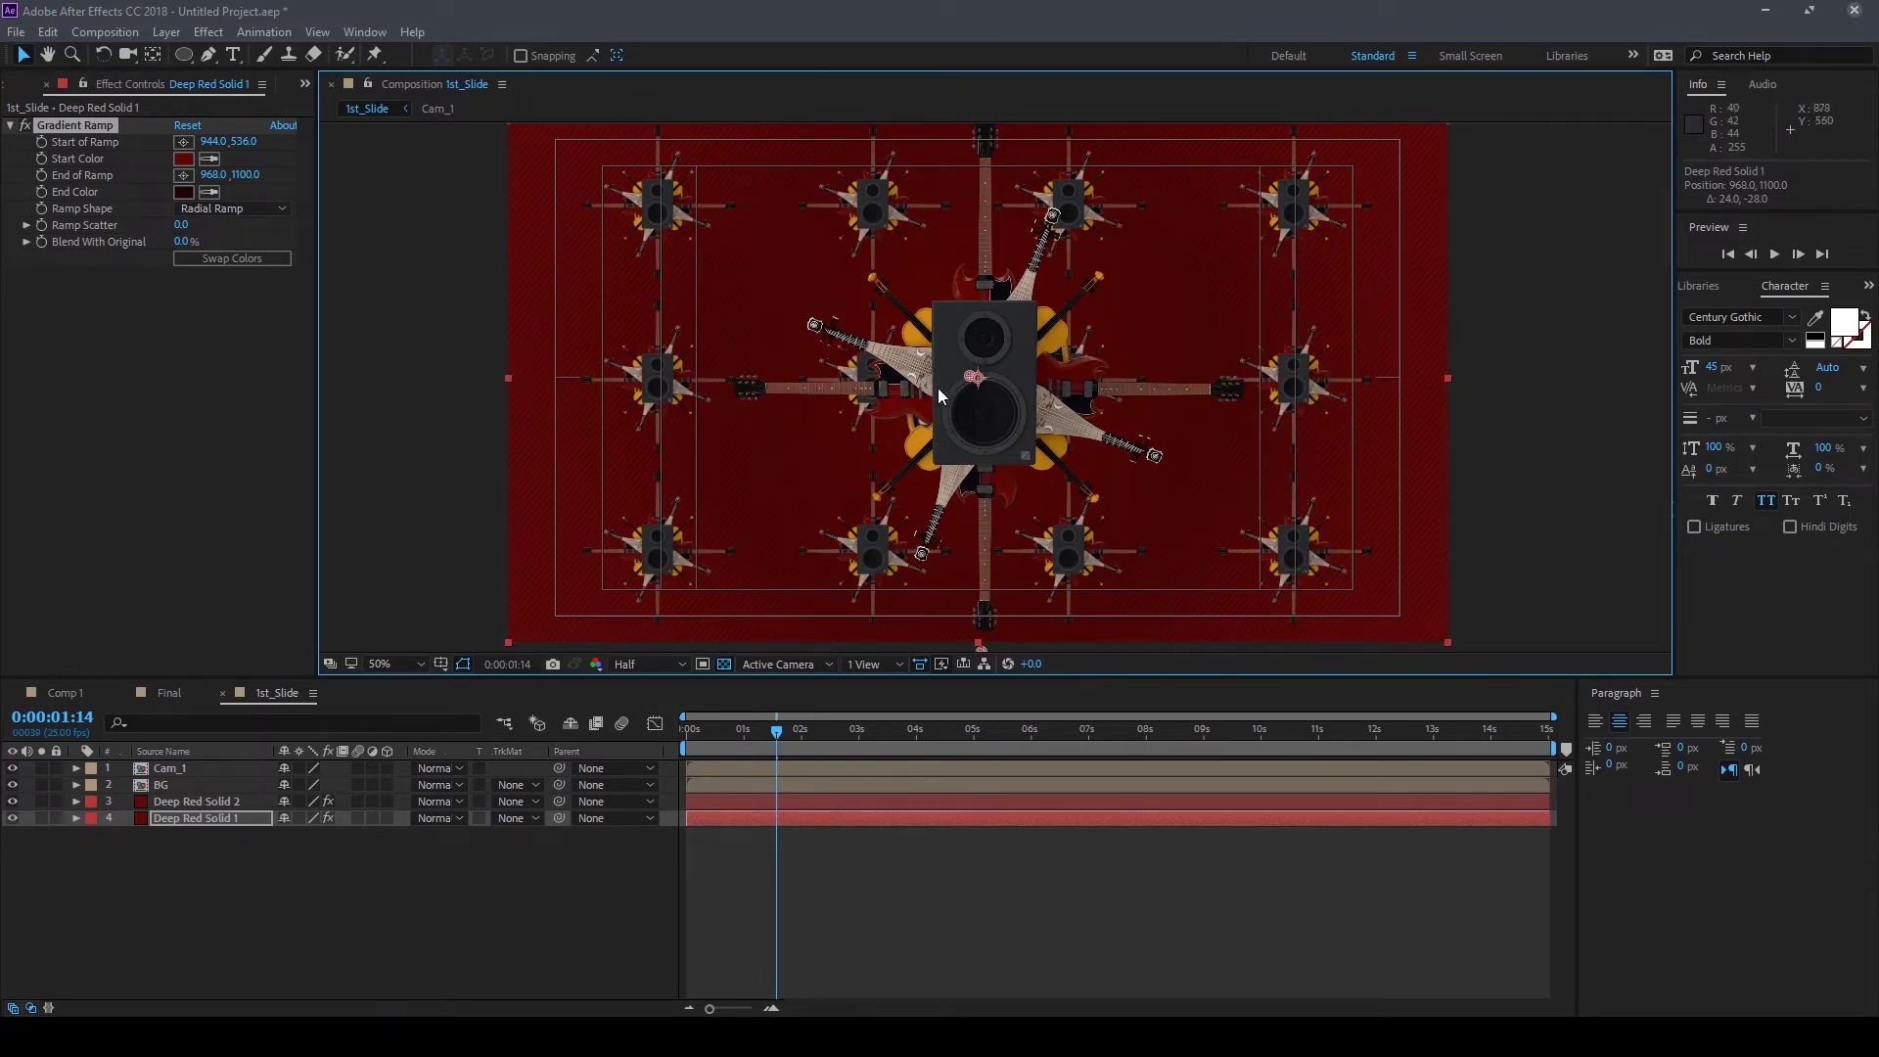
{"action": "key", "text": "comma"}
{"action": "key", "text": "period"}
Apply Fast Blur (Legacy) to BG with Repeat Edge Pixels and Blurriness 10
{"action": "left_click", "coordinate": [160, 787]}
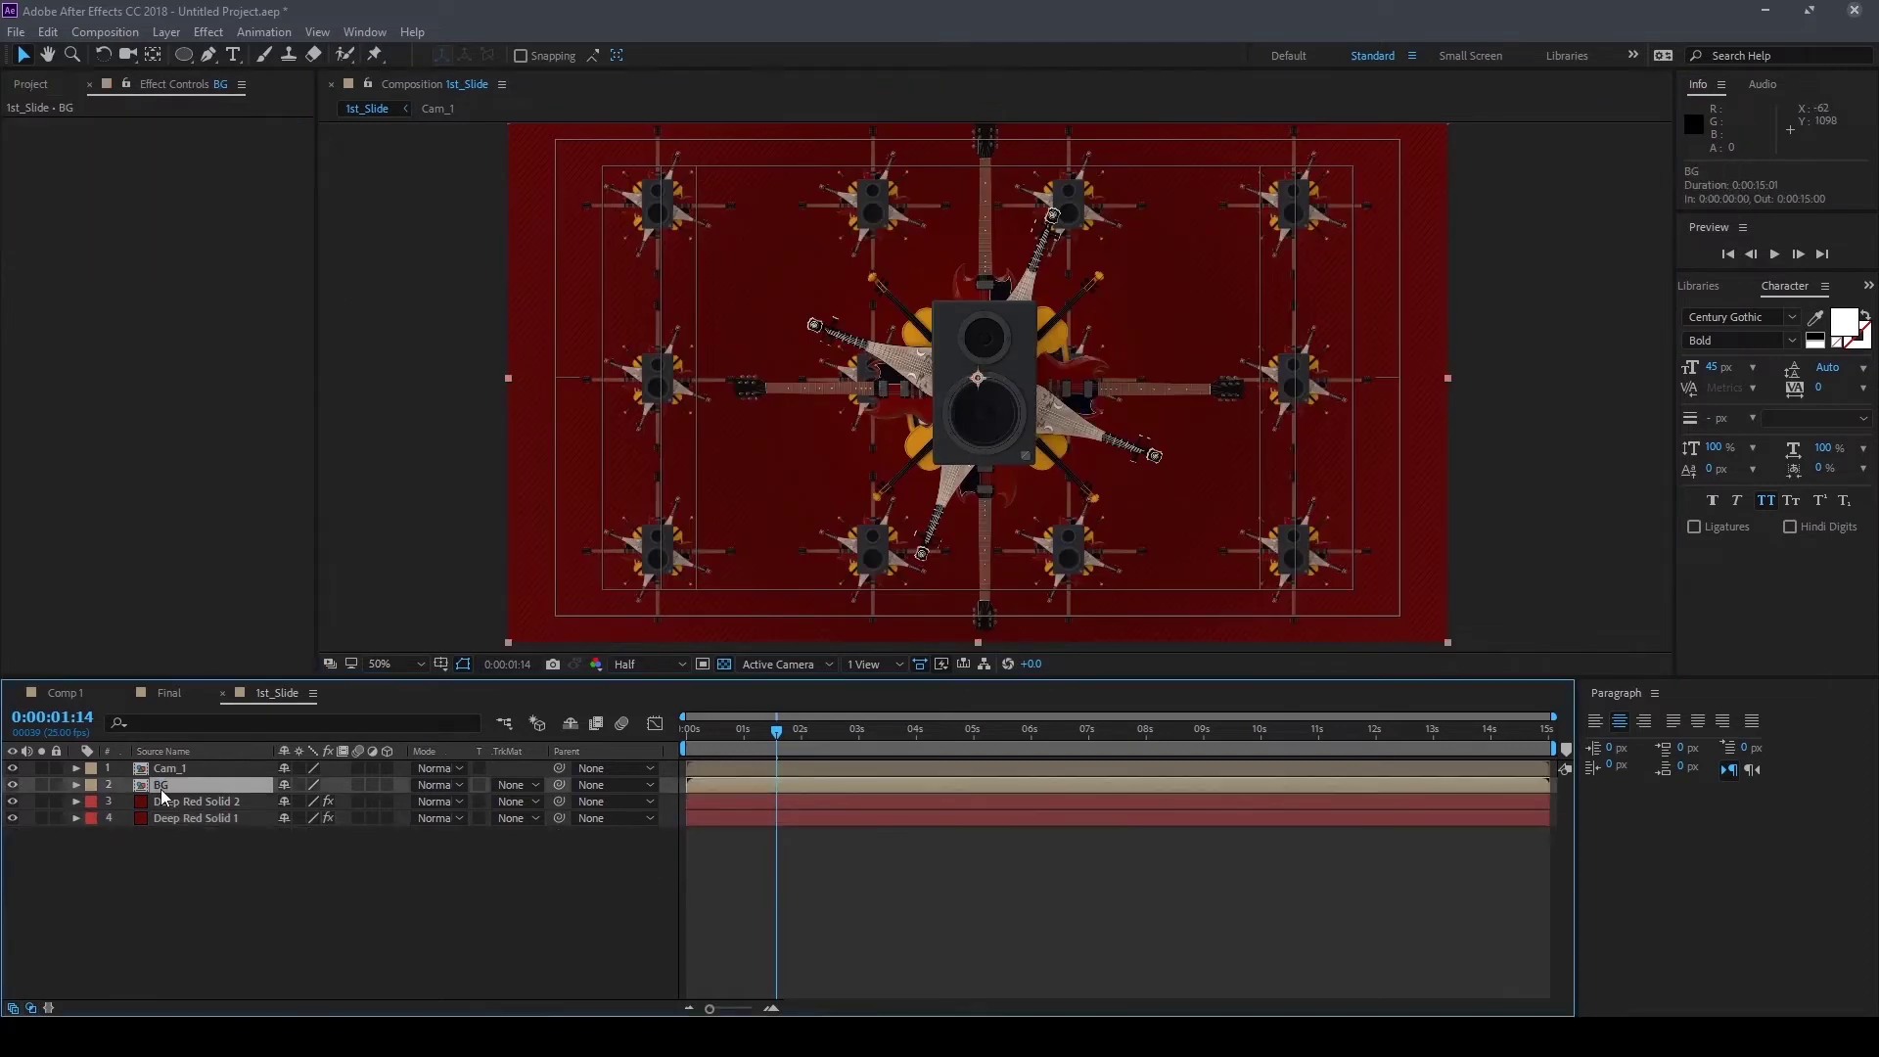
{"action": "key", "text": "ctrl+space"}
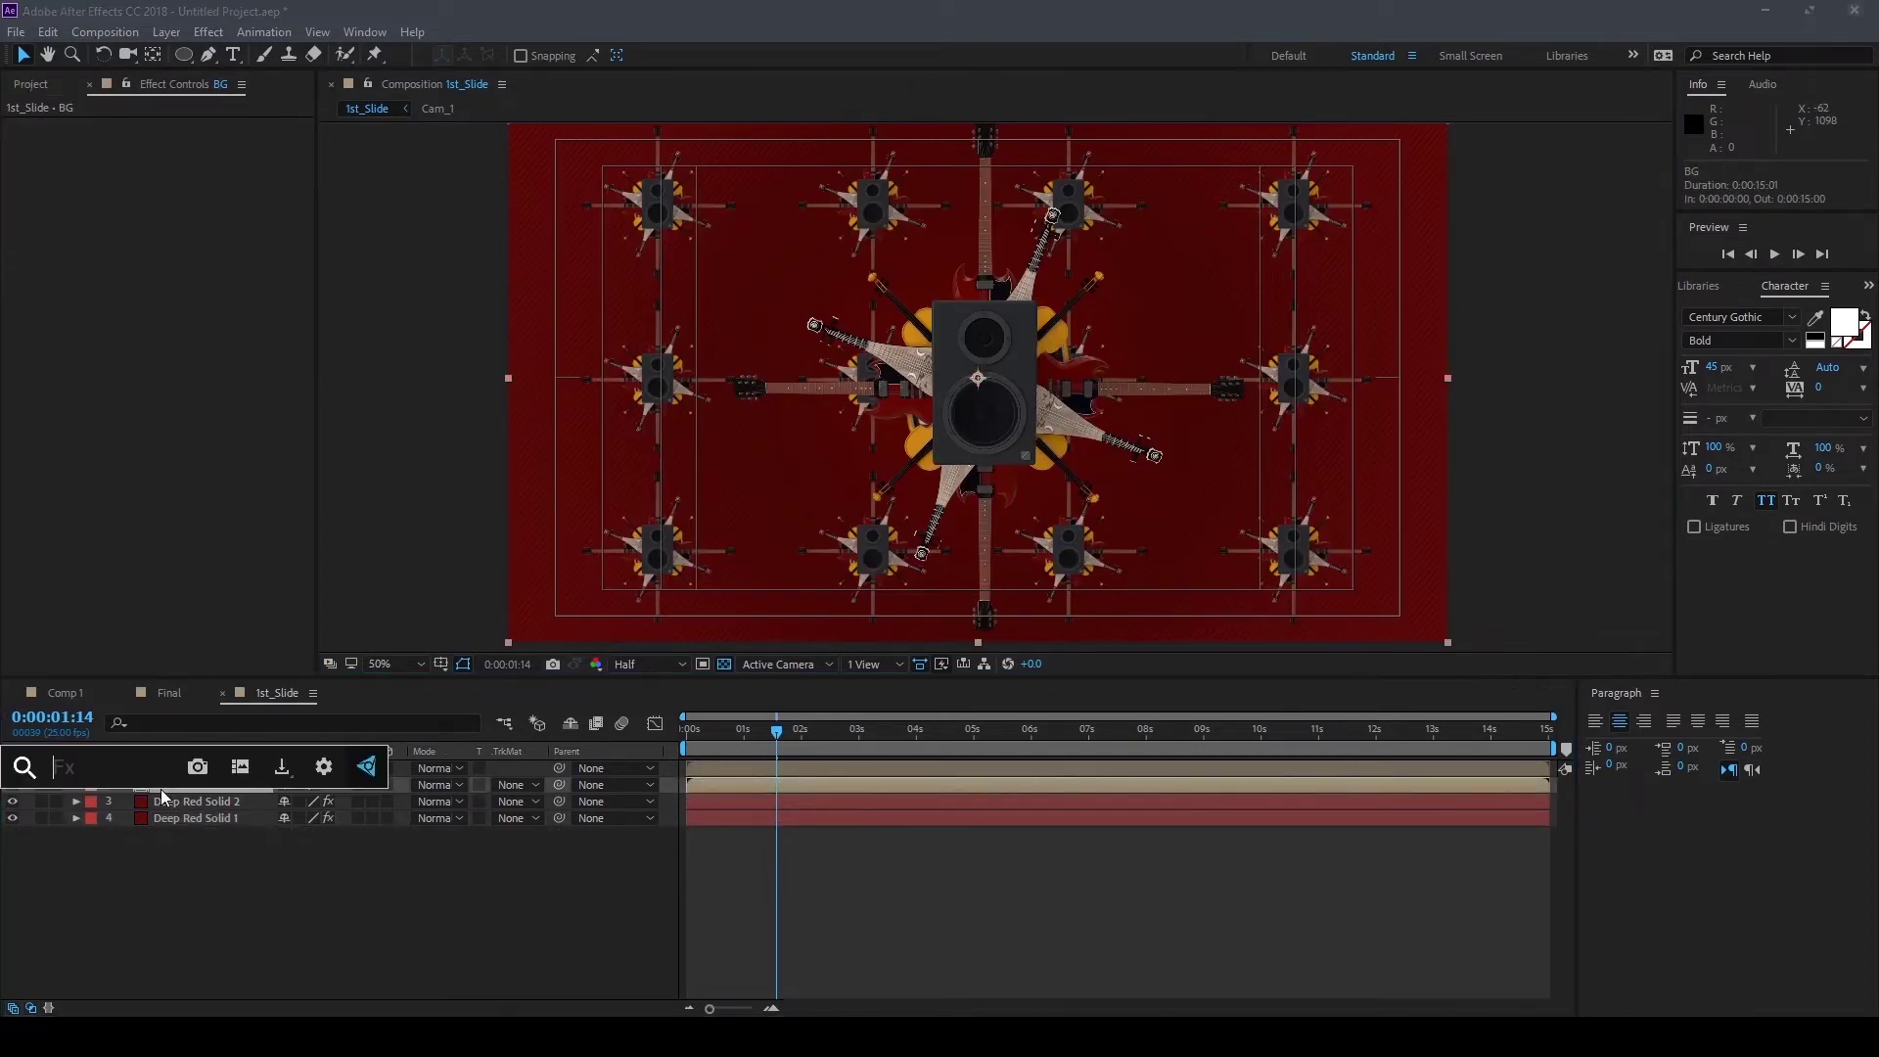
{"action": "type", "text": "fas"}
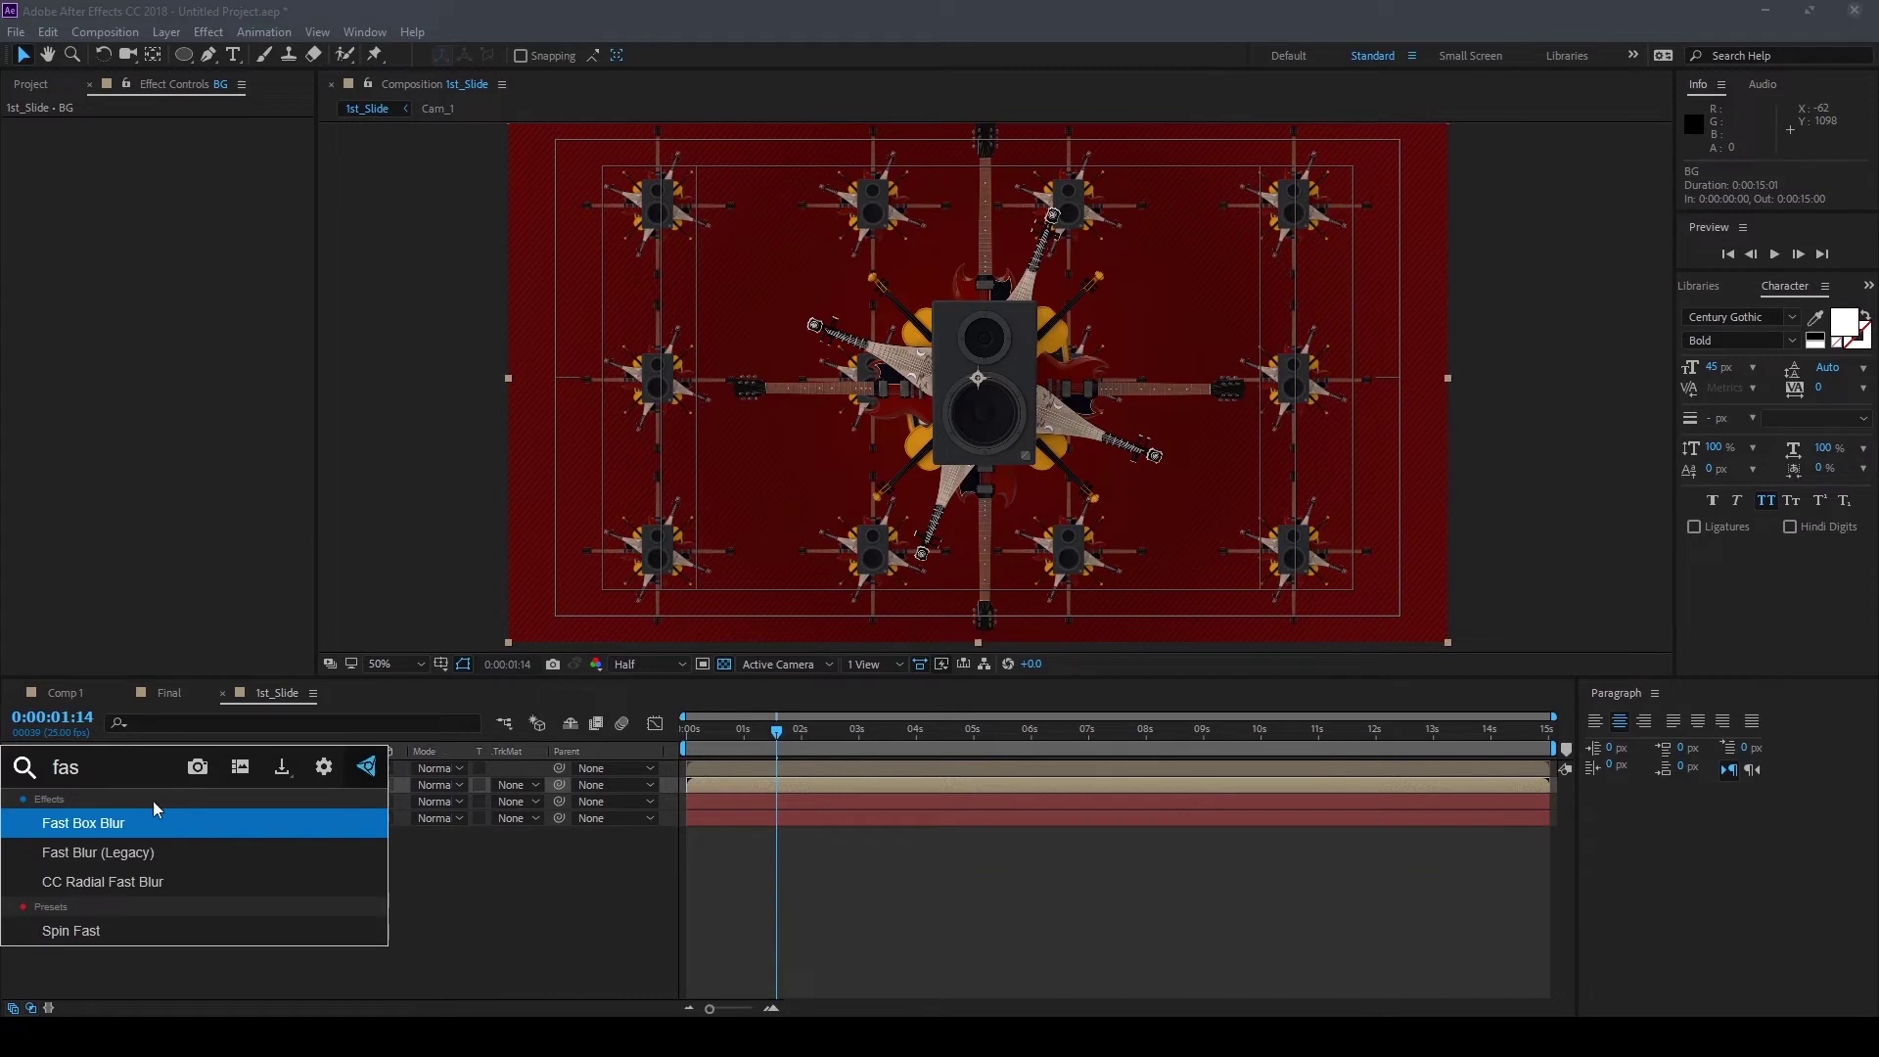
{"action": "left_click", "coordinate": [129, 853]}
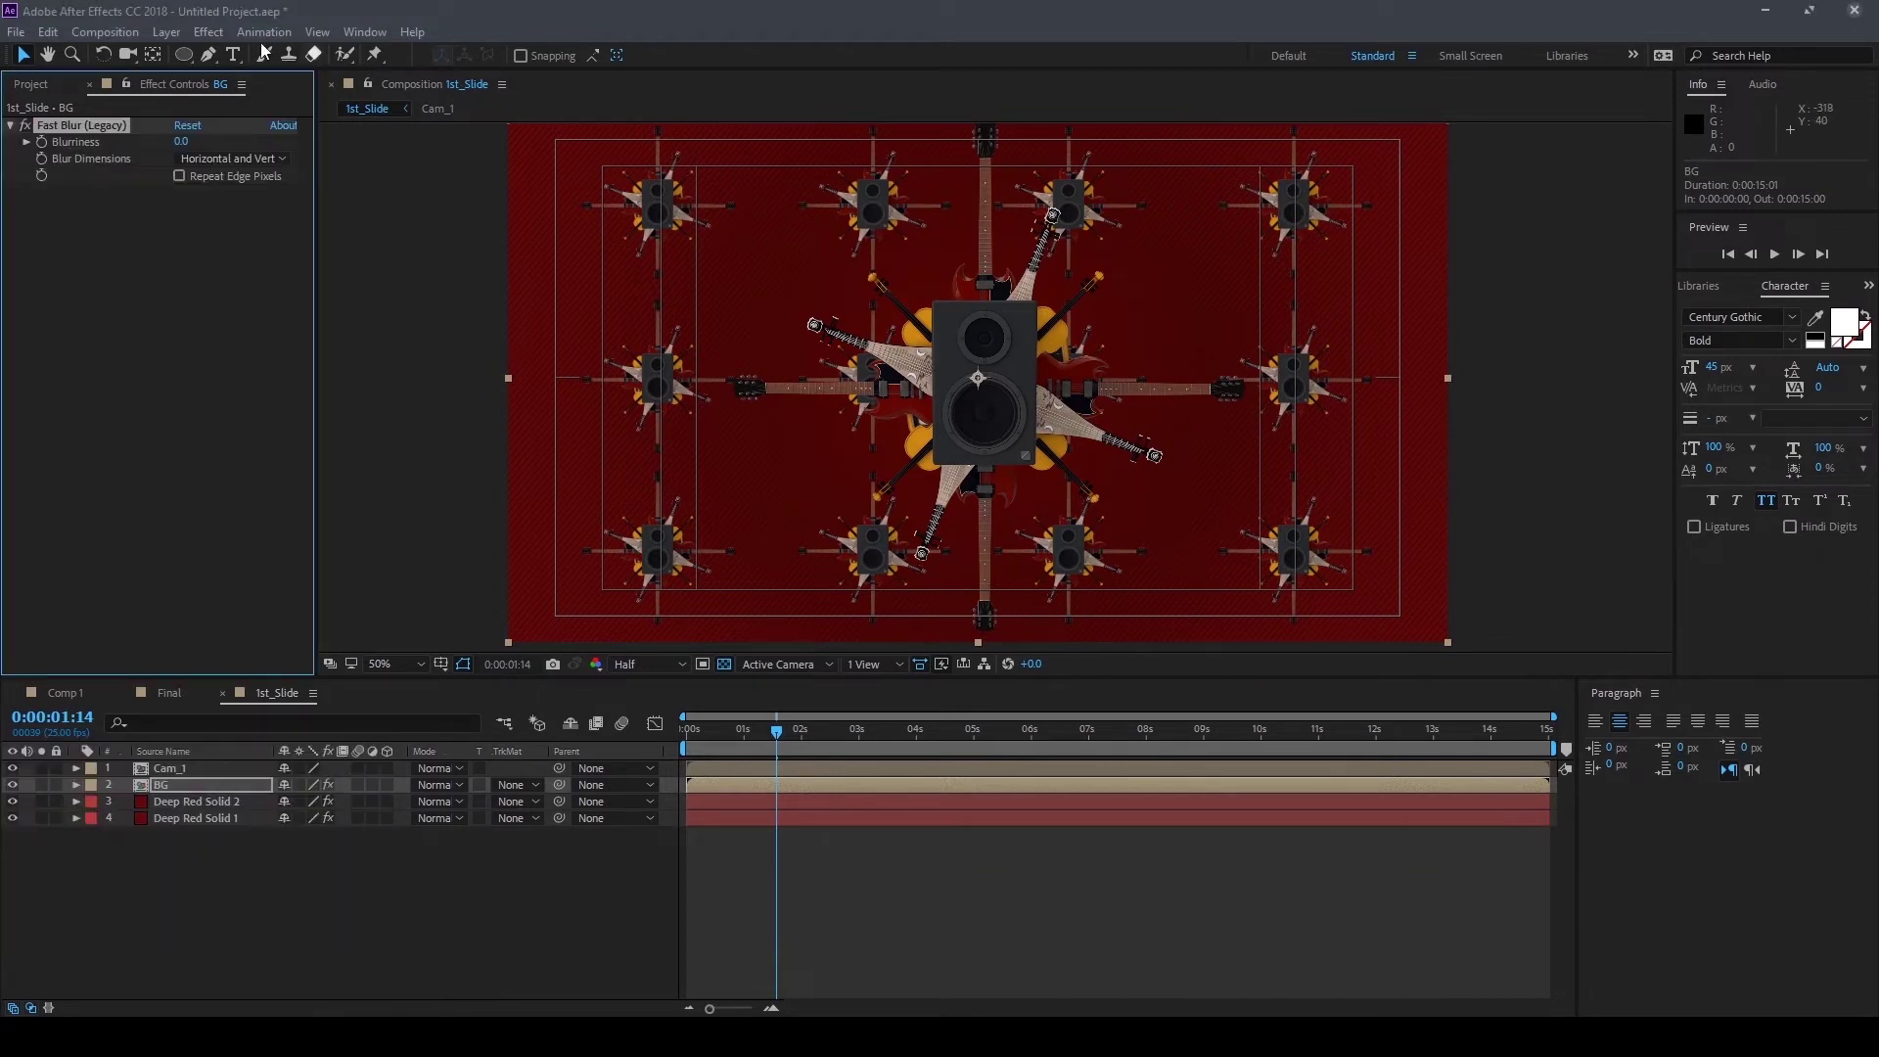
{"action": "left_click", "coordinate": [179, 176]}
{"action": "left_click", "coordinate": [181, 142]}
{"action": "type", "text": "0"}
{"action": "key", "text": "Return"}
{"action": "key", "text": "slash"}
{"action": "key", "text": "comma"}
{"action": "key", "text": "comma"}
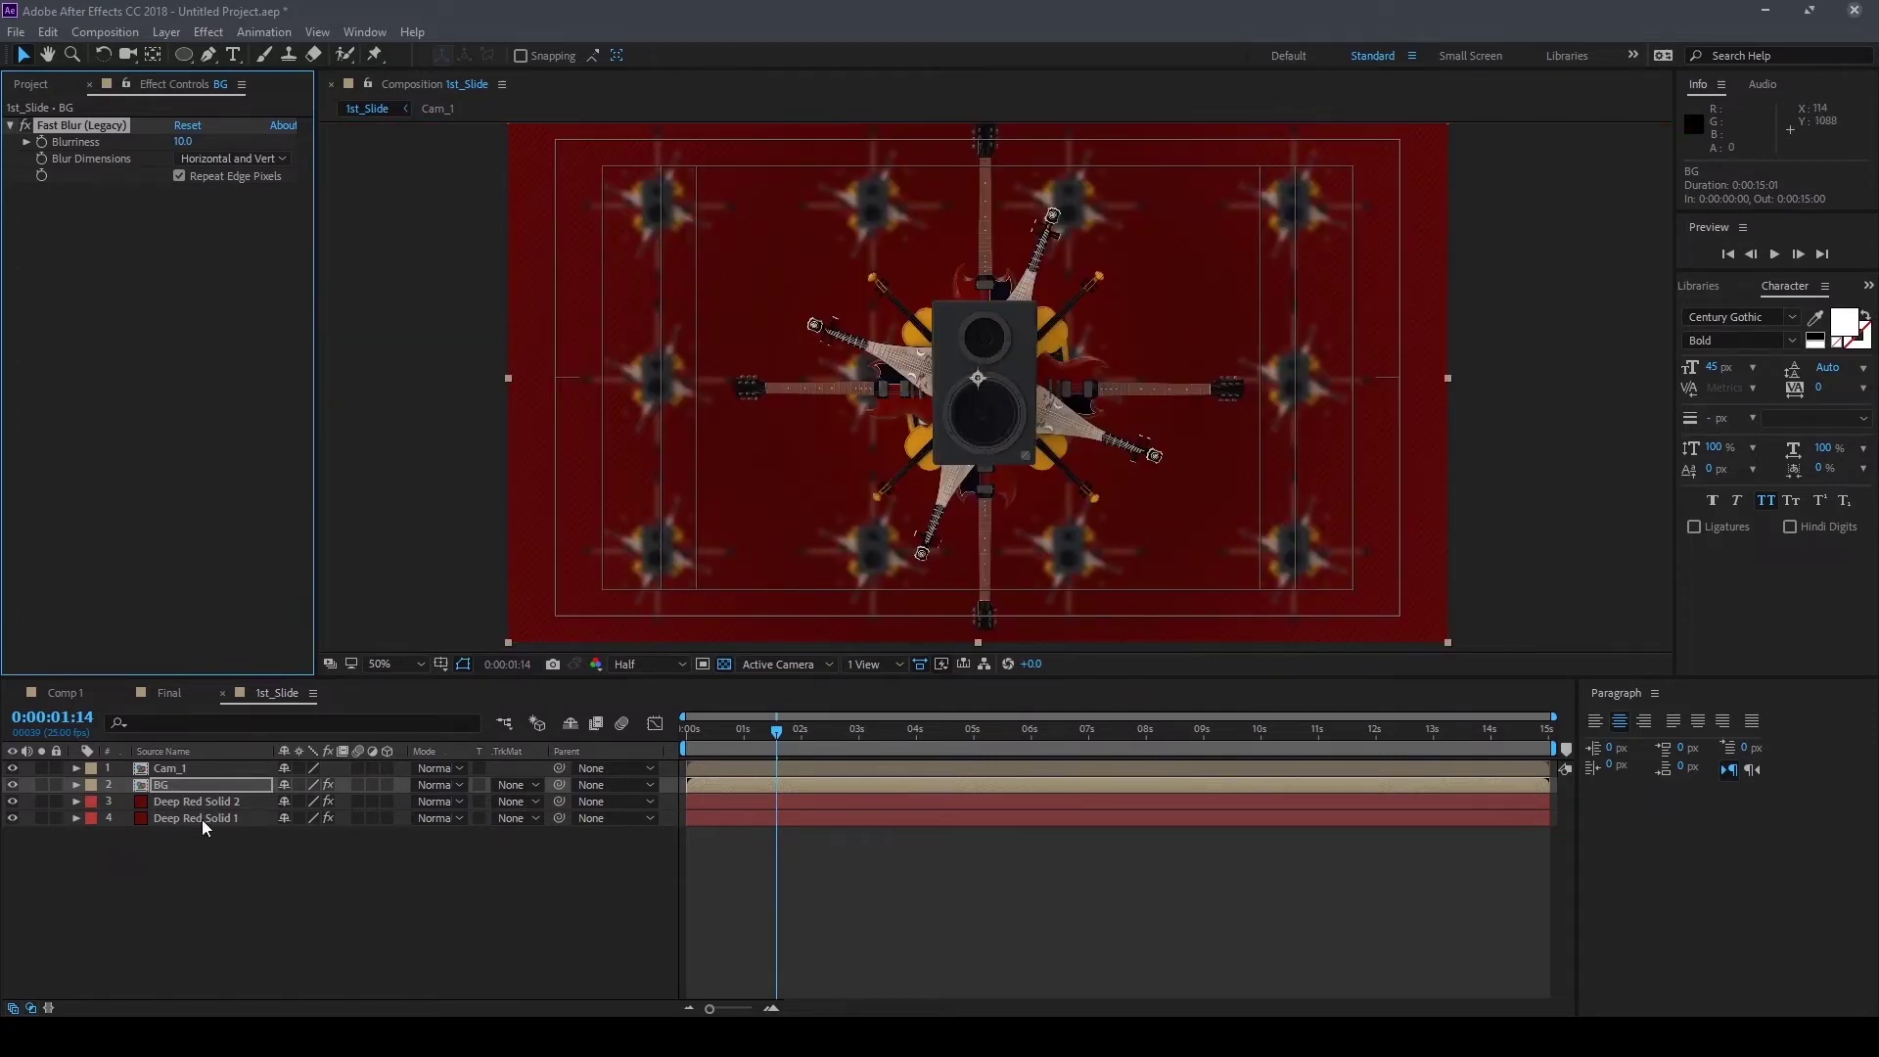
Try a Radial Blur on BG at about amount 3, then delete it
{"action": "key", "text": "ctrl+space"}
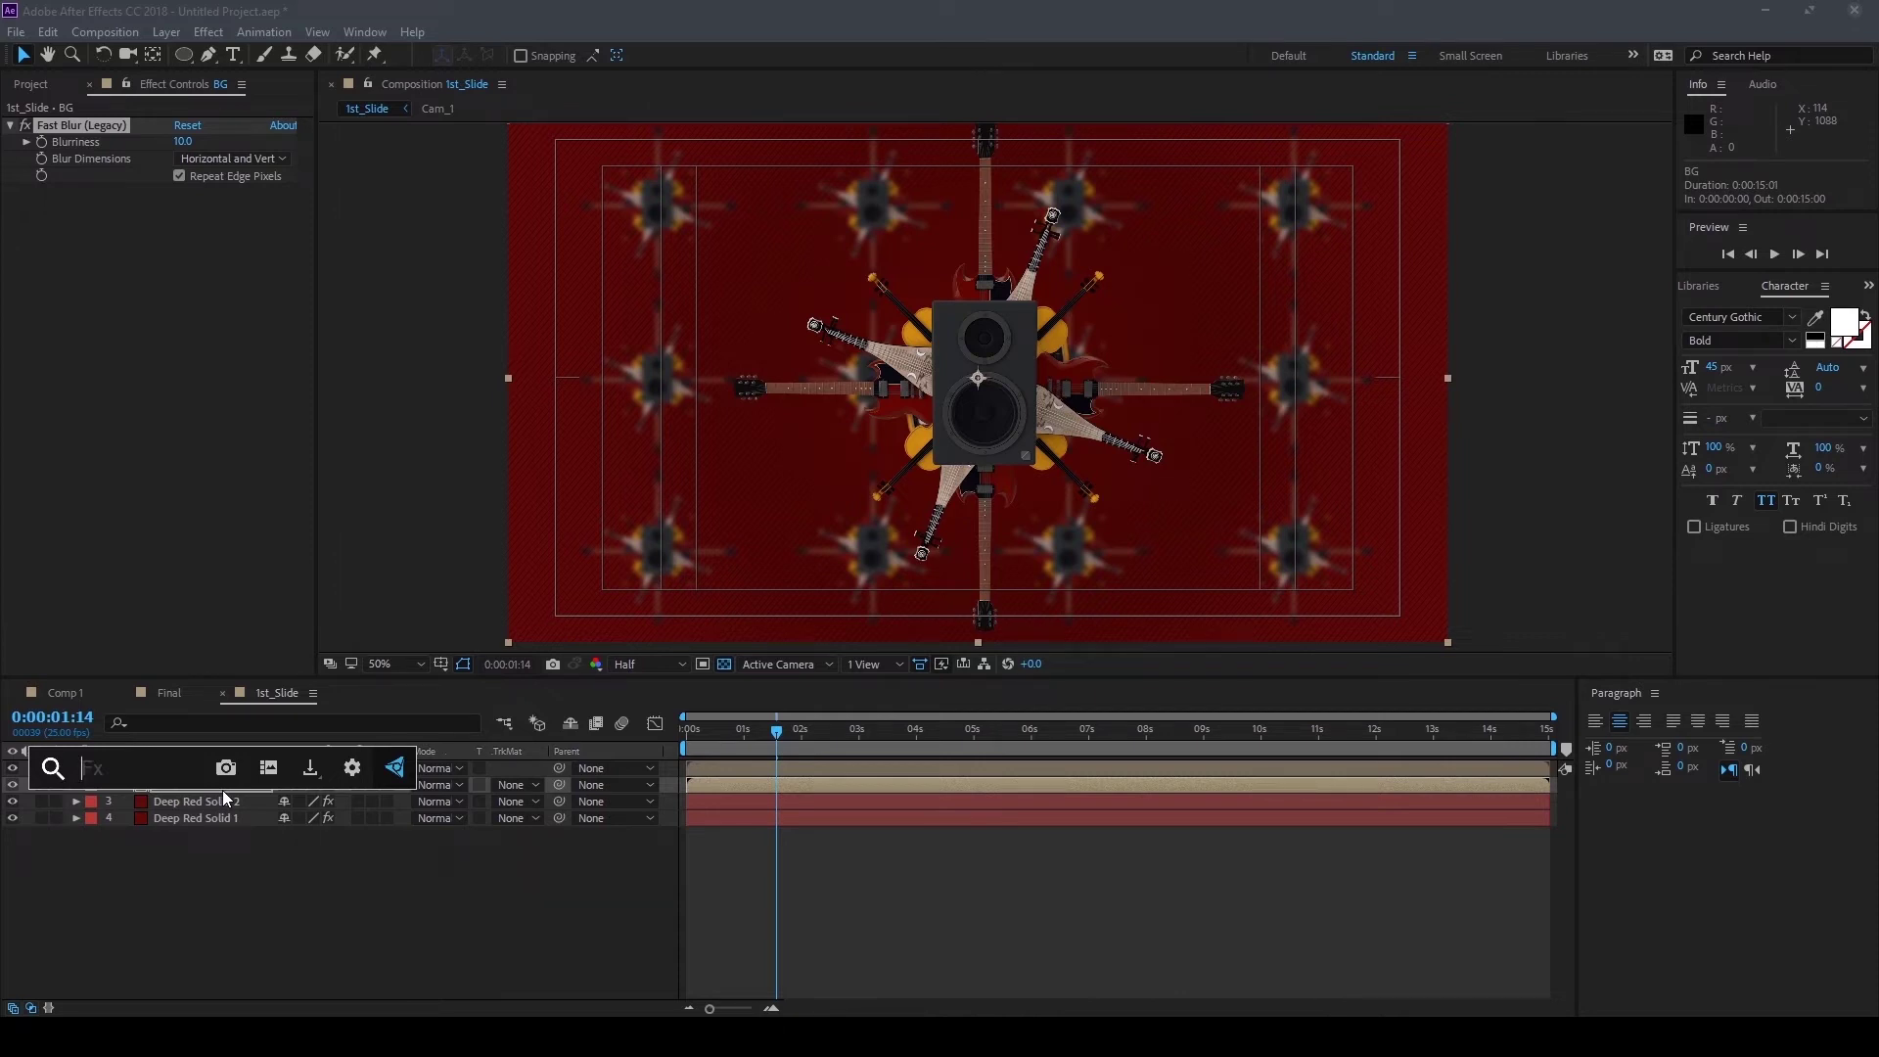
{"action": "type", "text": "b"}
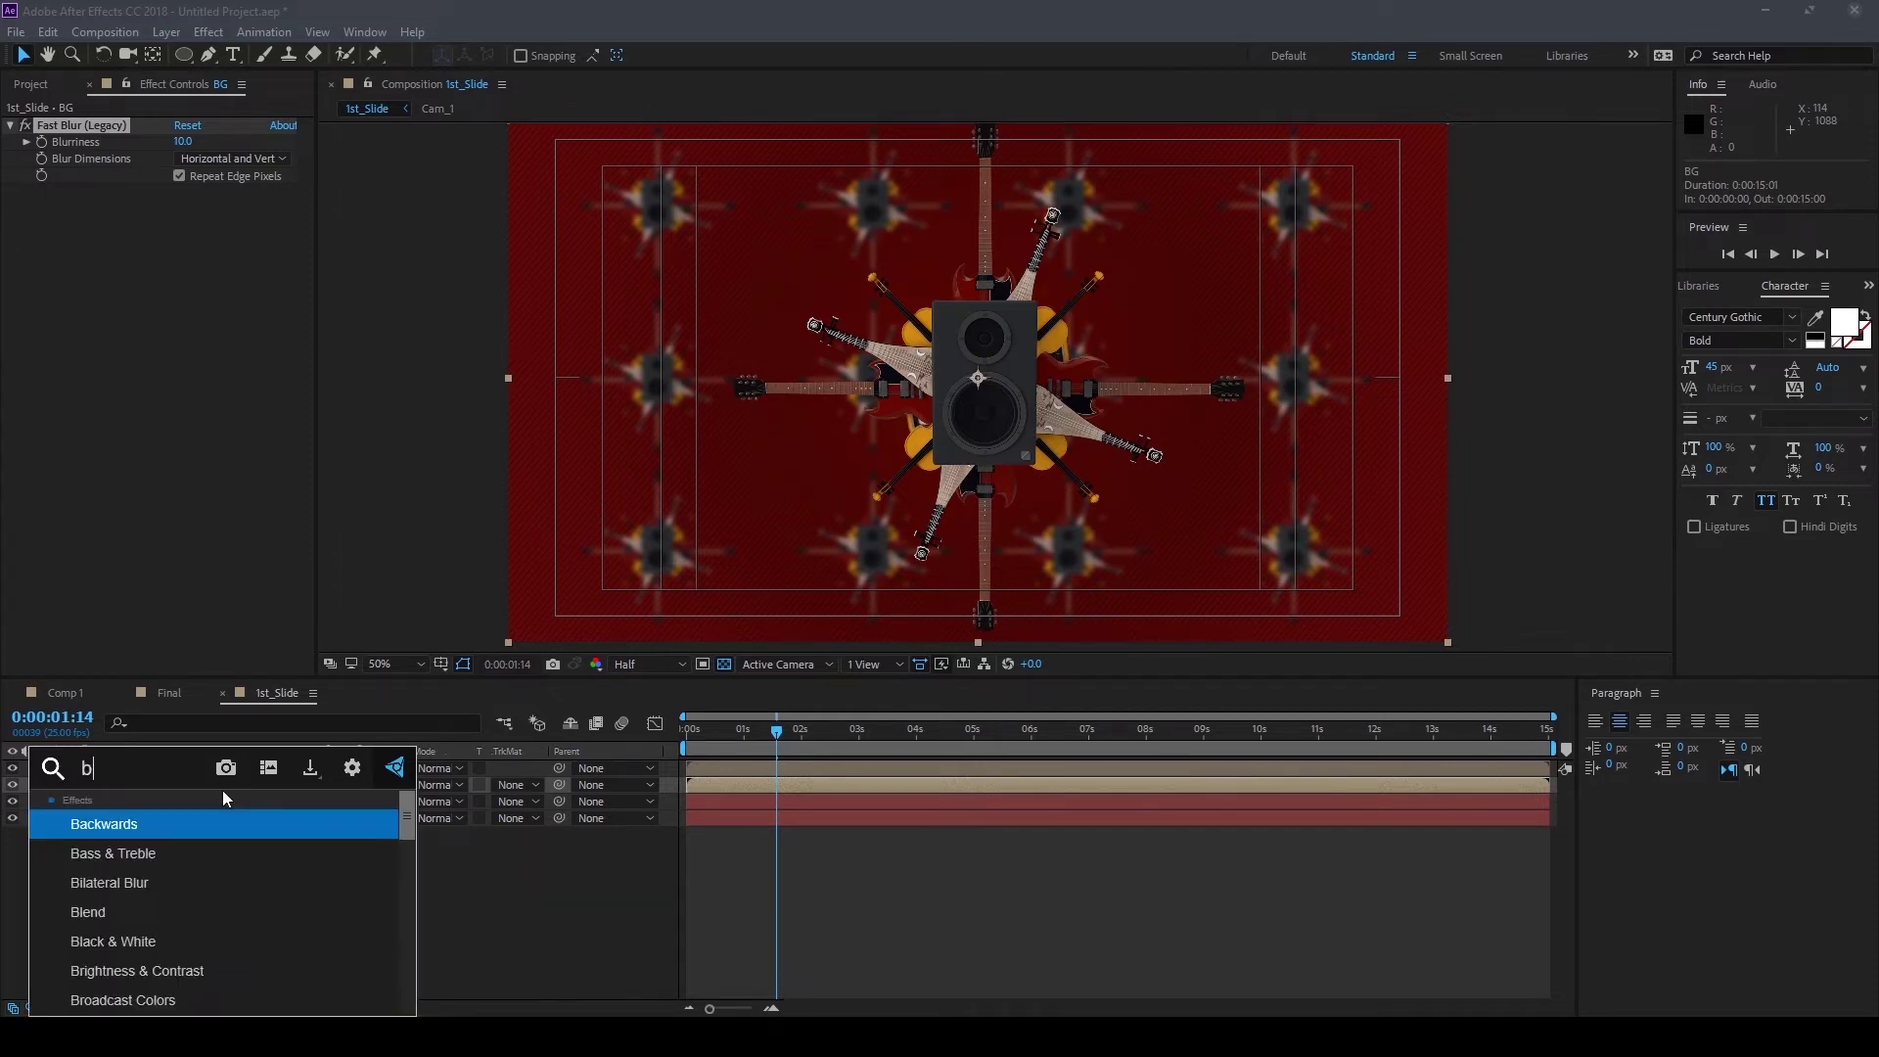
{"action": "type", "text": "lur"}
{"action": "scroll", "coordinate": [190, 866], "scroll_direction": "down", "scroll_amount": 1}
{"action": "scroll", "coordinate": [190, 867], "scroll_direction": "down", "scroll_amount": 2}
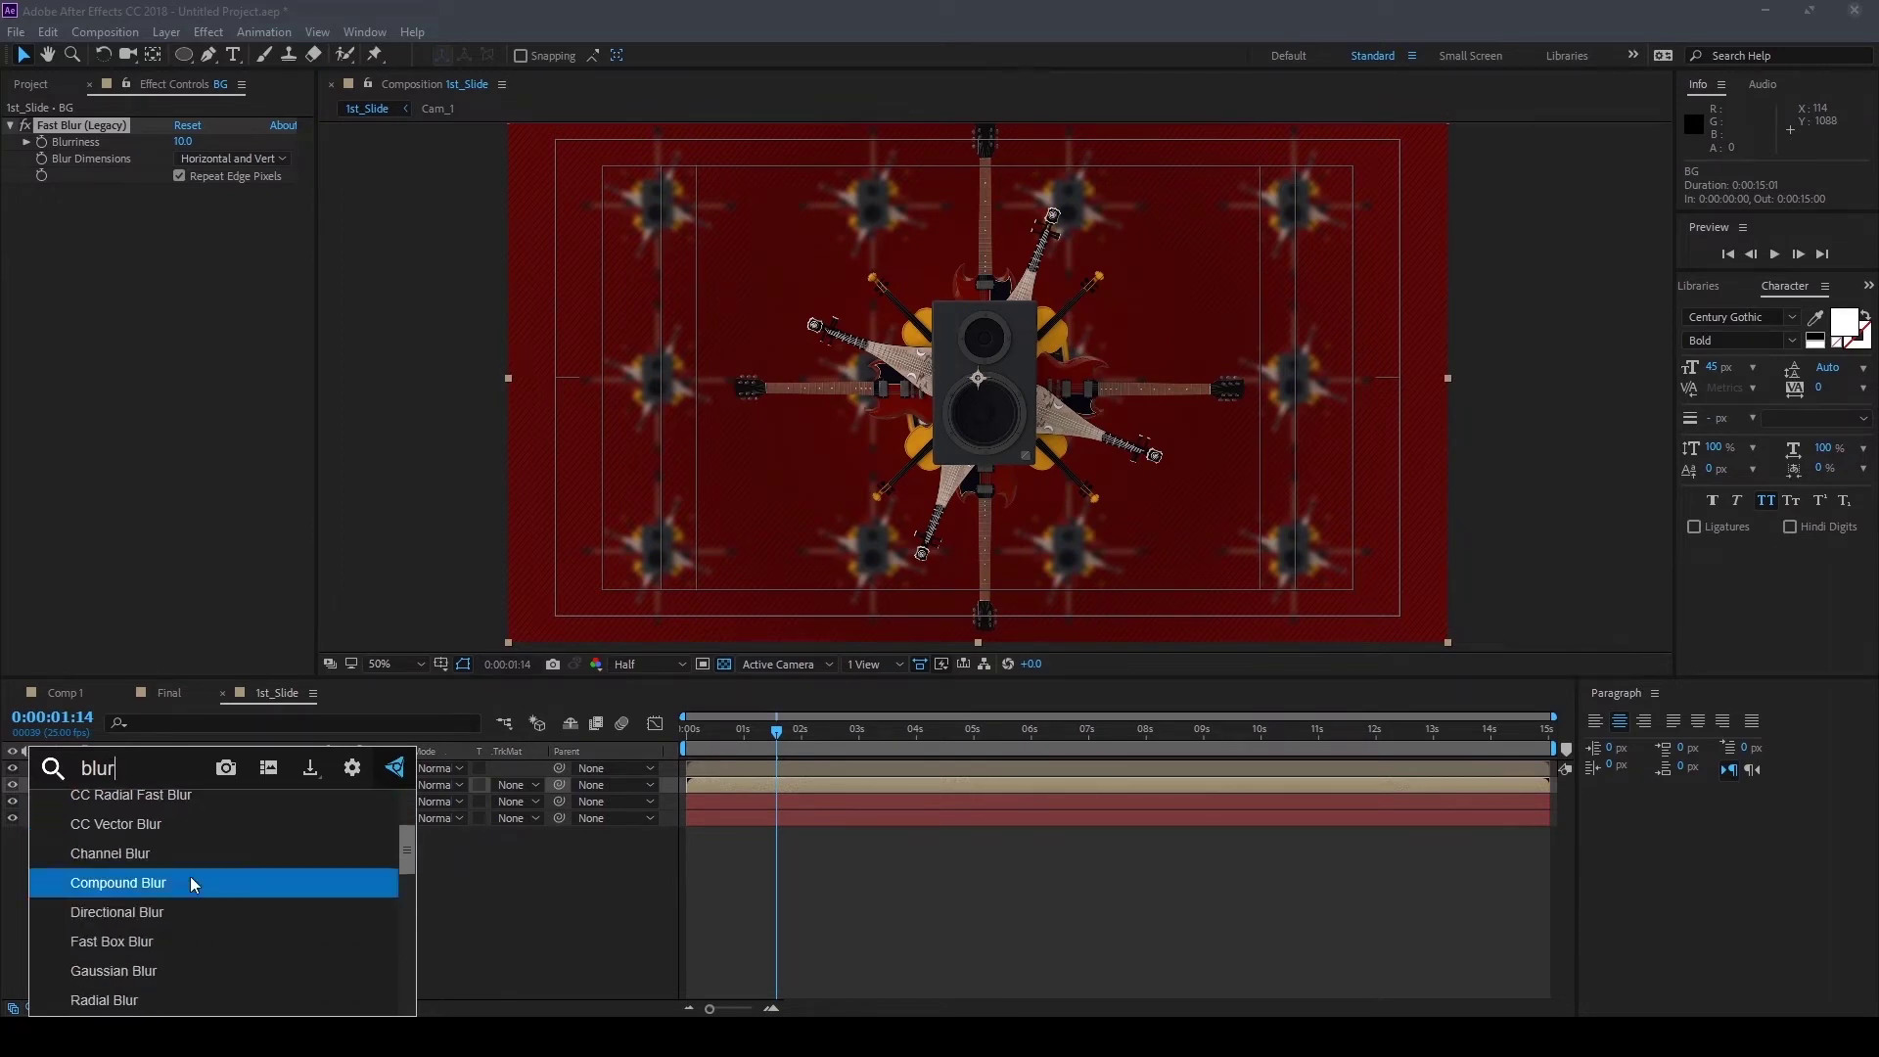
{"action": "scroll", "coordinate": [145, 990], "scroll_direction": "down", "scroll_amount": 1}
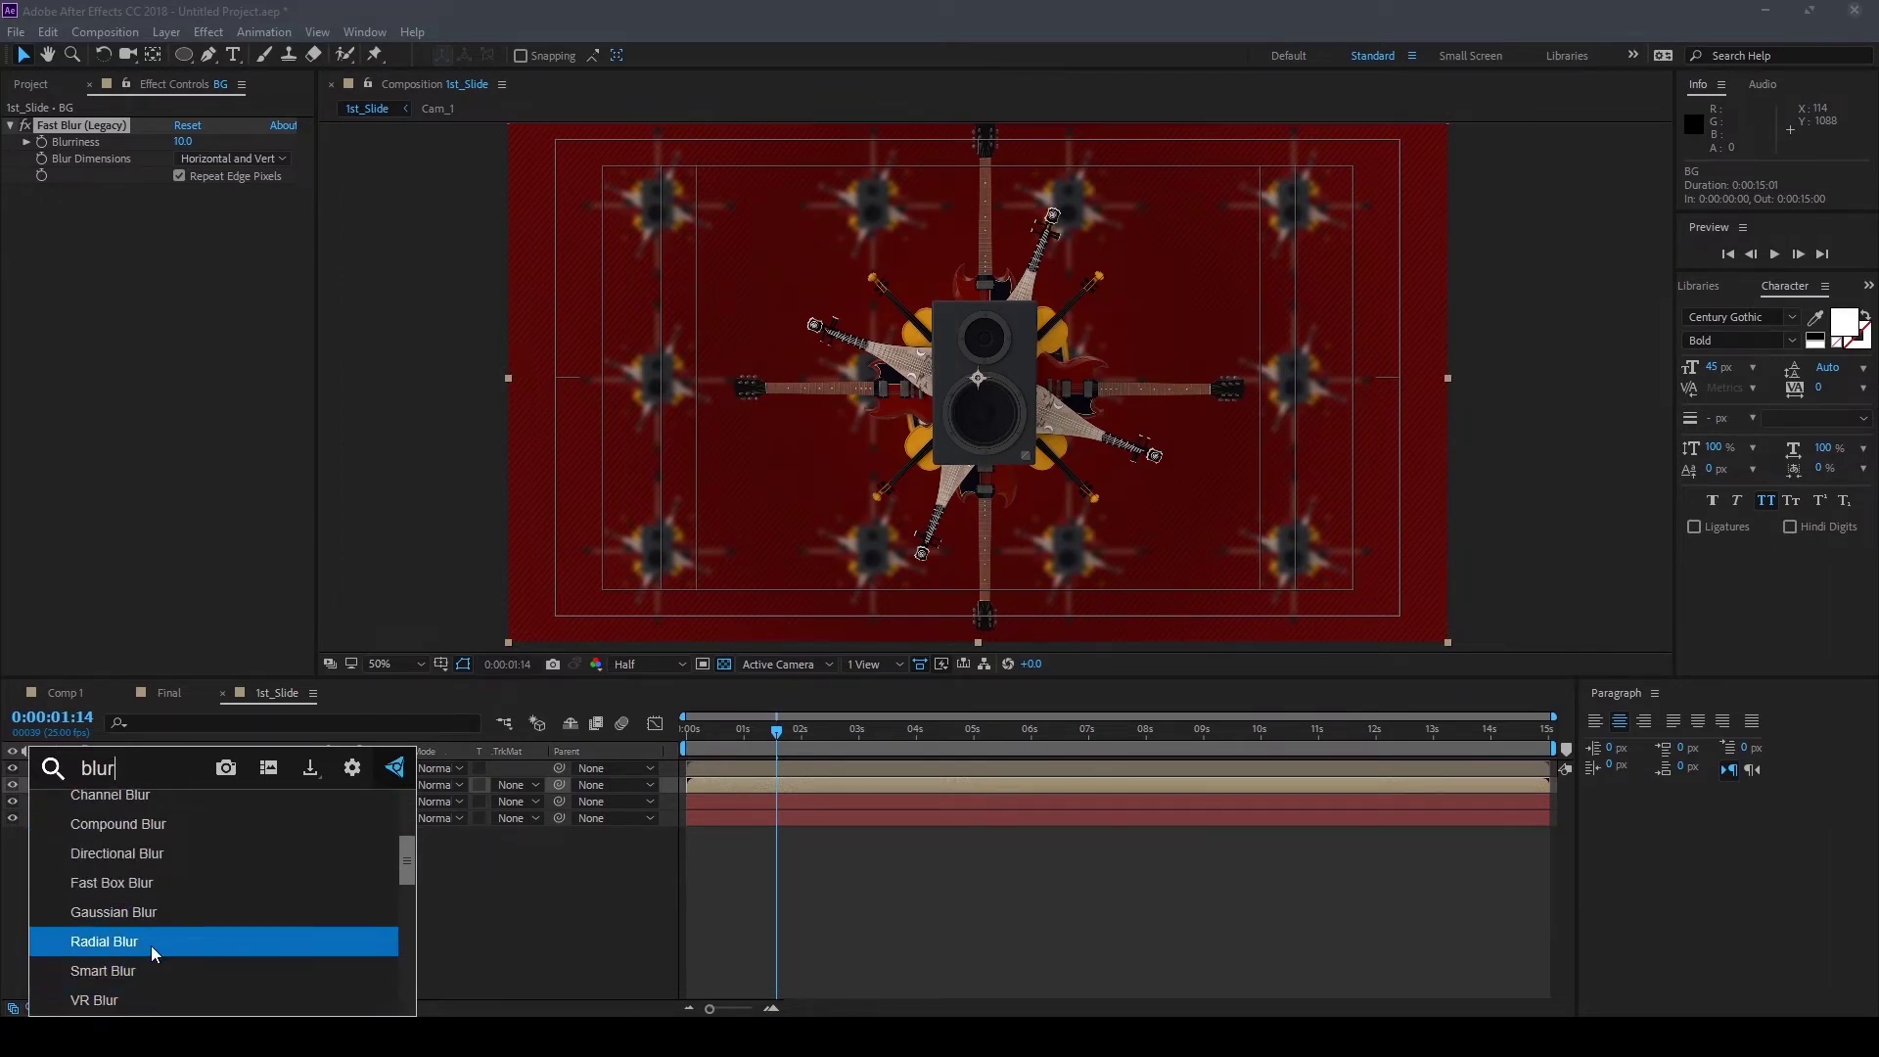
{"action": "left_click", "coordinate": [150, 945]}
{"action": "left_click_drag", "start_coordinate": [182, 385], "coordinate": [171, 378]}
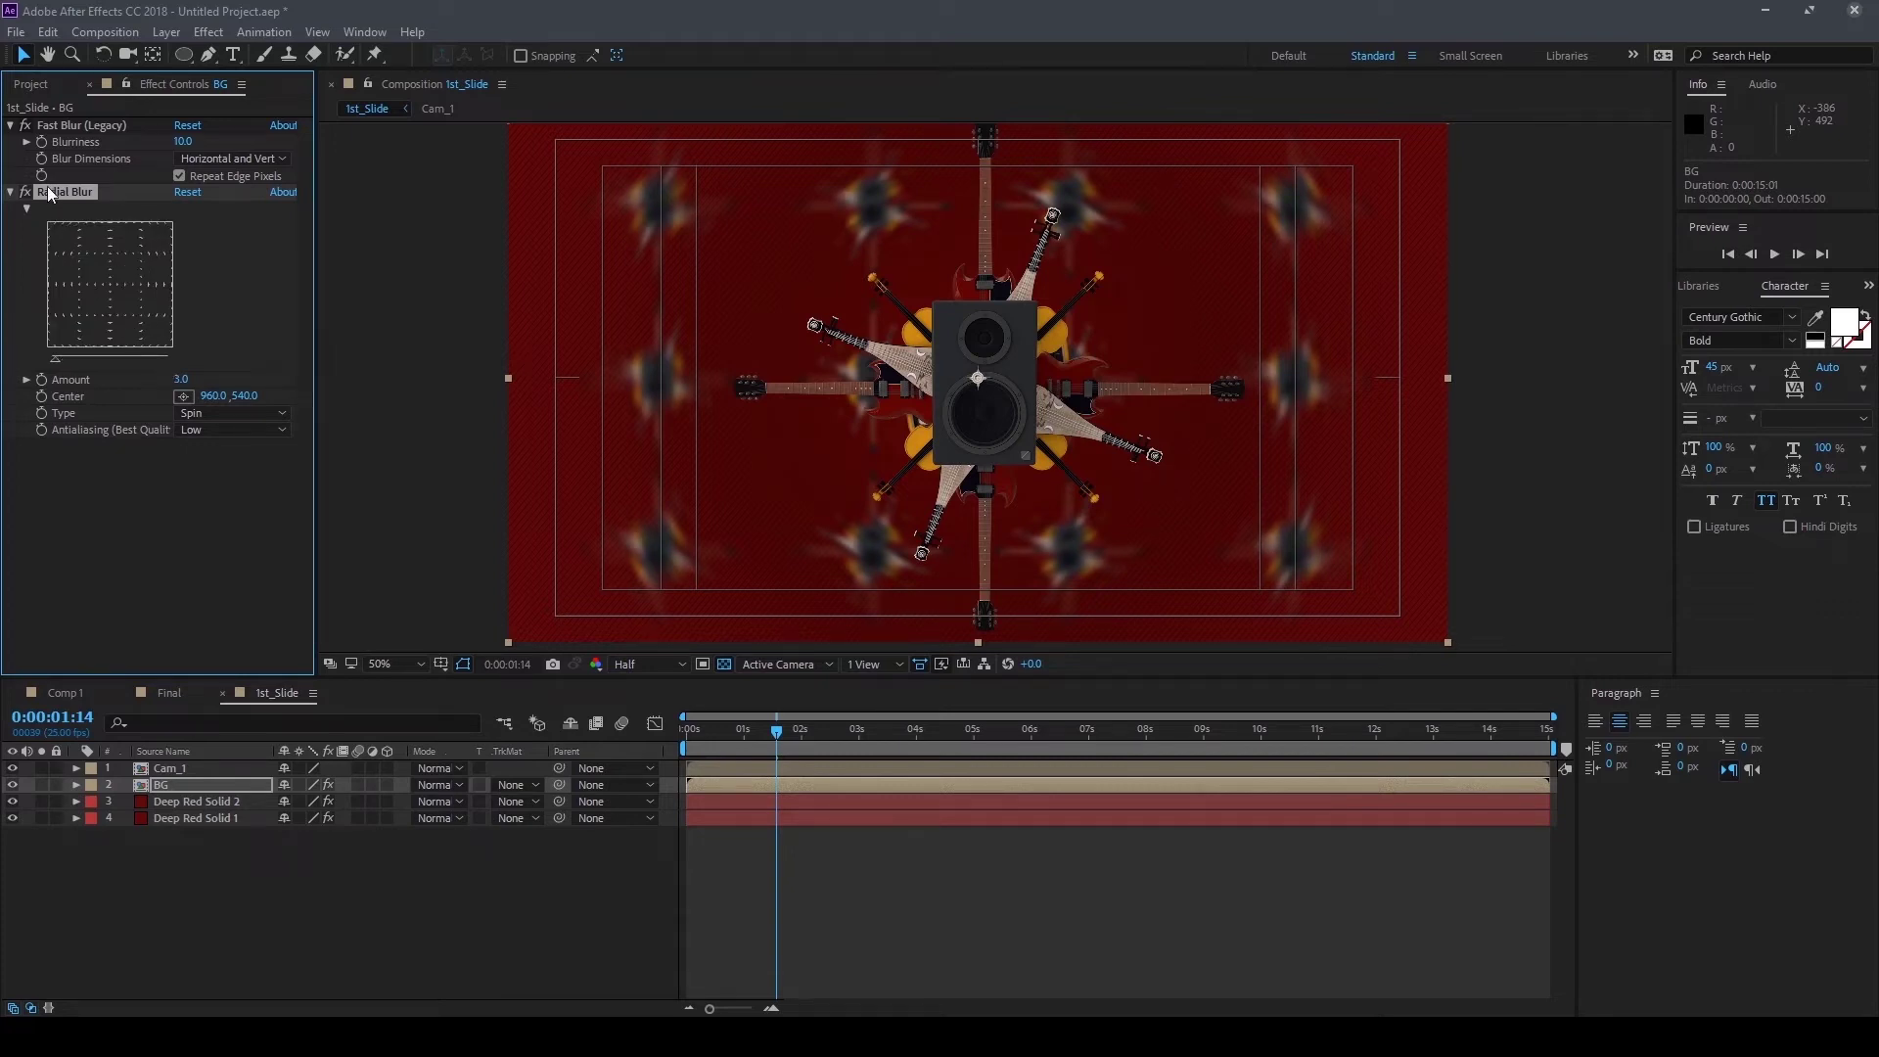
{"action": "key", "text": "Delete"}
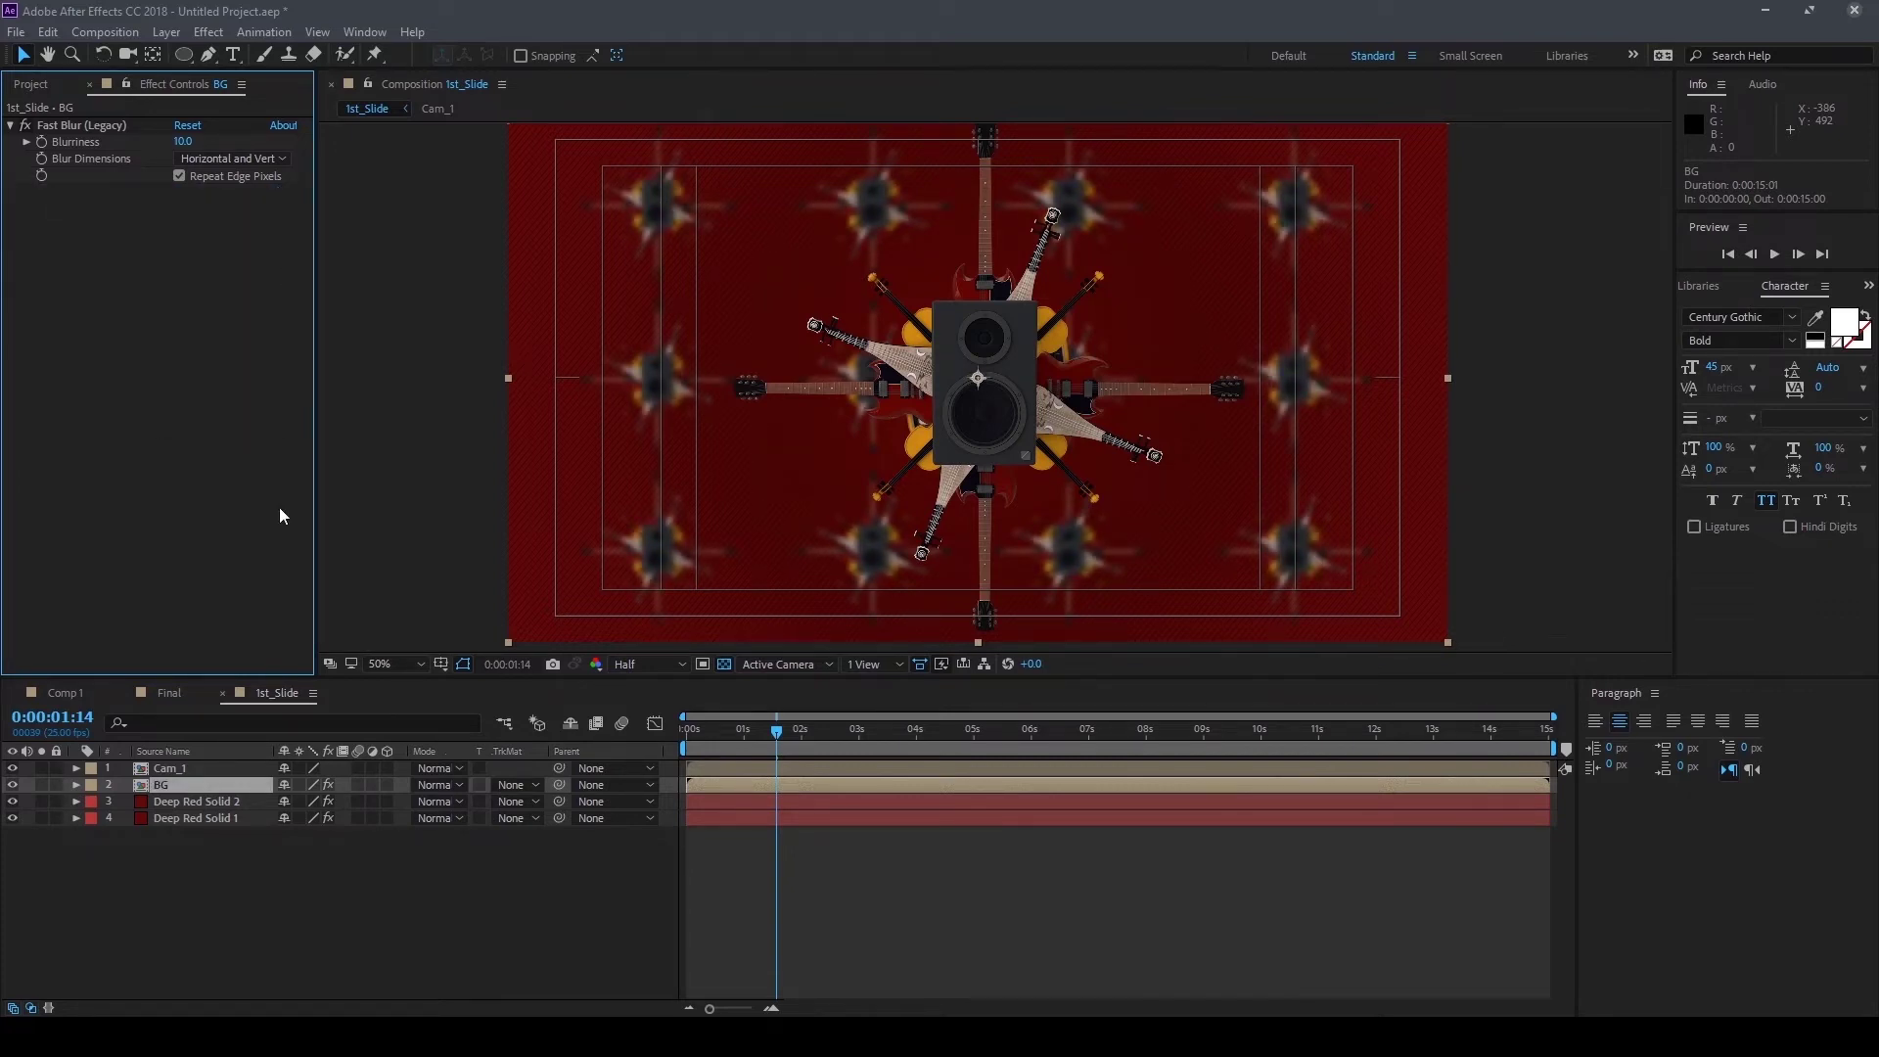
{"action": "key", "text": "ctrl+space"}
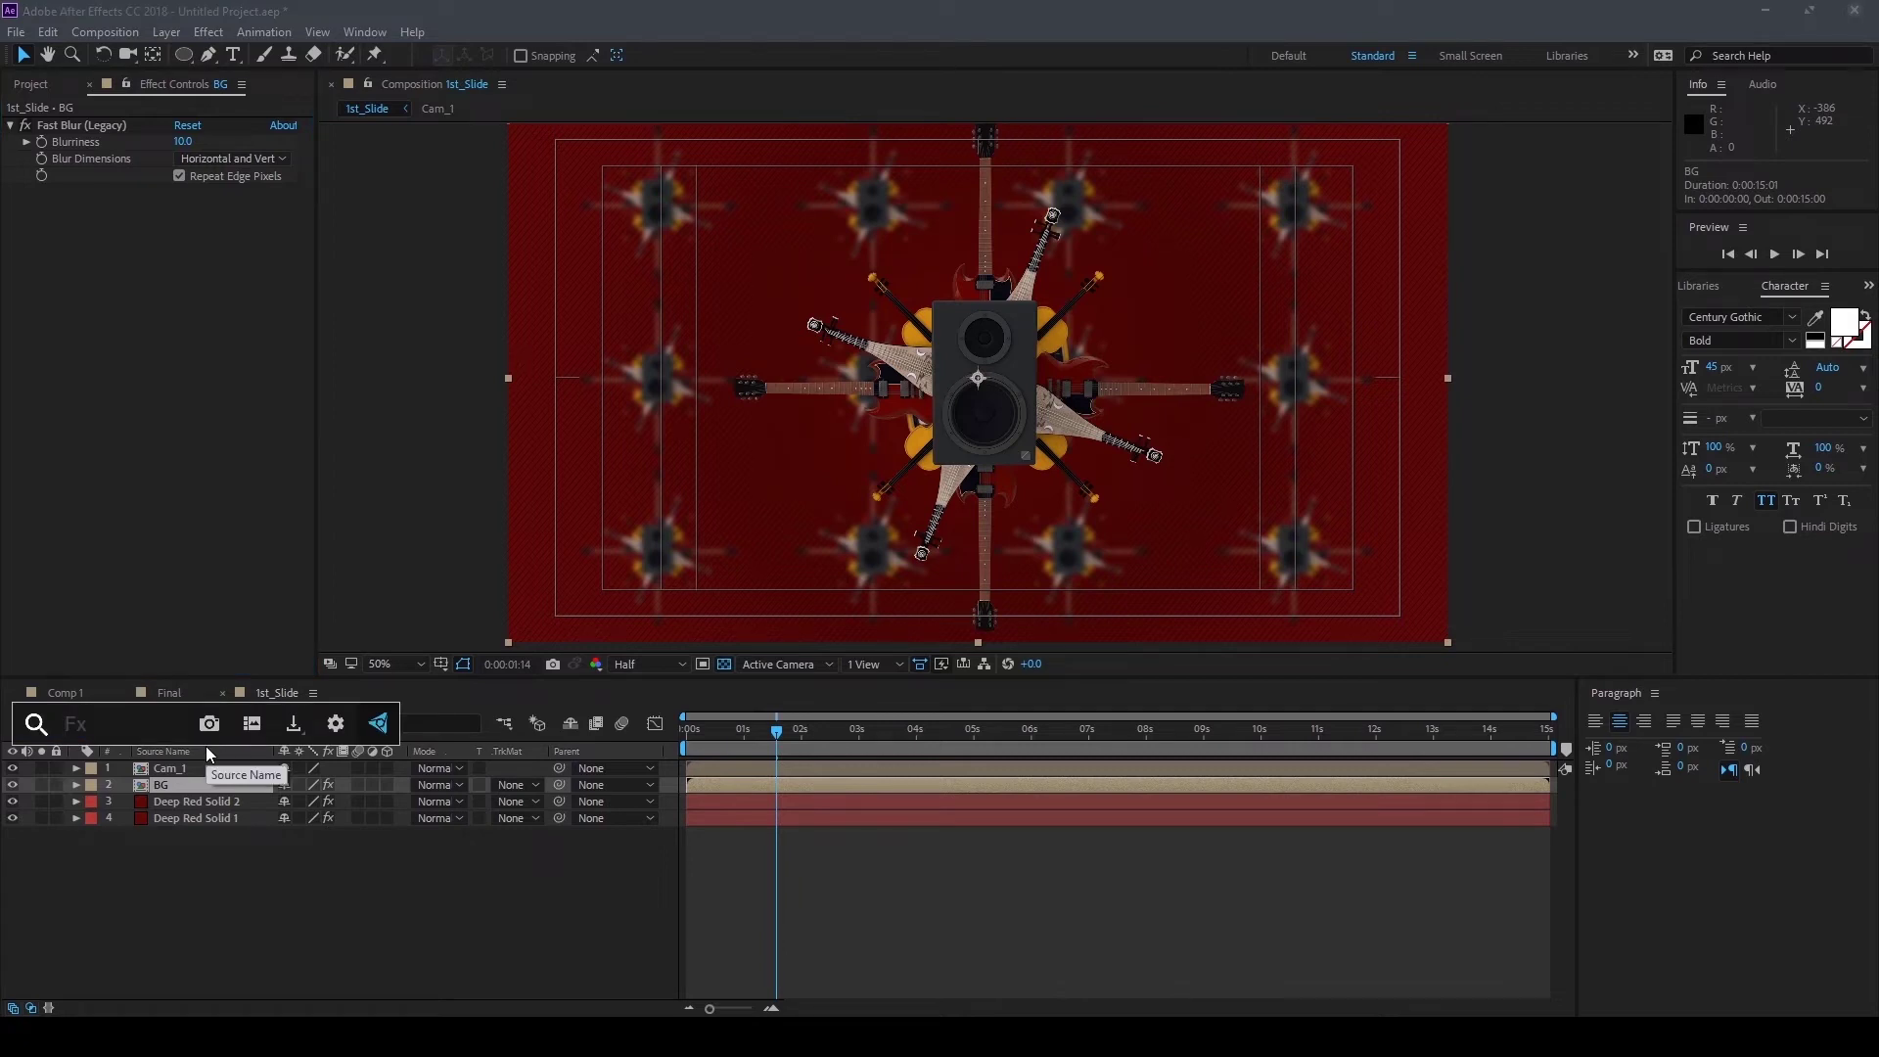
Add a Radial Blur to BG from a 'blu' FX Console search and set its type to Zoom
{"action": "type", "text": "motion"}
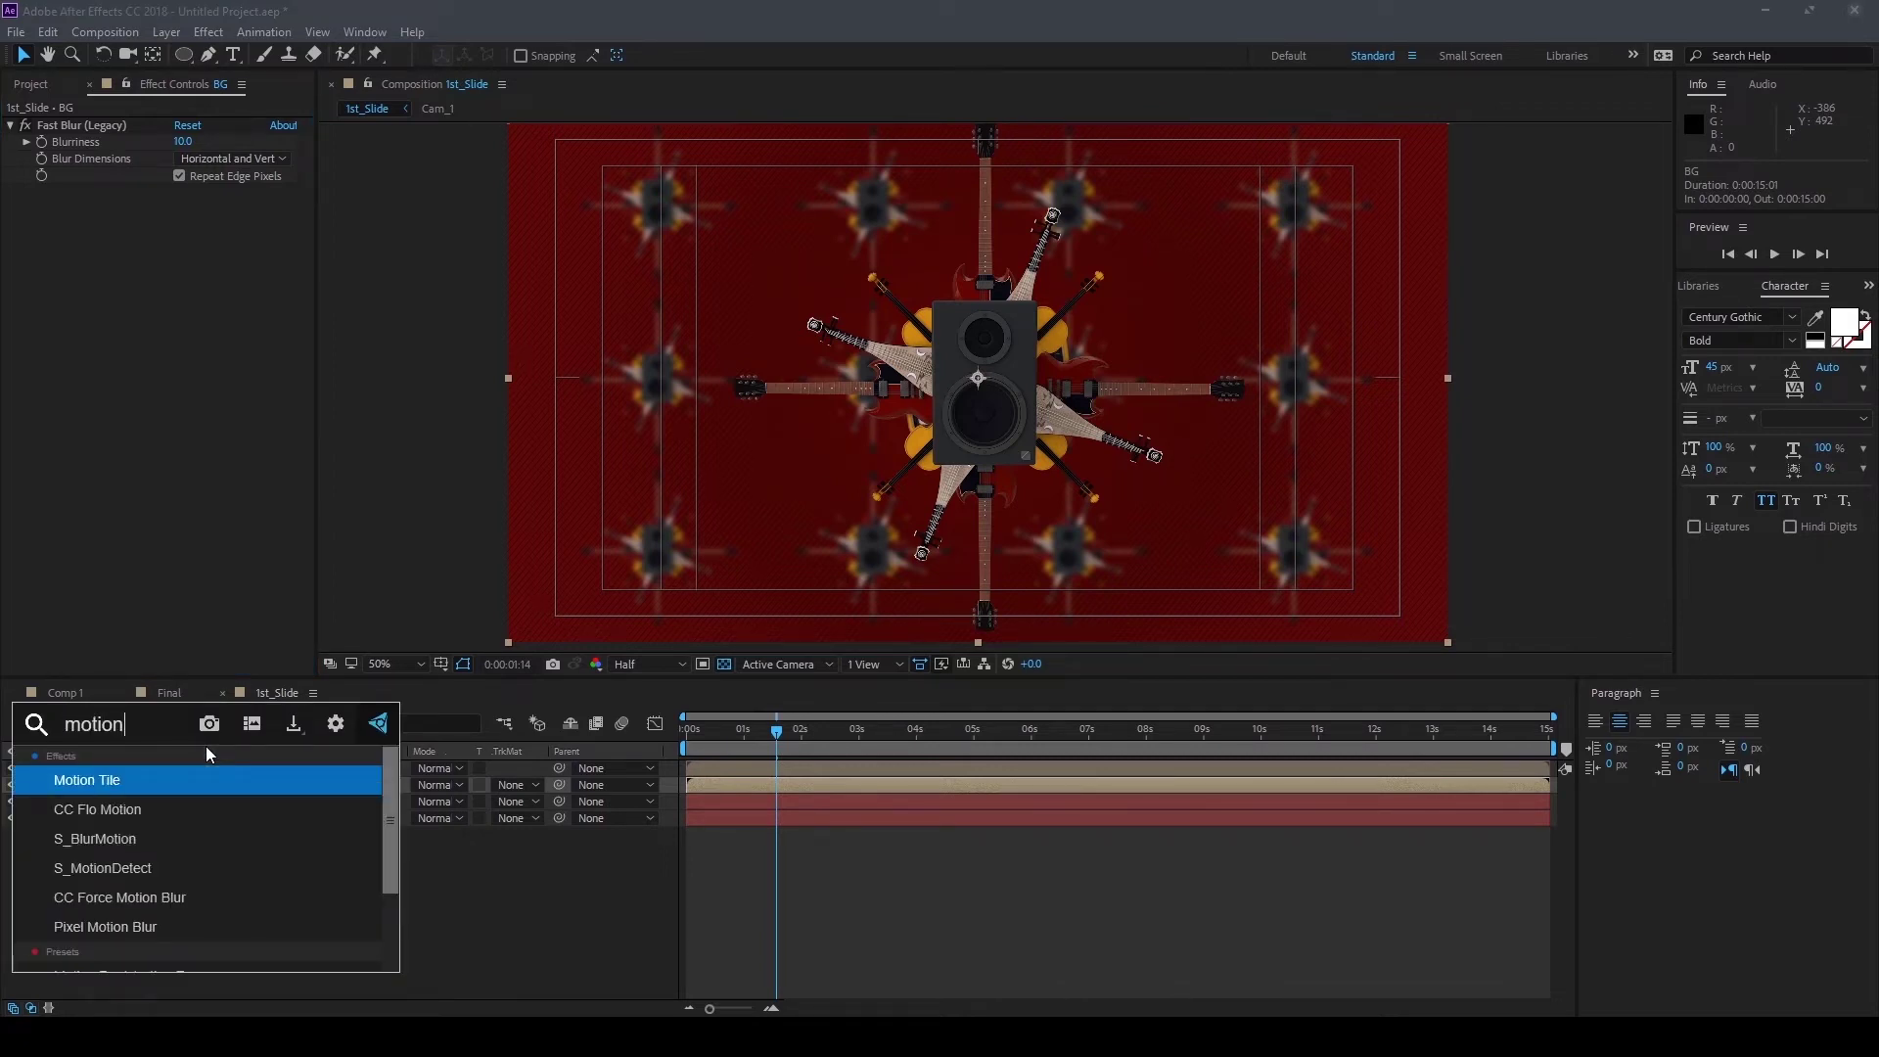
{"action": "scroll", "coordinate": [214, 814], "scroll_direction": "down", "scroll_amount": 1}
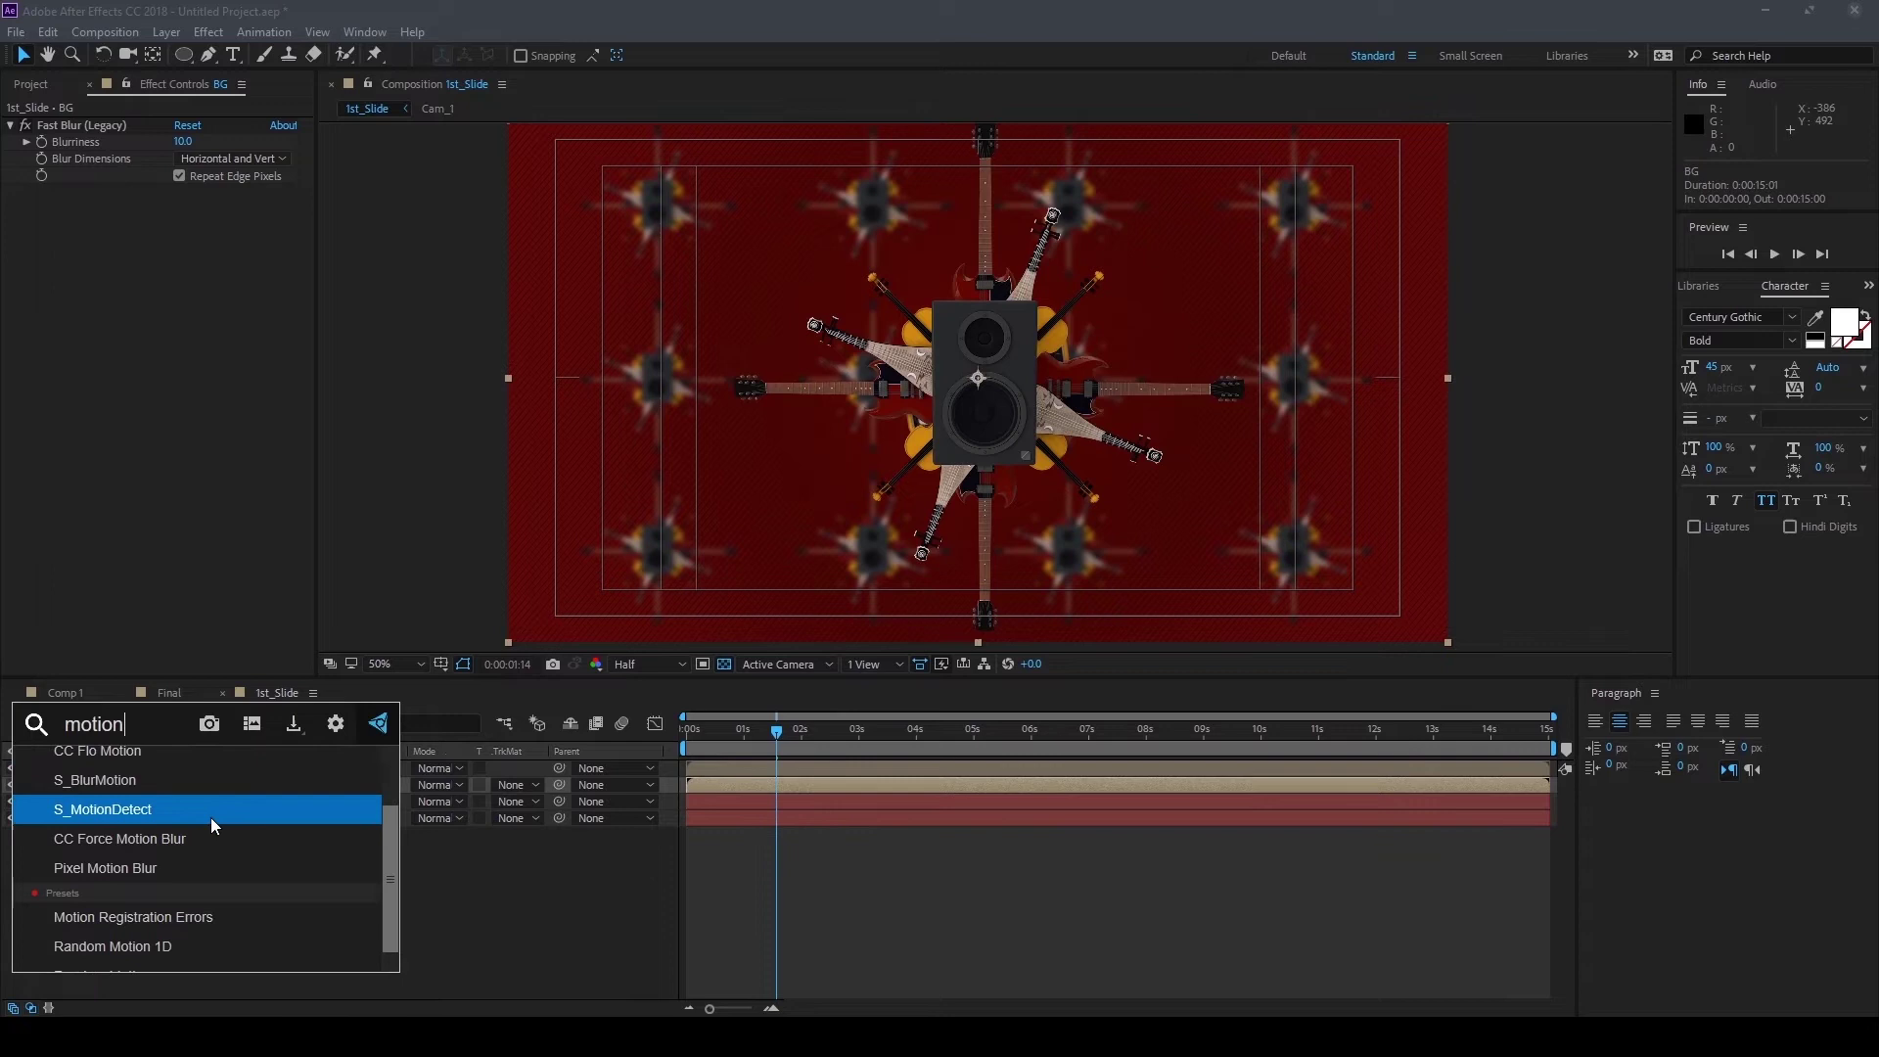
{"action": "scroll", "coordinate": [209, 820], "scroll_direction": "down", "scroll_amount": 1}
{"action": "scroll", "coordinate": [208, 824], "scroll_direction": "up", "scroll_amount": 3}
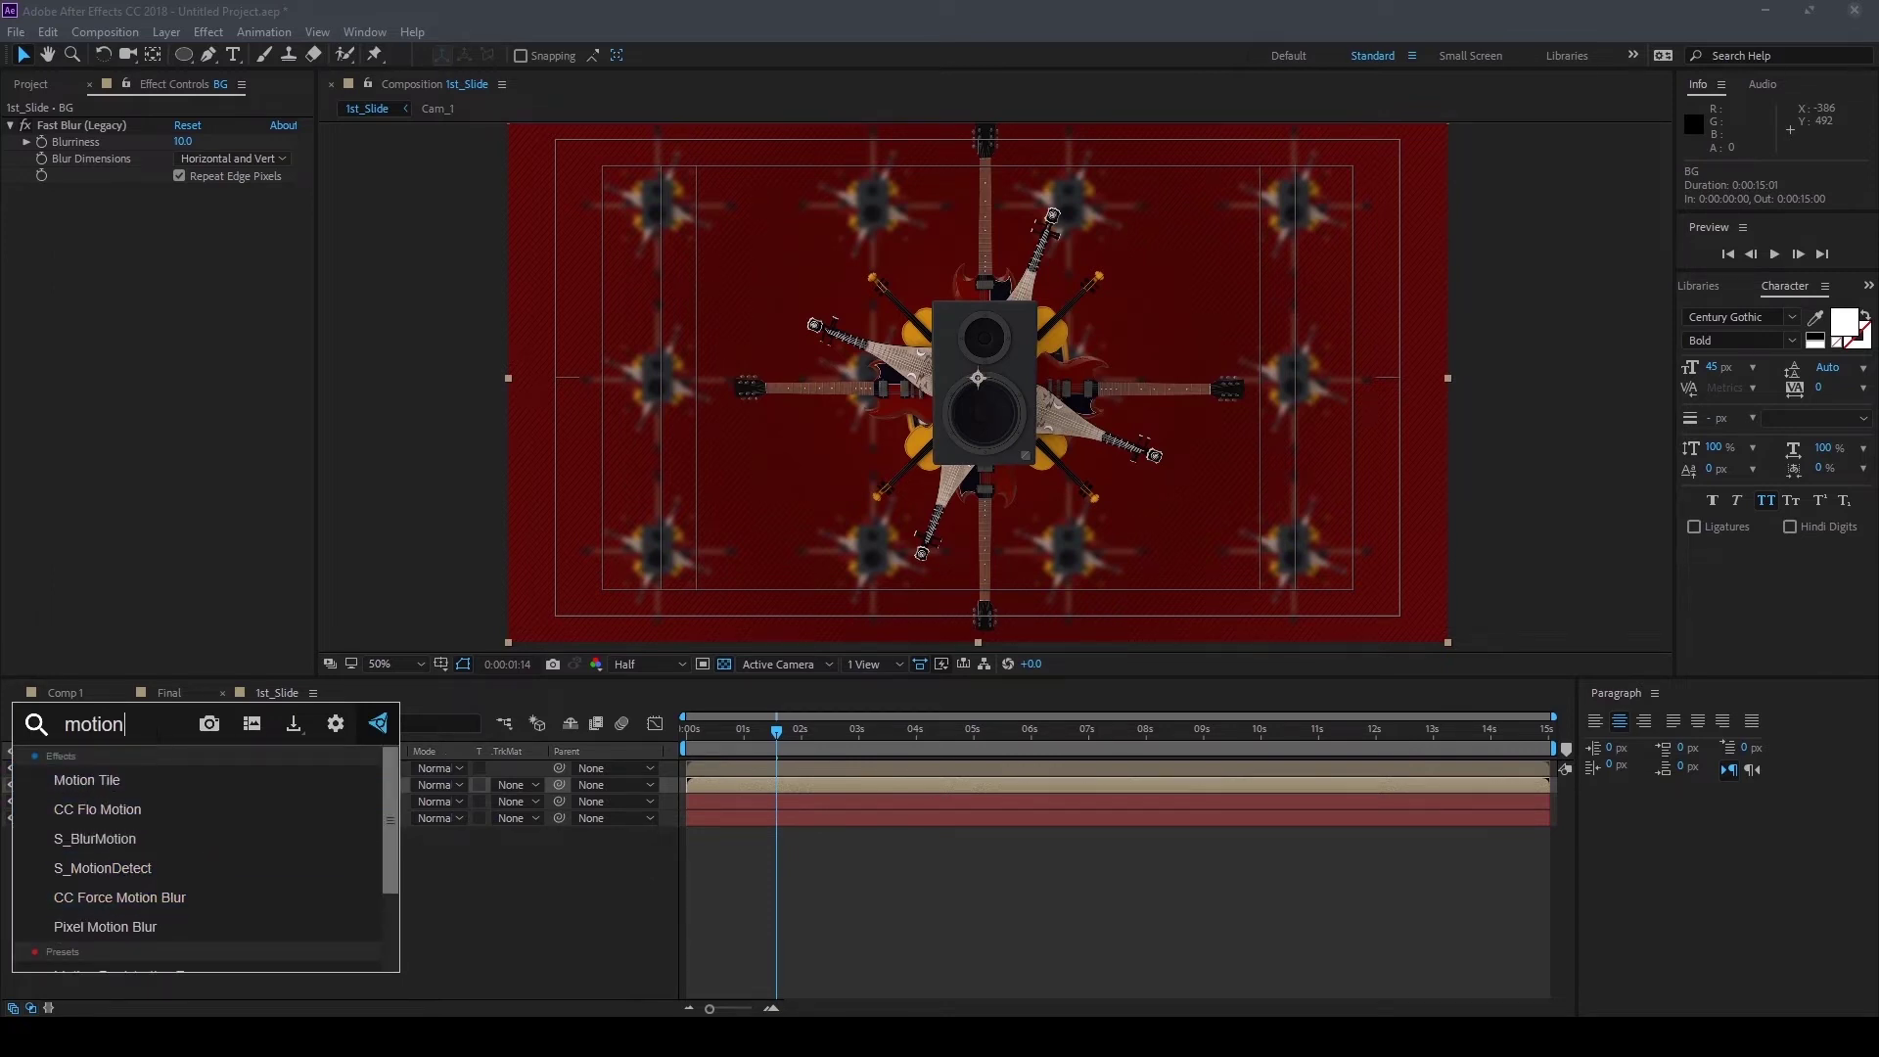
{"action": "key", "text": "ctrl+a"}
{"action": "type", "text": "blu"}
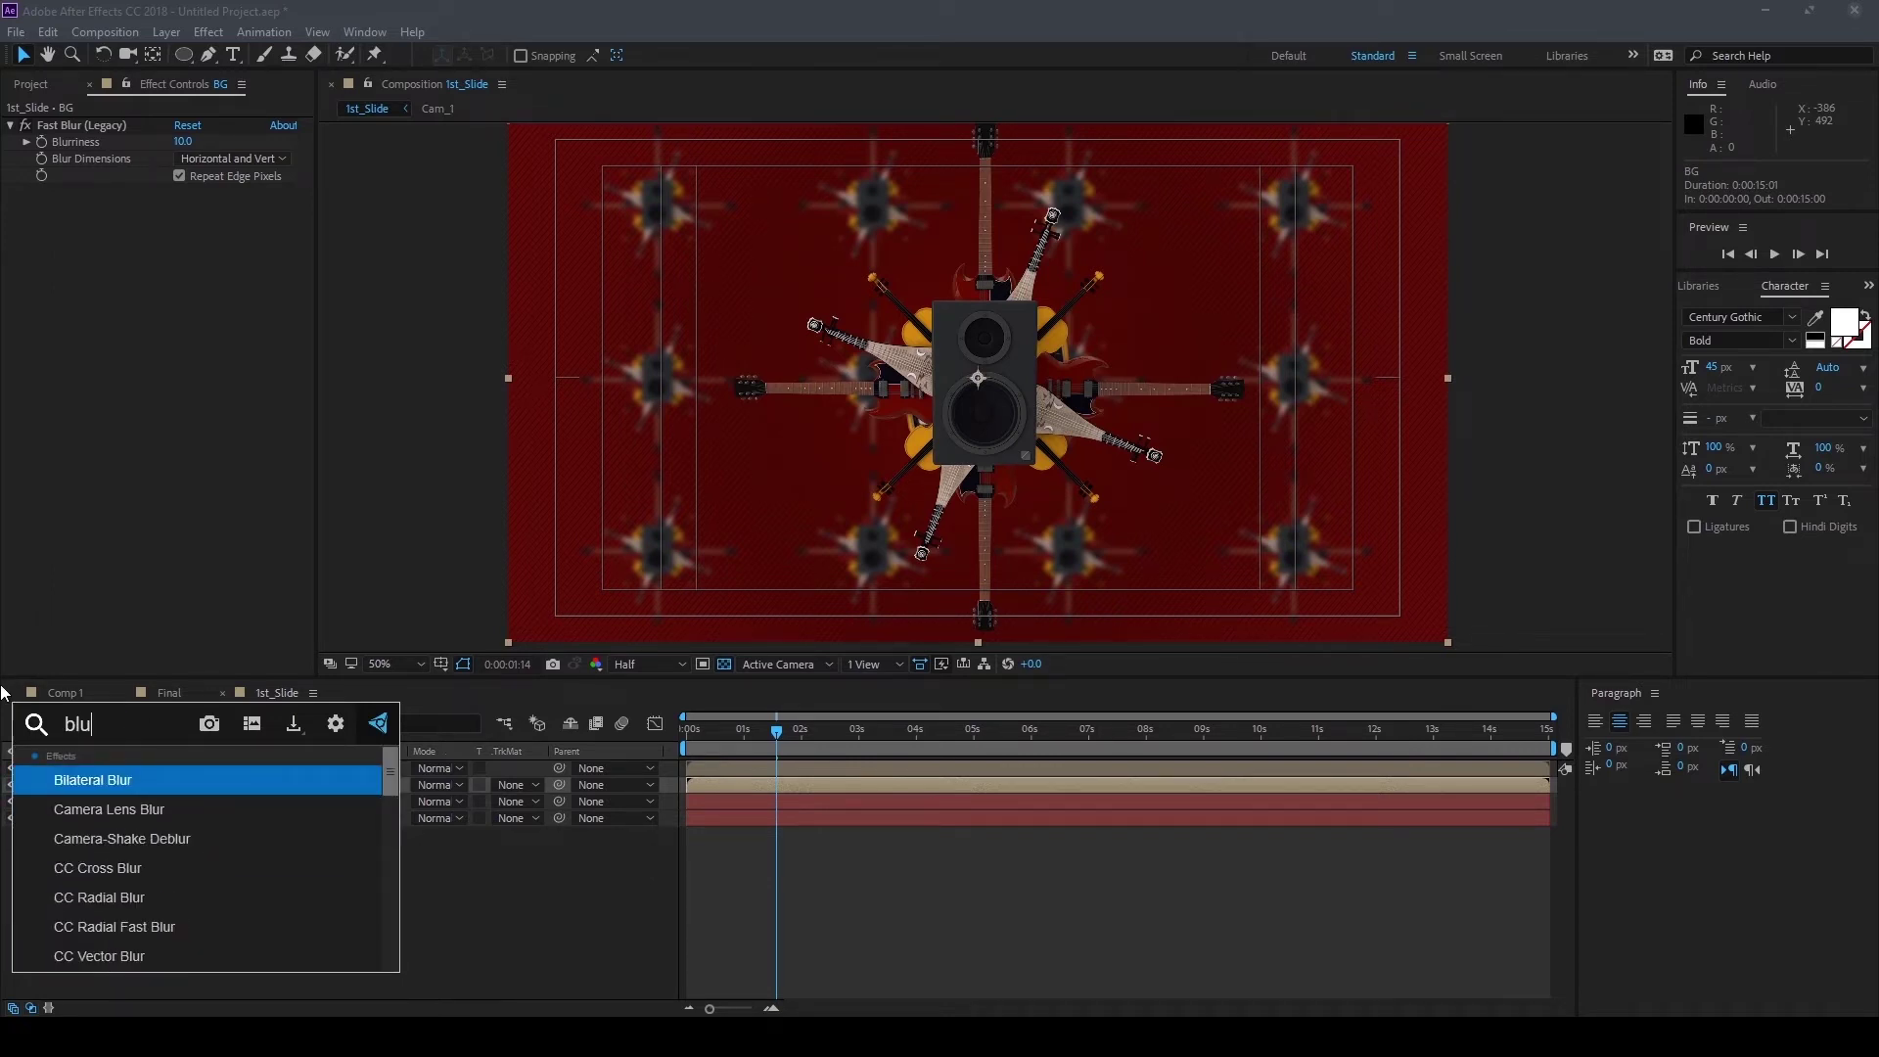
{"action": "scroll", "coordinate": [163, 843], "scroll_direction": "down", "scroll_amount": 1}
{"action": "scroll", "coordinate": [166, 851], "scroll_direction": "down", "scroll_amount": 1}
{"action": "scroll", "coordinate": [167, 857], "scroll_direction": "down", "scroll_amount": 1}
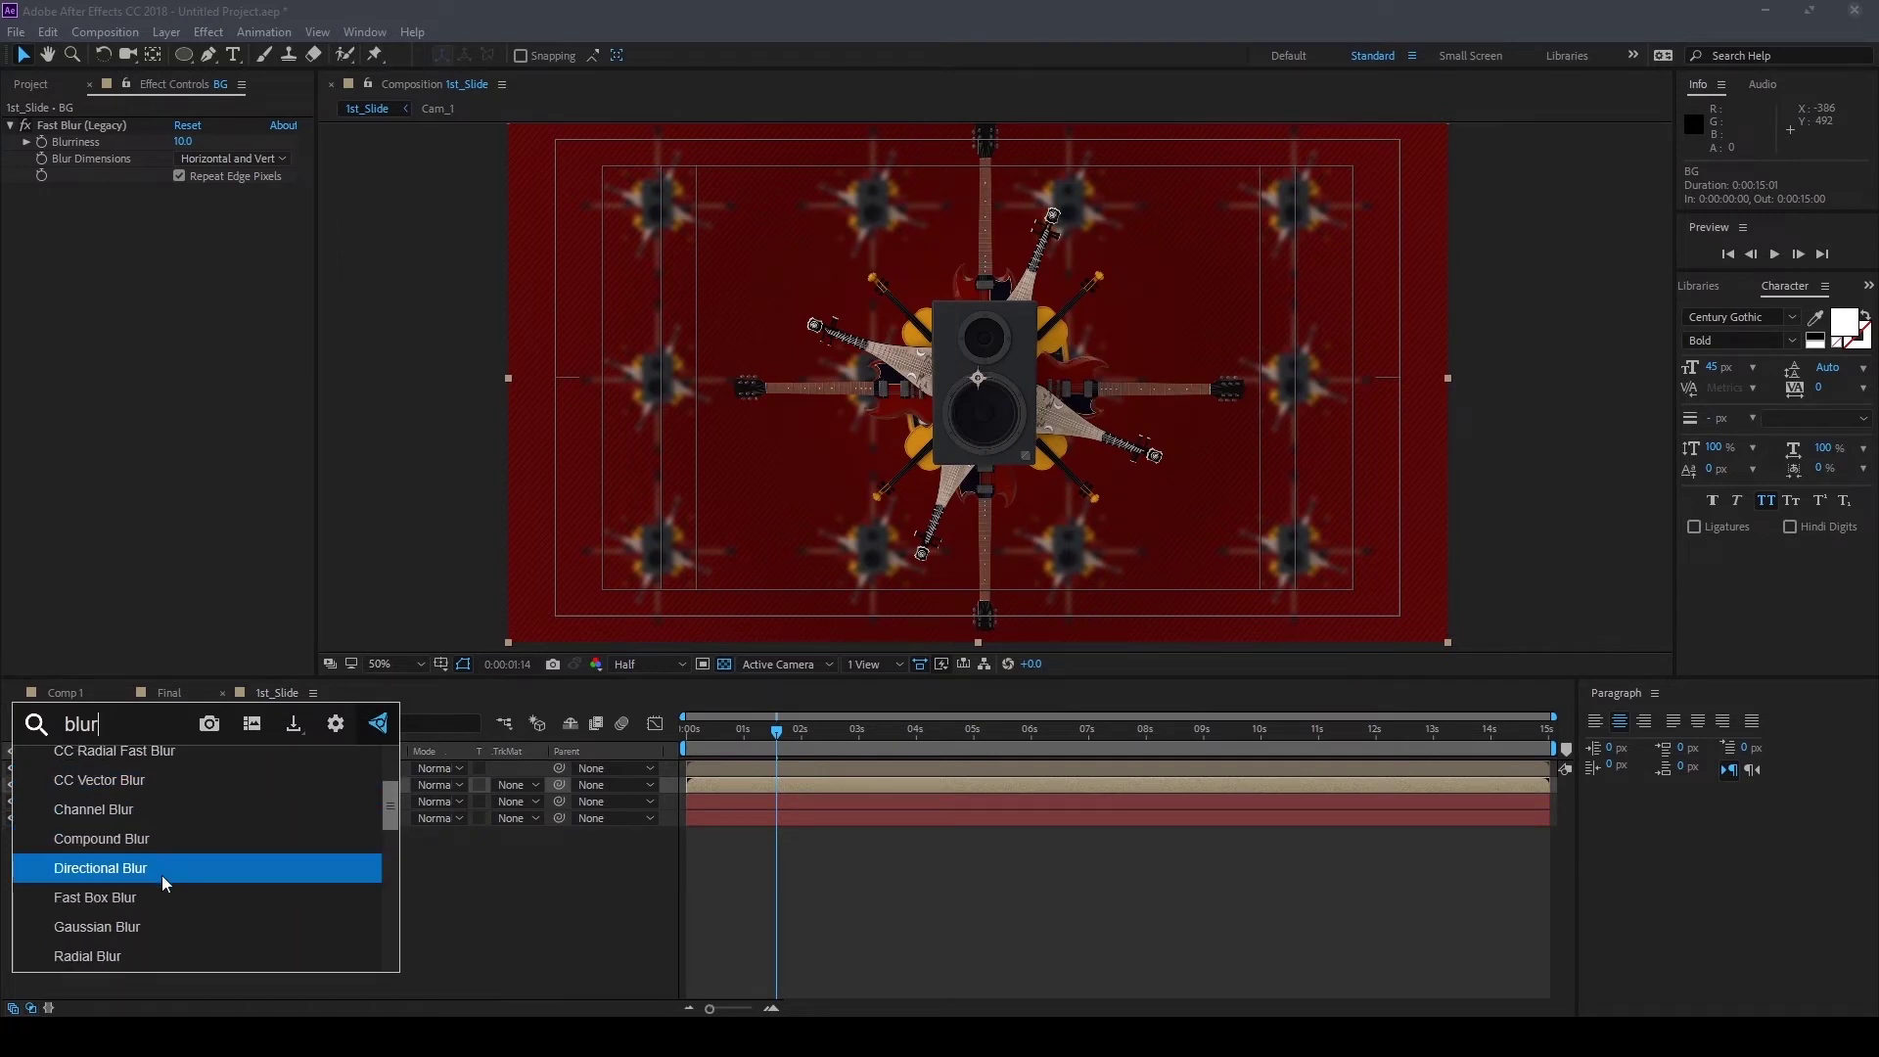
{"action": "scroll", "coordinate": [162, 875], "scroll_direction": "down", "scroll_amount": 1}
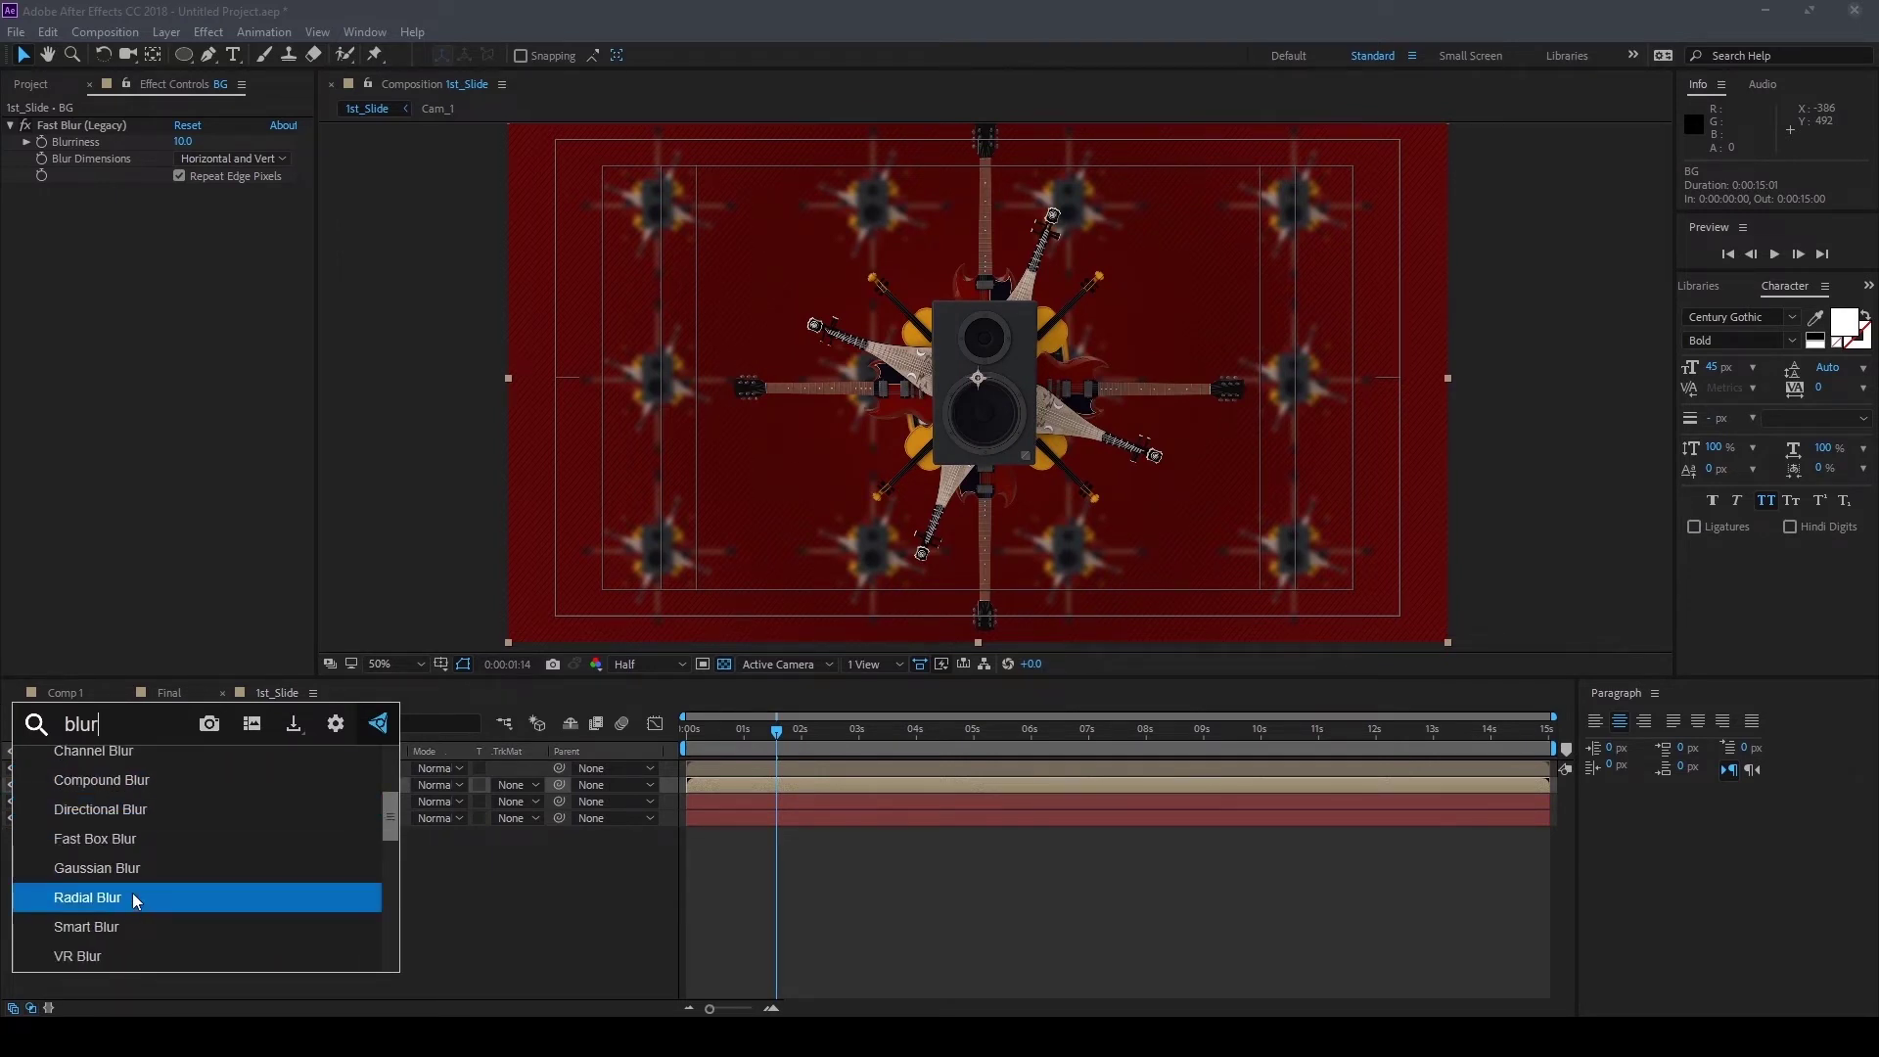
{"action": "left_click", "coordinate": [134, 895]}
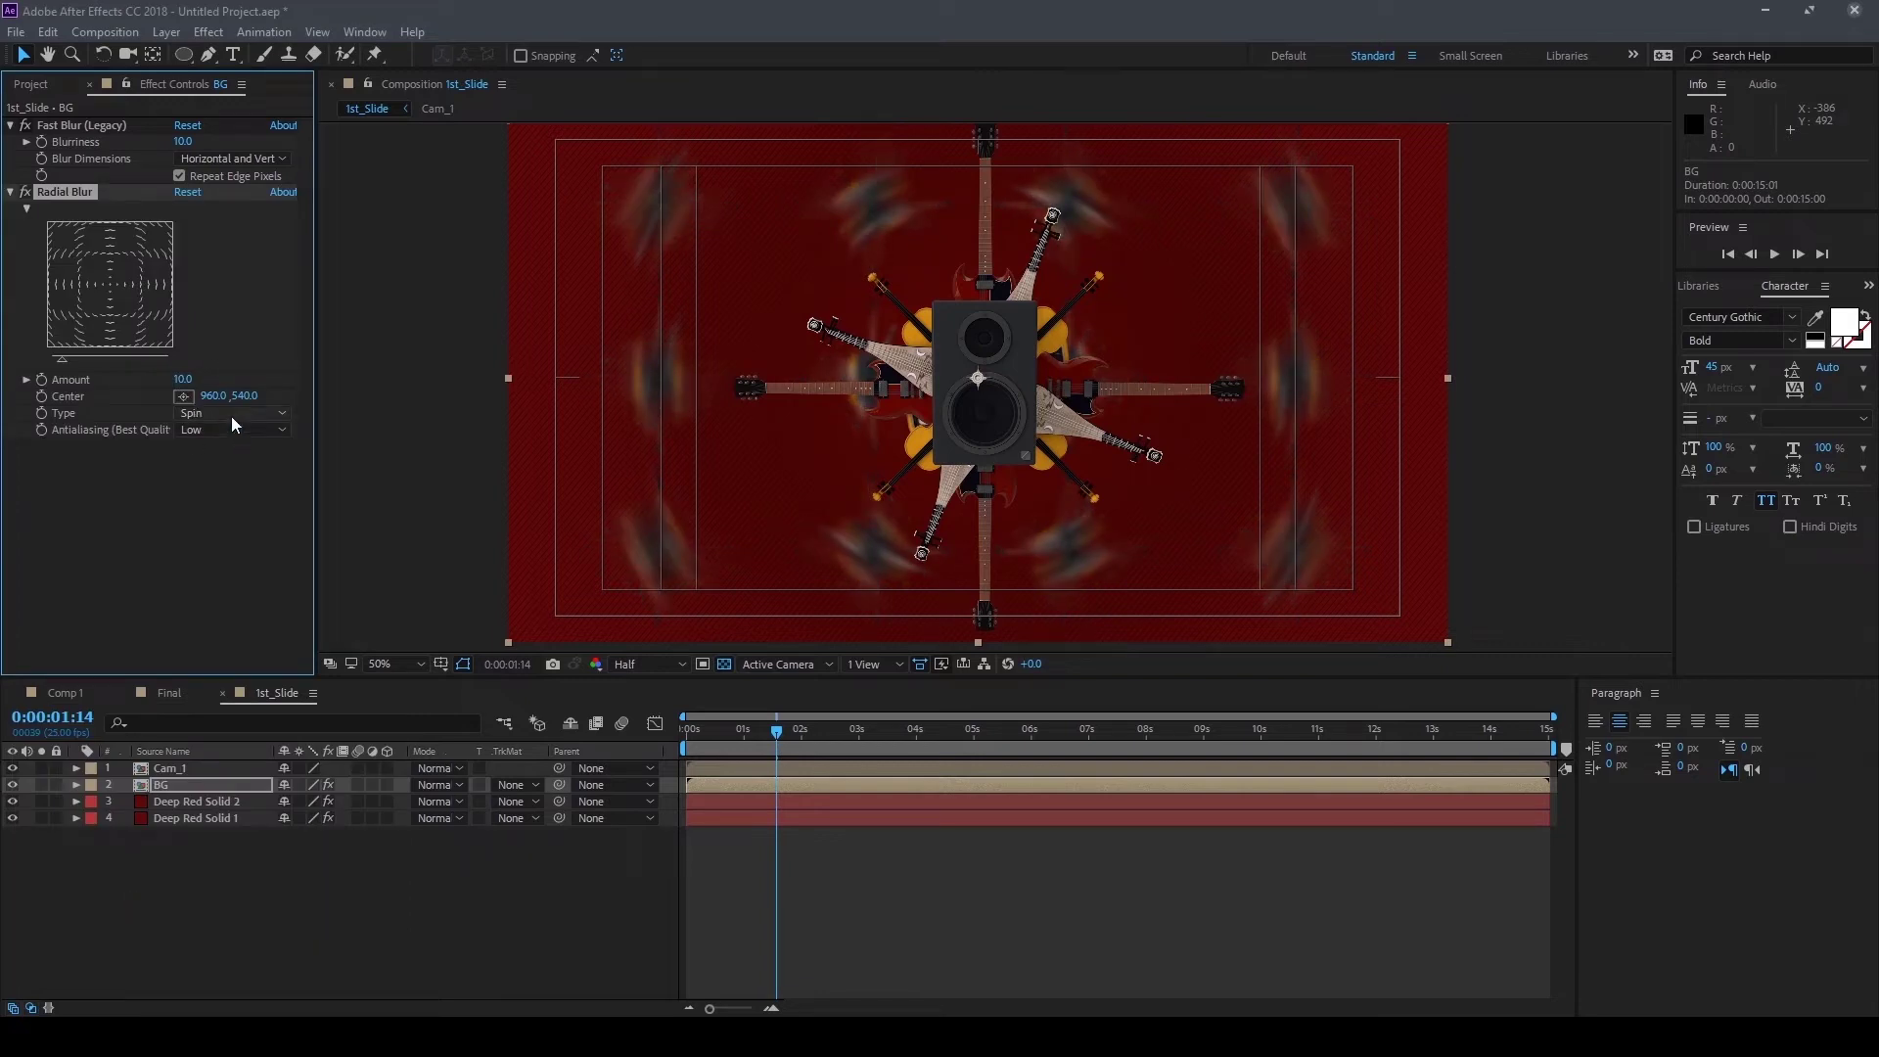
{"action": "left_click", "coordinate": [231, 415]}
{"action": "left_click", "coordinate": [229, 443]}
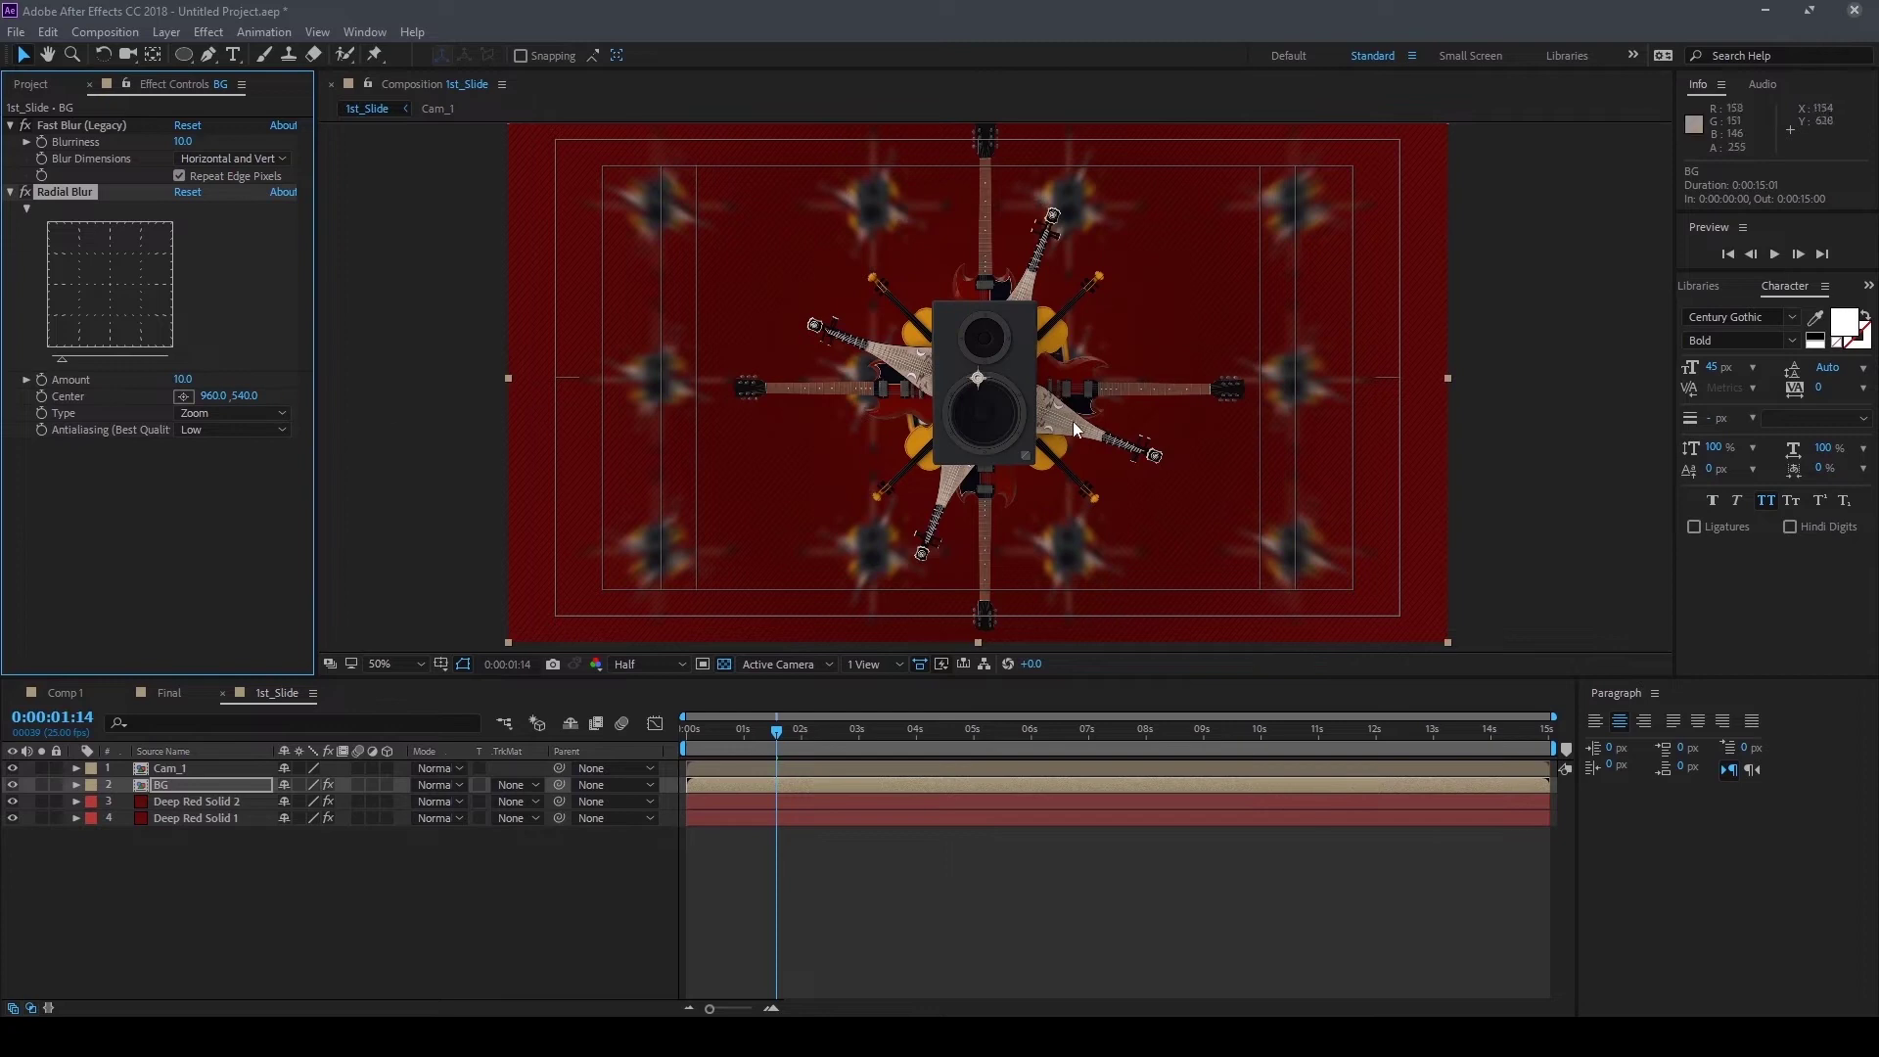
Preview 1st_Slide from 0, check frames near four seconds, then switch to Comp 1
{"action": "left_click_drag", "start_coordinate": [777, 729], "coordinate": [666, 765]}
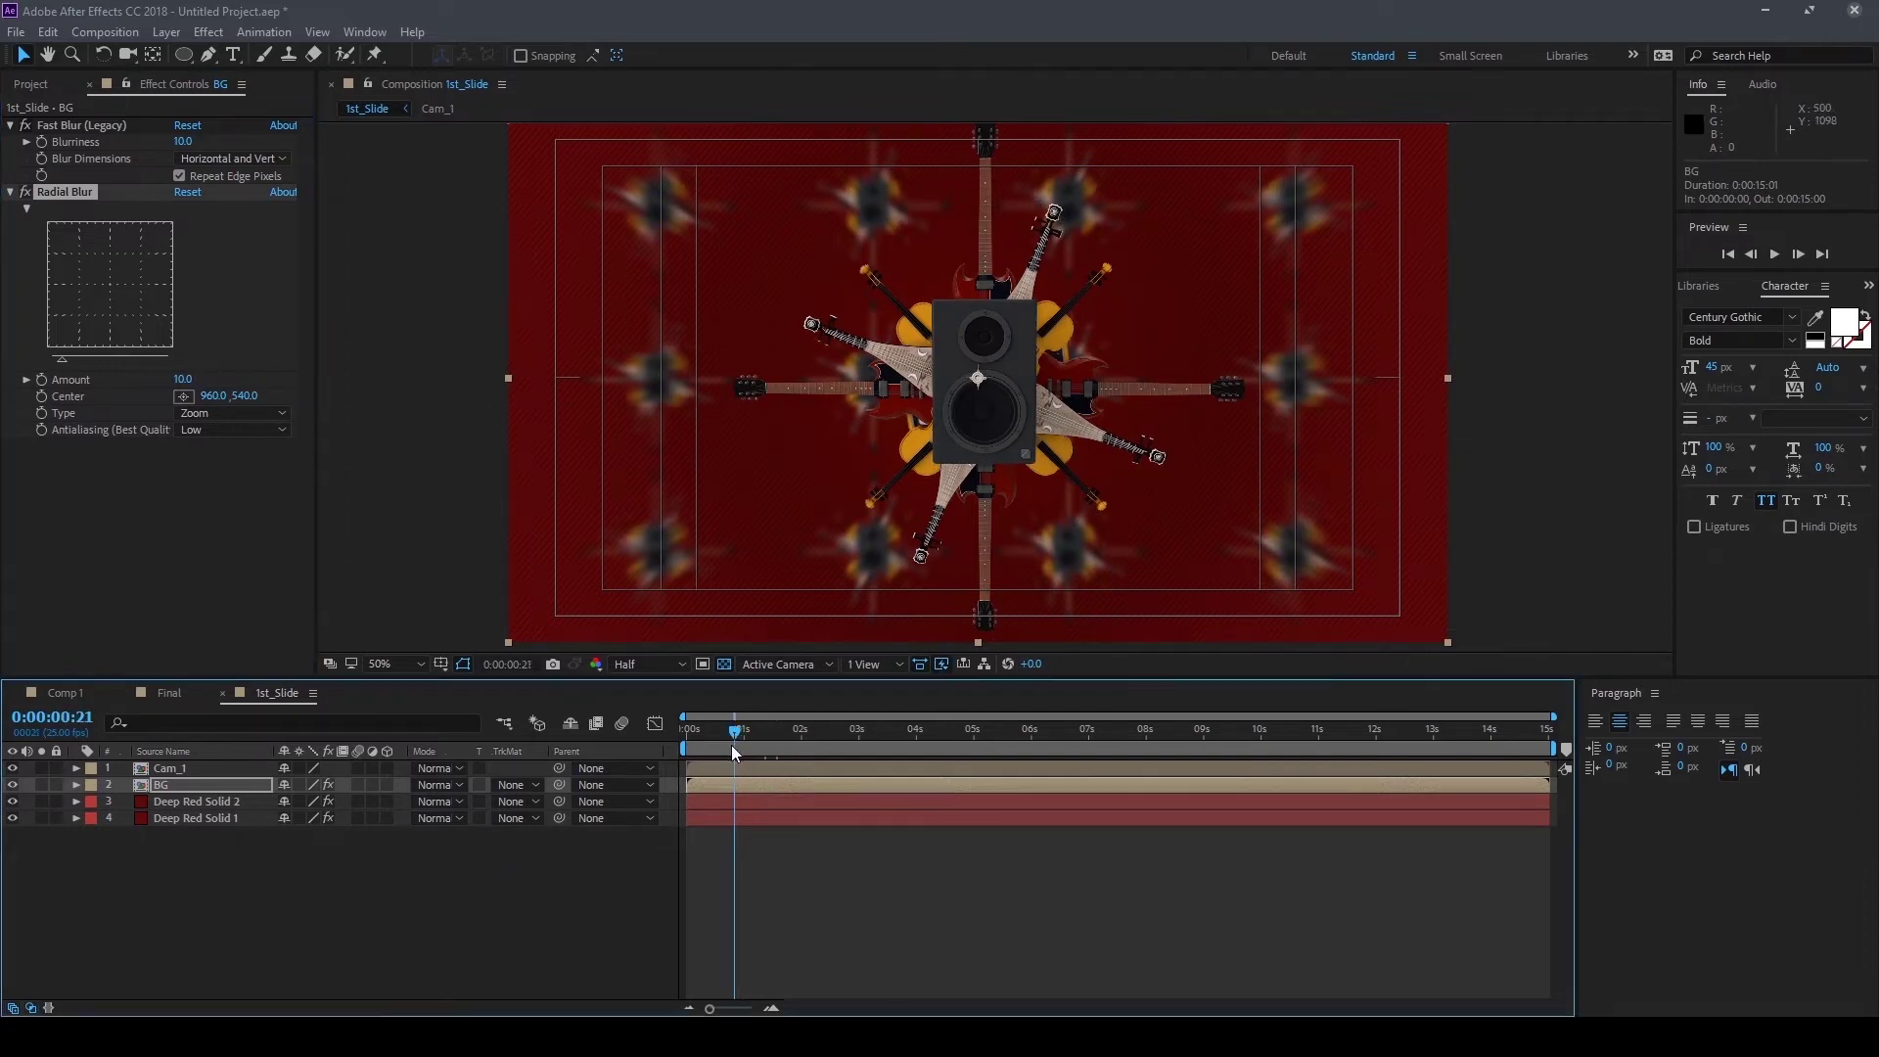
{"action": "key", "text": "space"}
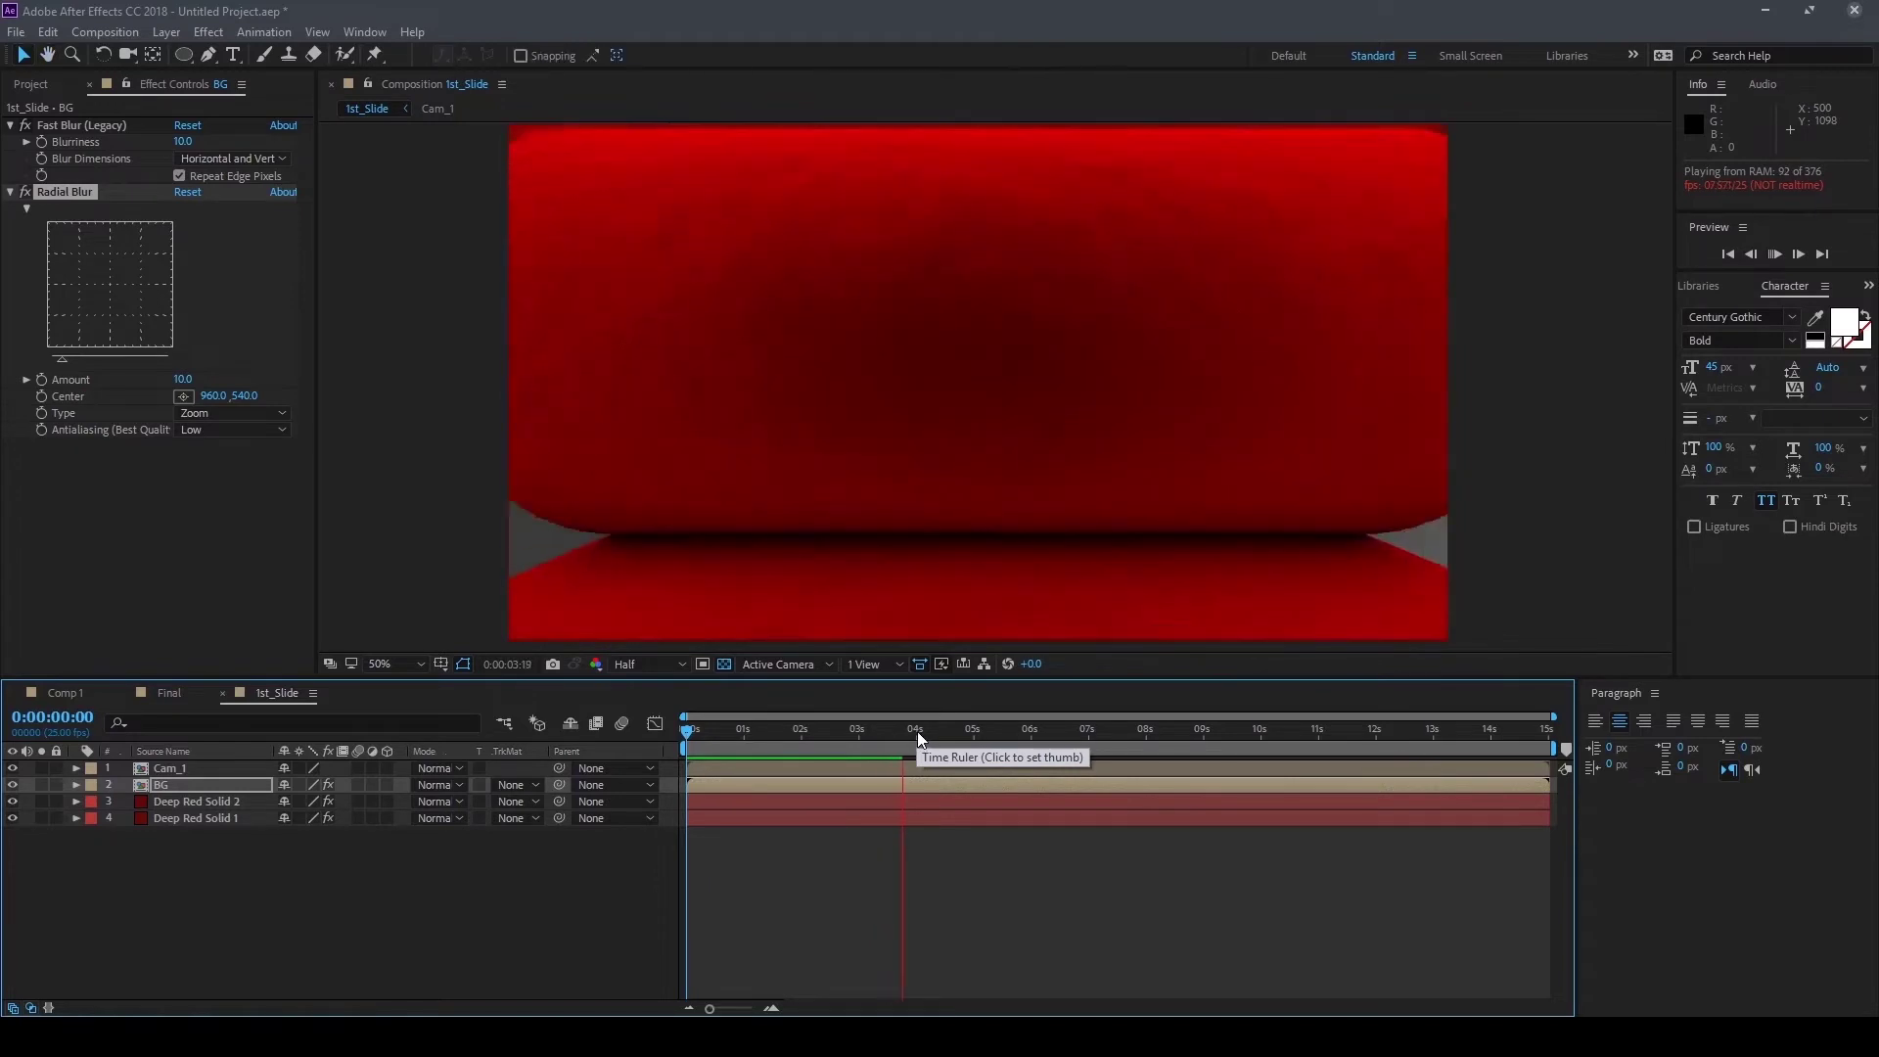
{"action": "left_click", "coordinate": [918, 731]}
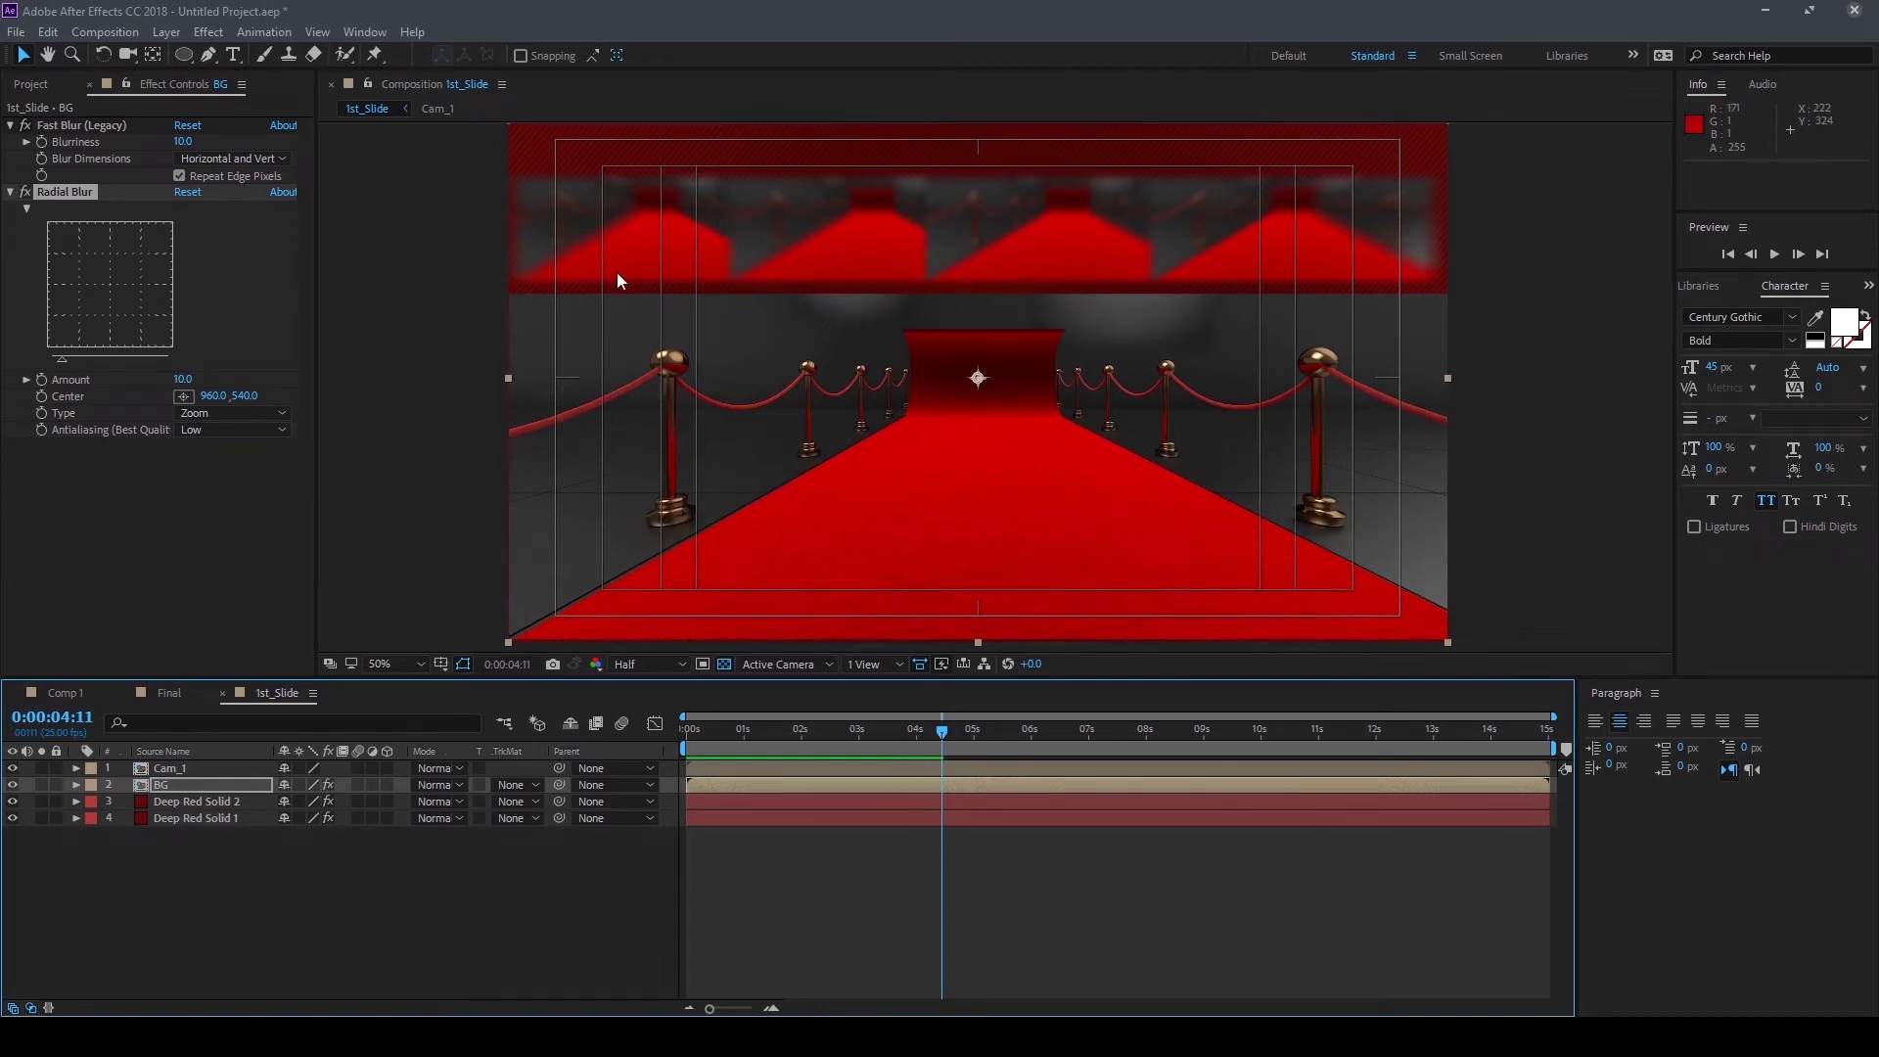
{"action": "left_click_drag", "start_coordinate": [944, 733], "coordinate": [935, 742]}
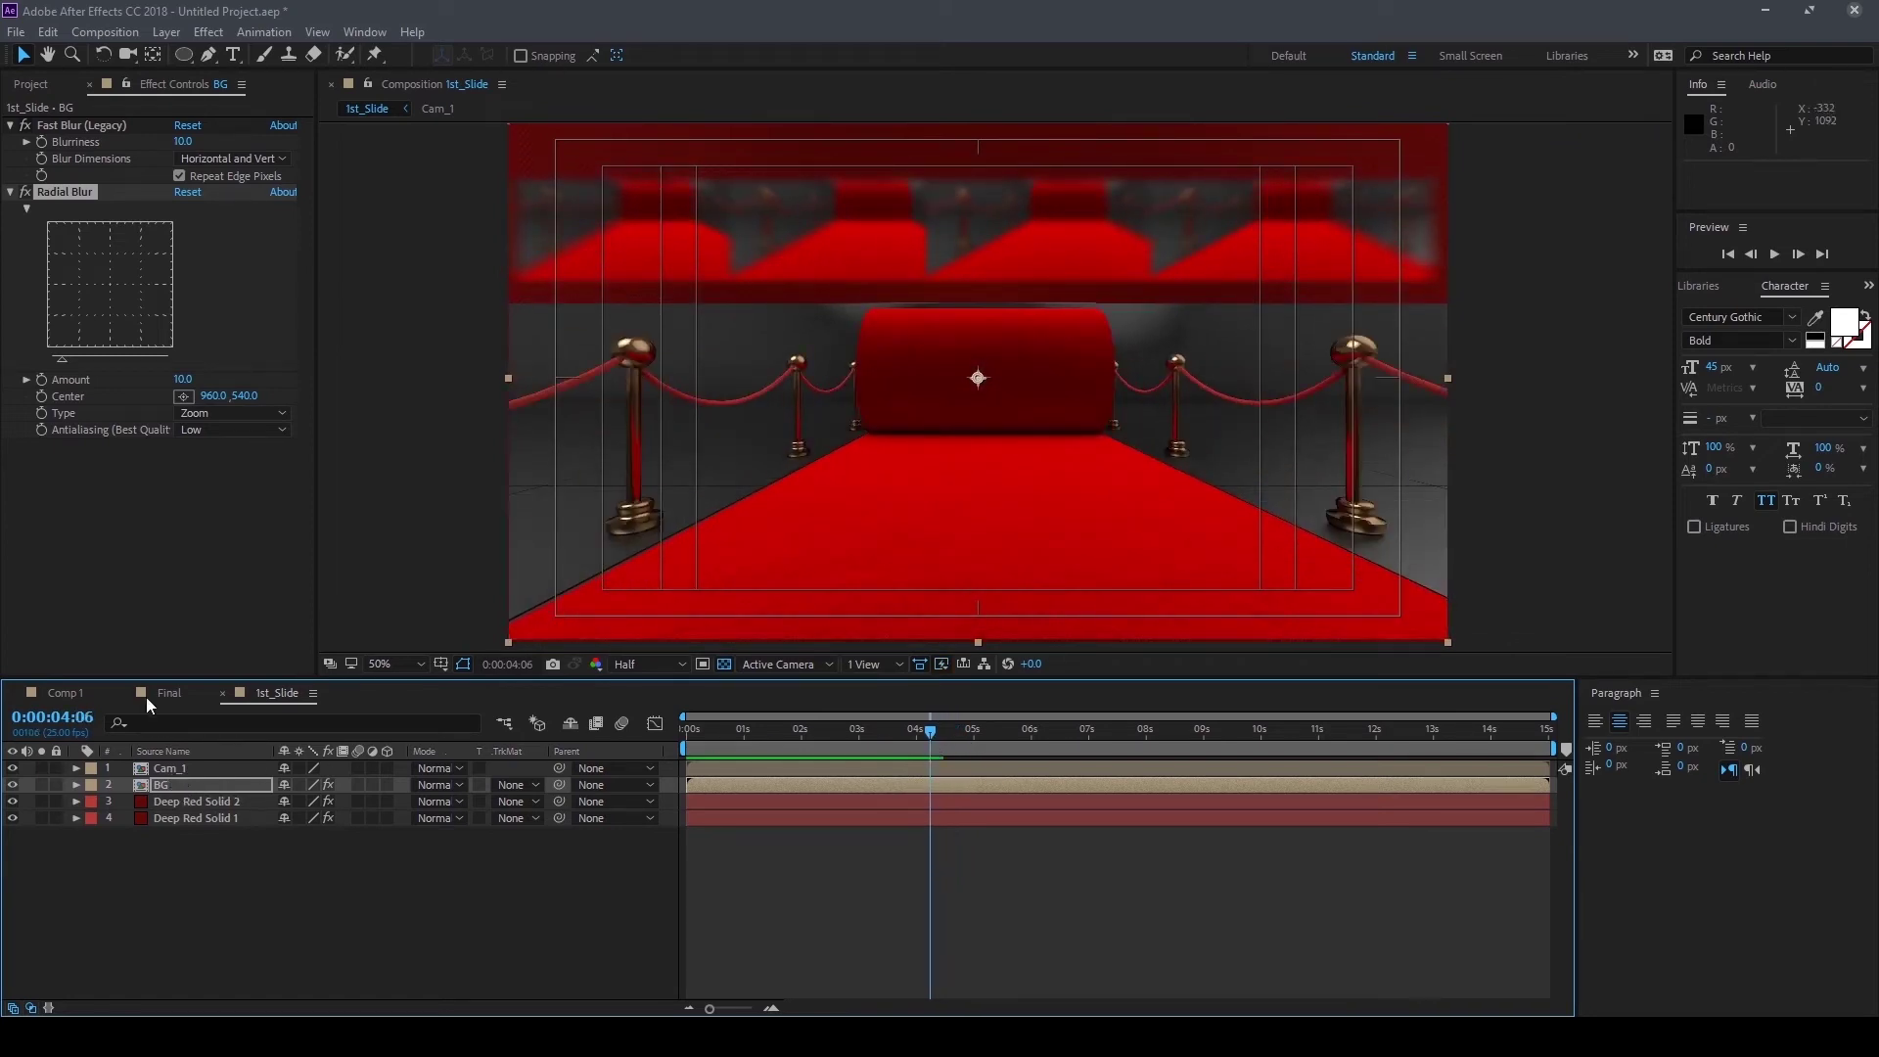
{"action": "left_click", "coordinate": [59, 692]}
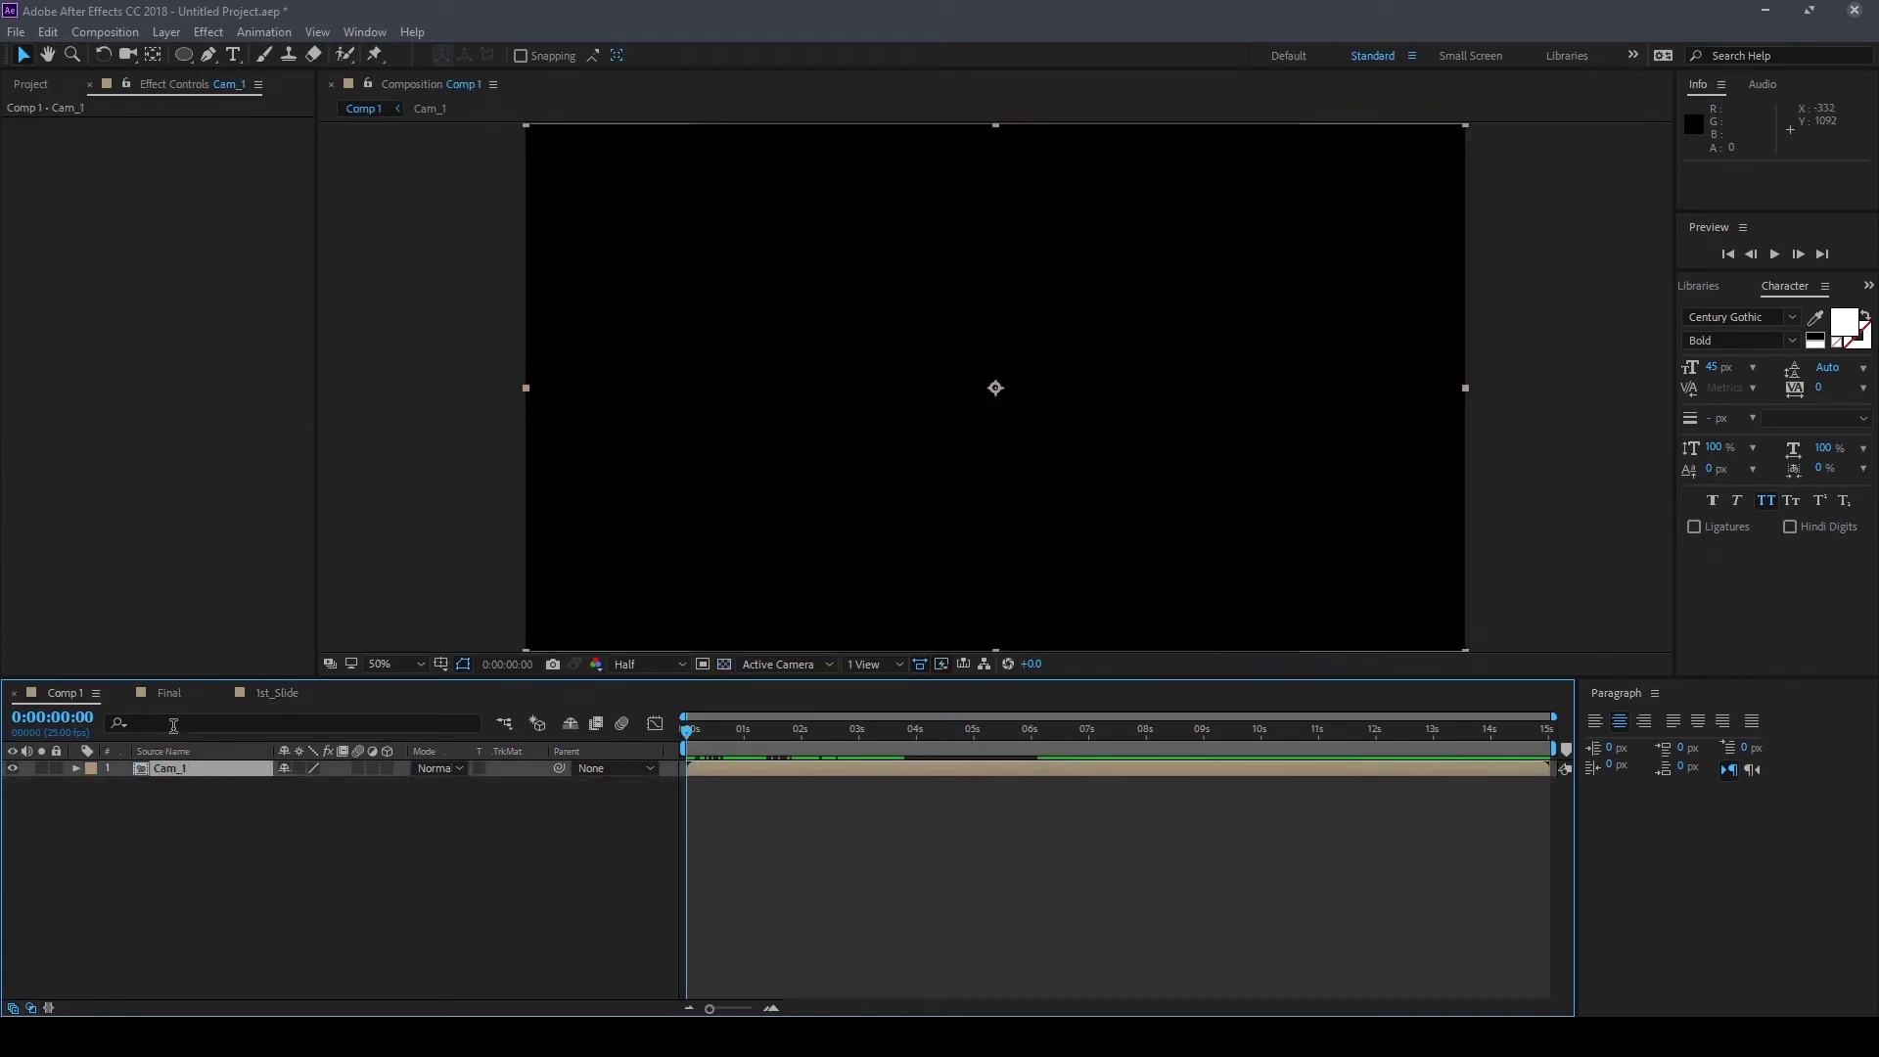
Open the Cam_1 pre-comp and find where the first render ends
{"action": "double_click", "coordinate": [180, 771]}
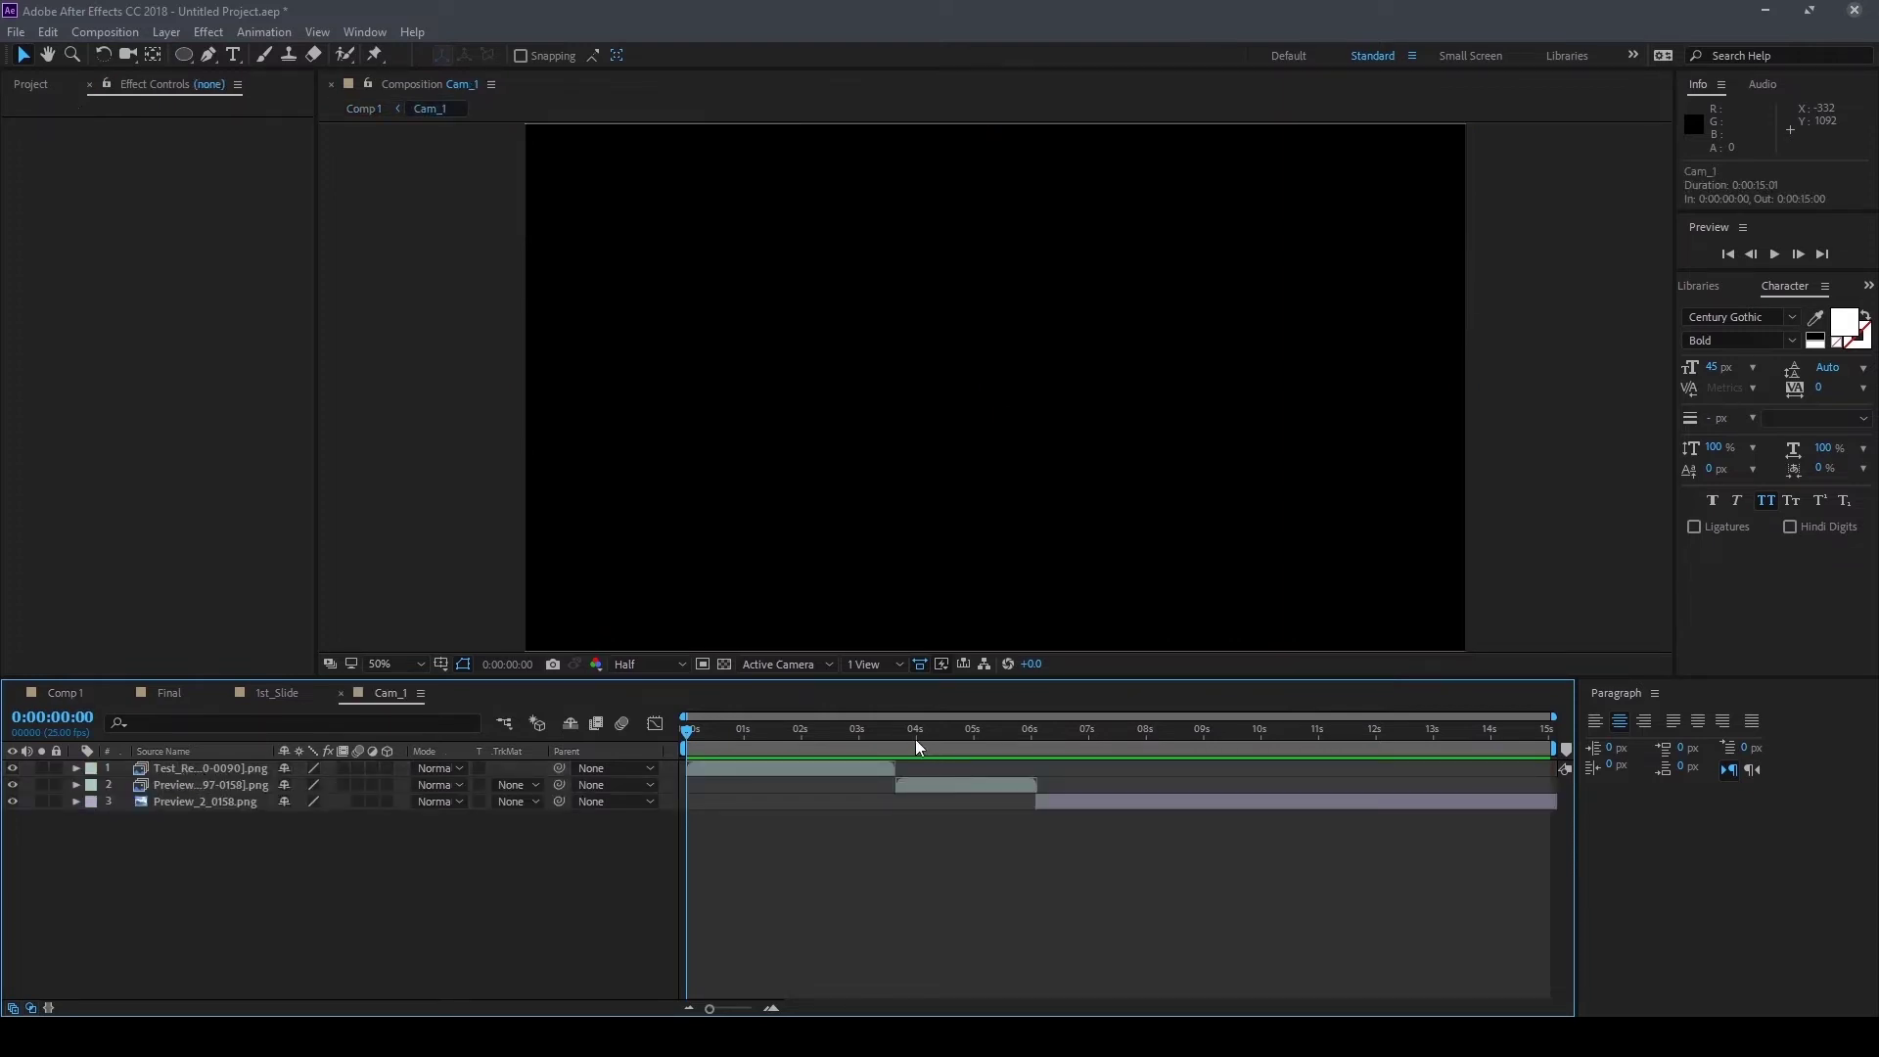
{"action": "left_click_drag", "start_coordinate": [710, 729], "coordinate": [947, 732]}
{"action": "left_click", "coordinate": [180, 693]}
{"action": "left_click", "coordinate": [284, 694]}
{"action": "left_click", "coordinate": [391, 695]}
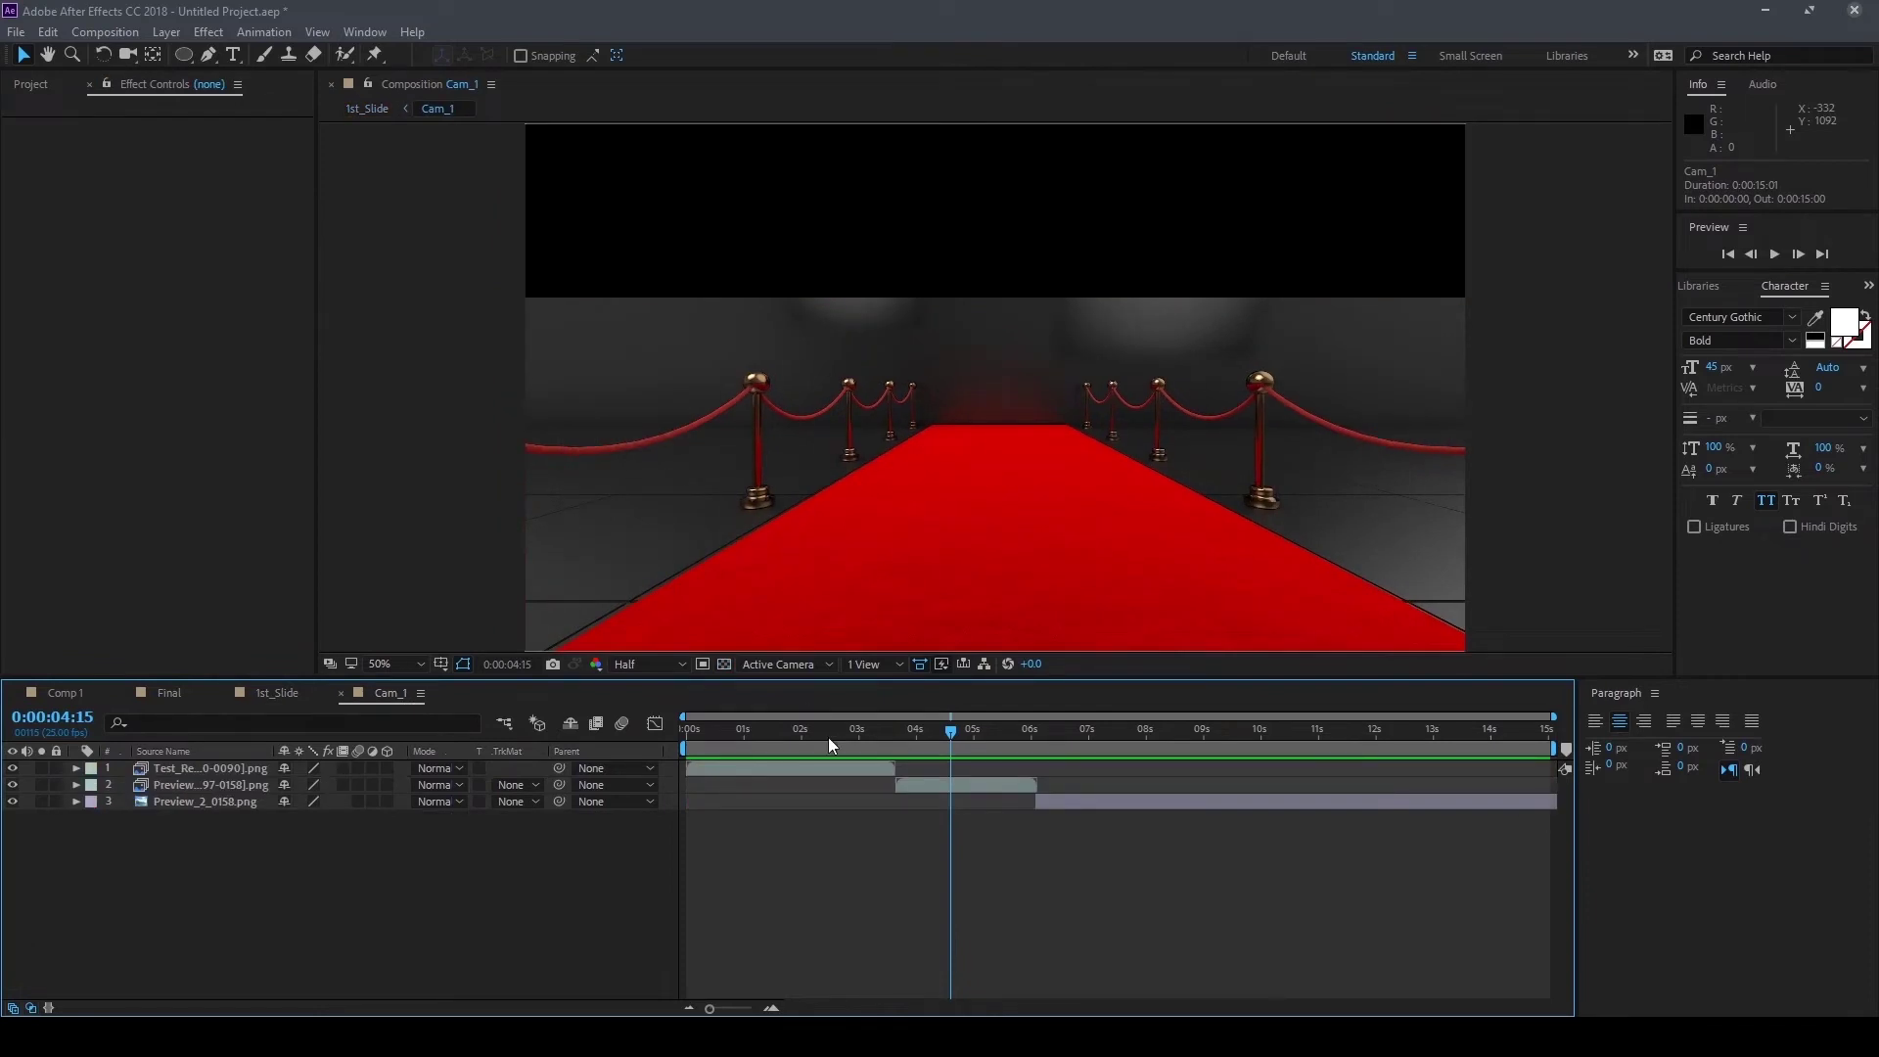
{"action": "mouse_move", "coordinate": [949, 740]}
{"action": "left_mouse_down"}
{"action": "mouse_move", "coordinate": [902, 716]}
{"action": "mouse_move", "coordinate": [965, 724]}
{"action": "left_mouse_up"}
Hide Preview layers 2 and 3 and end Cam_1's work area at 0:00:03:16
{"action": "left_click", "coordinate": [238, 783]}
{"action": "left_click", "coordinate": [207, 801], "text": "shift"}
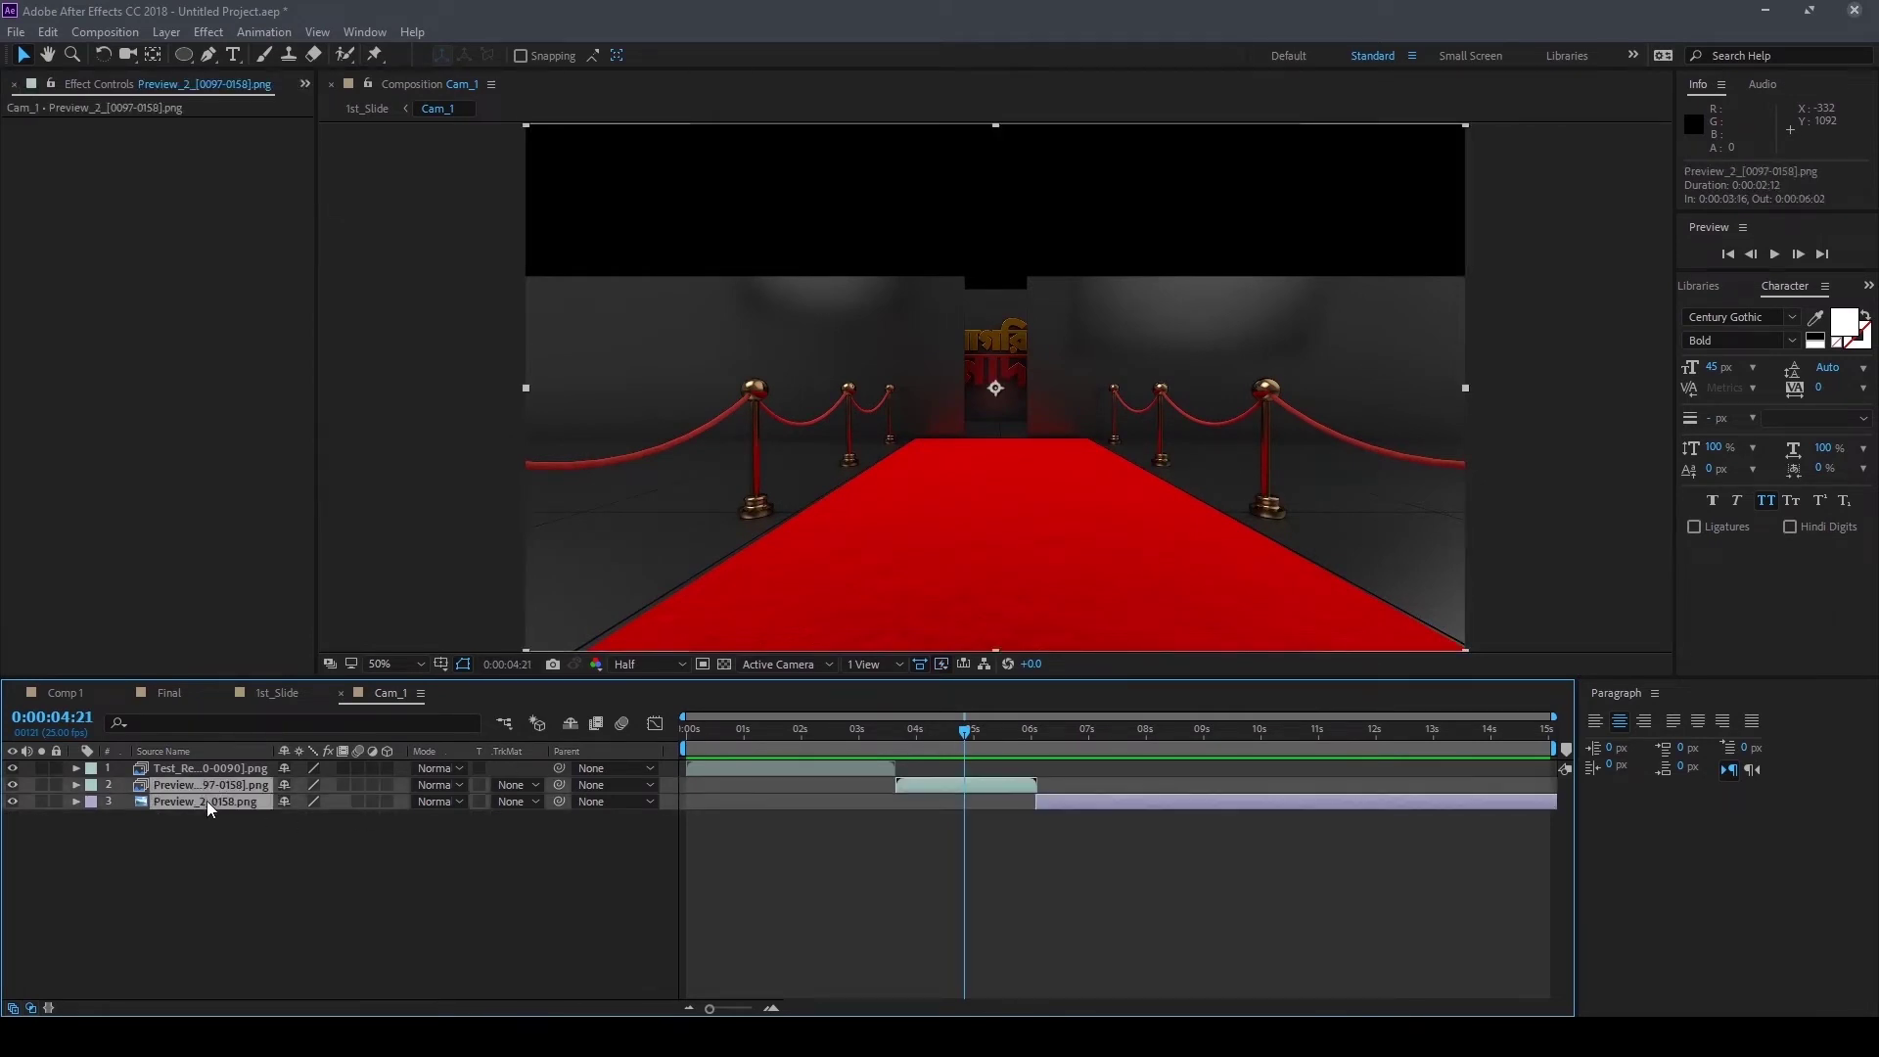
{"action": "left_click_drag", "start_coordinate": [12, 784], "coordinate": [12, 800]}
{"action": "left_click_drag", "start_coordinate": [901, 730], "coordinate": [897, 731]}
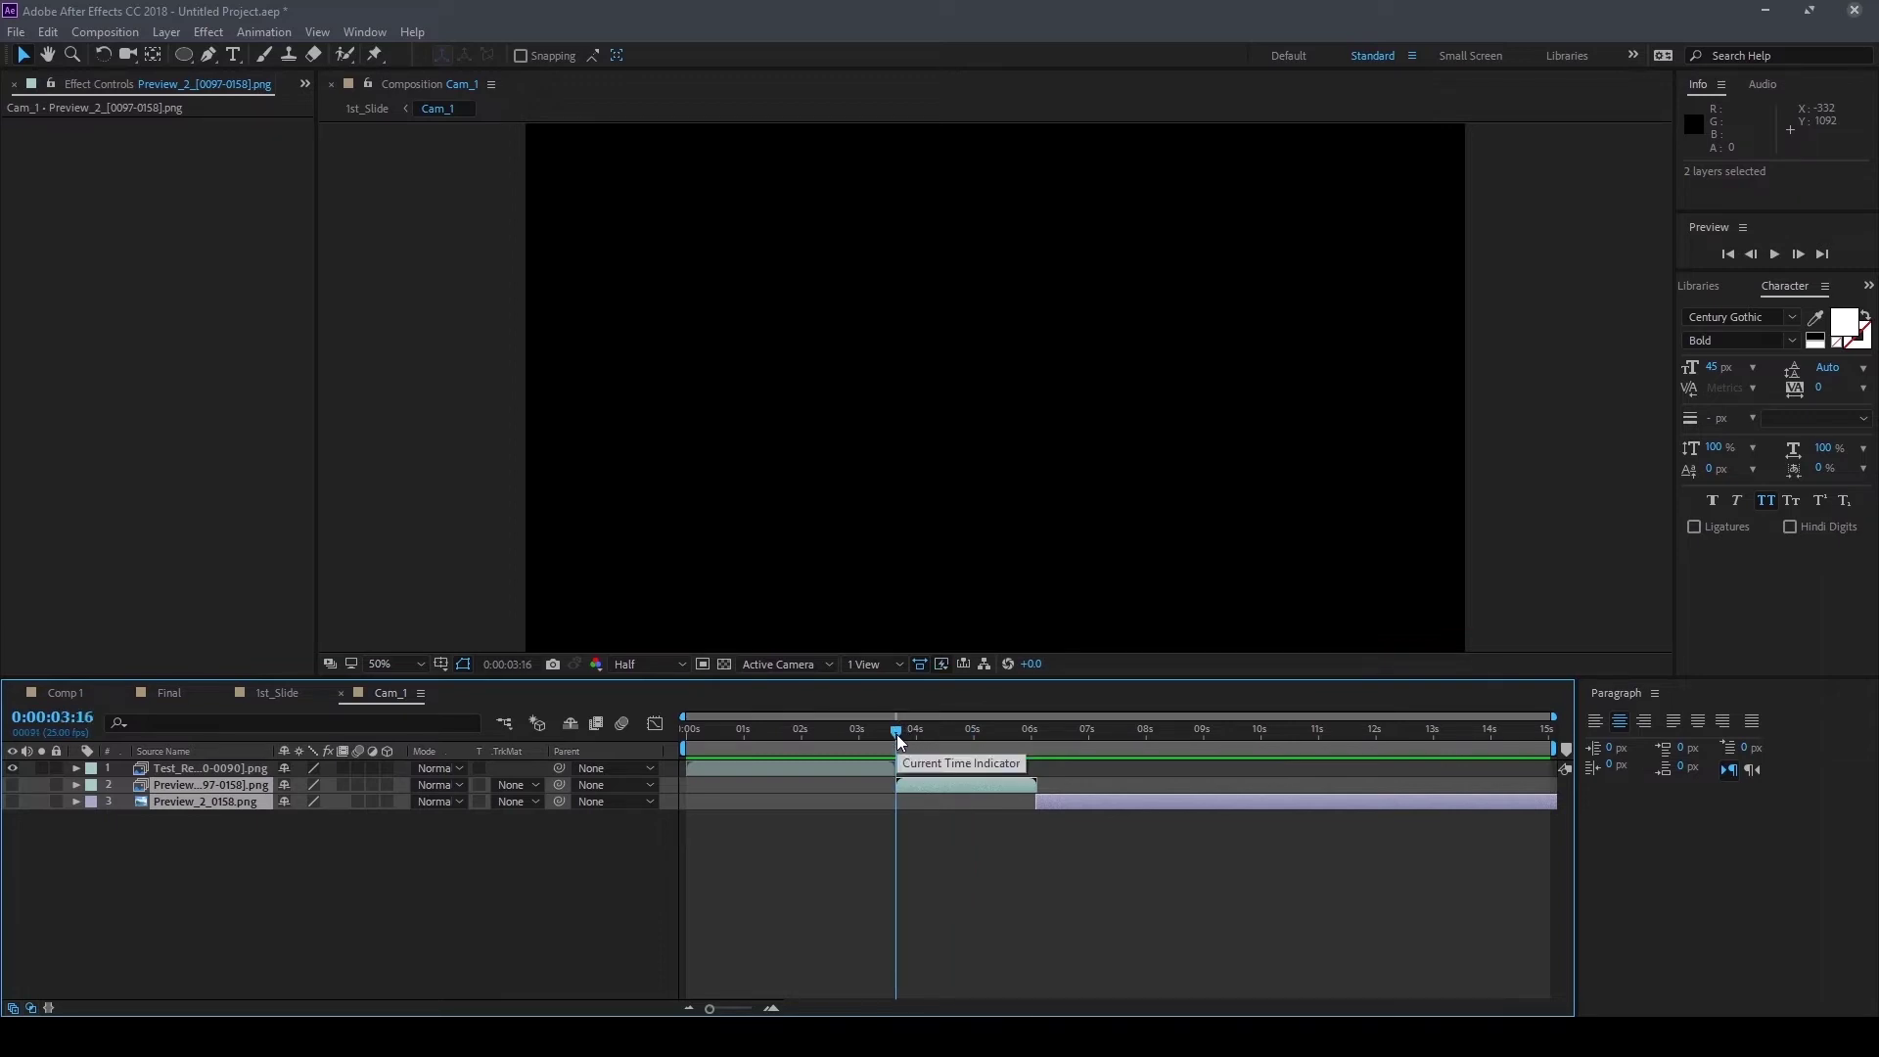
{"action": "key", "text": "n"}
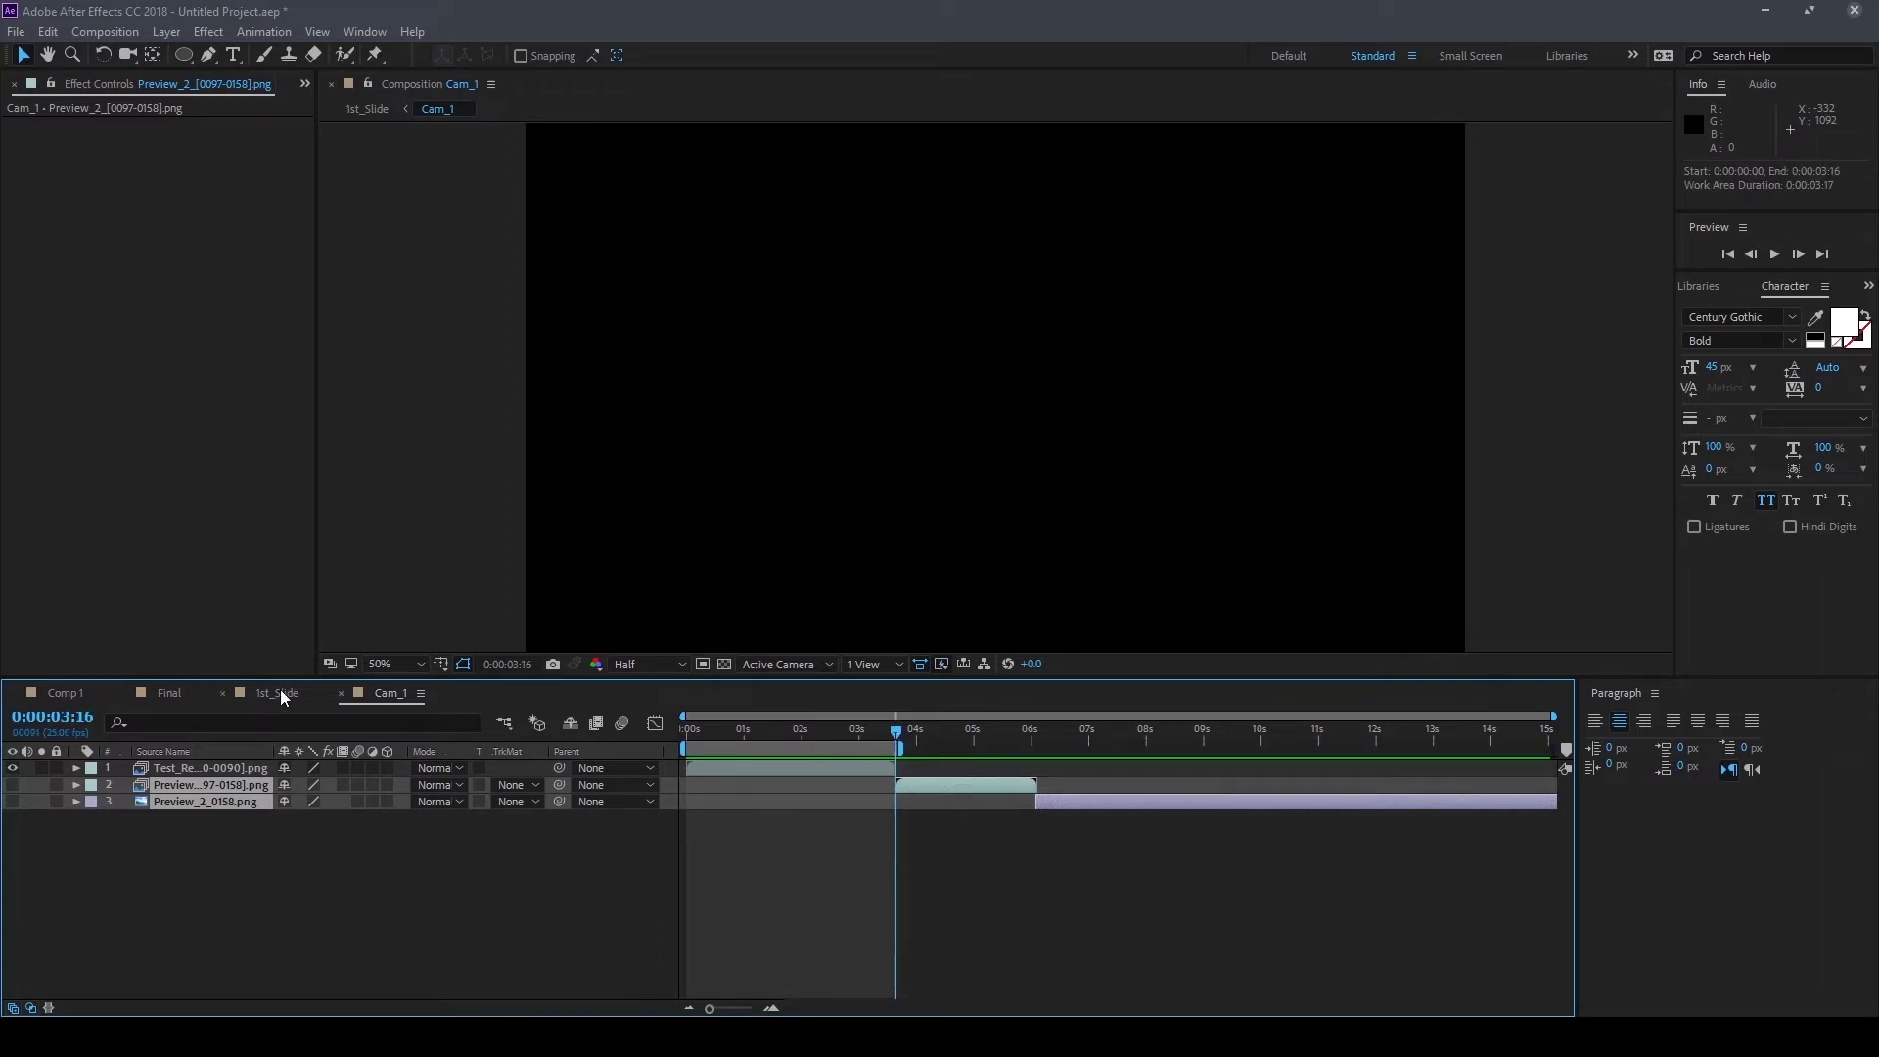
{"action": "left_click", "coordinate": [280, 692]}
{"action": "left_click", "coordinate": [171, 692]}
Add the Preview_2_[0097-0158].png sequence to 1st_Slide as a layer below BG
{"action": "left_click", "coordinate": [280, 692]}
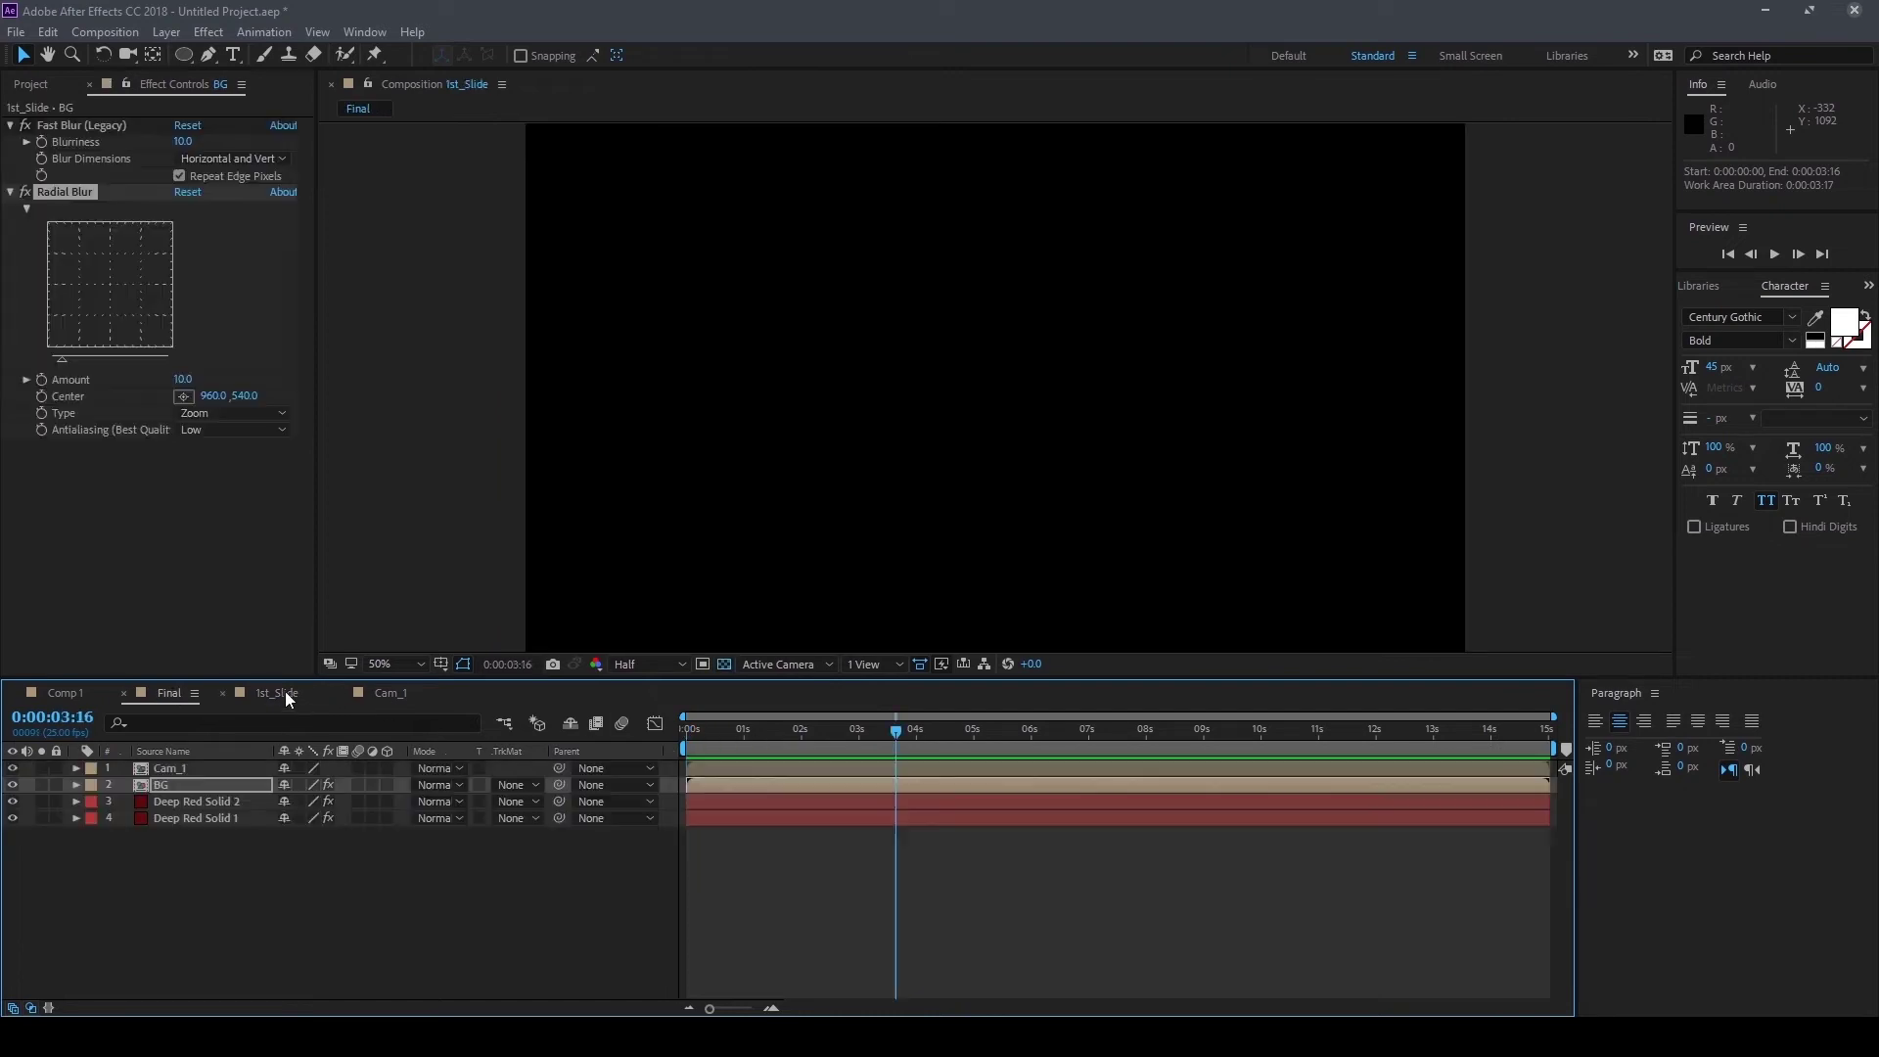
{"action": "left_click", "coordinate": [800, 730]}
{"action": "left_click_drag", "start_coordinate": [812, 764], "coordinate": [888, 780]}
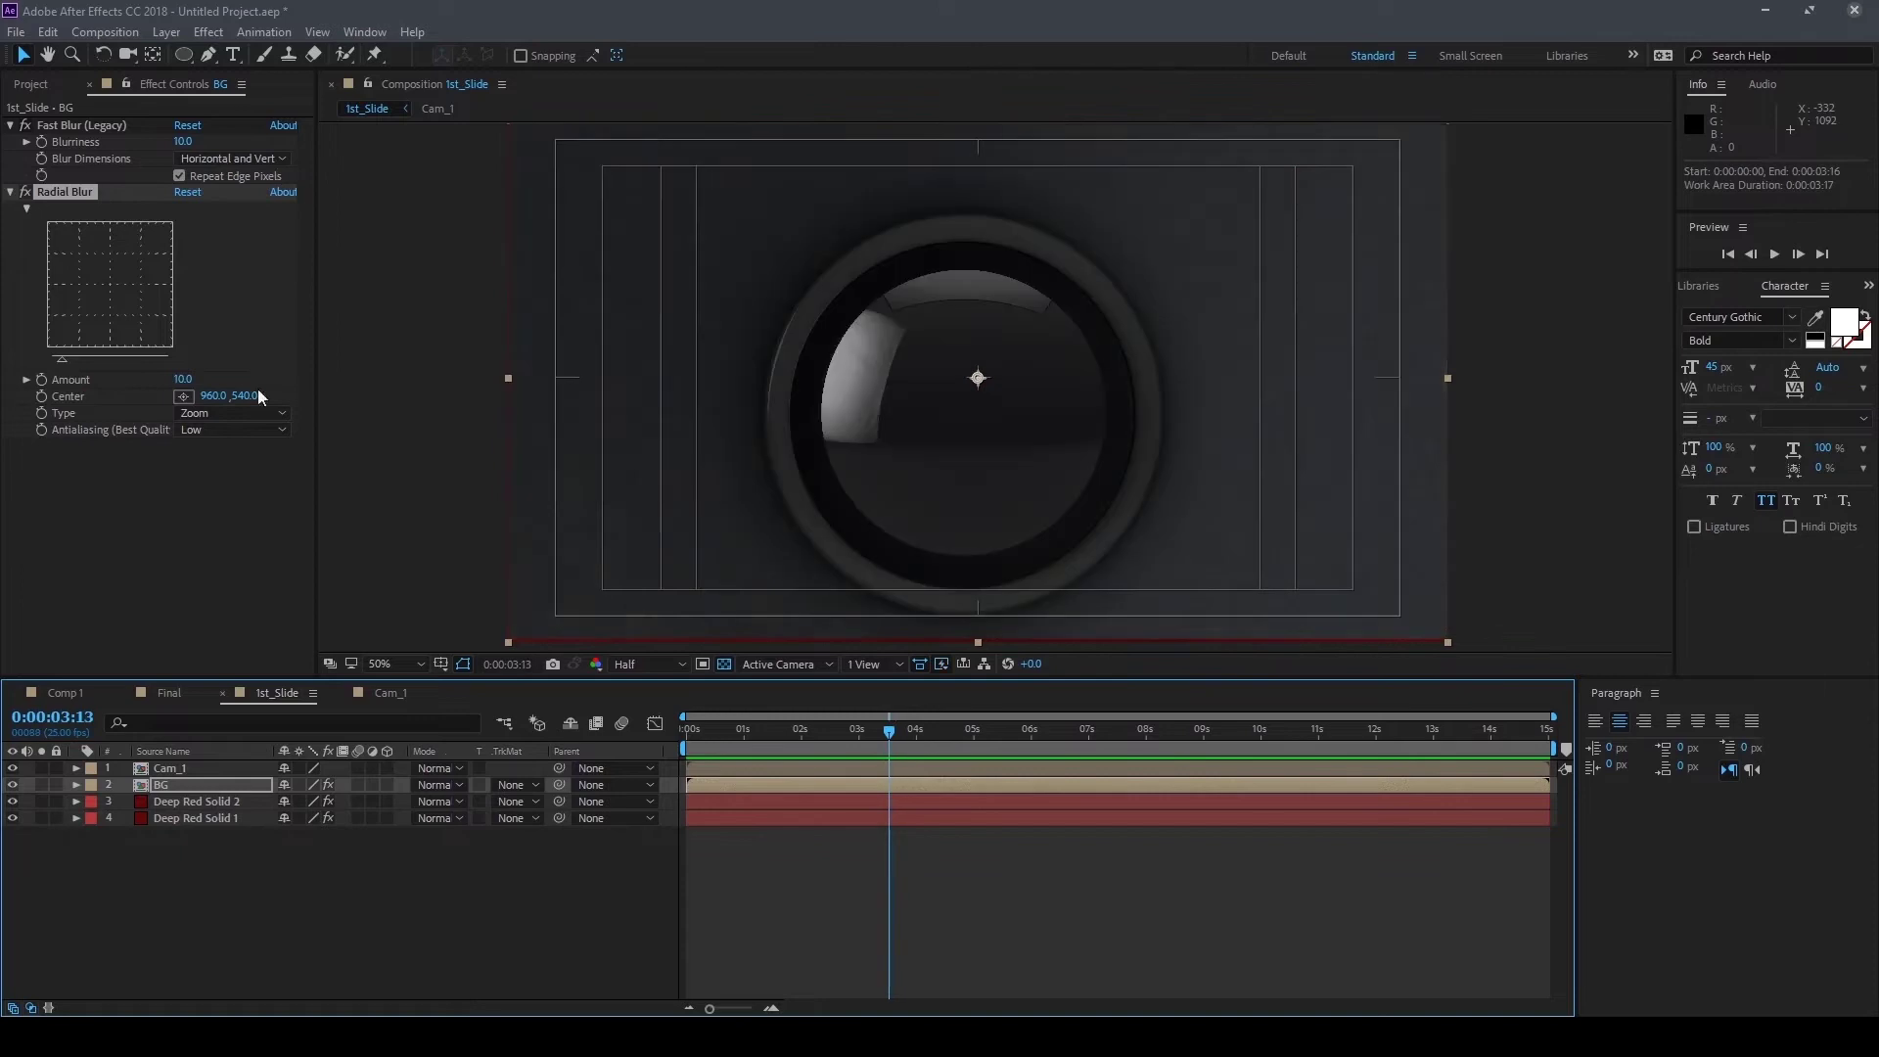
{"action": "left_click", "coordinate": [30, 86]}
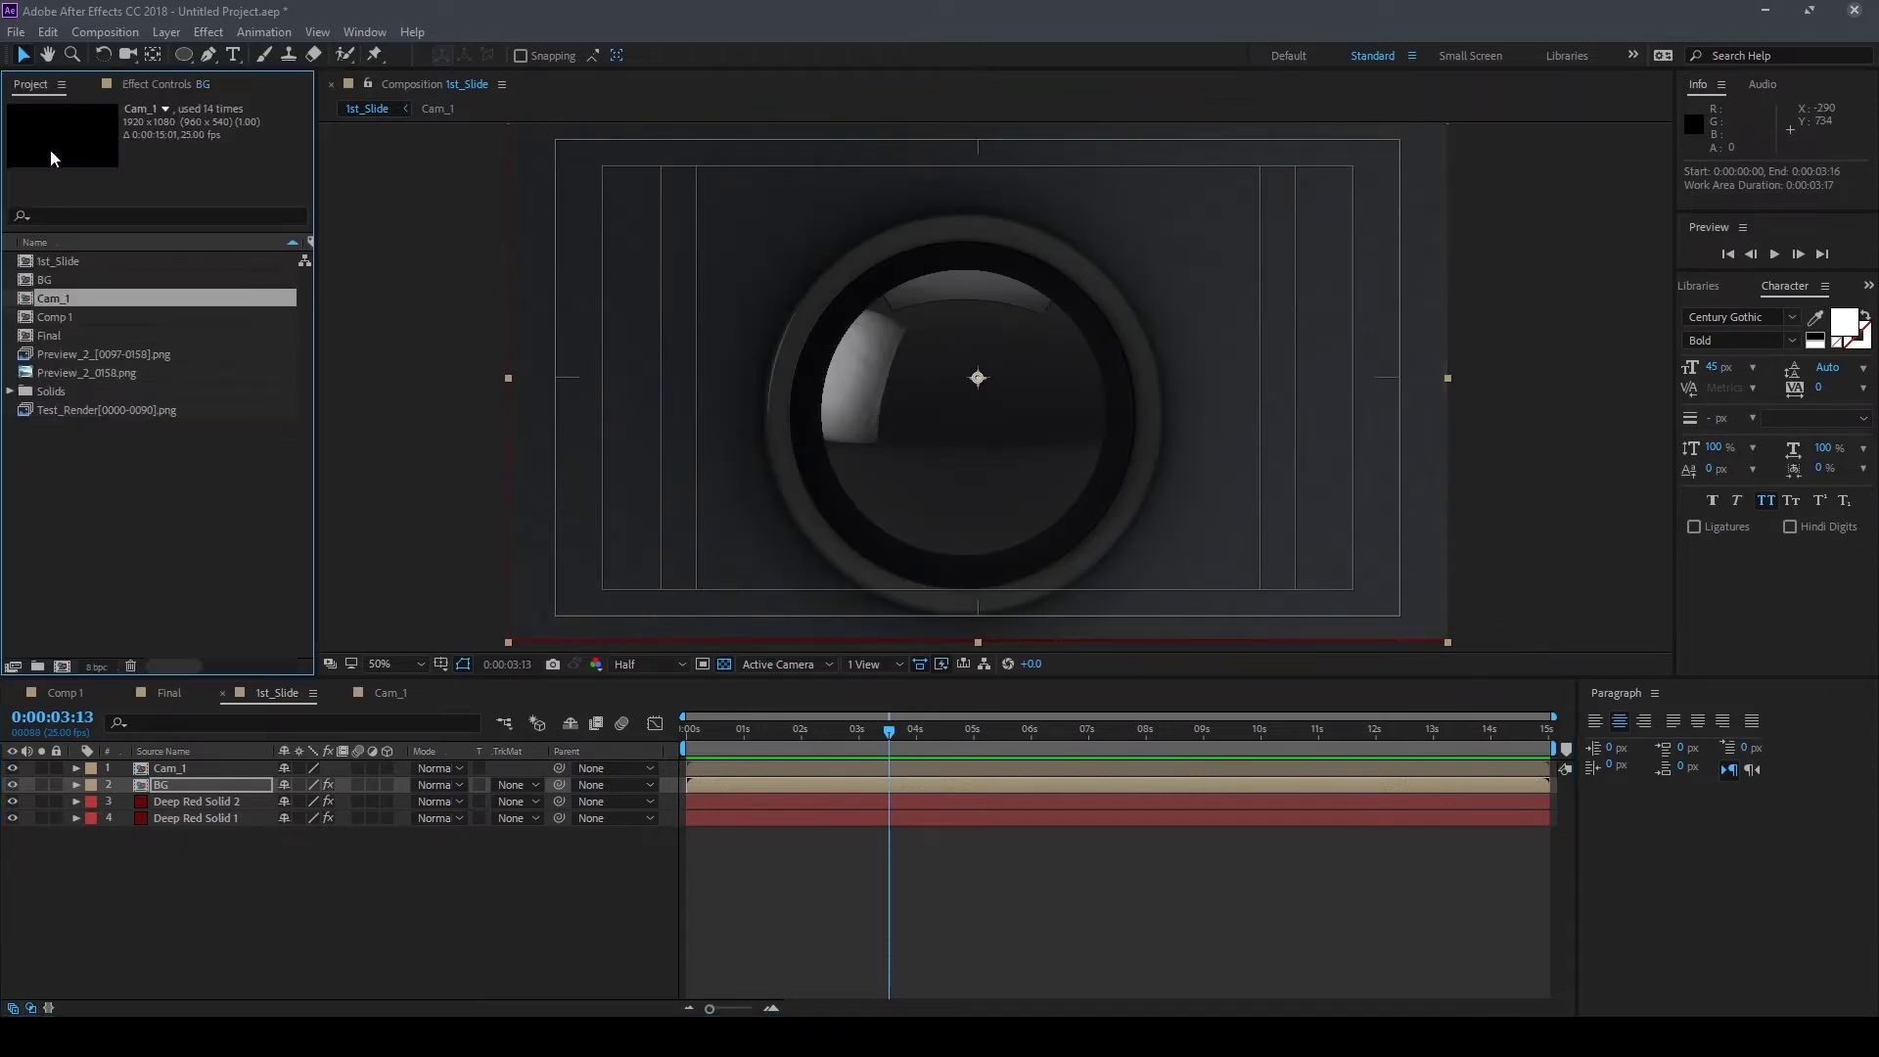
{"action": "left_click", "coordinate": [100, 372]}
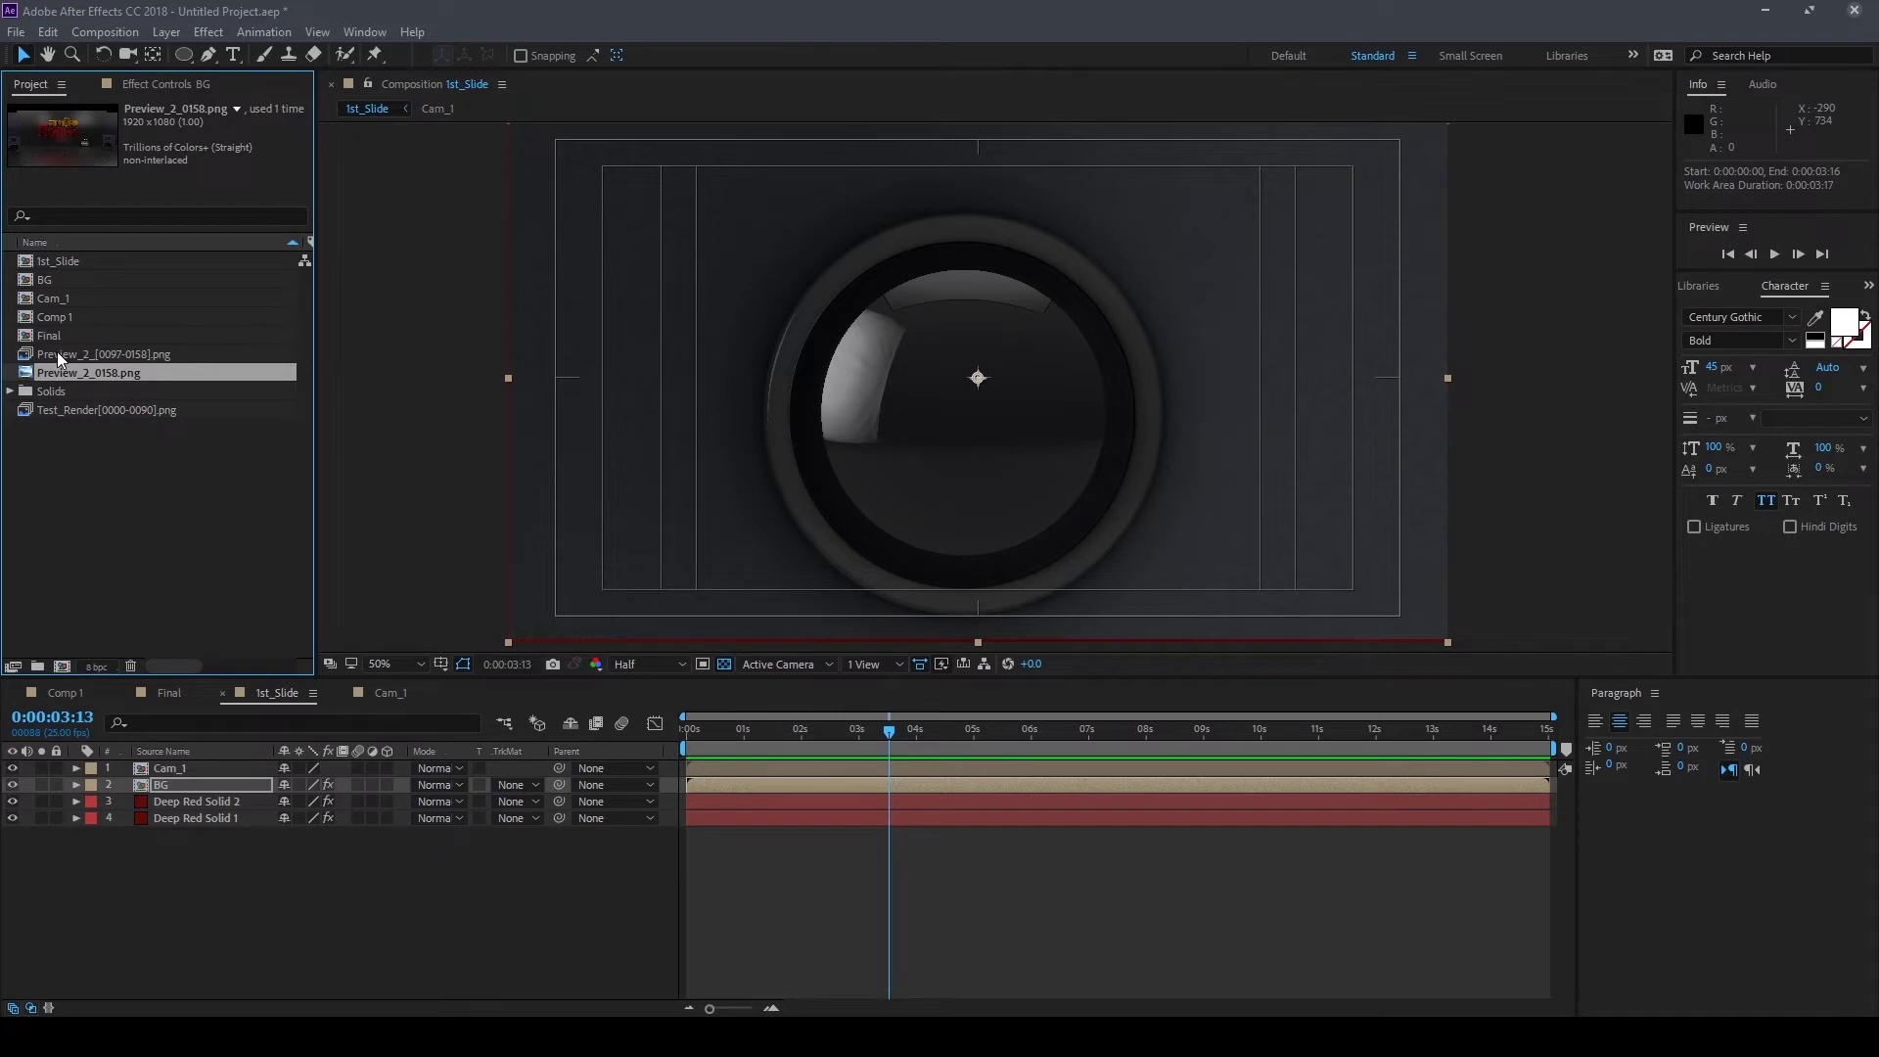
{"action": "left_click_drag", "start_coordinate": [56, 350], "coordinate": [227, 767]}
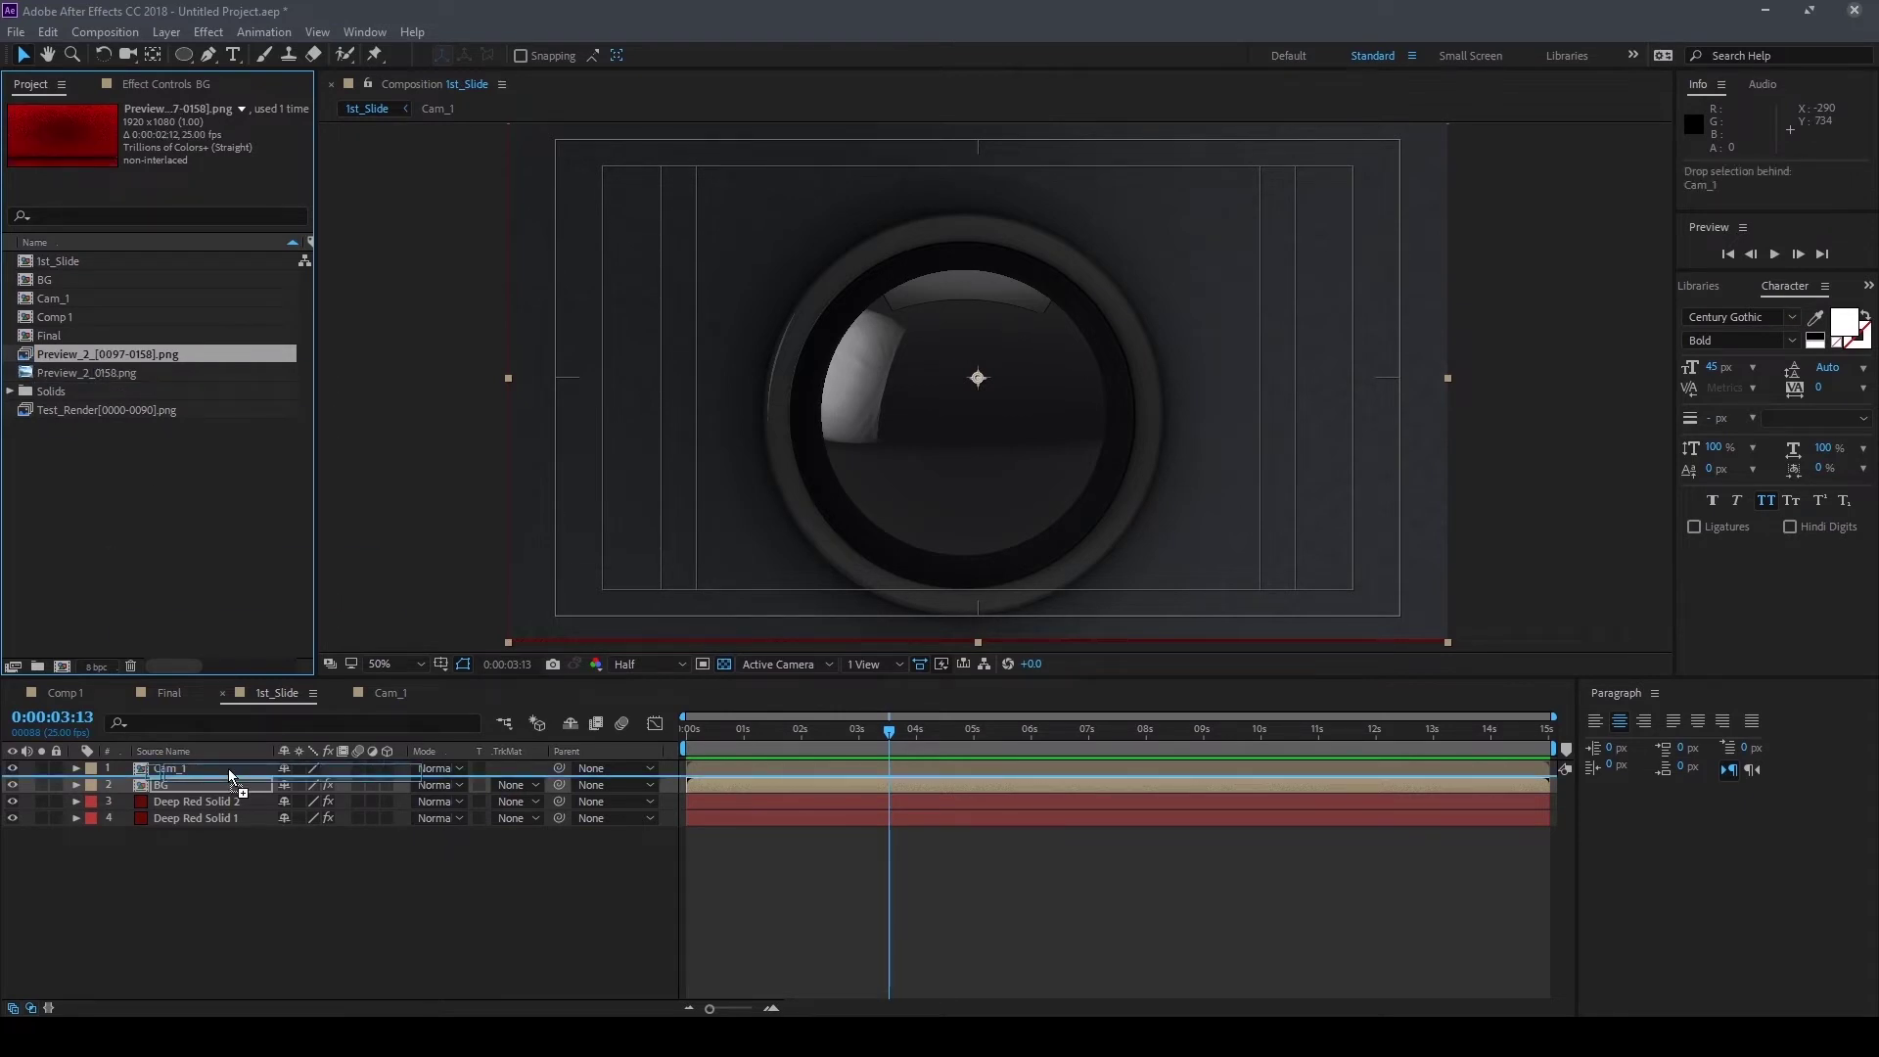
{"action": "left_click_drag", "start_coordinate": [227, 767], "coordinate": [227, 789]}
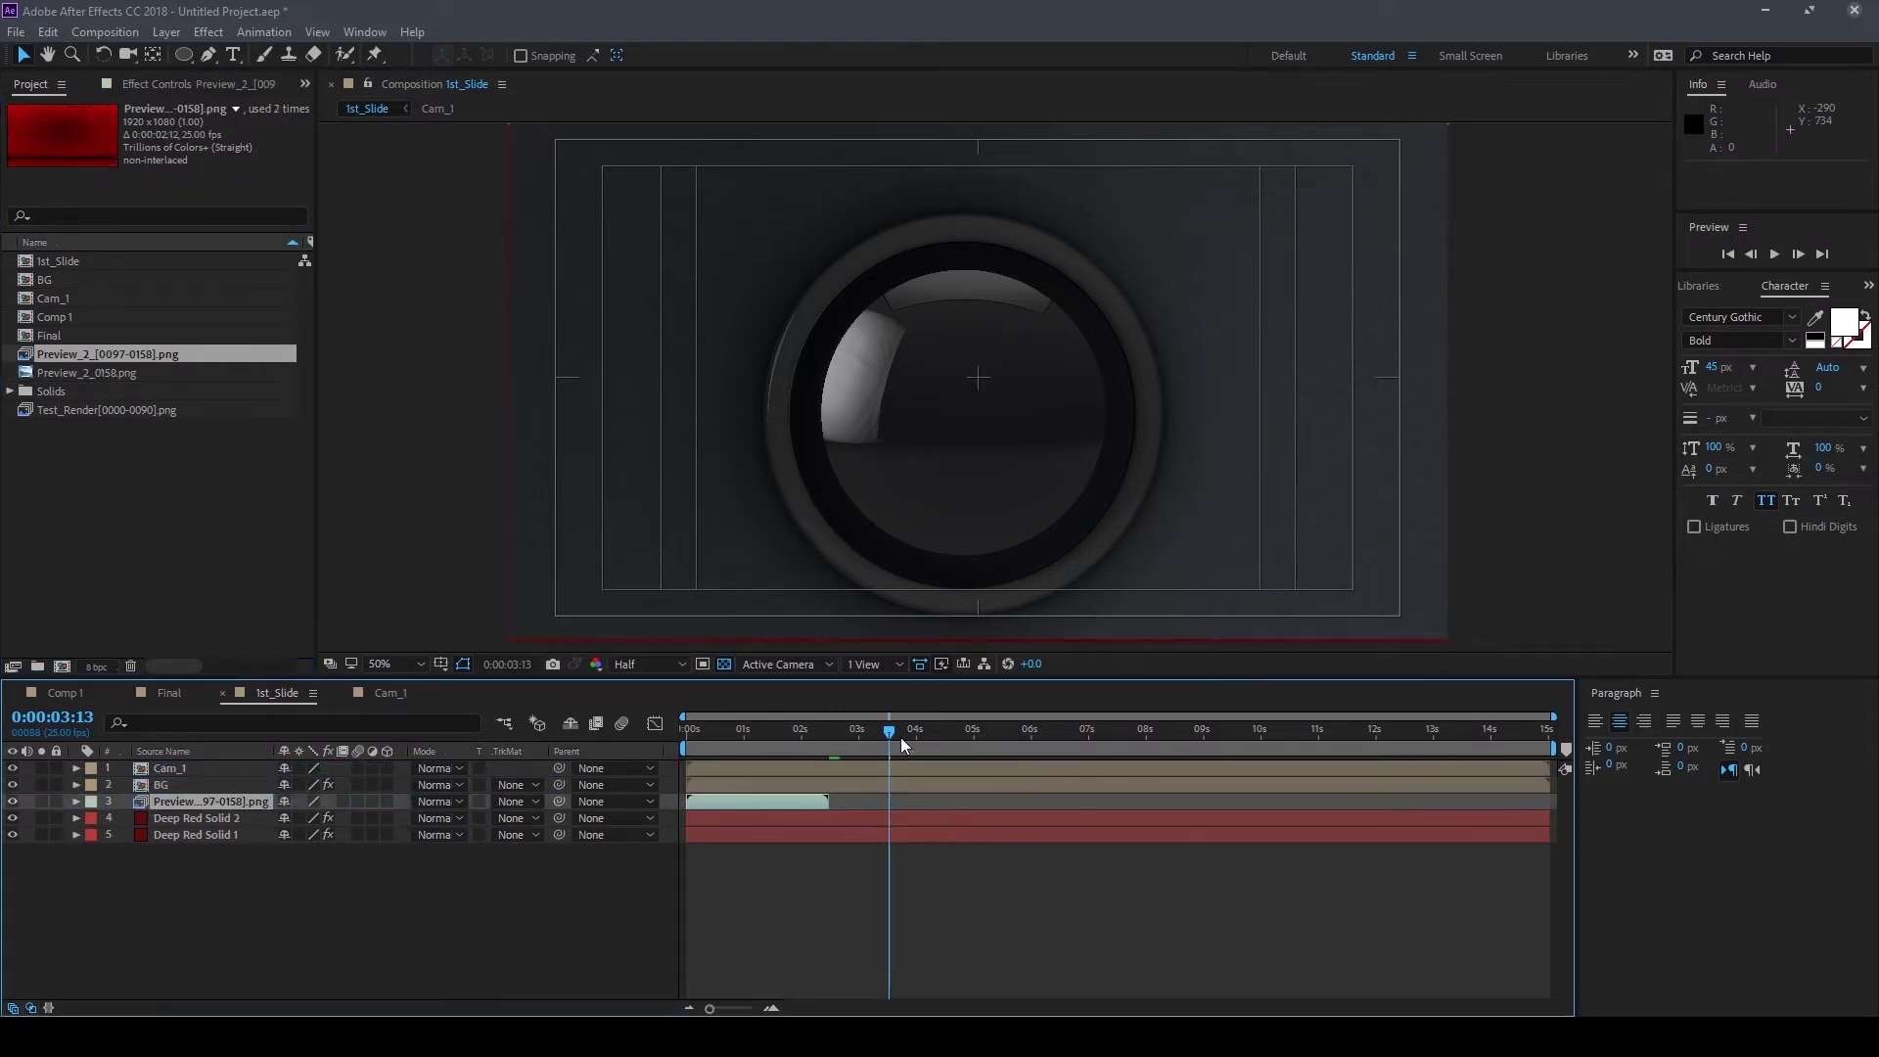
Start Preview_2 at 0:00:03:15 and end Cam_1 and BG at that frame
{"action": "left_click", "coordinate": [895, 734]}
{"action": "left_click_drag", "start_coordinate": [891, 738], "coordinate": [896, 750]}
{"action": "left_click", "coordinate": [889, 746]}
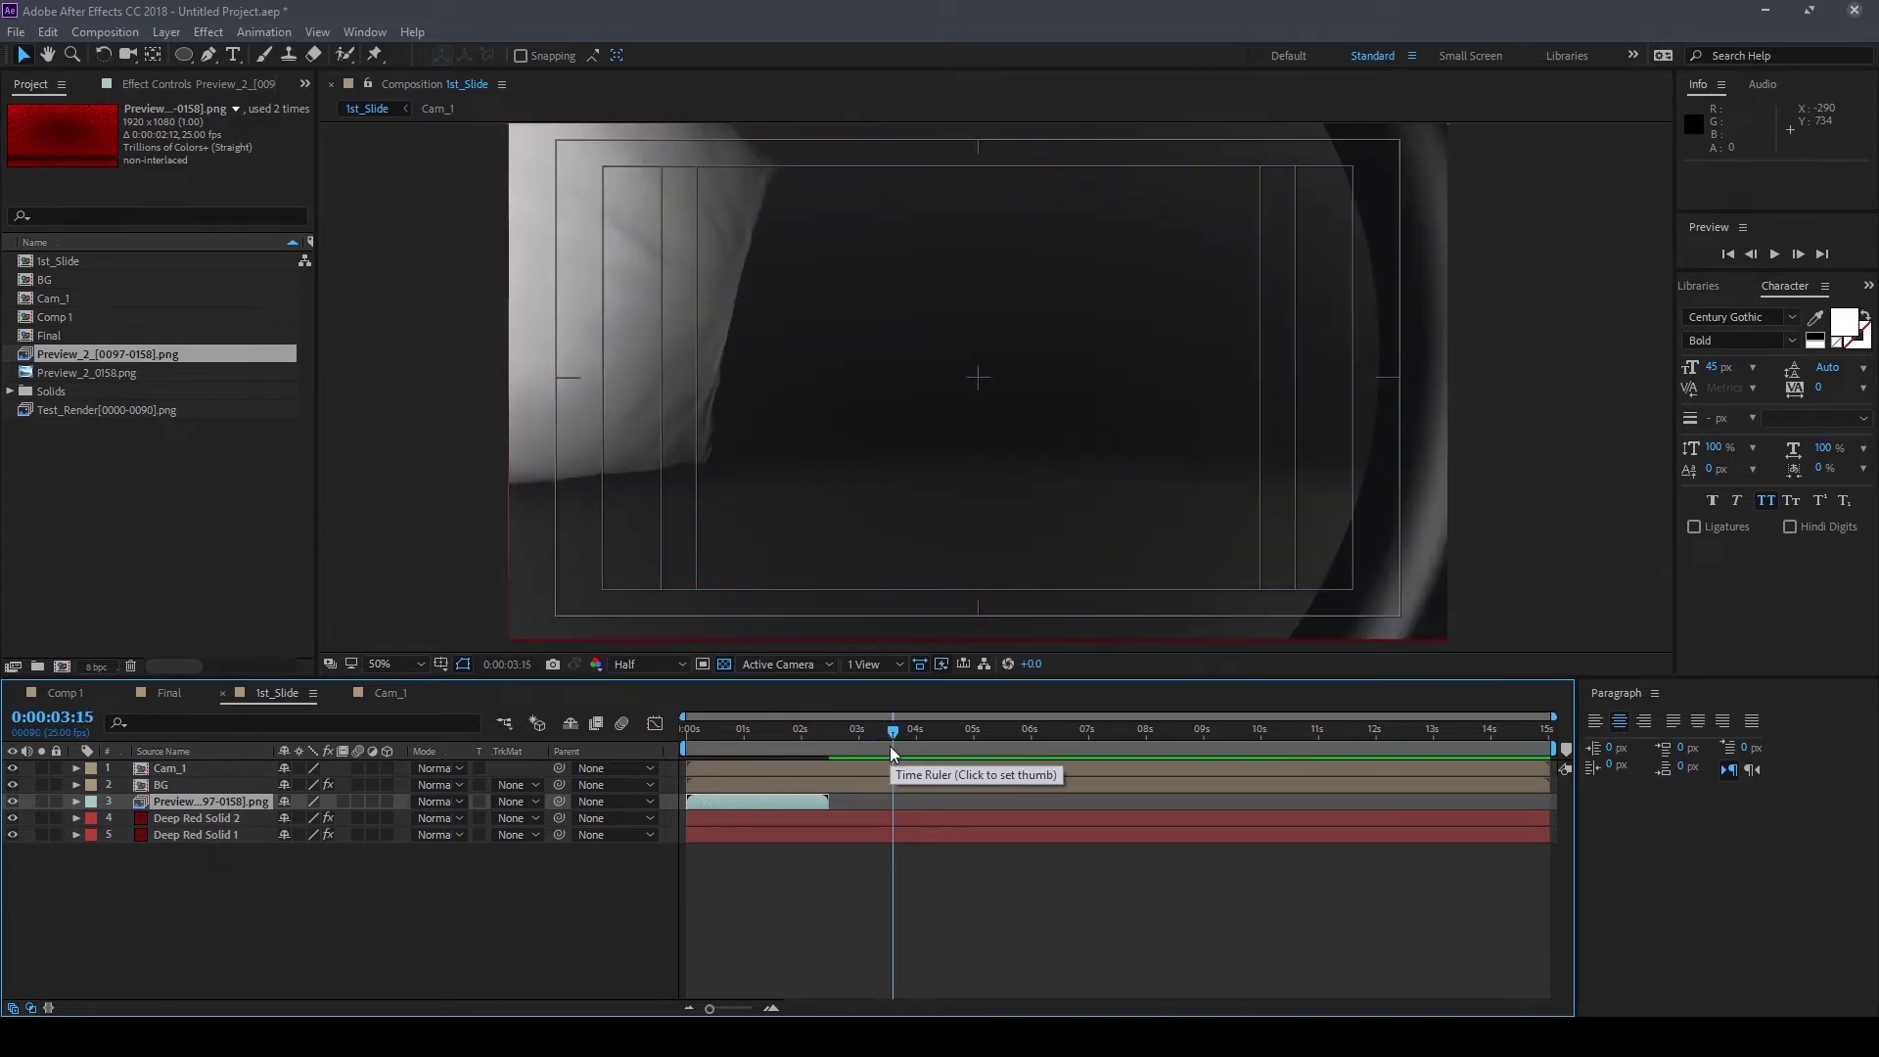
{"action": "key", "text": "bracketleft"}
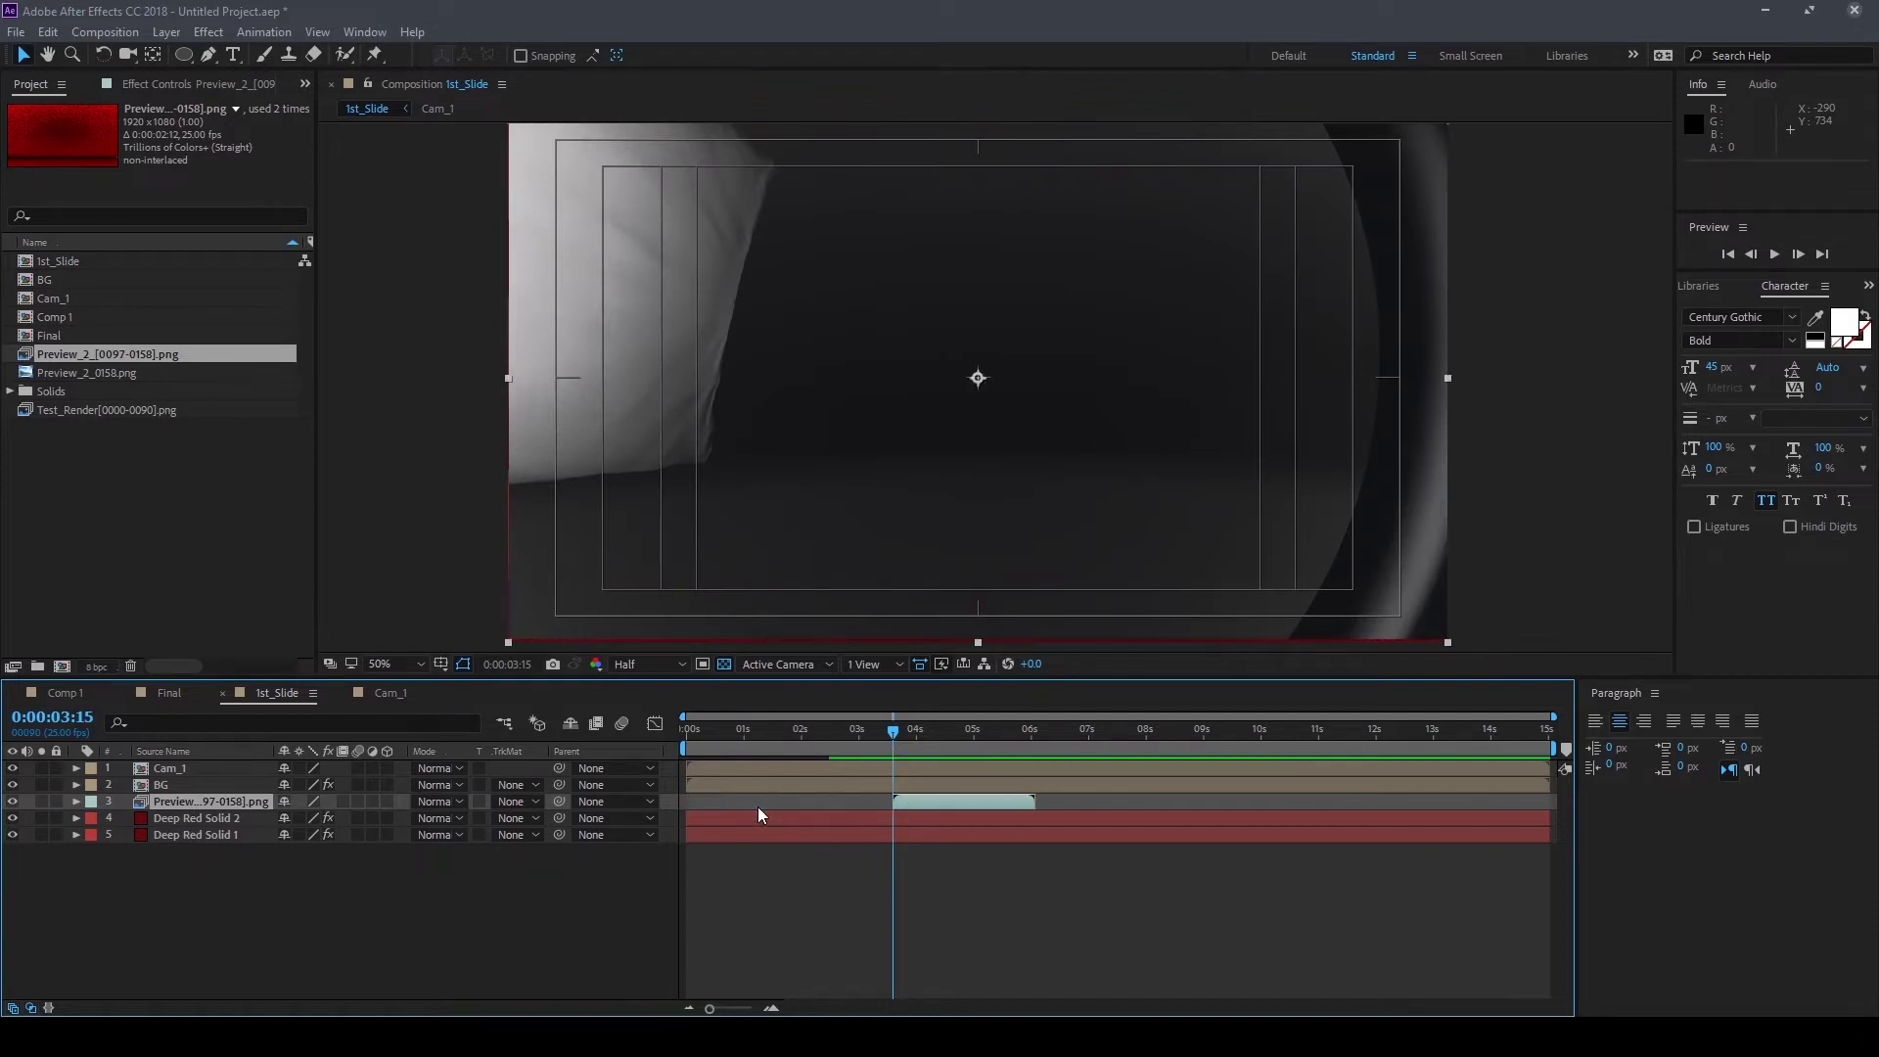
{"action": "left_click", "coordinate": [898, 771]}
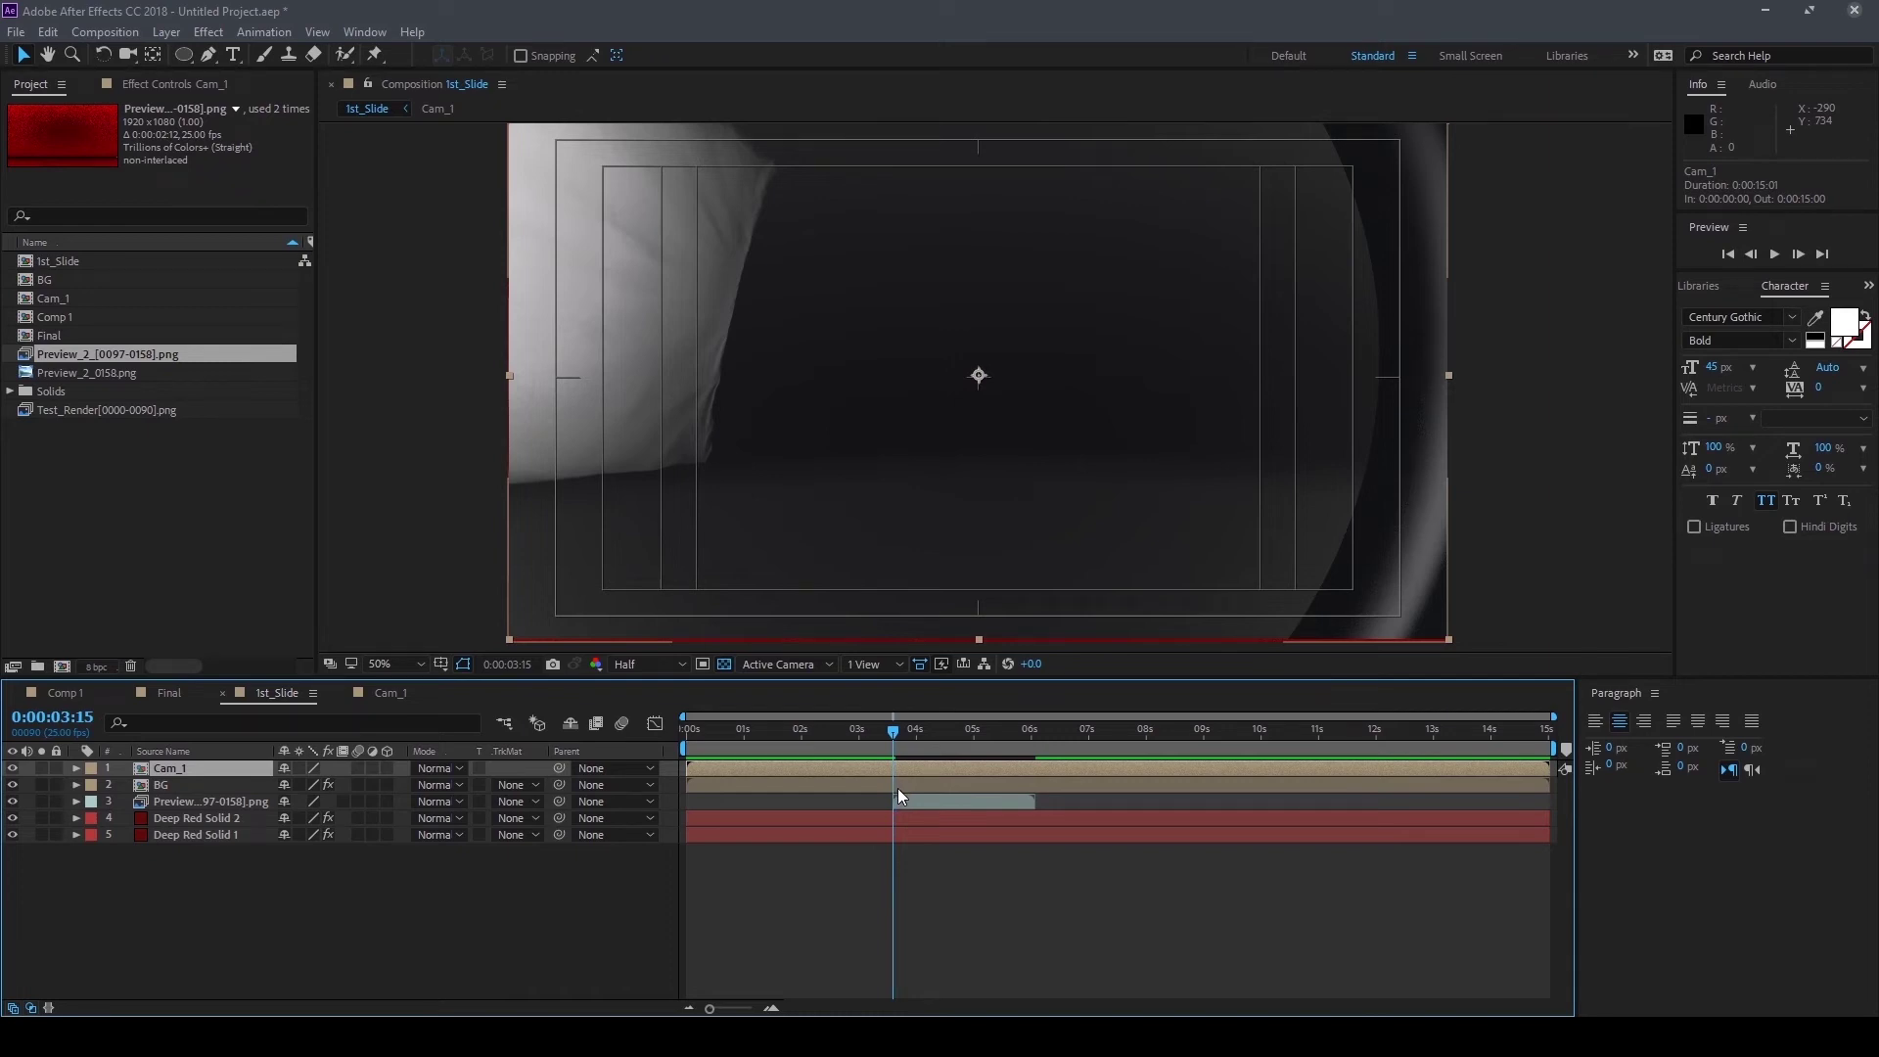
{"action": "left_click", "coordinate": [898, 786], "text": "shift"}
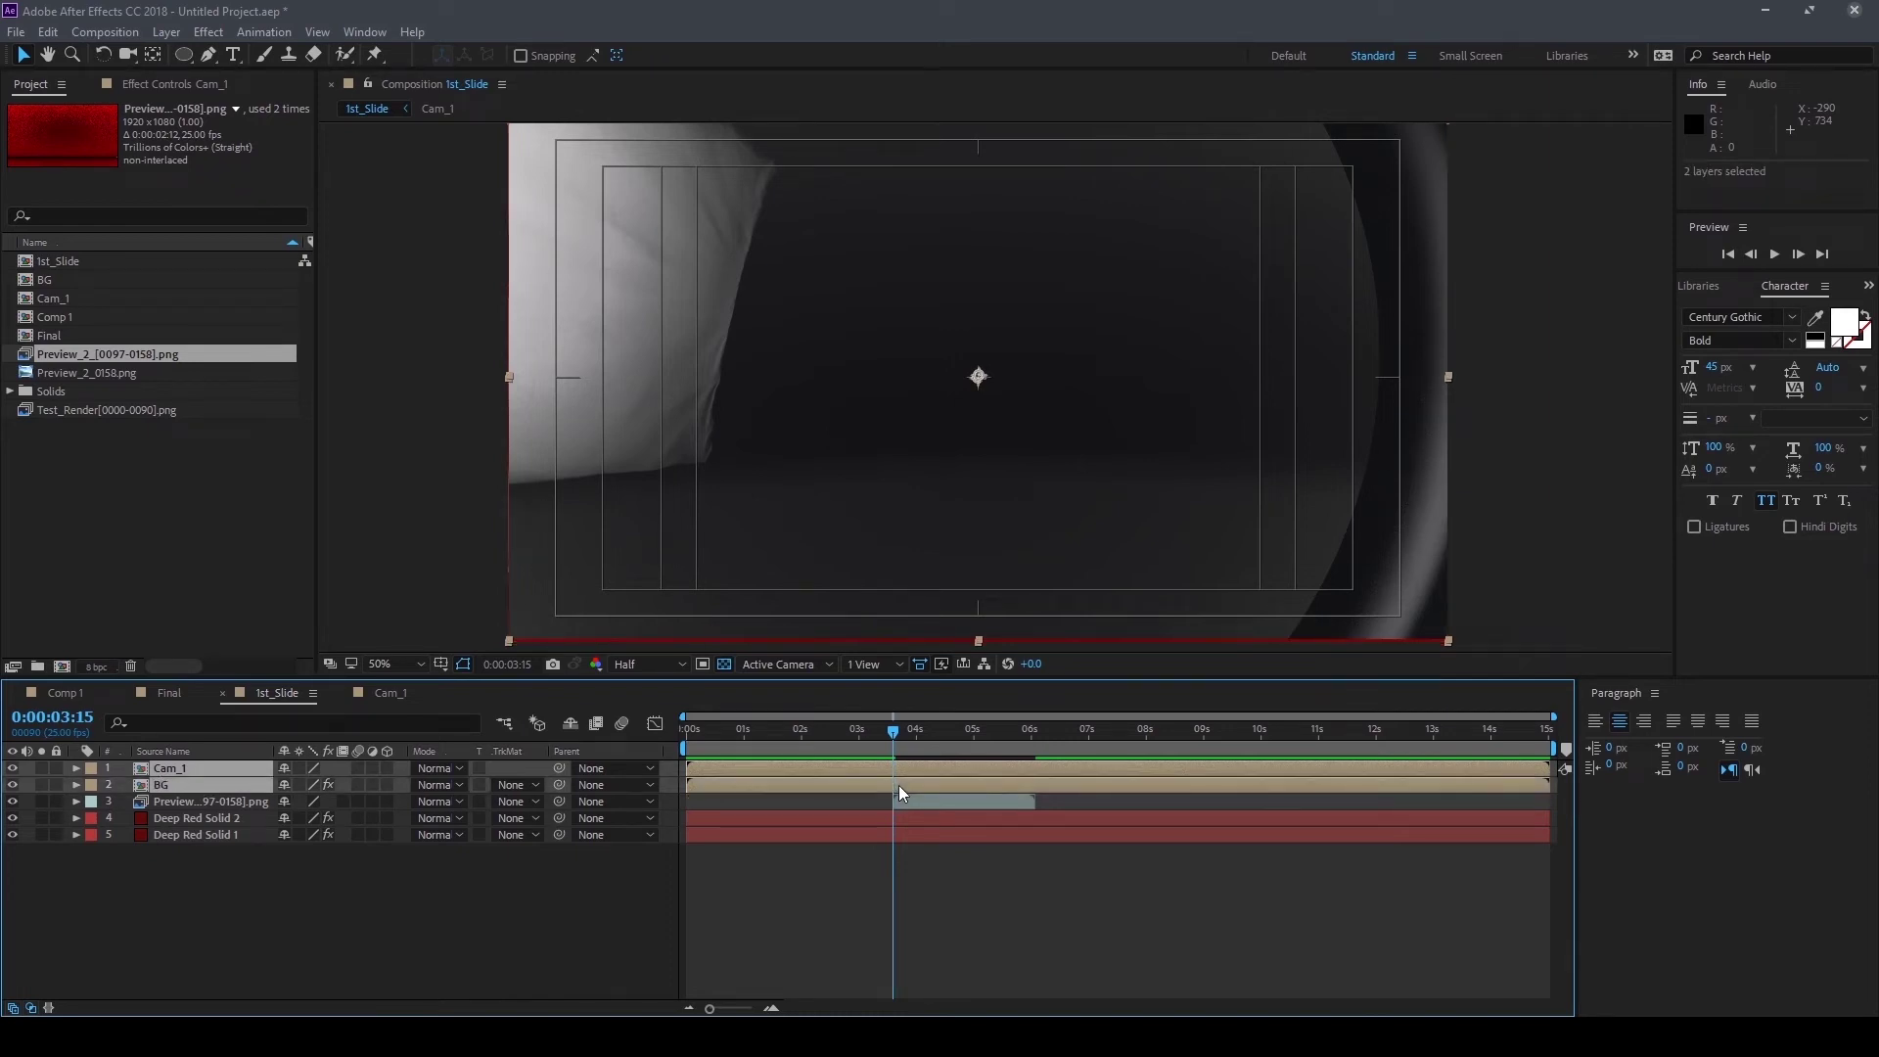
{"action": "key", "text": "alt+bracketright"}
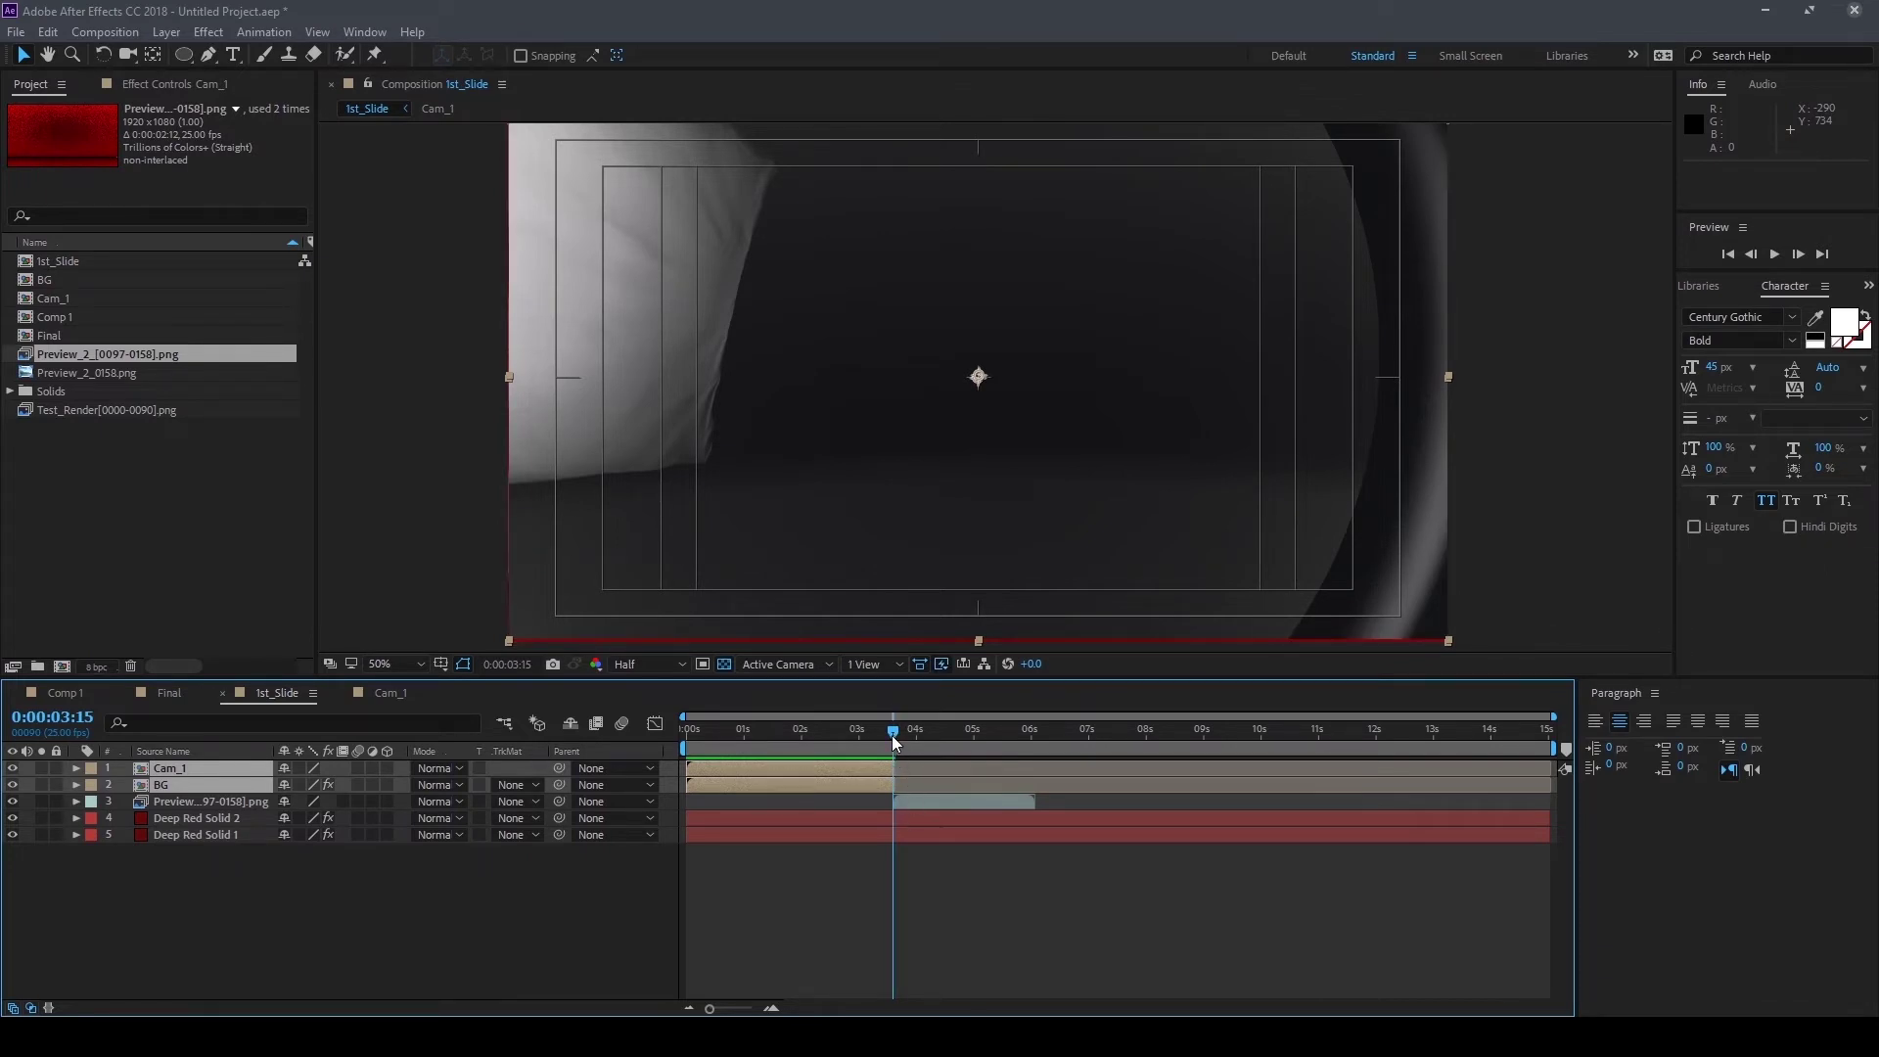
{"action": "left_click_drag", "start_coordinate": [890, 736], "coordinate": [883, 735]}
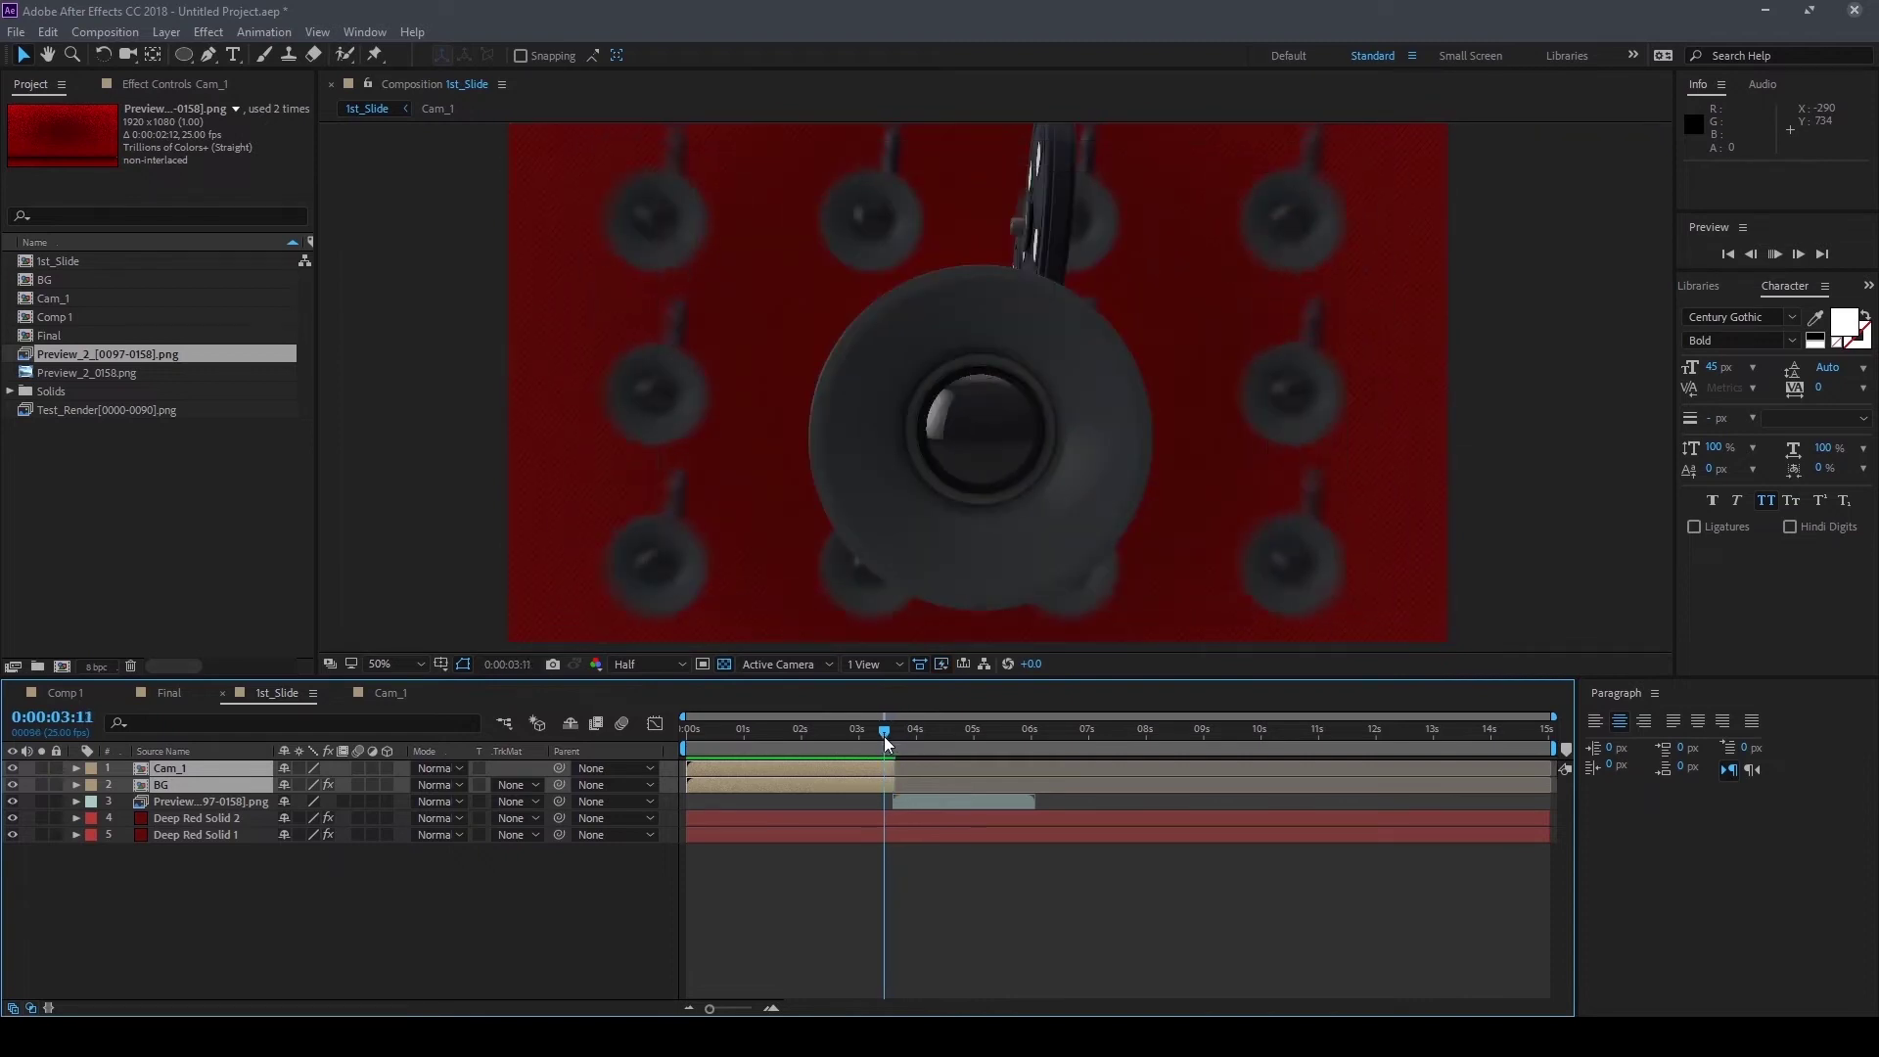
{"action": "key", "text": "space"}
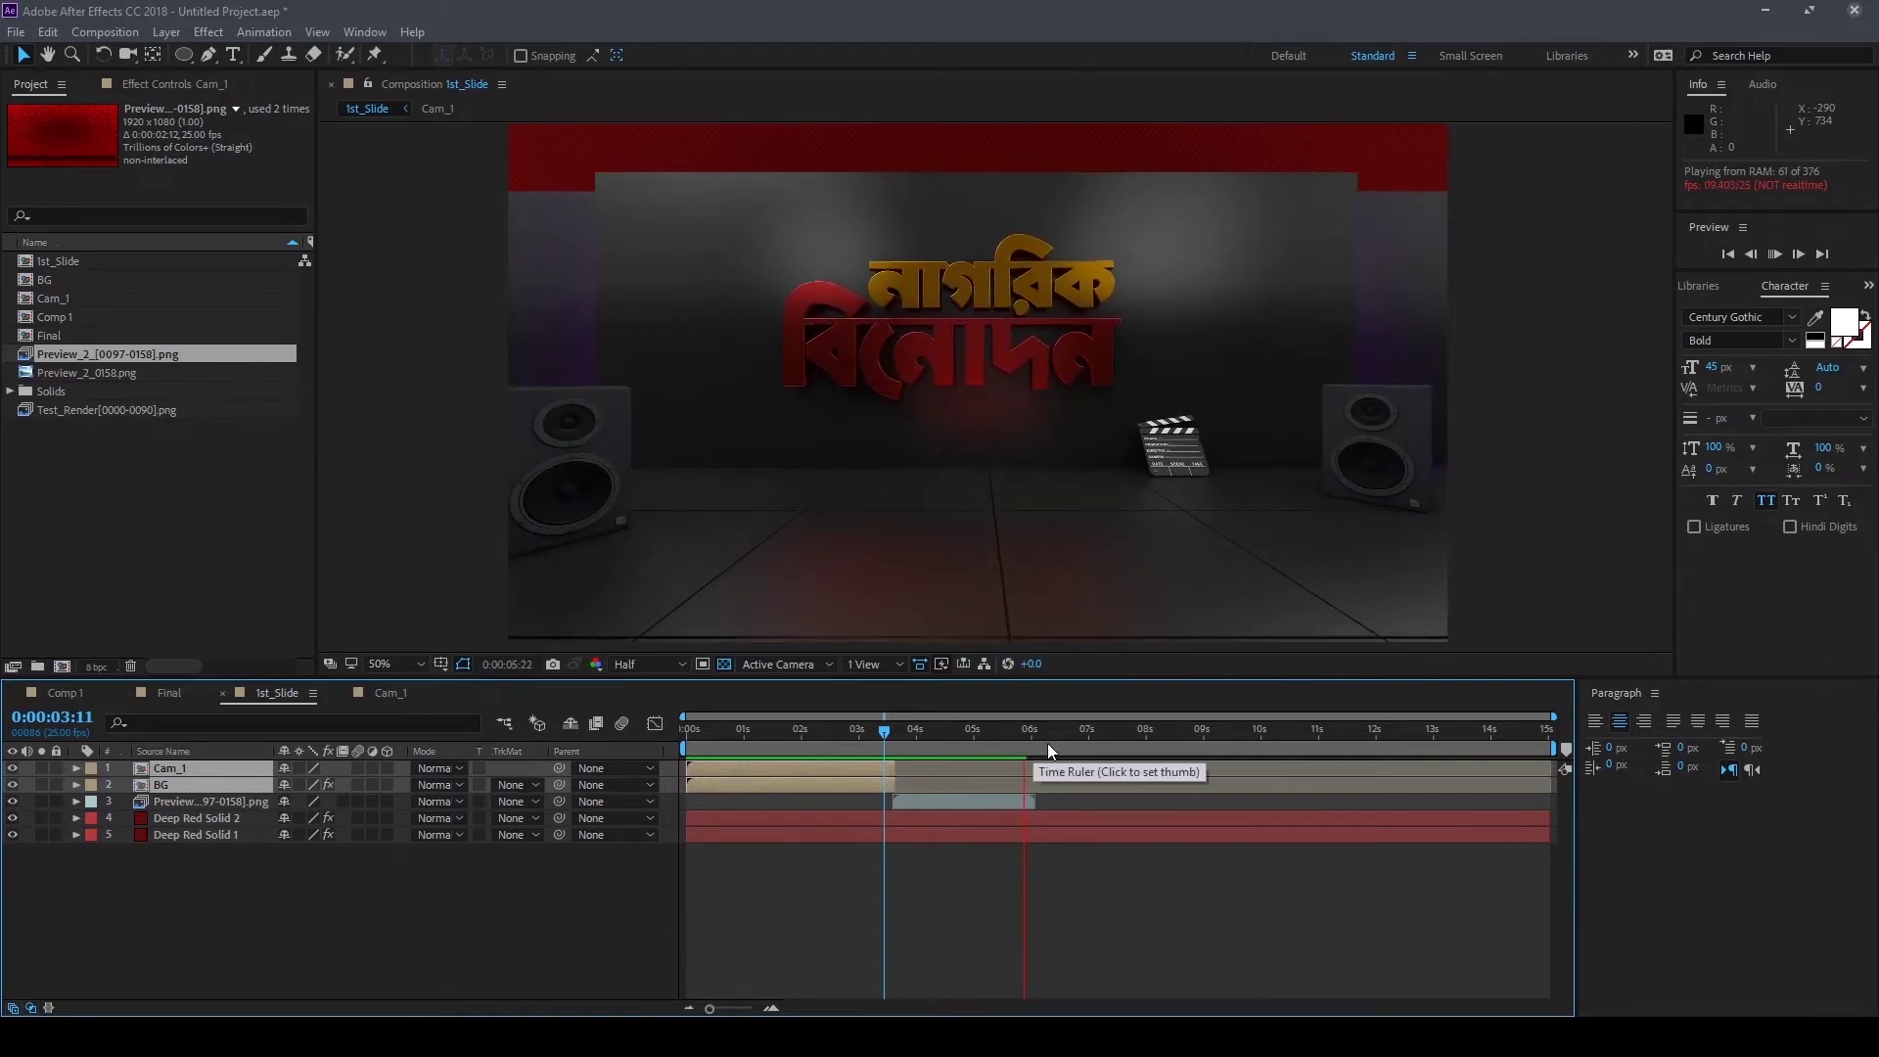
{"action": "mouse_move", "coordinate": [1047, 743]}
{"action": "left_mouse_down"}
{"action": "mouse_move", "coordinate": [812, 736]}
{"action": "mouse_move", "coordinate": [767, 761]}
{"action": "left_mouse_up"}
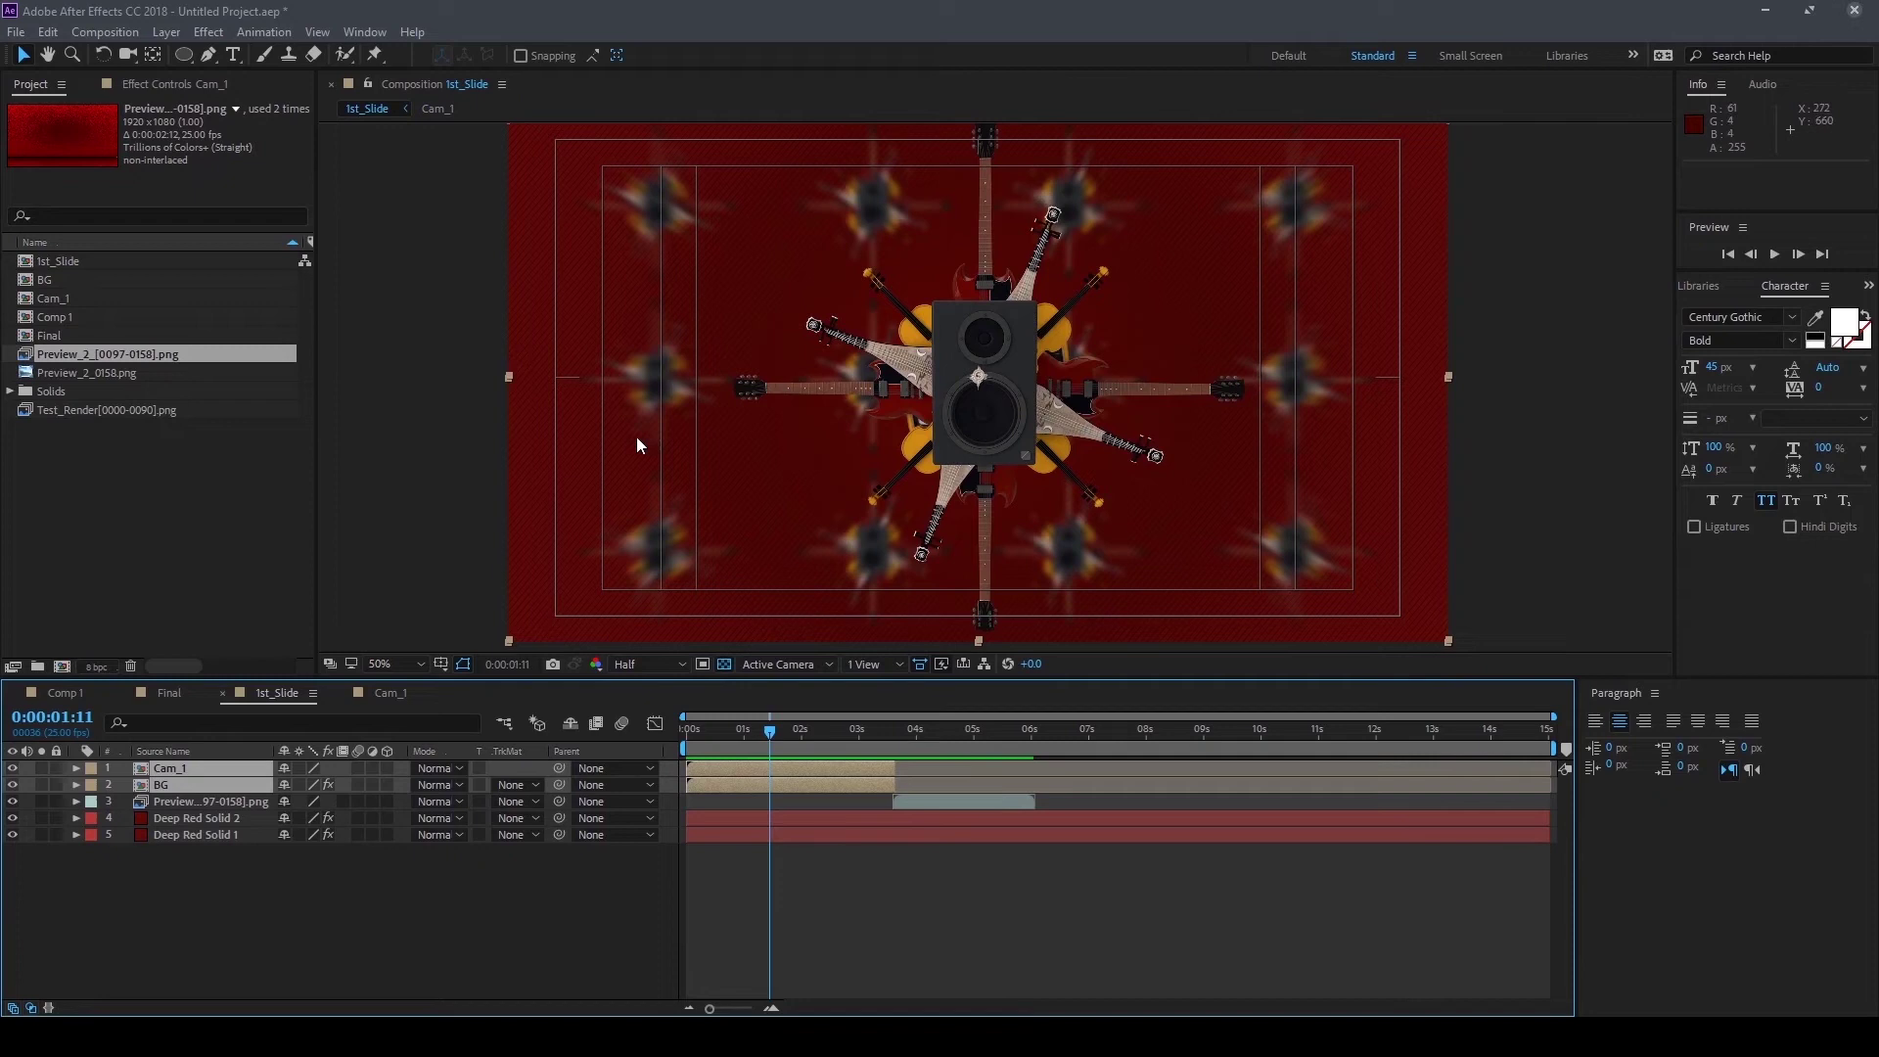
Import Glithes.mov from the Nagorik_Binidon_Final (Footage) folder
{"action": "double_click", "coordinate": [149, 495]}
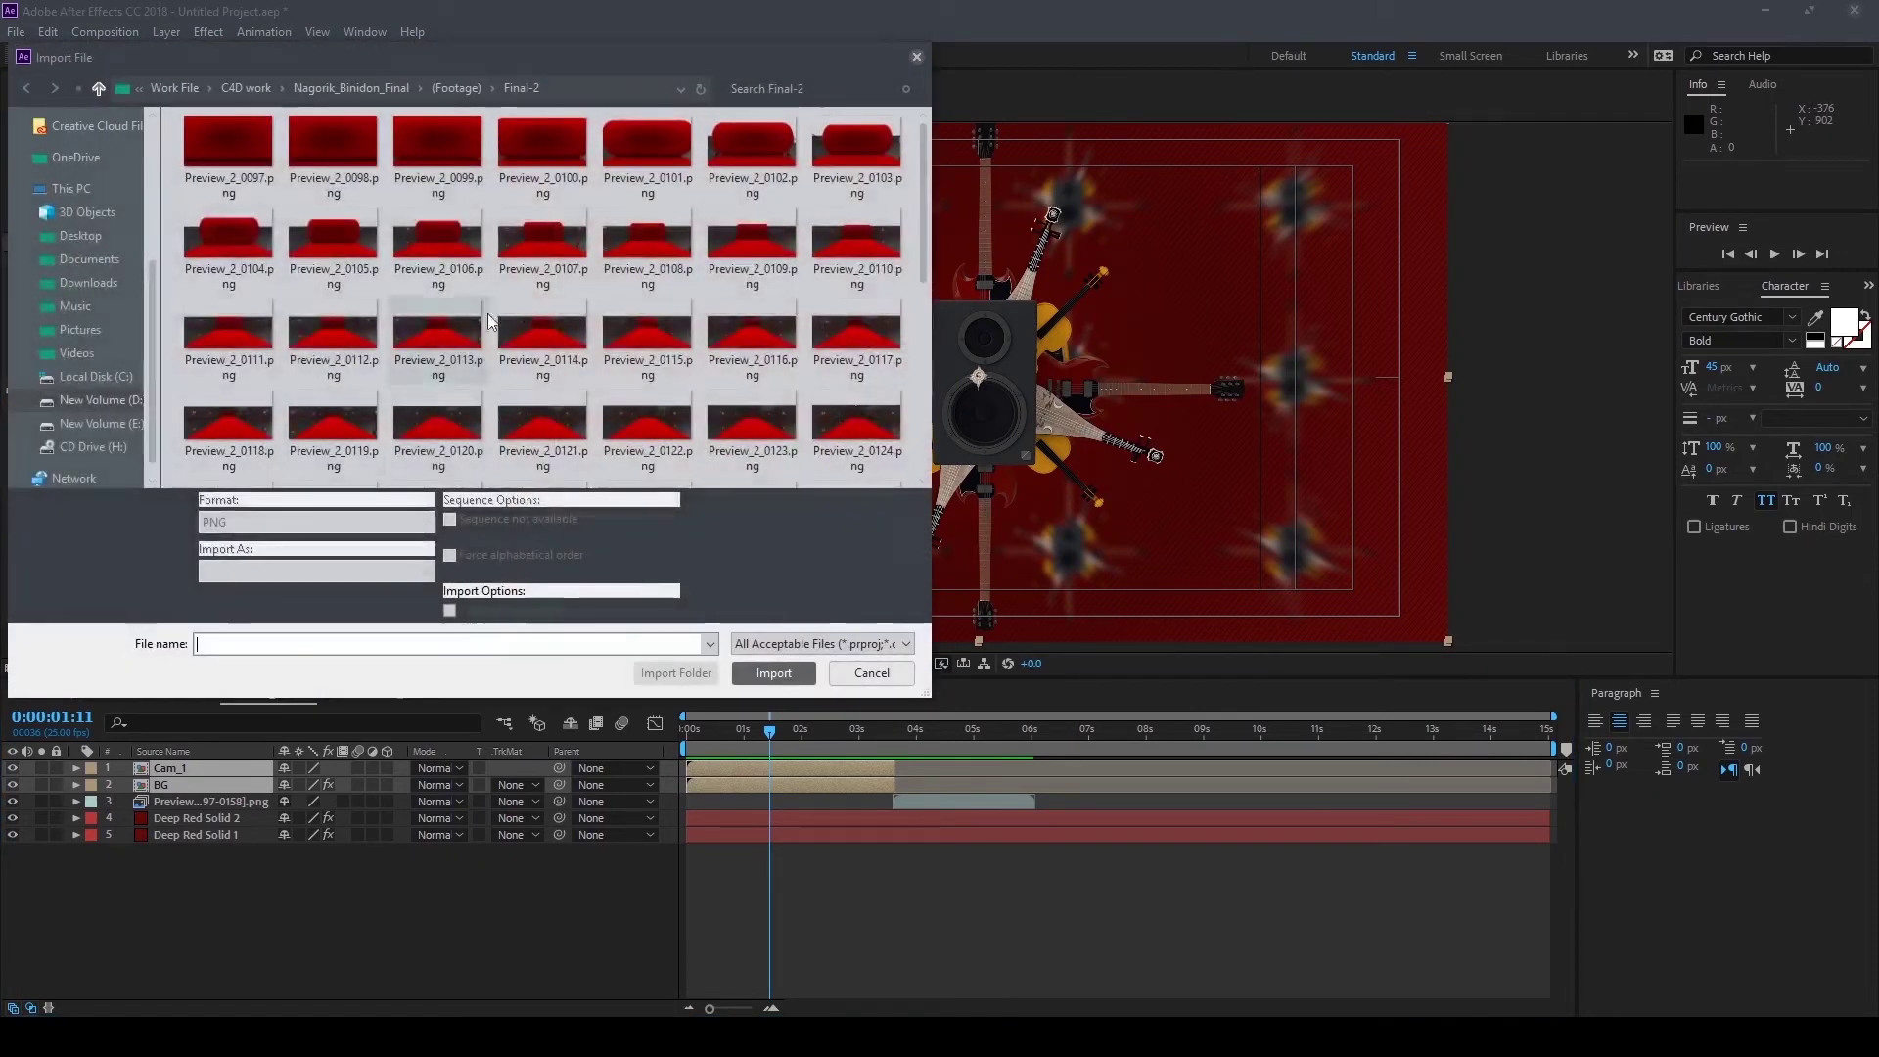
{"action": "left_click", "coordinate": [366, 88]}
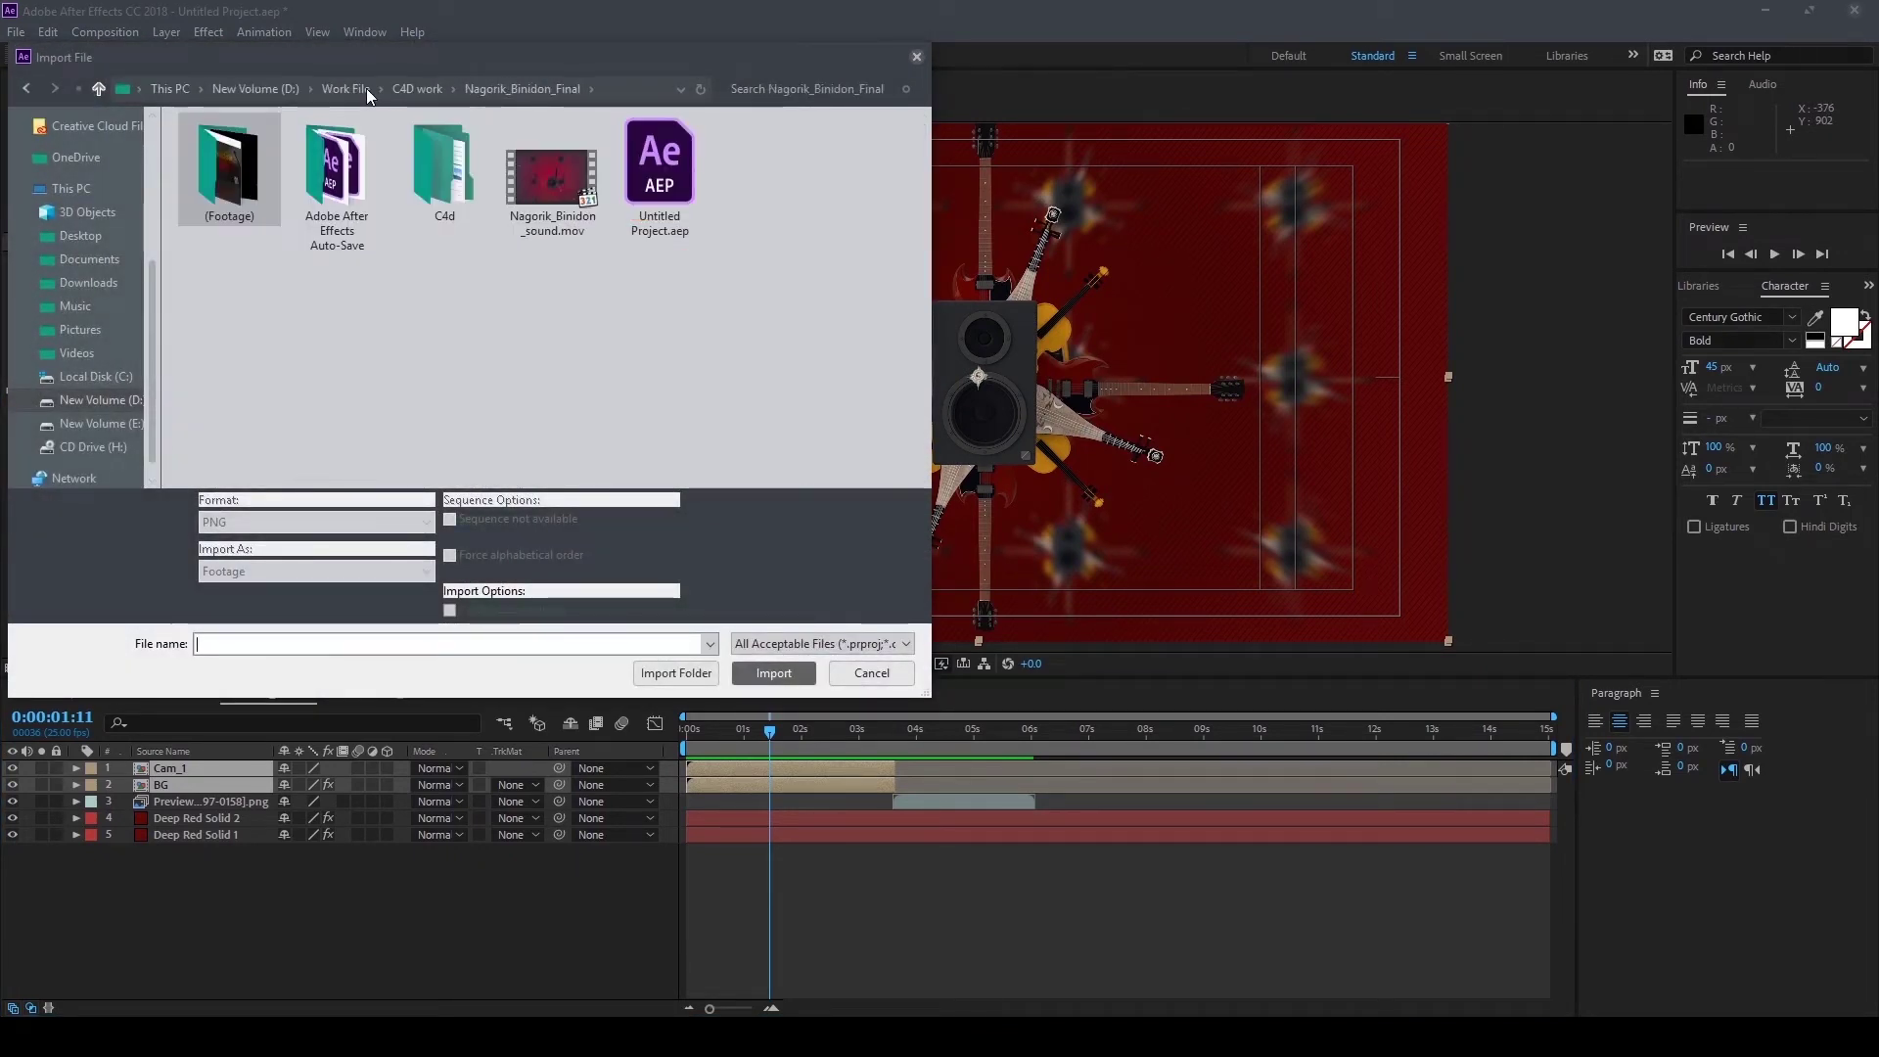
{"action": "double_click", "coordinate": [237, 175]}
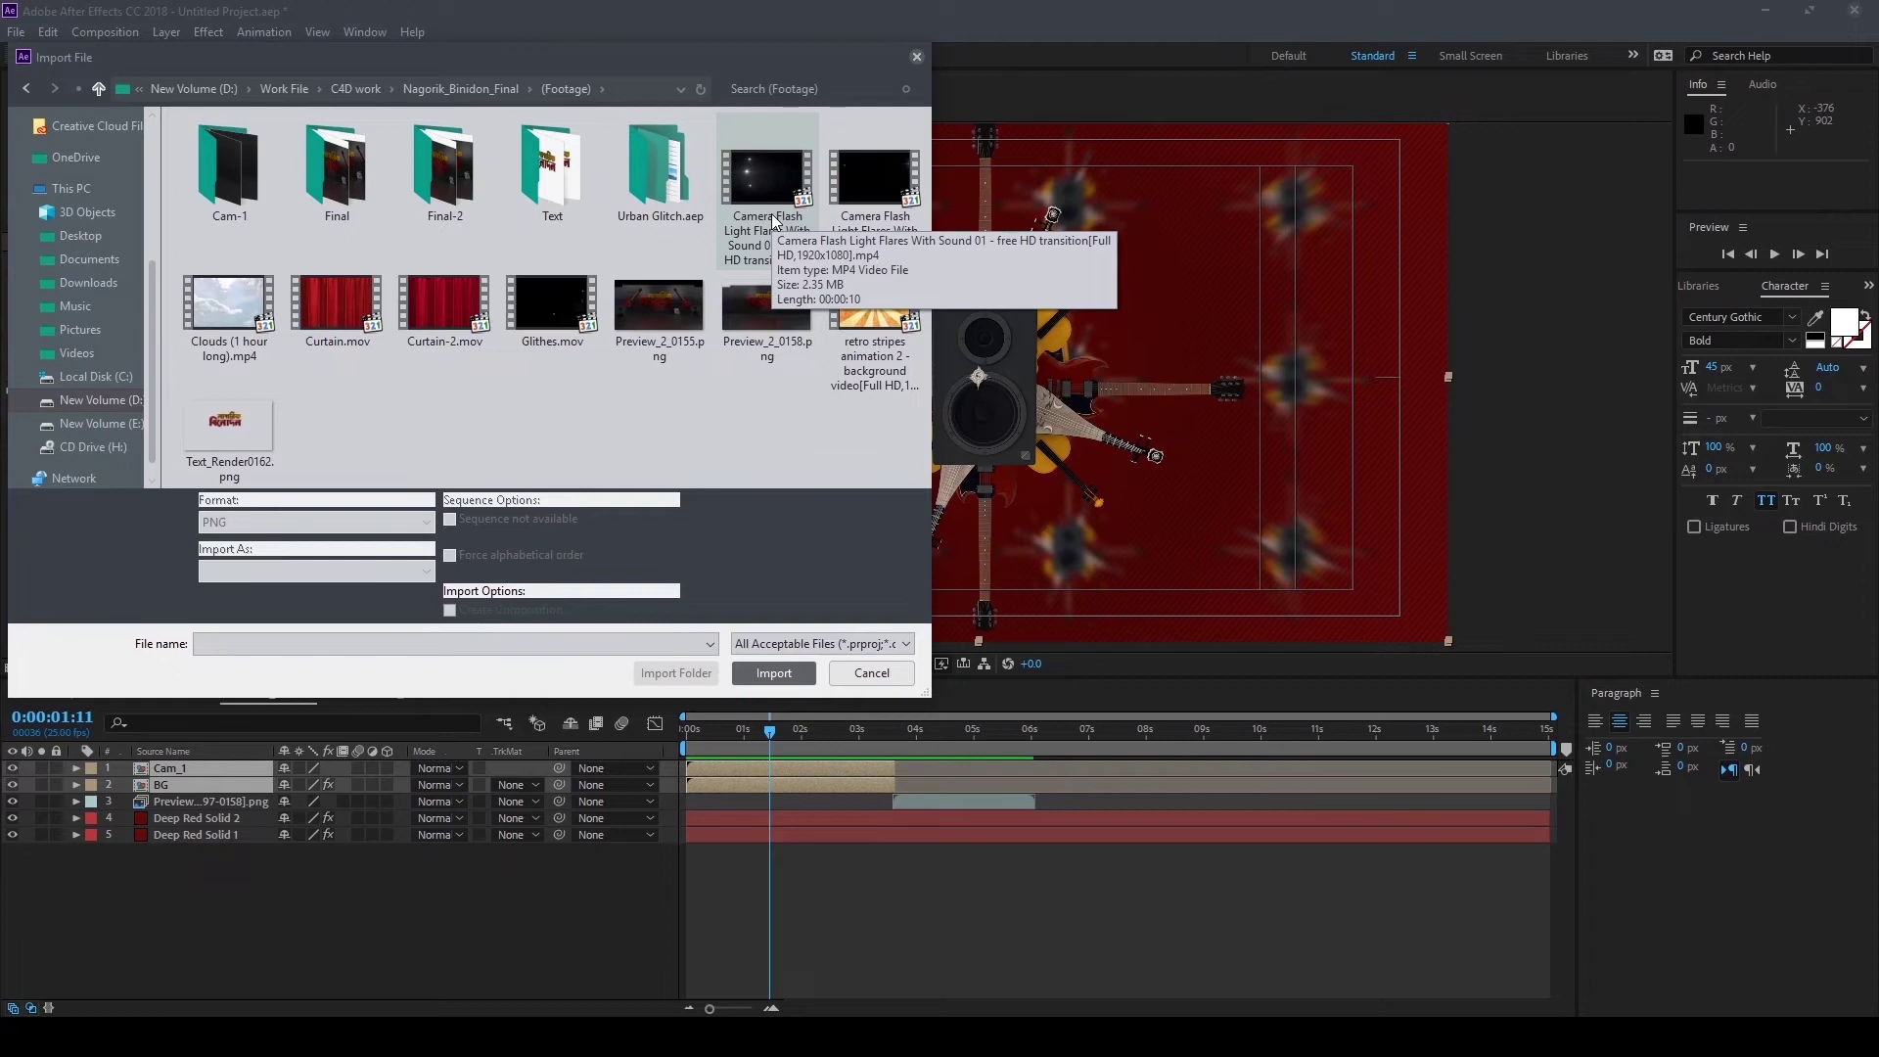
{"action": "left_click", "coordinate": [556, 321]}
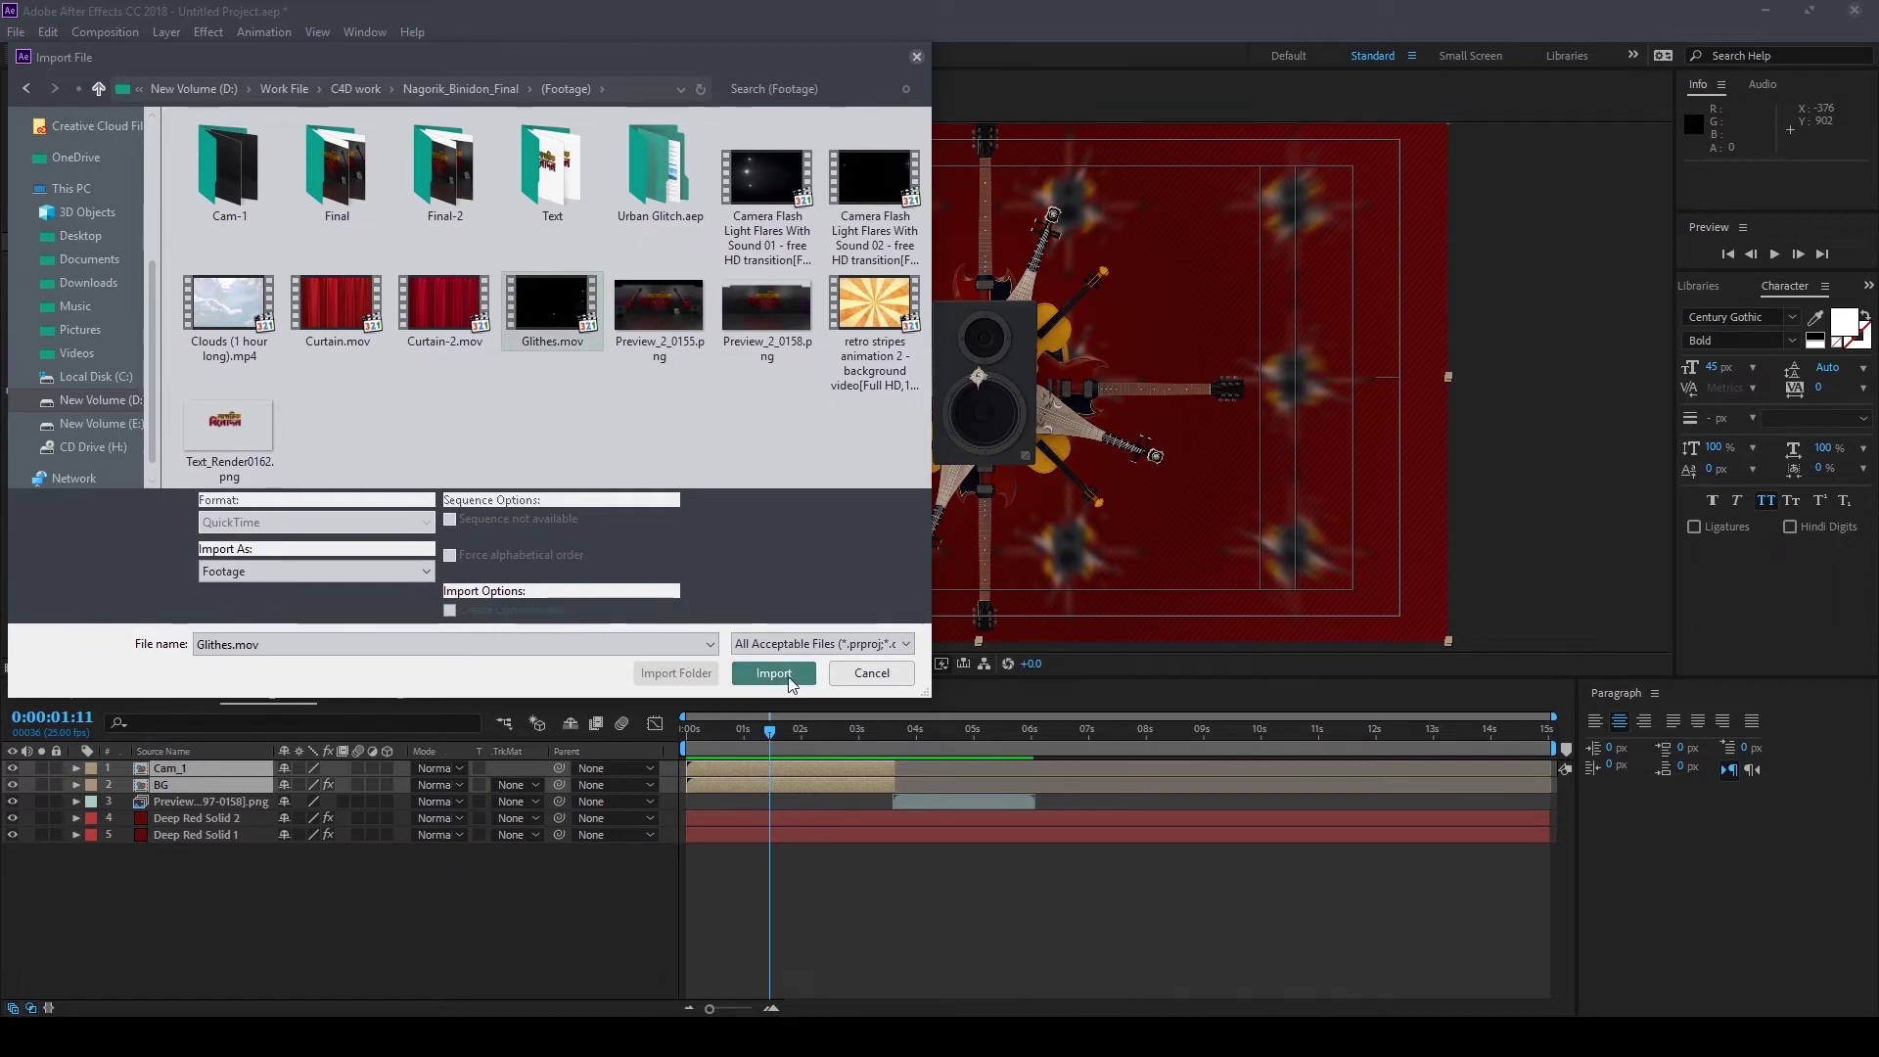
{"action": "left_click", "coordinate": [787, 681]}
Place Glithes.mov as the top layer of 1st_Slide with Add blending mode
{"action": "left_click_drag", "start_coordinate": [80, 360], "coordinate": [173, 763]}
{"action": "left_click_drag", "start_coordinate": [769, 742], "coordinate": [766, 743]}
{"action": "left_click", "coordinate": [436, 767]}
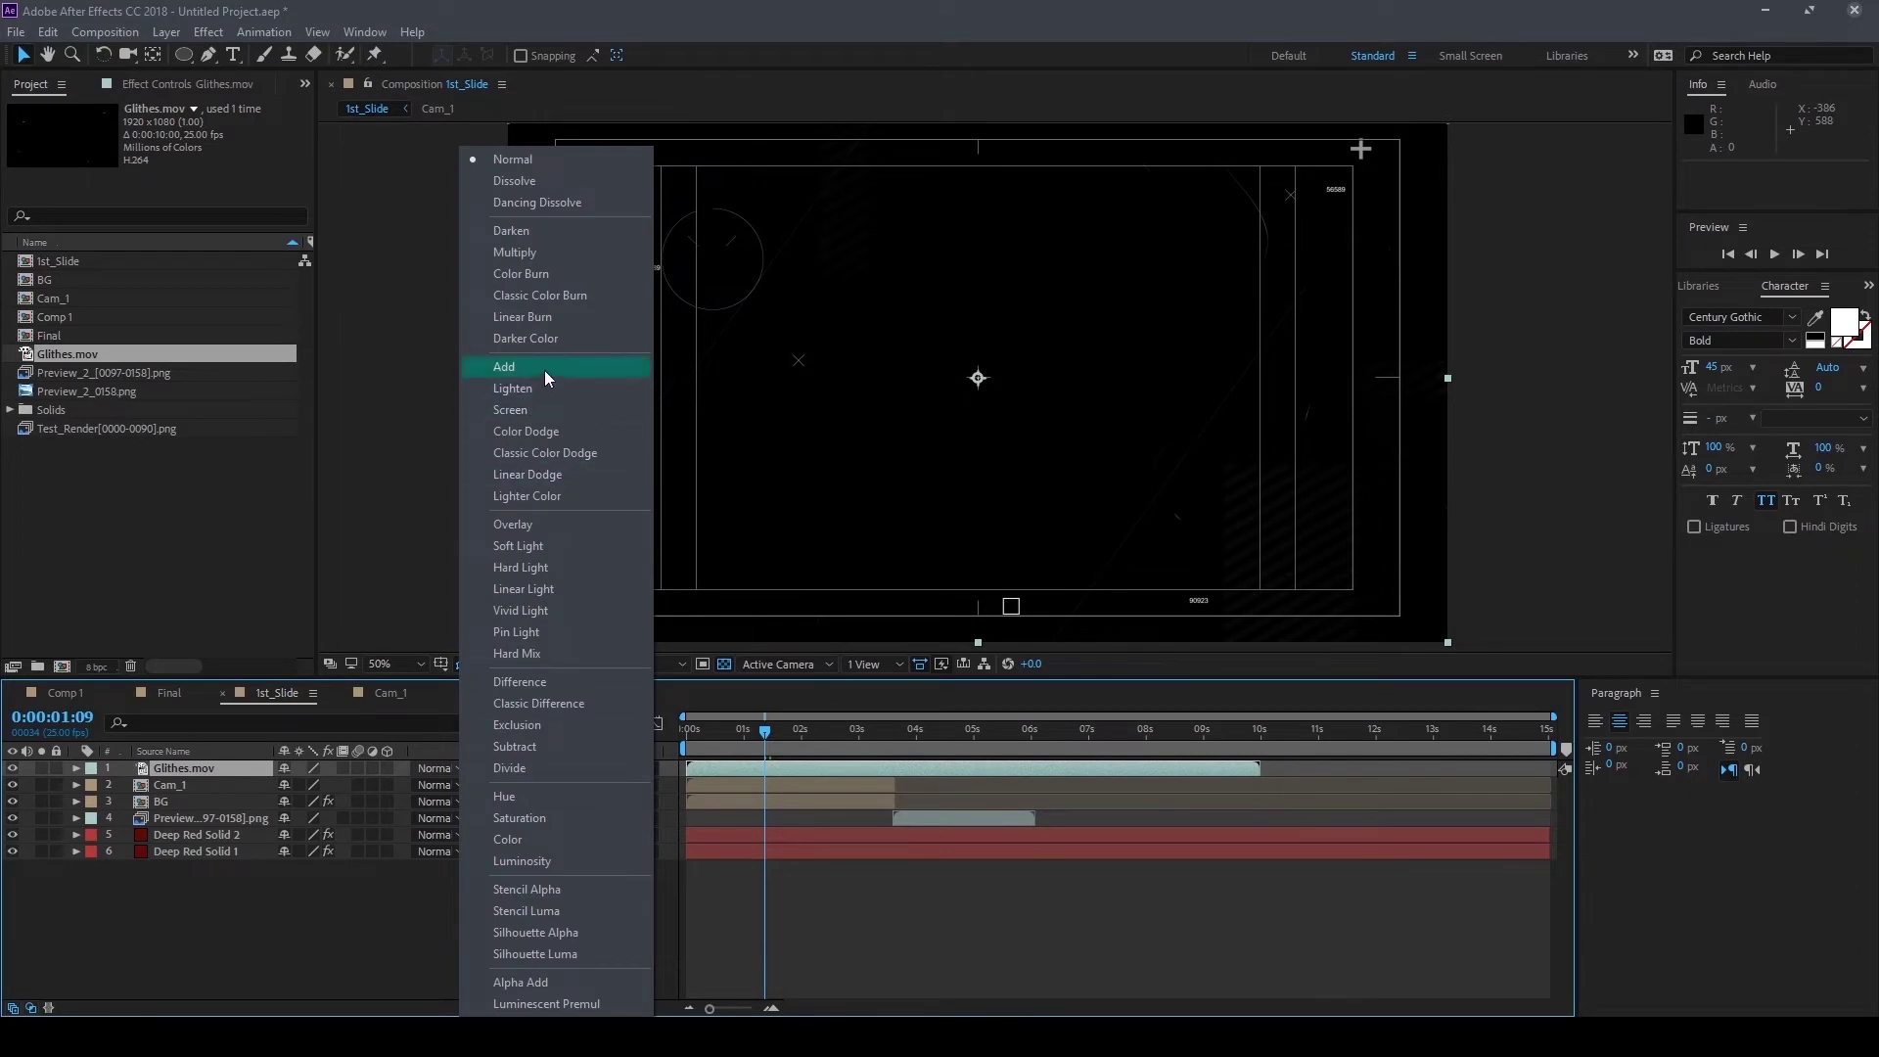
{"action": "left_click", "coordinate": [544, 370]}
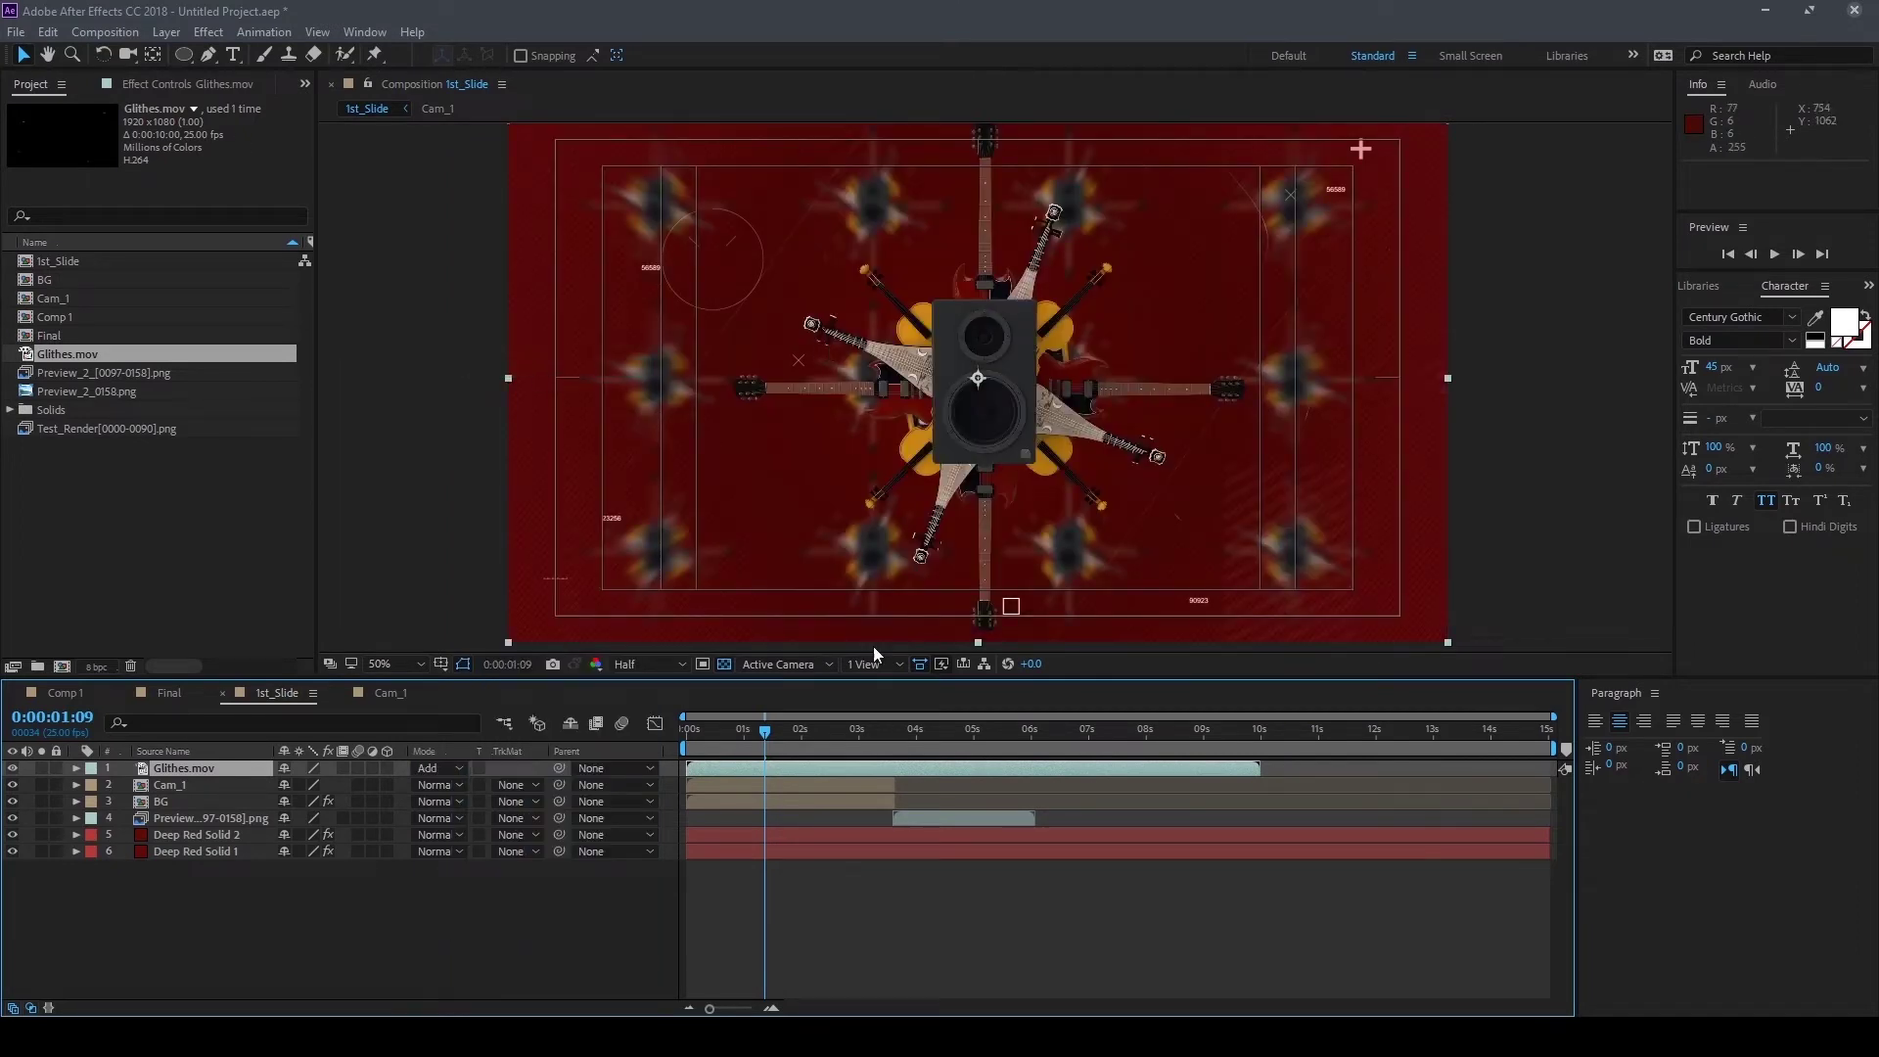
Preview the composition, stopping around 3:12 and stepping forward to 3:14
{"action": "key", "text": "space"}
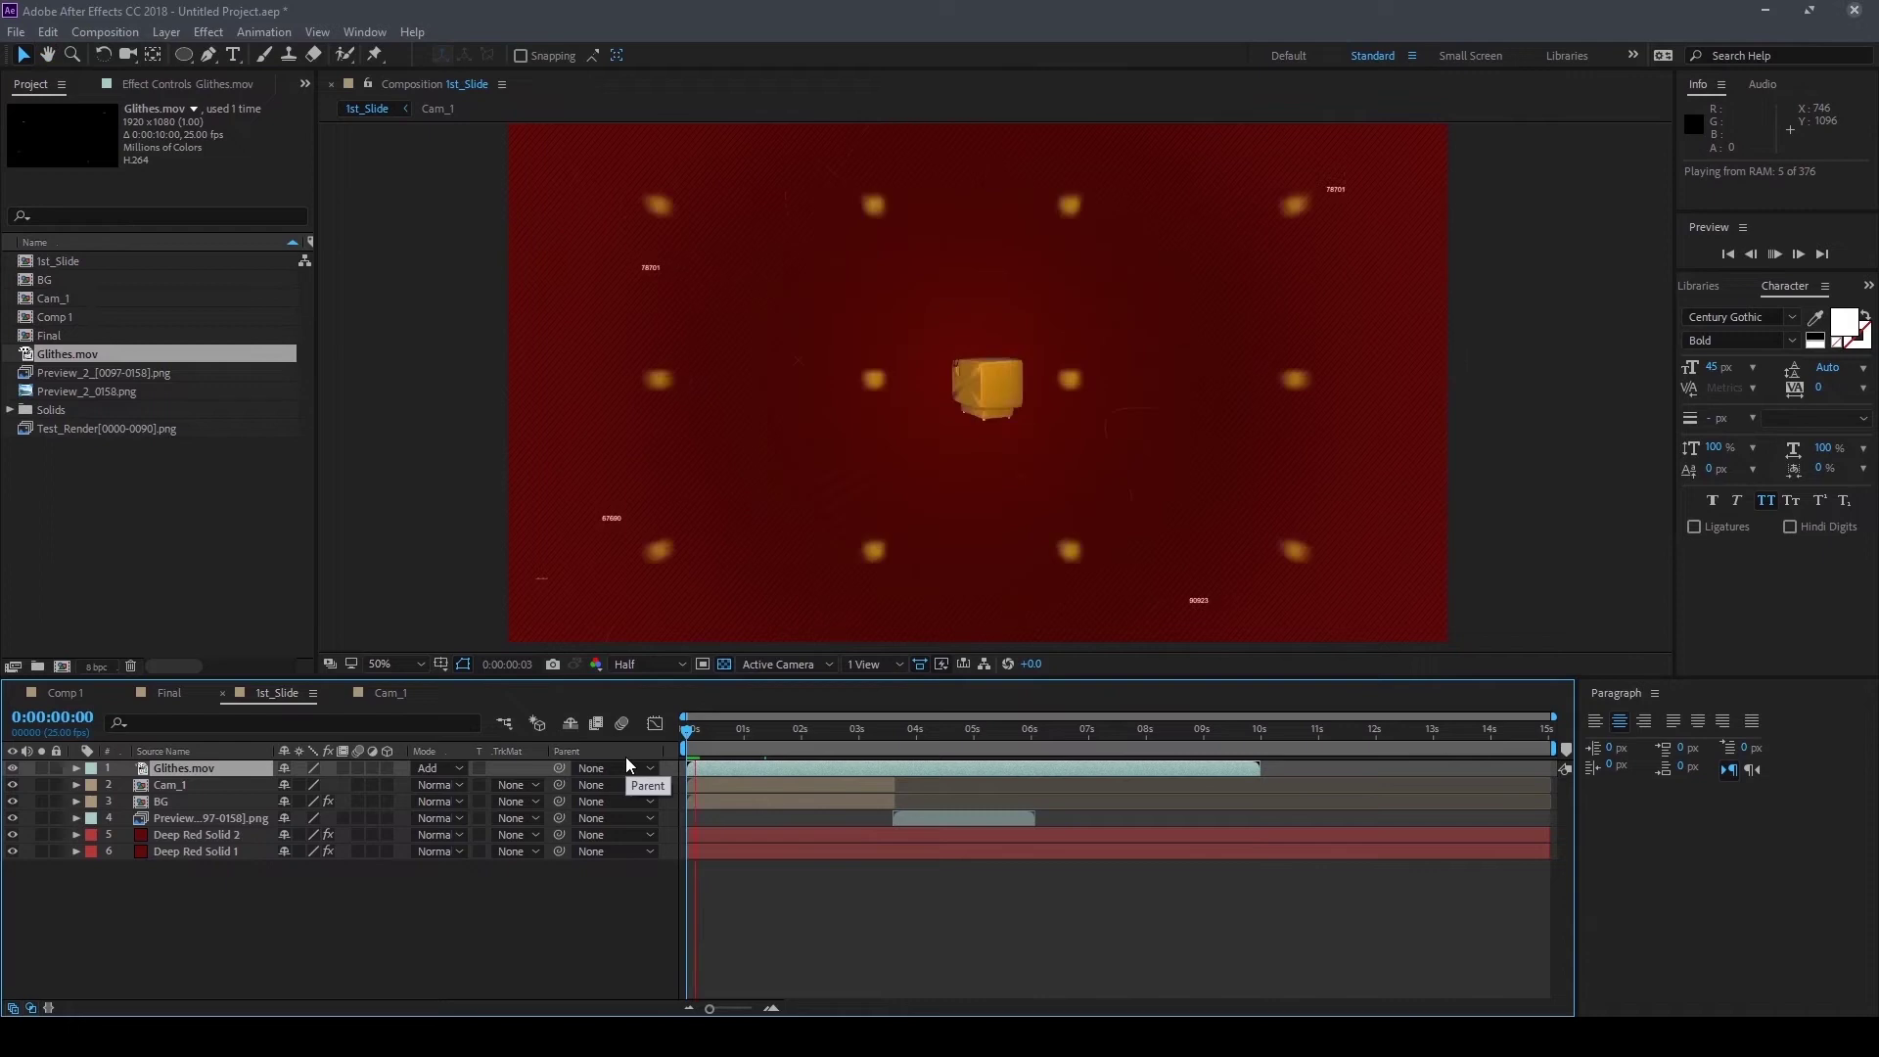
{"action": "key", "text": "space"}
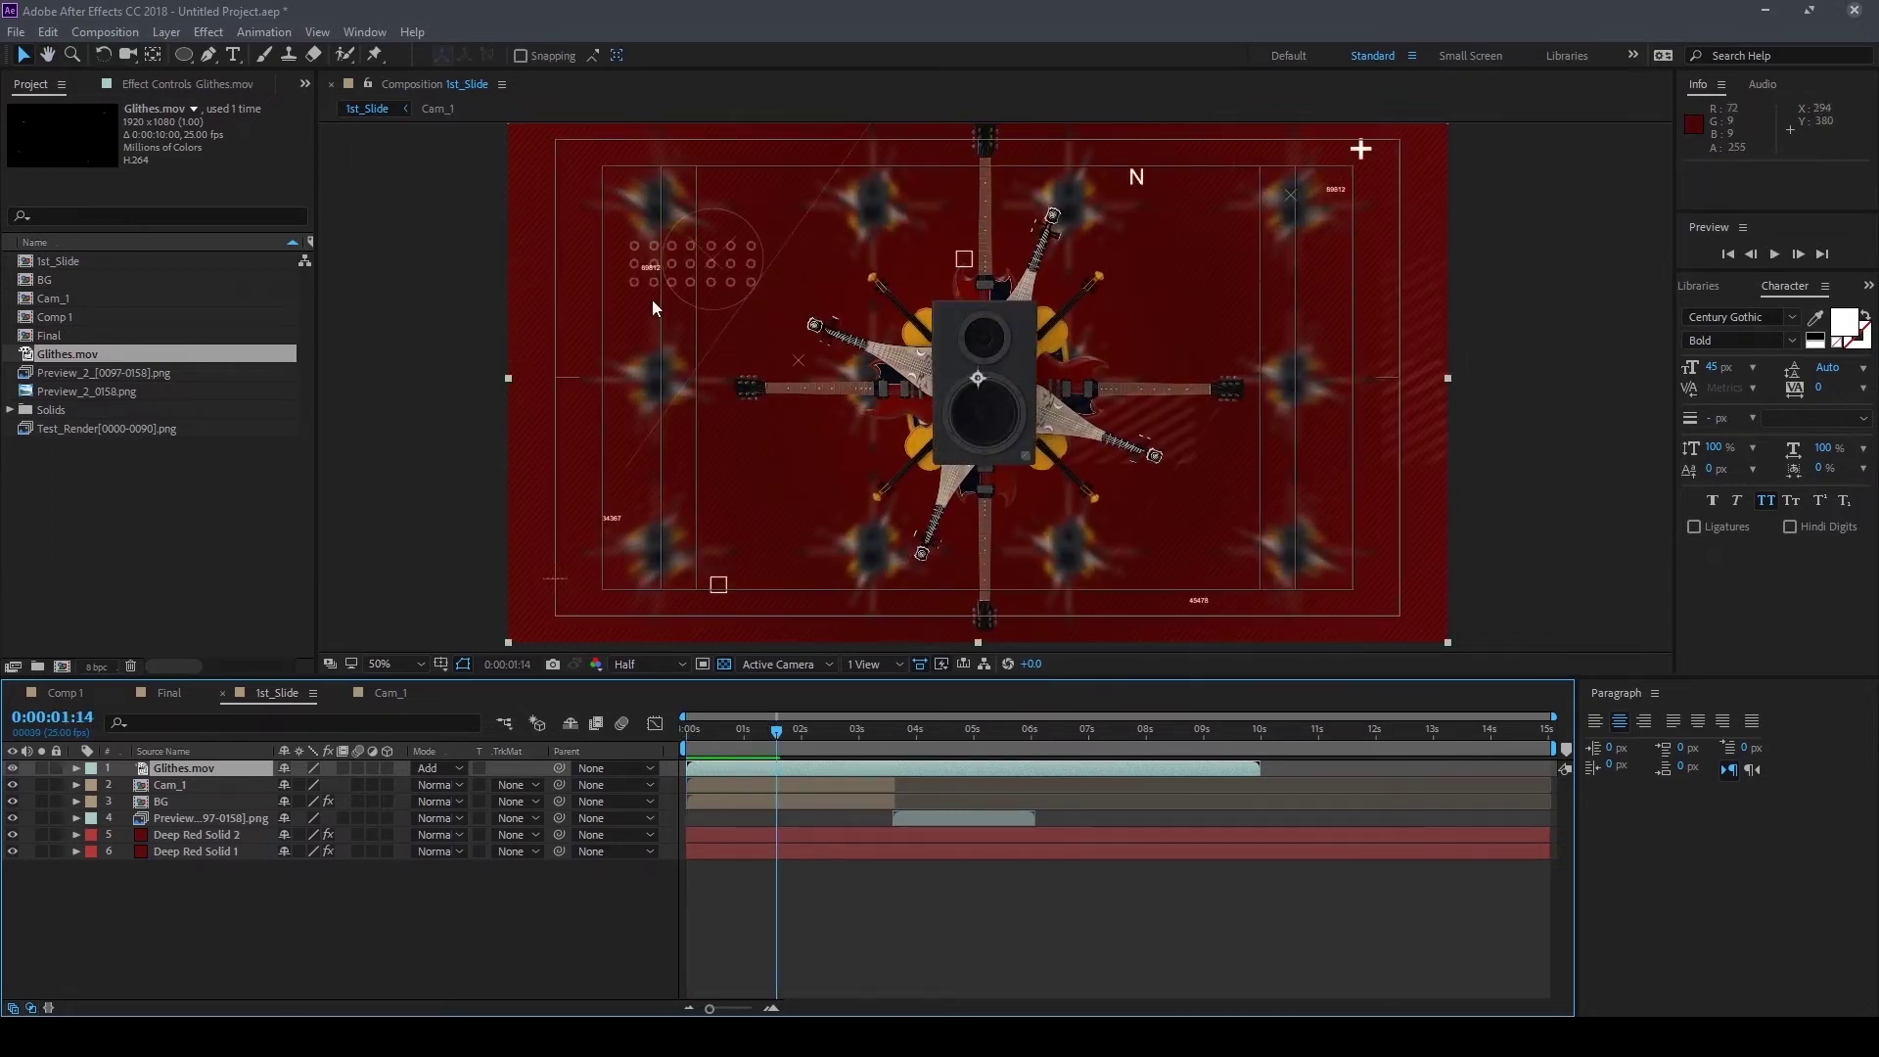
{"action": "key", "text": "space"}
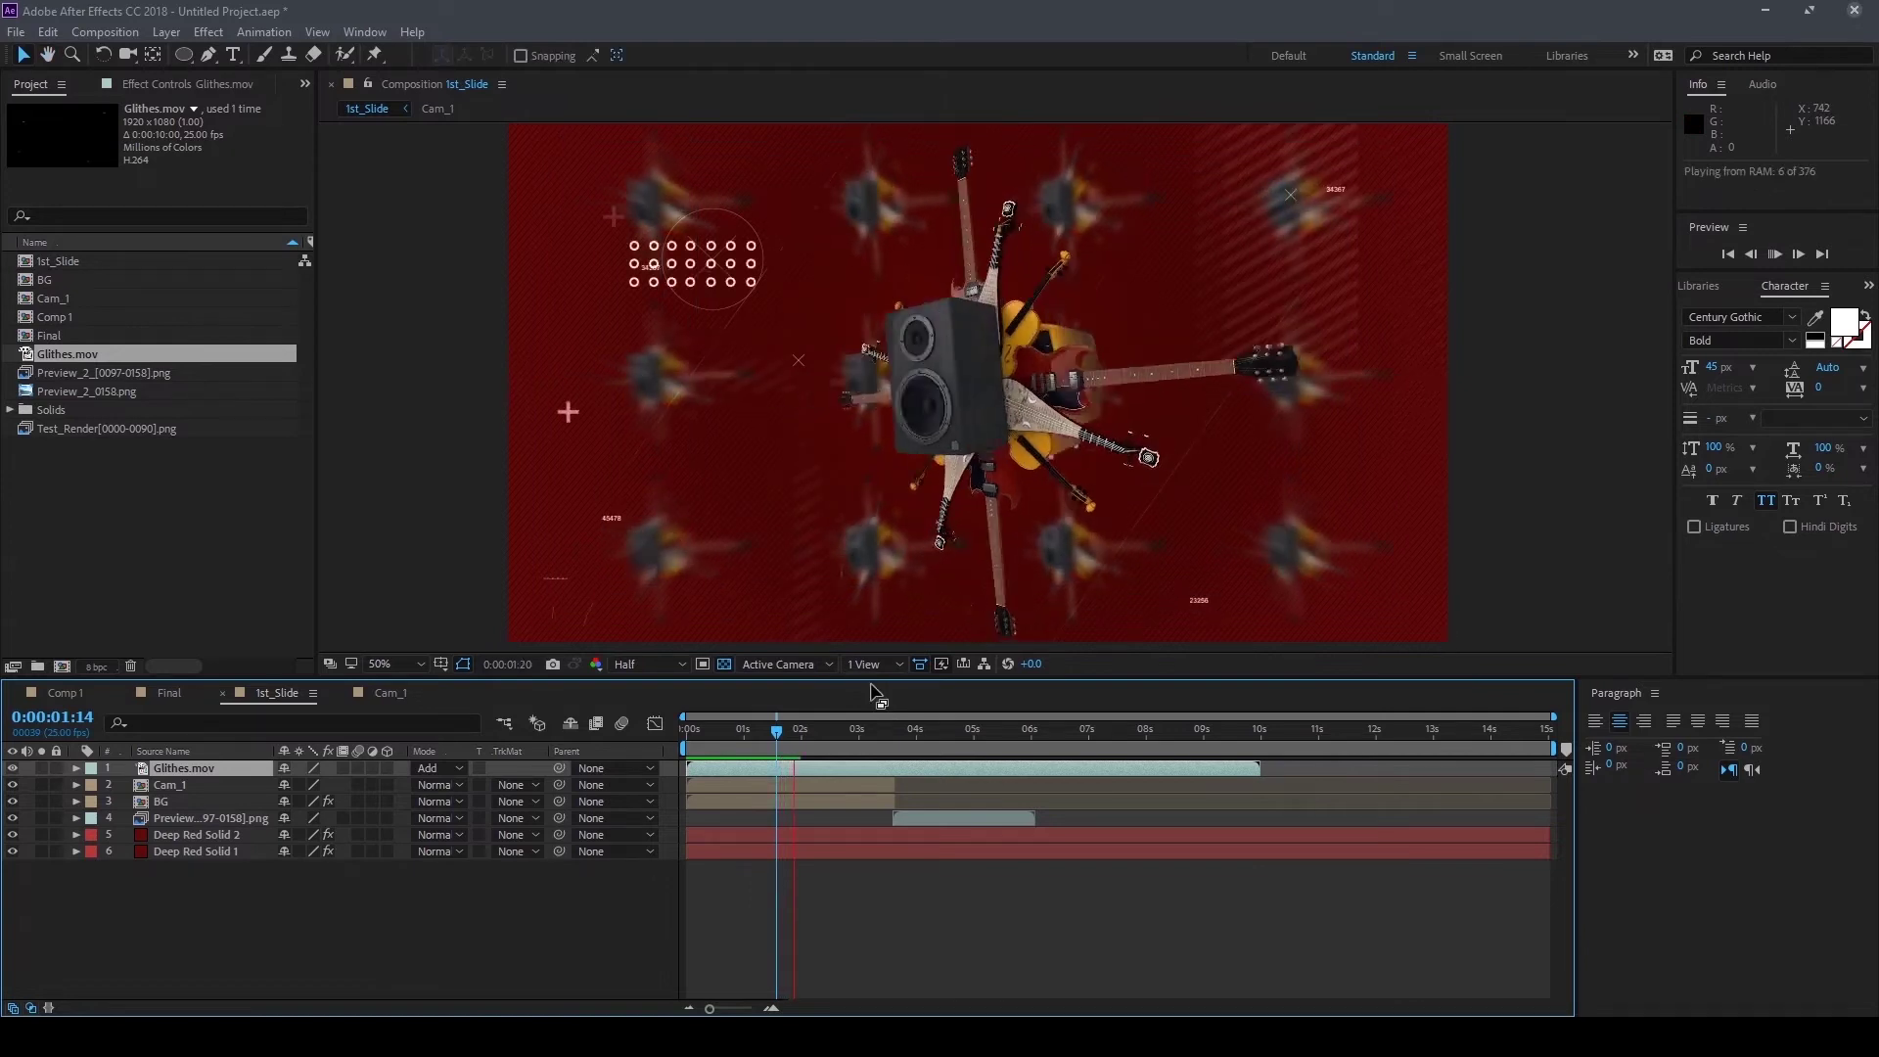
{"action": "key", "text": "space"}
{"action": "key", "text": "space"}
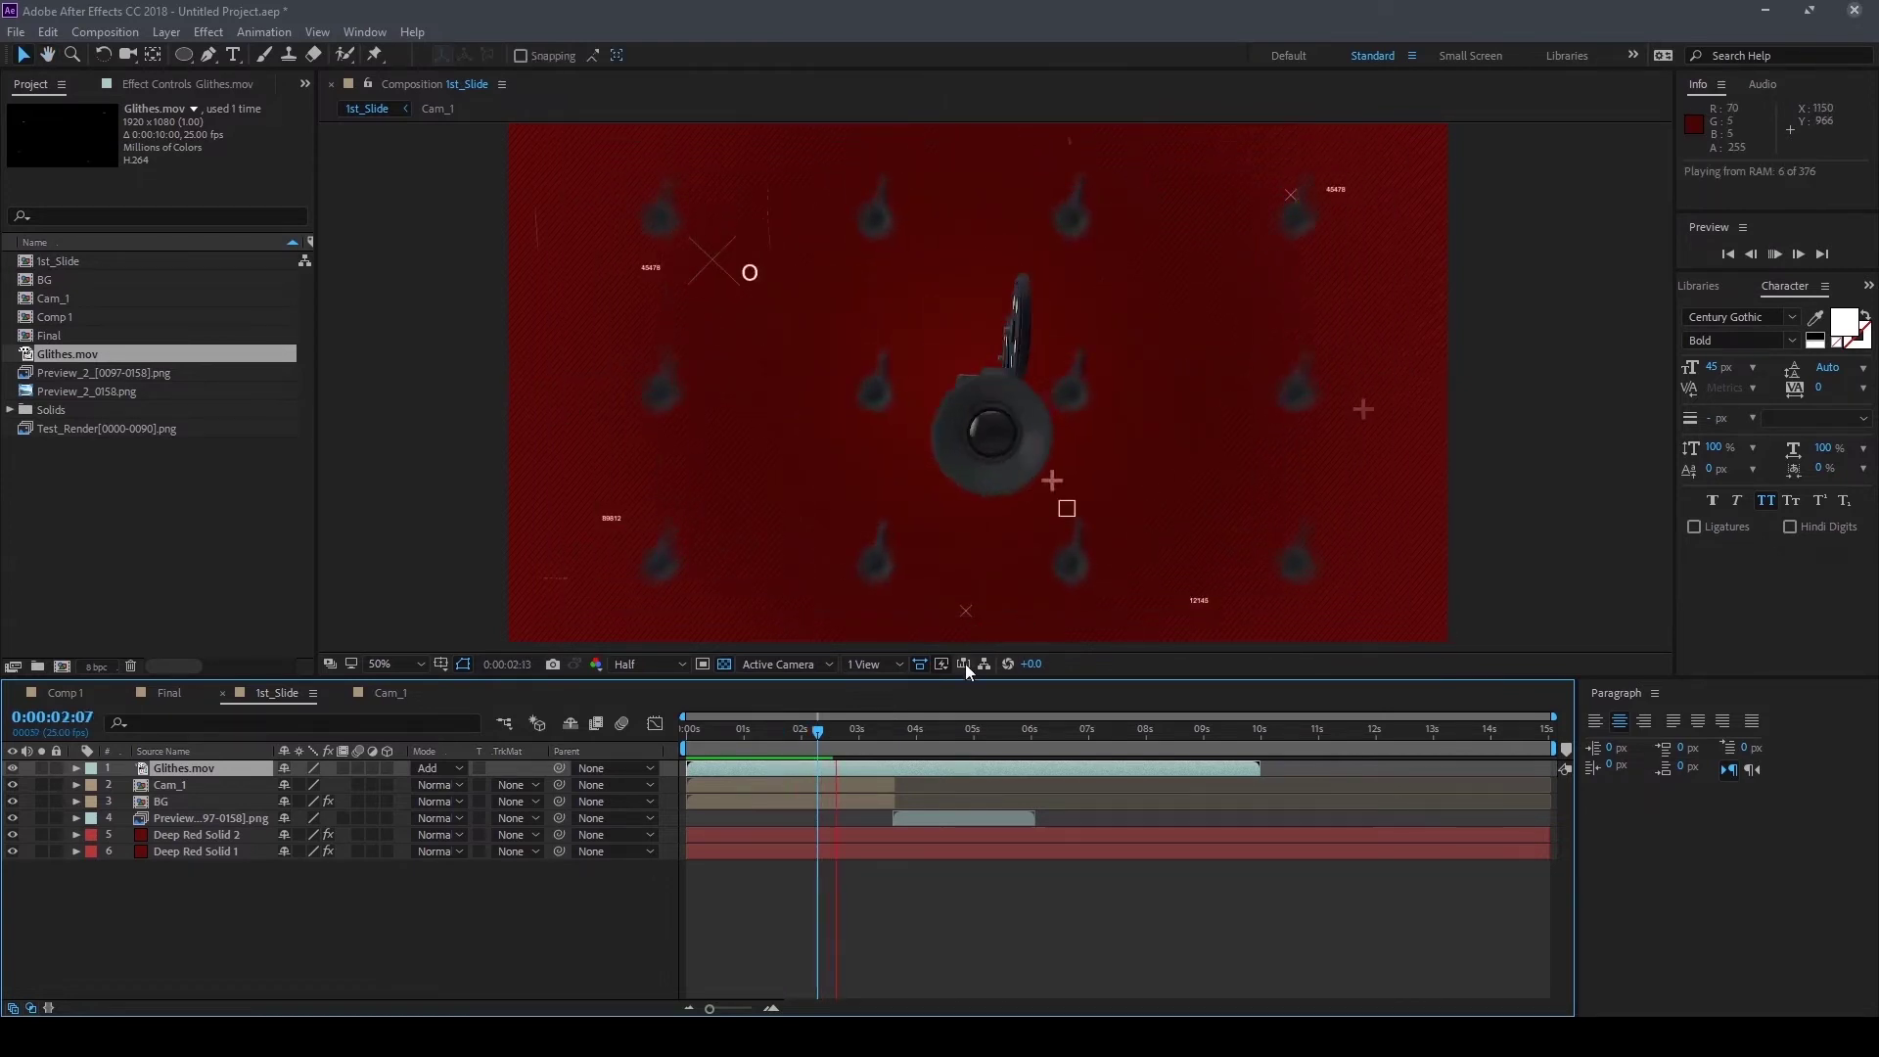
{"action": "key", "text": "space"}
{"action": "left_click_drag", "start_coordinate": [953, 732], "coordinate": [645, 756]}
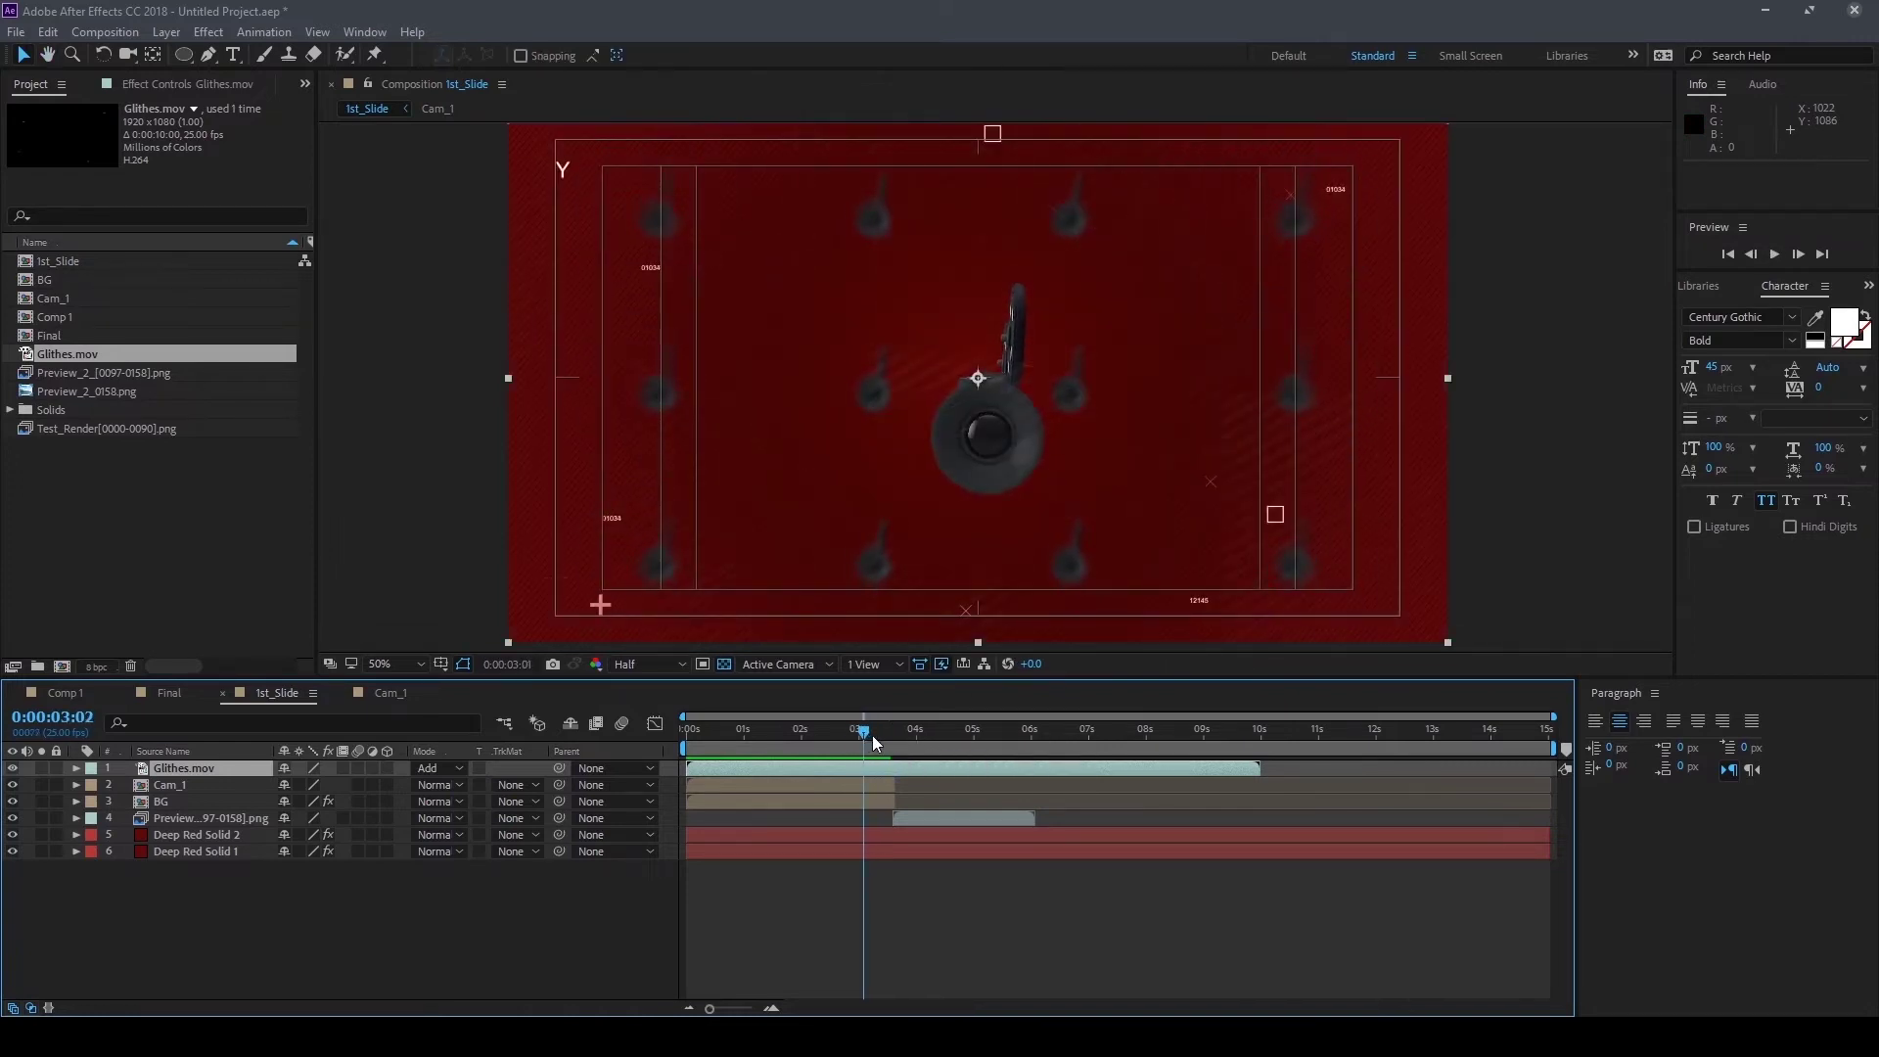
{"action": "key", "text": "space"}
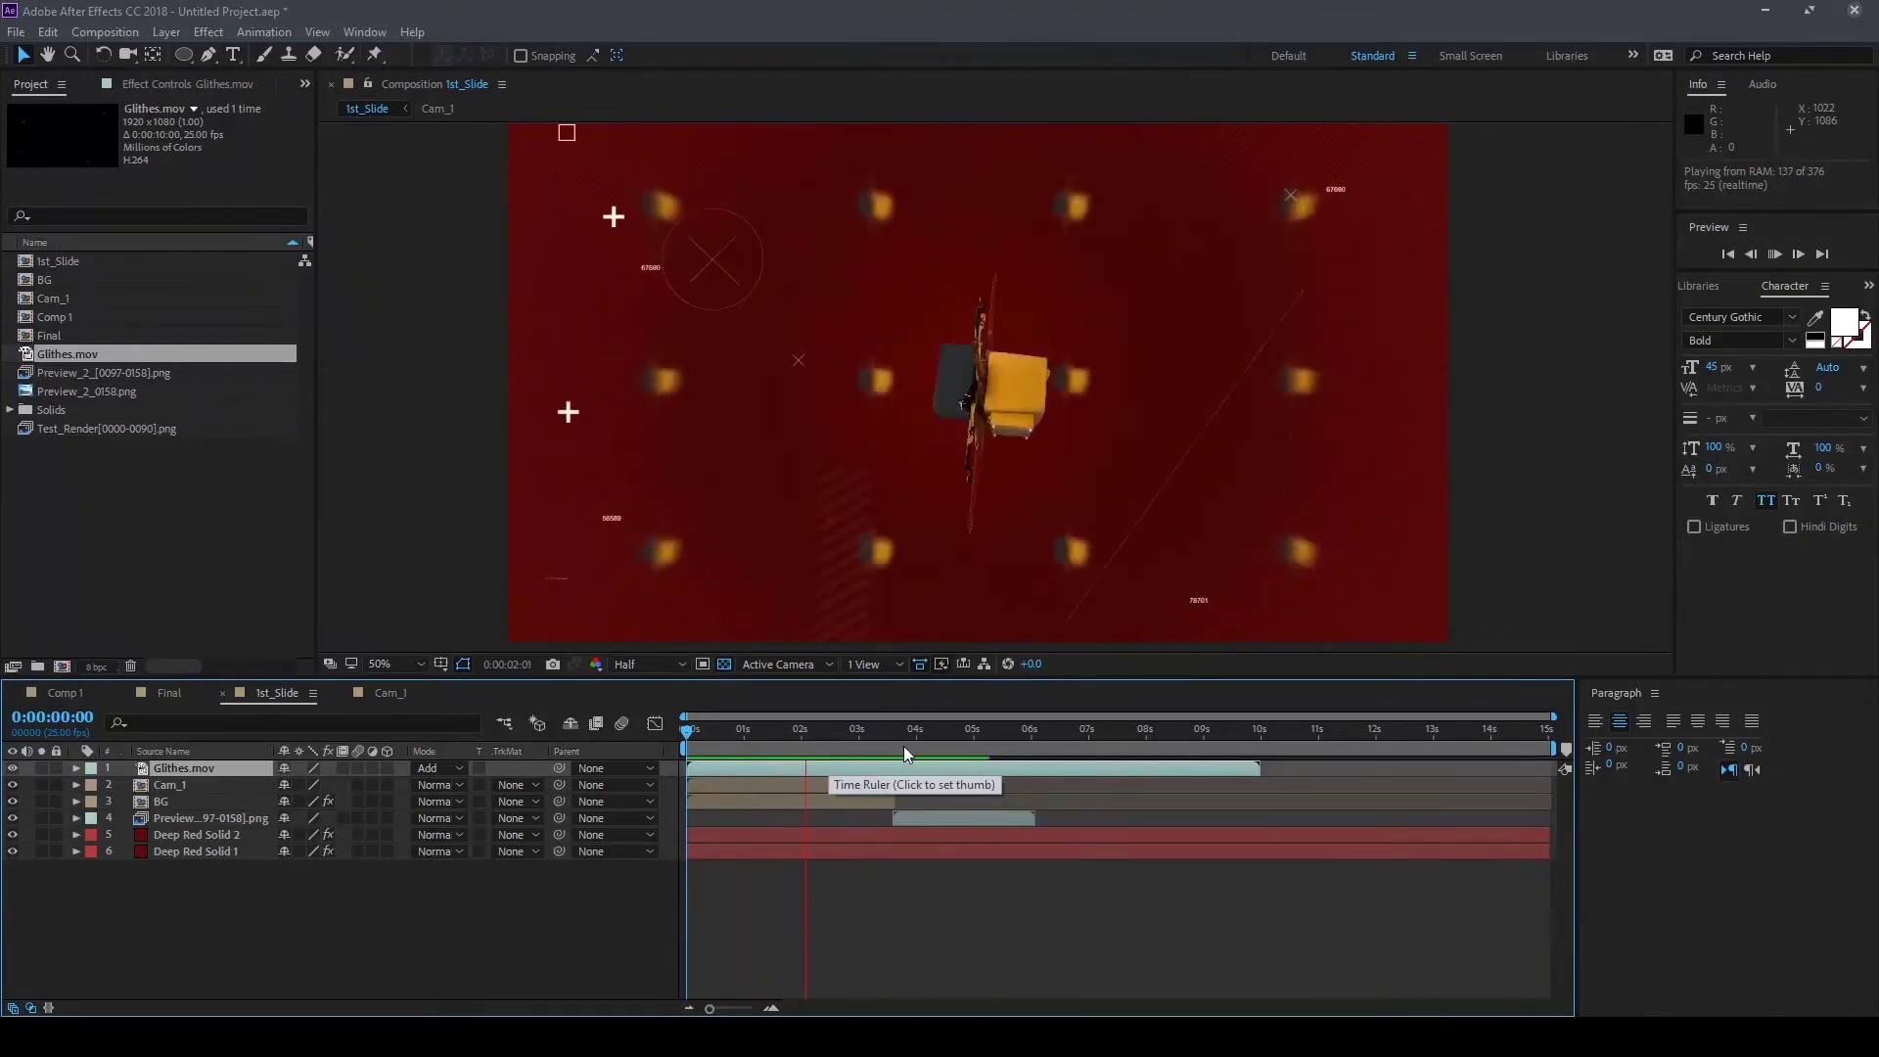
{"action": "key", "text": "space"}
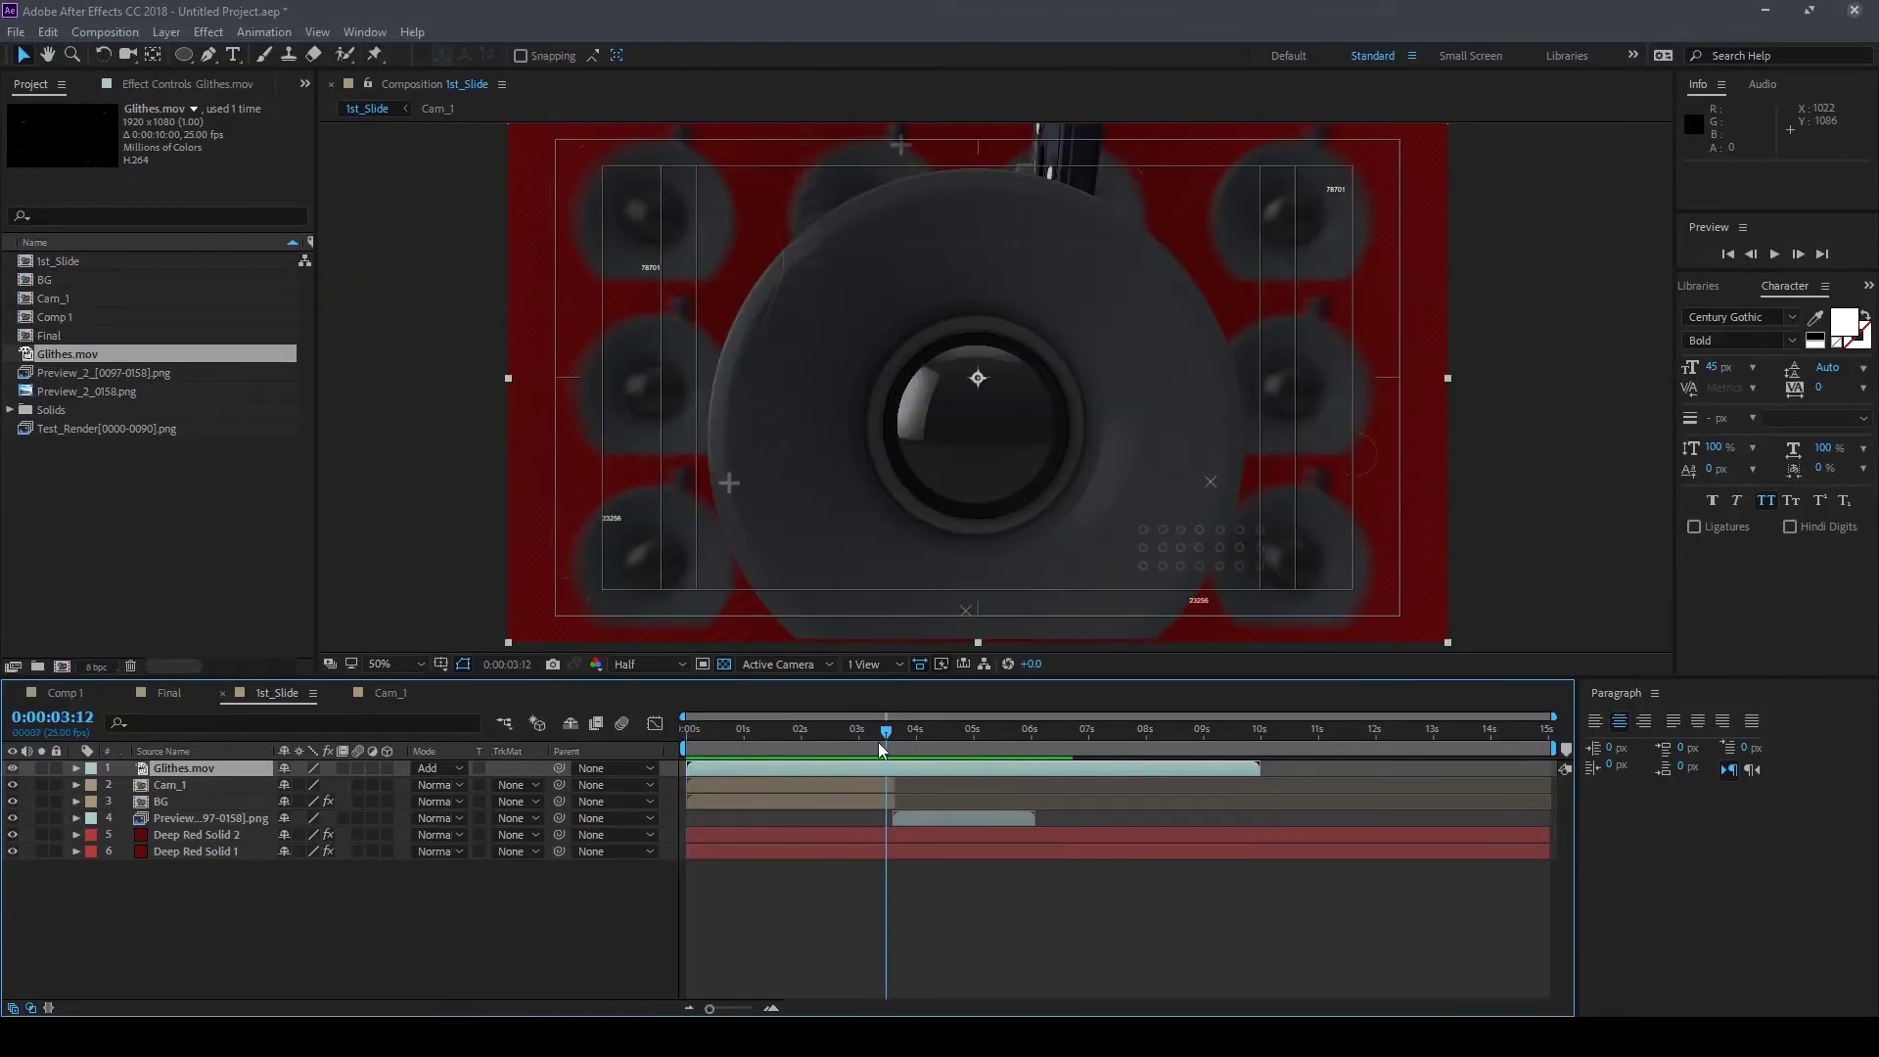
{"action": "key", "text": "Page_Down"}
{"action": "key", "text": "Page_Down"}
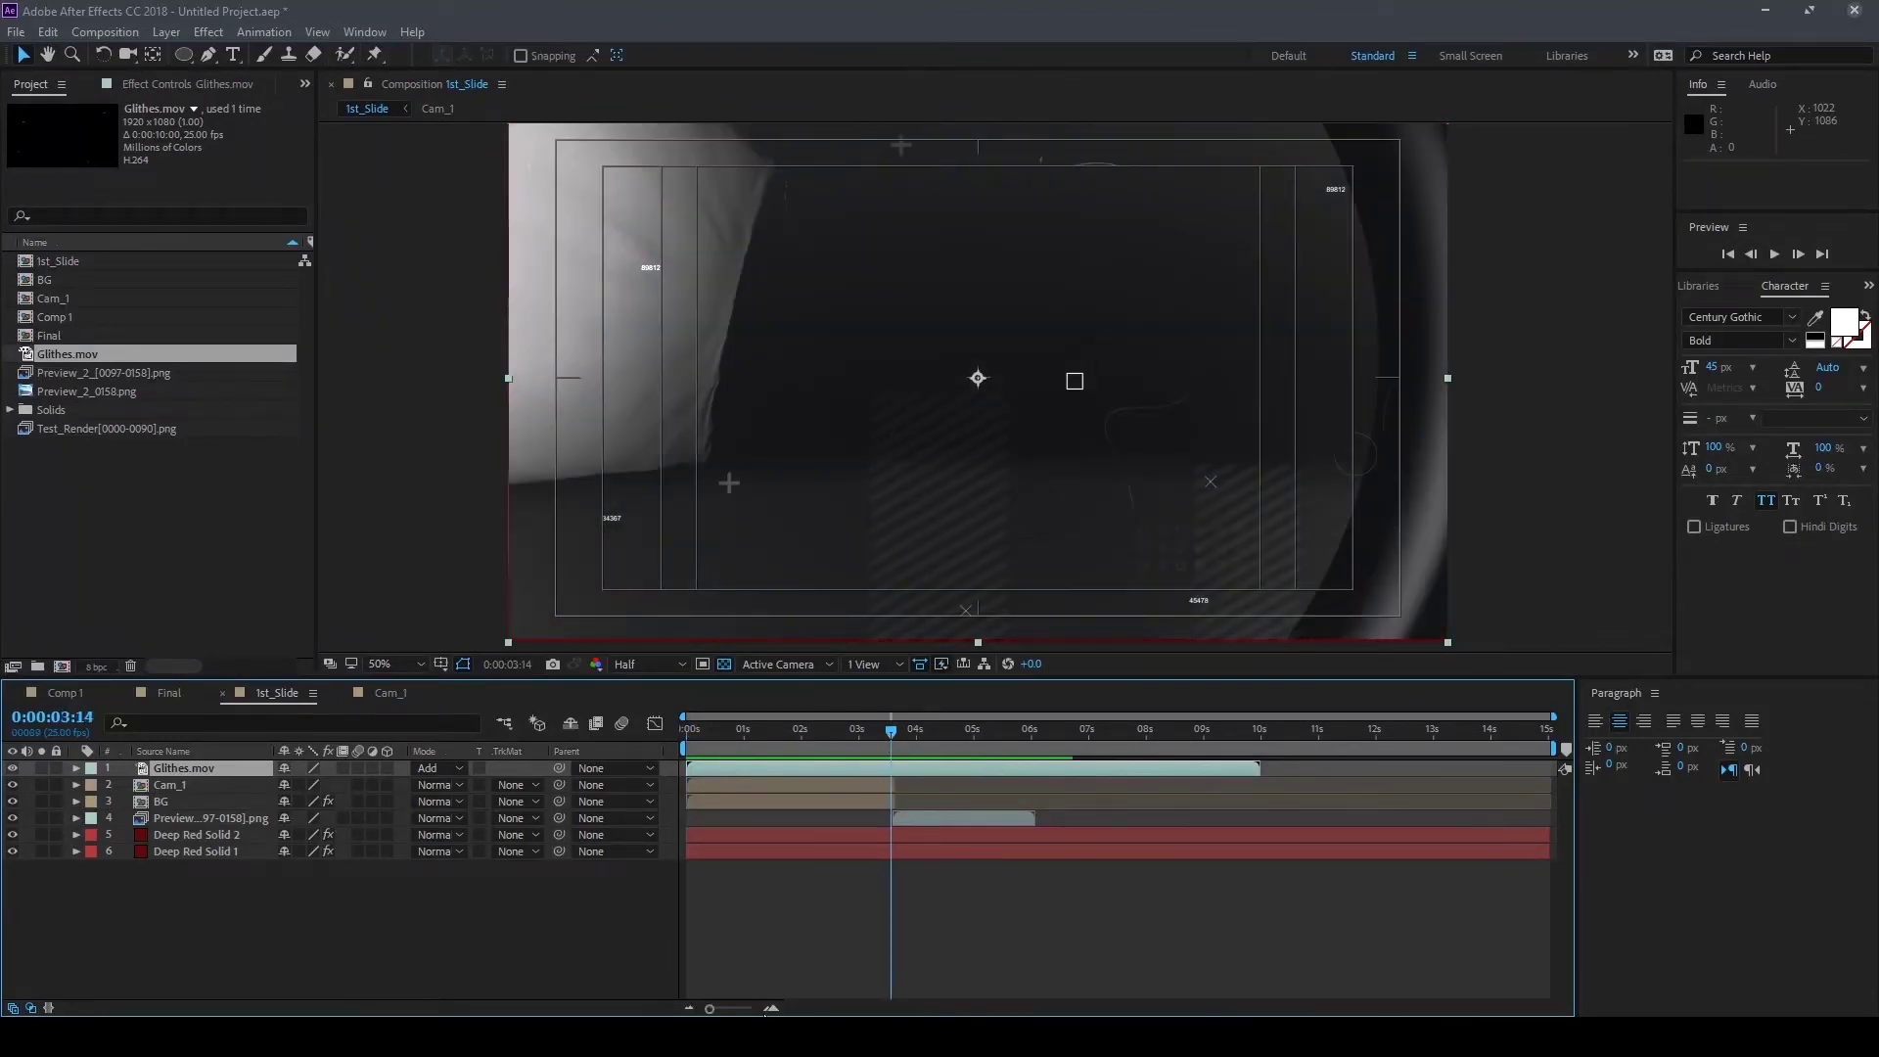
Start the Preview_2 layer at about 3:15 and trim Glithes.mov to end at that same point
{"action": "left_click", "coordinate": [771, 1008]}
{"action": "left_click_drag", "start_coordinate": [894, 731], "coordinate": [908, 736]}
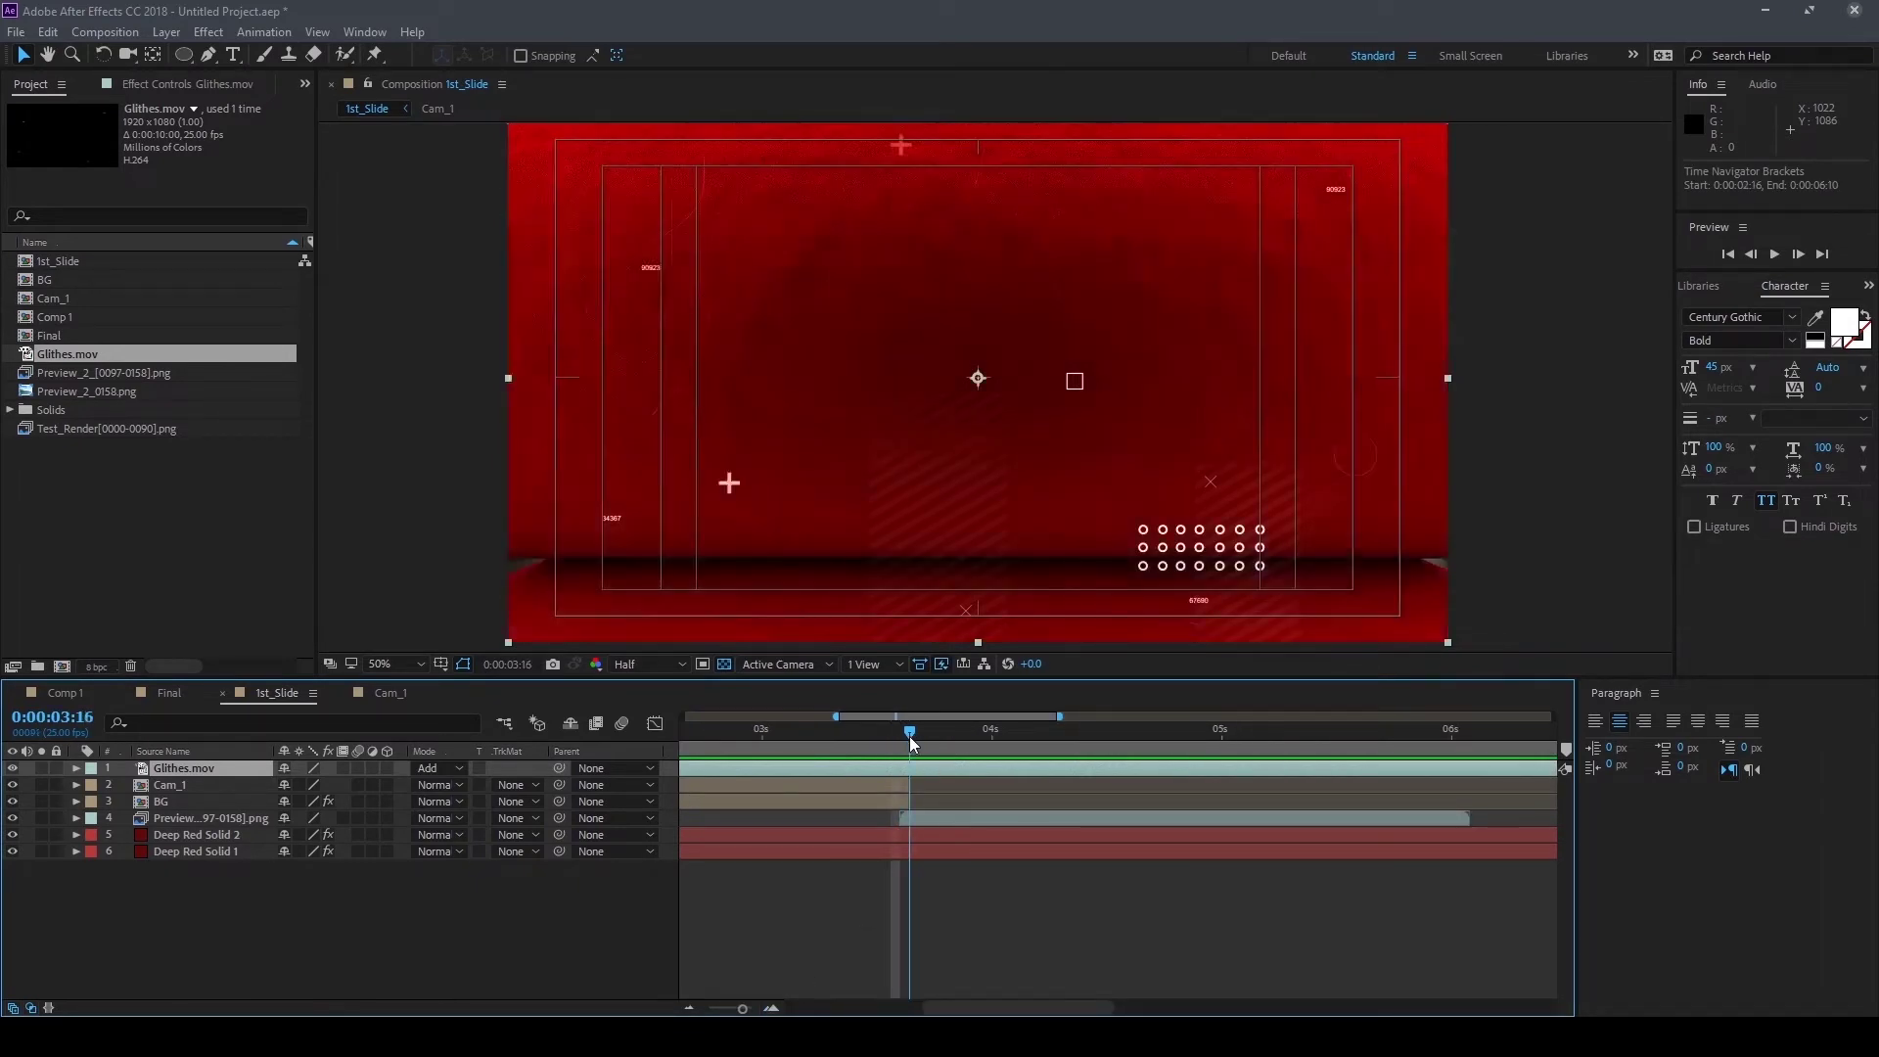
{"action": "left_click", "coordinate": [771, 1008]}
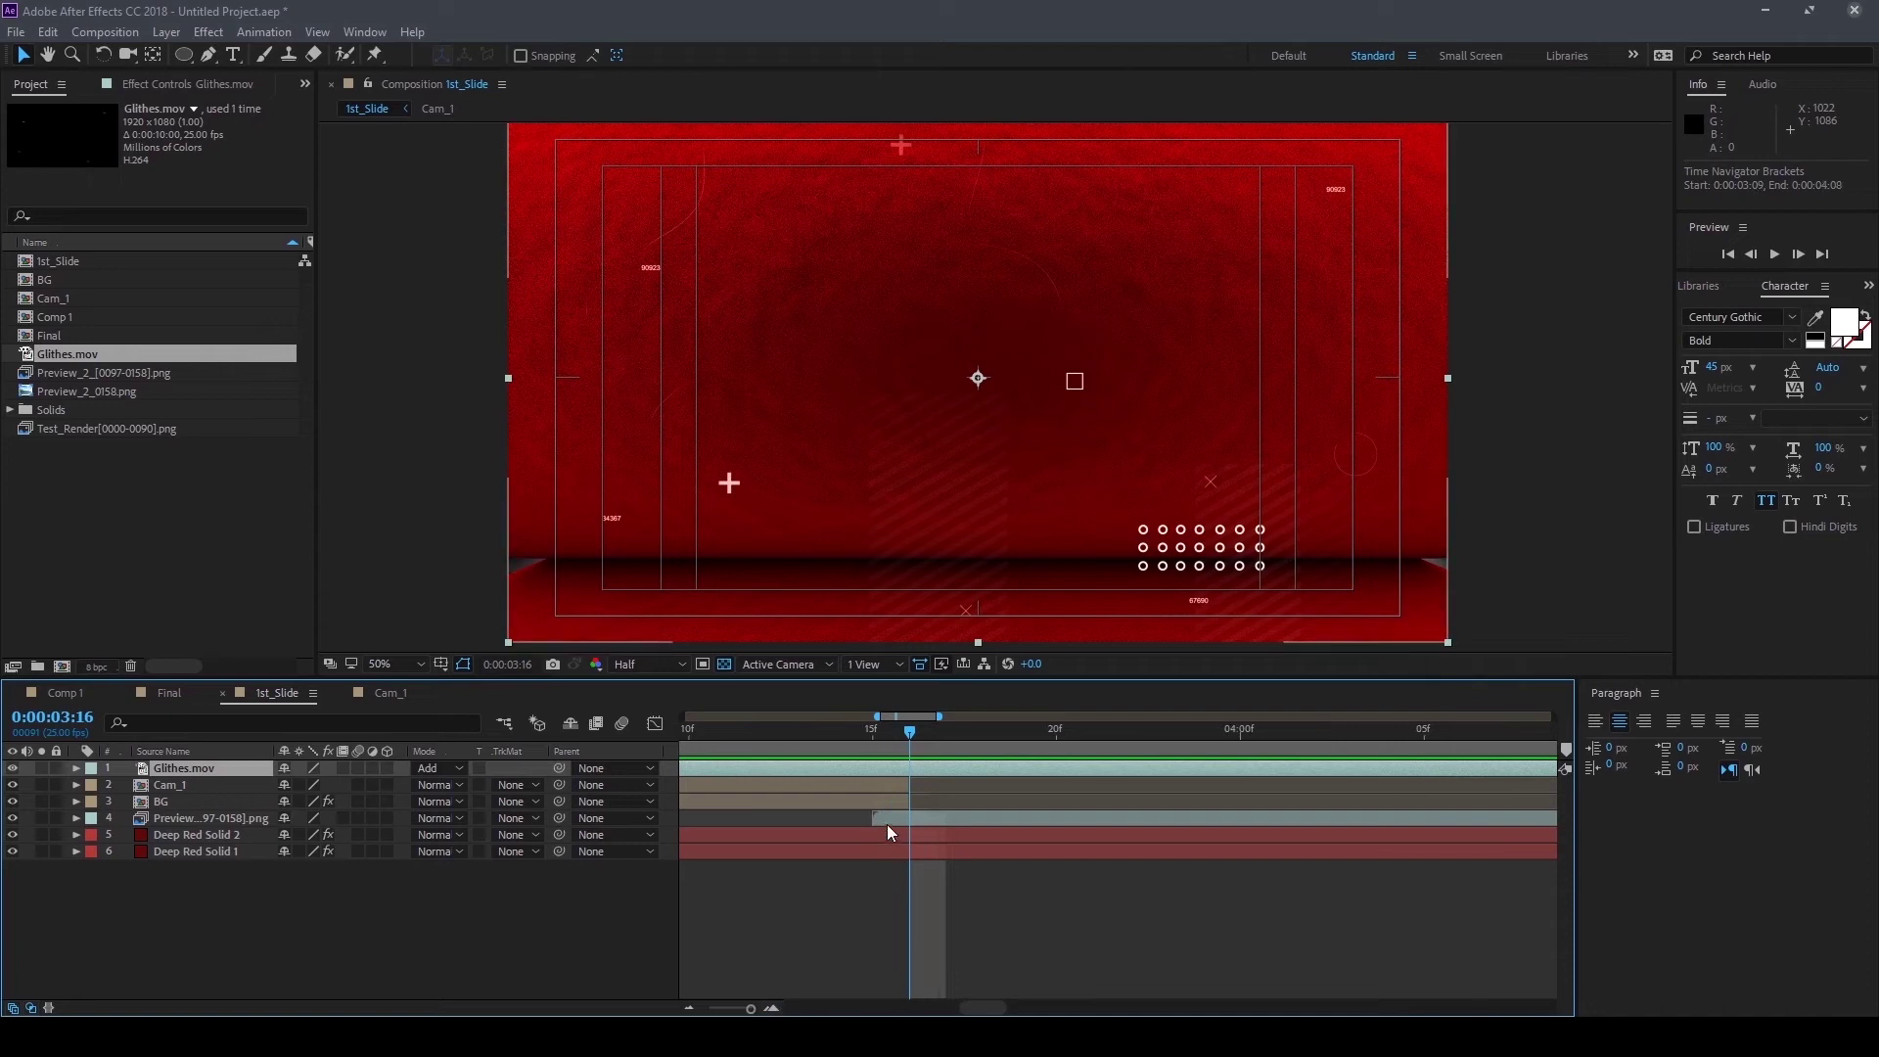
{"action": "left_click", "coordinate": [886, 818]}
{"action": "key", "text": "bracketleft"}
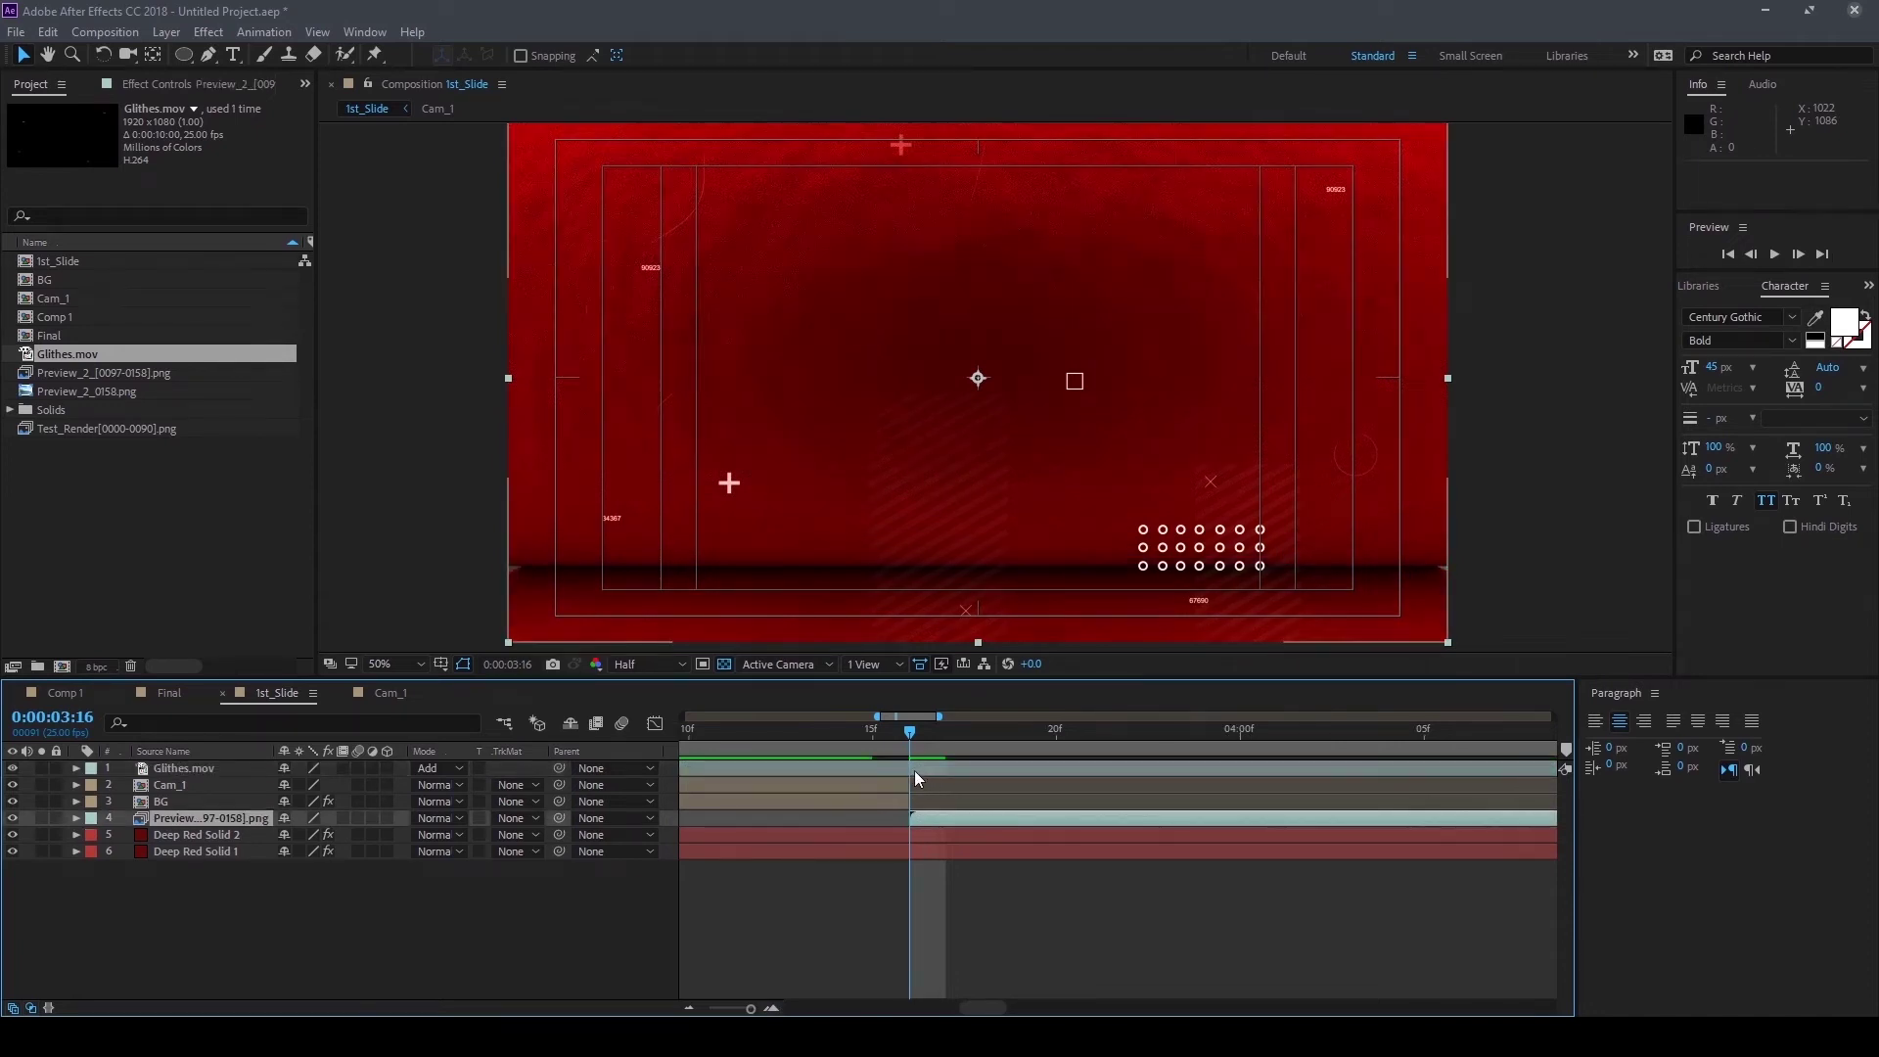
{"action": "left_click", "coordinate": [913, 769]}
{"action": "key", "text": "alt+bracketright"}
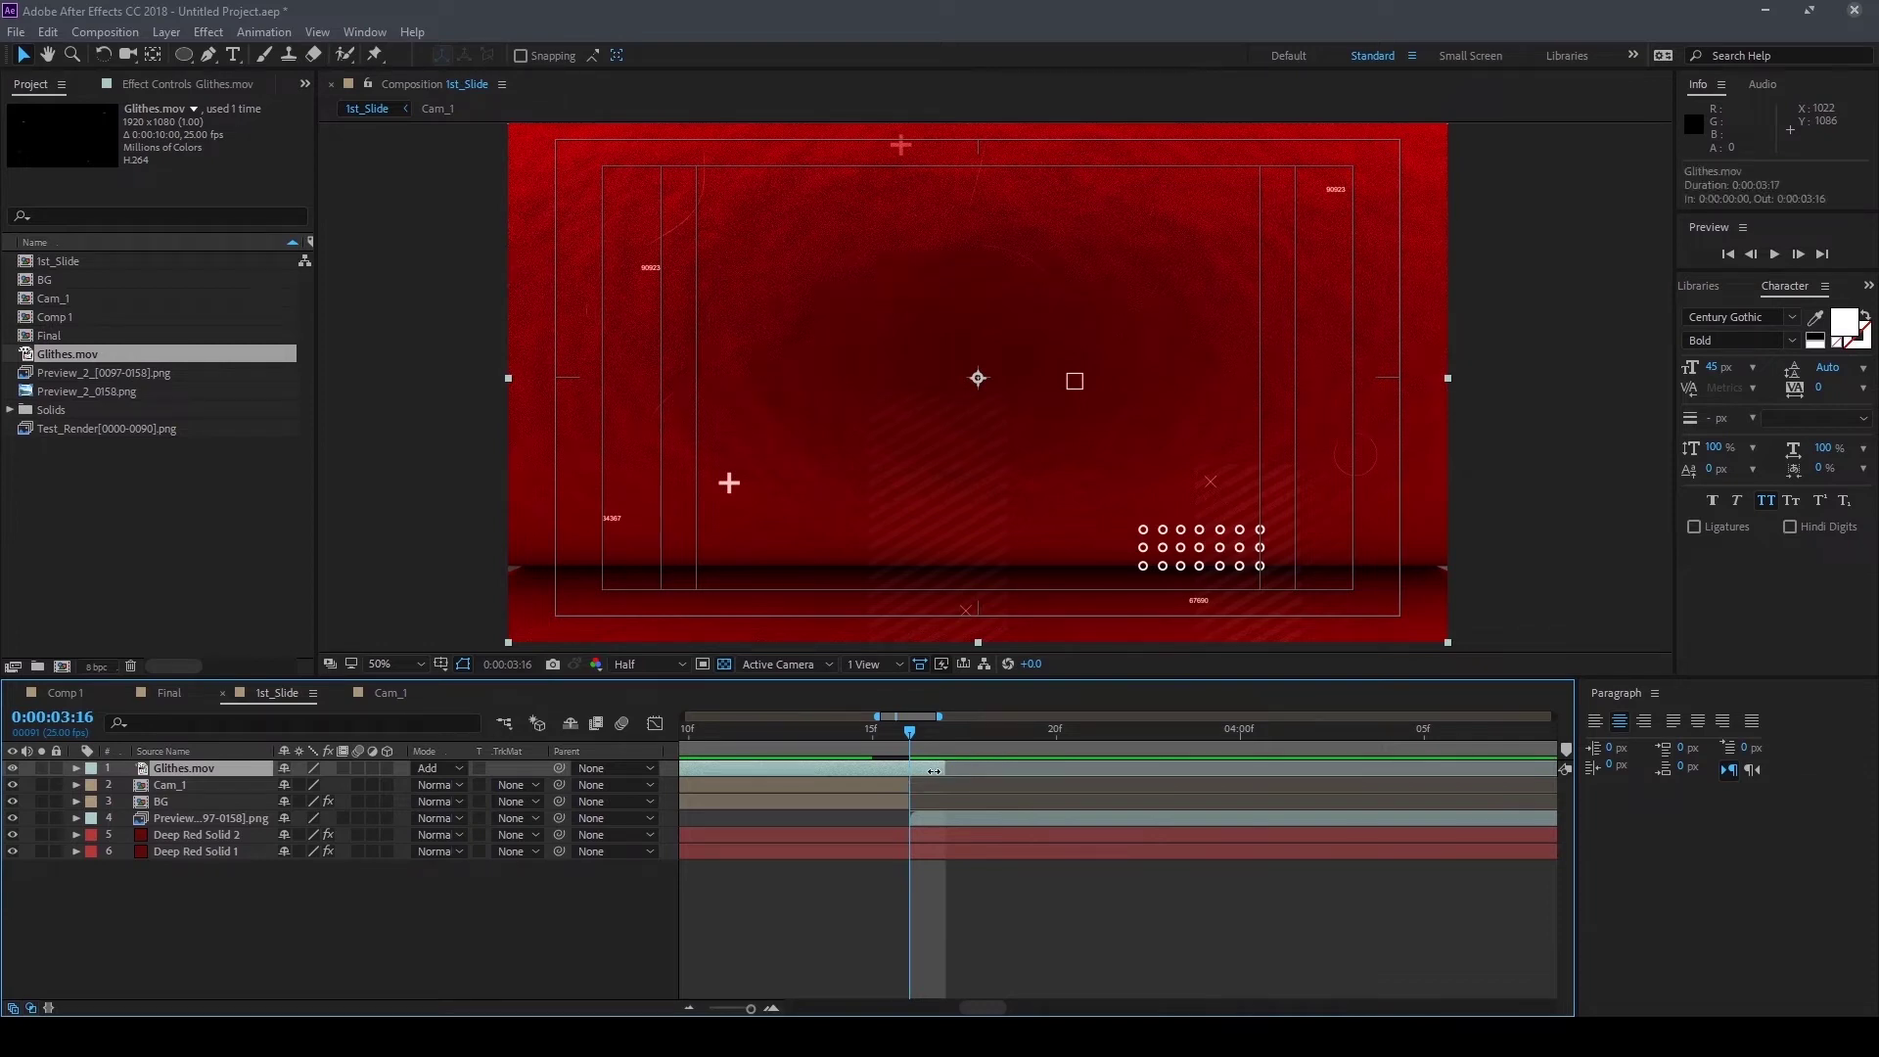
{"action": "left_click_drag", "start_coordinate": [943, 771], "coordinate": [910, 771]}
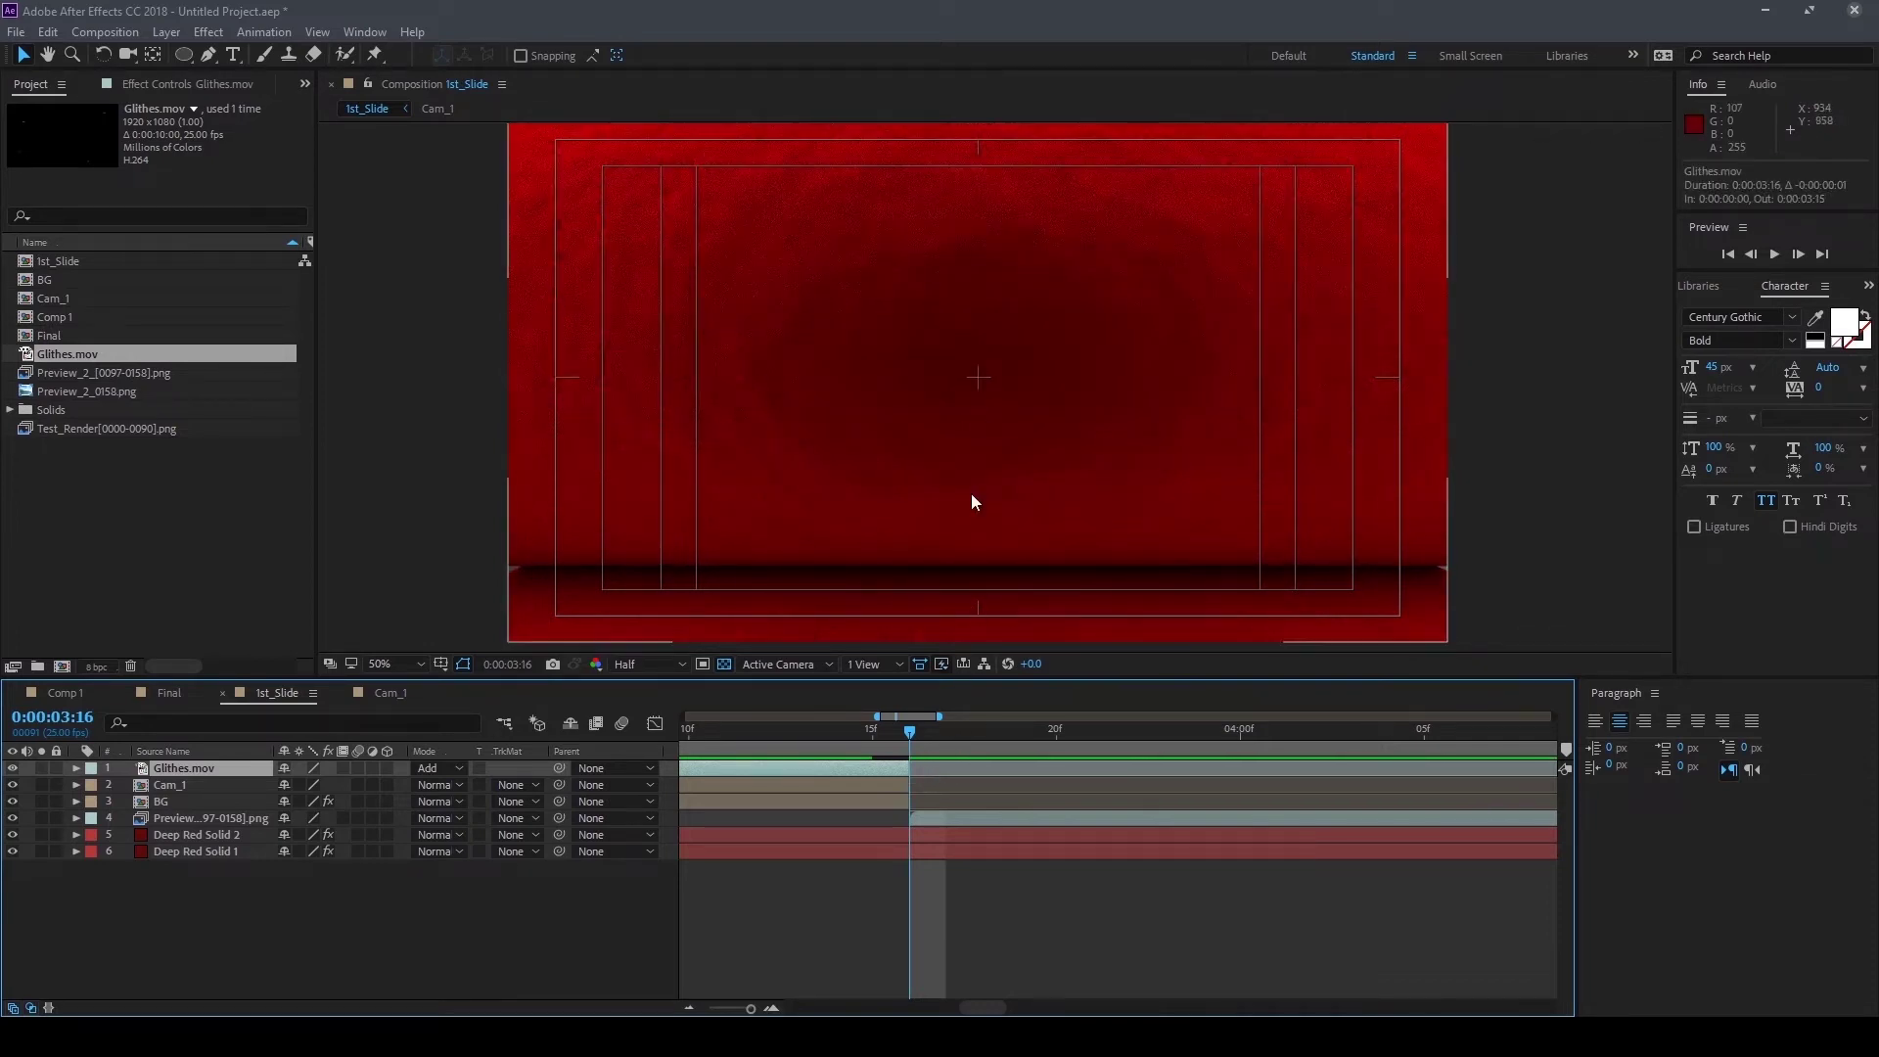
Play a preview of the Glithes.mov to Preview_2 splice at 25% view zoom
{"action": "key", "text": "comma"}
{"action": "key", "text": "comma"}
{"action": "key", "text": "space"}
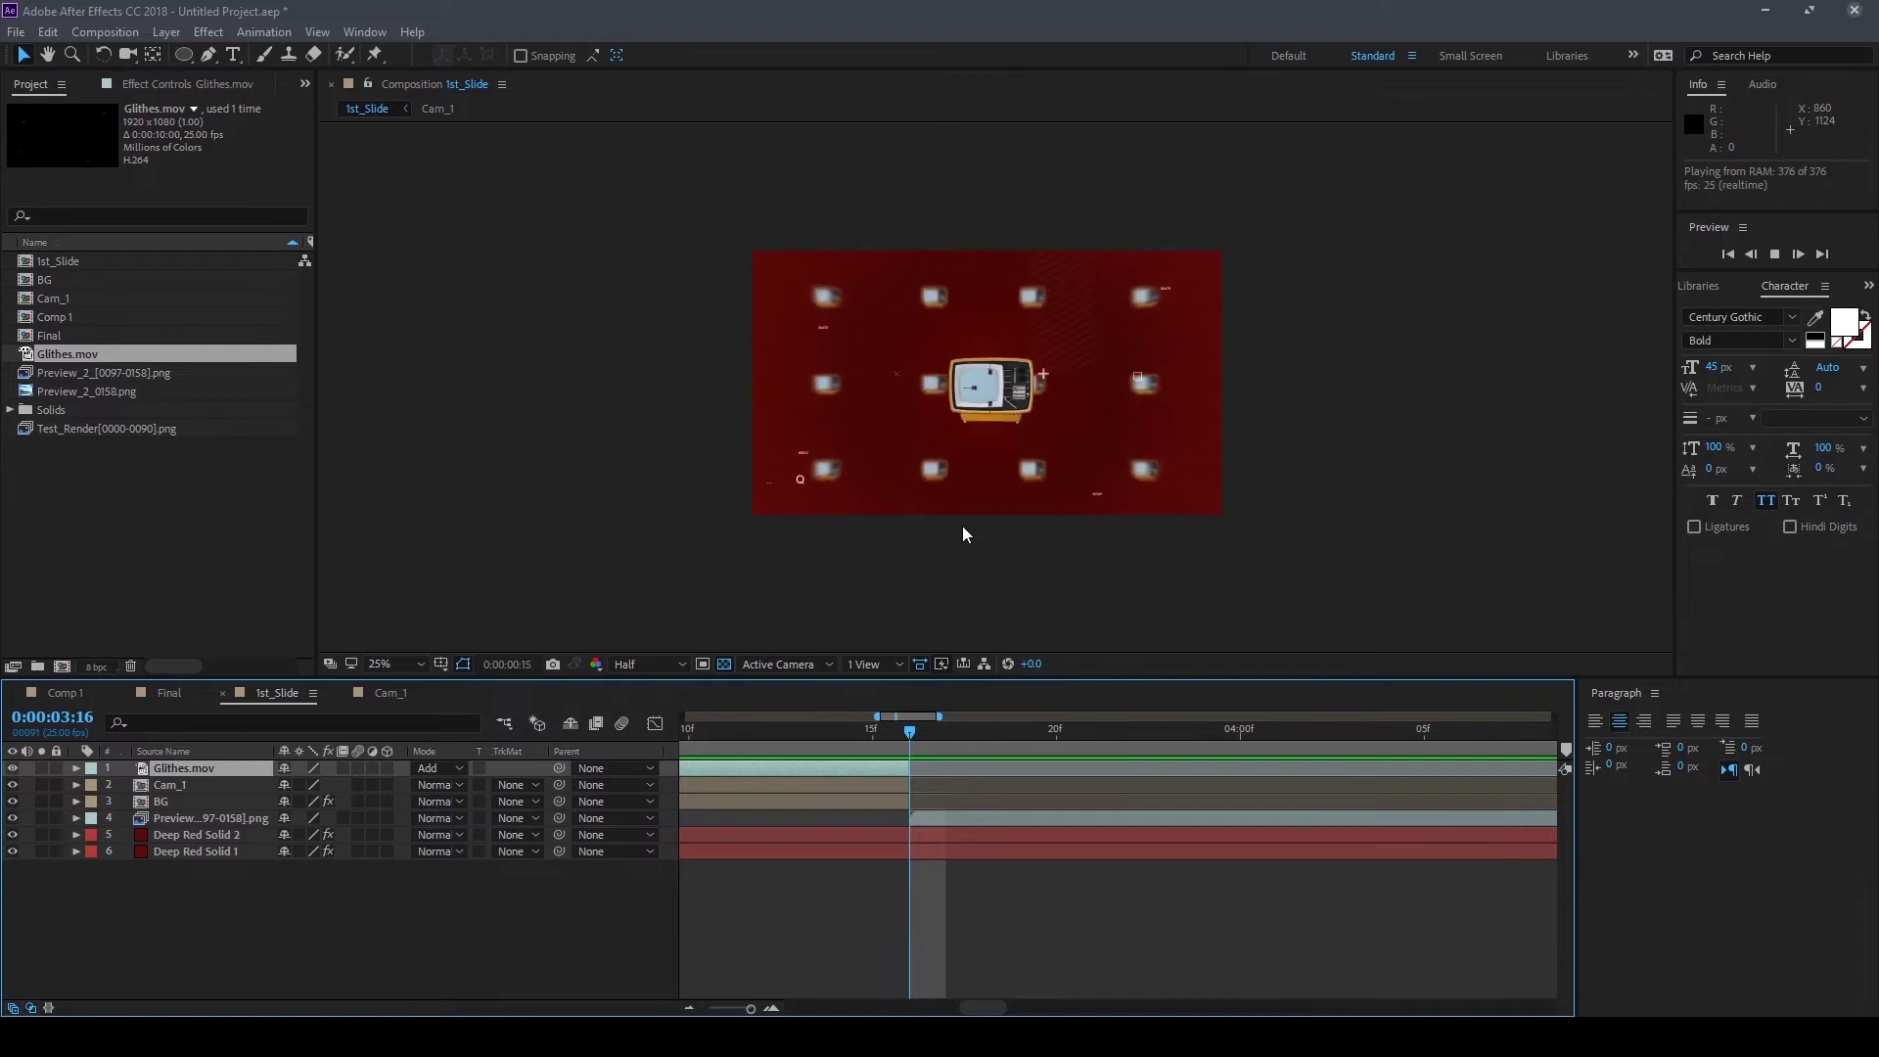
{"action": "key", "text": "period"}
{"action": "key", "text": "period"}
{"action": "key", "text": "space"}
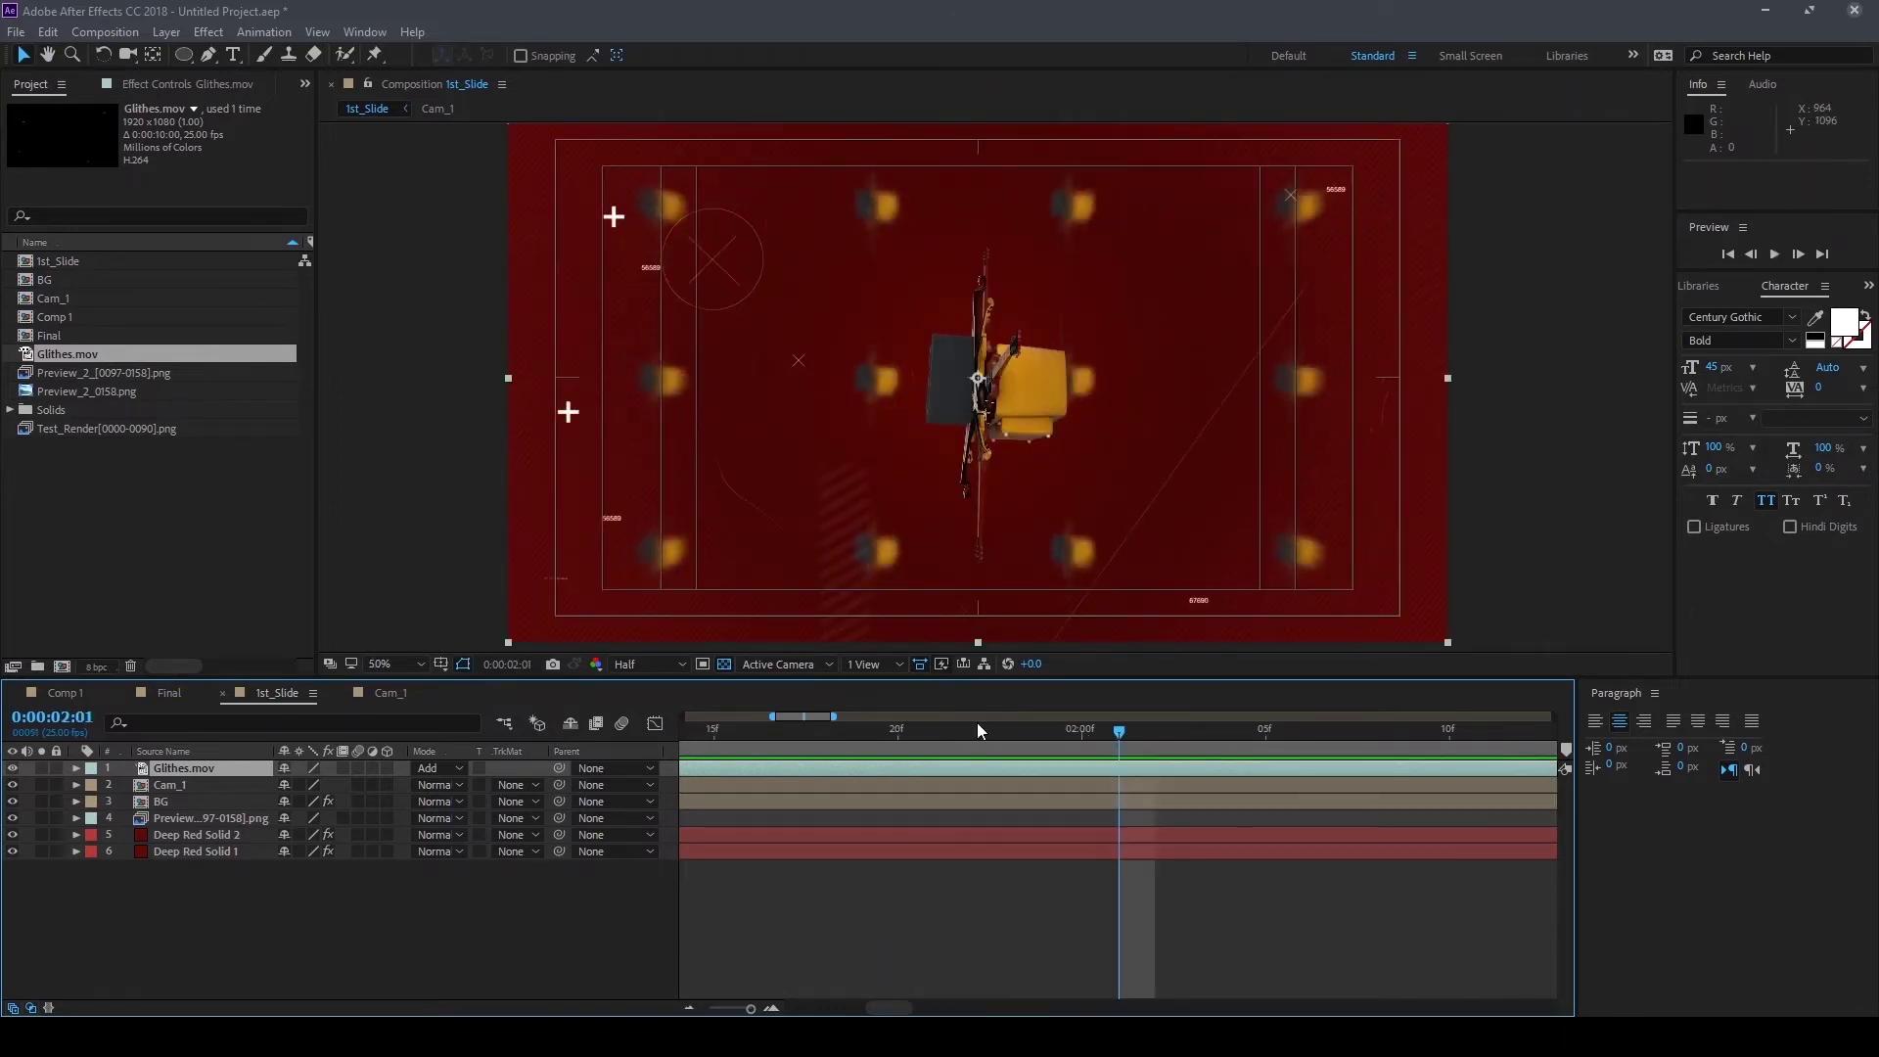
Show Deep Red Solid 1's radial Gradient Ramp settings in Effect Controls
{"action": "left_click_drag", "start_coordinate": [773, 717], "coordinate": [683, 716]}
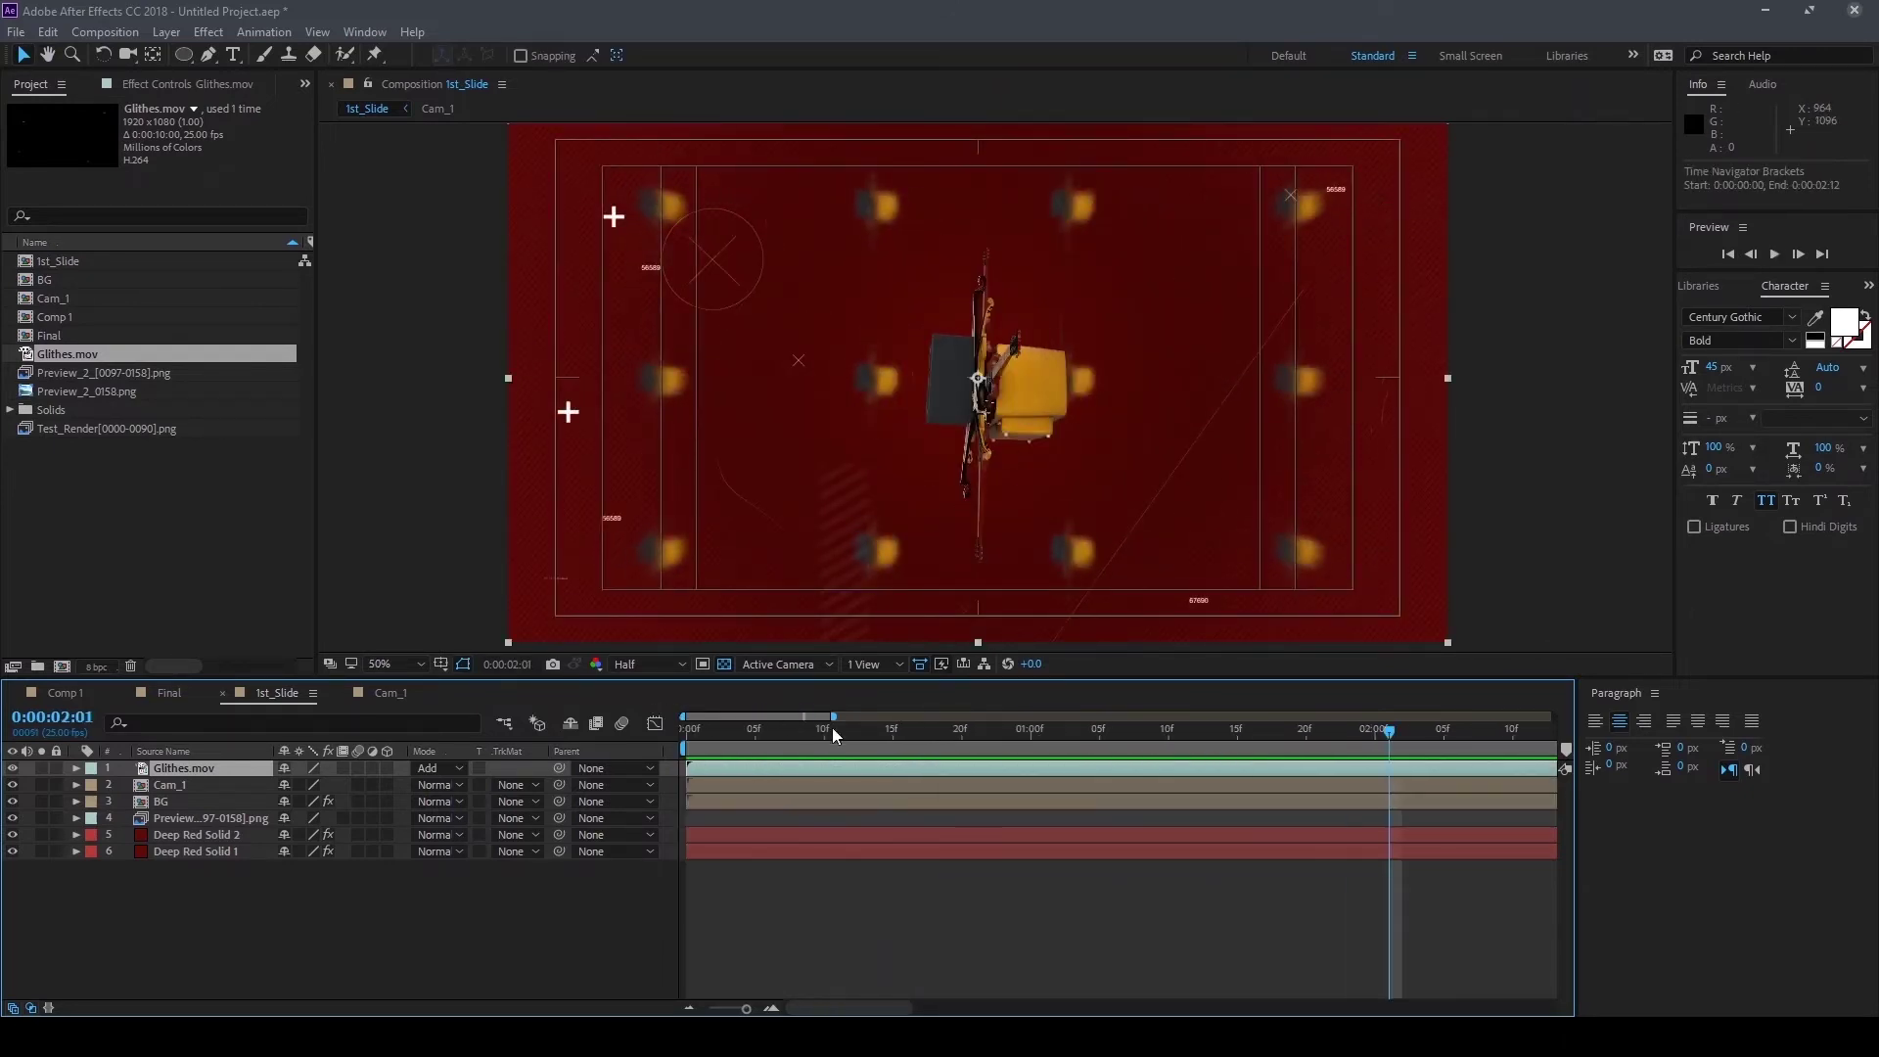
{"action": "left_click_drag", "start_coordinate": [832, 716], "coordinate": [1106, 716]}
{"action": "left_click_drag", "start_coordinate": [936, 736], "coordinate": [1018, 730]}
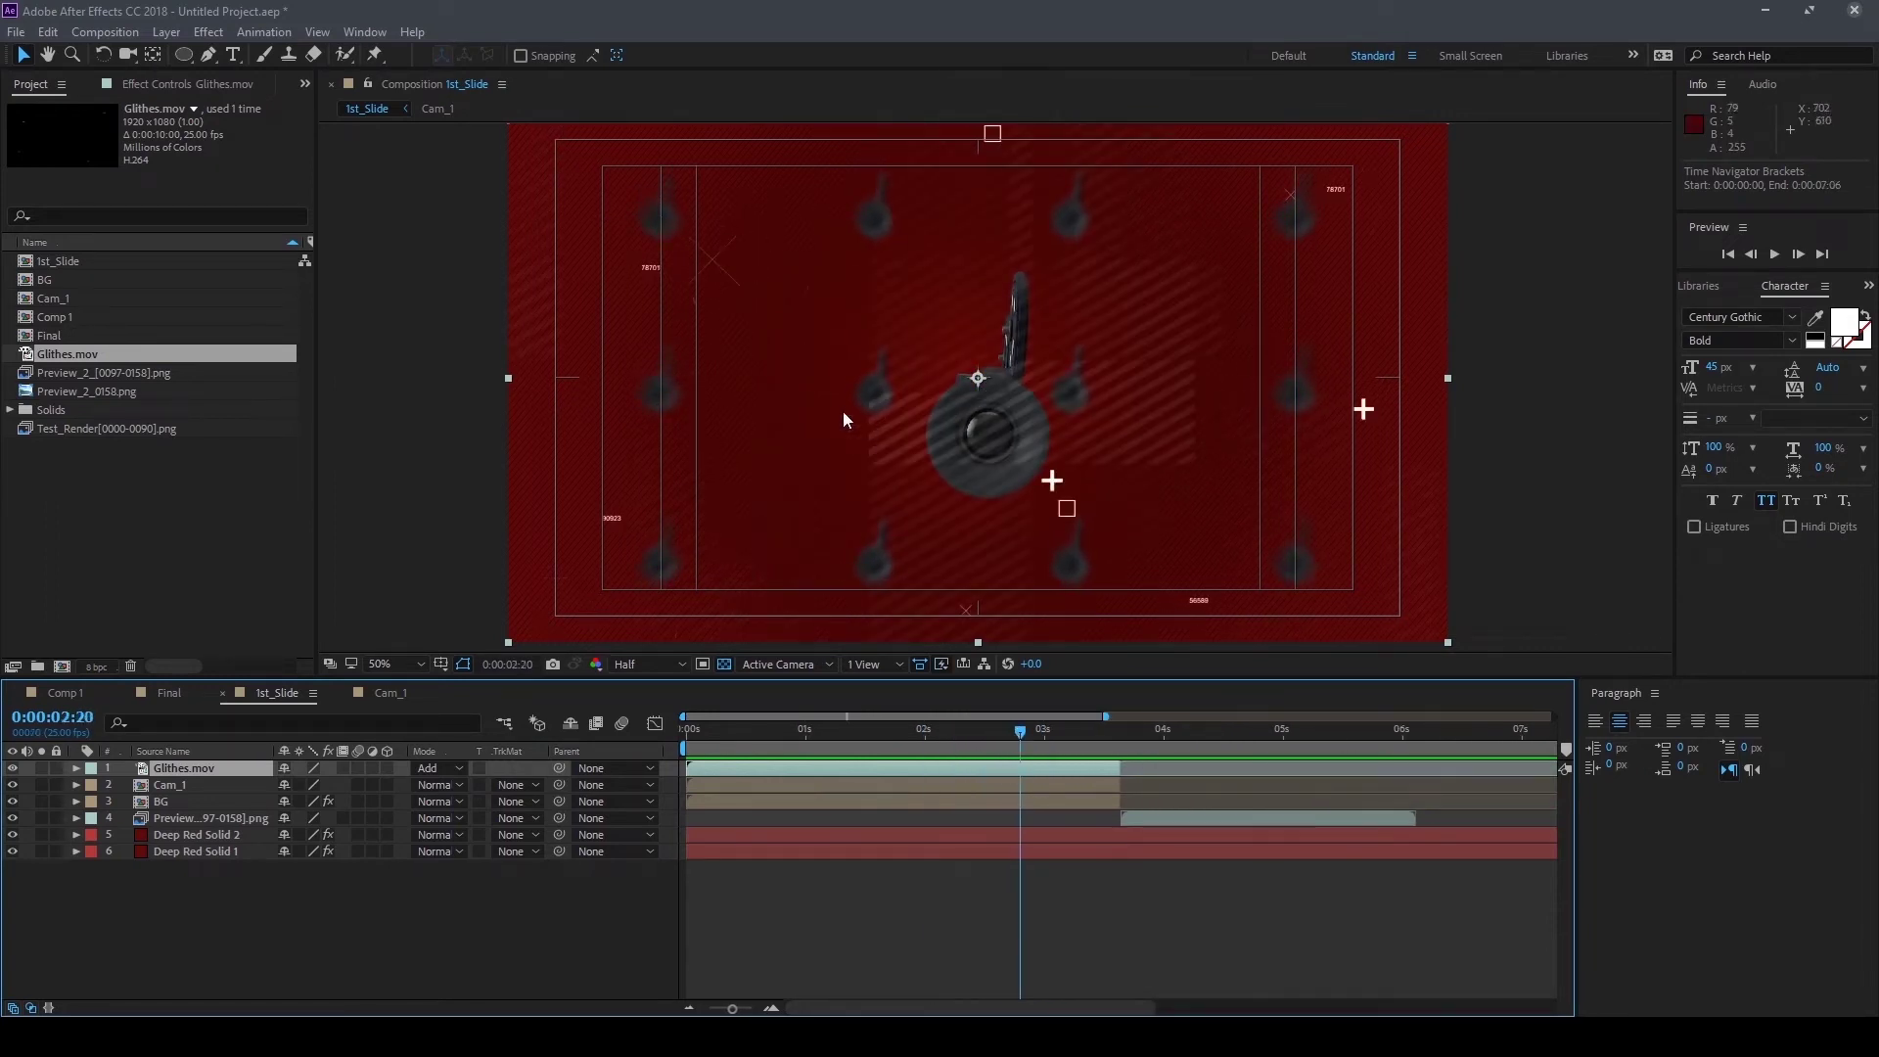
{"action": "left_click", "coordinate": [227, 850]}
{"action": "left_click", "coordinate": [211, 84]}
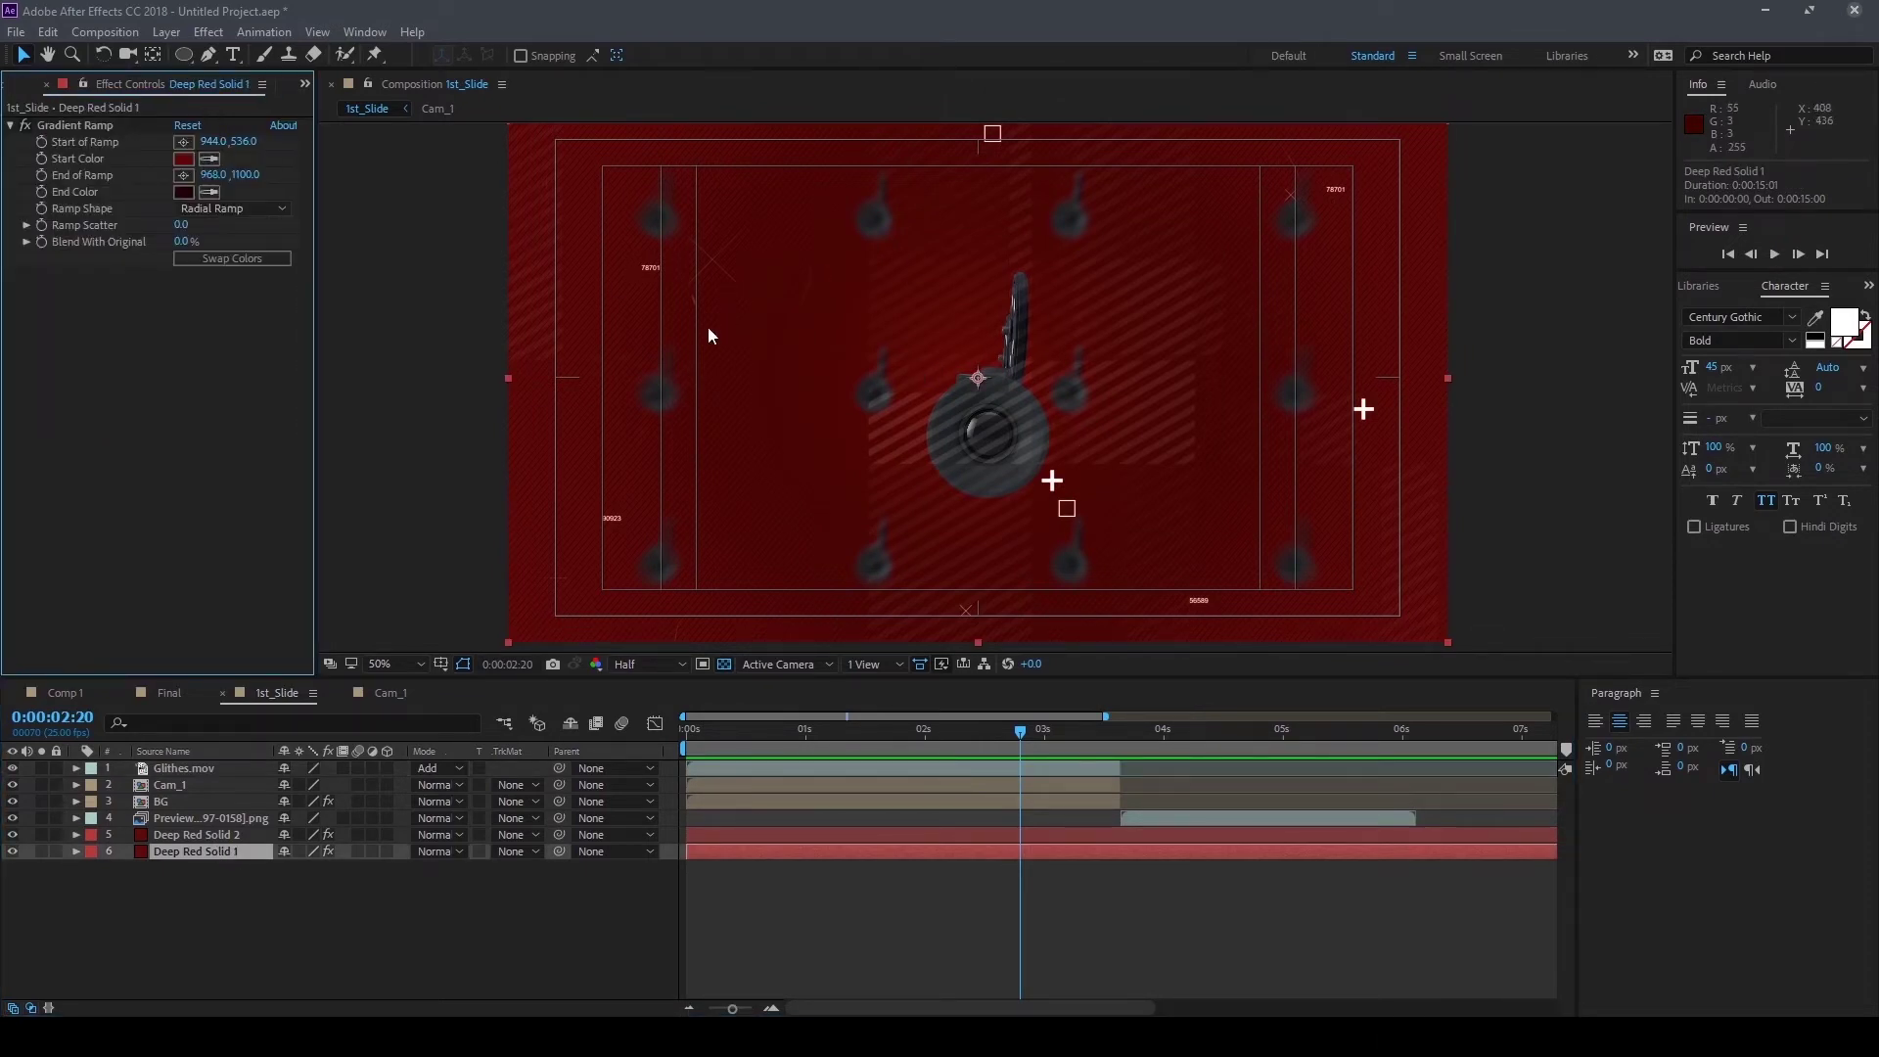
Set the Gradient Ramp start colour to crimson 610221 and end colour to dark red 350000
{"action": "left_click", "coordinate": [183, 159]}
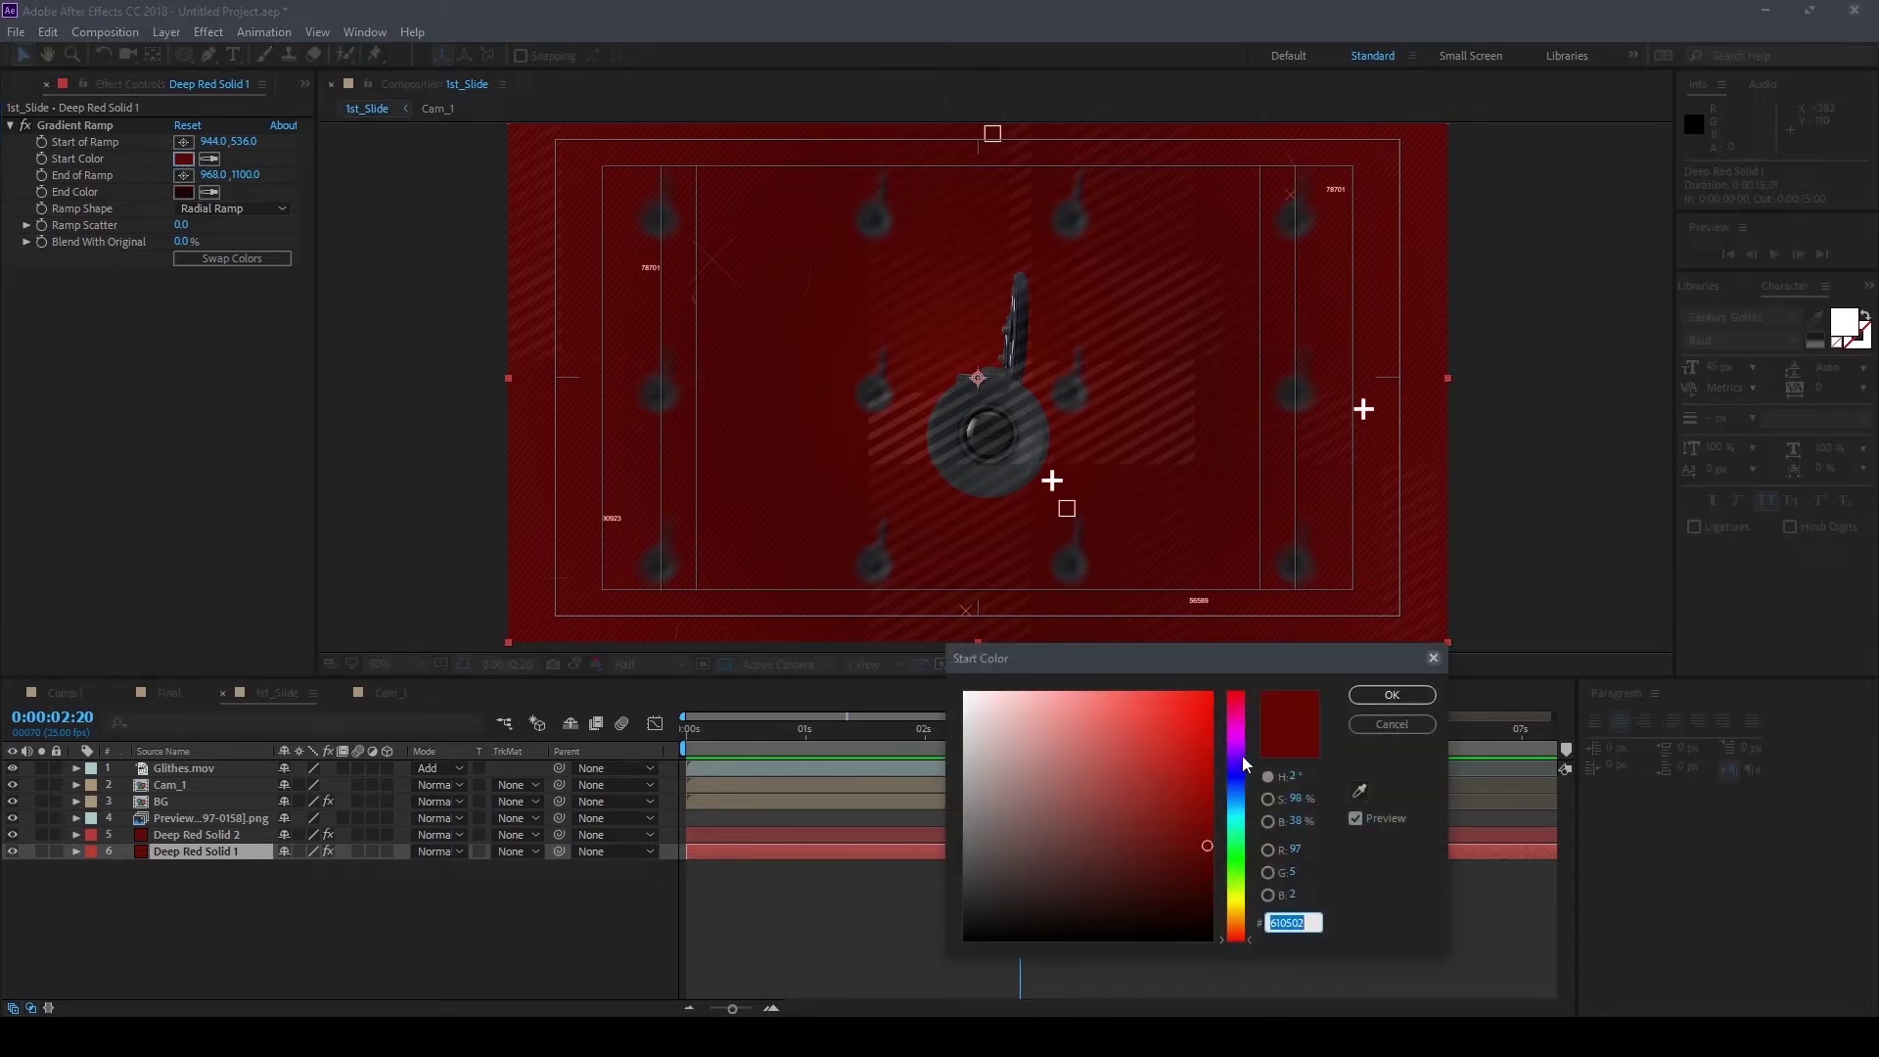
{"action": "left_click", "coordinate": [1243, 754]}
{"action": "left_click_drag", "start_coordinate": [1244, 752], "coordinate": [1250, 706]}
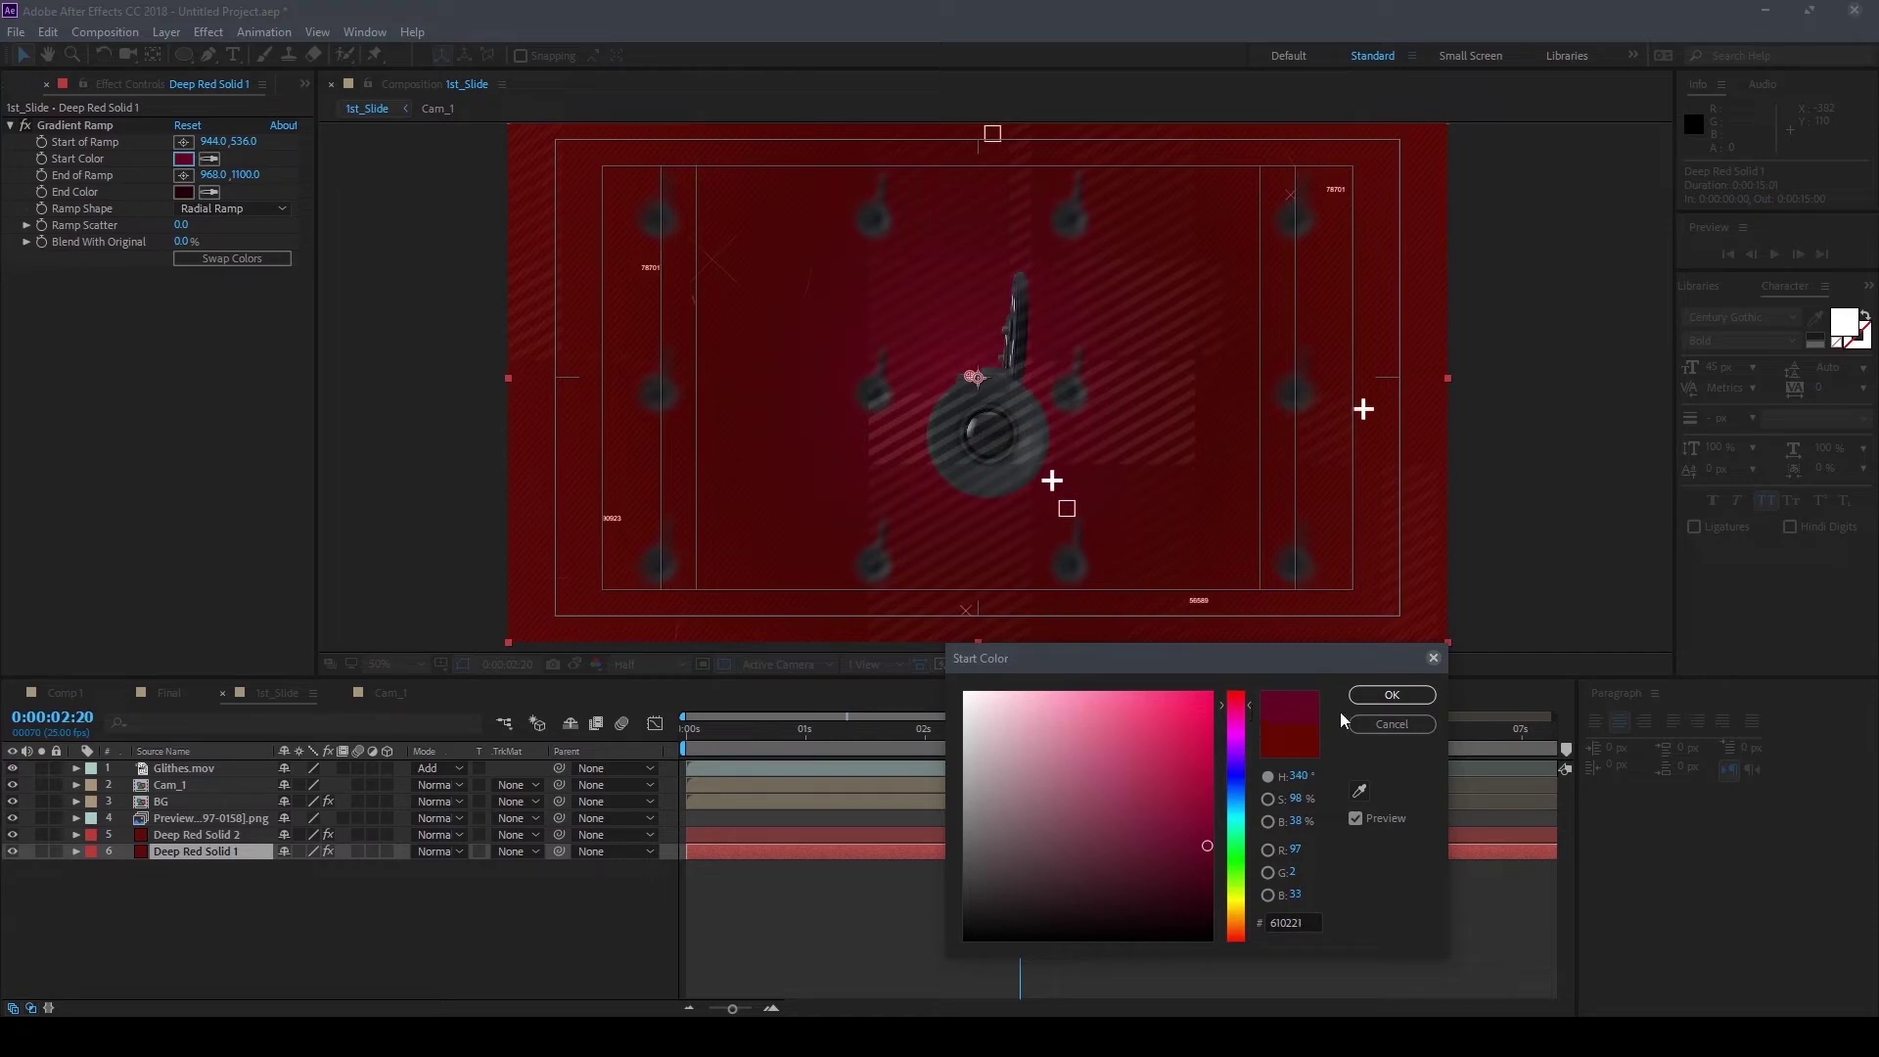
{"action": "left_click", "coordinate": [1392, 695]}
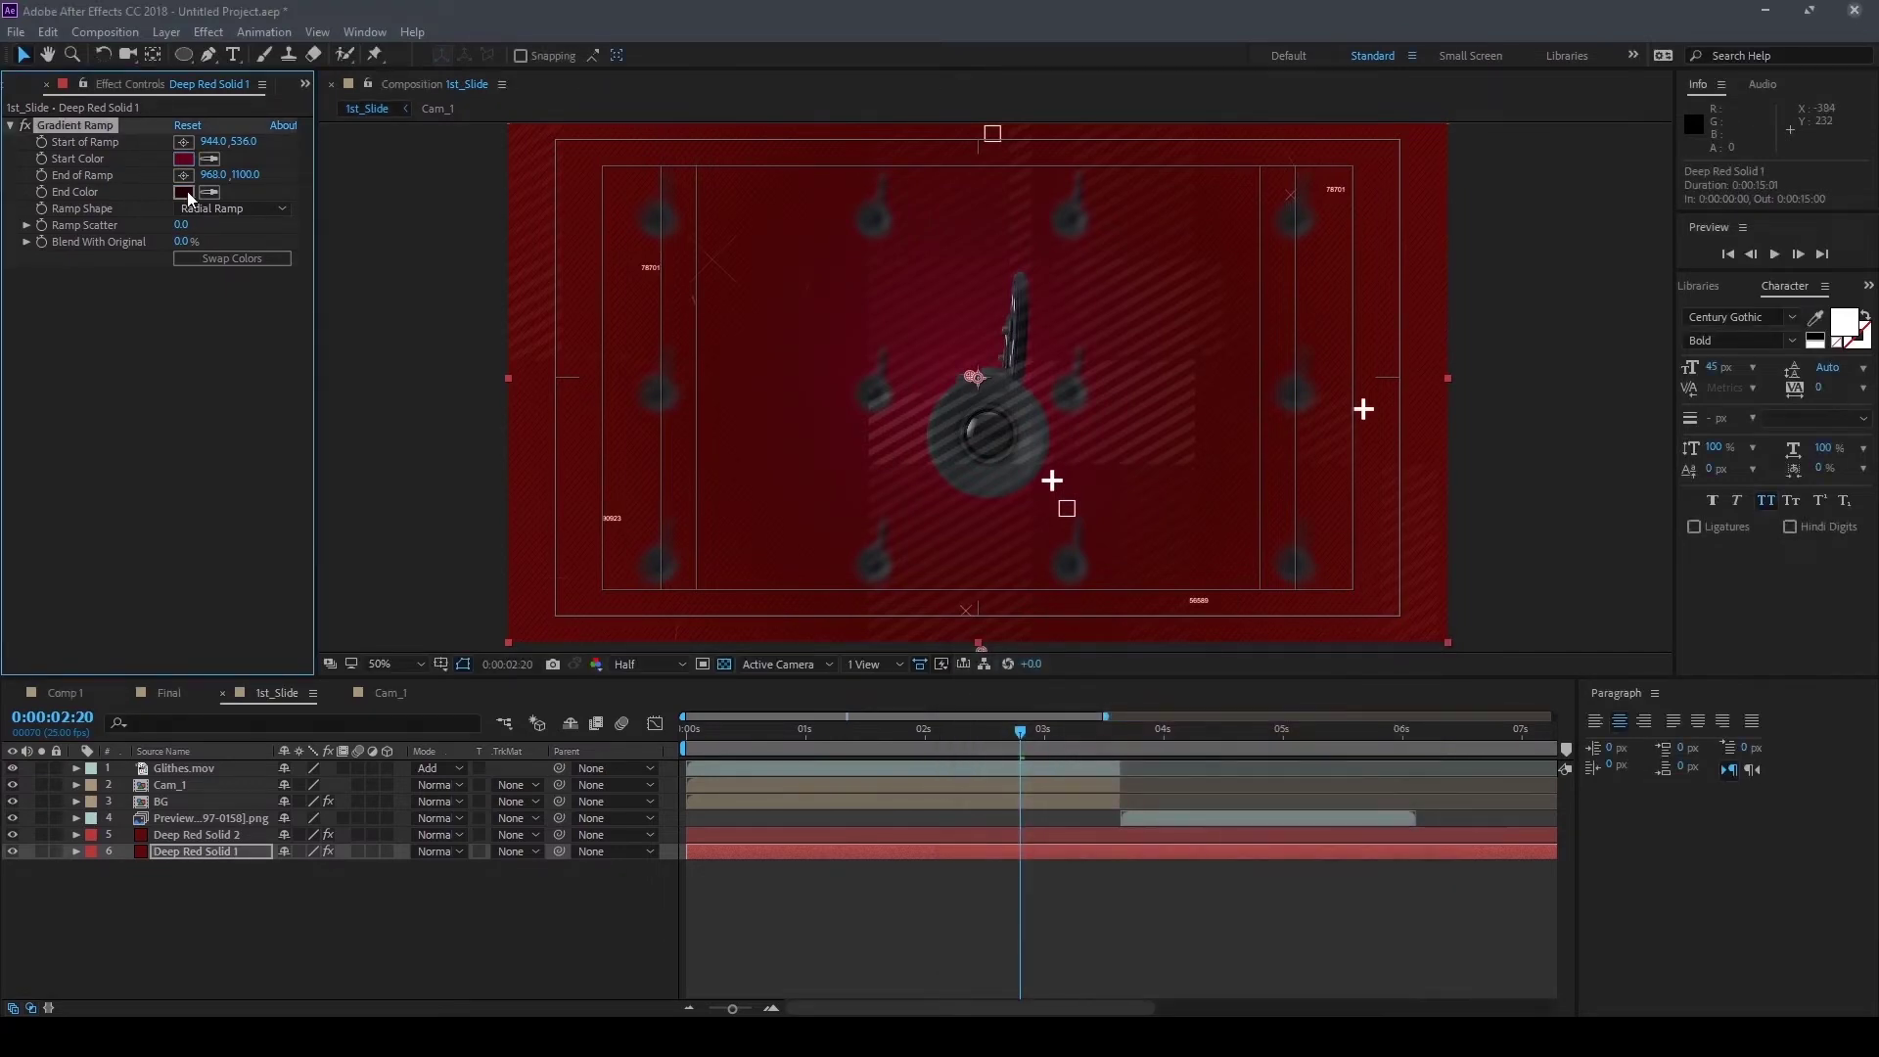
{"action": "left_click", "coordinate": [183, 192]}
{"action": "mouse_move", "coordinate": [1205, 900]}
{"action": "left_mouse_down"}
{"action": "mouse_move", "coordinate": [1172, 879]}
{"action": "mouse_move", "coordinate": [1216, 902]}
{"action": "mouse_move", "coordinate": [1214, 887]}
{"action": "left_mouse_up"}
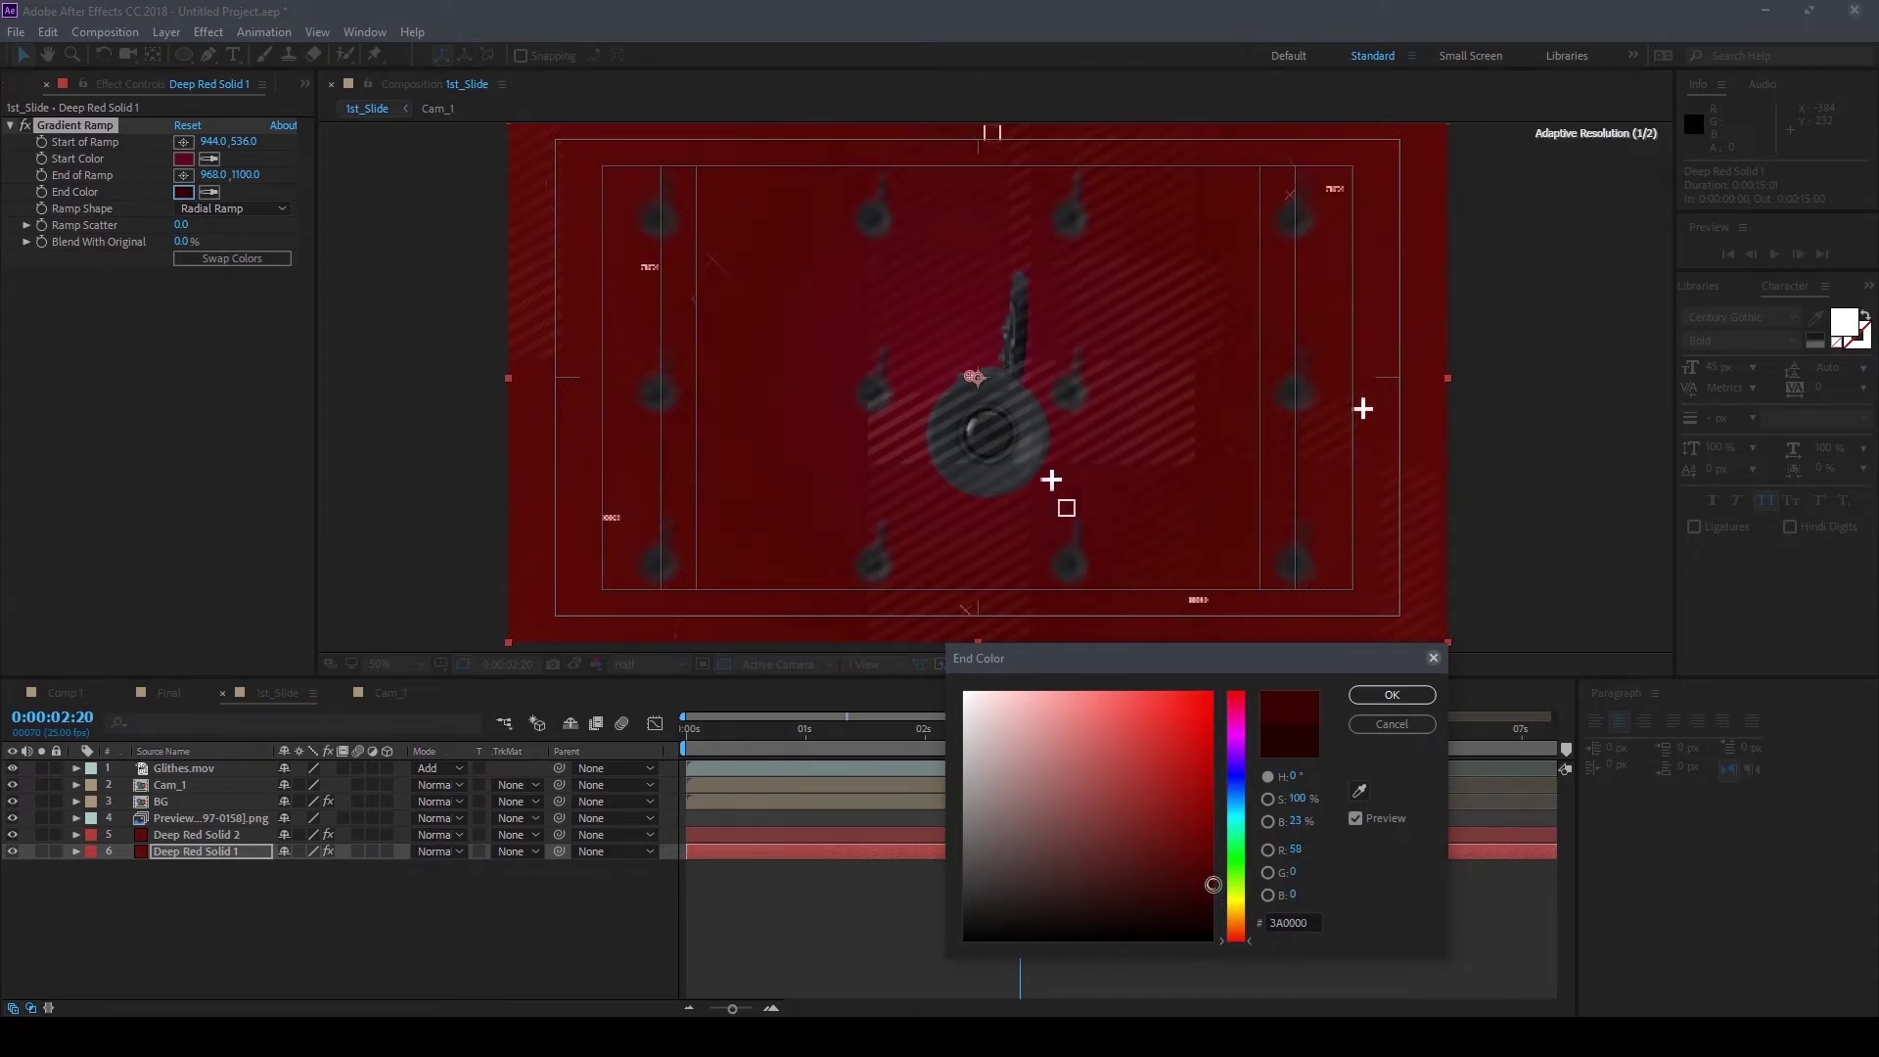
{"action": "left_click", "coordinate": [1391, 695]}
Drag the End of Ramp point down to 980,1280, toggling Deep Red Solid 2 to check the gradient
{"action": "key", "text": "comma"}
{"action": "left_click_drag", "start_coordinate": [988, 519], "coordinate": [989, 560]}
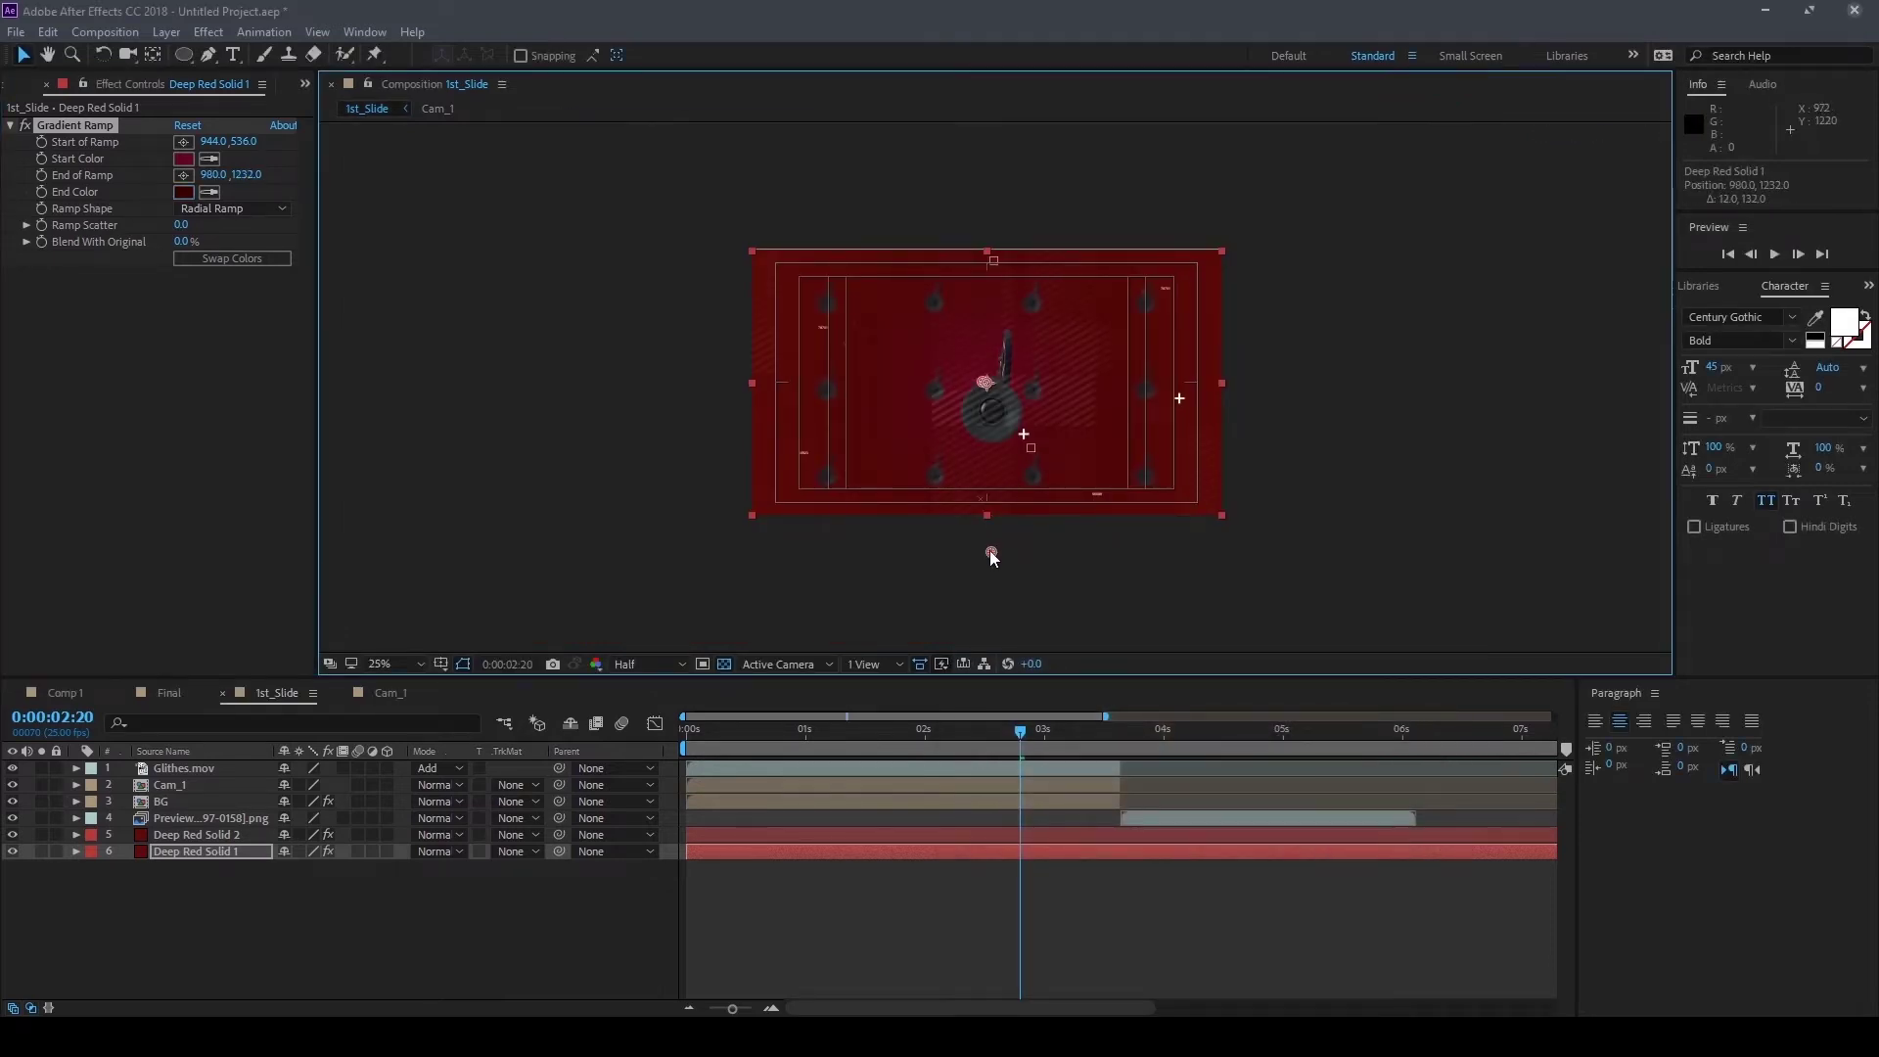
{"action": "left_click", "coordinate": [15, 835]}
{"action": "left_click", "coordinate": [12, 835]}
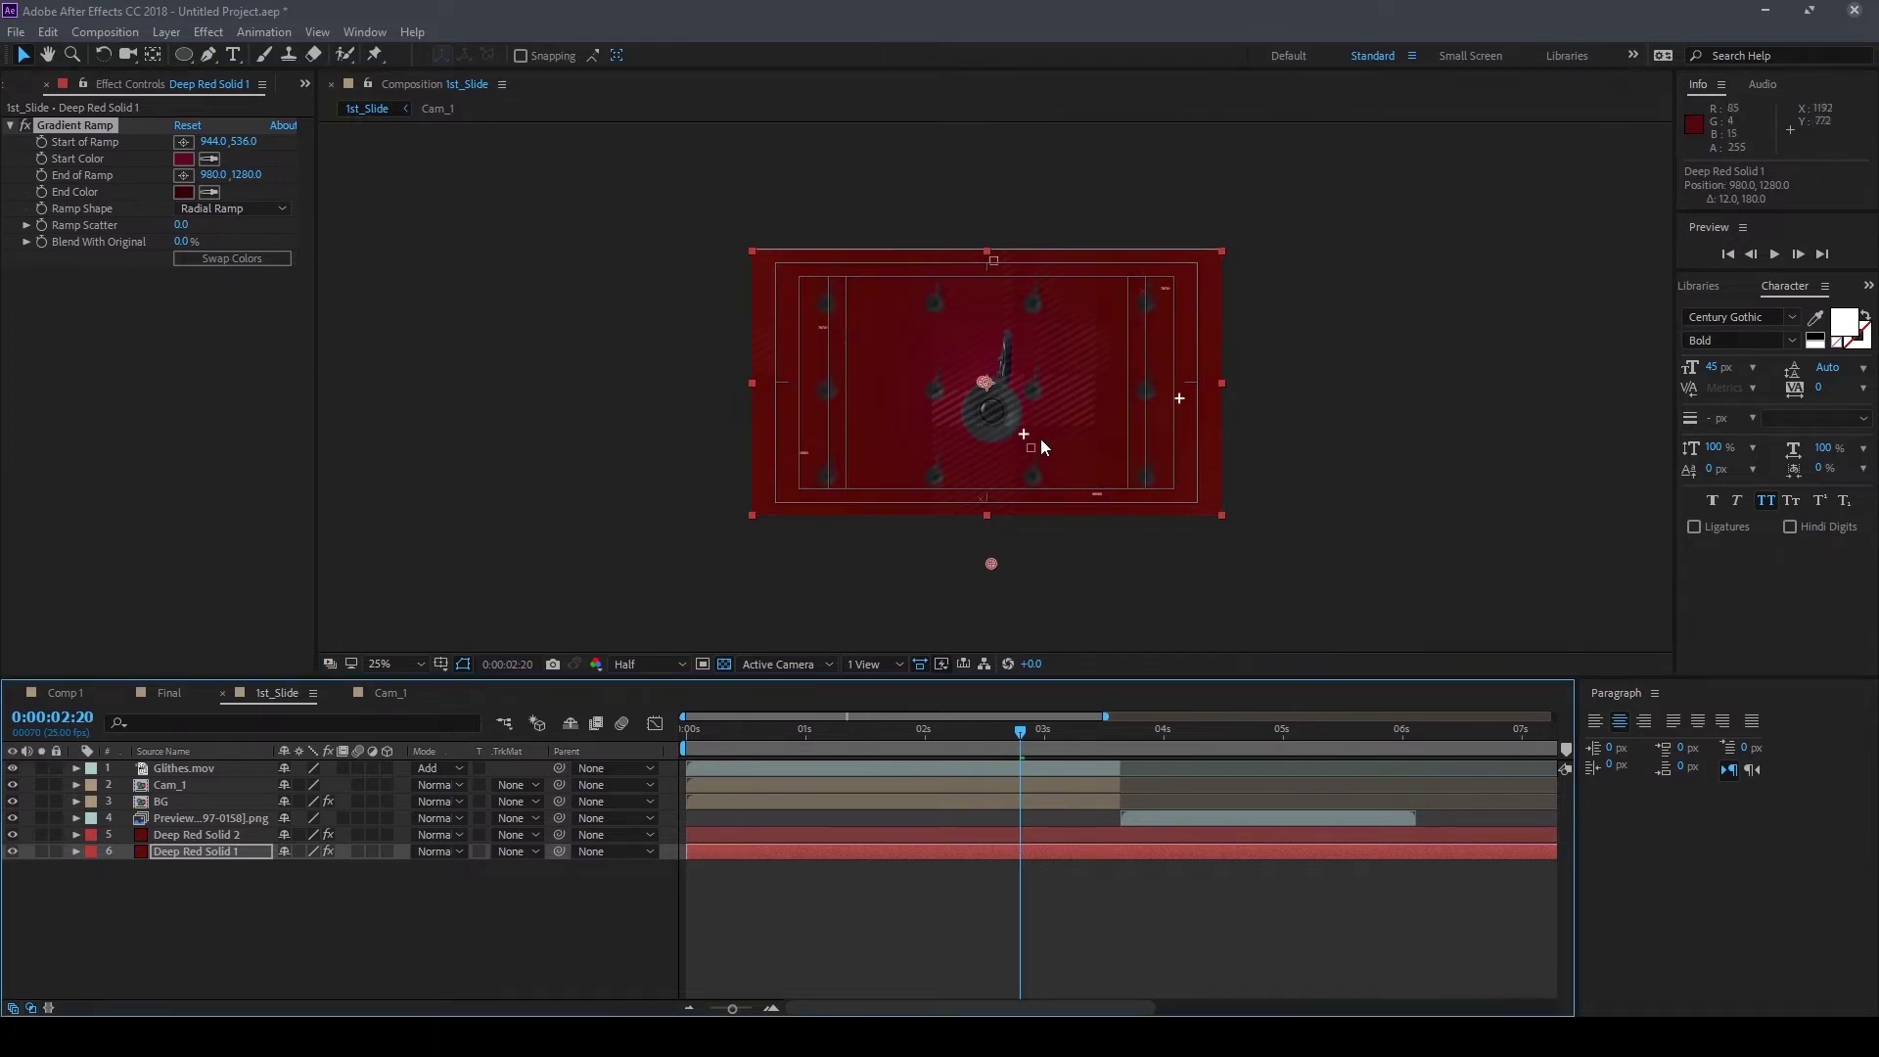
{"action": "key", "text": "period"}
{"action": "left_click", "coordinate": [161, 835]}
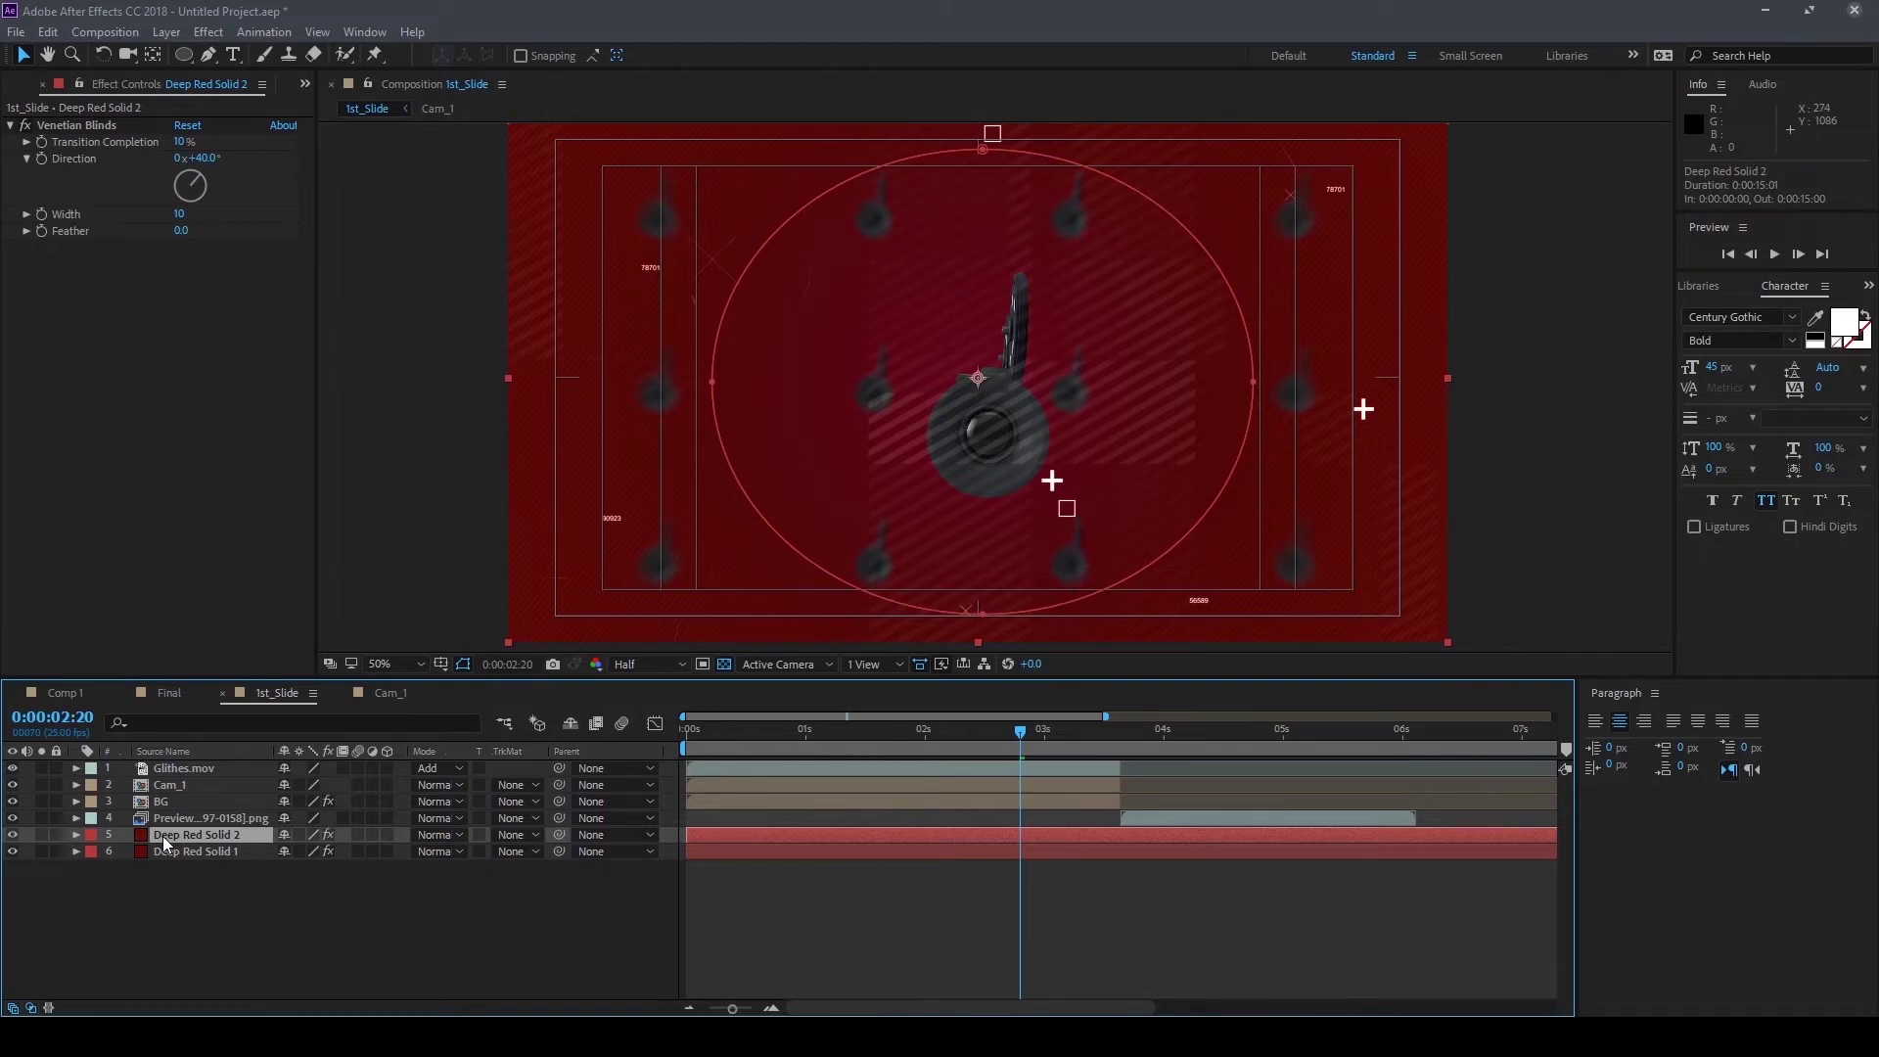
Create a white FFFFFF solid, then delete the new White Solid 1 layer
{"action": "key", "text": "F3"}
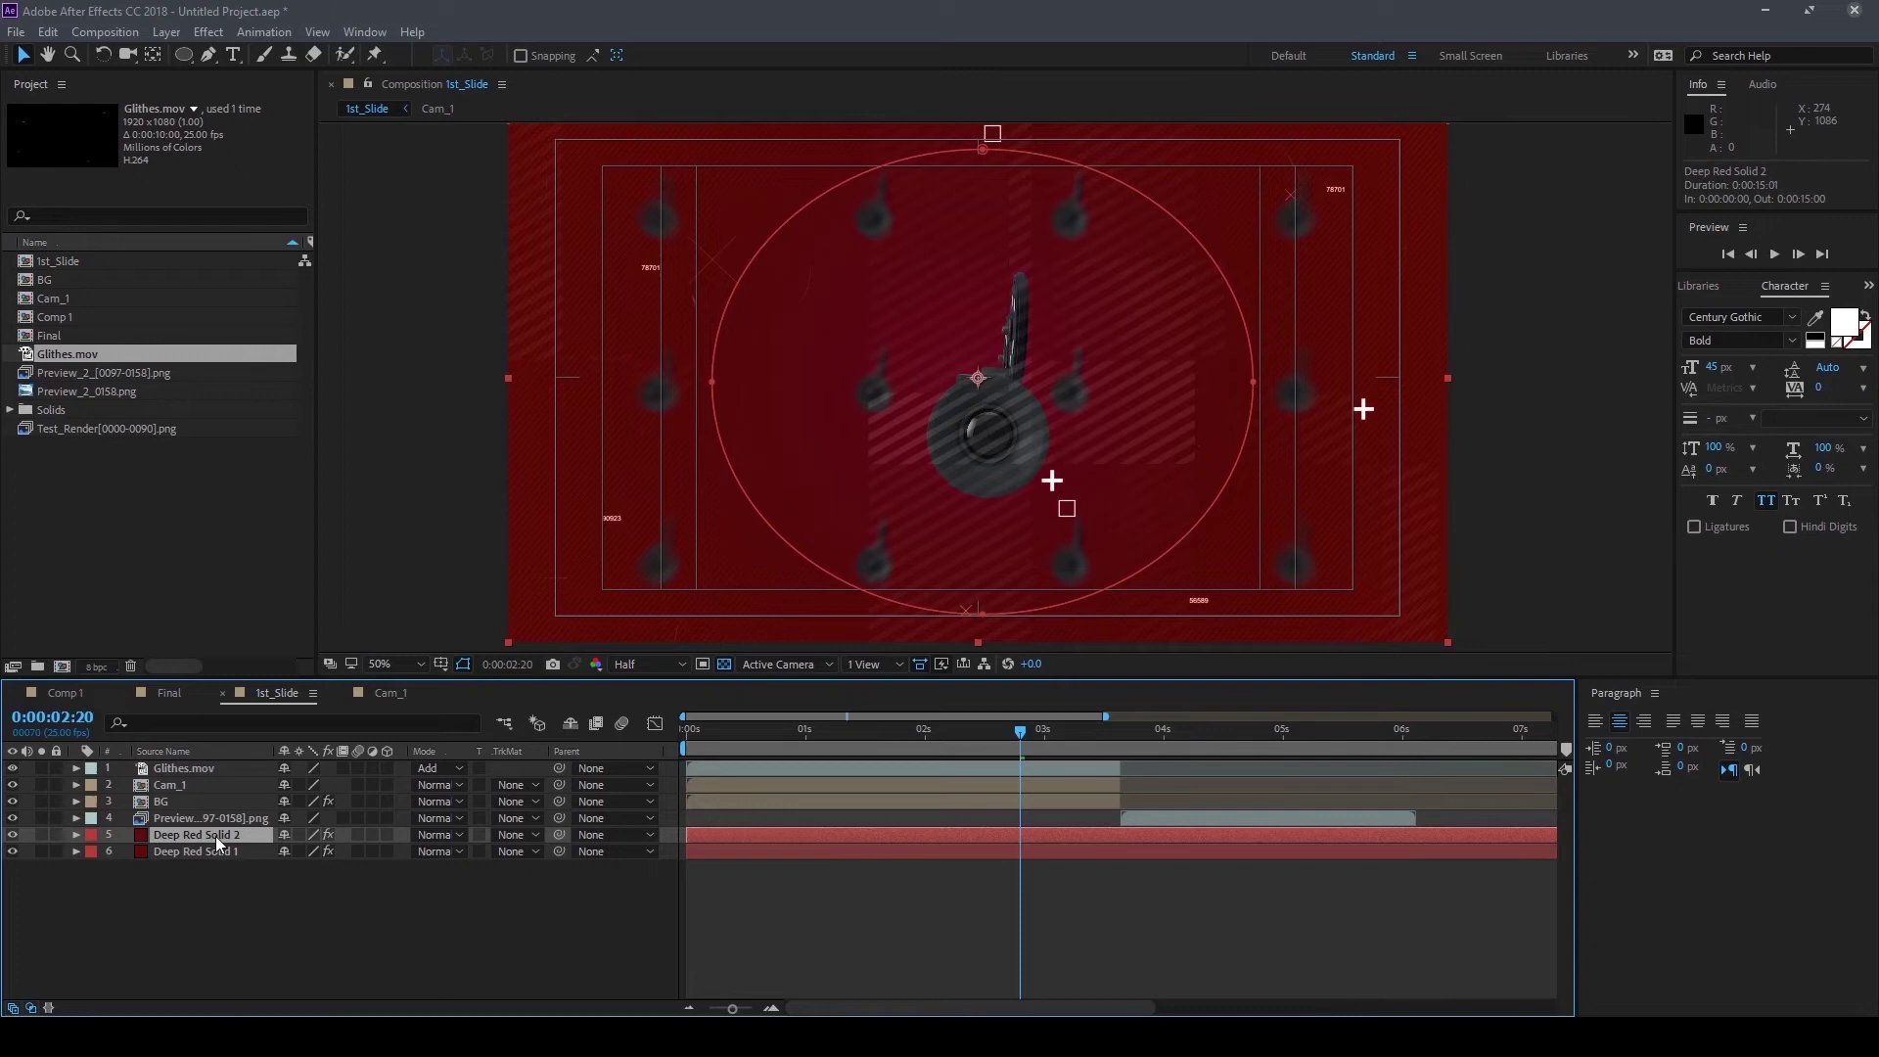
{"action": "key", "text": "ctrl+shift+y"}
{"action": "left_click", "coordinate": [925, 641]}
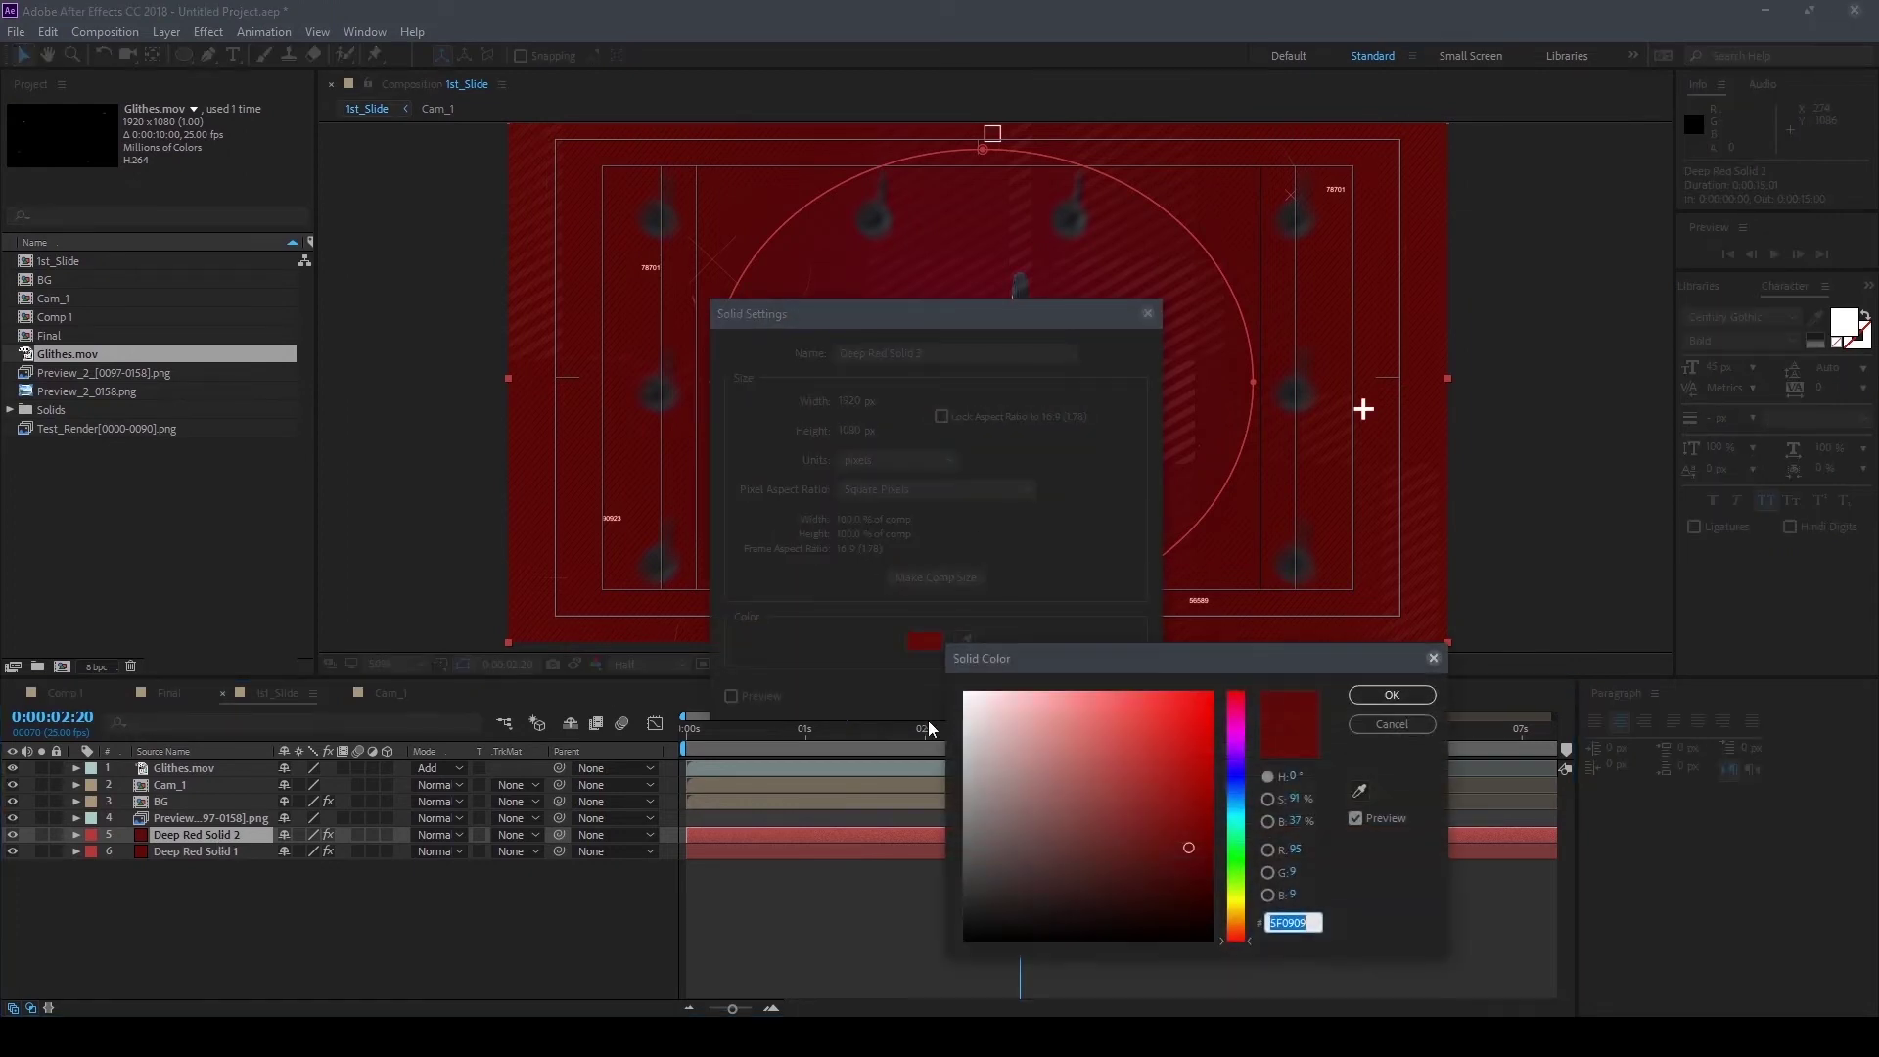
{"action": "type", "text": "FFFFFF"}
{"action": "key", "text": "Return"}
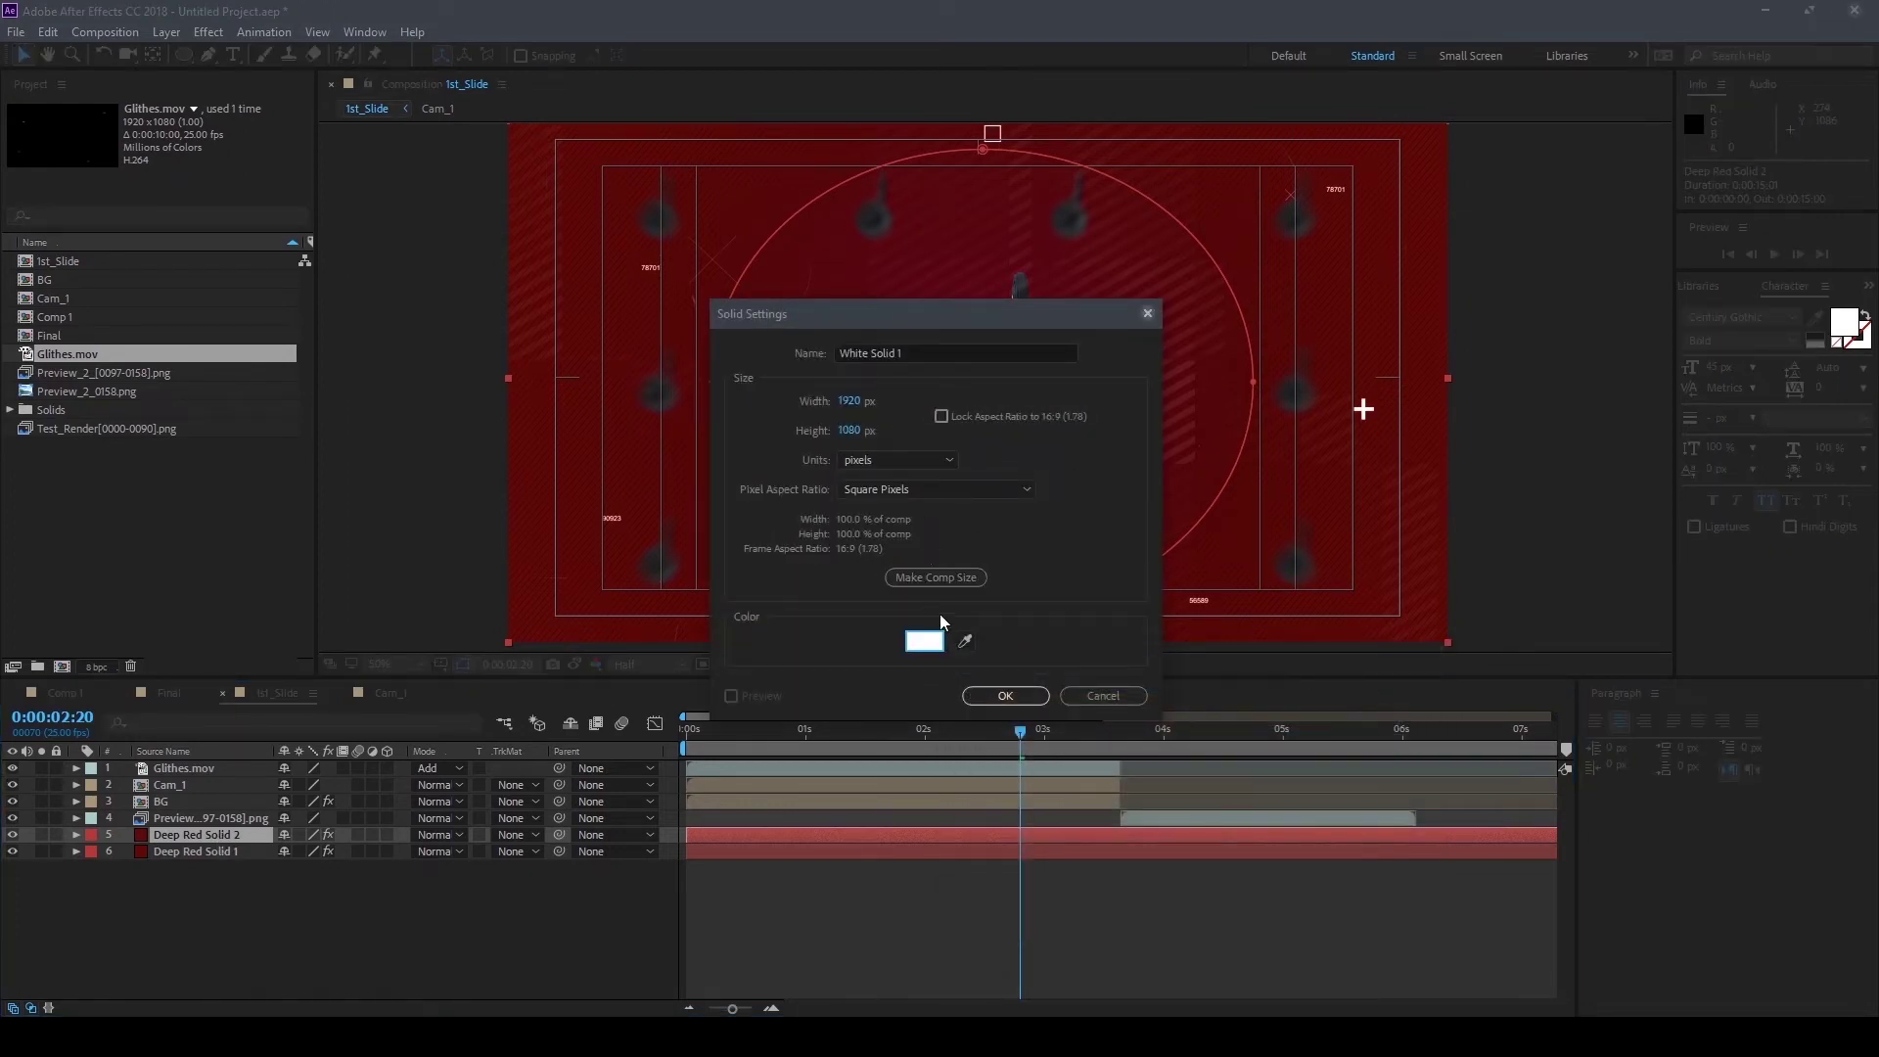
{"action": "left_click", "coordinate": [1027, 696]}
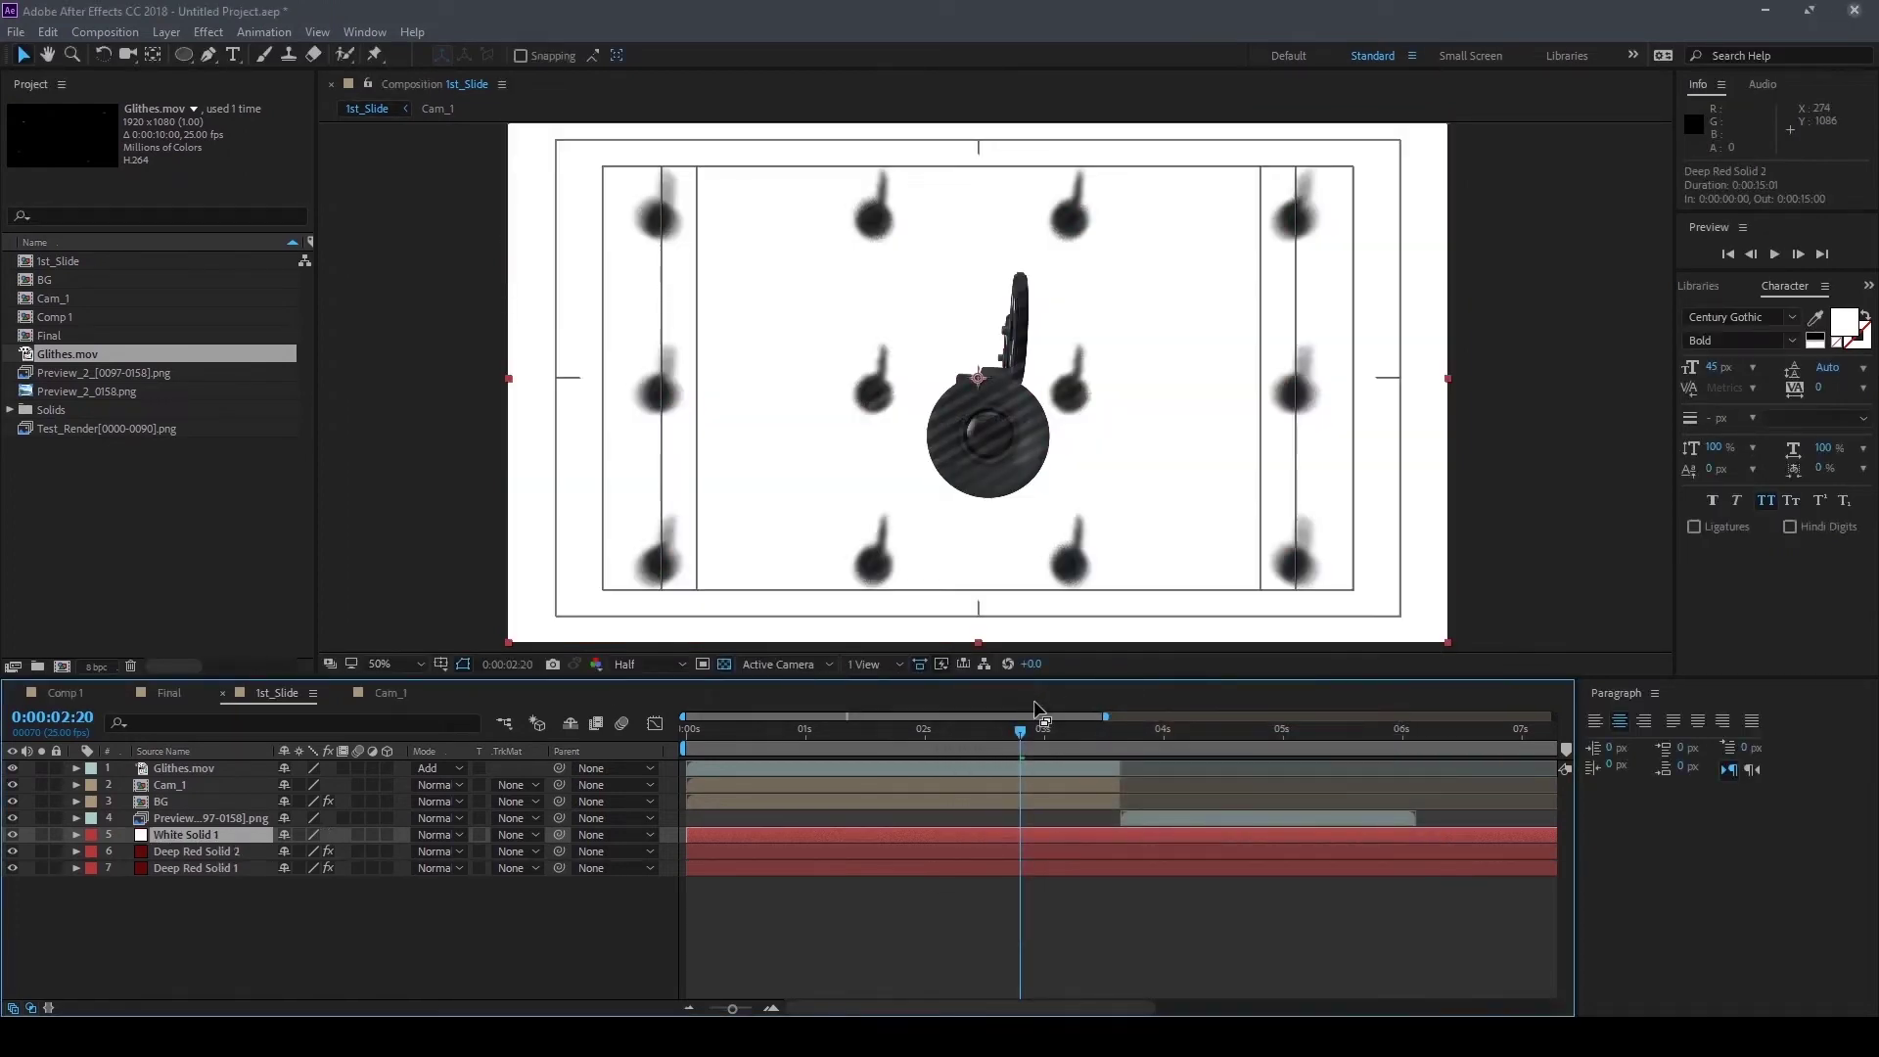
{"action": "key", "text": "Delete"}
Change Deep Red Solid 2's colour in Solid Settings to dark grey 242424
{"action": "left_click", "coordinate": [198, 838]}
{"action": "key", "text": "ctrl+shift+y"}
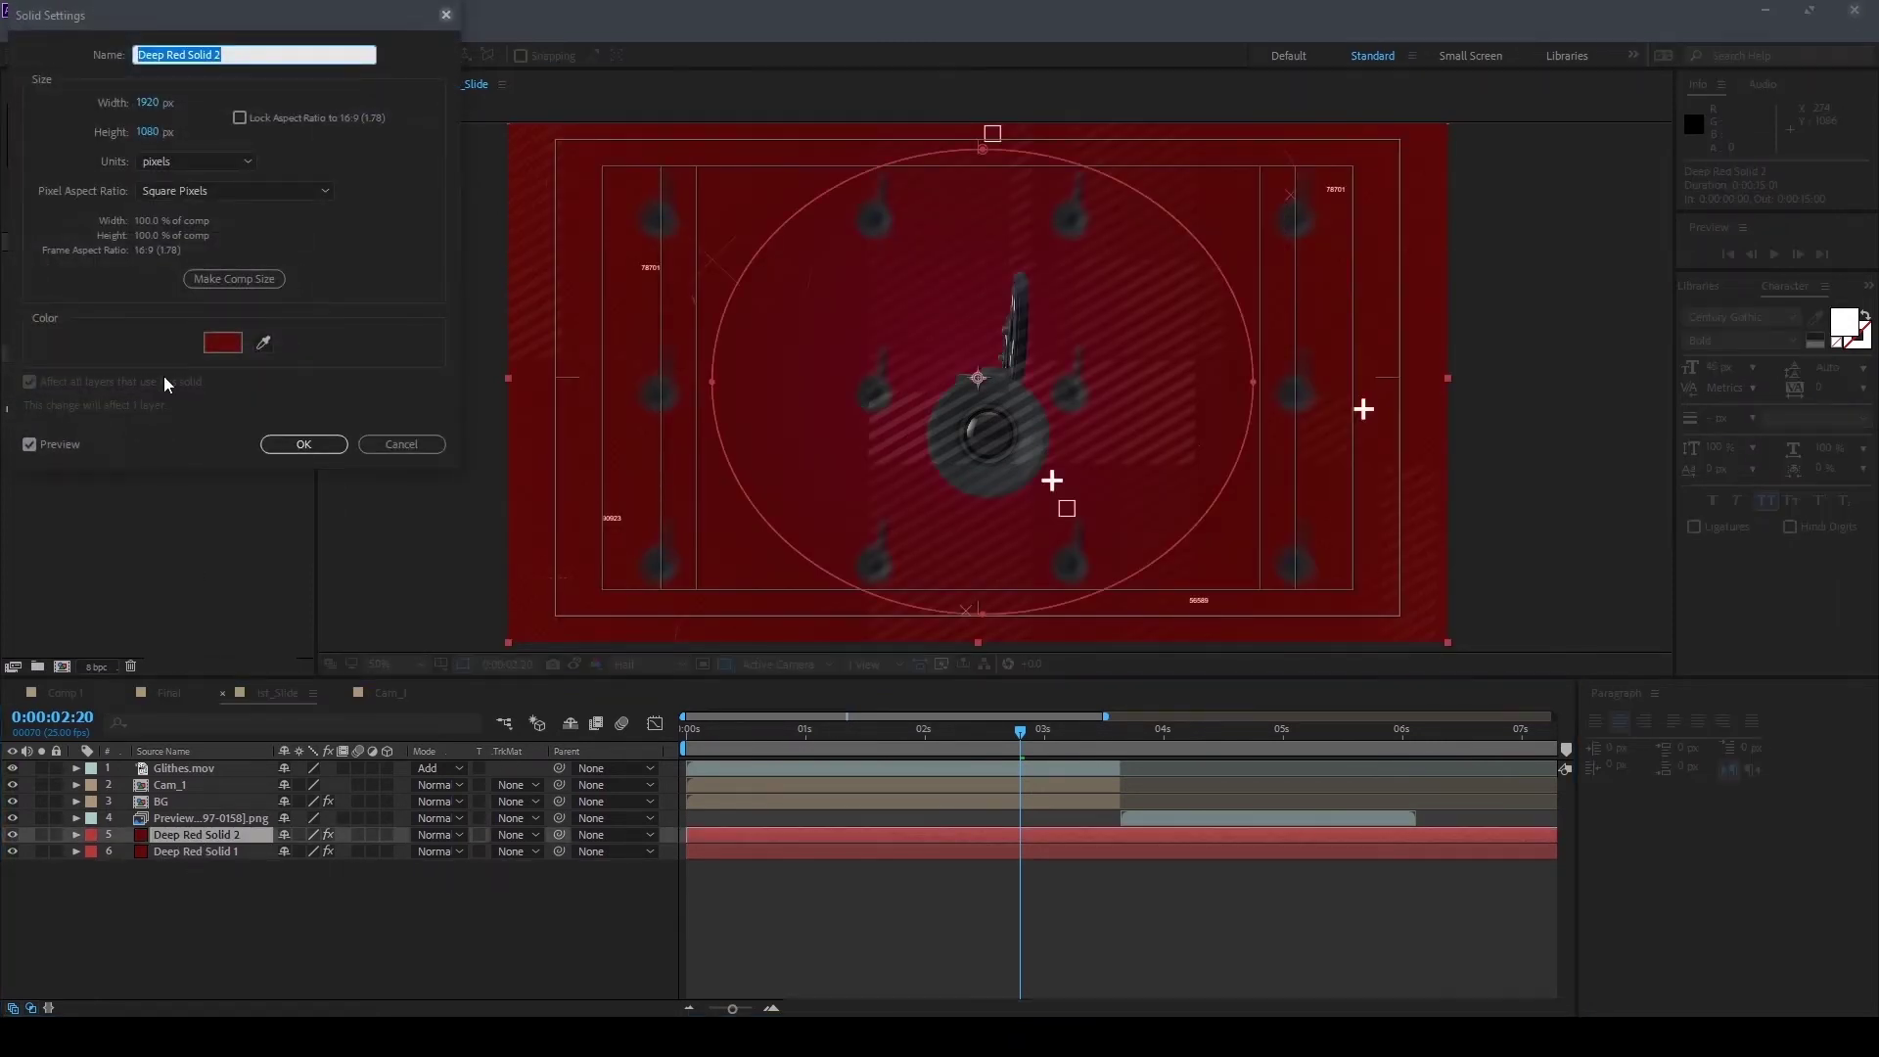
{"action": "left_click", "coordinate": [222, 342]}
{"action": "left_click", "coordinate": [966, 692]}
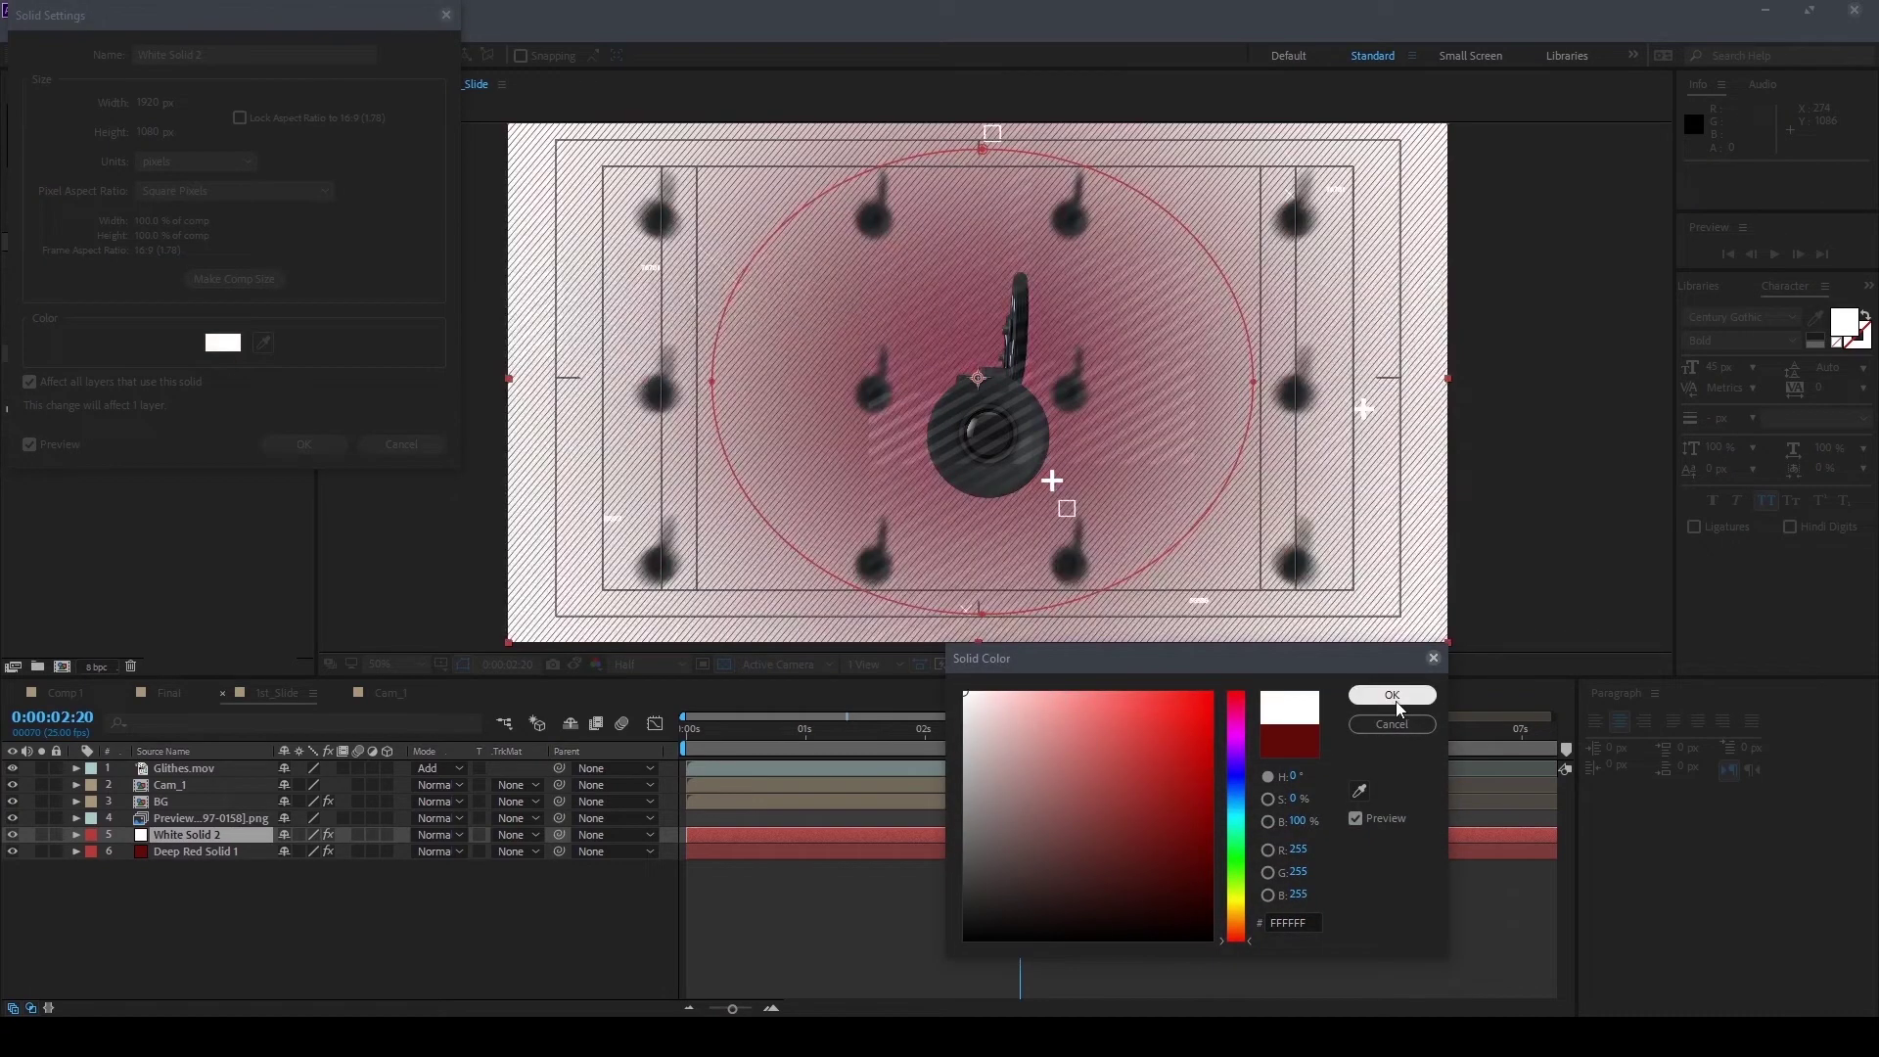
{"action": "mouse_move", "coordinate": [1047, 704]}
{"action": "left_mouse_down"}
{"action": "mouse_move", "coordinate": [977, 929]}
{"action": "mouse_move", "coordinate": [979, 842]}
{"action": "mouse_move", "coordinate": [962, 889]}
{"action": "left_mouse_up"}
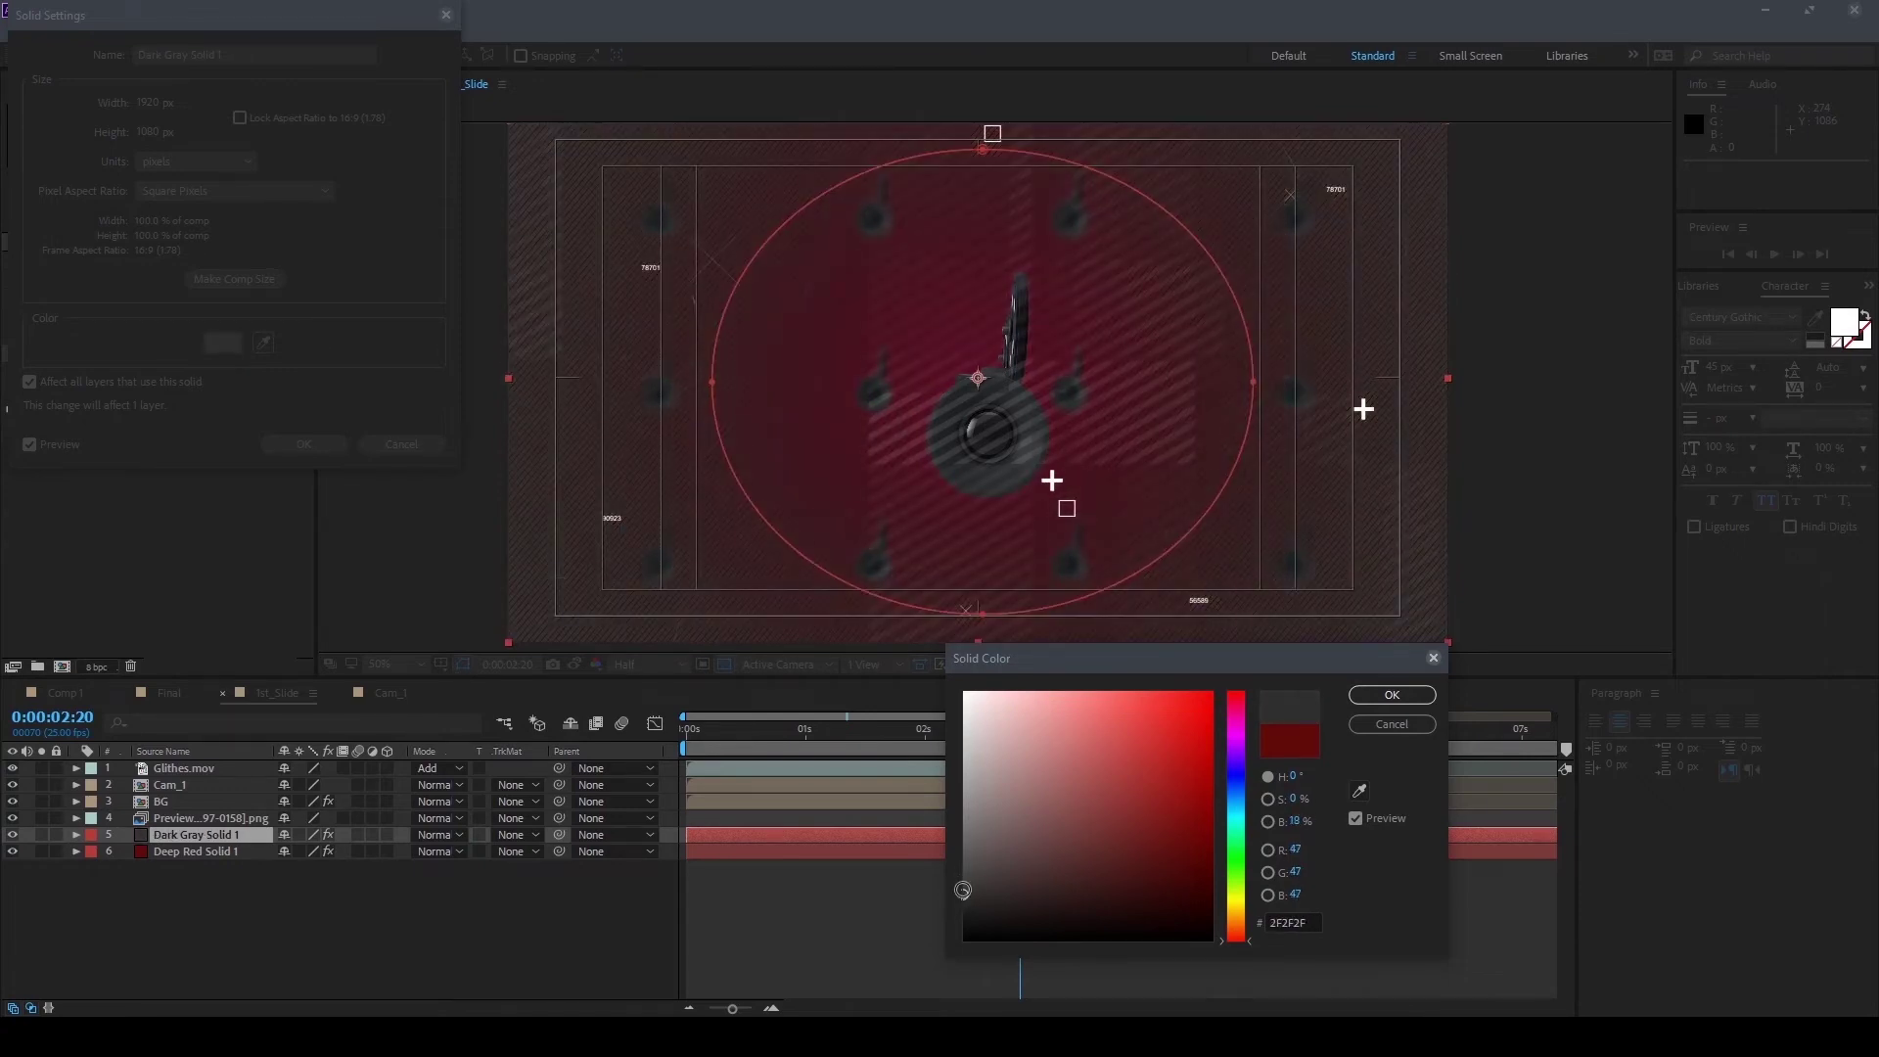
{"action": "left_click_drag", "start_coordinate": [959, 898], "coordinate": [963, 903]}
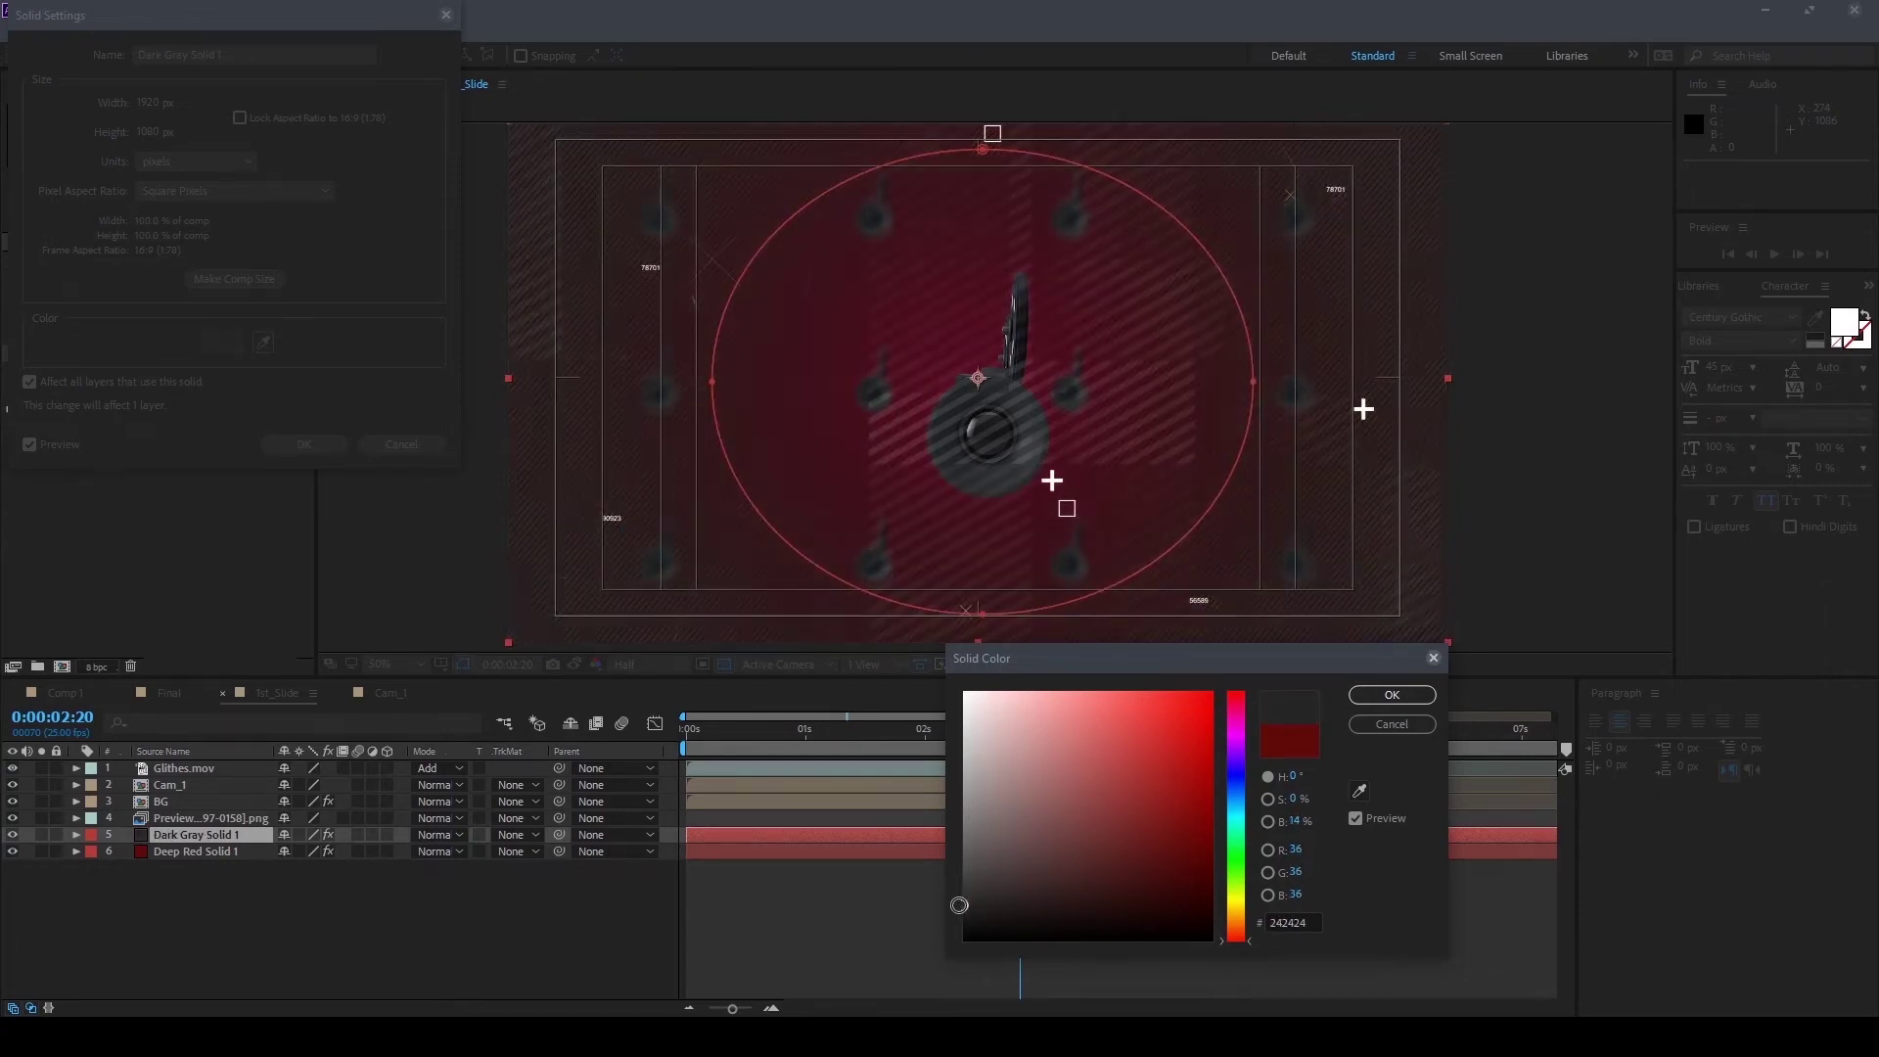
{"action": "left_click", "coordinate": [1392, 694]}
{"action": "left_click", "coordinate": [303, 445]}
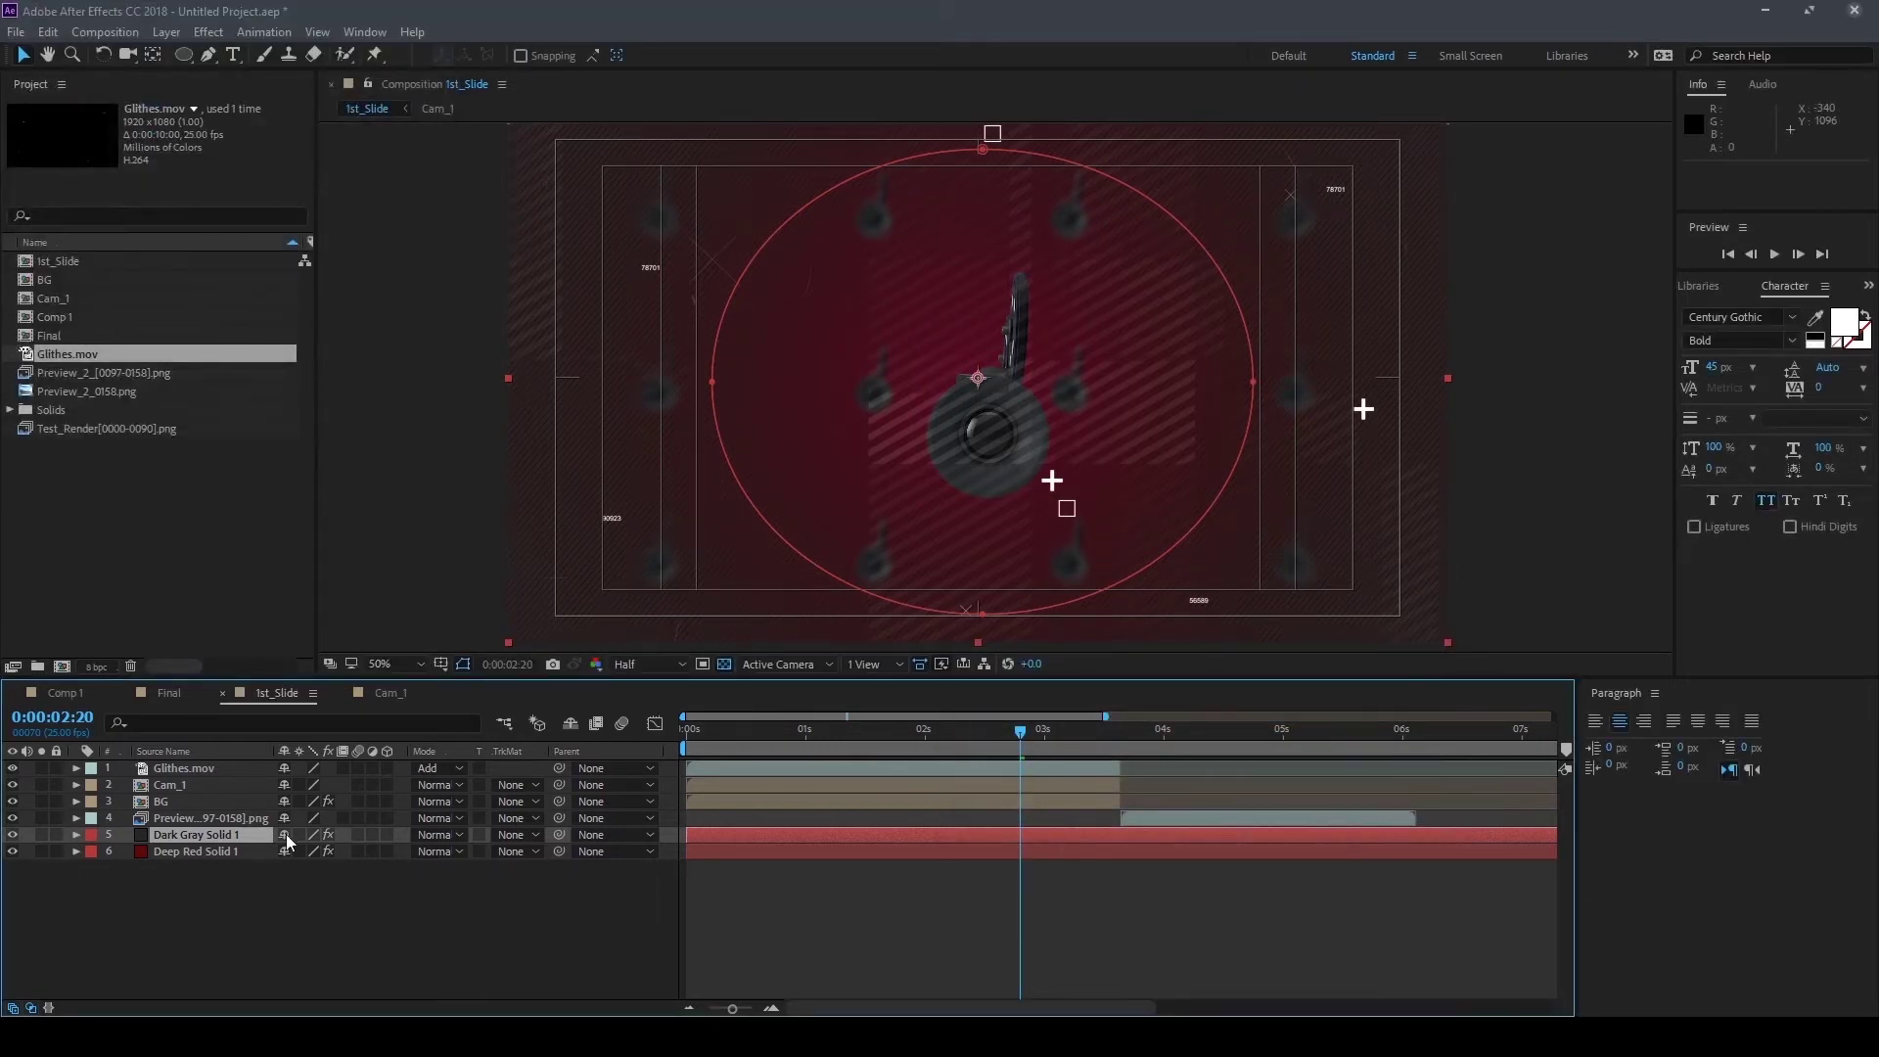
Set Dark Gray Solid 1's opacity to 50%
{"action": "key", "text": "t"}
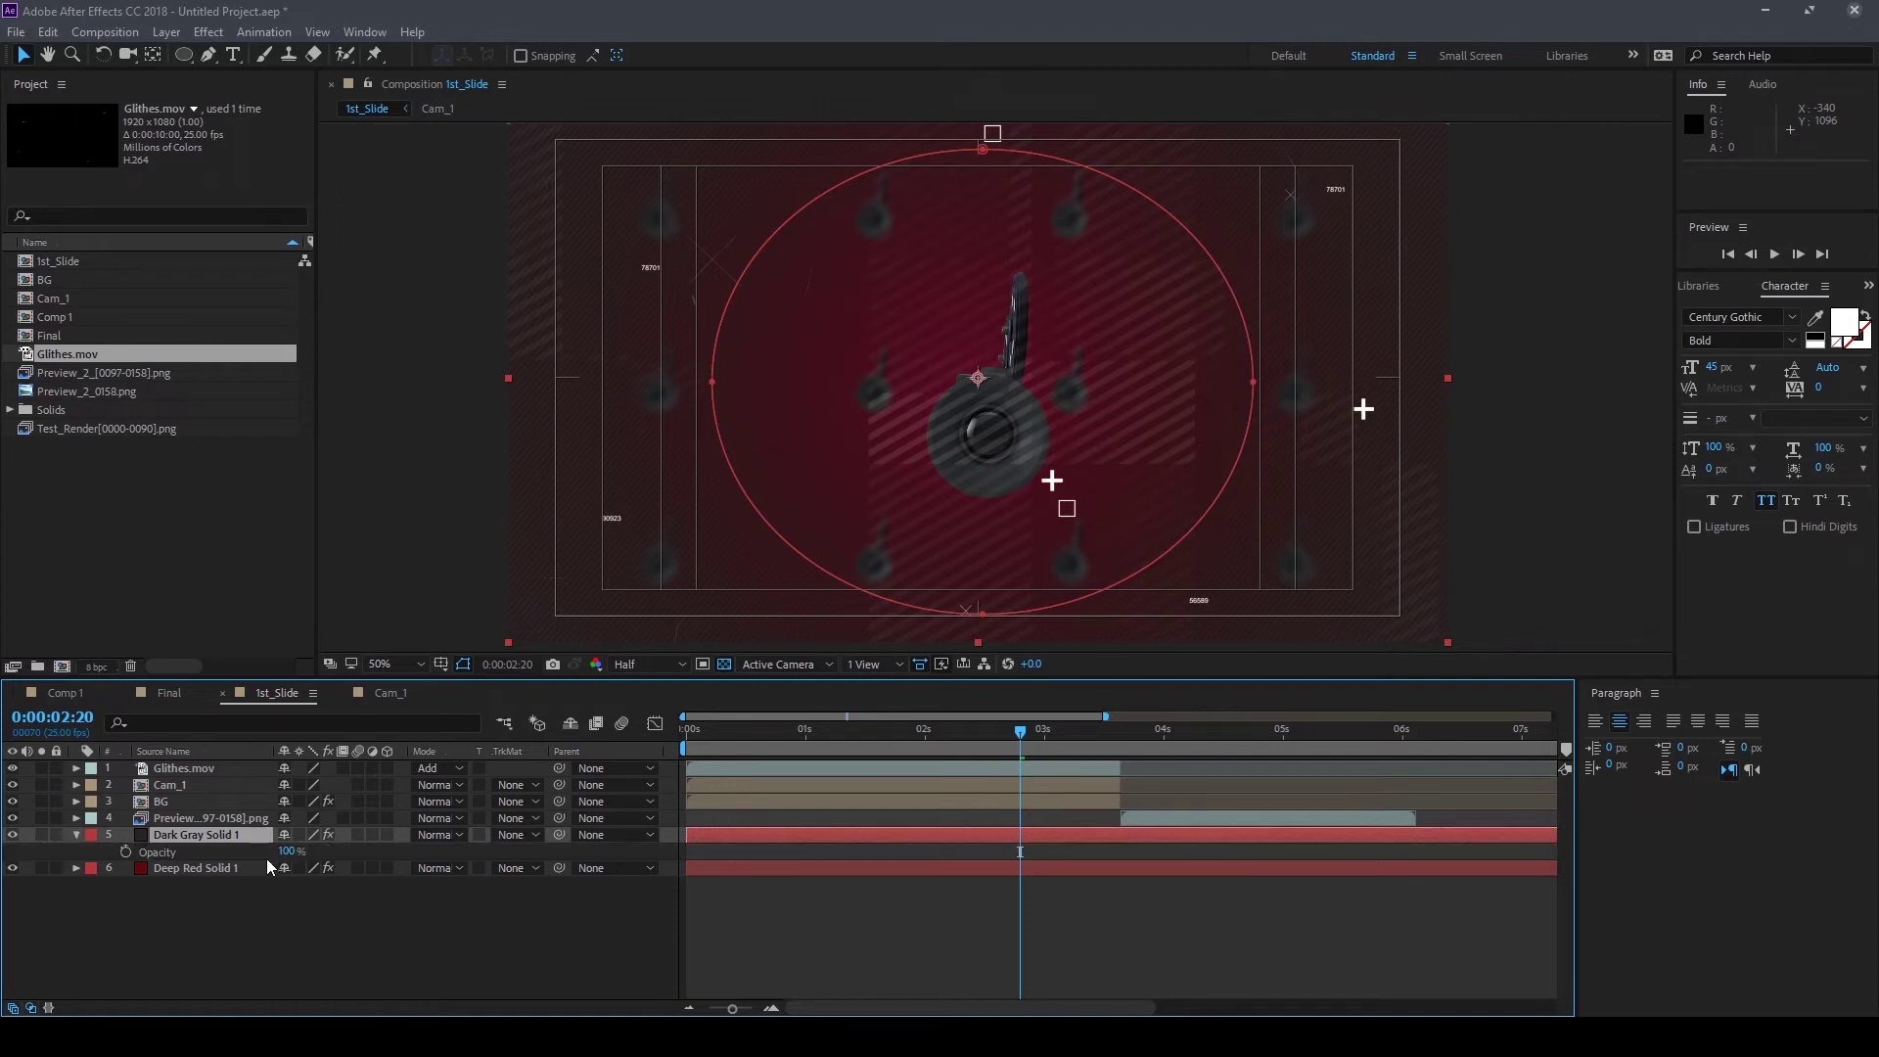
{"action": "left_click_drag", "start_coordinate": [287, 850], "coordinate": [267, 853]}
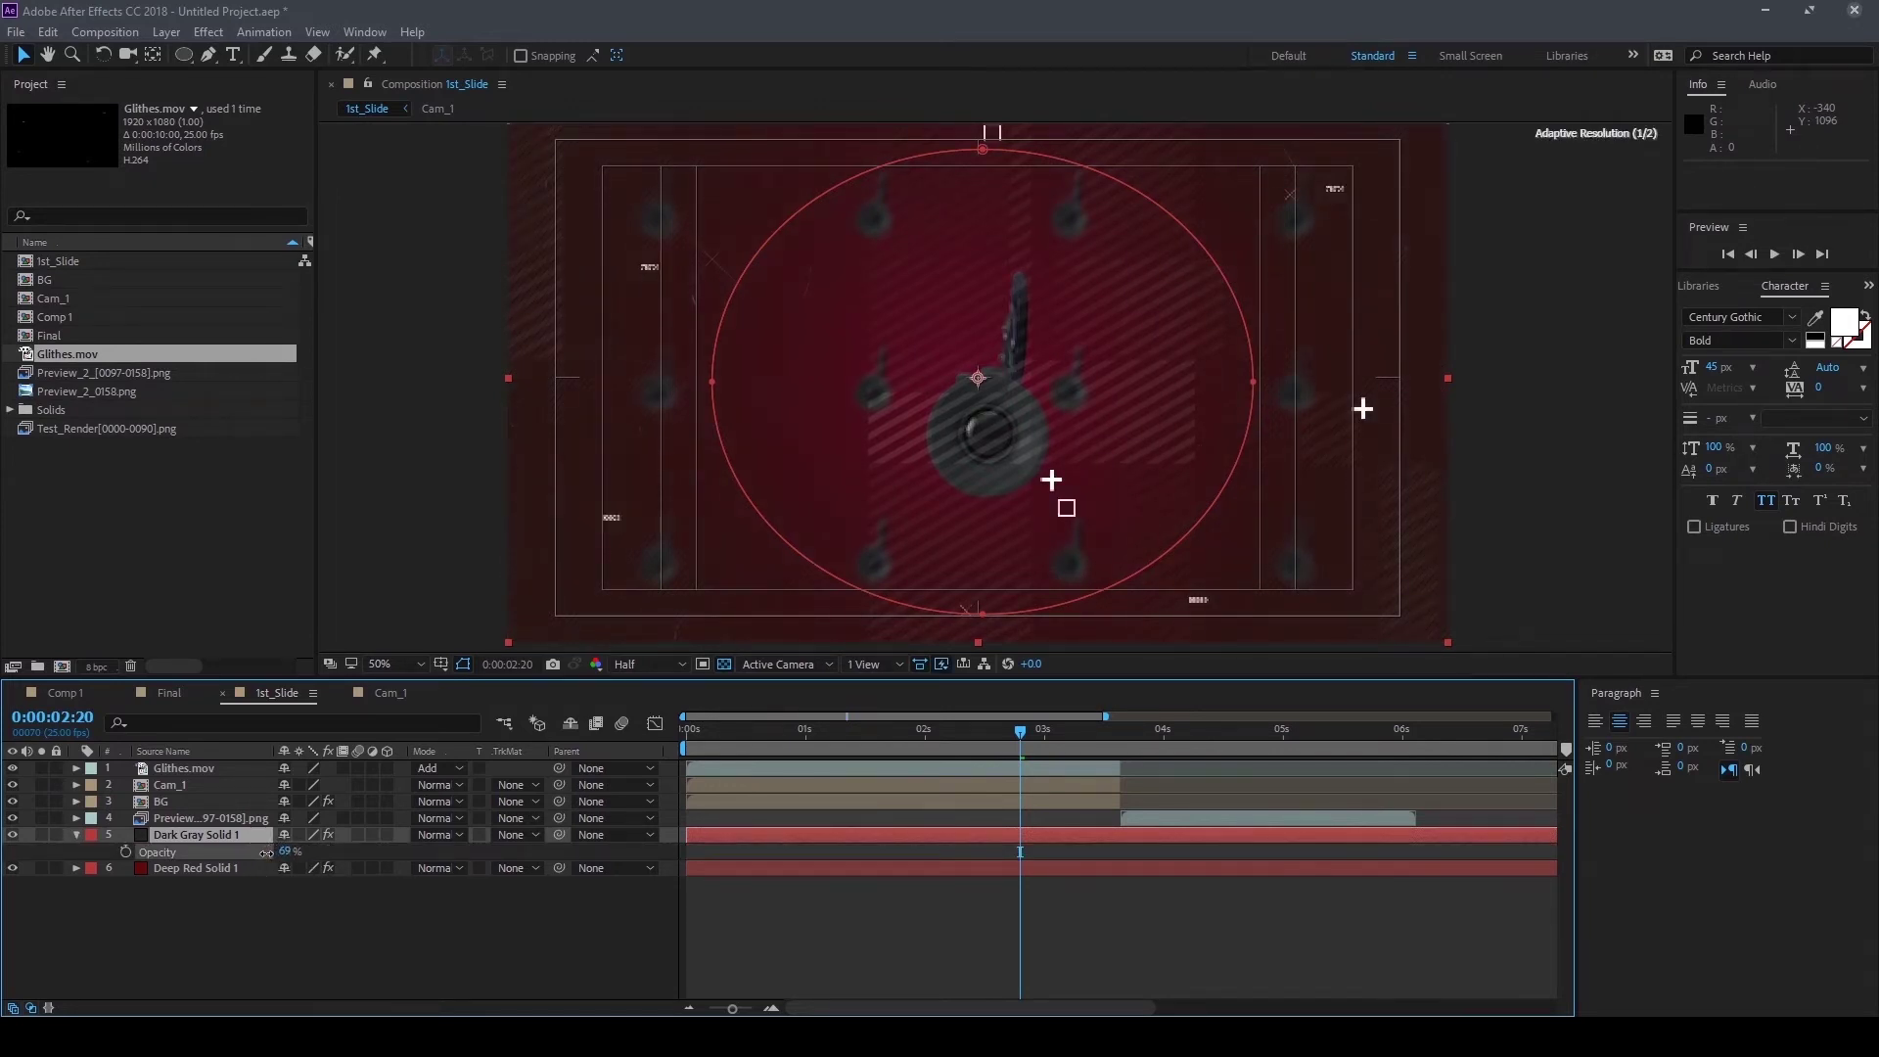
{"action": "left_click", "coordinate": [286, 851]}
{"action": "type", "text": "0"}
{"action": "key", "text": "Return"}
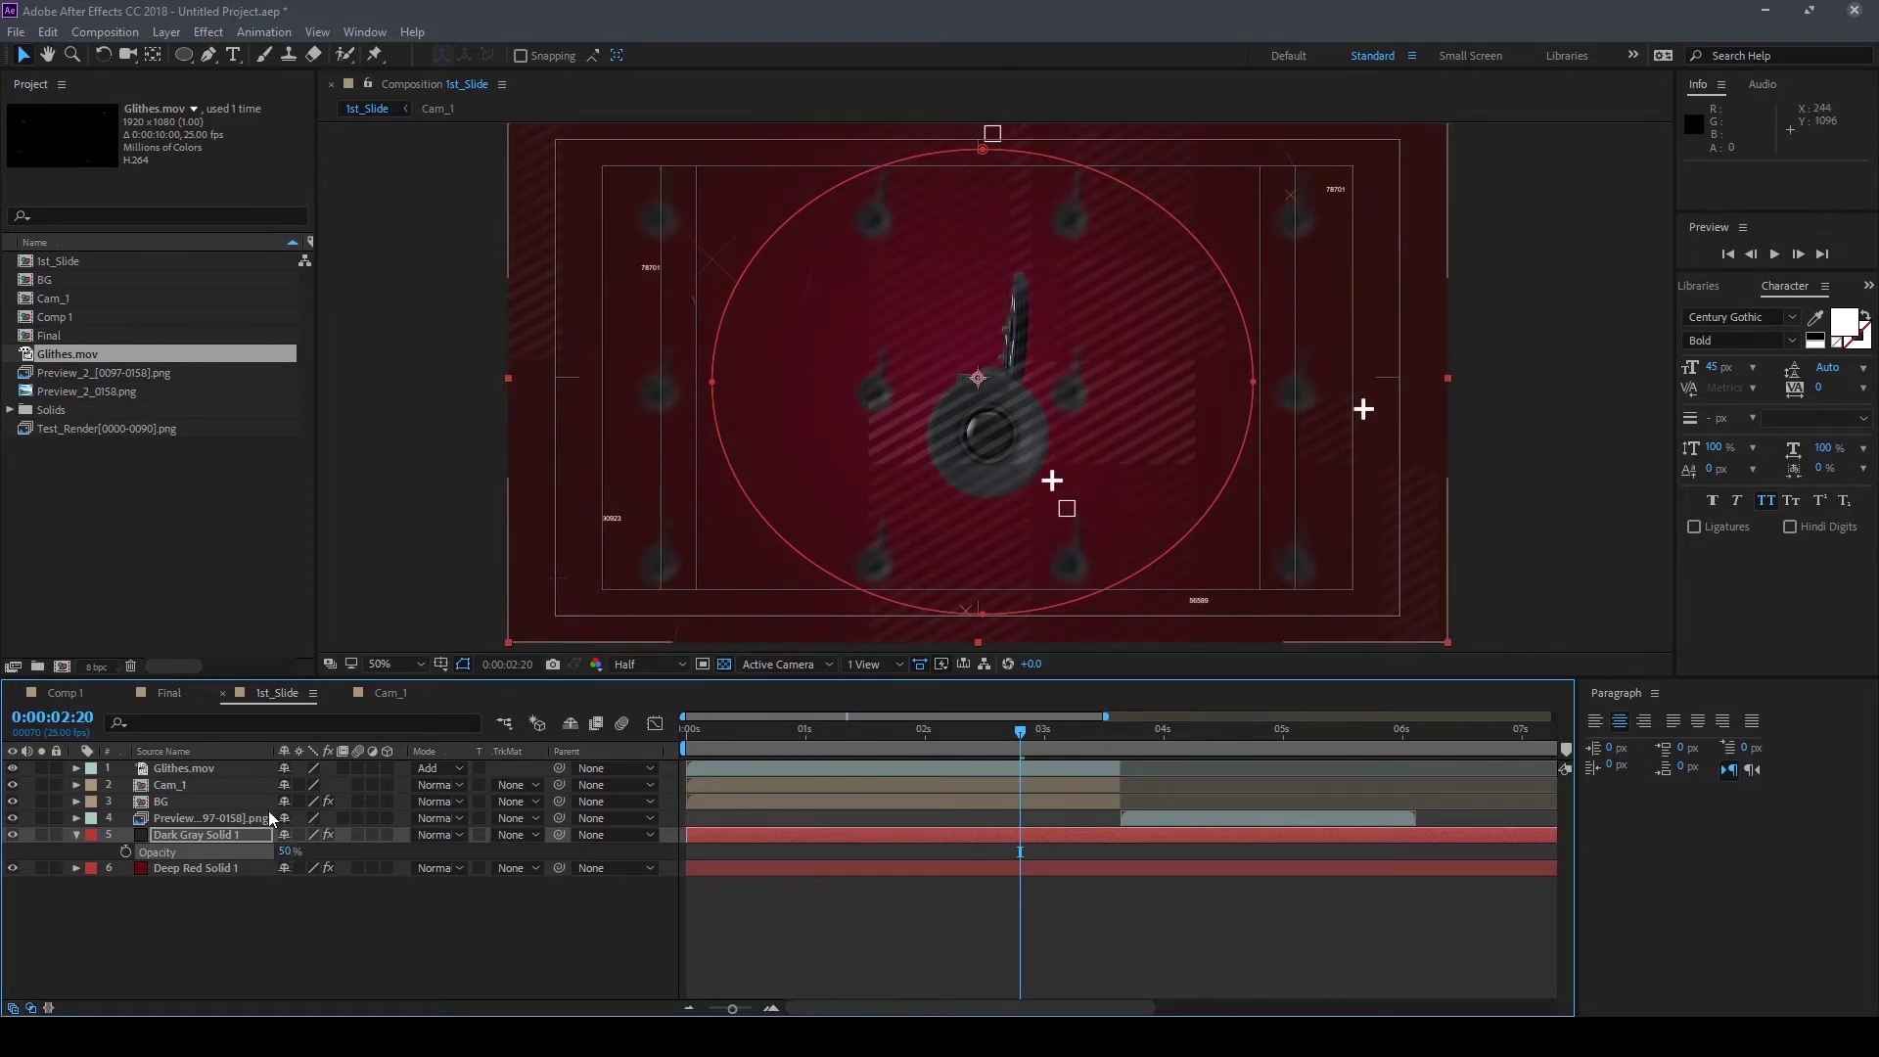
Show the Effects & Presets panel and scrub the timeline around the first second
{"action": "left_click", "coordinate": [198, 867]}
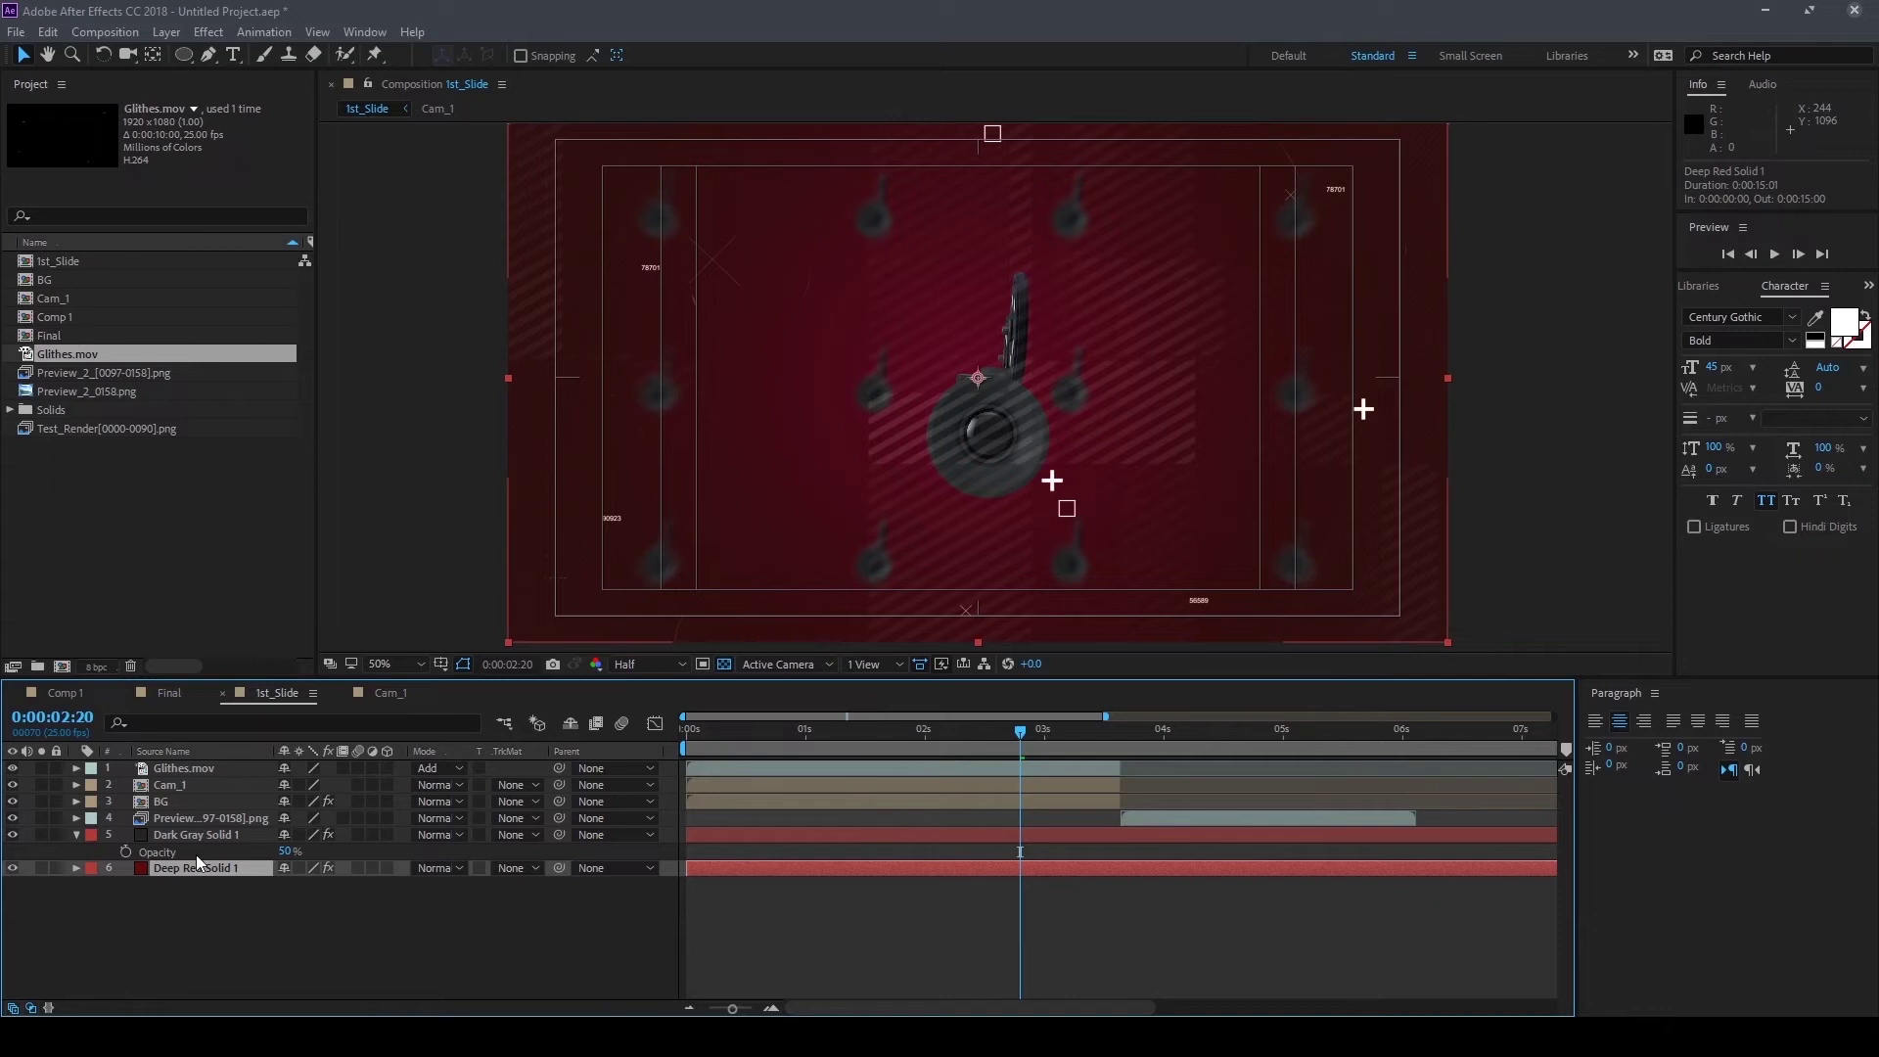
{"action": "left_click", "coordinate": [354, 32]}
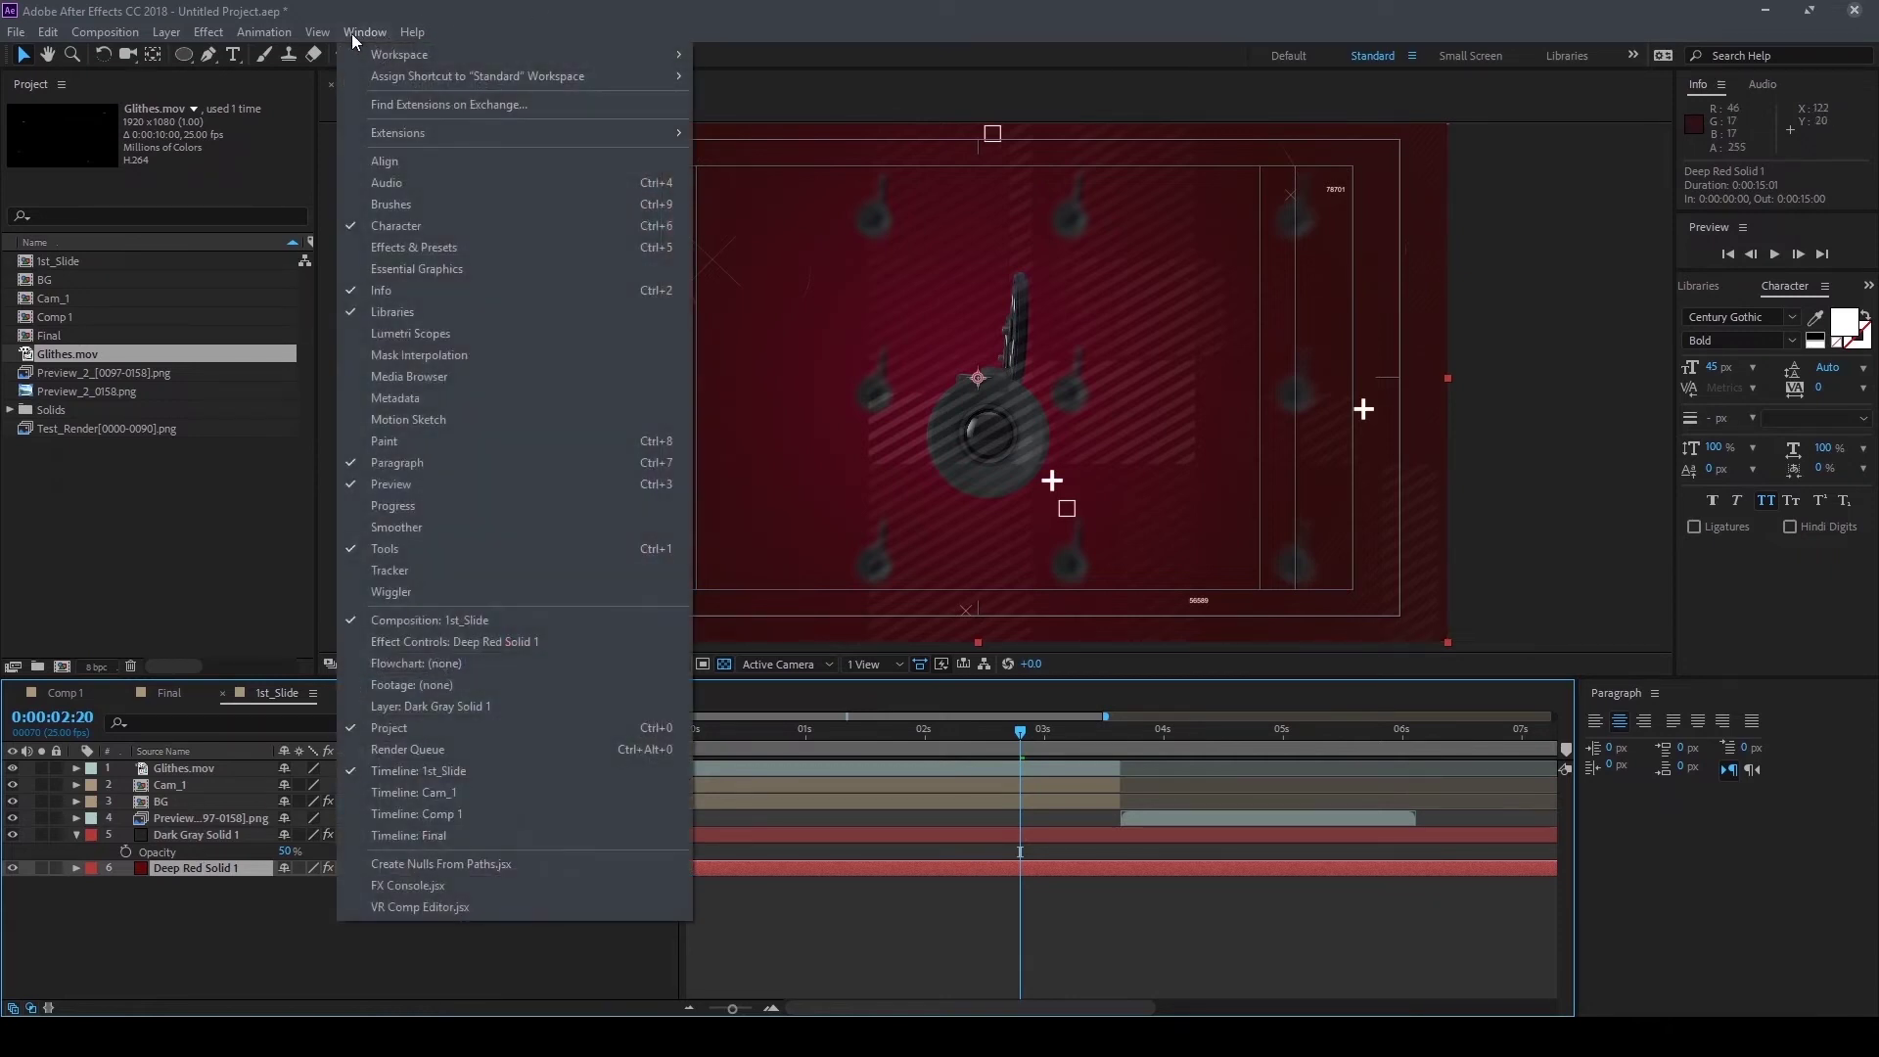
{"action": "left_click", "coordinate": [464, 248]}
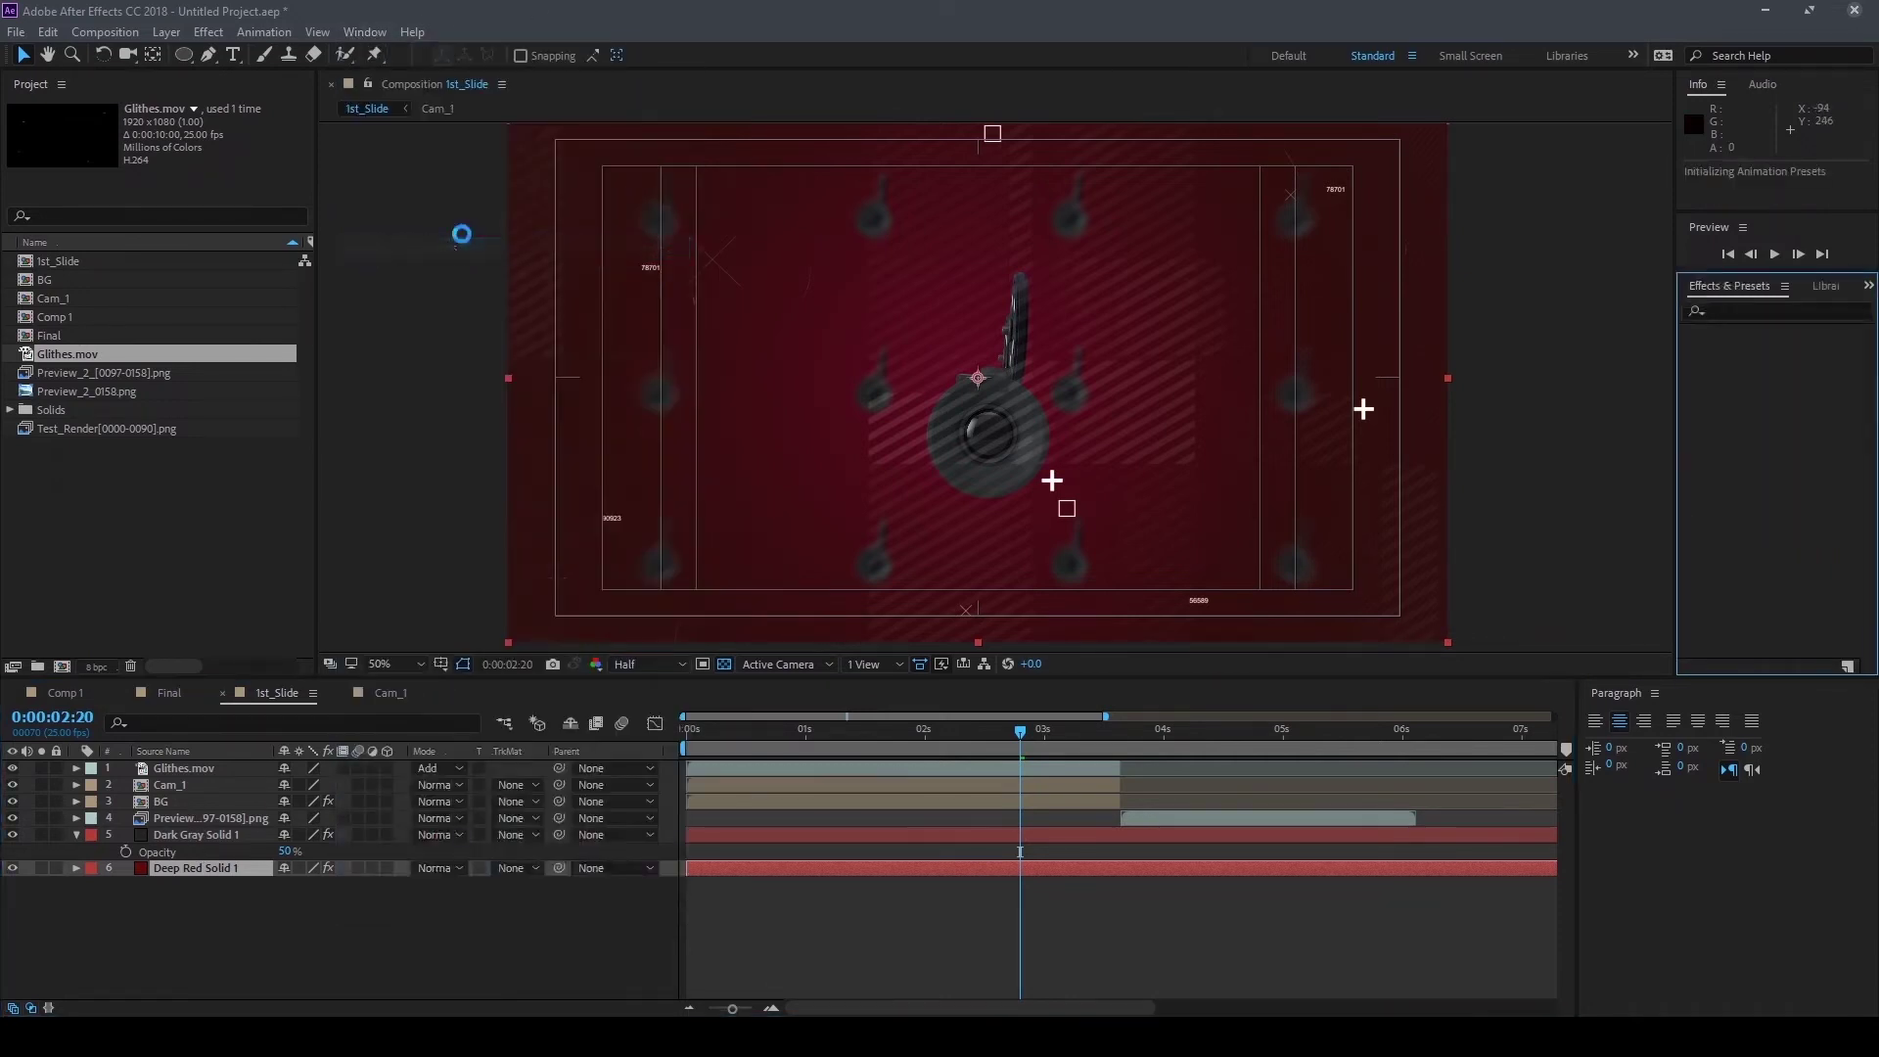
{"action": "left_click", "coordinate": [486, 925]}
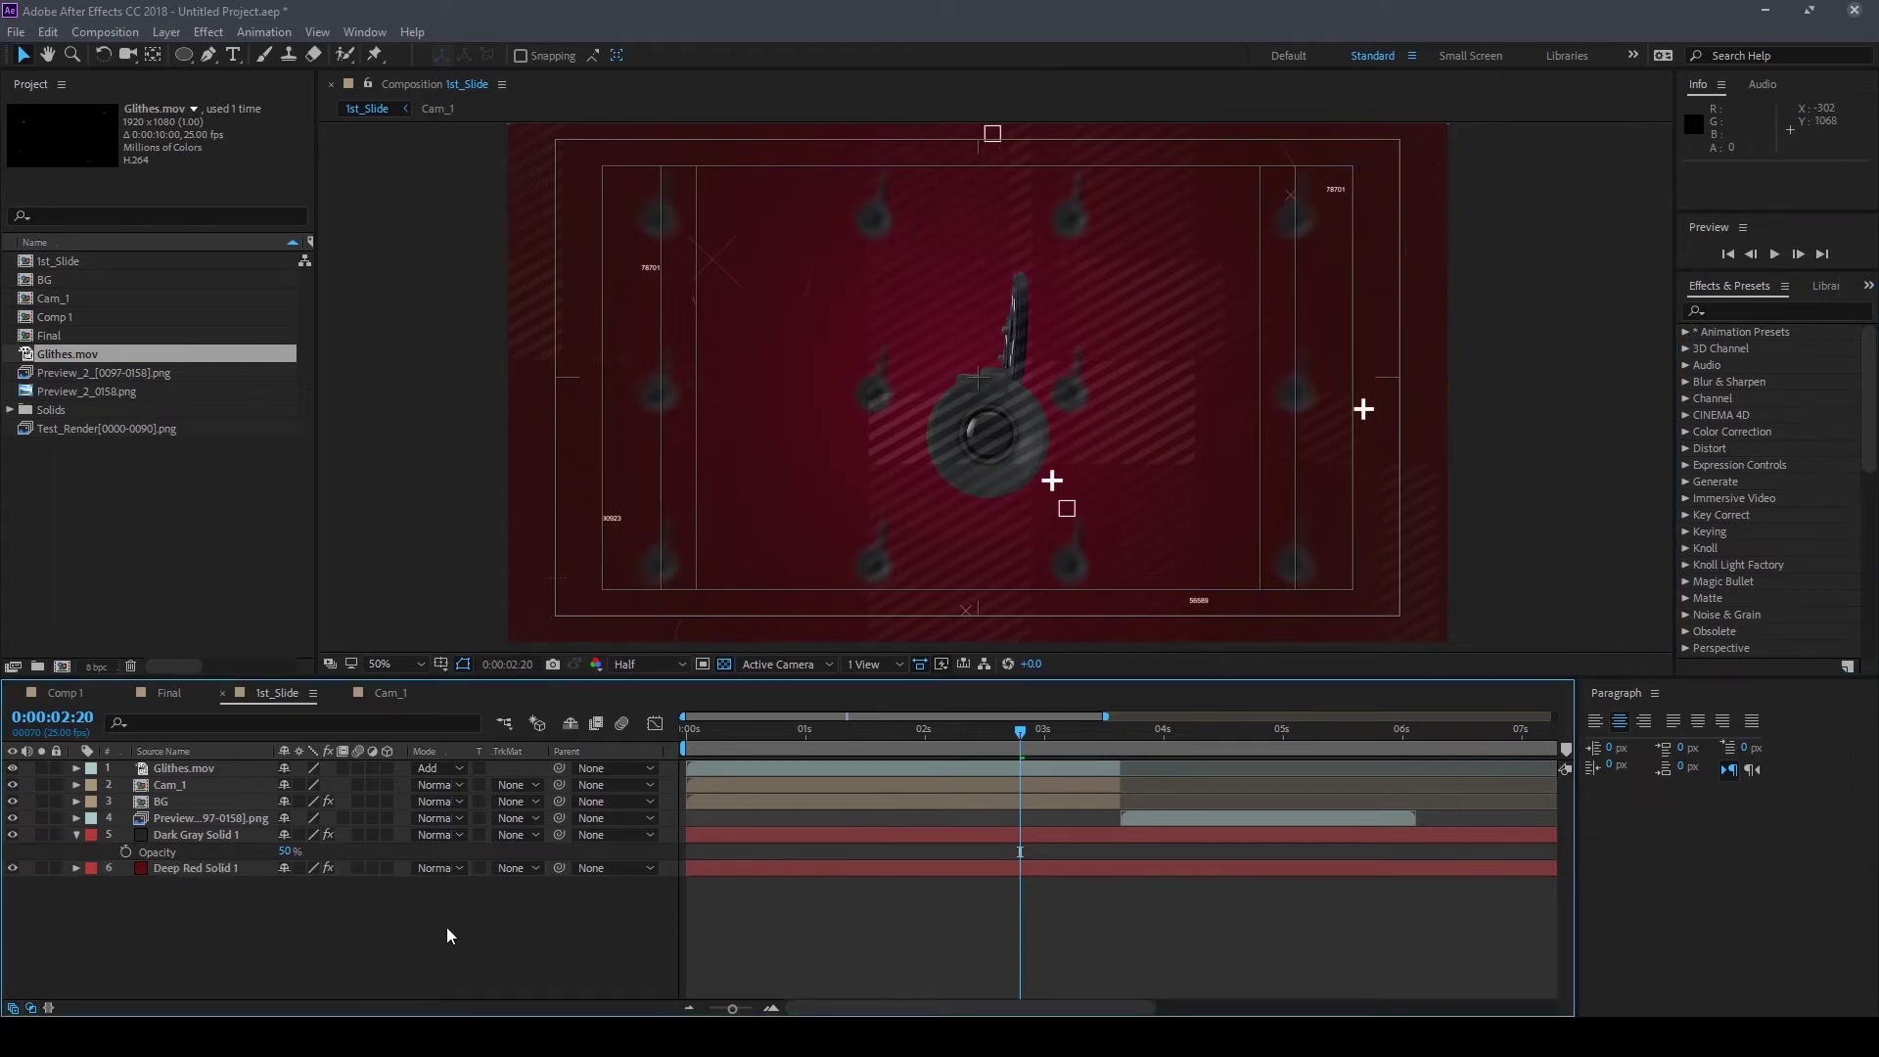
{"action": "left_click", "coordinate": [790, 730]}
{"action": "mouse_move", "coordinate": [758, 743]}
{"action": "left_mouse_down"}
{"action": "mouse_move", "coordinate": [1402, 840]}
{"action": "mouse_move", "coordinate": [1066, 848]}
{"action": "left_mouse_up"}
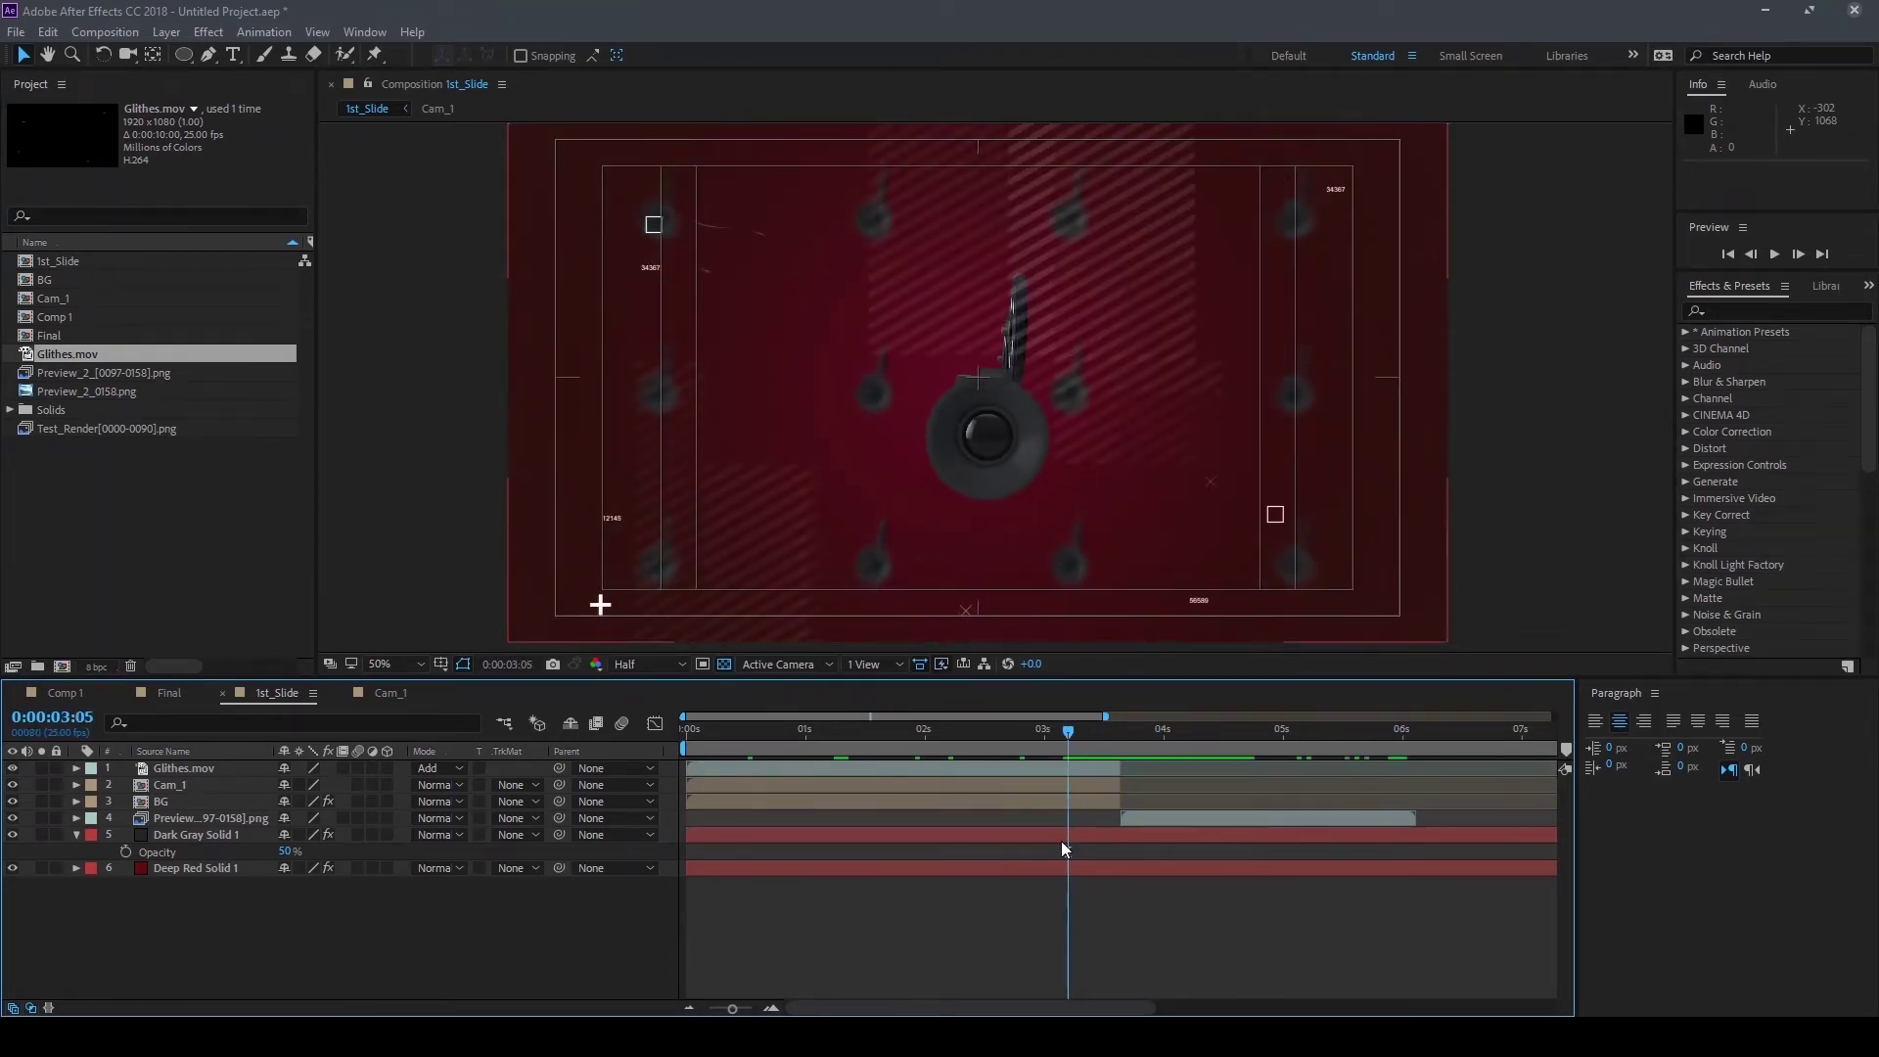
Add a new Dark Gray Solid 2 layer to the 1st_Slide composition
{"action": "left_click", "coordinate": [77, 834]}
{"action": "right_click", "coordinate": [193, 915]}
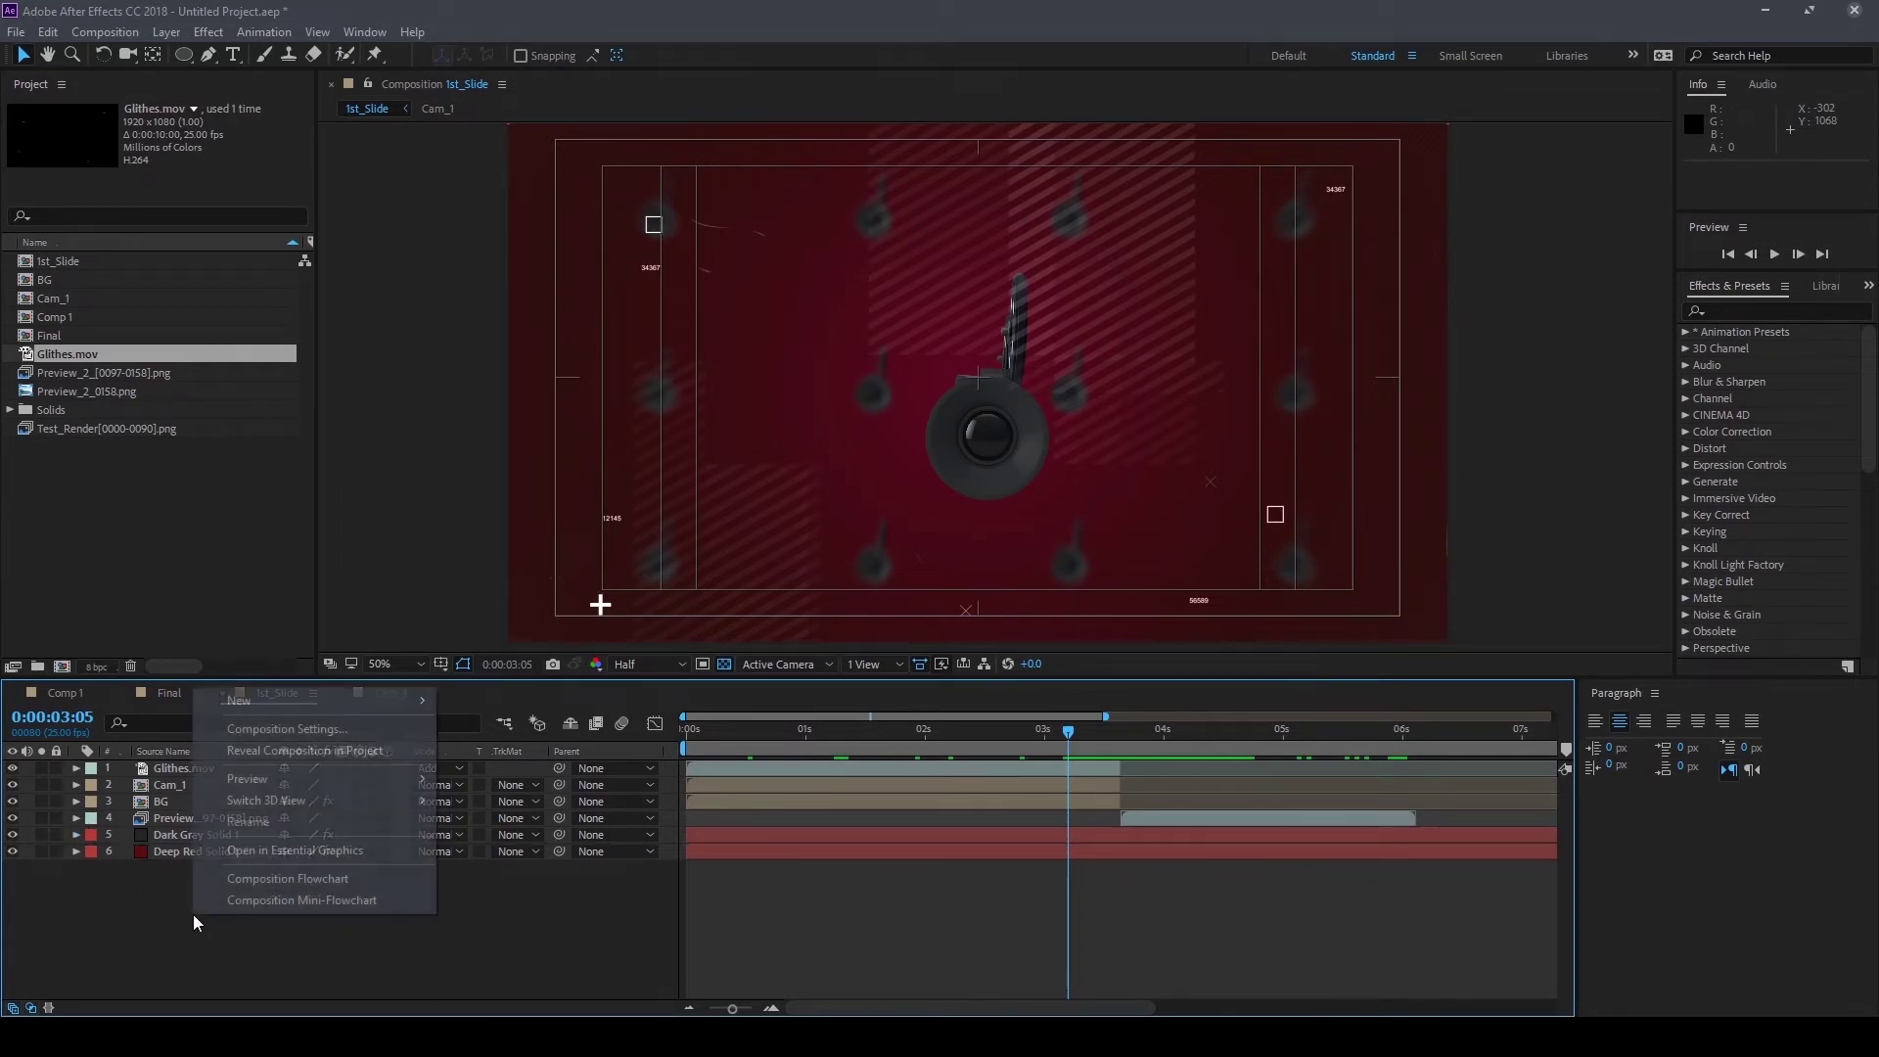
{"action": "mouse_move", "coordinate": [321, 696]}
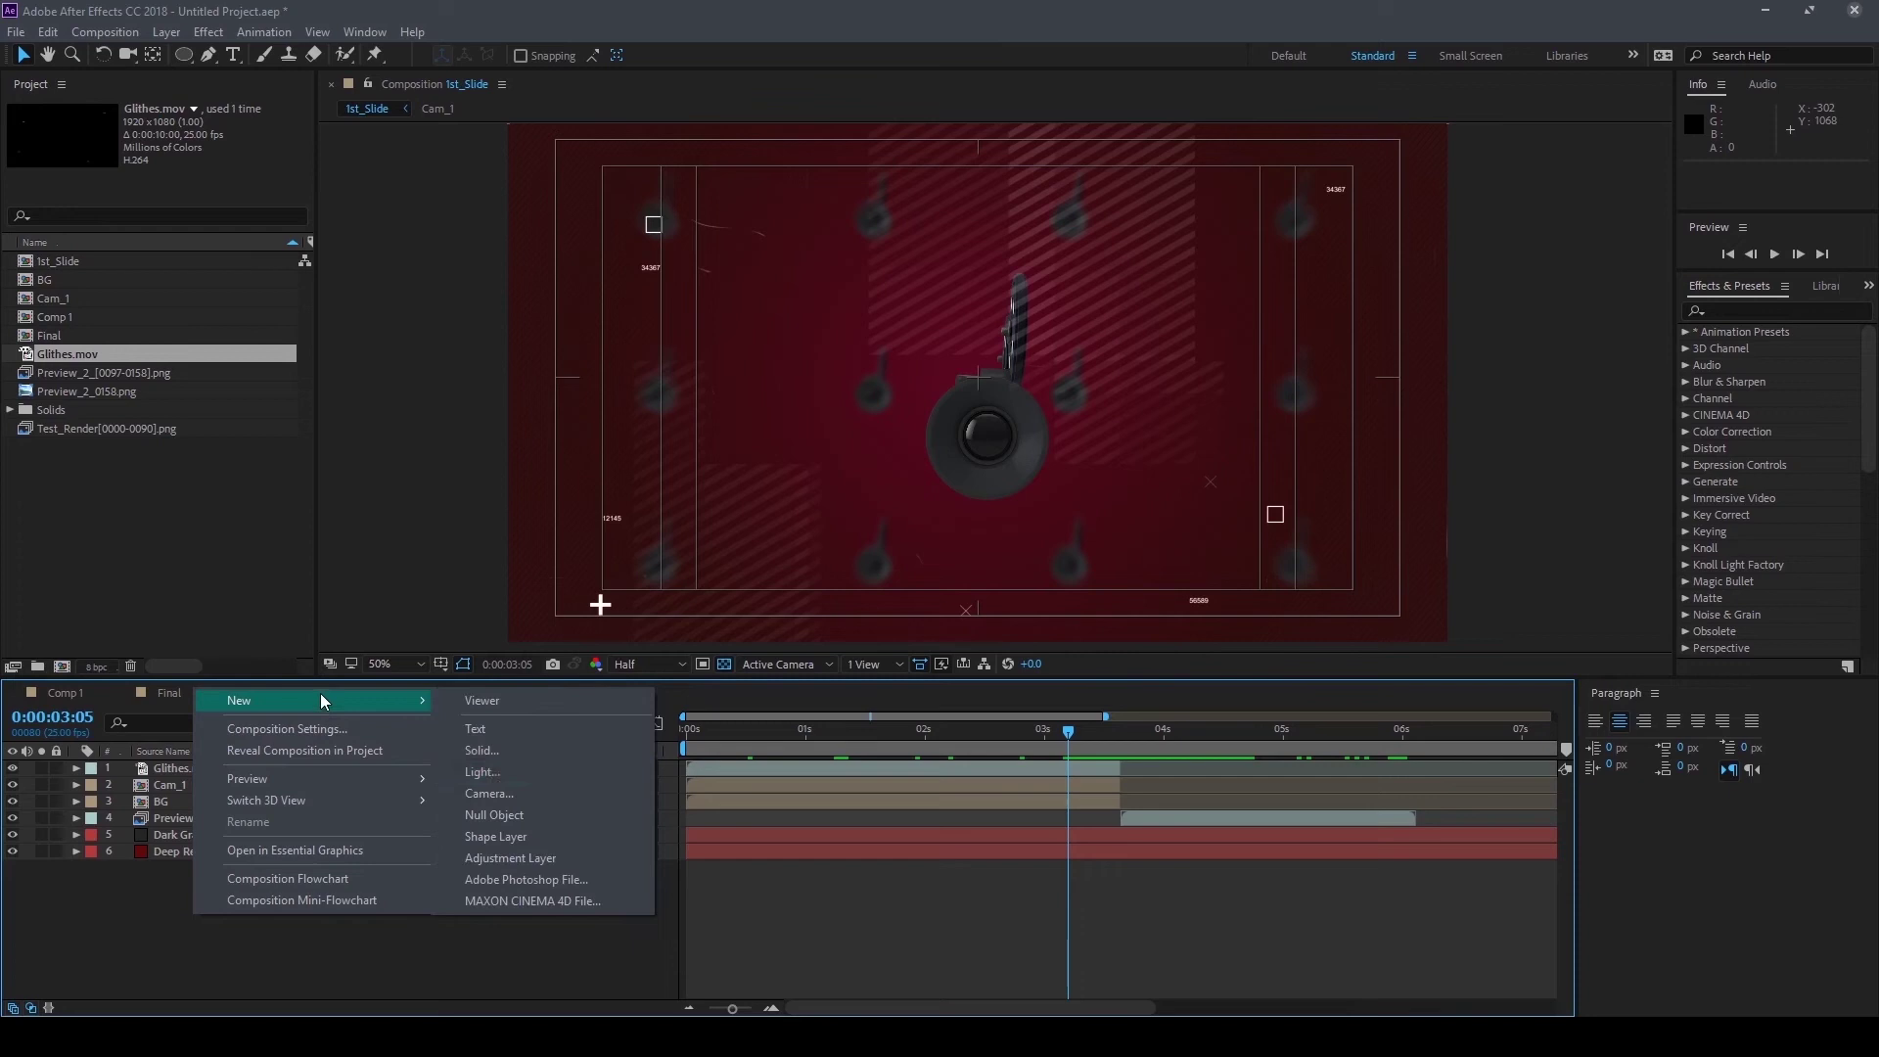
{"action": "left_click", "coordinate": [494, 750]}
{"action": "left_click", "coordinate": [986, 697]}
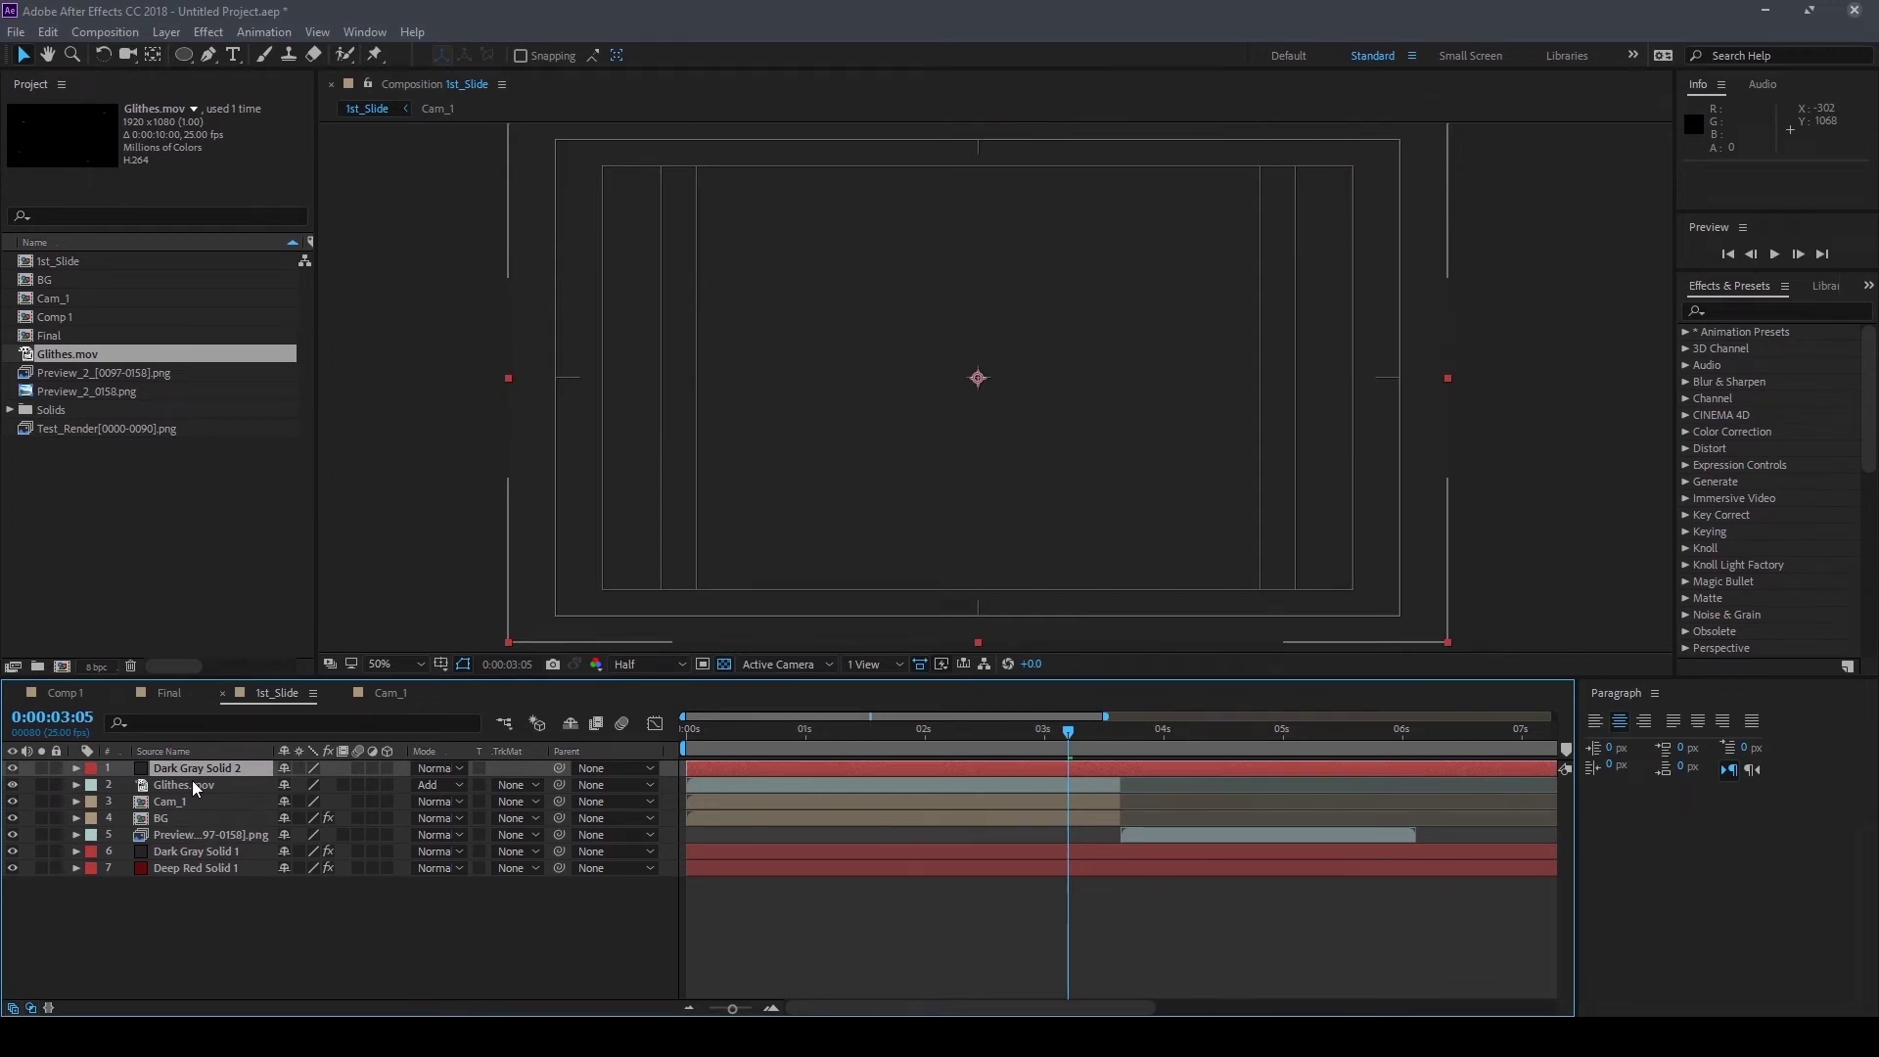
Apply Optical Flares in On Transparent mode and place the flare at 962, -8
{"action": "left_click", "coordinate": [207, 33]}
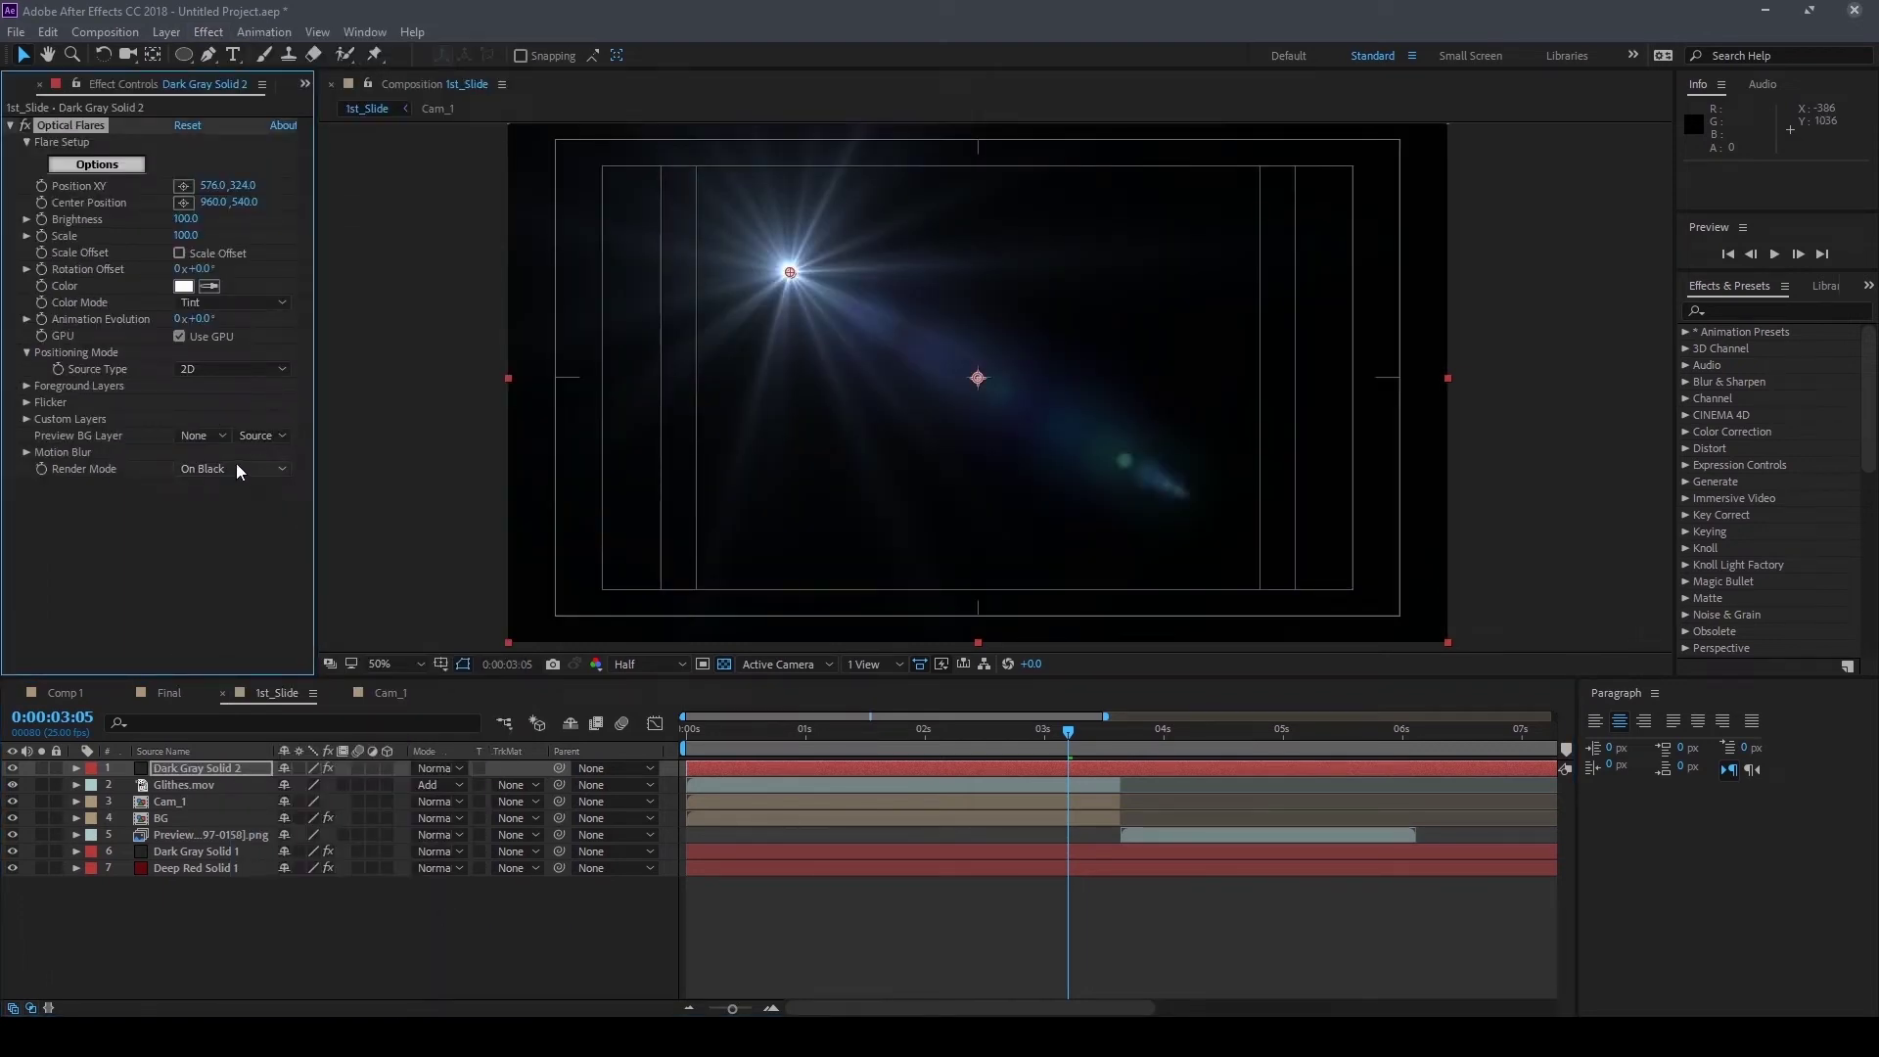
{"action": "left_click", "coordinate": [256, 467]}
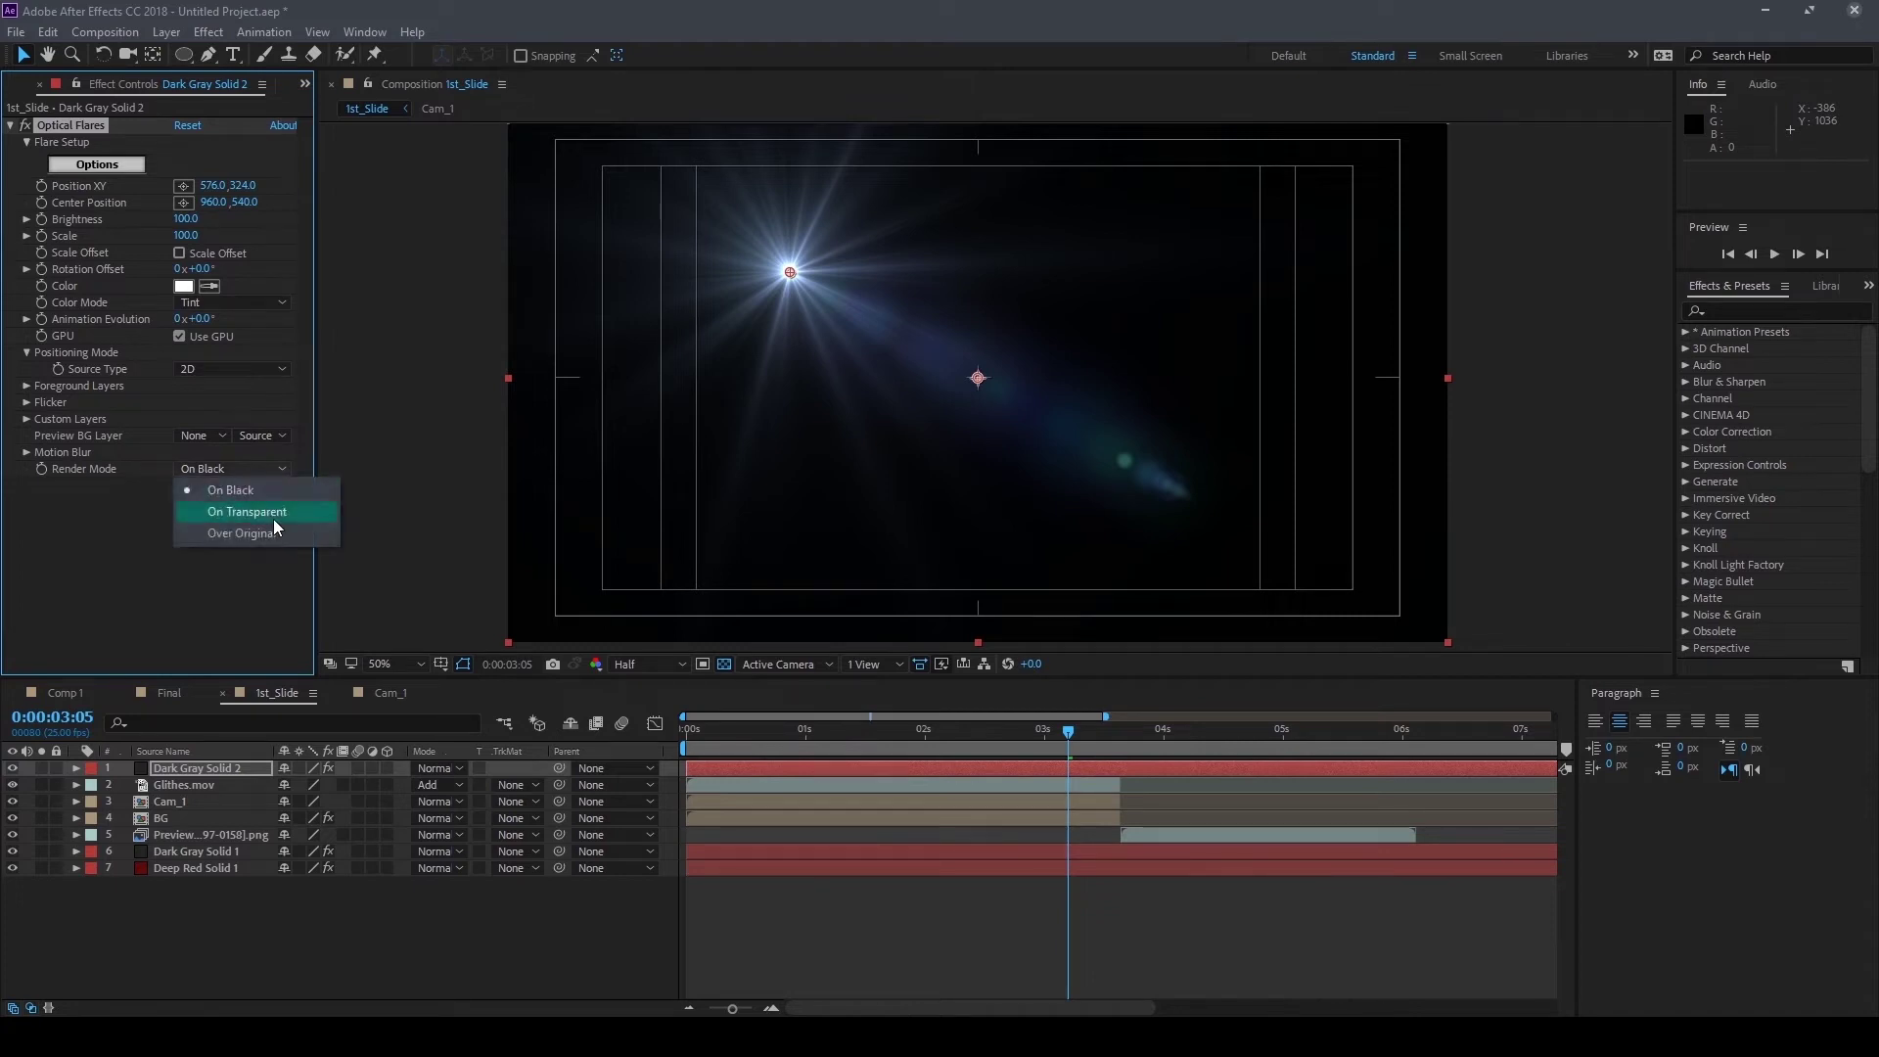
{"action": "left_click", "coordinate": [273, 513]}
{"action": "left_click_drag", "start_coordinate": [789, 272], "coordinate": [978, 107]}
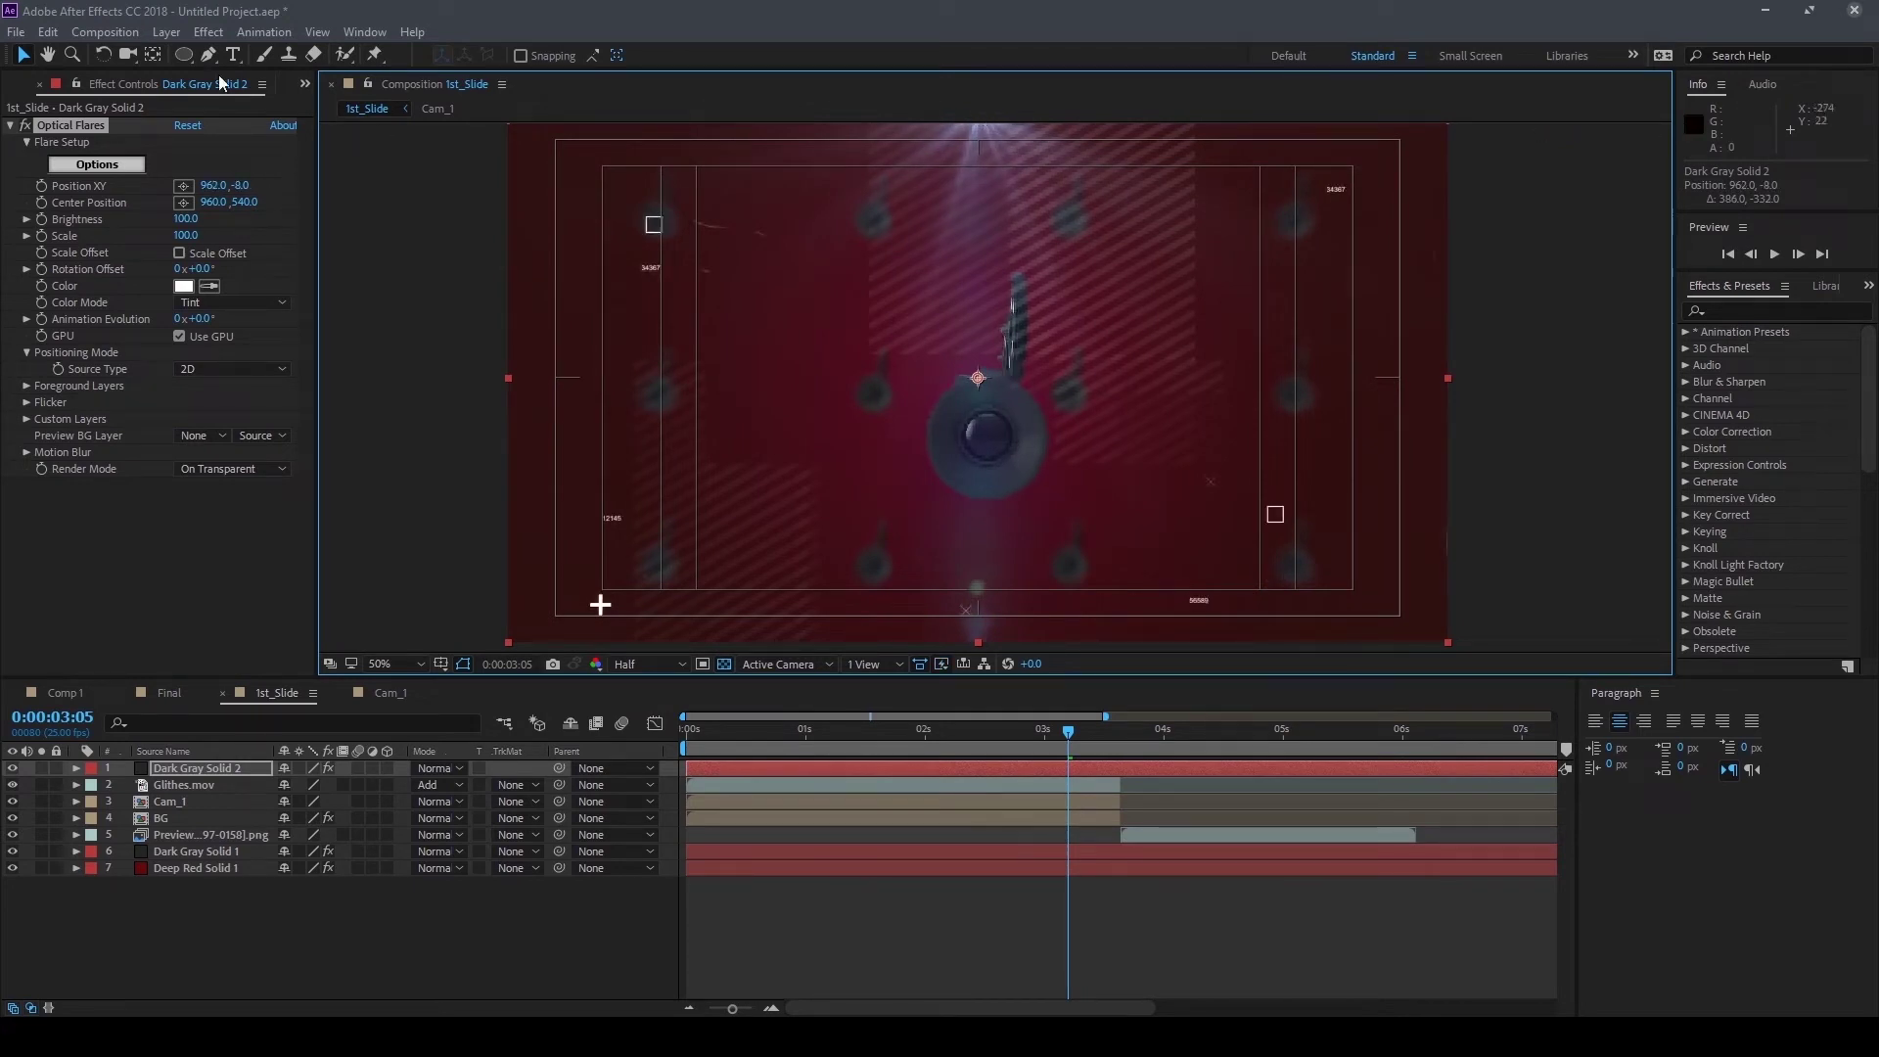
Apply the Golden Sun flare preset from the Motion Graphics folder
{"action": "left_click", "coordinate": [122, 164]}
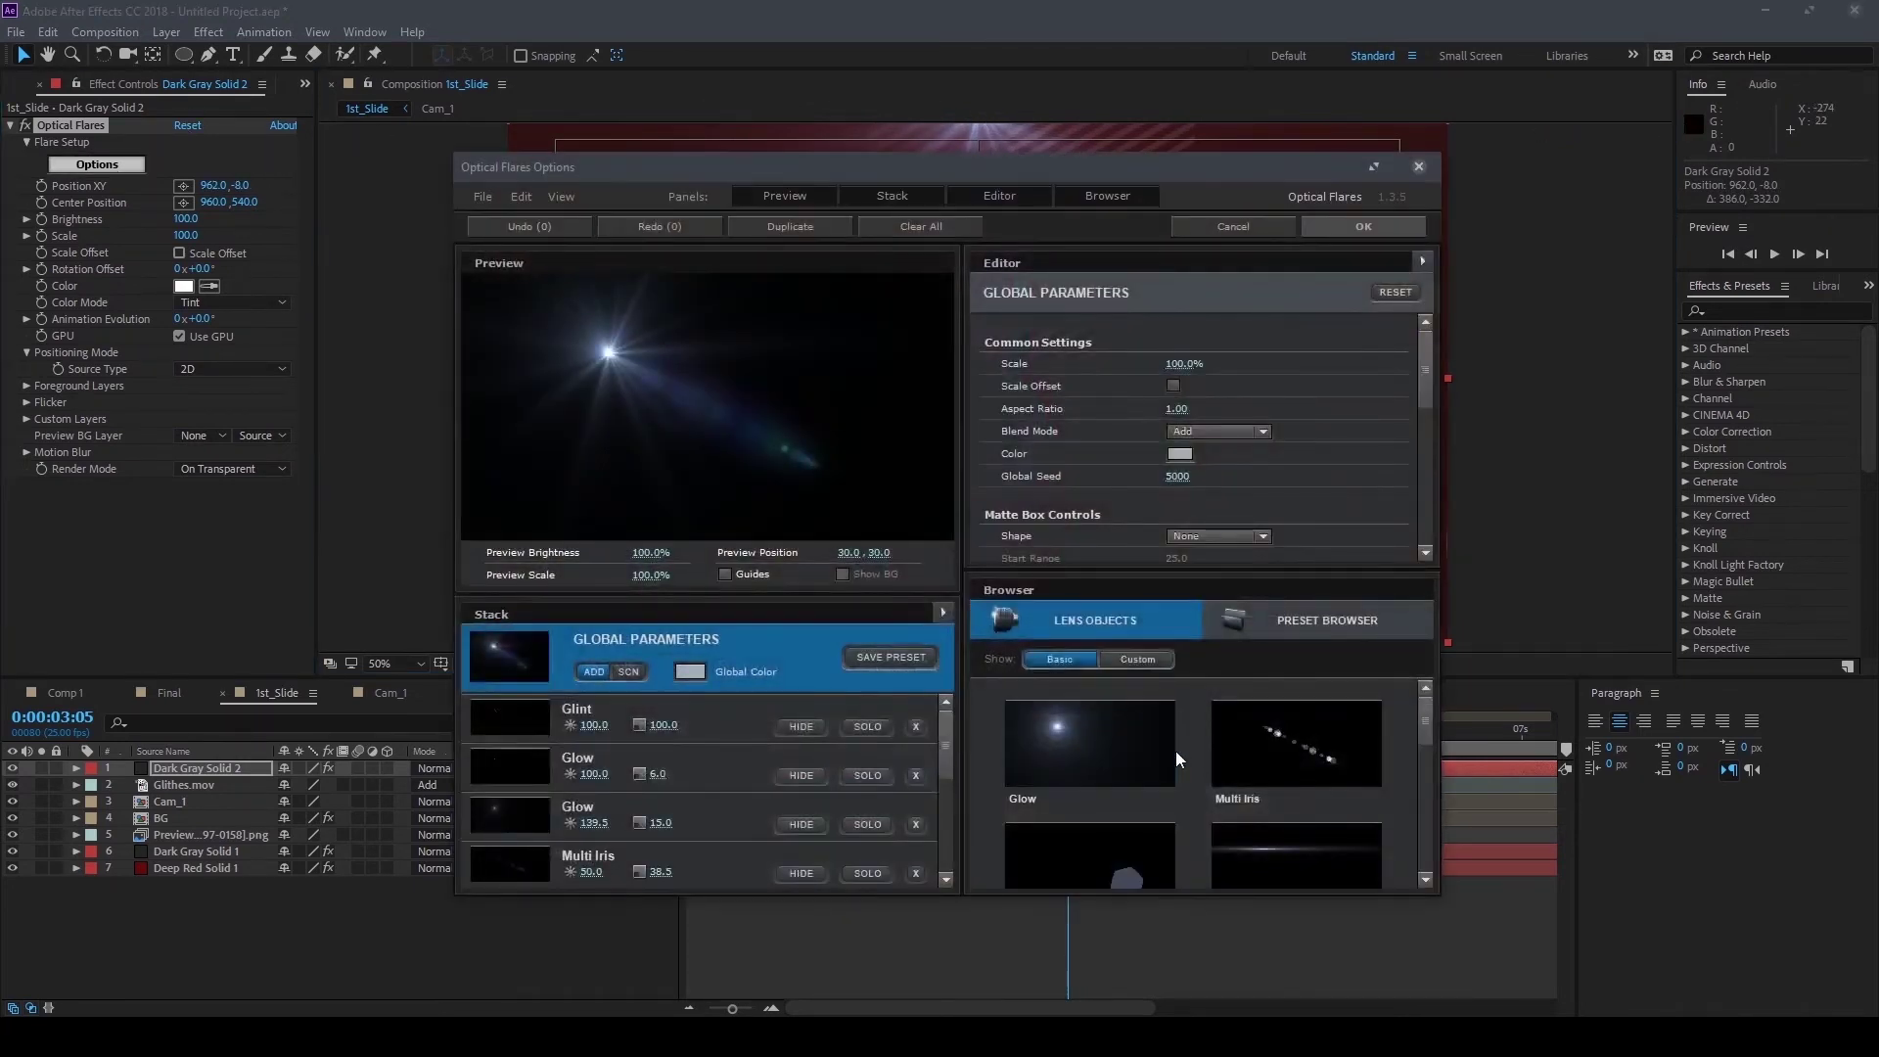
{"action": "left_click", "coordinate": [1343, 620]}
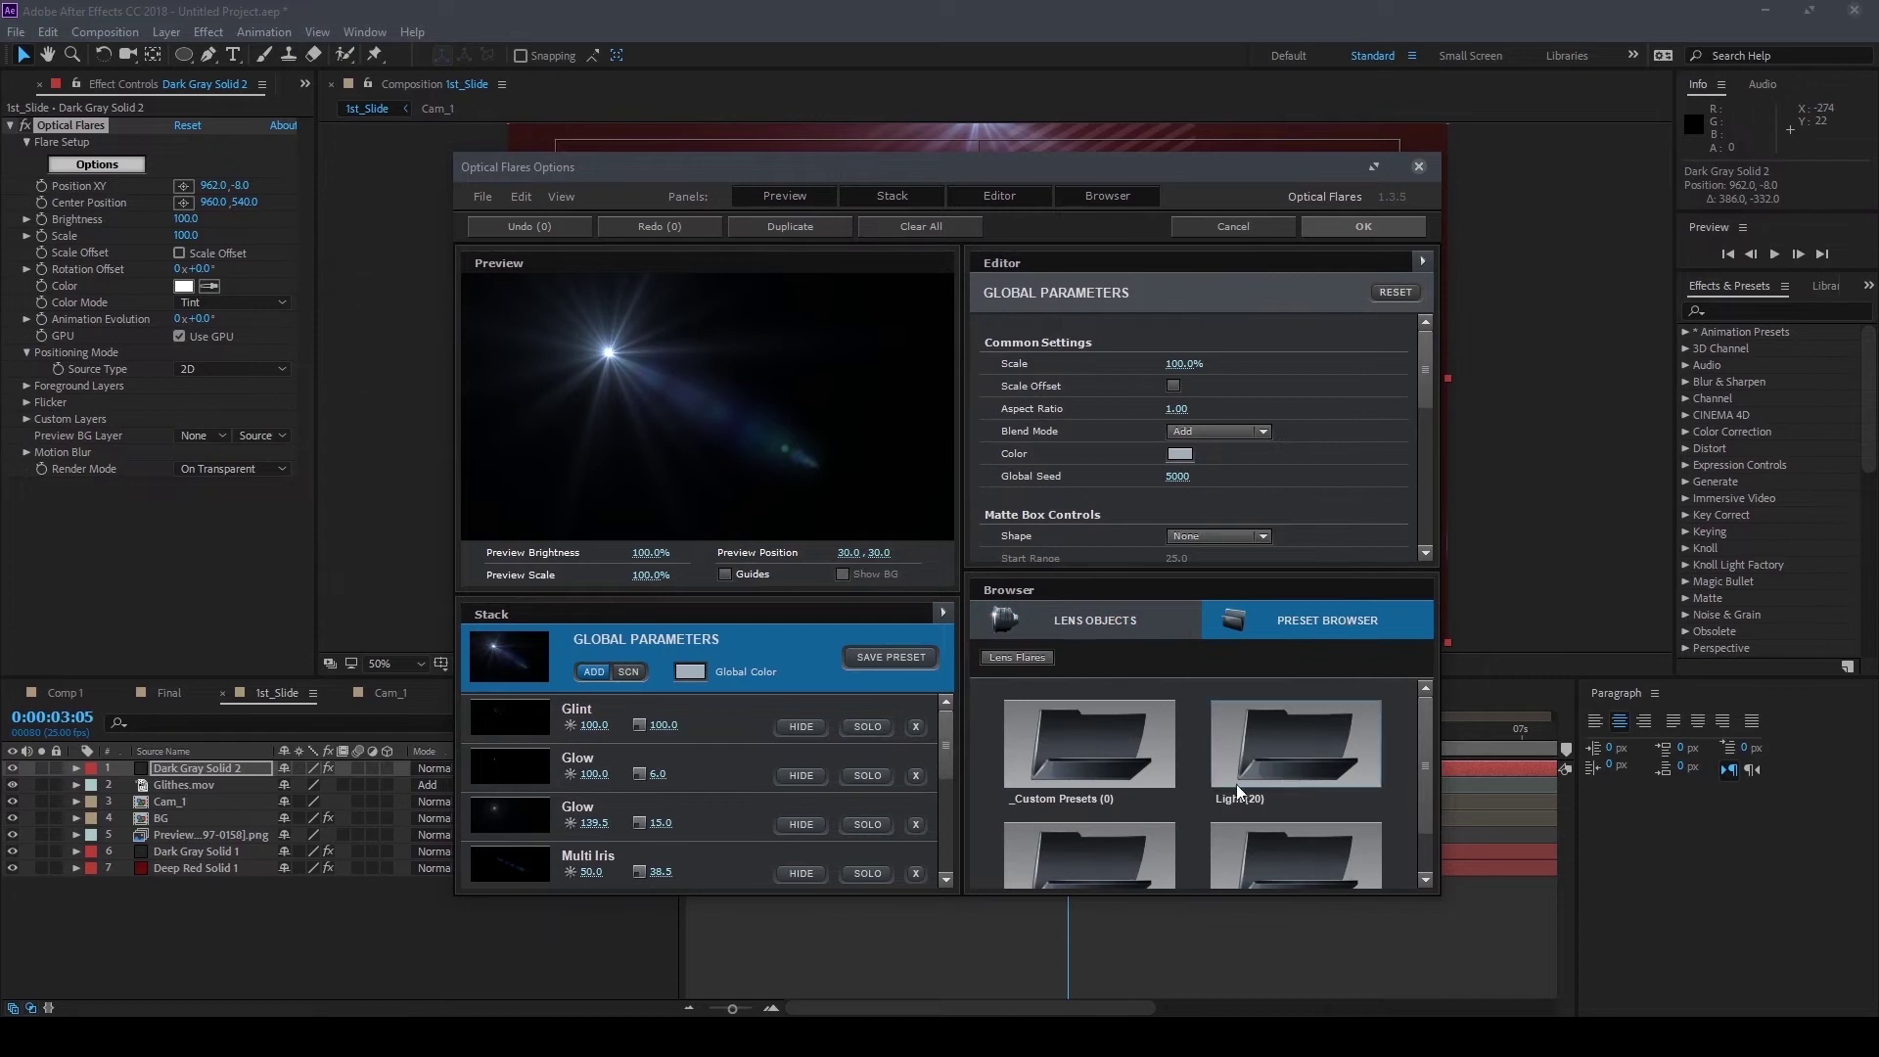
{"action": "scroll", "coordinate": [1258, 782], "scroll_direction": "down", "scroll_amount": 2}
{"action": "double_click", "coordinate": [1105, 820]}
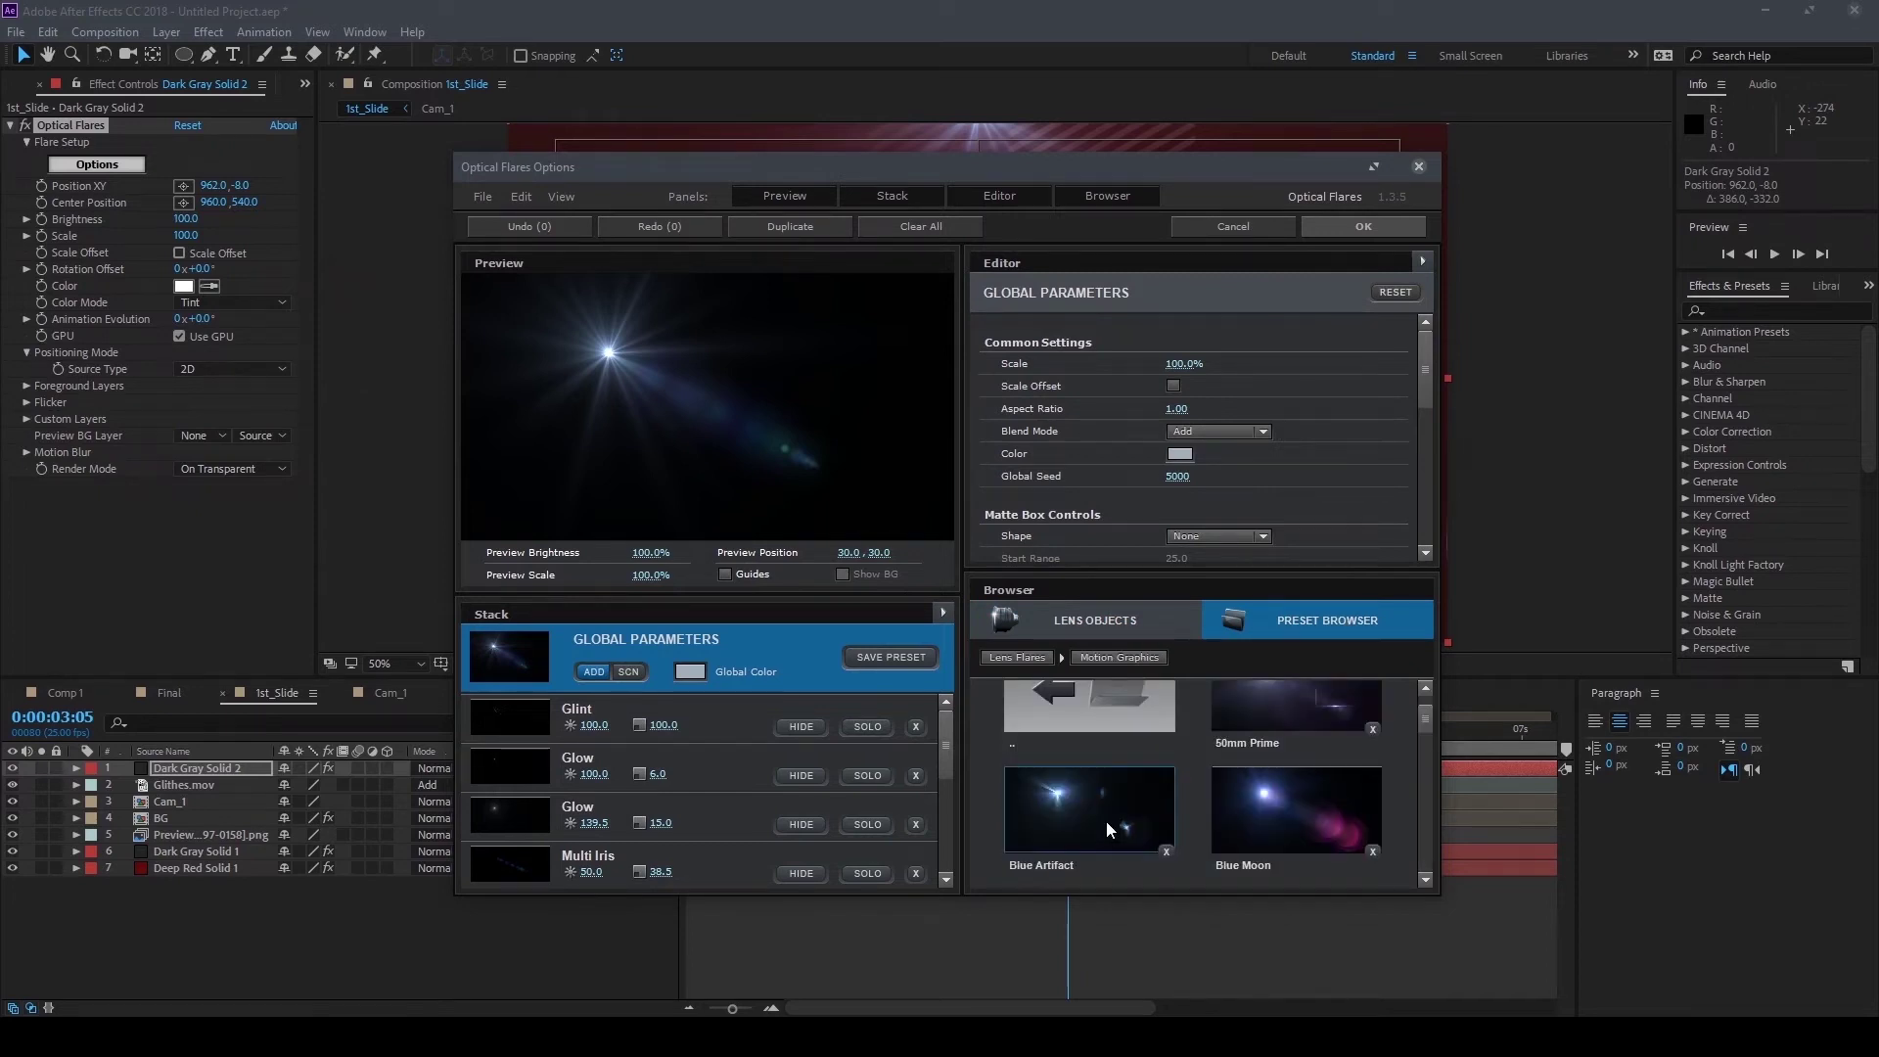
{"action": "scroll", "coordinate": [1276, 765], "scroll_direction": "down", "scroll_amount": 1}
{"action": "scroll", "coordinate": [1335, 795], "scroll_direction": "down", "scroll_amount": 1}
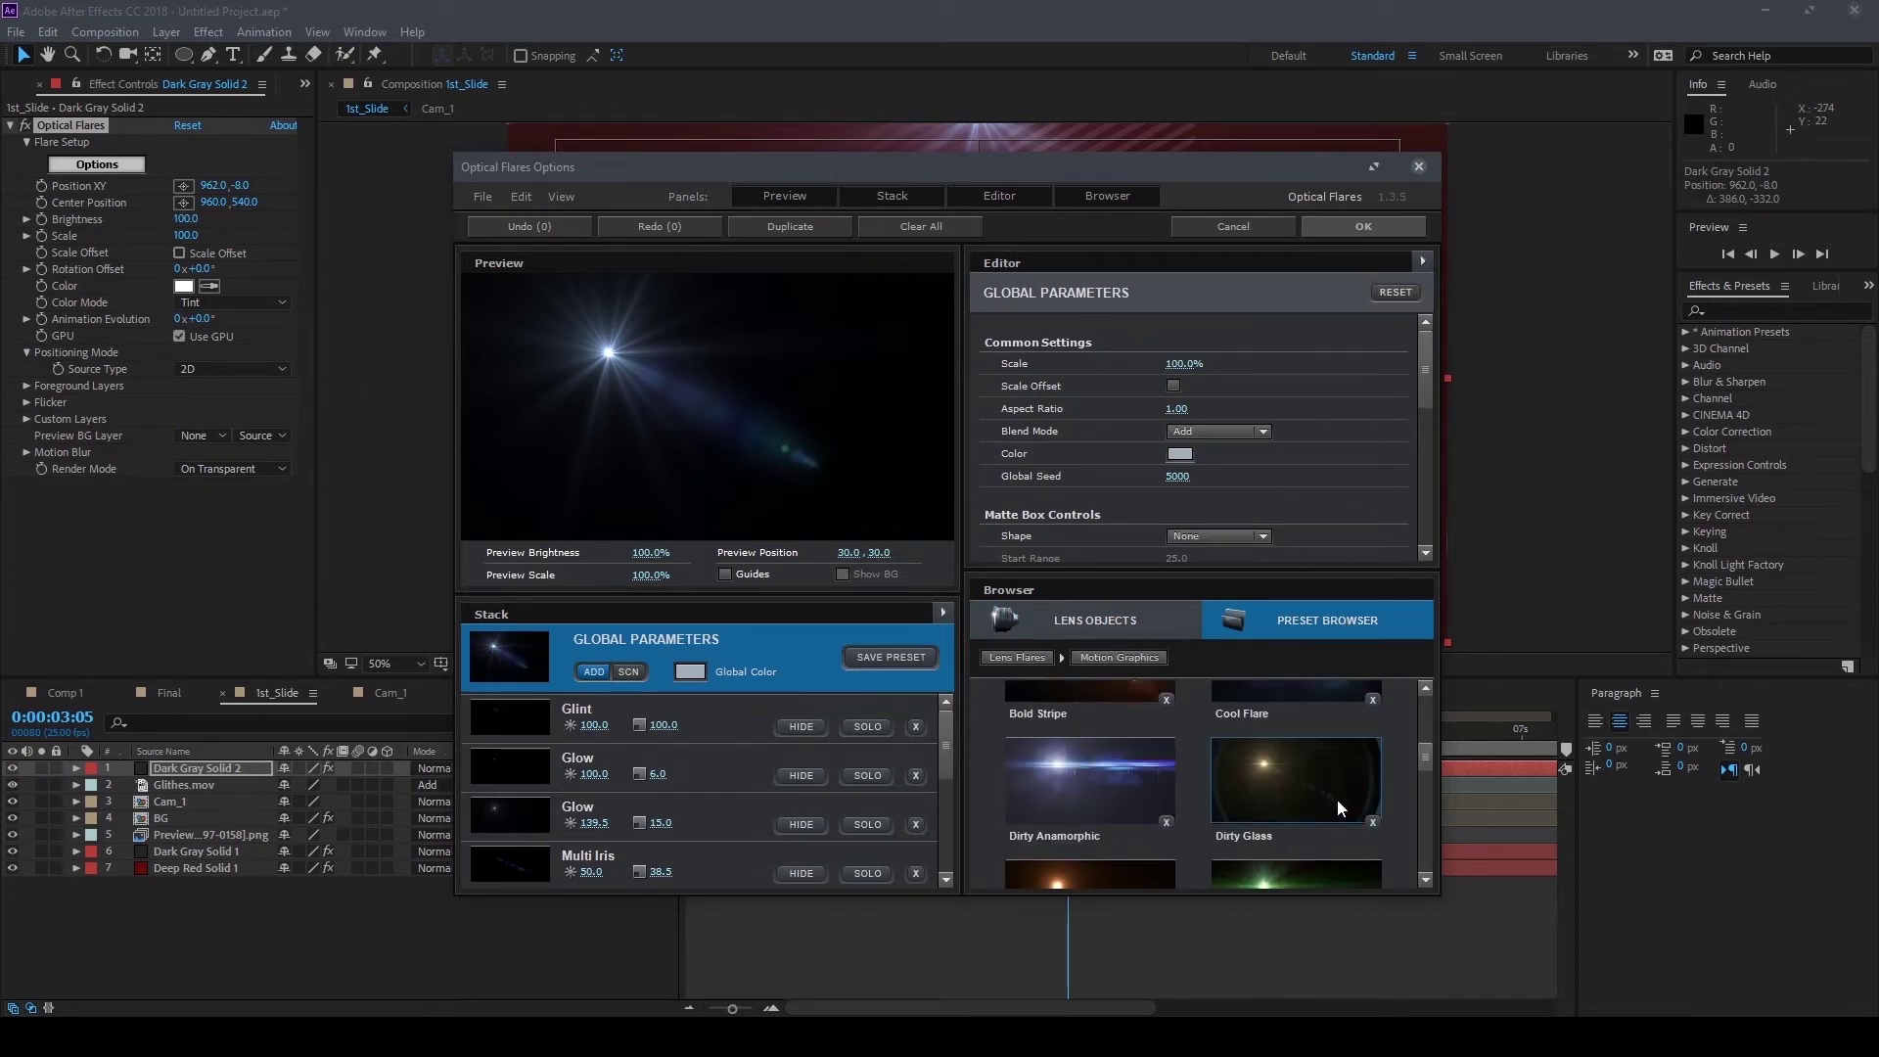
{"action": "scroll", "coordinate": [1336, 800], "scroll_direction": "down", "scroll_amount": 1}
{"action": "left_click", "coordinate": [1056, 775]}
Hide three Multi Iris elements and the second Glow element, then apply the settings
{"action": "scroll", "coordinate": [784, 774], "scroll_direction": "down", "scroll_amount": 2}
{"action": "scroll", "coordinate": [785, 775], "scroll_direction": "down", "scroll_amount": 1}
{"action": "left_click", "coordinate": [800, 873]}
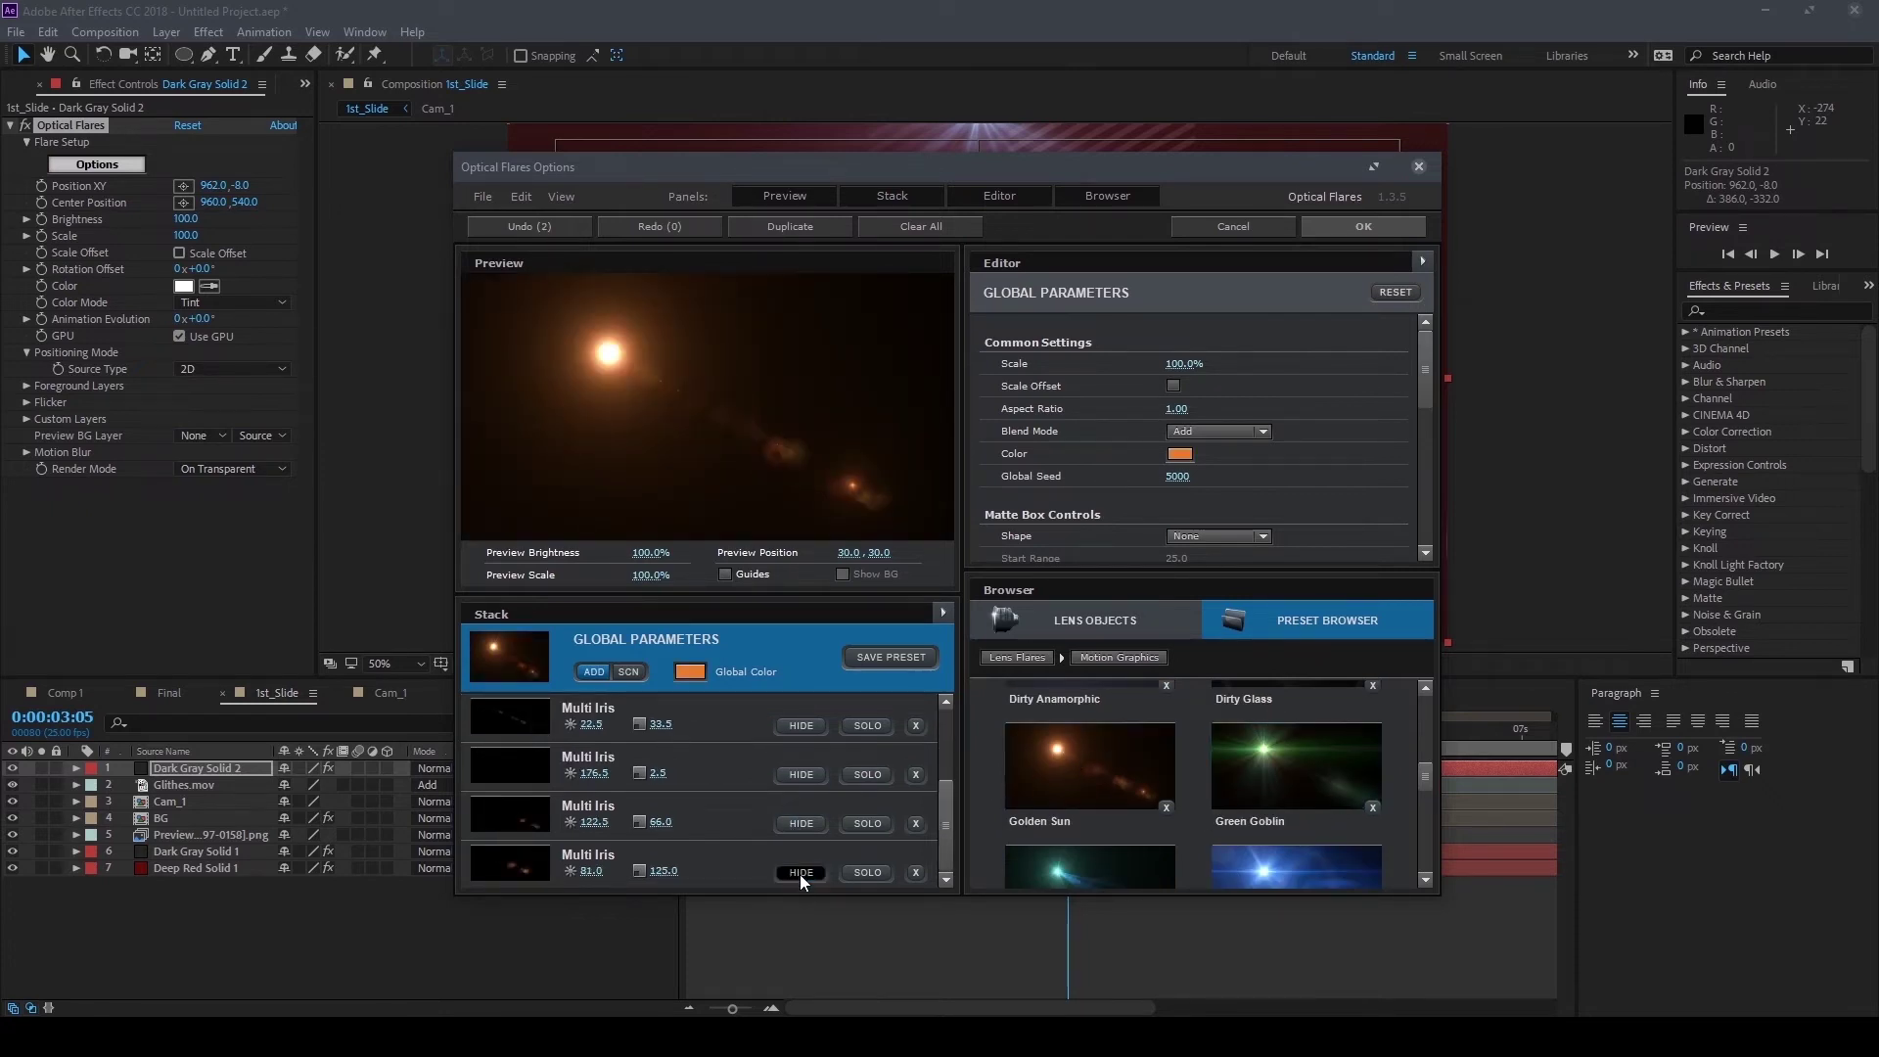
{"action": "left_click", "coordinate": [805, 825]}
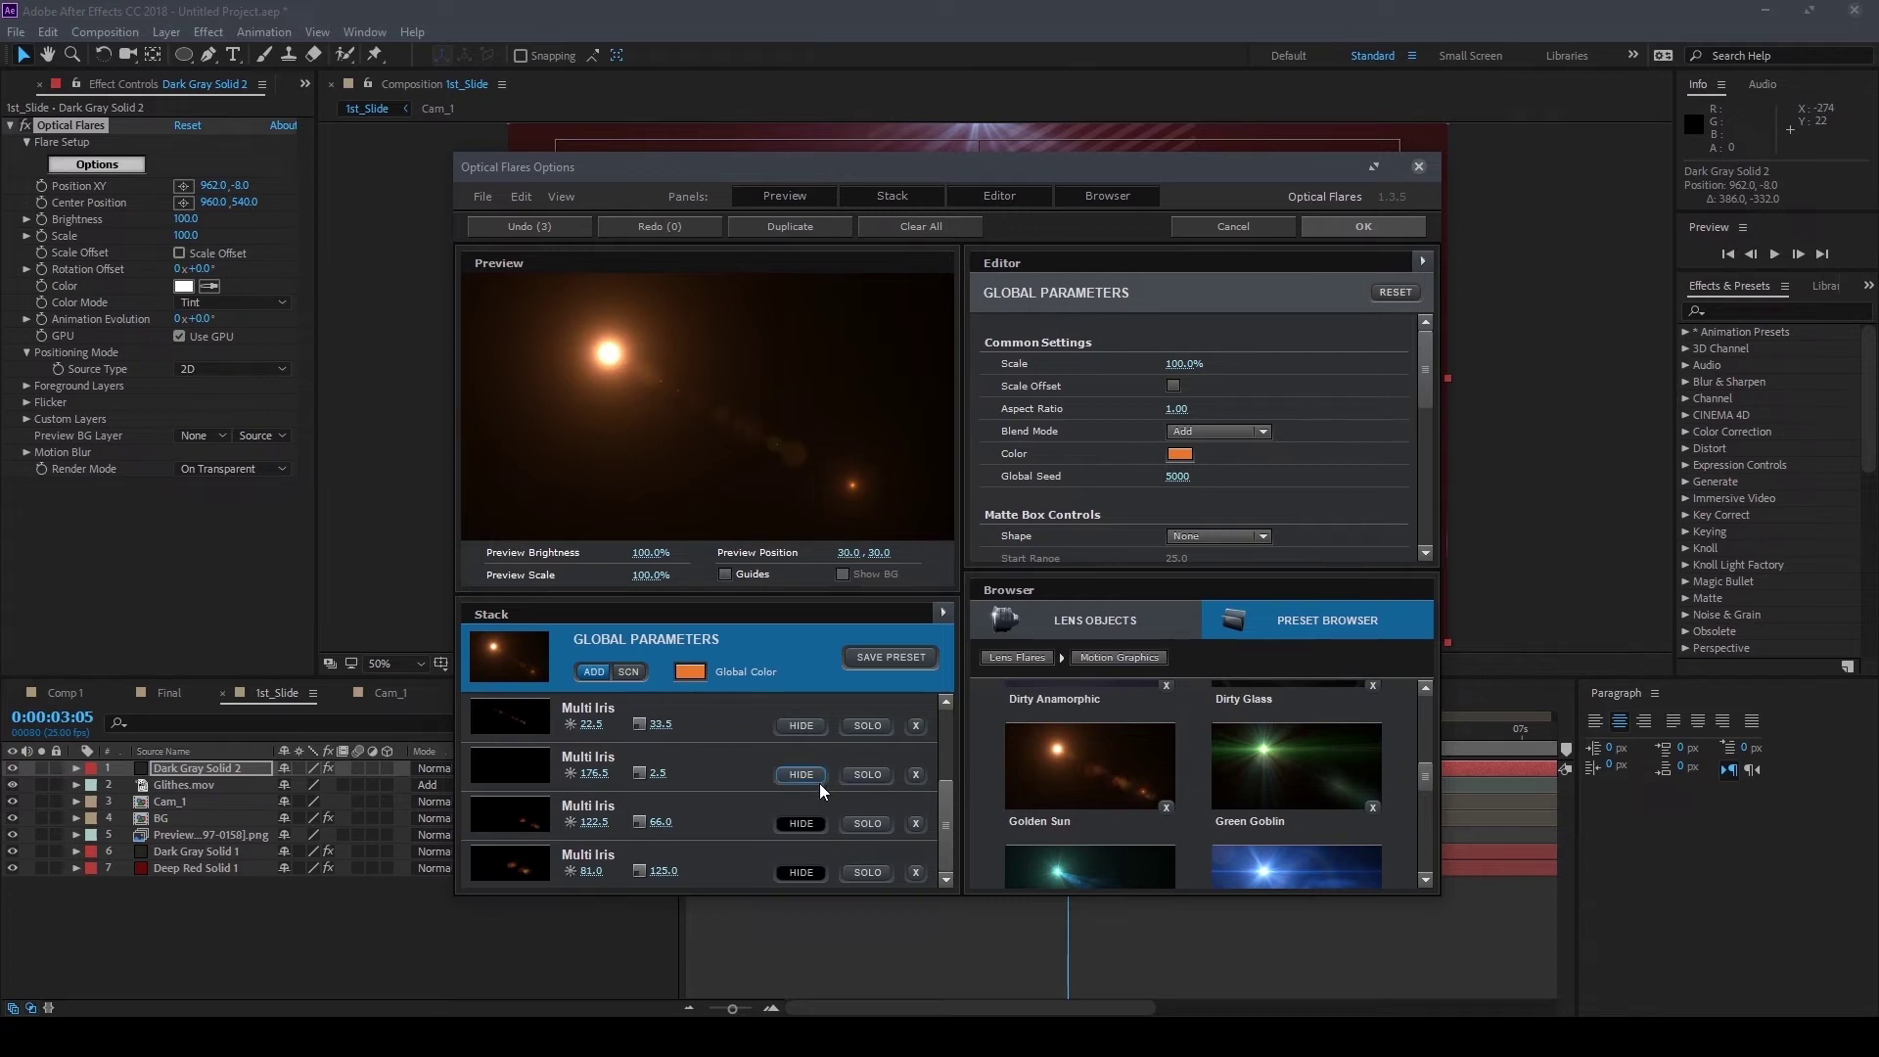
{"action": "scroll", "coordinate": [818, 758], "scroll_direction": "up", "scroll_amount": 3}
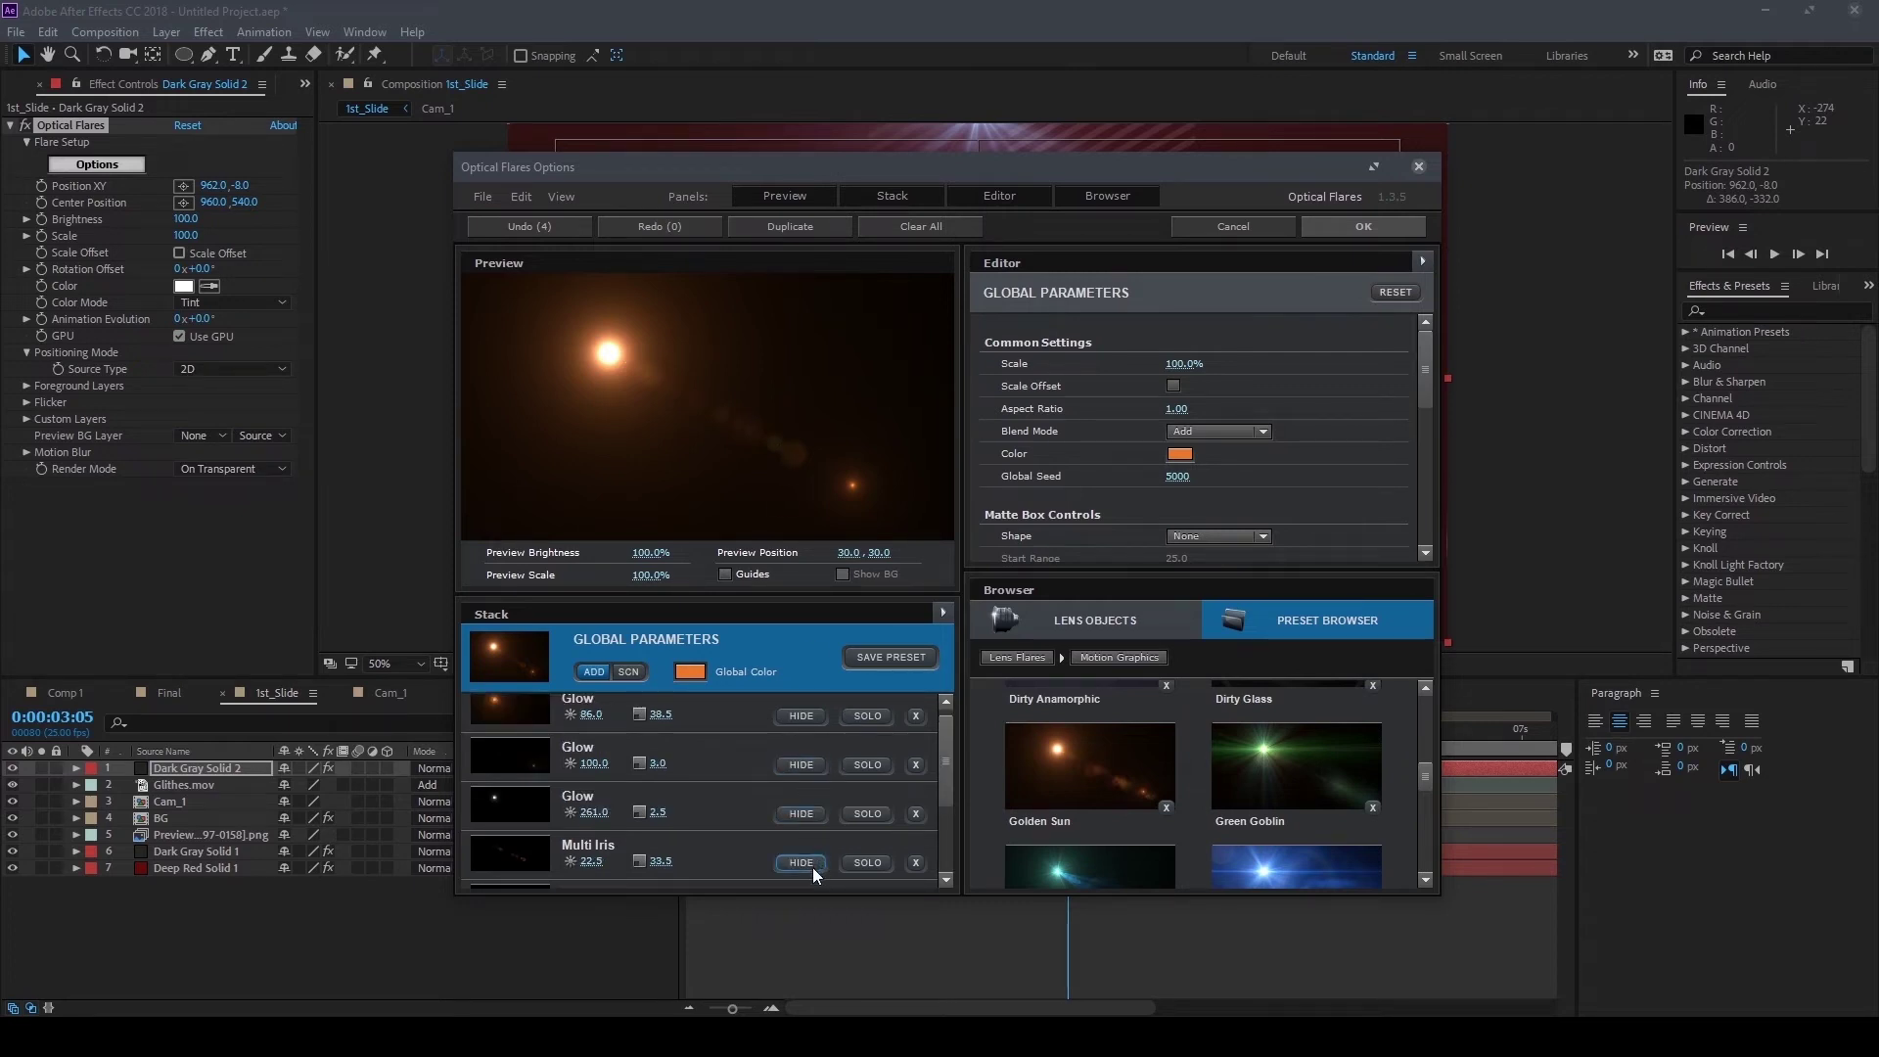
{"action": "left_click", "coordinate": [812, 867]}
{"action": "left_click", "coordinate": [800, 764]}
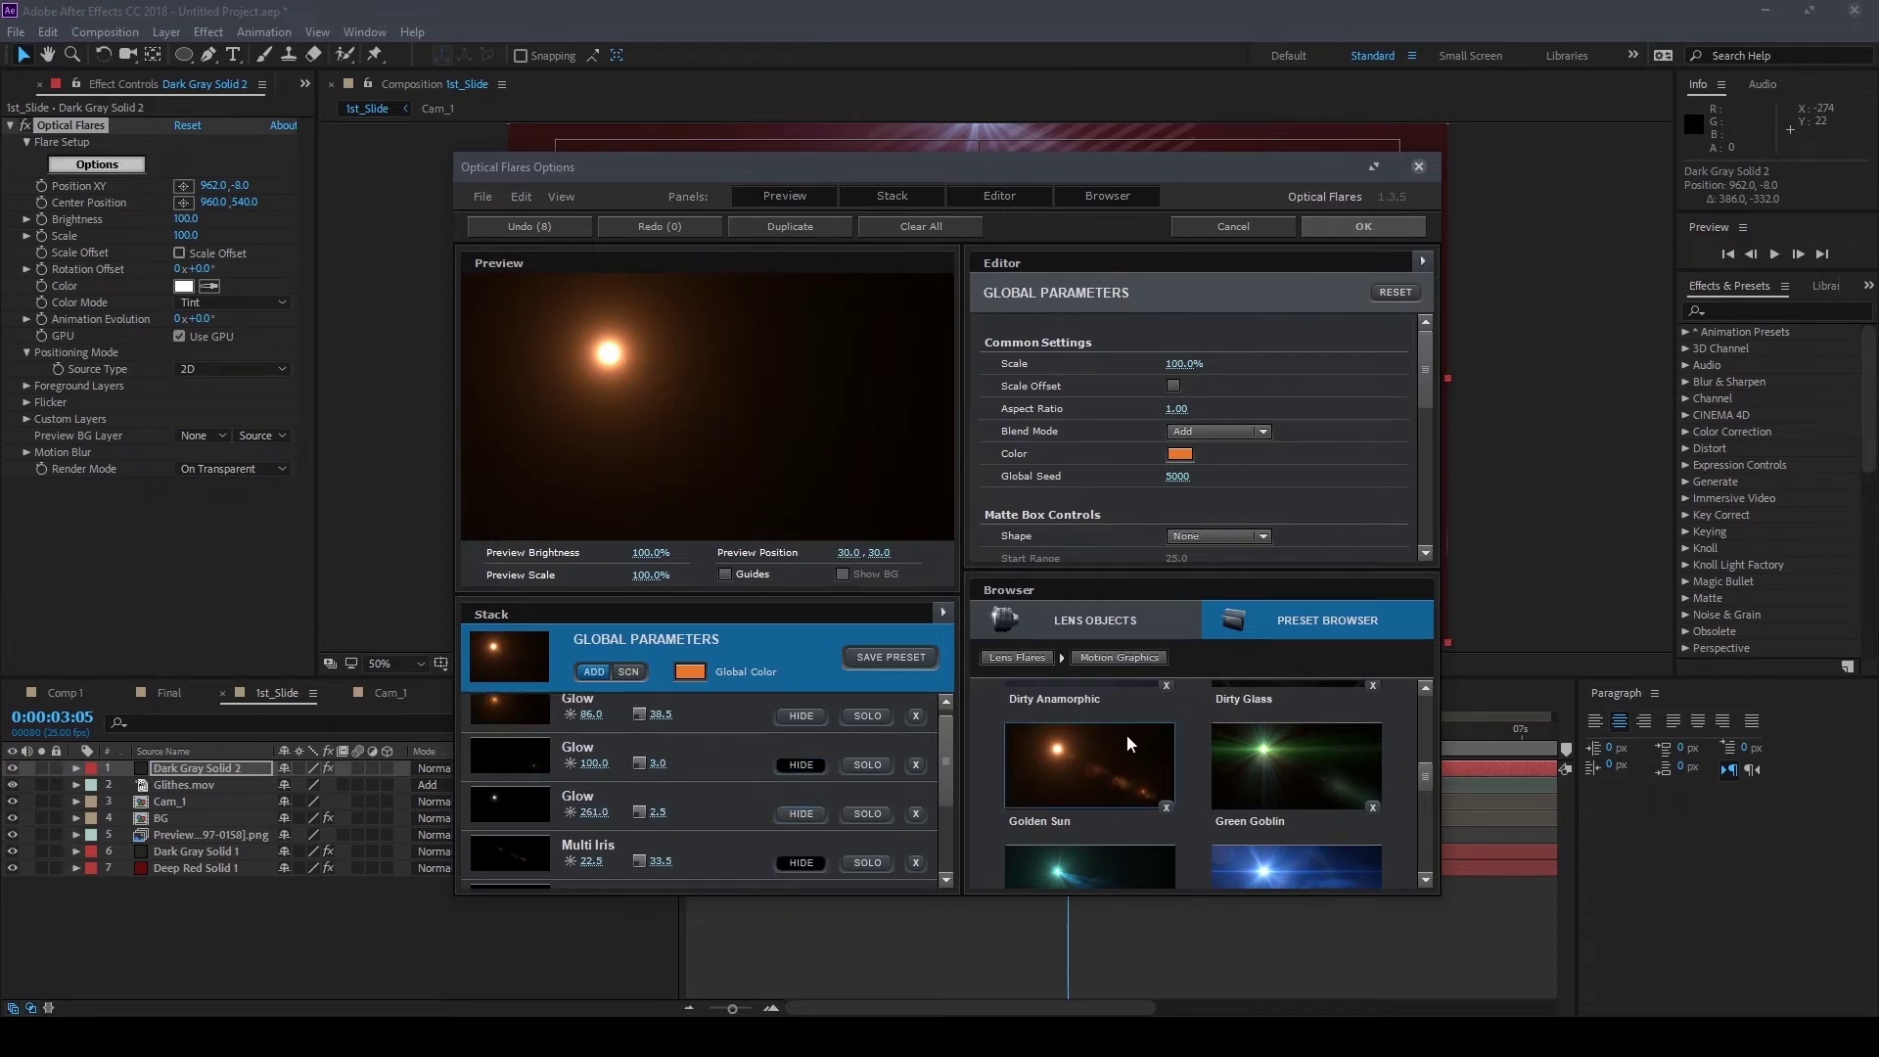
{"action": "left_click", "coordinate": [1363, 226]}
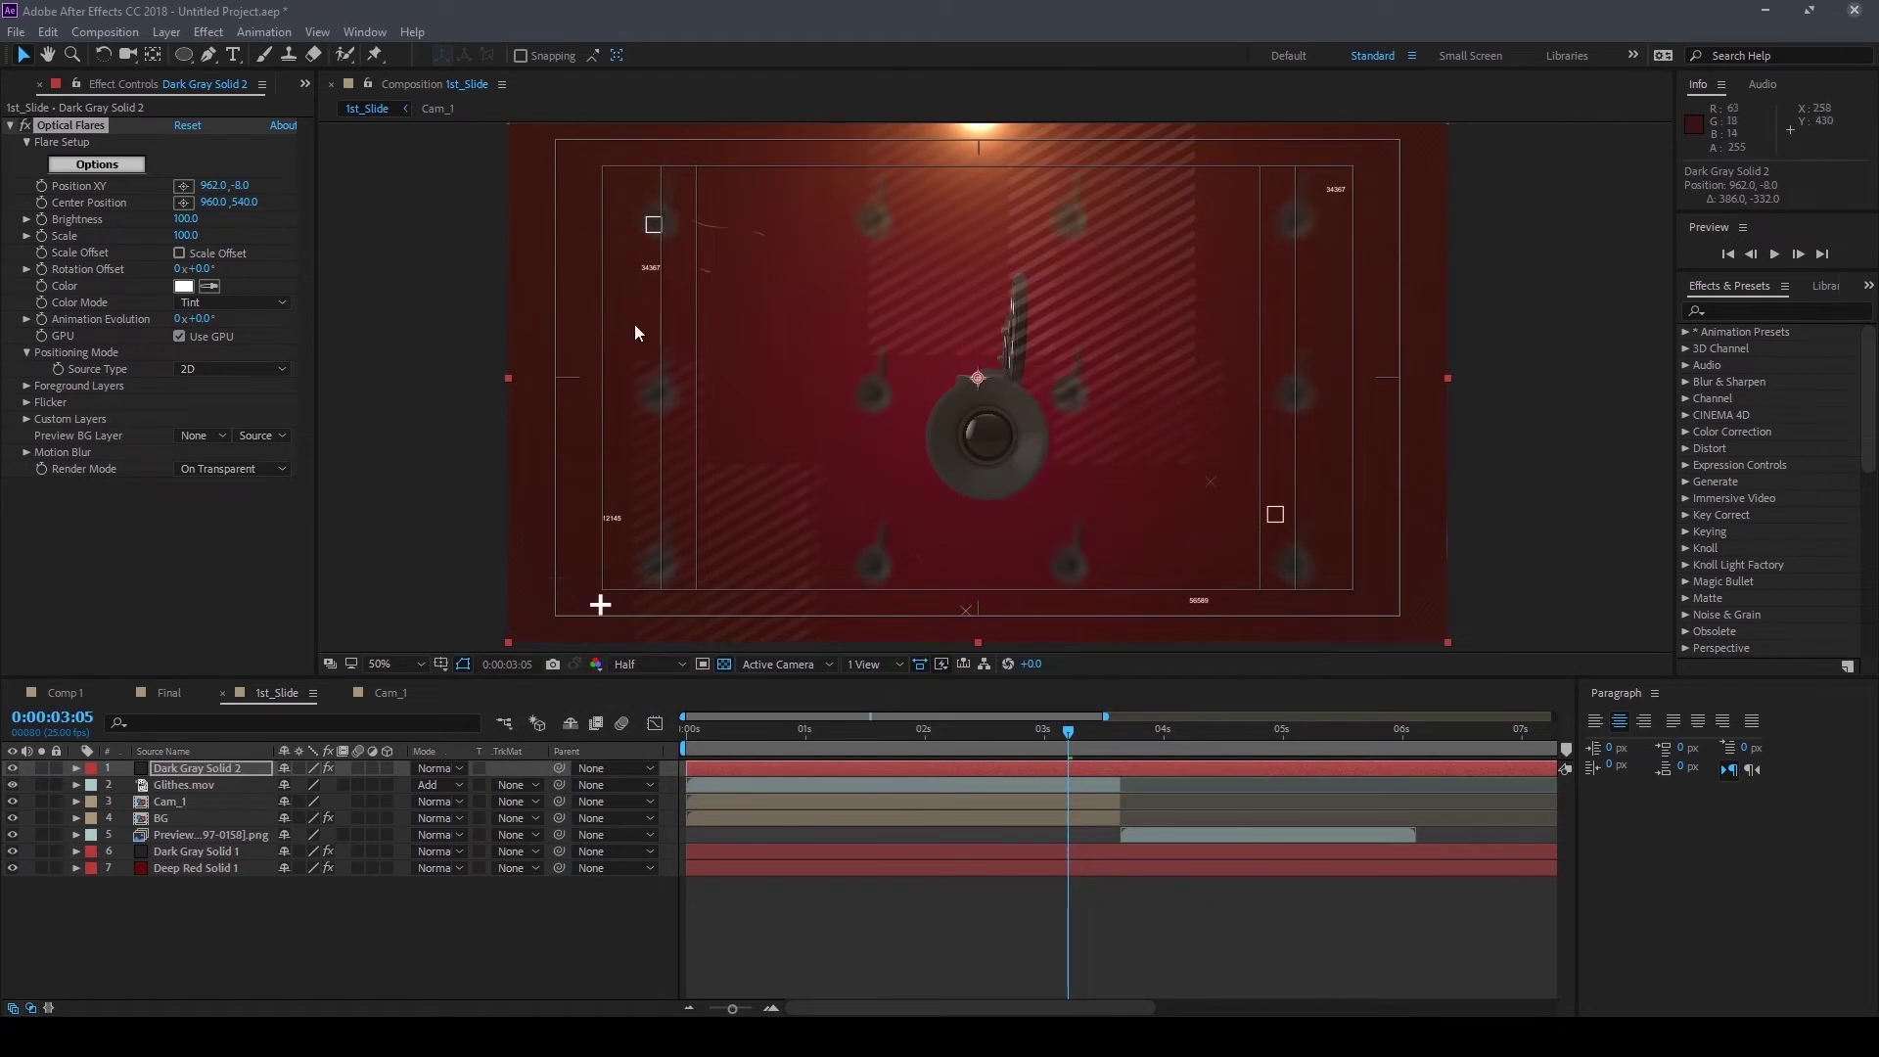
Nudge the flare higher and set its Scale and Brightness to 110
{"action": "left_click_drag", "start_coordinate": [239, 187], "coordinate": [185, 184]}
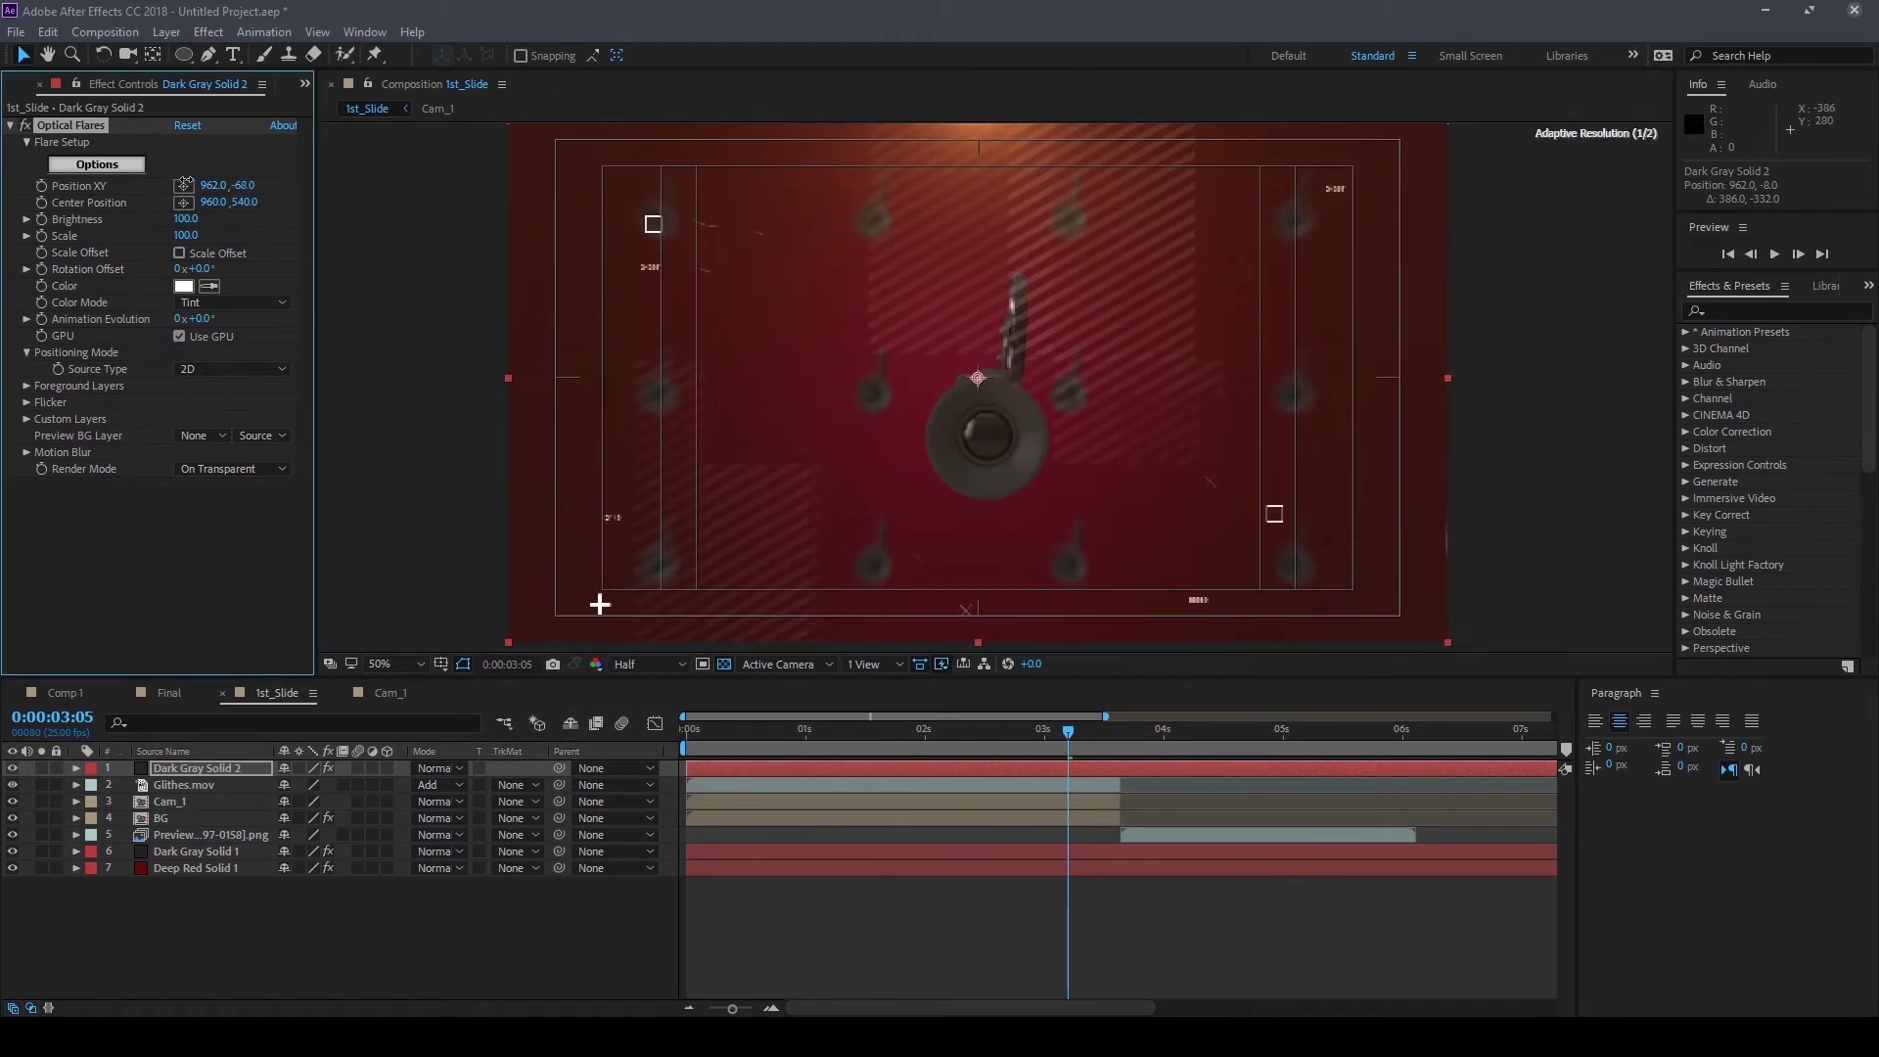
{"action": "key", "text": "comma"}
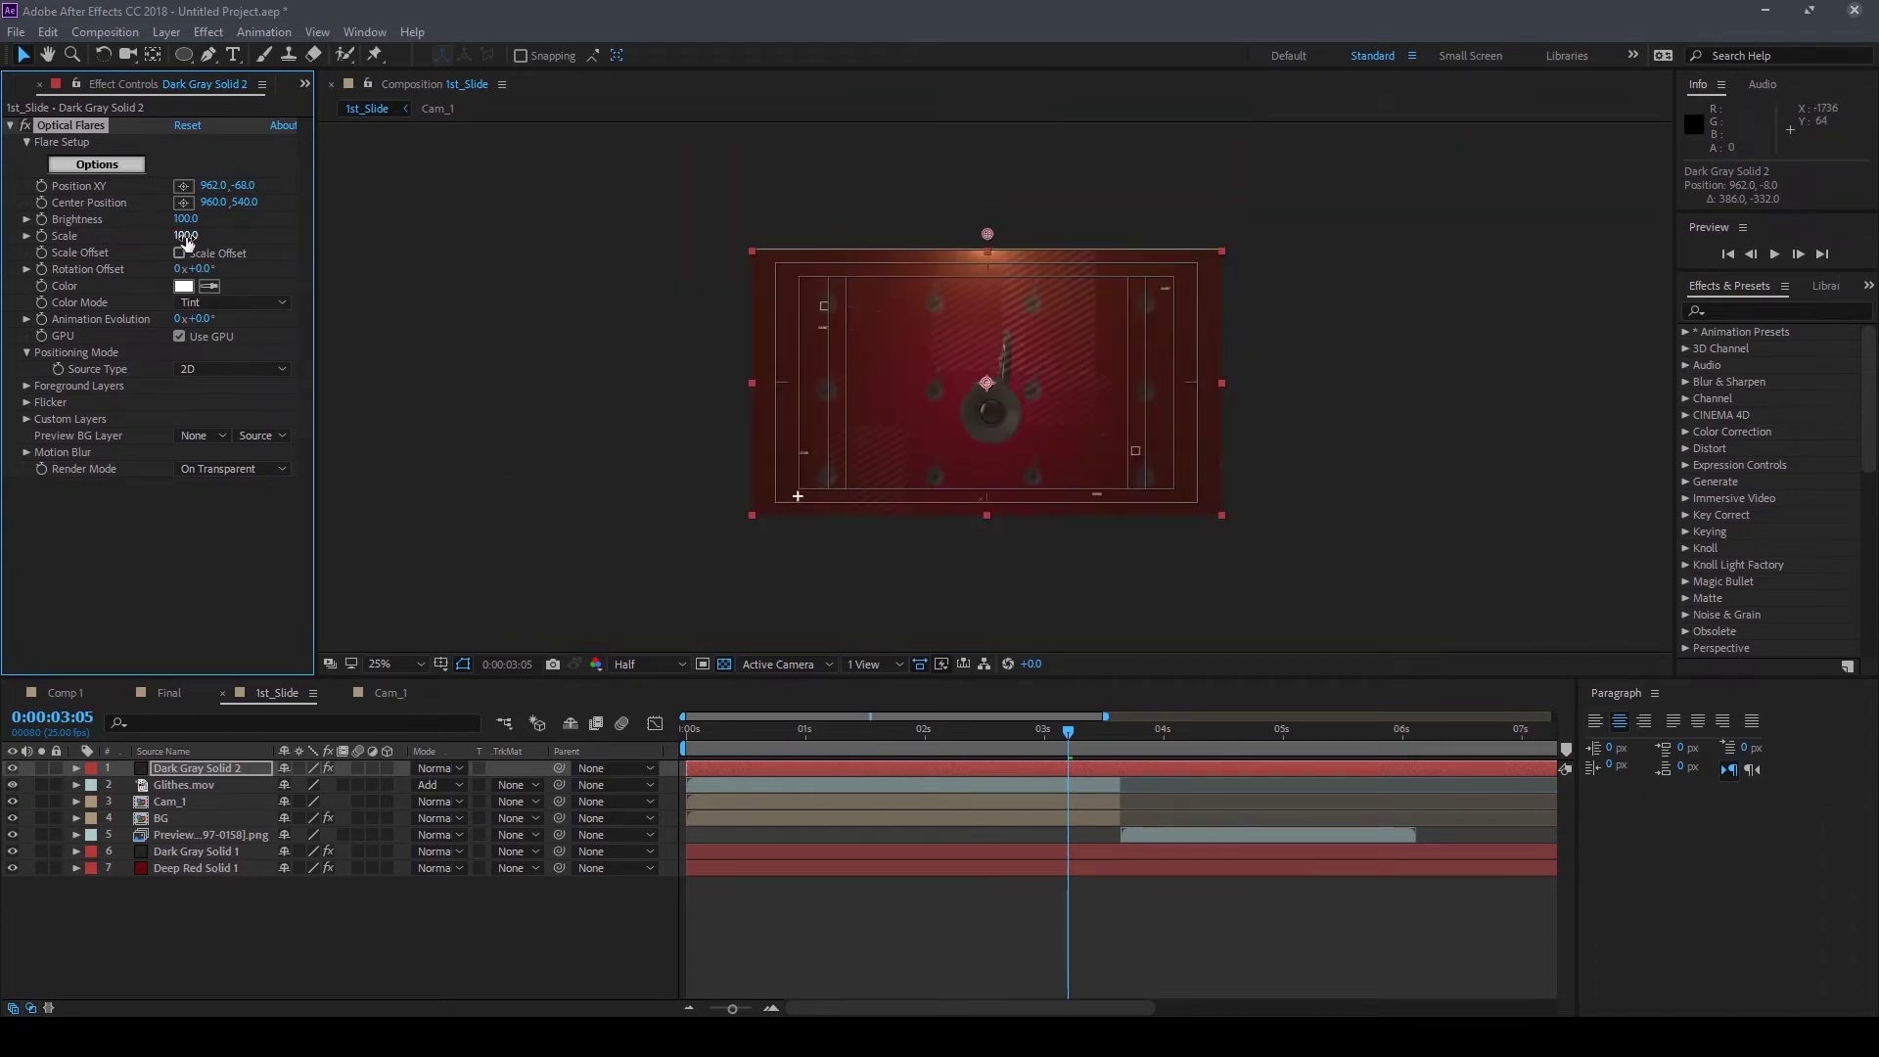
{"action": "left_click", "coordinate": [181, 236]}
{"action": "type", "text": "110"}
{"action": "key", "text": "Return"}
{"action": "key", "text": "period"}
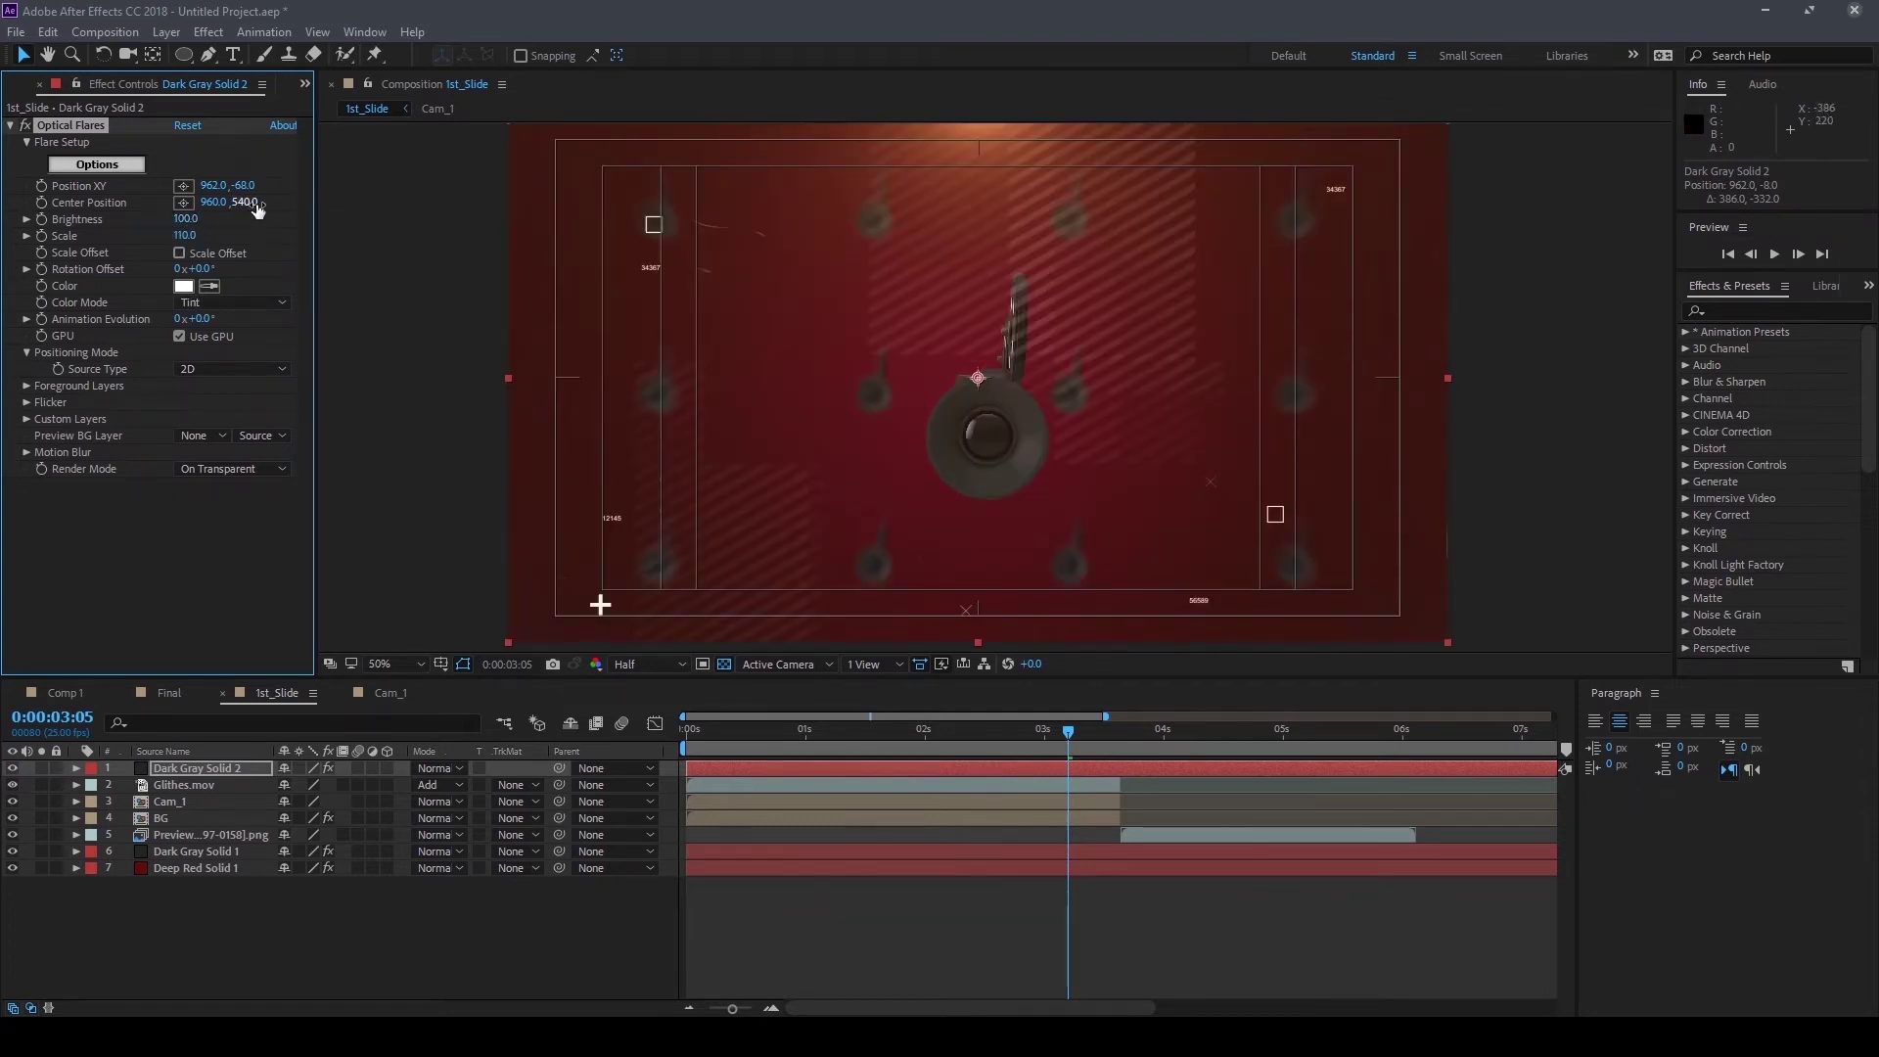
{"action": "left_click", "coordinate": [186, 220]}
{"action": "type", "text": "110"}
{"action": "key", "text": "Return"}
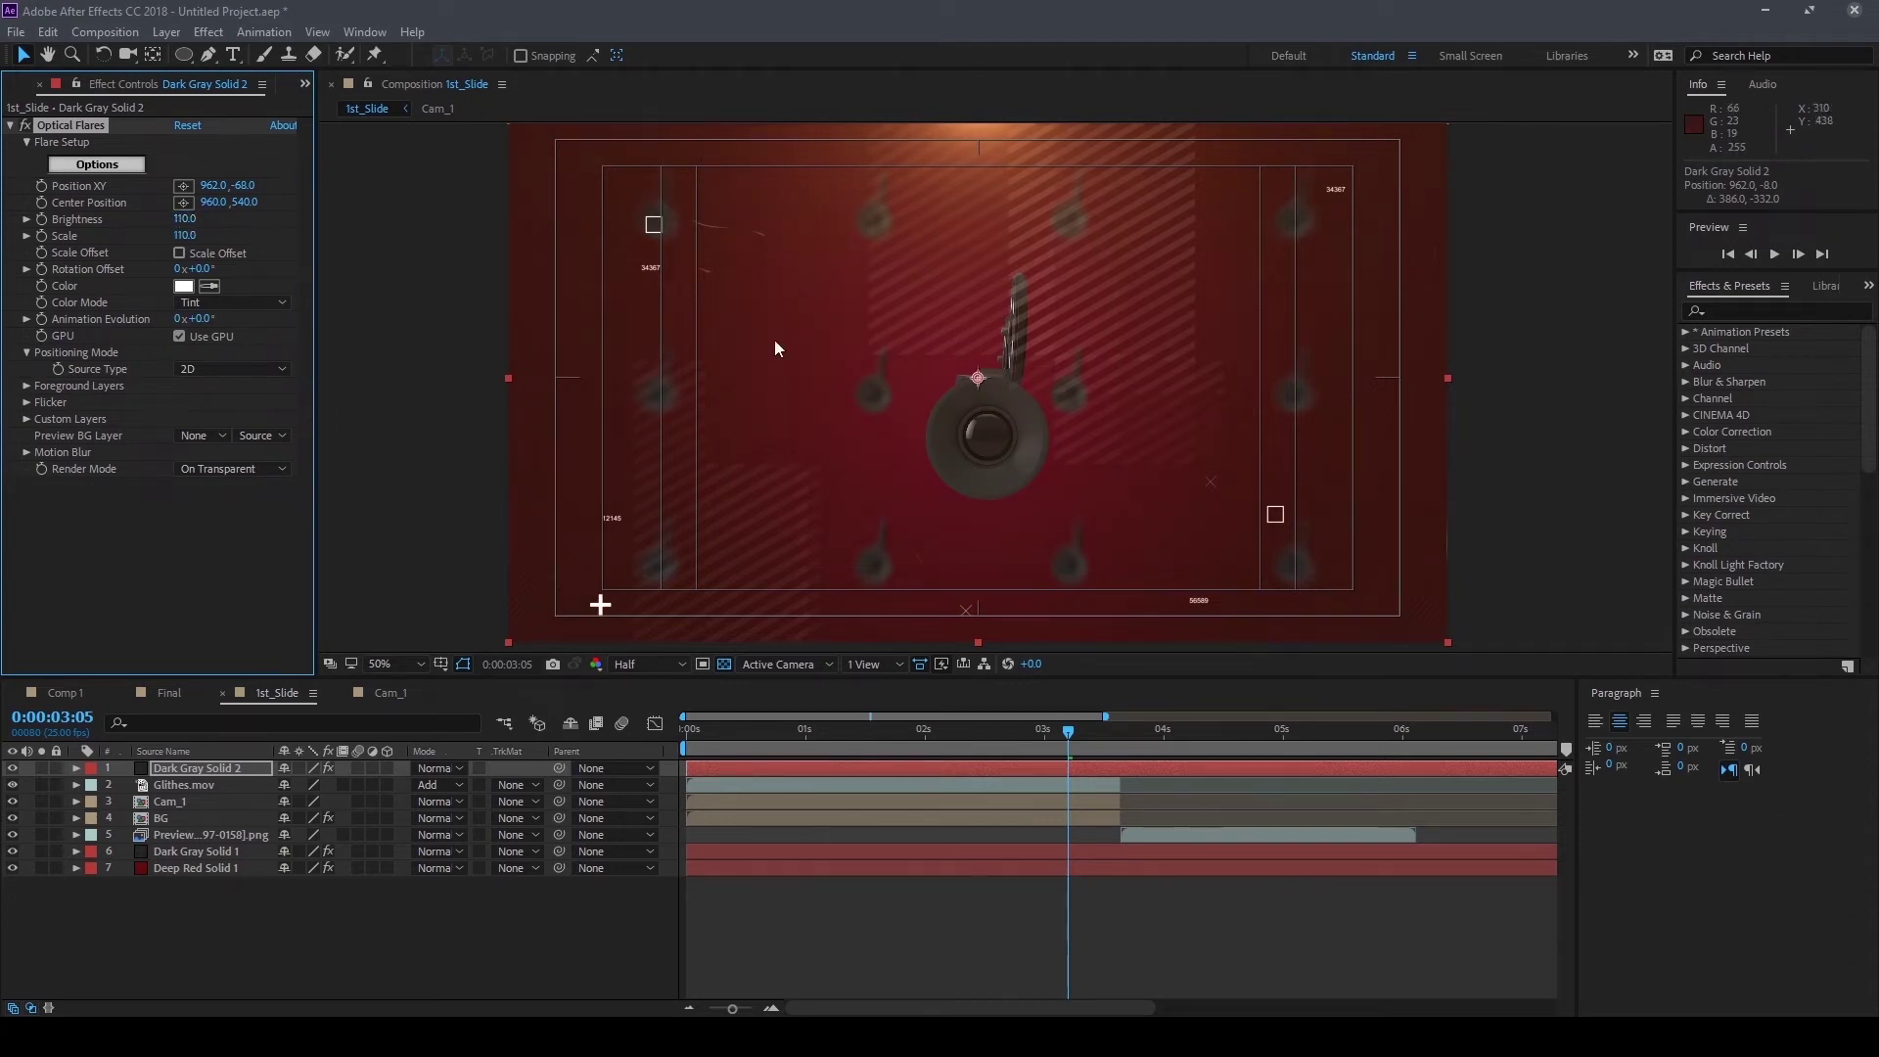
Raise the flare to 962, -93 and reopen Optical Flares Options, moved lower right
{"action": "key", "text": "comma"}
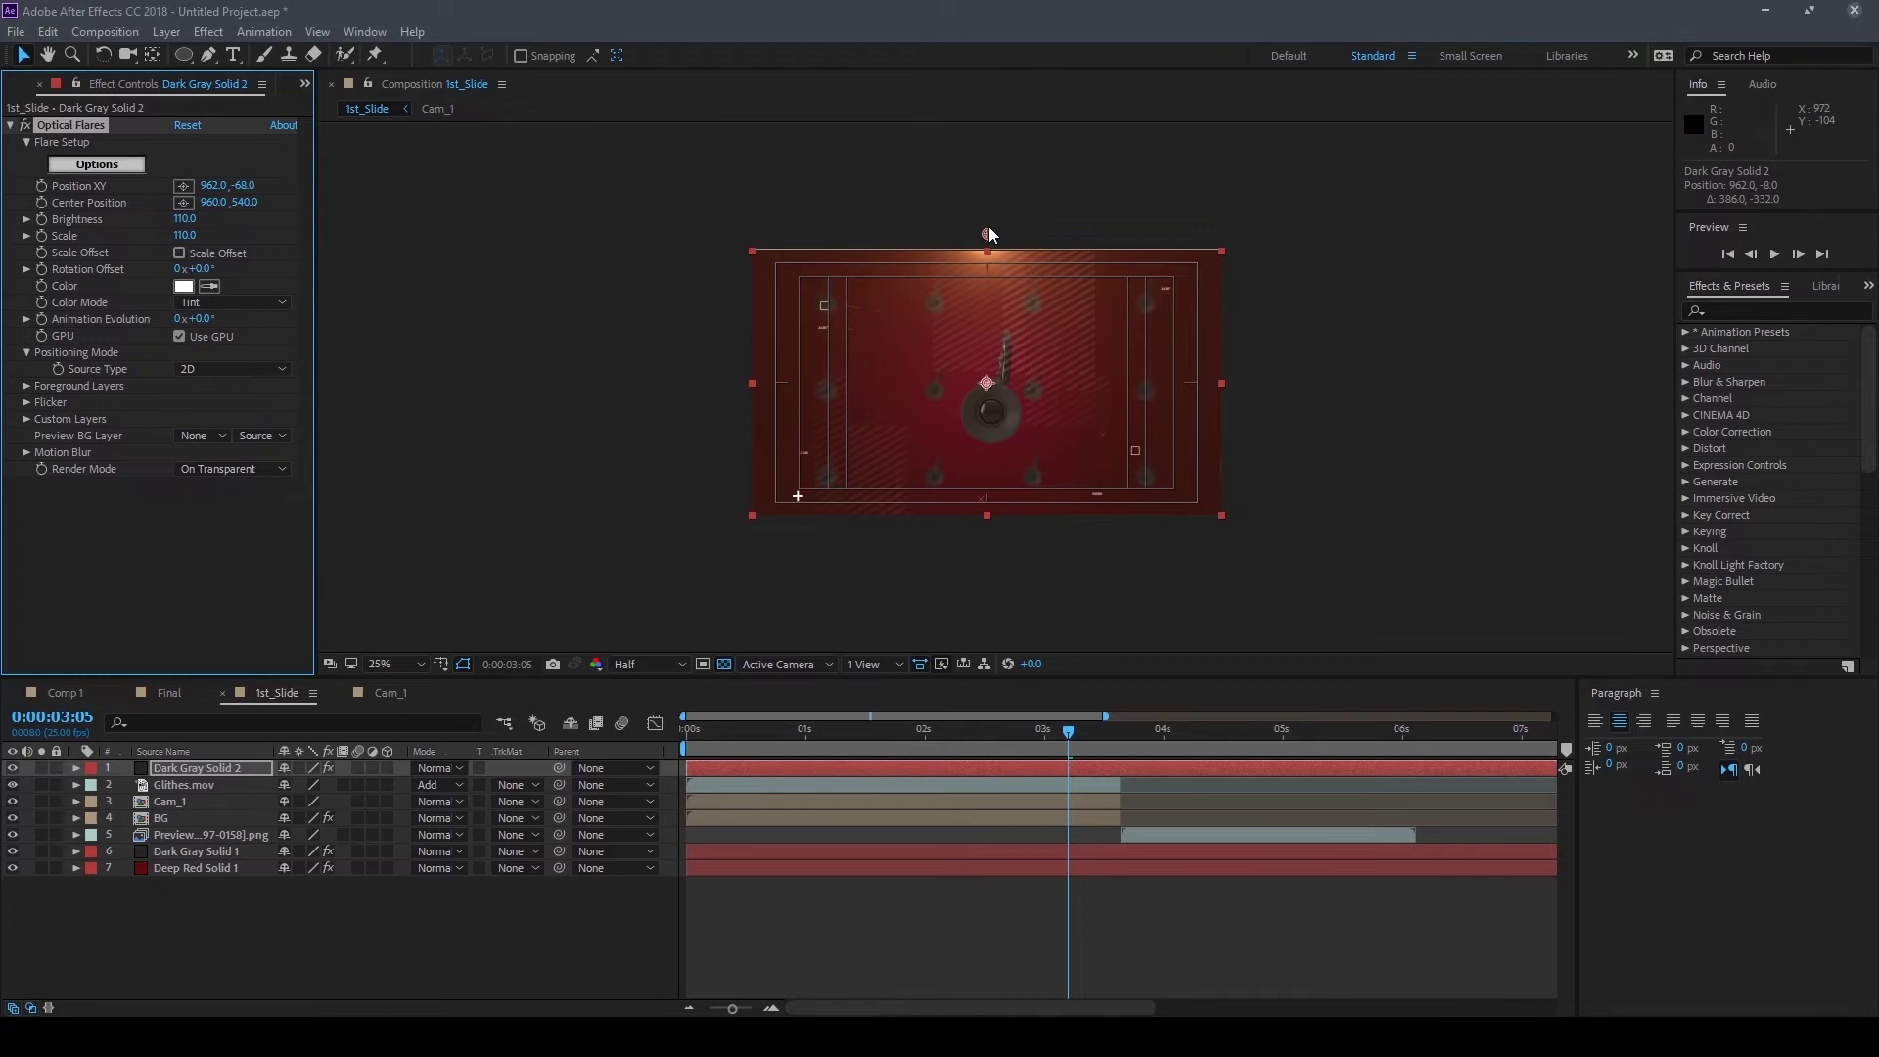
{"action": "left_click", "coordinate": [988, 225]}
{"action": "left_click_drag", "start_coordinate": [245, 186], "coordinate": [236, 183]}
{"action": "key", "text": "period"}
{"action": "key", "text": "period"}
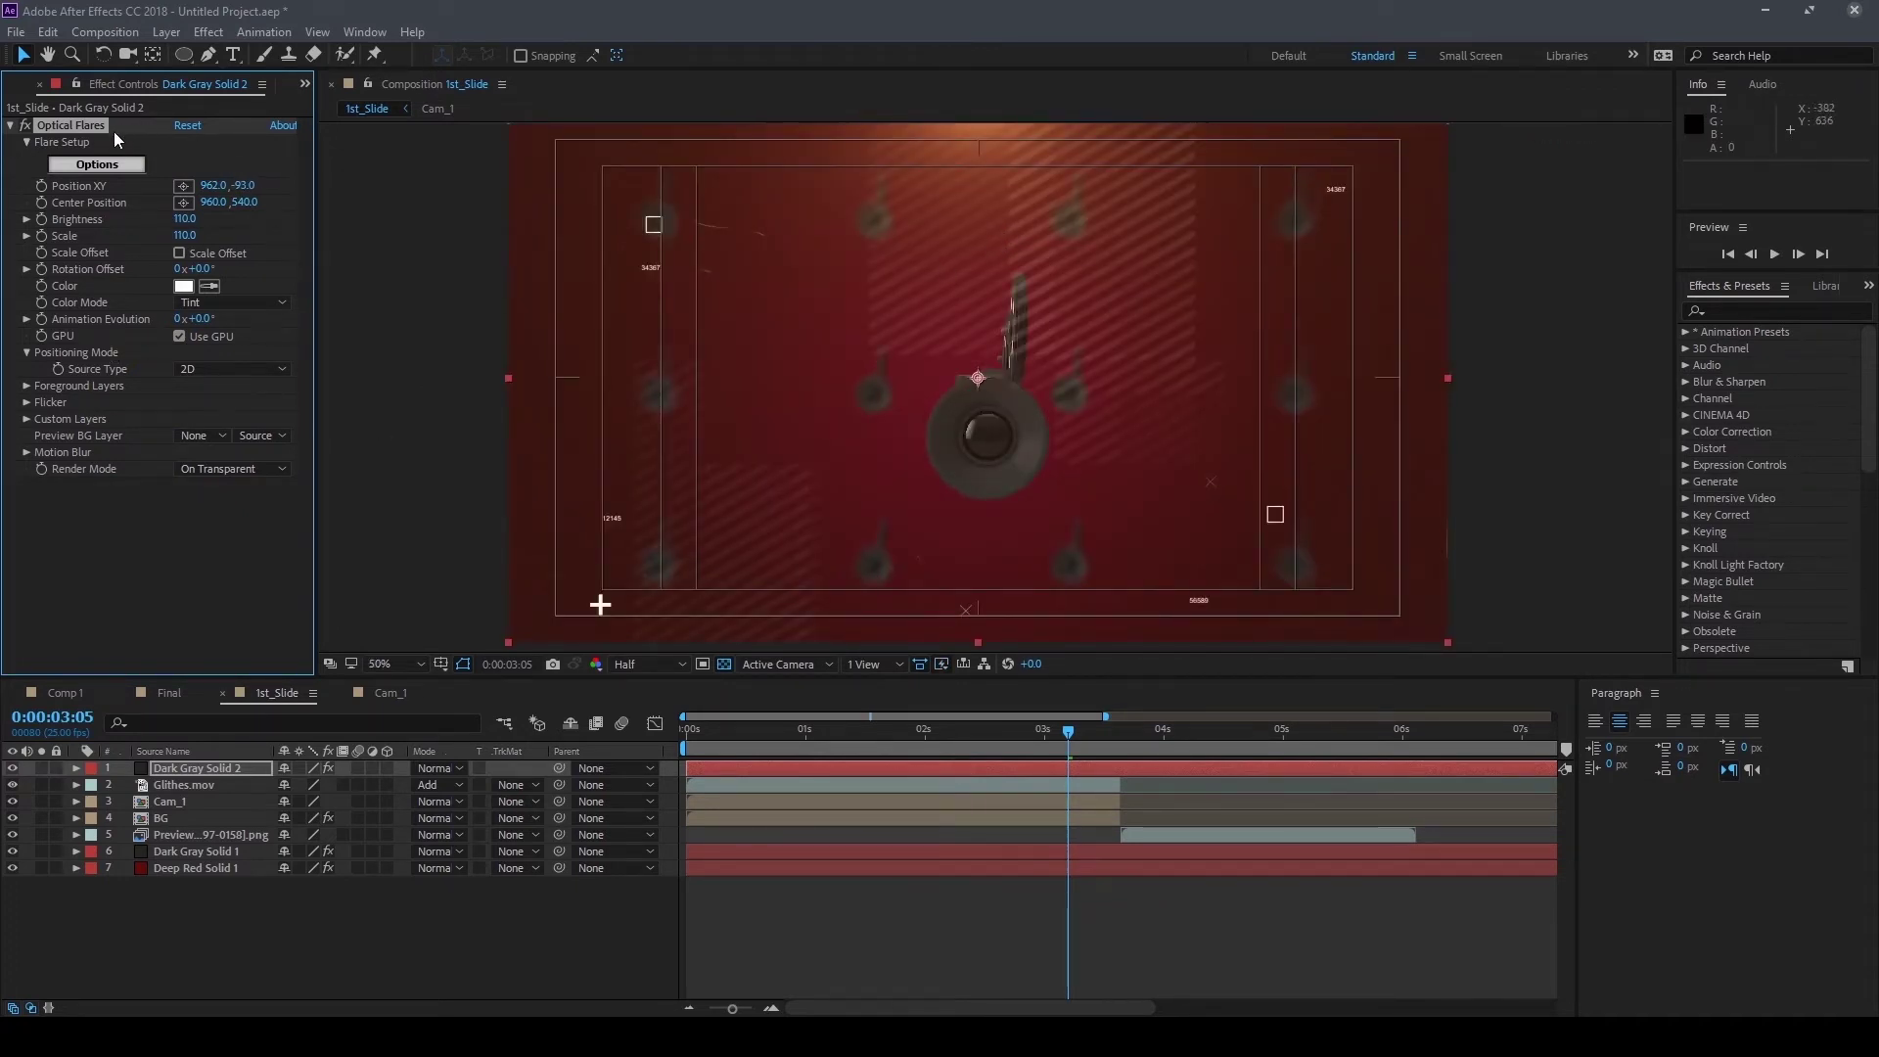
{"action": "left_click", "coordinate": [97, 164]}
{"action": "mouse_move", "coordinate": [948, 166]}
{"action": "left_mouse_down"}
{"action": "mouse_move", "coordinate": [1153, 456]}
{"action": "mouse_move", "coordinate": [1085, 392]}
{"action": "left_mouse_up"}
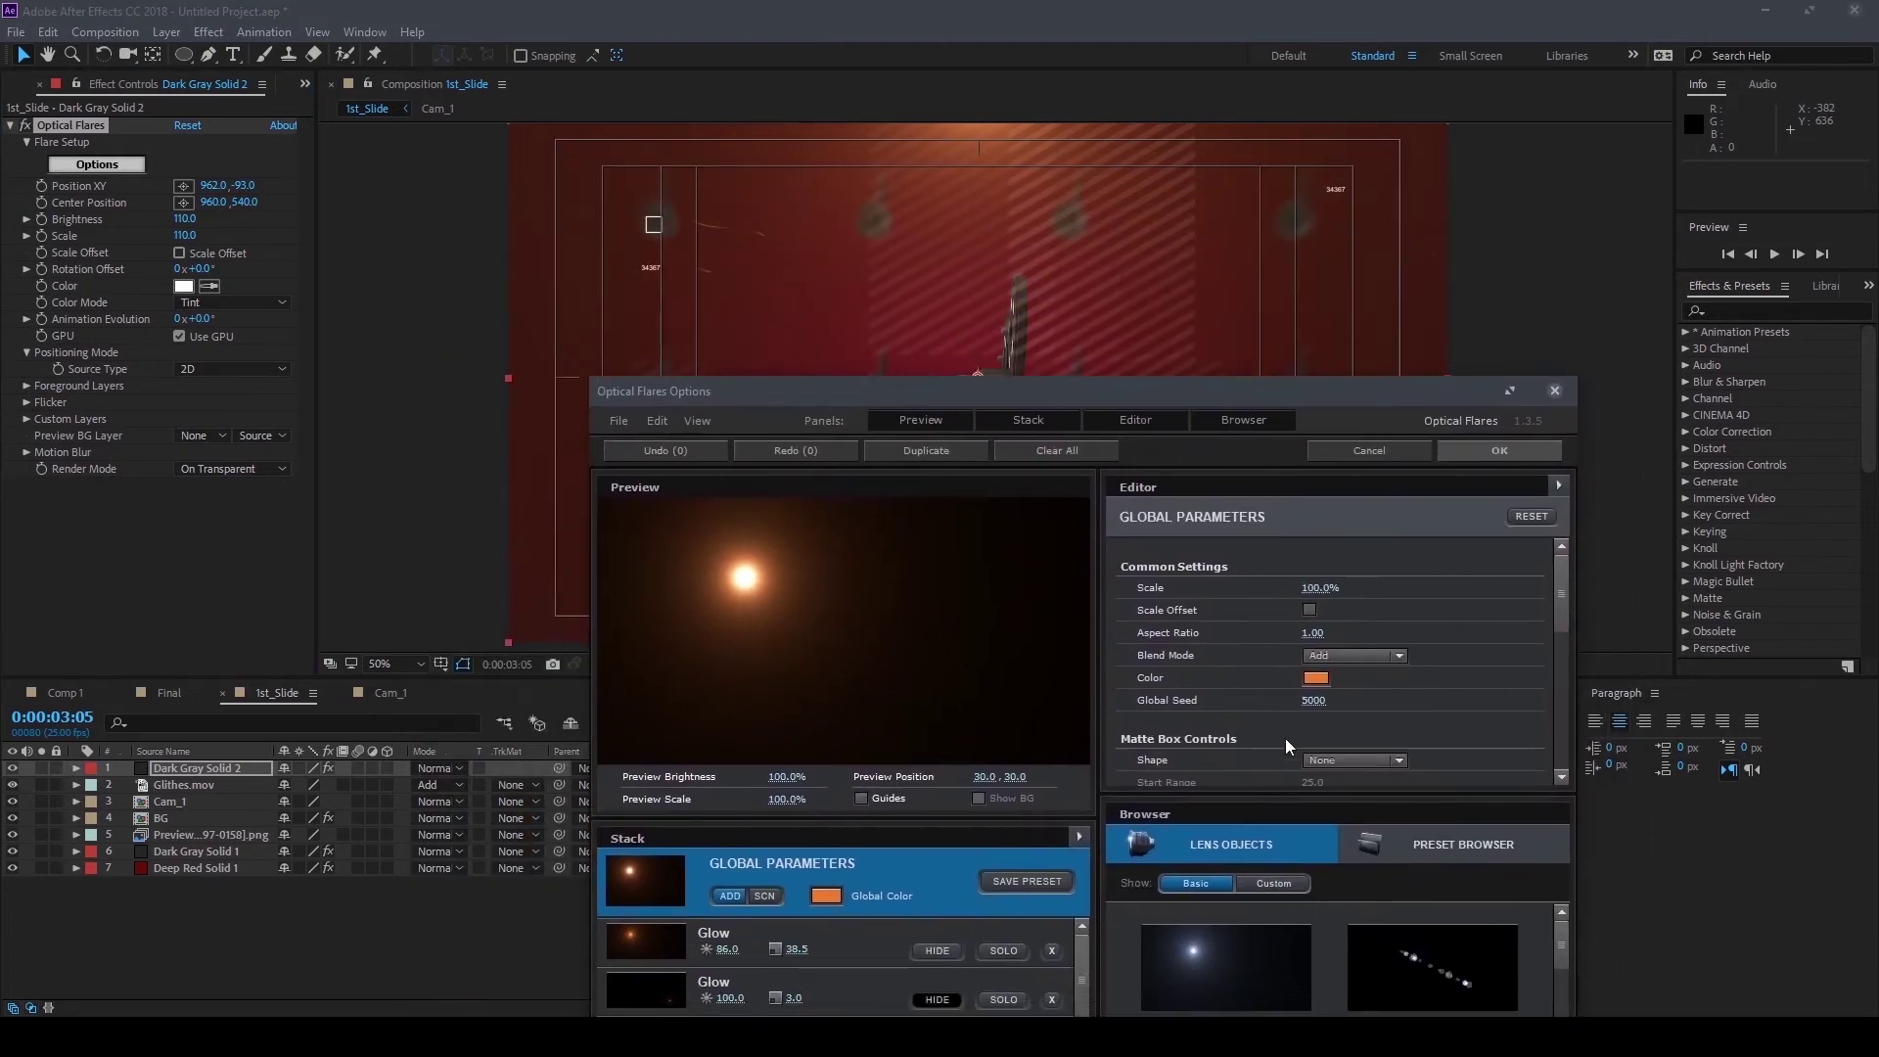
Change the flare's global colour to a redder orange-red, E64B2C, and apply it
{"action": "left_click", "coordinate": [1321, 682]}
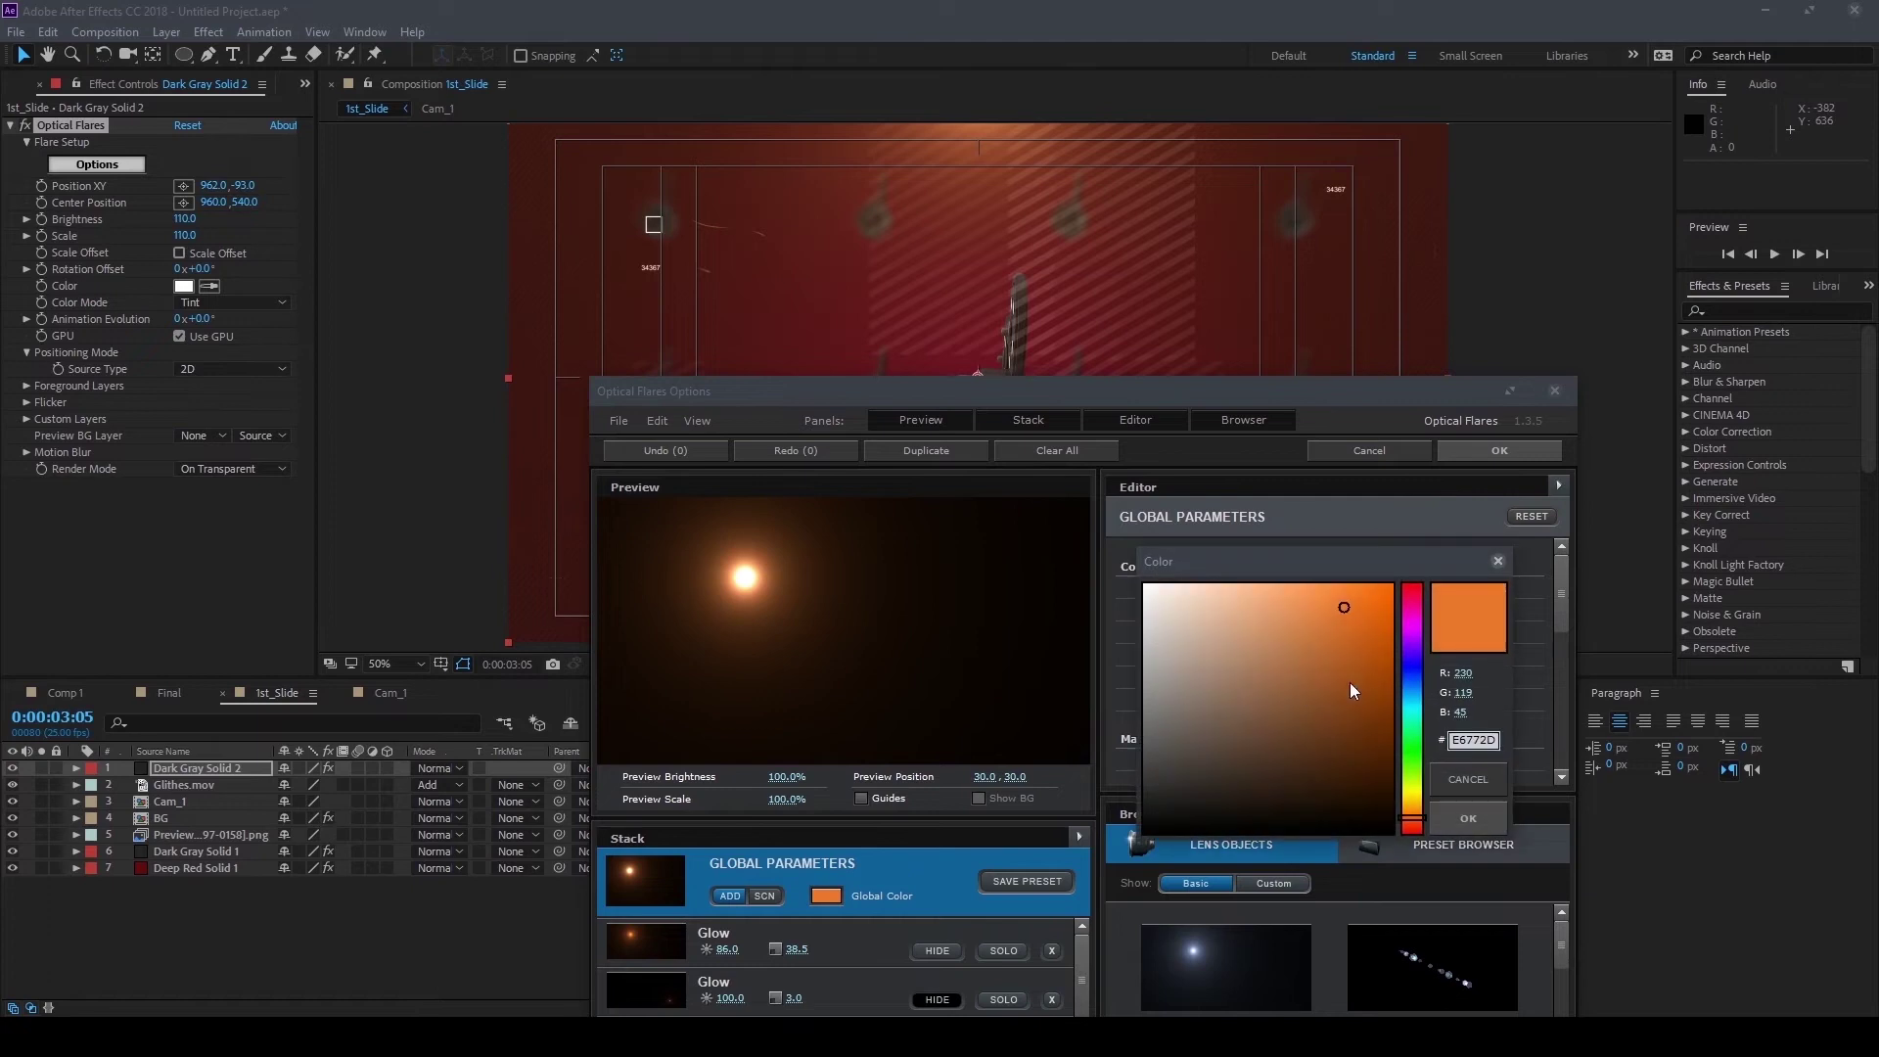
{"action": "left_click_drag", "start_coordinate": [1412, 825], "coordinate": [1411, 832]}
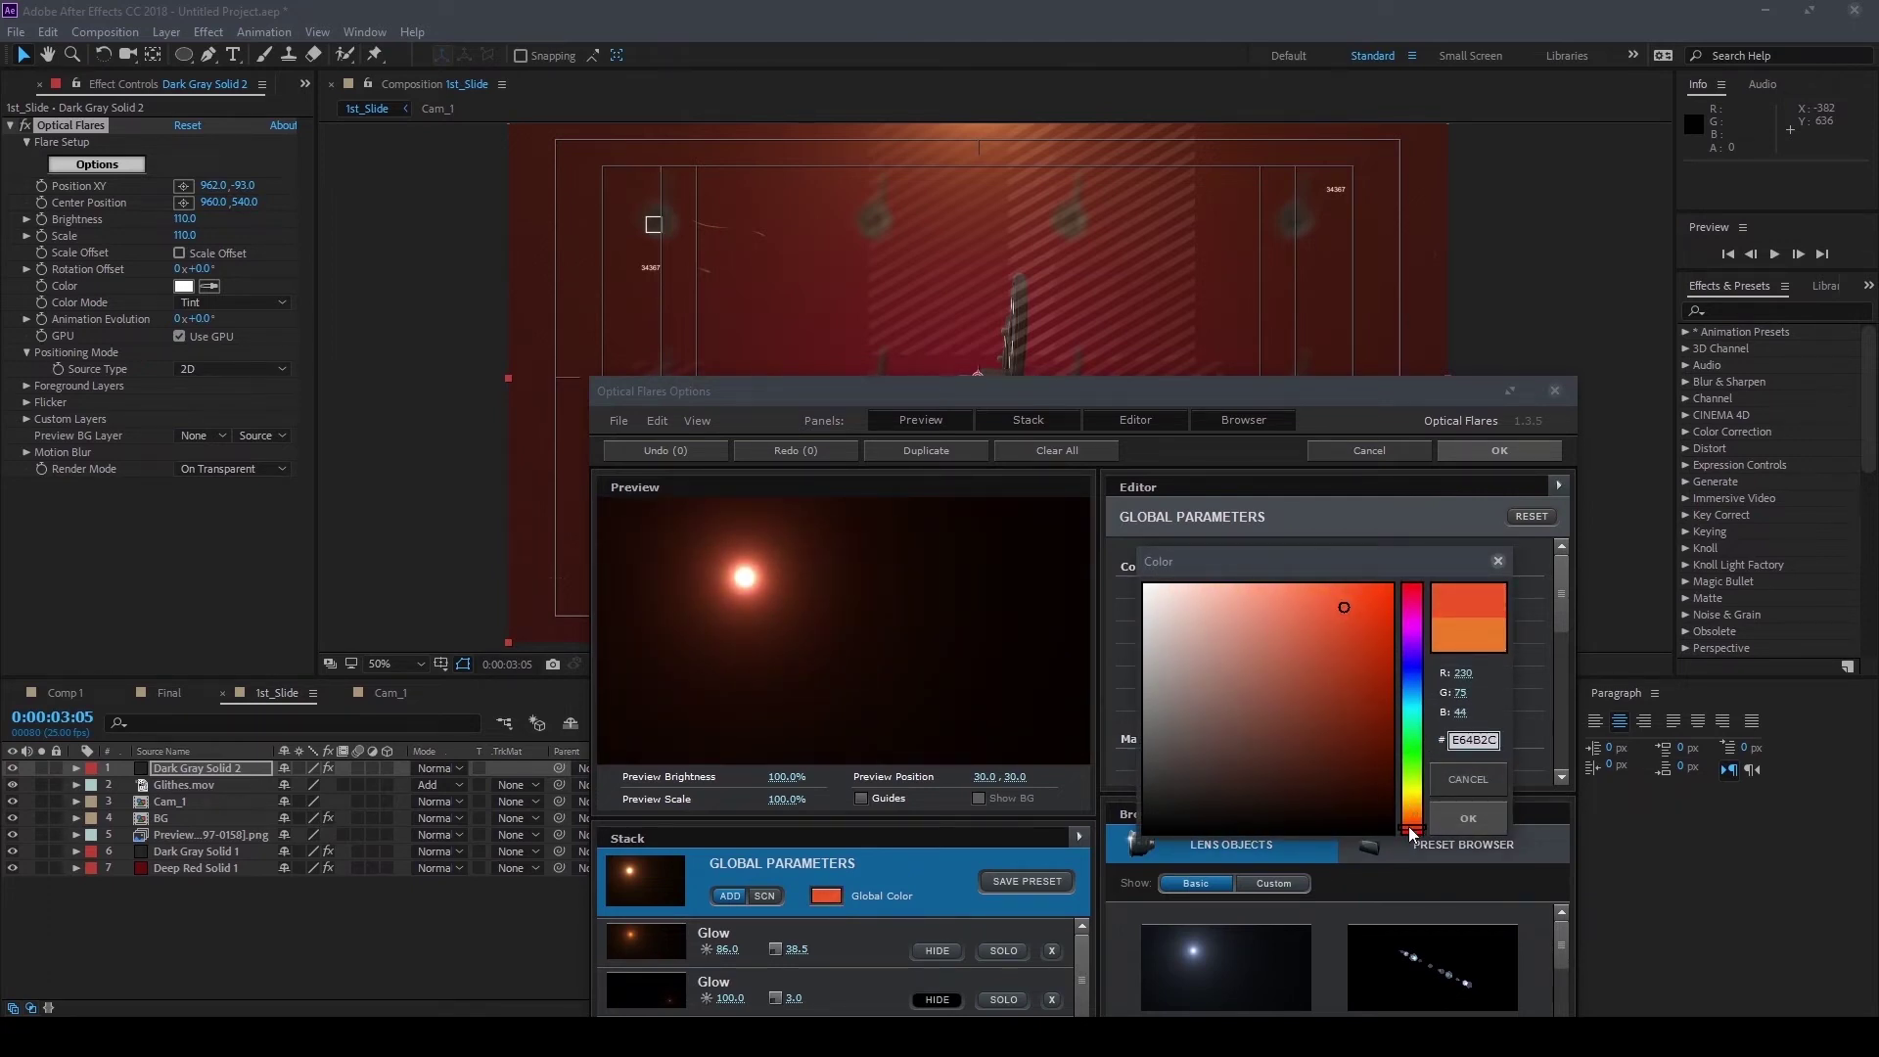
{"action": "left_click", "coordinate": [1474, 820]}
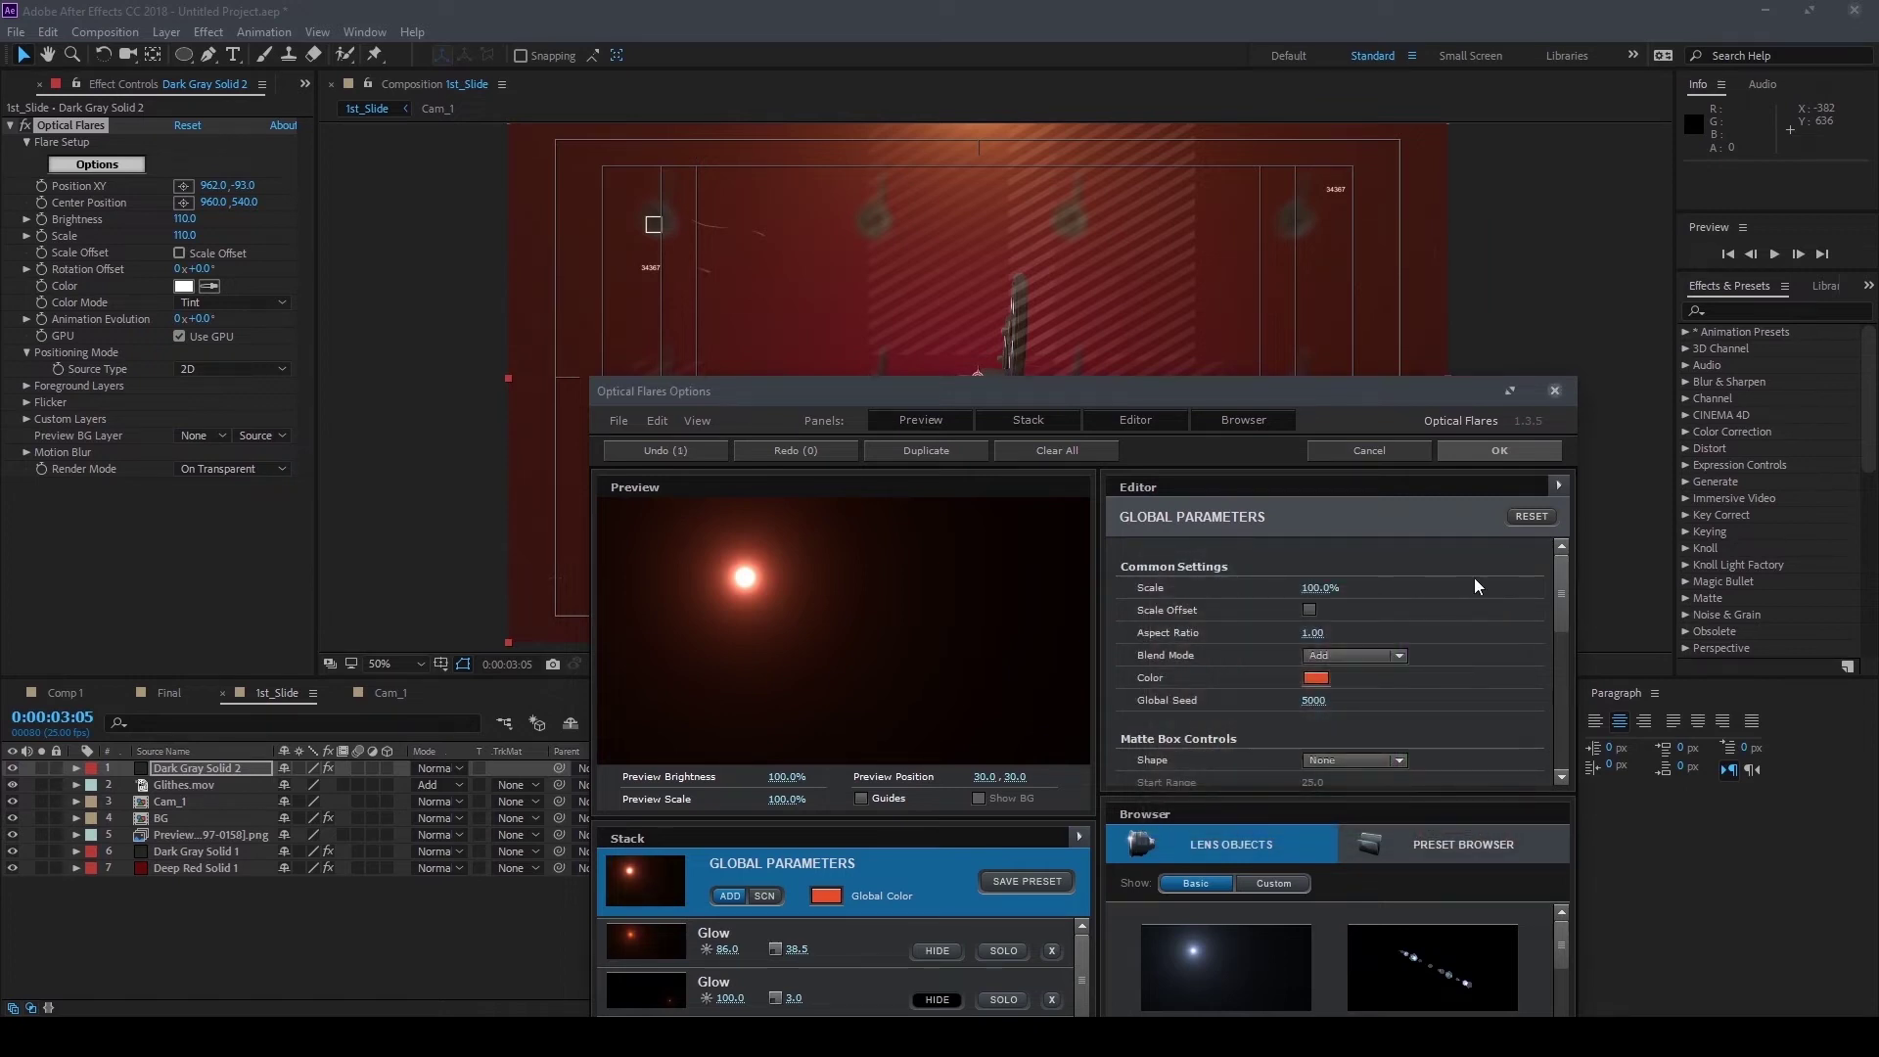
{"action": "left_click", "coordinate": [1501, 450]}
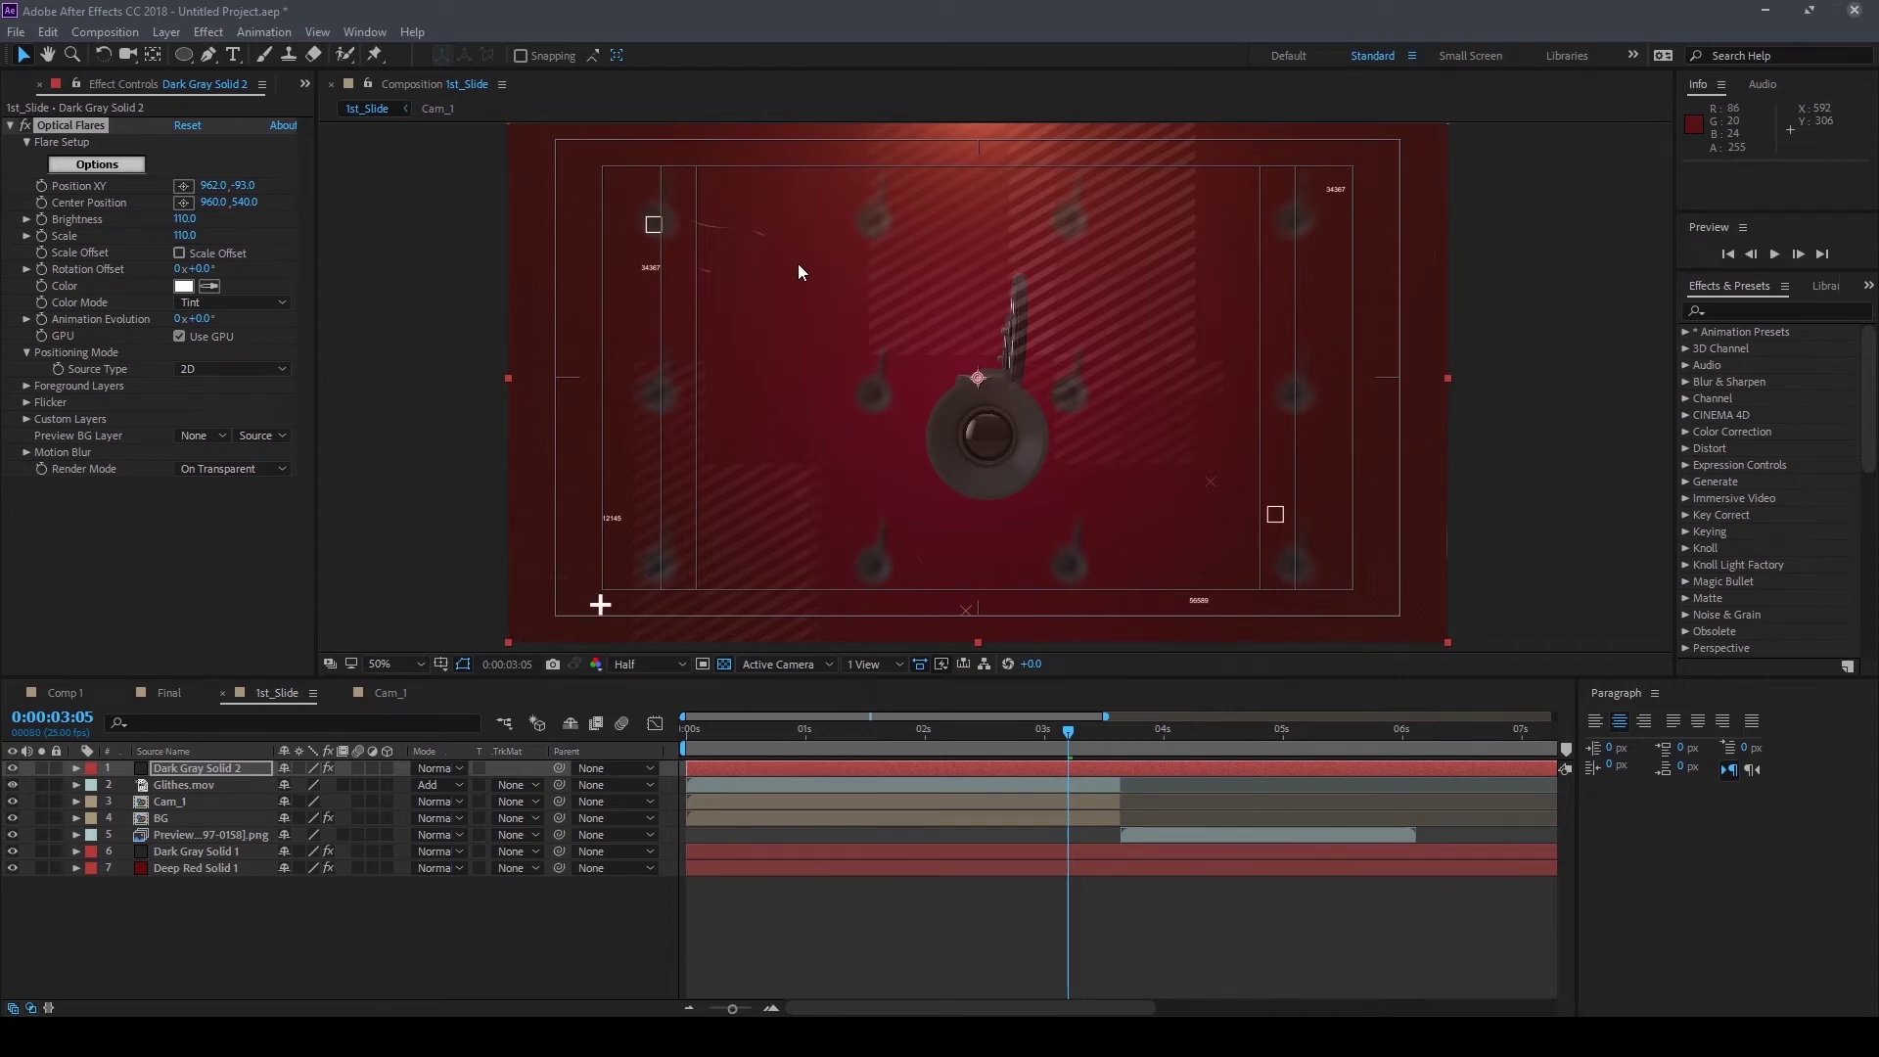
Duplicate Dark Gray Solid 2 and move the copy's flare to the left edge at -110, 539
{"action": "left_click", "coordinate": [211, 896]}
{"action": "left_click", "coordinate": [208, 771]}
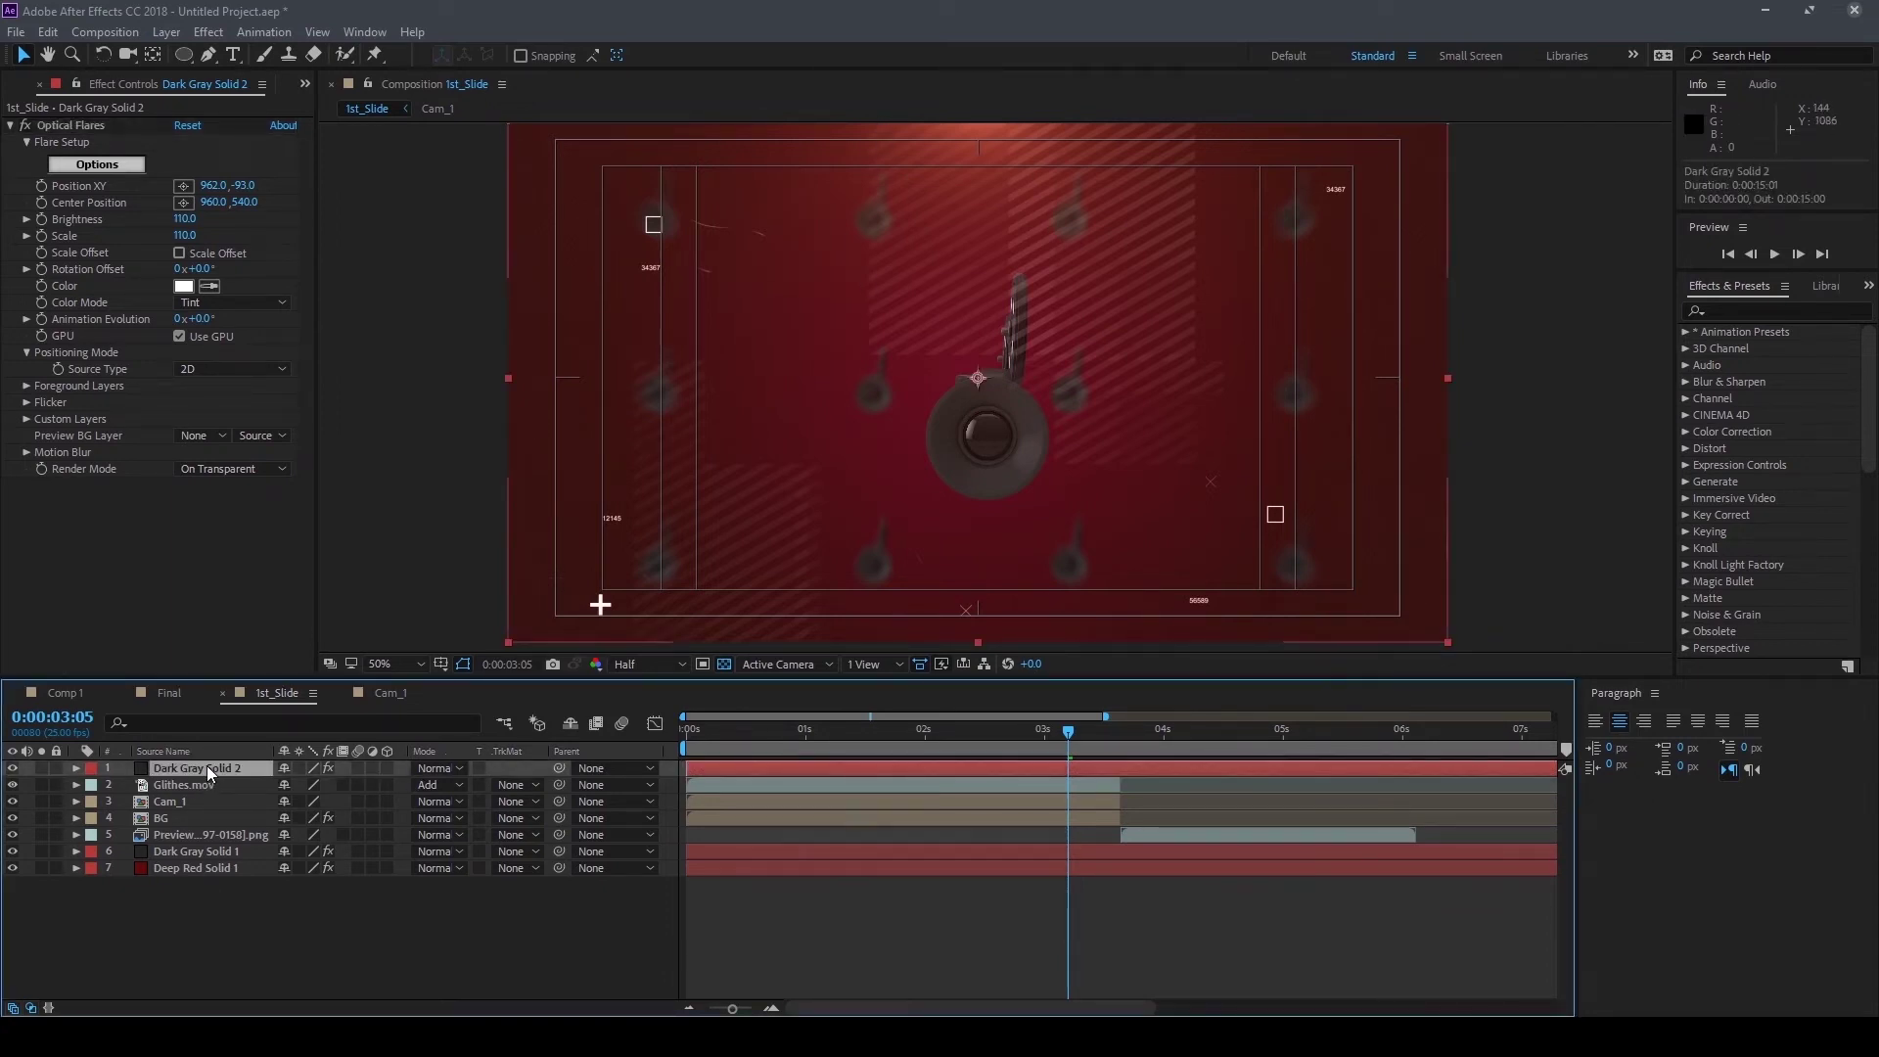
{"action": "key", "text": "ctrl+d"}
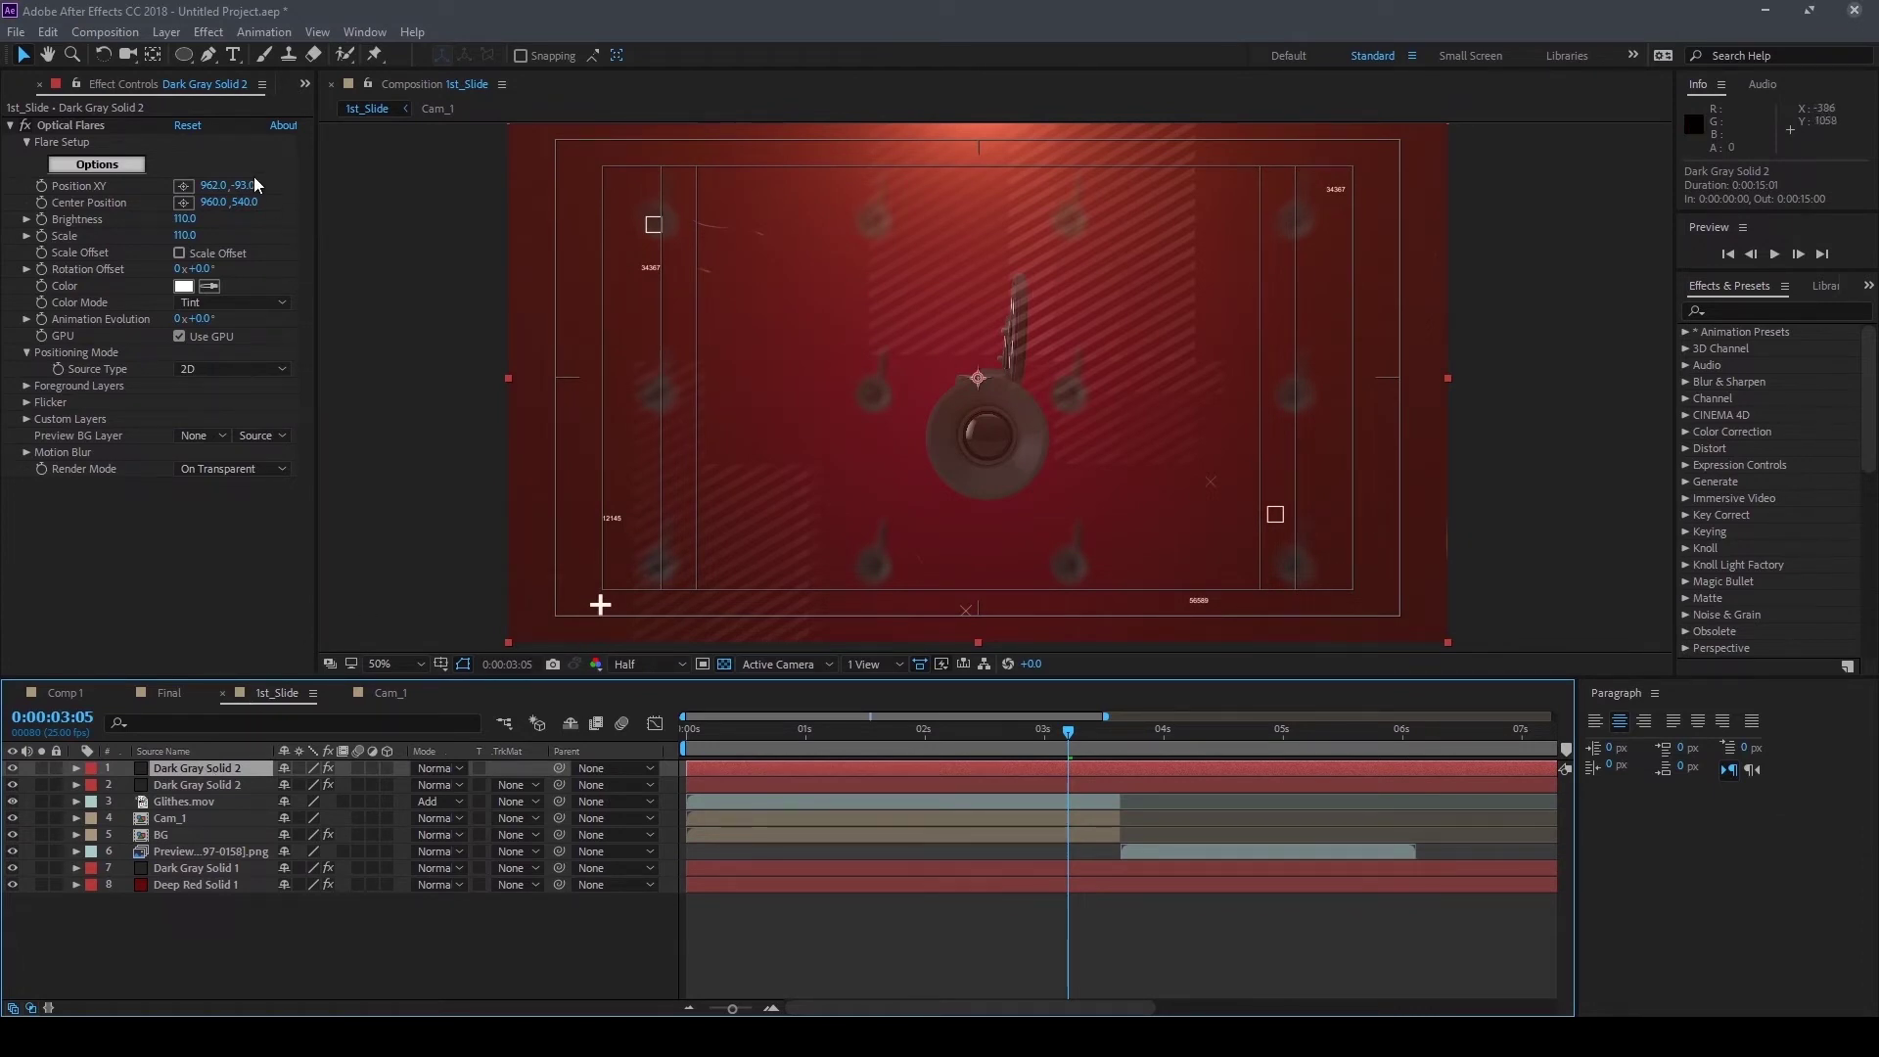
{"action": "mouse_move", "coordinate": [235, 185]}
{"action": "left_mouse_down"}
{"action": "mouse_move", "coordinate": [831, 264]}
{"action": "mouse_move", "coordinate": [927, 310]}
{"action": "left_mouse_up"}
{"action": "left_click_drag", "start_coordinate": [978, 401], "coordinate": [451, 383]}
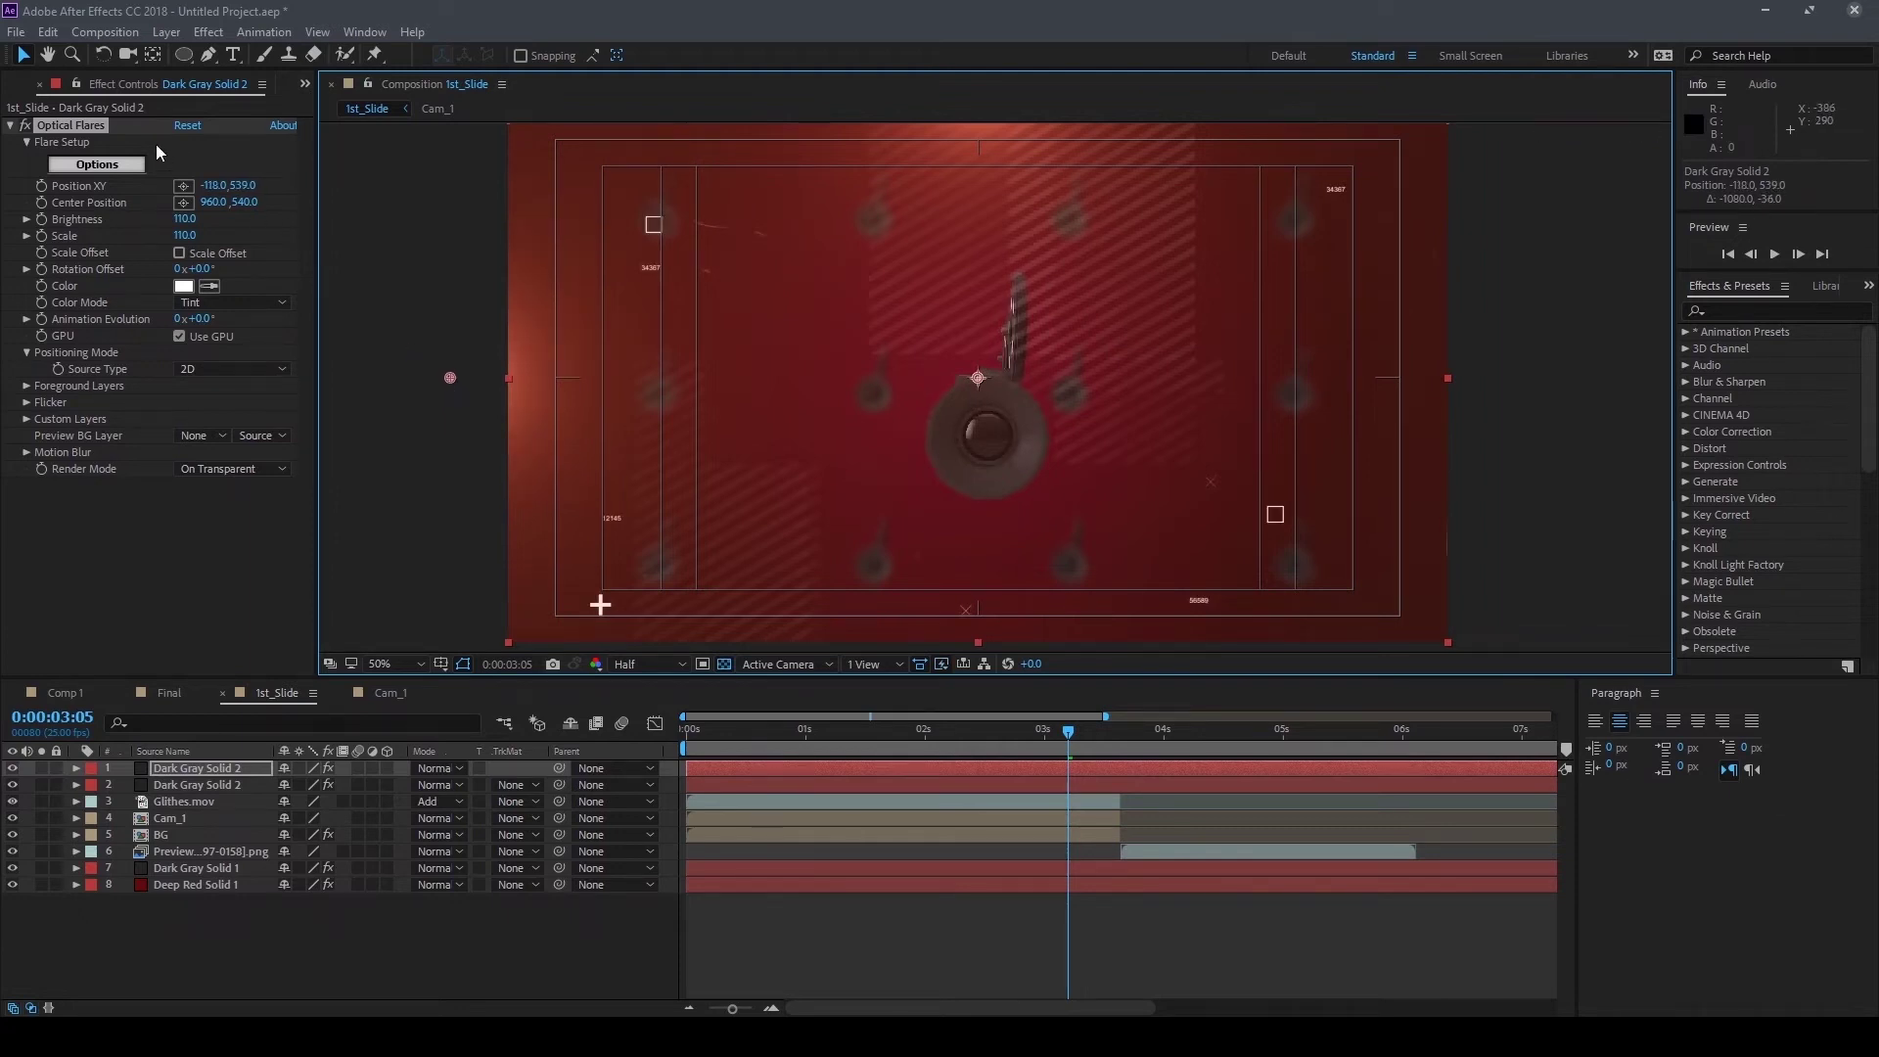
Make the copied flare's global colour magenta D22BE6 and push it to -292, 499
{"action": "left_click", "coordinate": [92, 163]}
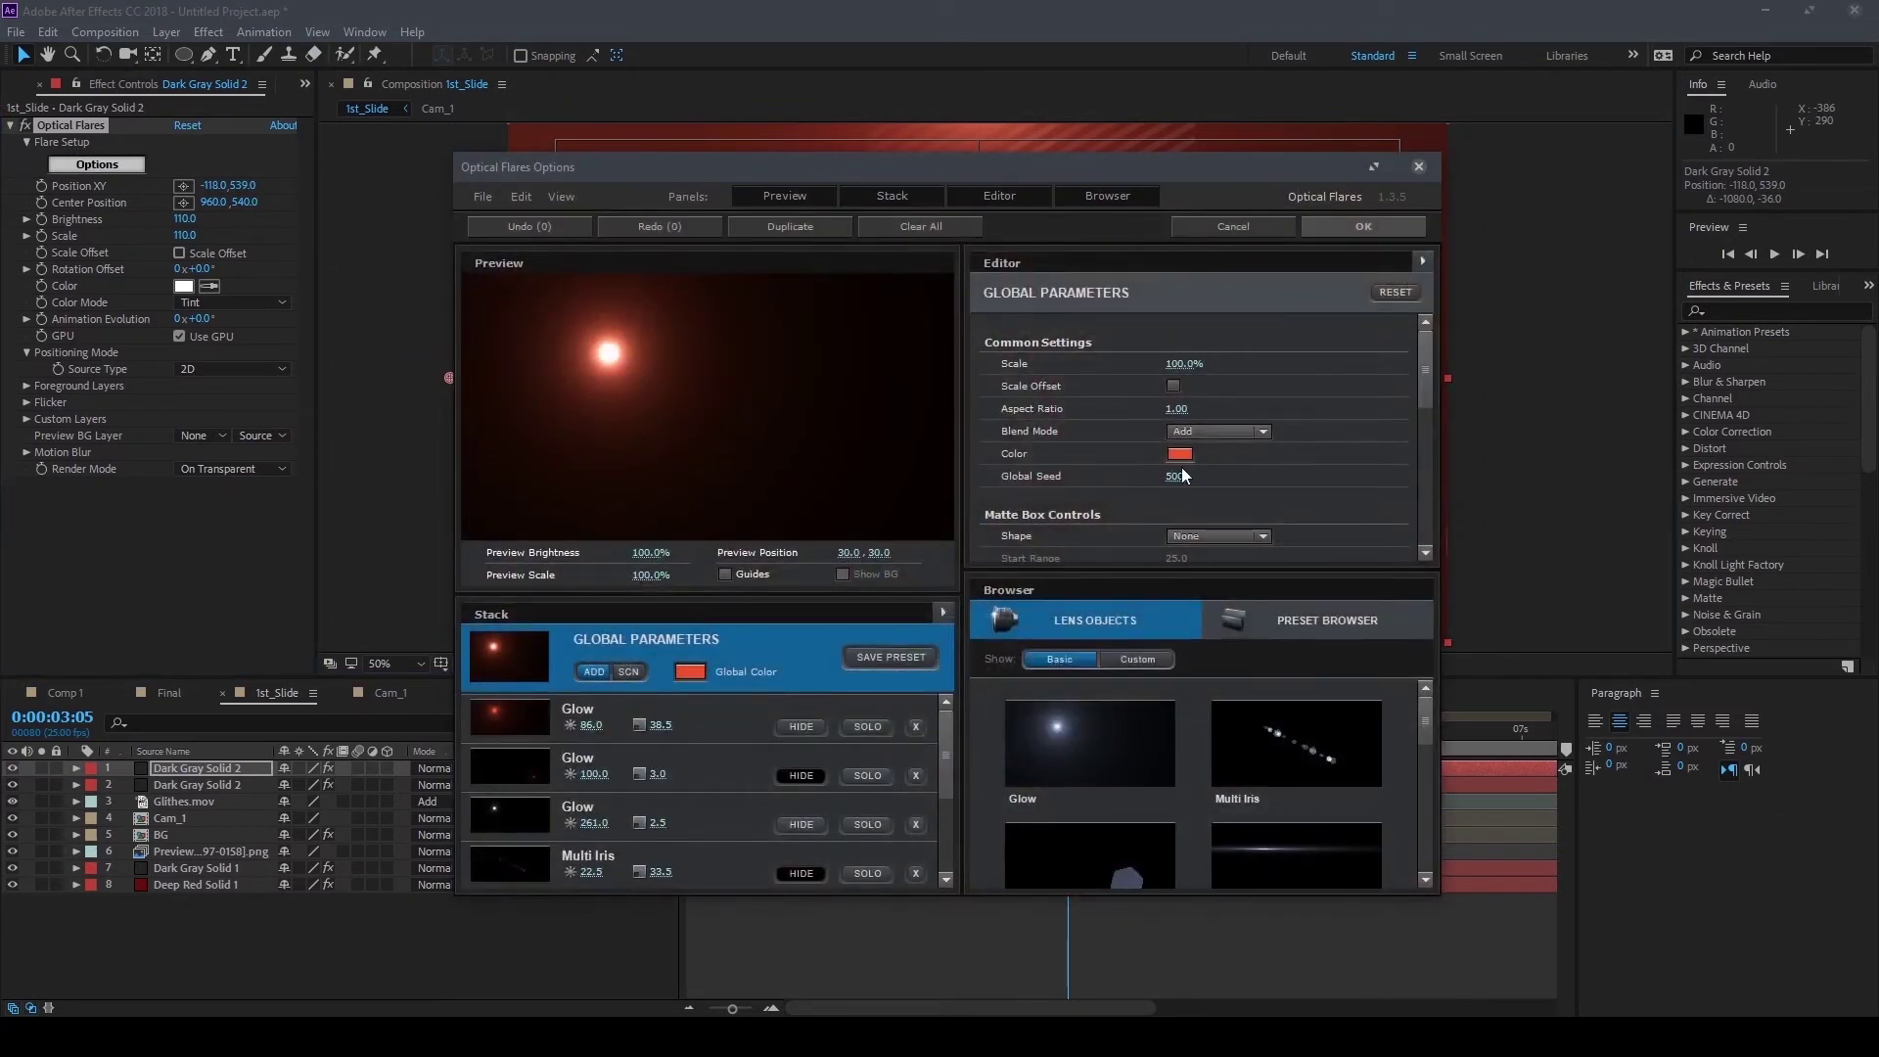
{"action": "left_click", "coordinate": [1183, 453]}
{"action": "left_click_drag", "start_coordinate": [1283, 407], "coordinate": [1283, 391]}
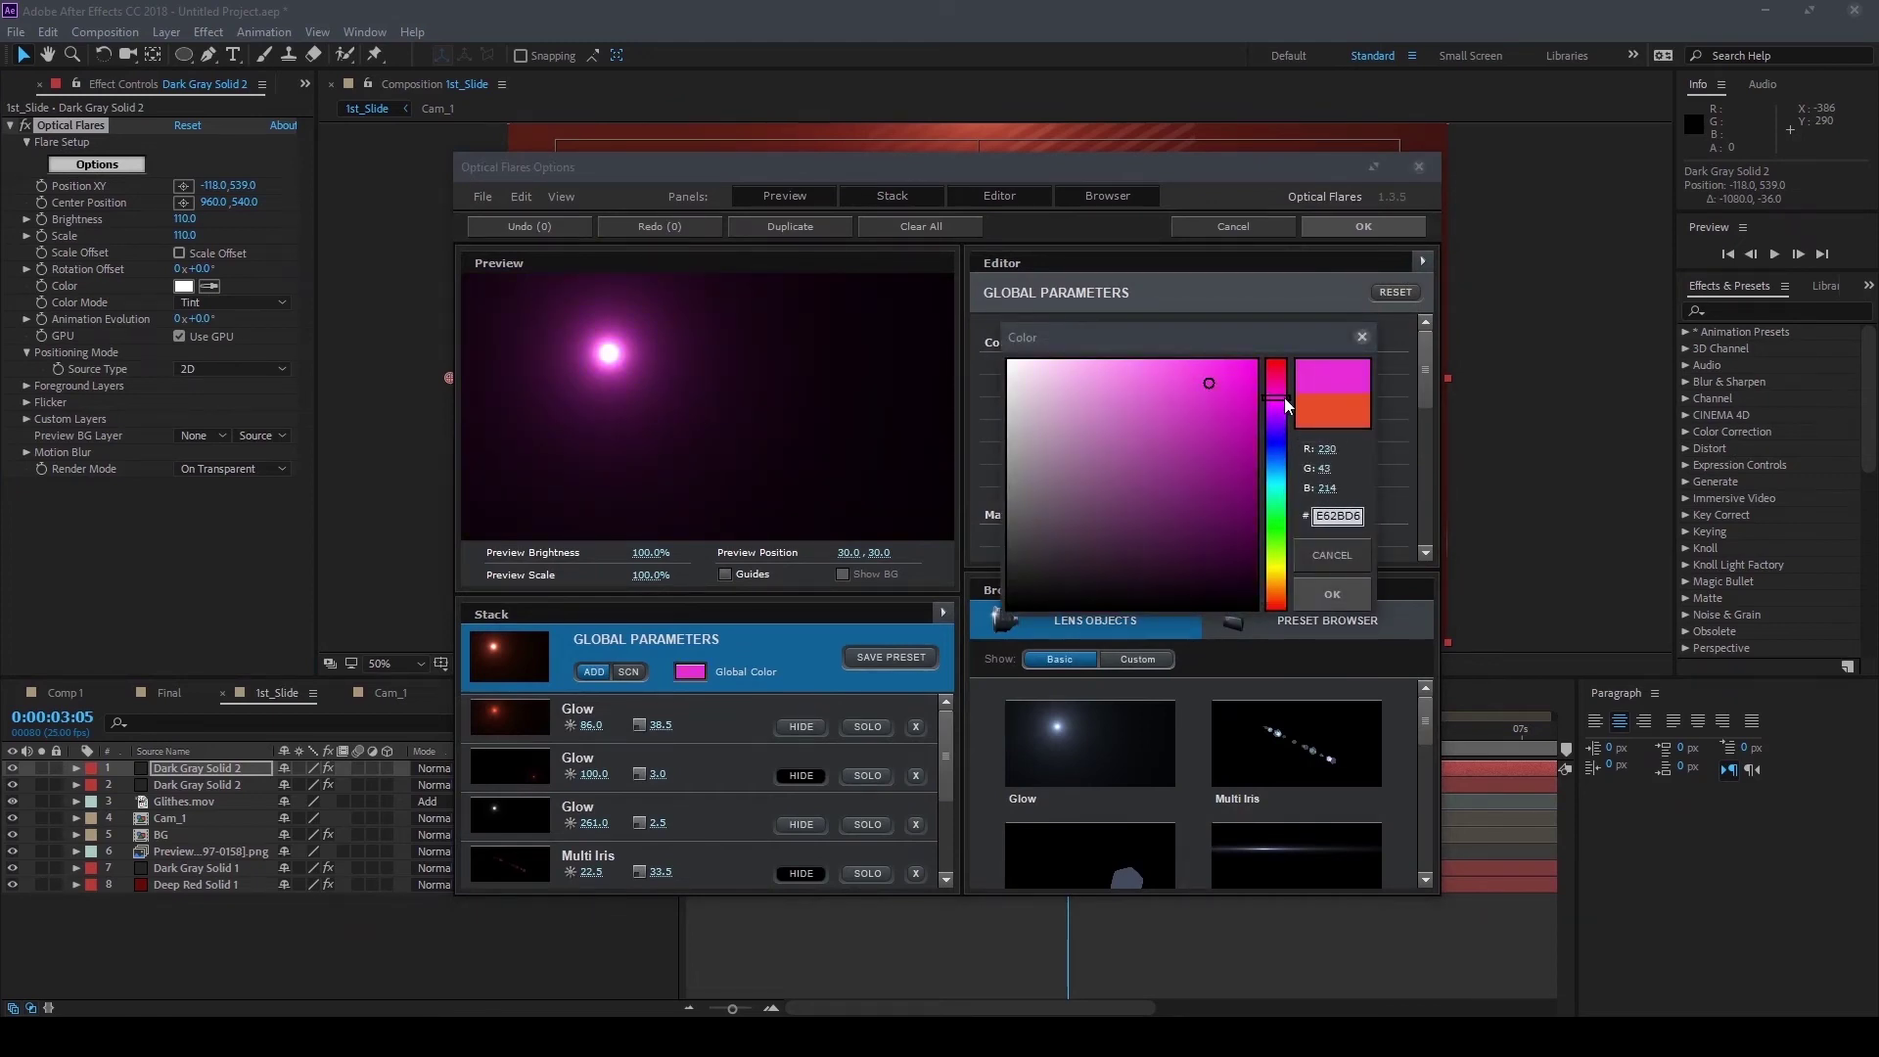
{"action": "left_click_drag", "start_coordinate": [1286, 401], "coordinate": [1288, 403]}
{"action": "left_click", "coordinate": [1332, 595]}
{"action": "left_click", "coordinate": [1401, 233]}
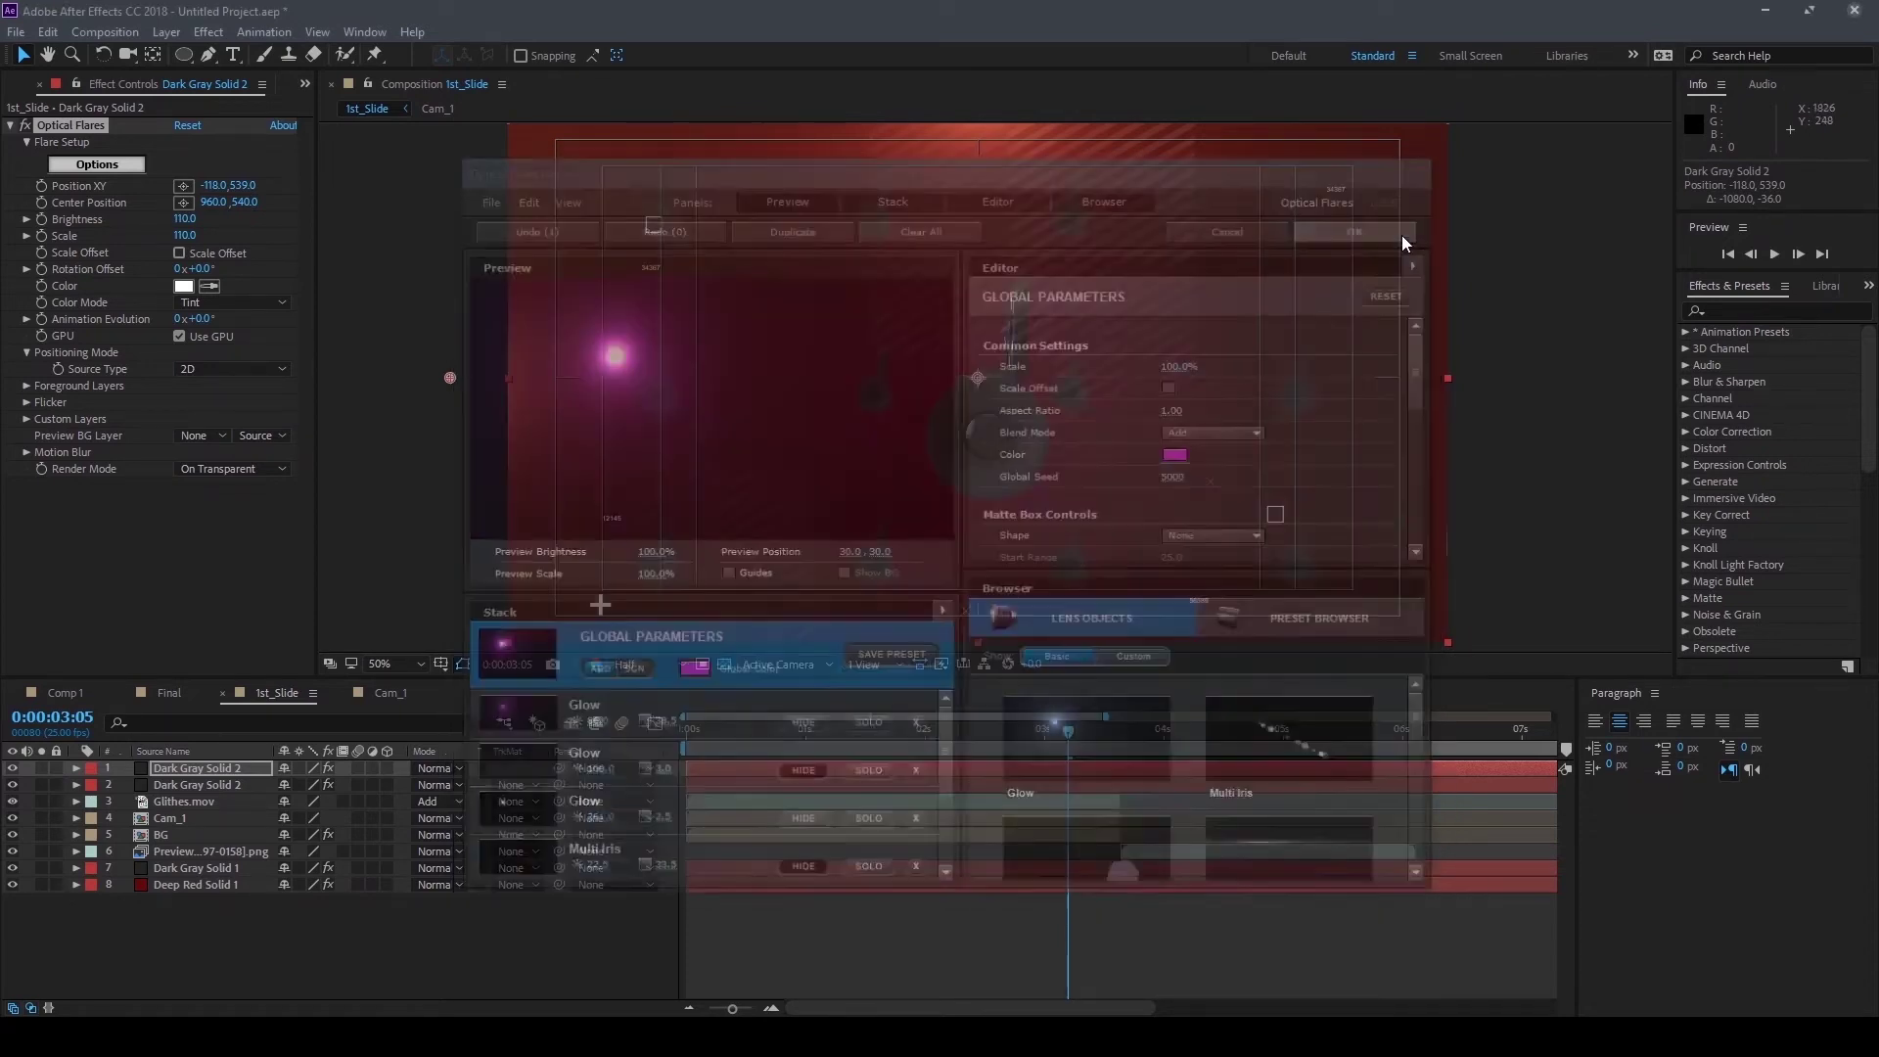
{"action": "mouse_move", "coordinate": [443, 377]}
{"action": "left_mouse_down"}
{"action": "mouse_move", "coordinate": [373, 338]}
{"action": "mouse_move", "coordinate": [362, 357]}
{"action": "left_mouse_up"}
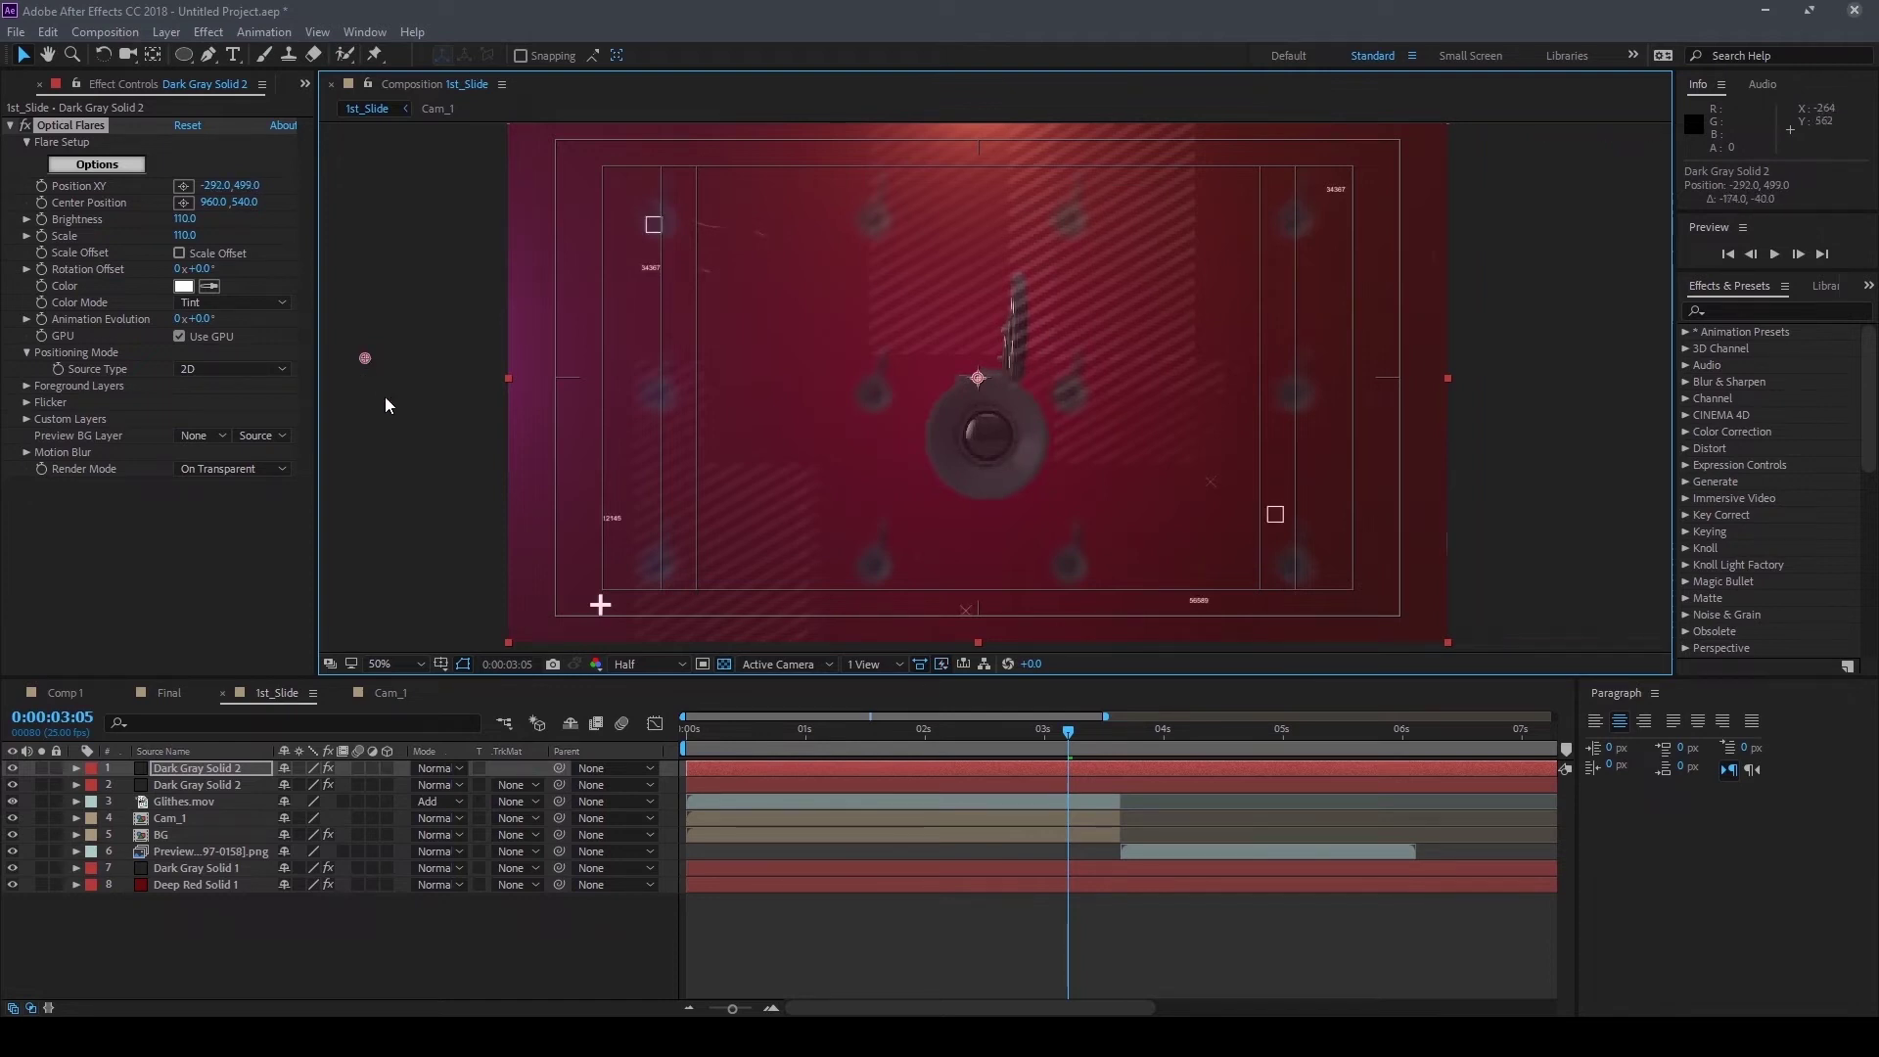
Duplicate the flare again and place the new copy just past the right edge at 2380, 514
{"action": "left_click", "coordinate": [226, 769]}
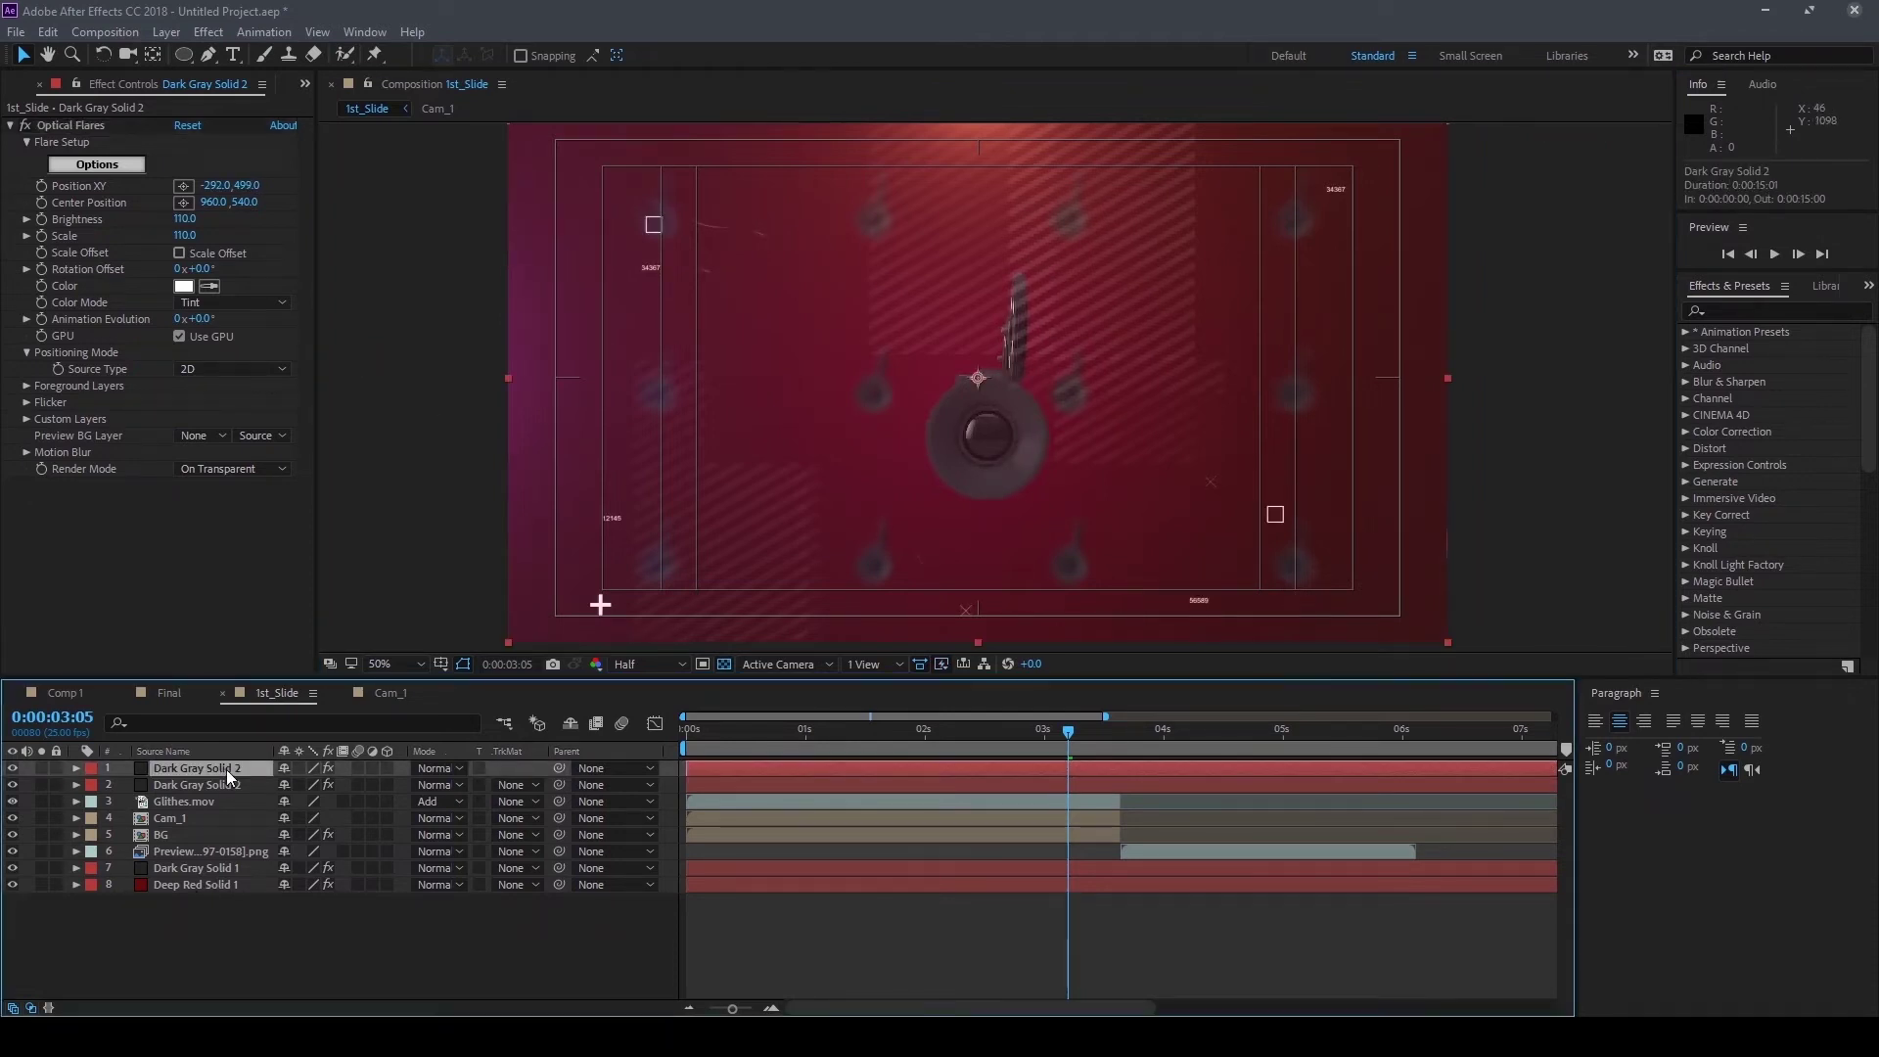
{"action": "key", "text": "ctrl+d"}
{"action": "key", "text": "comma"}
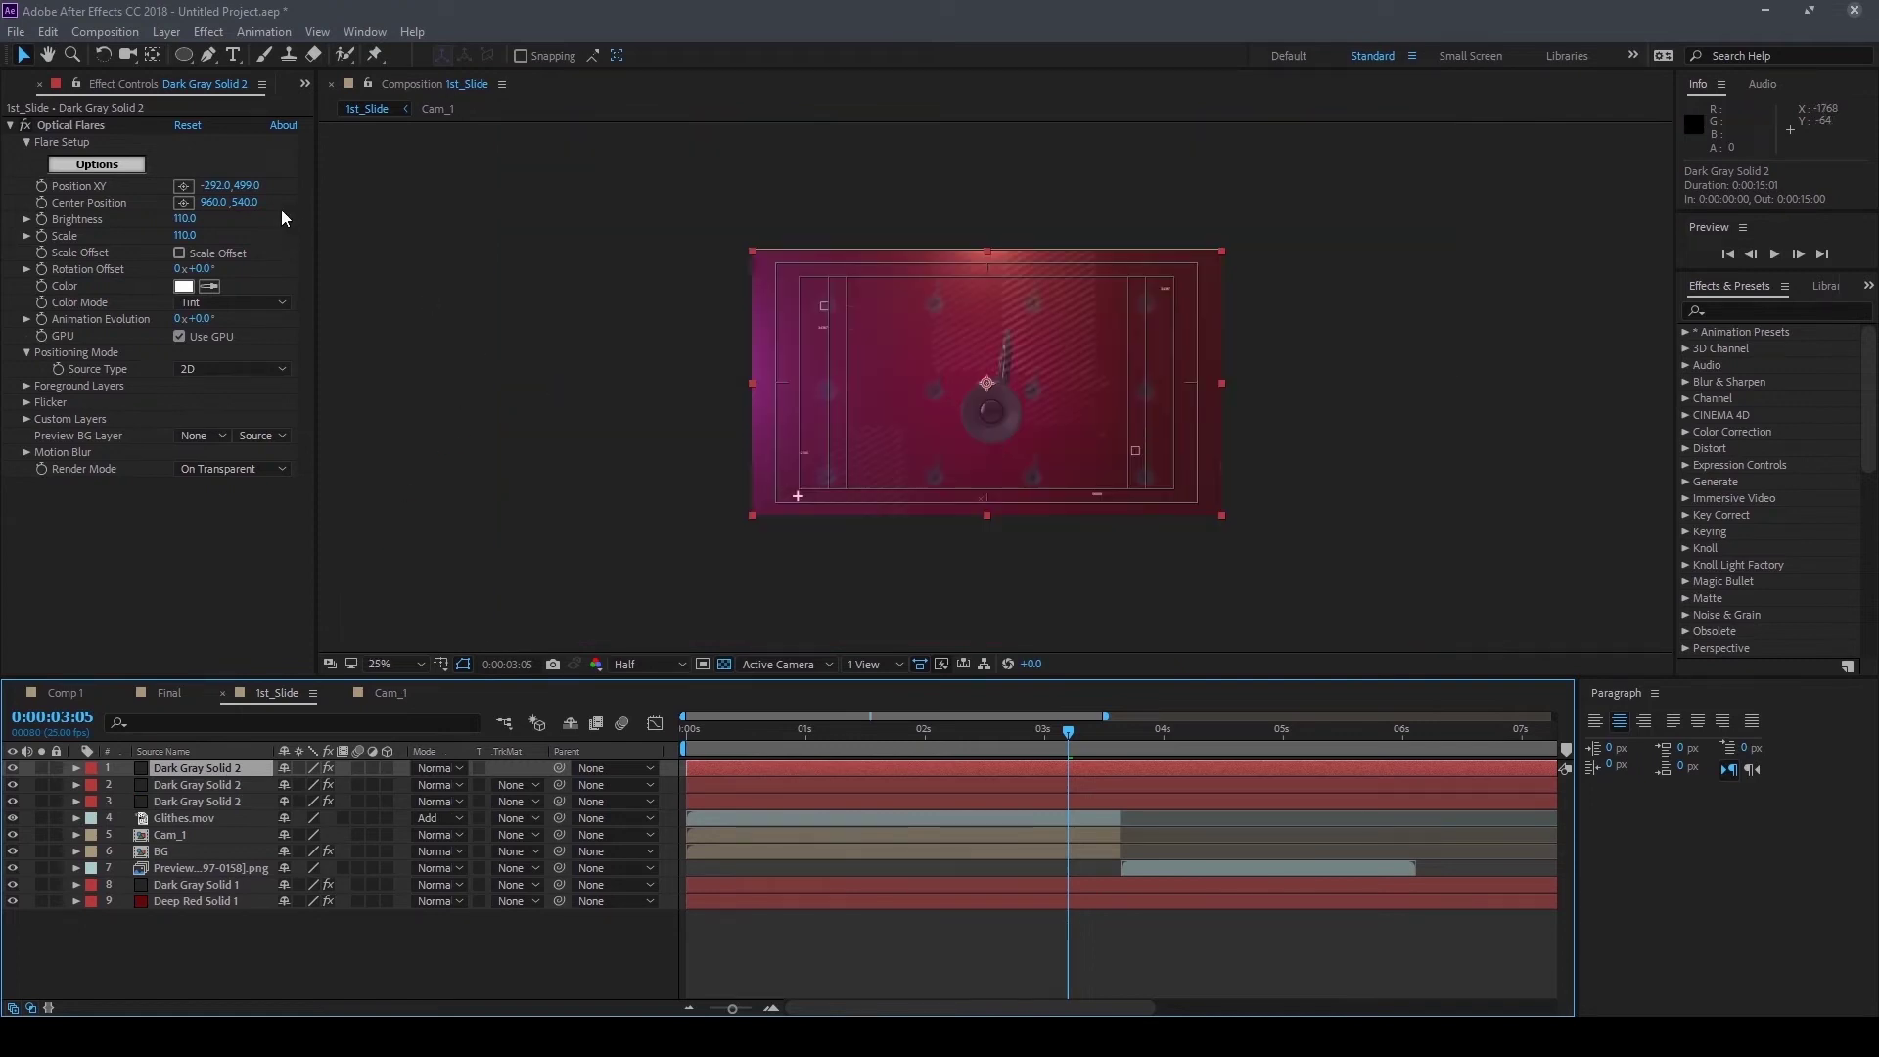
{"action": "left_click_drag", "start_coordinate": [248, 186], "coordinate": [684, 227]}
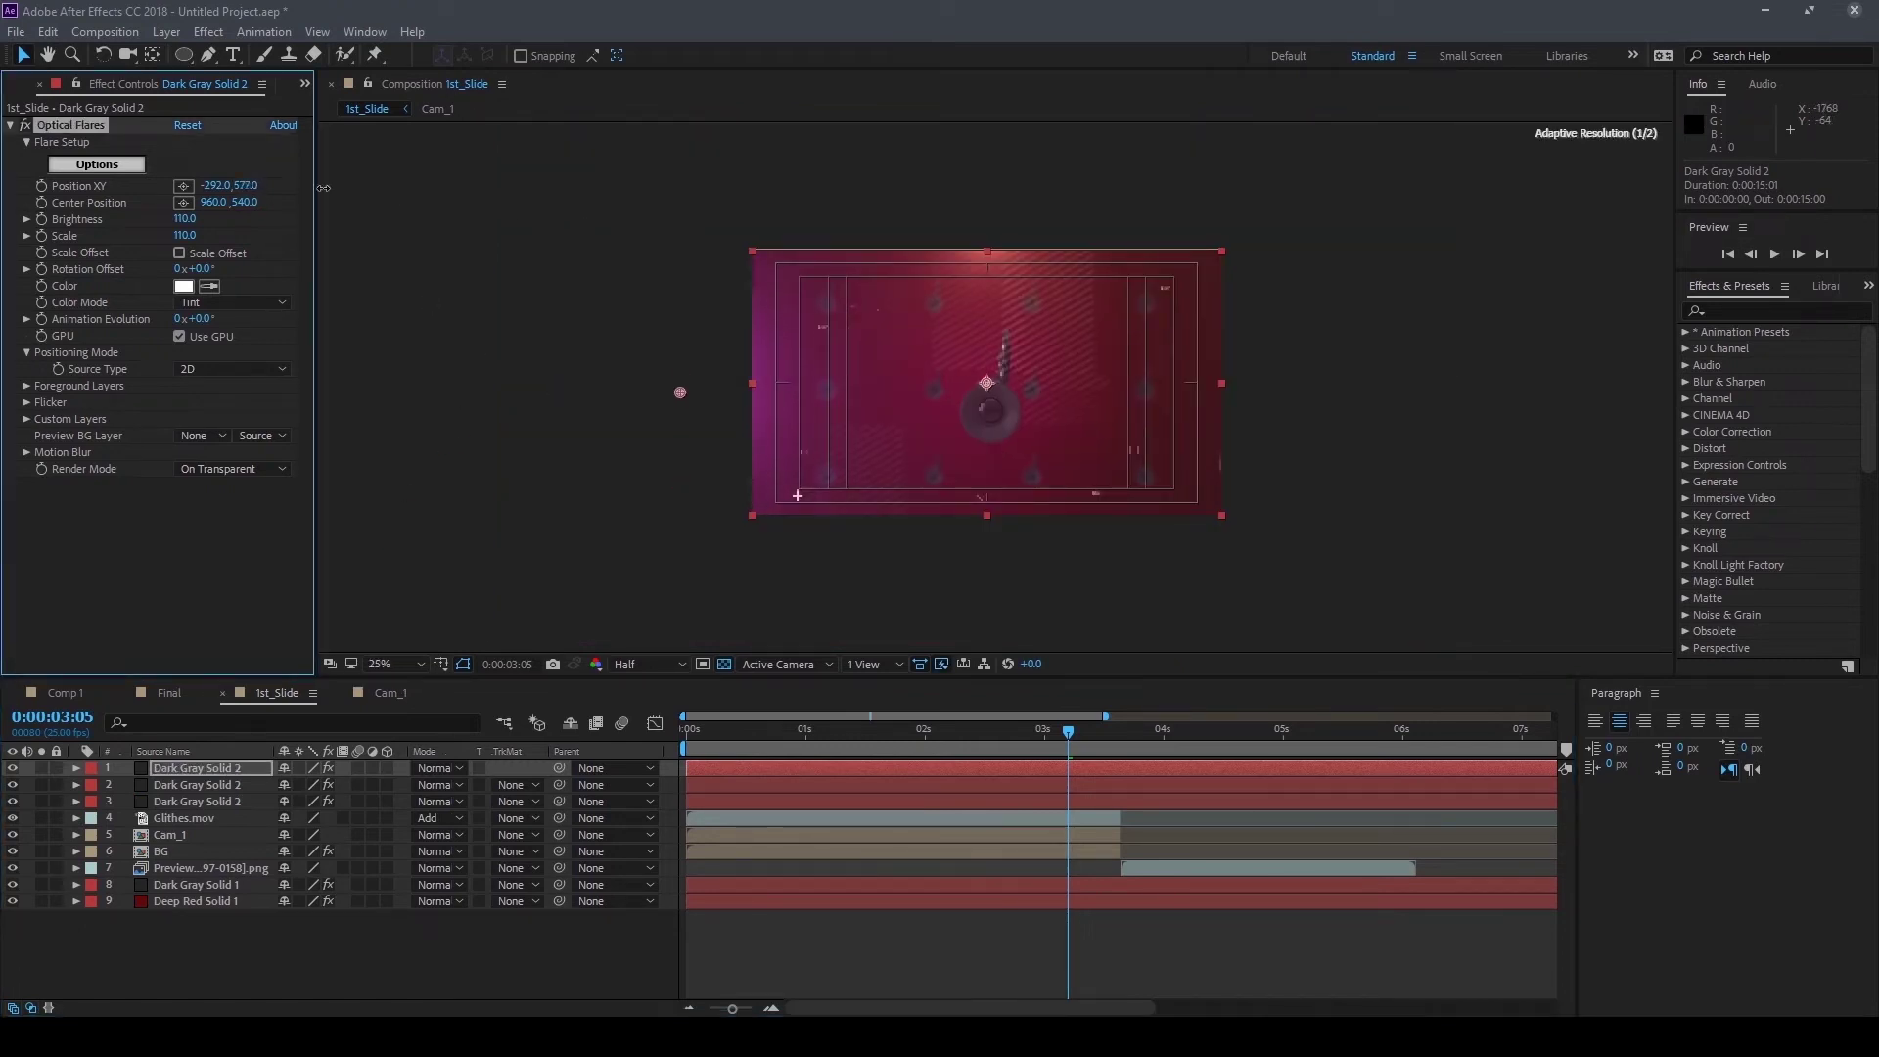
{"action": "left_click_drag", "start_coordinate": [680, 382], "coordinate": [986, 386]}
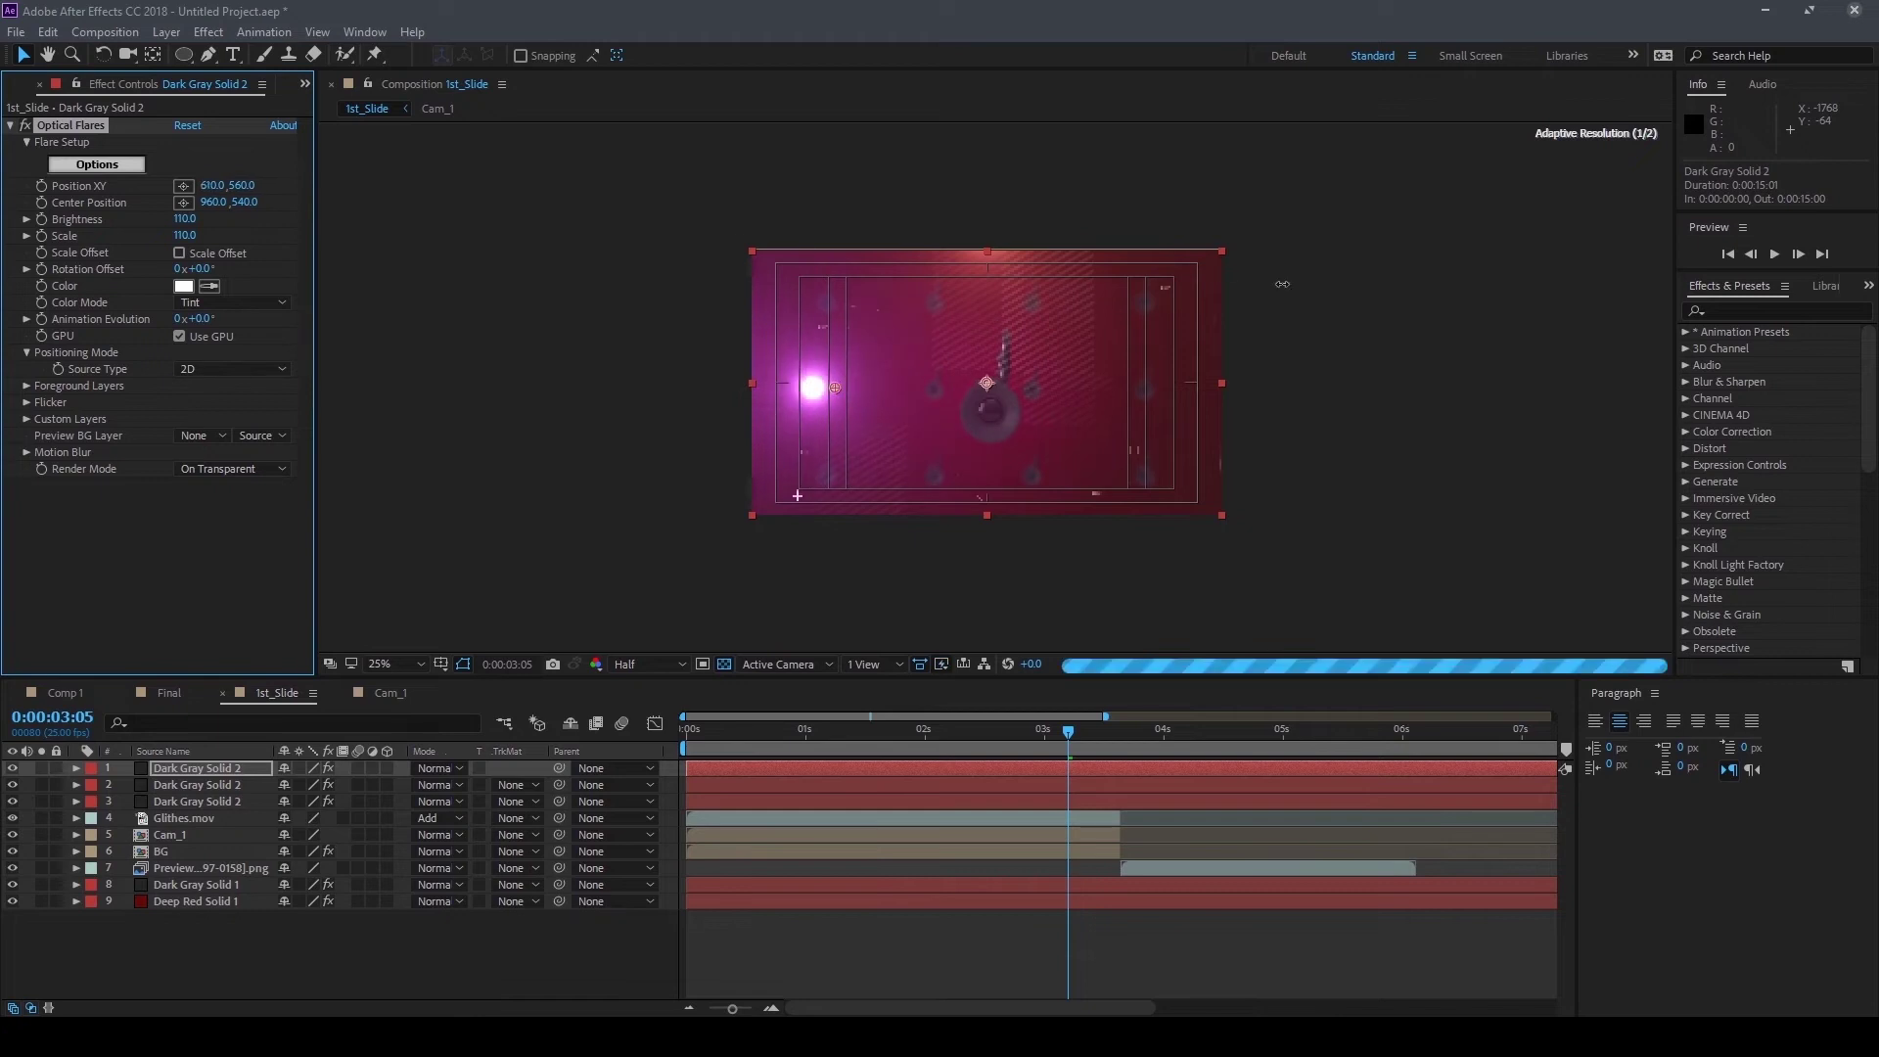
{"action": "left_click_drag", "start_coordinate": [212, 185], "coordinate": [1360, 259]}
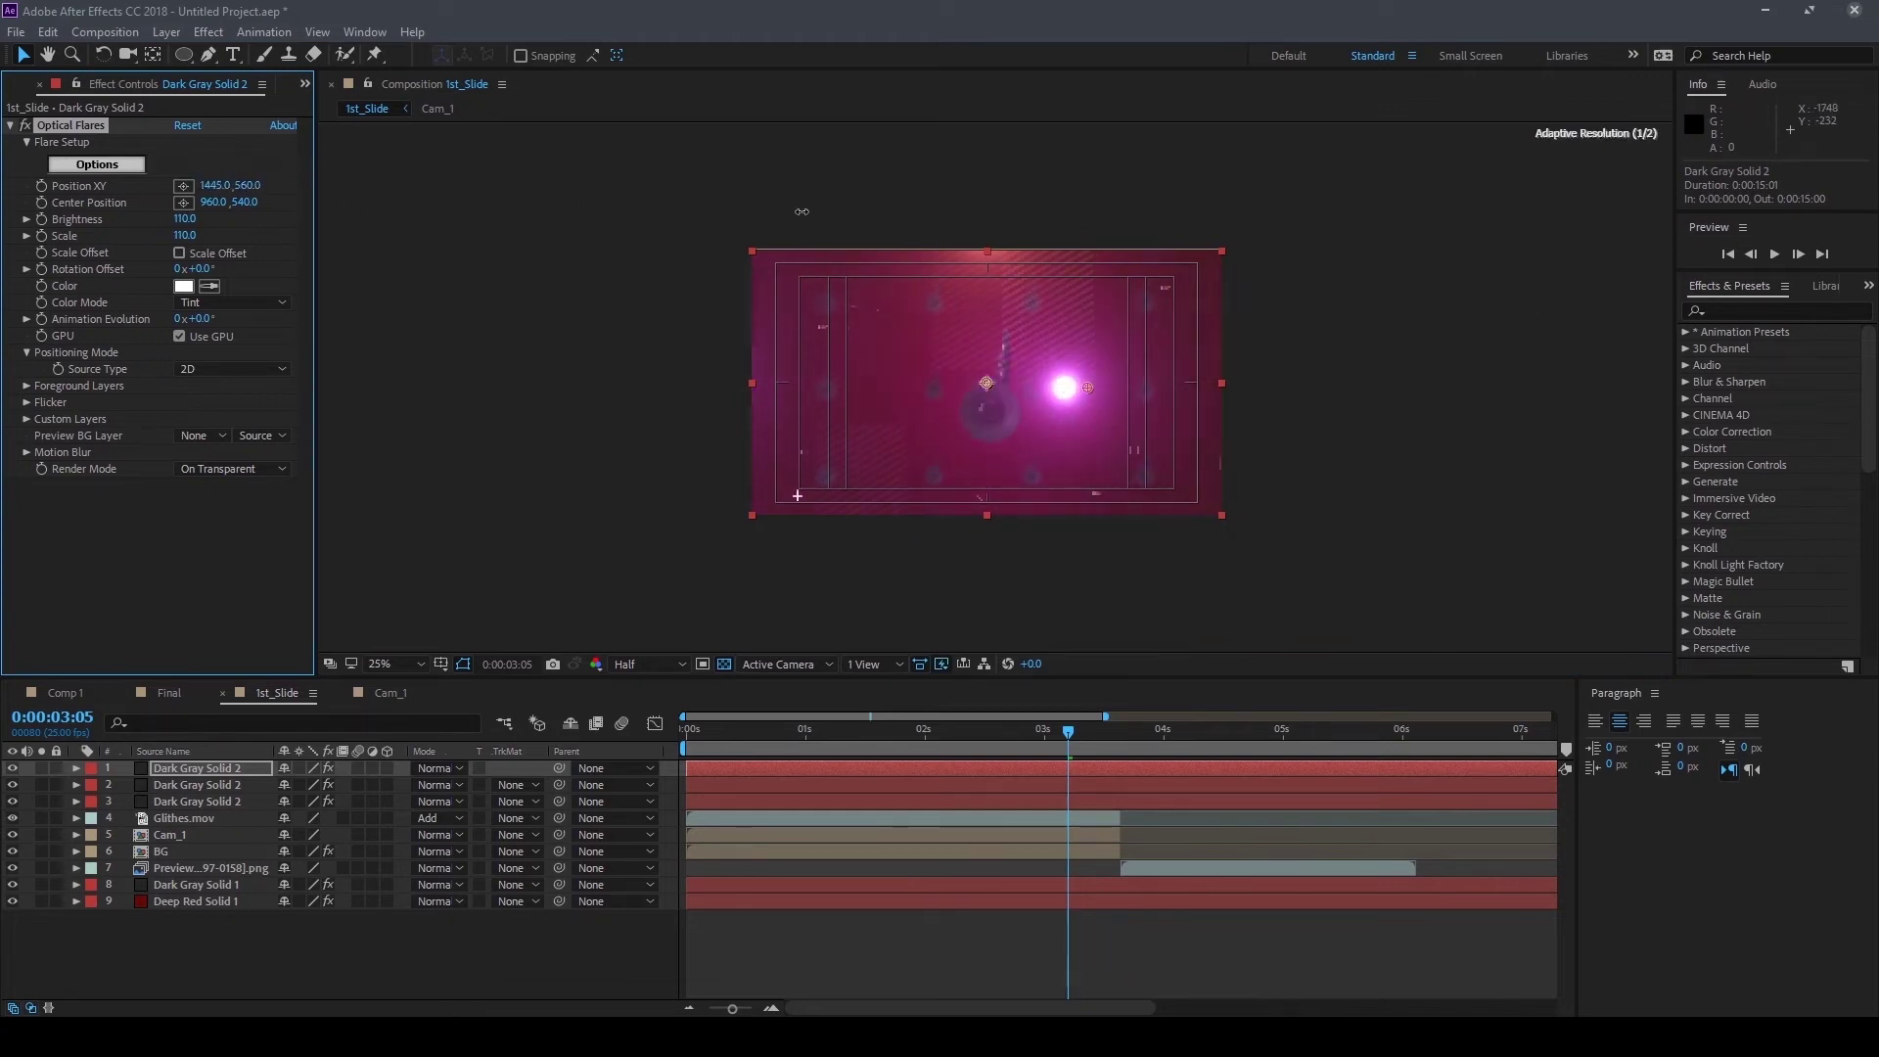
{"action": "left_click_drag", "start_coordinate": [1260, 383], "coordinate": [1317, 366]}
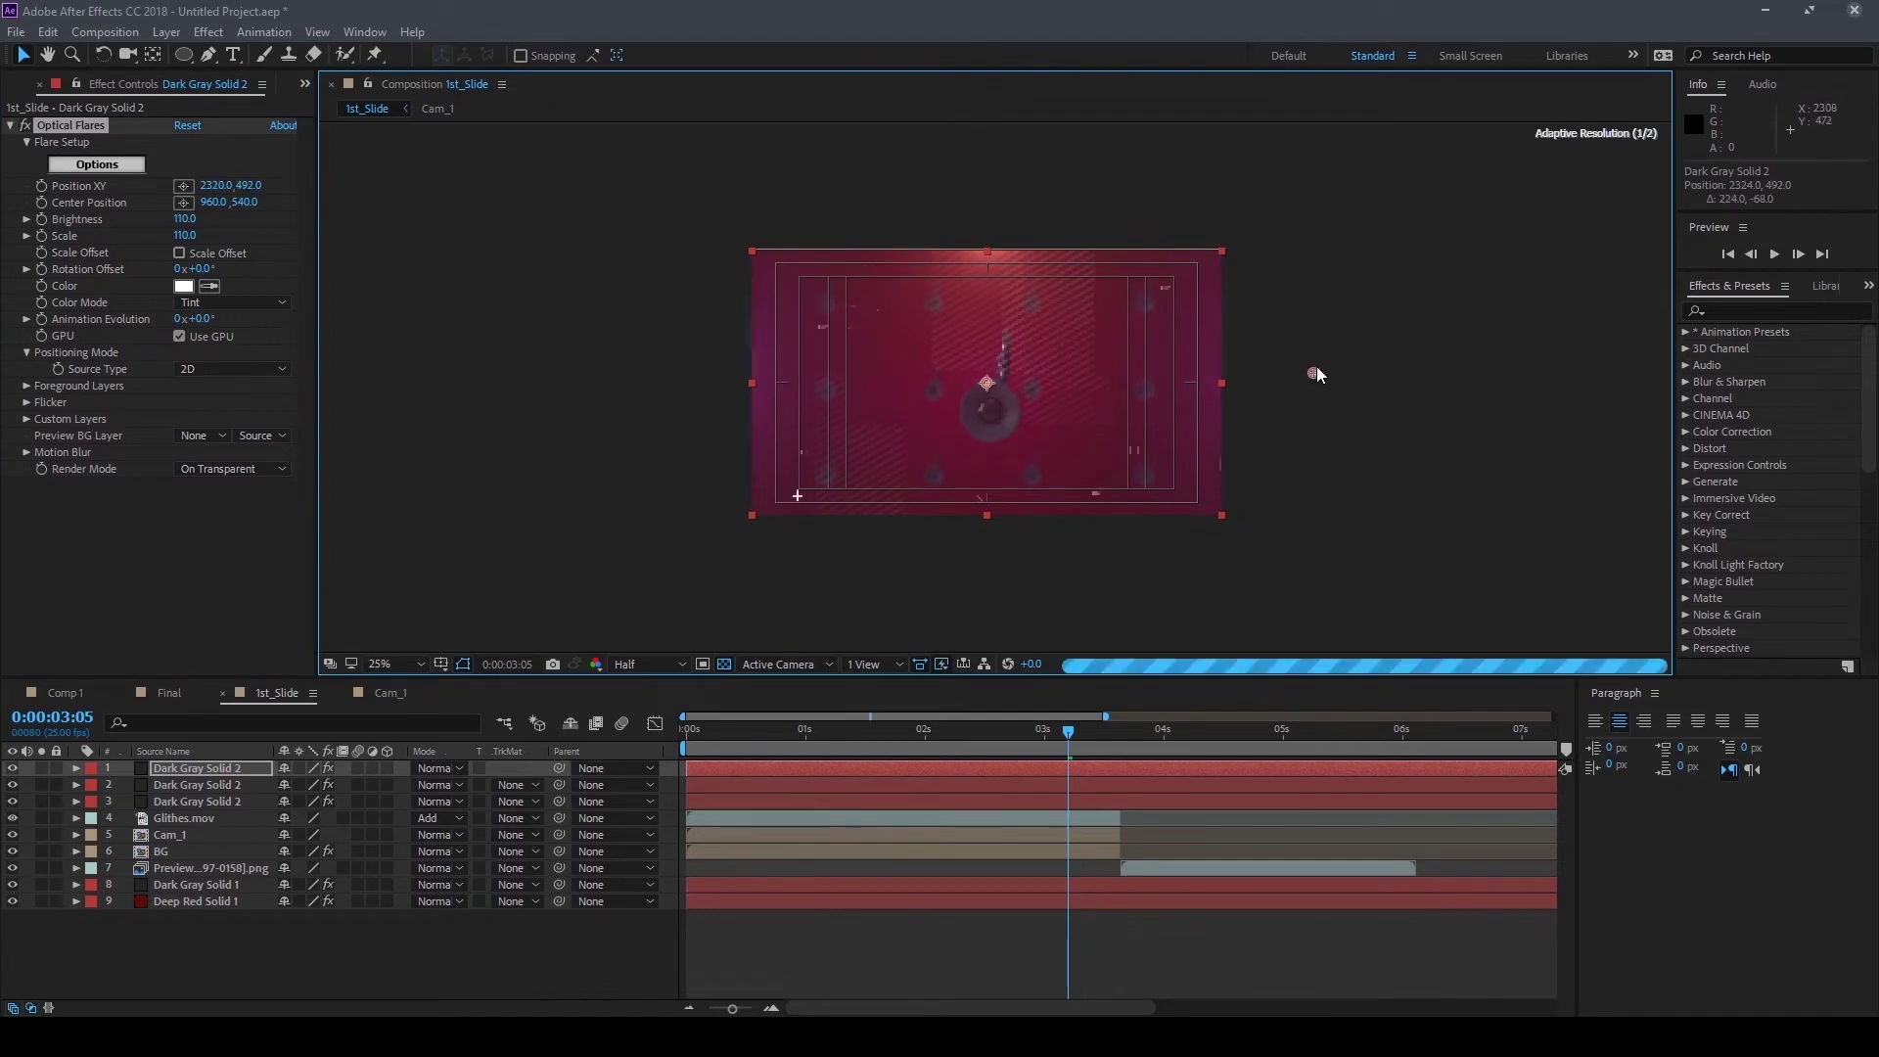
{"action": "key", "text": "period"}
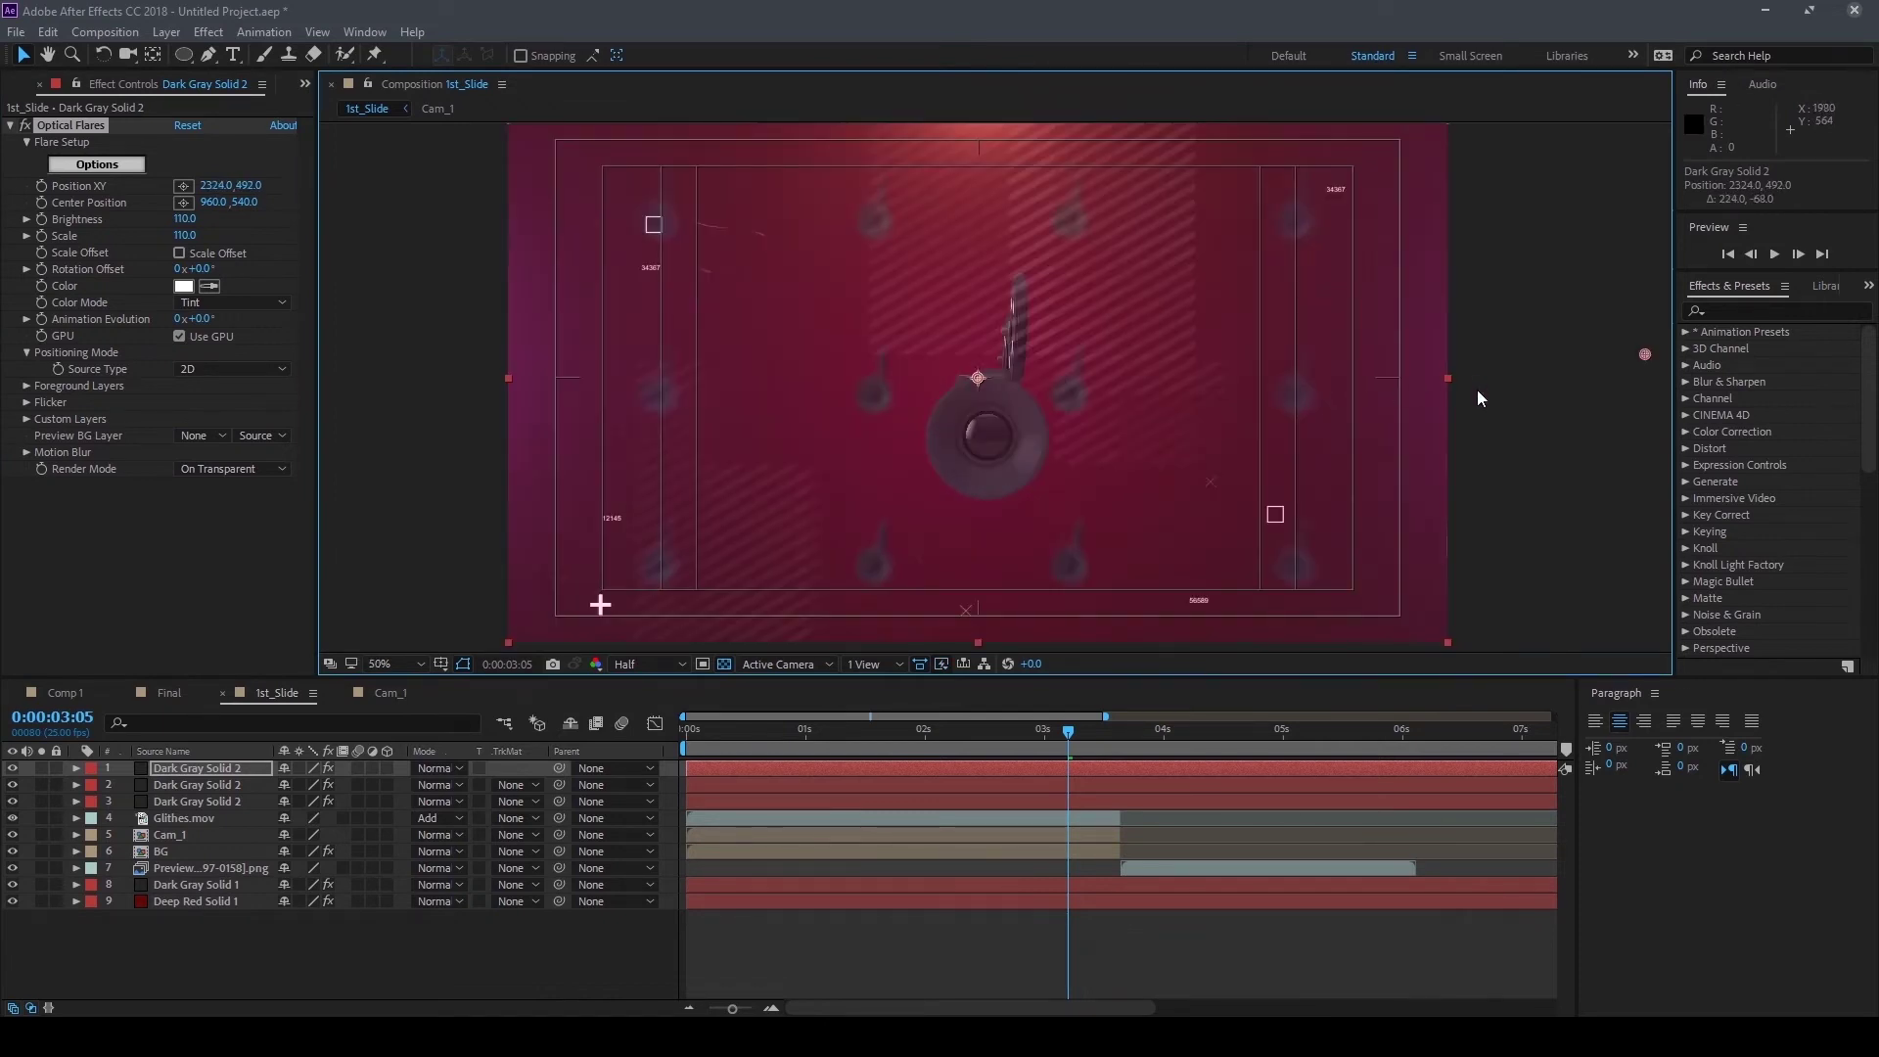
{"action": "key", "text": "comma"}
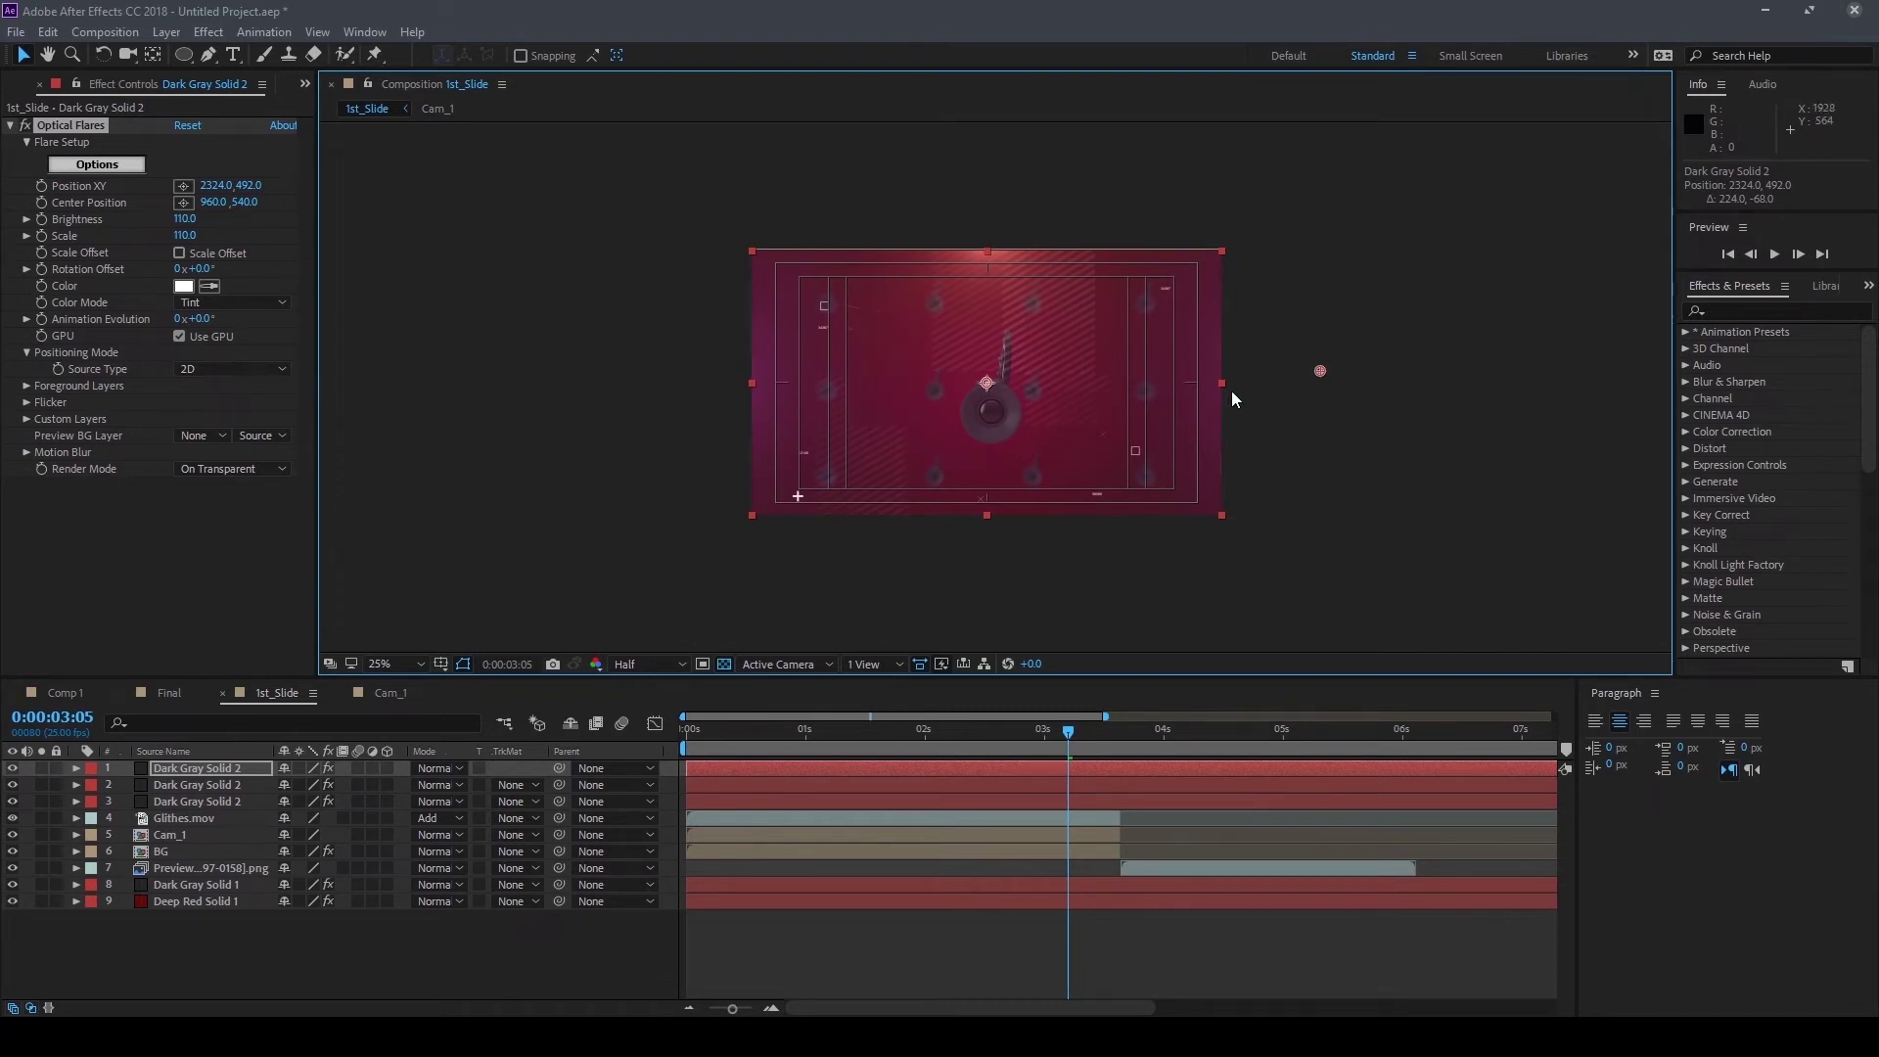
{"action": "key", "text": "period"}
{"action": "left_click_drag", "start_coordinate": [1646, 363], "coordinate": [1675, 364]}
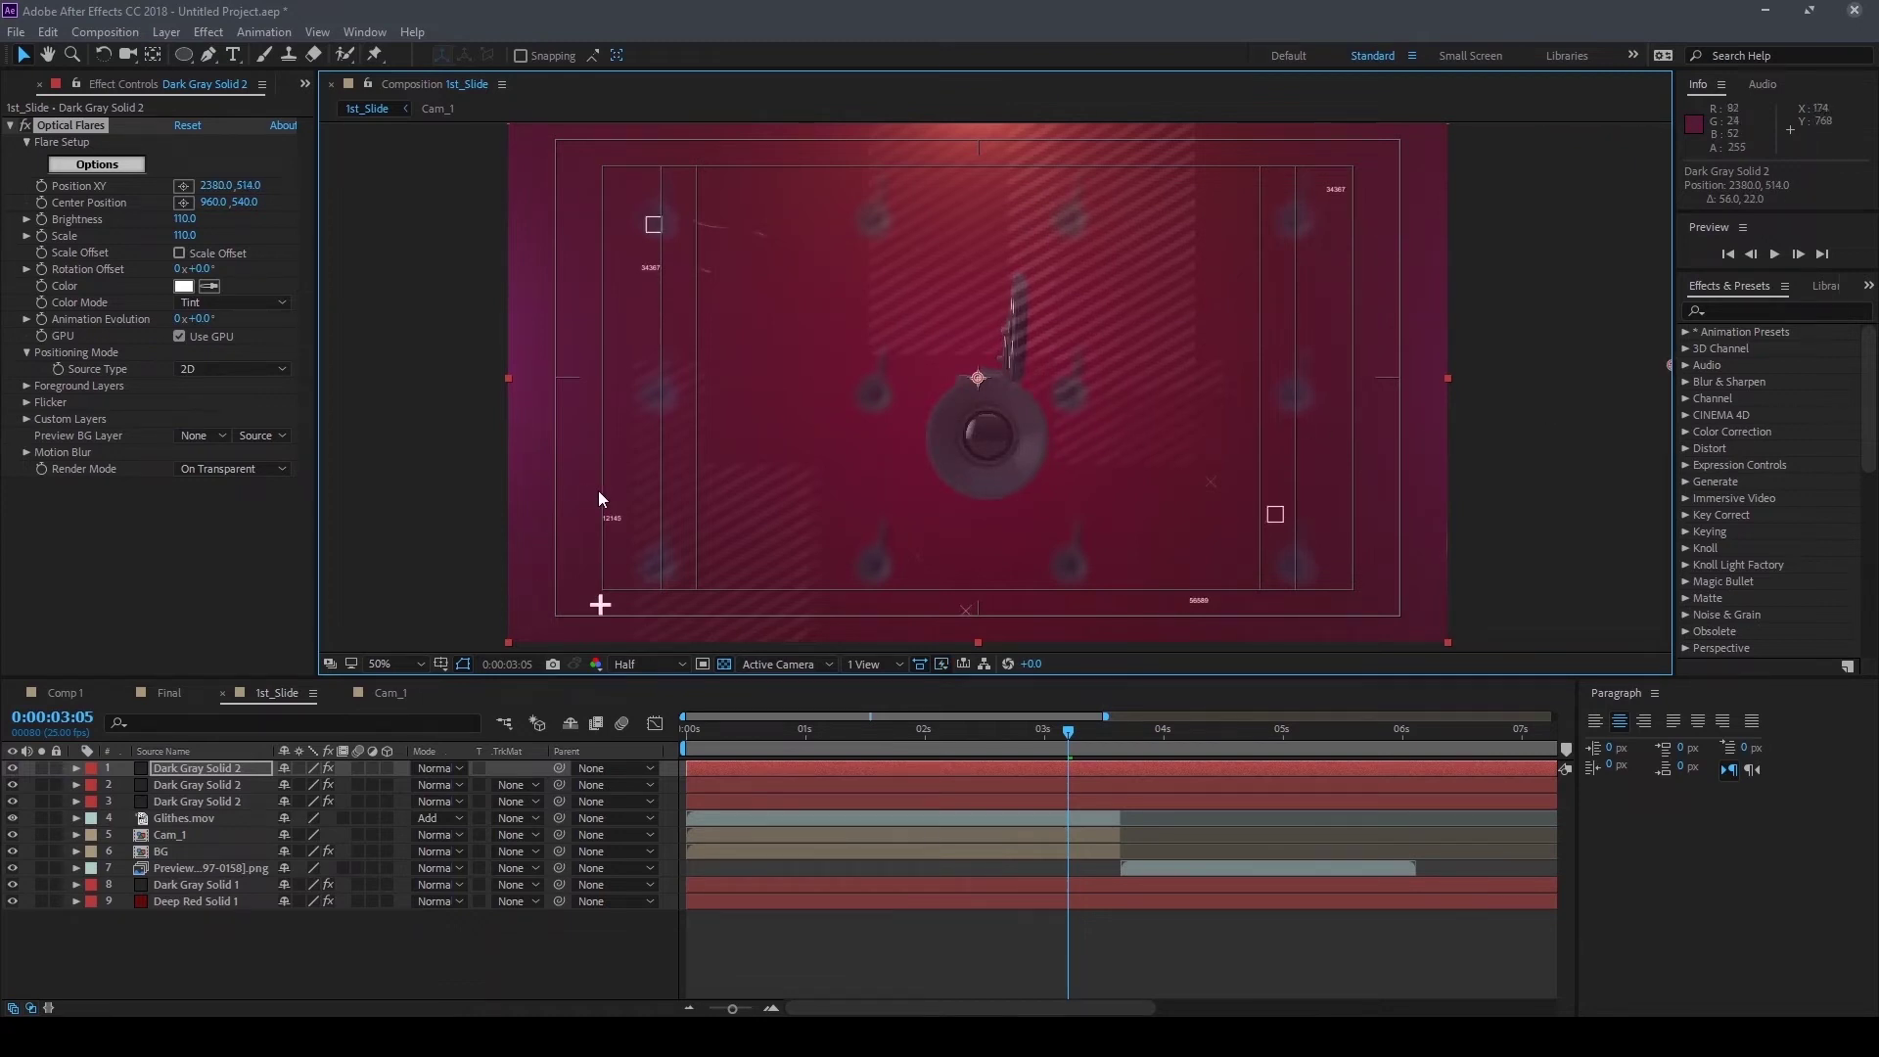
Move the magenta flare just past the left edge to -472, 528 and preview
{"action": "left_click", "coordinate": [207, 786]}
{"action": "key", "text": "comma"}
{"action": "left_click_drag", "start_coordinate": [246, 189], "coordinate": [223, 185]}
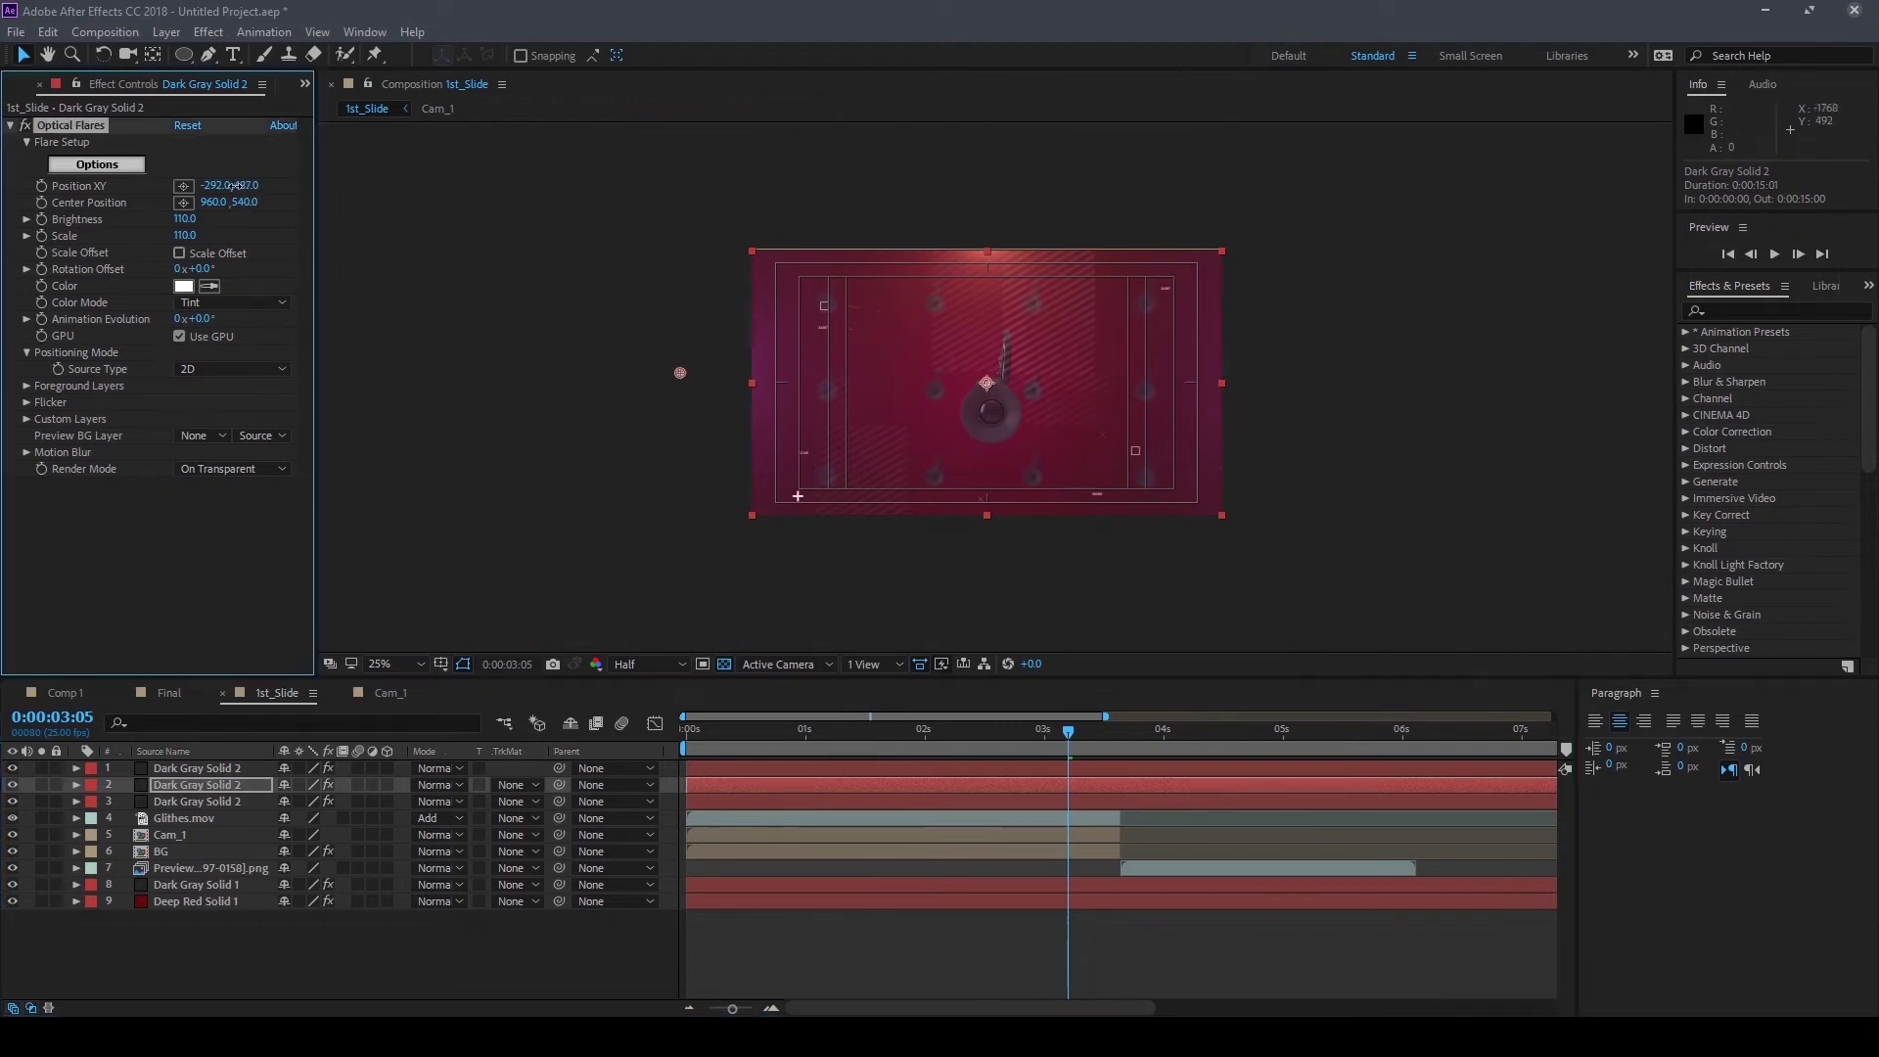
{"action": "left_click_drag", "start_coordinate": [680, 381], "coordinate": [636, 379]}
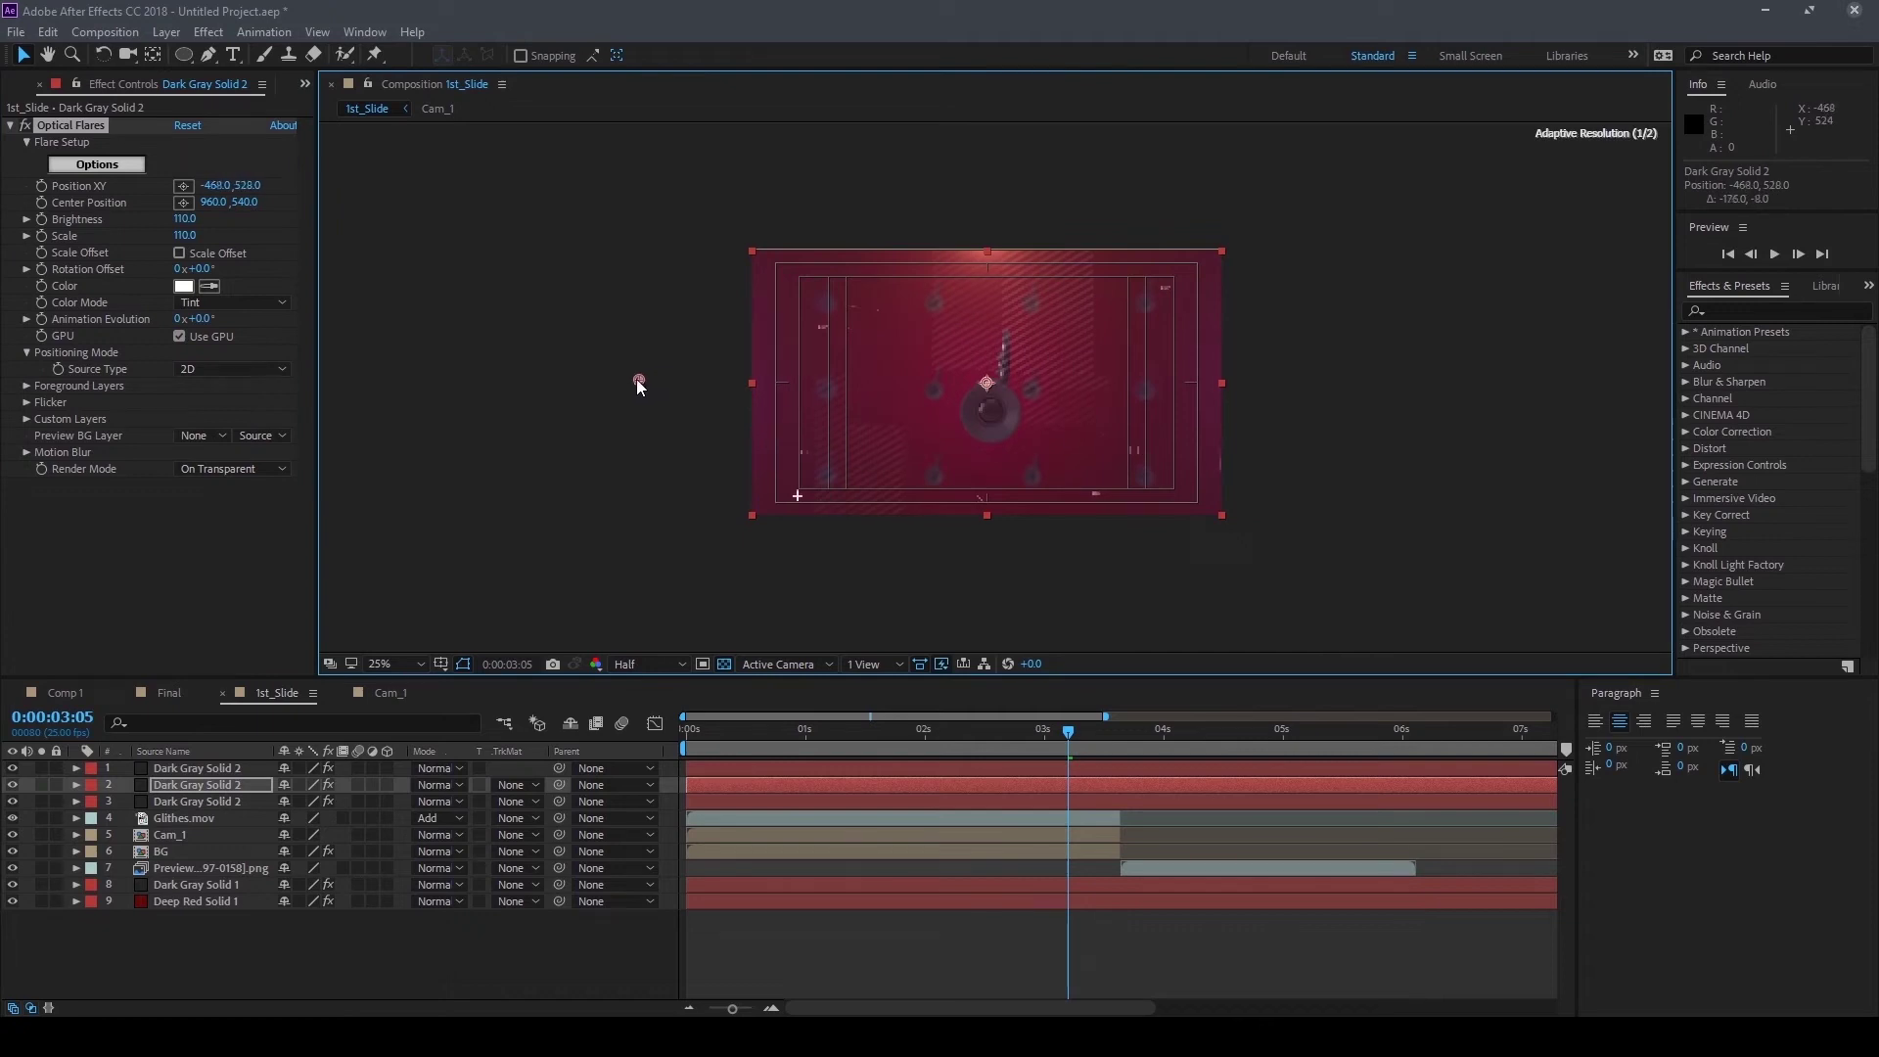
{"action": "key", "text": "period"}
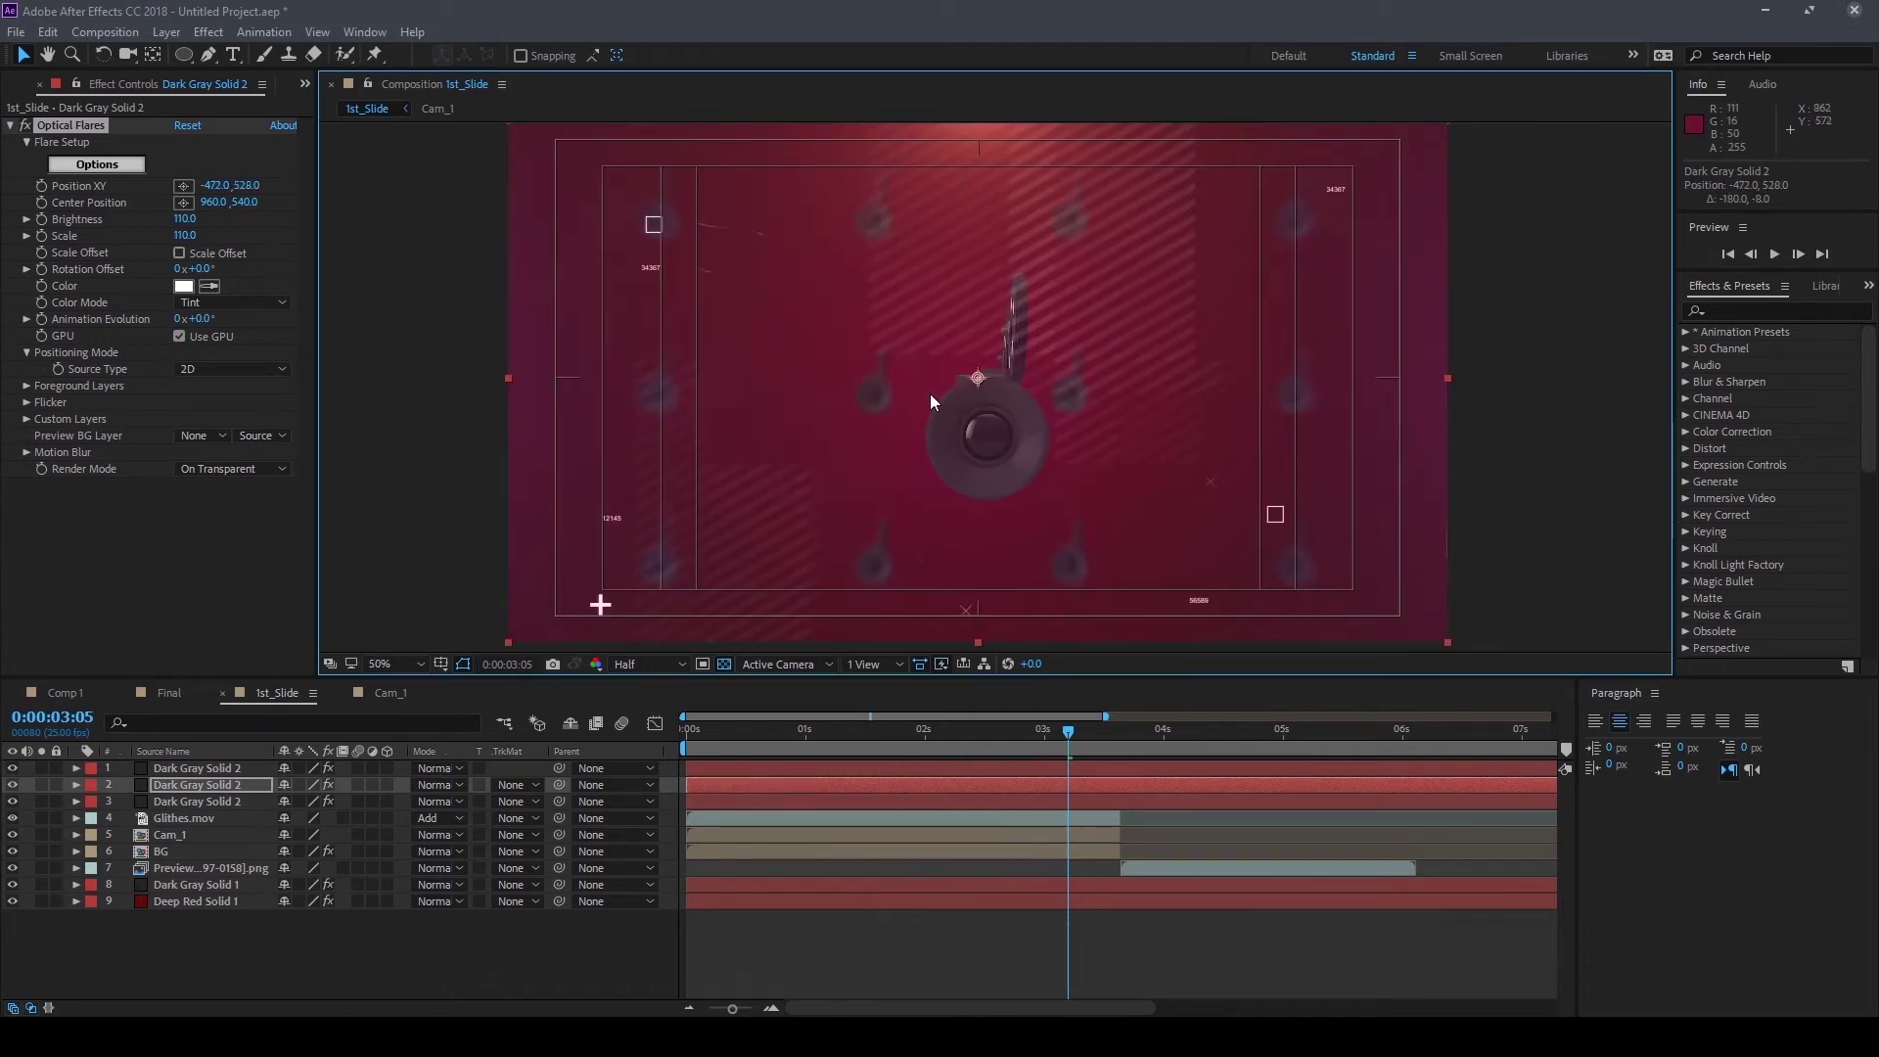
{"action": "key", "text": "space"}
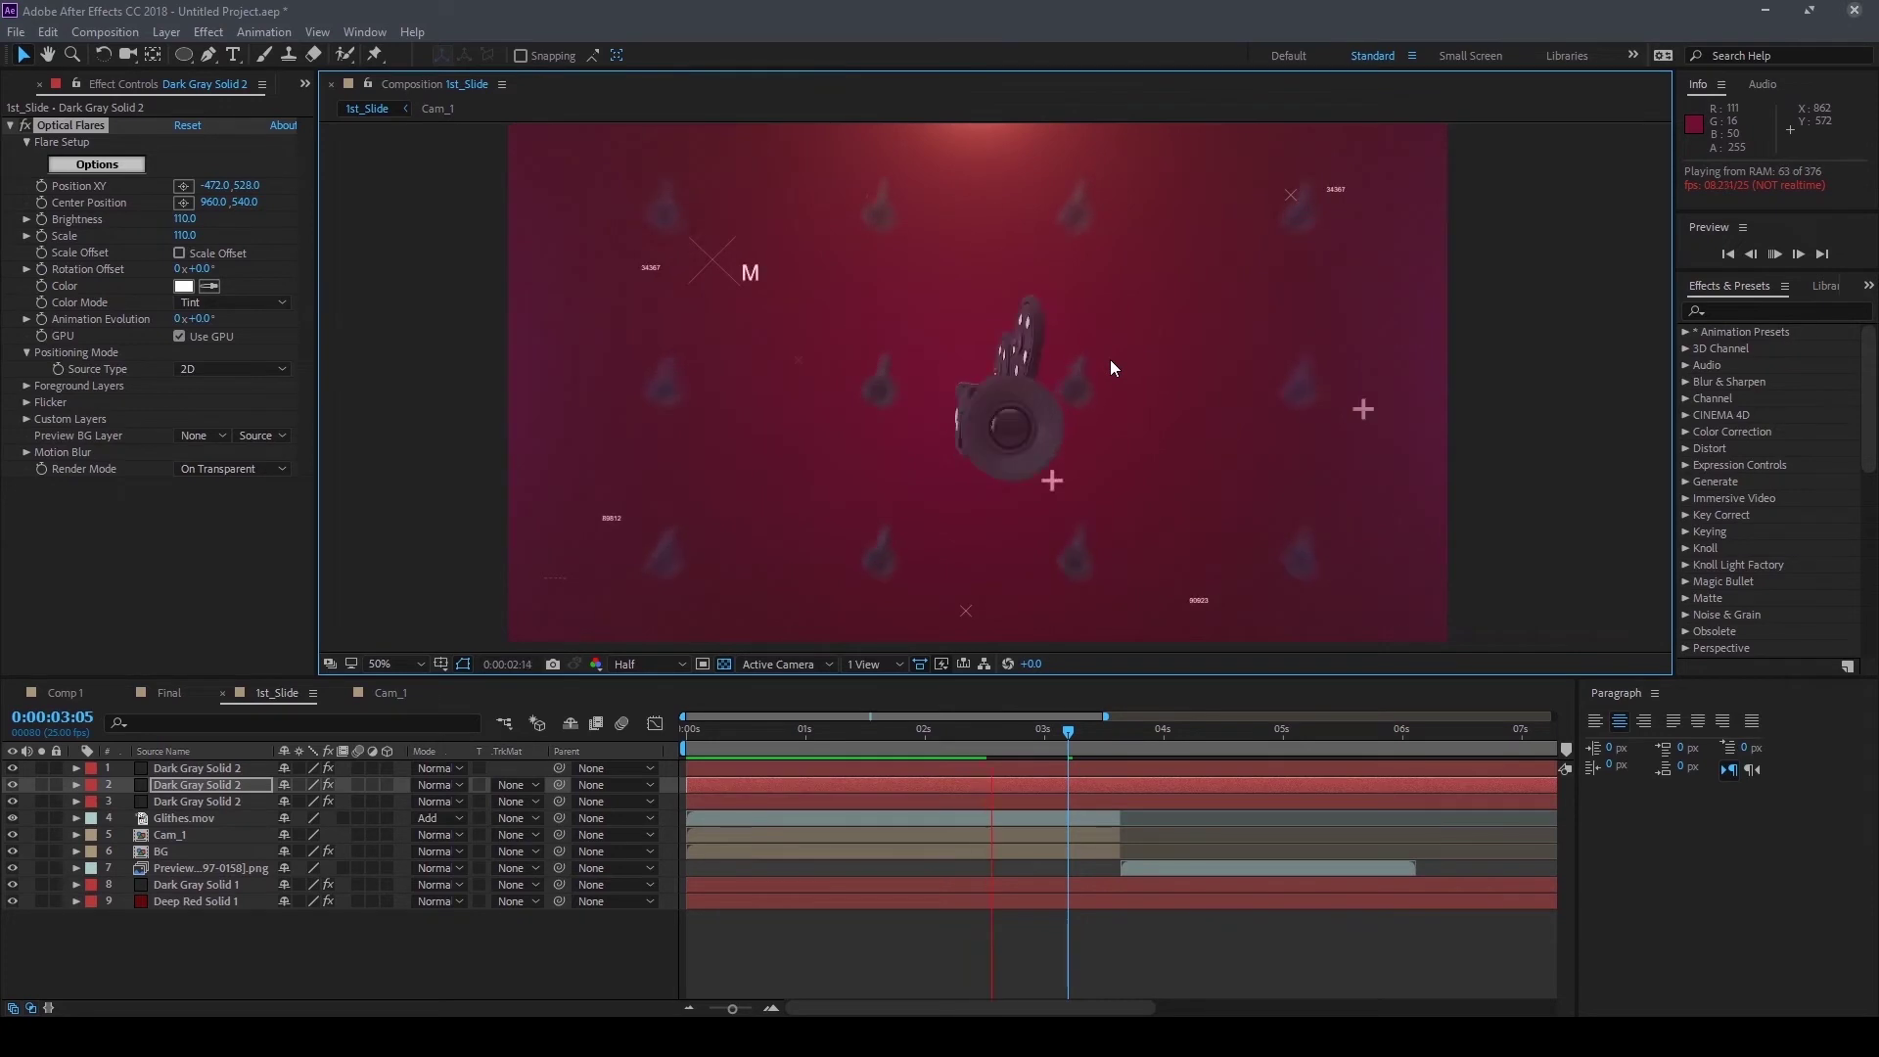
Play and scrub the intro between about 1 and 6 seconds to review the red carpet shot
{"action": "key", "text": "space"}
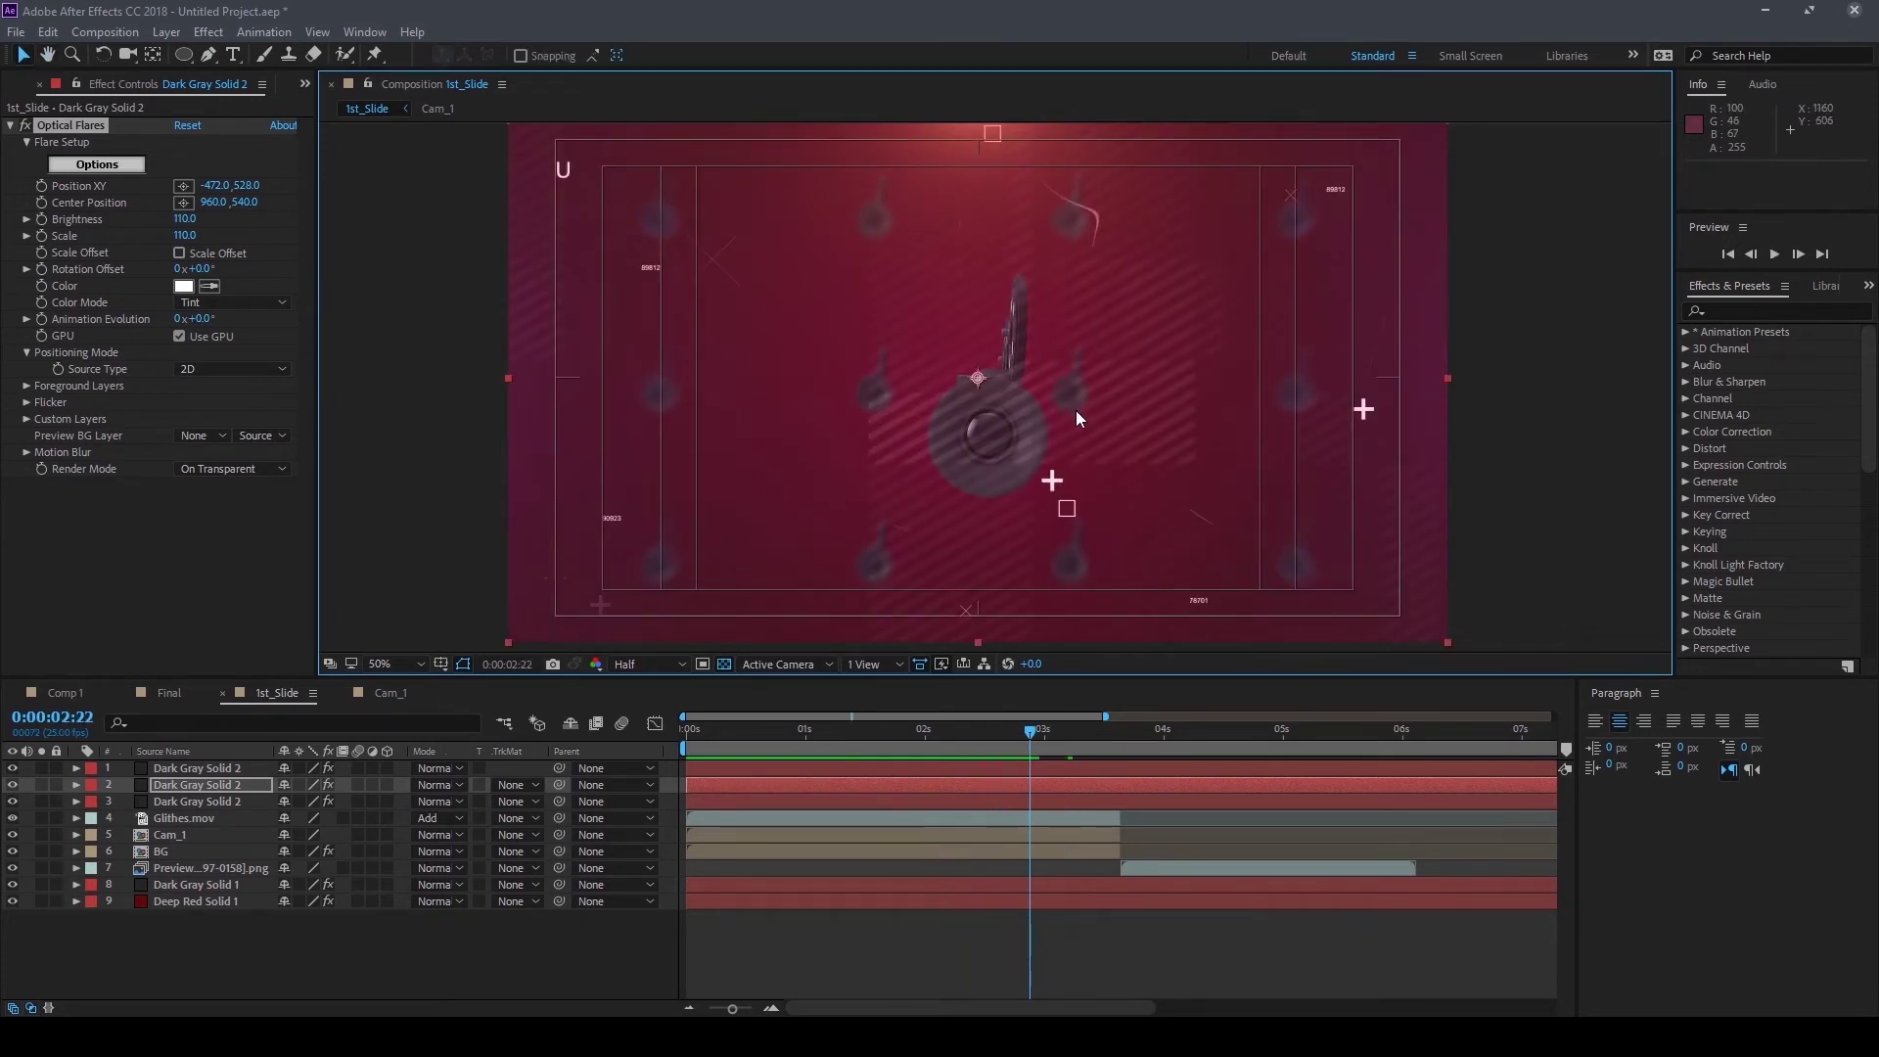
{"action": "key", "text": "space"}
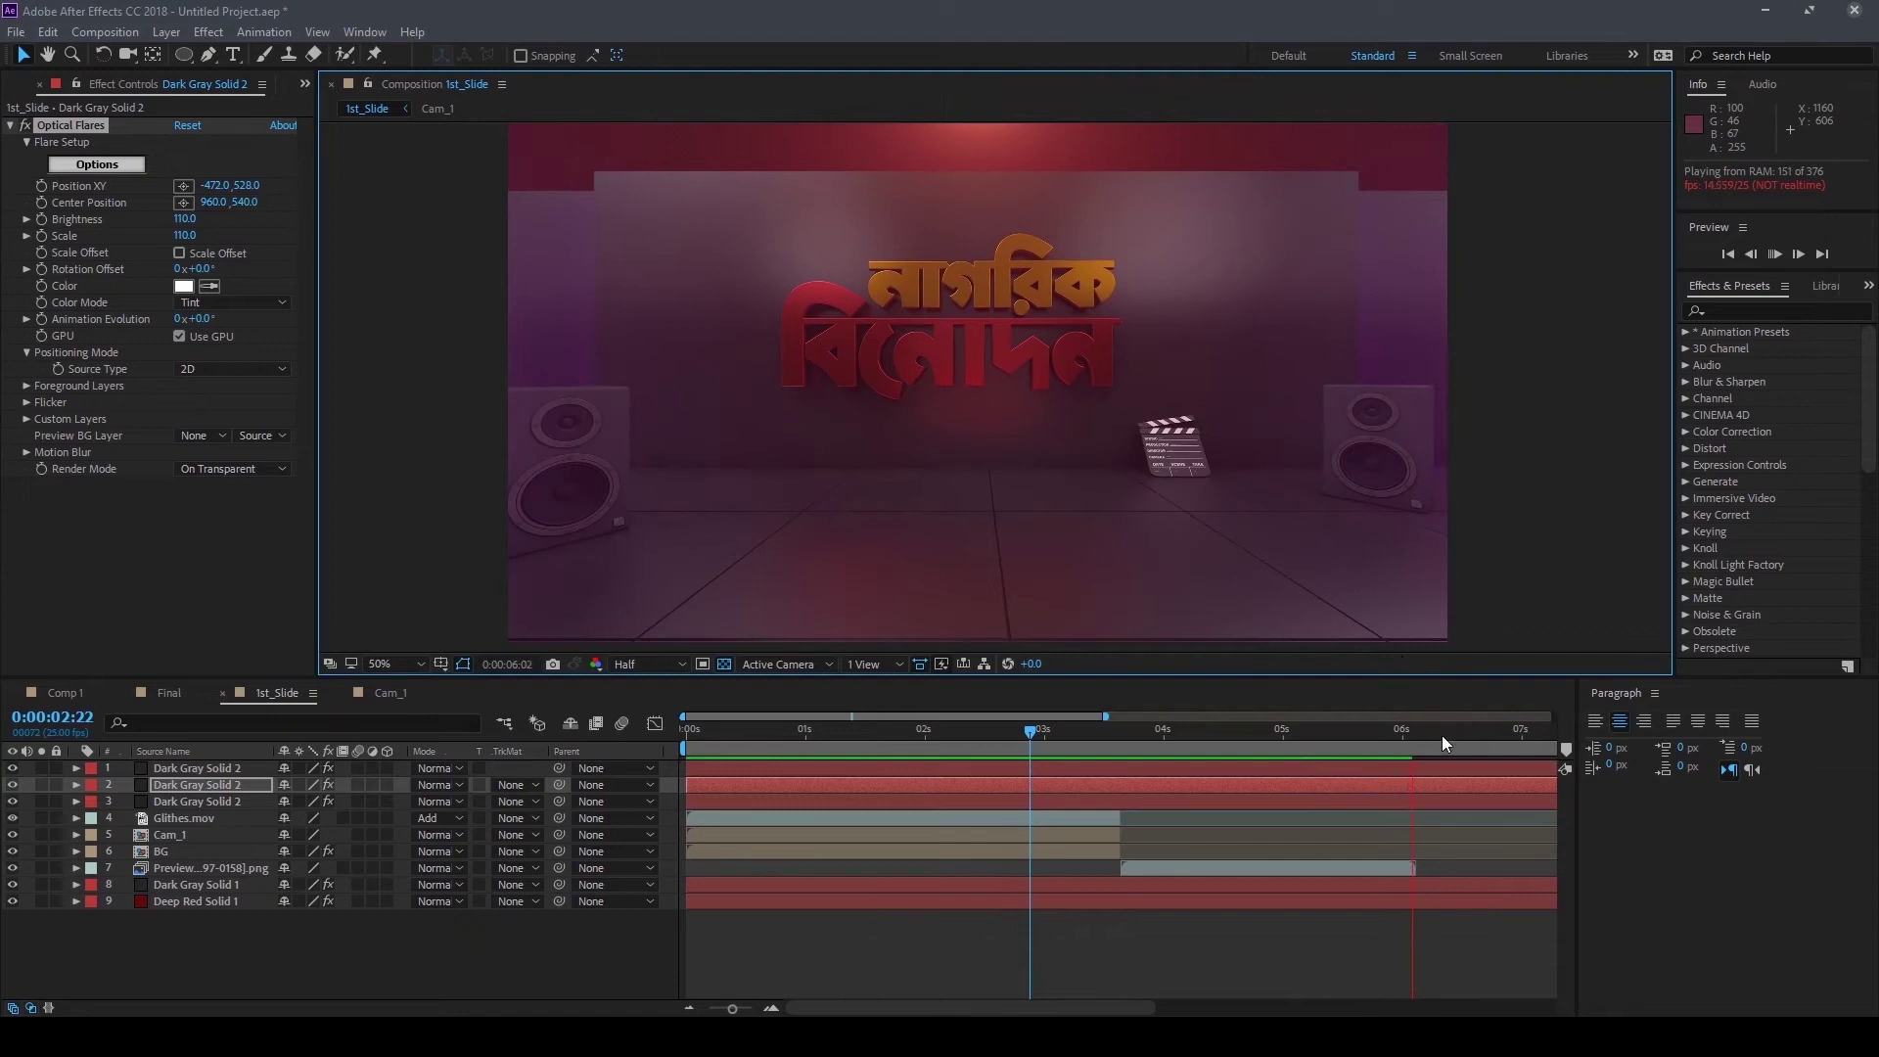
{"action": "left_click_drag", "start_coordinate": [1425, 741], "coordinate": [1414, 741]}
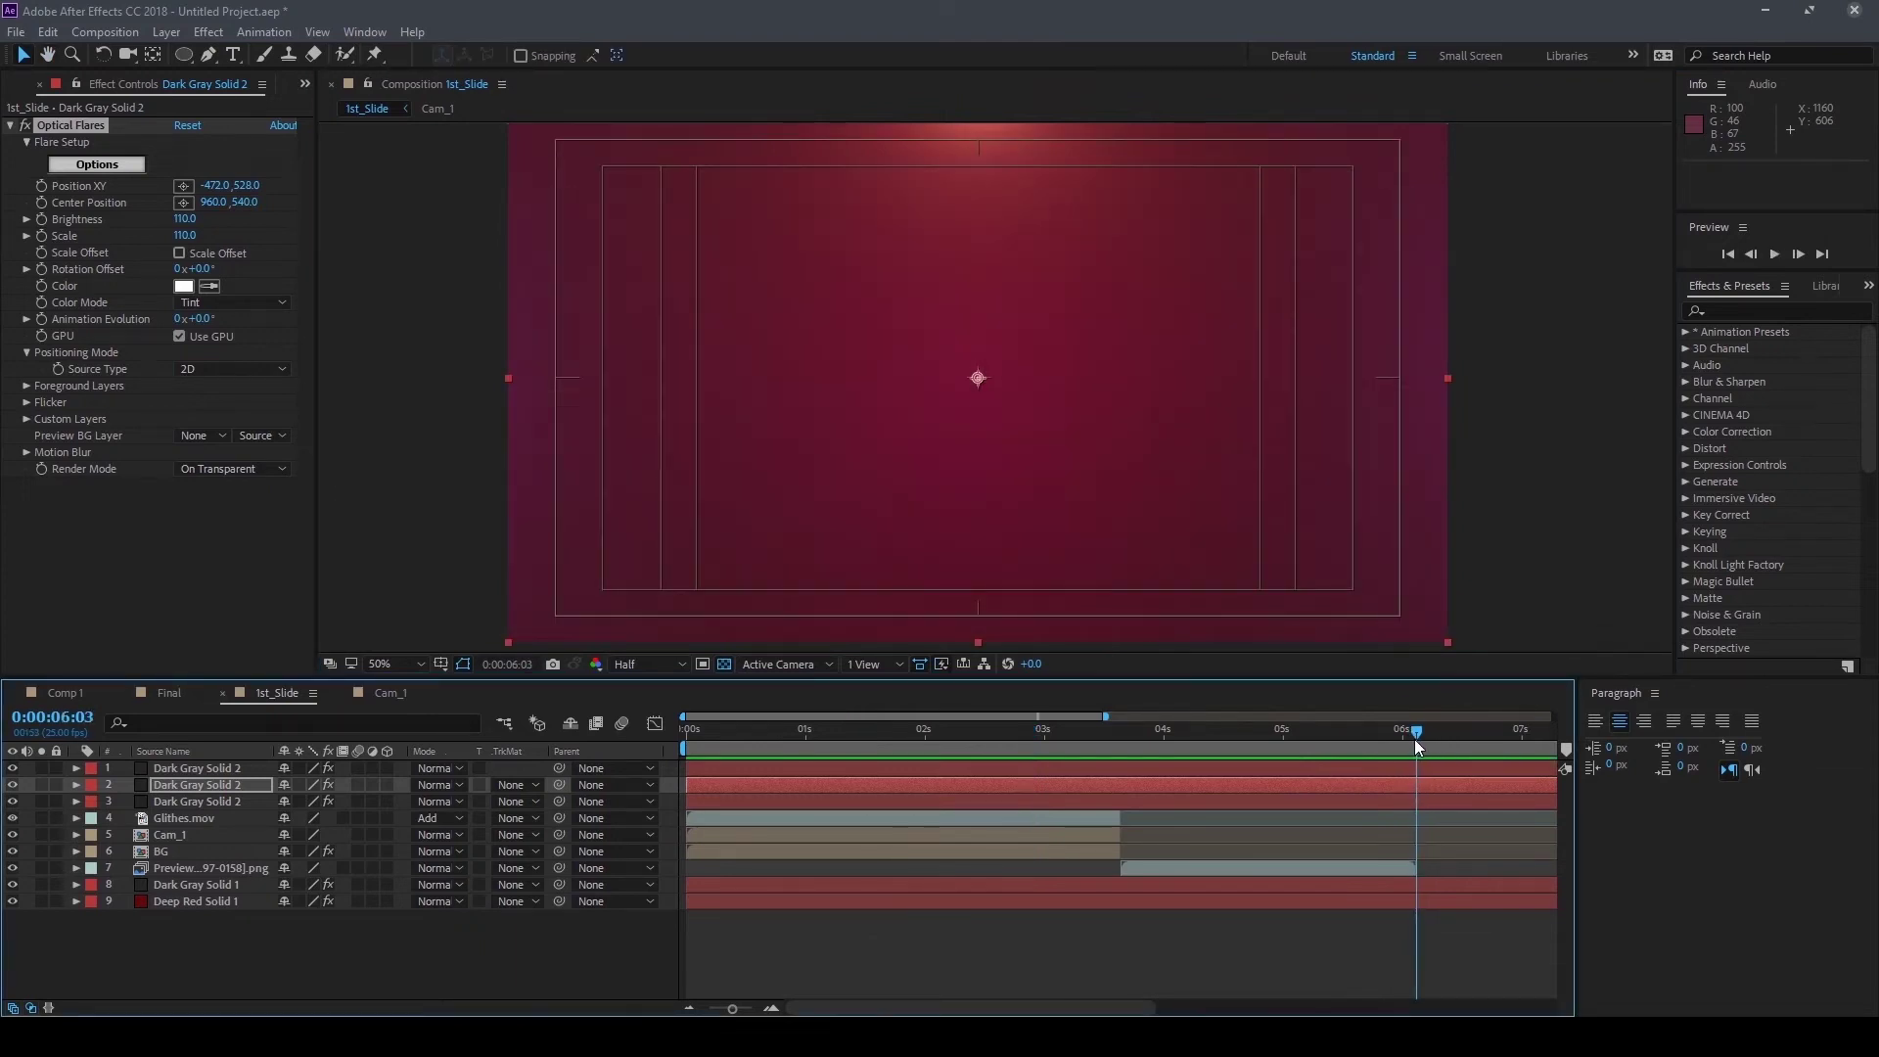
{"action": "left_click", "coordinate": [1412, 745]}
{"action": "scroll", "coordinate": [1142, 462], "scroll_direction": "down", "scroll_amount": 2}
{"action": "mouse_move", "coordinate": [1396, 741]}
{"action": "left_mouse_down"}
{"action": "mouse_move", "coordinate": [813, 779]}
{"action": "mouse_move", "coordinate": [1178, 785]}
{"action": "left_mouse_up"}
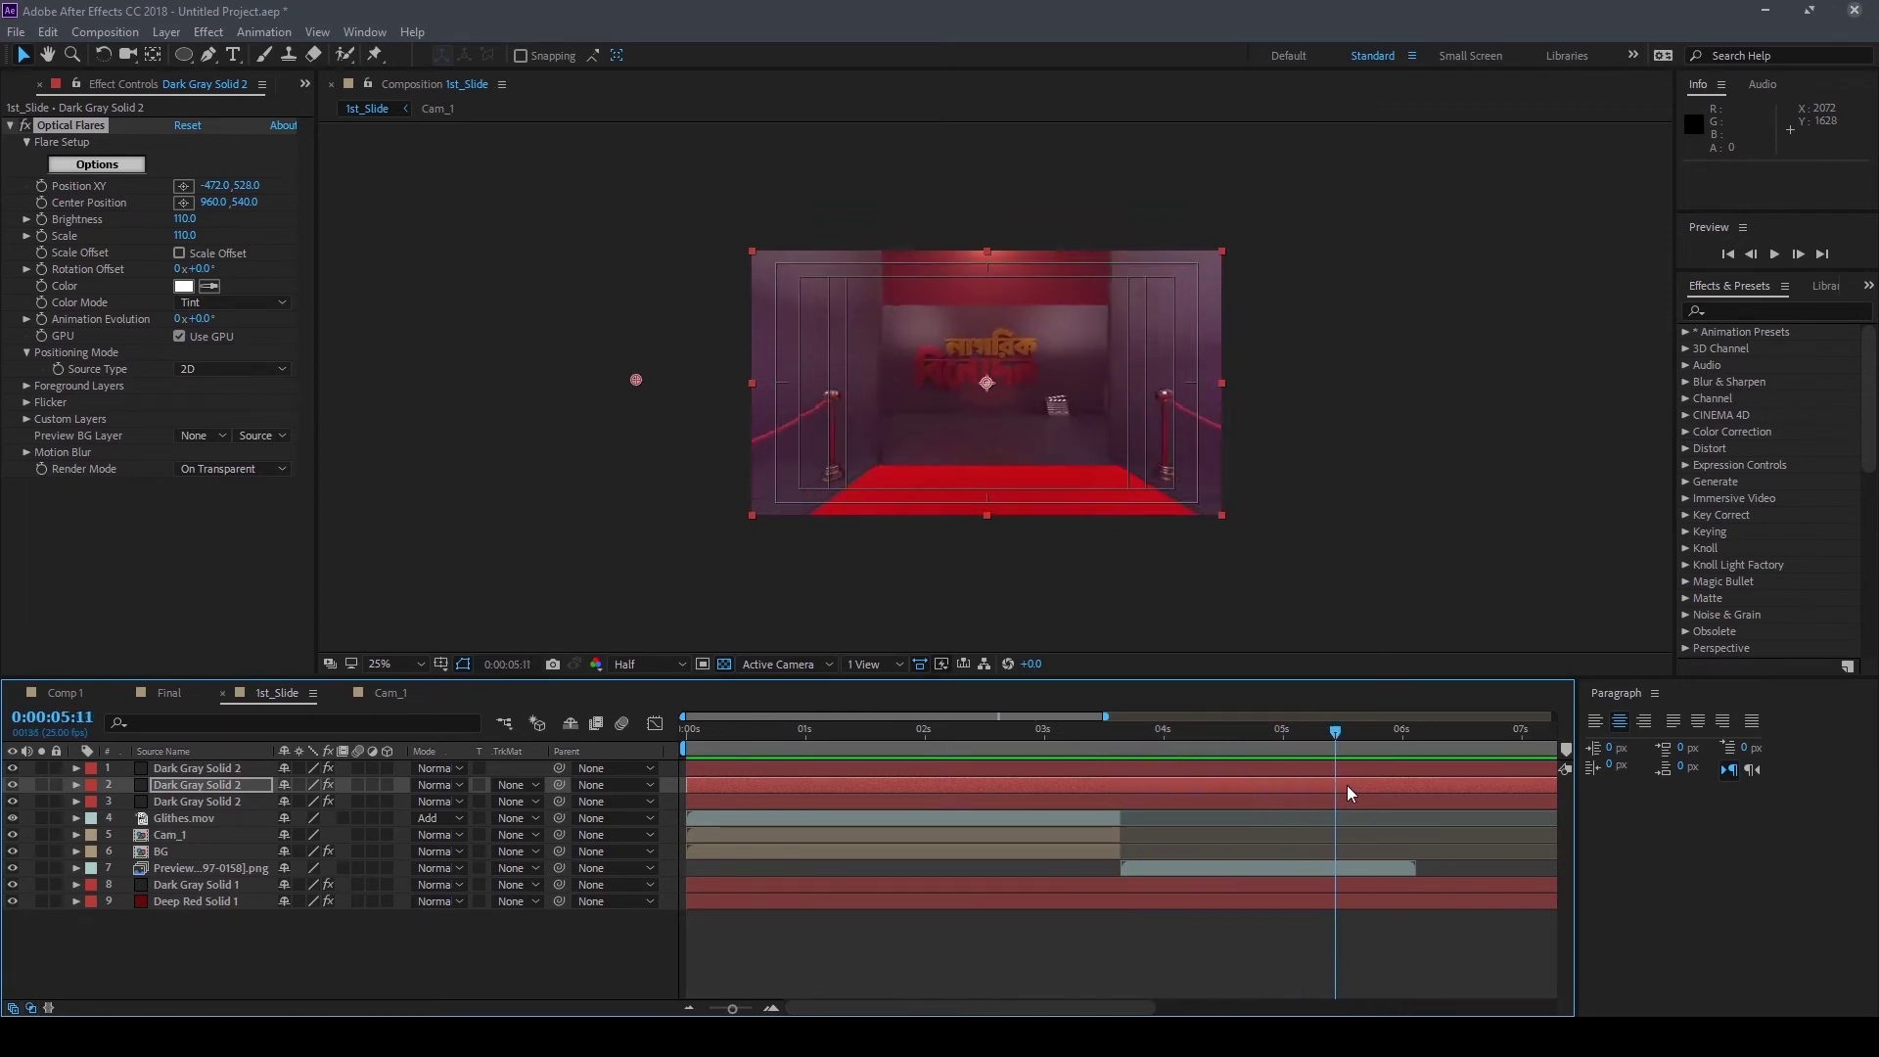
{"action": "left_click_drag", "start_coordinate": [1177, 784], "coordinate": [1369, 784]}
{"action": "left_click", "coordinate": [1177, 732]}
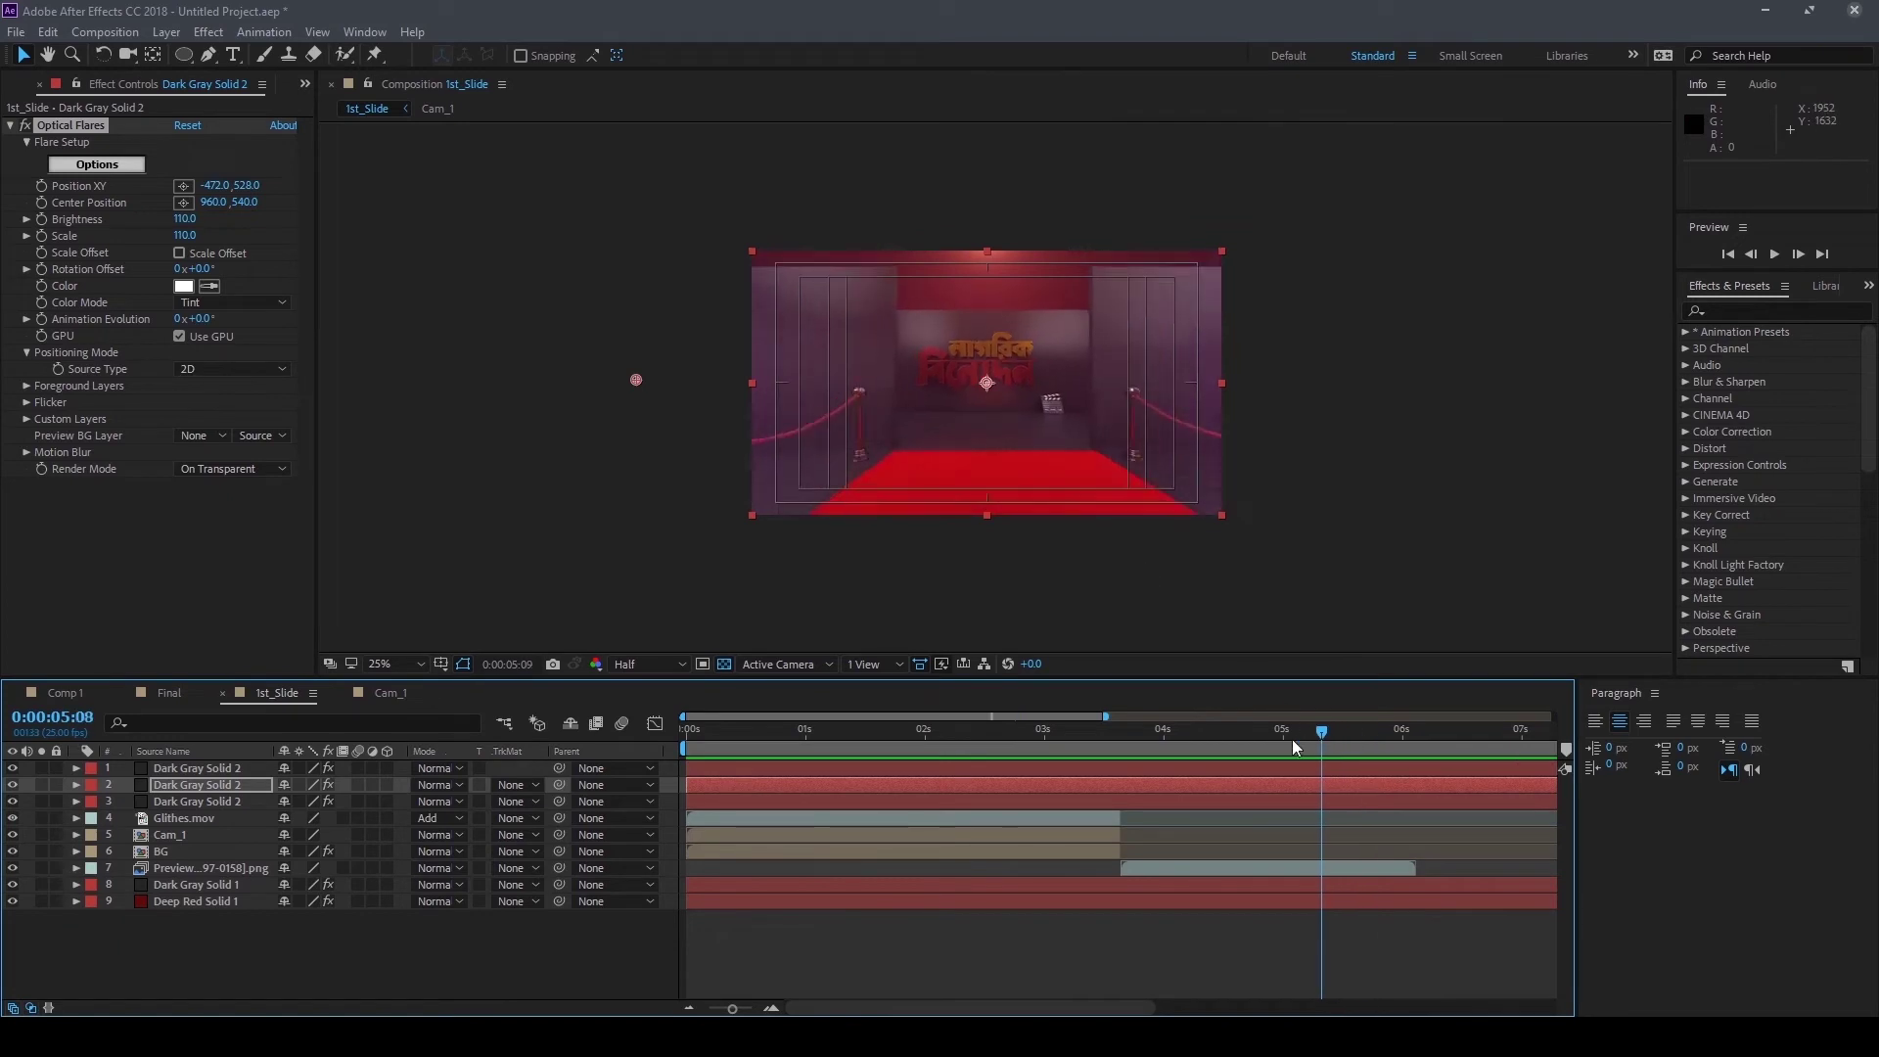
{"action": "left_click_drag", "start_coordinate": [1156, 766], "coordinate": [1197, 771]}
Show the project items, set the time to 4:20, and open Import File on the Footage folder
{"action": "left_click", "coordinate": [313, 86]}
{"action": "left_click", "coordinate": [344, 114]}
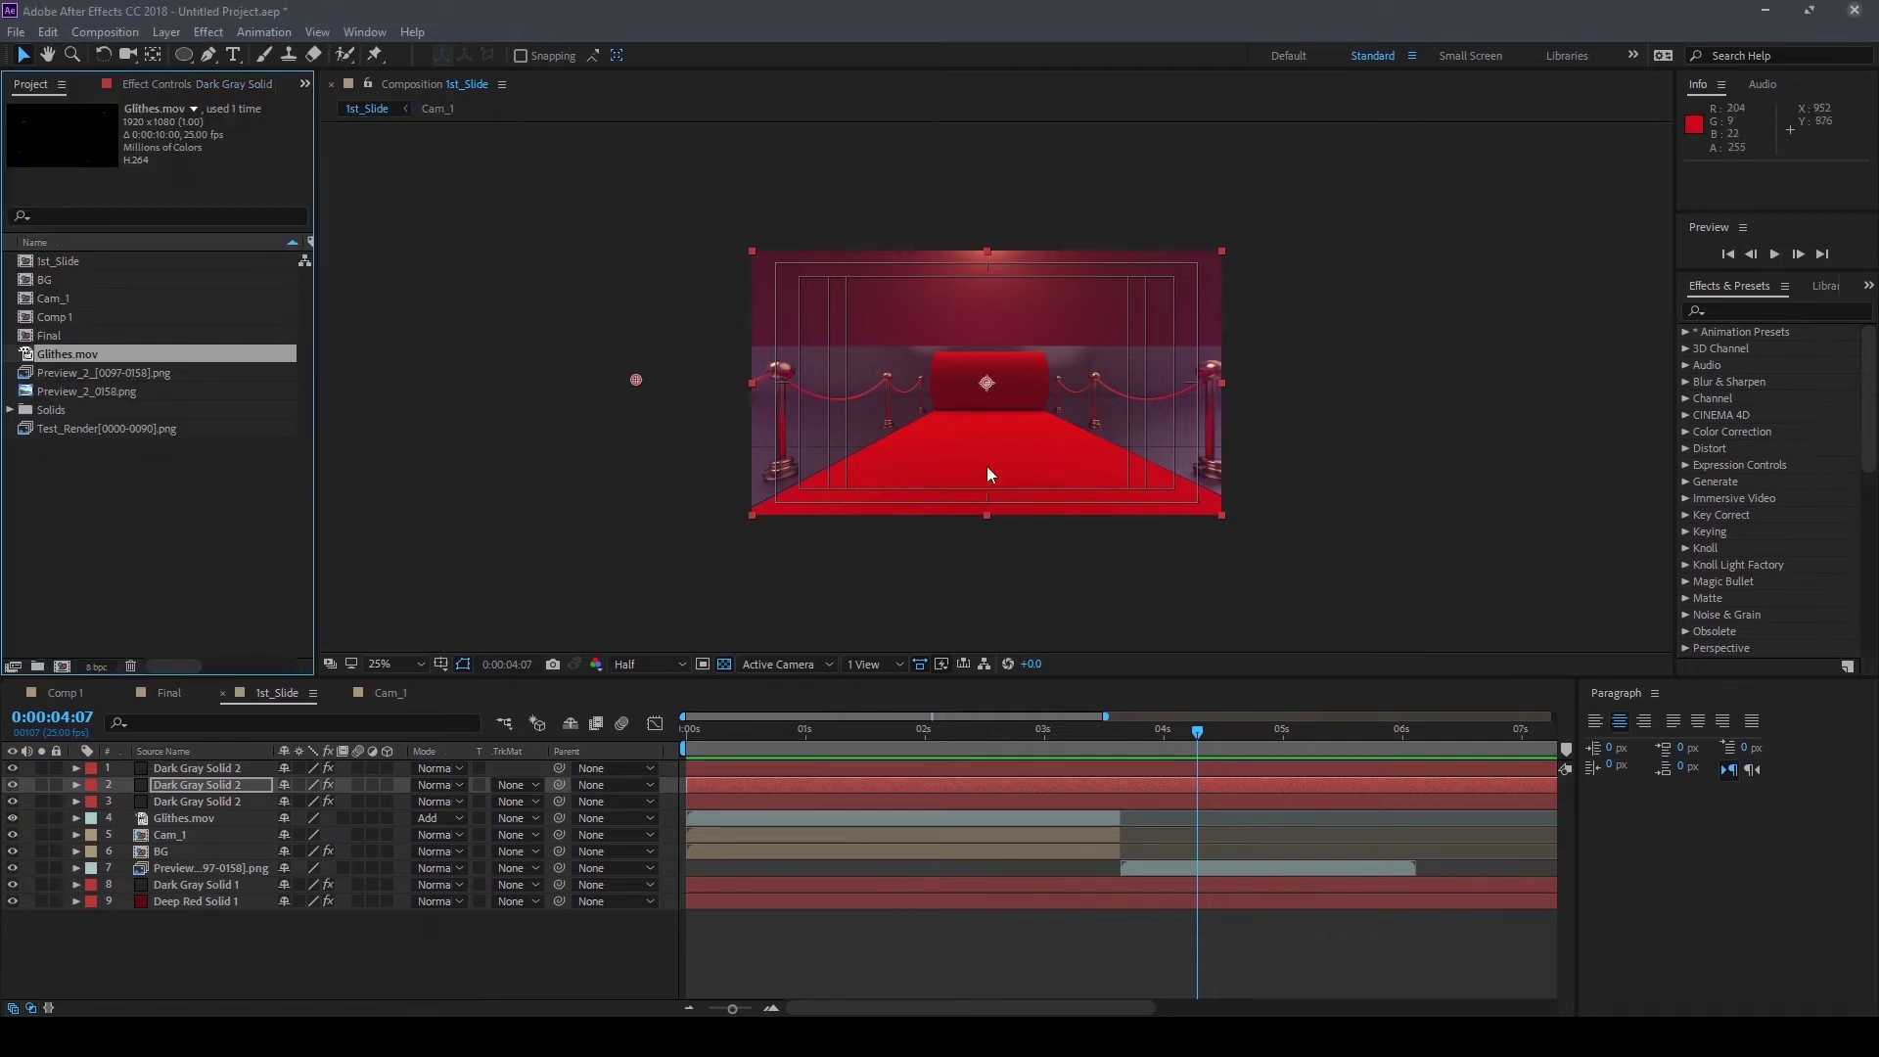
{"action": "key", "text": "period"}
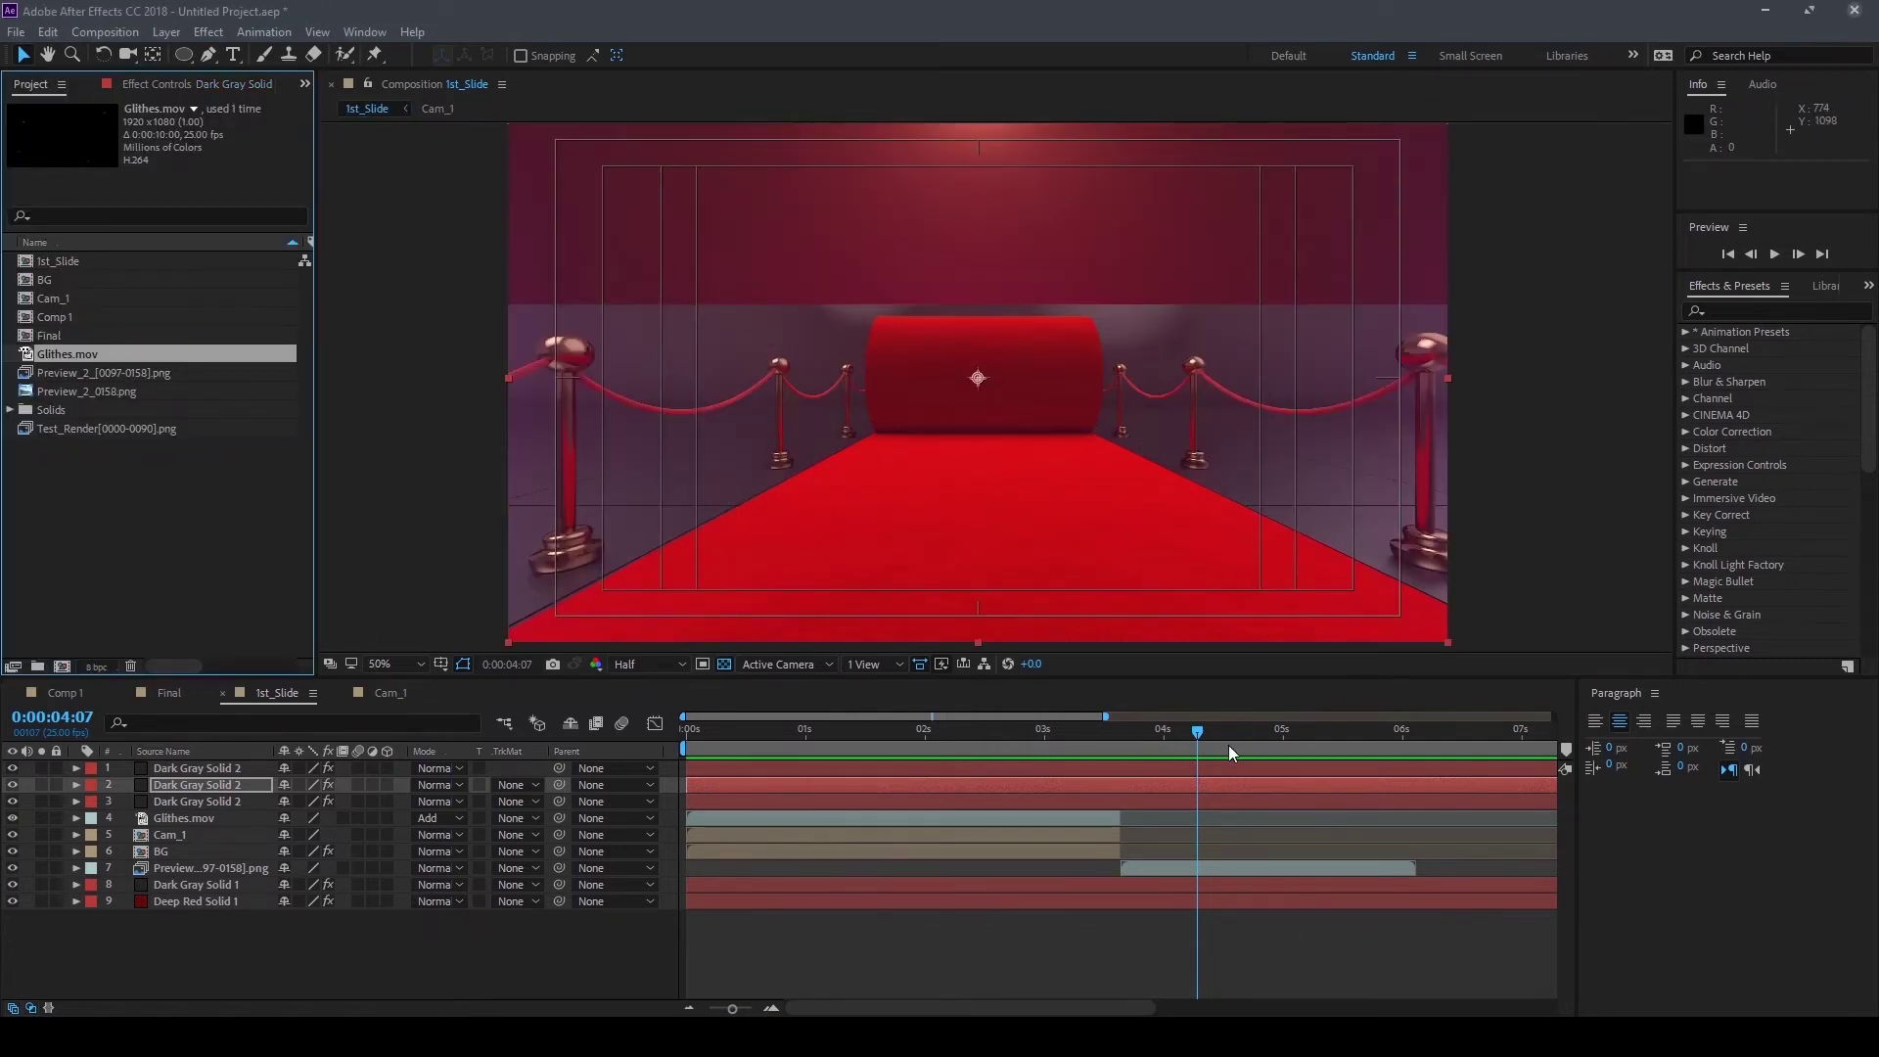
{"action": "mouse_move", "coordinate": [1205, 730]}
{"action": "left_mouse_down"}
{"action": "mouse_move", "coordinate": [1147, 734]}
{"action": "mouse_move", "coordinate": [1235, 749]}
{"action": "mouse_move", "coordinate": [1217, 747]}
{"action": "left_mouse_up"}
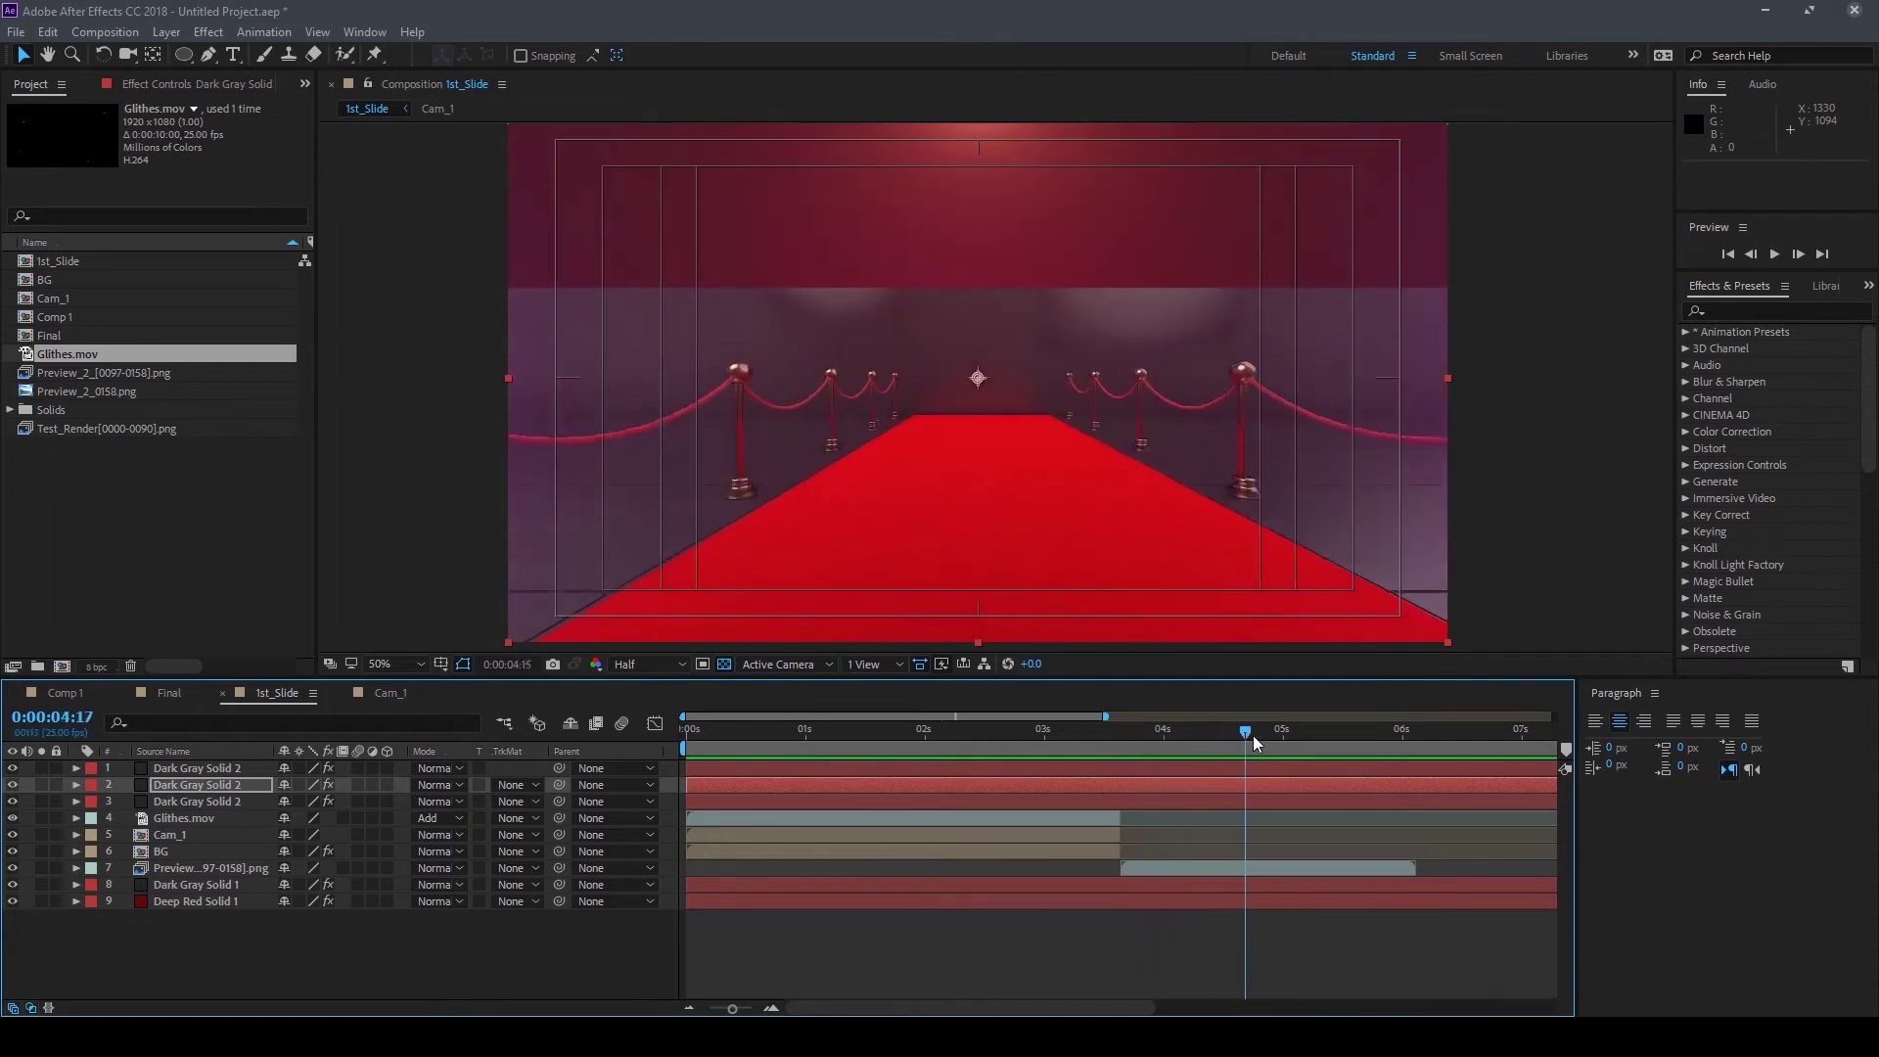
{"action": "left_click_drag", "start_coordinate": [1223, 735], "coordinate": [1258, 736]}
{"action": "left_click", "coordinate": [182, 490]}
{"action": "double_click", "coordinate": [182, 491]}
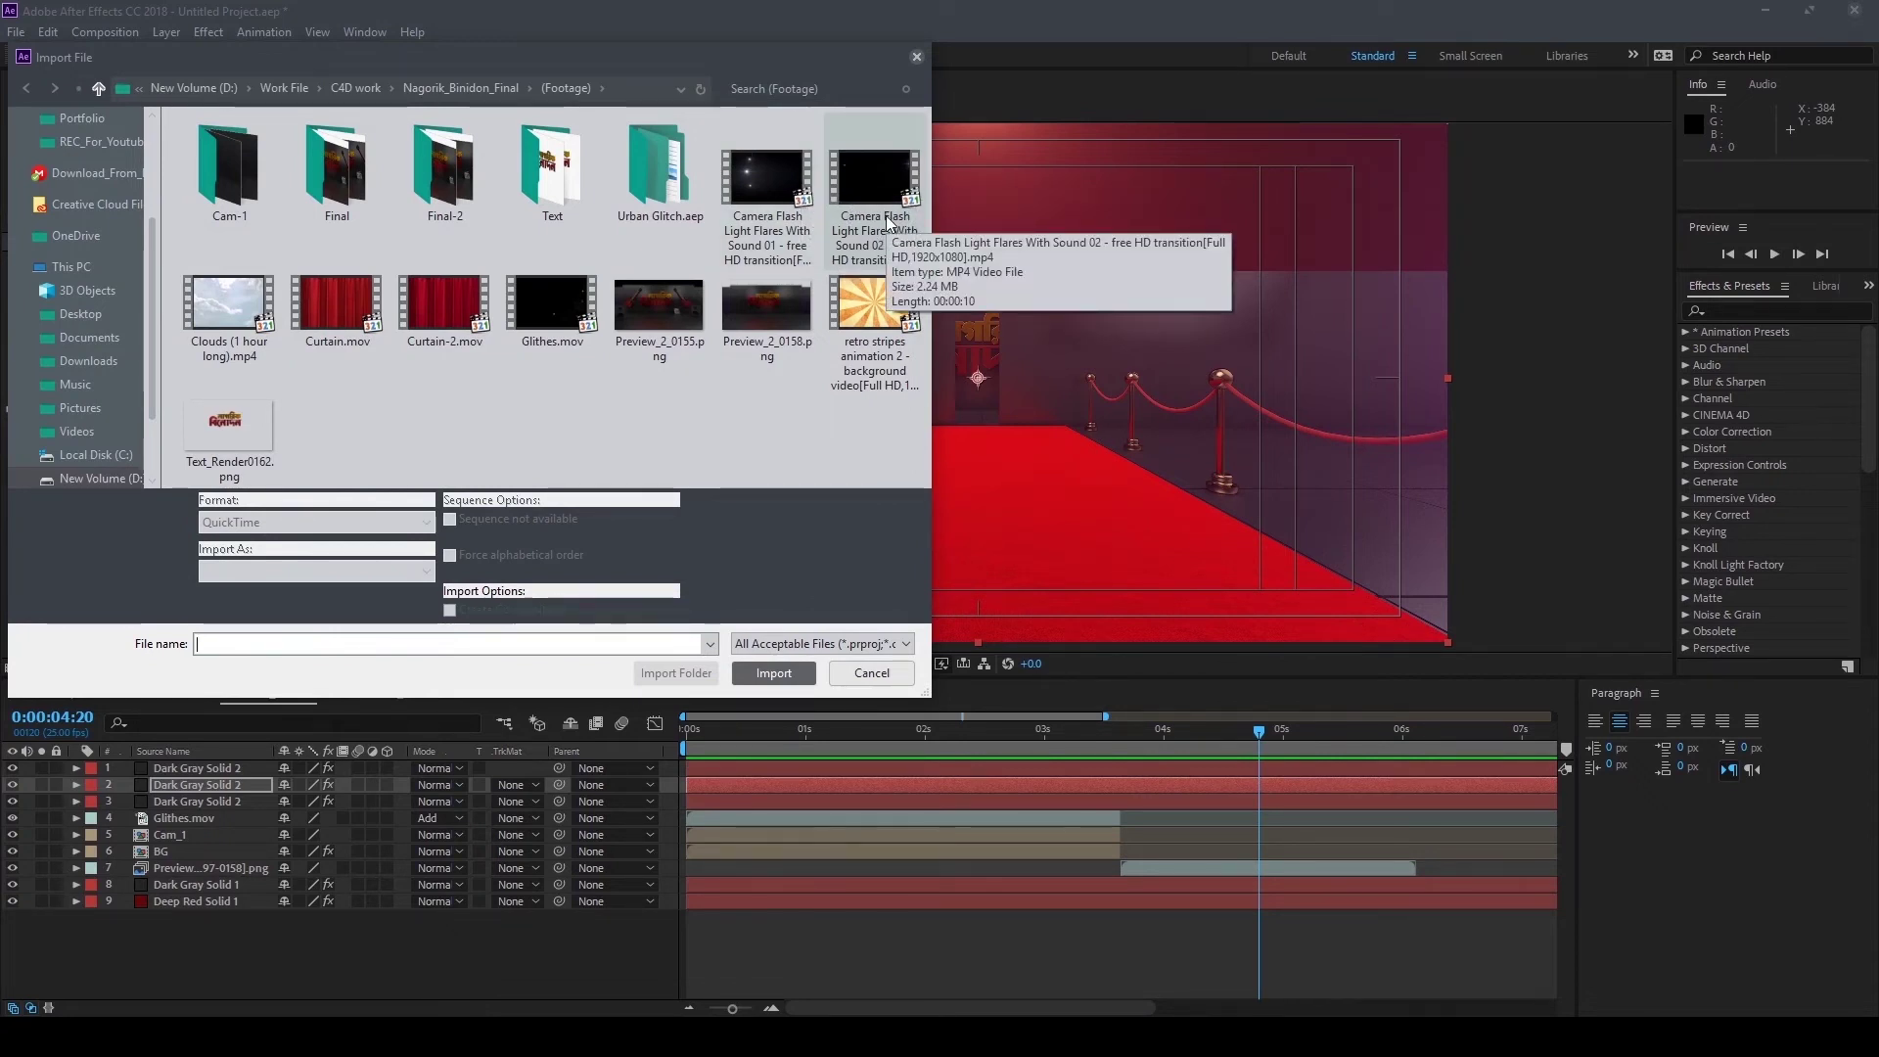
Import Camera Flash Light Flares With Sound 01 and add it to 1st_Slide as a new layer
{"action": "left_click", "coordinate": [767, 186]}
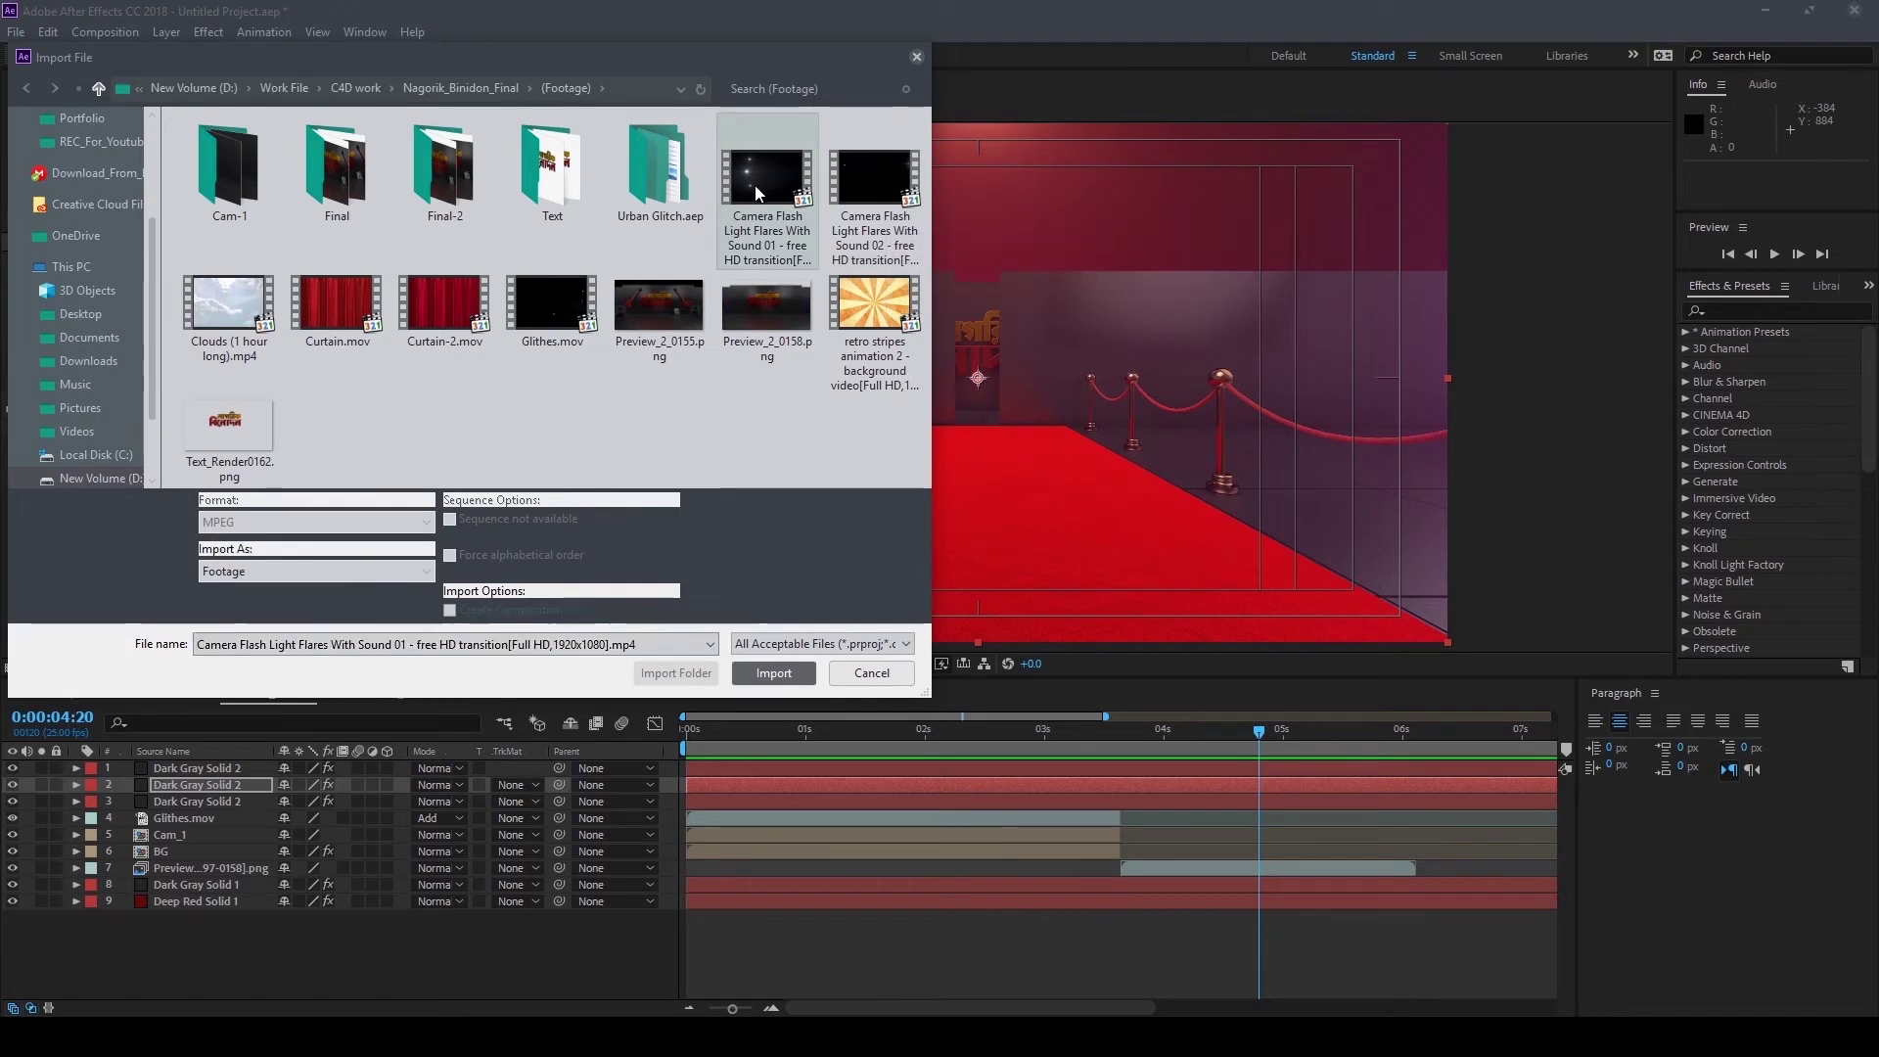
{"action": "left_click", "coordinate": [796, 674]}
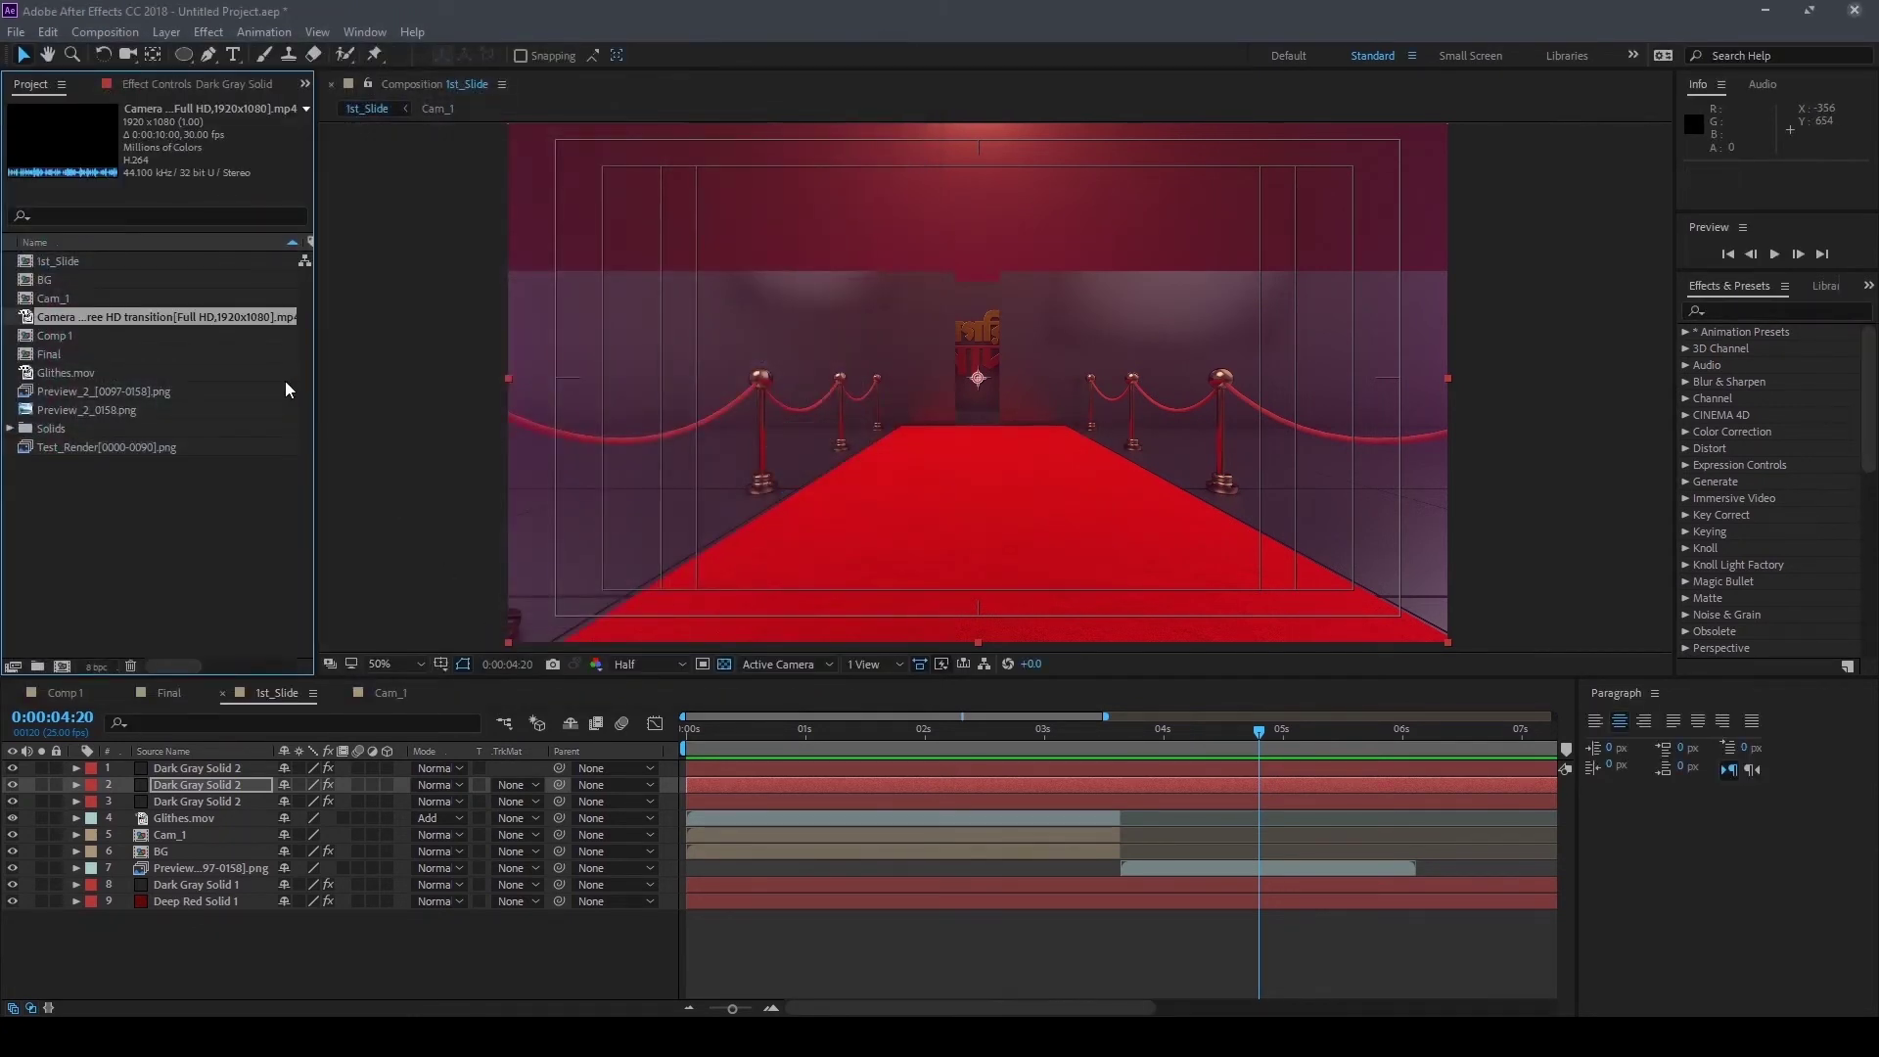
{"action": "mouse_move", "coordinate": [67, 317]}
{"action": "left_mouse_down"}
{"action": "mouse_move", "coordinate": [220, 820]}
{"action": "mouse_move", "coordinate": [205, 867]}
{"action": "left_mouse_up"}
{"action": "mouse_move", "coordinate": [1169, 743]}
{"action": "left_mouse_down"}
{"action": "mouse_move", "coordinate": [1121, 756]}
{"action": "mouse_move", "coordinate": [1137, 733]}
{"action": "left_mouse_up"}
Start the flash layer at the current time, set its mode to Add, and check the timing
{"action": "key", "text": "bracketleft"}
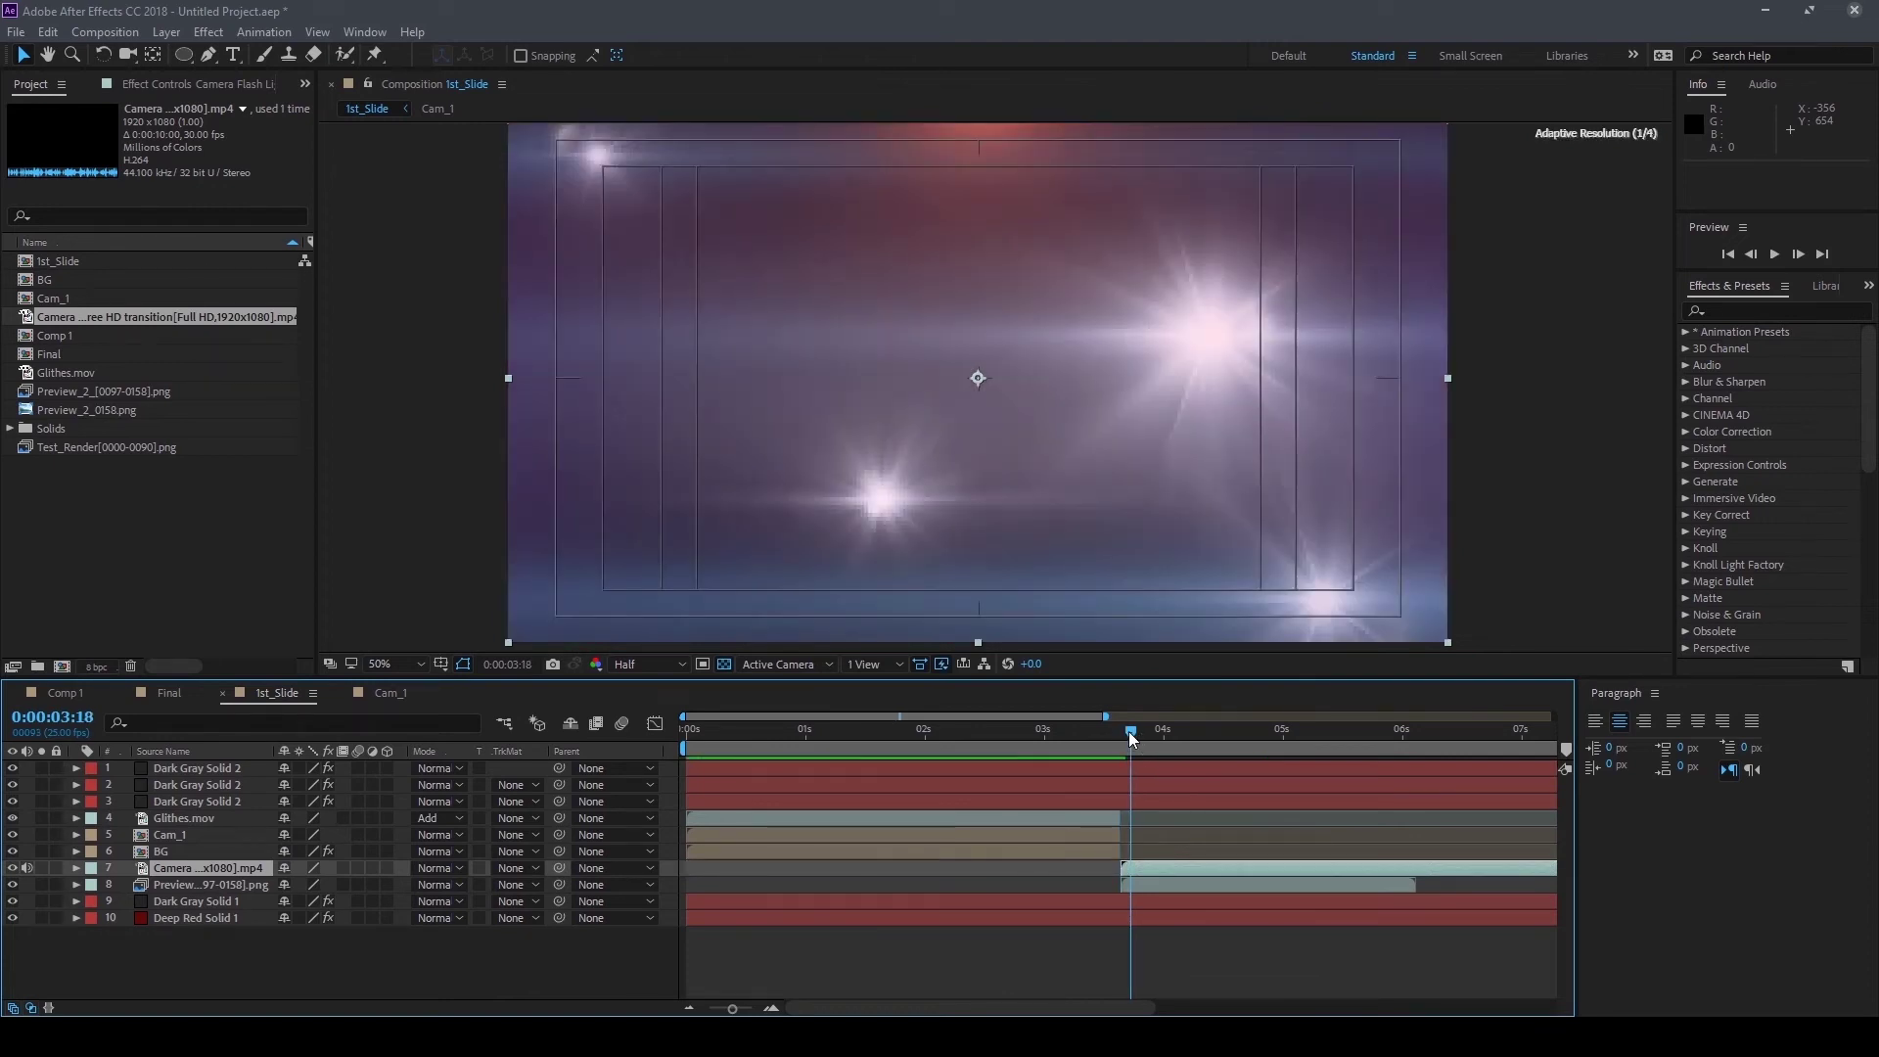
{"action": "left_click", "coordinate": [437, 868]}
{"action": "left_click", "coordinate": [518, 226]}
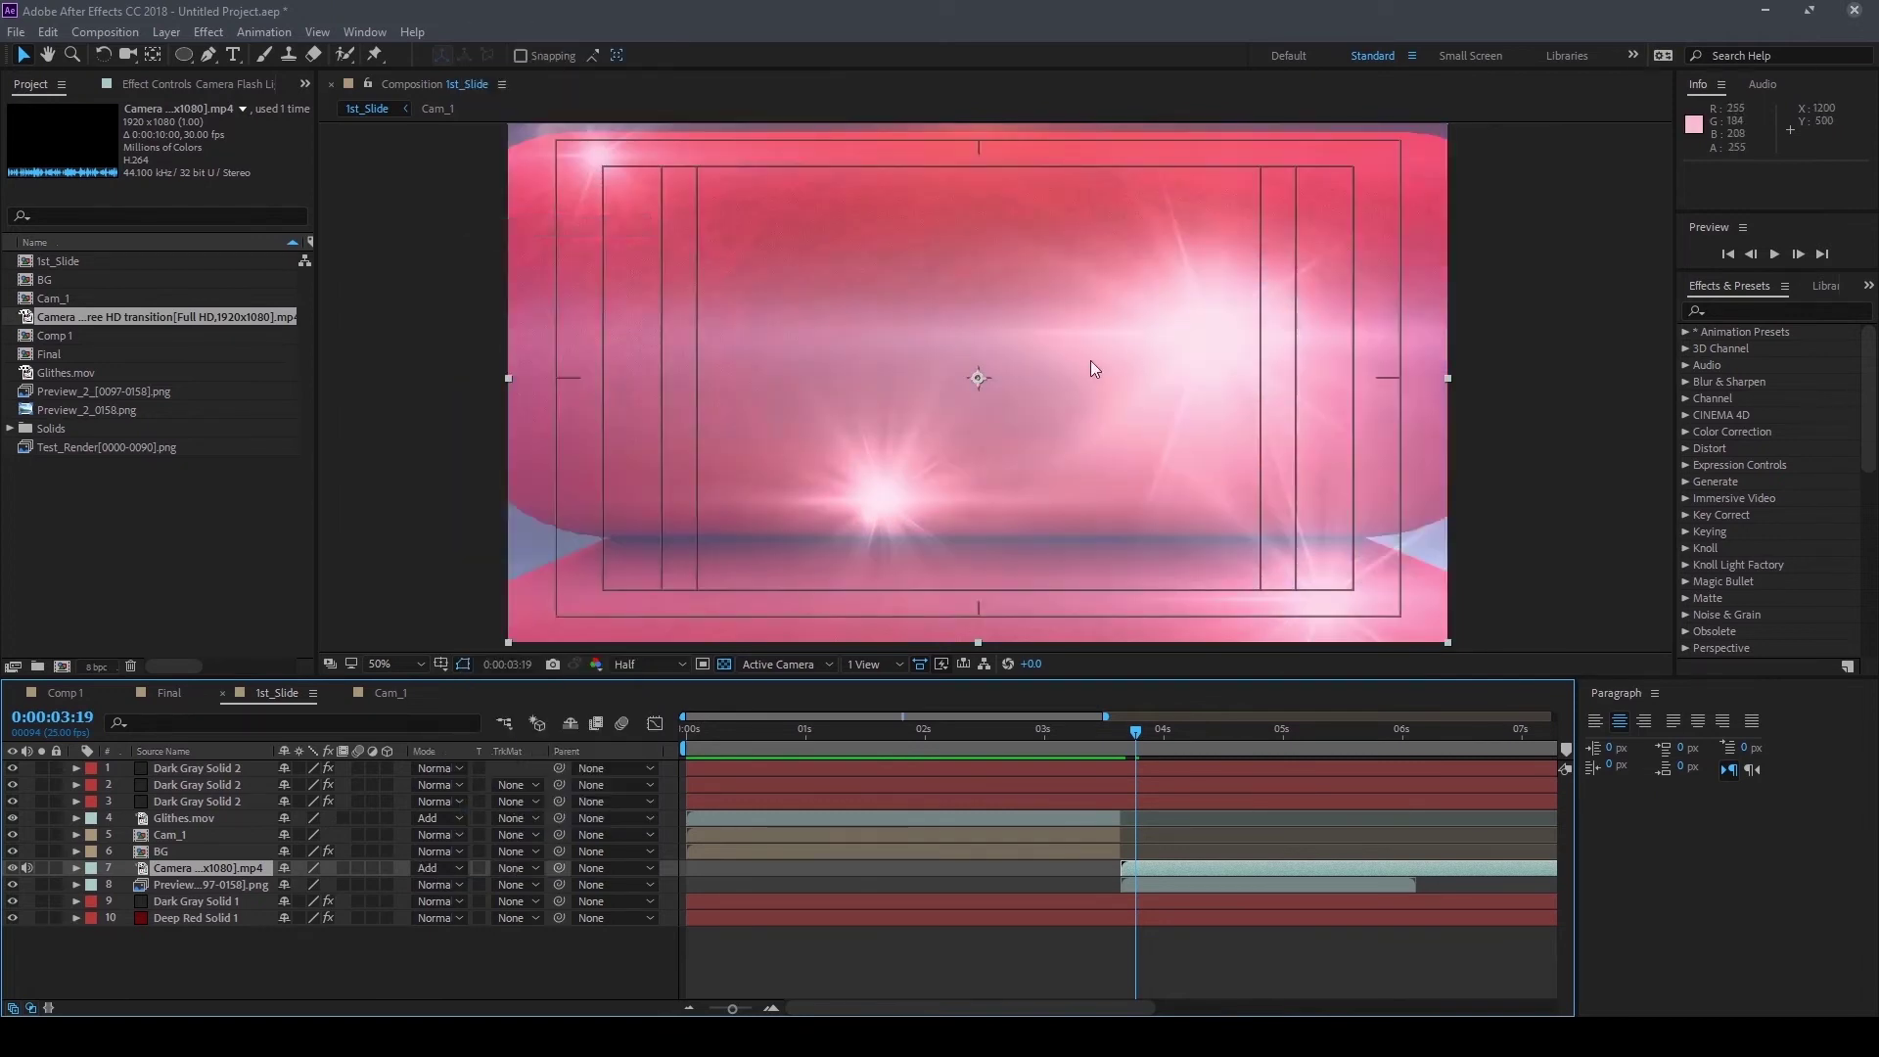
{"action": "mouse_move", "coordinate": [1133, 732]}
{"action": "left_mouse_down"}
{"action": "mouse_move", "coordinate": [1175, 736]}
{"action": "mouse_move", "coordinate": [1130, 734]}
{"action": "left_mouse_up"}
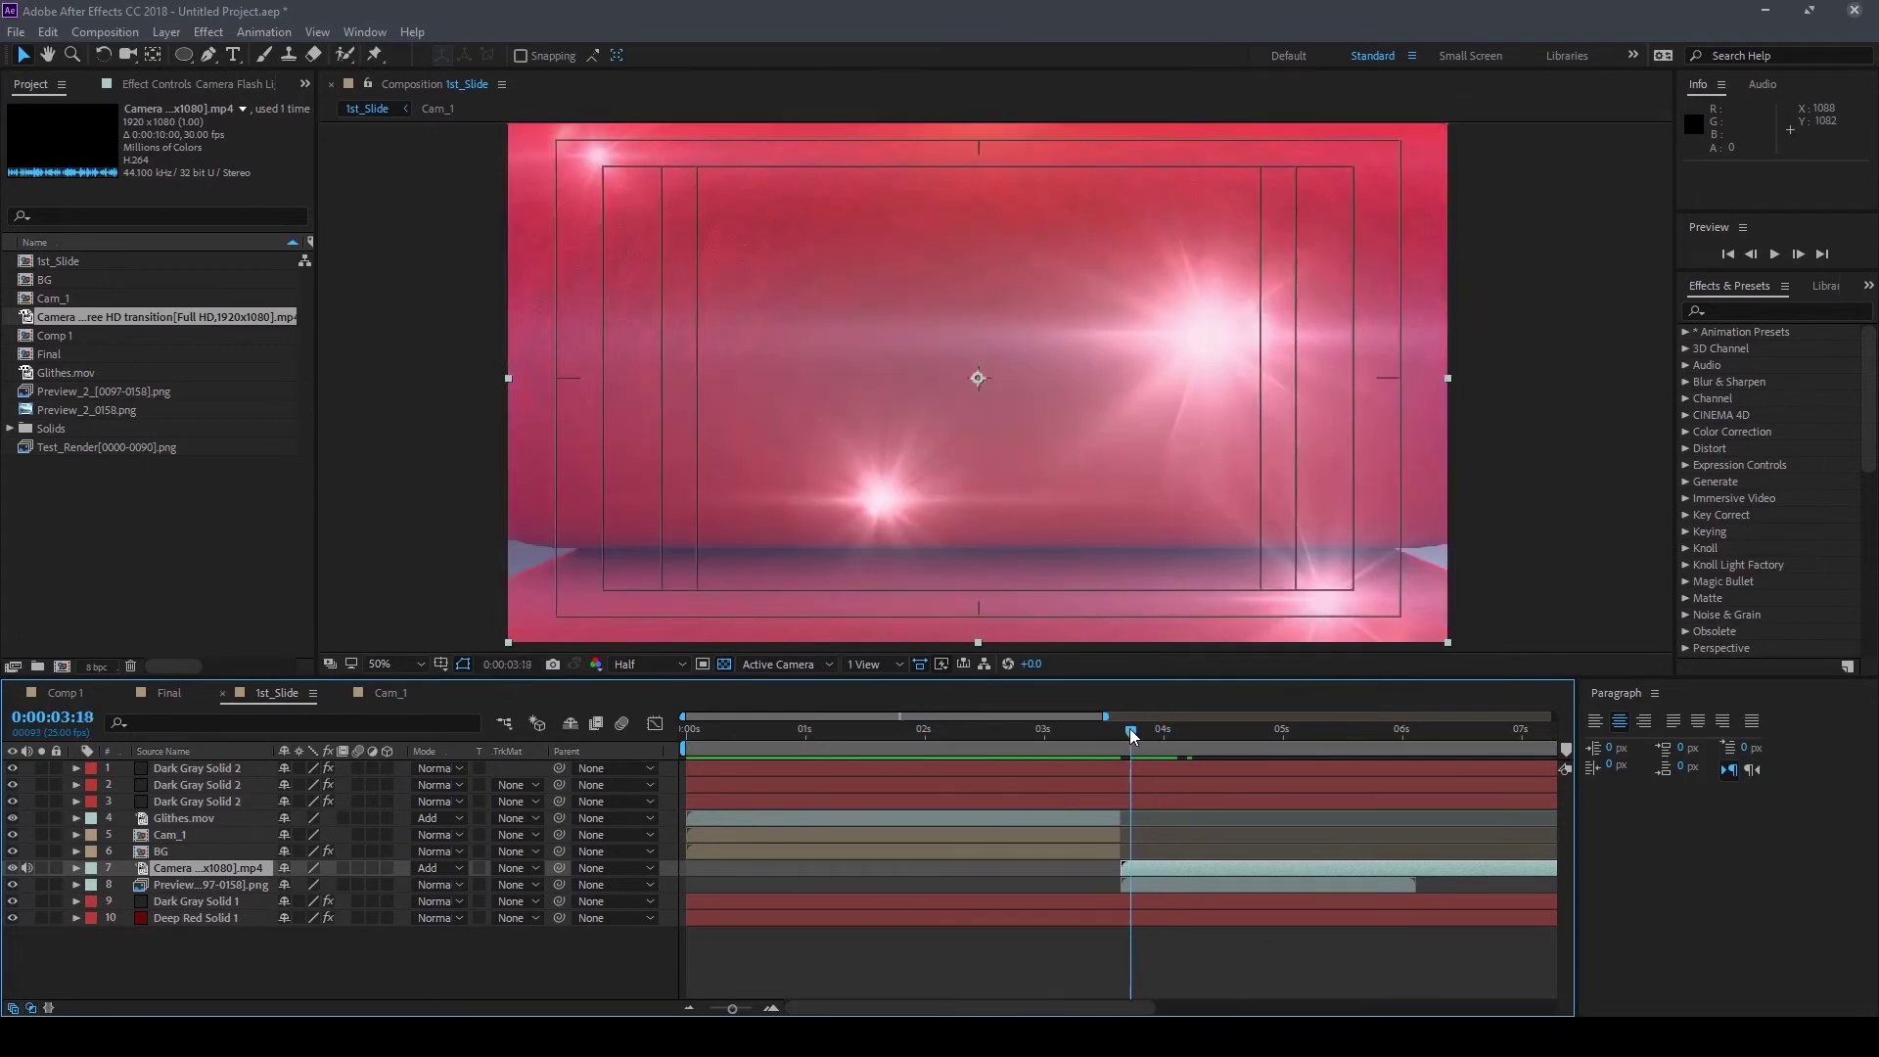
{"action": "left_click_drag", "start_coordinate": [1130, 734], "coordinate": [1170, 737]}
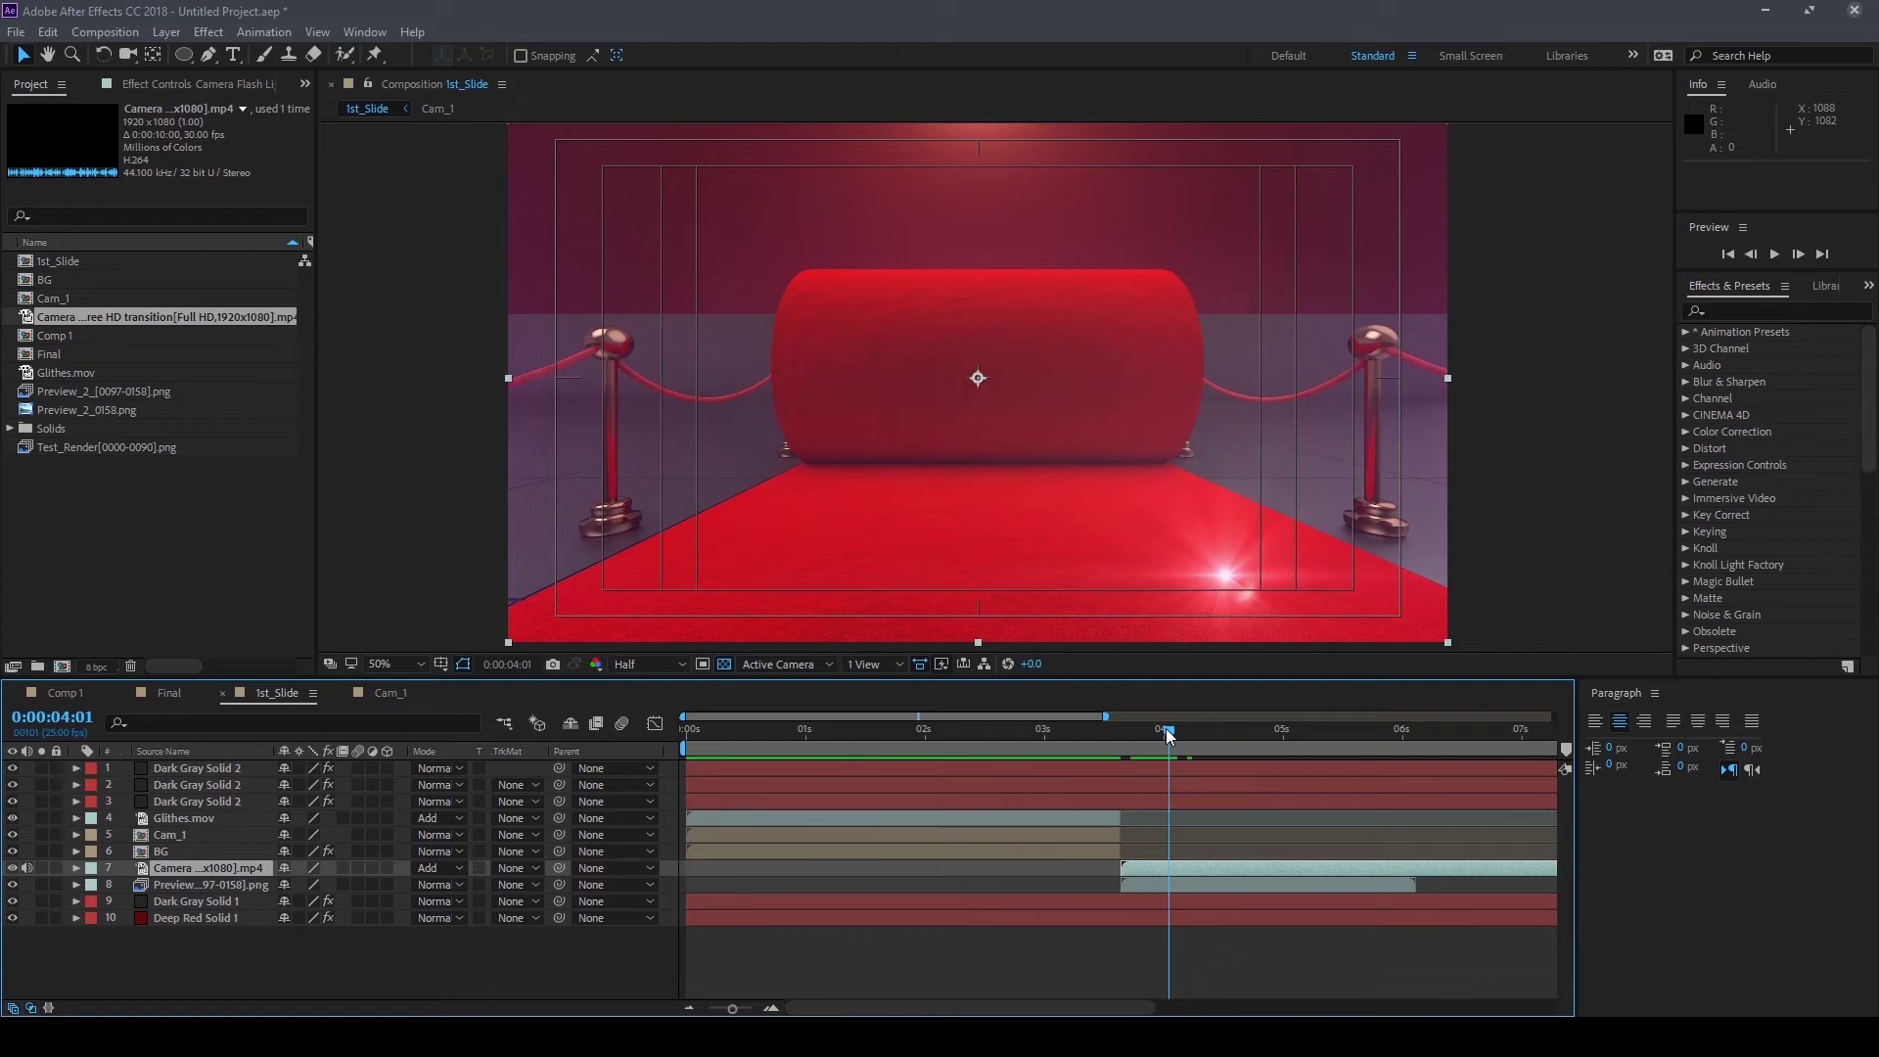
Trim the flash layer's in-point to 0:00:04:01 with Alt+[ and check the burst around 4 seconds
{"action": "key", "text": "alt+bracketleft"}
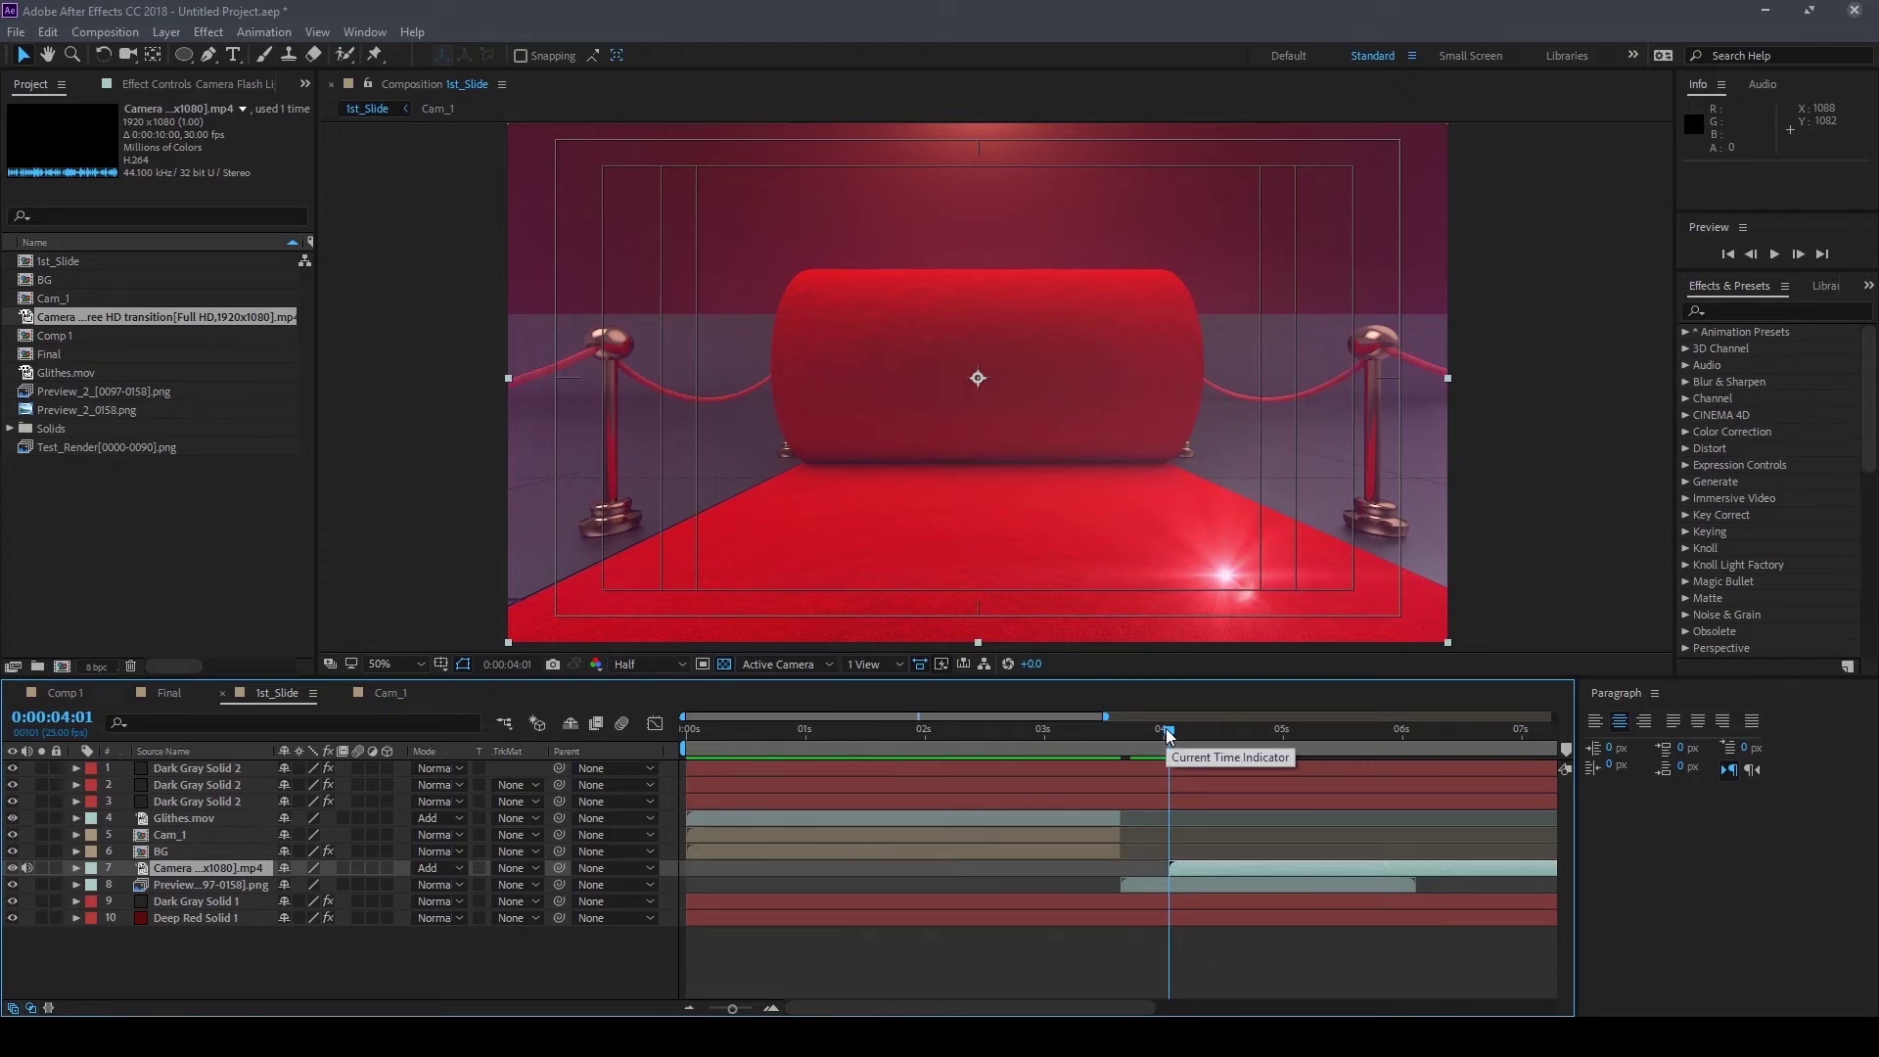
{"action": "mouse_move", "coordinate": [1169, 736]}
{"action": "left_mouse_down"}
{"action": "mouse_move", "coordinate": [1233, 728]}
{"action": "mouse_move", "coordinate": [1139, 725]}
{"action": "mouse_move", "coordinate": [1182, 725]}
{"action": "left_mouse_up"}
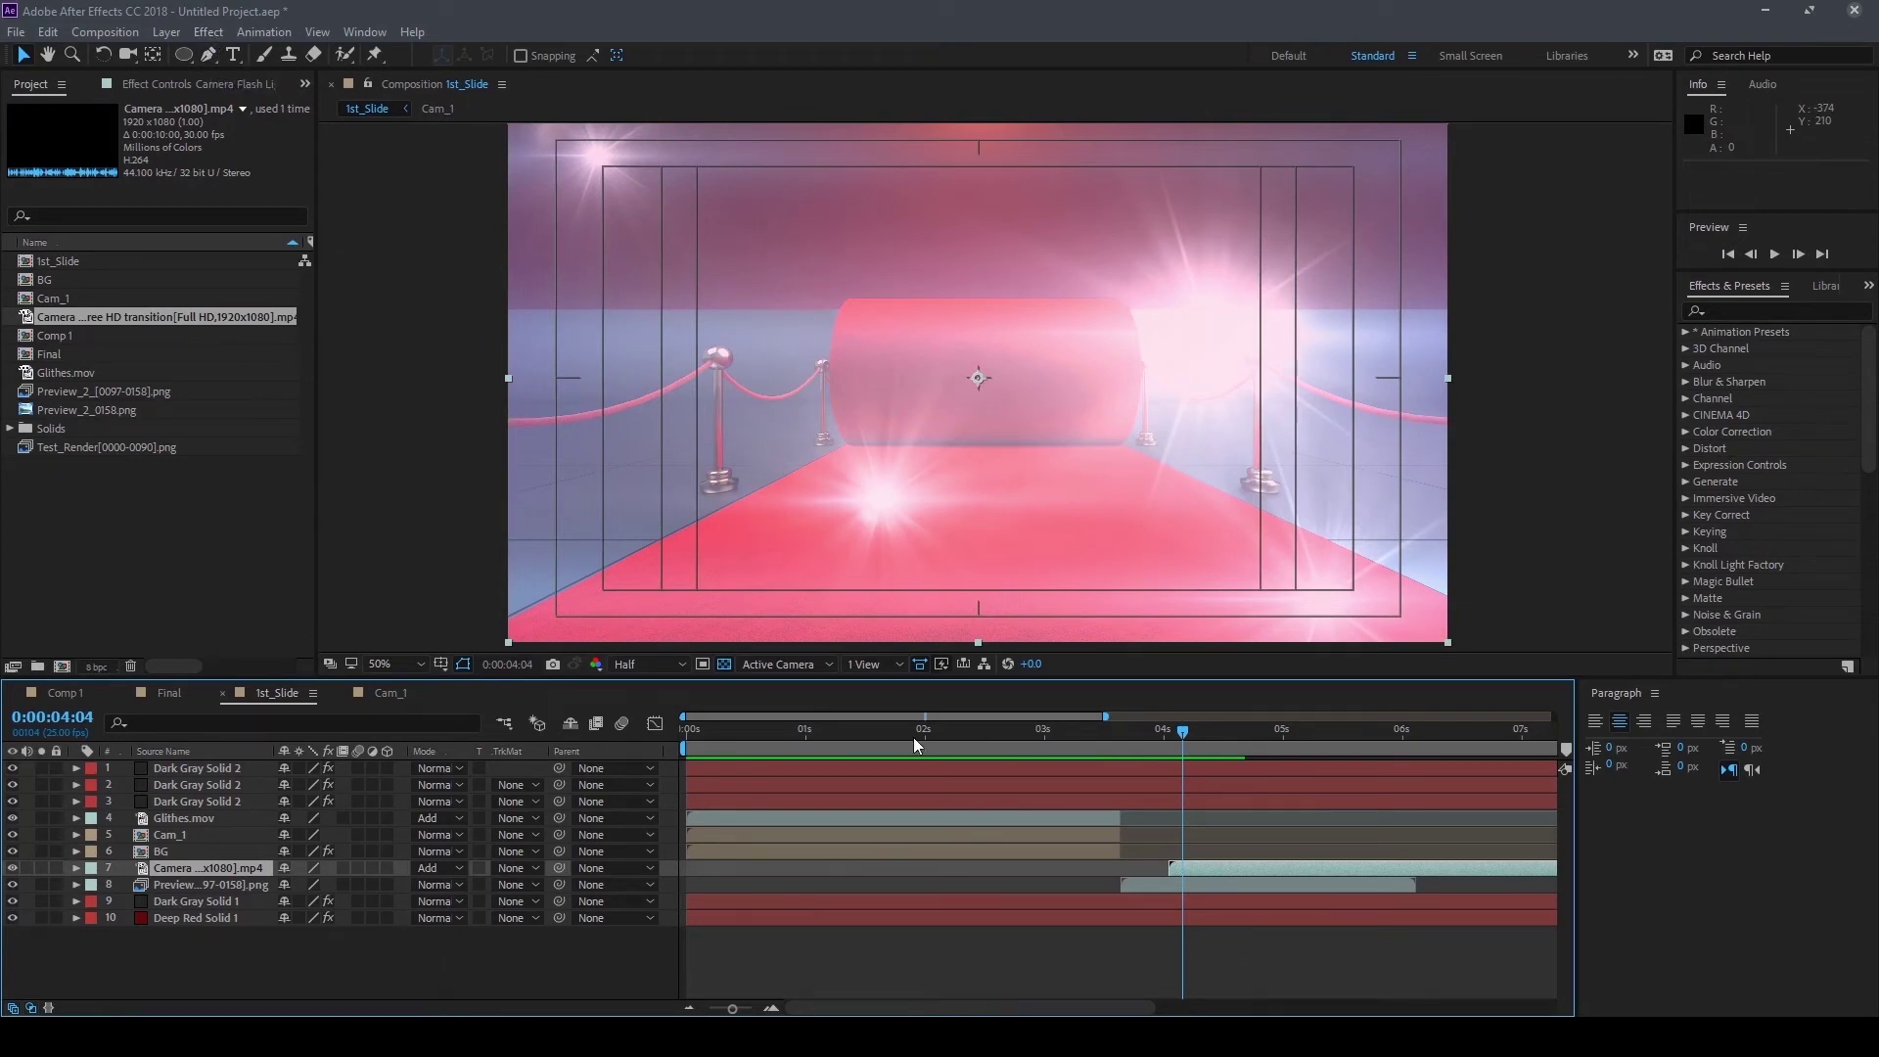
{"action": "left_click_drag", "start_coordinate": [1182, 726], "coordinate": [1196, 725]}
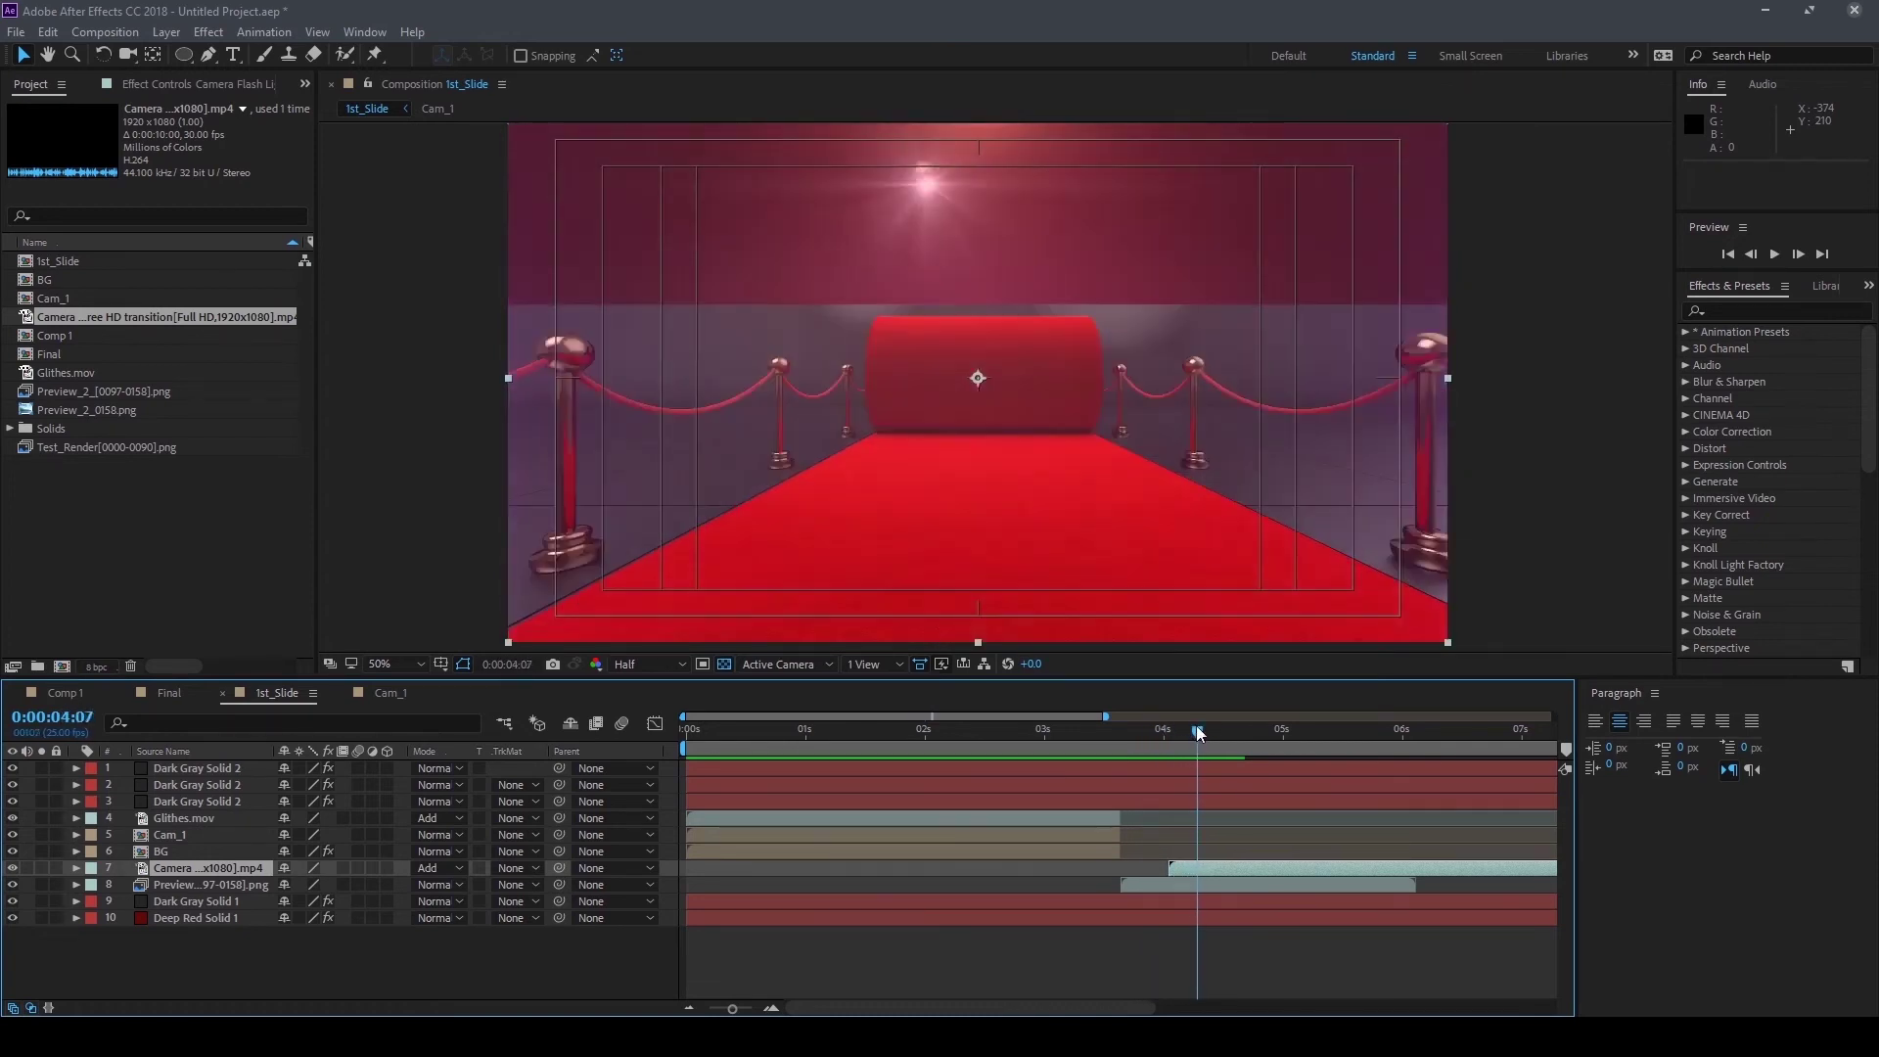
Scale the camera flash layer to 80% and nudge it down-left to about 440,760
{"action": "key", "text": "s"}
{"action": "left_click", "coordinate": [311, 885]}
{"action": "type", "text": "80"}
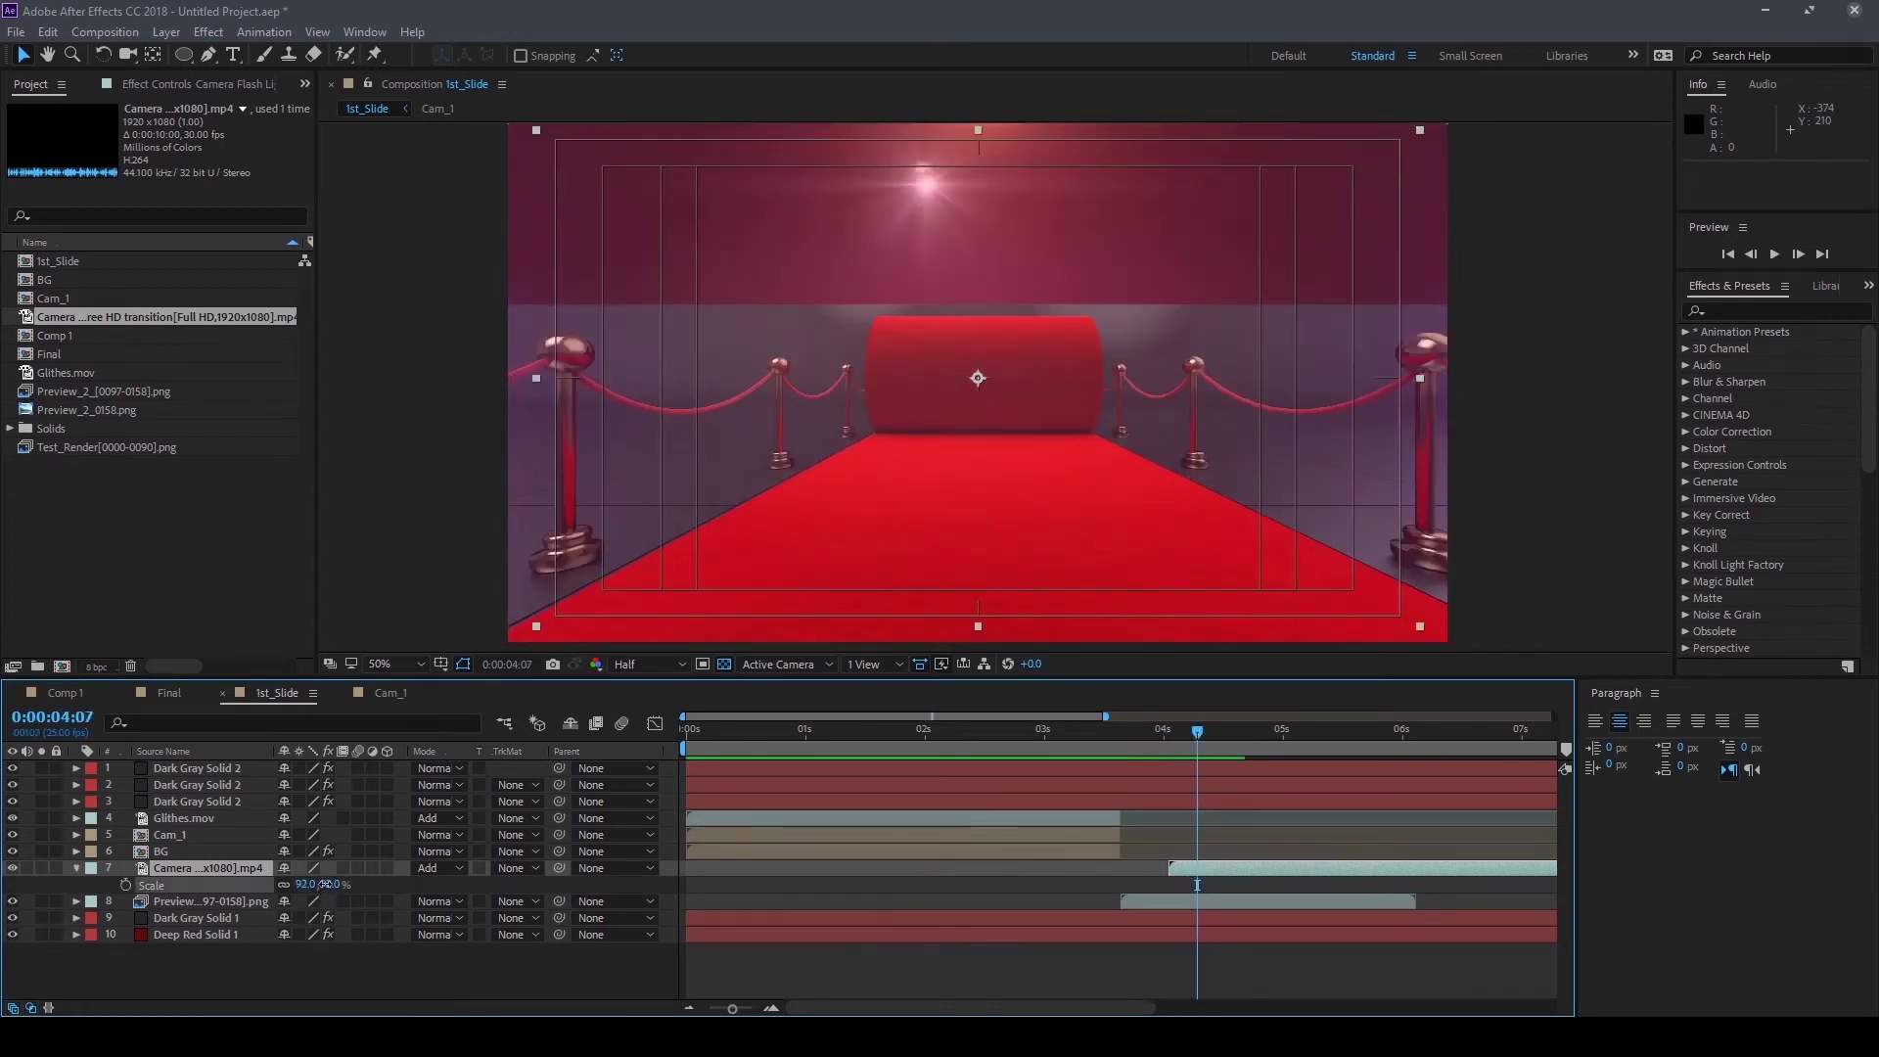
{"action": "key", "text": "Return"}
{"action": "key", "text": "shift+Left"}
{"action": "key", "text": "shift+Left"}
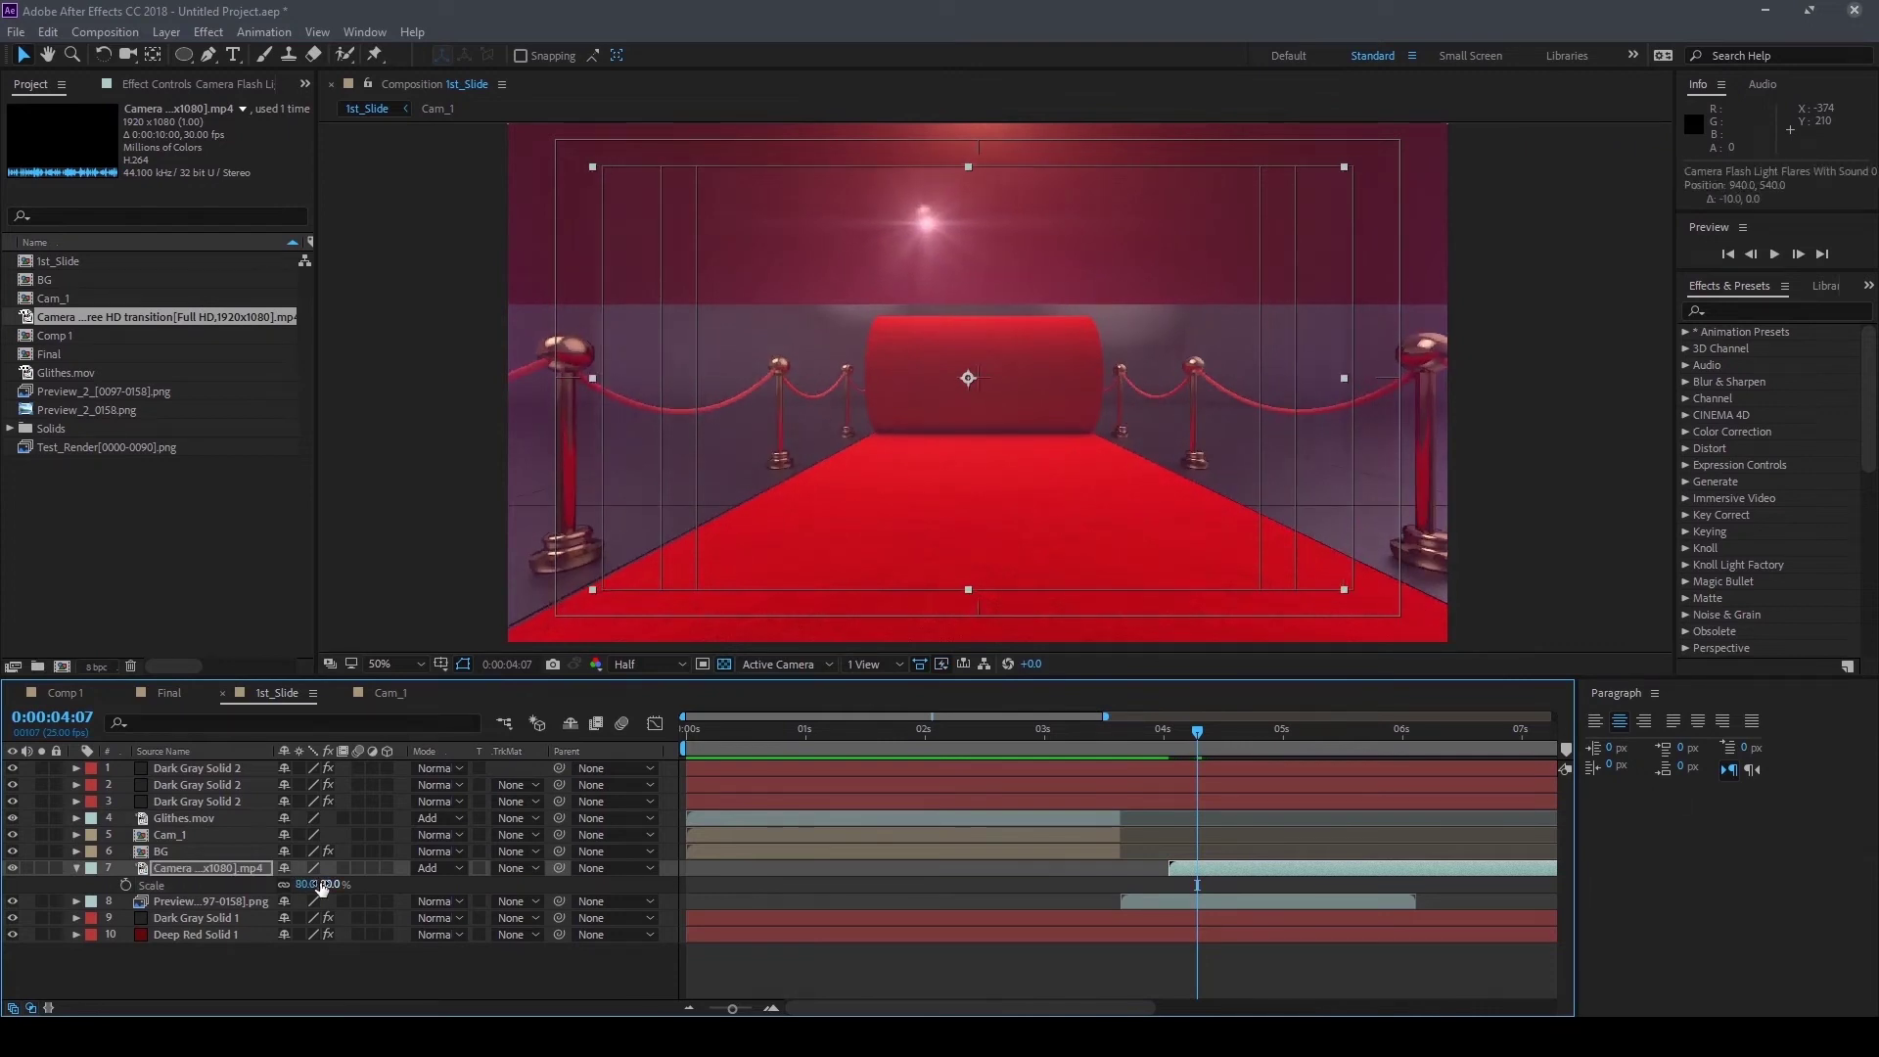
{"action": "key", "text": "shift+Left"}
{"action": "key", "text": "shift+Left"}
{"action": "key", "text": "shift+Left"}
{"action": "key", "text": "shift+Left"}
{"action": "key", "text": "shift+Left"}
{"action": "key", "text": "shift+Left"}
{"action": "key", "text": "shift+Down"}
{"action": "key", "text": "shift+Down"}
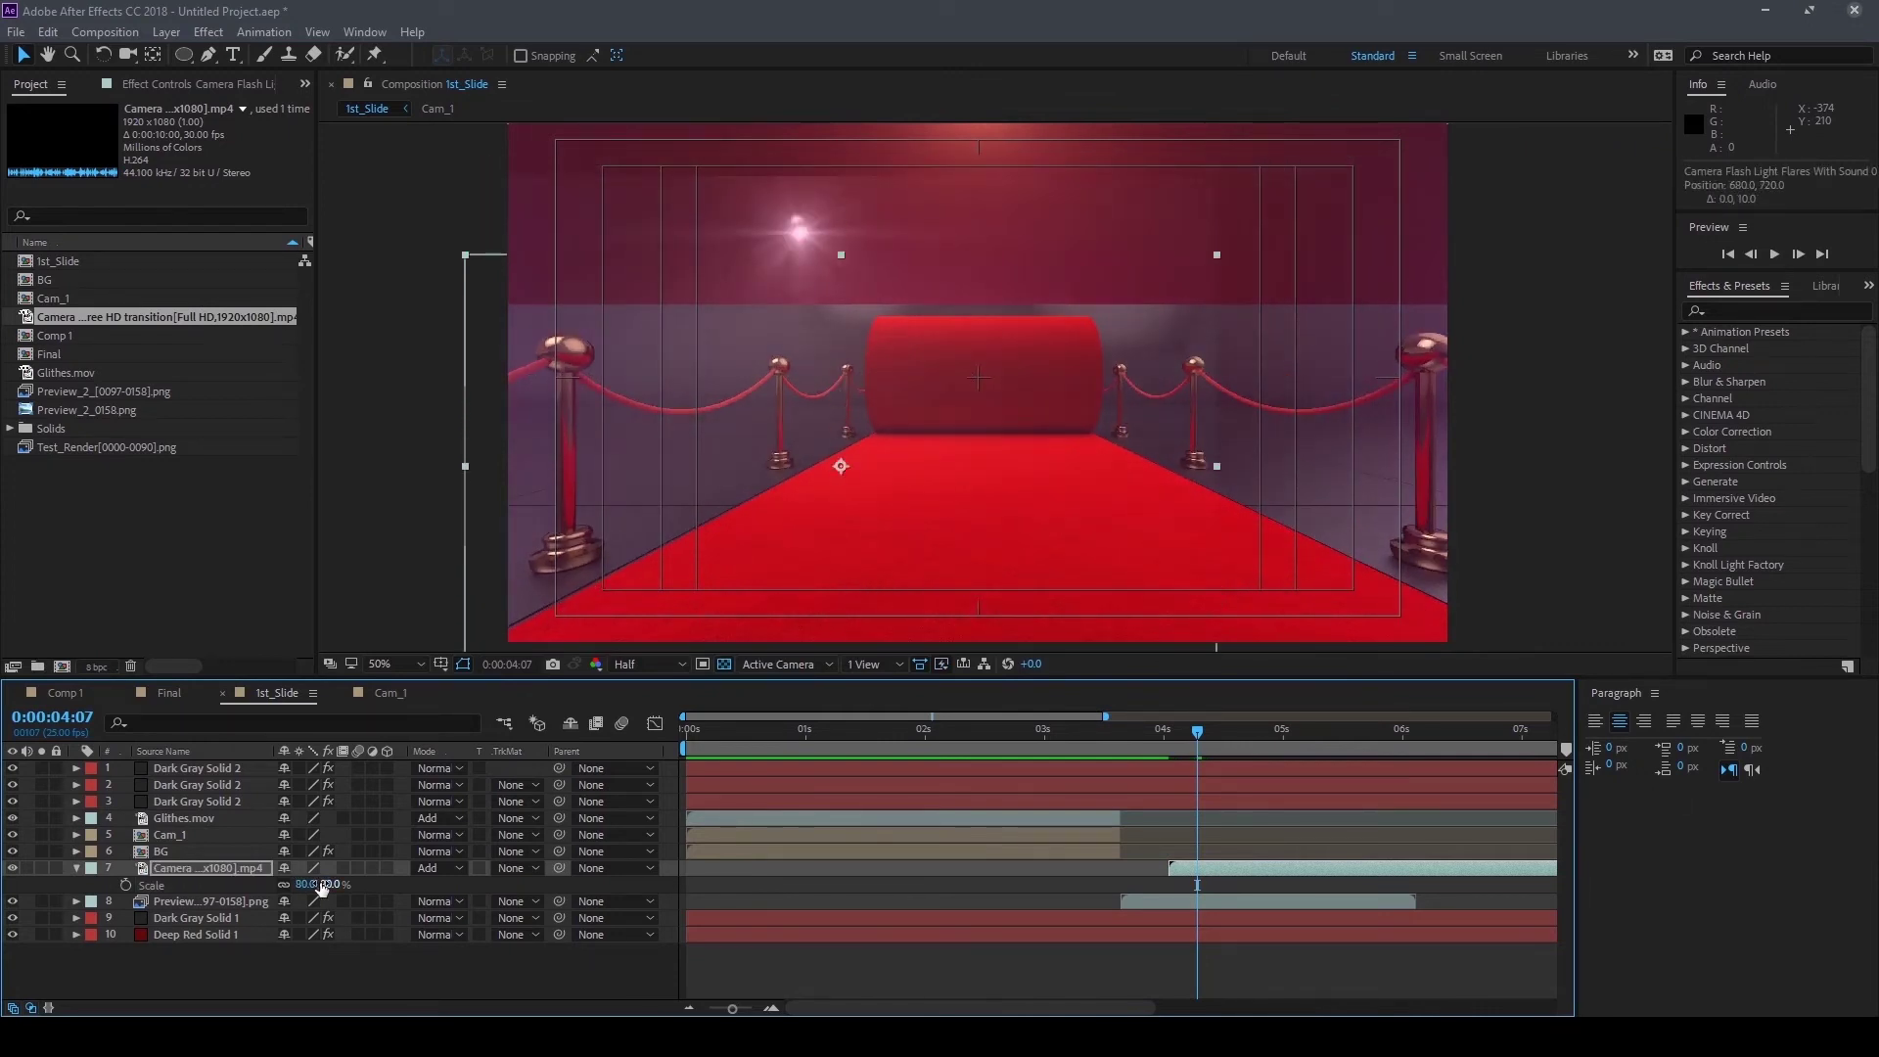
{"action": "key", "text": "shift+Down"}
{"action": "key", "text": "shift+Down"}
{"action": "key", "text": "shift+Down"}
{"action": "key", "text": "shift+Left"}
{"action": "key", "text": "shift+Left"}
{"action": "key", "text": "shift+Left"}
{"action": "key", "text": "shift+Left"}
{"action": "key", "text": "shift+Left"}
{"action": "key", "text": "shift+Left"}
{"action": "key", "text": "shift+Left"}
{"action": "key", "text": "shift+Left"}
{"action": "key", "text": "shift+Left"}
{"action": "key", "text": "shift+Left"}
{"action": "key", "text": "shift+Left"}
{"action": "key", "text": "shift+Left"}
{"action": "key", "text": "shift+Left"}
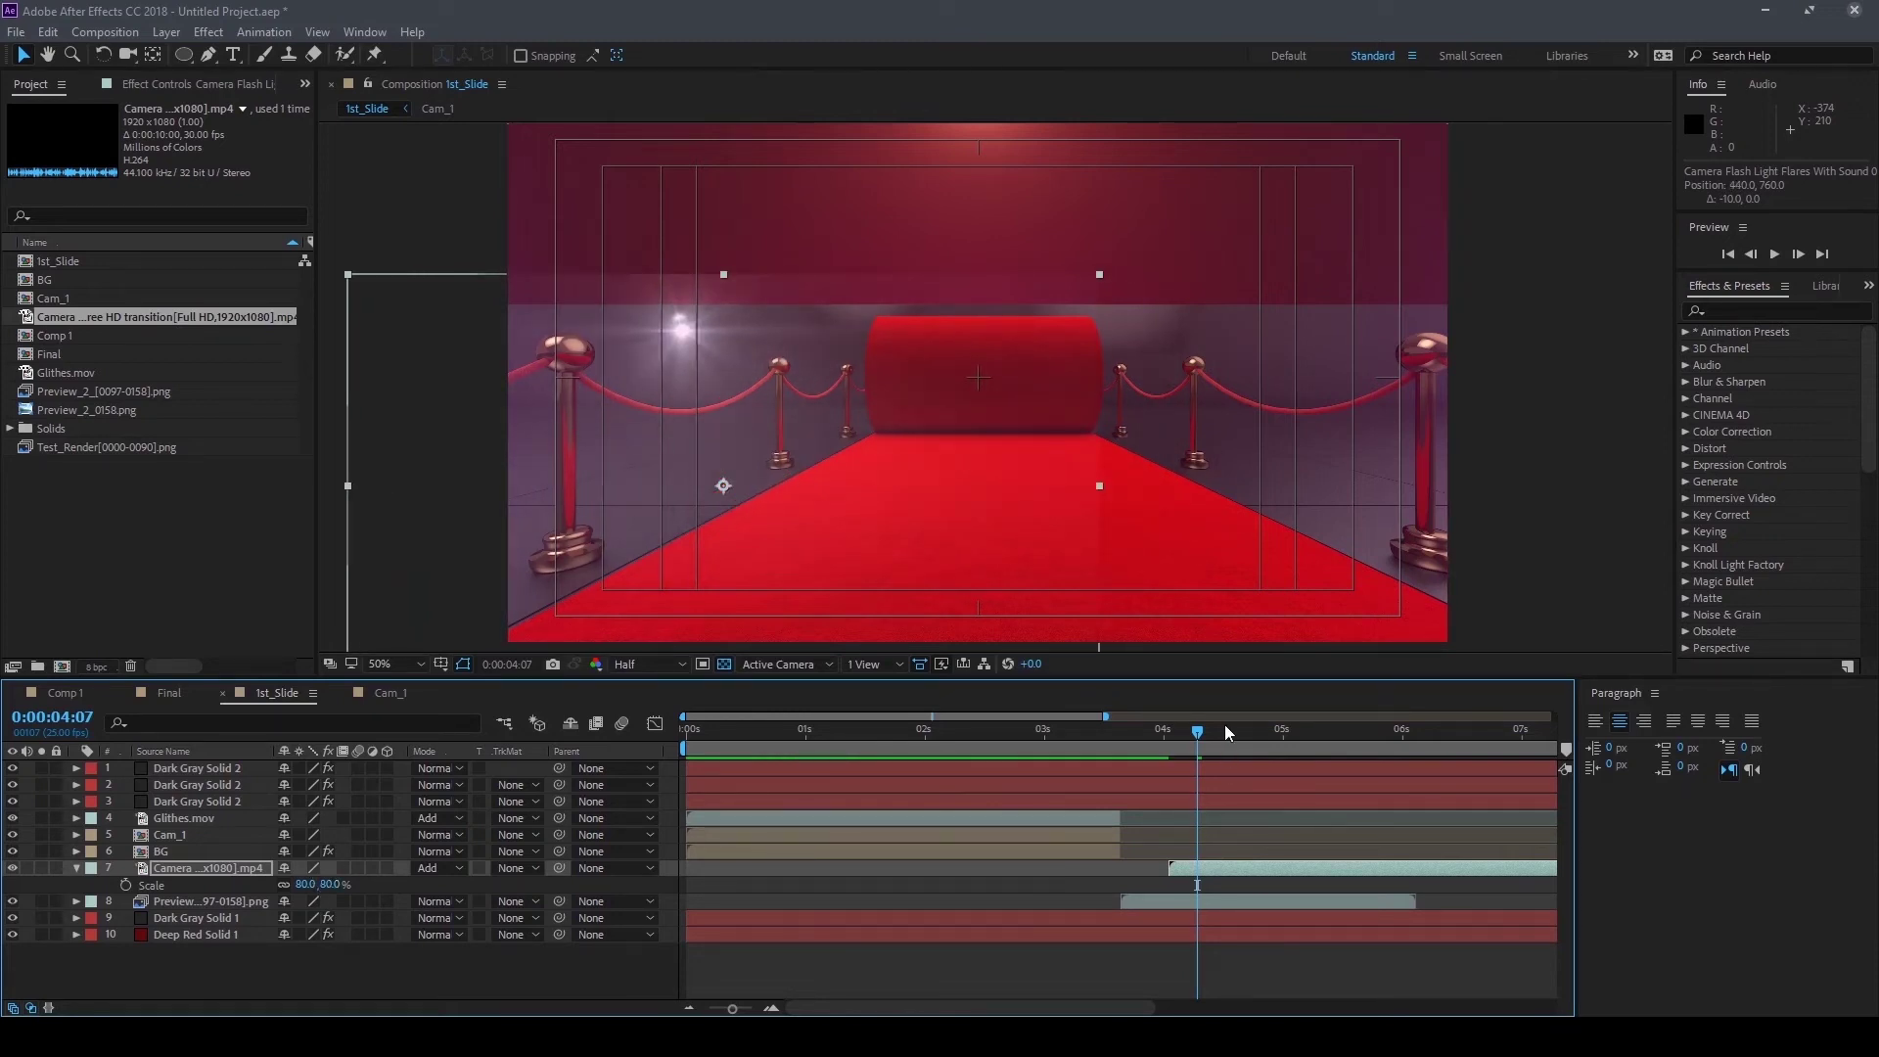
{"action": "mouse_move", "coordinate": [1211, 732]}
{"action": "left_mouse_down"}
{"action": "mouse_move", "coordinate": [1276, 735]}
{"action": "mouse_move", "coordinate": [1171, 734]}
{"action": "left_mouse_up"}
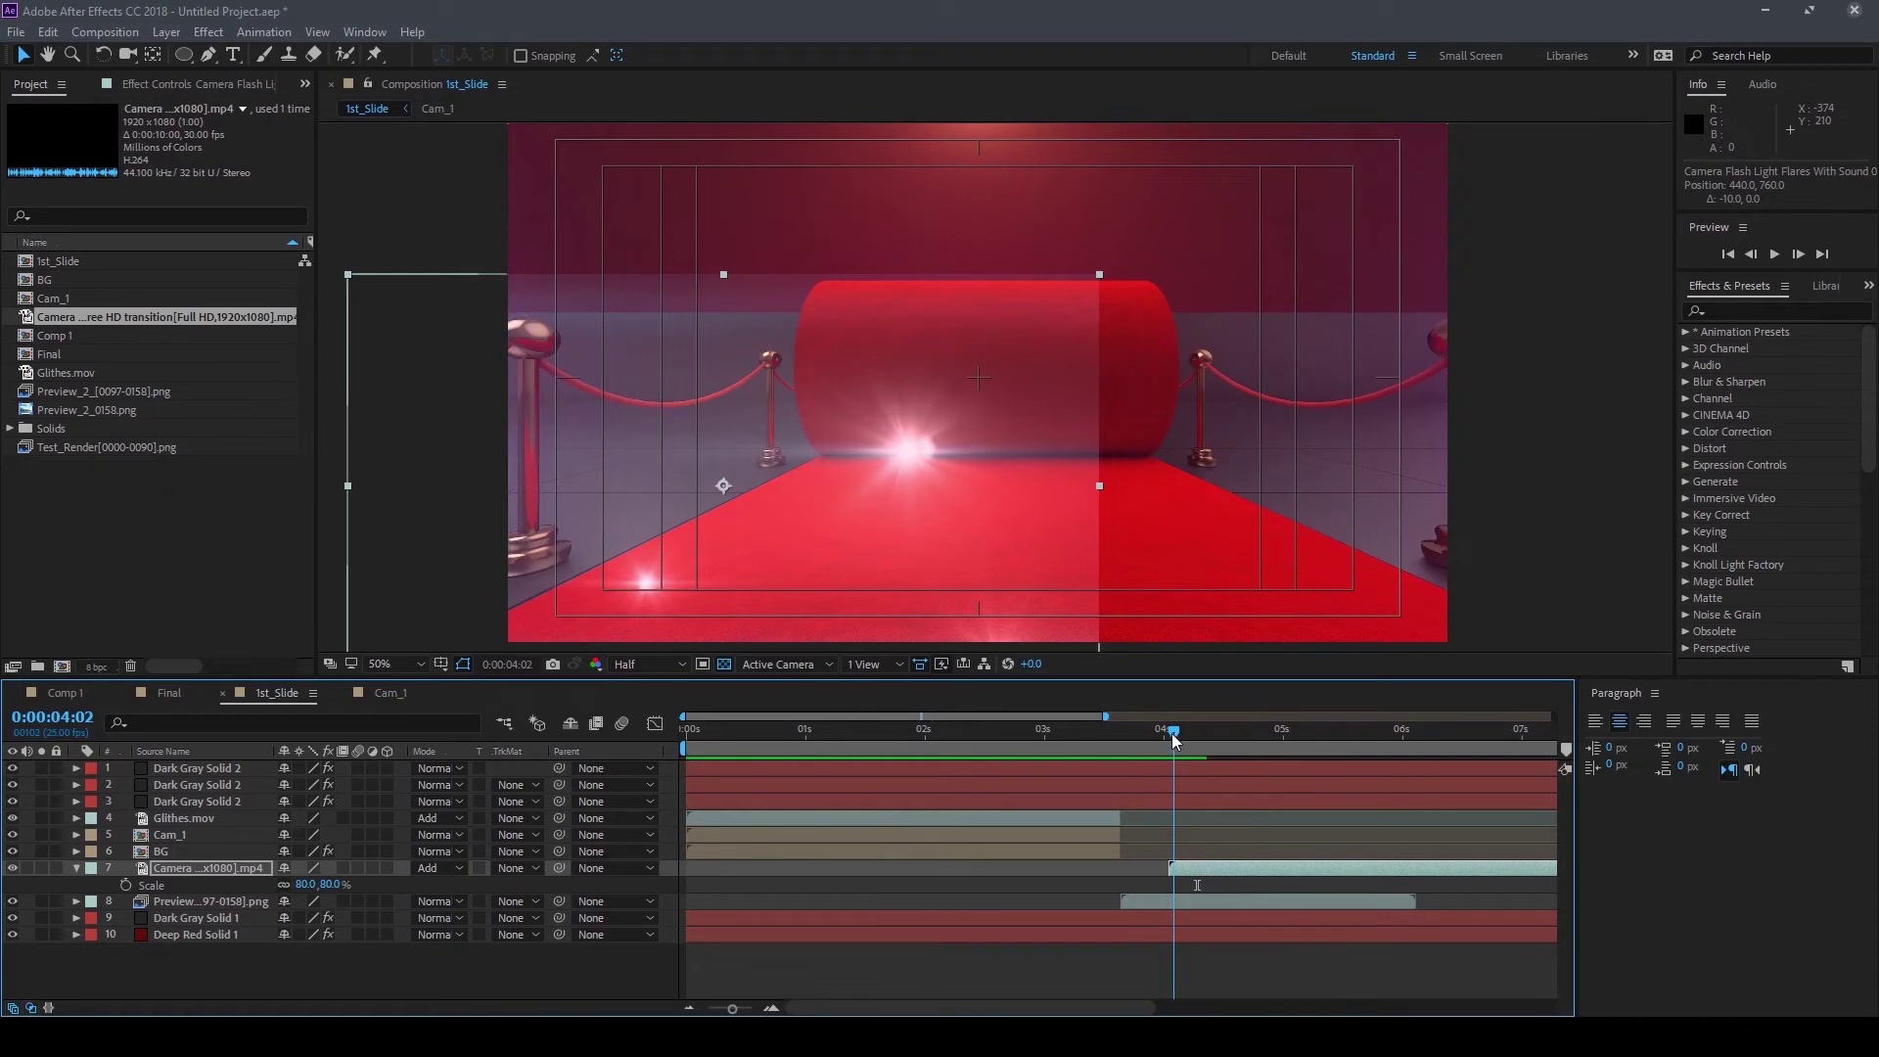
With the Pen tool, place the first mask vertex by the left rope post
{"action": "left_click", "coordinate": [209, 58]}
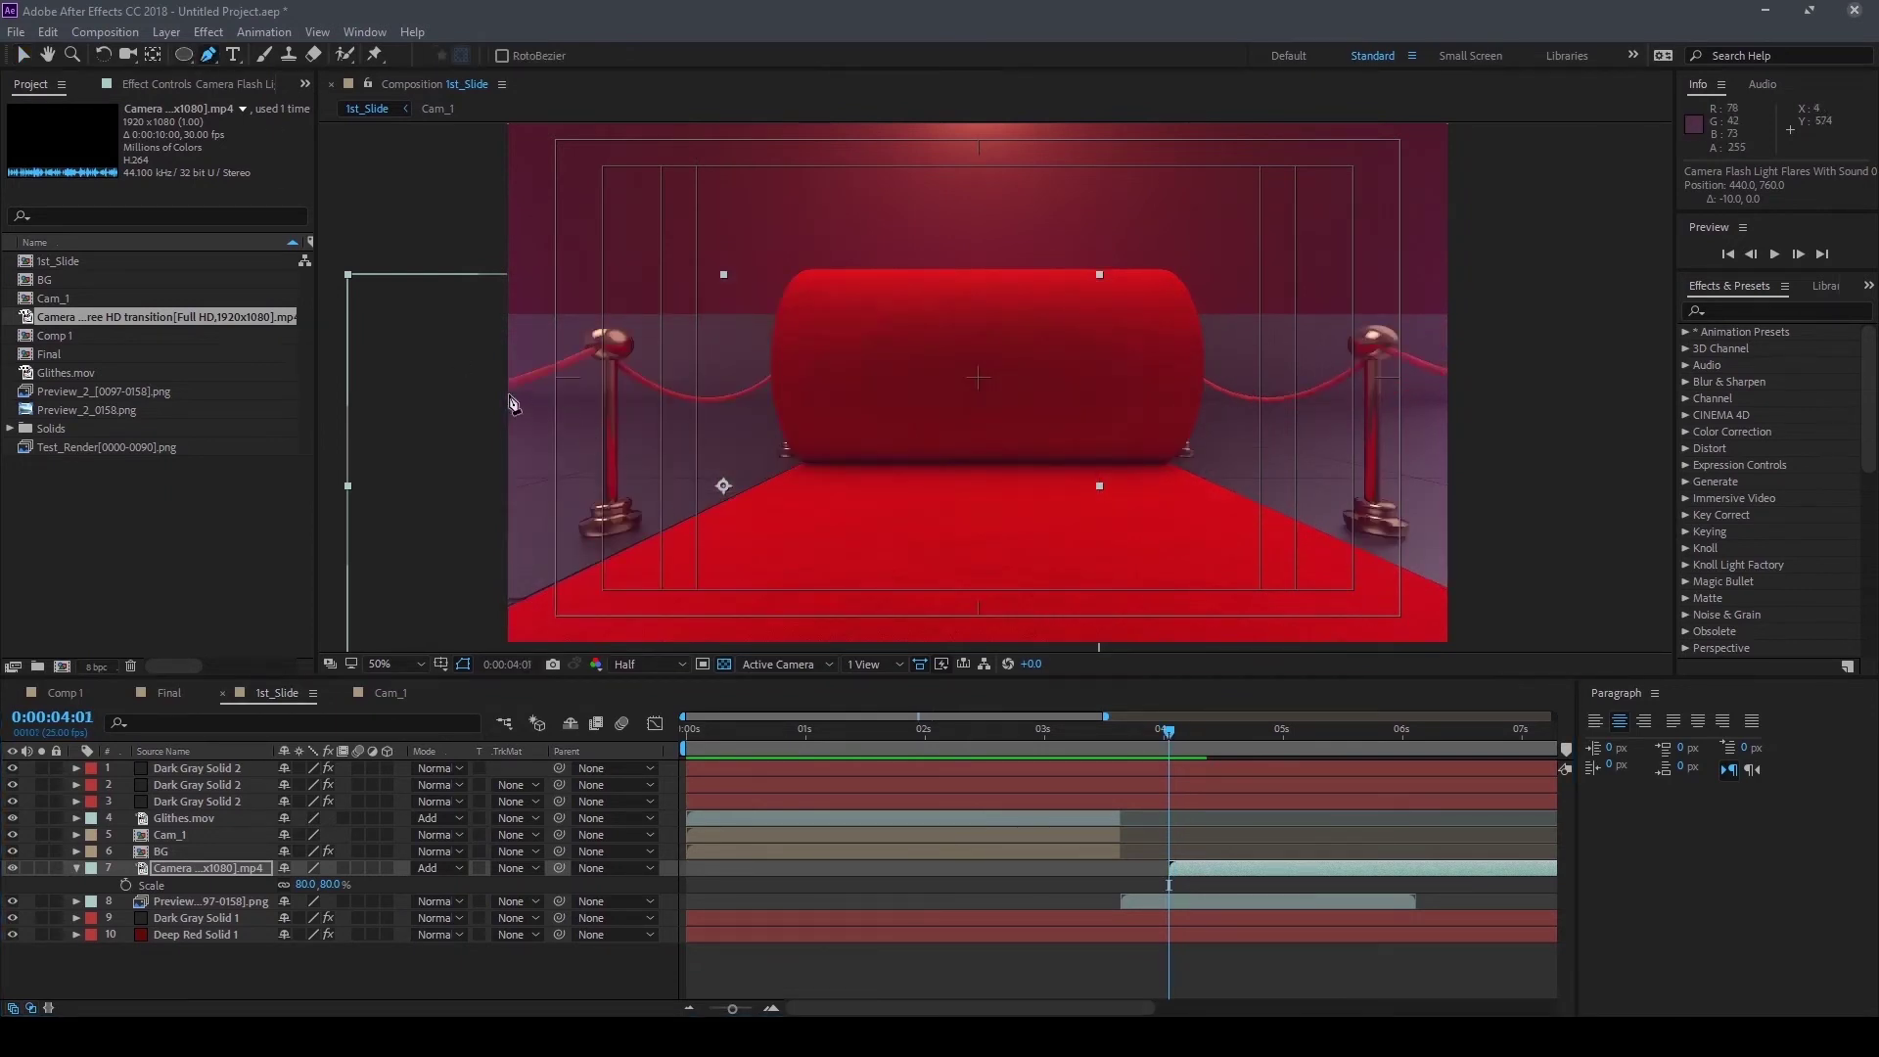
{"action": "key", "text": "Page_Up"}
{"action": "key", "text": "Page_Up"}
{"action": "key", "text": "Page_Up"}
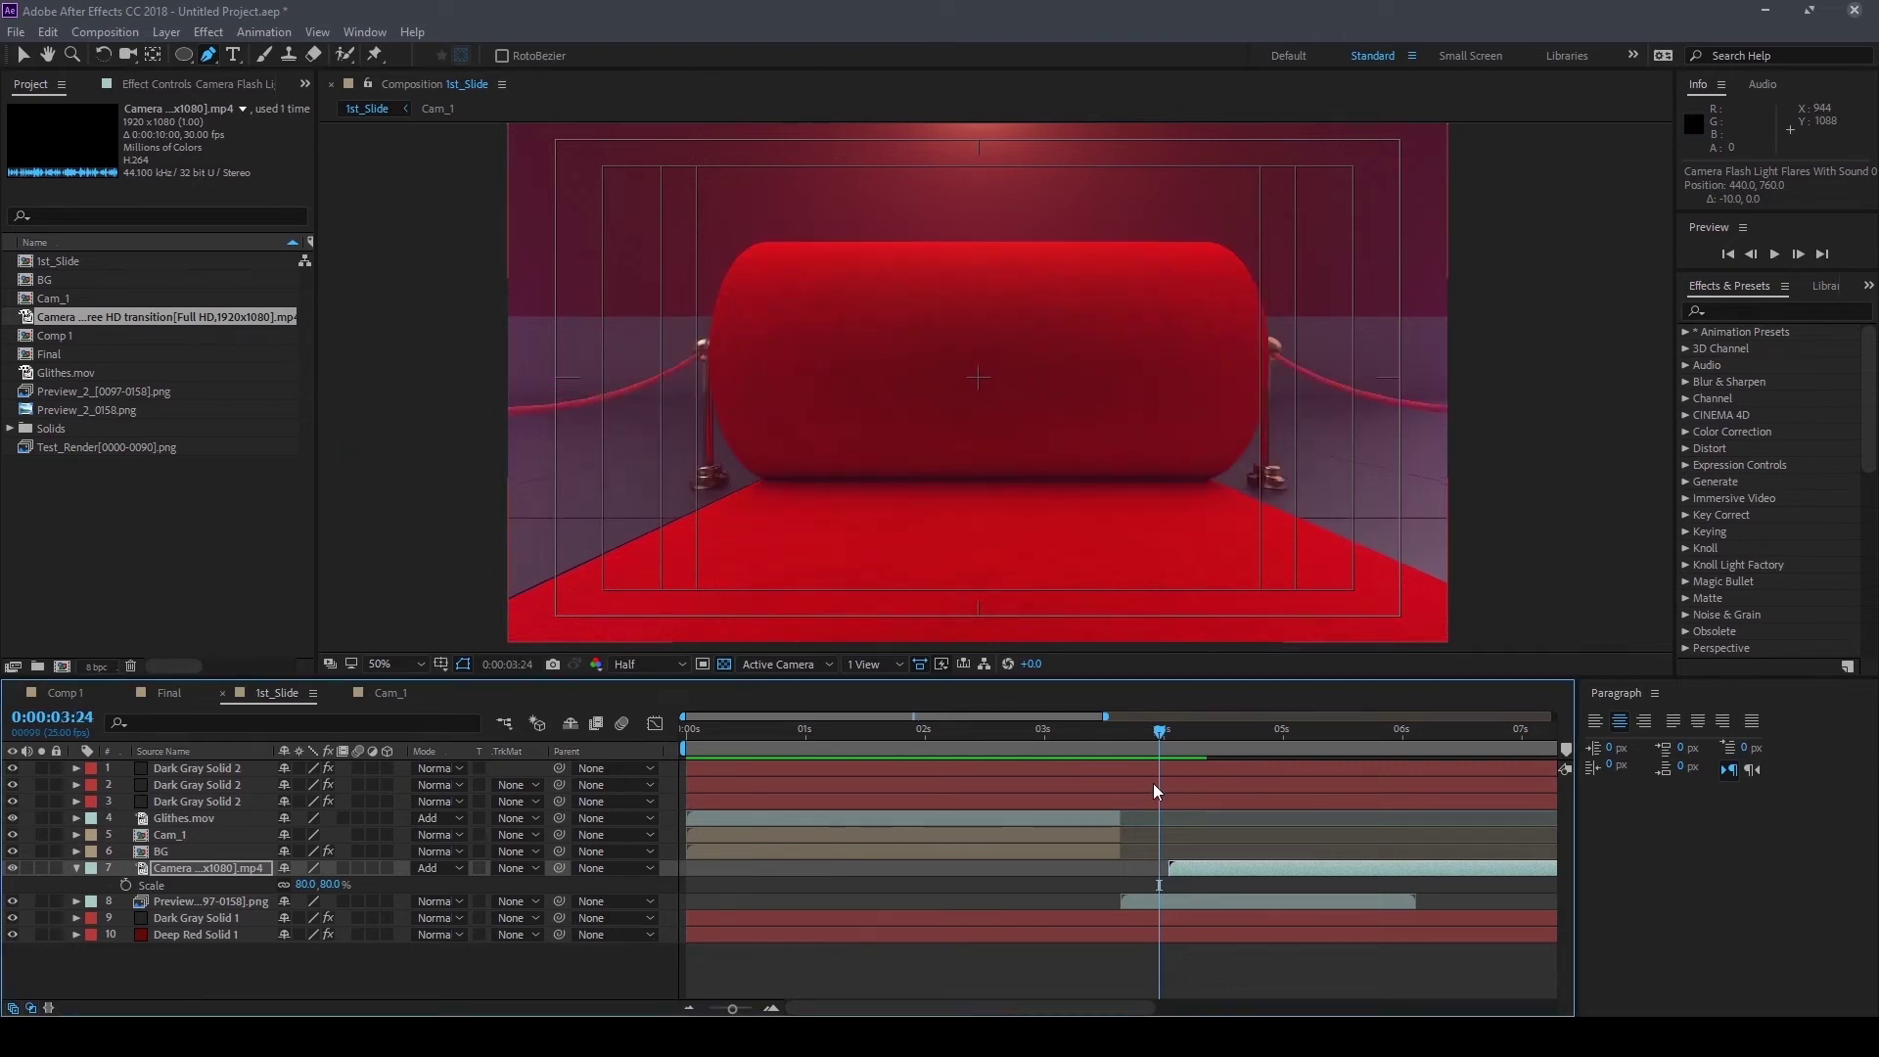
{"action": "key", "text": "Page_Up"}
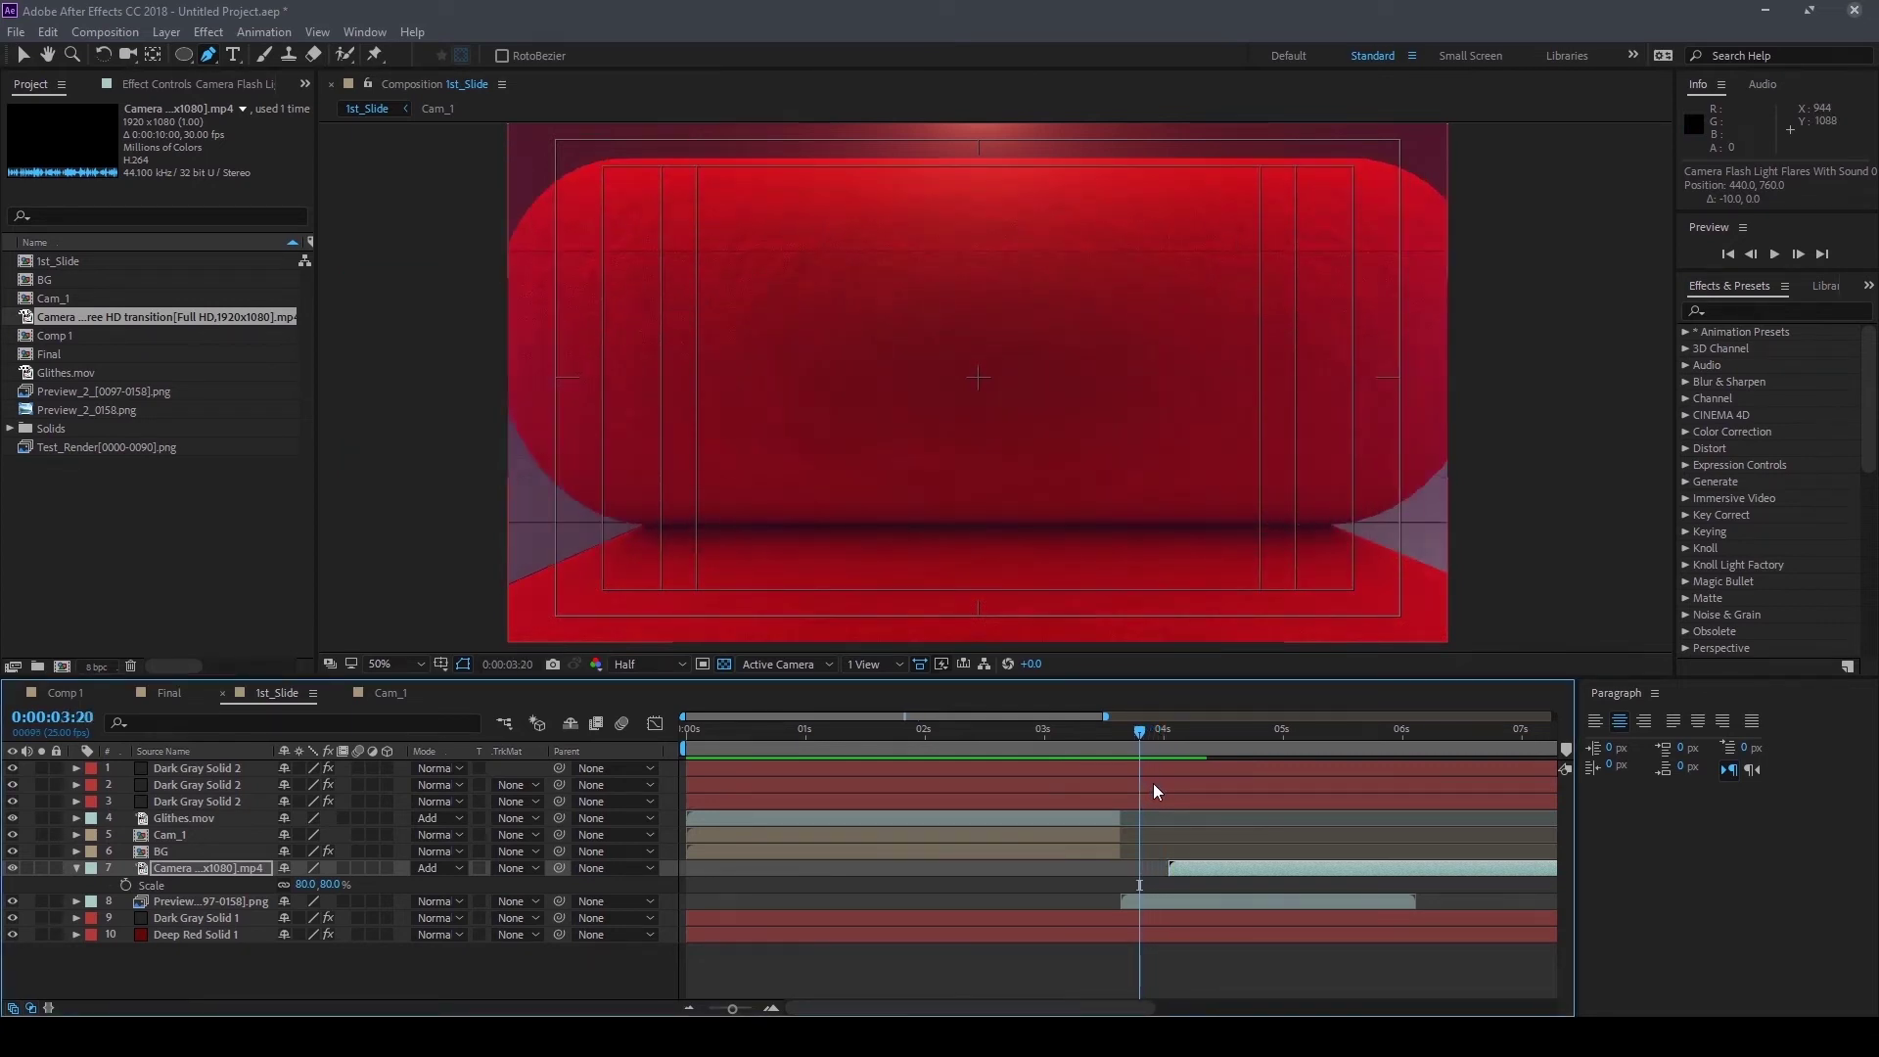
{"action": "key", "text": "Page_Down"}
{"action": "key", "text": "Page_Down"}
{"action": "key", "text": "Page_Down"}
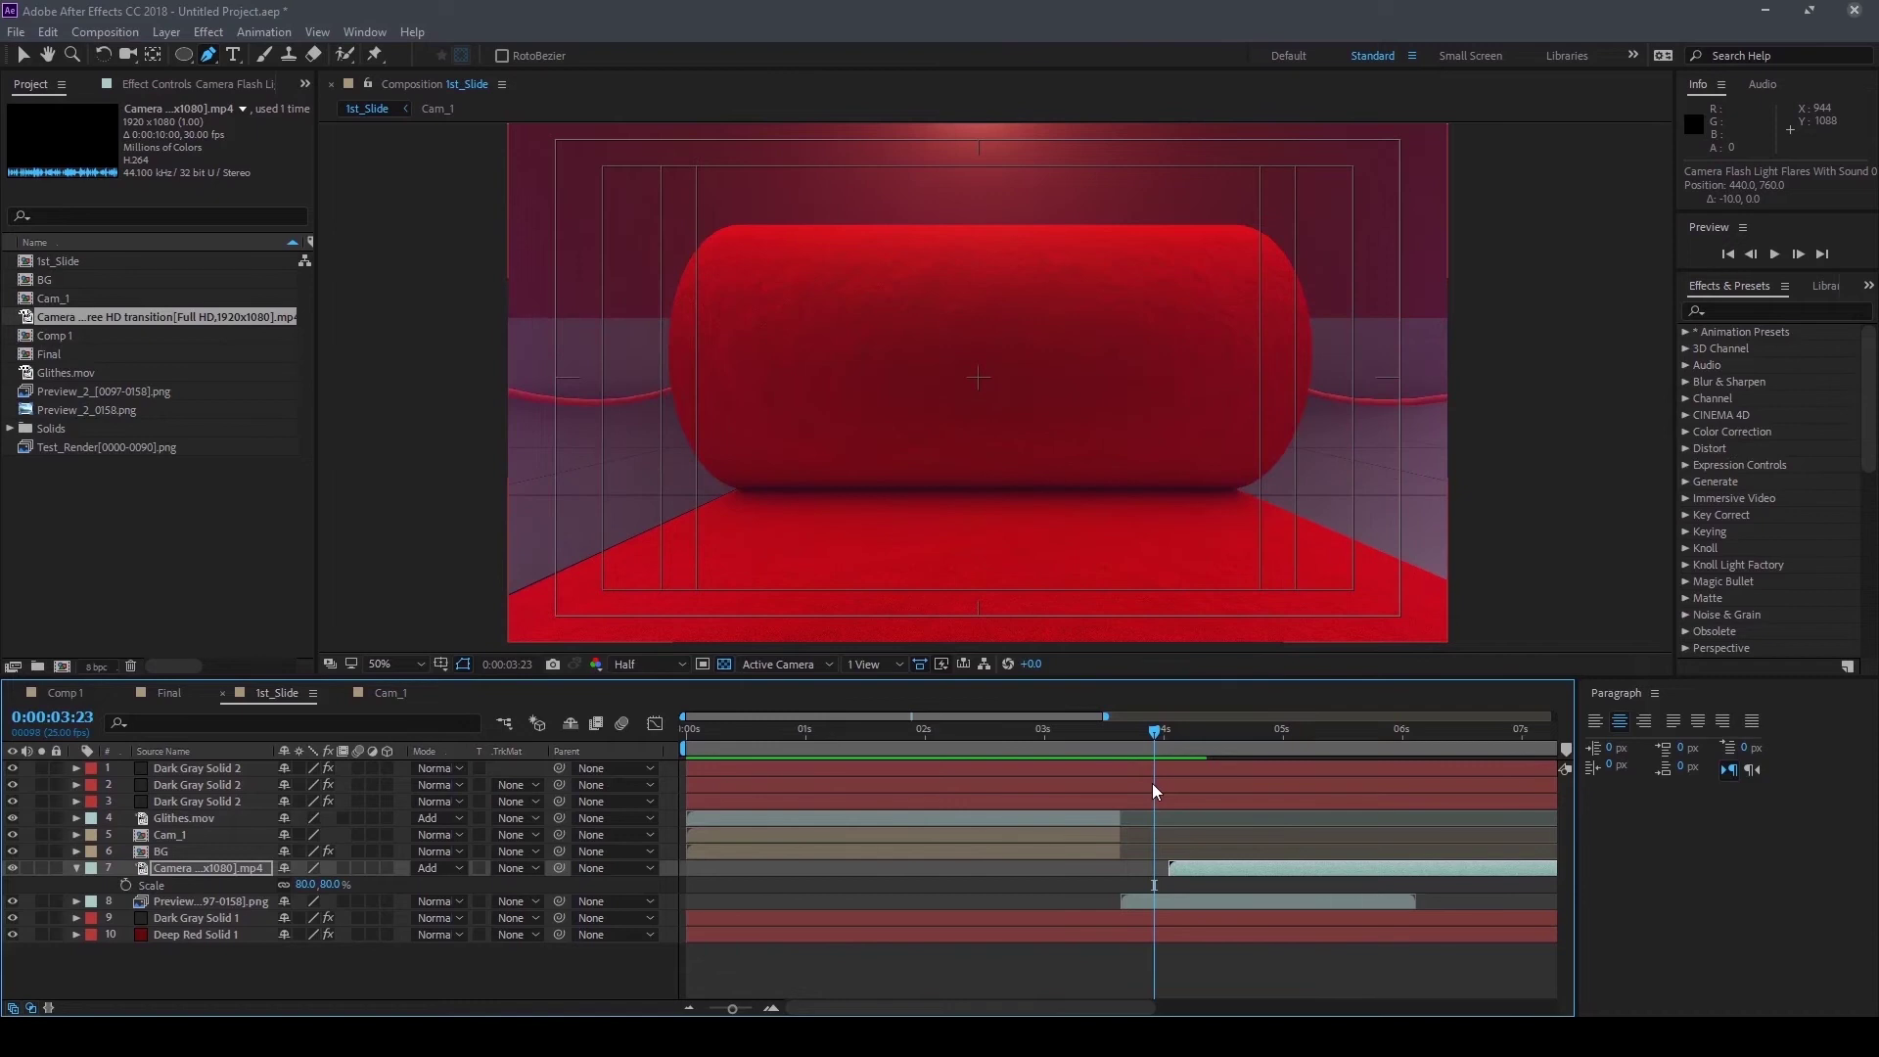
{"action": "key", "text": "Page_Down"}
{"action": "key", "text": "Page_Down"}
{"action": "key", "text": "Page_Down"}
{"action": "left_click", "coordinate": [452, 400]}
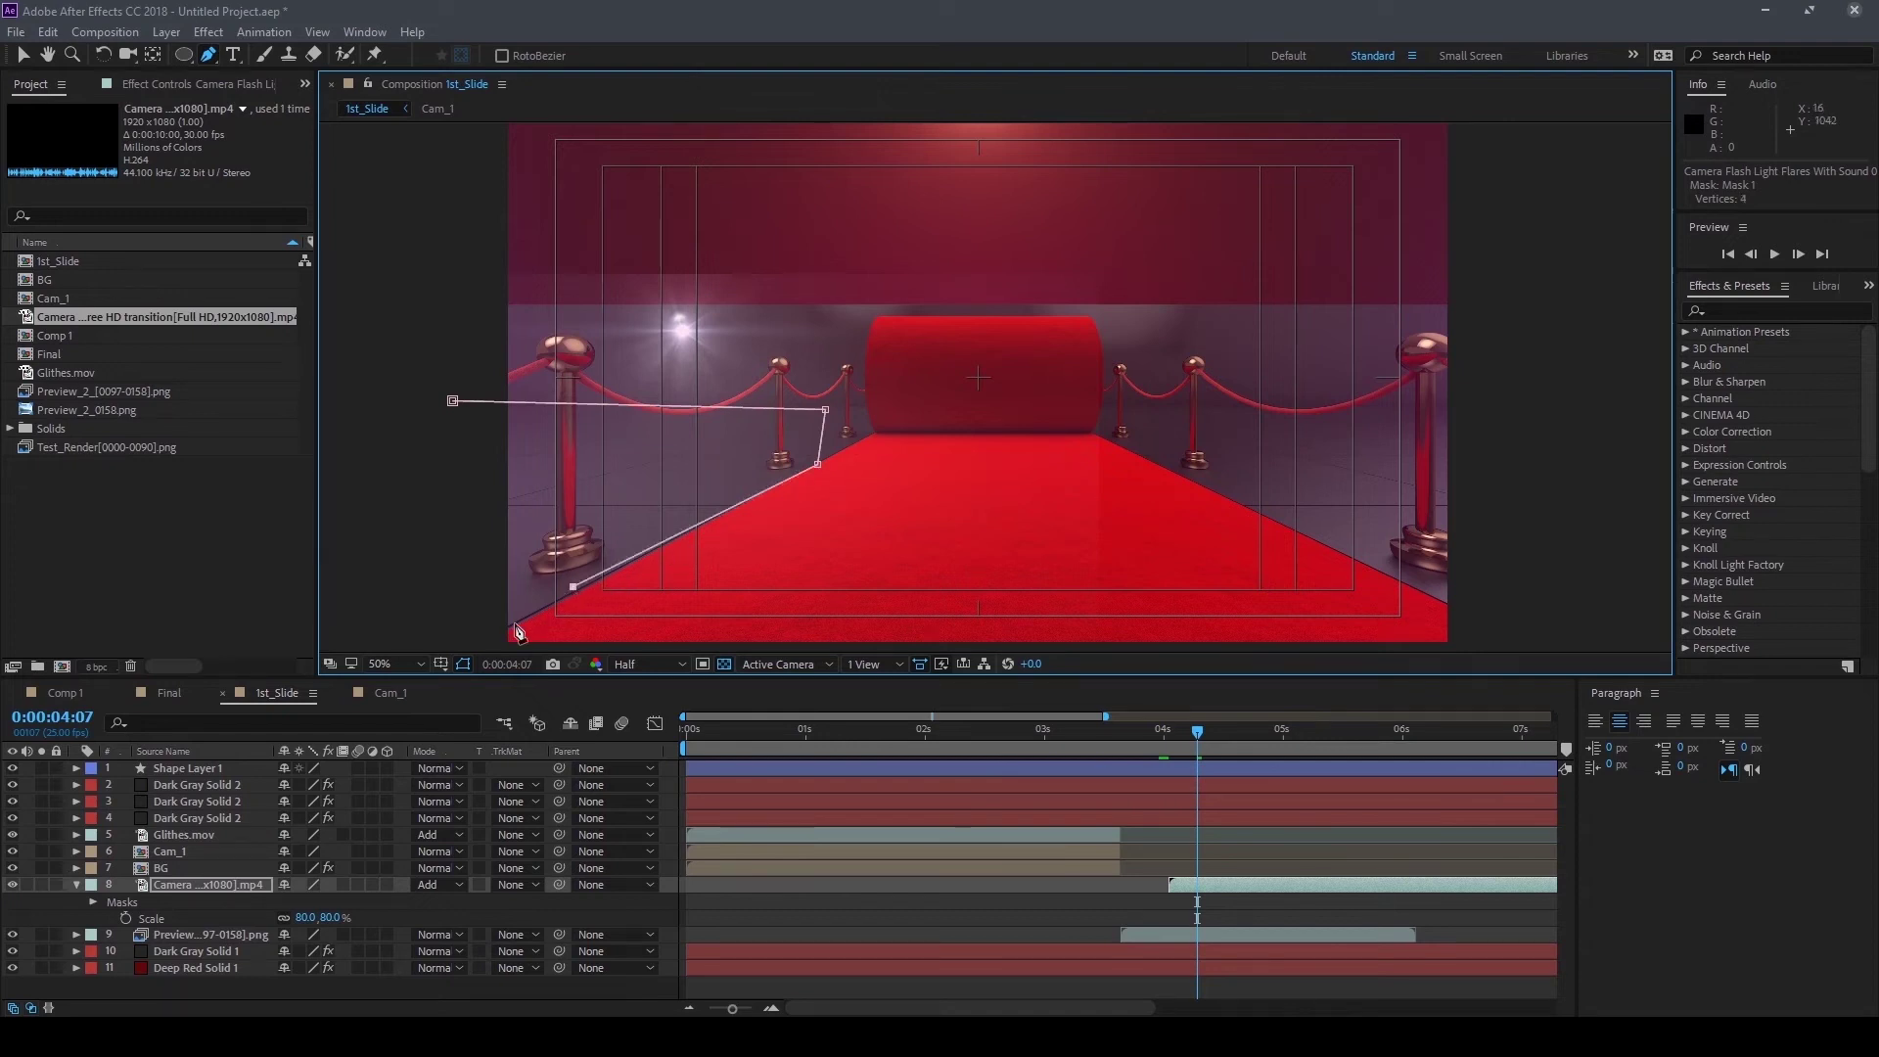
Close the flash mask and stretch its corners right along the rope posts
{"action": "left_click", "coordinate": [453, 402]}
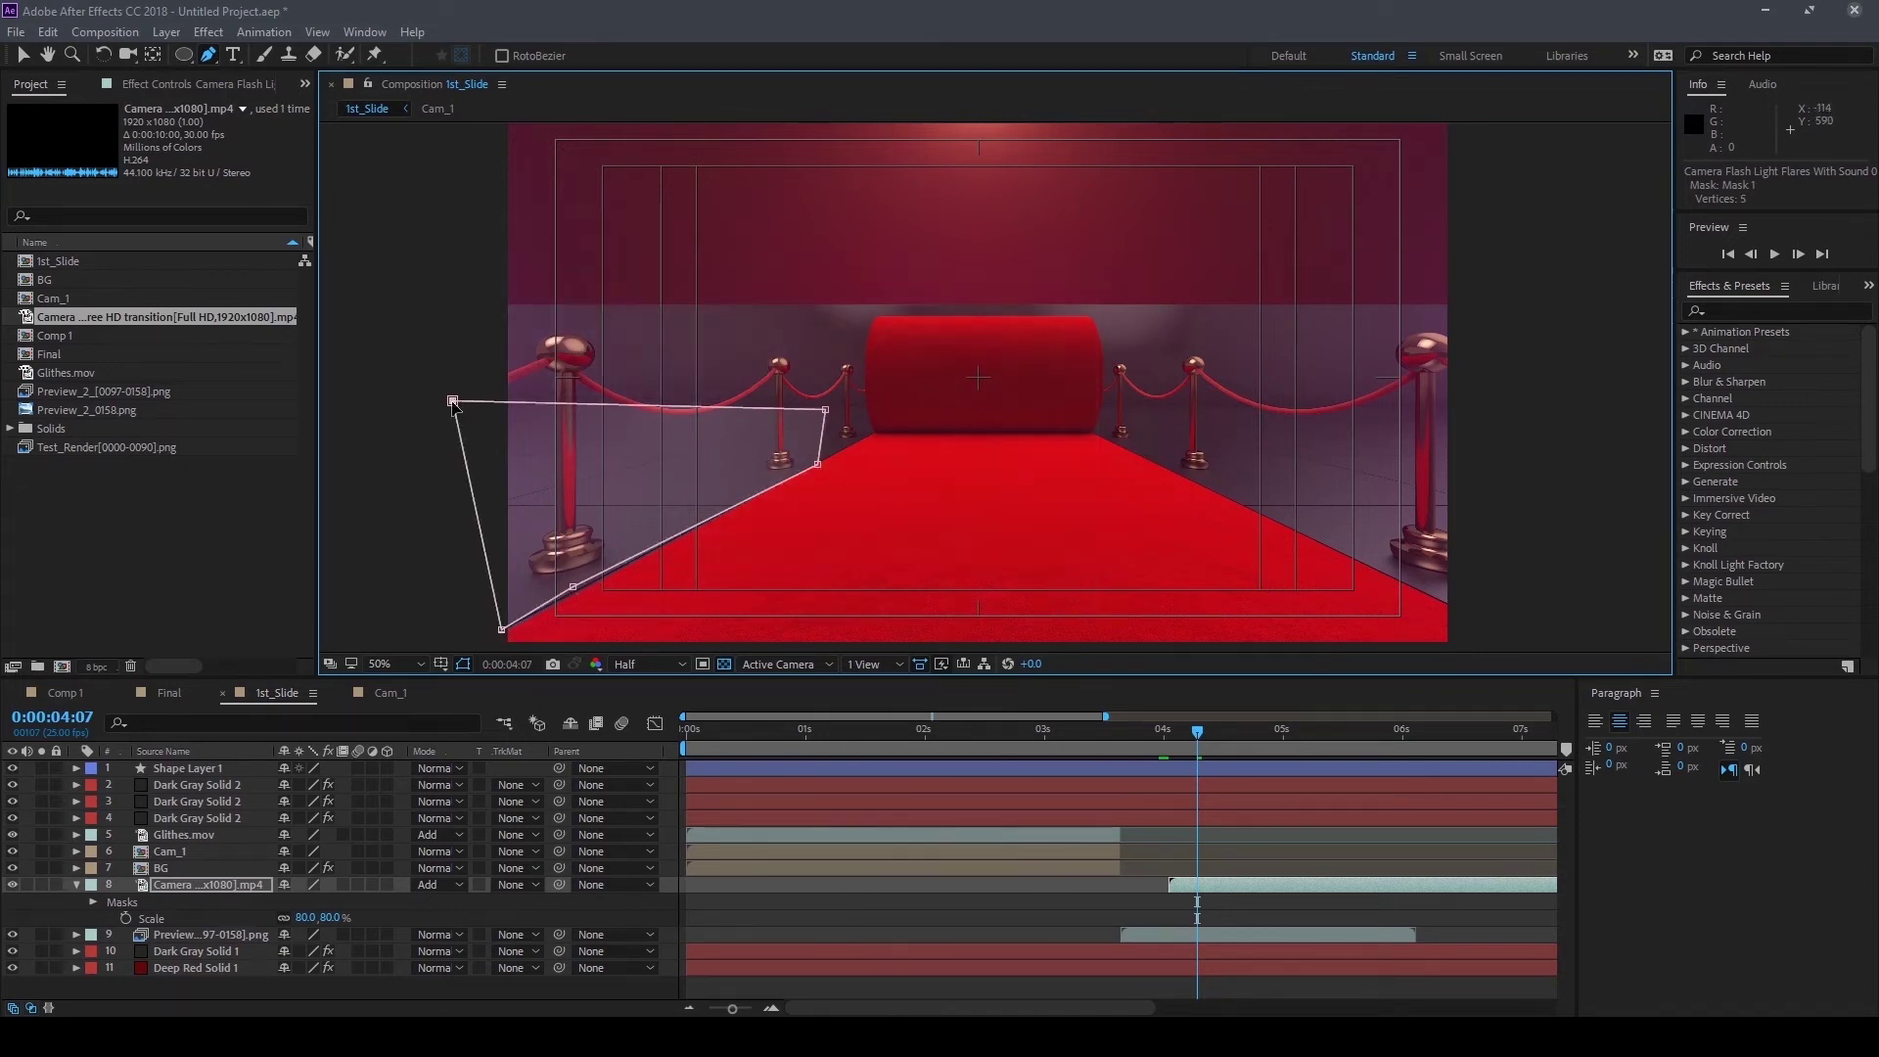
{"action": "key", "text": "slash"}
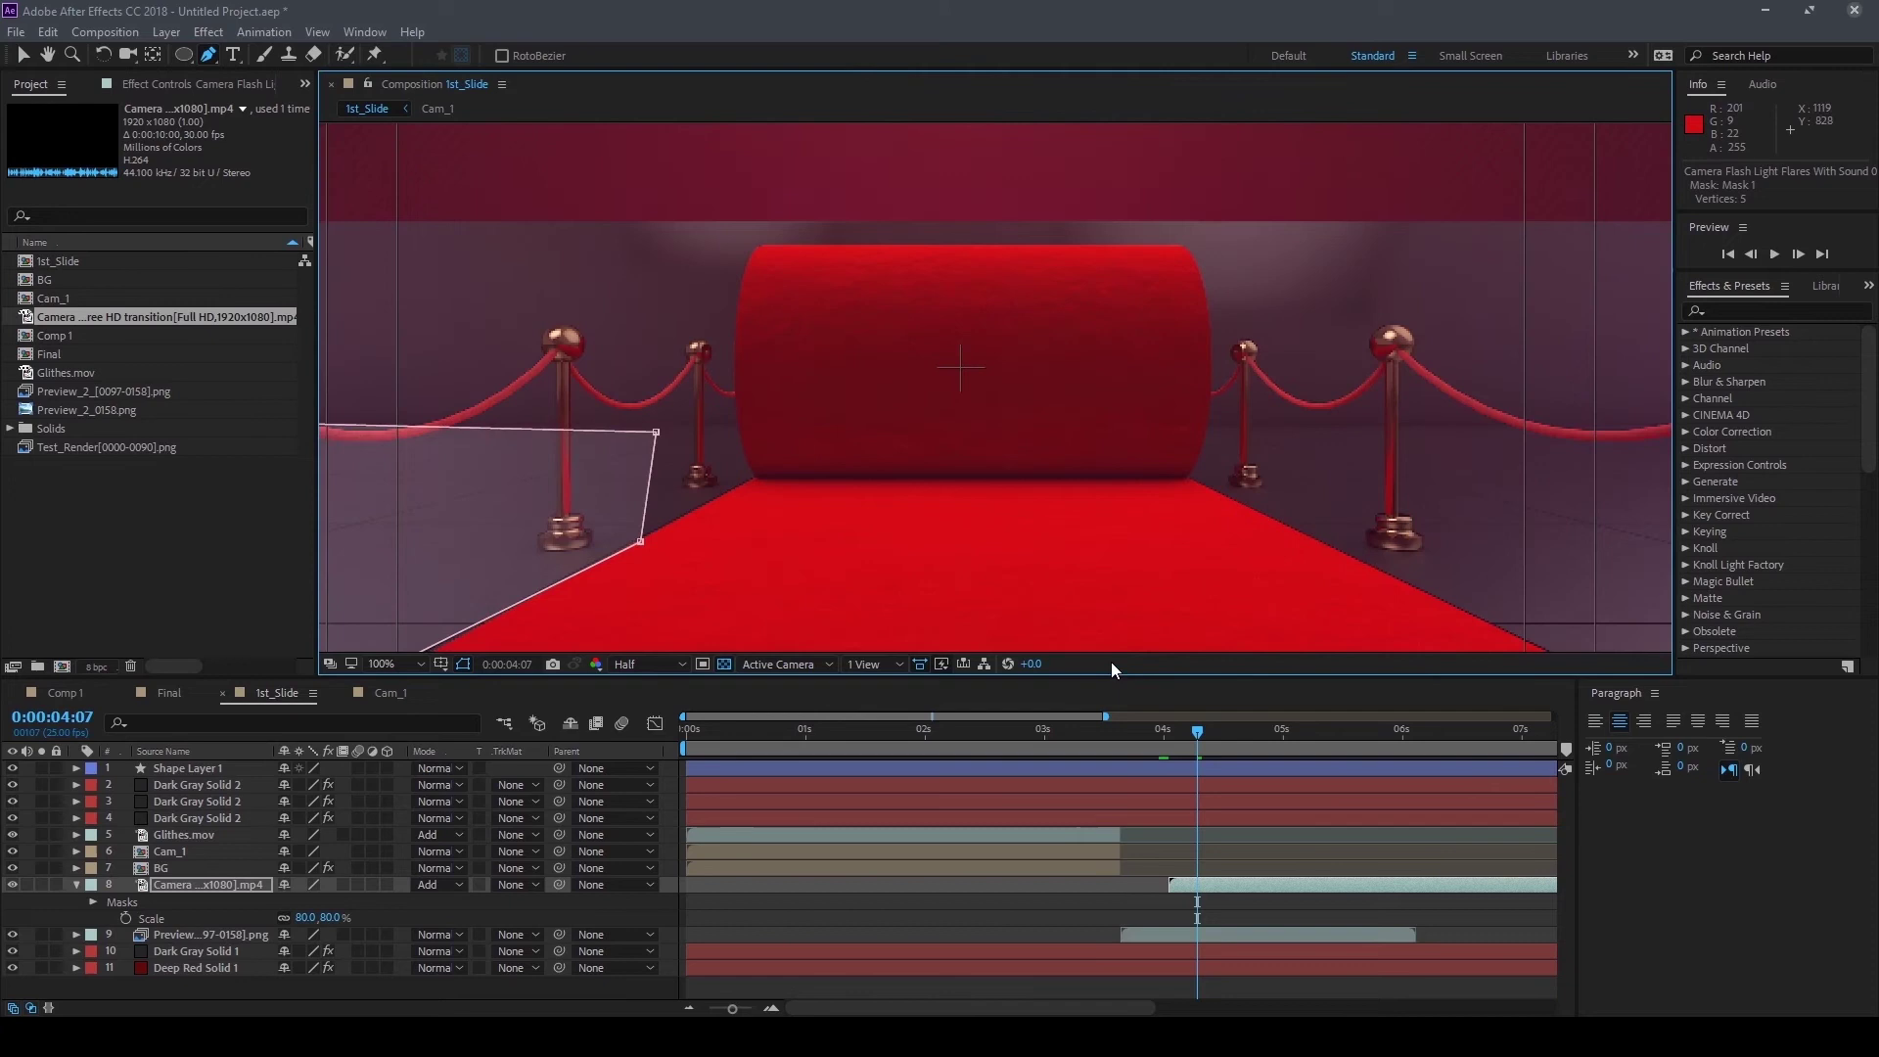
{"action": "key", "text": "comma"}
{"action": "key", "text": "comma"}
{"action": "left_click_drag", "start_coordinate": [453, 402], "coordinate": [457, 393]}
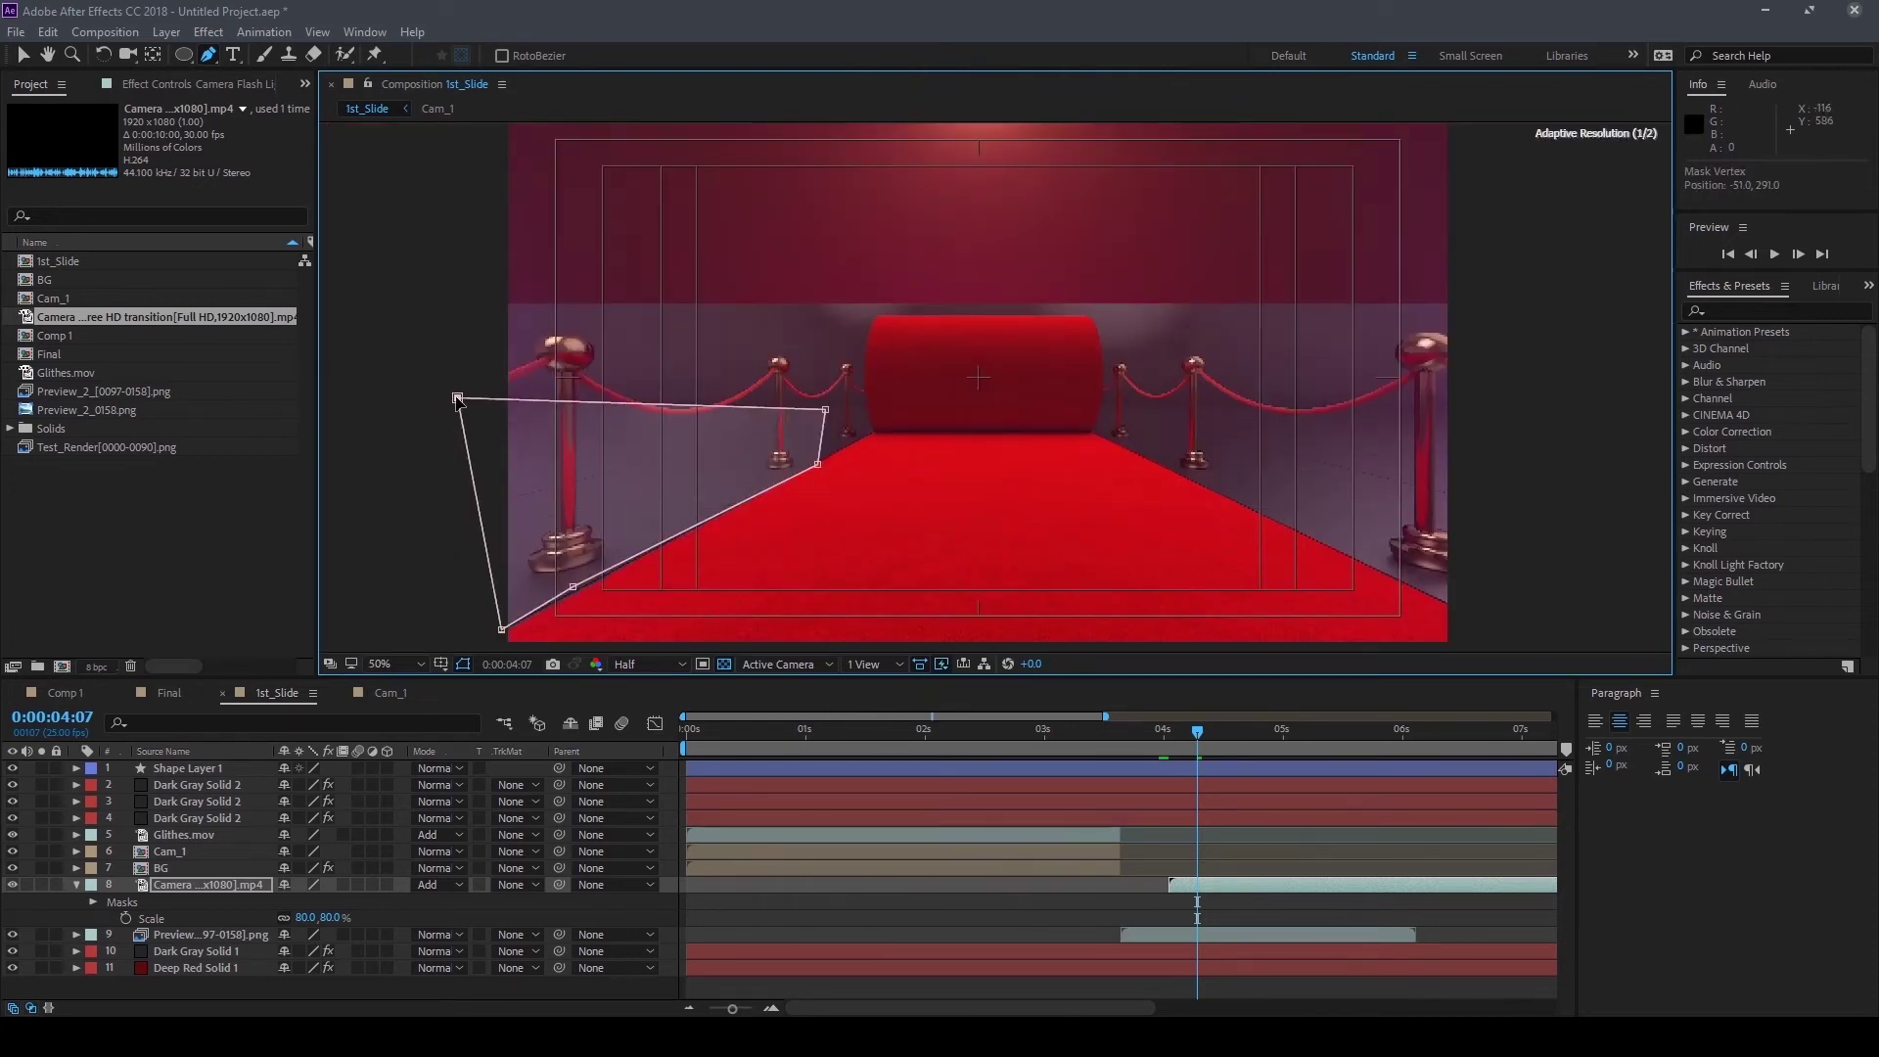
{"action": "left_click_drag", "start_coordinate": [824, 409], "coordinate": [865, 400]}
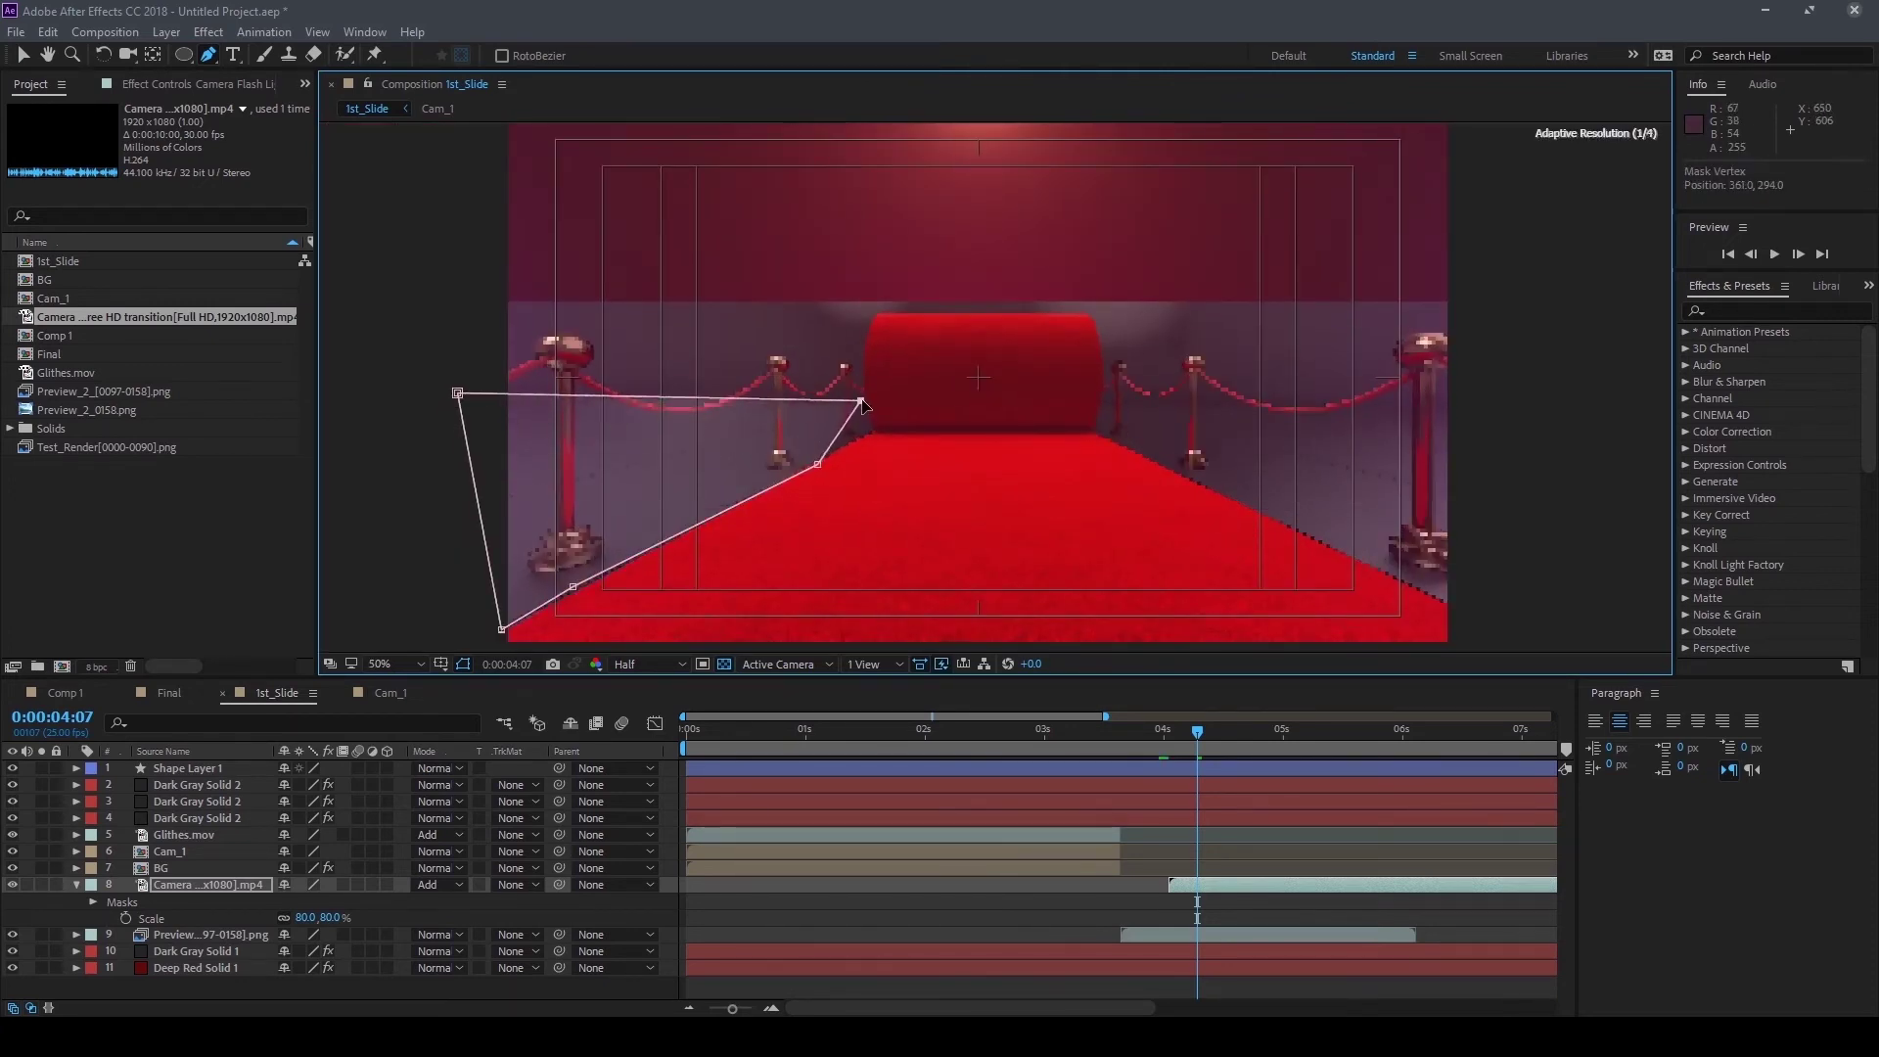
{"action": "mouse_move", "coordinate": [817, 464]}
{"action": "left_mouse_down"}
{"action": "mouse_move", "coordinate": [869, 430]}
{"action": "mouse_move", "coordinate": [870, 395]}
{"action": "mouse_move", "coordinate": [1269, 351]}
{"action": "left_mouse_up"}
Lower and shift the top mask corners and fit the bottom point to the carpet edge
{"action": "scroll", "coordinate": [871, 396], "scroll_direction": "up", "scroll_amount": 2}
{"action": "left_click_drag", "start_coordinate": [397, 323], "coordinate": [405, 345]}
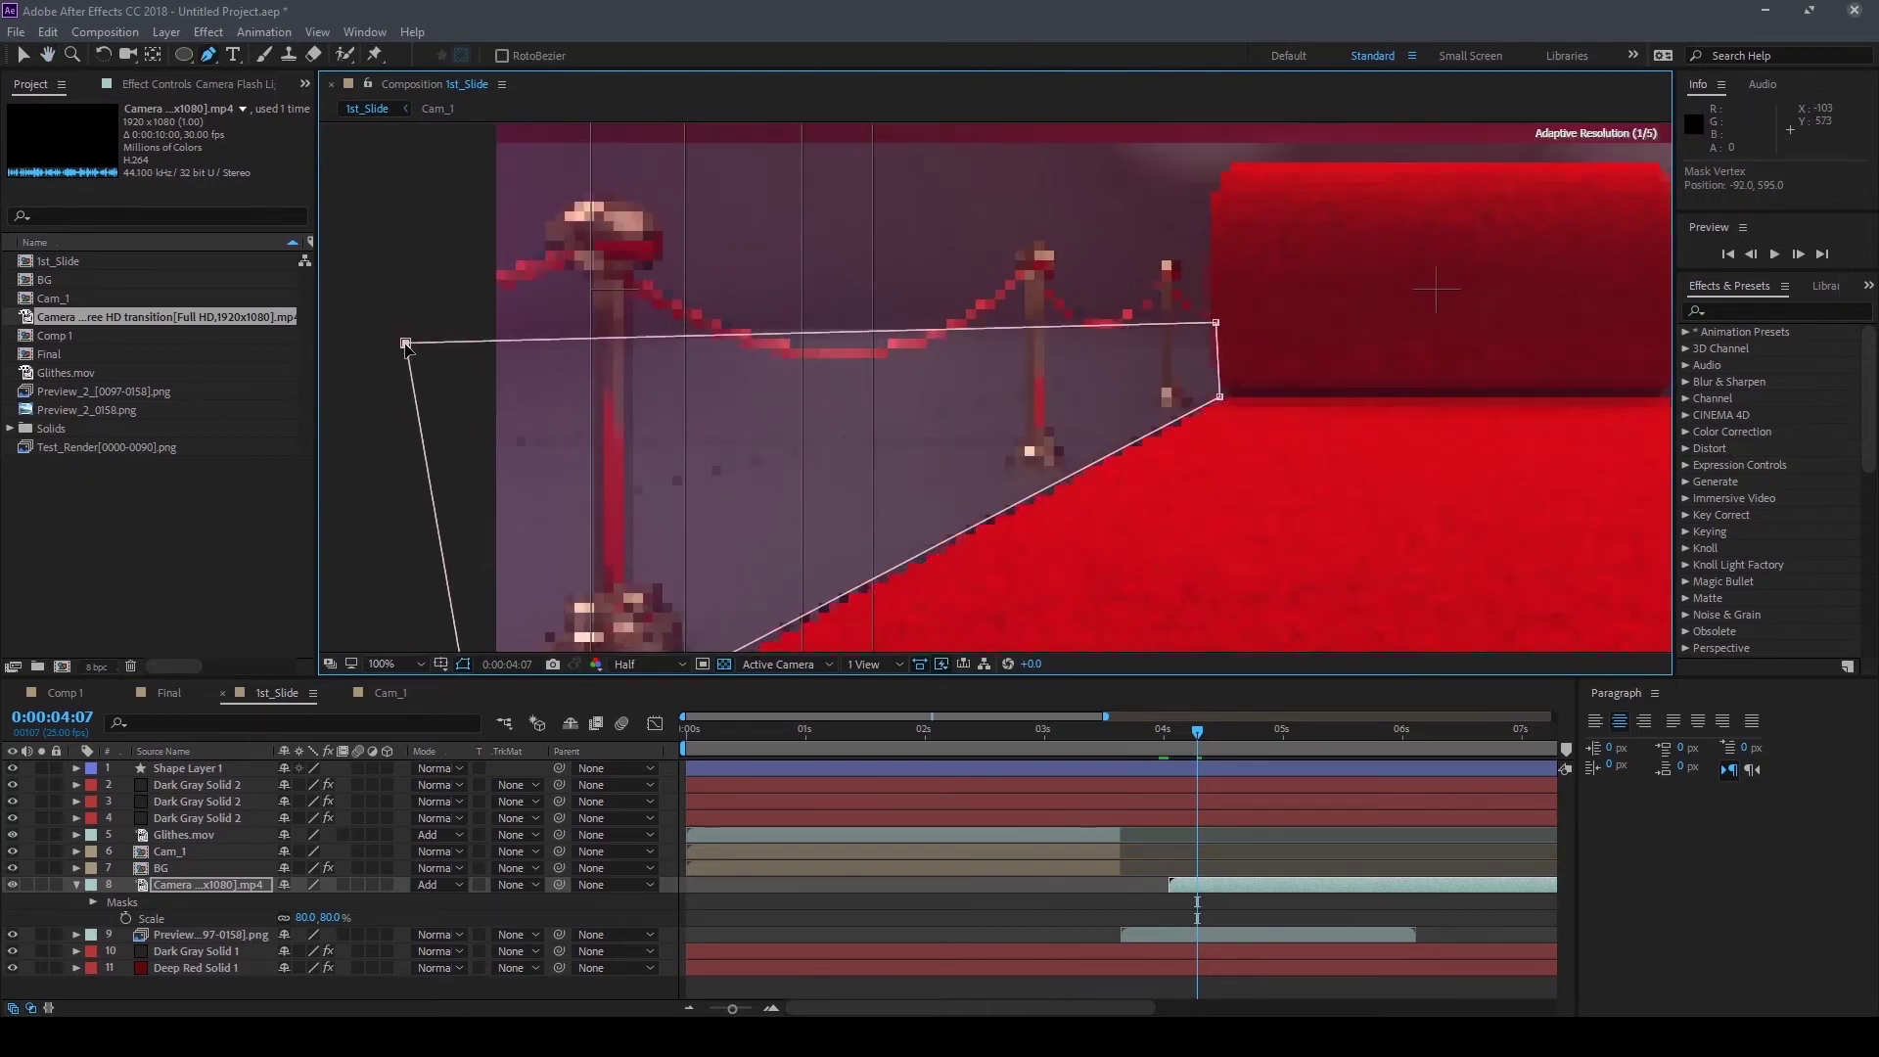
{"action": "left_click_drag", "start_coordinate": [1218, 326], "coordinate": [1227, 402]}
{"action": "left_click_drag", "start_coordinate": [405, 344], "coordinate": [440, 345]}
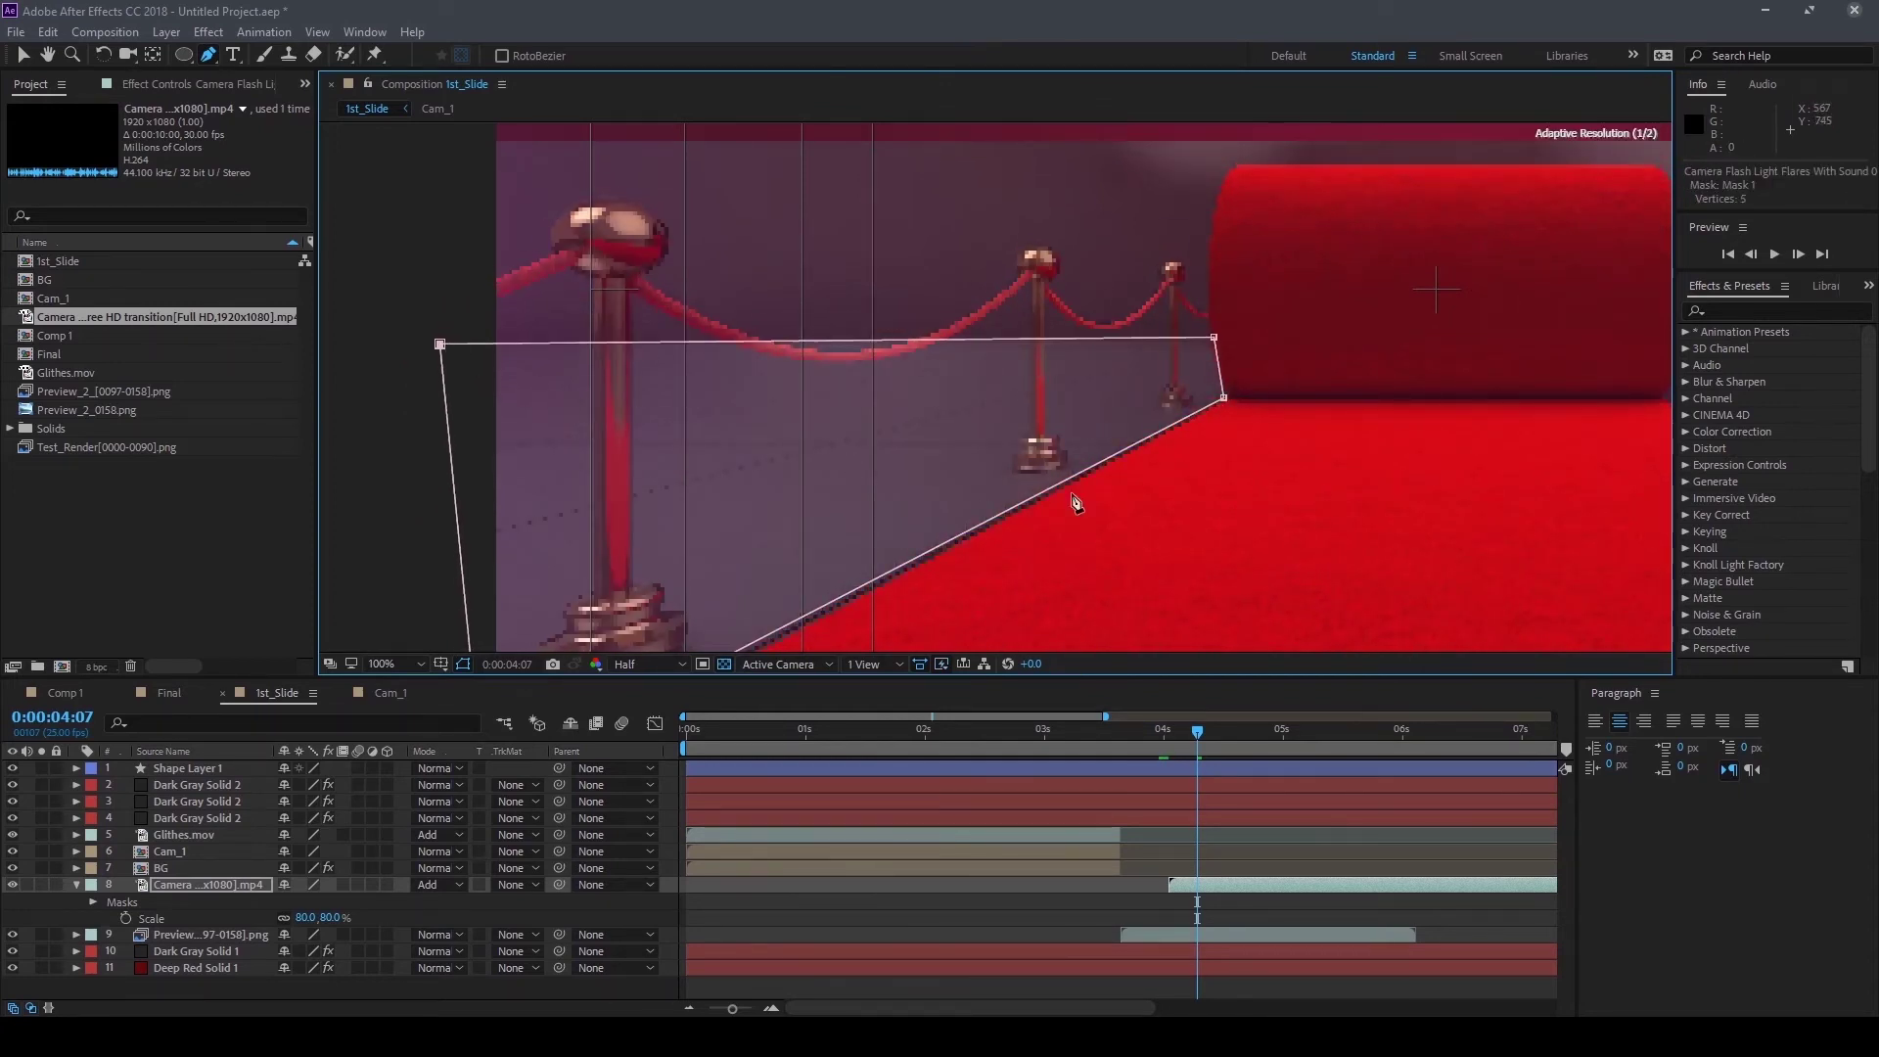
{"action": "key", "text": "comma"}
{"action": "left_click_drag", "start_coordinate": [813, 550], "coordinate": [817, 552]}
{"action": "mouse_move", "coordinate": [1192, 736]}
{"action": "left_mouse_down"}
{"action": "mouse_move", "coordinate": [1165, 736]}
{"action": "mouse_move", "coordinate": [1316, 732]}
{"action": "mouse_move", "coordinate": [1168, 735]}
{"action": "left_mouse_up"}
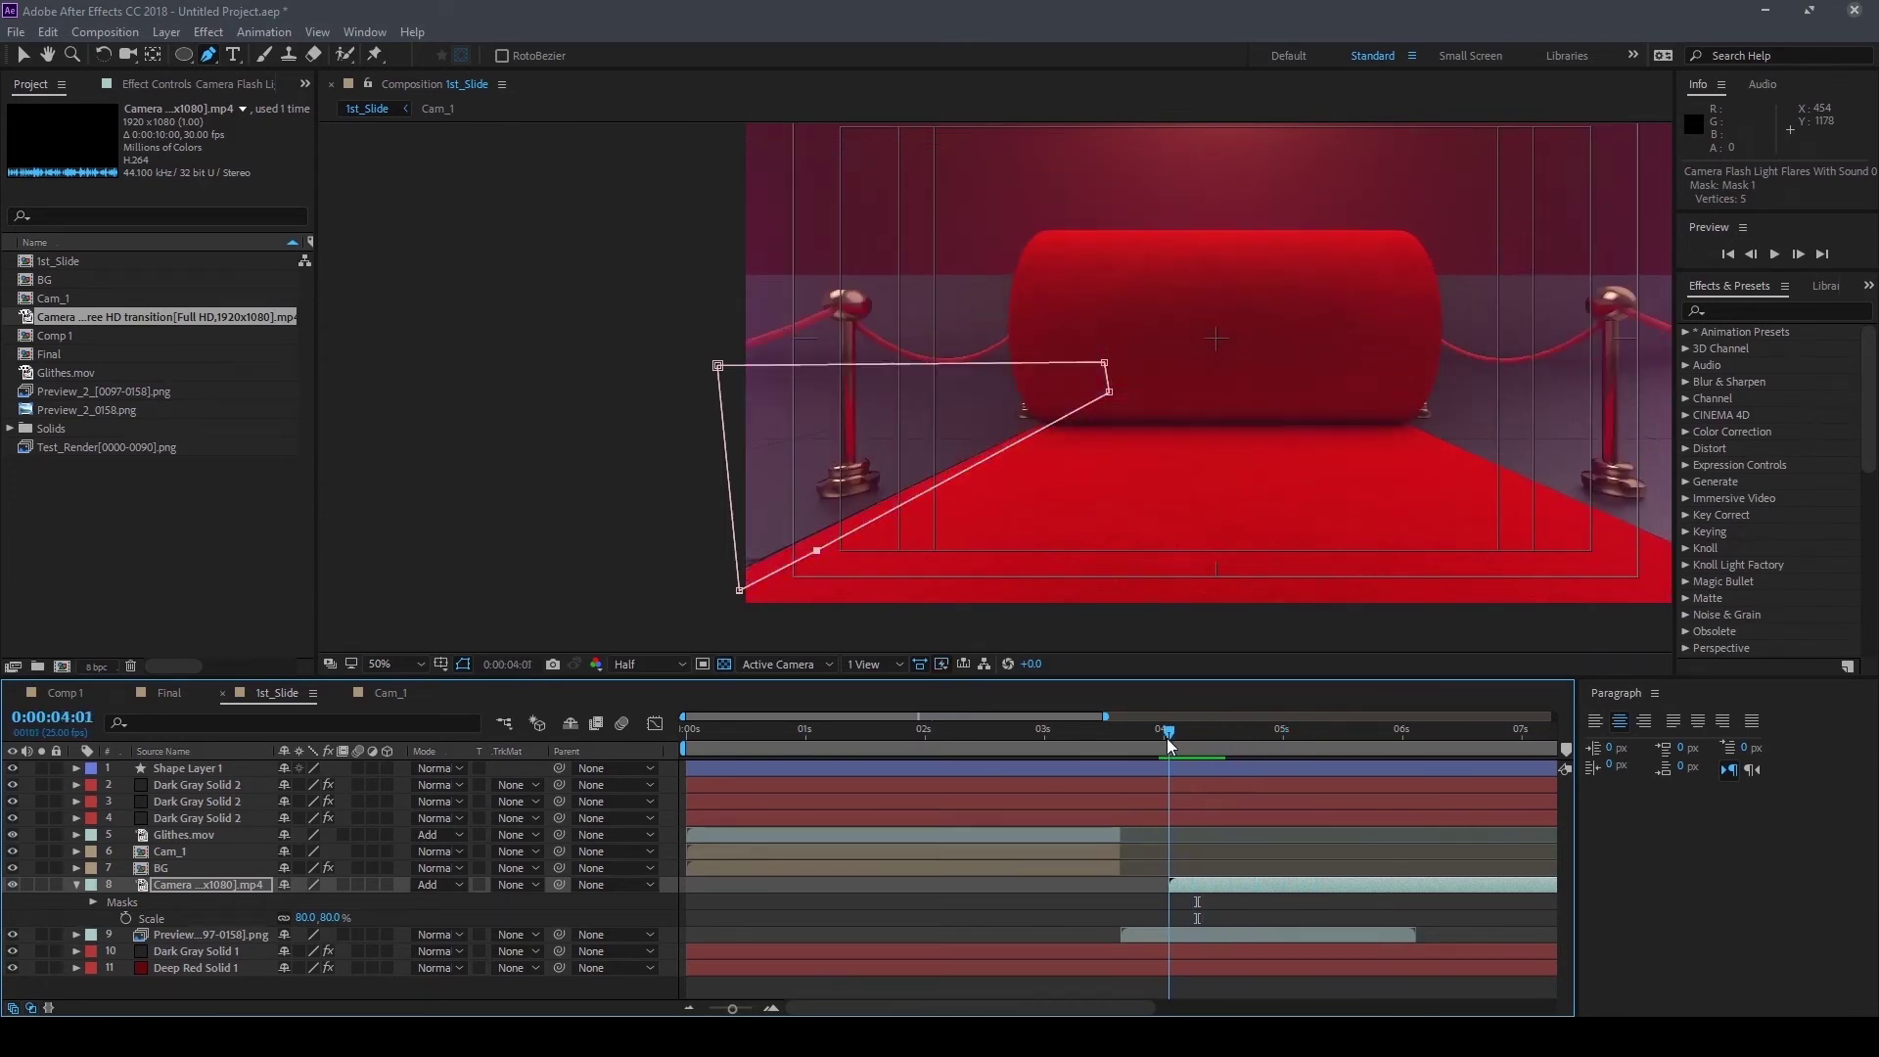
Slide the flash layer to start near 3:08 and narrow its mask to a thin wedge at 3:20
{"action": "left_click_drag", "start_coordinate": [1231, 890], "coordinate": [1148, 884]}
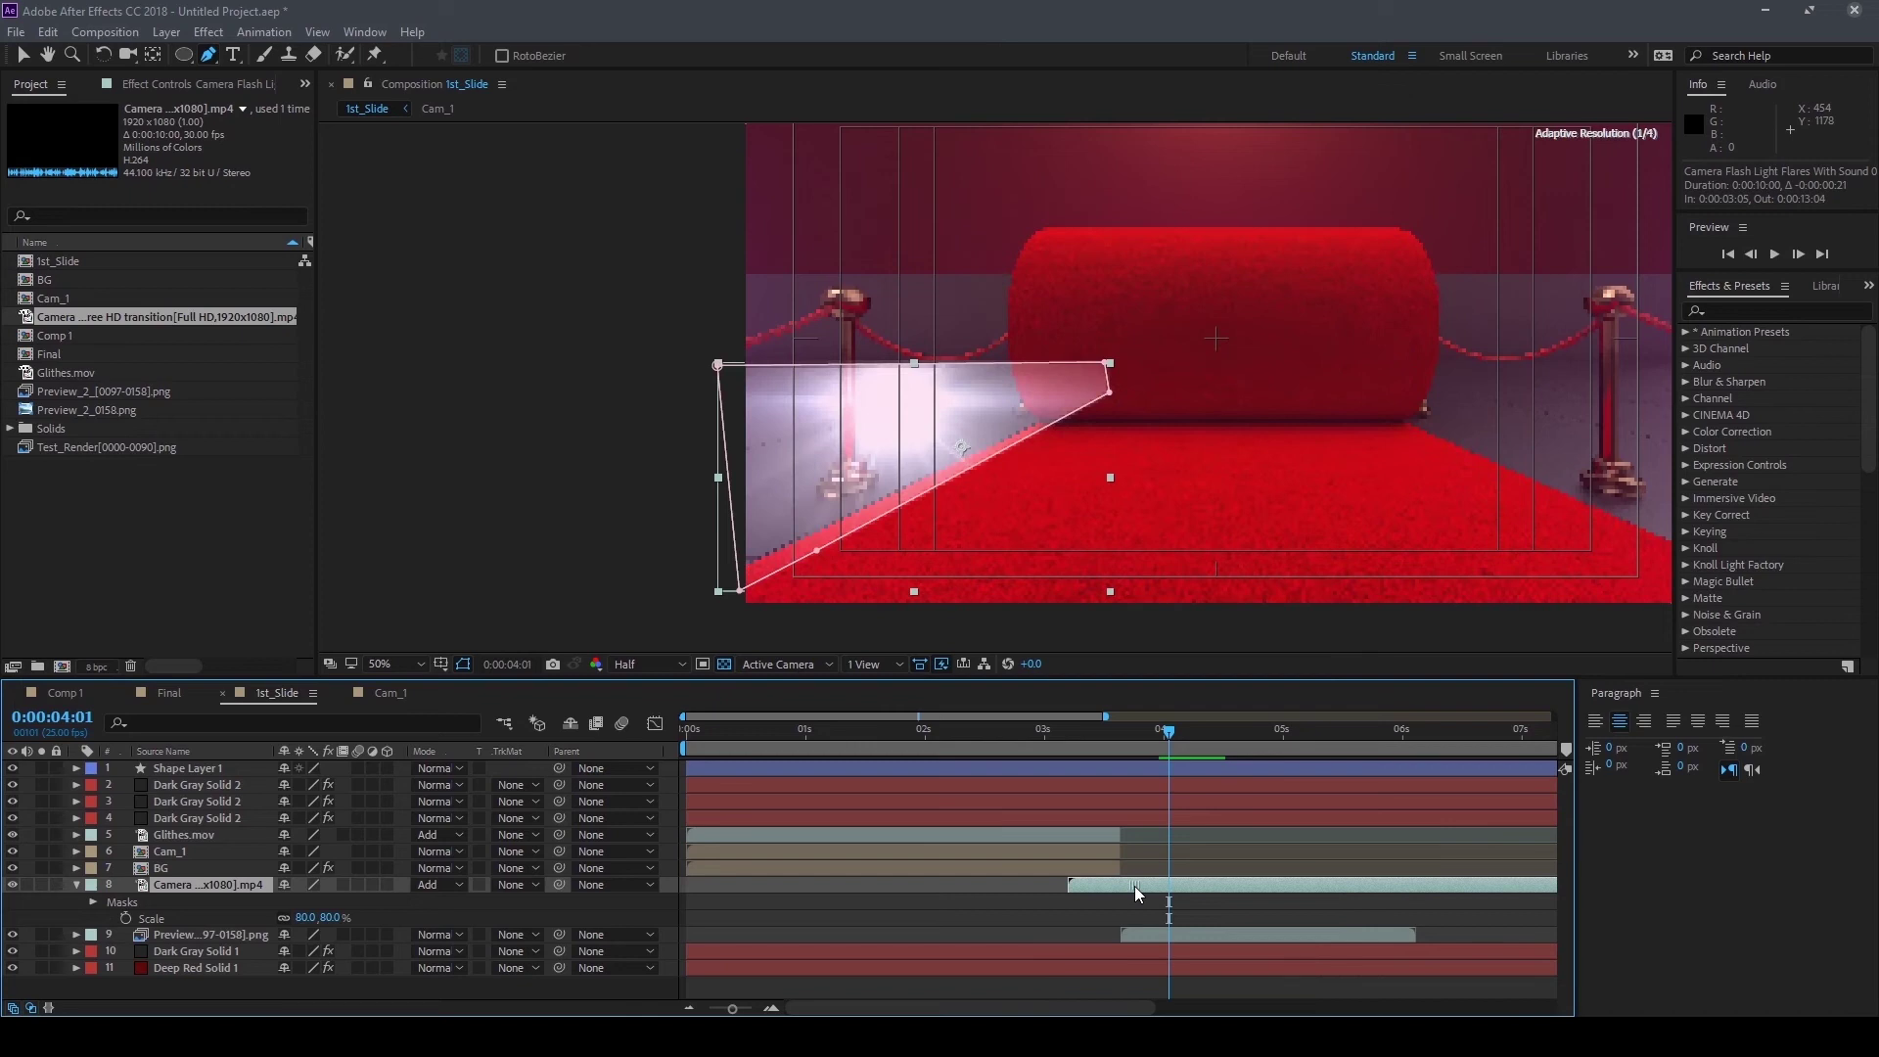
{"action": "mouse_move", "coordinate": [1153, 732]}
{"action": "left_mouse_down"}
{"action": "mouse_move", "coordinate": [1229, 748]}
{"action": "mouse_move", "coordinate": [1142, 749]}
{"action": "left_mouse_up"}
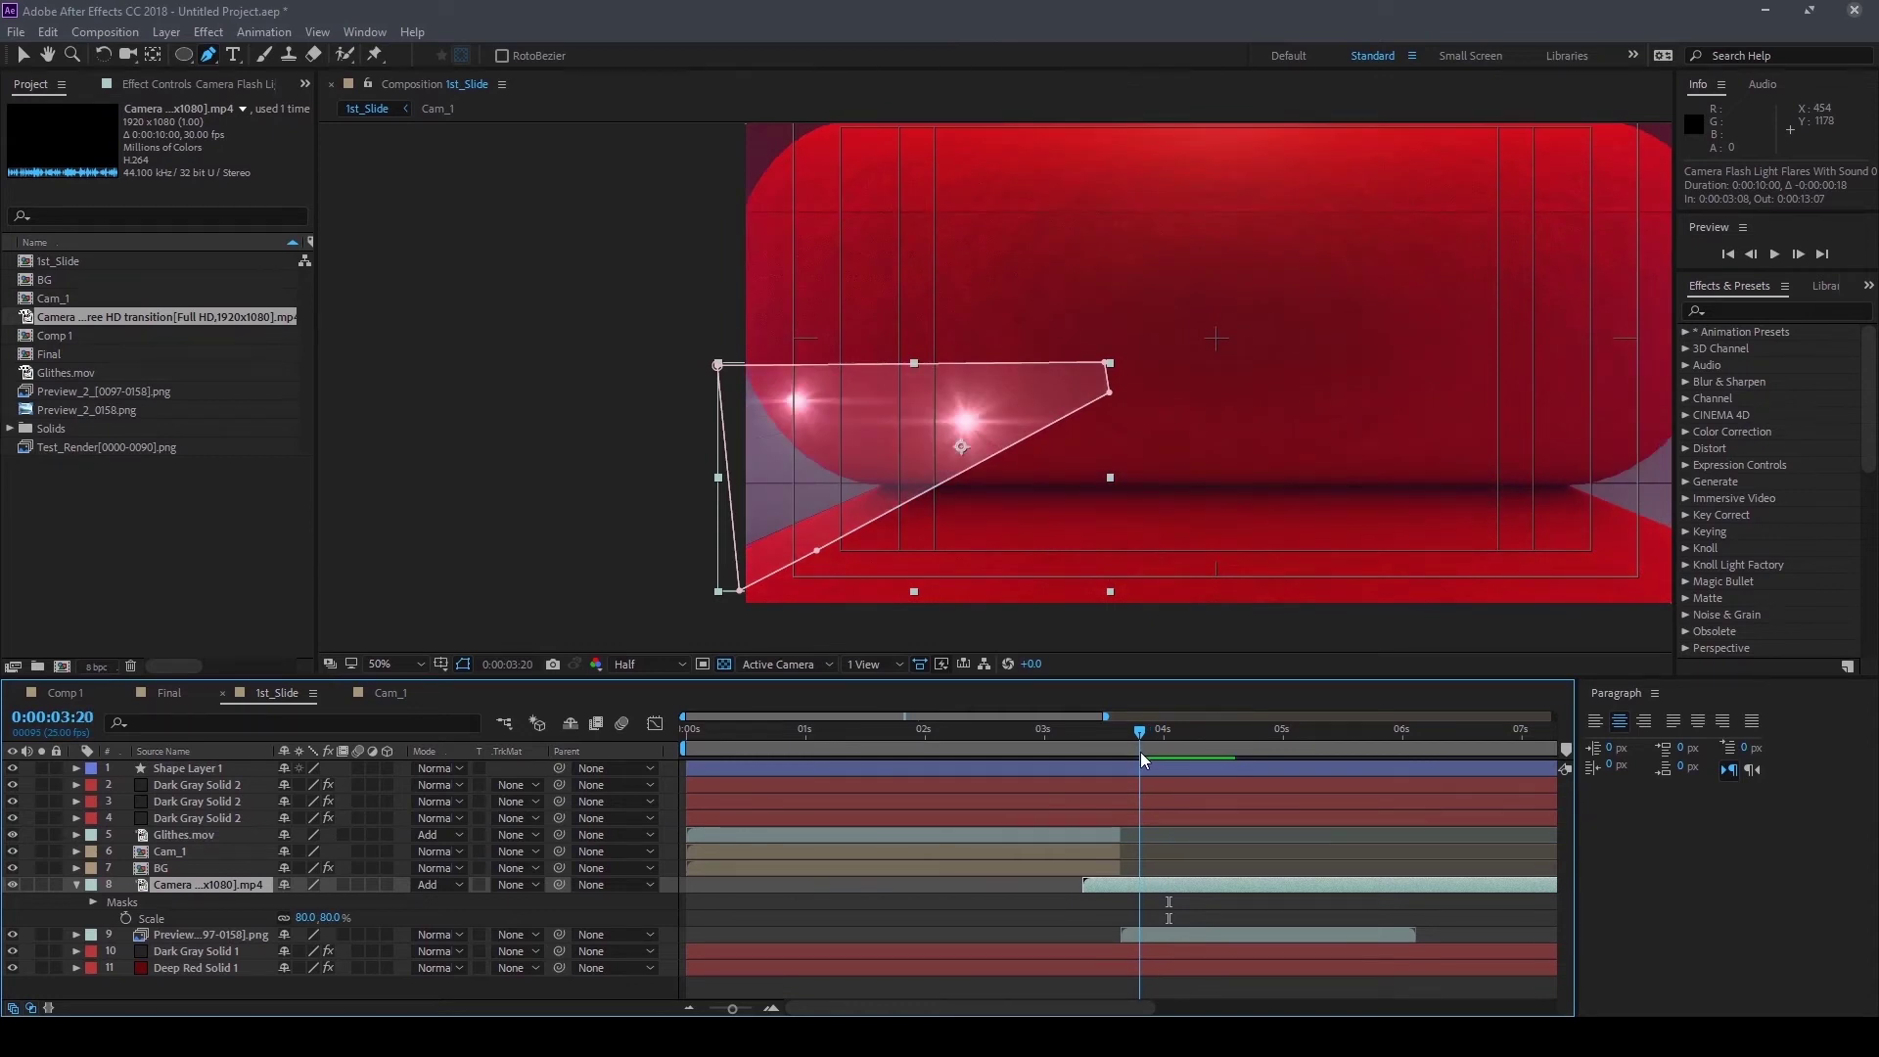
{"action": "mouse_move", "coordinate": [741, 591]}
{"action": "left_mouse_down"}
{"action": "mouse_move", "coordinate": [734, 547]}
{"action": "mouse_move", "coordinate": [806, 520]}
{"action": "left_mouse_up"}
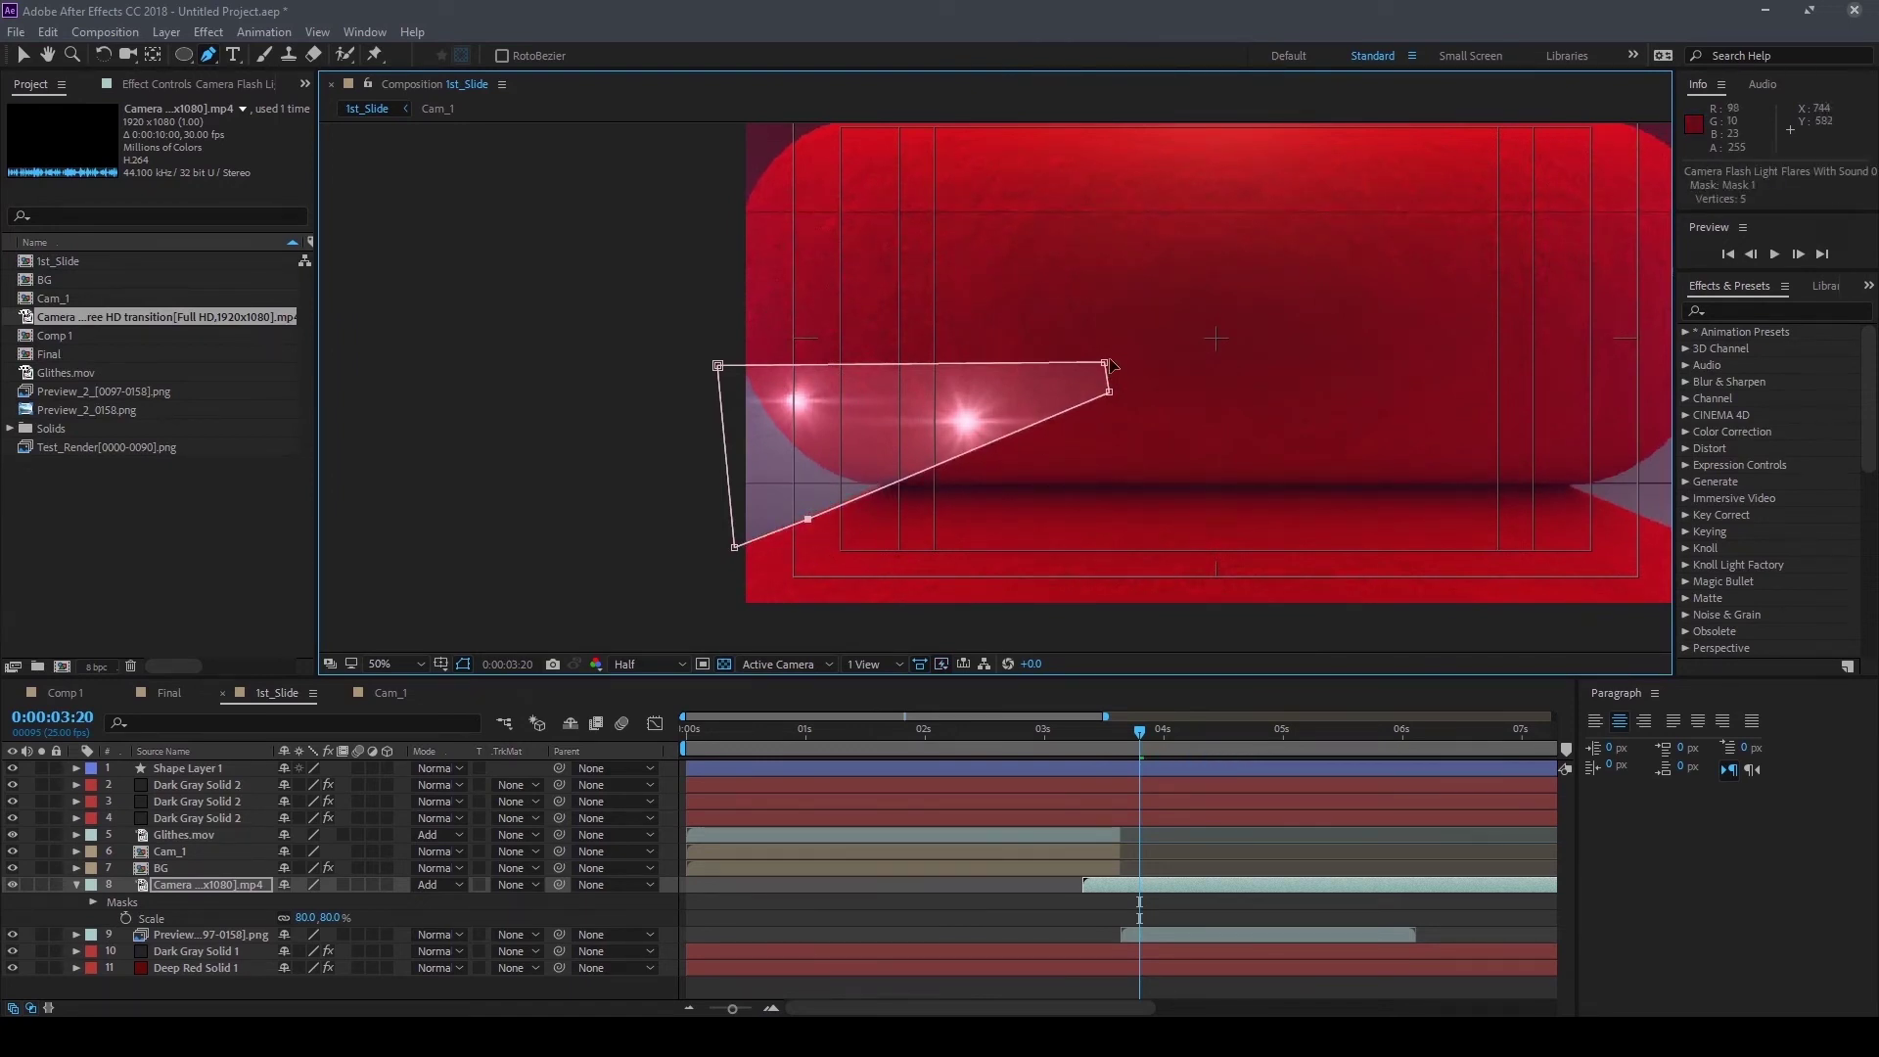
{"action": "left_click_drag", "start_coordinate": [1106, 363], "coordinate": [750, 391]}
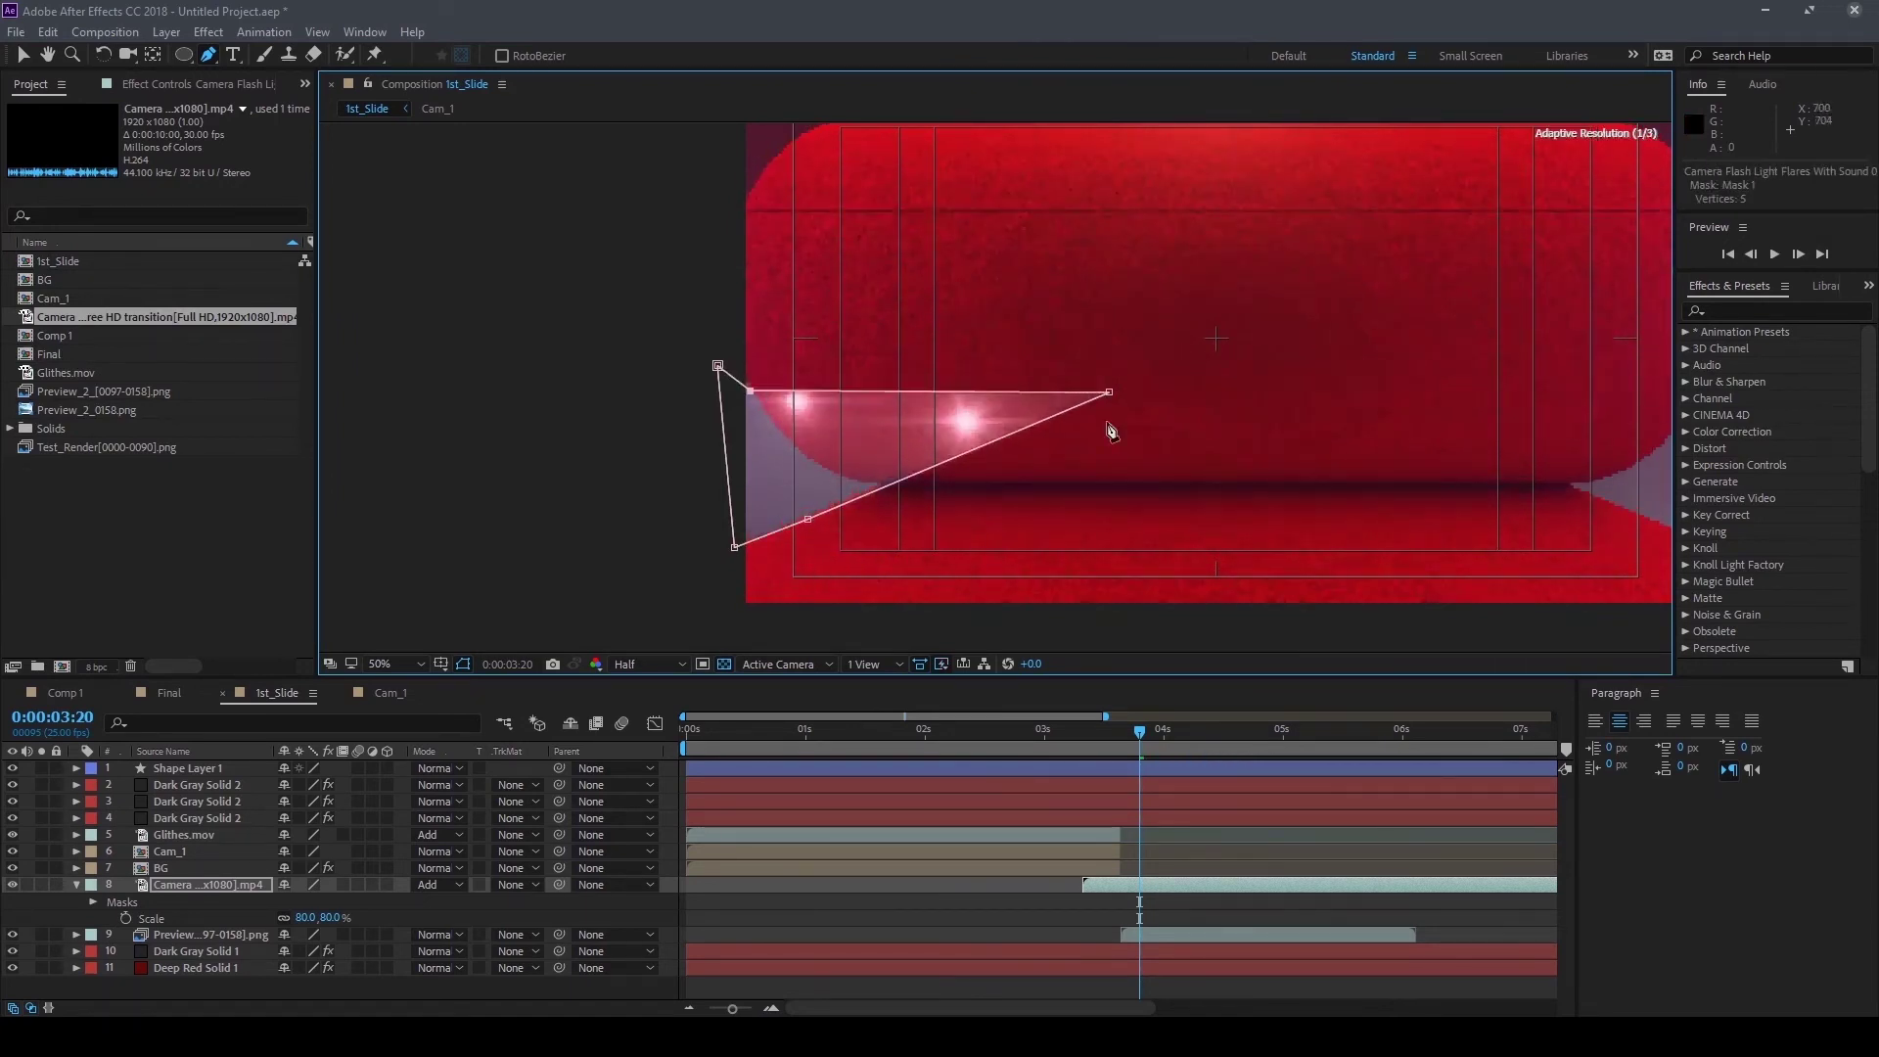
{"action": "mouse_move", "coordinate": [1109, 392]}
{"action": "left_mouse_down"}
{"action": "mouse_move", "coordinate": [788, 439]}
{"action": "mouse_move", "coordinate": [877, 490]}
{"action": "left_mouse_up"}
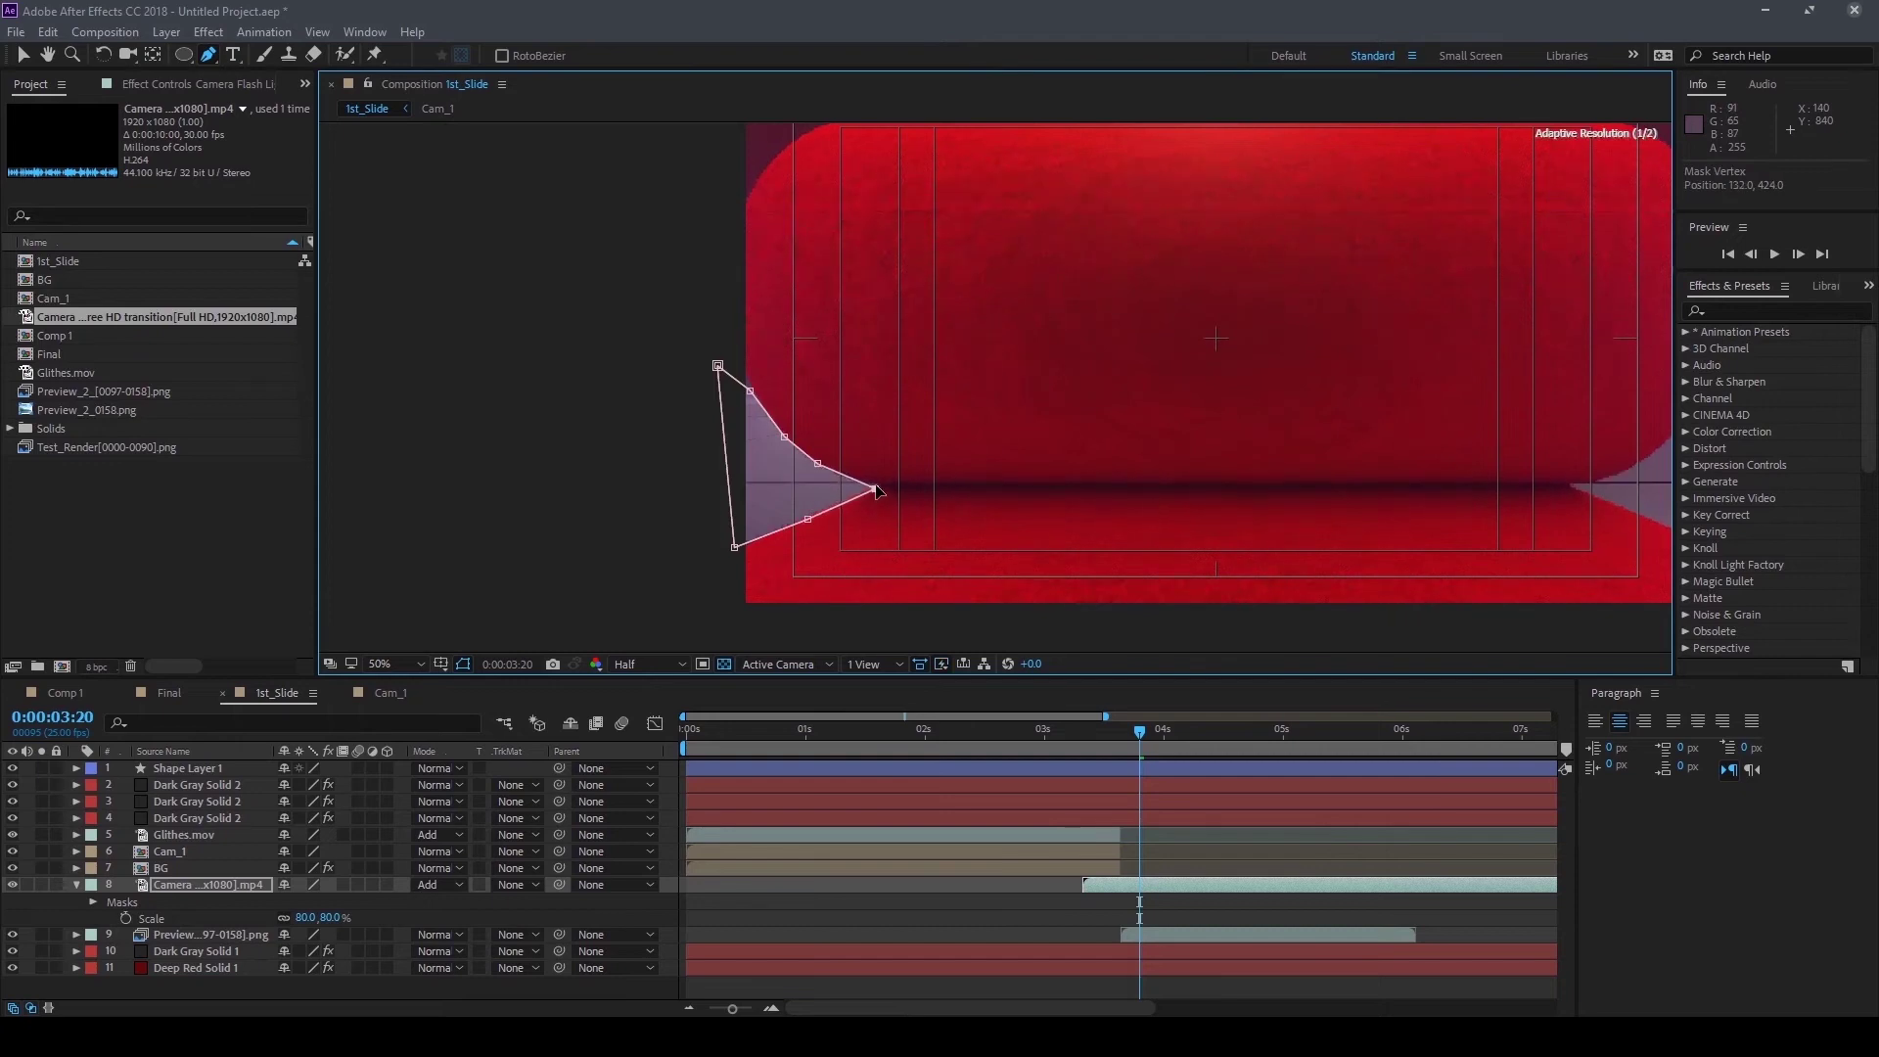
Turn on keyframing for Mask 1's Mask Path and advance one frame, zoomed in
{"action": "left_click", "coordinate": [92, 901]}
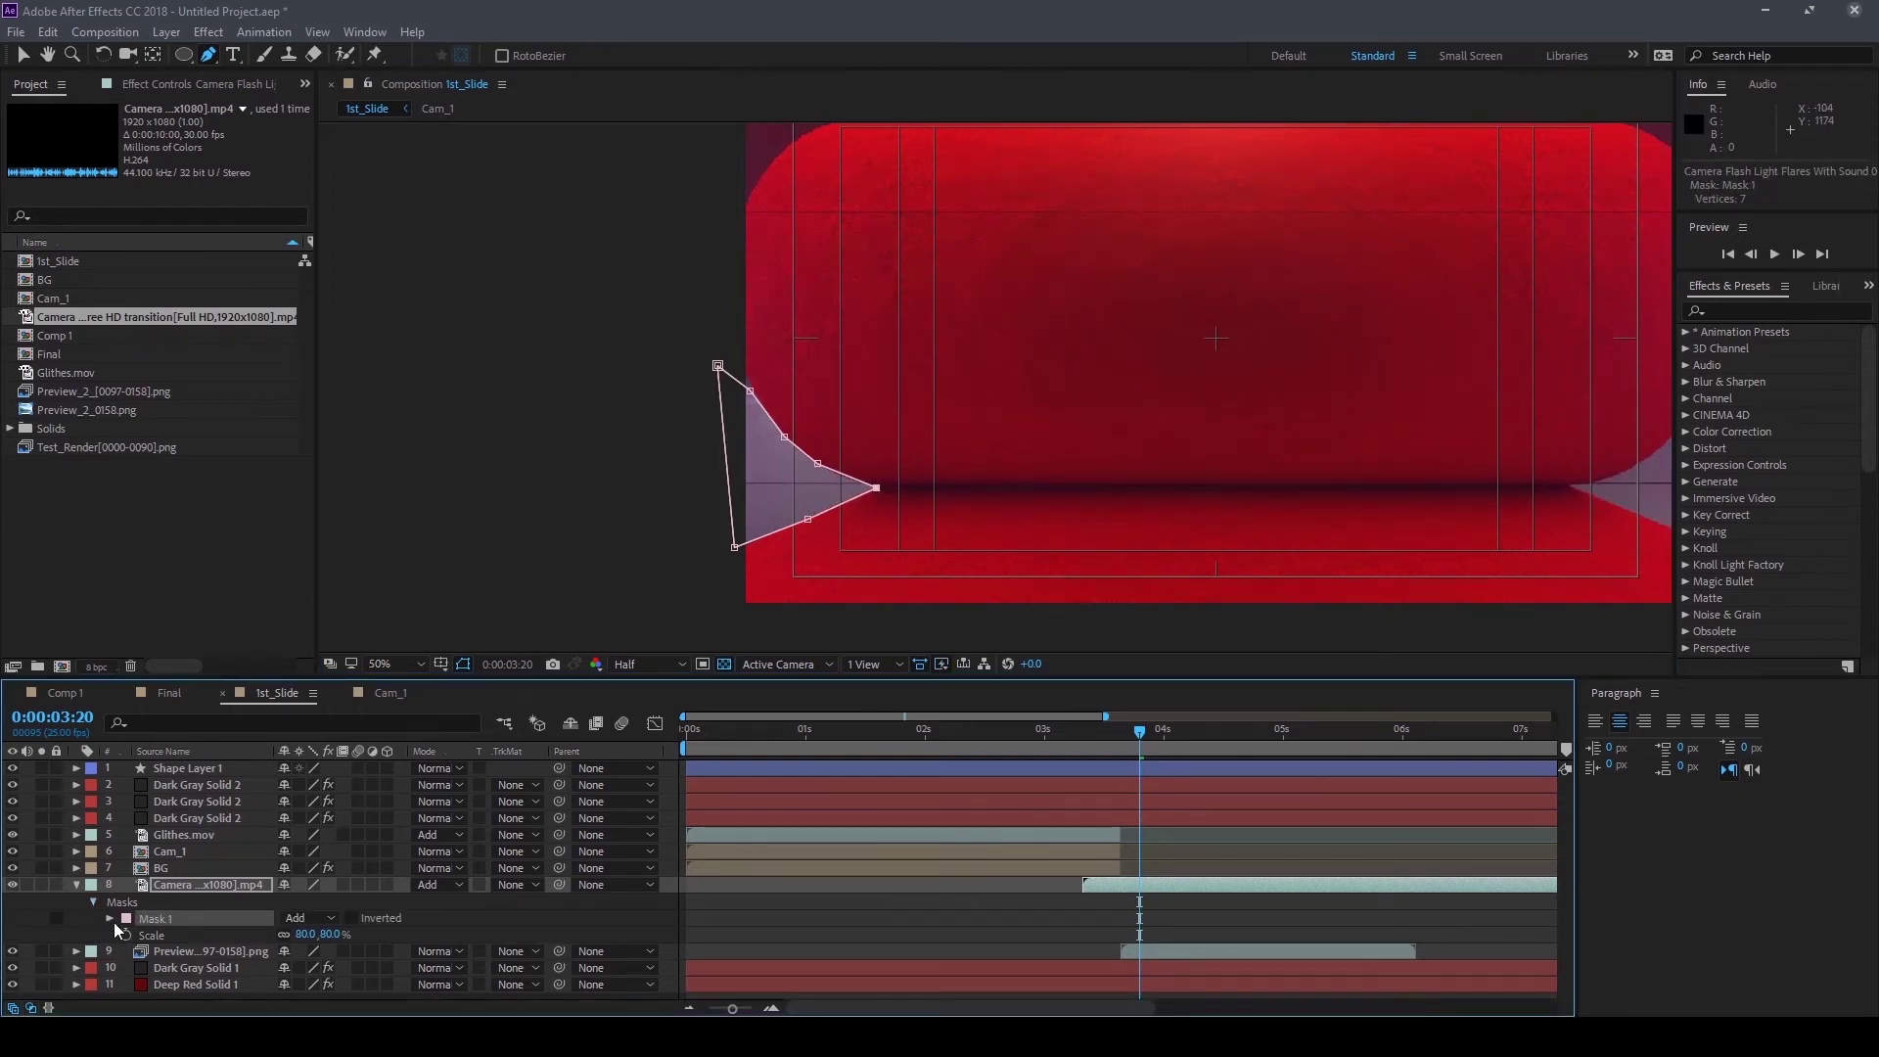
{"action": "left_click", "coordinate": [109, 918]}
{"action": "left_click", "coordinate": [141, 934]}
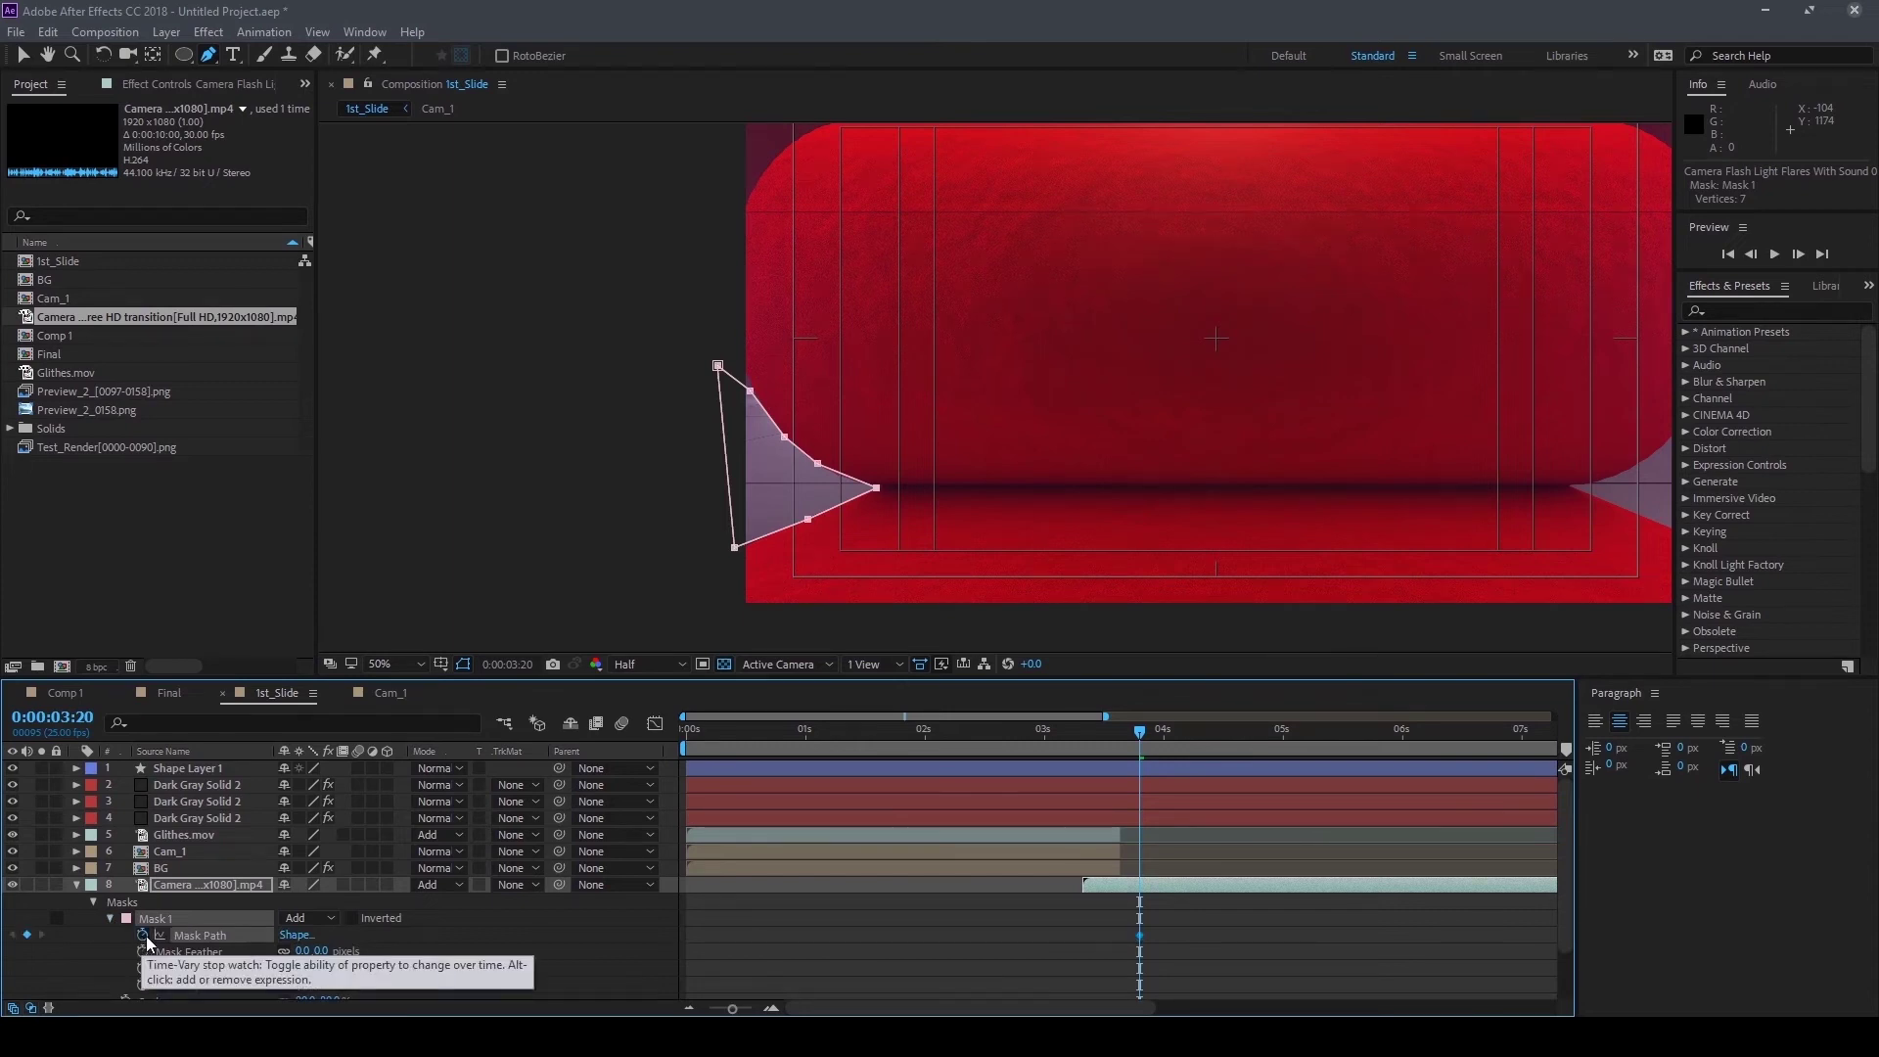
{"action": "key", "text": "Page_Down"}
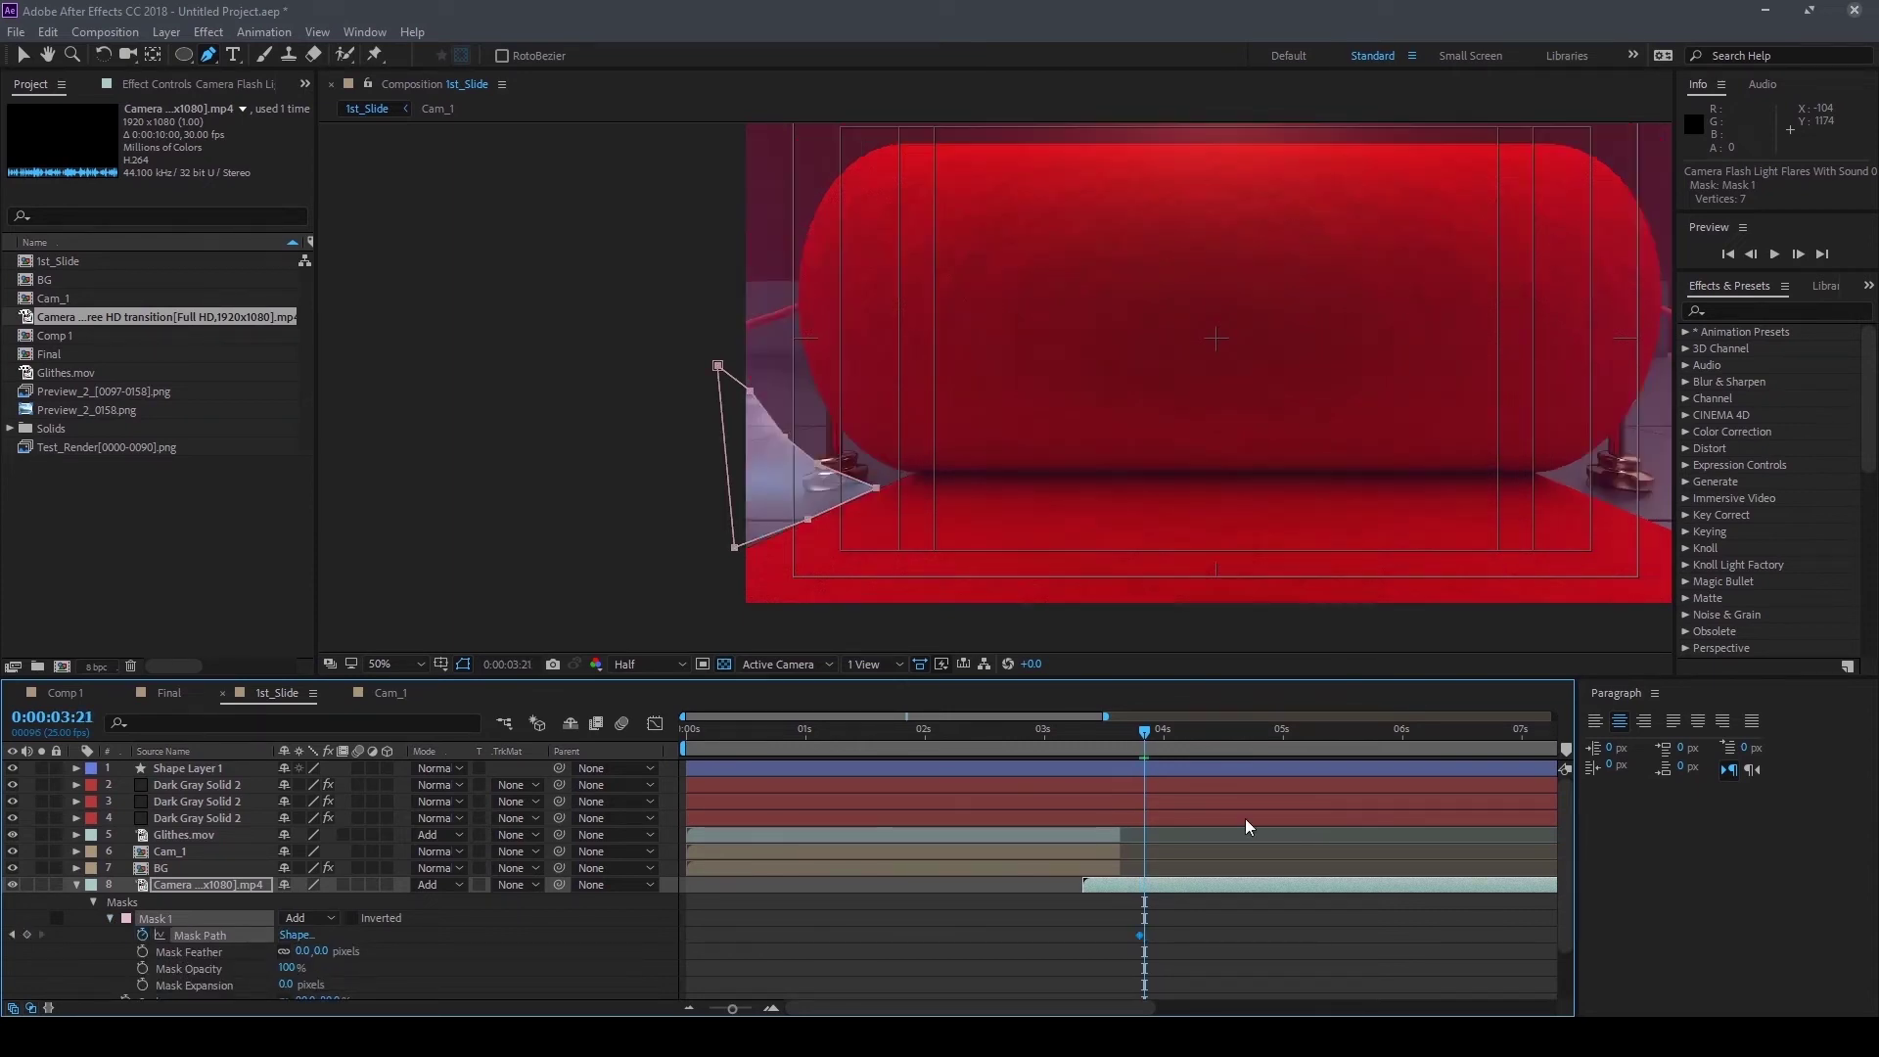
{"action": "key", "text": "period"}
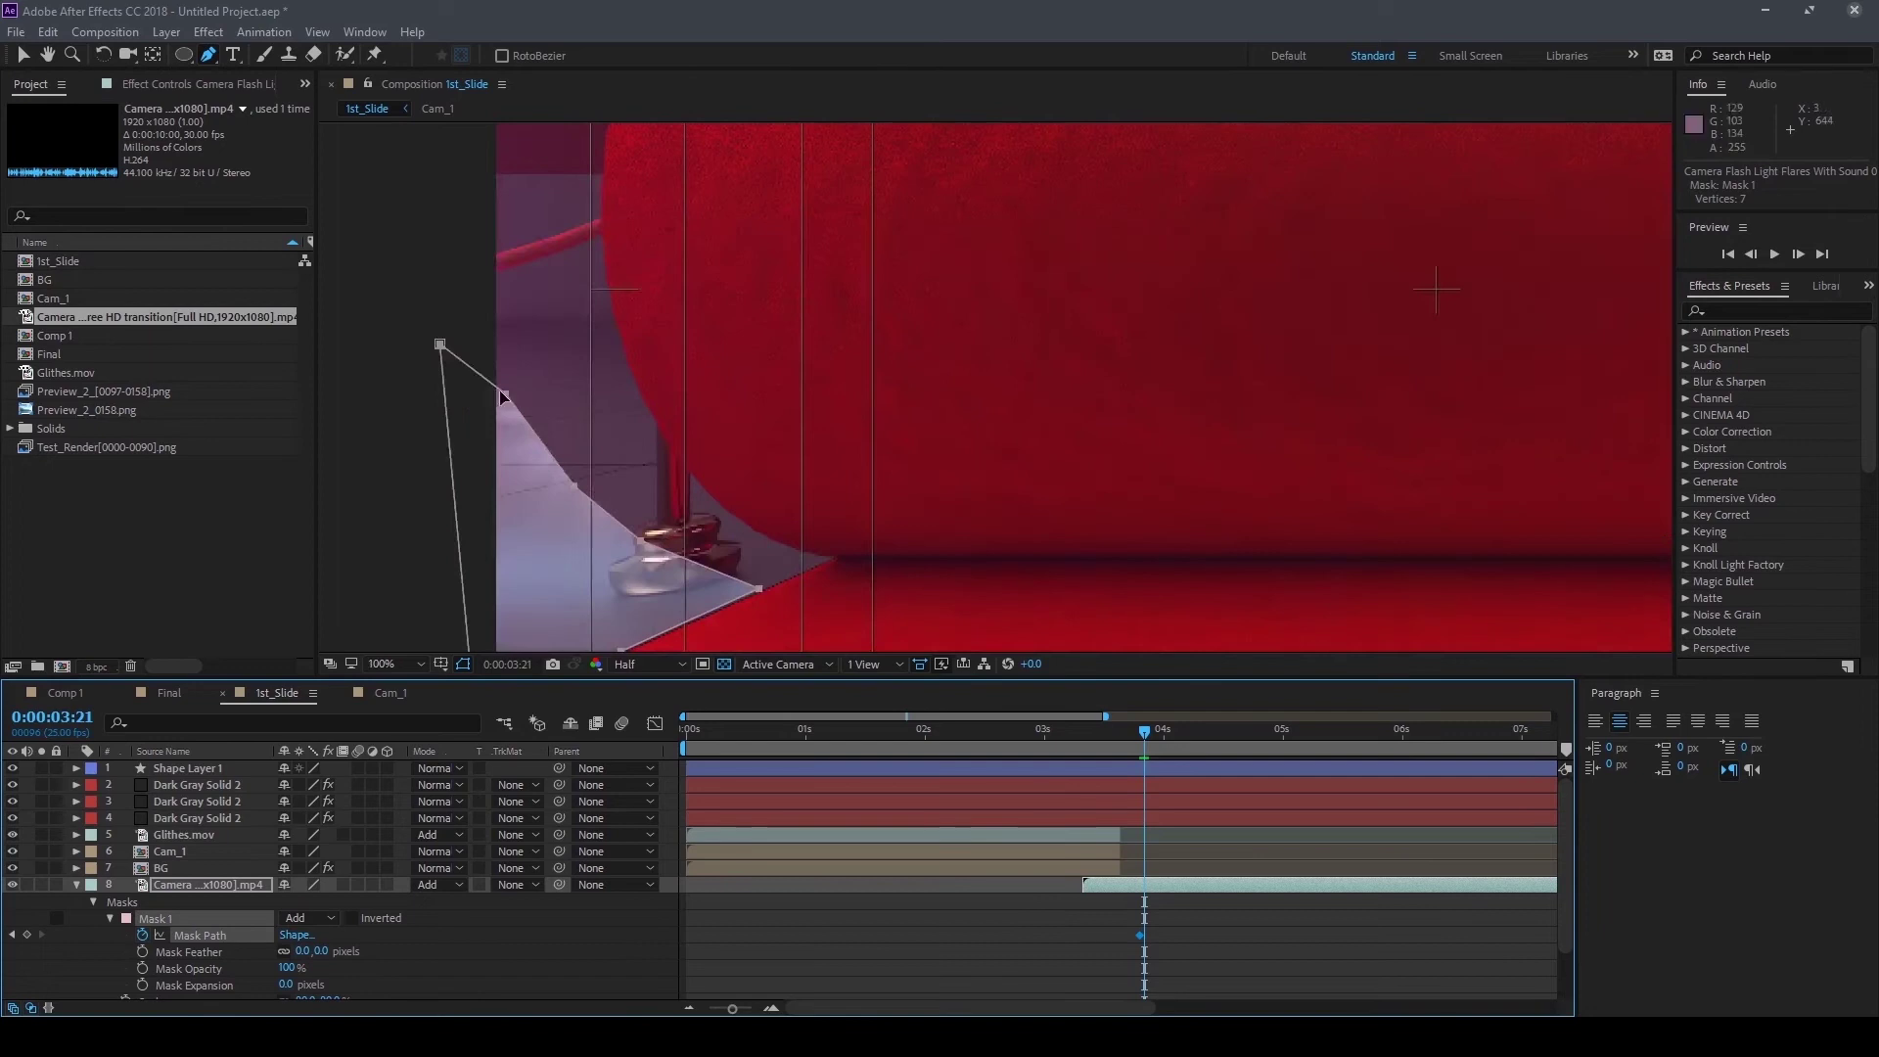
{"action": "key", "text": "ctrl+z"}
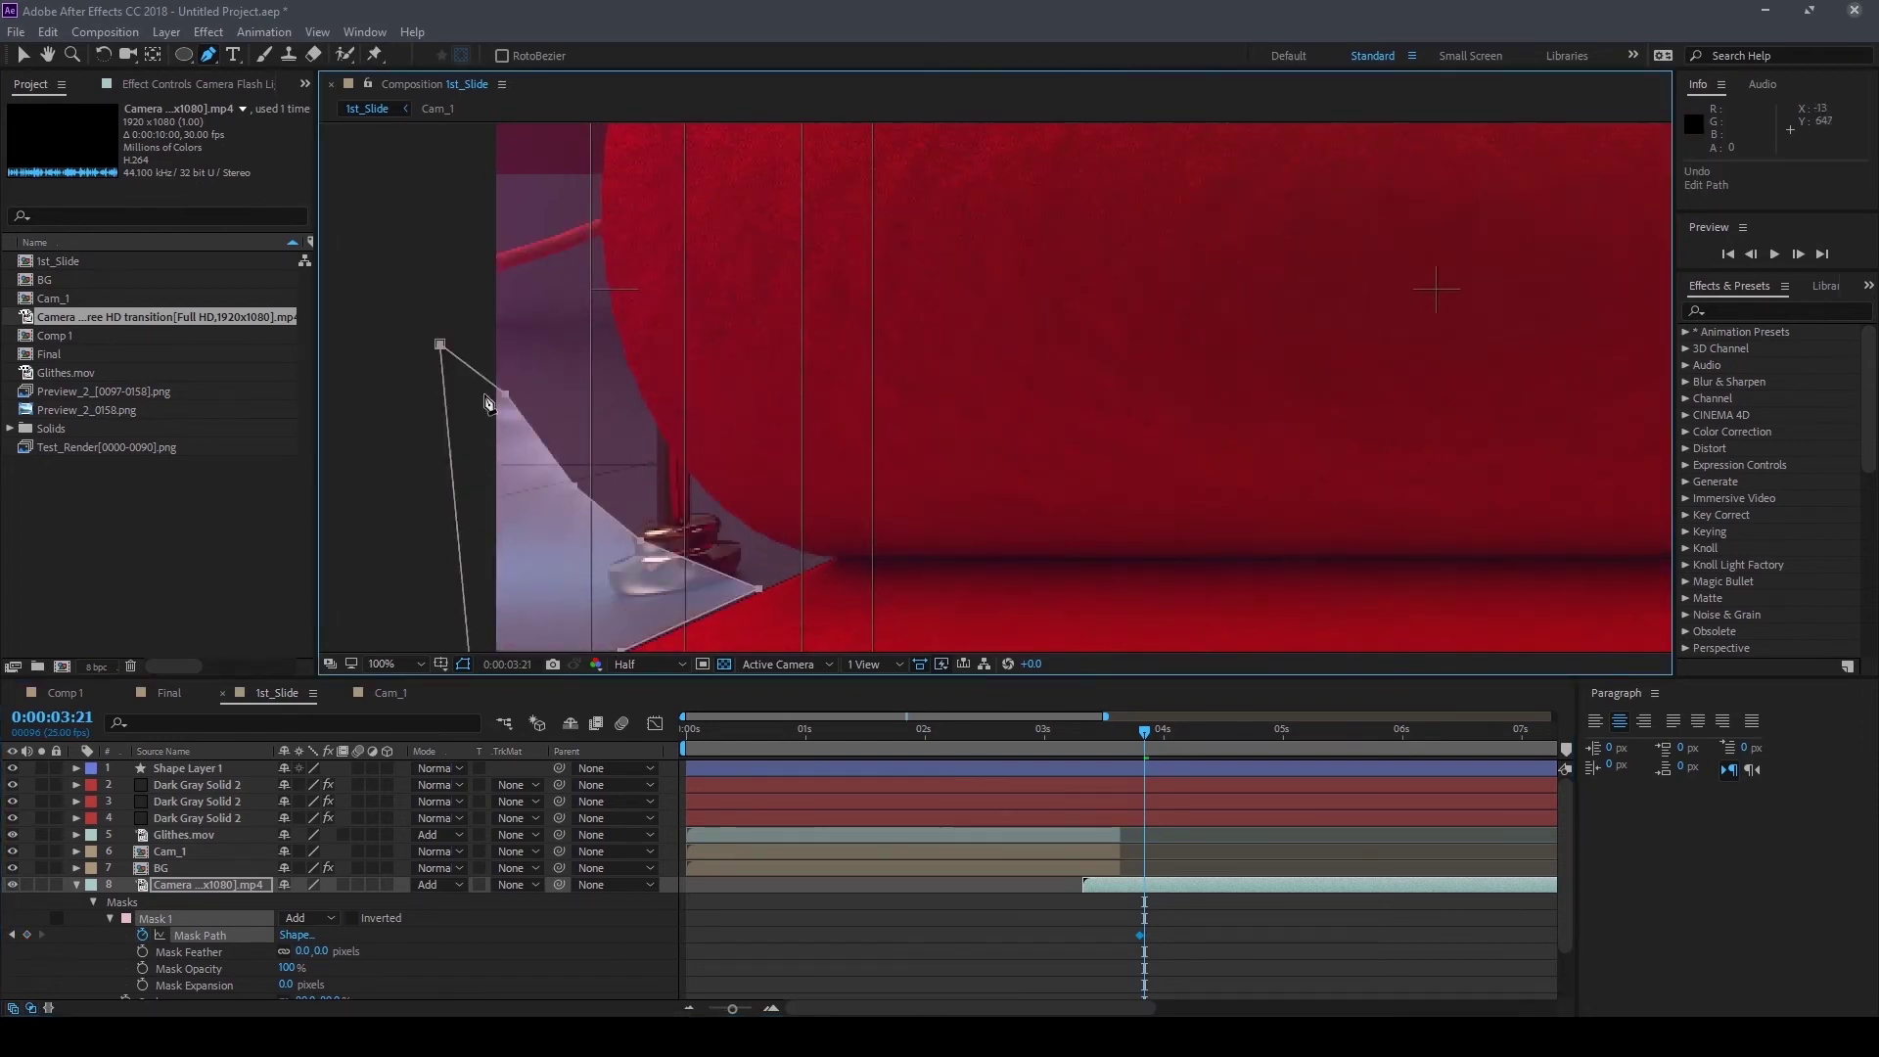
Add mask points and reshape the mask to follow the rolled carpet's curve, then advance a frame
{"action": "left_click", "coordinate": [468, 367]}
{"action": "mouse_move", "coordinate": [506, 395]}
{"action": "left_mouse_down"}
{"action": "mouse_move", "coordinate": [499, 325]}
{"action": "mouse_move", "coordinate": [461, 322]}
{"action": "mouse_move", "coordinate": [609, 327]}
{"action": "left_mouse_up"}
{"action": "left_click", "coordinate": [520, 372]}
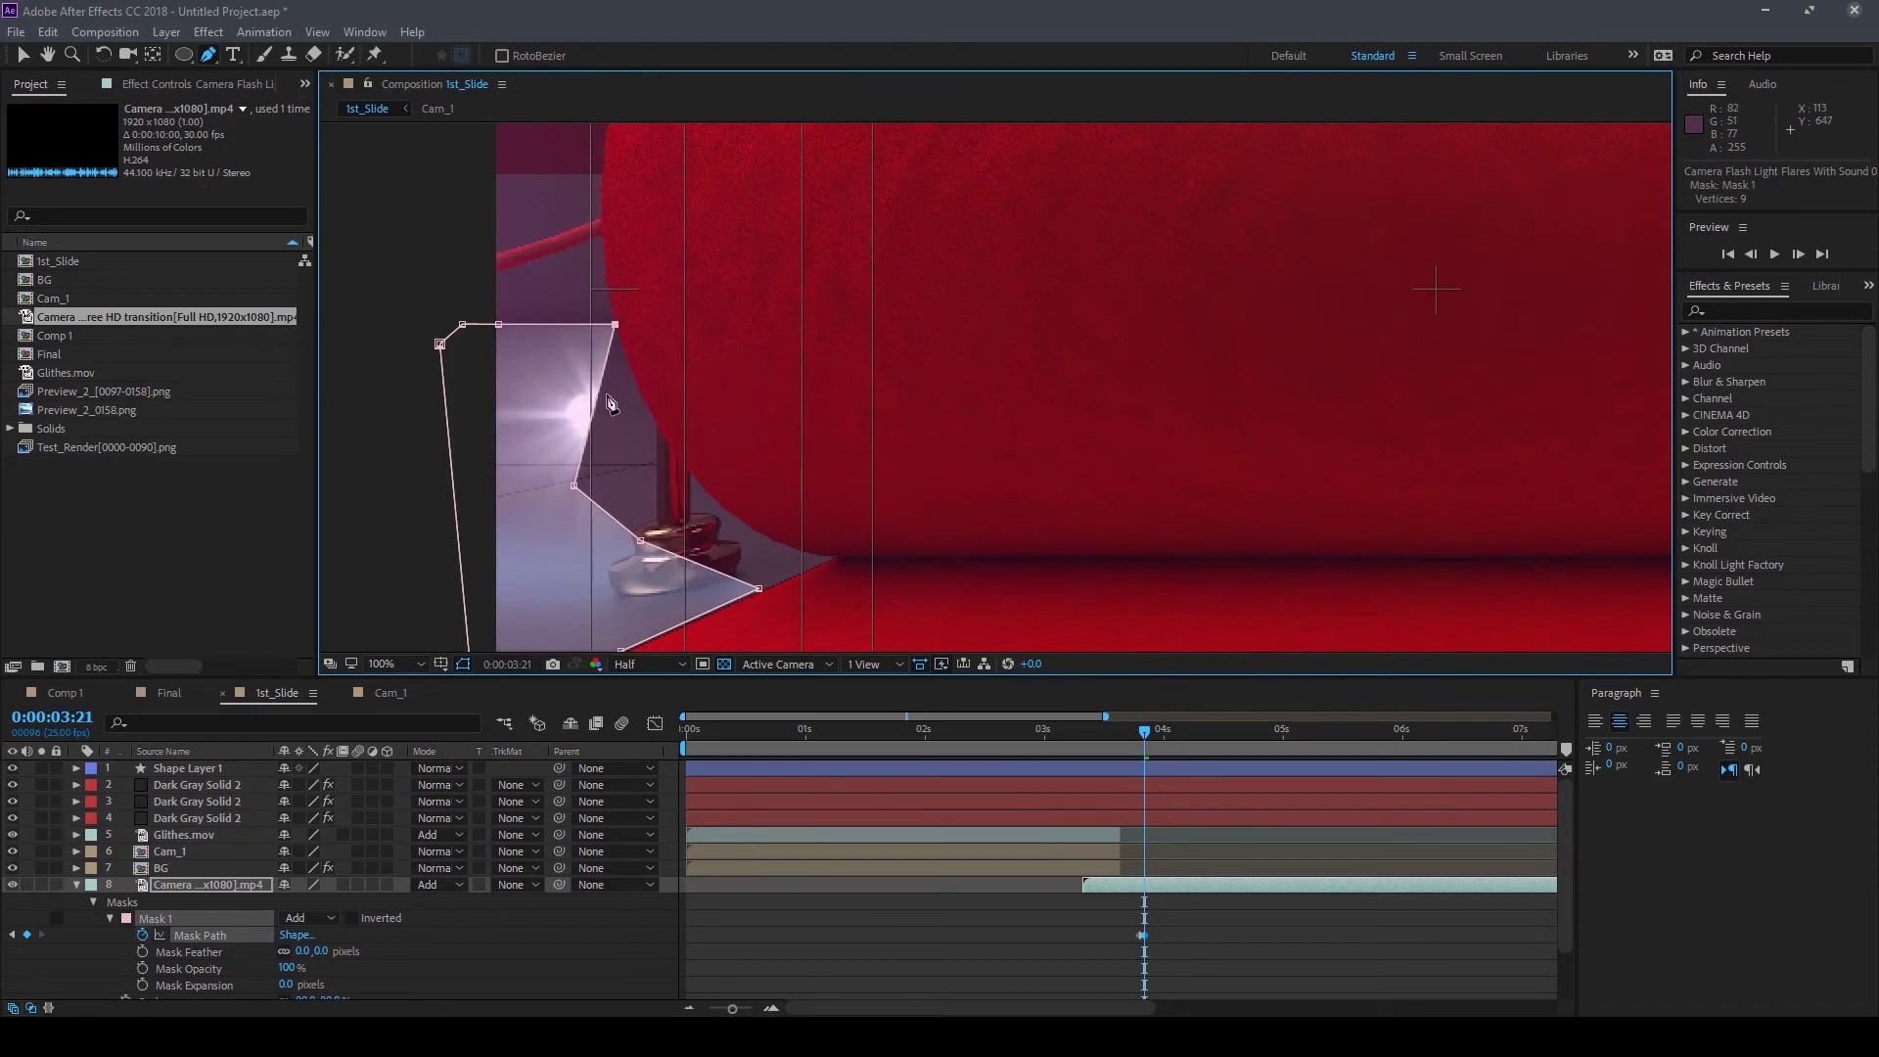
{"action": "left_click_drag", "start_coordinate": [579, 483], "coordinate": [649, 421]}
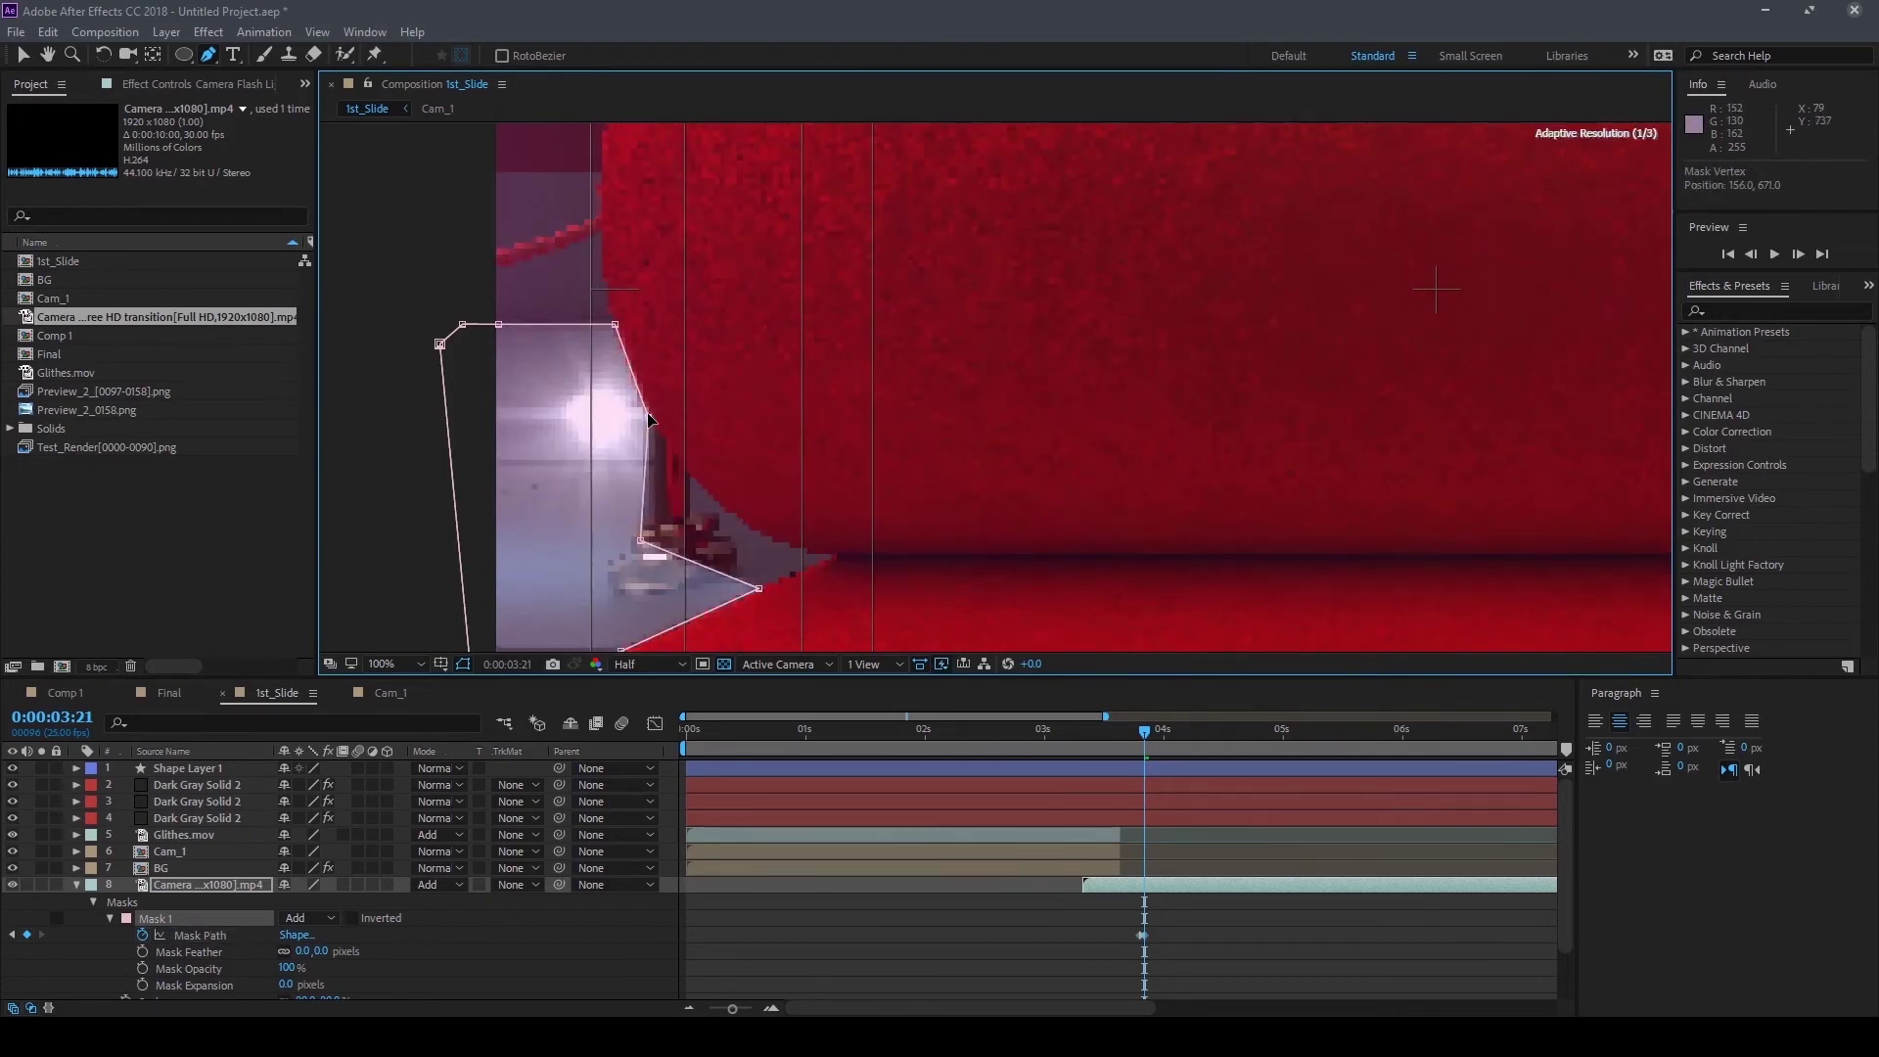
{"action": "left_click_drag", "start_coordinate": [640, 540], "coordinate": [687, 473]}
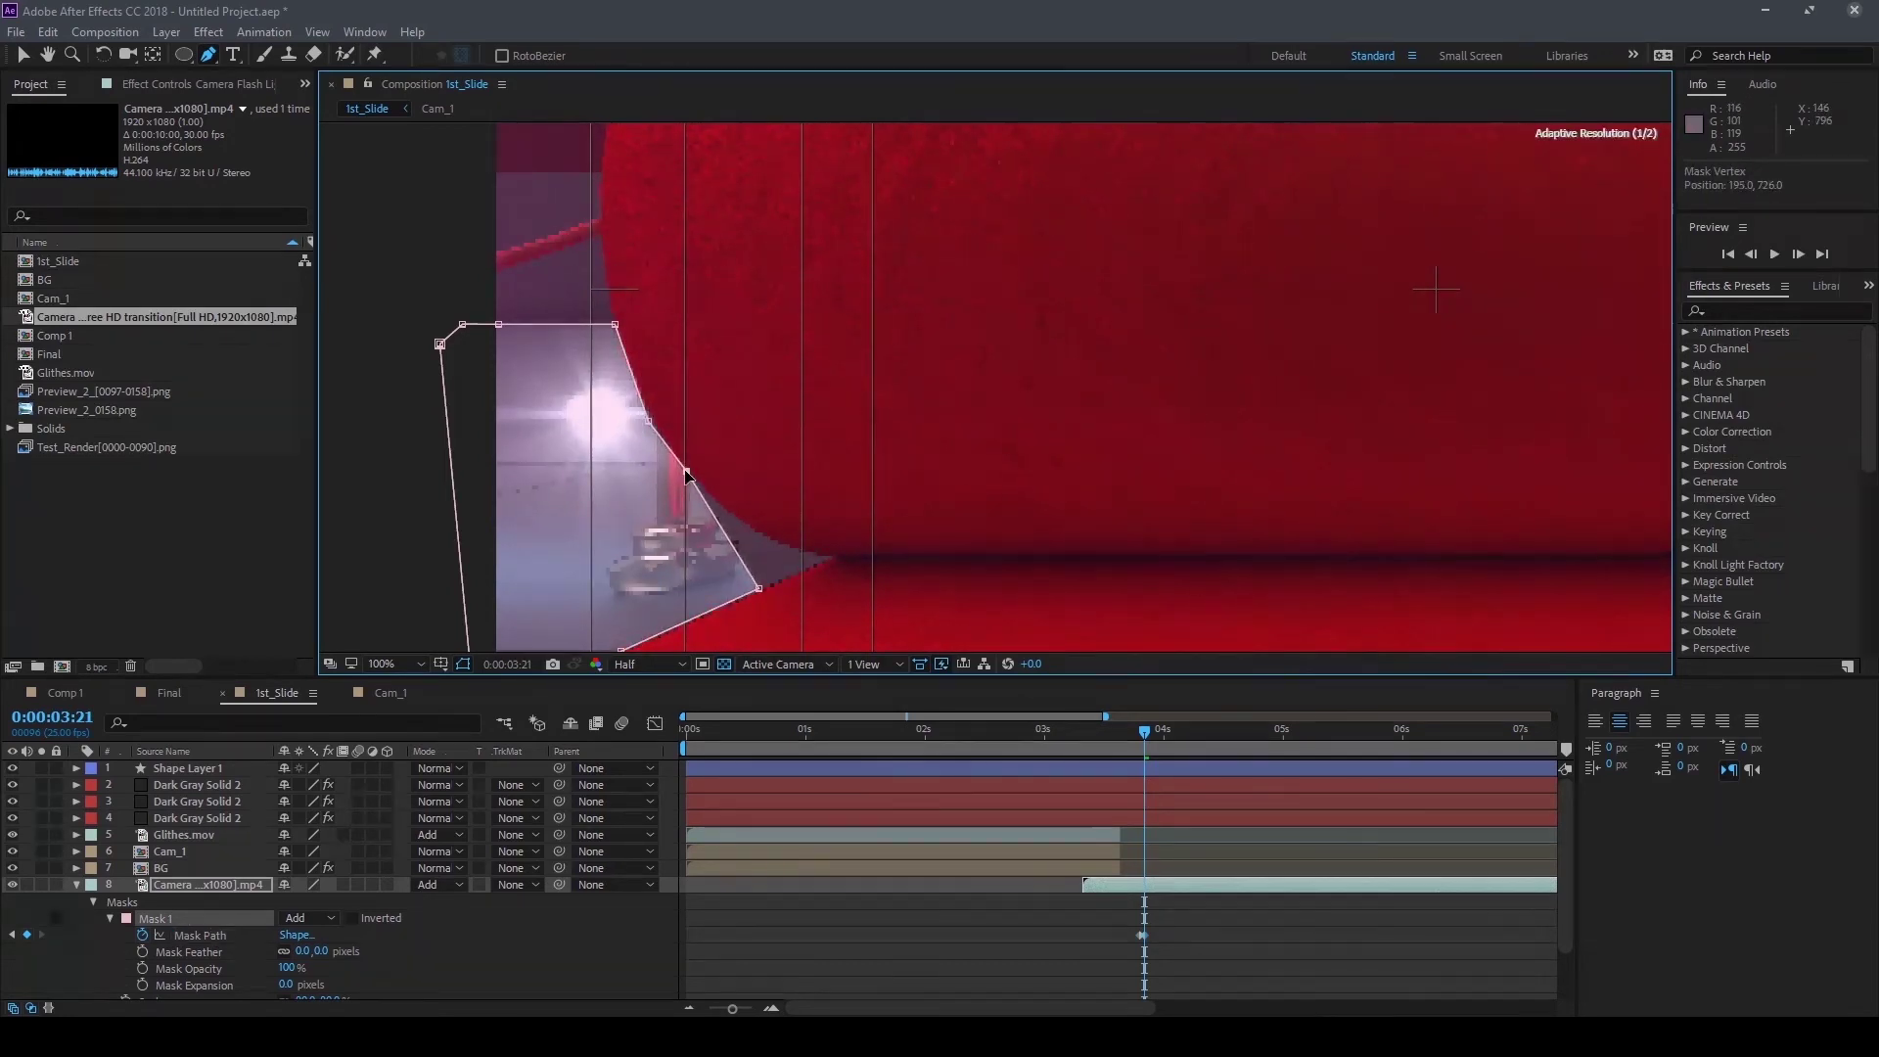
{"action": "left_click_drag", "start_coordinate": [759, 590], "coordinate": [825, 559]}
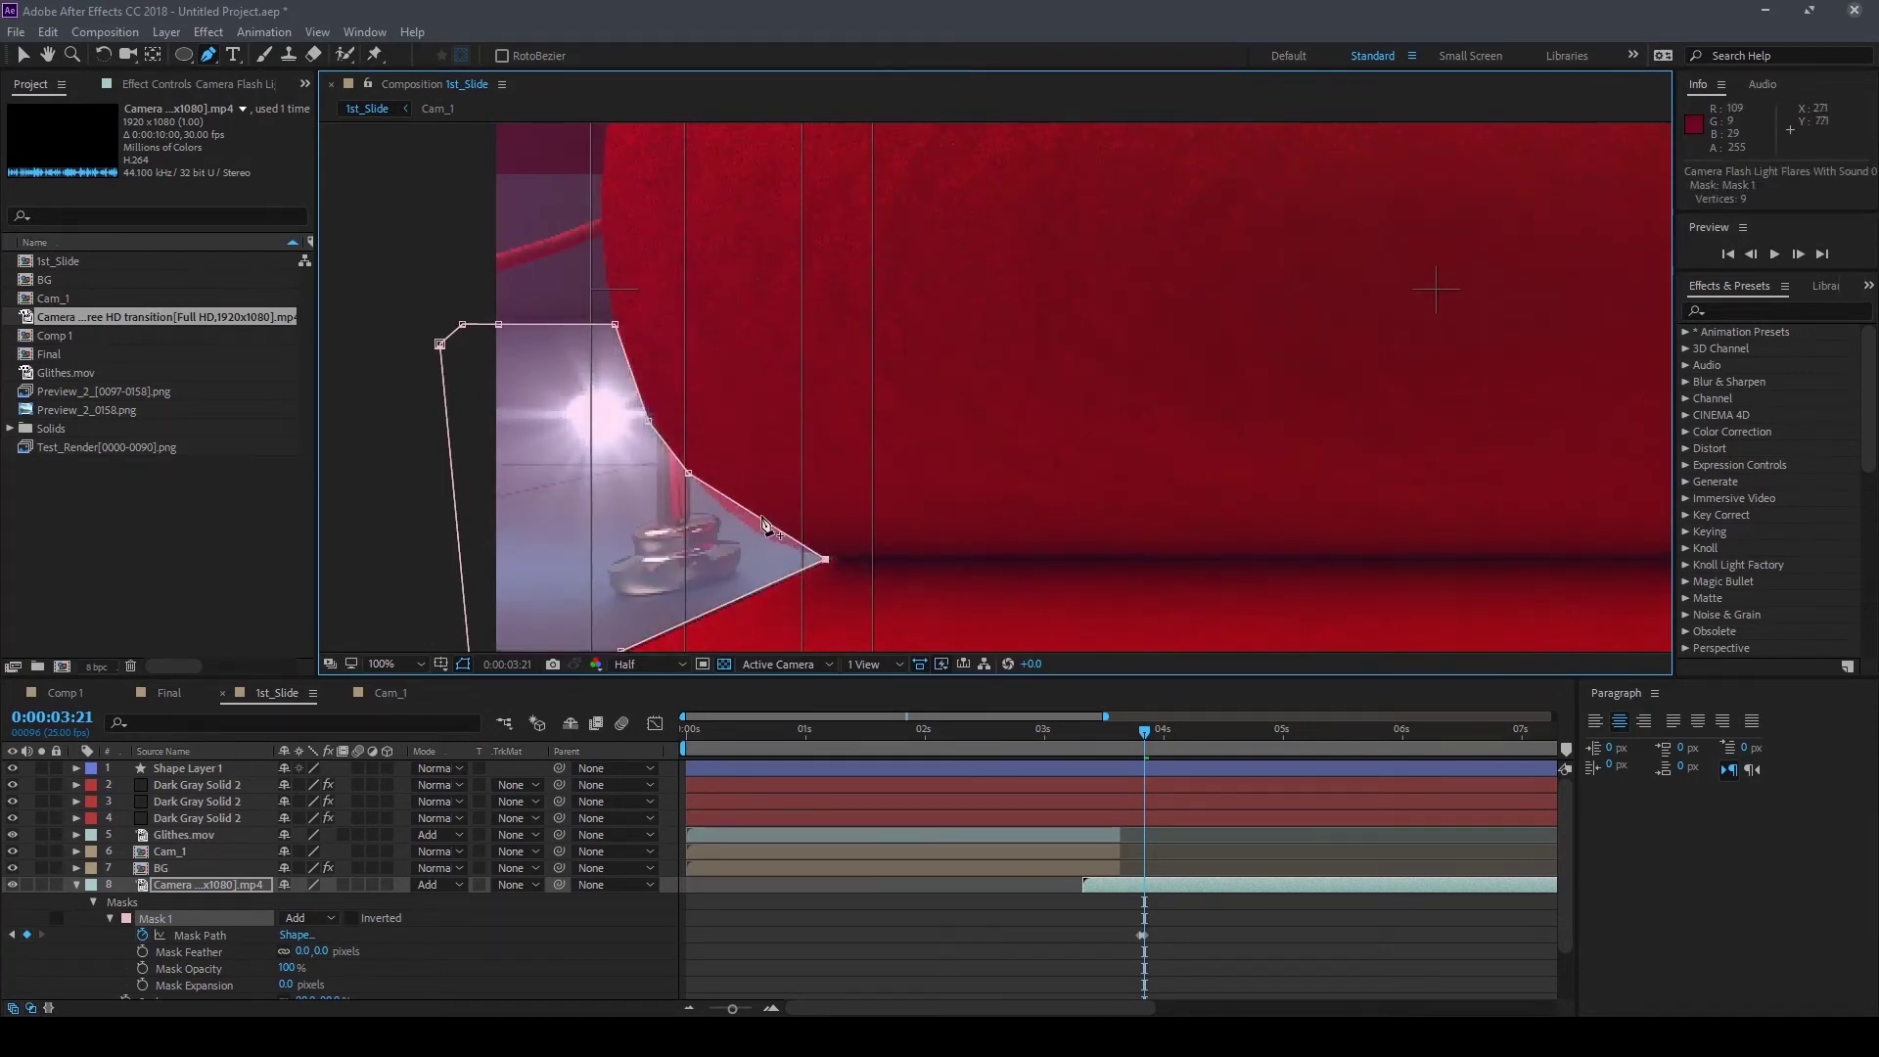
{"action": "left_click_drag", "start_coordinate": [763, 522], "coordinate": [751, 533]}
{"action": "mouse_move", "coordinate": [887, 525]}
{"action": "left_mouse_down"}
{"action": "mouse_move", "coordinate": [936, 474]}
{"action": "mouse_move", "coordinate": [922, 422]}
{"action": "left_mouse_up"}
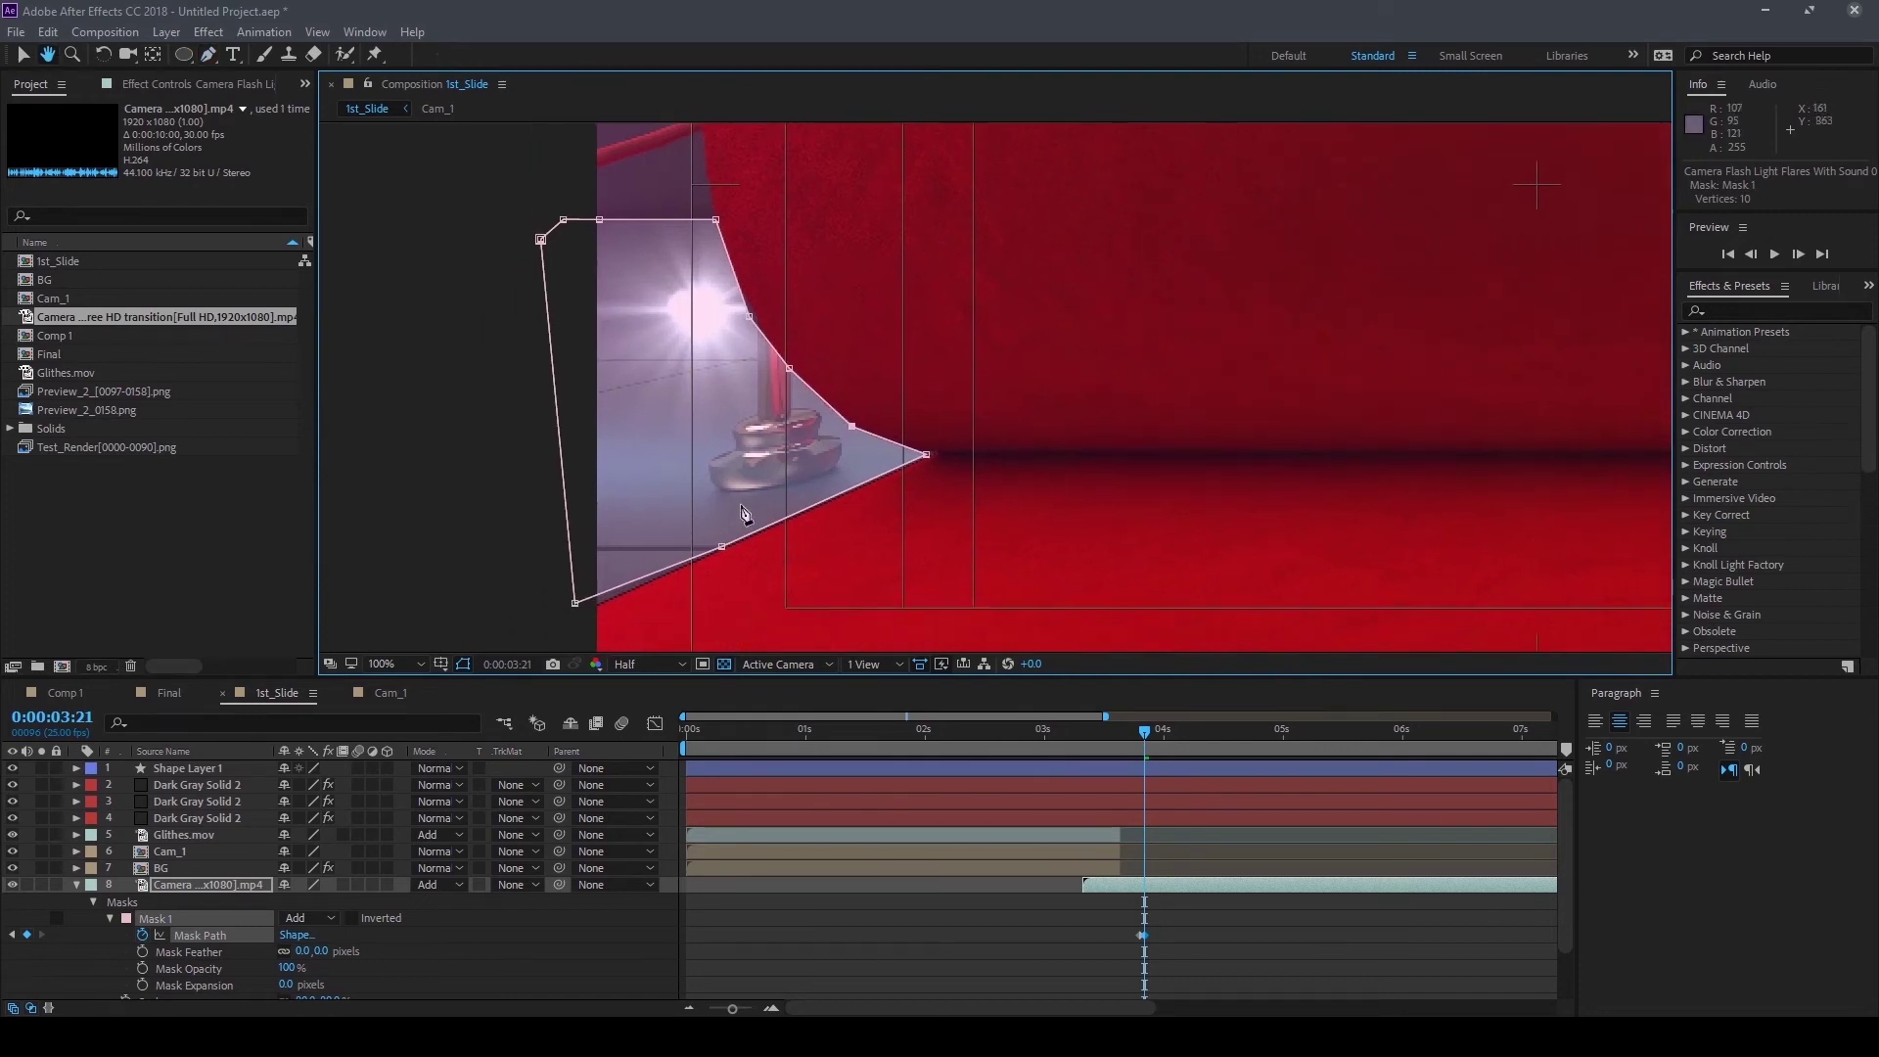
{"action": "left_click_drag", "start_coordinate": [575, 604], "coordinate": [580, 611]}
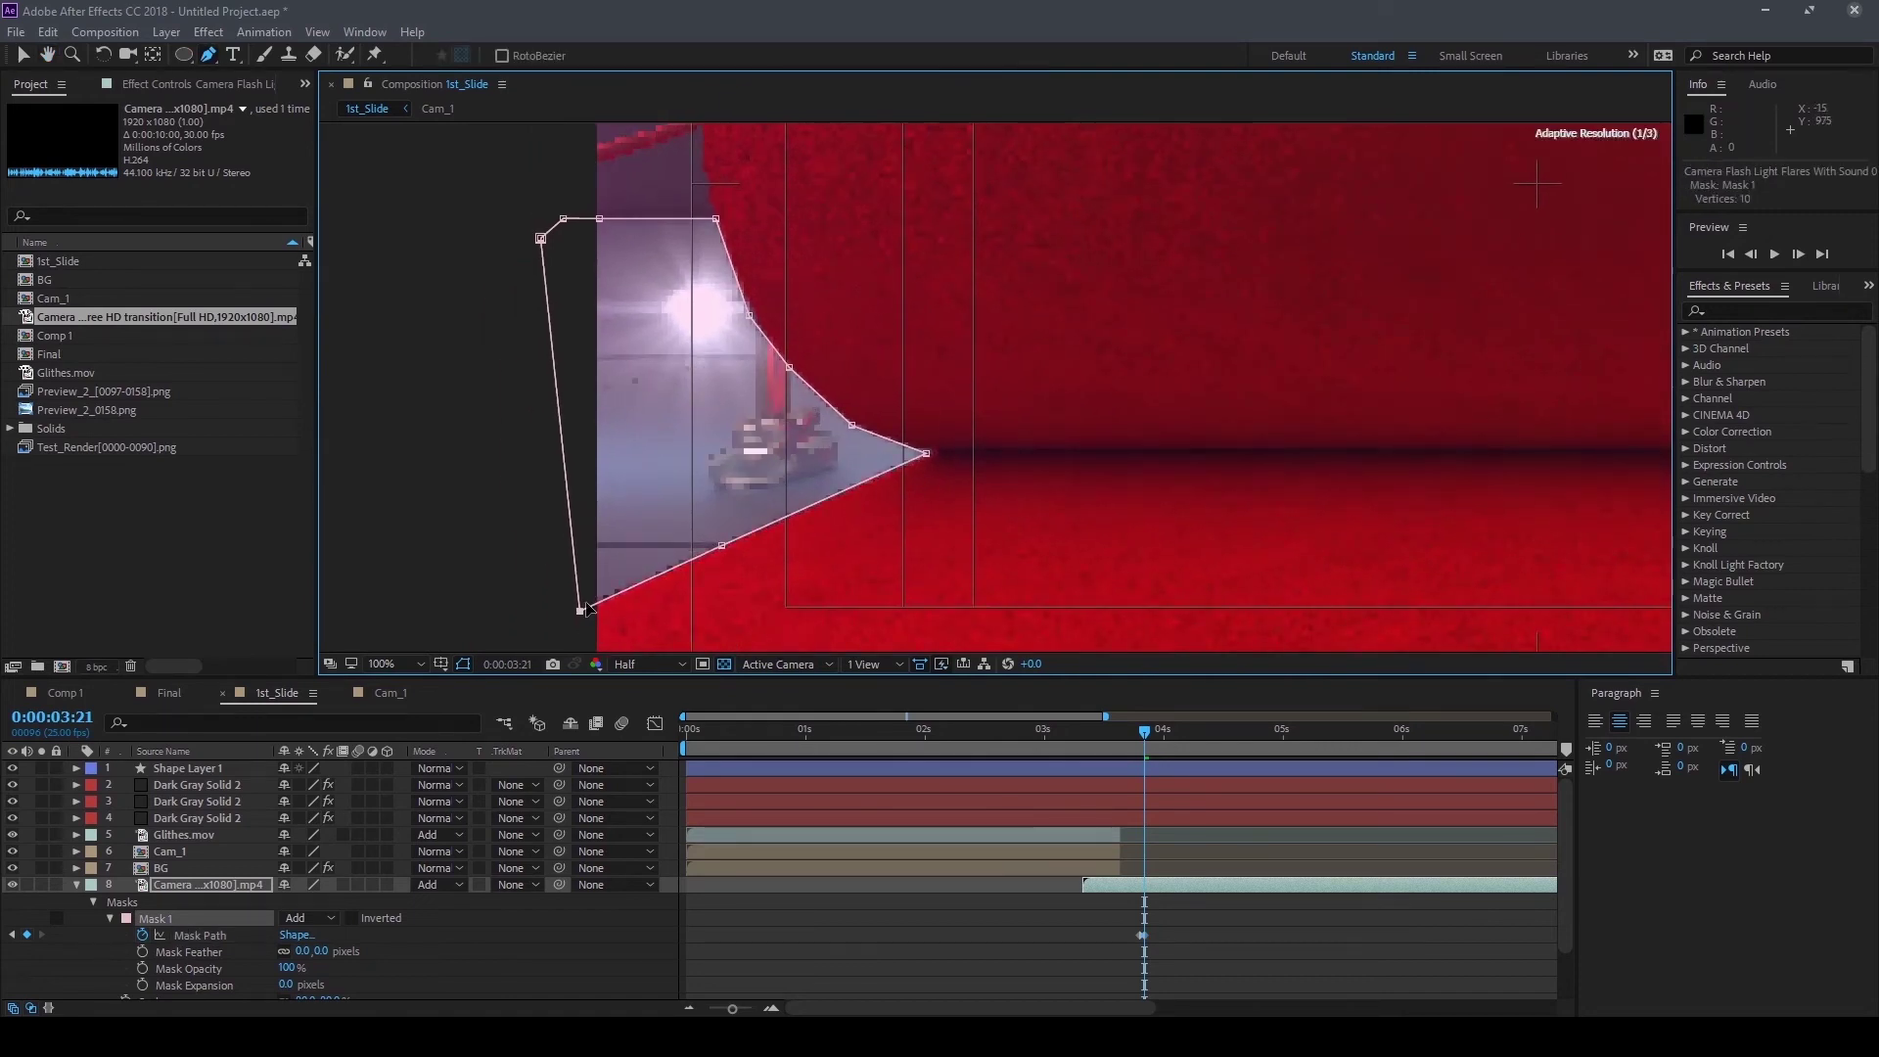
{"action": "key", "text": "Page_Down"}
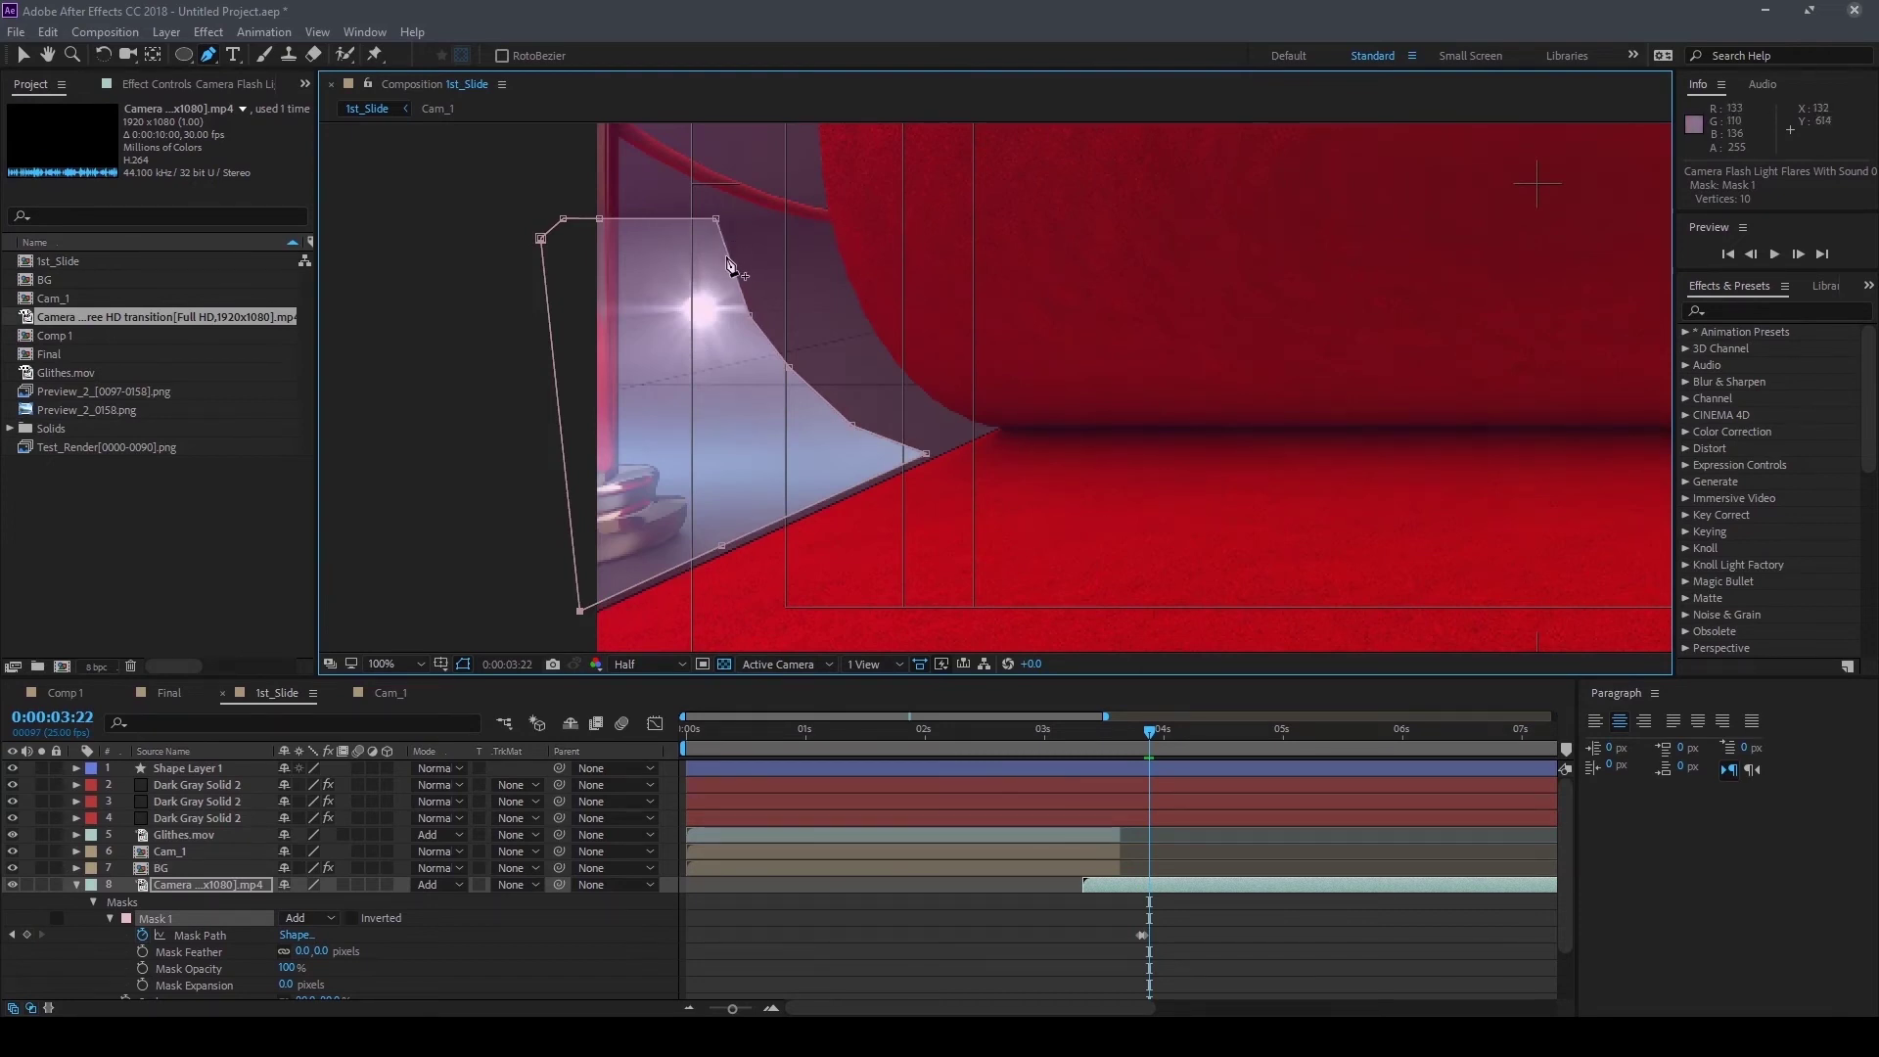
Add a mask point and move the right-side vertices onto the curtain edge
{"action": "left_click", "coordinate": [730, 264]}
{"action": "left_click_drag", "start_coordinate": [731, 265], "coordinate": [824, 221]}
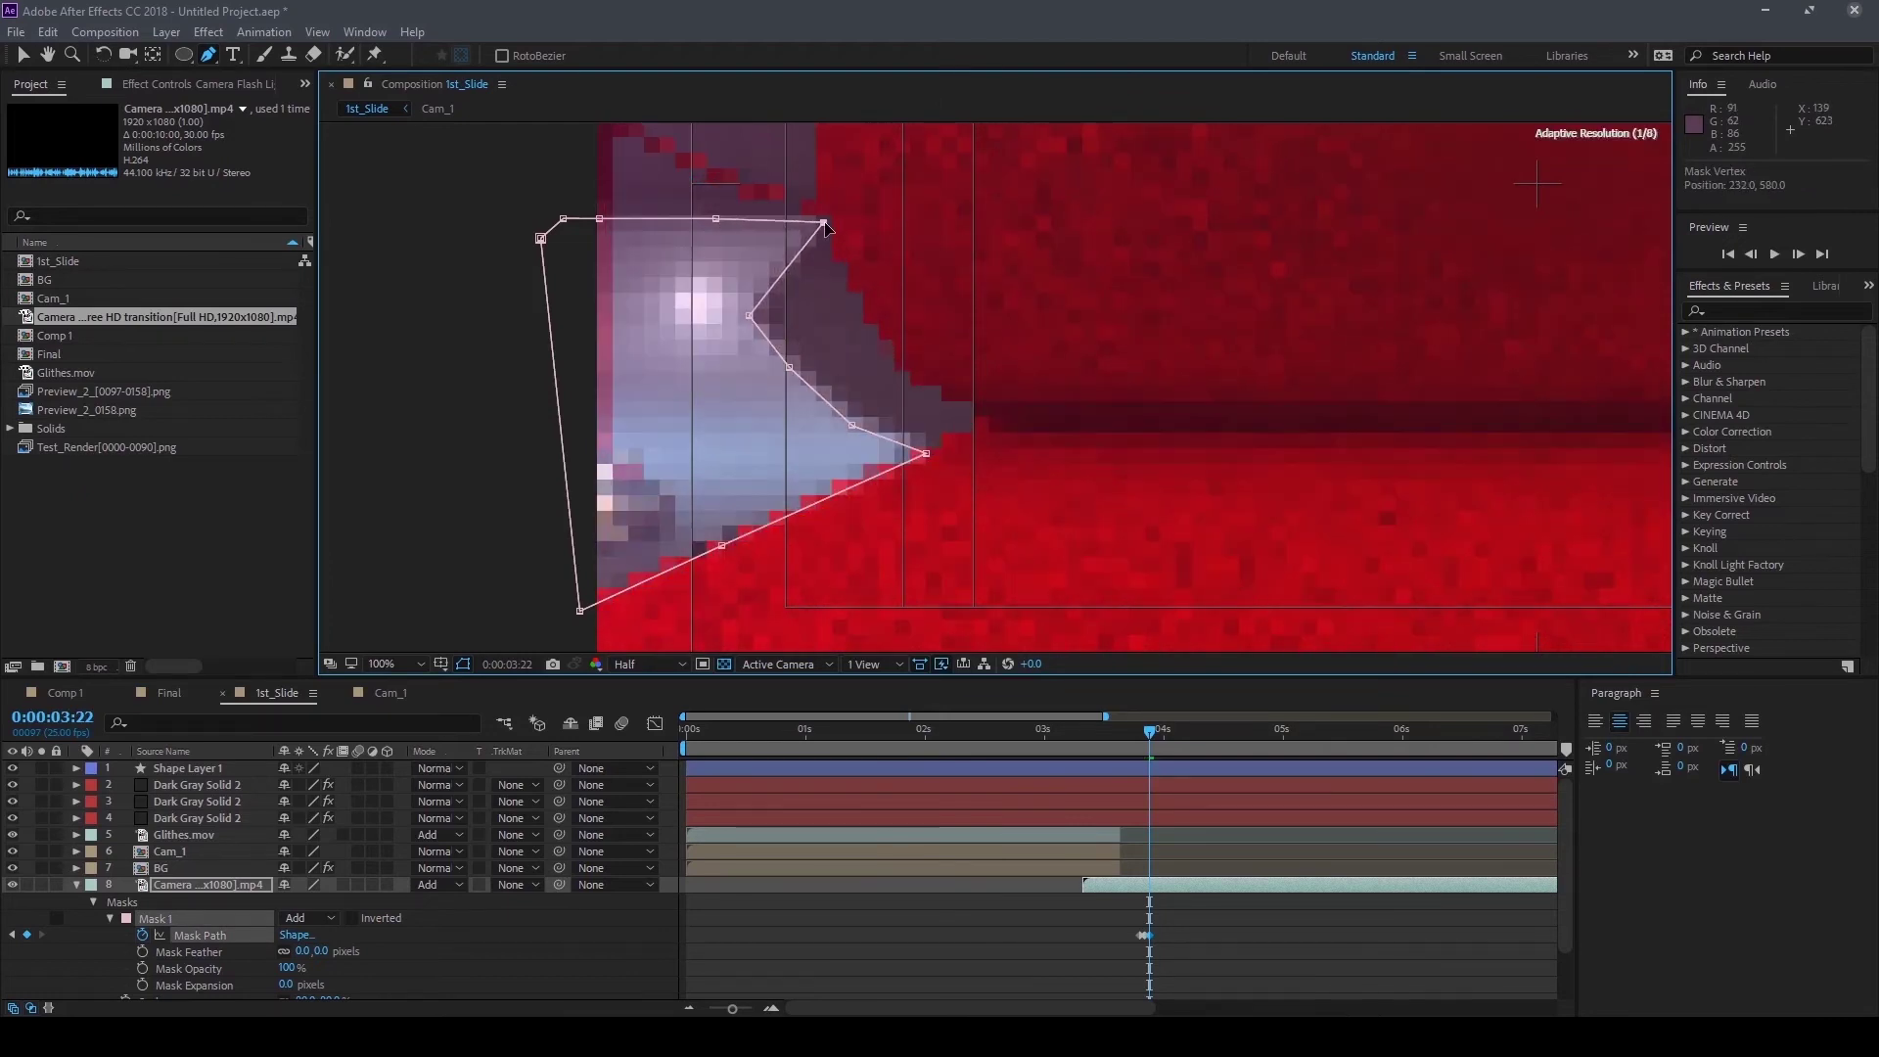
{"action": "left_click_drag", "start_coordinate": [749, 315], "coordinate": [842, 275]}
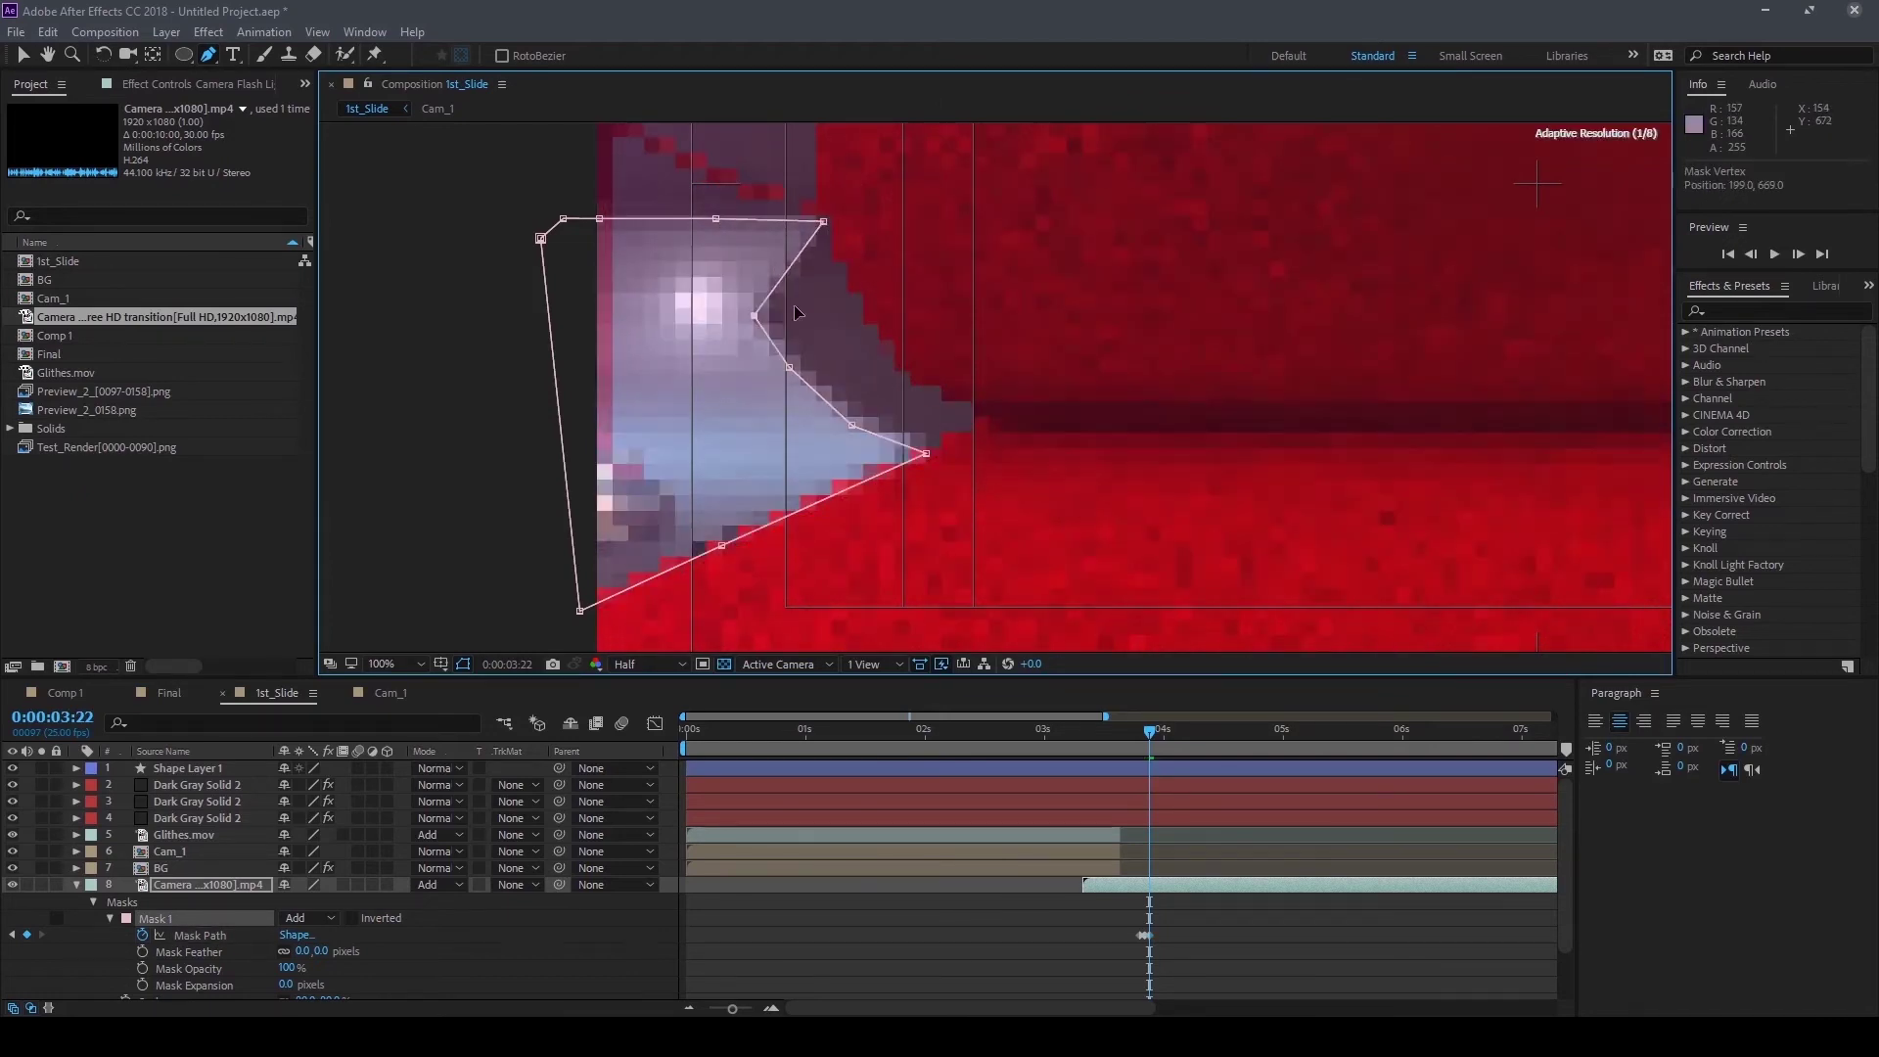
{"action": "left_click_drag", "start_coordinate": [789, 367], "coordinate": [875, 335]}
{"action": "left_click_drag", "start_coordinate": [852, 424], "coordinate": [903, 378]}
{"action": "left_click_drag", "start_coordinate": [926, 453], "coordinate": [1000, 431]}
{"action": "key", "text": "Page_Down"}
Realign the right-side and top-right mask points to the curtain over the next frames
{"action": "left_click_drag", "start_coordinate": [841, 276], "coordinate": [922, 214]}
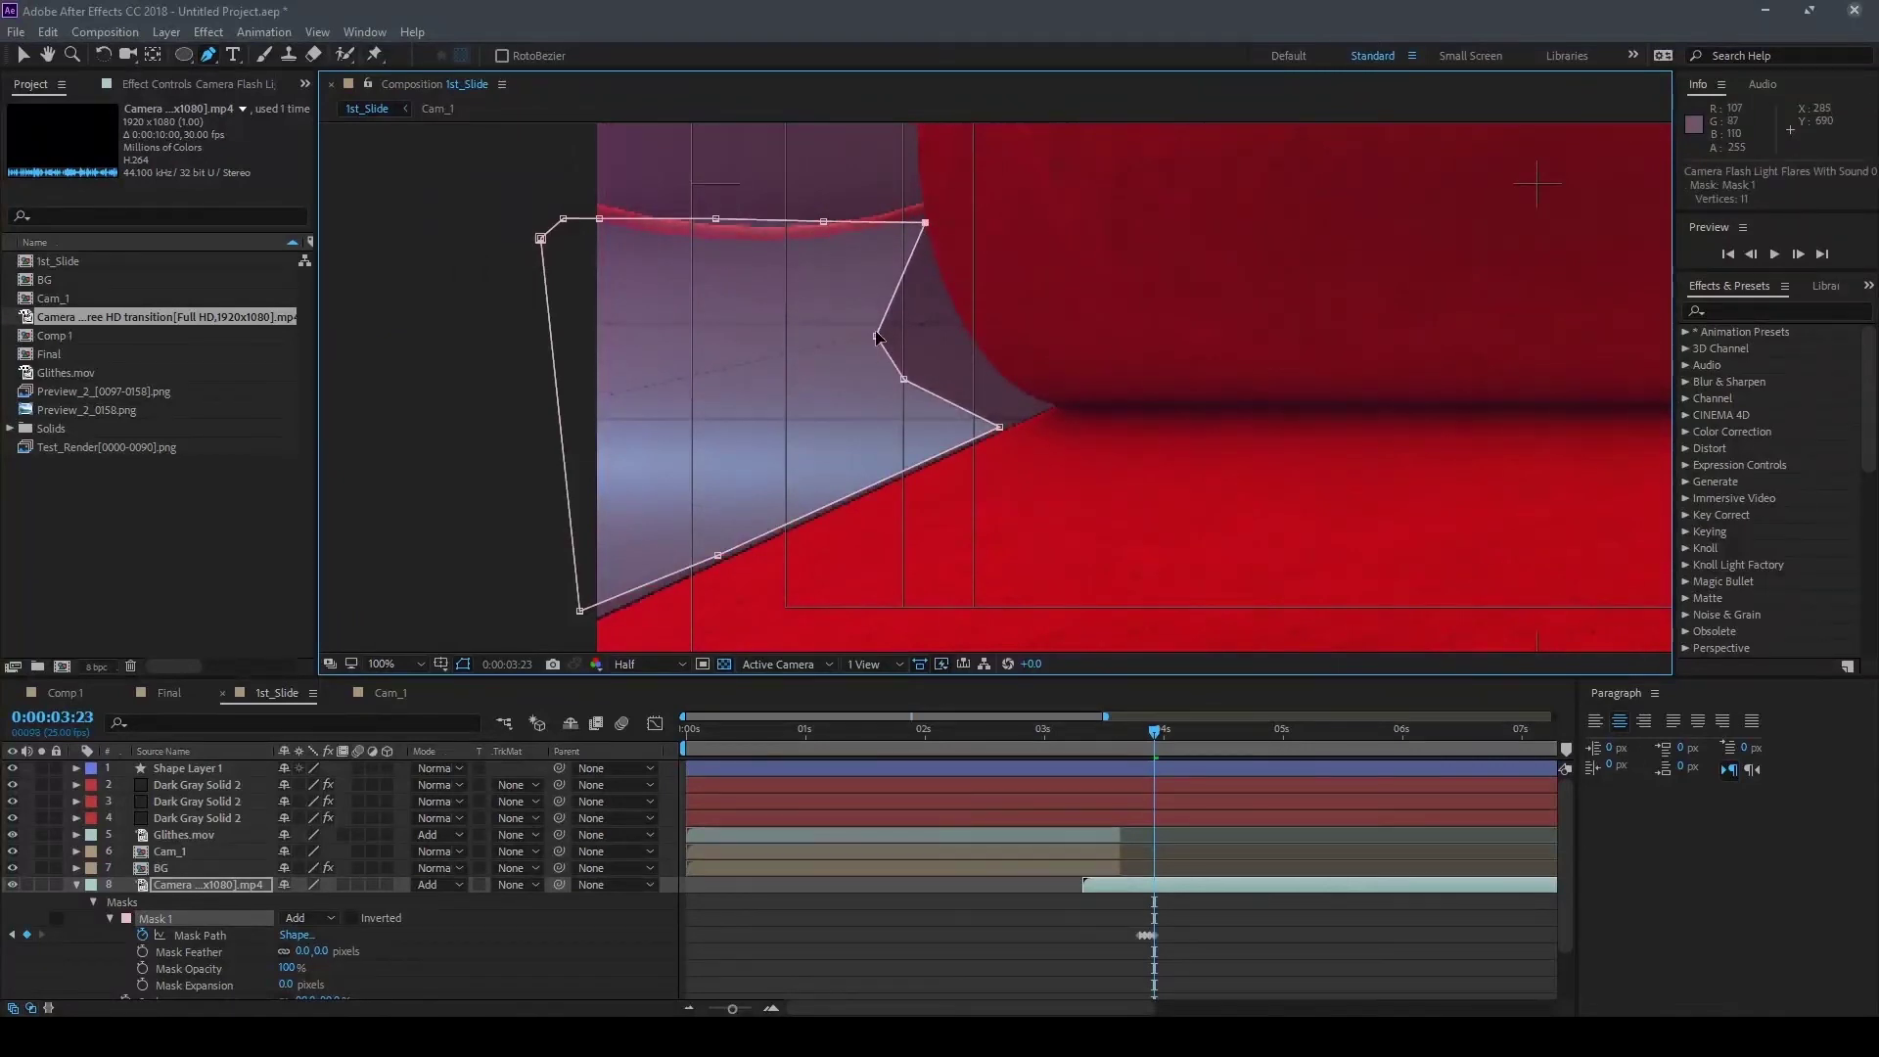
{"action": "left_click_drag", "start_coordinate": [876, 336], "coordinate": [943, 291]}
{"action": "left_click_drag", "start_coordinate": [903, 378], "coordinate": [971, 343]}
{"action": "left_click_drag", "start_coordinate": [1000, 430], "coordinate": [1052, 409]}
{"action": "key", "text": "Page_Down"}
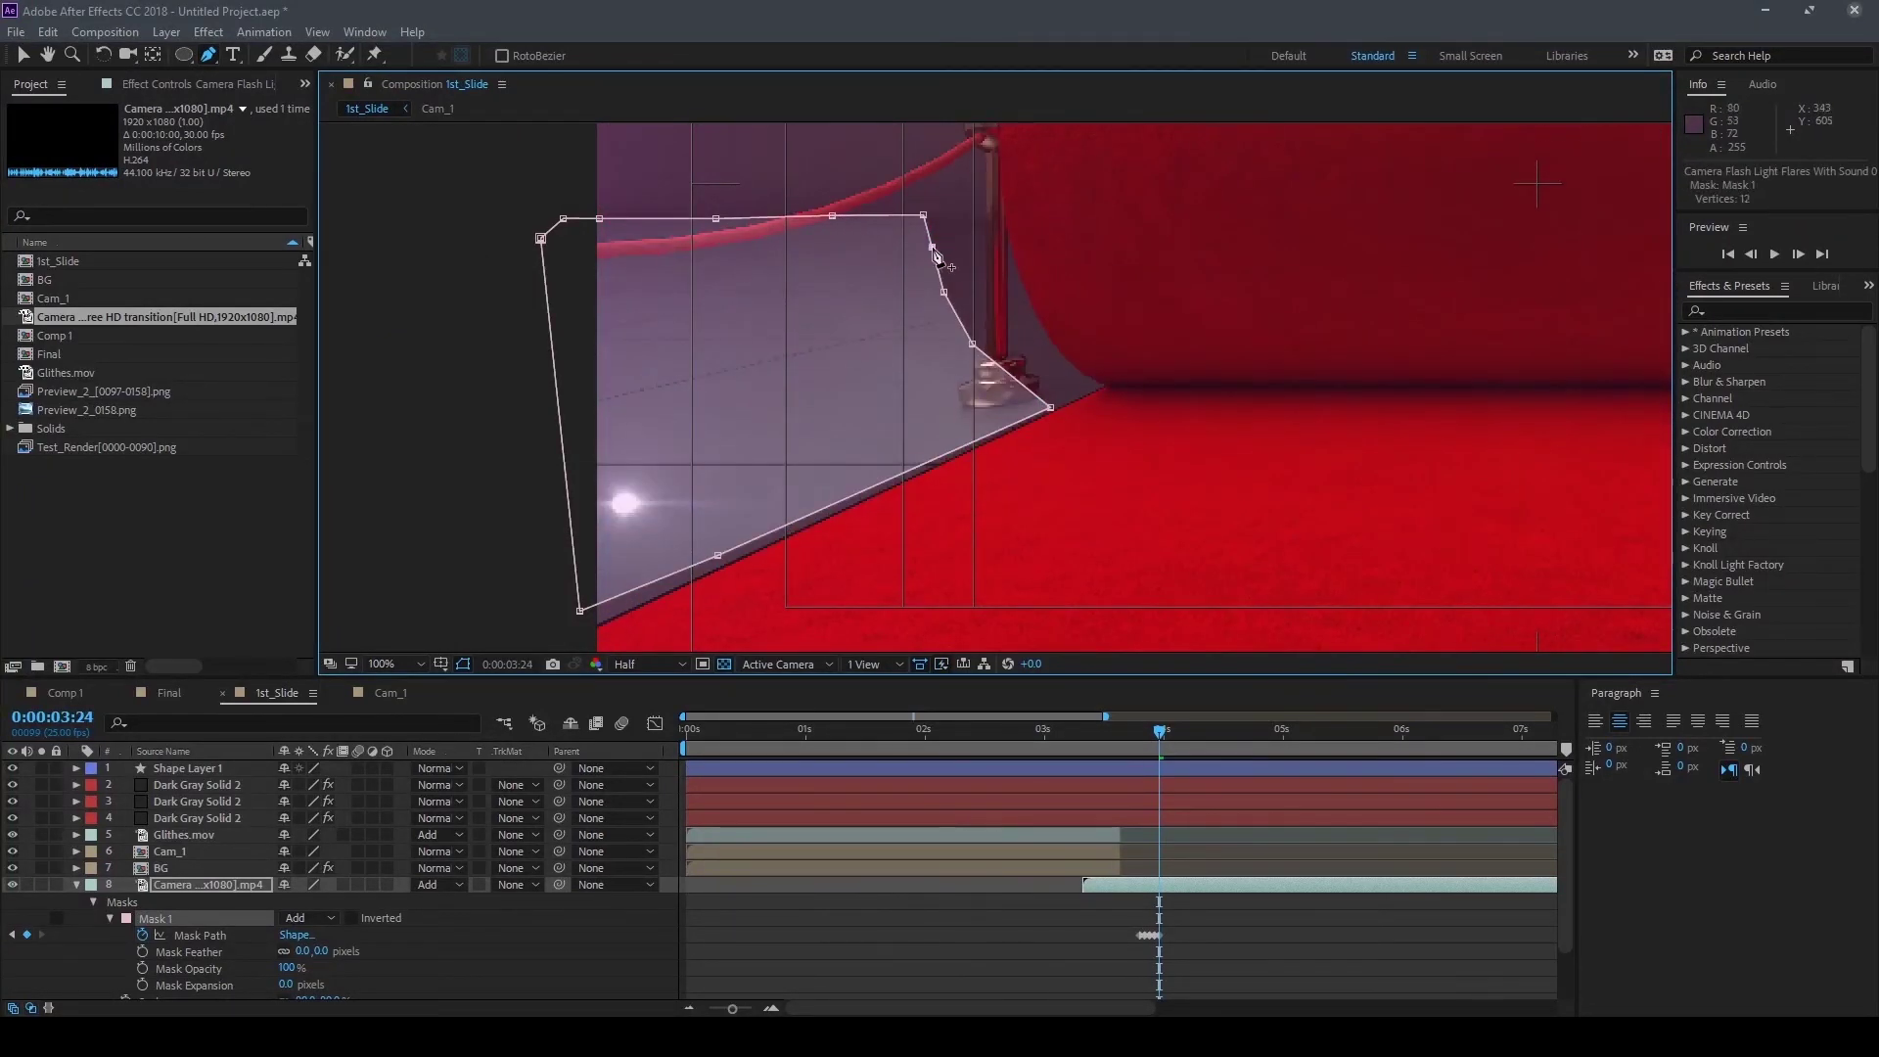
{"action": "left_click_drag", "start_coordinate": [922, 214], "coordinate": [1000, 217]}
{"action": "left_click_drag", "start_coordinate": [944, 292], "coordinate": [1013, 274]}
{"action": "key", "text": "Page_Down"}
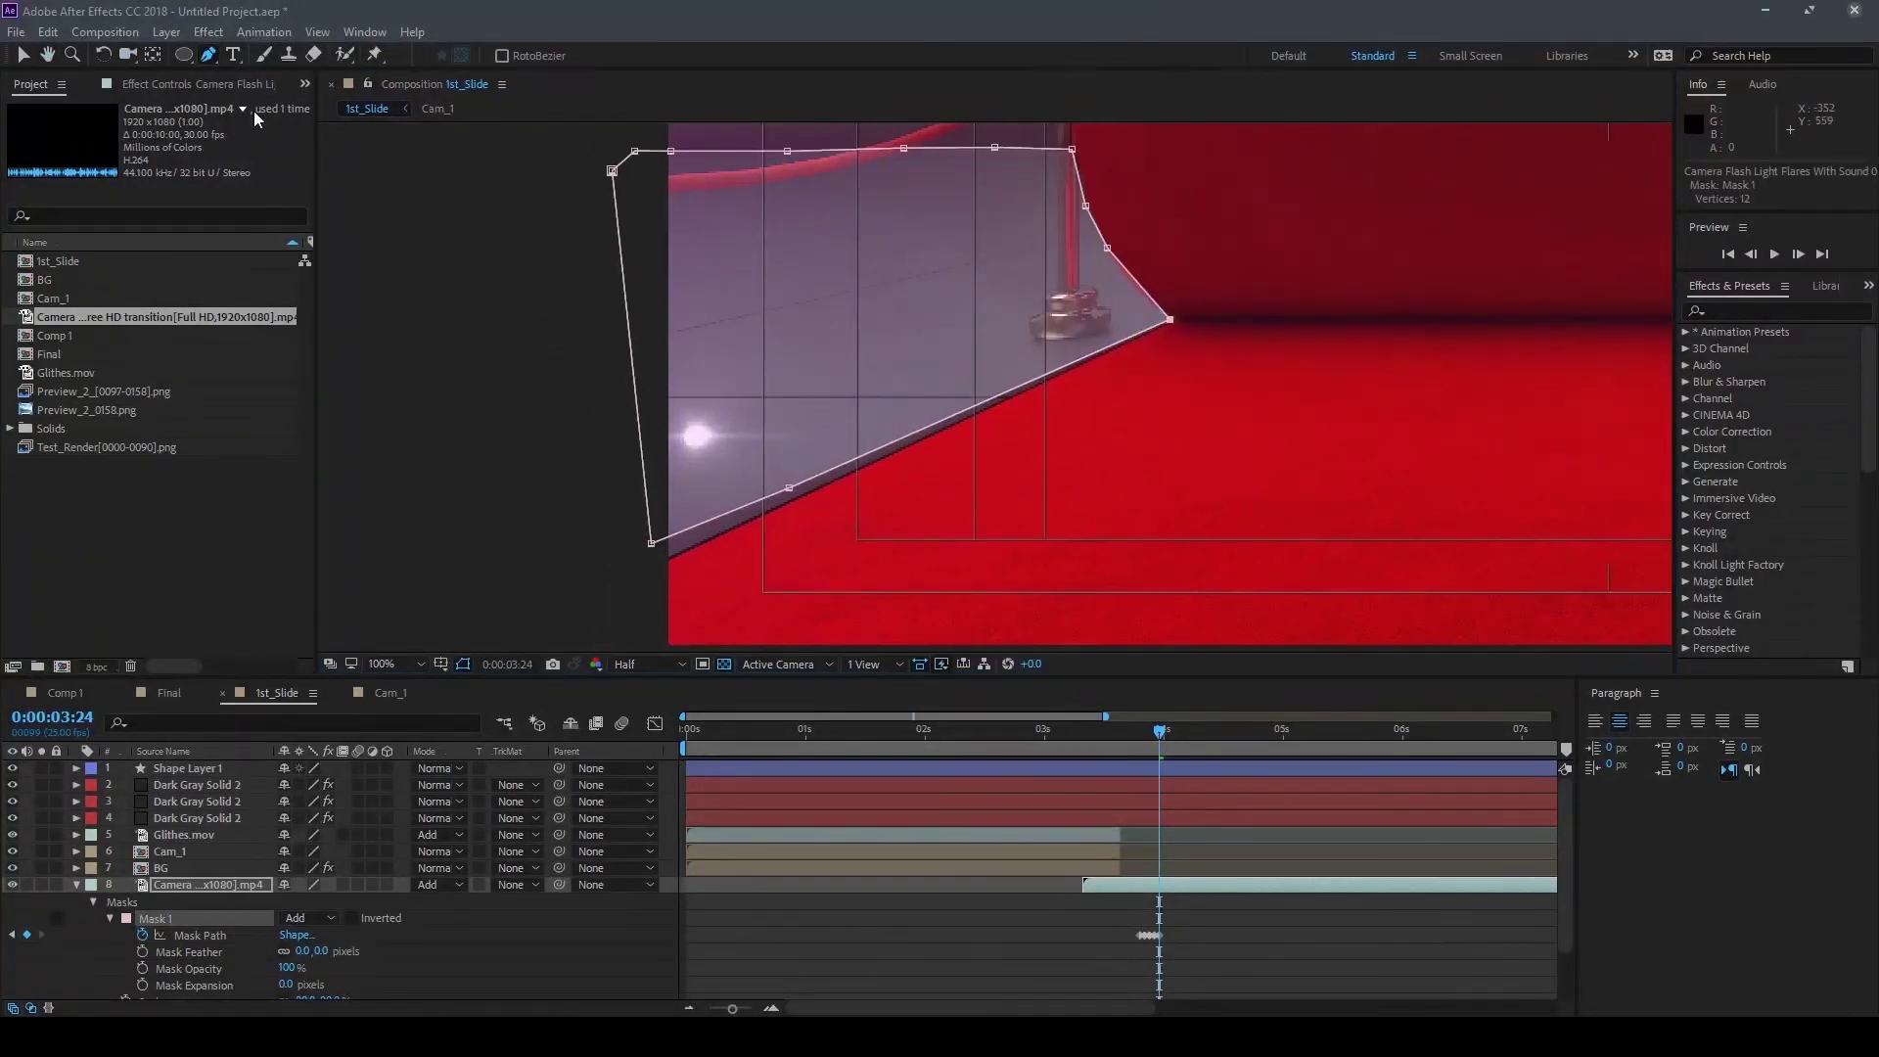
Keep reshaping the mask's right side frame by frame and add a point near the carpet edge
{"action": "mouse_move", "coordinate": [910, 404]}
{"action": "left_mouse_down"}
{"action": "mouse_move", "coordinate": [974, 375]}
{"action": "mouse_move", "coordinate": [965, 307]}
{"action": "left_mouse_up"}
{"action": "key", "text": "Page_Down"}
{"action": "key", "text": "Page_Down"}
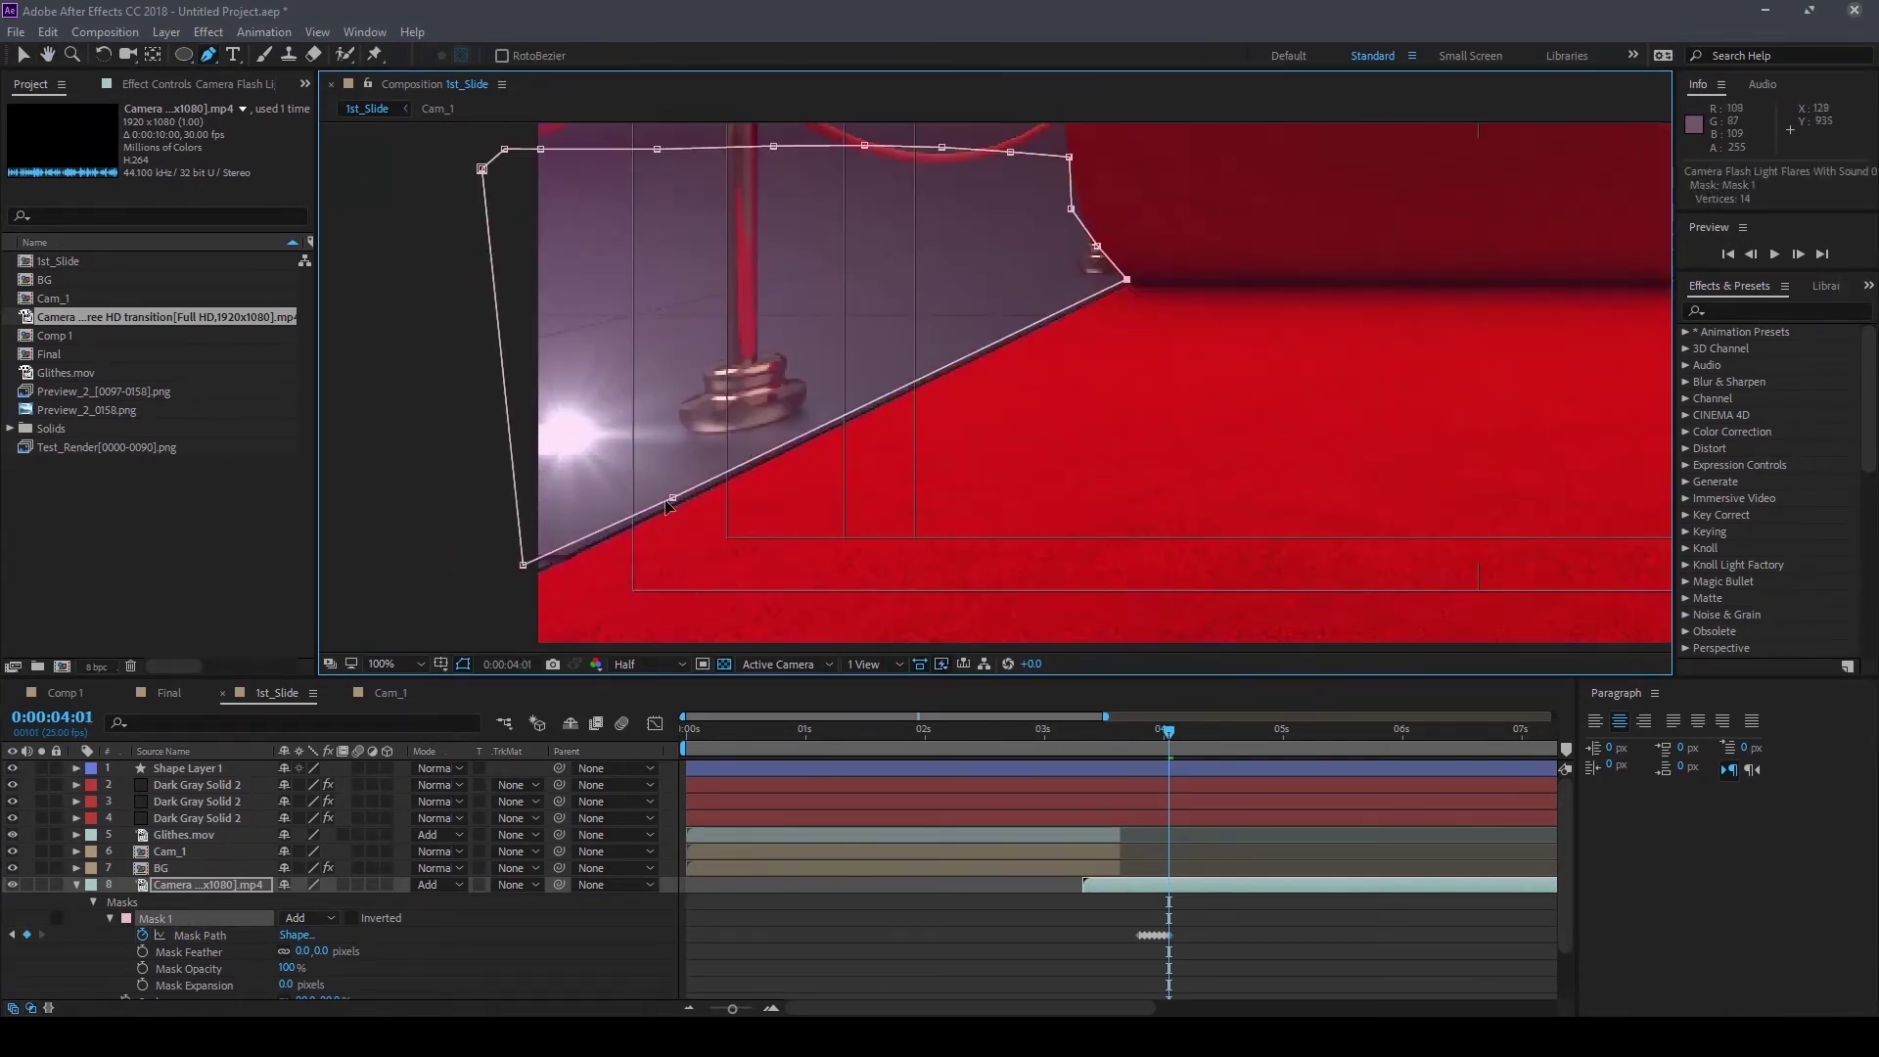
{"action": "left_click_drag", "start_coordinate": [955, 545], "coordinate": [809, 545]}
{"action": "key", "text": "Page_Down"}
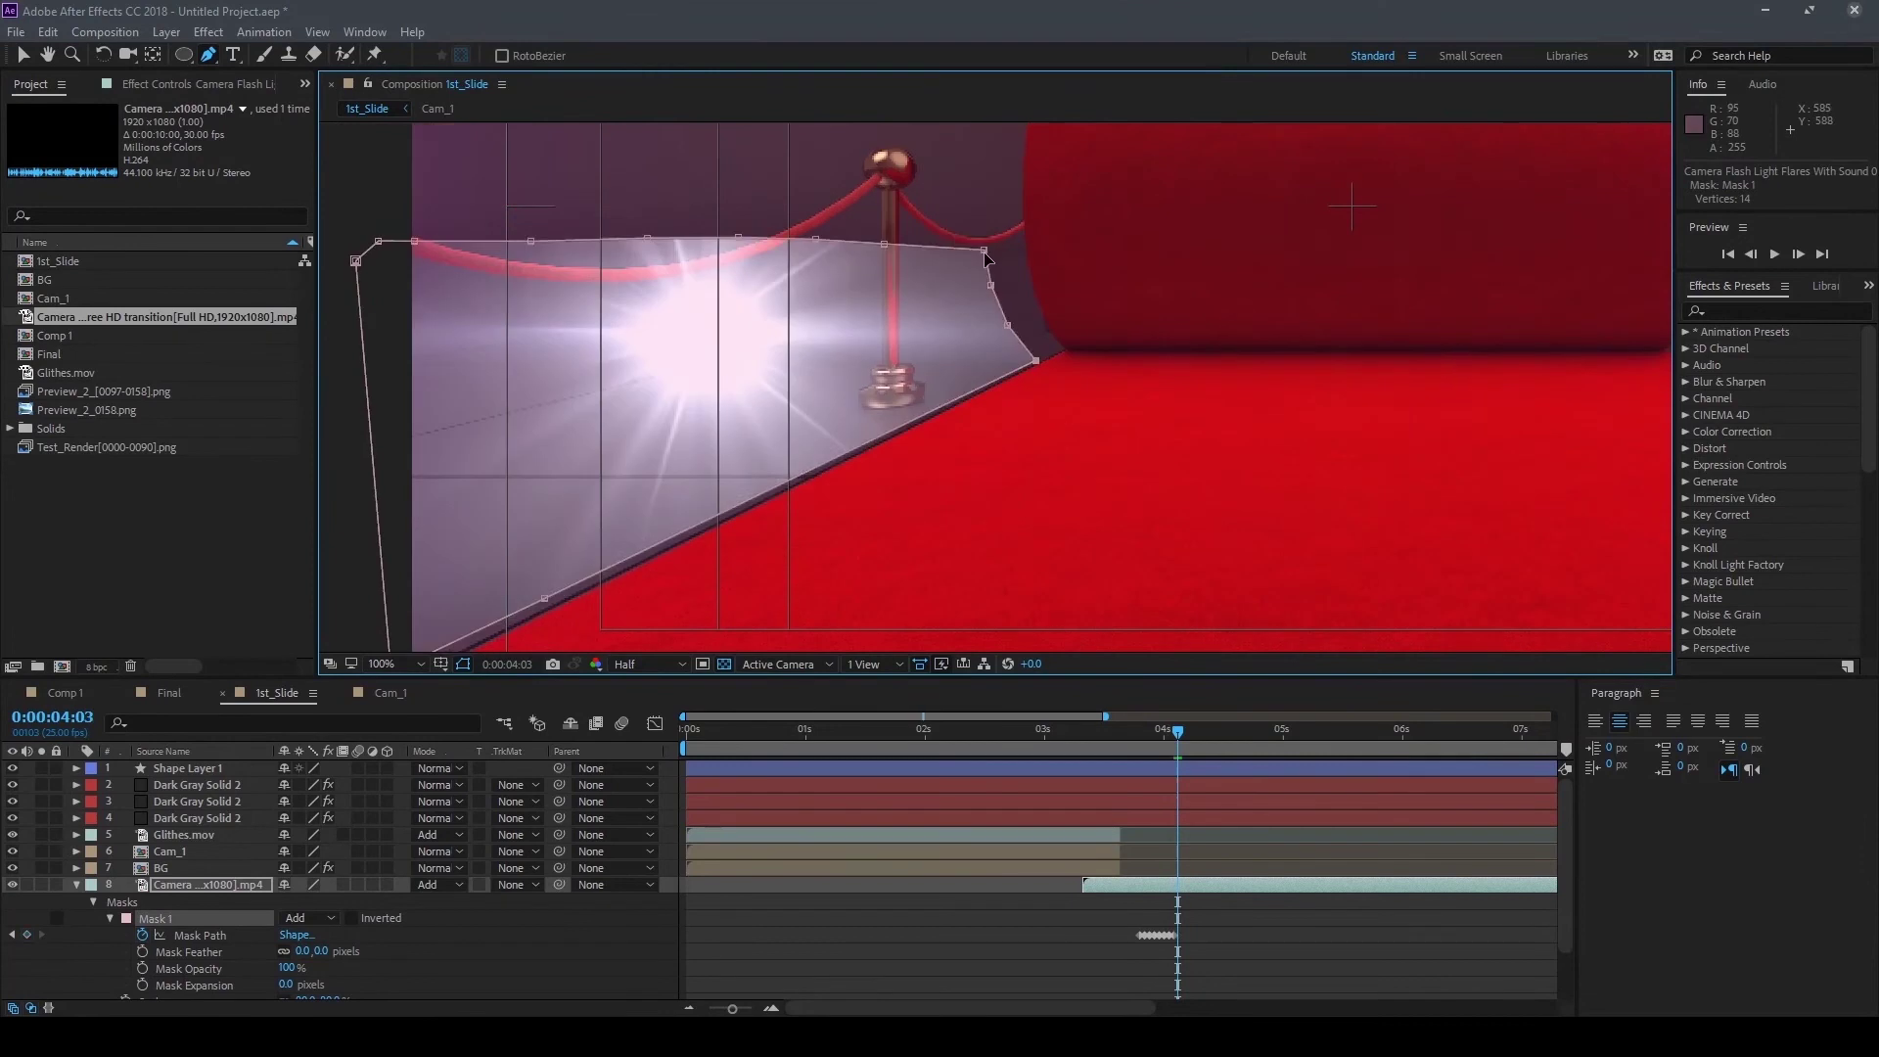
{"action": "left_click_drag", "start_coordinate": [1025, 338], "coordinate": [1059, 347]}
{"action": "key", "text": "Page_Down"}
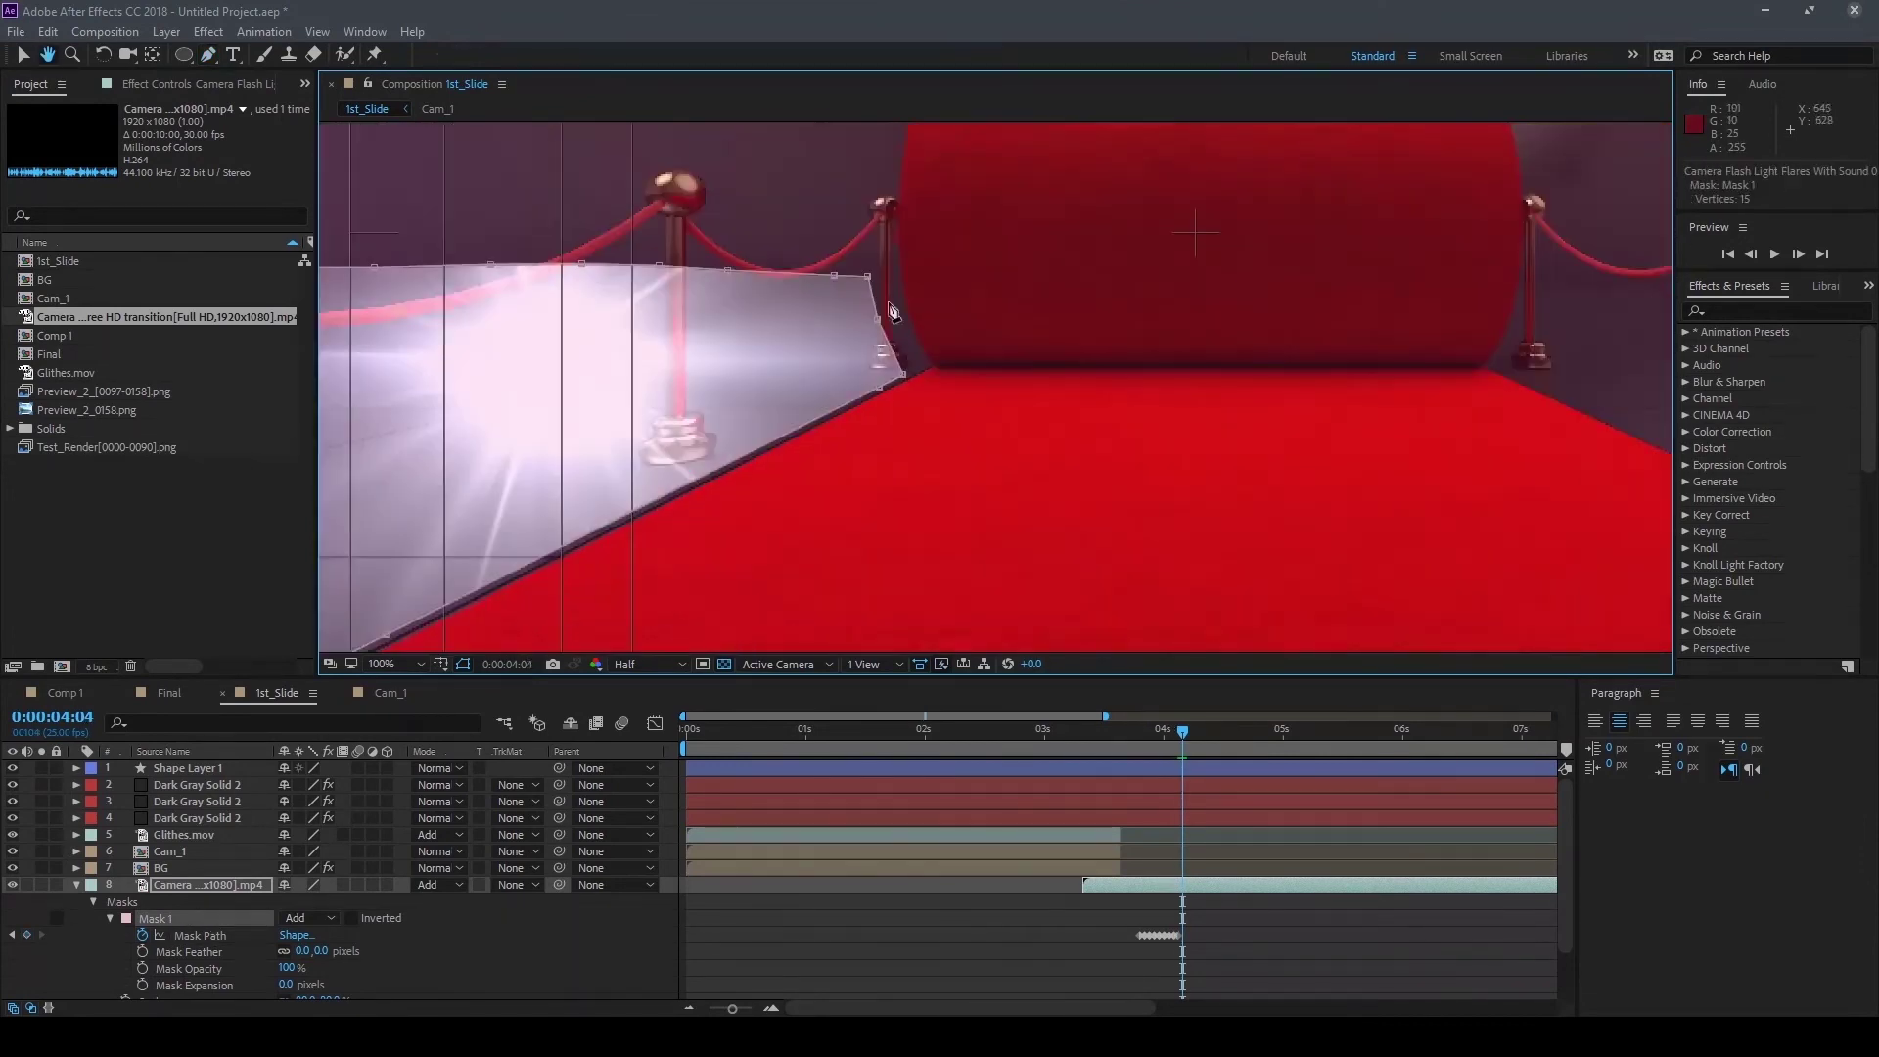
{"action": "left_click_drag", "start_coordinate": [905, 347], "coordinate": [938, 370]}
{"action": "key", "text": "Page_Down"}
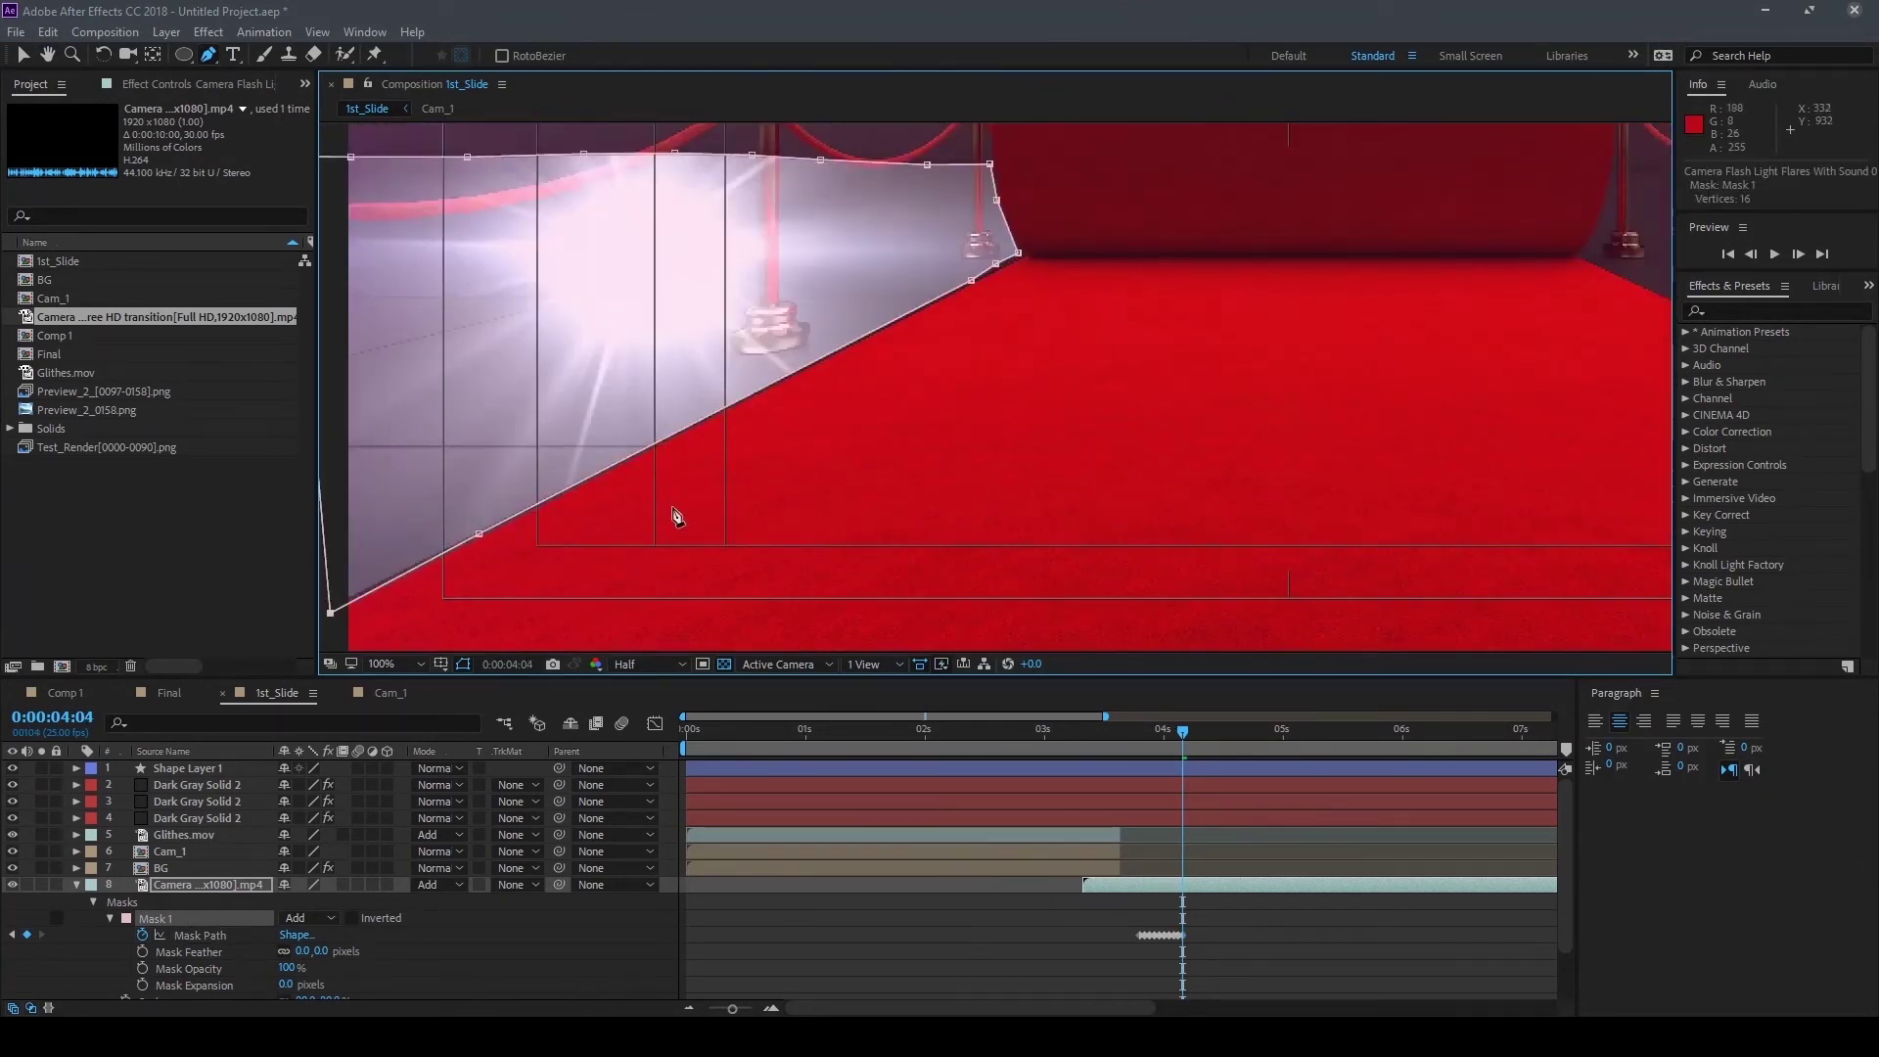
{"action": "left_click_drag", "start_coordinate": [988, 264], "coordinate": [1000, 273]}
{"action": "left_click", "coordinate": [1017, 333]}
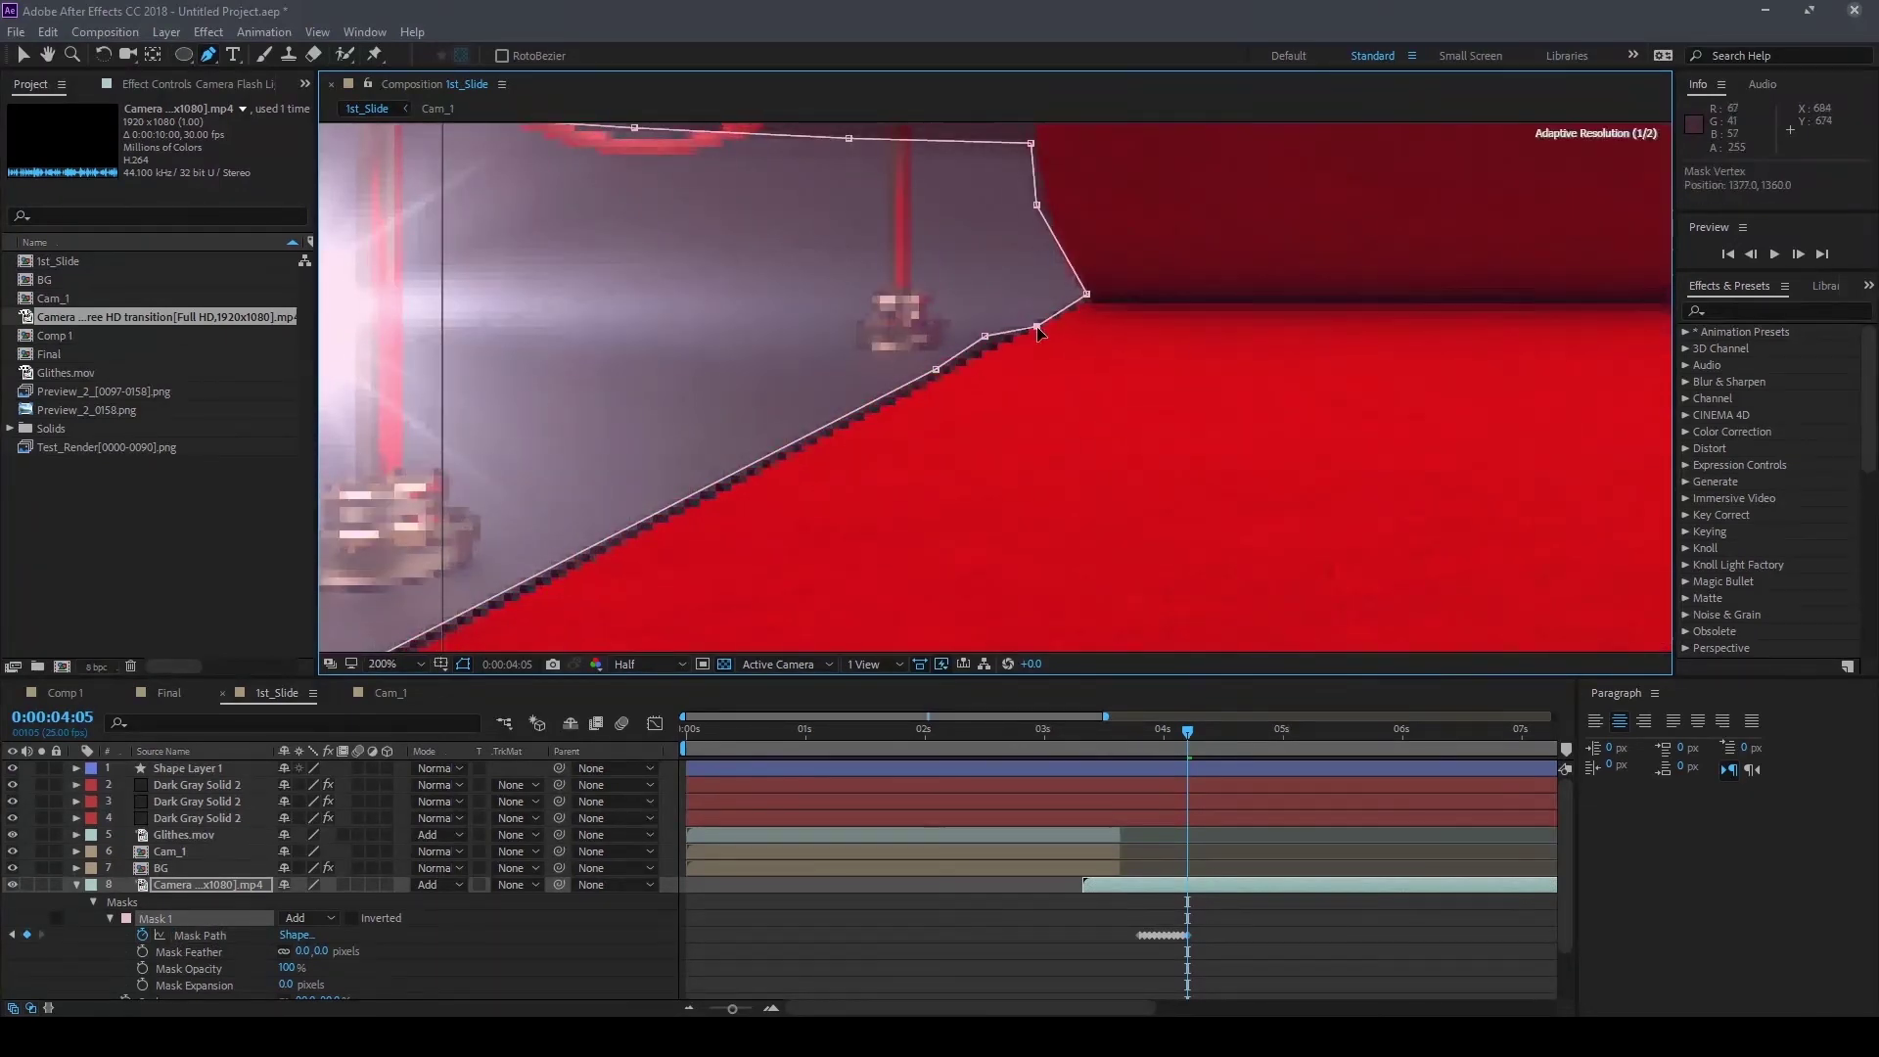
Step ahead and lower the top mask points onto the rope, adding an edge point
{"action": "key", "text": "comma"}
{"action": "key", "text": "comma"}
{"action": "key", "text": "period"}
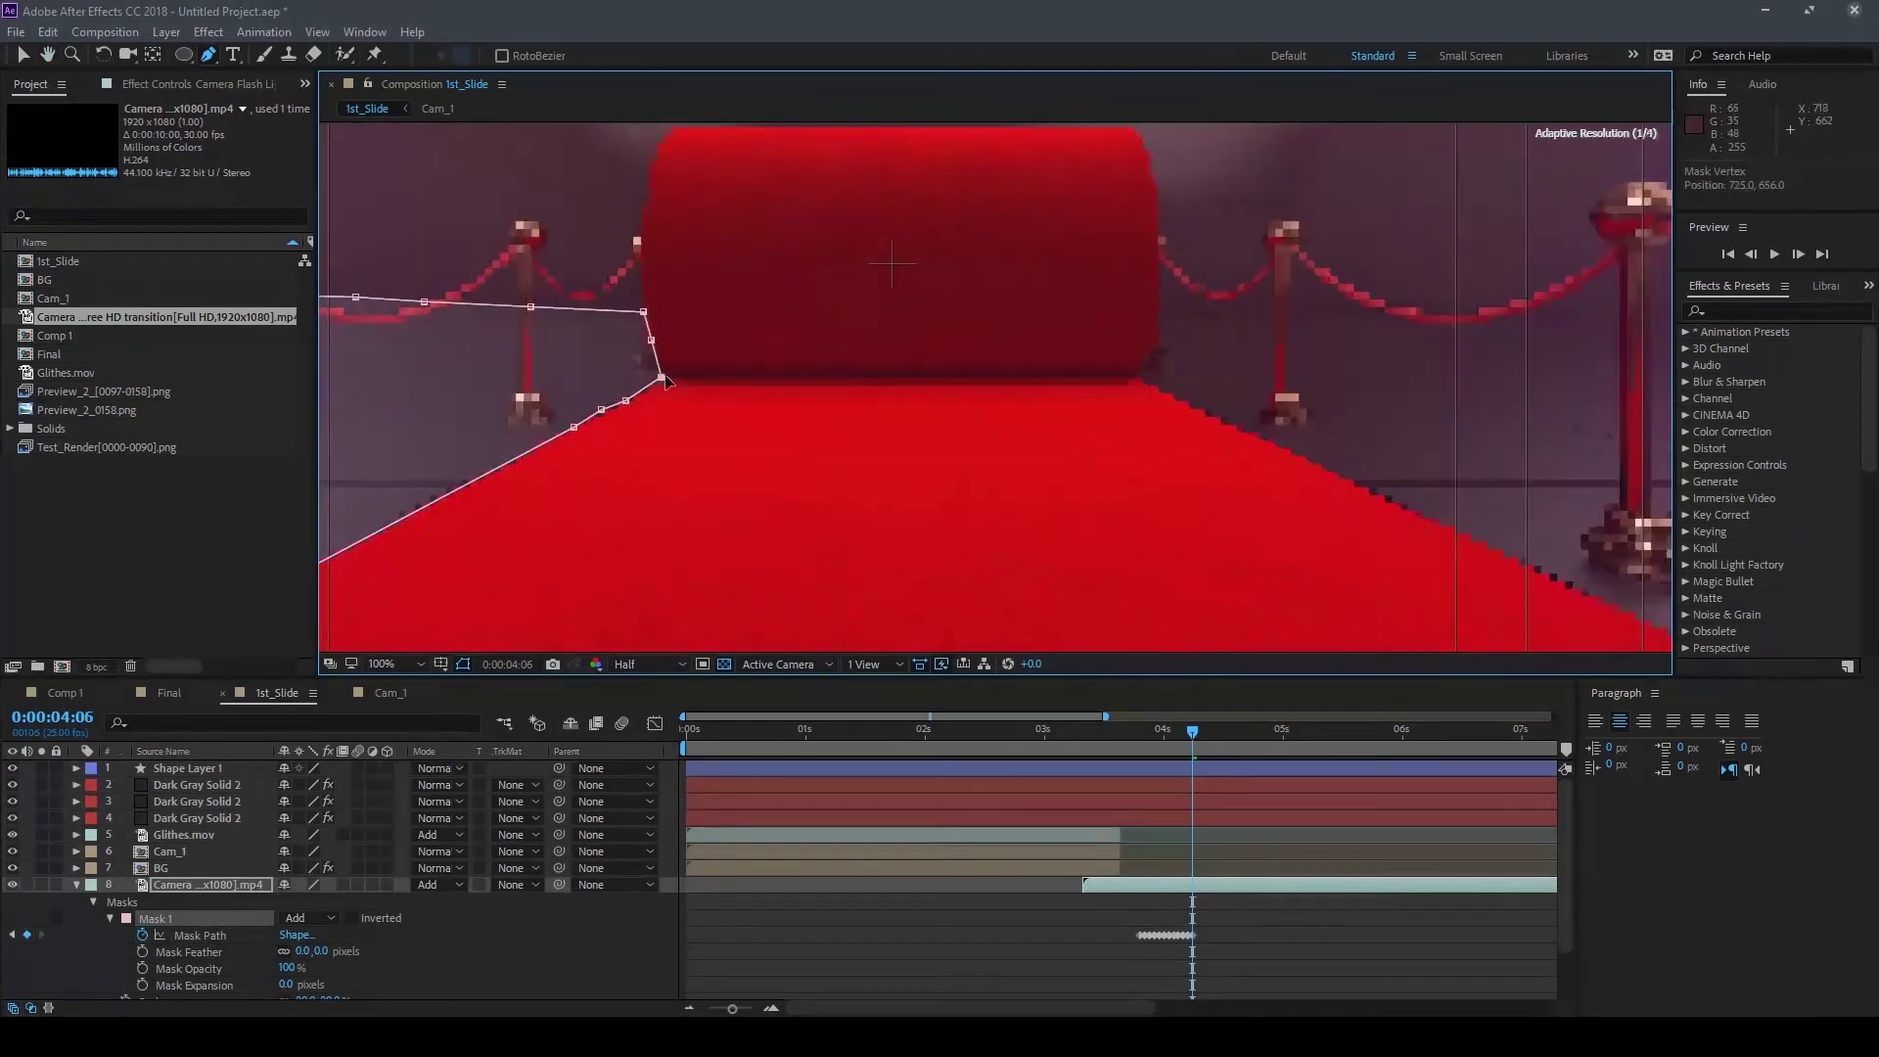
{"action": "key", "text": "Page_Down"}
{"action": "key", "text": "Page_Down"}
{"action": "key", "text": "comma"}
{"action": "key", "text": "period"}
{"action": "key", "text": "Page_Down"}
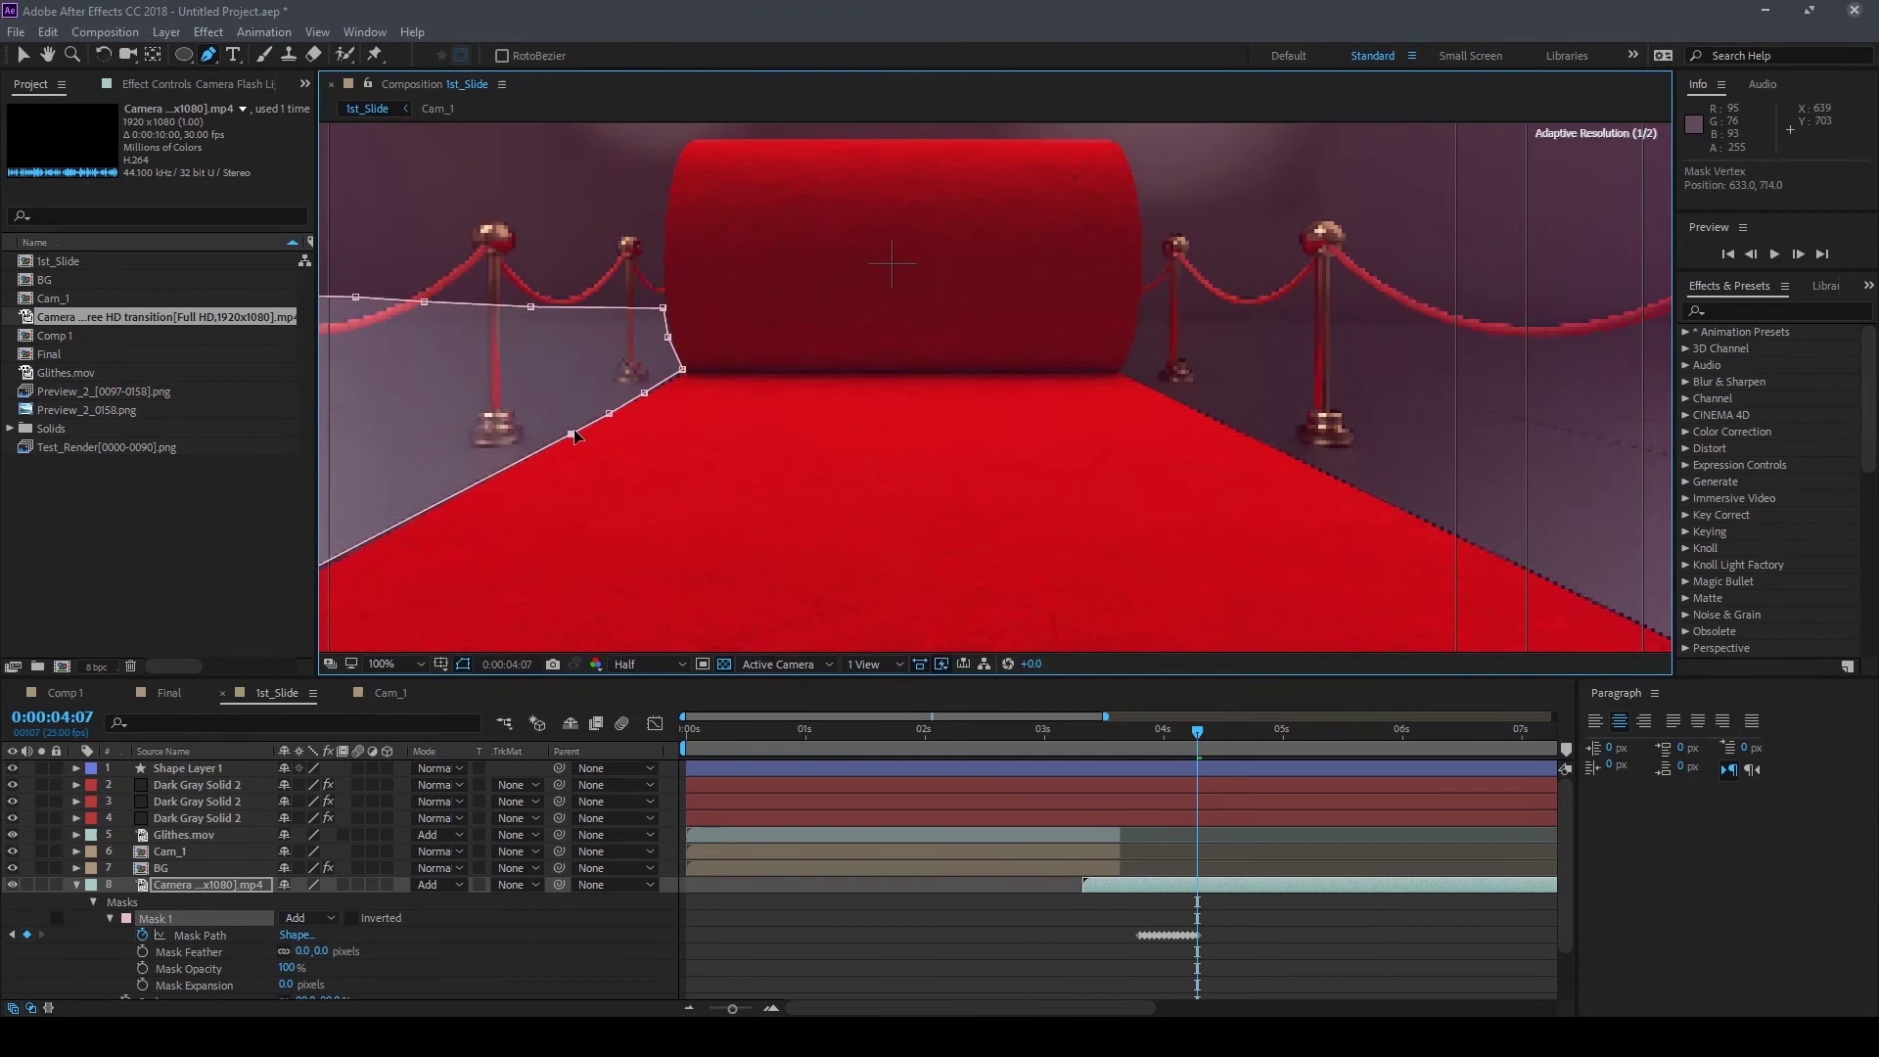
{"action": "key", "text": "comma"}
{"action": "key", "text": "period"}
{"action": "key", "text": "comma"}
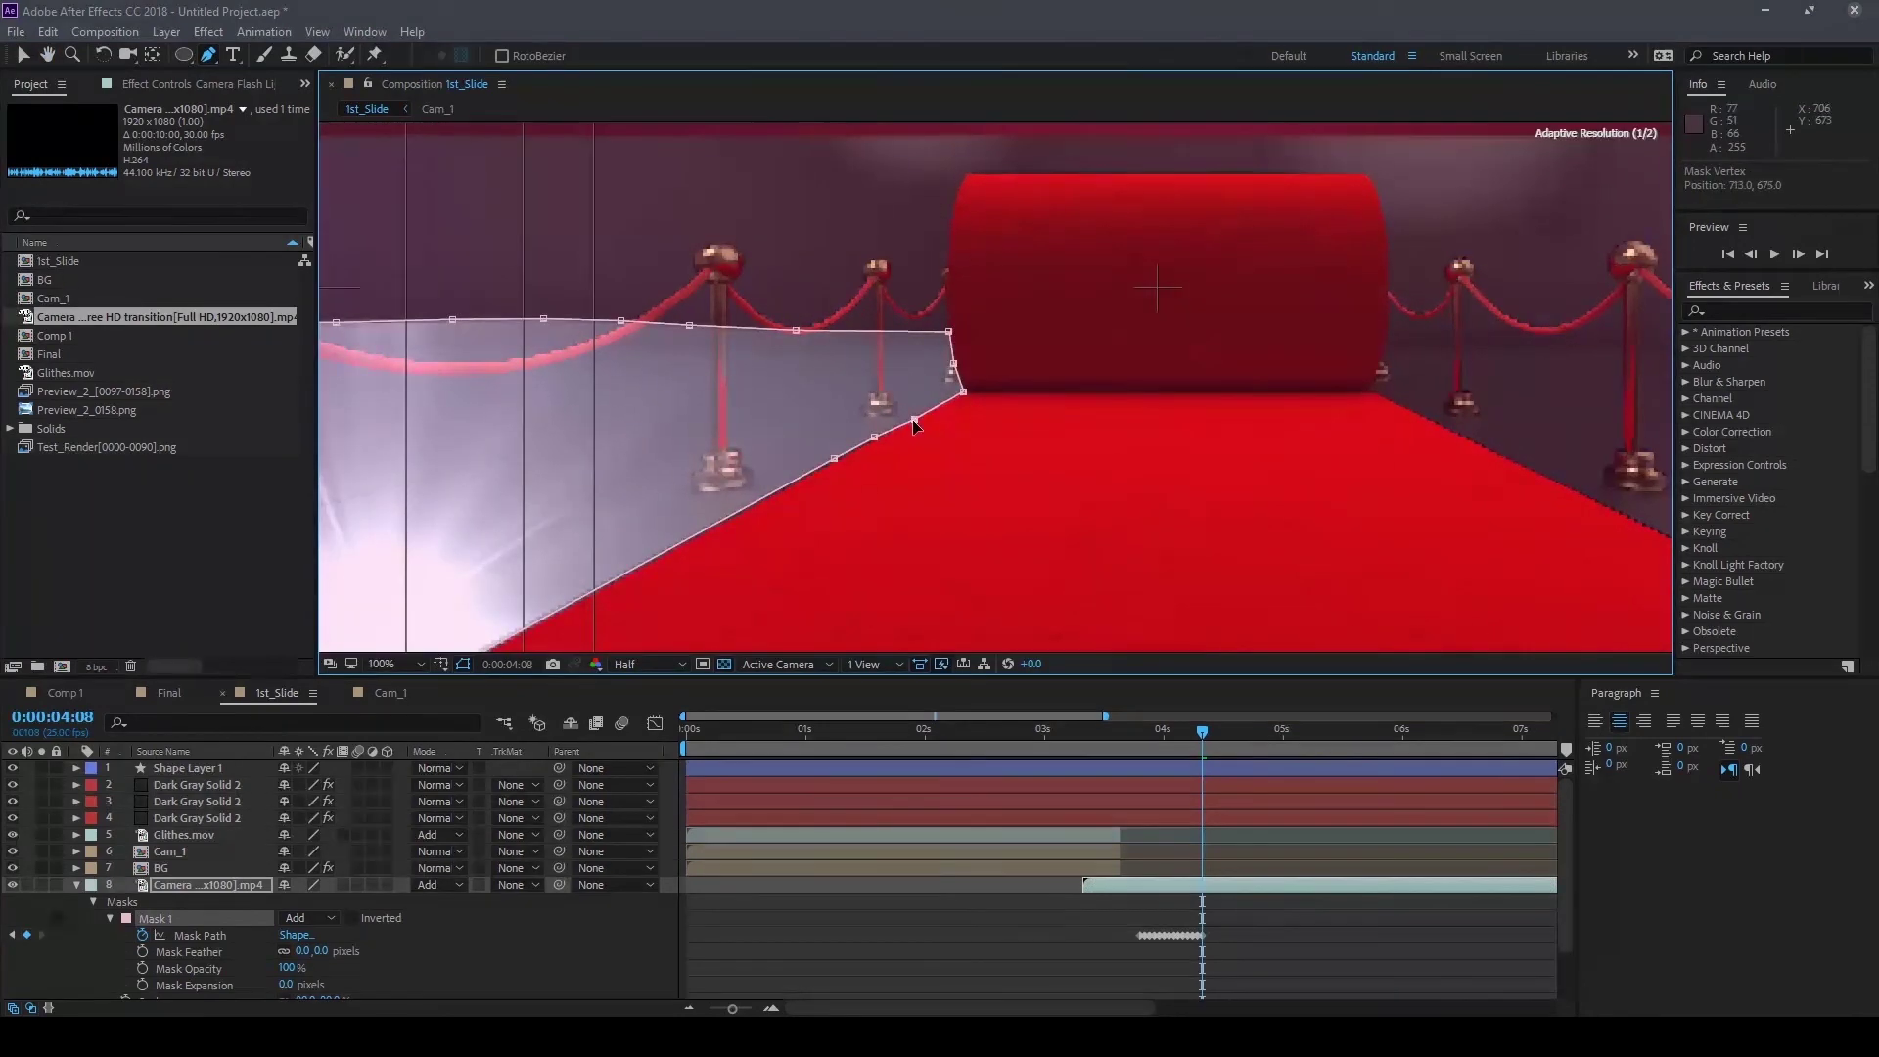
{"action": "key", "text": "period"}
{"action": "left_click_drag", "start_coordinate": [502, 246], "coordinate": [504, 260]}
{"action": "left_click_drag", "start_coordinate": [903, 244], "coordinate": [906, 266]}
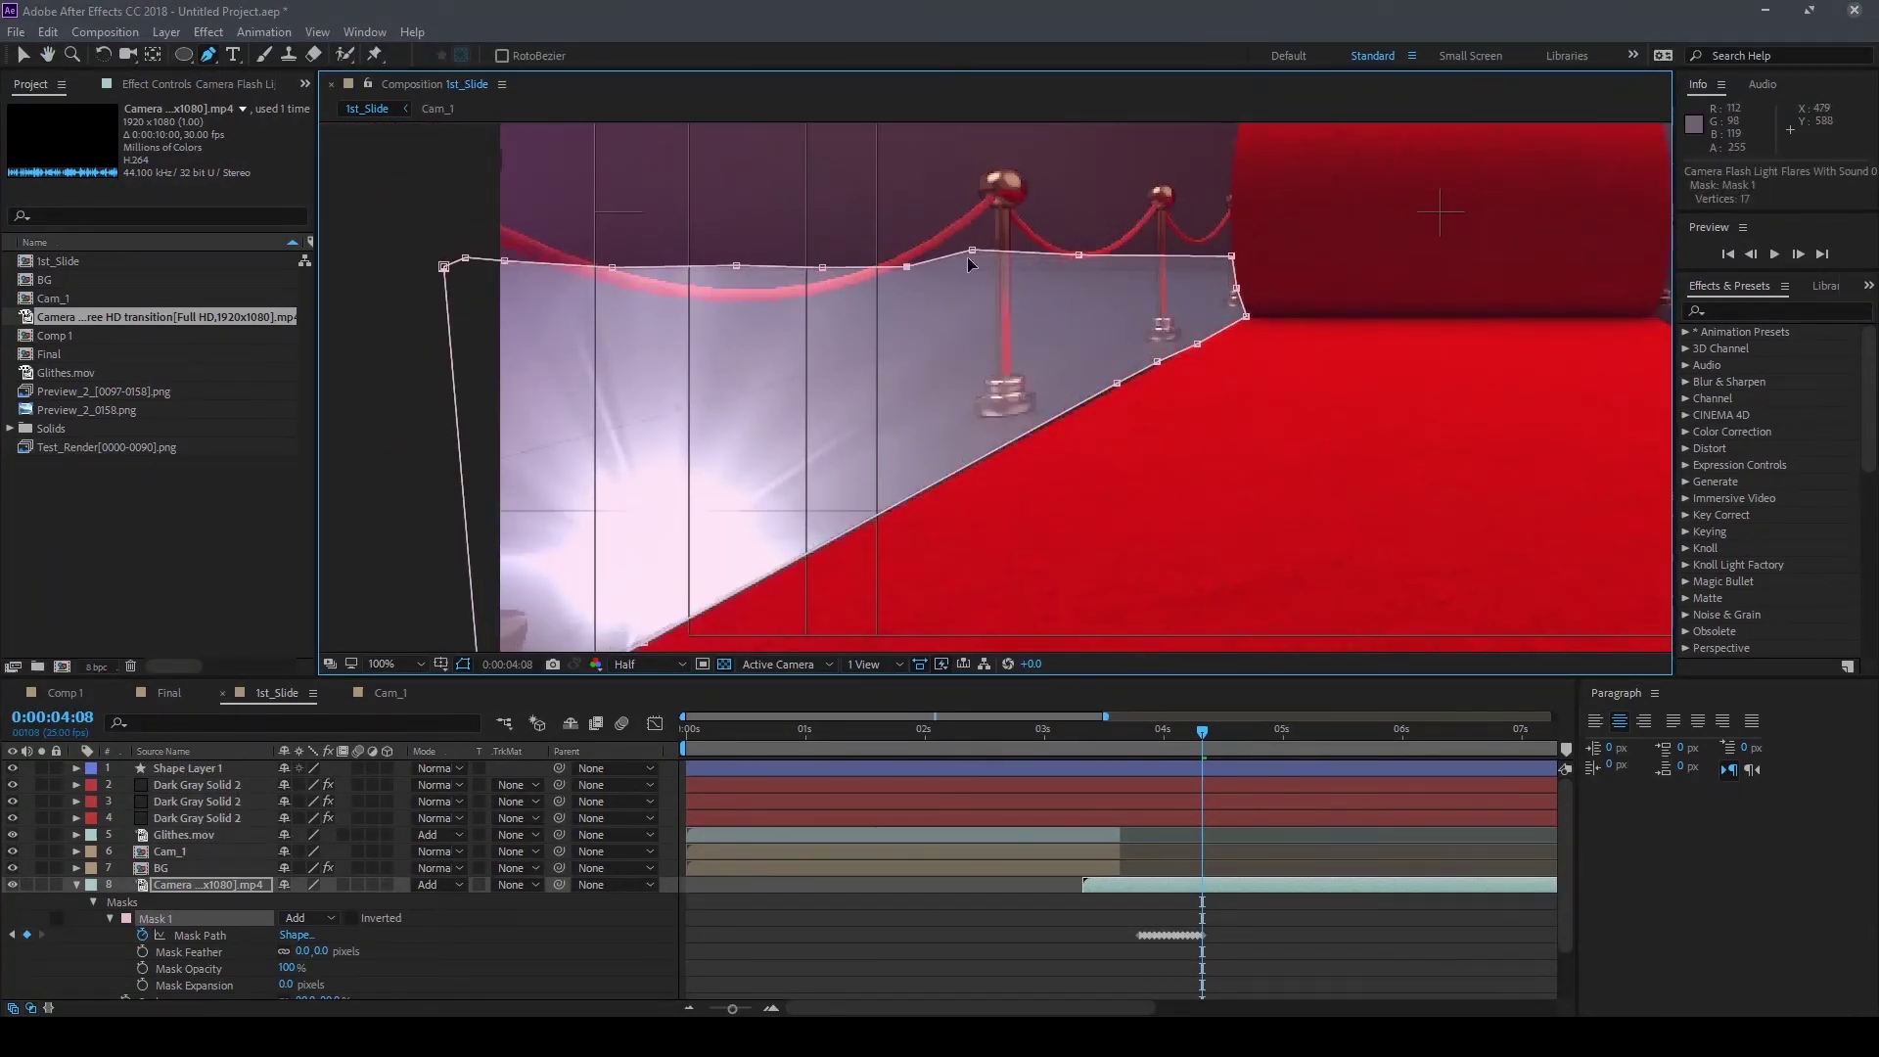
{"action": "left_click", "coordinate": [1239, 303]}
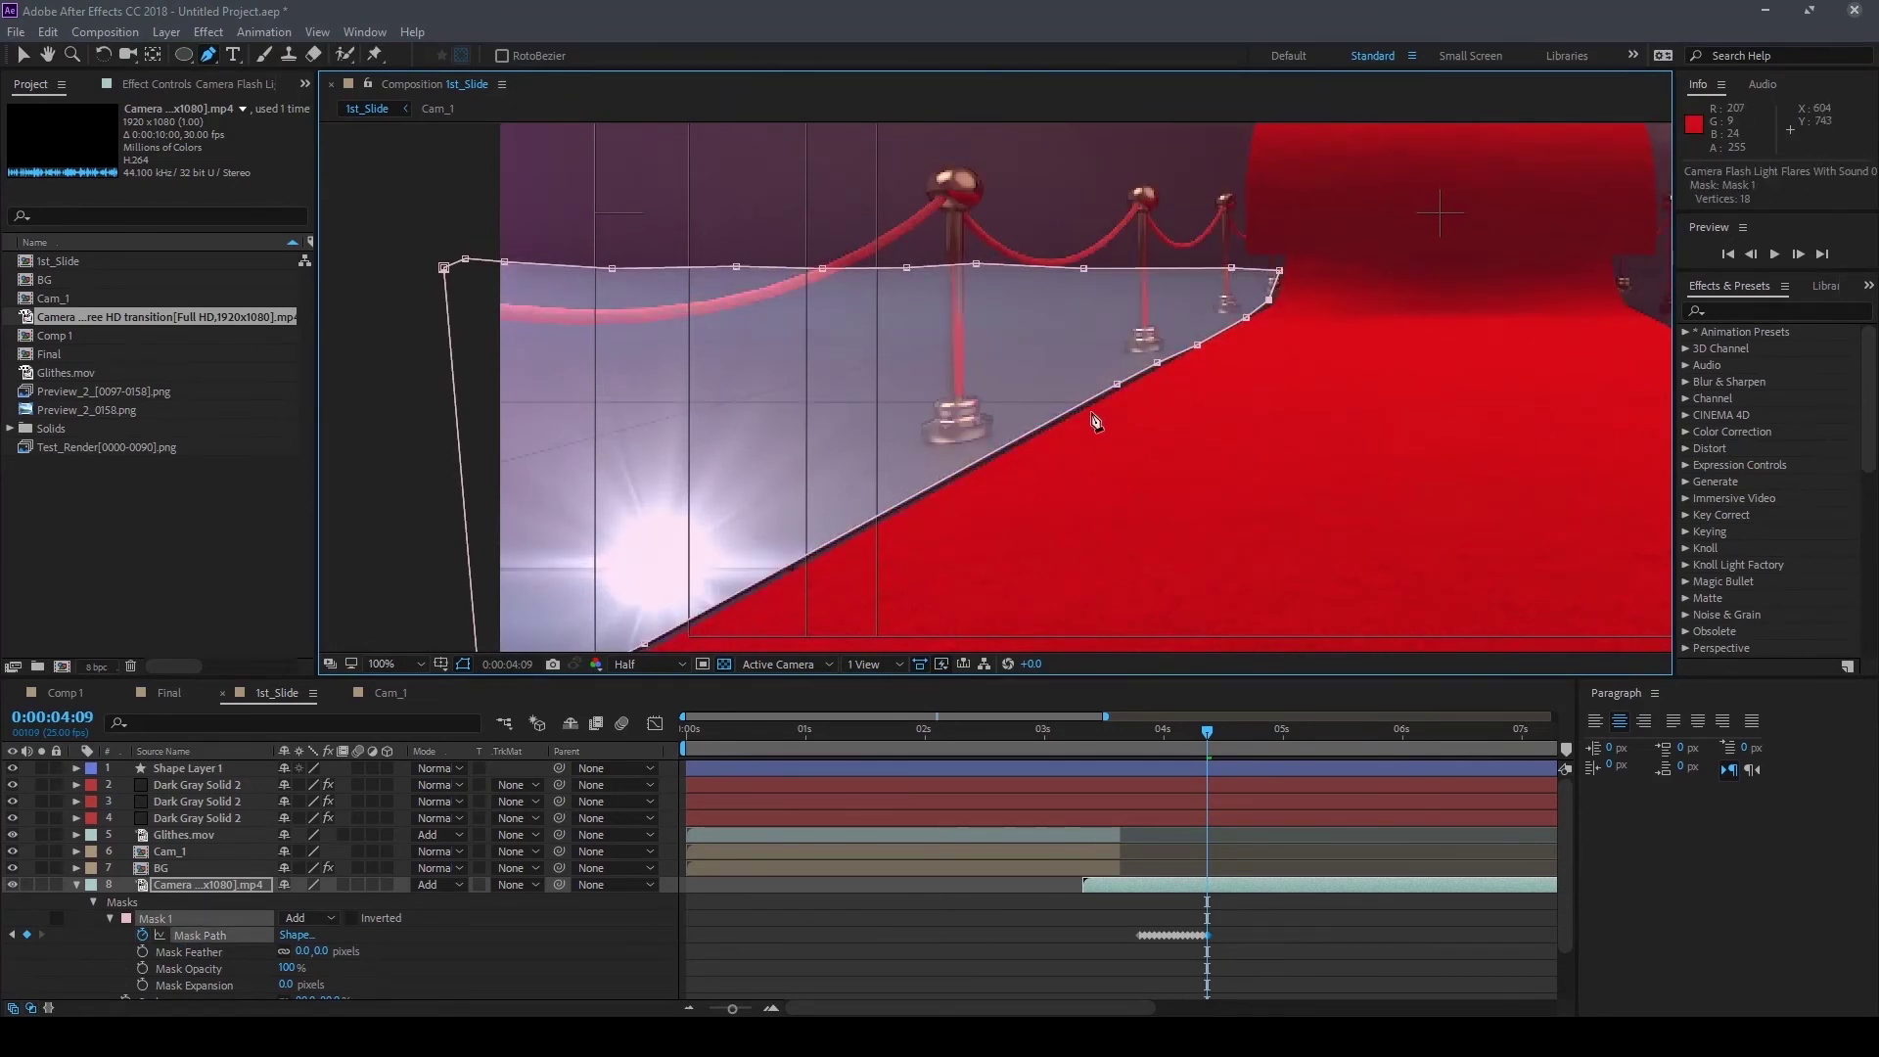
Across the next frames, pull the top mask points down onto the rope and add a top-edge point
{"action": "key", "text": "Page_Down"}
{"action": "key", "text": "Page_Down"}
{"action": "key", "text": "Page_Down"}
{"action": "left_click_drag", "start_coordinate": [856, 495], "coordinate": [821, 548]}
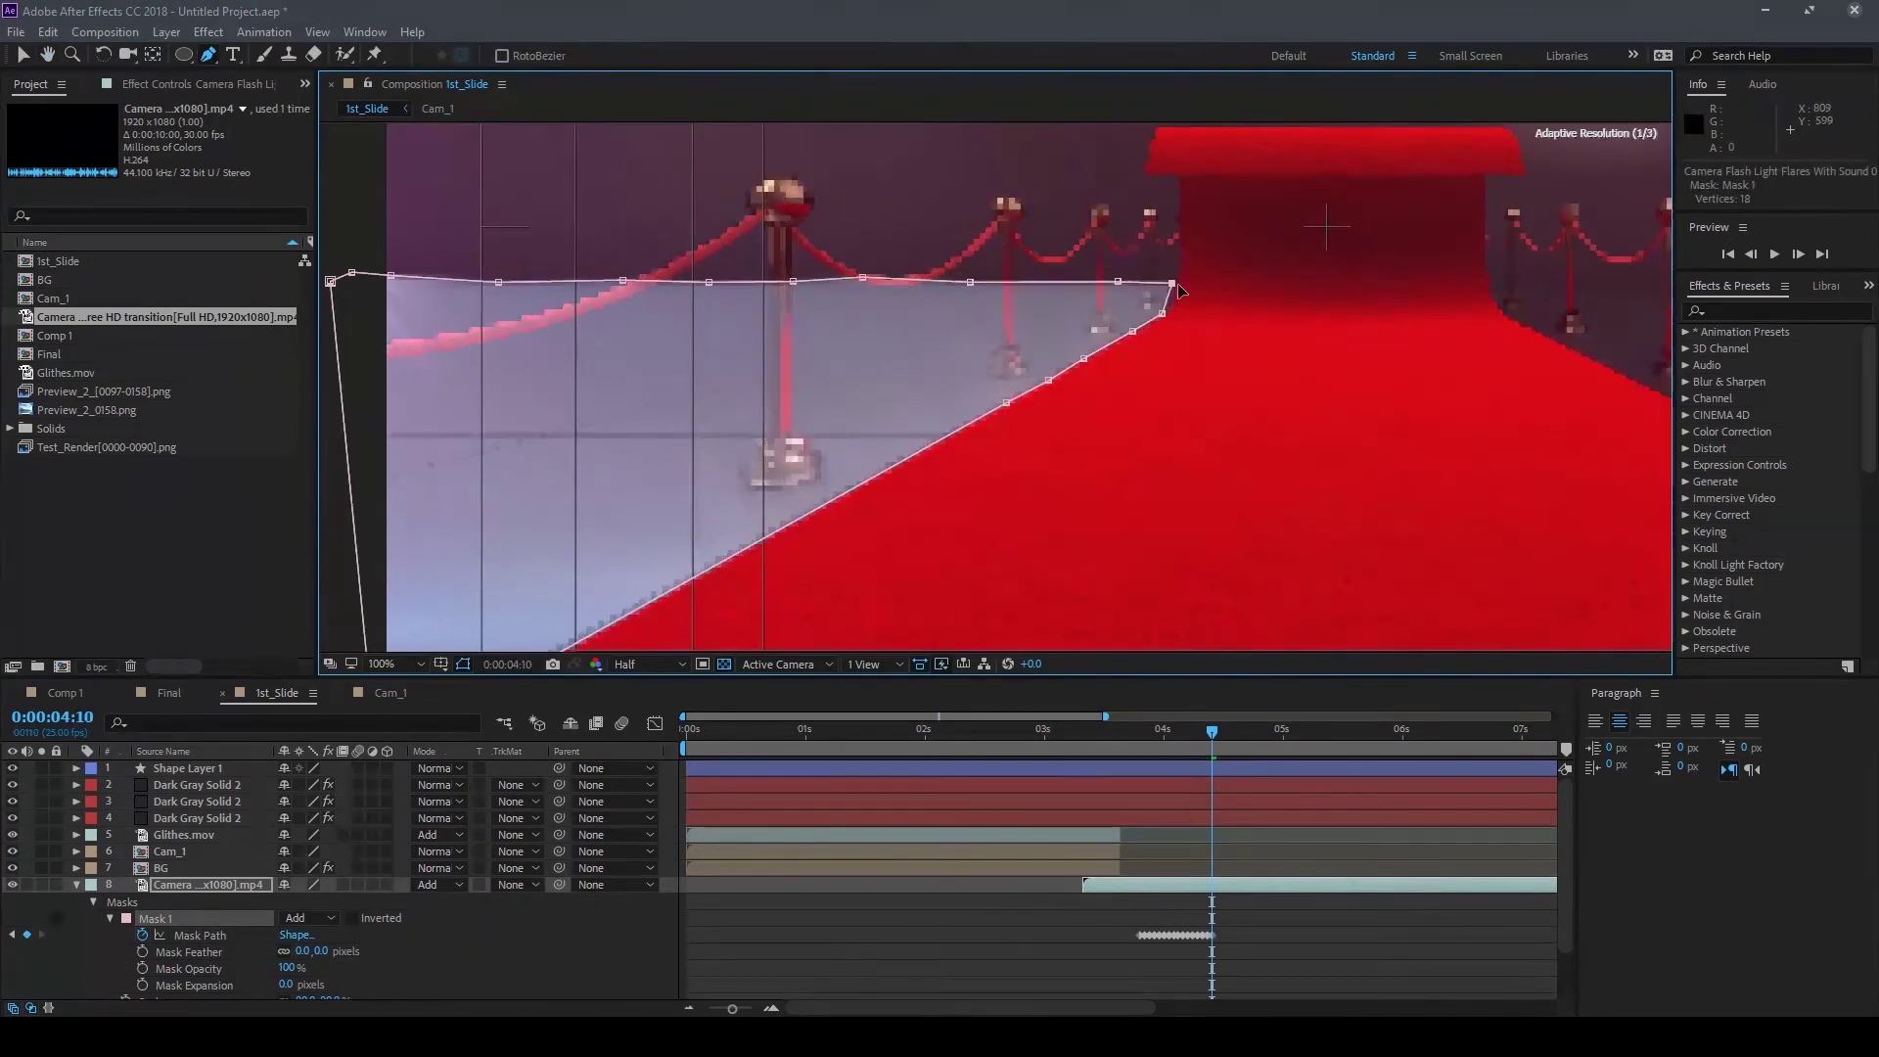
{"action": "key", "text": "Page_Down"}
{"action": "left_click", "coordinate": [1178, 300]}
{"action": "left_click_drag", "start_coordinate": [390, 276], "coordinate": [384, 289]}
{"action": "left_click_drag", "start_coordinate": [499, 282], "coordinate": [499, 291]}
{"action": "left_click_drag", "start_coordinate": [622, 281], "coordinate": [625, 292]}
{"action": "left_click_drag", "start_coordinate": [708, 282], "coordinate": [797, 294]}
{"action": "left_click_drag", "start_coordinate": [862, 278], "coordinate": [967, 293]}
{"action": "left_click_drag", "start_coordinate": [1117, 281], "coordinate": [1114, 293]}
{"action": "key", "text": "Page_Down"}
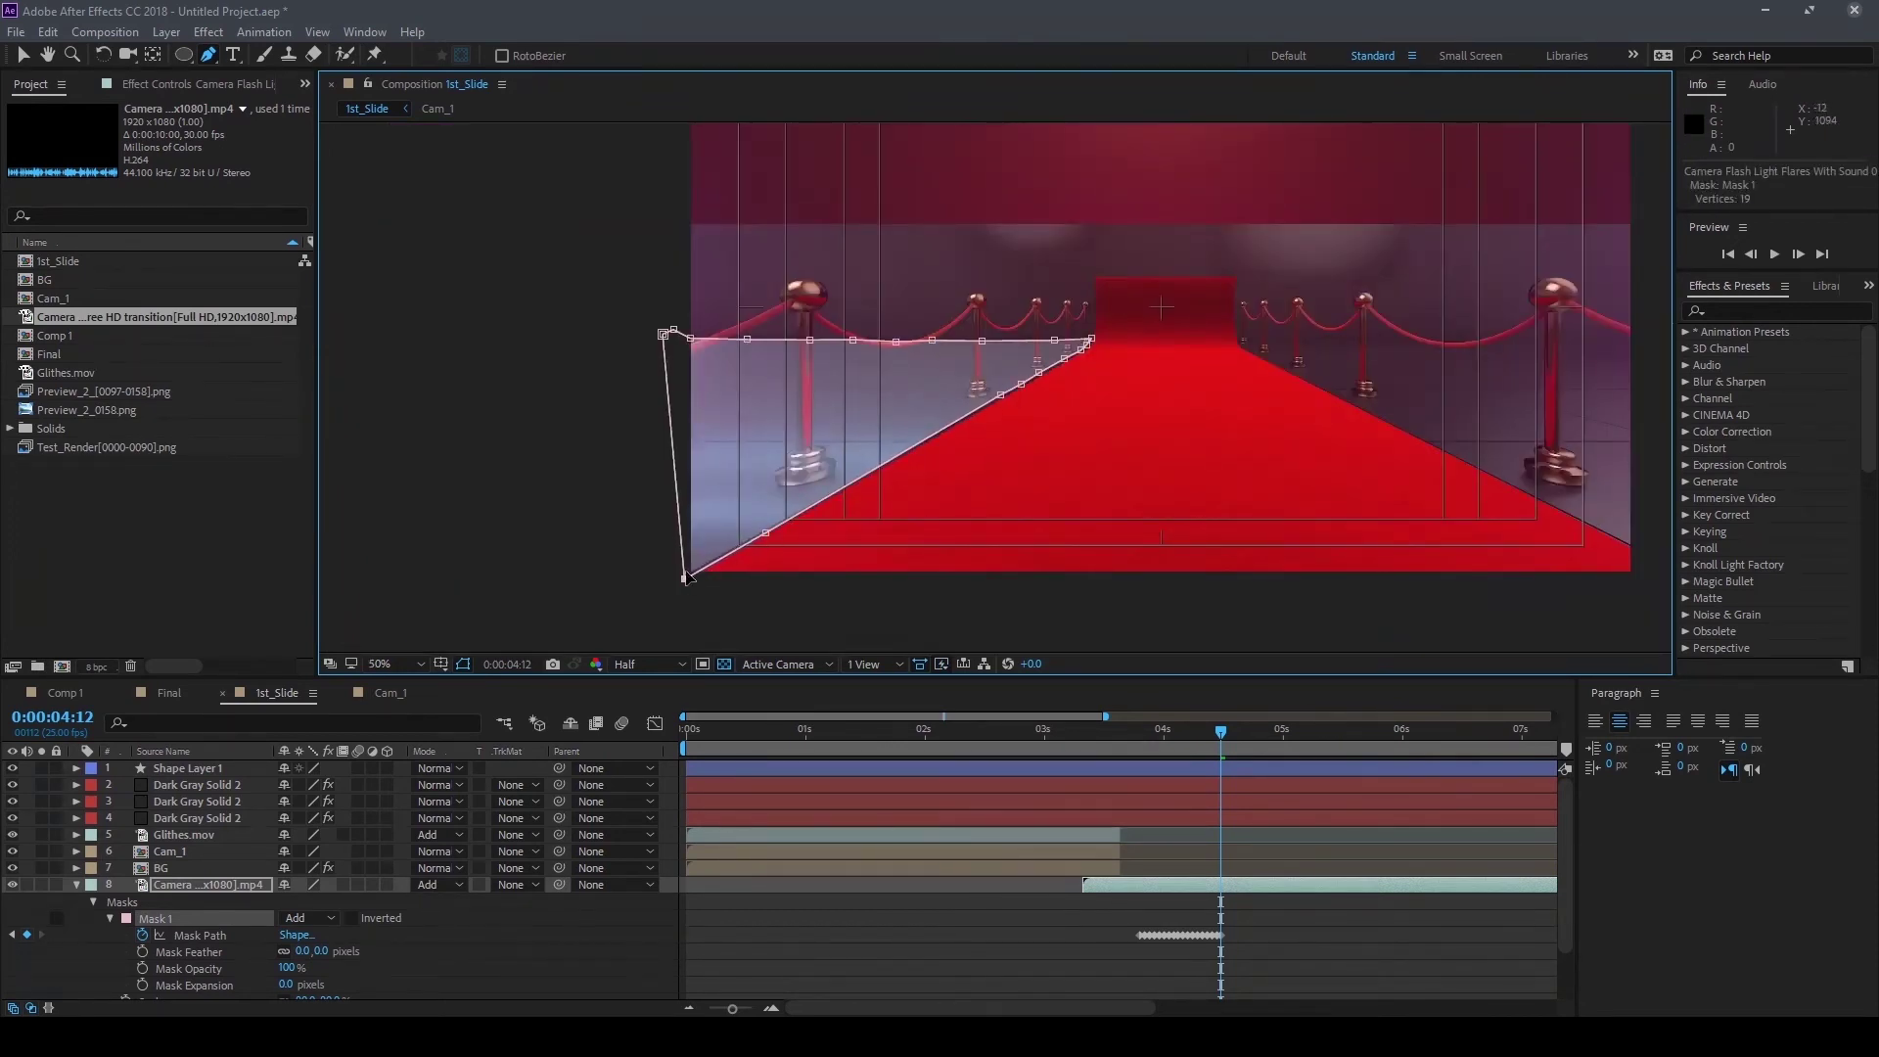
{"action": "key", "text": "Page_Down"}
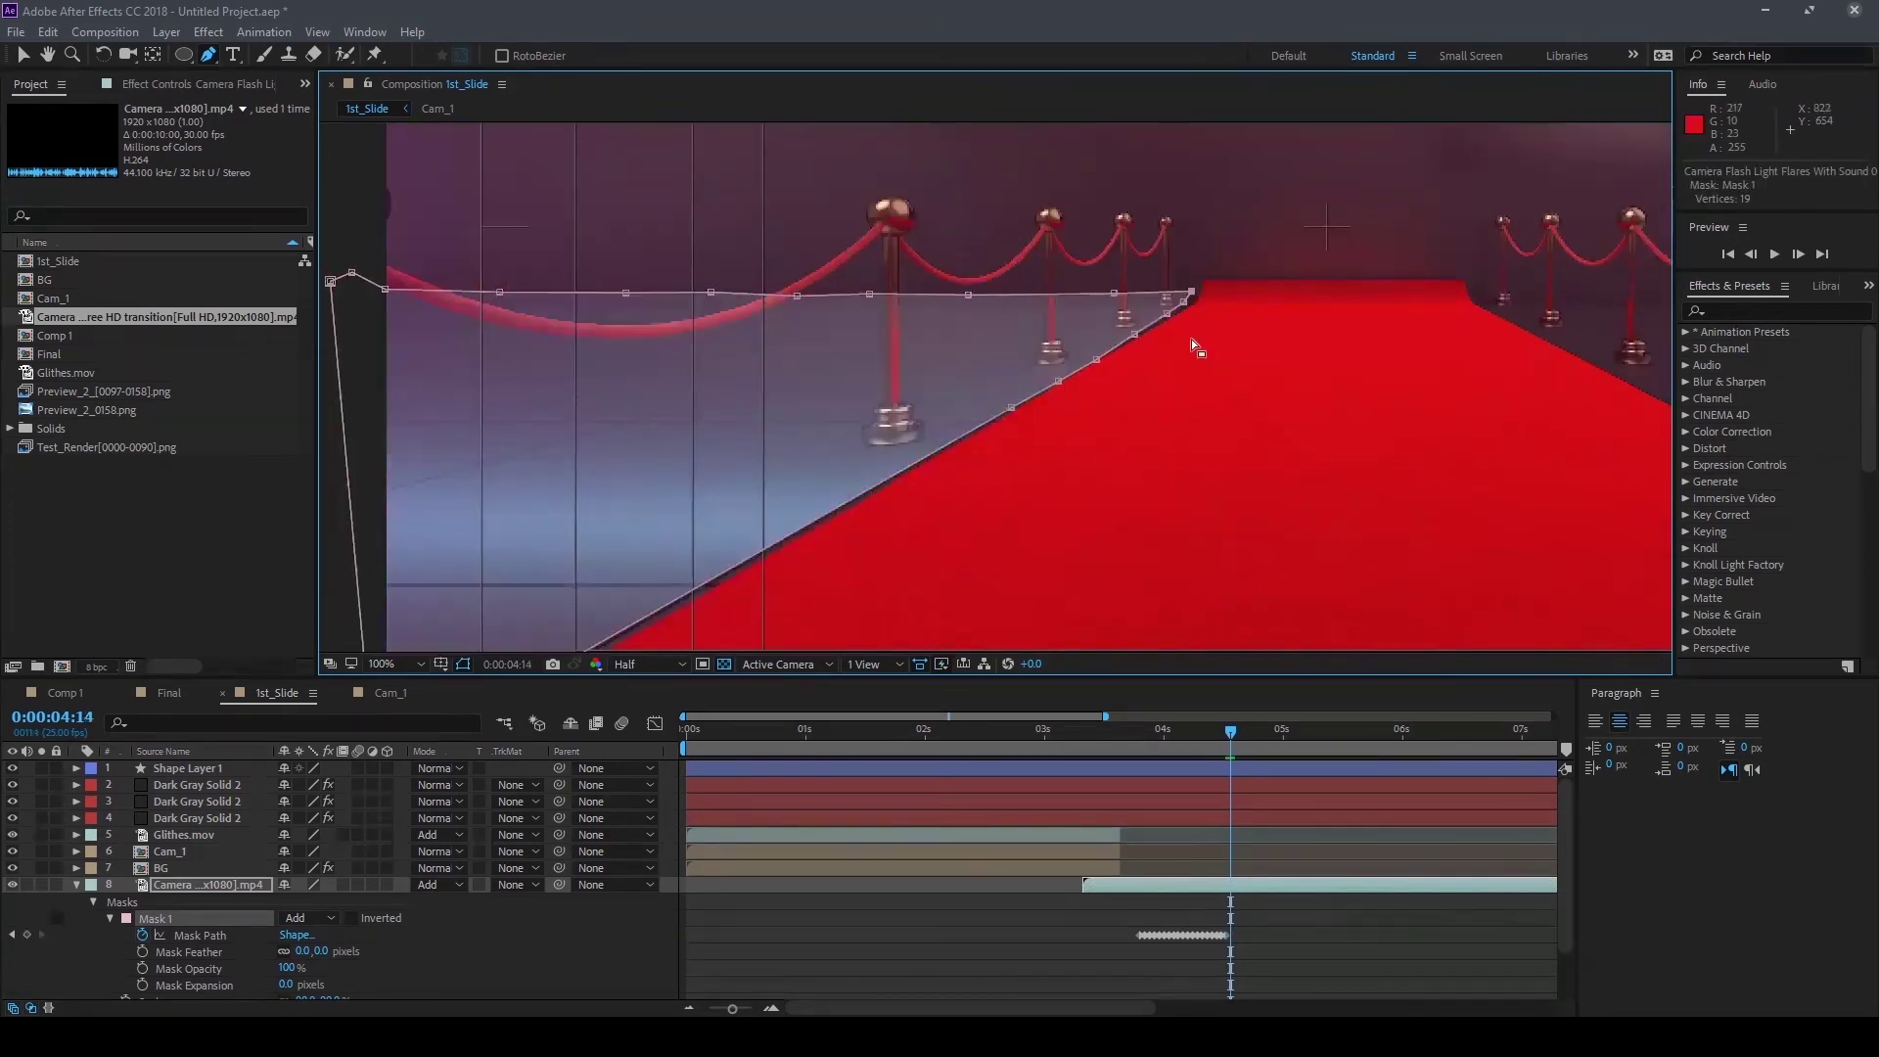
{"action": "left_click_drag", "start_coordinate": [1189, 292], "coordinate": [1195, 292]}
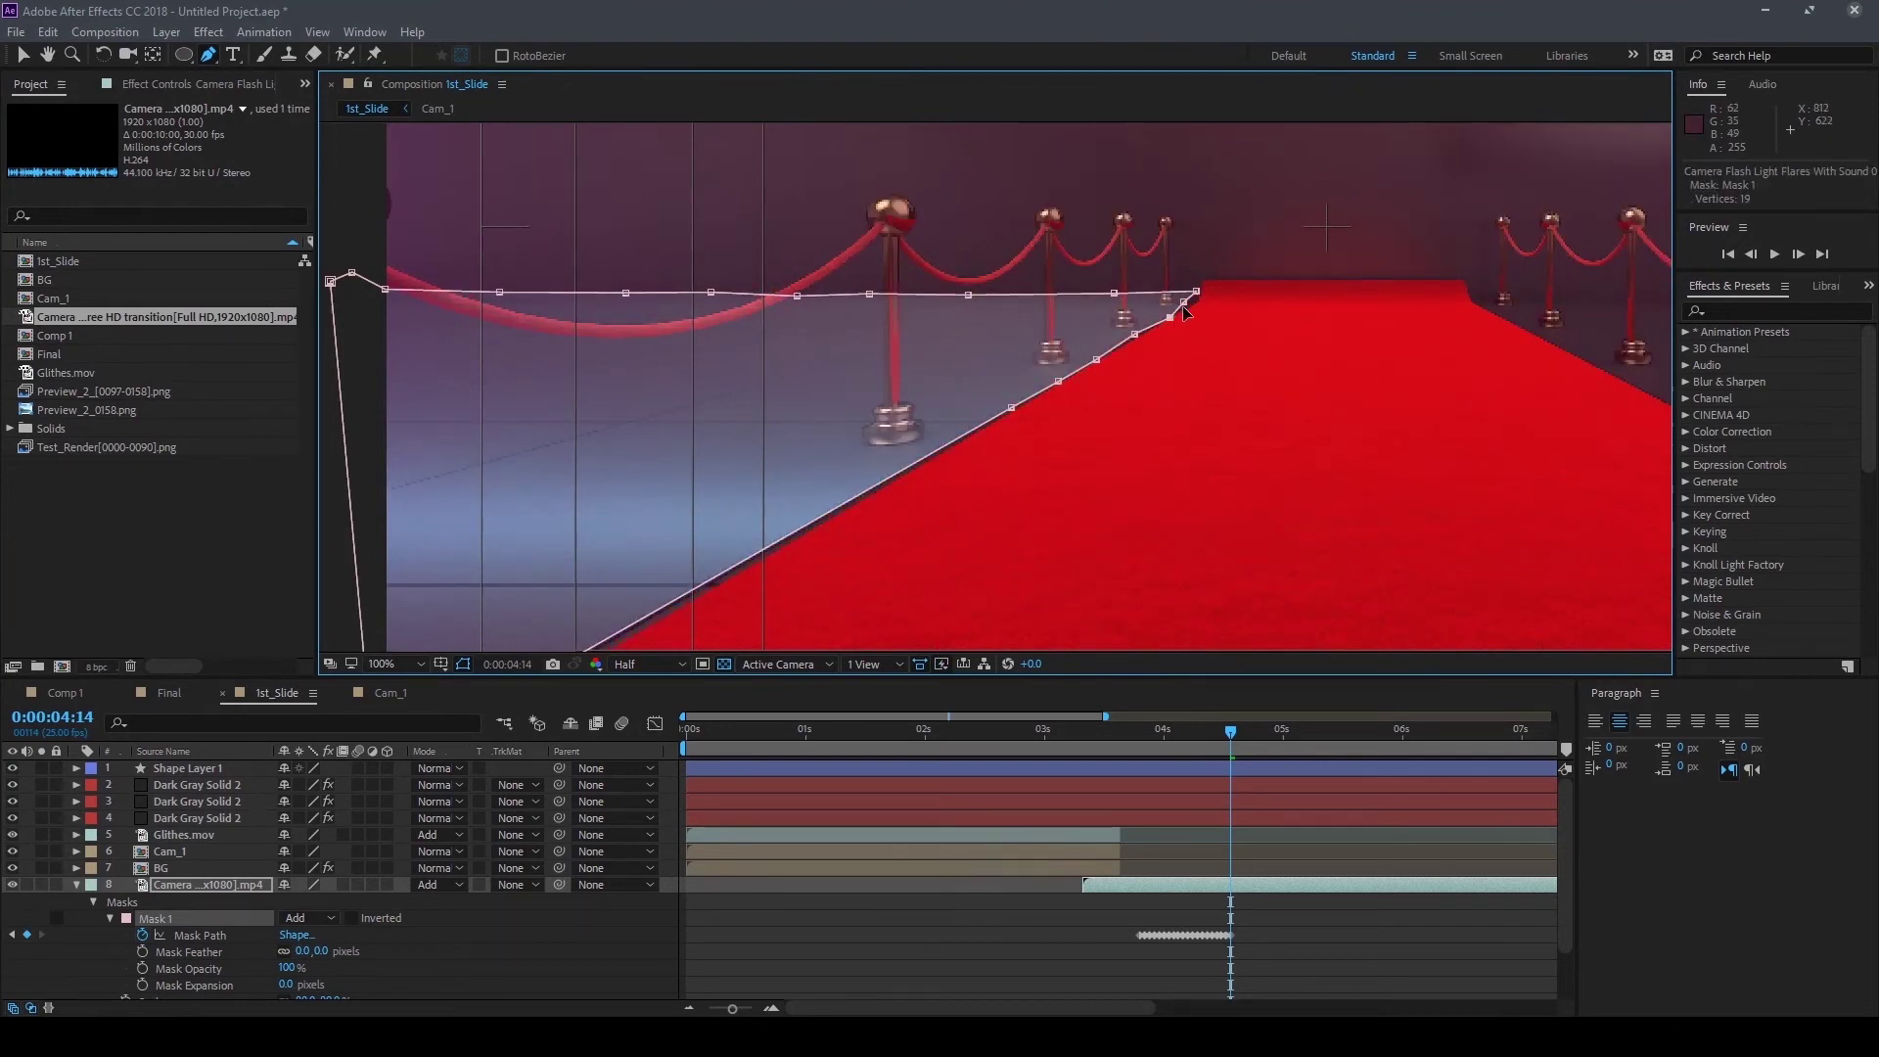
Check the mask on the following frames and trim the flash layer's out-point at 0:00:04:17
{"action": "key", "text": "Page_Down"}
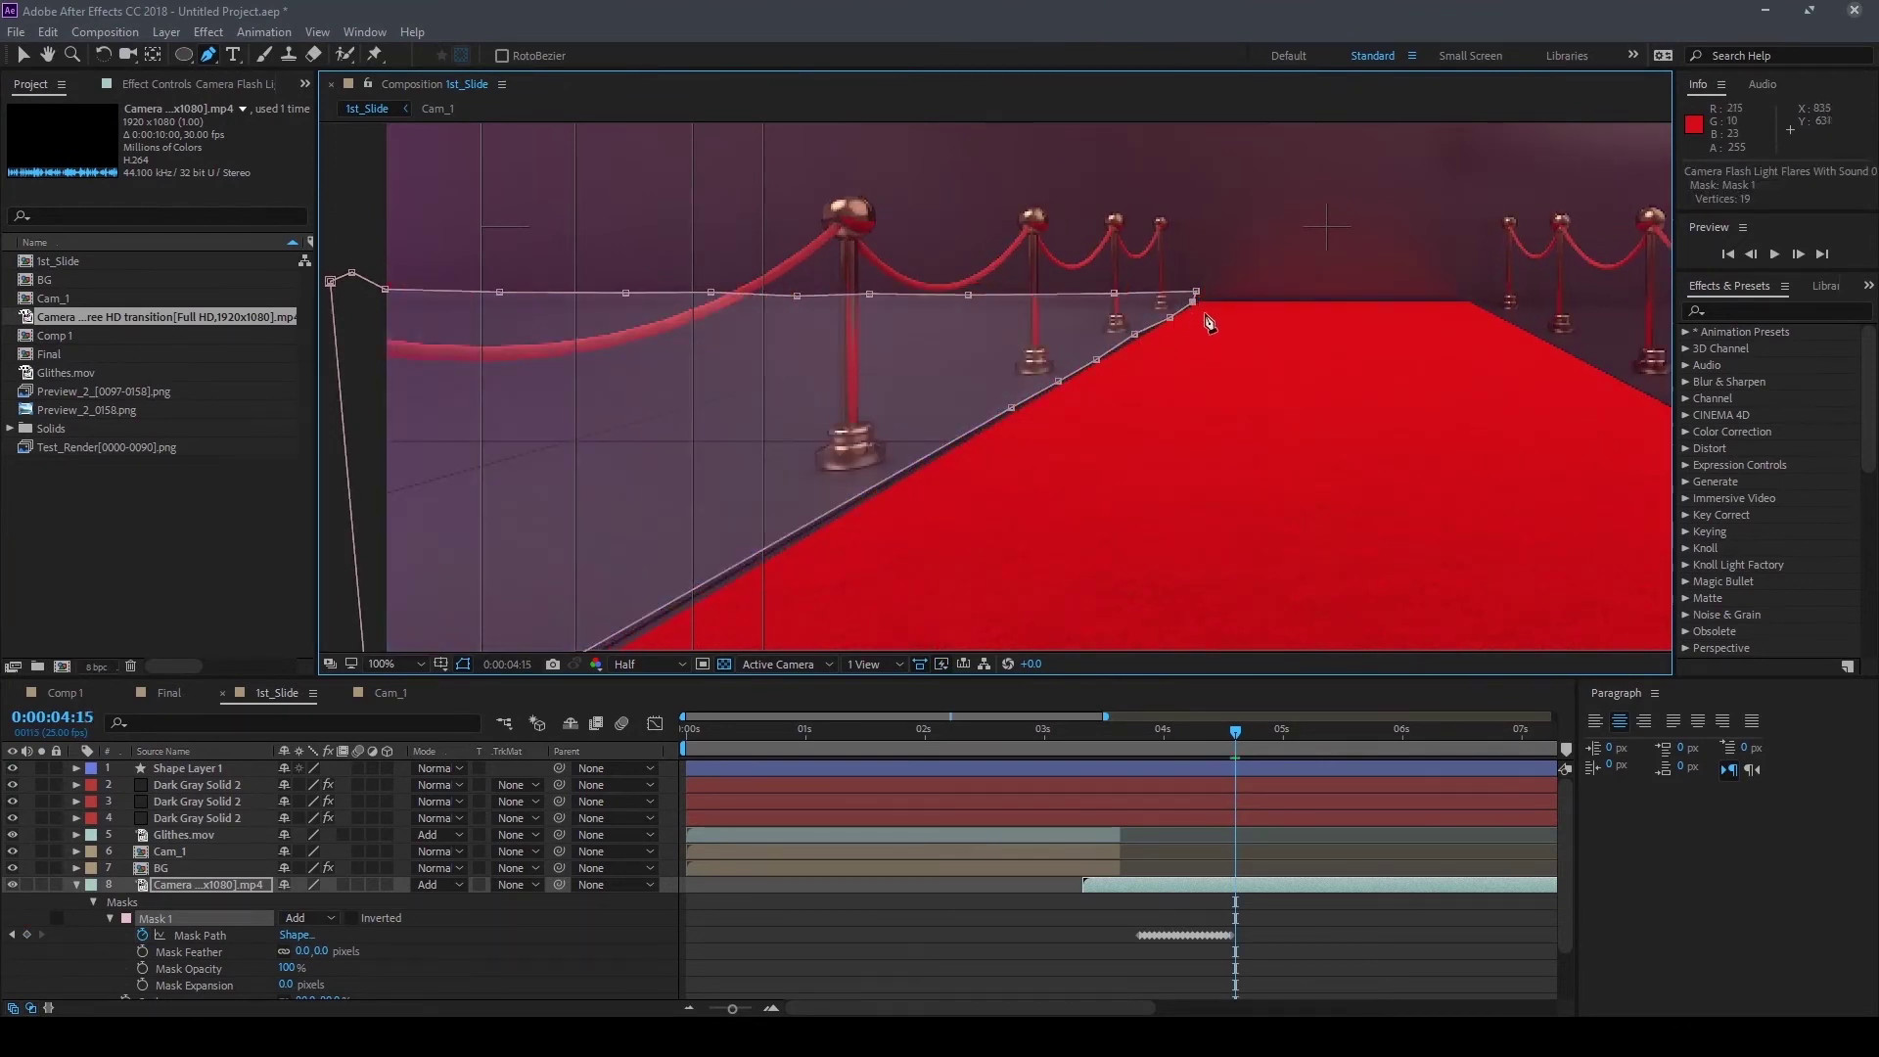
{"action": "key", "text": "Page_Down"}
{"action": "key", "text": "Page_Down"}
{"action": "key", "text": "Page_Down"}
{"action": "key", "text": "Page_Down"}
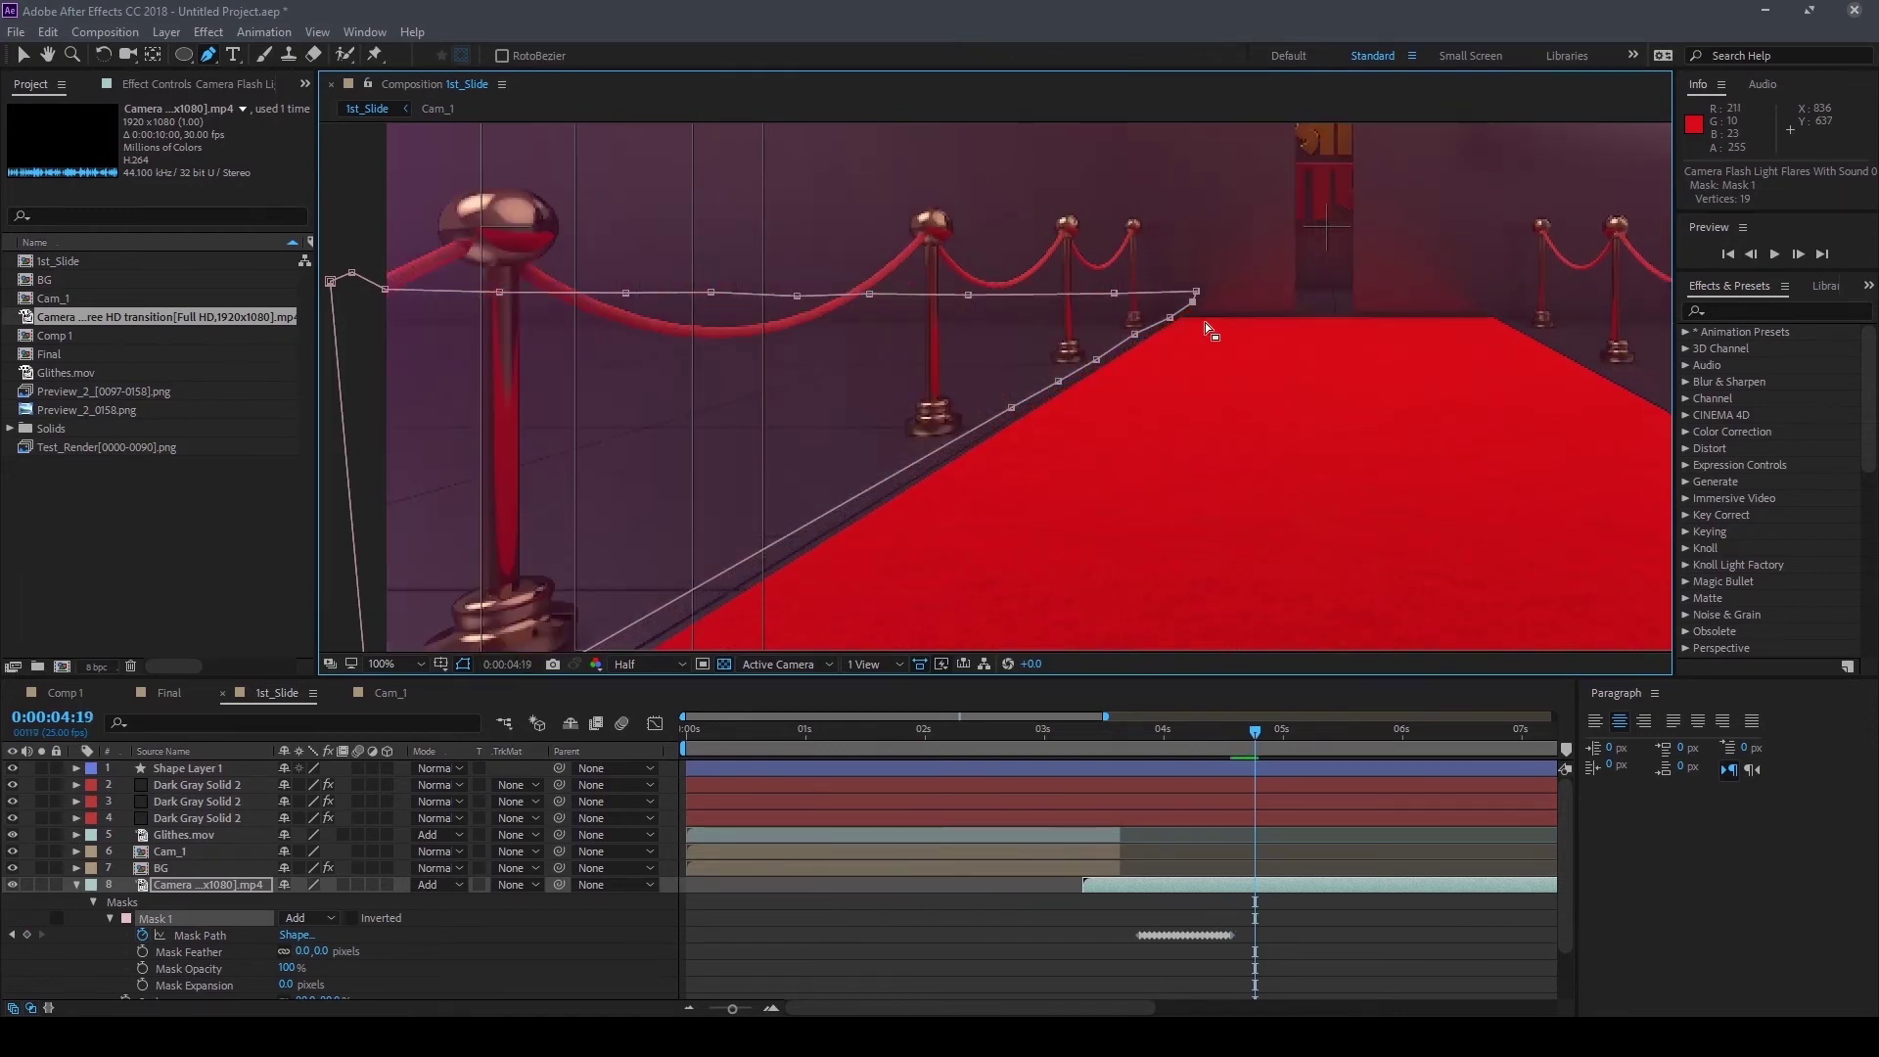
{"action": "key", "text": "Page_Down"}
{"action": "key", "text": "Page_Down"}
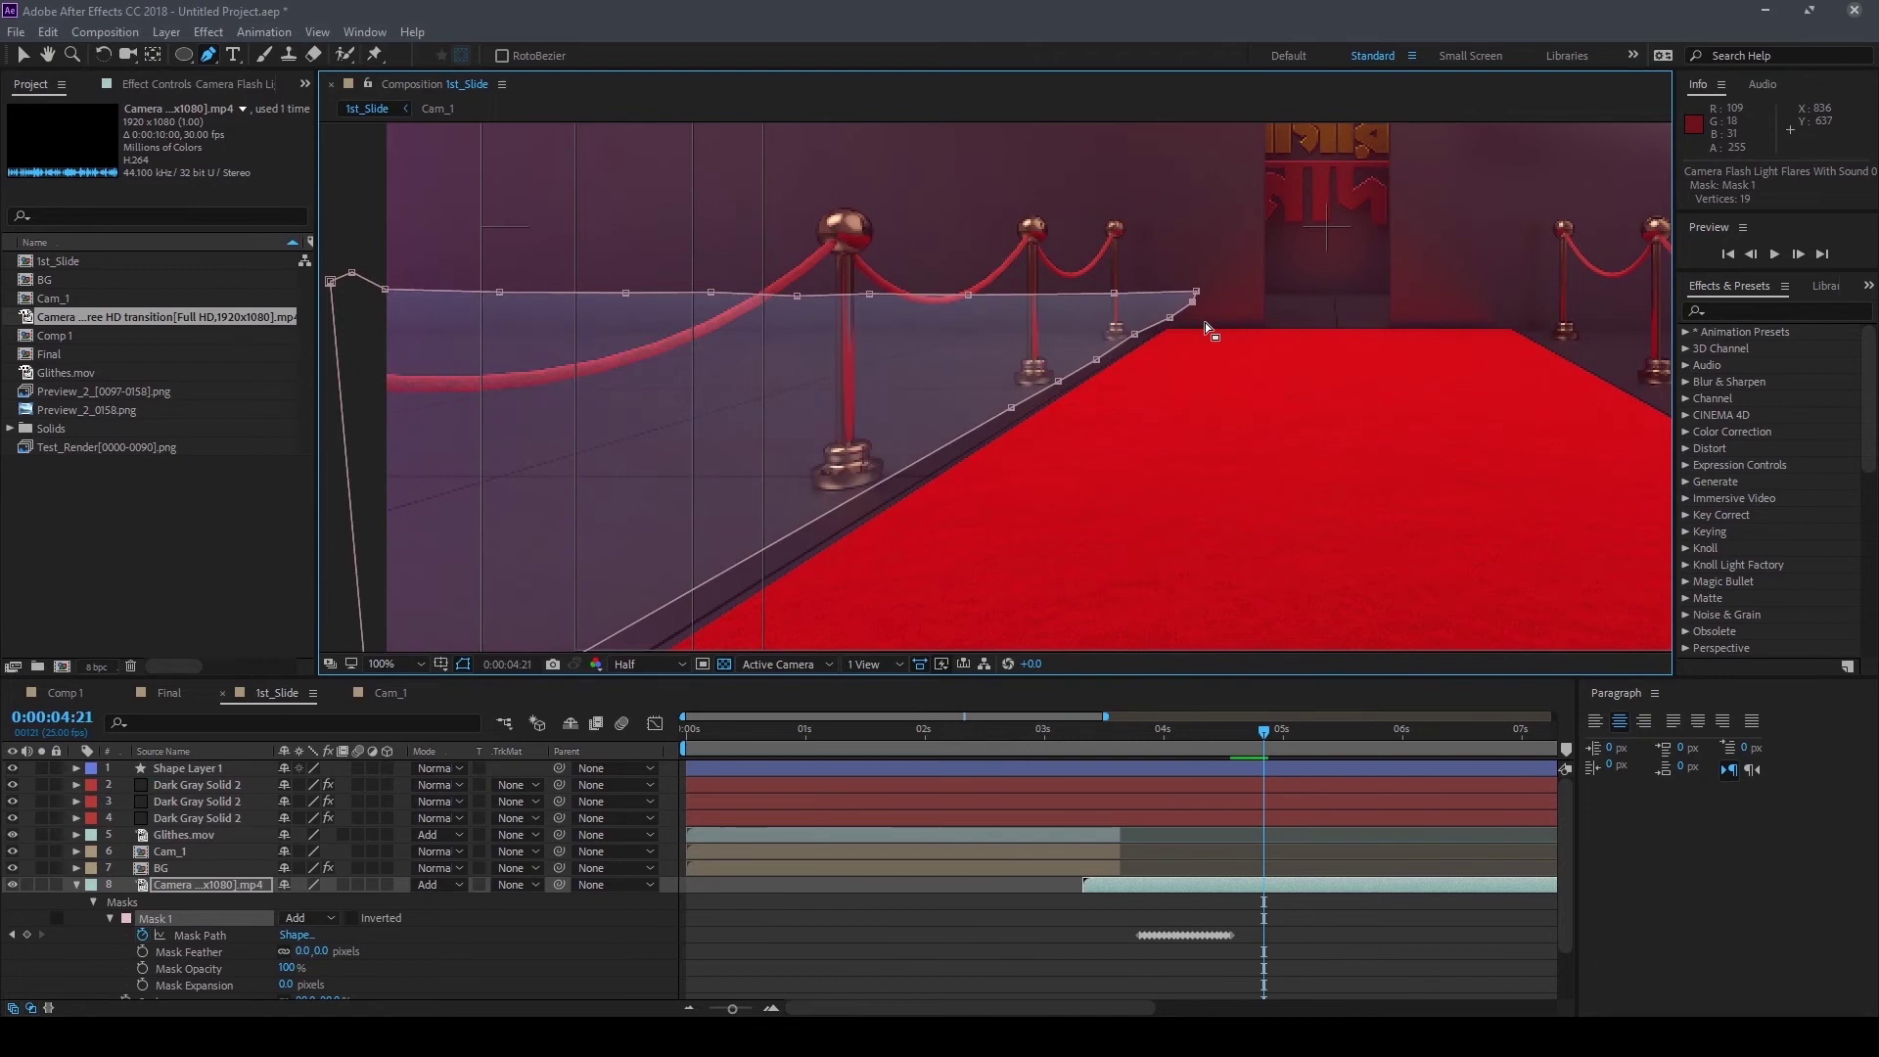
{"action": "key", "text": "Page_Up"}
{"action": "key", "text": "Page_Up"}
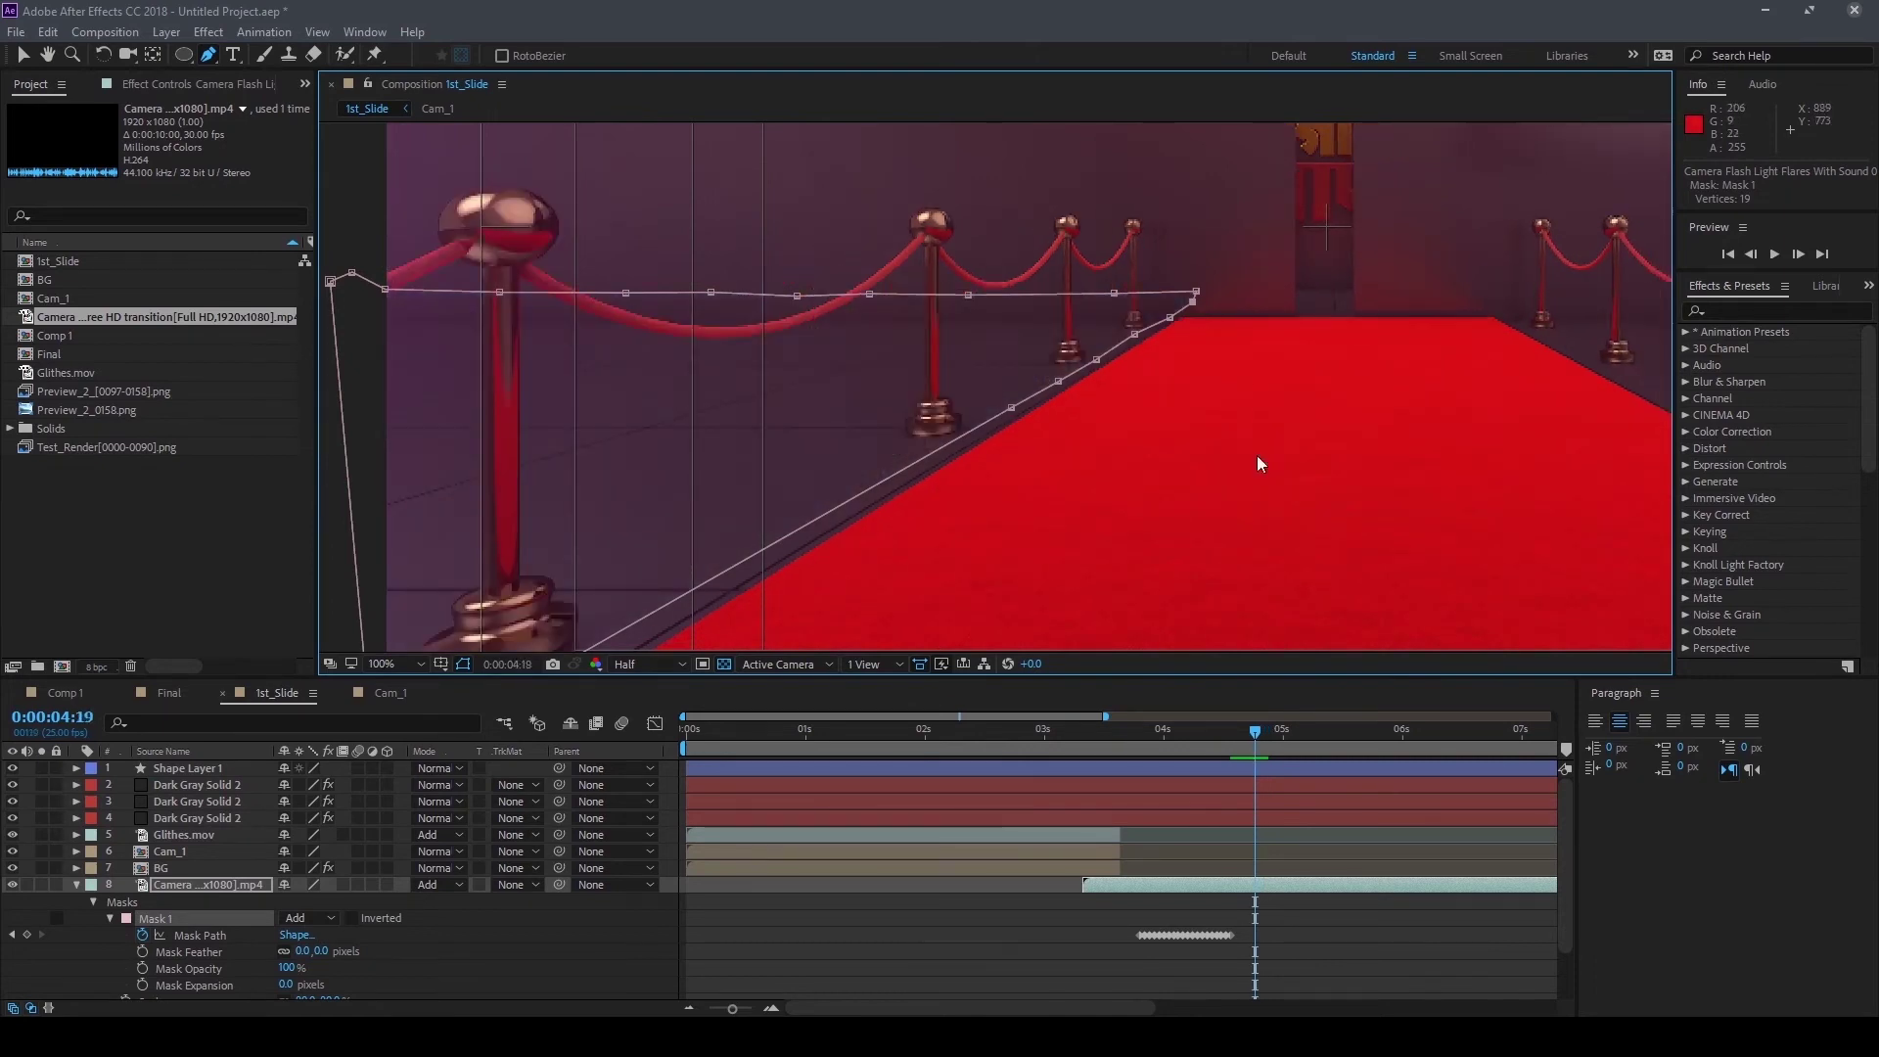
{"action": "key", "text": "Page_Up"}
{"action": "key", "text": "Page_Up"}
{"action": "key", "text": "Page_Up"}
{"action": "key", "text": "Page_Up"}
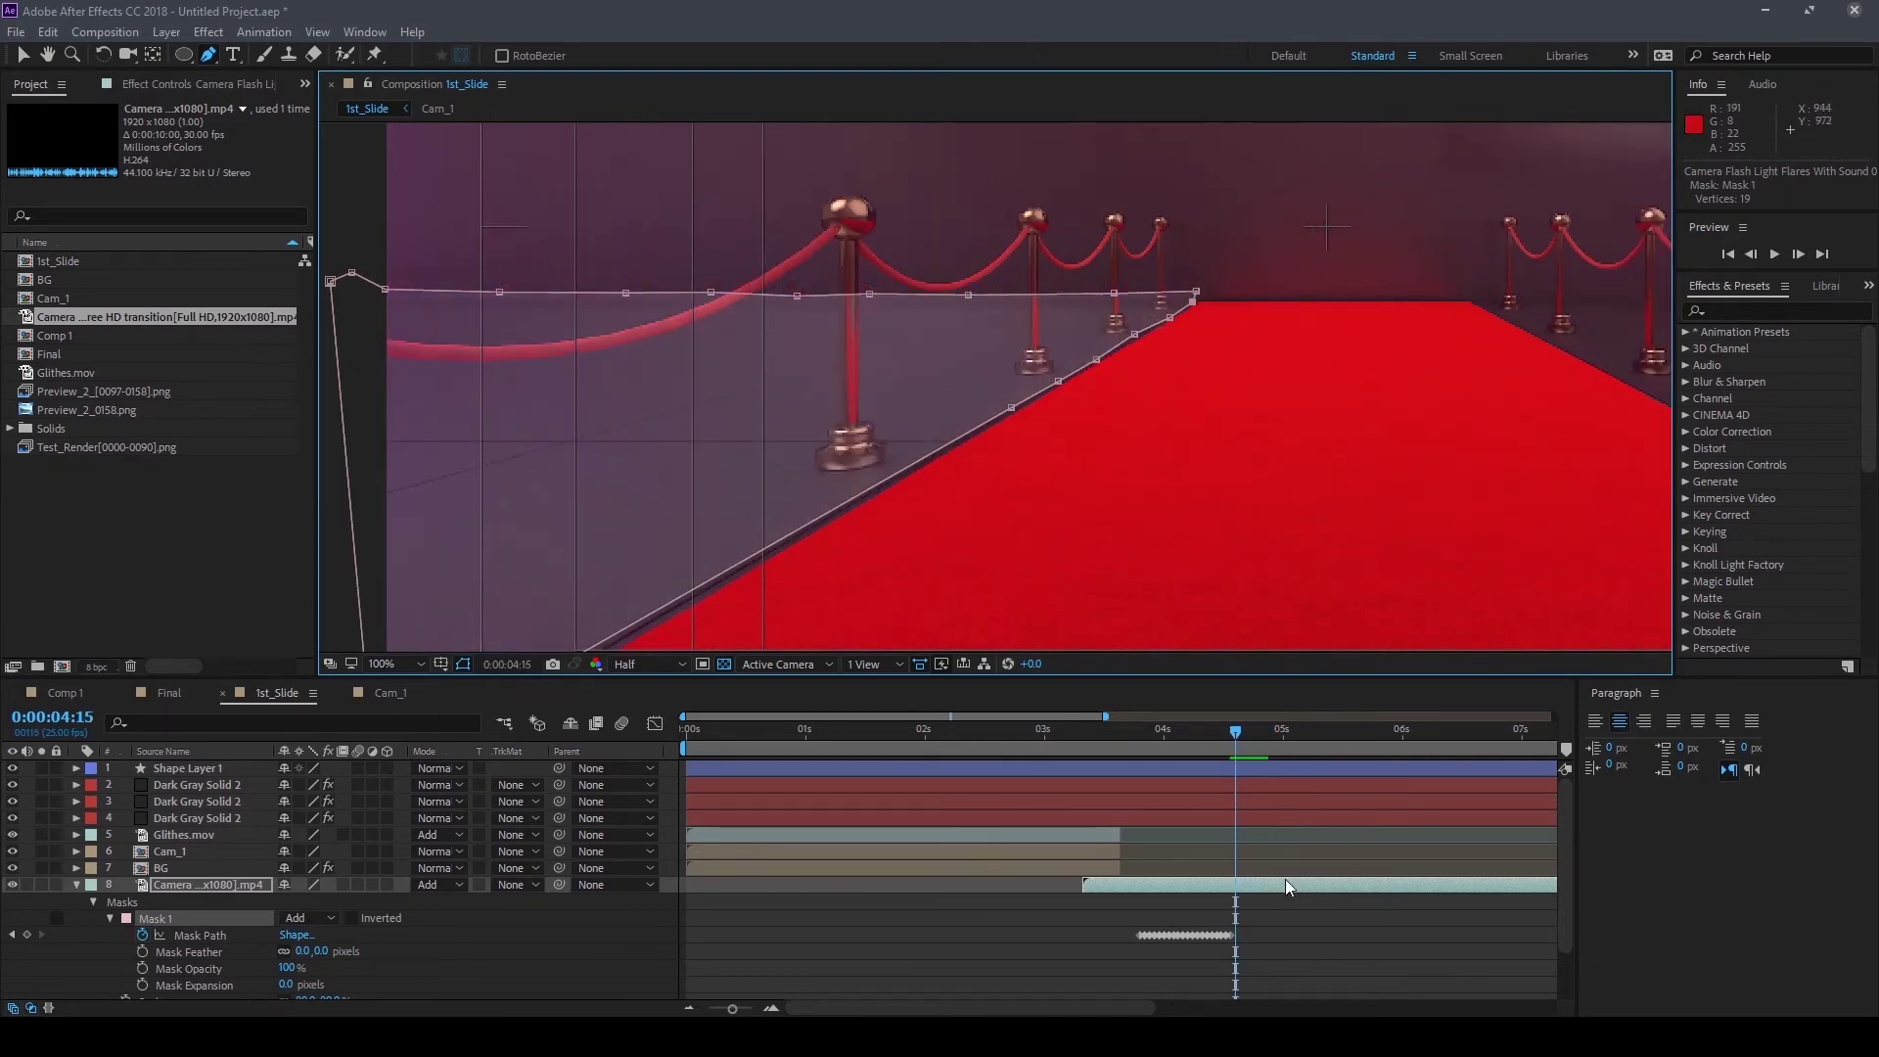
{"action": "key", "text": "alt+bracketright"}
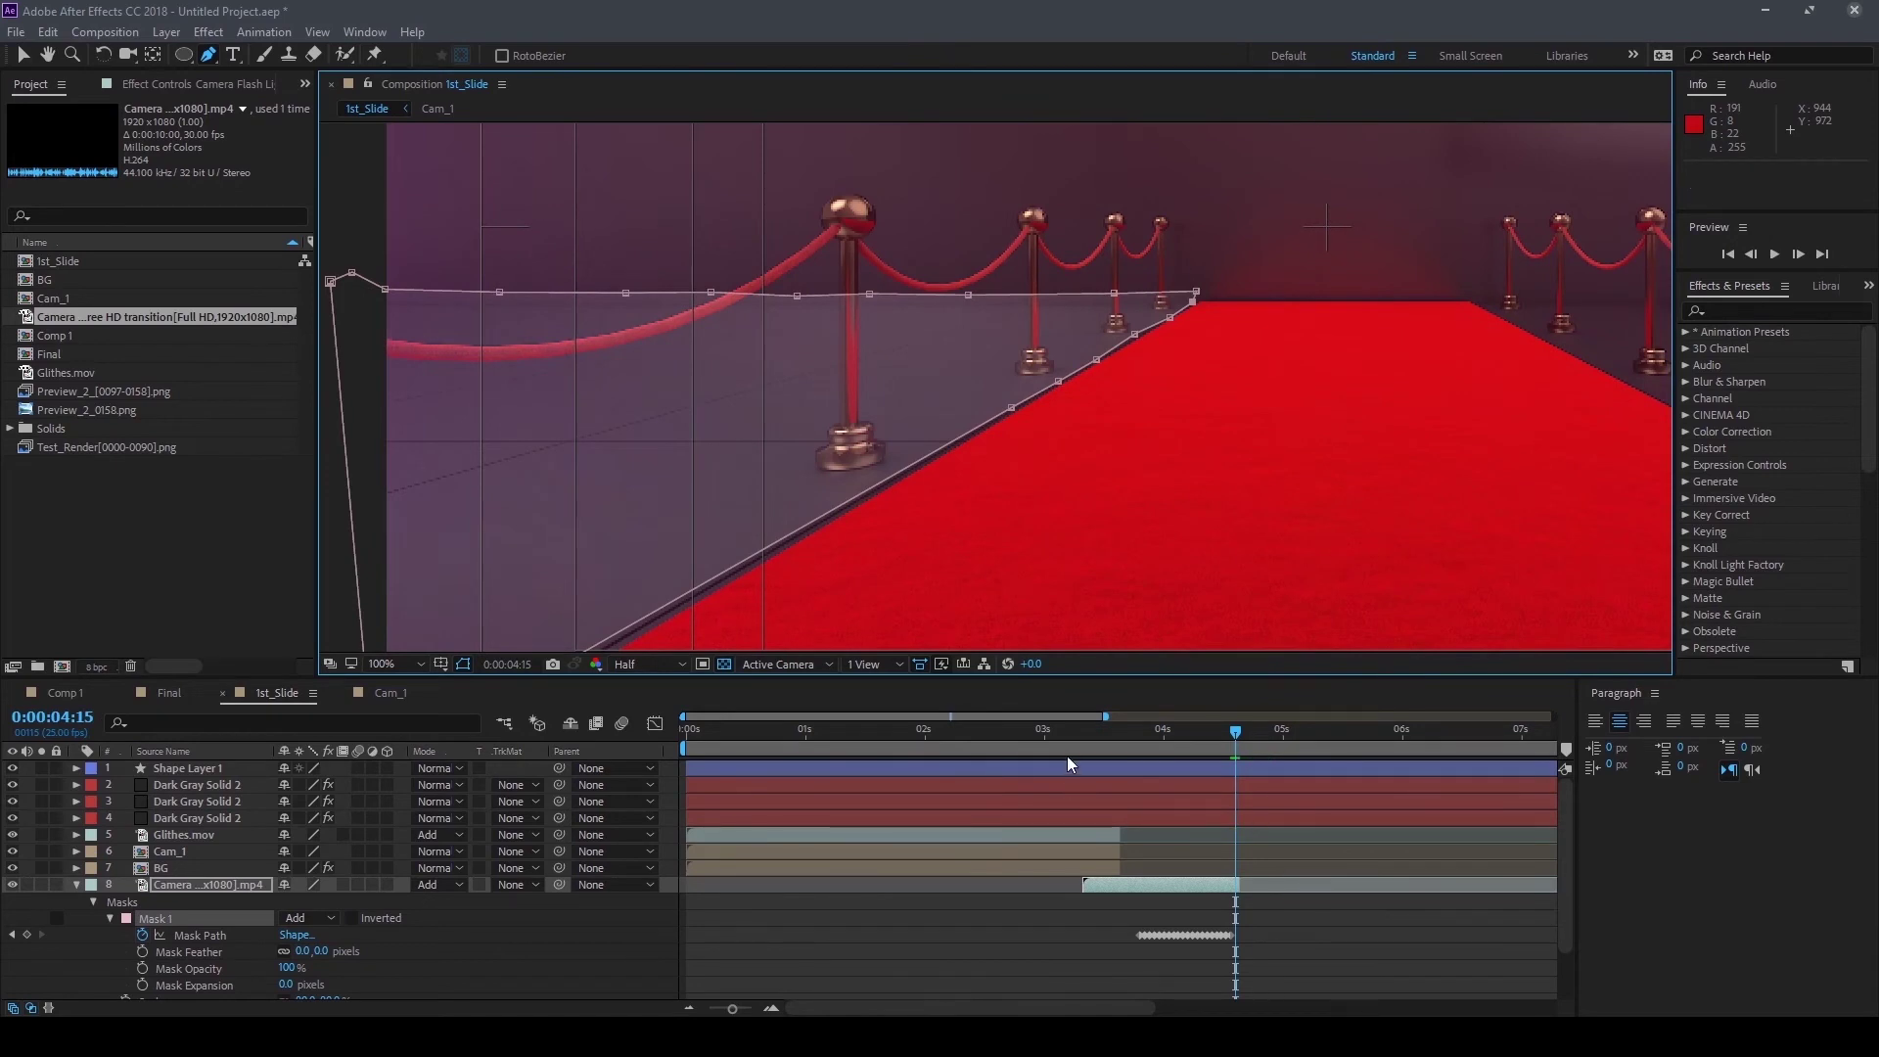
Start the work area at 0:00:03:08 and preview the masked flash section
{"action": "left_click_drag", "start_coordinate": [1071, 730], "coordinate": [1083, 734]}
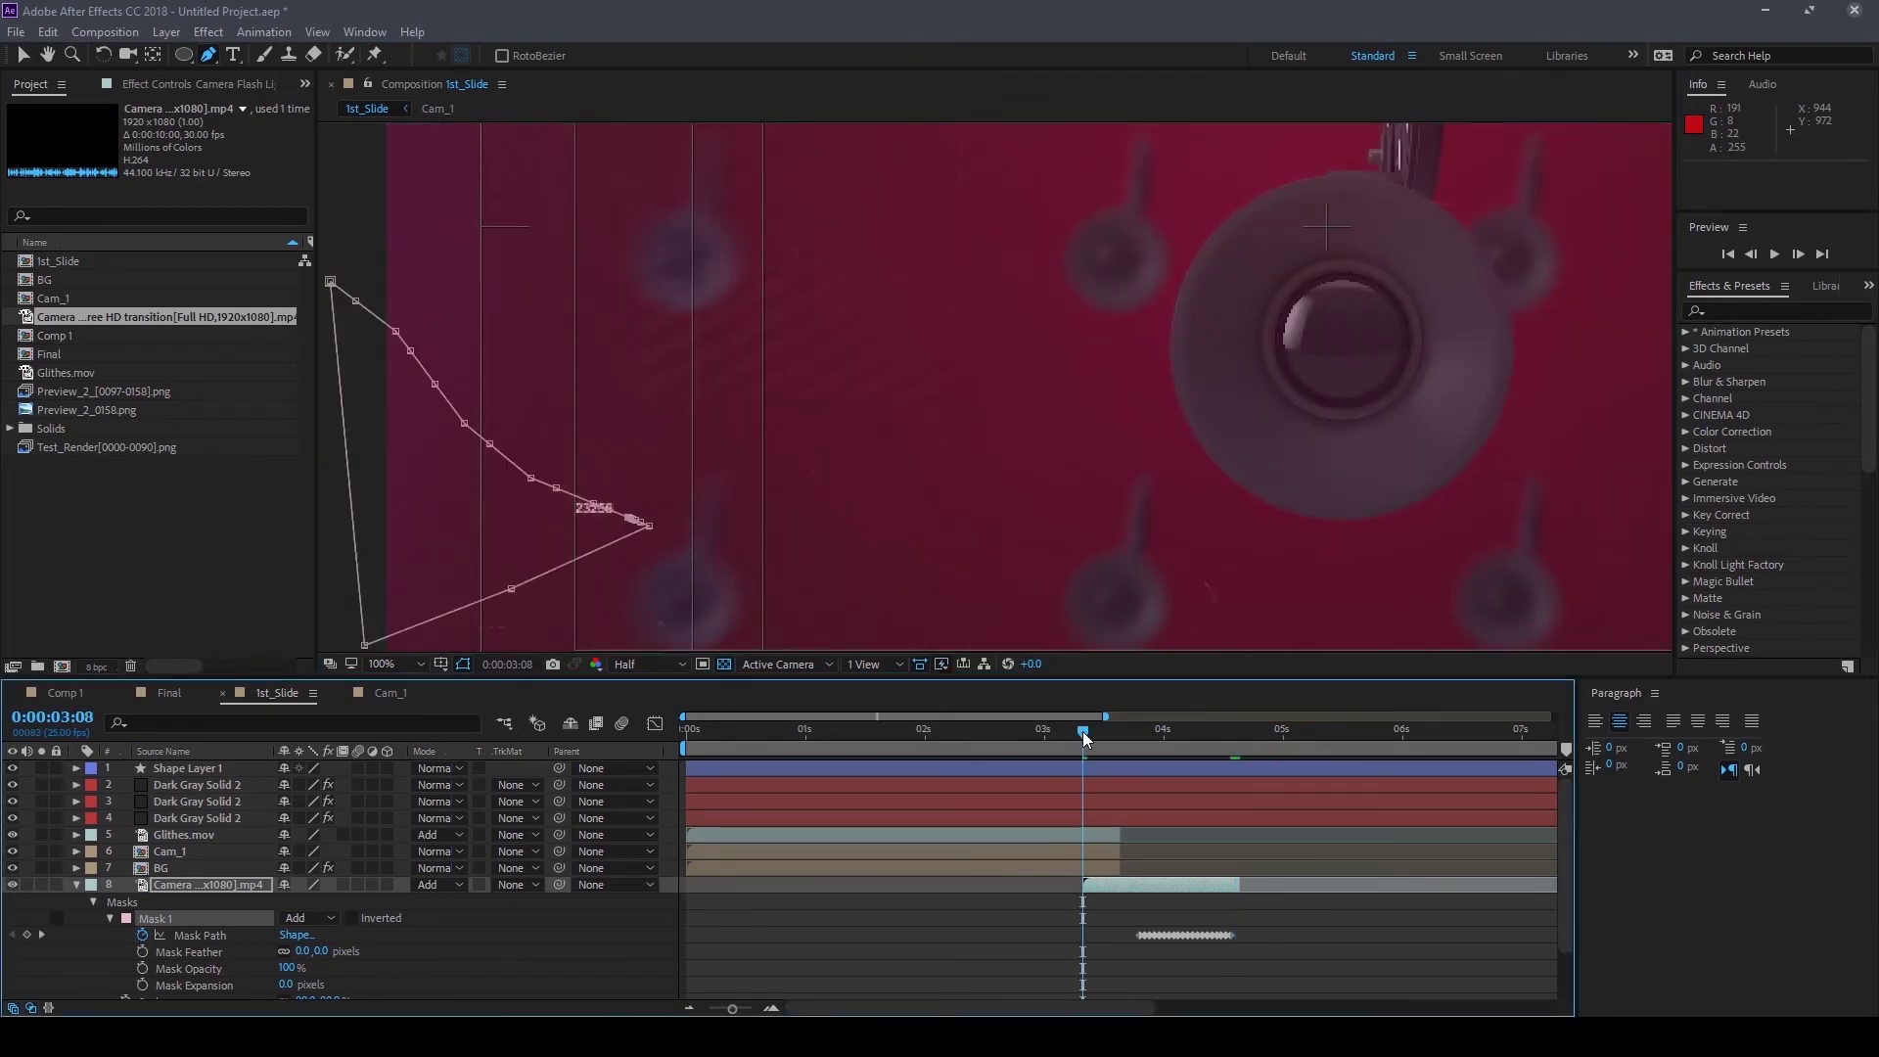
{"action": "key", "text": "b"}
{"action": "key", "text": "space"}
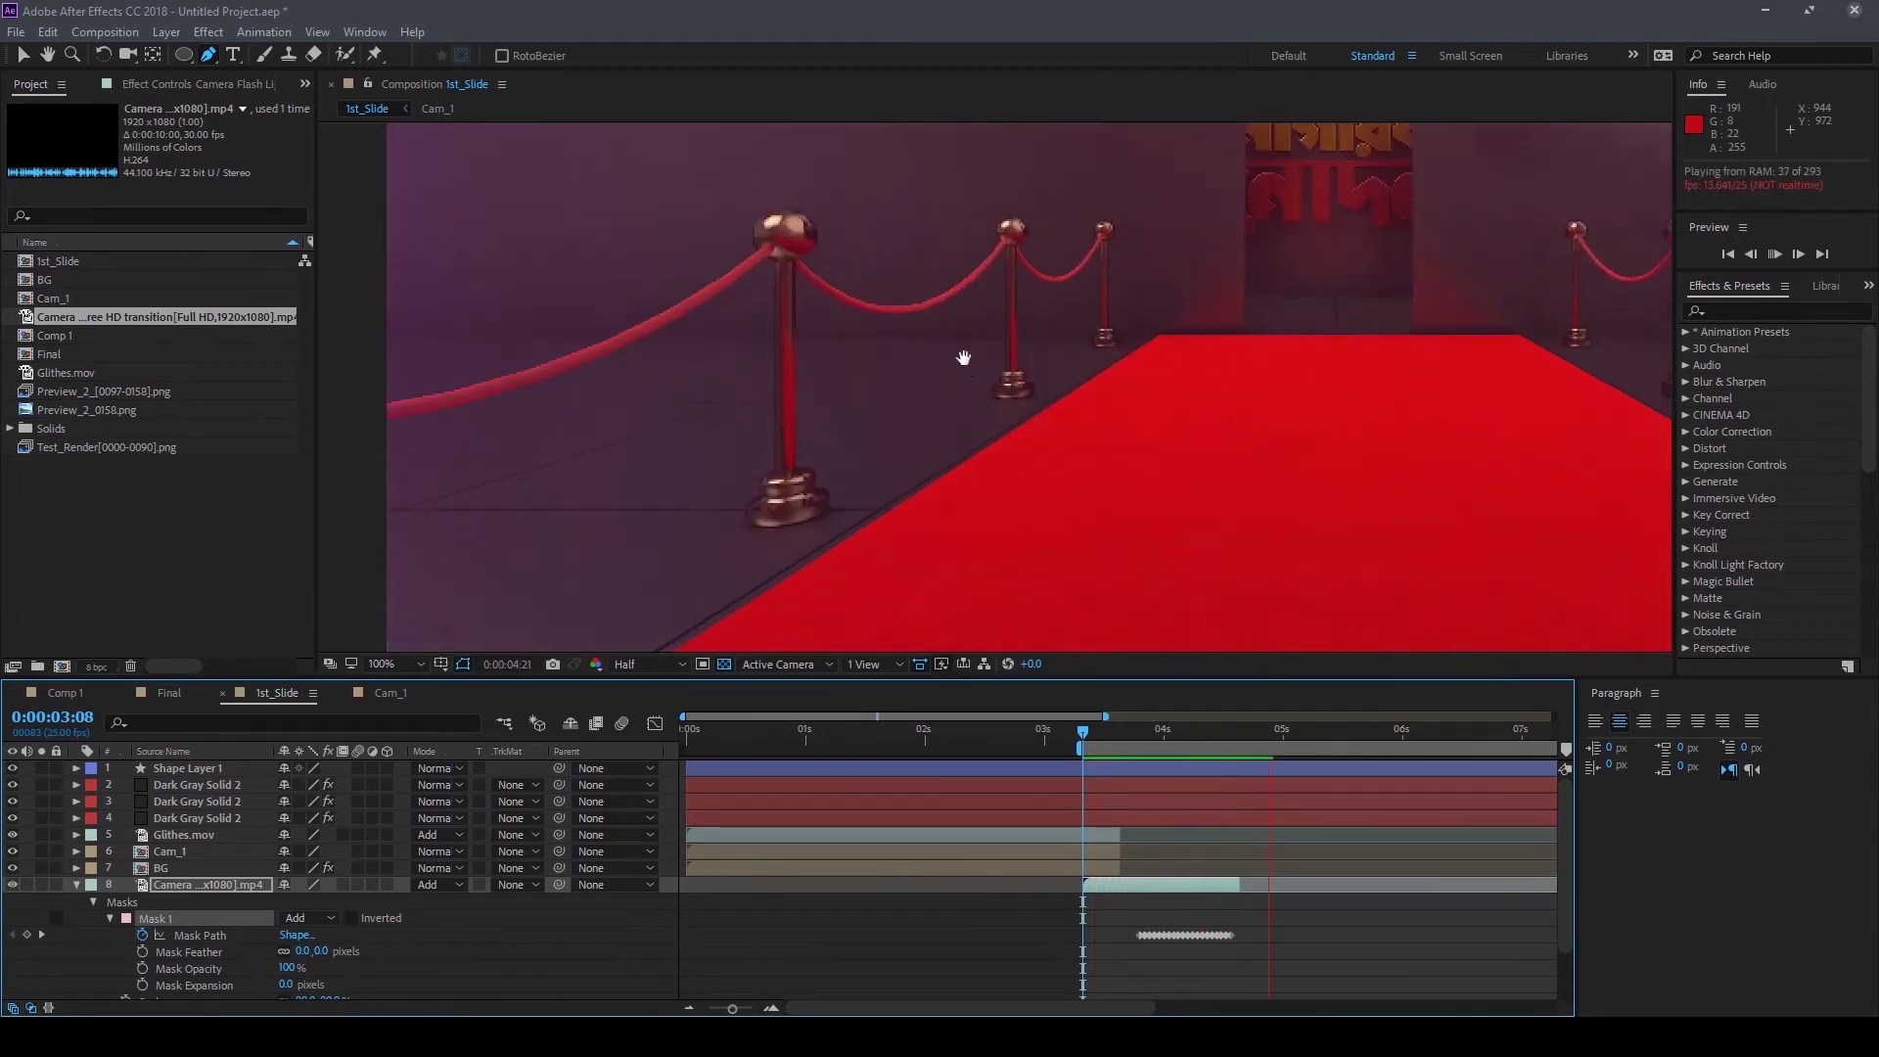
{"action": "scroll", "coordinate": [963, 358], "scroll_direction": "down", "scroll_amount": 2}
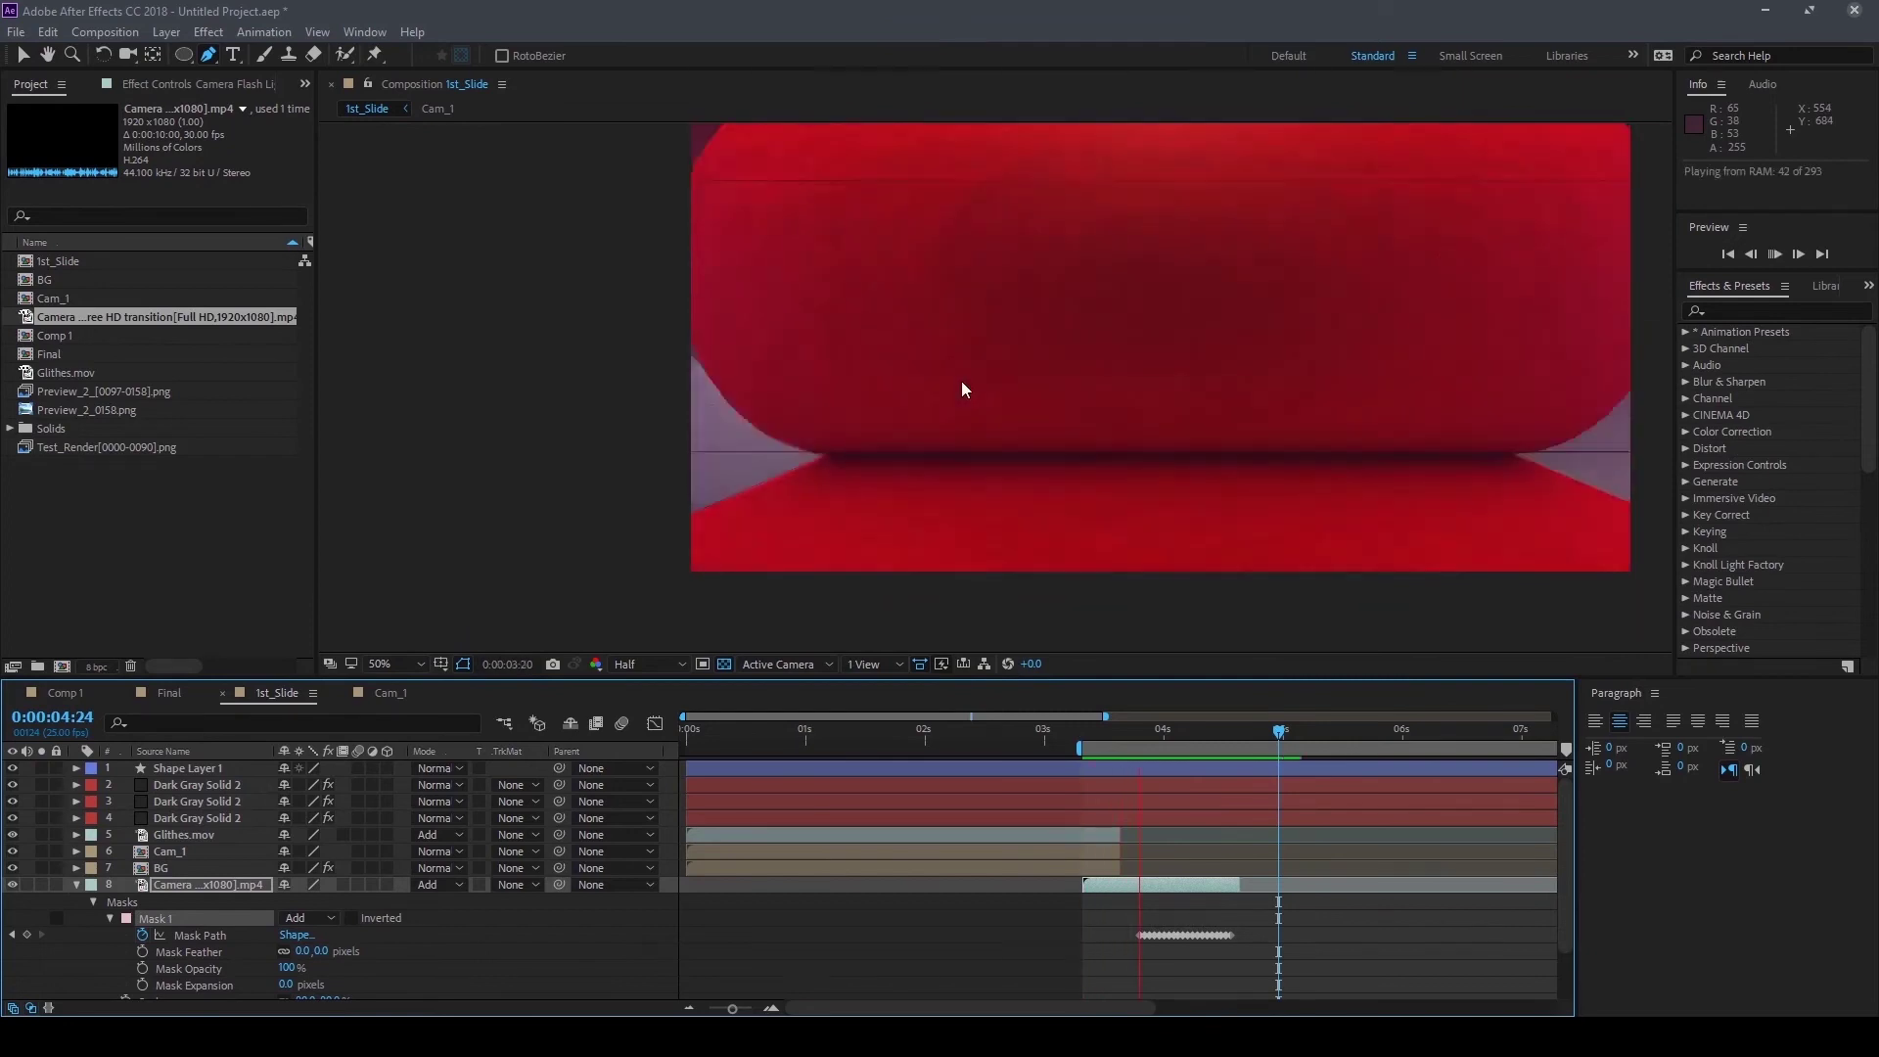
Feather layer 8's Mask 1 to 138 pixels and preview the softened flash edge
{"action": "key", "text": "g"}
{"action": "mouse_move", "coordinate": [1223, 735]}
{"action": "left_mouse_down"}
{"action": "mouse_move", "coordinate": [1119, 753]}
{"action": "mouse_move", "coordinate": [1231, 736]}
{"action": "mouse_move", "coordinate": [1129, 755]}
{"action": "mouse_move", "coordinate": [1192, 736]}
{"action": "left_mouse_up"}
{"action": "key", "text": "space"}
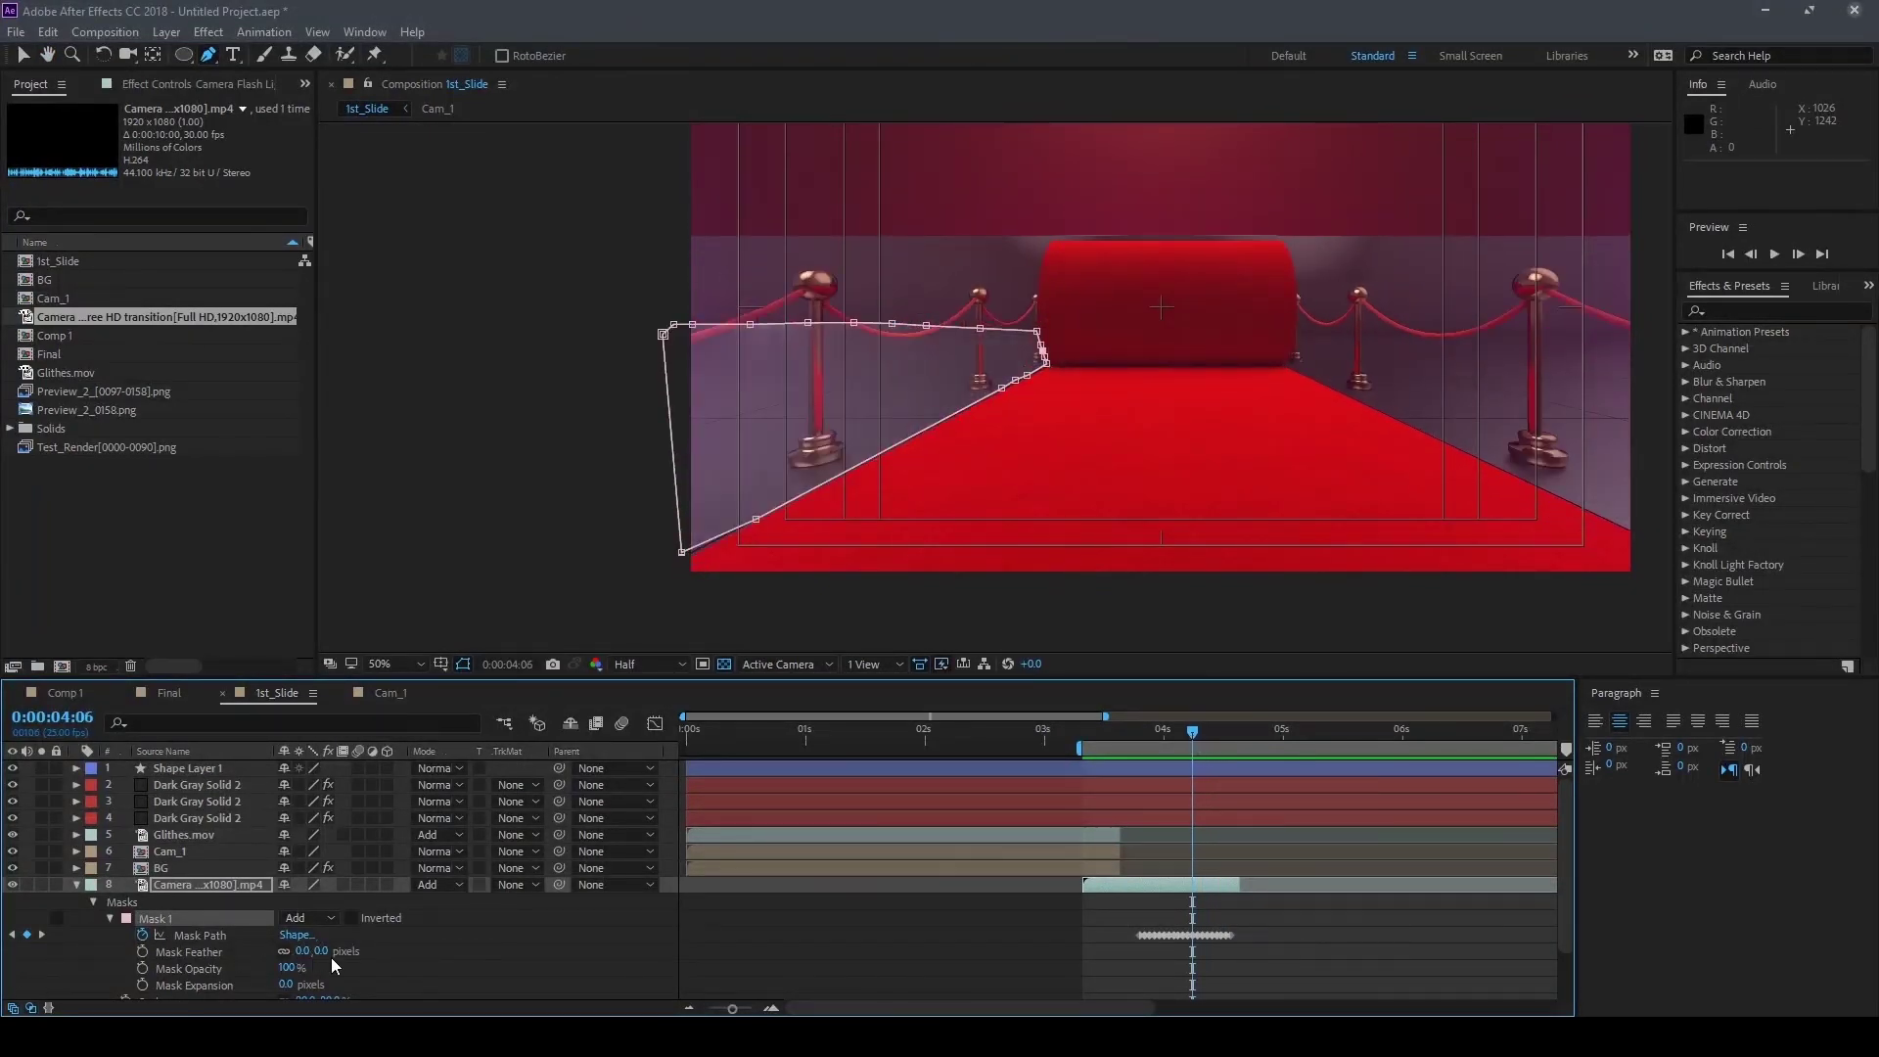
{"action": "left_click_drag", "start_coordinate": [331, 955], "coordinate": [350, 951]}
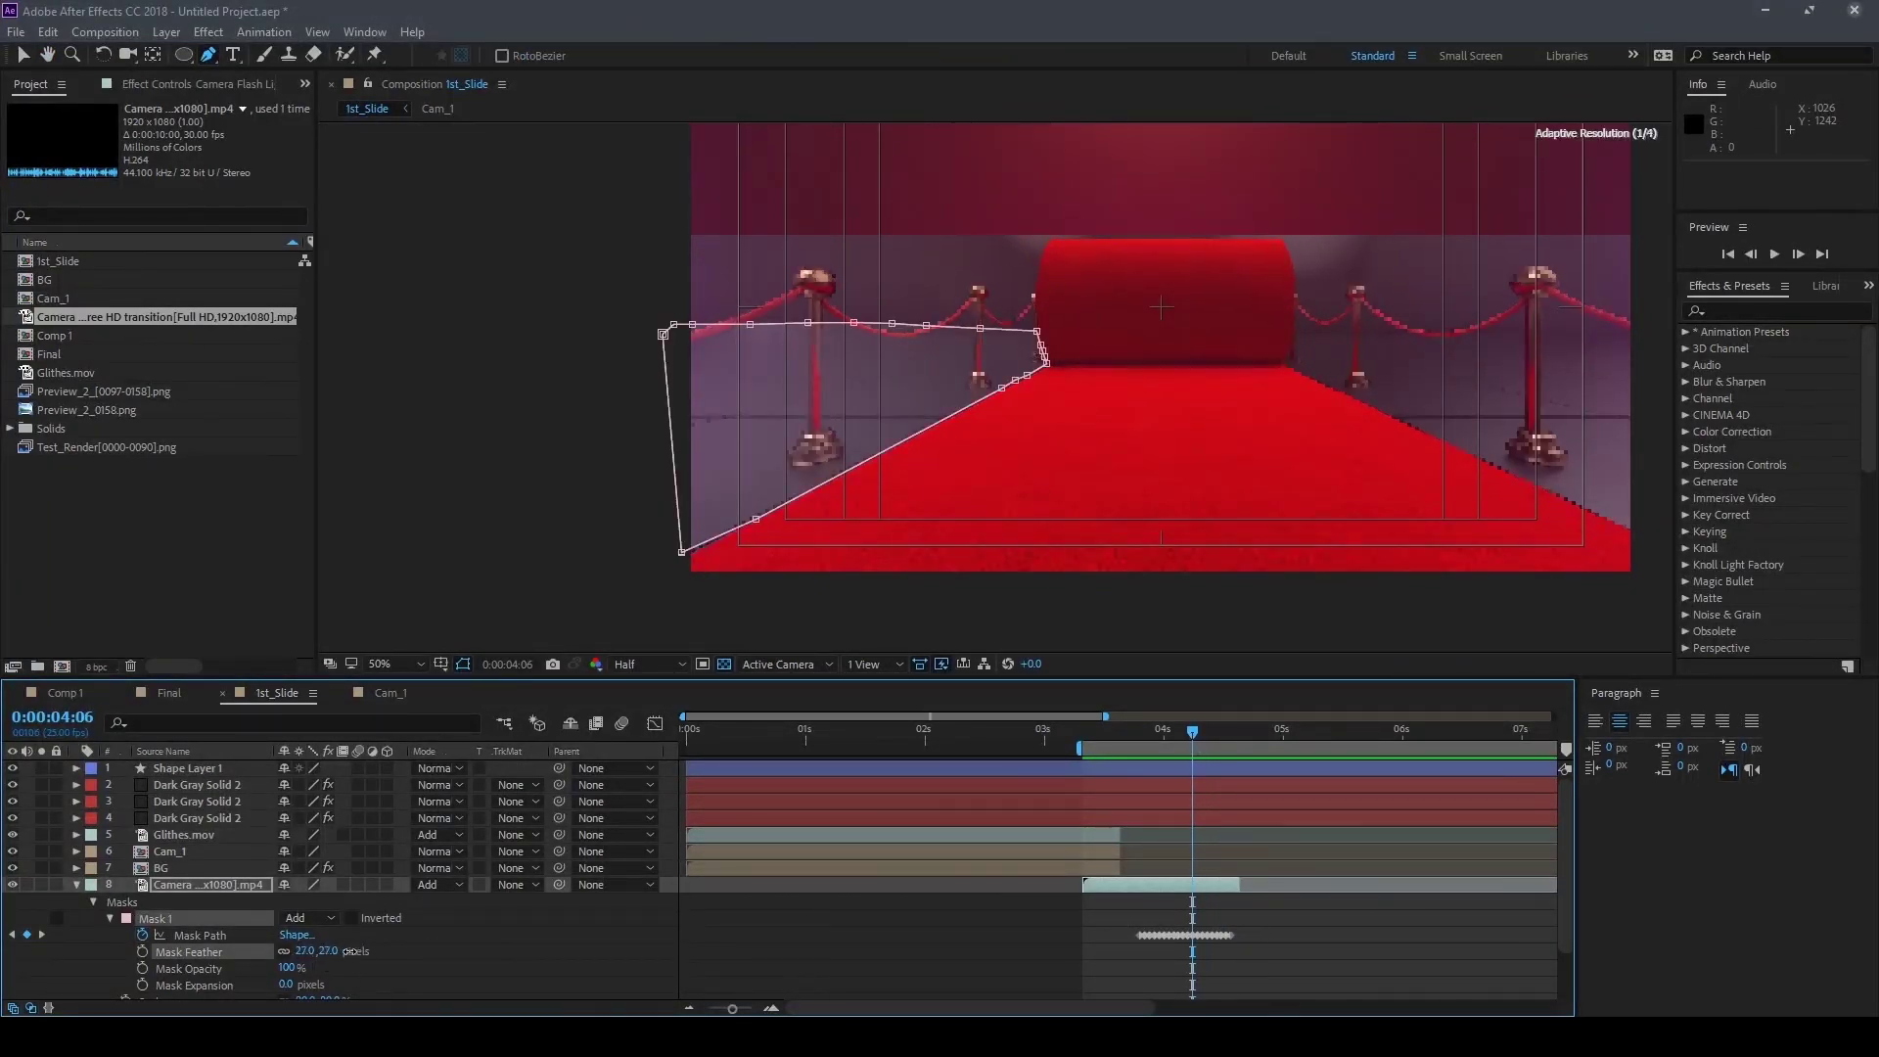
{"action": "left_click_drag", "start_coordinate": [419, 951], "coordinate": [423, 951]}
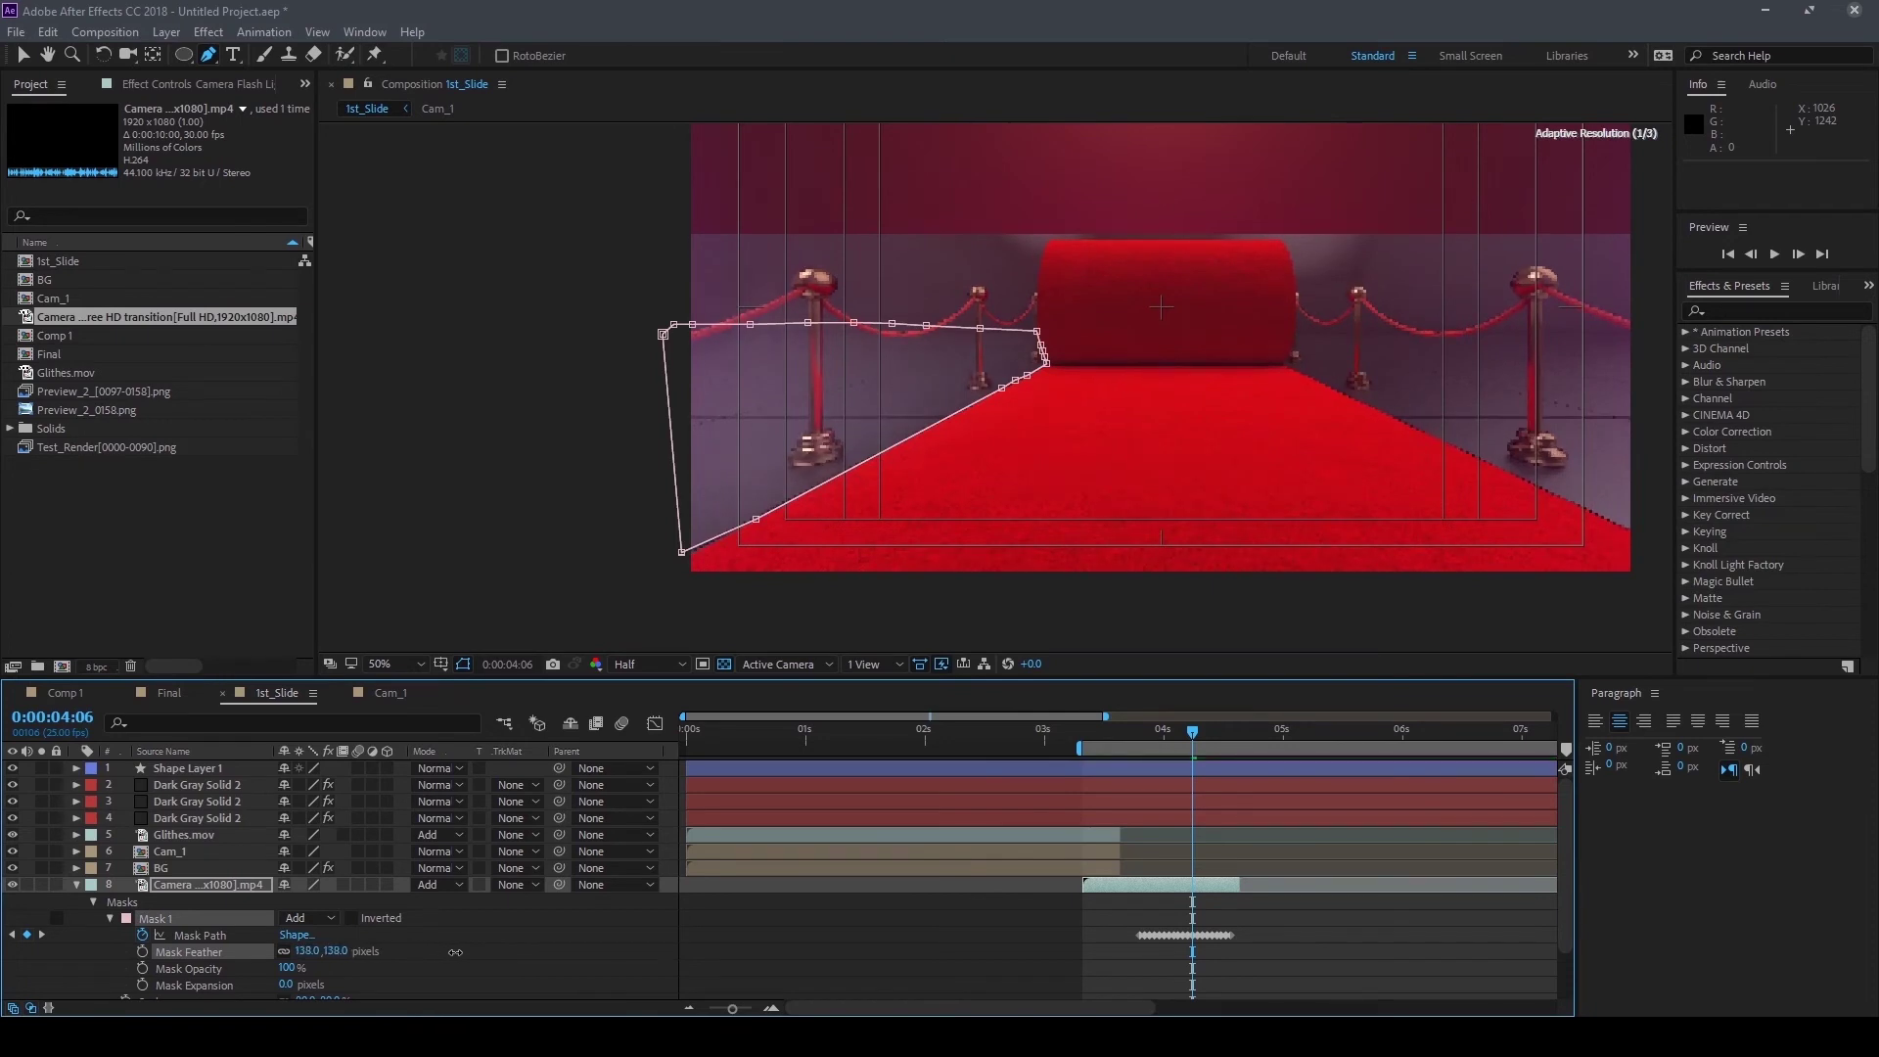
{"action": "key", "text": "space"}
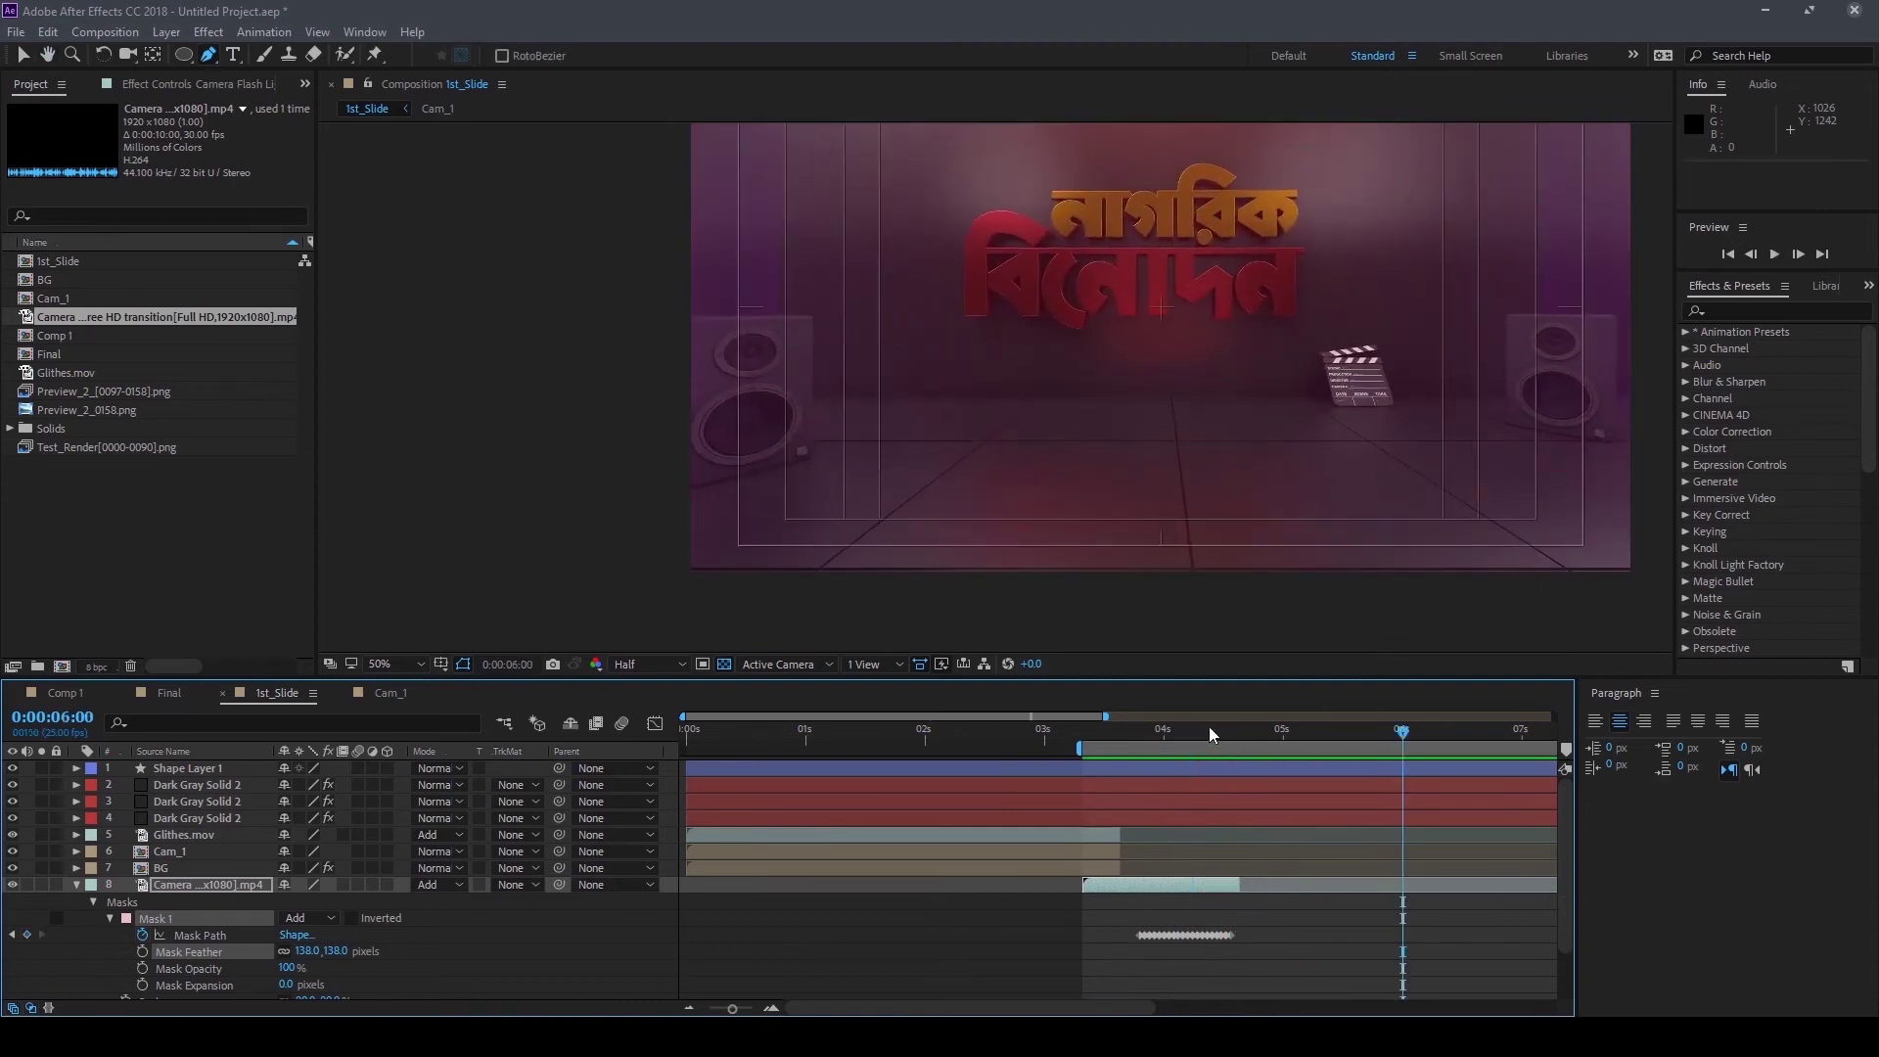
Move the work-area start earlier, to about 1.5 seconds
{"action": "left_click", "coordinate": [1113, 736]}
{"action": "left_click_drag", "start_coordinate": [1073, 747], "coordinate": [863, 748]}
{"action": "left_click_drag", "start_coordinate": [1195, 736], "coordinate": [1101, 745]}
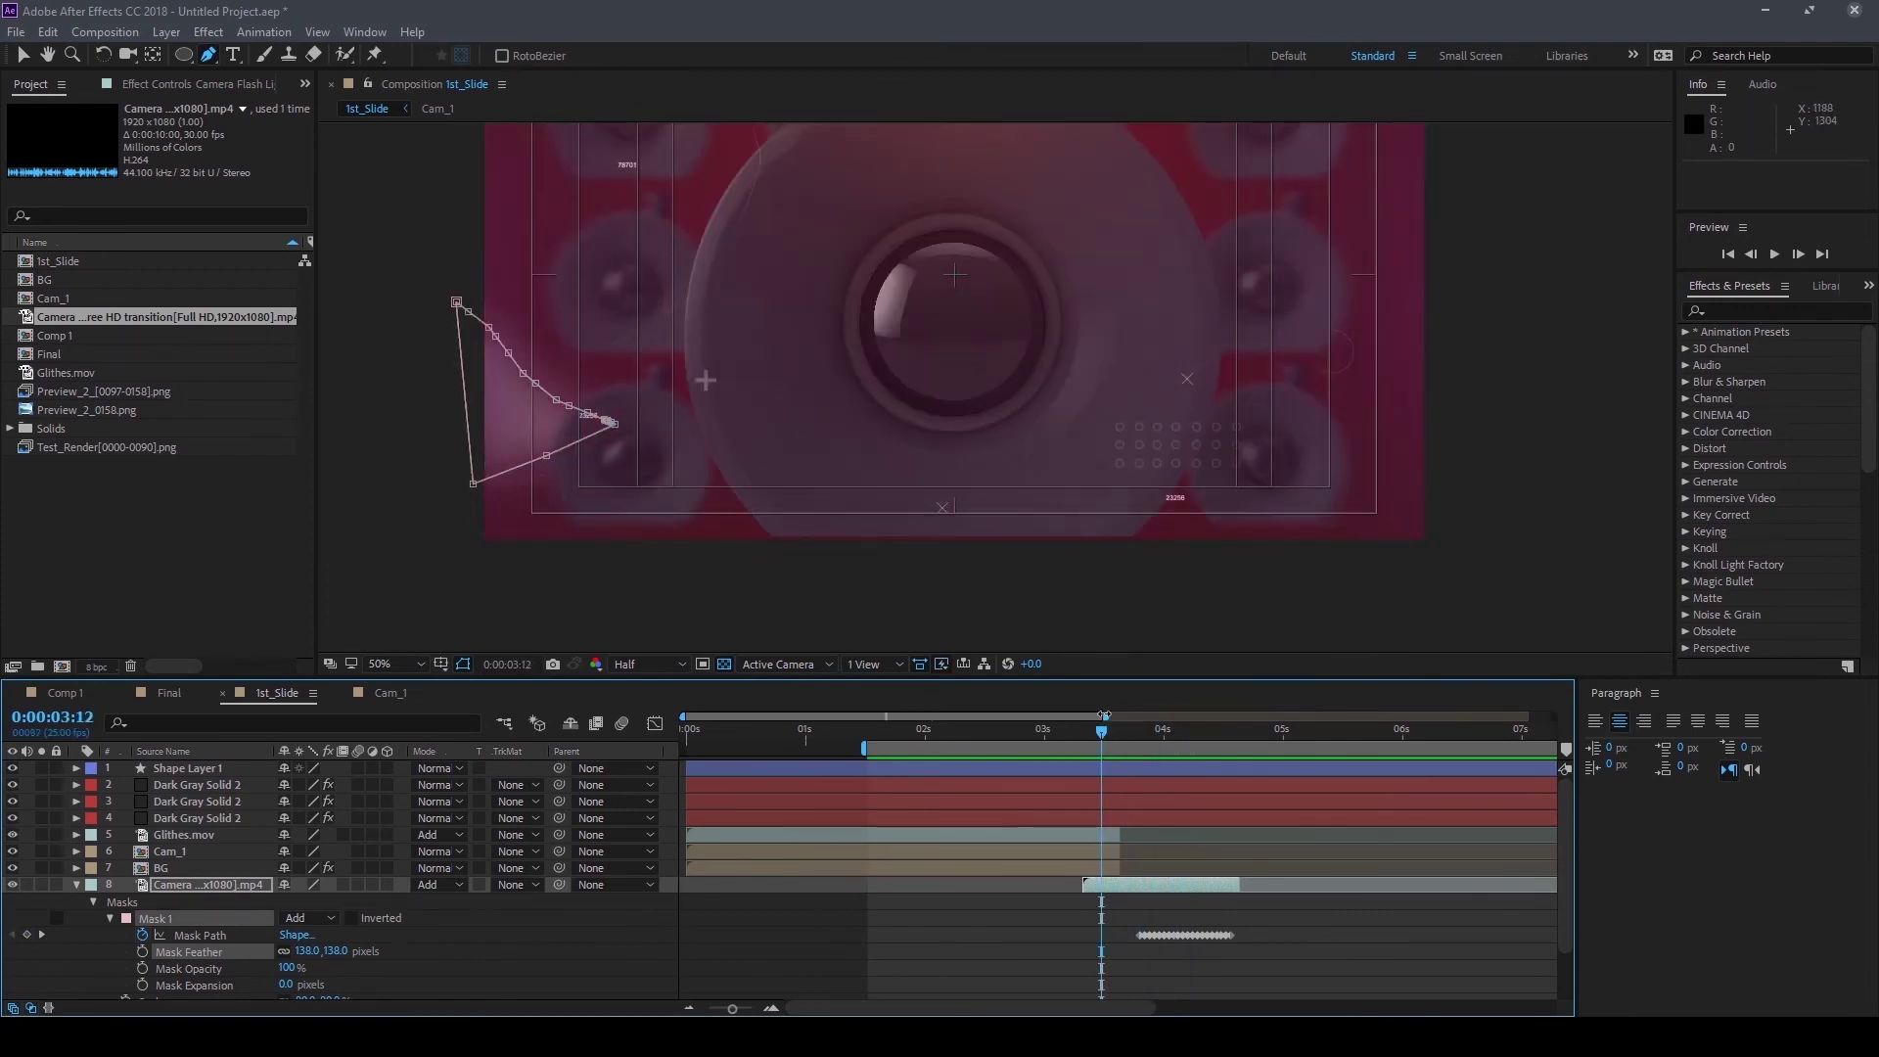
Trim the camera-flash layer's in-point to 3:16 and RAM-preview the result
{"action": "left_click", "coordinate": [1113, 741]}
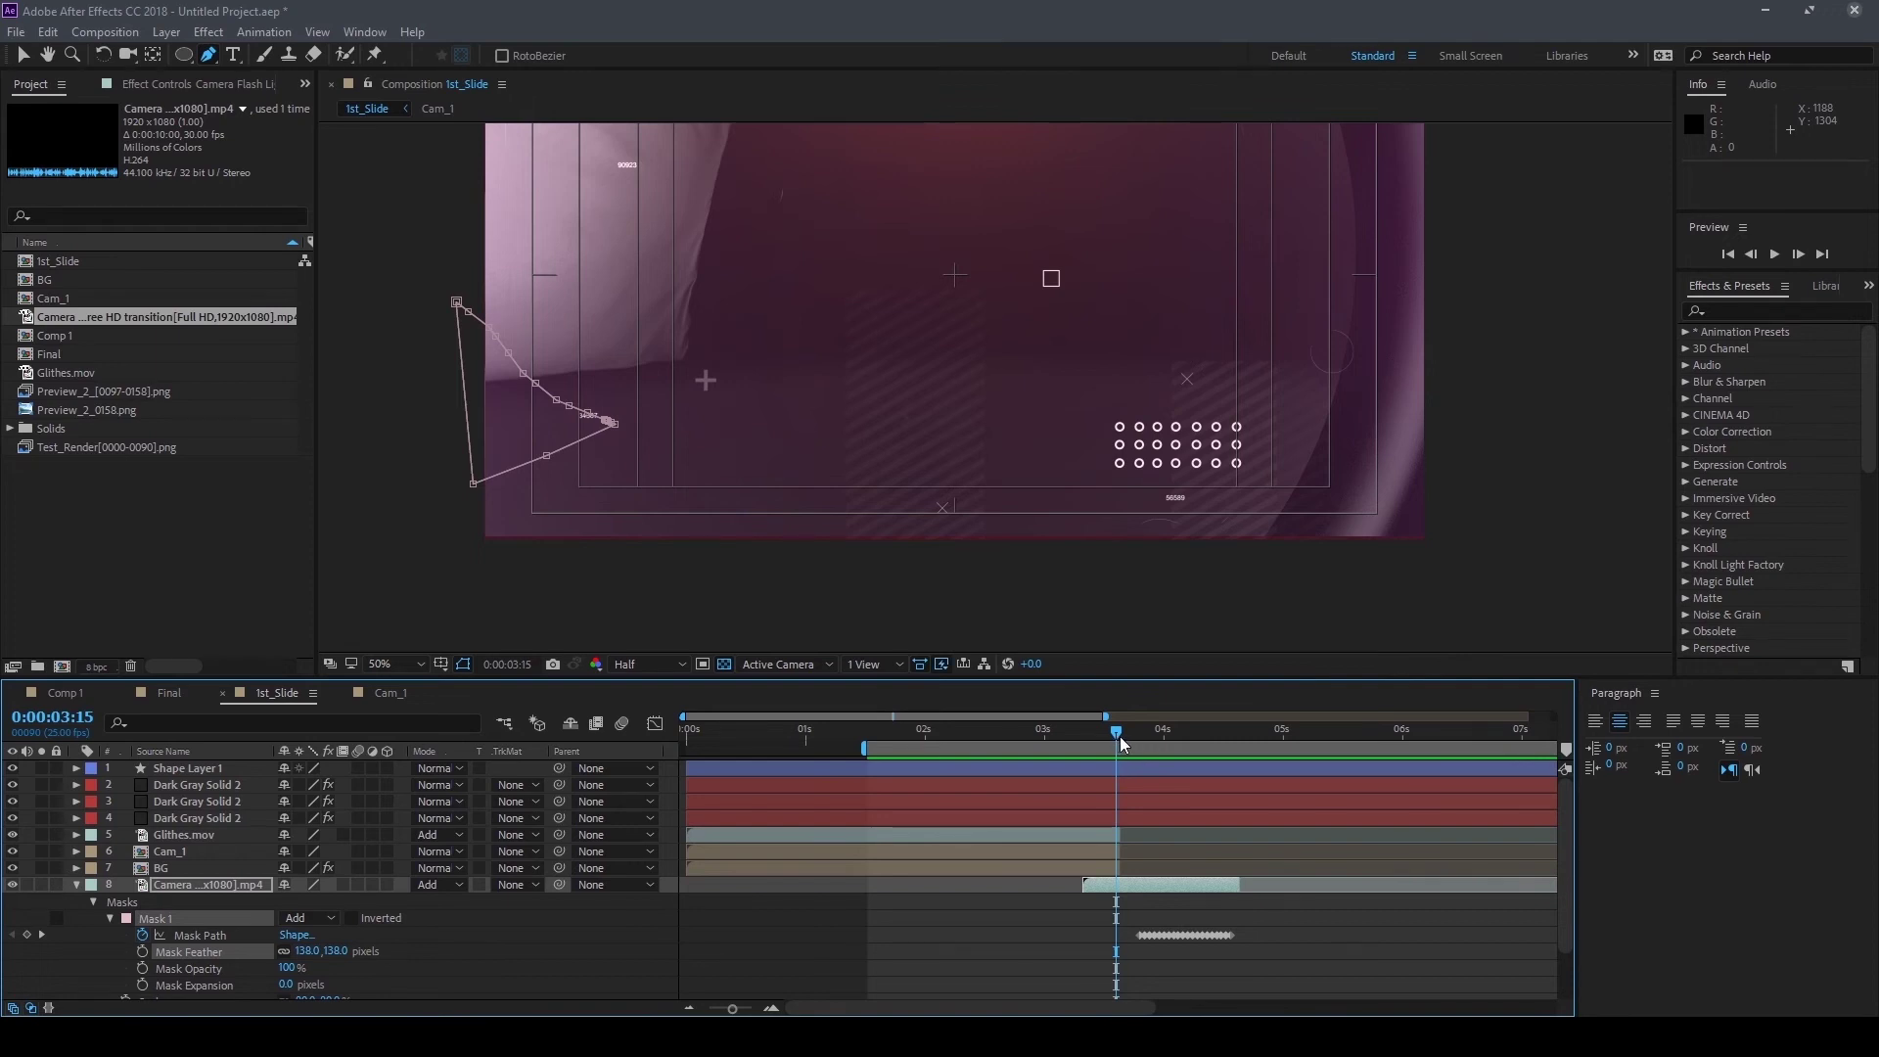
{"action": "left_click_drag", "start_coordinate": [1123, 743], "coordinate": [1106, 750]}
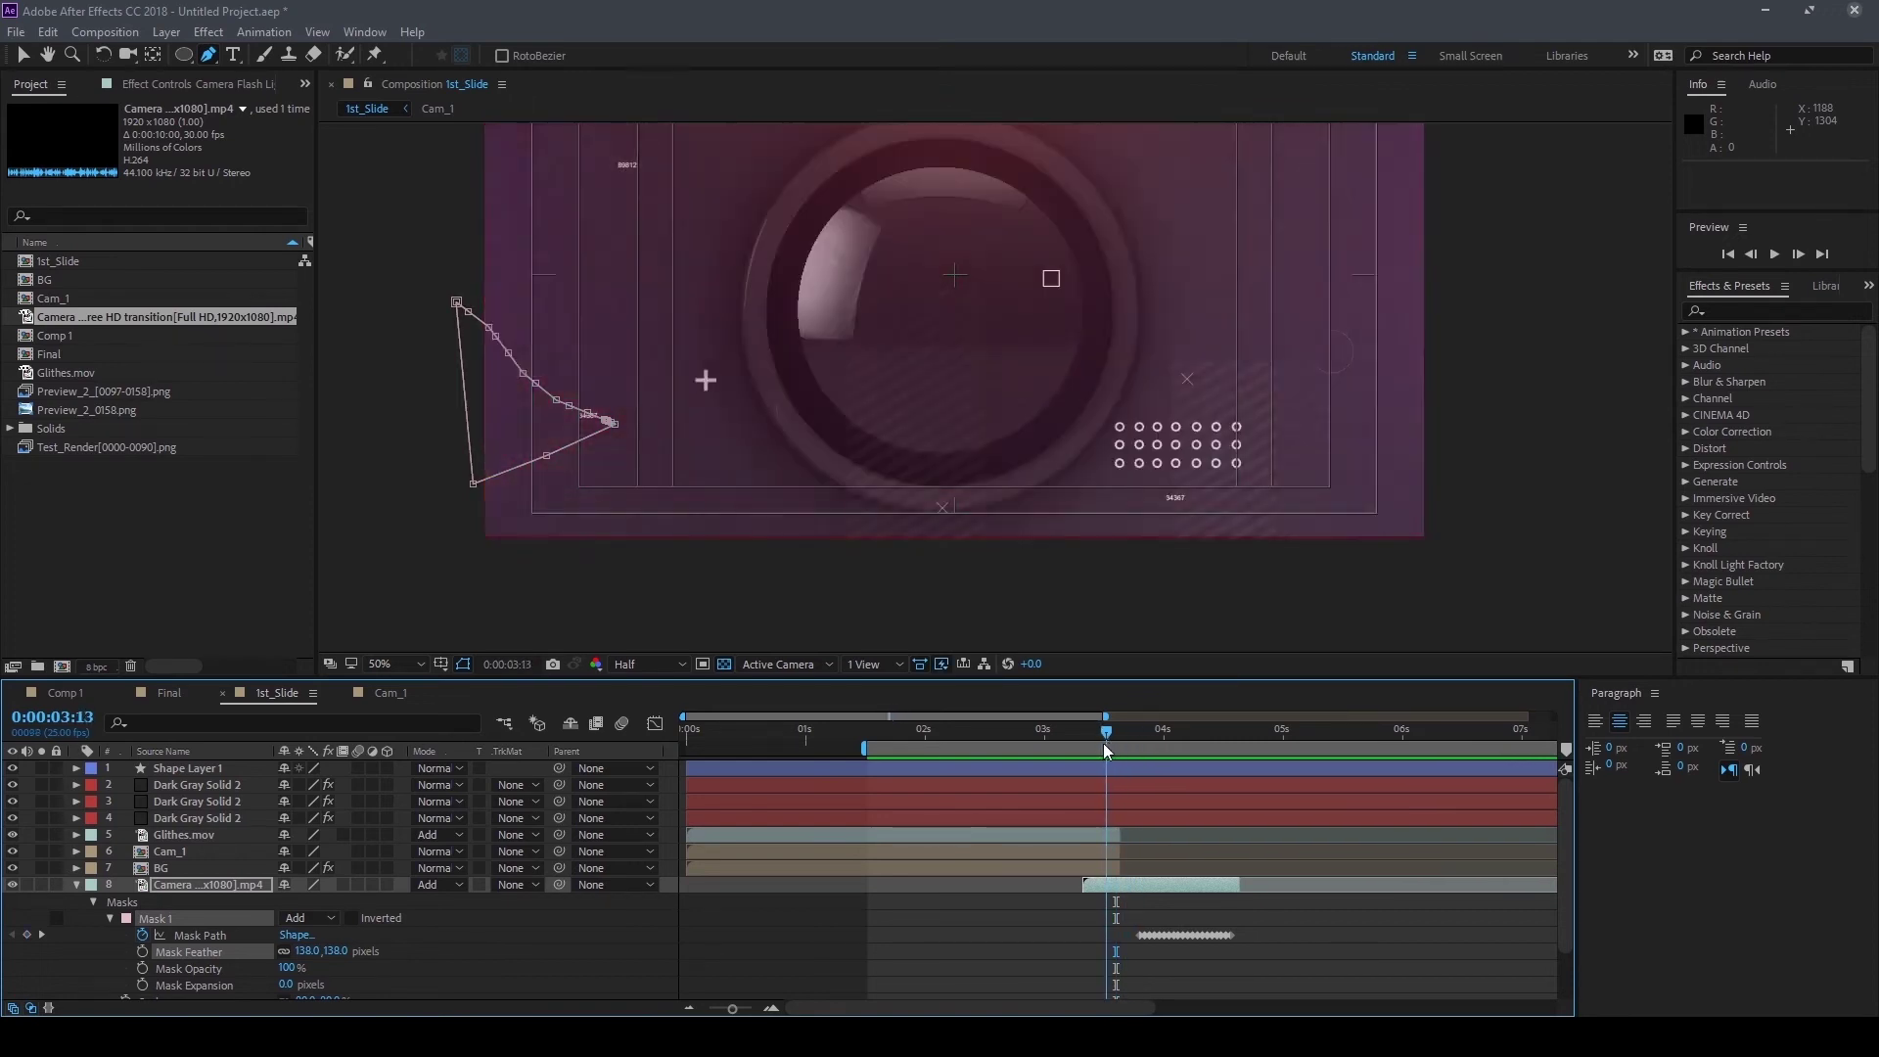
{"action": "left_click_drag", "start_coordinate": [1103, 744], "coordinate": [1123, 755]}
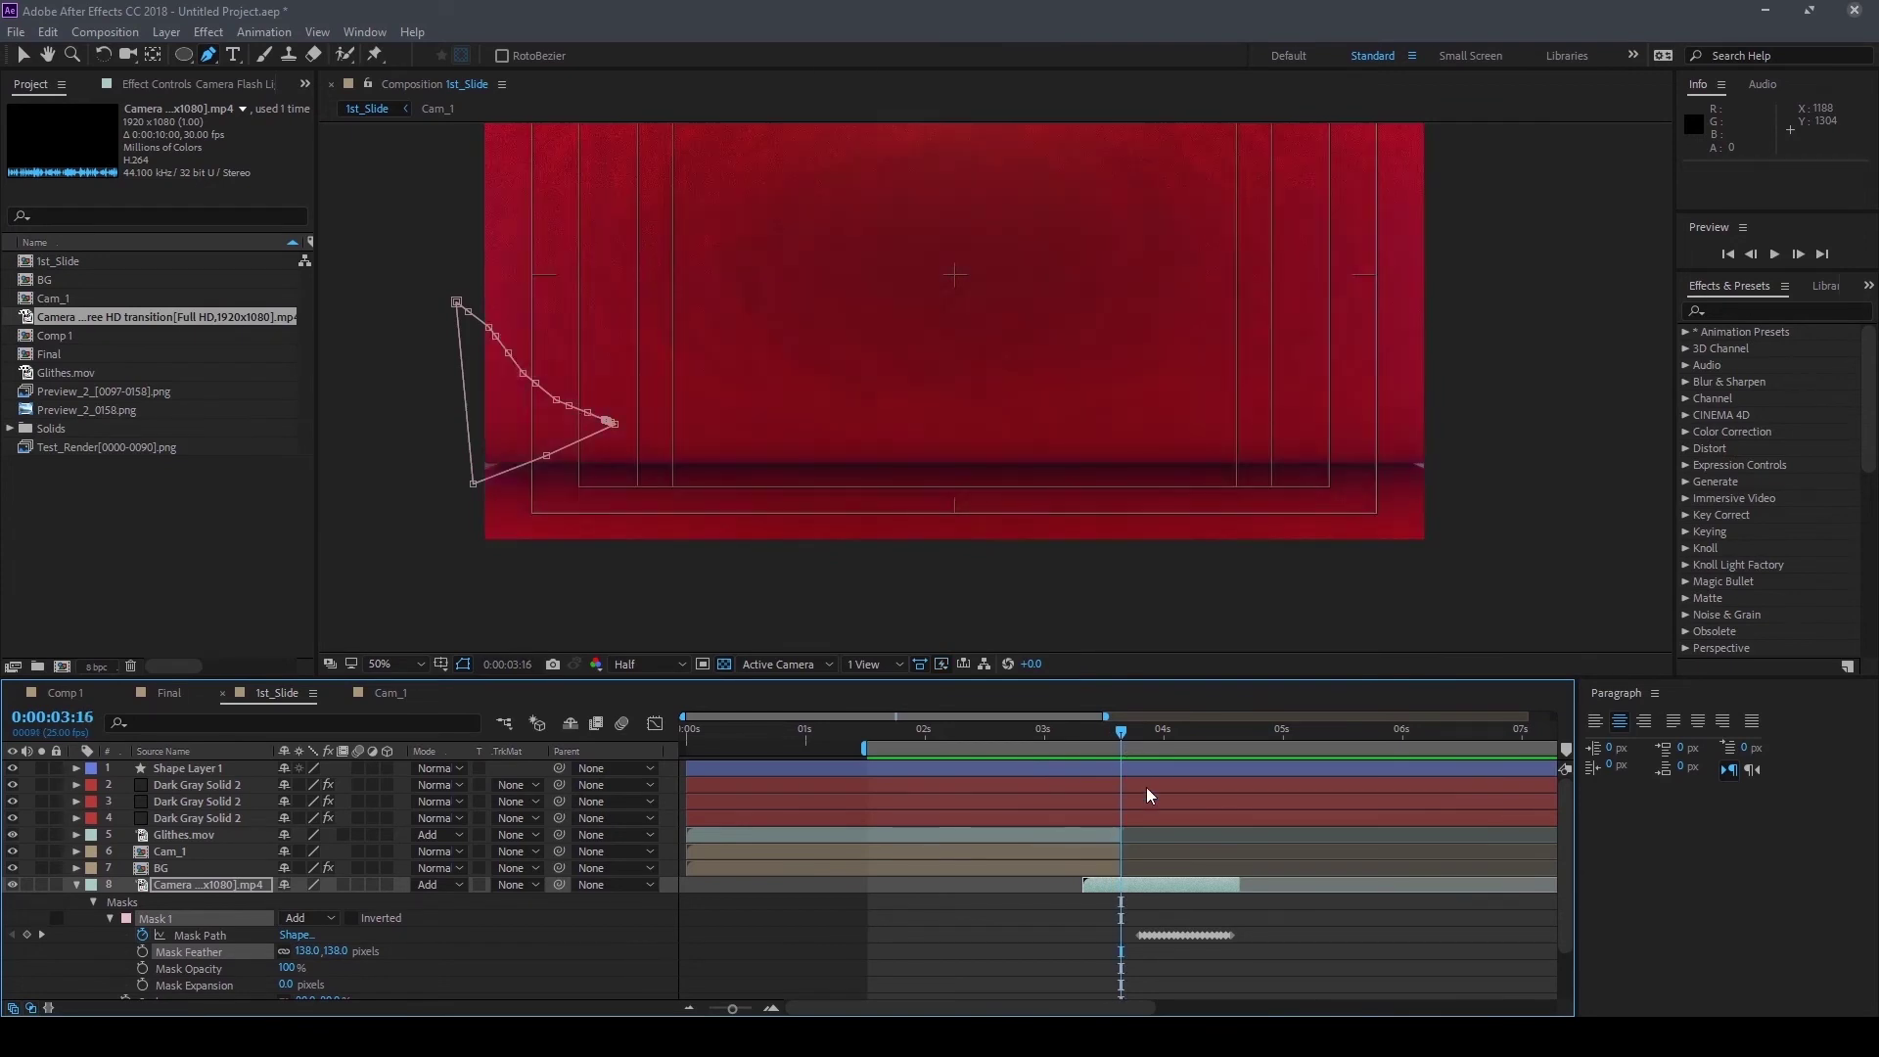
{"action": "key", "text": "alt+bracketleft"}
{"action": "mouse_move", "coordinate": [1130, 744]}
{"action": "left_mouse_down"}
{"action": "mouse_move", "coordinate": [1160, 744]}
{"action": "mouse_move", "coordinate": [1047, 743]}
{"action": "left_mouse_up"}
{"action": "key", "text": "space"}
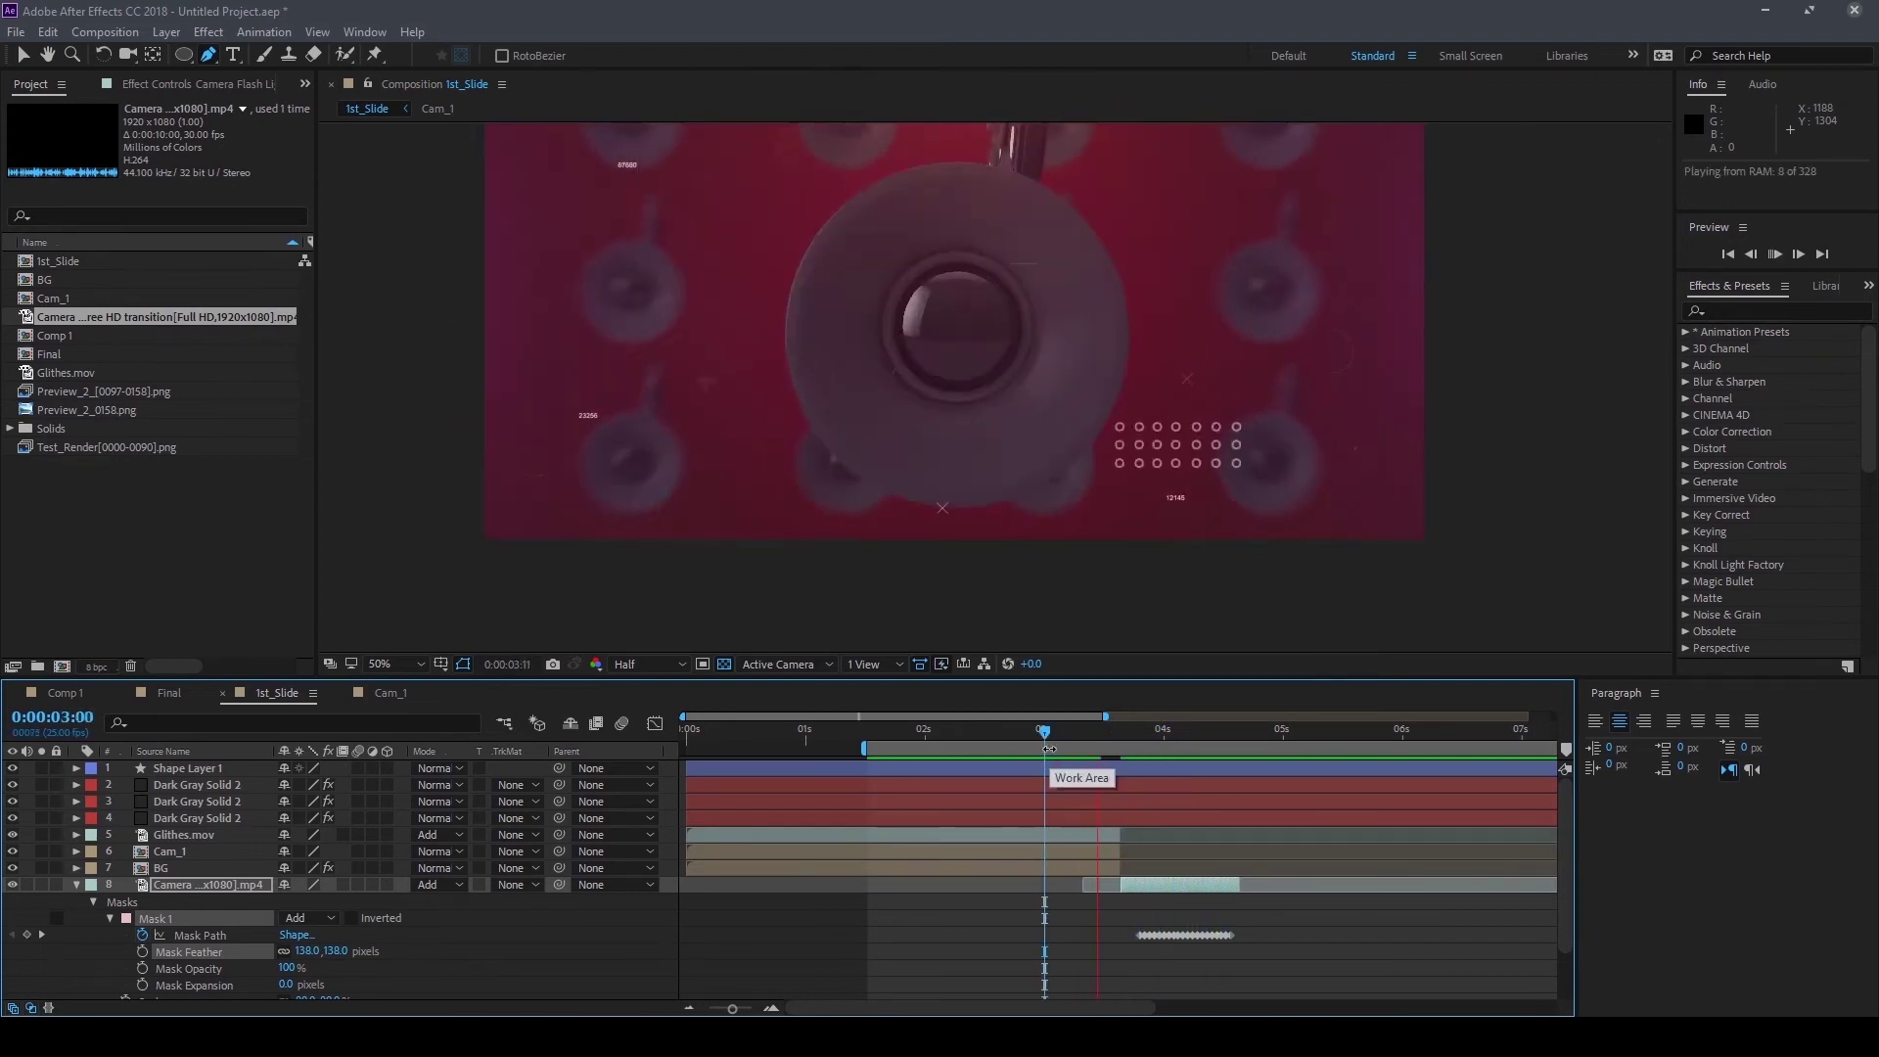
{"action": "key", "text": "space"}
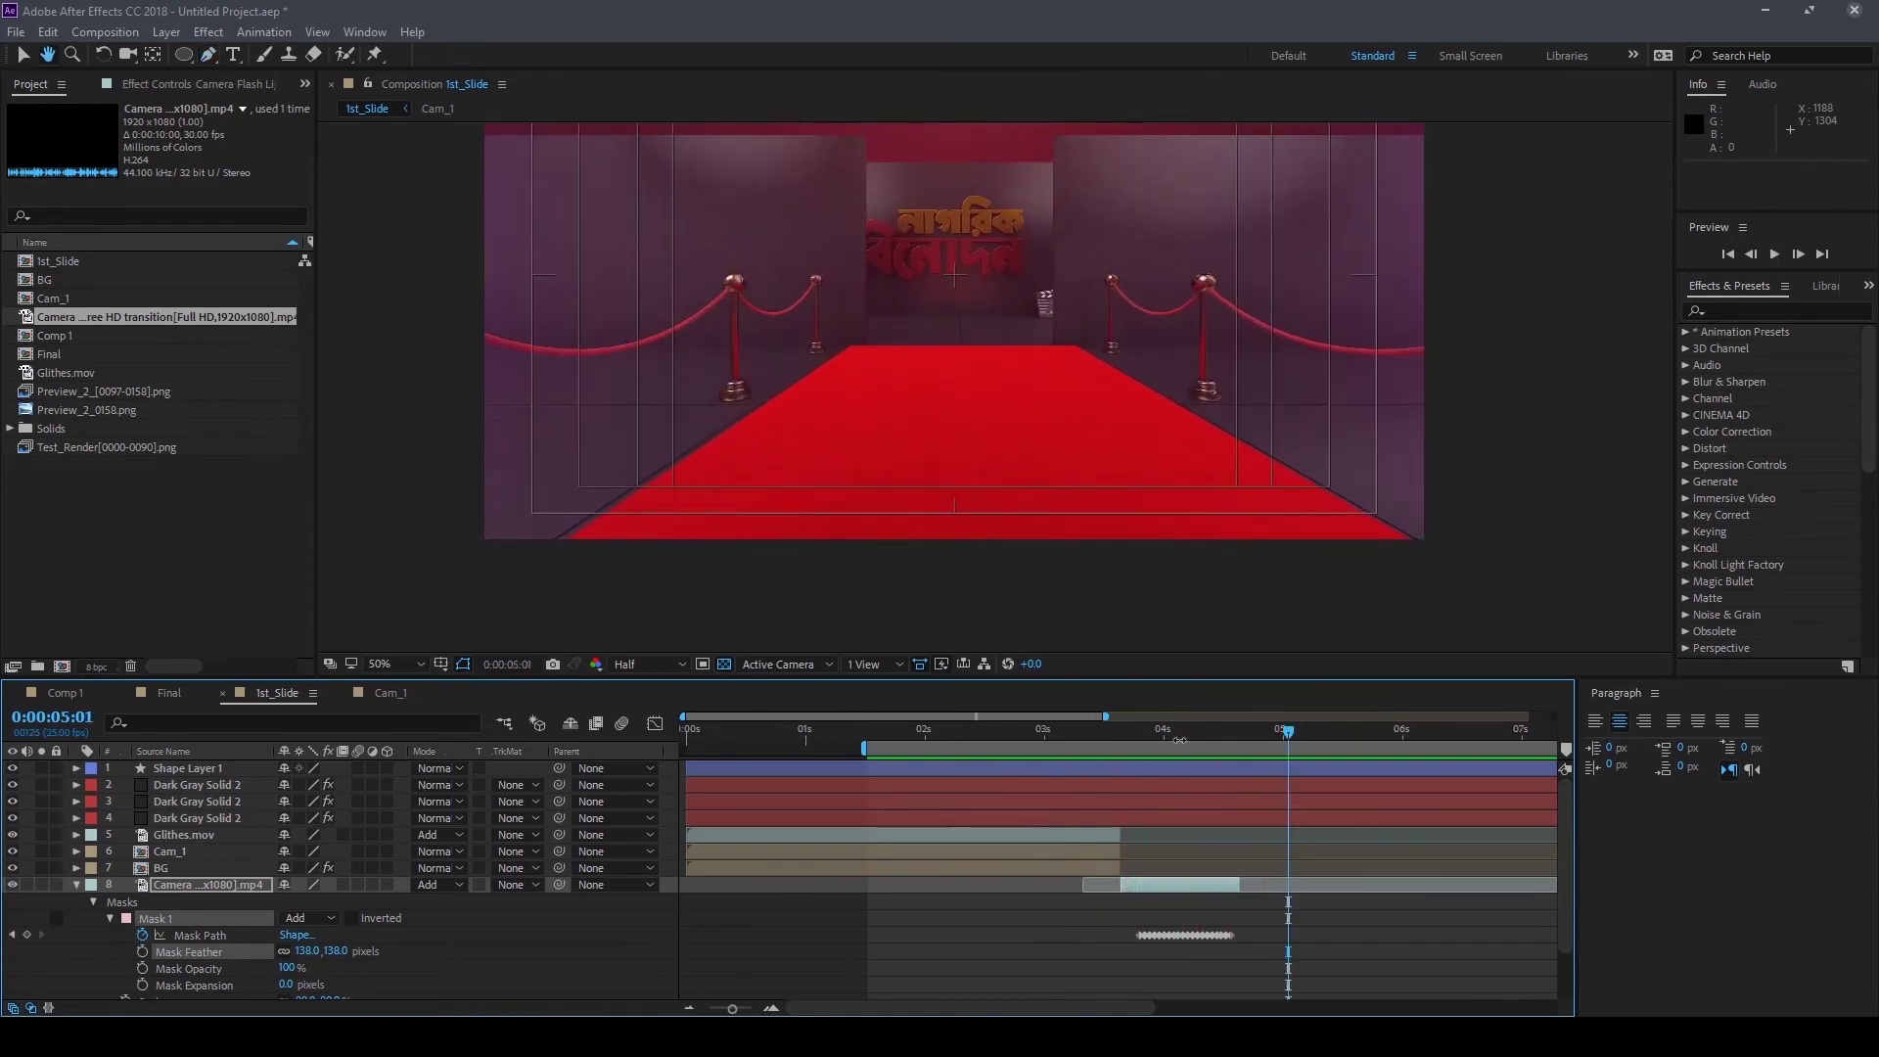
{"action": "left_click_drag", "start_coordinate": [1247, 732], "coordinate": [1189, 742]}
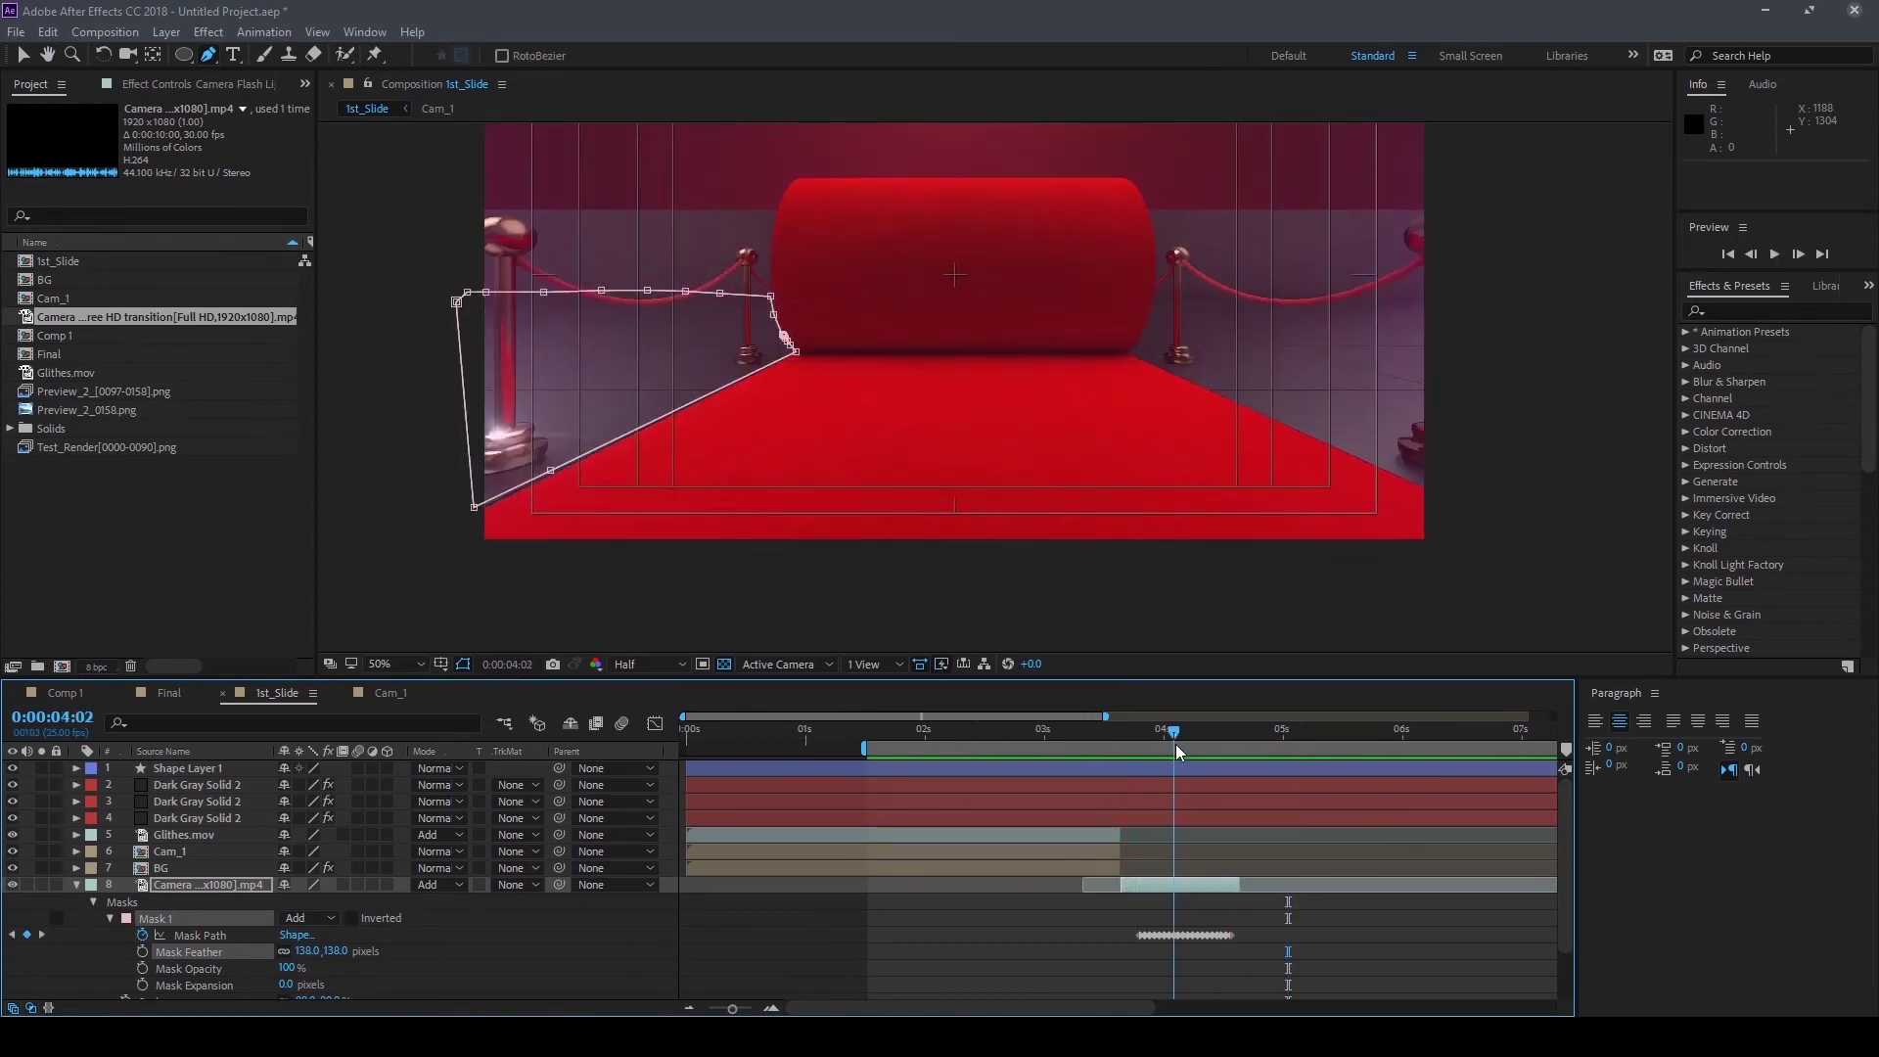
Duplicate the camera-flash layer and delete the duplicate's copied mask
{"action": "left_click", "coordinate": [77, 884]}
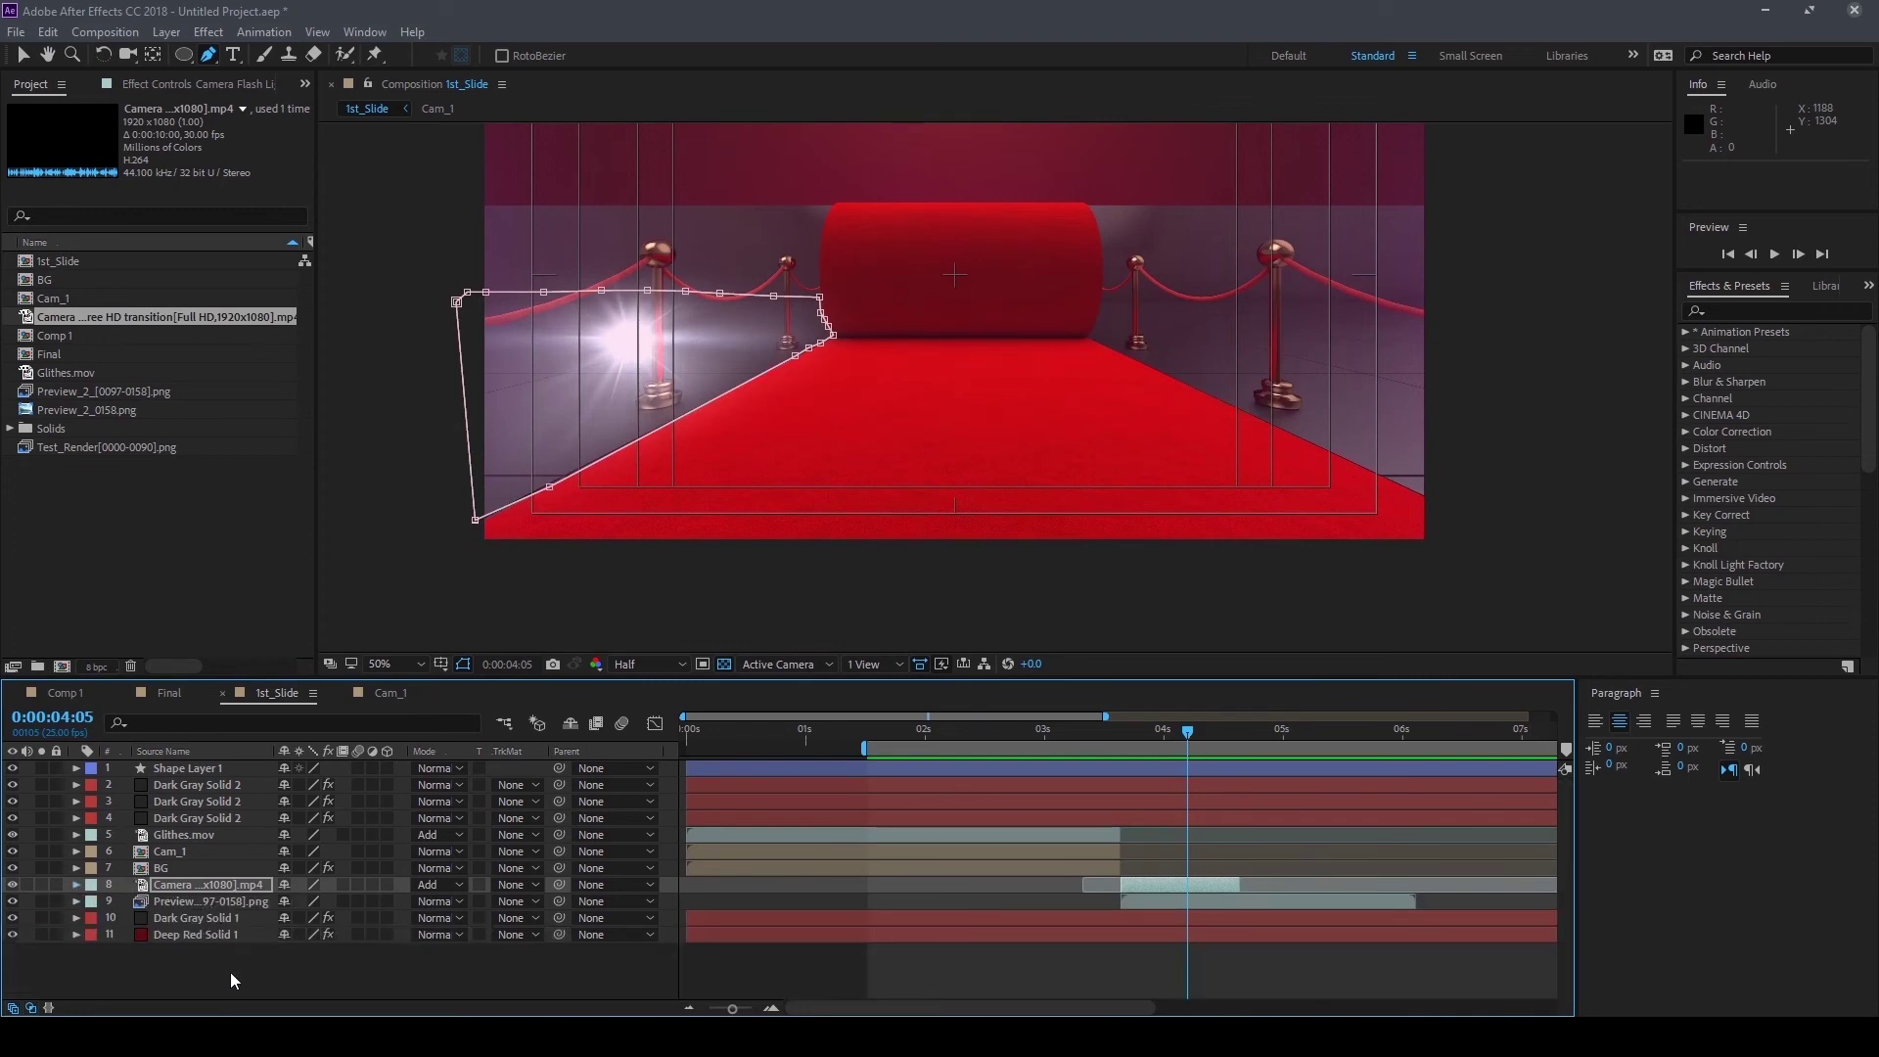
{"action": "mouse_move", "coordinate": [96, 316]}
{"action": "left_mouse_down"}
{"action": "mouse_move", "coordinate": [224, 790]}
{"action": "mouse_move", "coordinate": [111, 325]}
{"action": "left_mouse_up"}
{"action": "left_click_drag", "start_coordinate": [247, 877], "coordinate": [243, 883]}
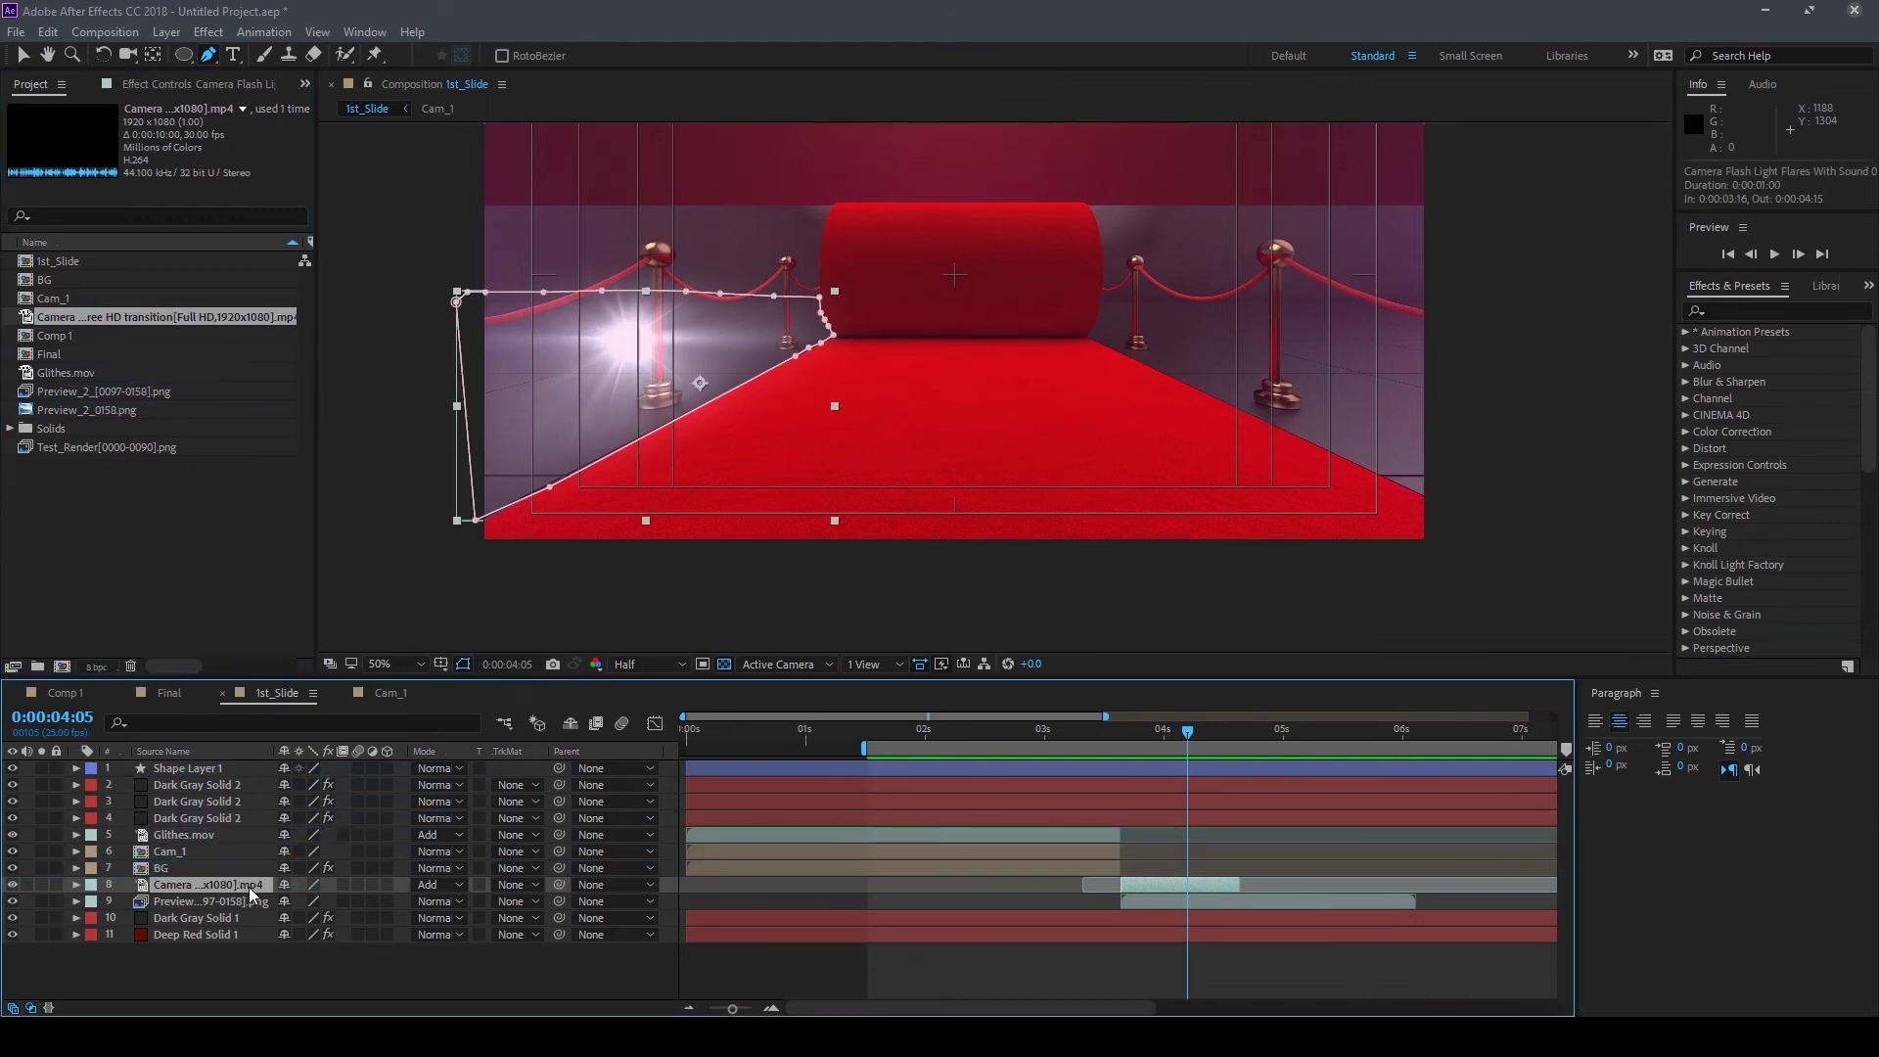
{"action": "key", "text": "ctrl+d"}
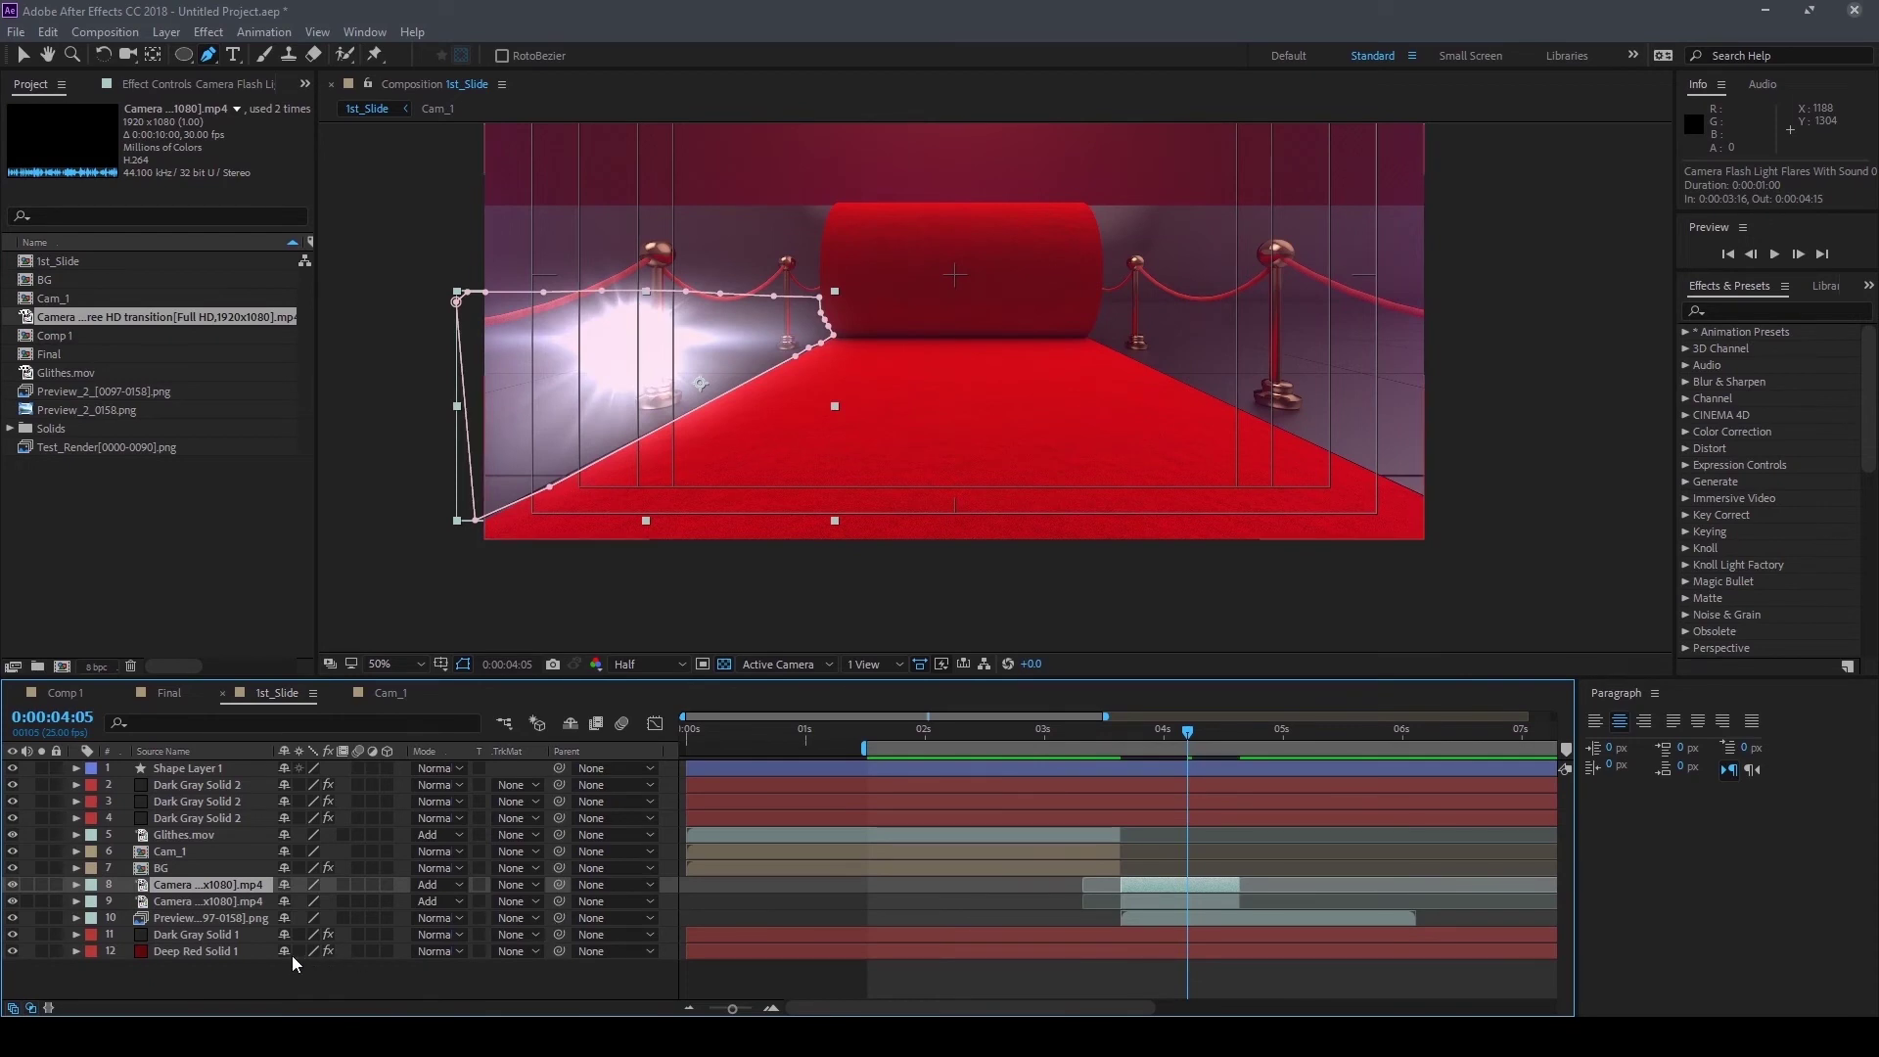
{"action": "key", "text": "m"}
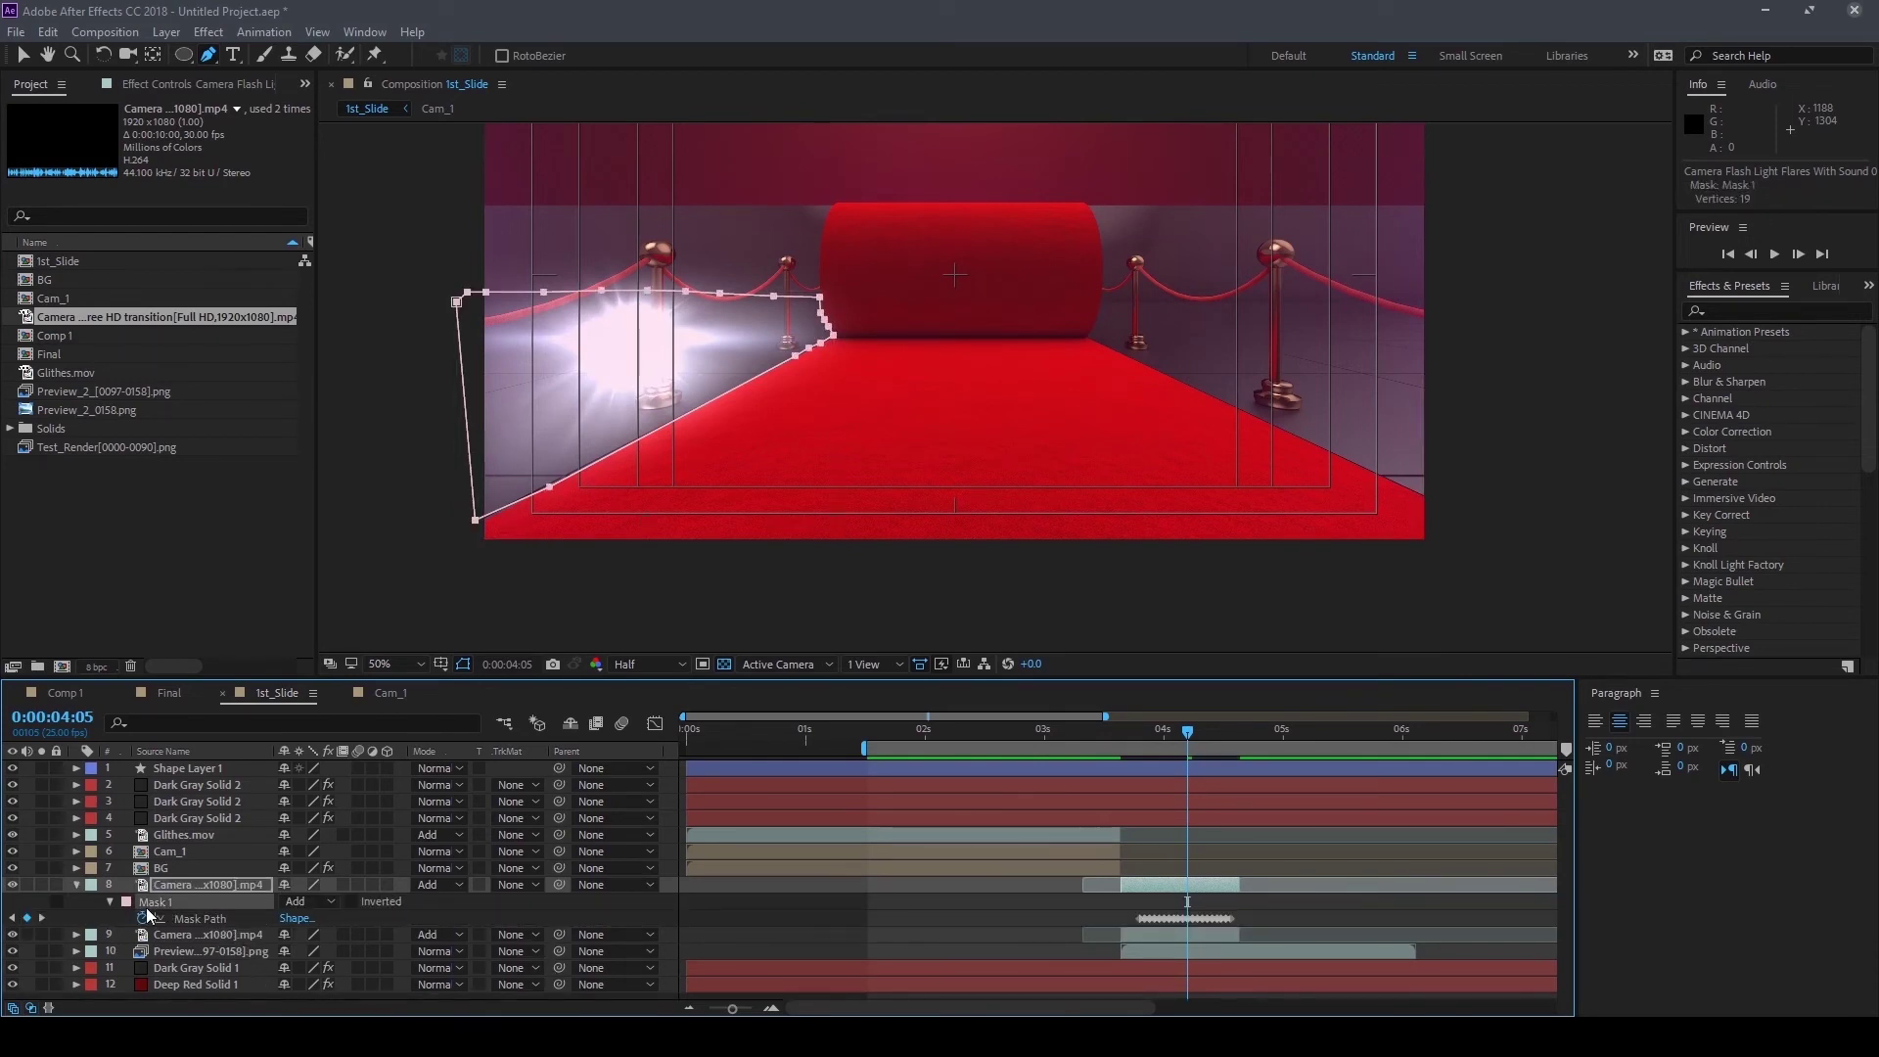
{"action": "key", "text": "m"}
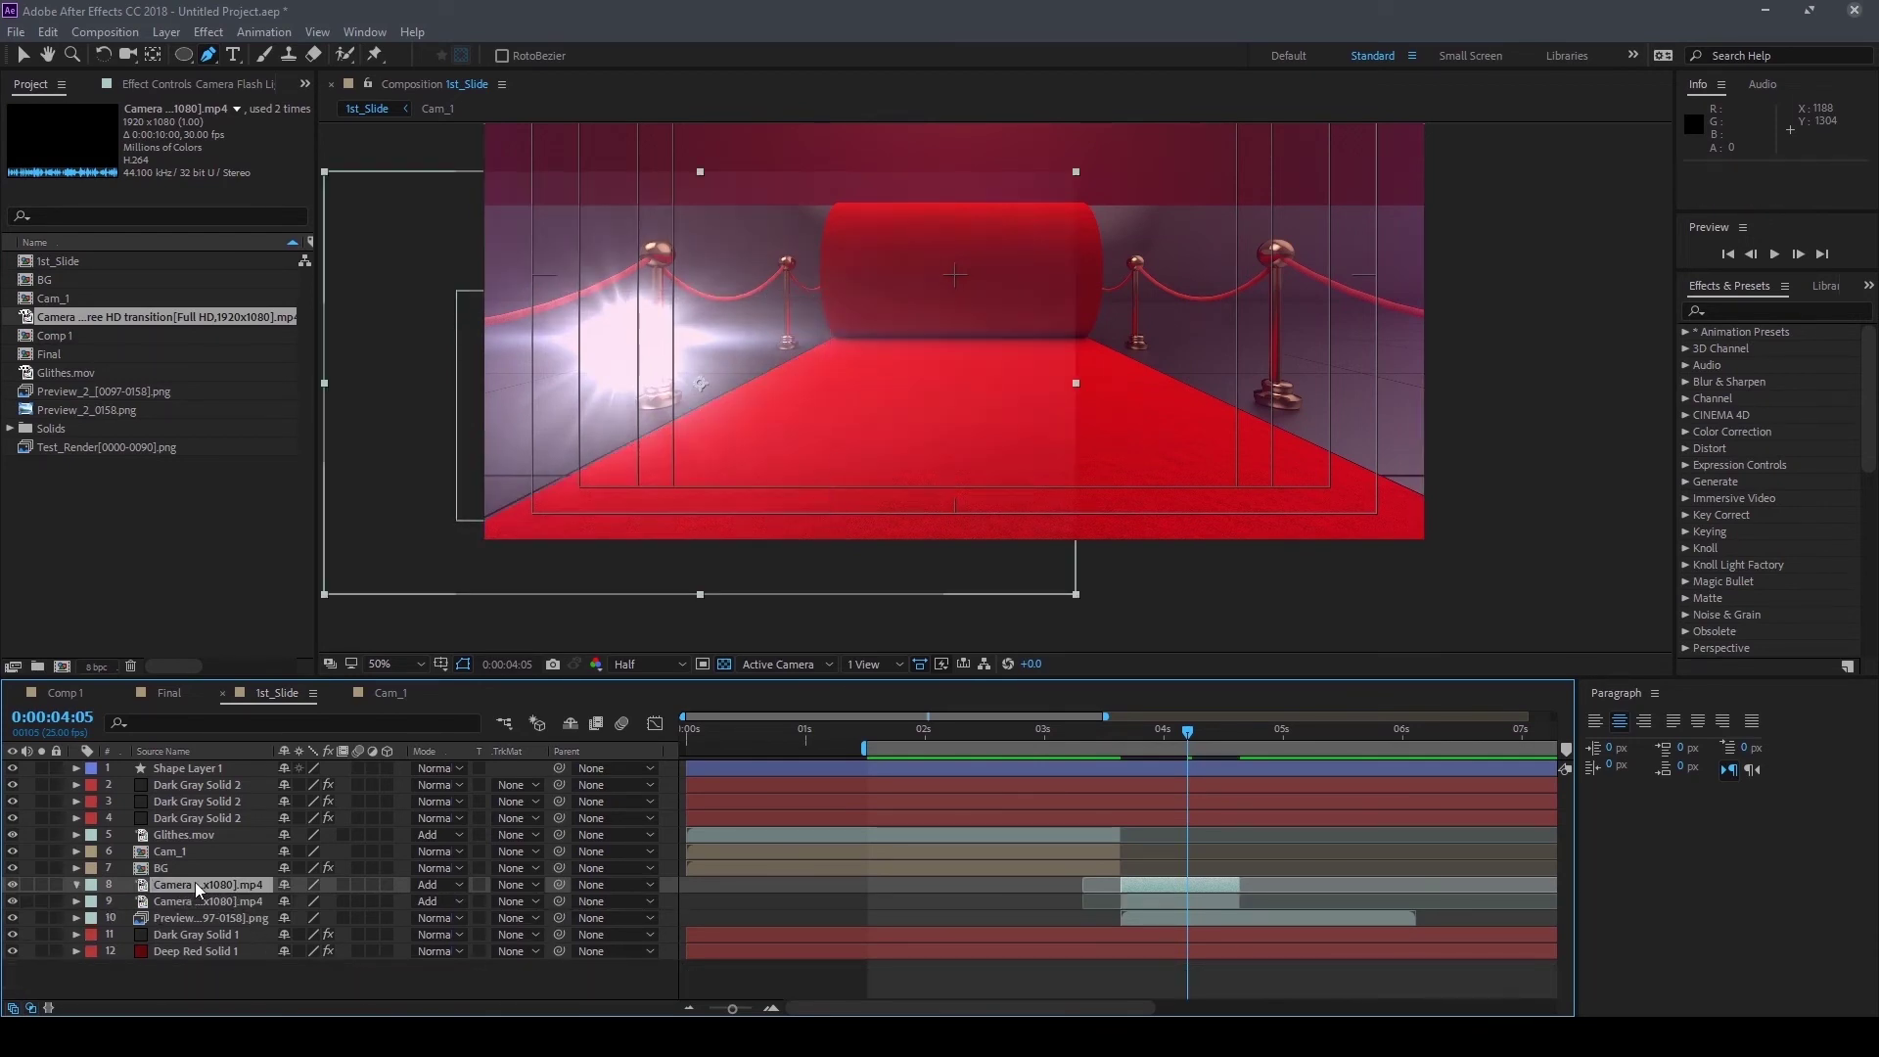
Nudge the duplicate flash right to Position 1900,760 and play the transition from 3:16
{"action": "key", "text": "shift+Right"}
{"action": "key", "text": "shift+Right"}
{"action": "key", "text": "shift+Right"}
{"action": "key", "text": "shift+Right"}
{"action": "key", "text": "shift+Right"}
{"action": "key", "text": "shift+Right"}
{"action": "key", "text": "shift+Right"}
{"action": "key", "text": "shift+Right"}
{"action": "key", "text": "shift+Right"}
{"action": "key", "text": "shift+Right"}
{"action": "key", "text": "shift+Right"}
{"action": "key", "text": "shift+Right"}
{"action": "key", "text": "shift+Right"}
{"action": "key", "text": "shift+Right"}
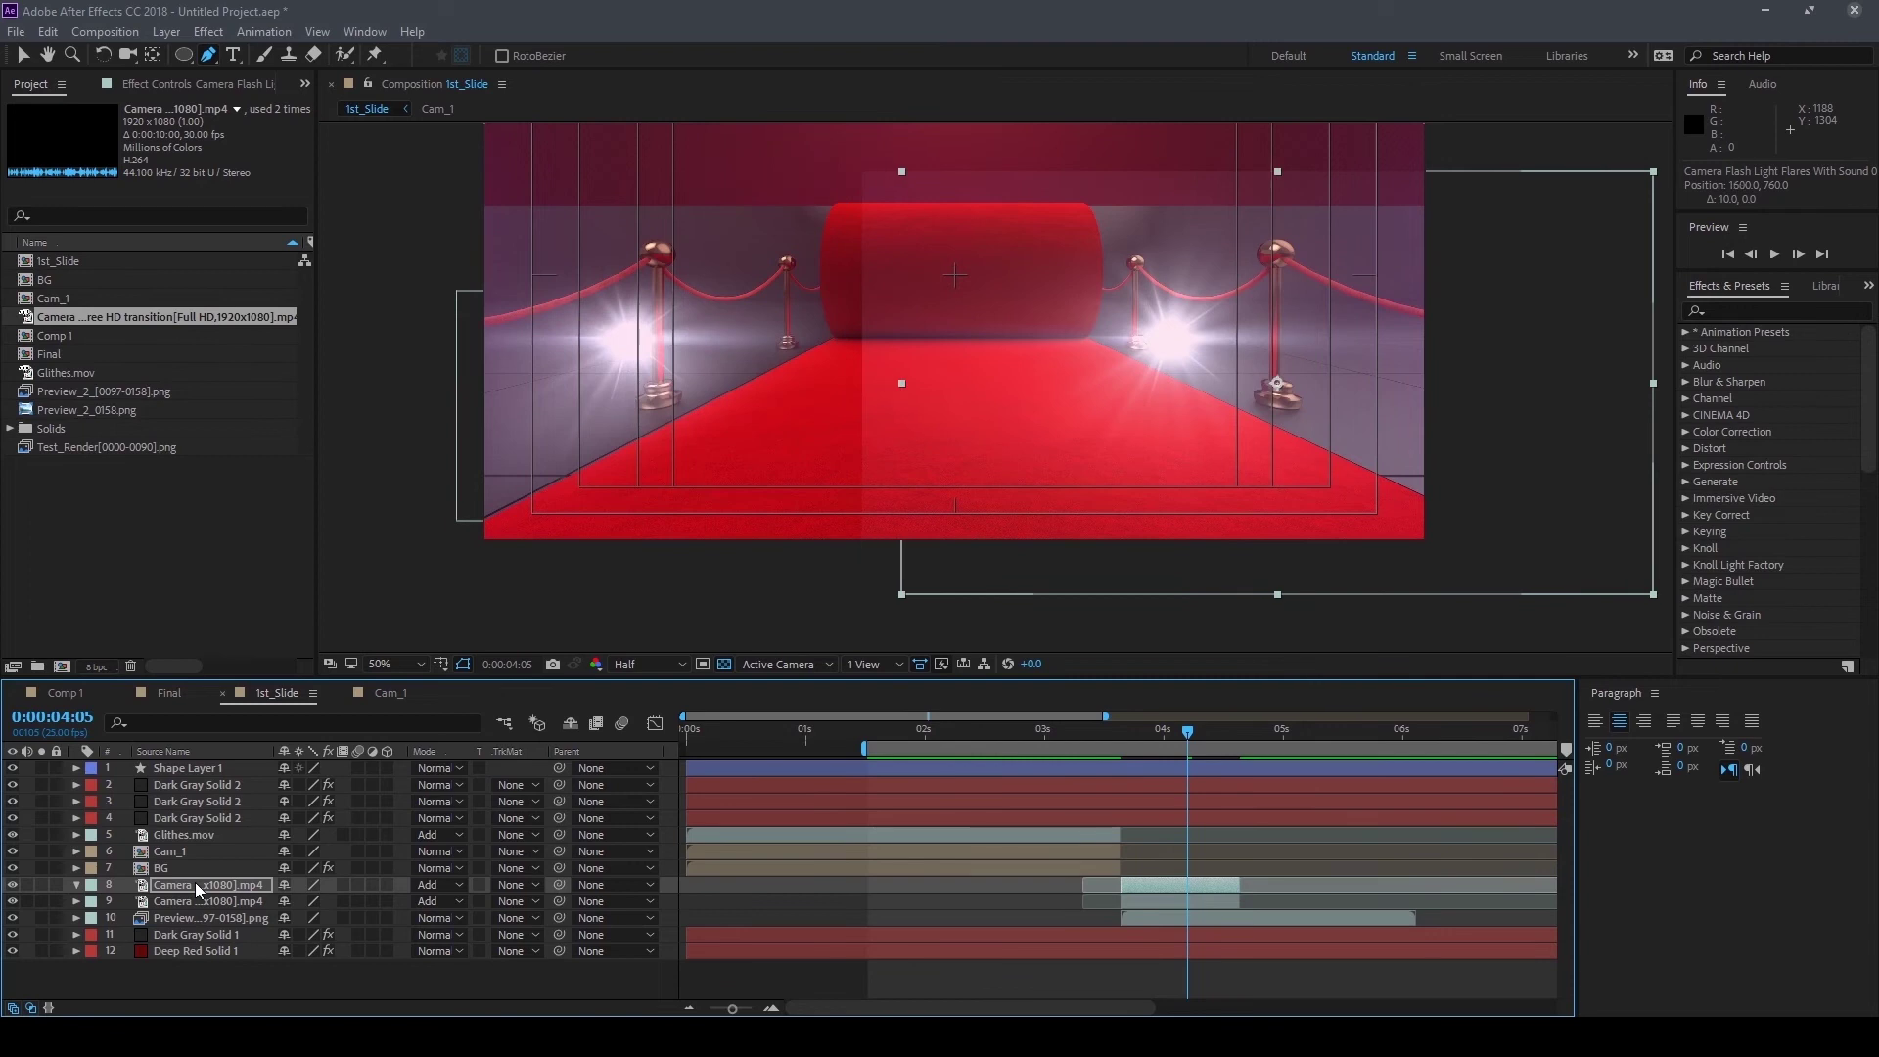
{"action": "key", "text": "shift+Right"}
{"action": "key", "text": "shift+Right"}
{"action": "key", "text": "shift+Right"}
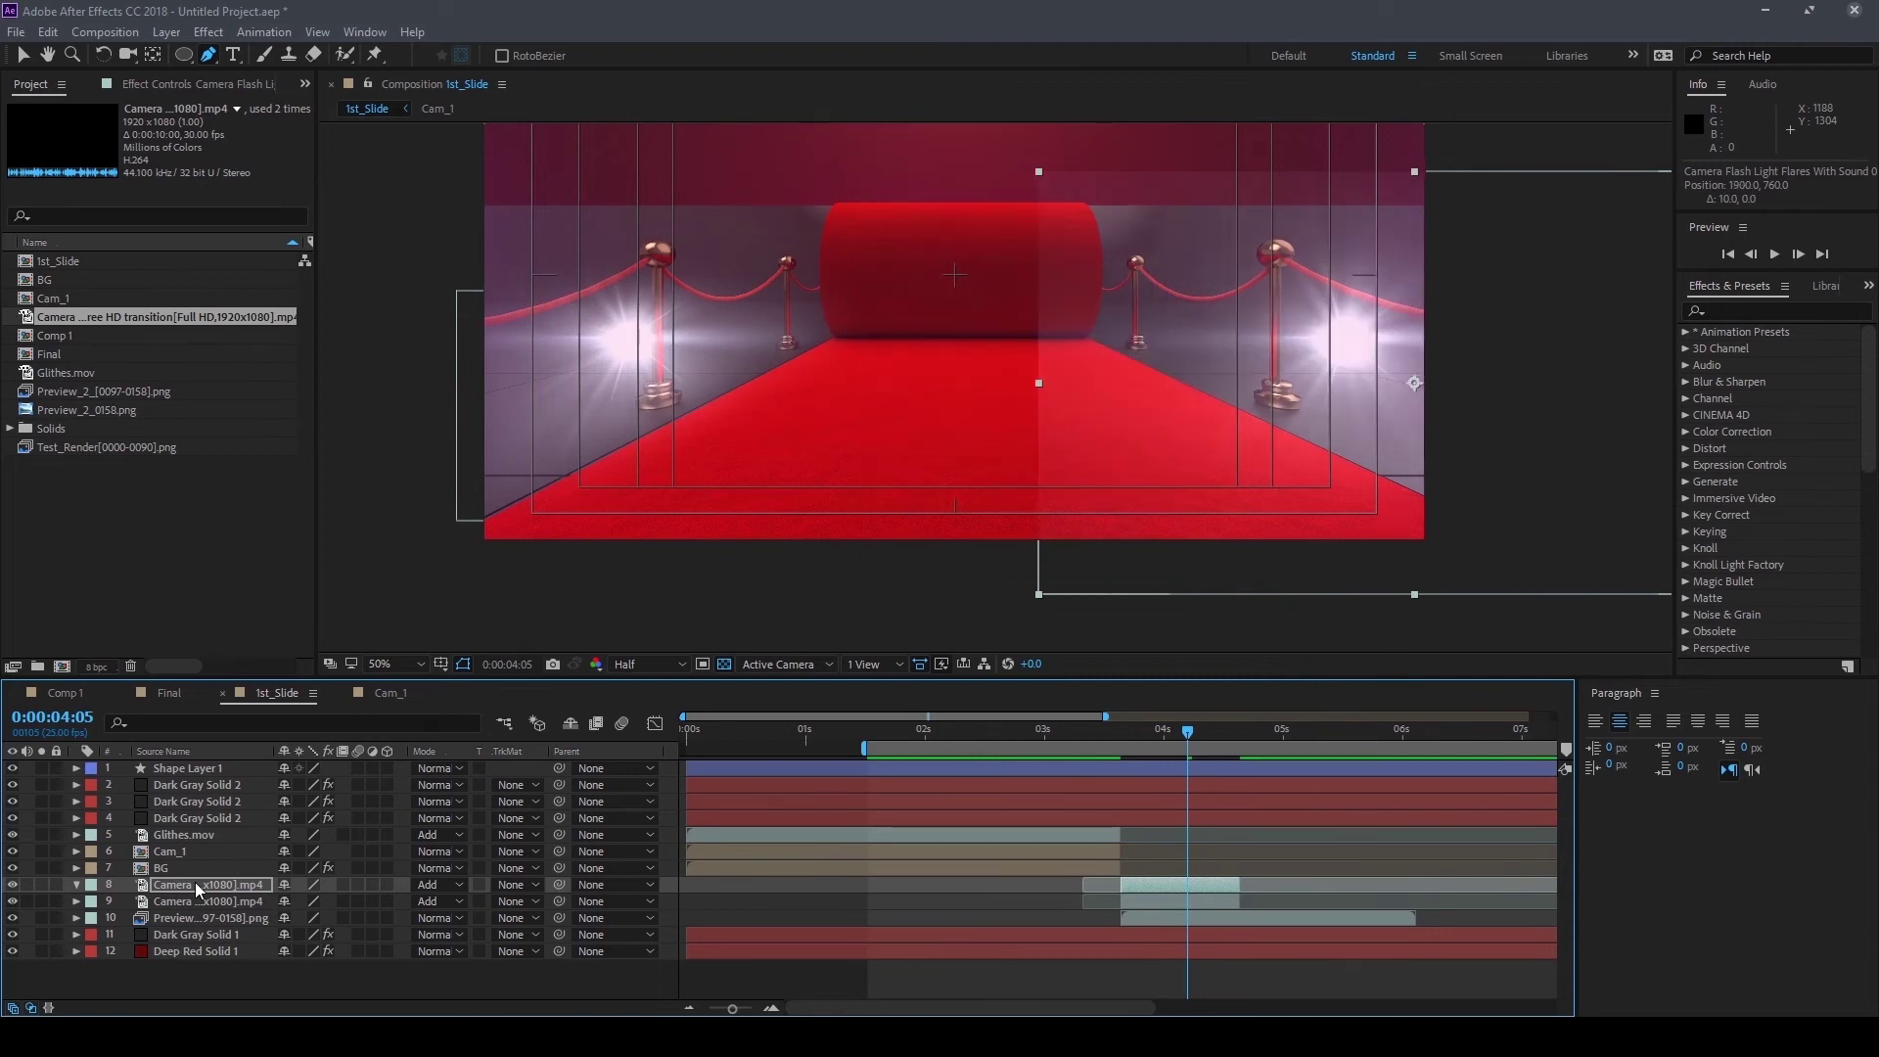
{"action": "key", "text": "shift+Left"}
{"action": "key", "text": "shift+Left"}
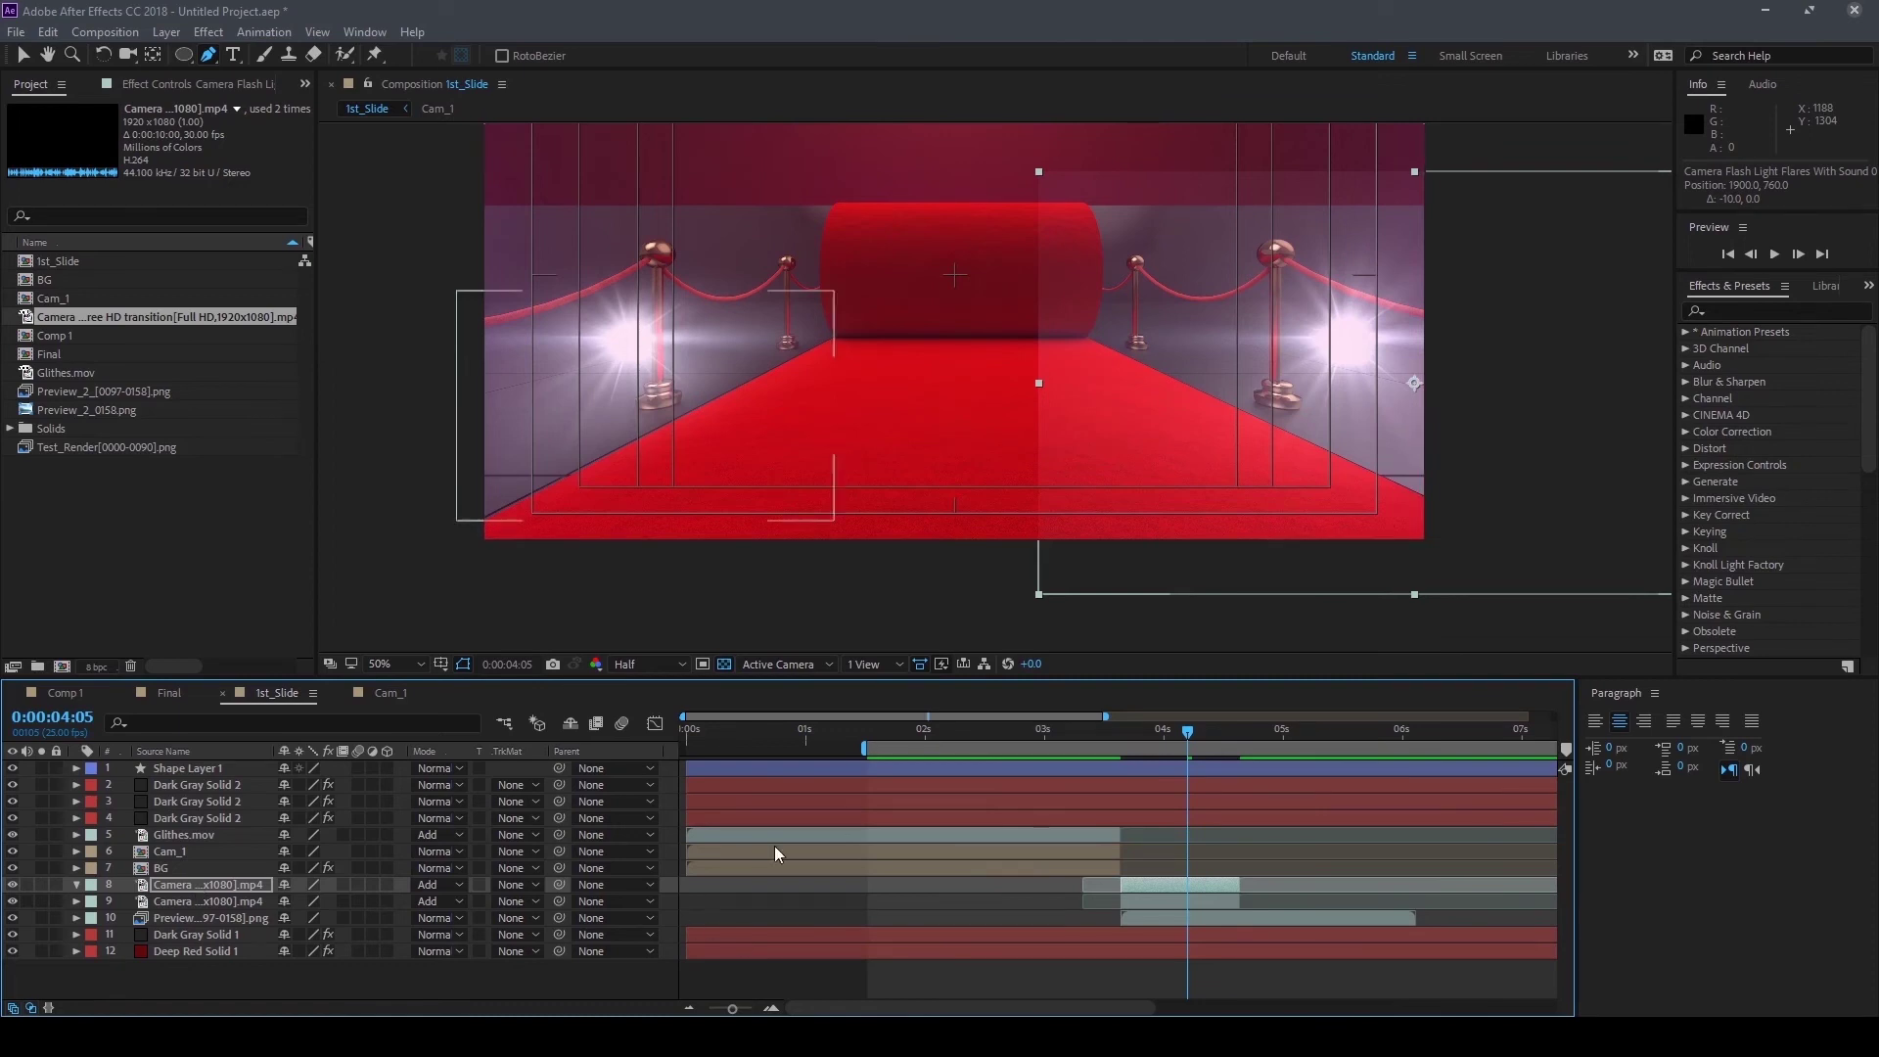
{"action": "left_click_drag", "start_coordinate": [1135, 740], "coordinate": [1121, 742]}
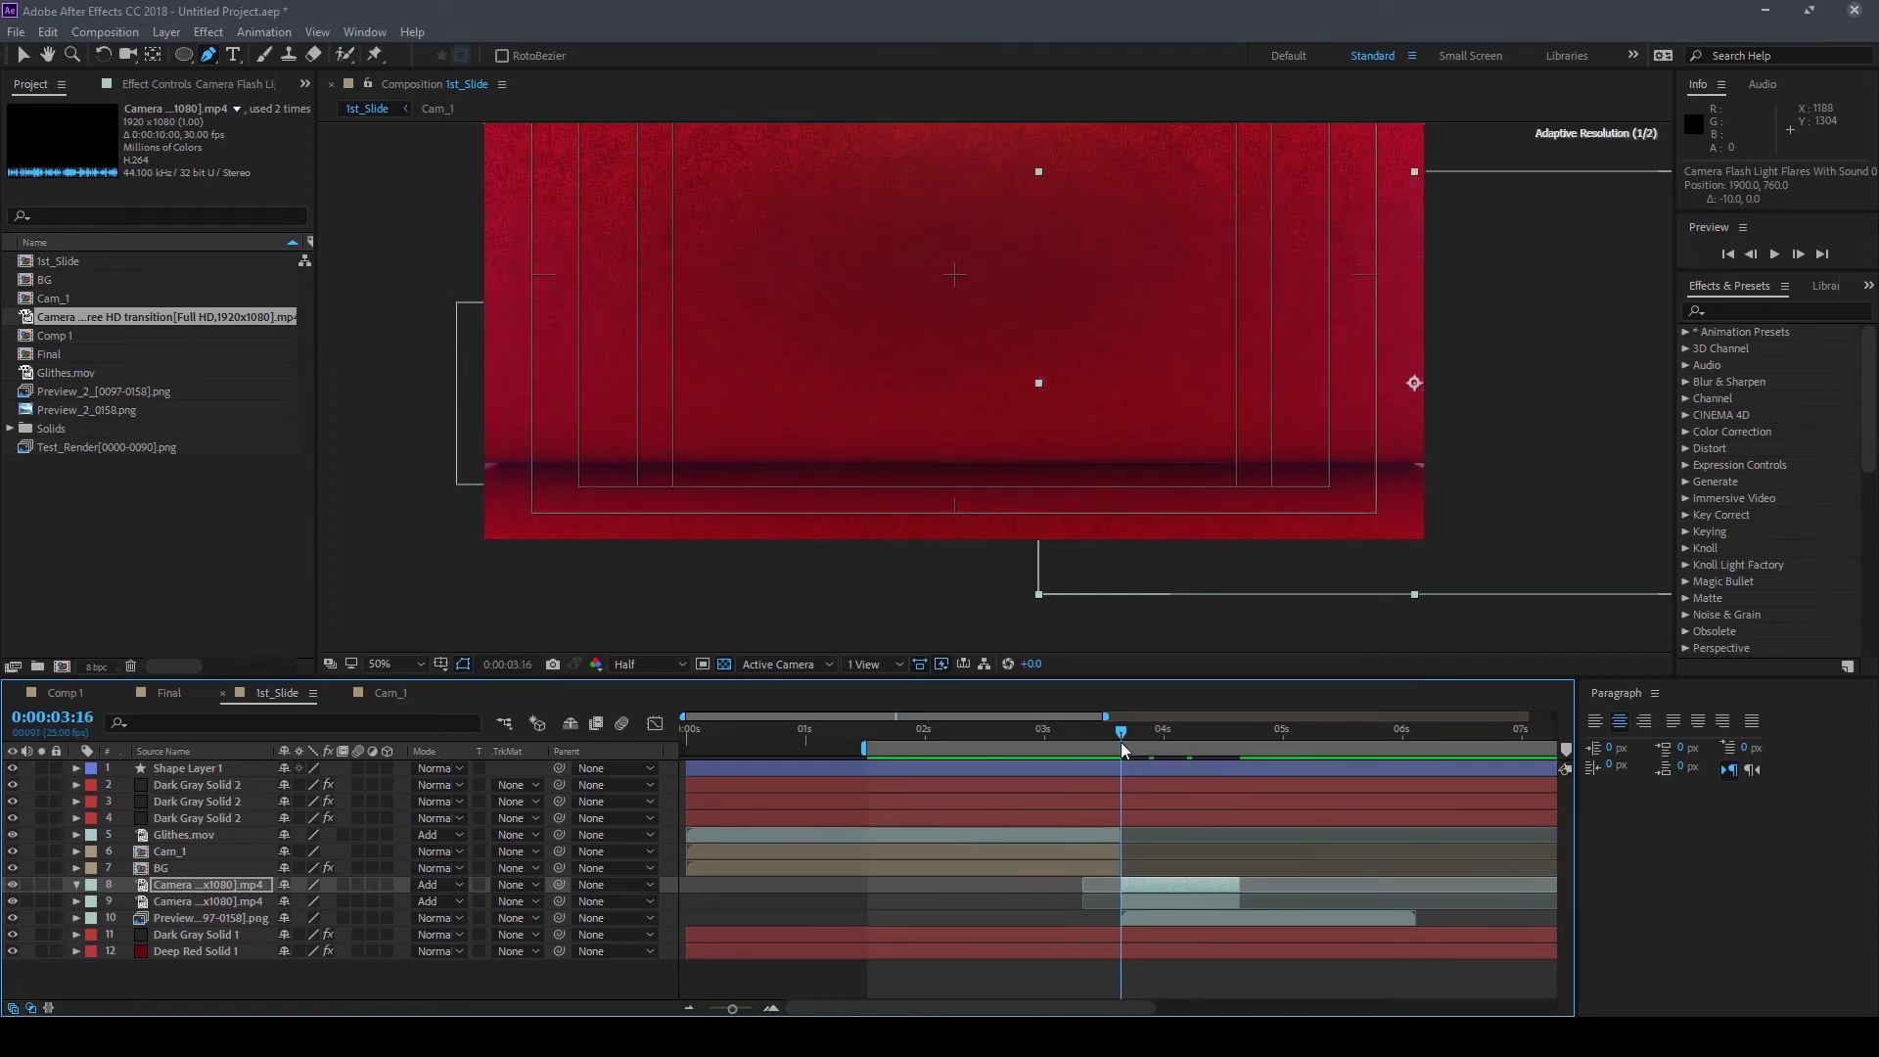
{"action": "key", "text": "space"}
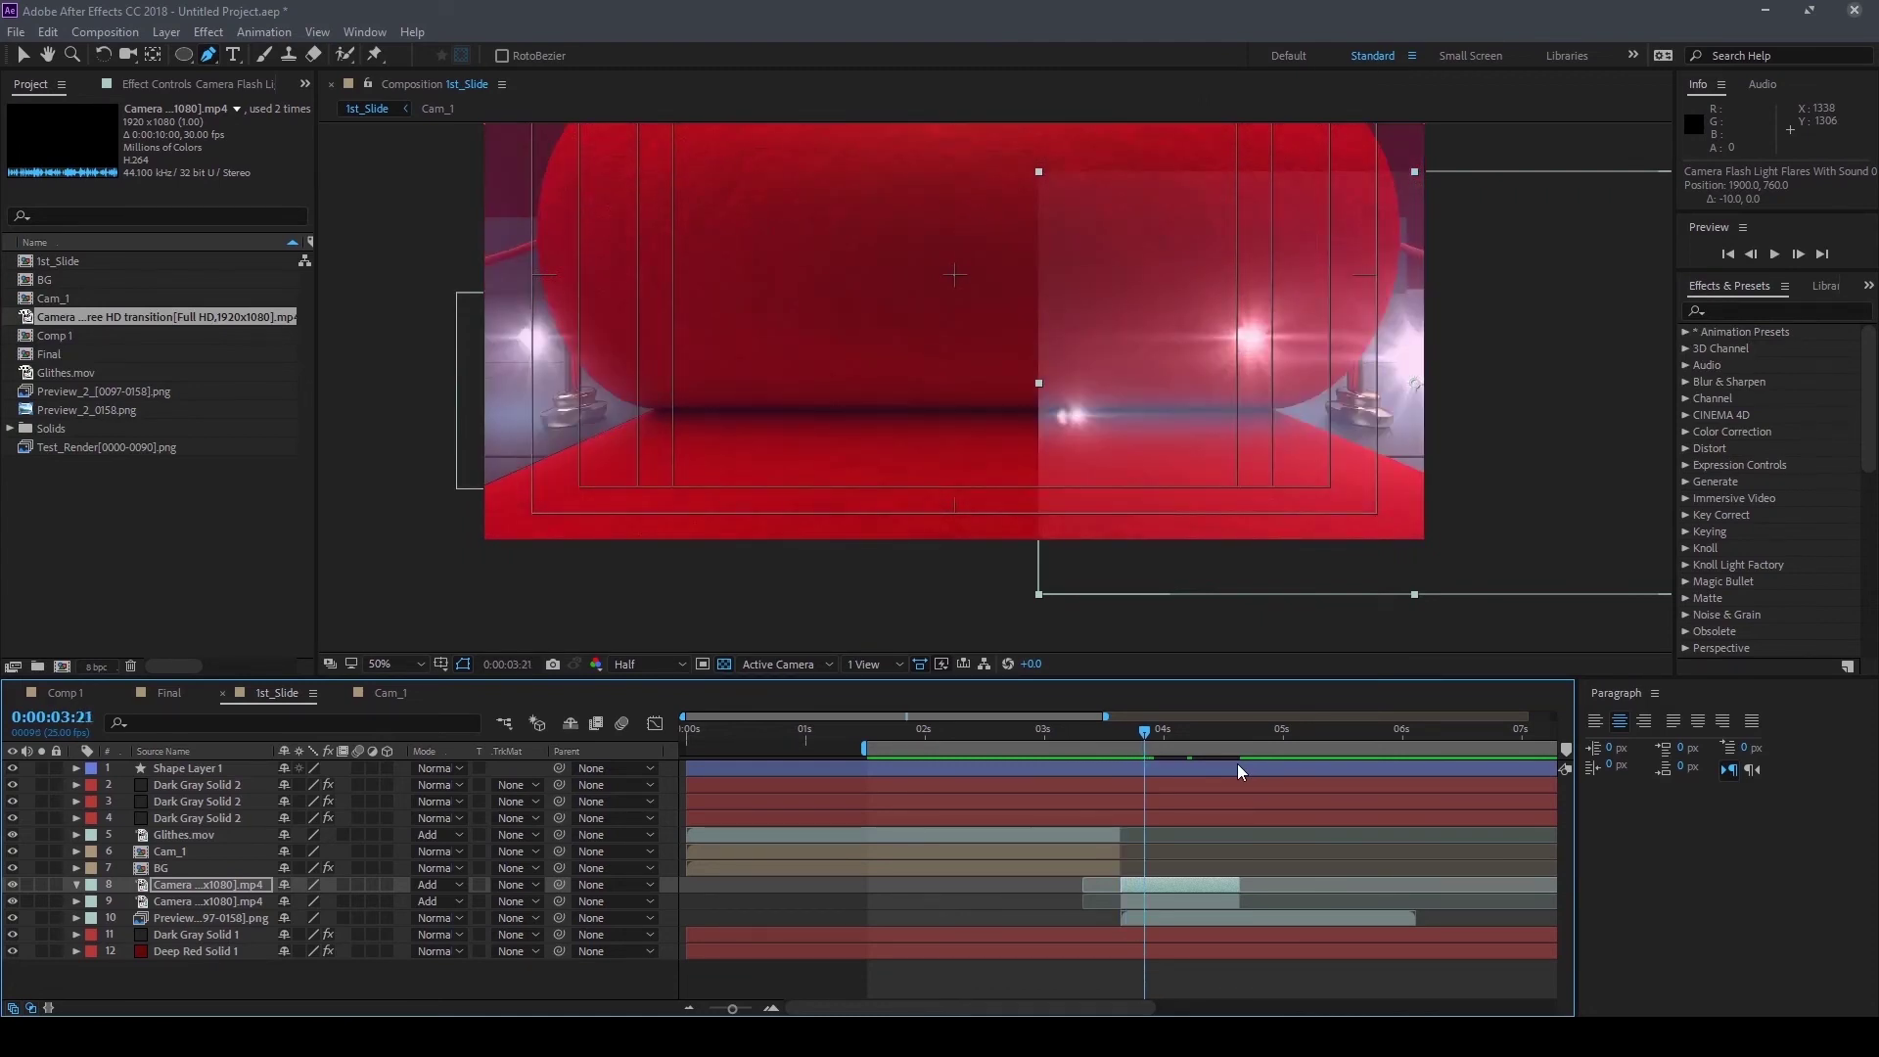
Draw Mask 1 on the duplicate flash layer beside the right pole
{"action": "left_click", "coordinate": [1445, 500]}
{"action": "left_click", "coordinate": [1391, 293]}
{"action": "left_click", "coordinate": [1462, 293]}
{"action": "left_click", "coordinate": [1445, 500]}
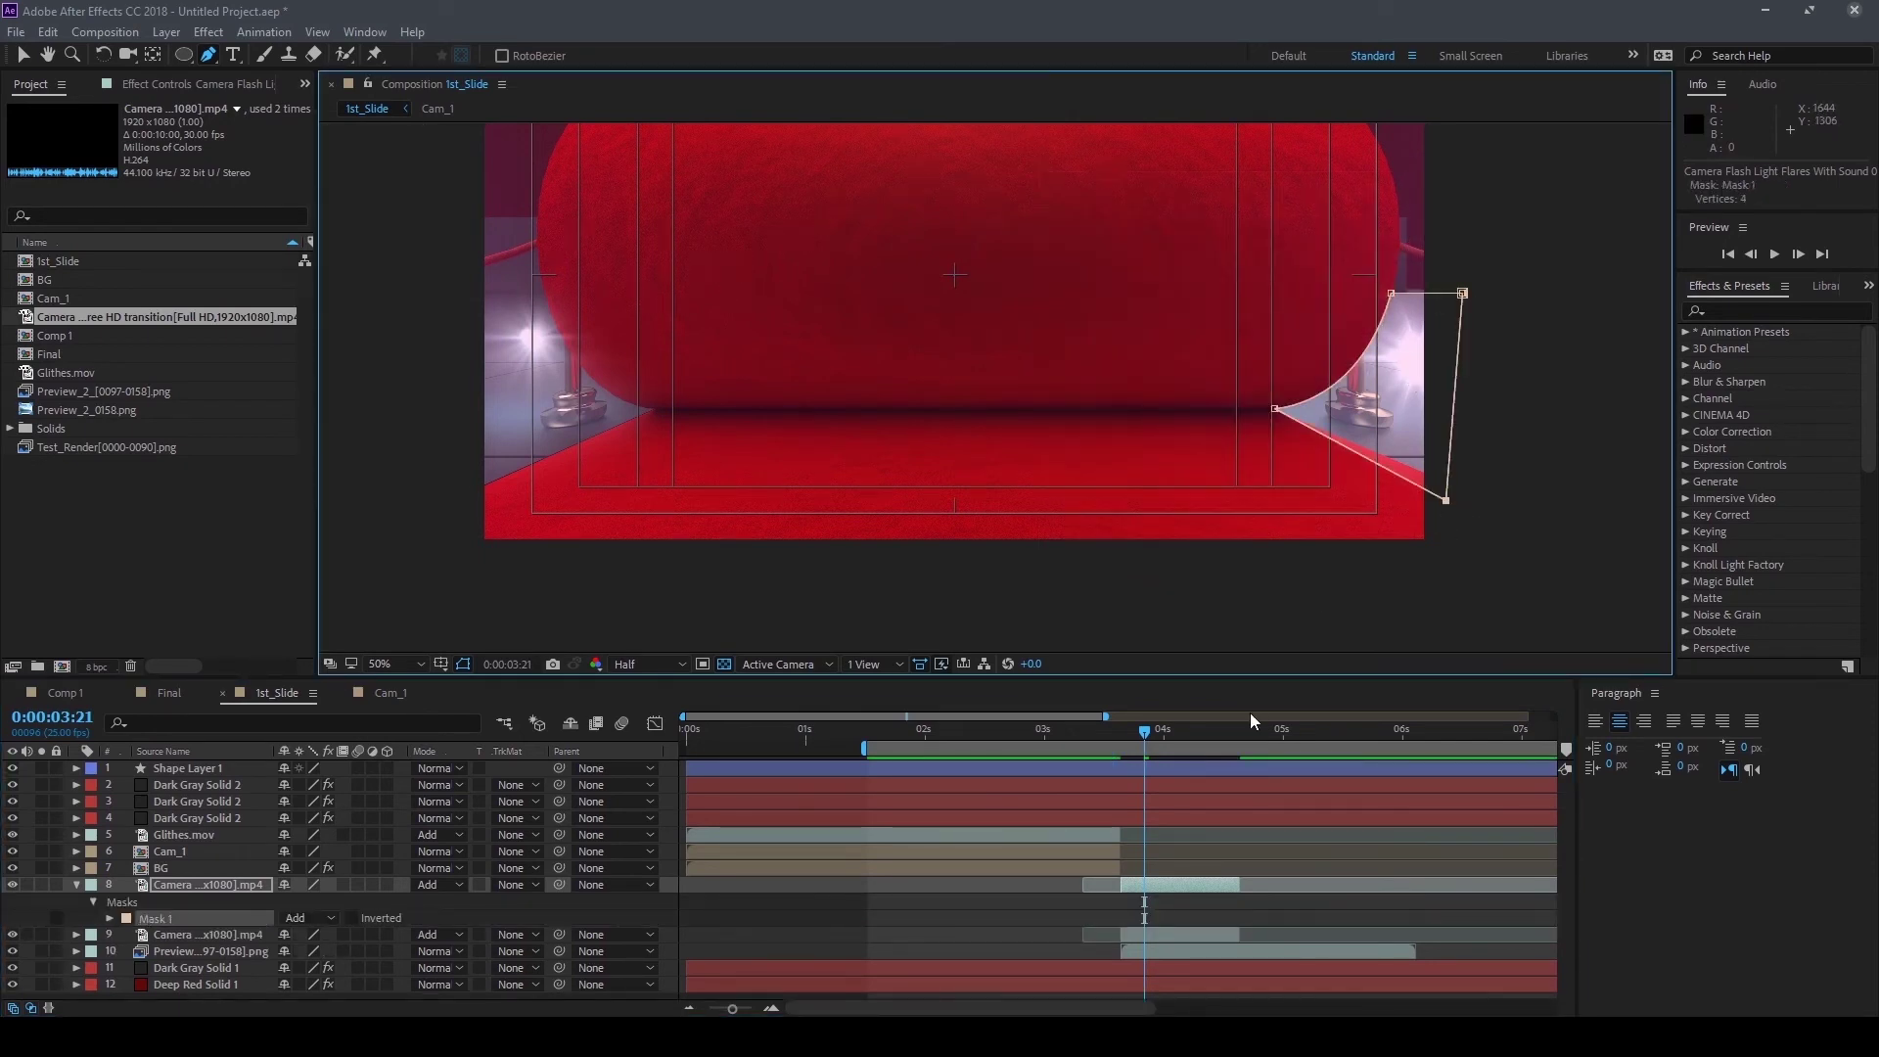
{"action": "left_click_drag", "start_coordinate": [1405, 600], "coordinate": [1099, 646]}
Keyframe the mask path frame by frame, adding vertices and fitting corners to the carpet edge
{"action": "key", "text": "Page_Down"}
{"action": "left_click", "coordinate": [1117, 340]}
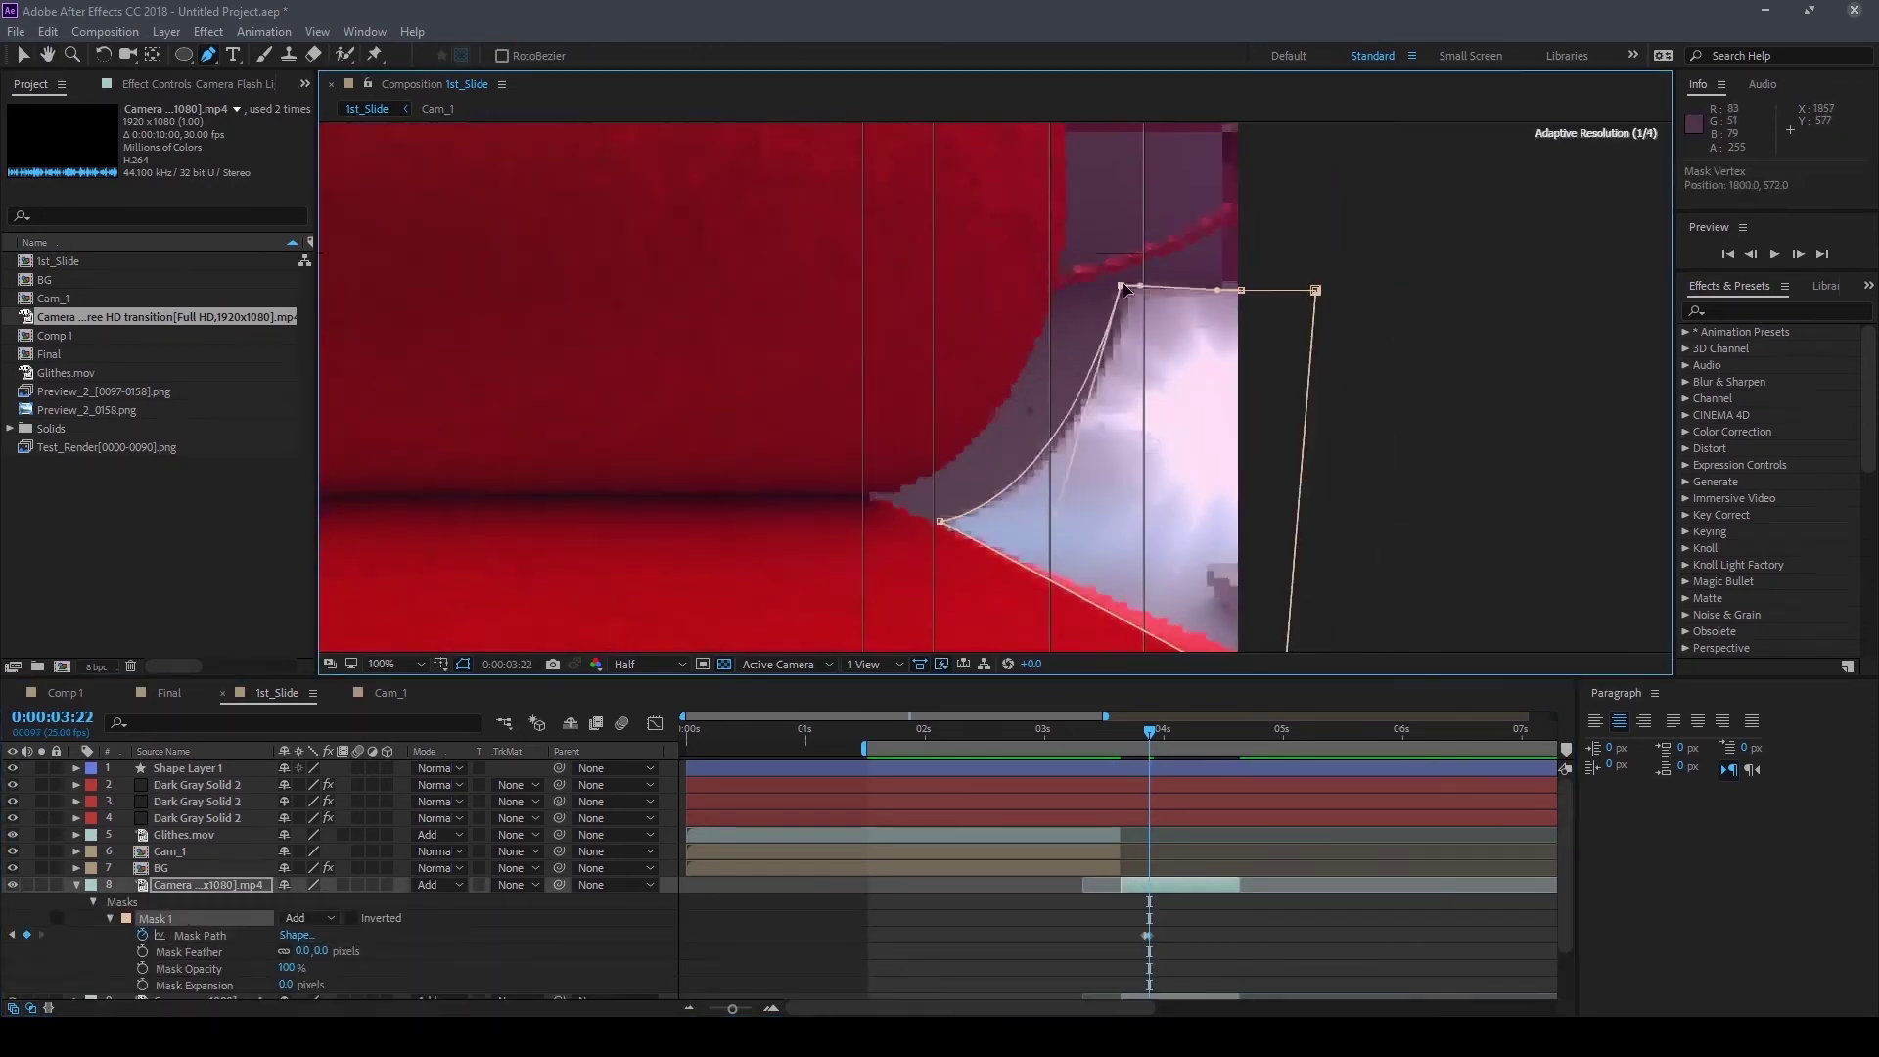
{"action": "left_click_drag", "start_coordinate": [1084, 338], "coordinate": [1025, 340]}
{"action": "scroll", "coordinate": [1015, 466], "scroll_direction": "up", "scroll_amount": 2}
{"action": "scroll", "coordinate": [978, 479], "scroll_direction": "down", "scroll_amount": 2}
{"action": "scroll", "coordinate": [966, 497], "scroll_direction": "up", "scroll_amount": 2}
{"action": "key", "text": "Page_Down"}
{"action": "scroll", "coordinate": [1201, 357], "scroll_direction": "down", "scroll_amount": 2}
{"action": "key", "text": "Page_Down"}
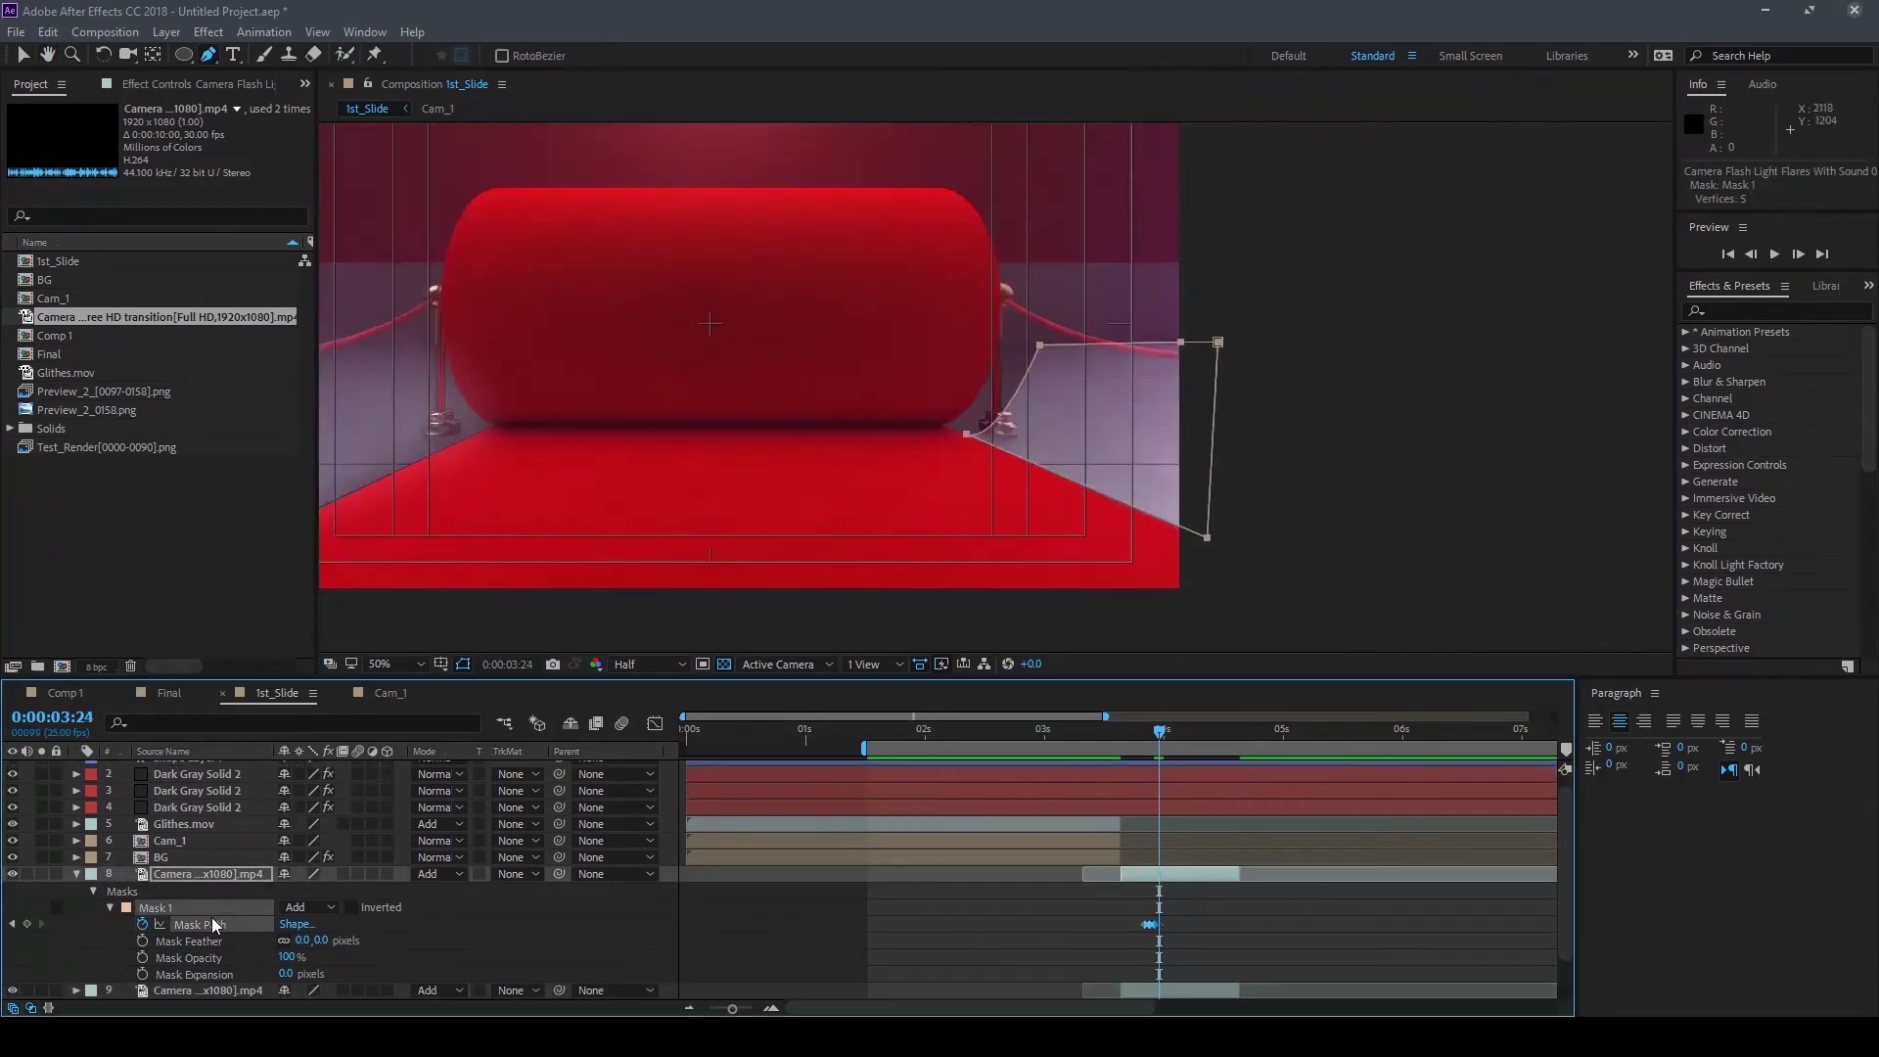
{"action": "scroll", "coordinate": [1444, 504], "scroll_direction": "up", "scroll_amount": 2}
{"action": "left_click", "coordinate": [1428, 525]}
{"action": "key", "text": "Page_Down"}
{"action": "left_click_drag", "start_coordinate": [1084, 303], "coordinate": [940, 298]}
Continue keyframing the mask path from 4:01 to about 4:13, realigning its corner points
{"action": "key", "text": "Page_Down"}
{"action": "scroll", "coordinate": [1103, 367], "scroll_direction": "down", "scroll_amount": 2}
{"action": "scroll", "coordinate": [1103, 367], "scroll_direction": "up", "scroll_amount": 2}
{"action": "key", "text": "Page_Down"}
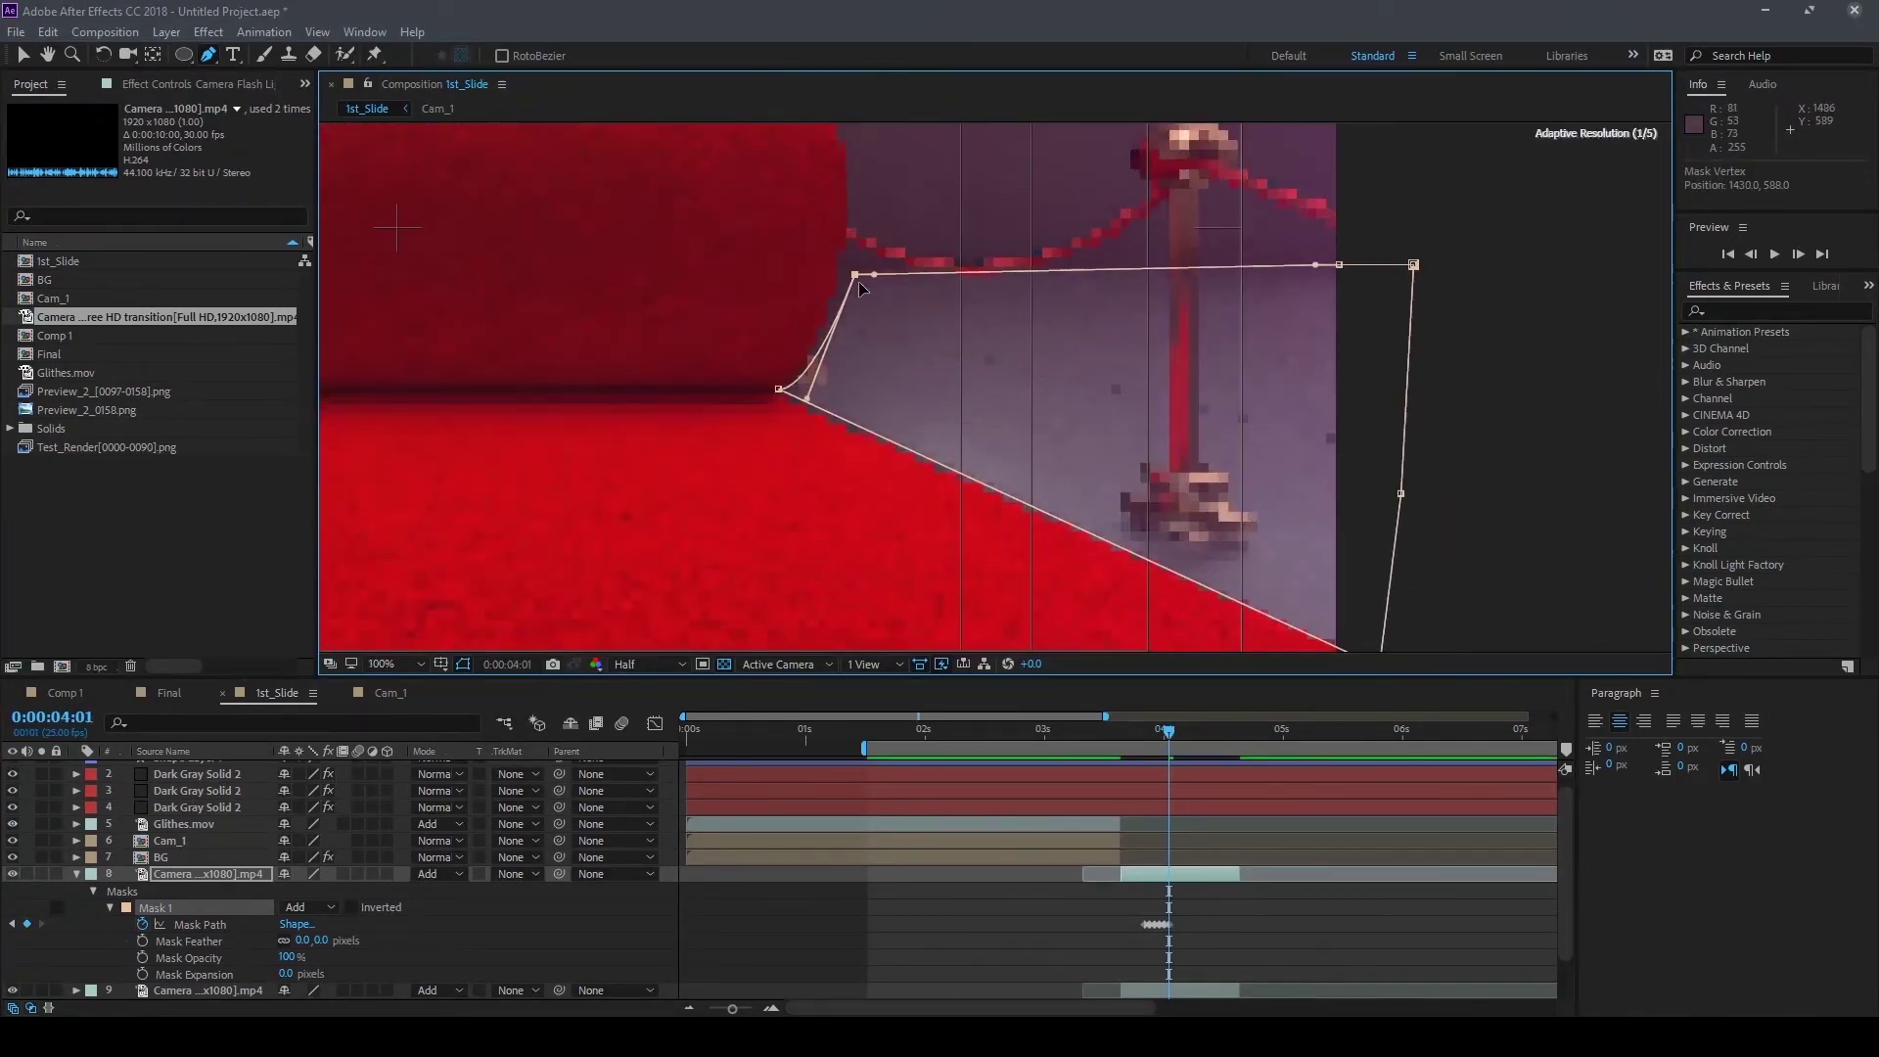
{"action": "key", "text": "Page_Down"}
{"action": "key", "text": "Page_Down"}
{"action": "key", "text": "Page_Down"}
{"action": "key", "text": "Page_Down"}
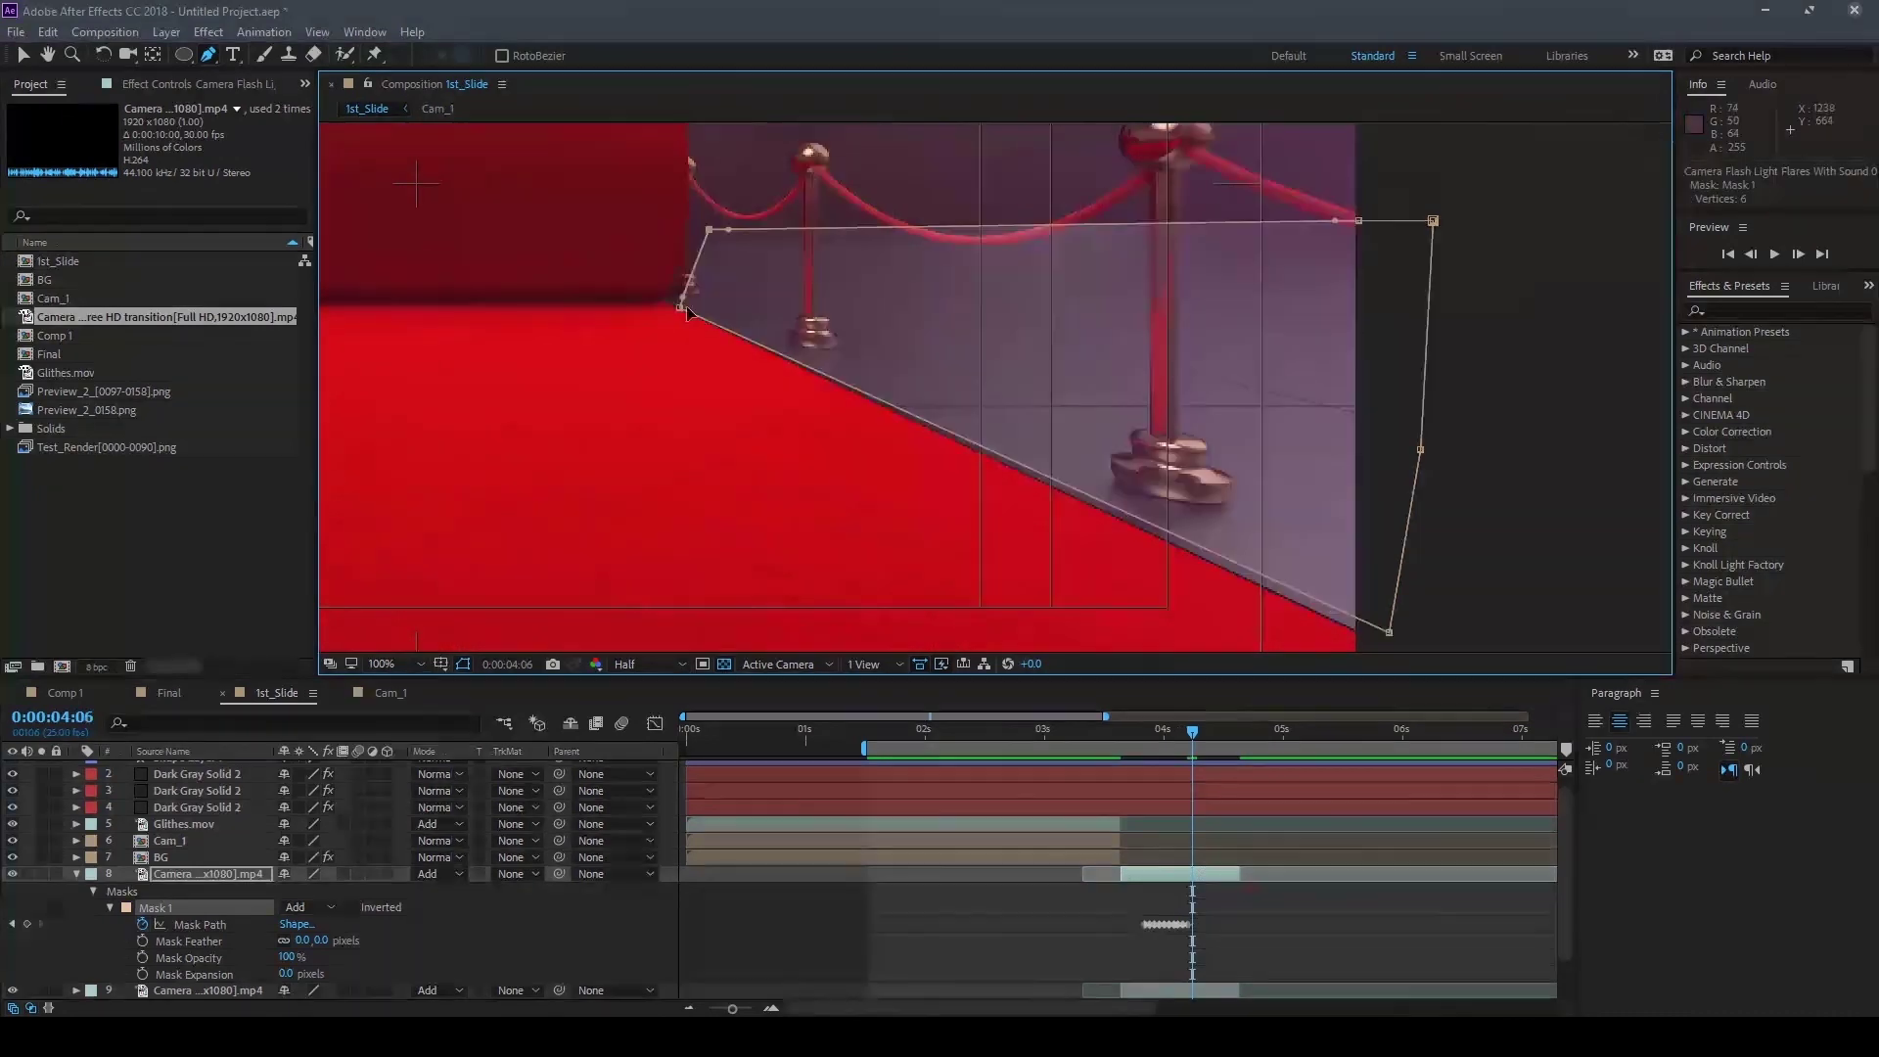
{"action": "key", "text": "Page_Down"}
{"action": "left_click_drag", "start_coordinate": [1389, 631], "coordinate": [1374, 586]}
{"action": "key", "text": "Page_Down"}
{"action": "key", "text": "Page_Down"}
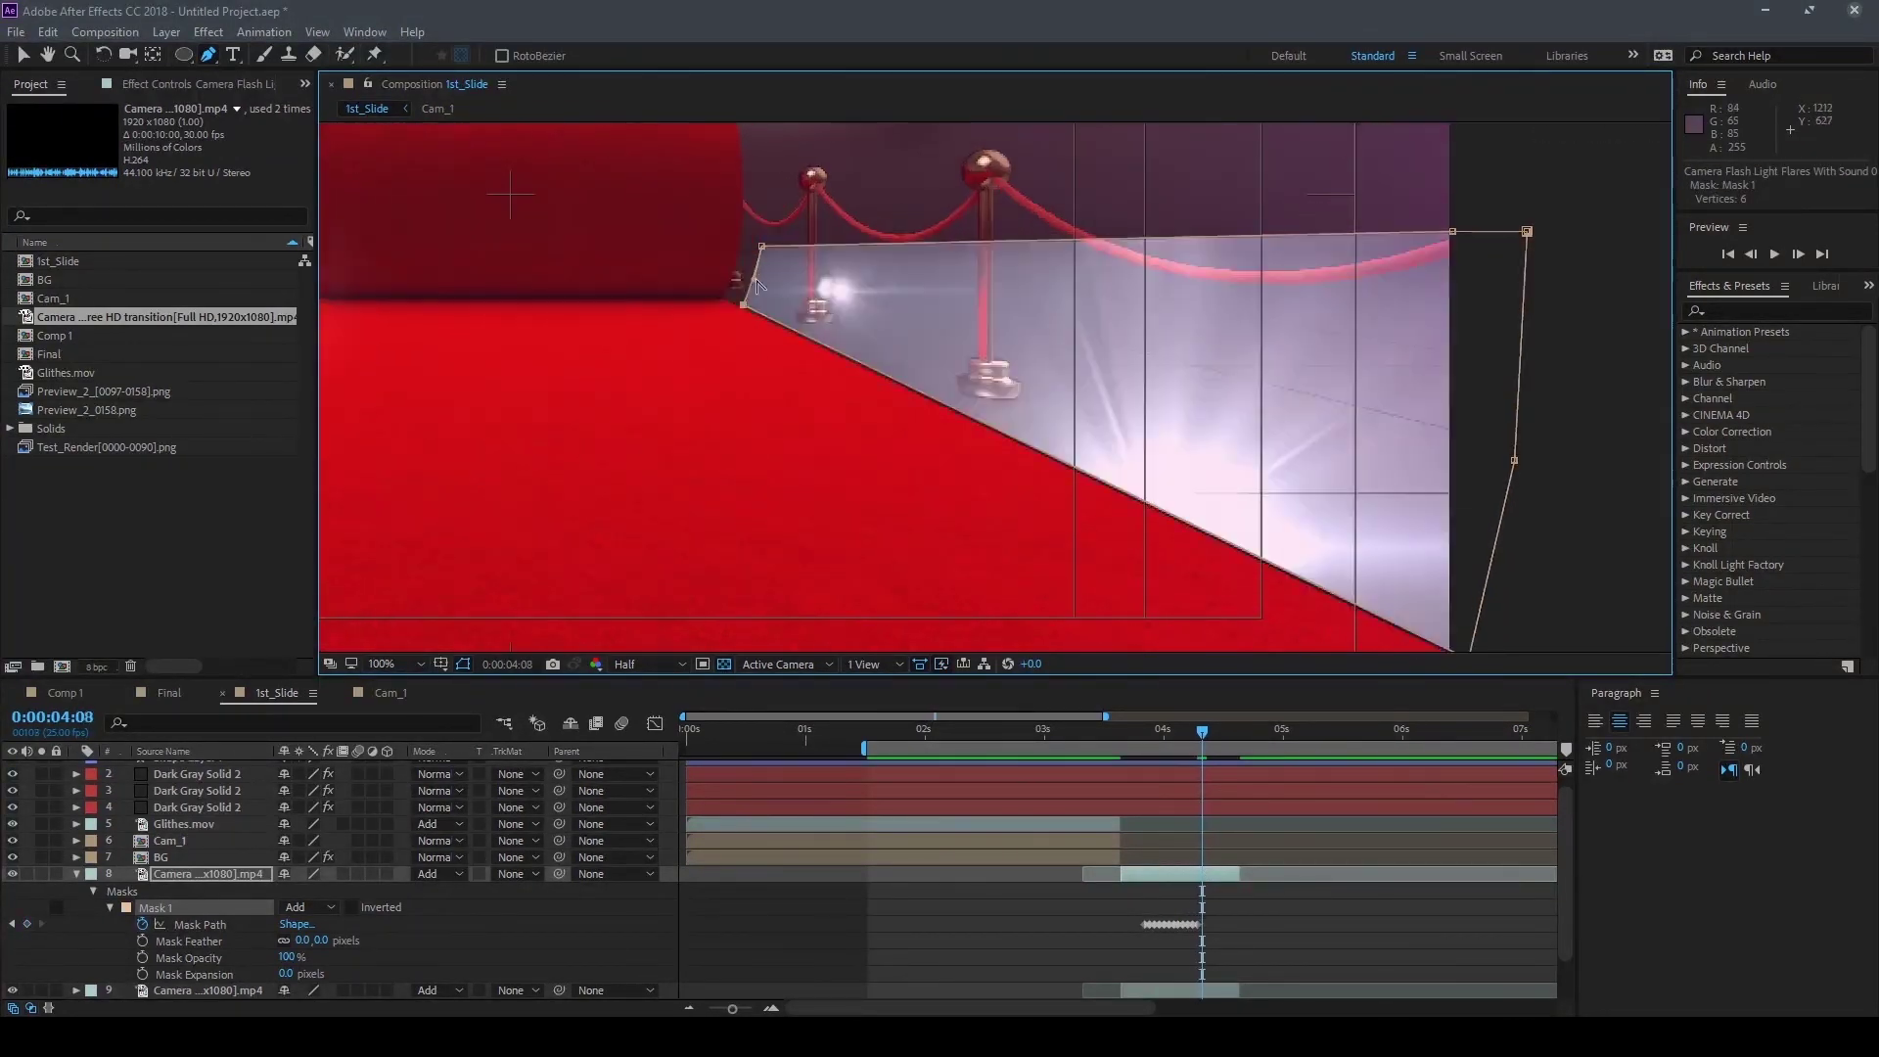
{"action": "left_click_drag", "start_coordinate": [749, 292], "coordinate": [702, 252]}
{"action": "key", "text": "Page_Down"}
{"action": "key", "text": "Page_Down"}
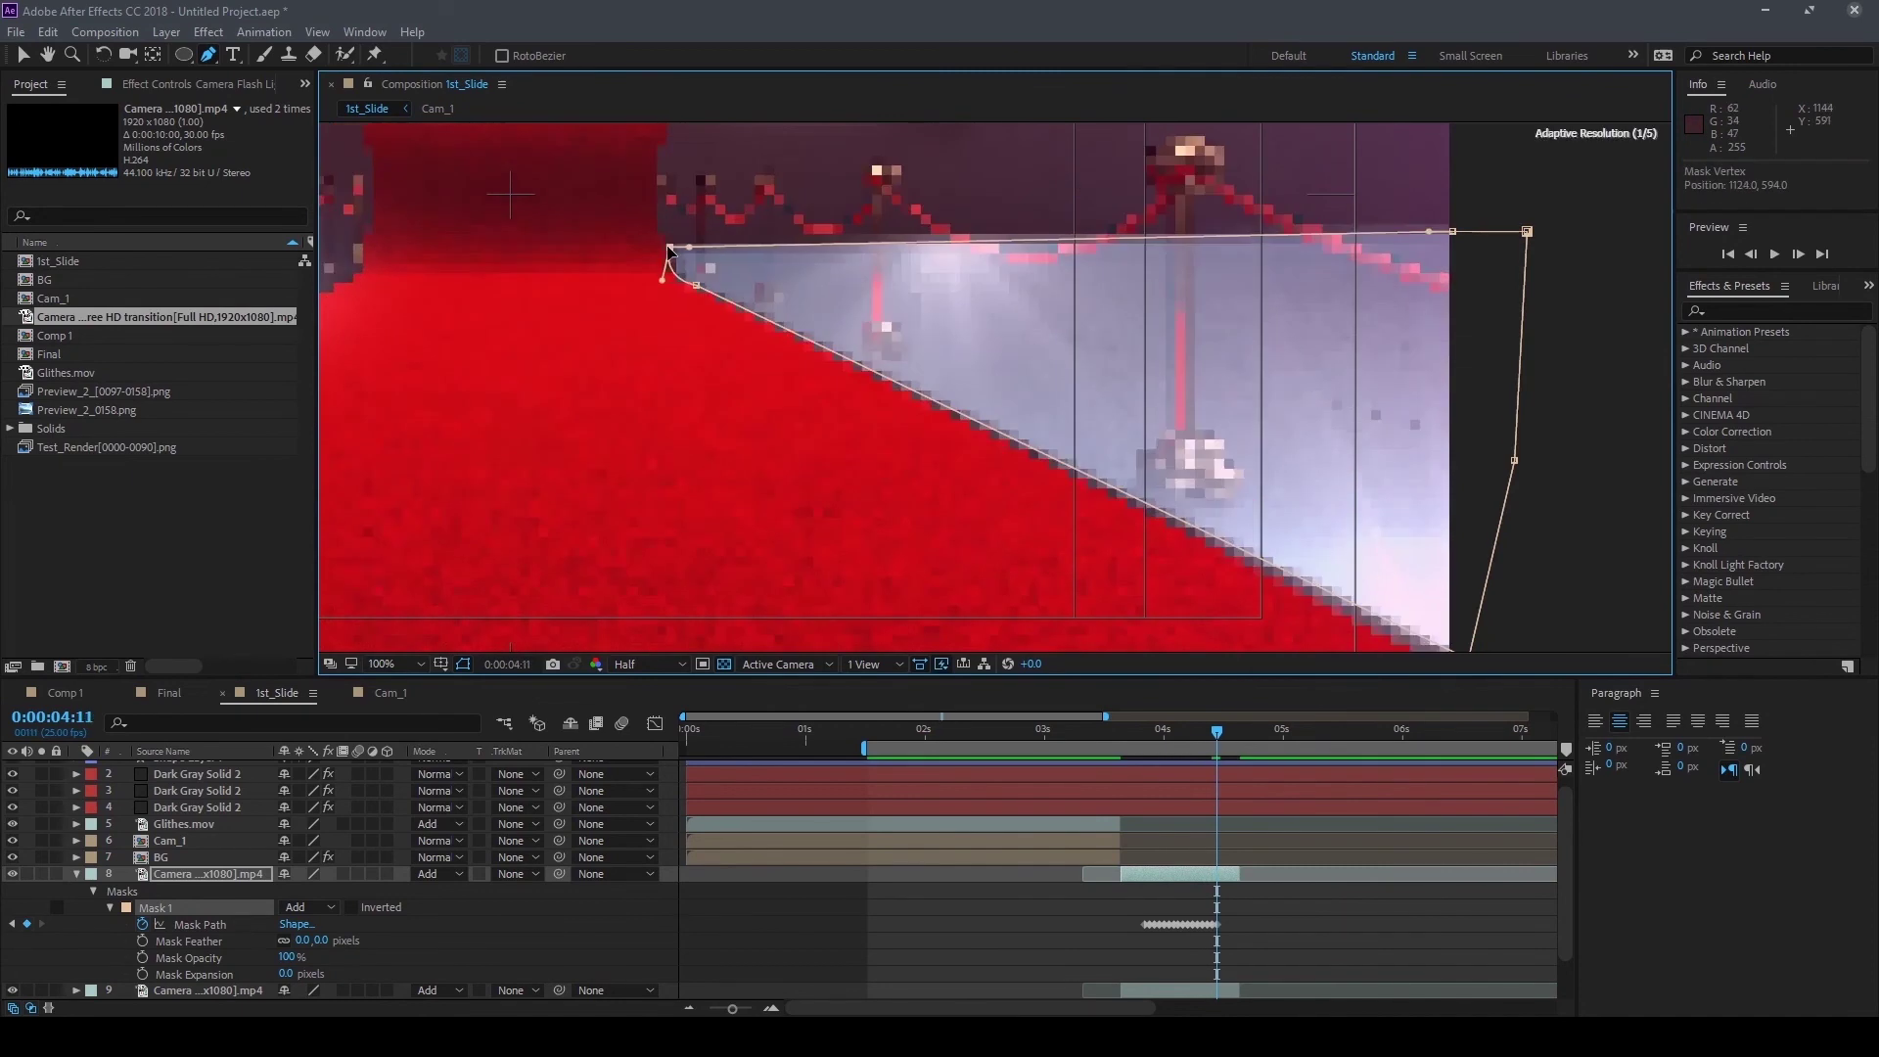
{"action": "key", "text": "Page_Down"}
{"action": "key", "text": "Page_Down"}
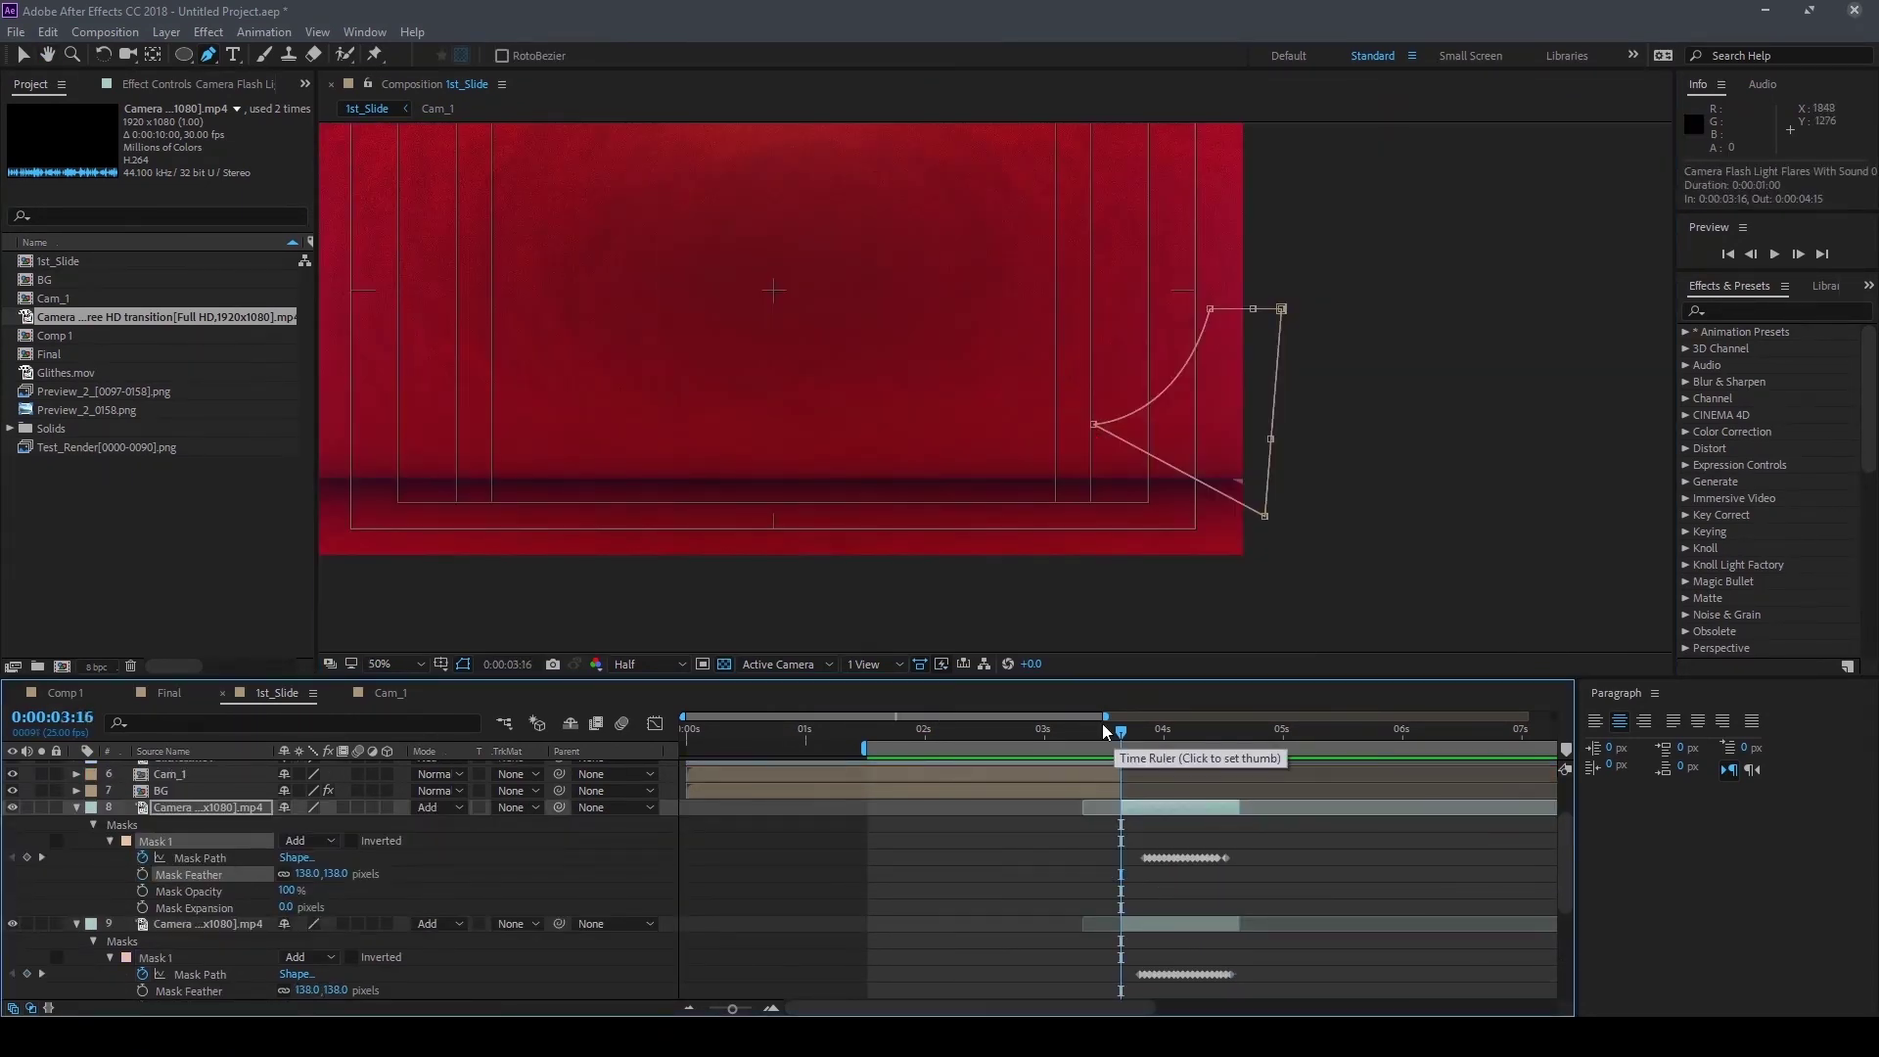
Set the work-area start to 03:16 with B
{"action": "left_click", "coordinate": [1116, 732]}
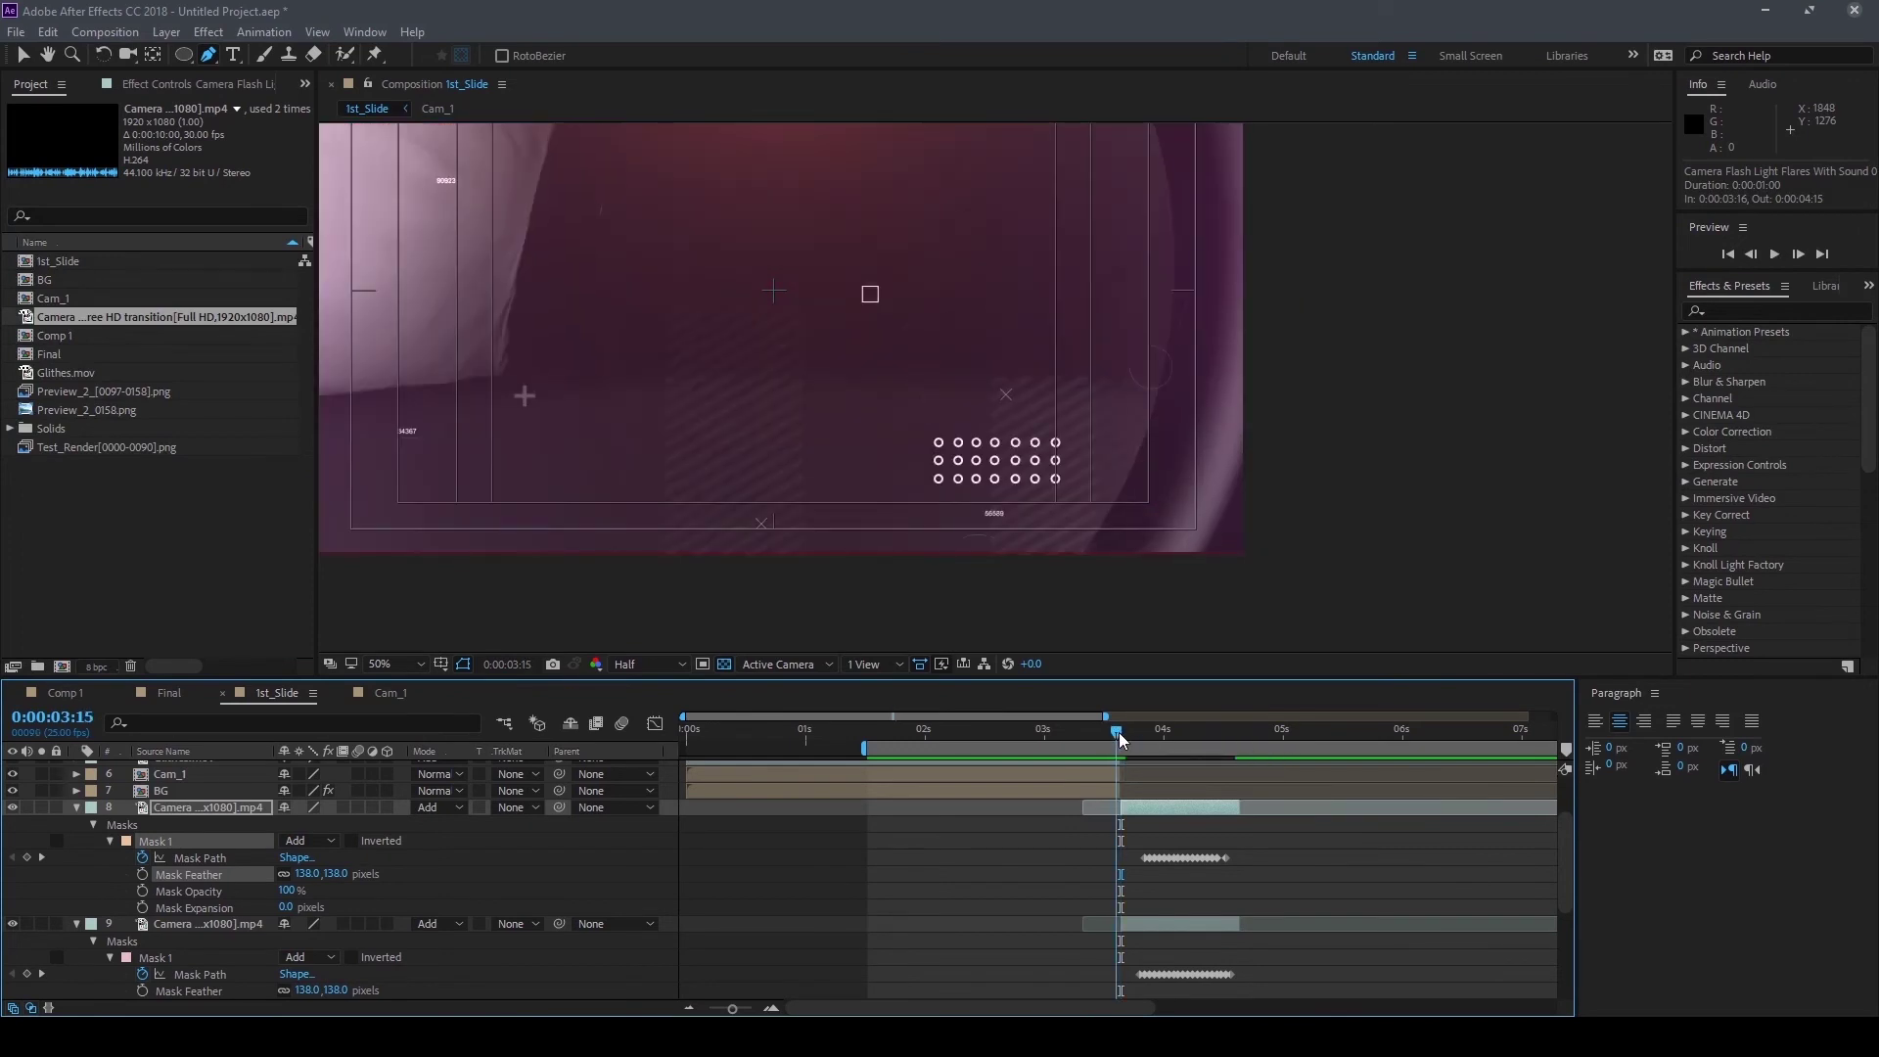
{"action": "left_click", "coordinate": [1123, 734]}
{"action": "key", "text": "b"}
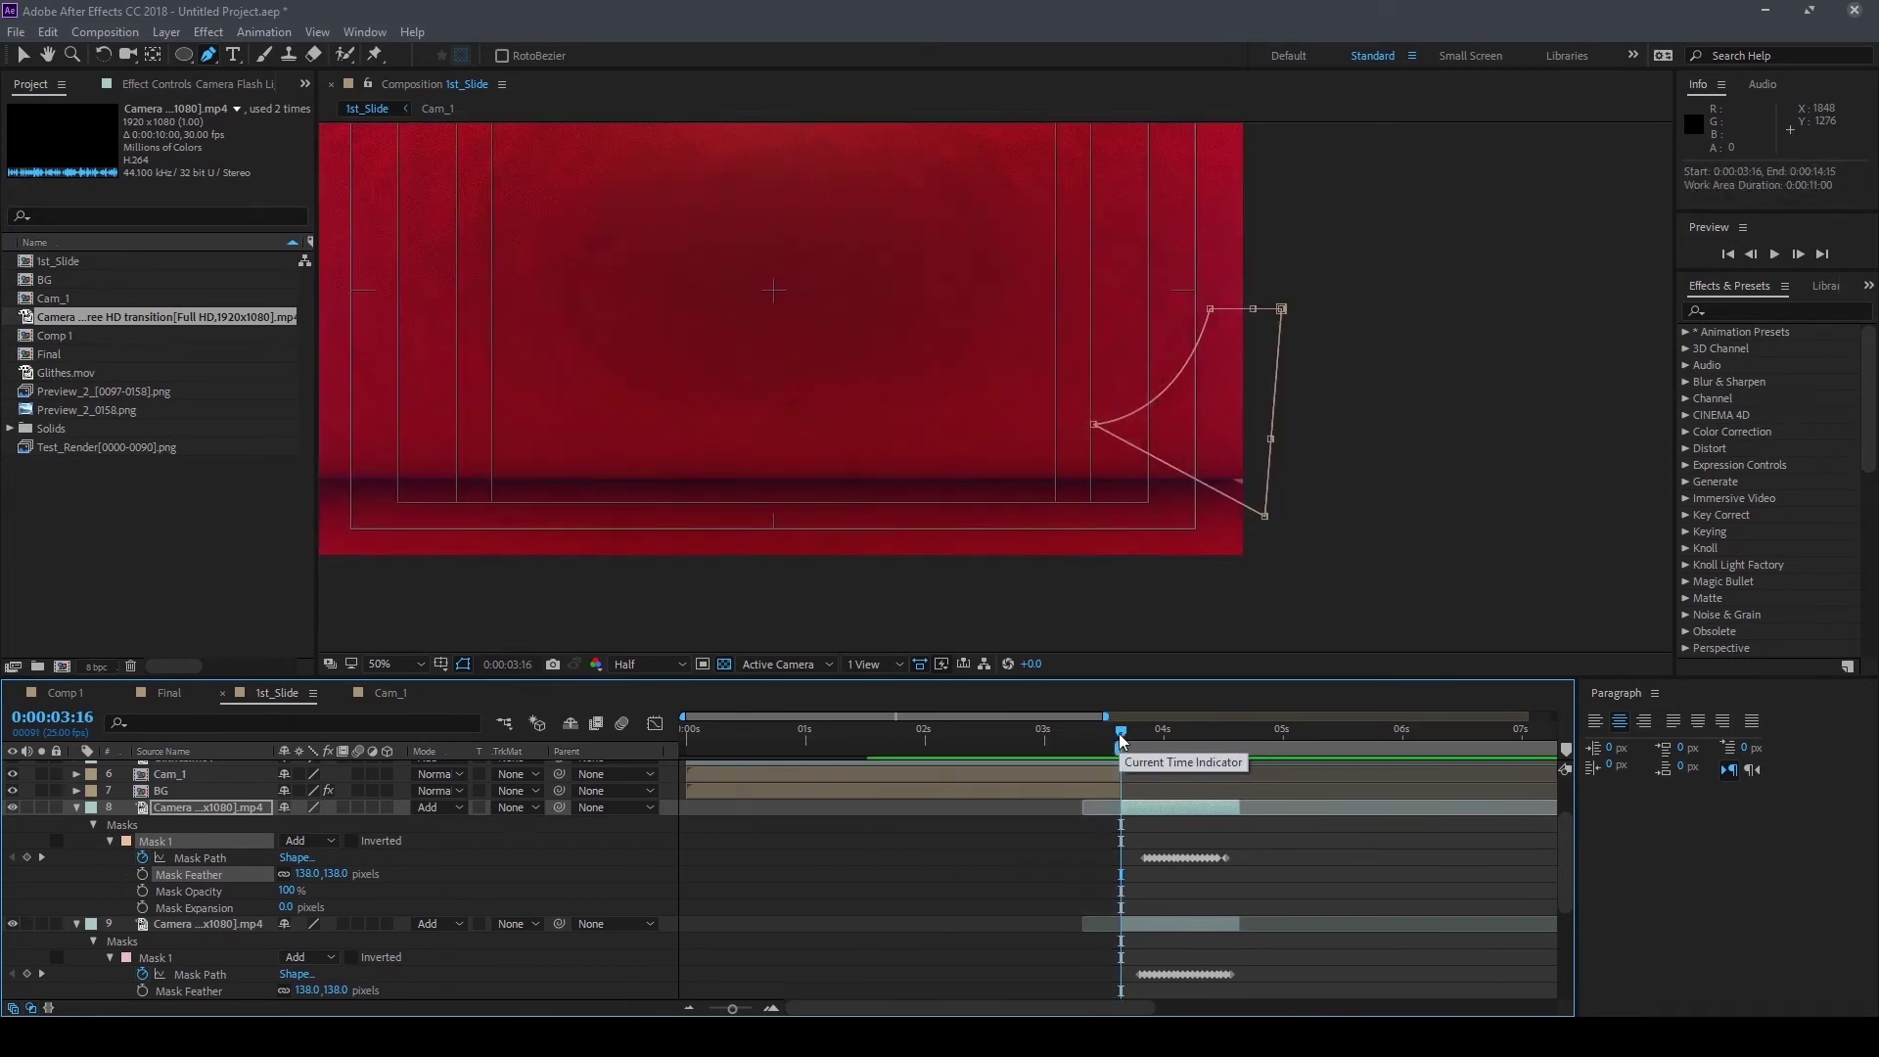
RAM-preview the flash transition repeatedly, inspecting the masks around 4:00–4:09
{"action": "key", "text": "space"}
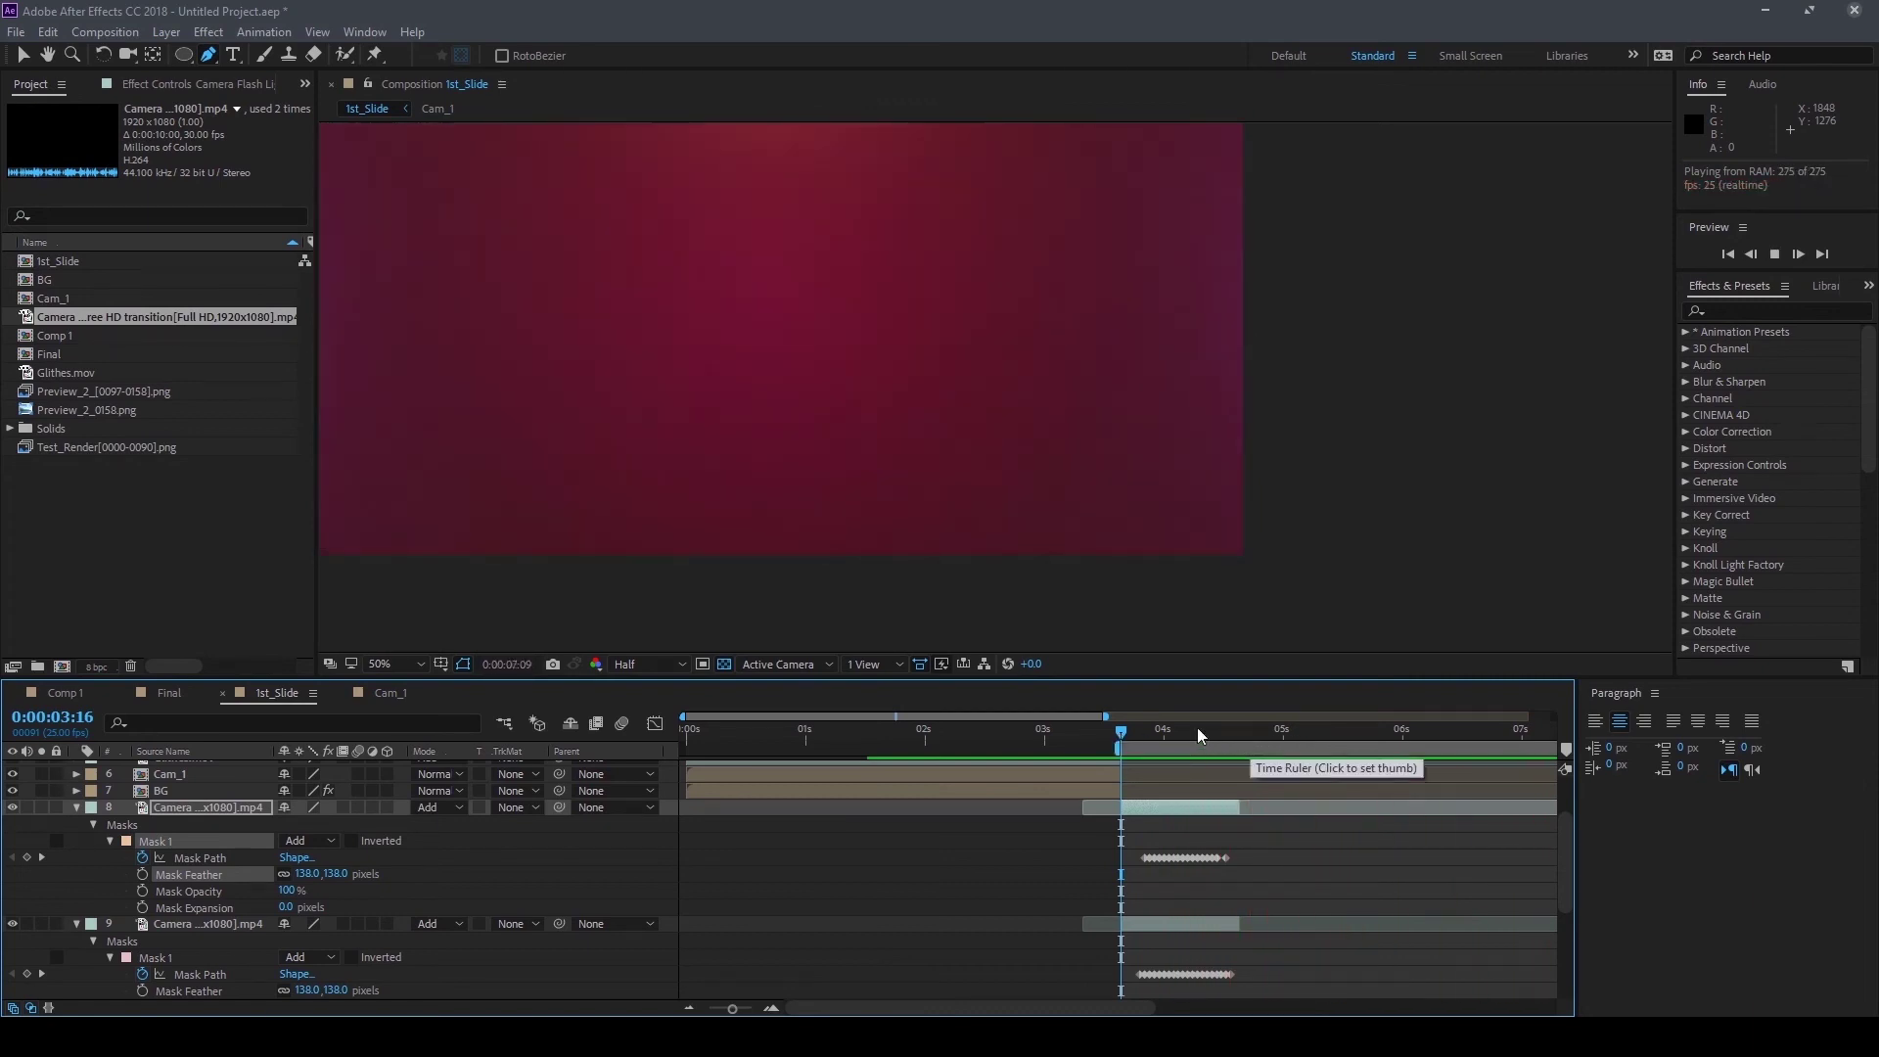
{"action": "left_click_drag", "start_coordinate": [1168, 728], "coordinate": [1106, 737]}
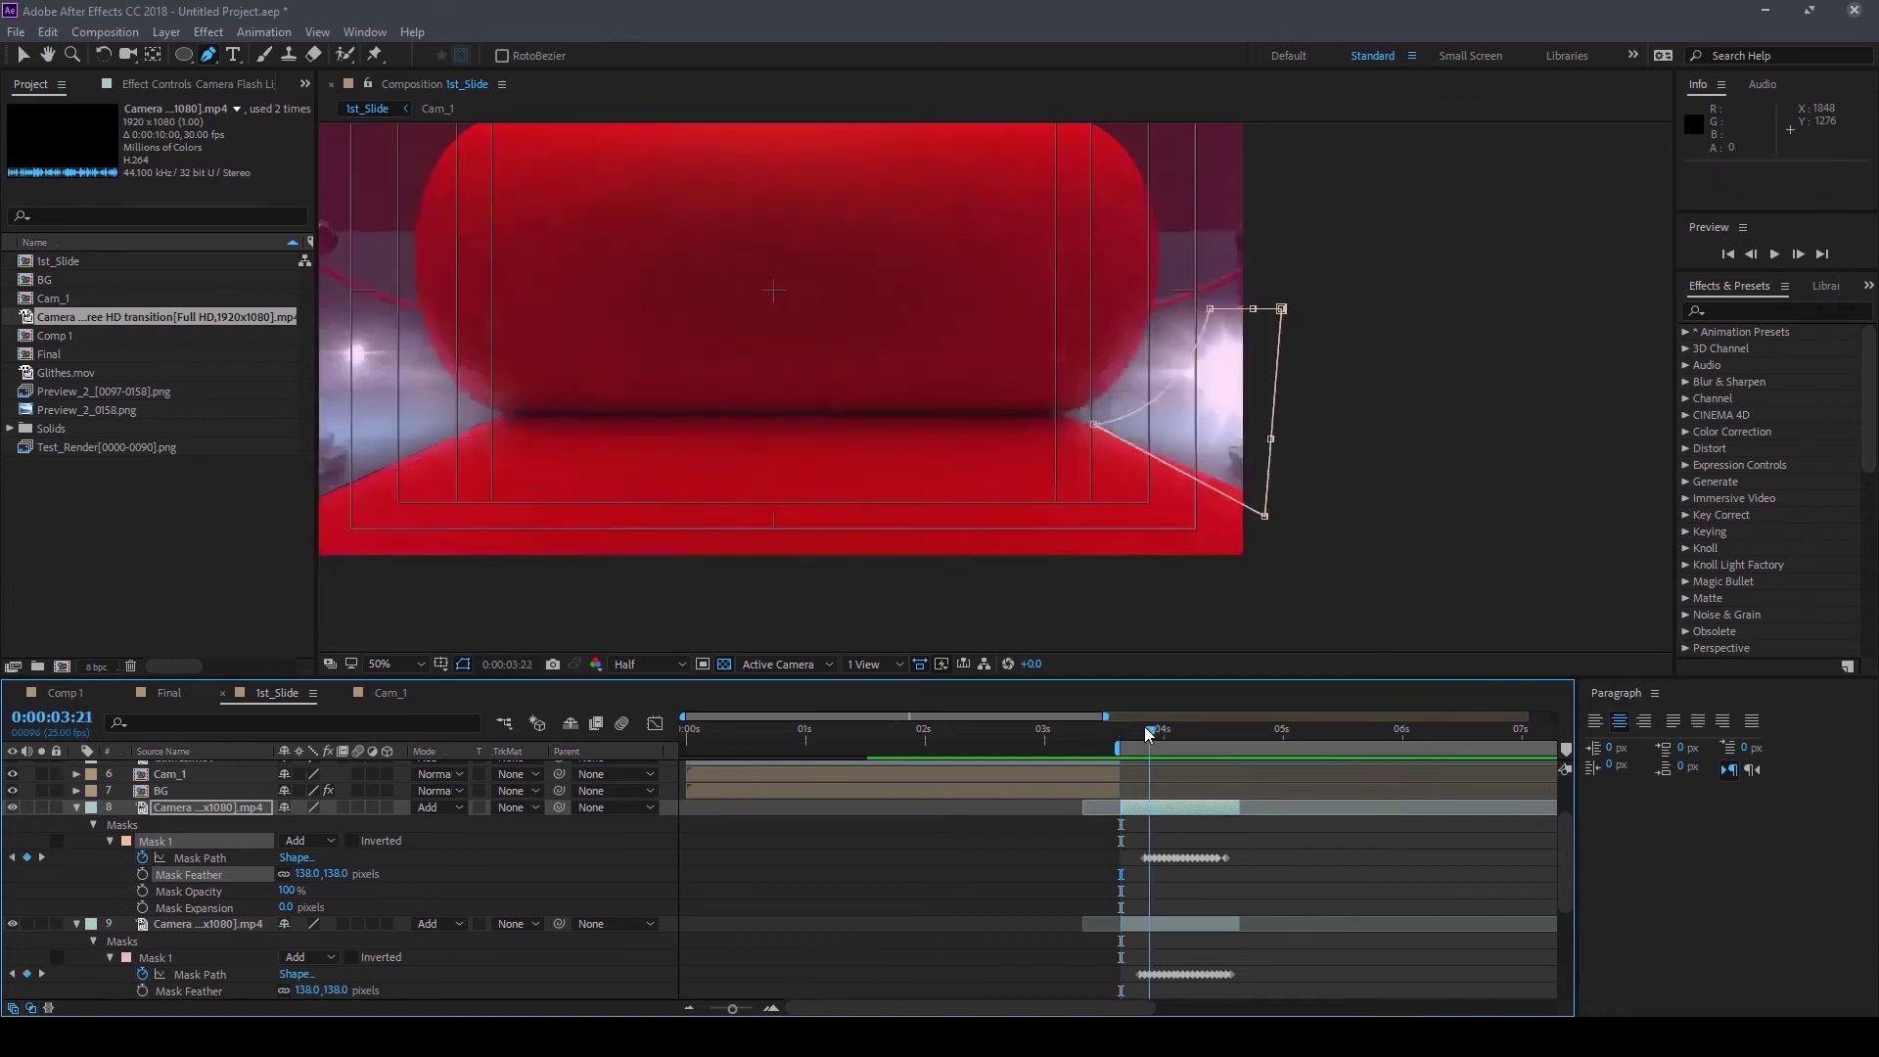
{"action": "key", "text": "space"}
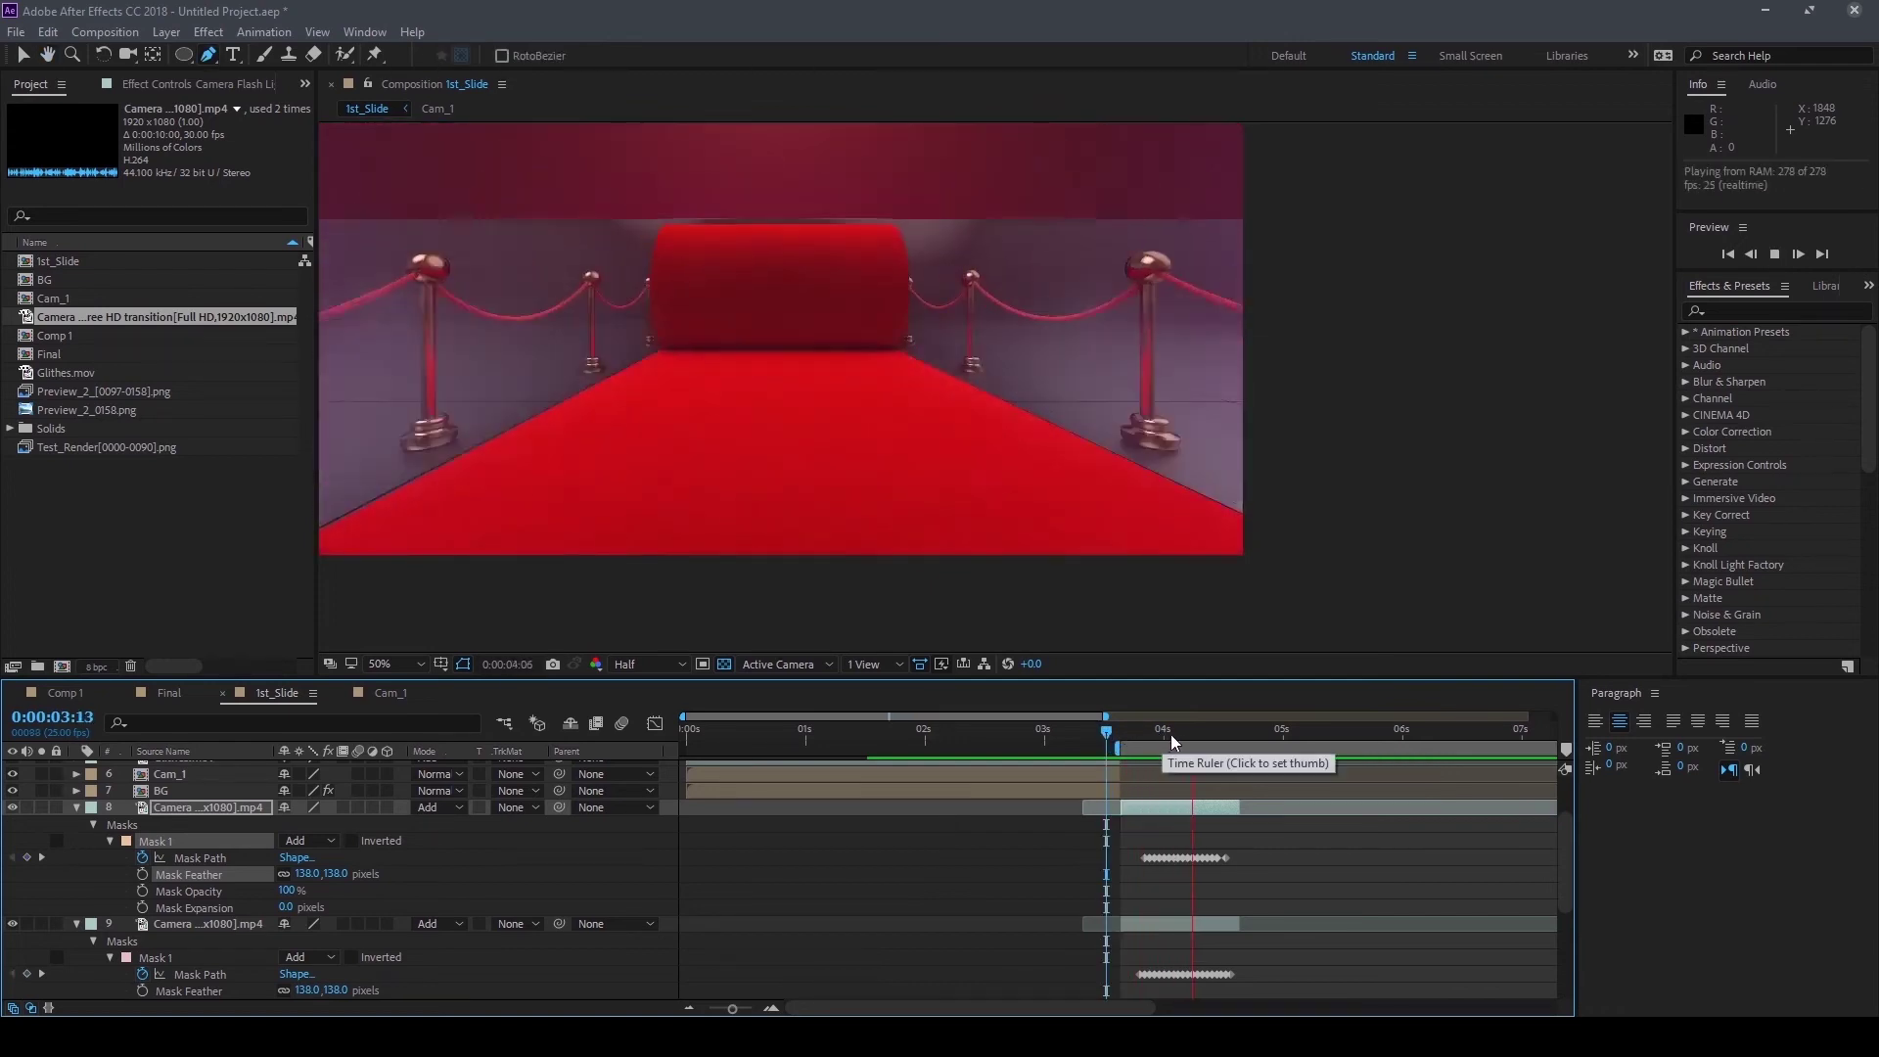
{"action": "mouse_move", "coordinate": [1172, 732]}
{"action": "left_mouse_down"}
{"action": "mouse_move", "coordinate": [1194, 745]}
{"action": "mouse_move", "coordinate": [1092, 736]}
{"action": "left_mouse_up"}
{"action": "key", "text": "space"}
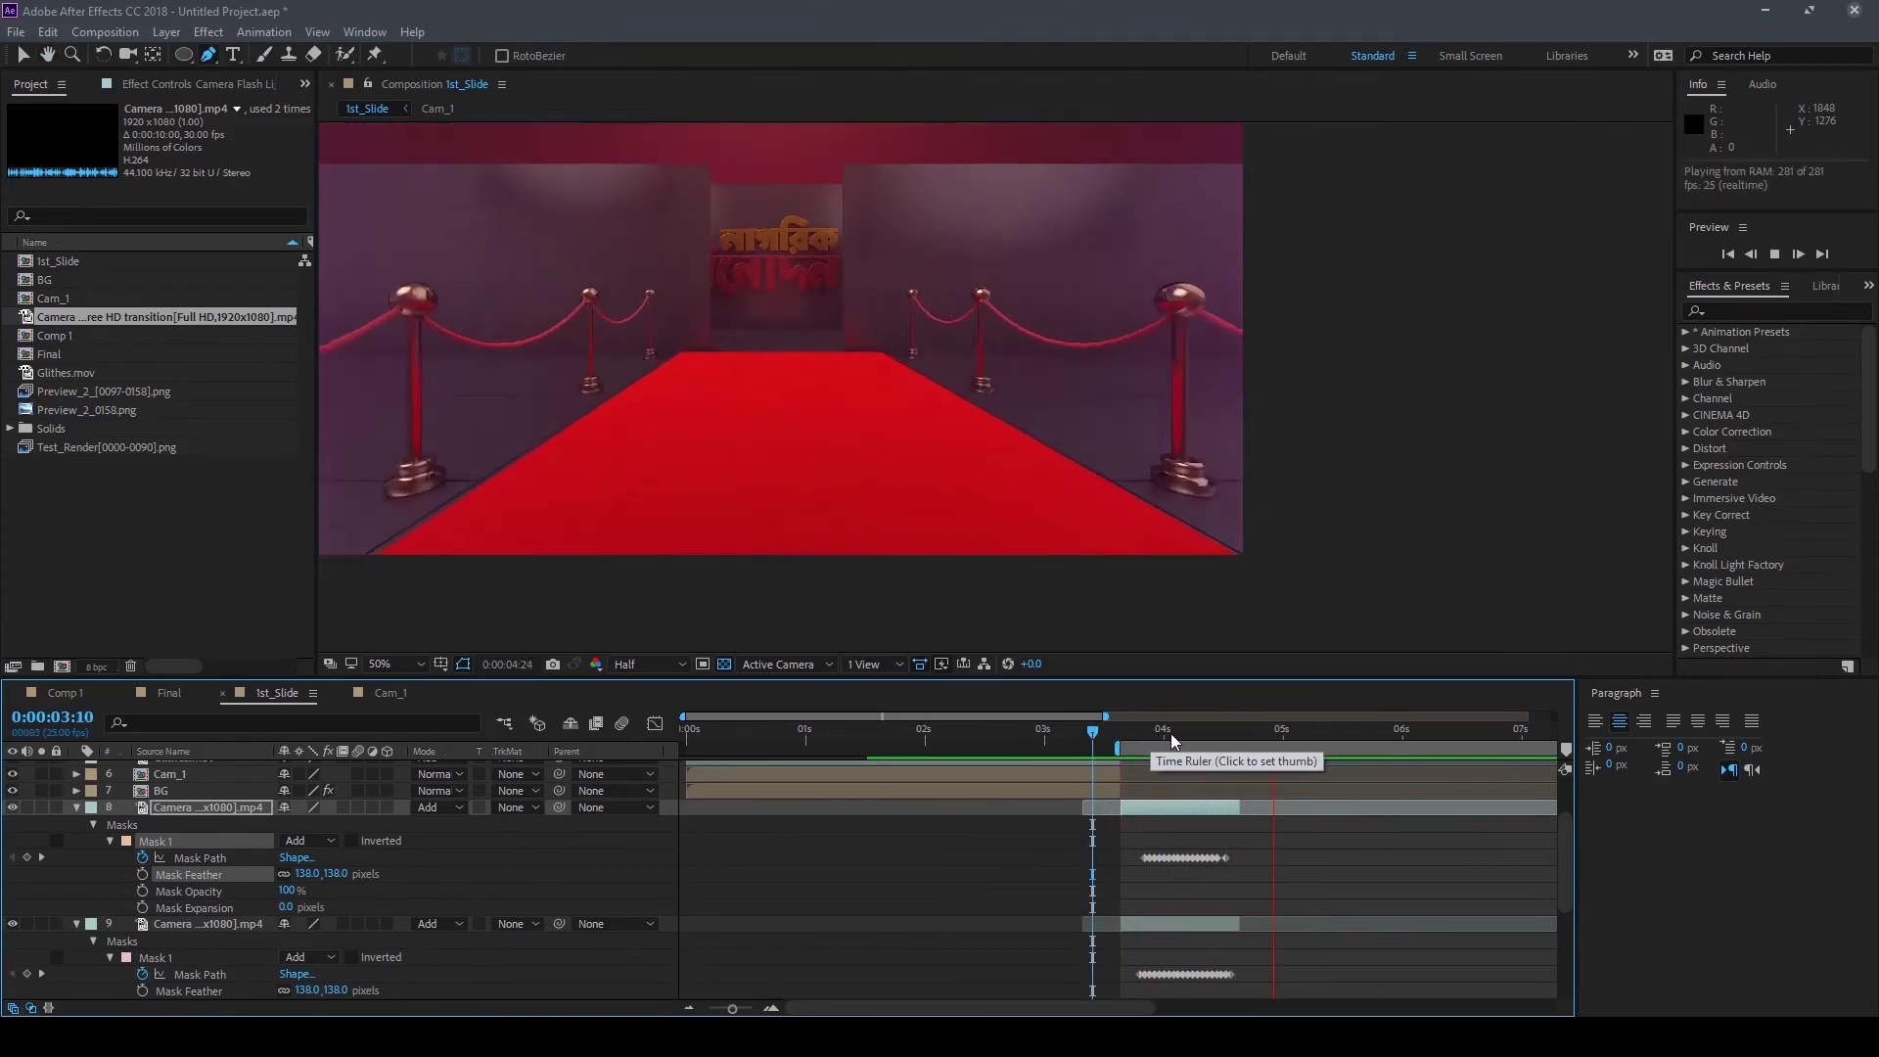
{"action": "left_click", "coordinate": [1164, 734]}
{"action": "left_click_drag", "start_coordinate": [1165, 741], "coordinate": [1207, 736]}
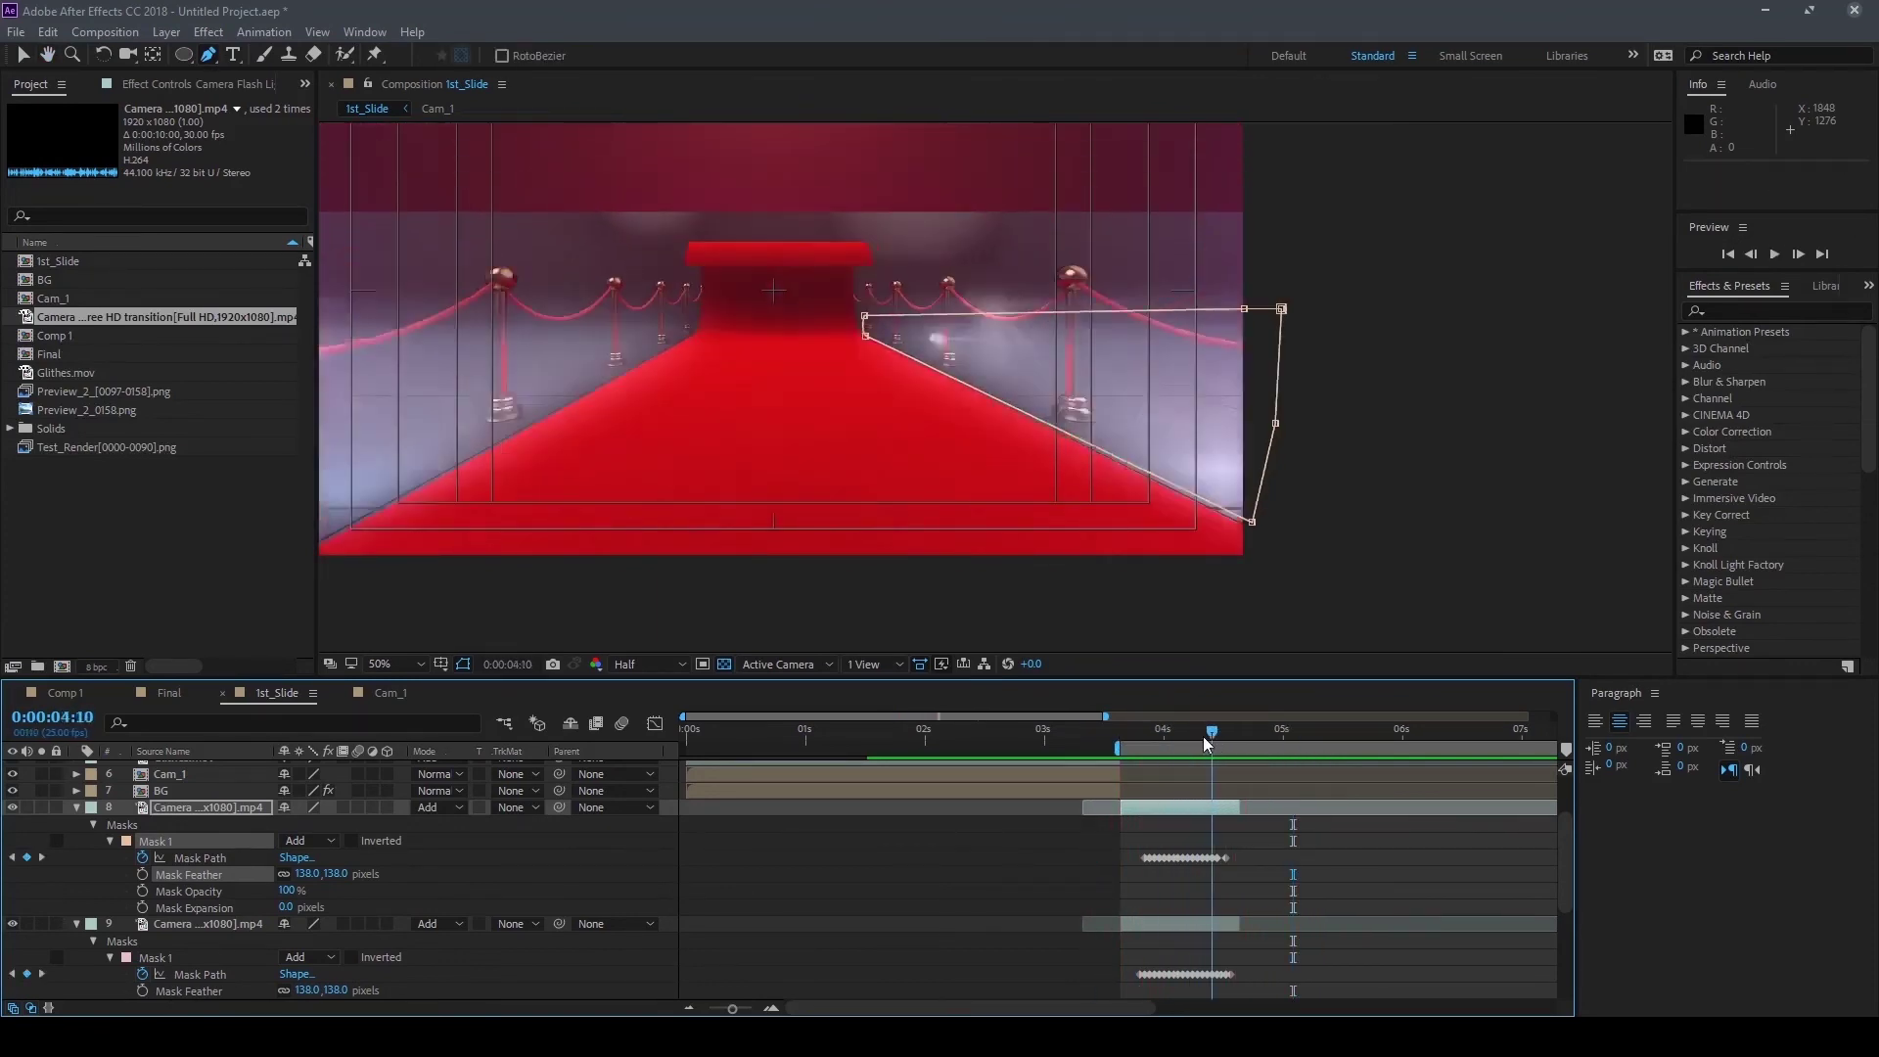
{"action": "left_click", "coordinate": [76, 807]}
Reset the work area to 0:00, widen the timeline to 0–14s, and preview up to about 6:01
{"action": "left_click", "coordinate": [77, 823]}
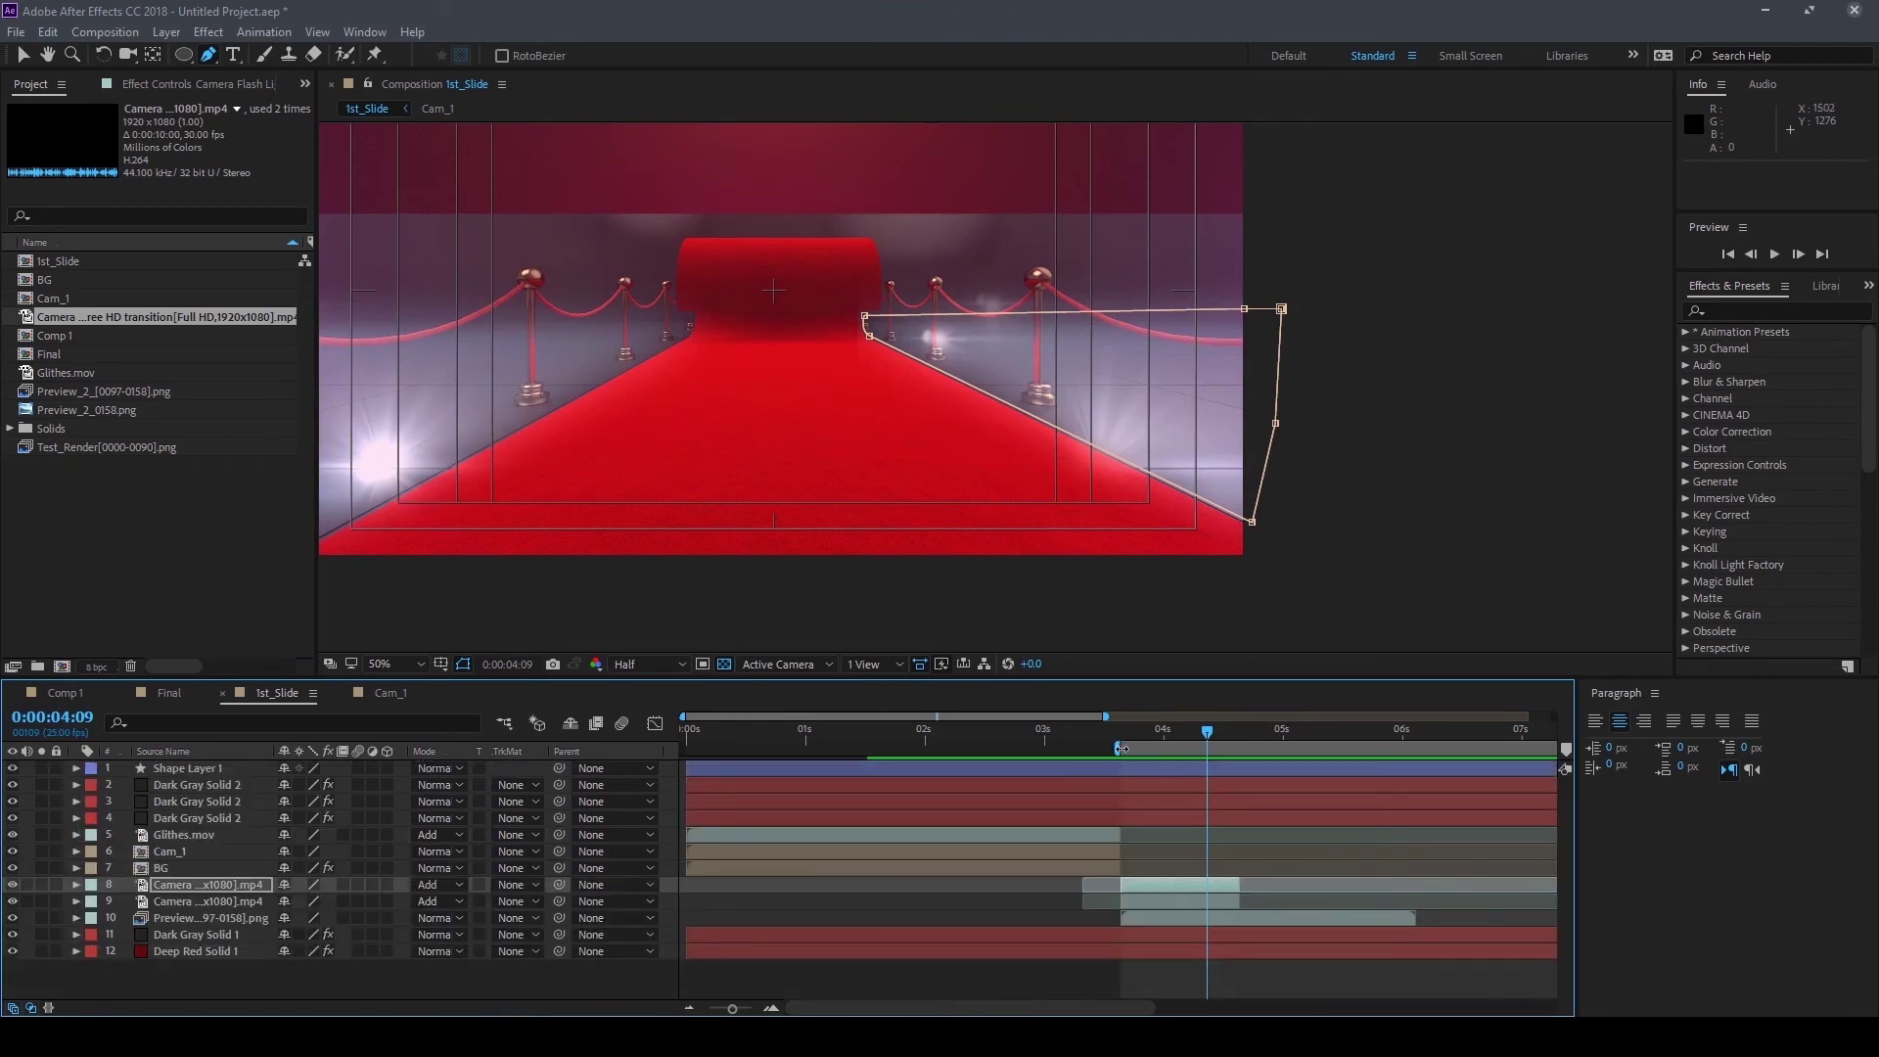
{"action": "left_click_drag", "start_coordinate": [1121, 749], "coordinate": [941, 749]}
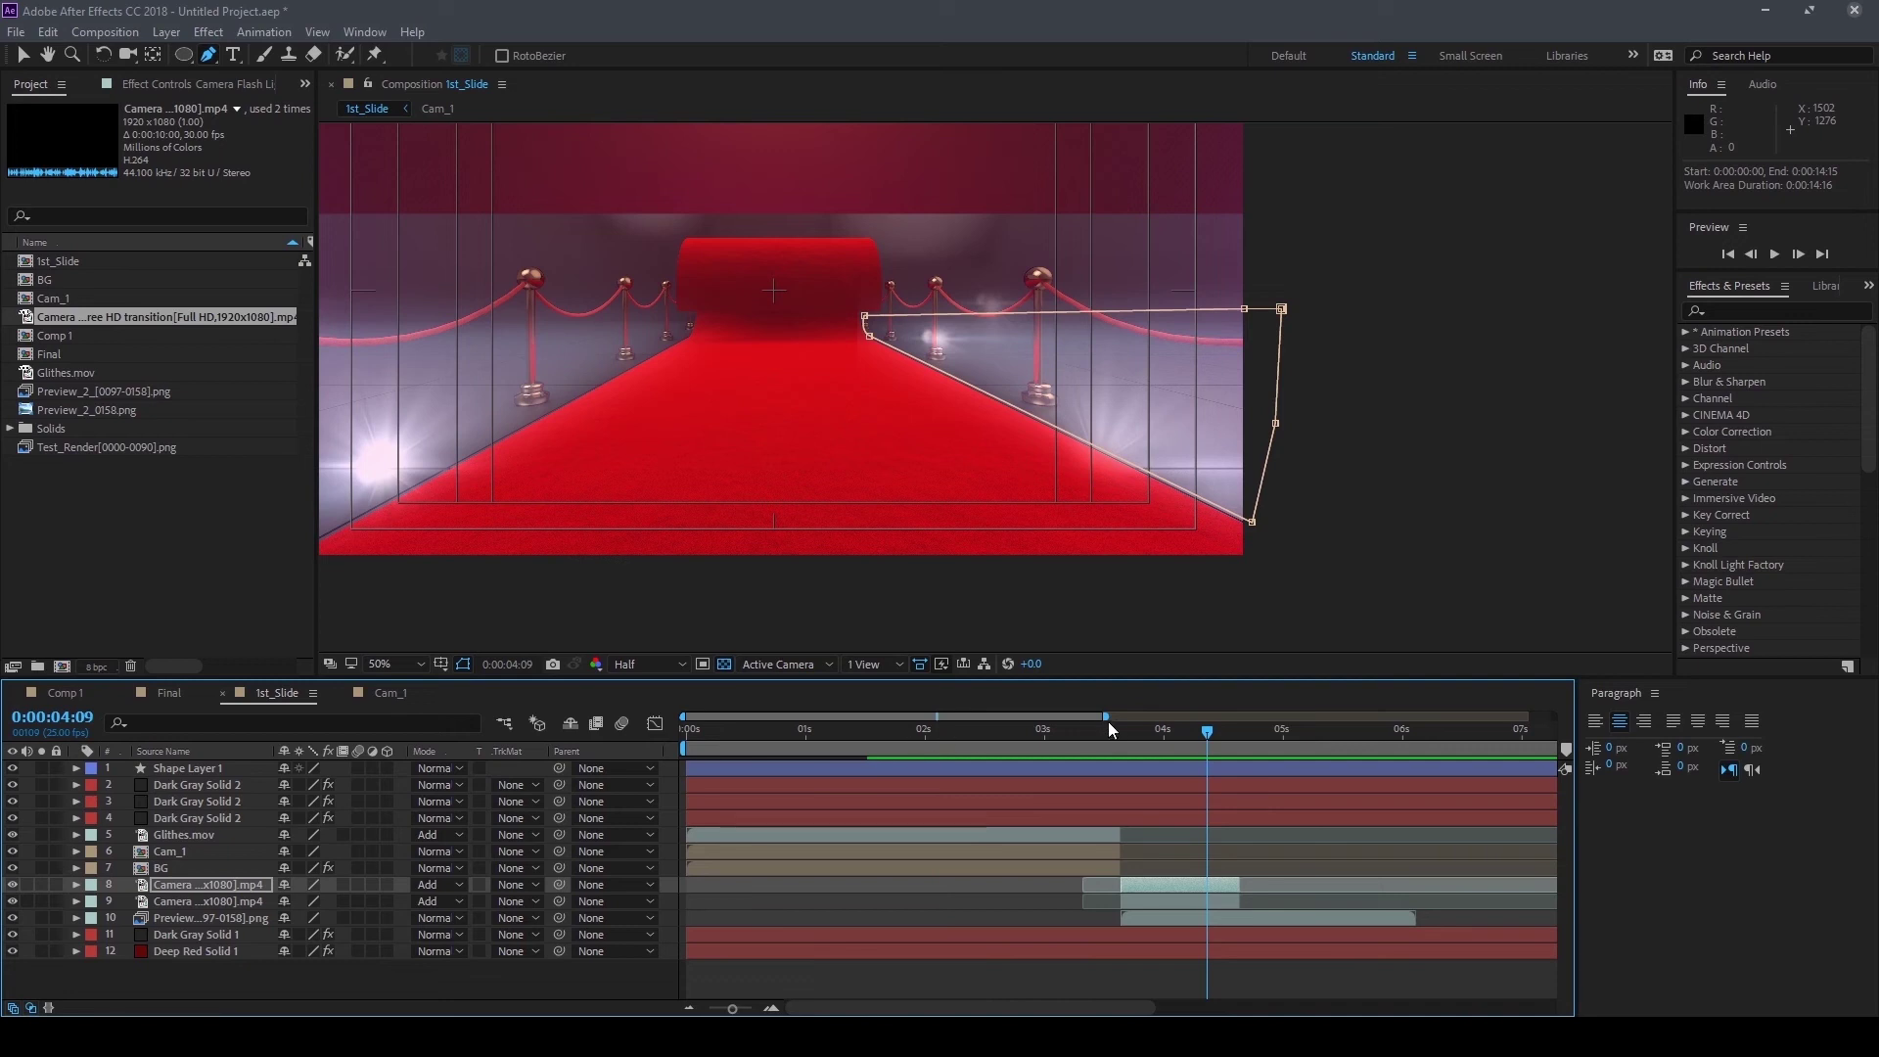
{"action": "mouse_move", "coordinate": [1109, 716]}
{"action": "left_mouse_down"}
{"action": "mouse_move", "coordinate": [1502, 724]}
{"action": "mouse_move", "coordinate": [1477, 724]}
{"action": "left_mouse_up"}
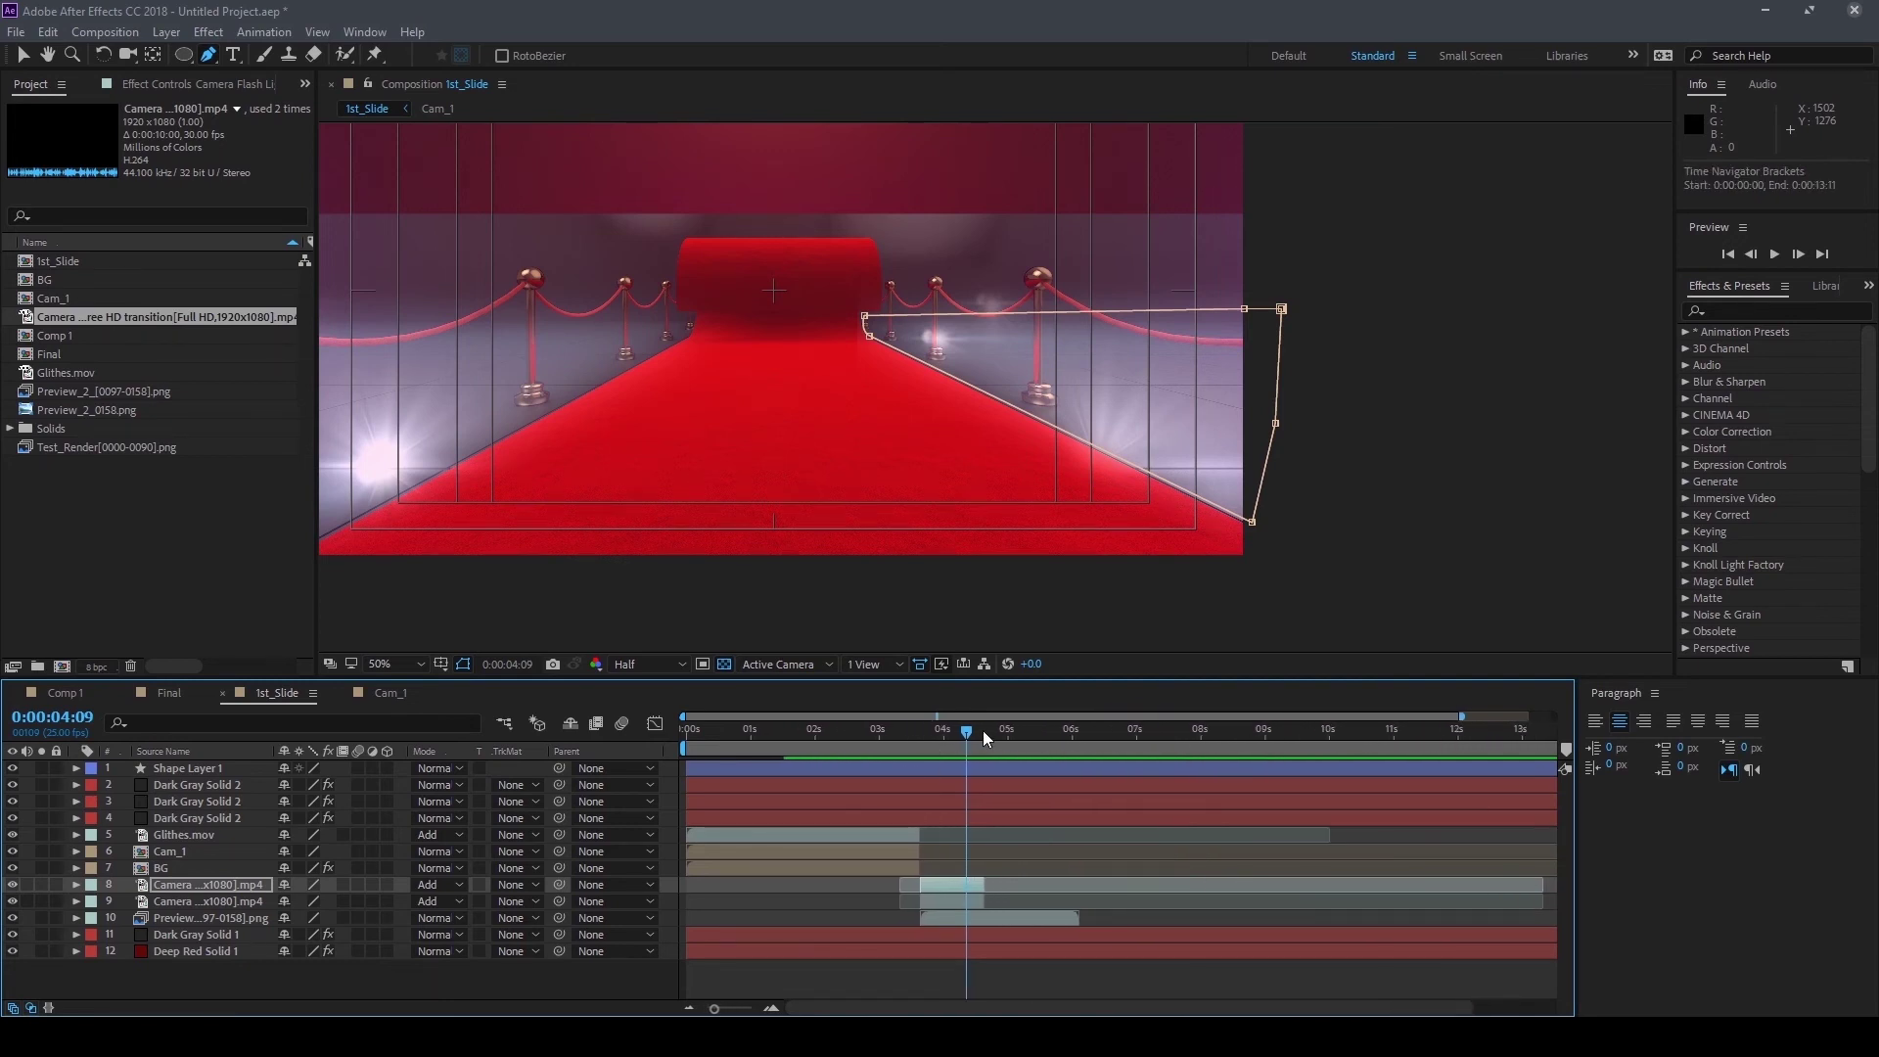
{"action": "key", "text": "space"}
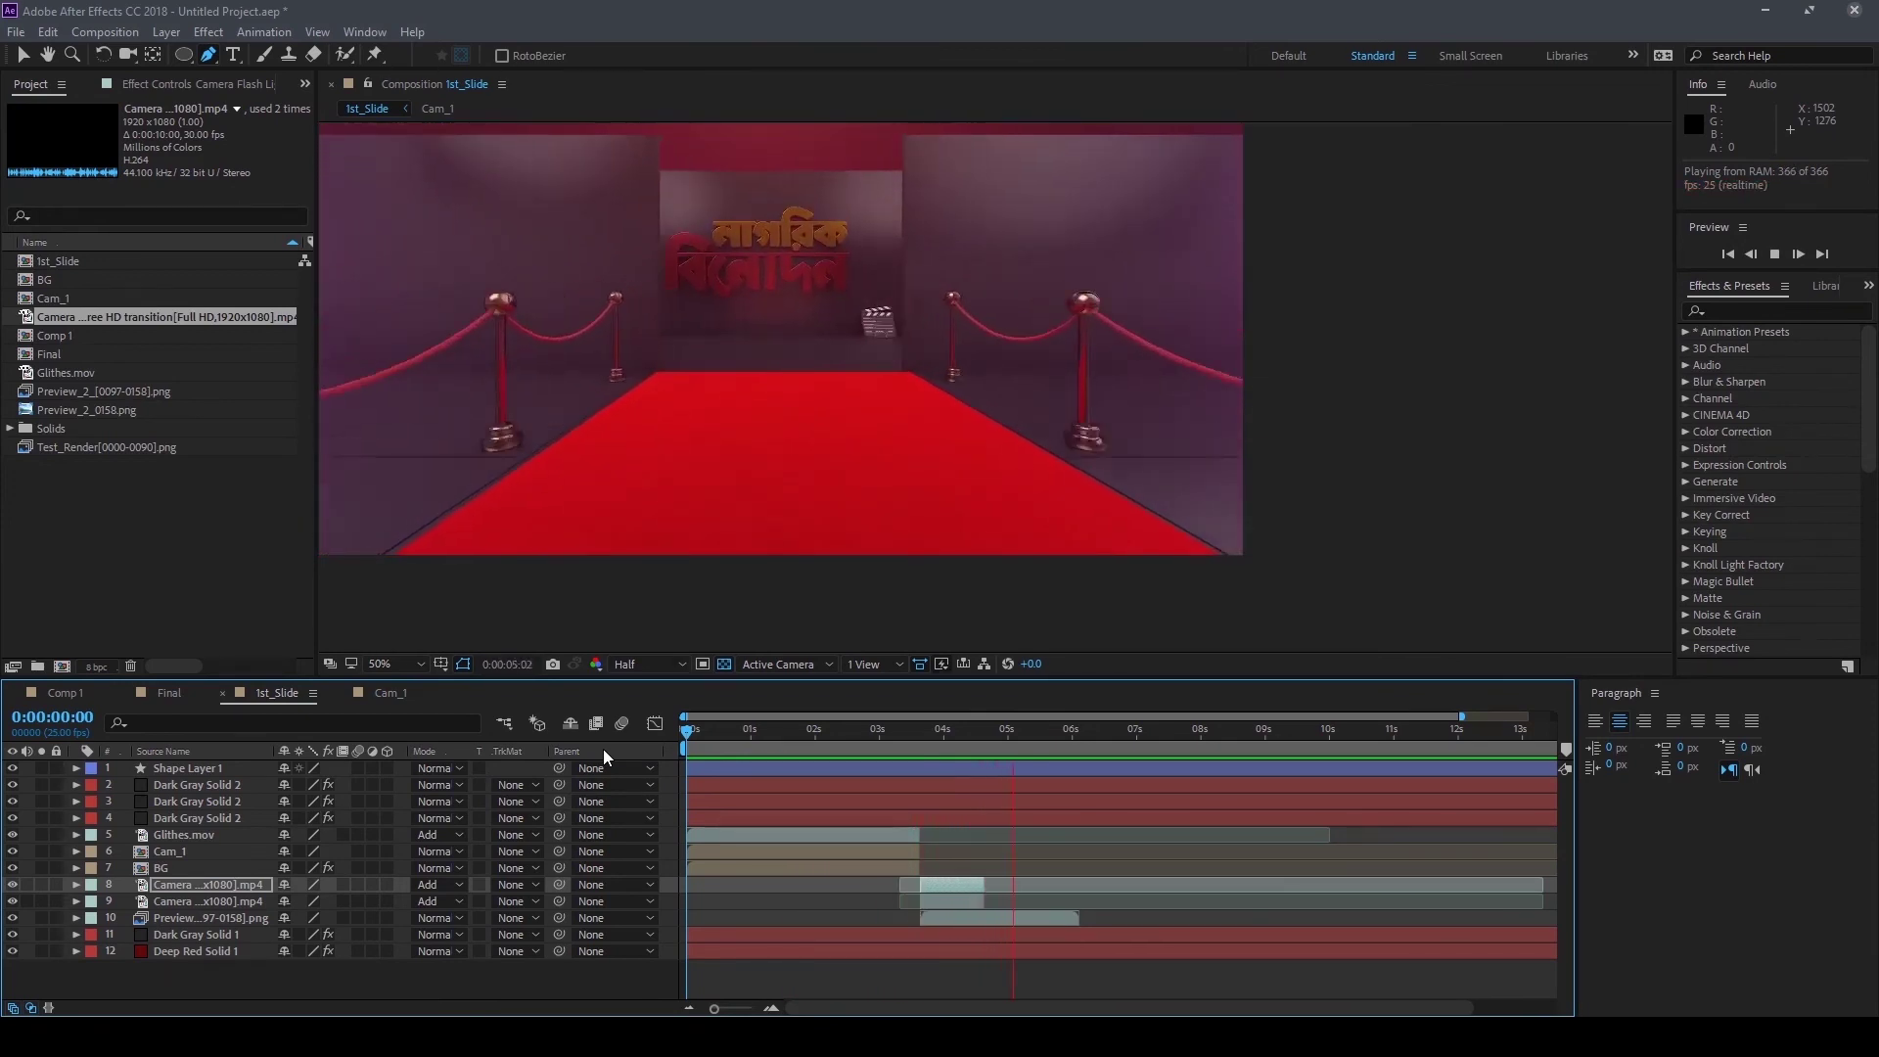
{"action": "key", "text": "space"}
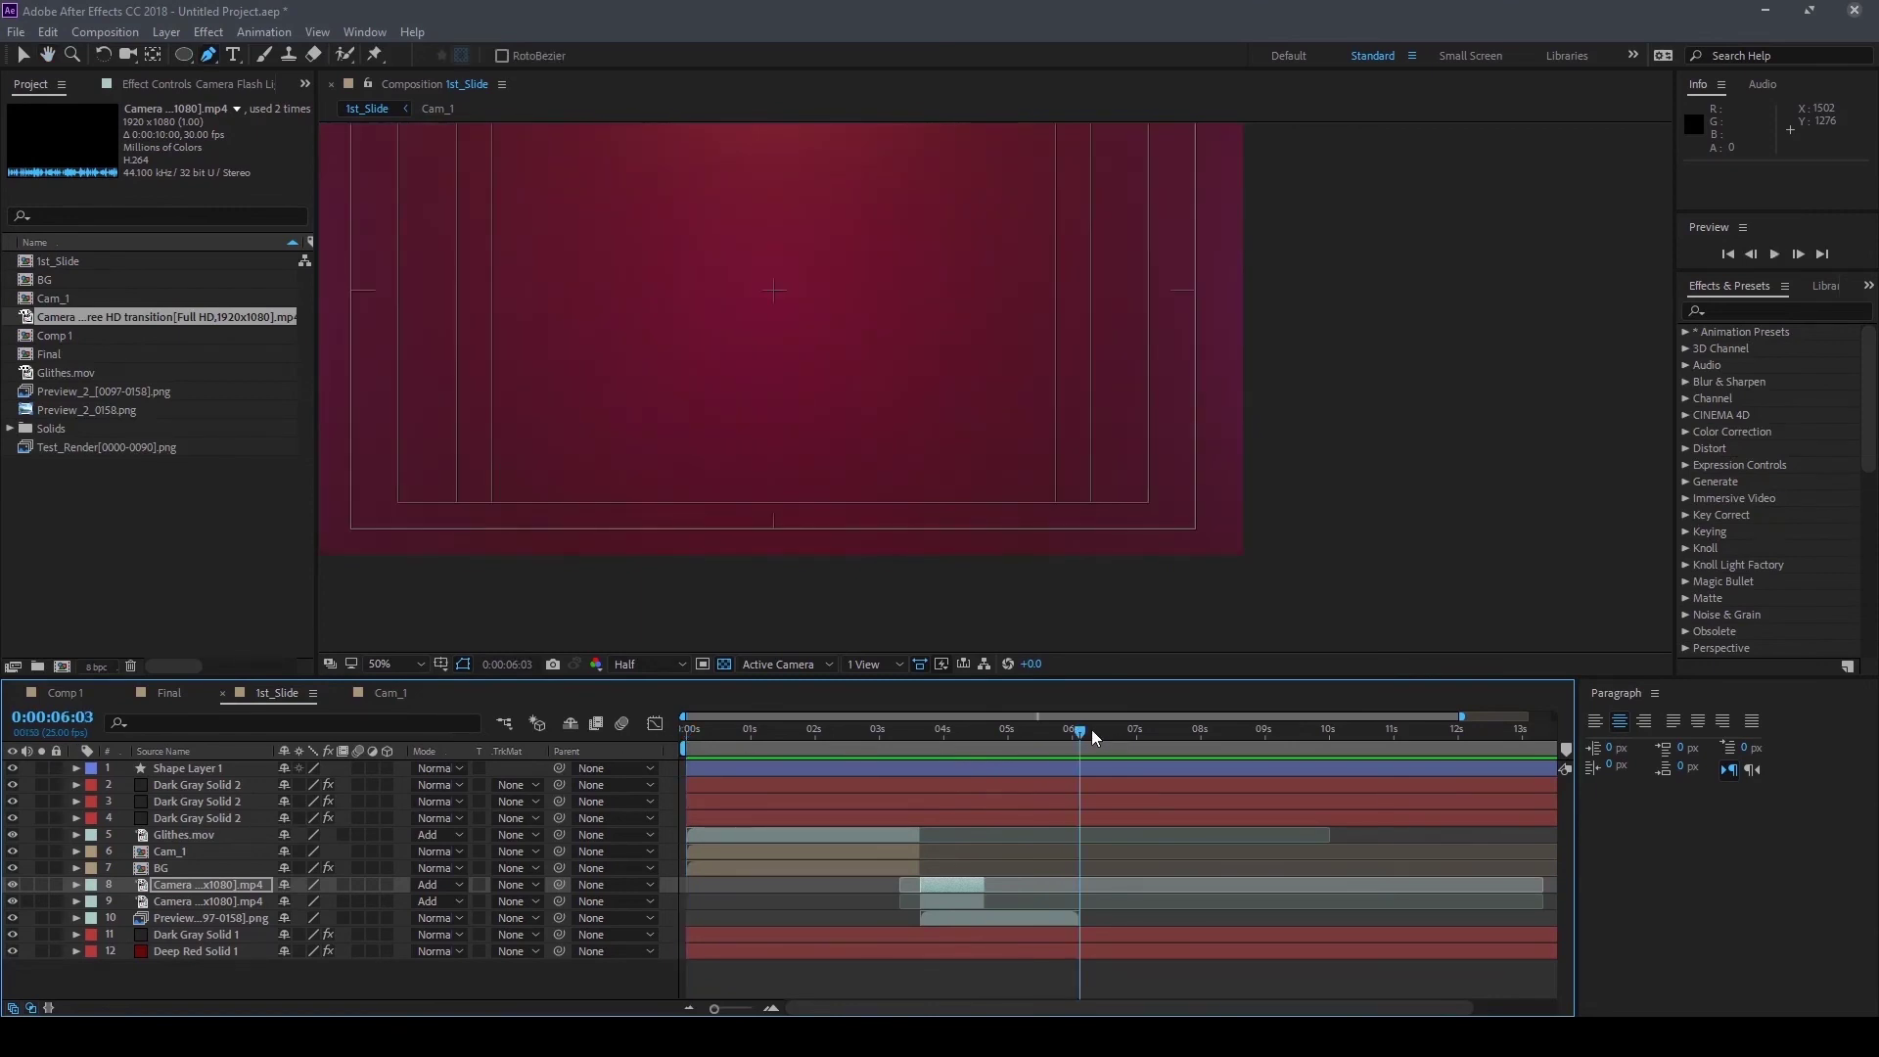
{"action": "left_click_drag", "start_coordinate": [1092, 731], "coordinate": [1078, 731]}
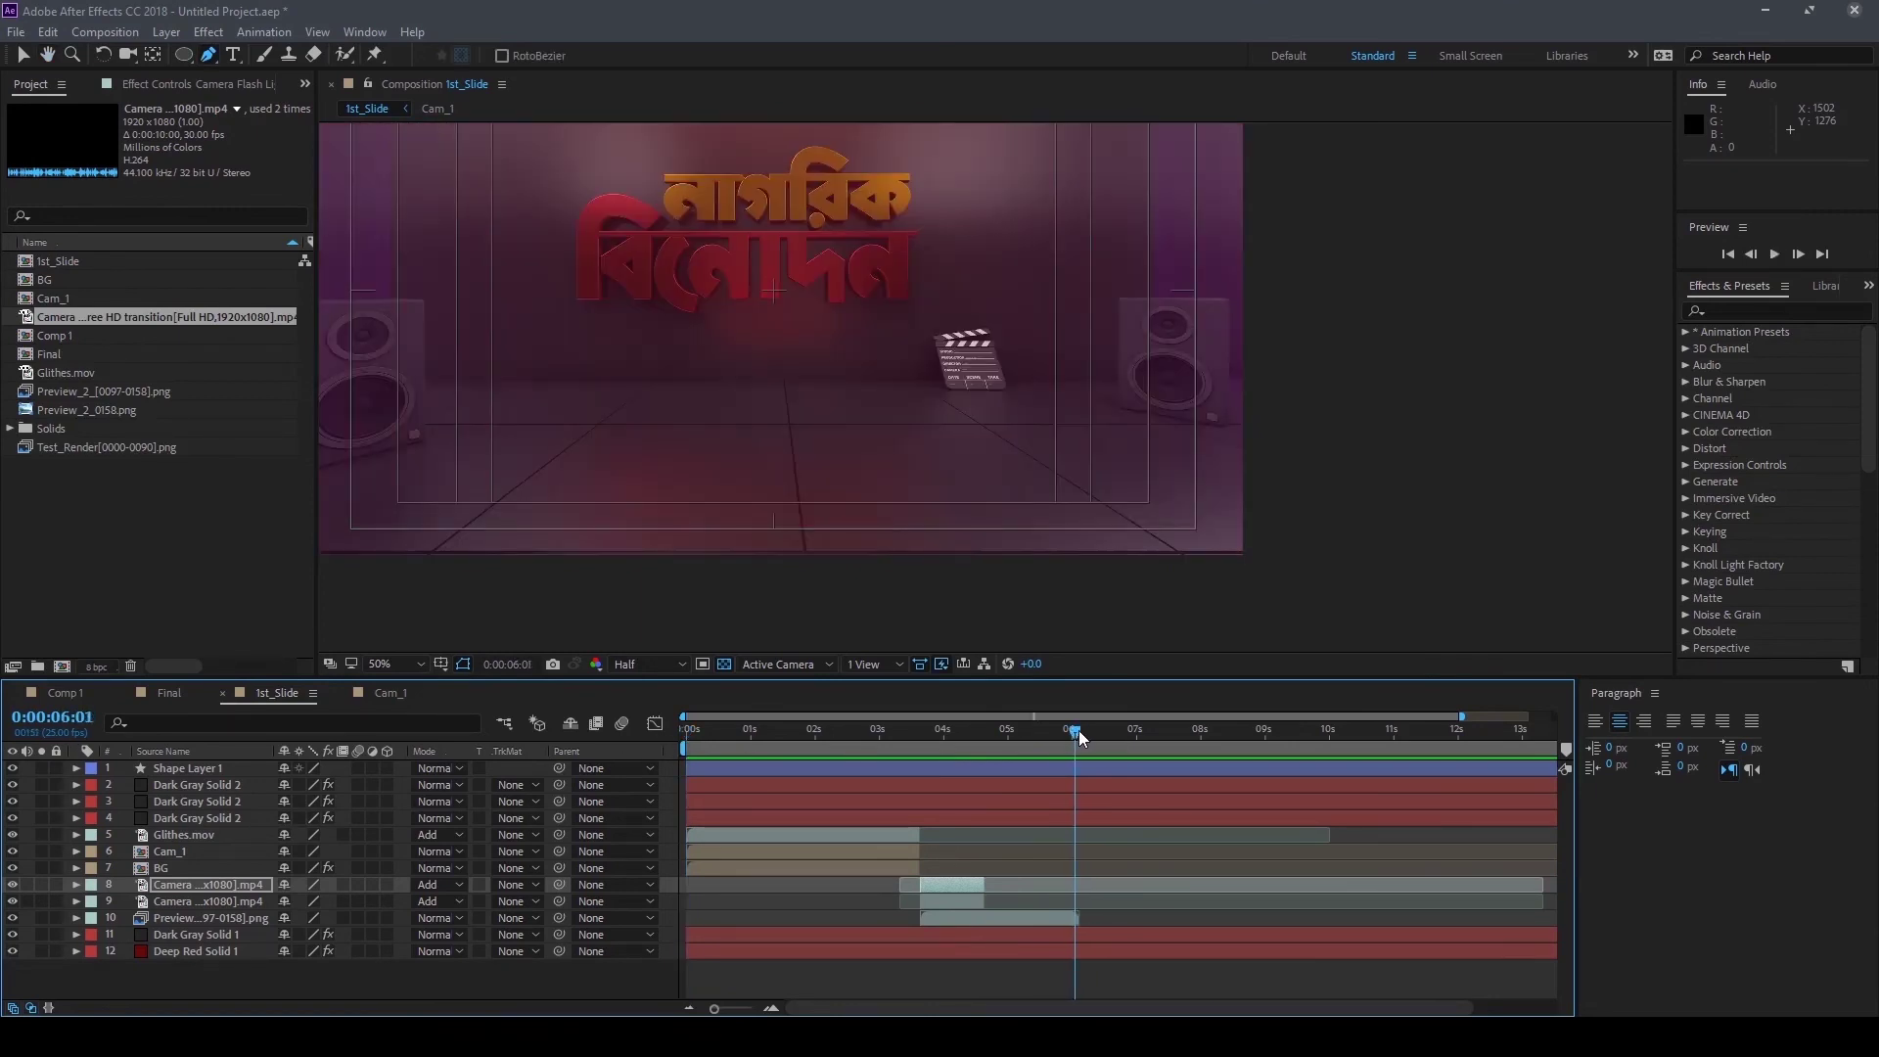
Add Preview_2_0158.png to 1st_Slide below the Preview sequence layer
{"action": "left_click_drag", "start_coordinate": [1078, 730], "coordinate": [1076, 731]}
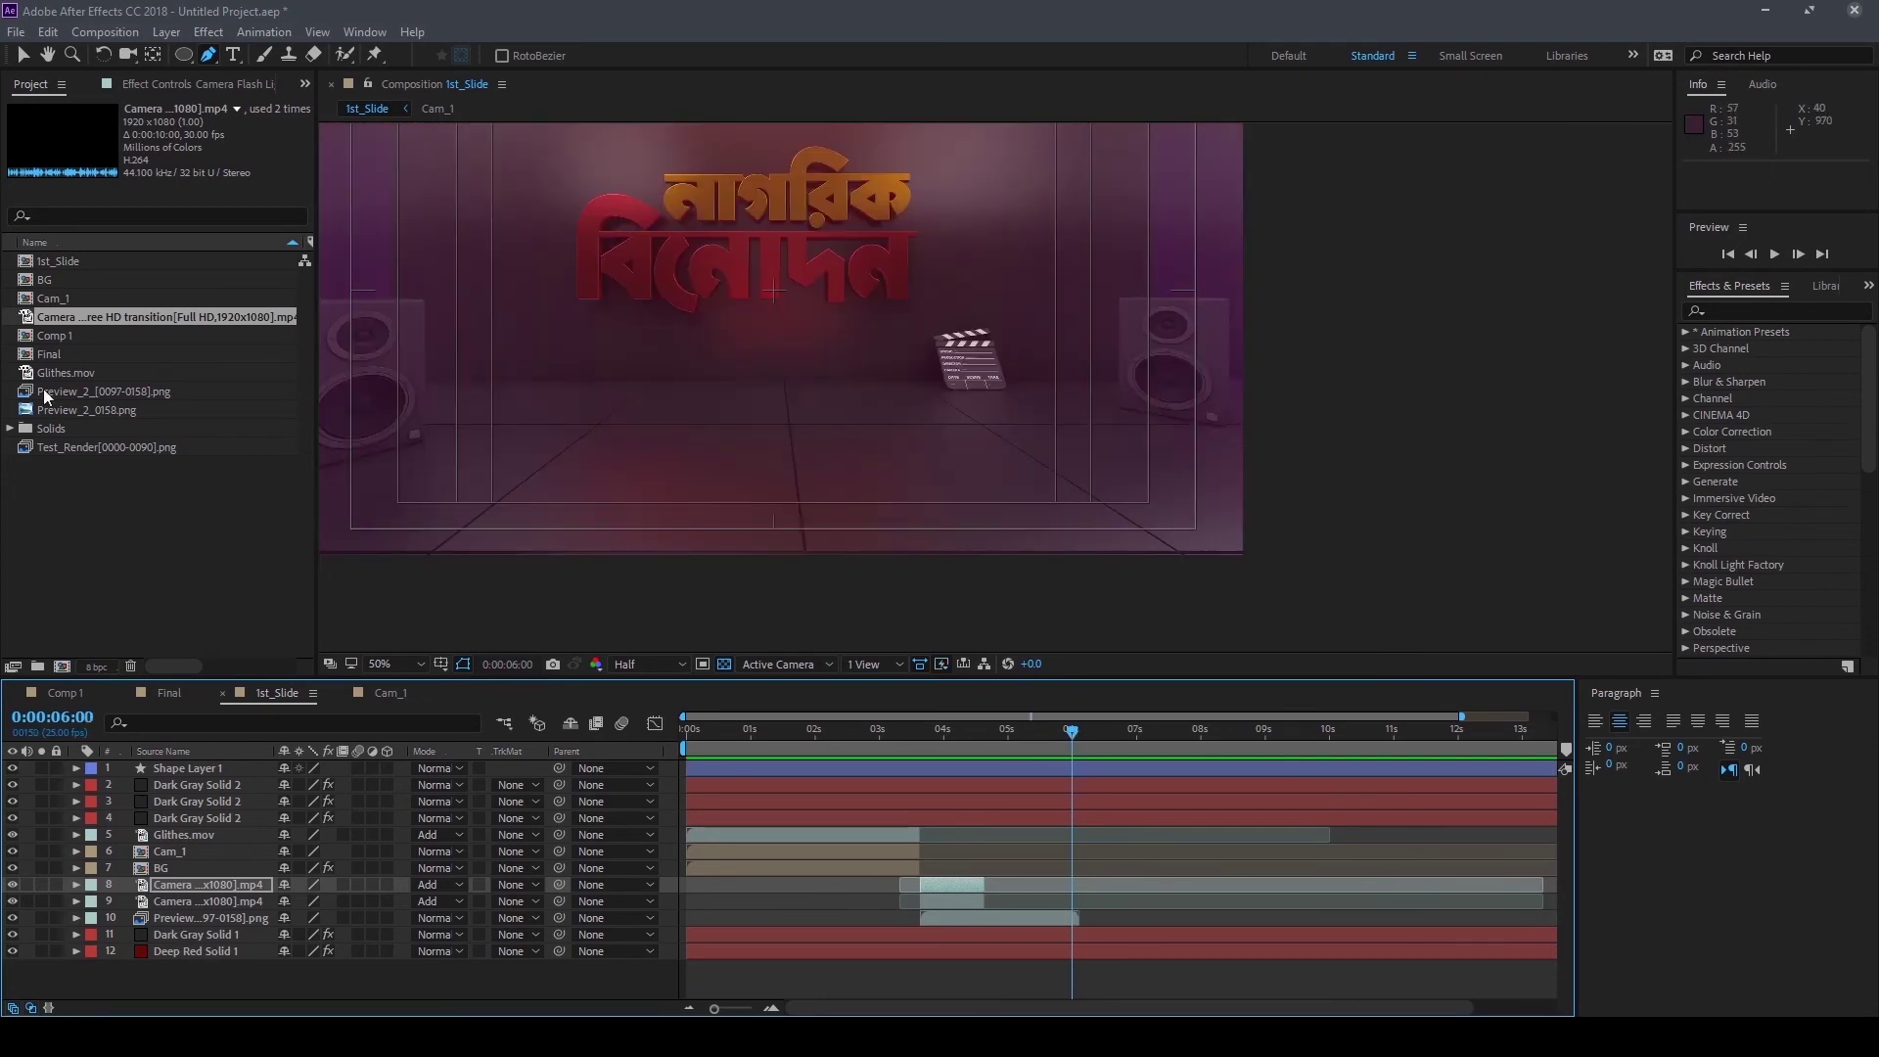
{"action": "left_click", "coordinate": [93, 413]}
{"action": "left_click_drag", "start_coordinate": [143, 411], "coordinate": [318, 925]}
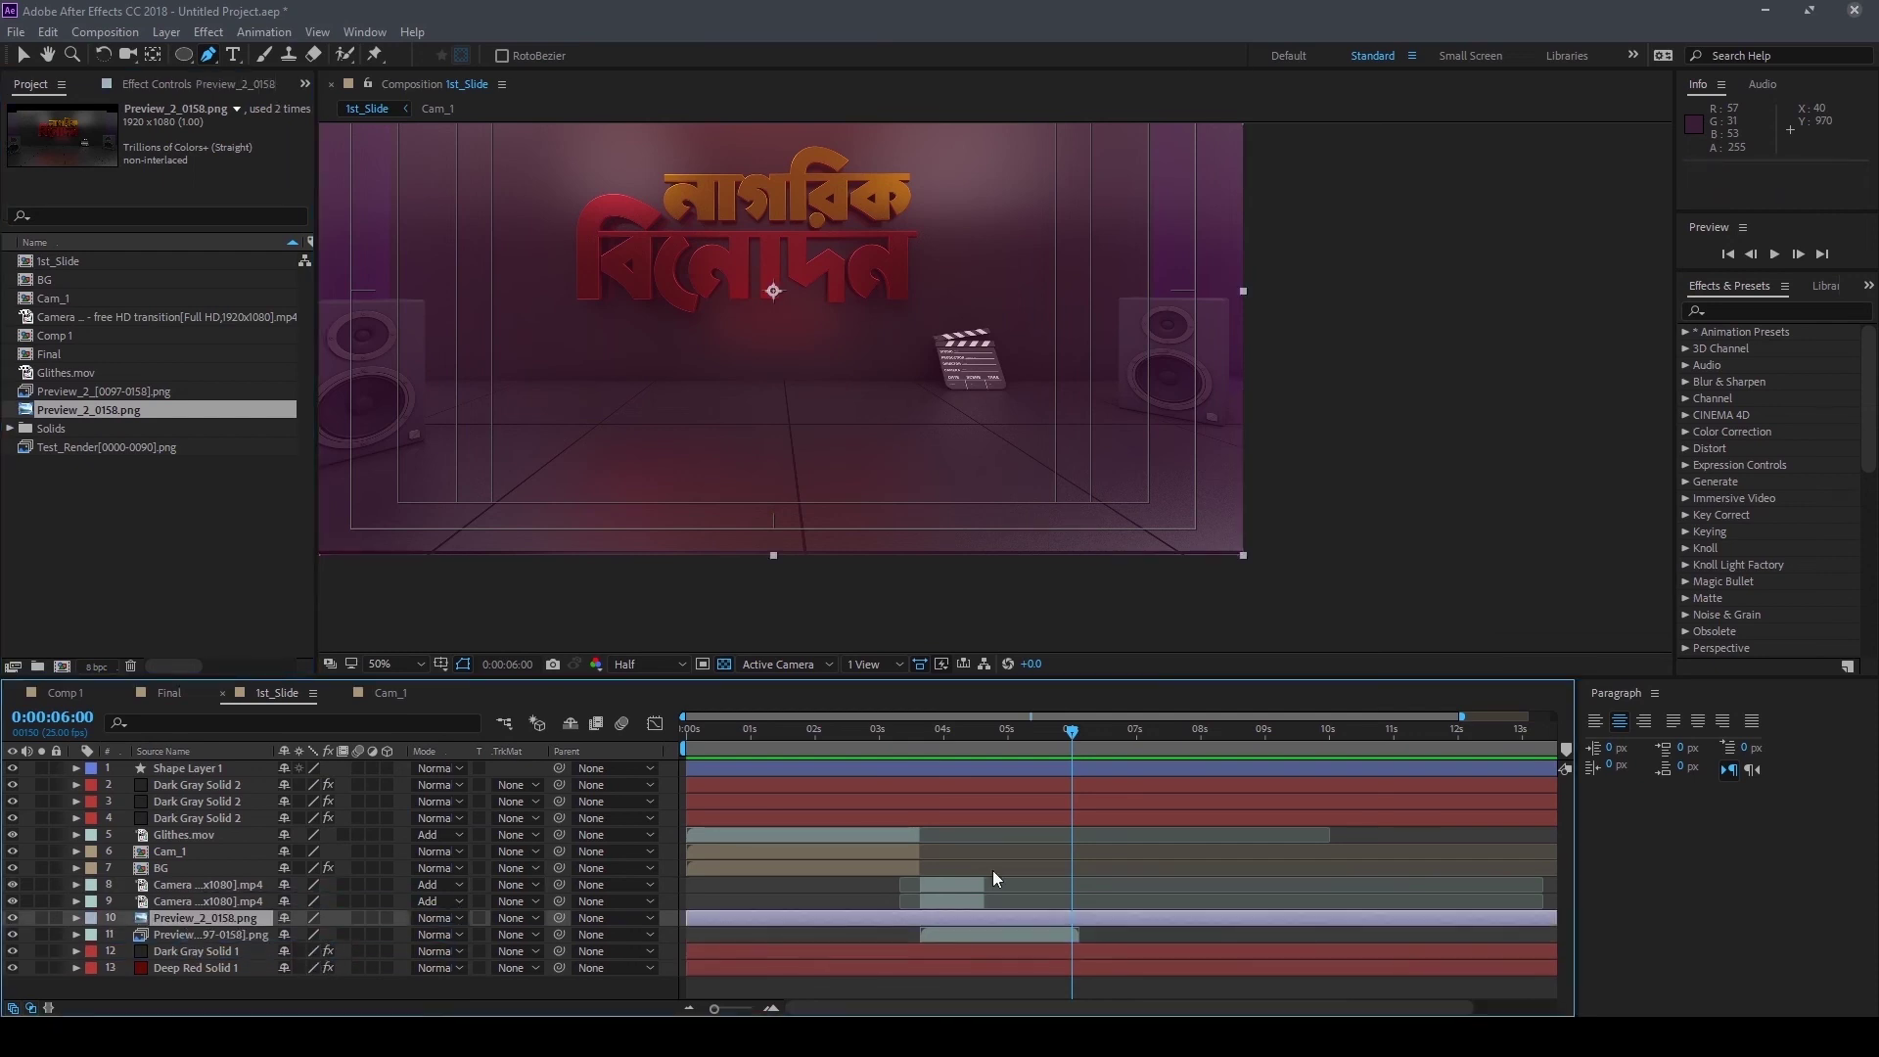
{"action": "left_click_drag", "start_coordinate": [225, 919], "coordinate": [227, 942]}
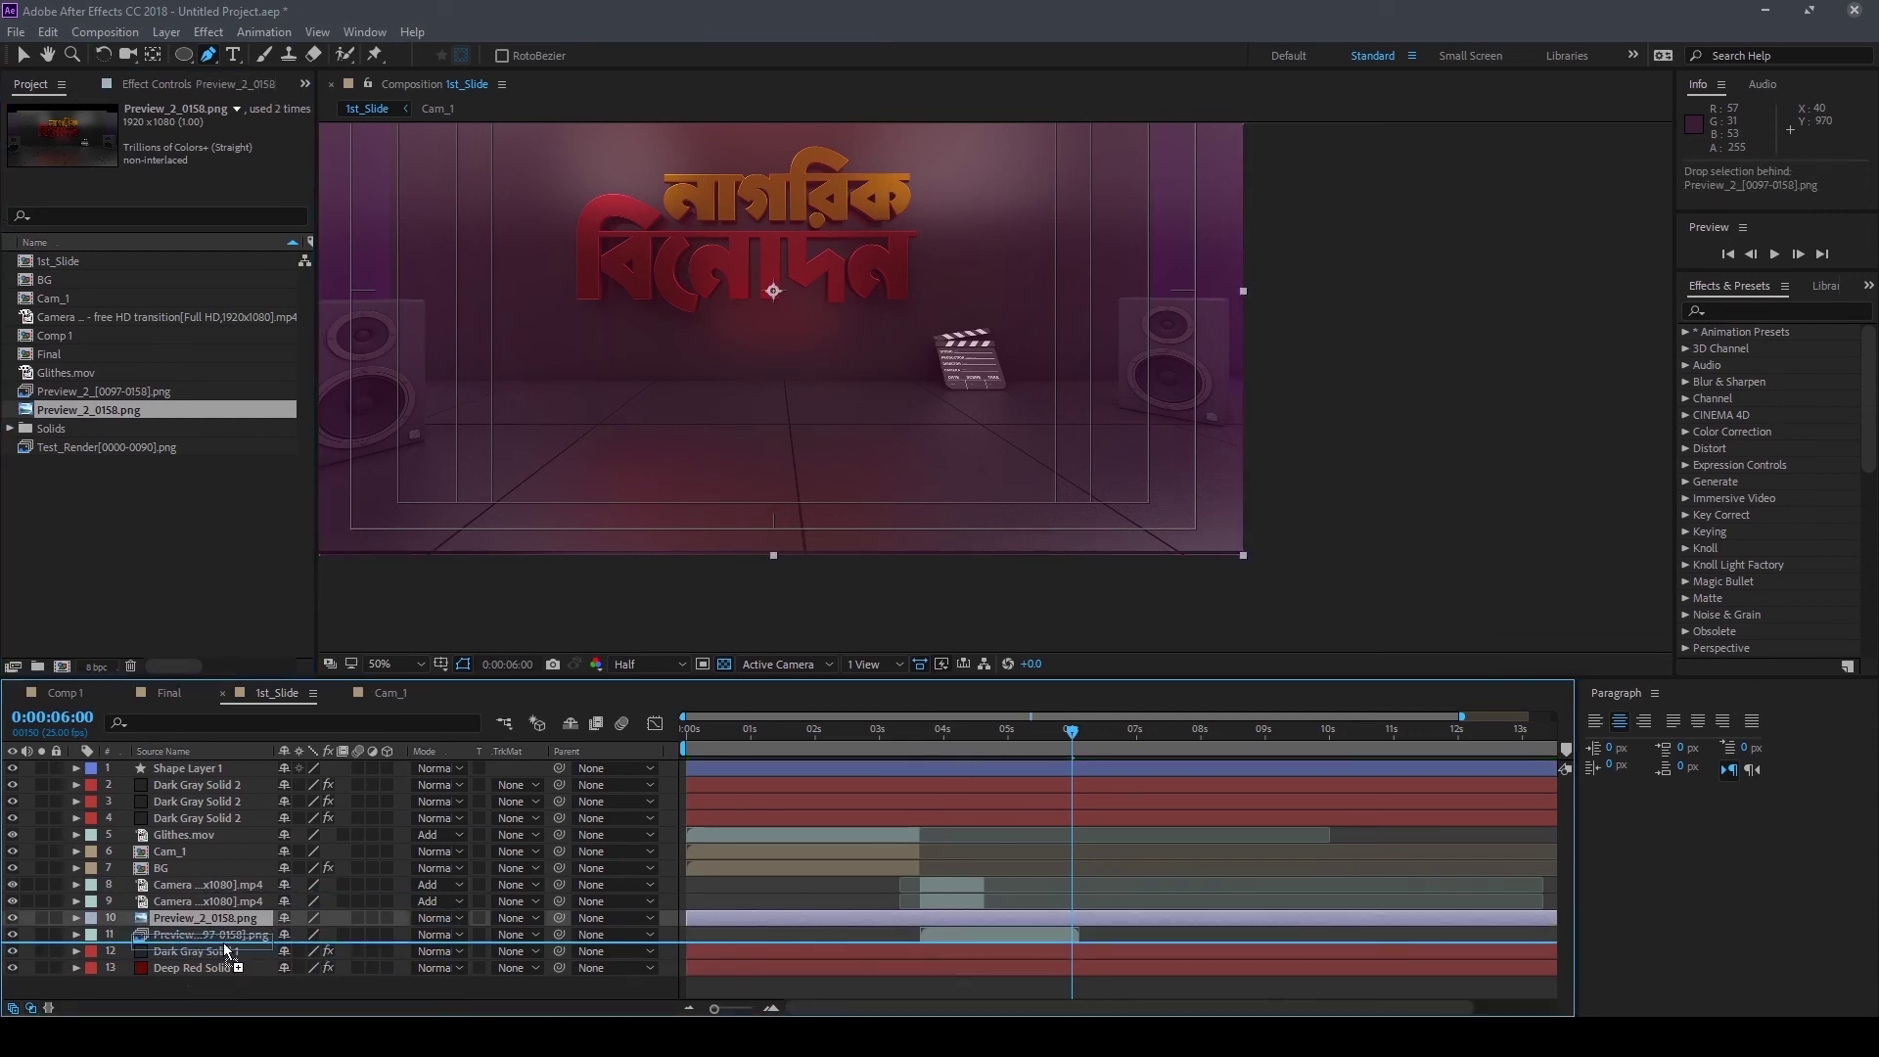
Trim the still's in-point to 6:01, then switch to the Final comp
{"action": "left_click_drag", "start_coordinate": [1071, 731], "coordinate": [1076, 734]}
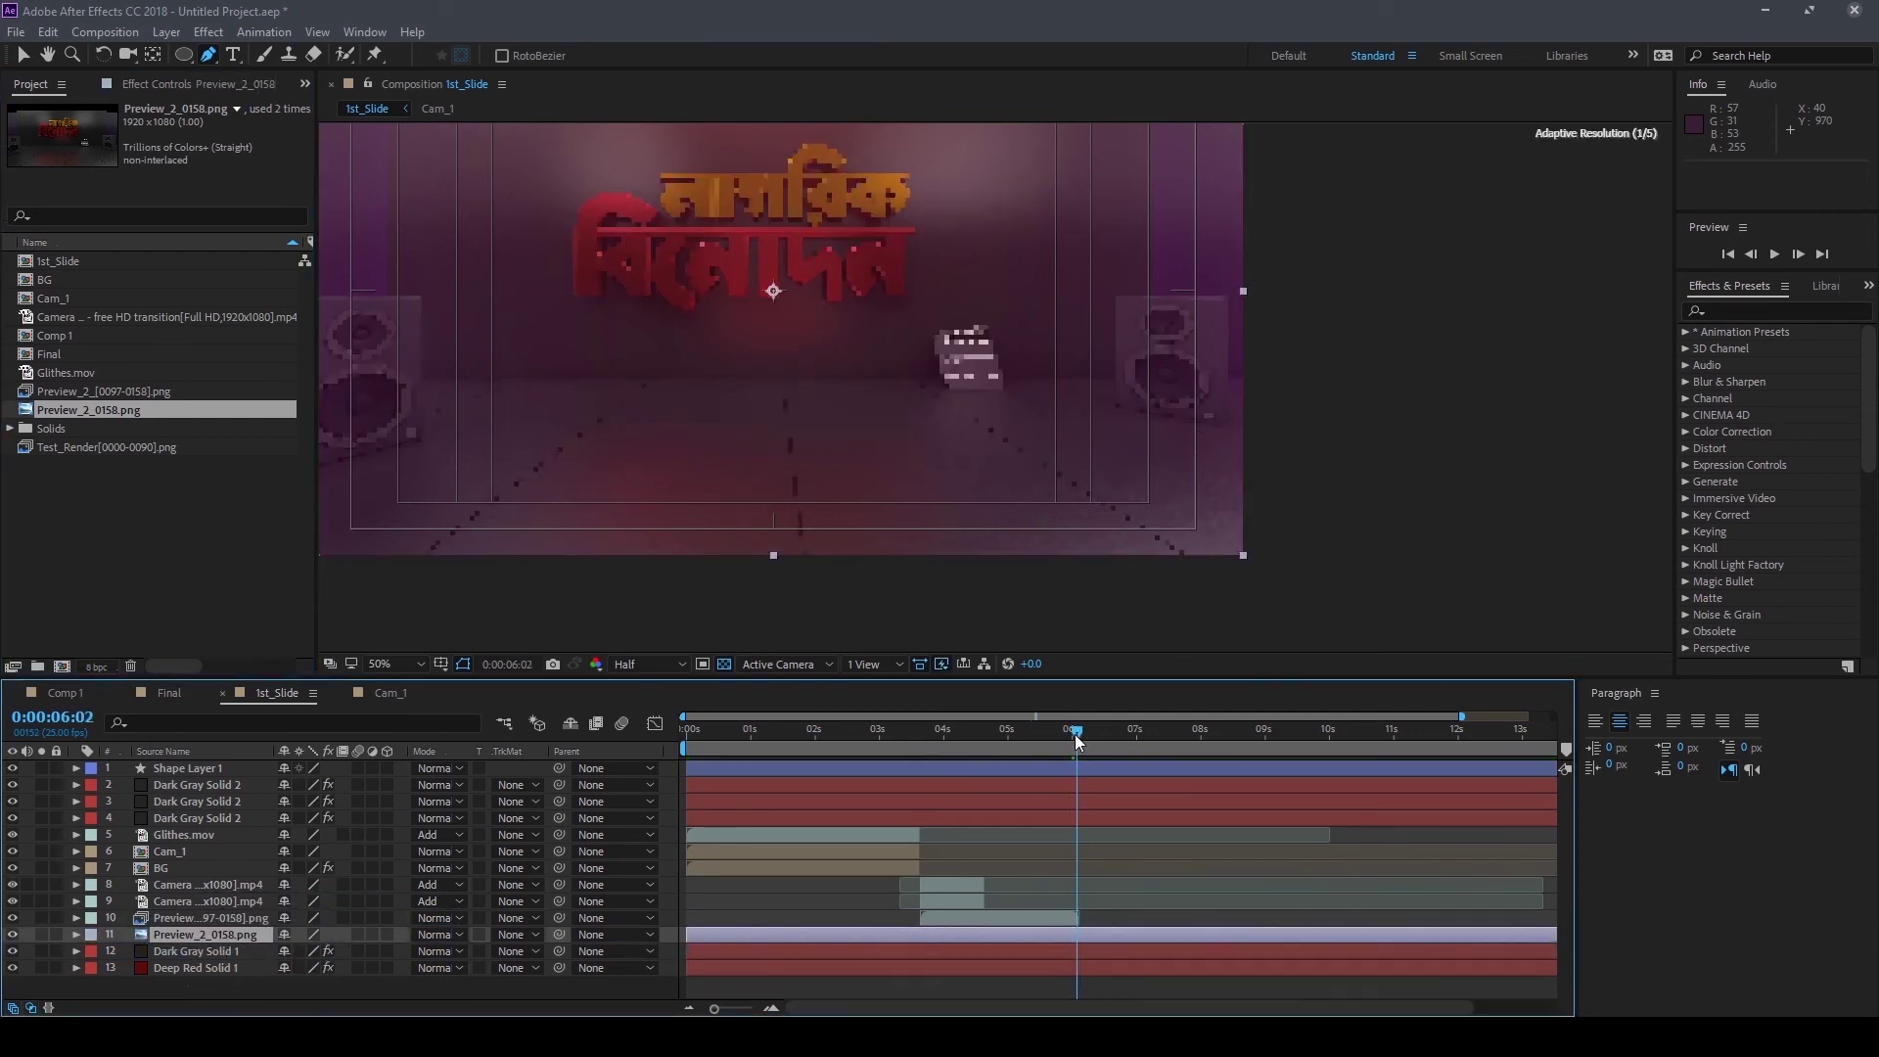
{"action": "key", "text": "alt+bracketleft"}
{"action": "mouse_move", "coordinate": [1074, 740]}
{"action": "left_mouse_down"}
{"action": "mouse_move", "coordinate": [1039, 741]}
{"action": "mouse_move", "coordinate": [1098, 736]}
{"action": "mouse_move", "coordinate": [1076, 741]}
{"action": "left_mouse_up"}
{"action": "key", "text": "comma"}
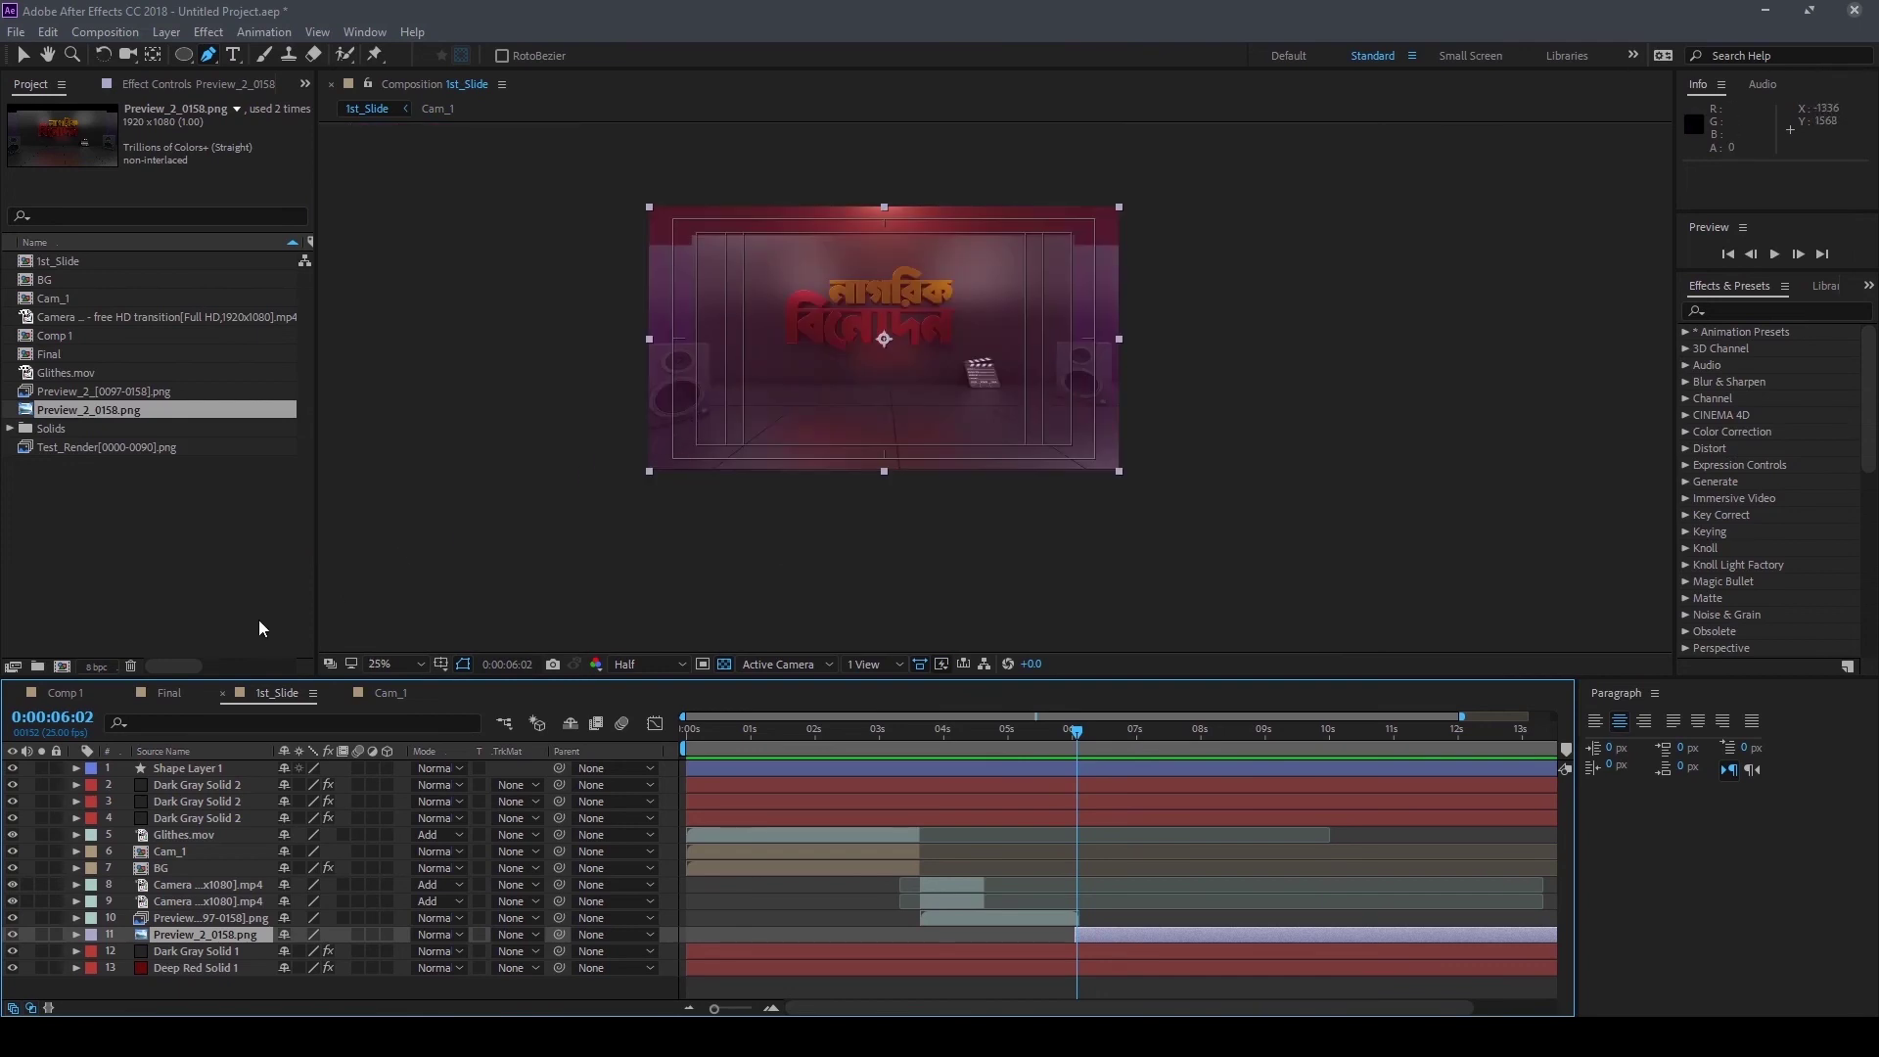
{"action": "left_click", "coordinate": [169, 694]}
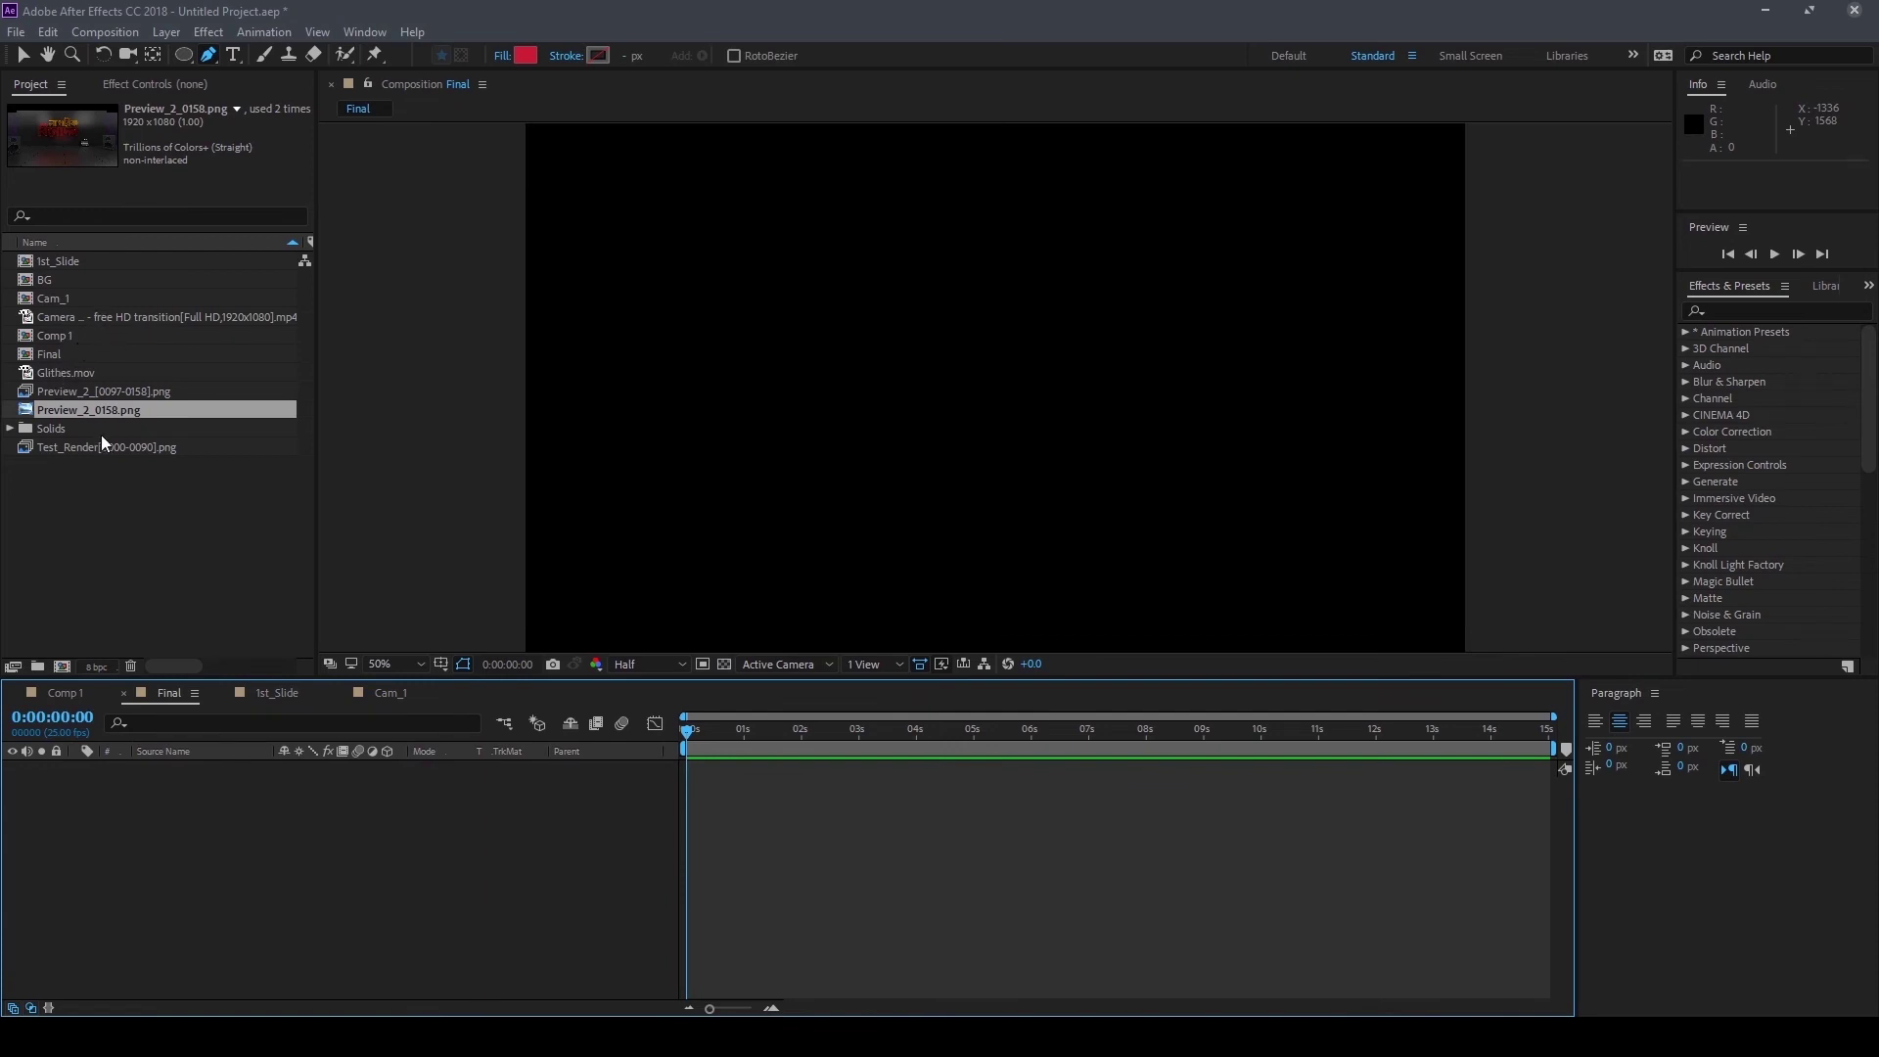
Nest 1st_Slide into the Final timeline and RAM-preview it, stopping near 05:12
{"action": "left_click_drag", "start_coordinate": [56, 263], "coordinate": [173, 806]}
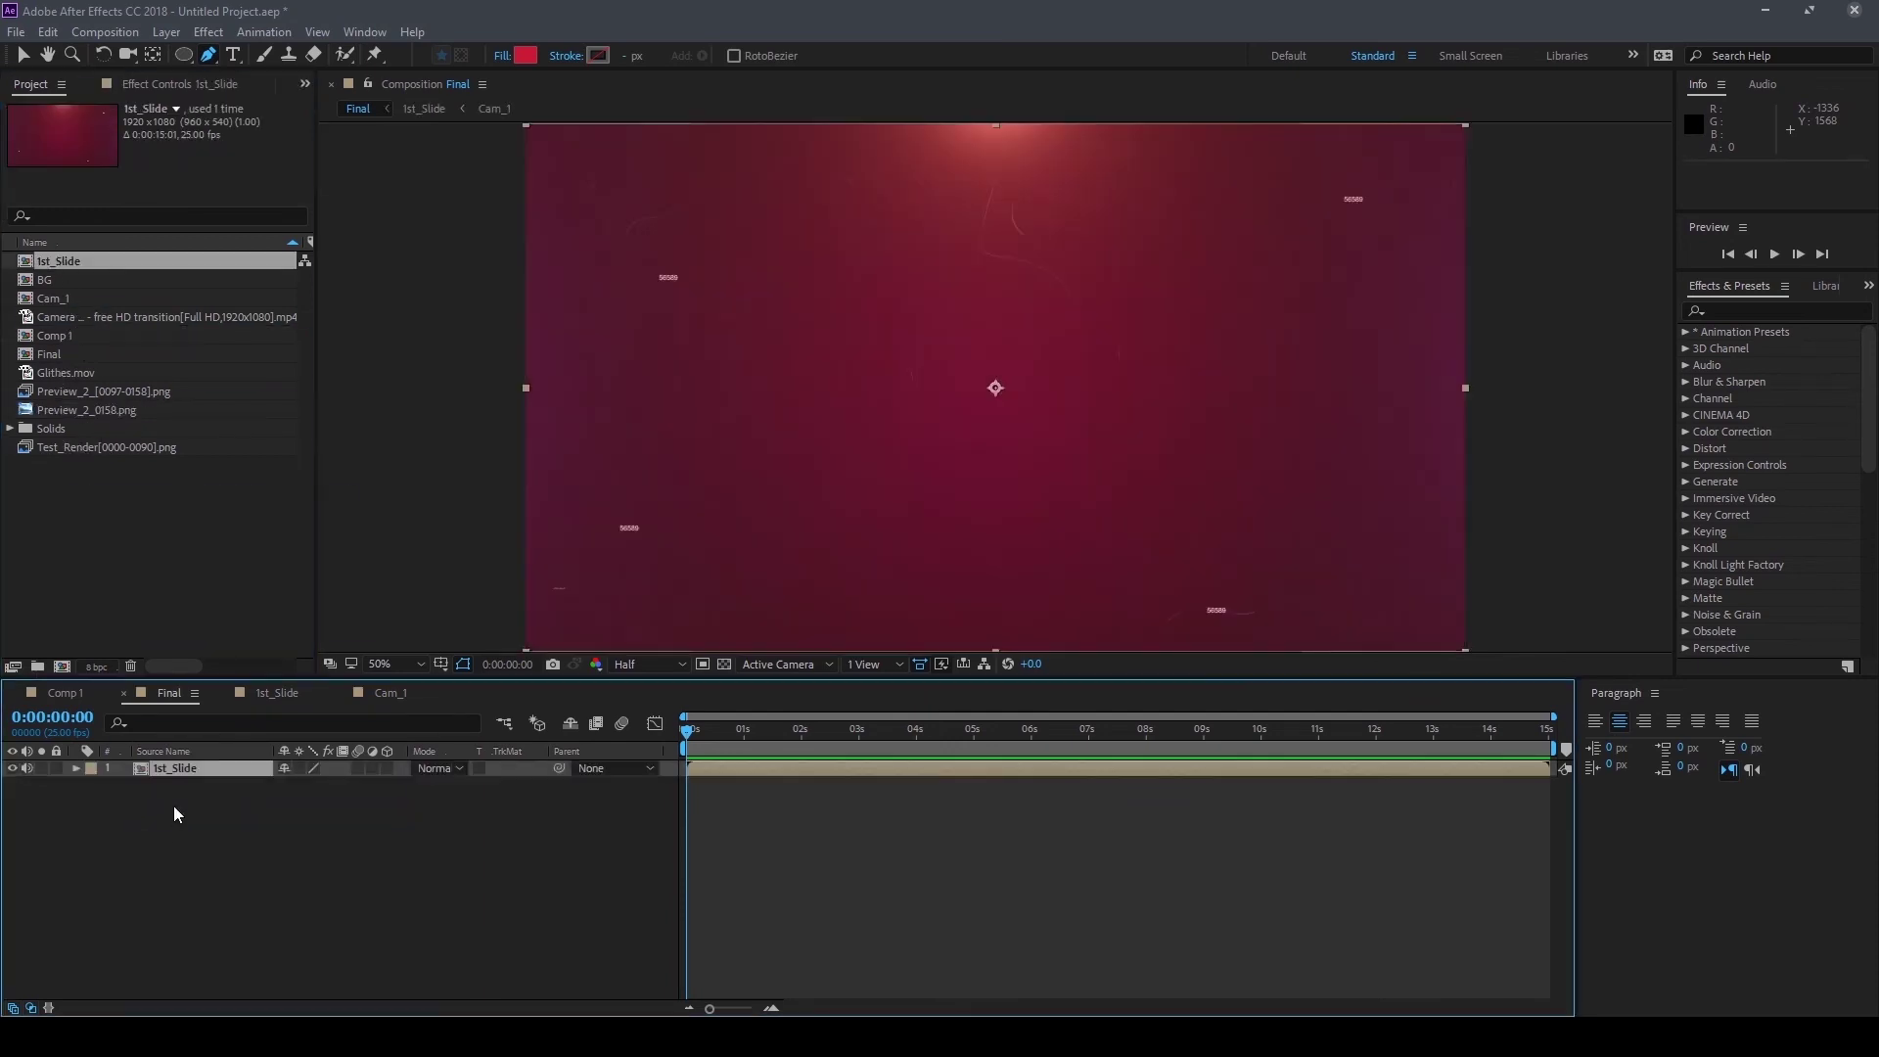
{"action": "key", "text": "space"}
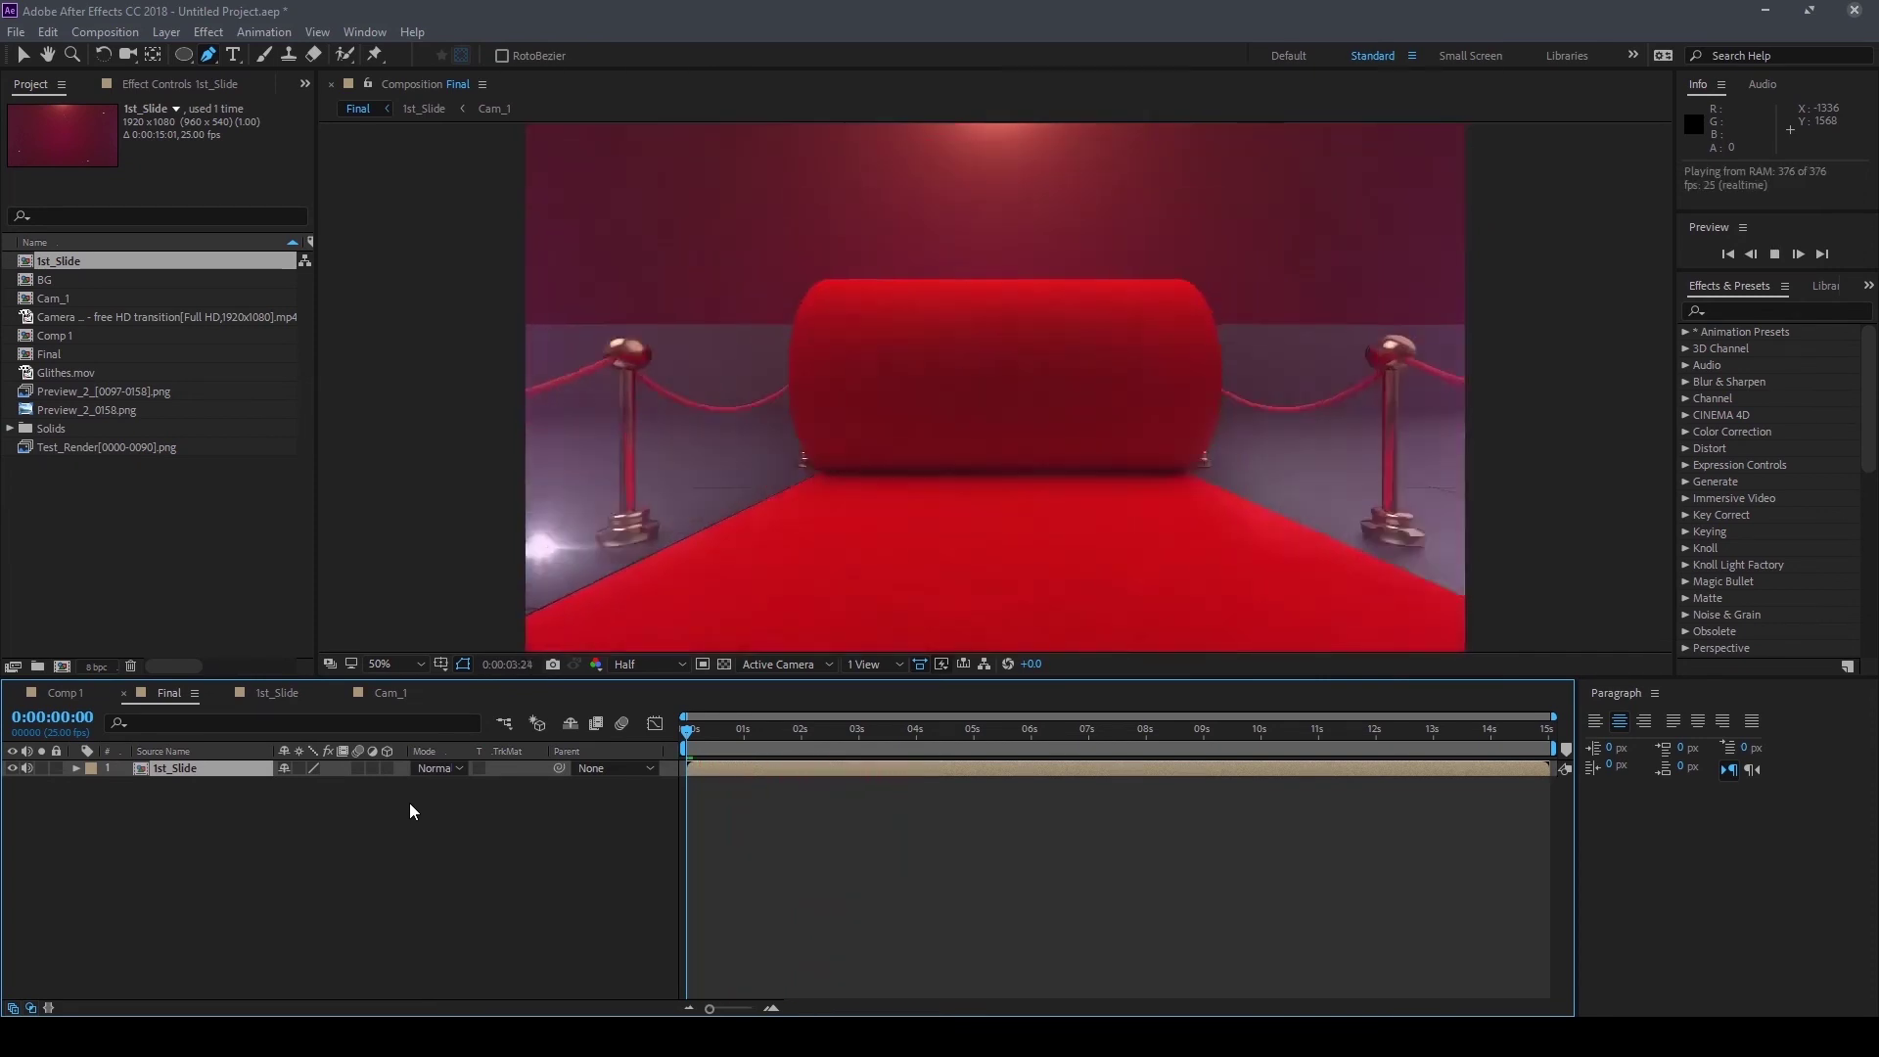
{"action": "key", "text": "space"}
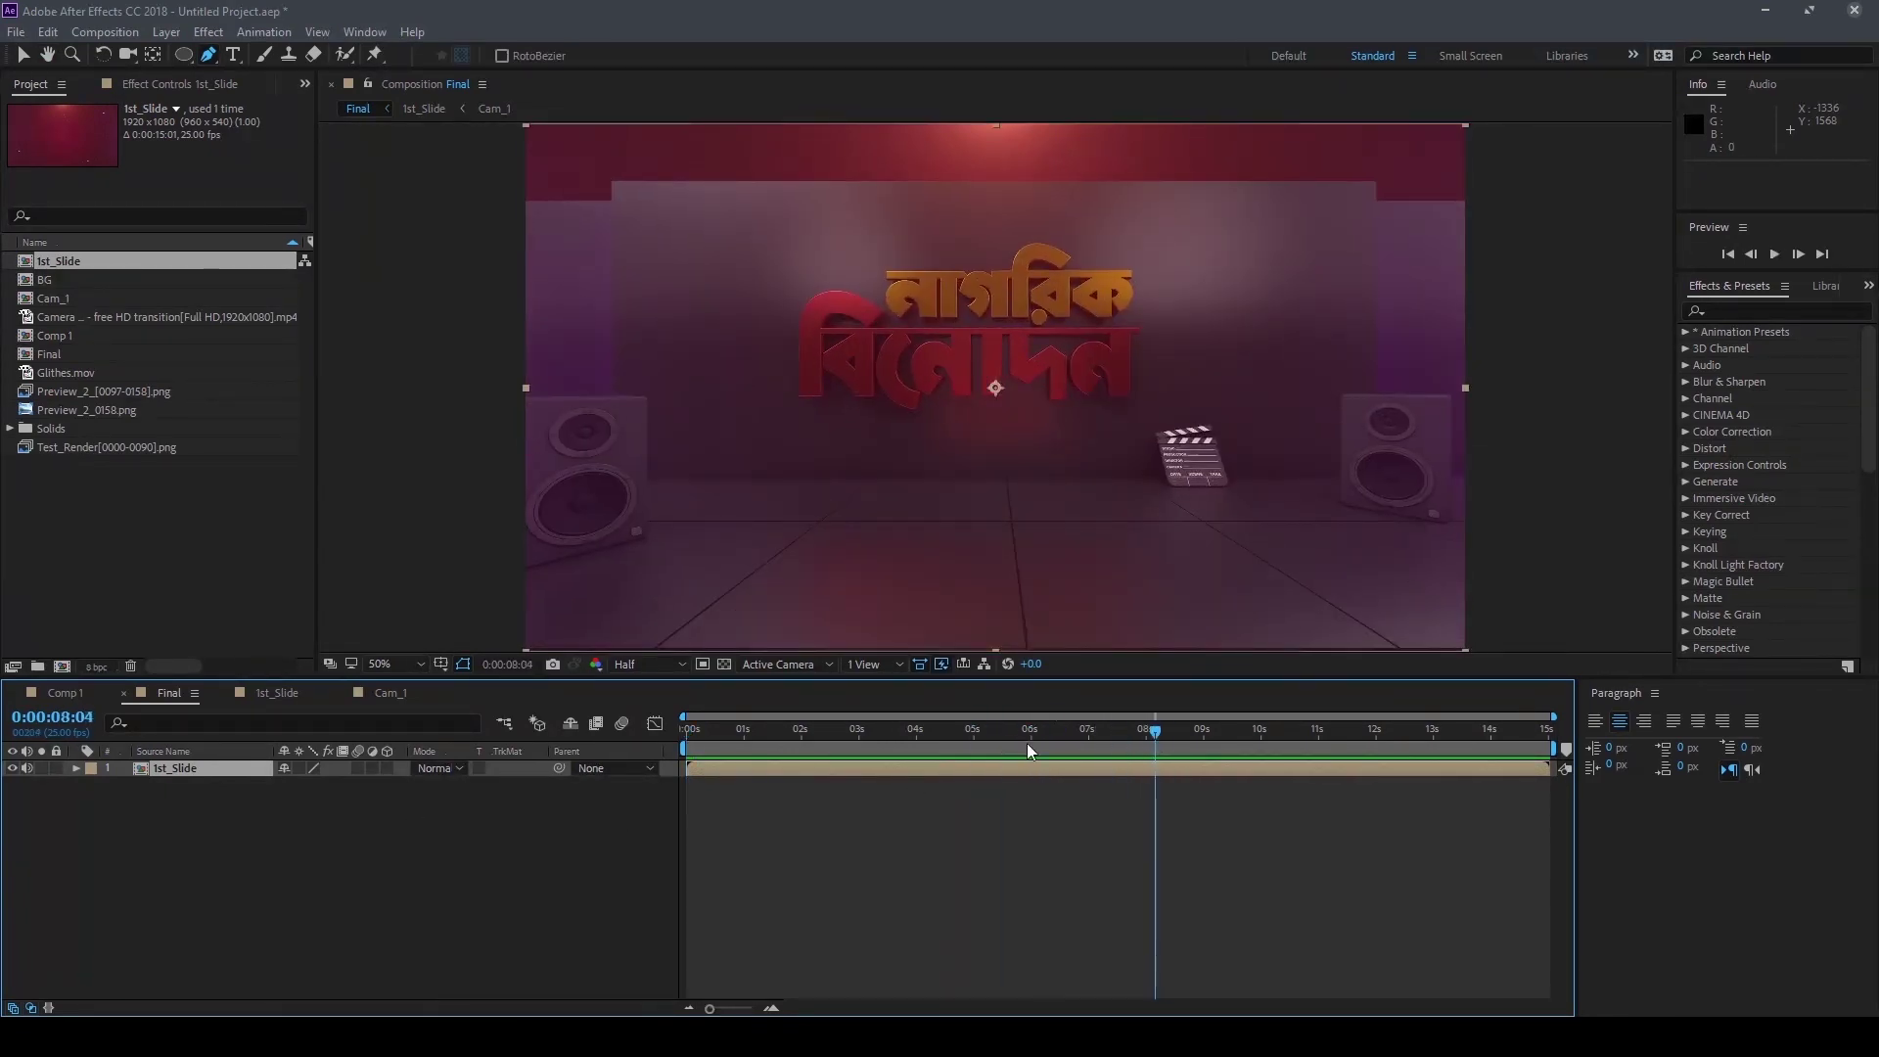
{"action": "left_click_drag", "start_coordinate": [1073, 730], "coordinate": [917, 747]}
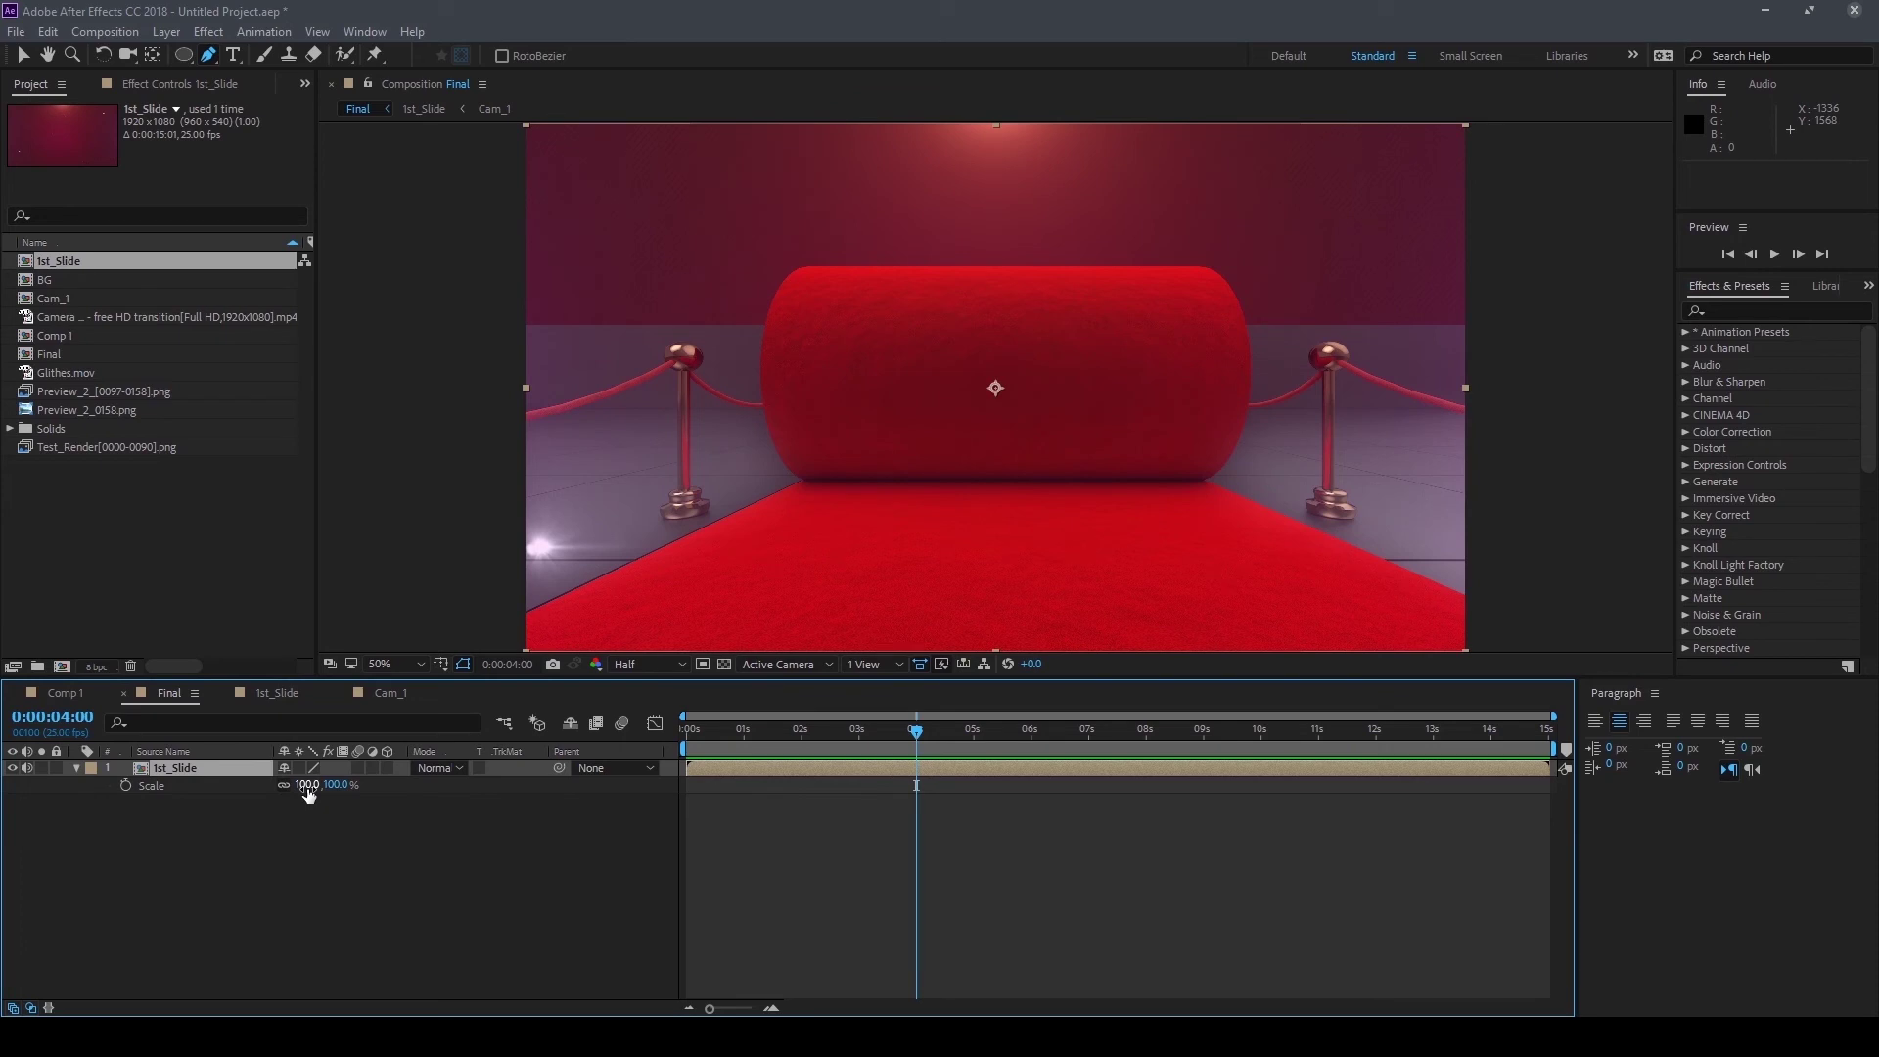
Keyframe 1st_Slide's Scale: 100% before, 110% around 4:20, back to 100% after
{"action": "left_click_drag", "start_coordinate": [920, 732], "coordinate": [960, 737]}
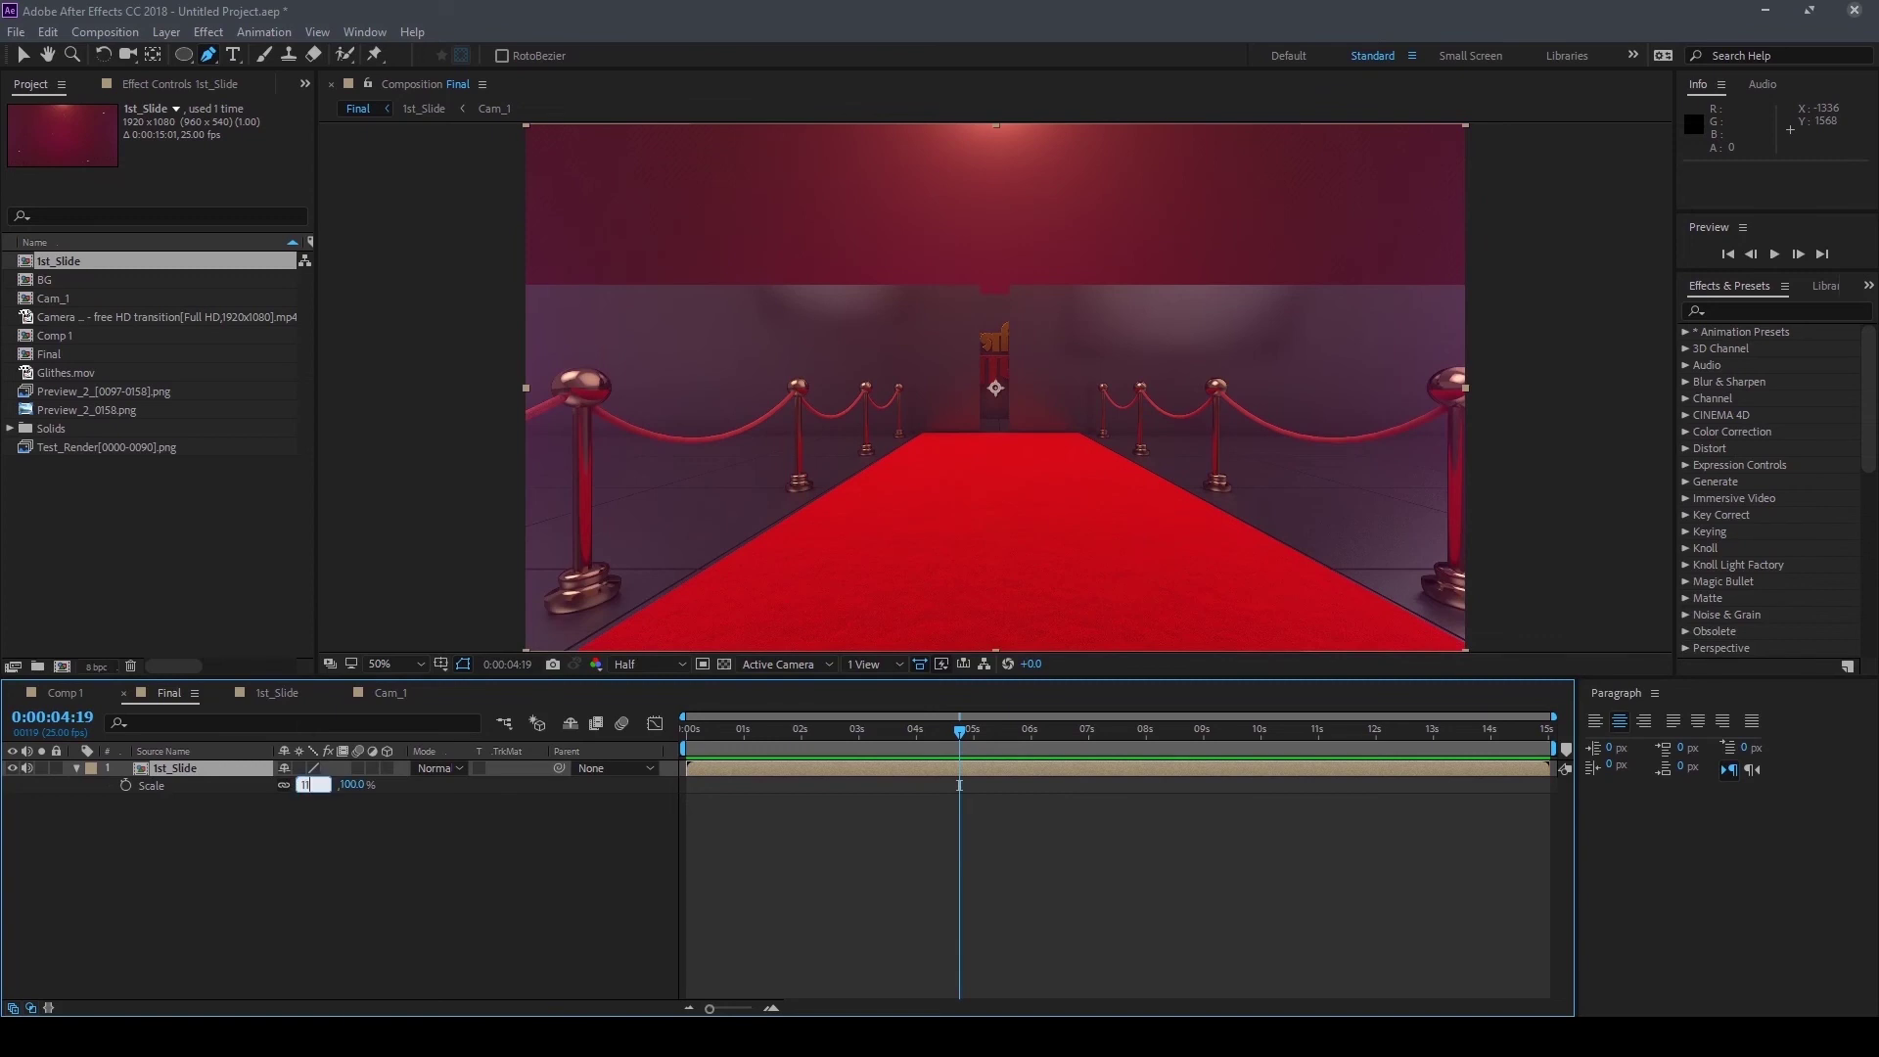
{"action": "type", "text": "0.0"}
{"action": "key", "text": "Return"}
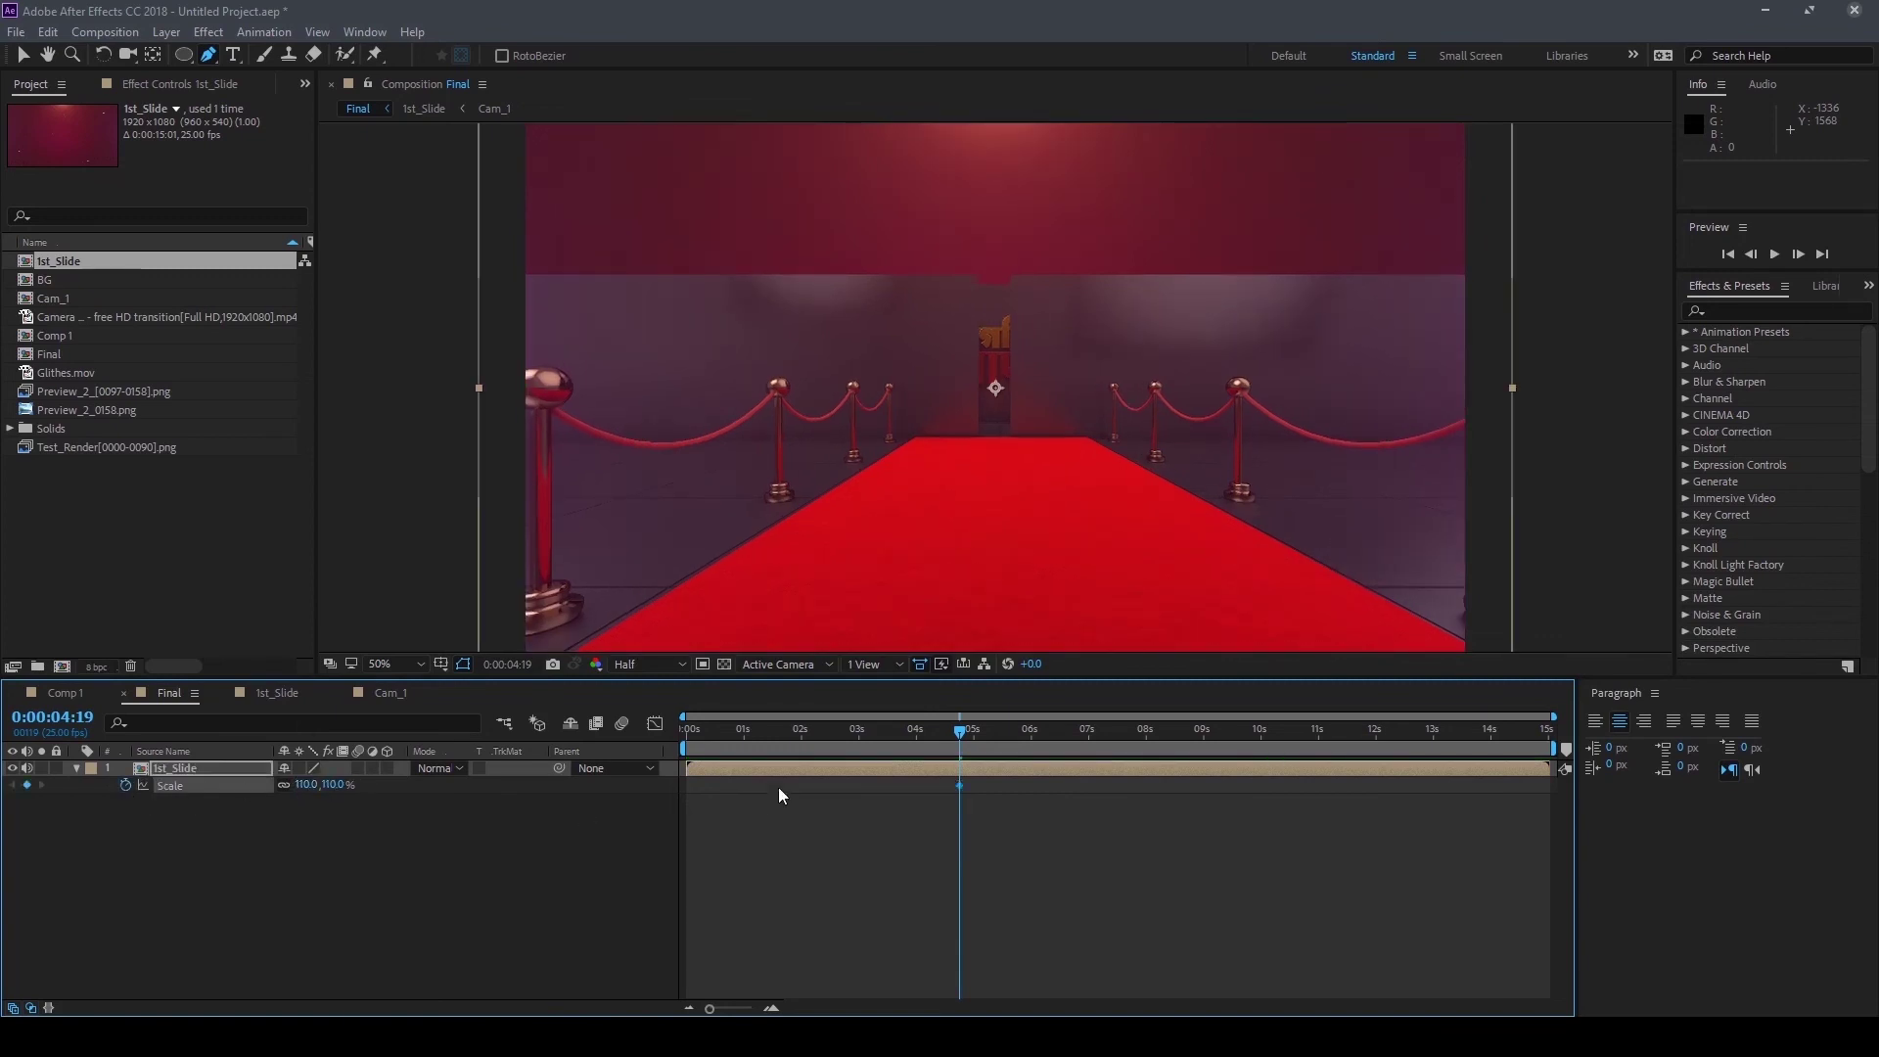
{"action": "left_click_drag", "start_coordinate": [959, 732], "coordinate": [889, 738]}
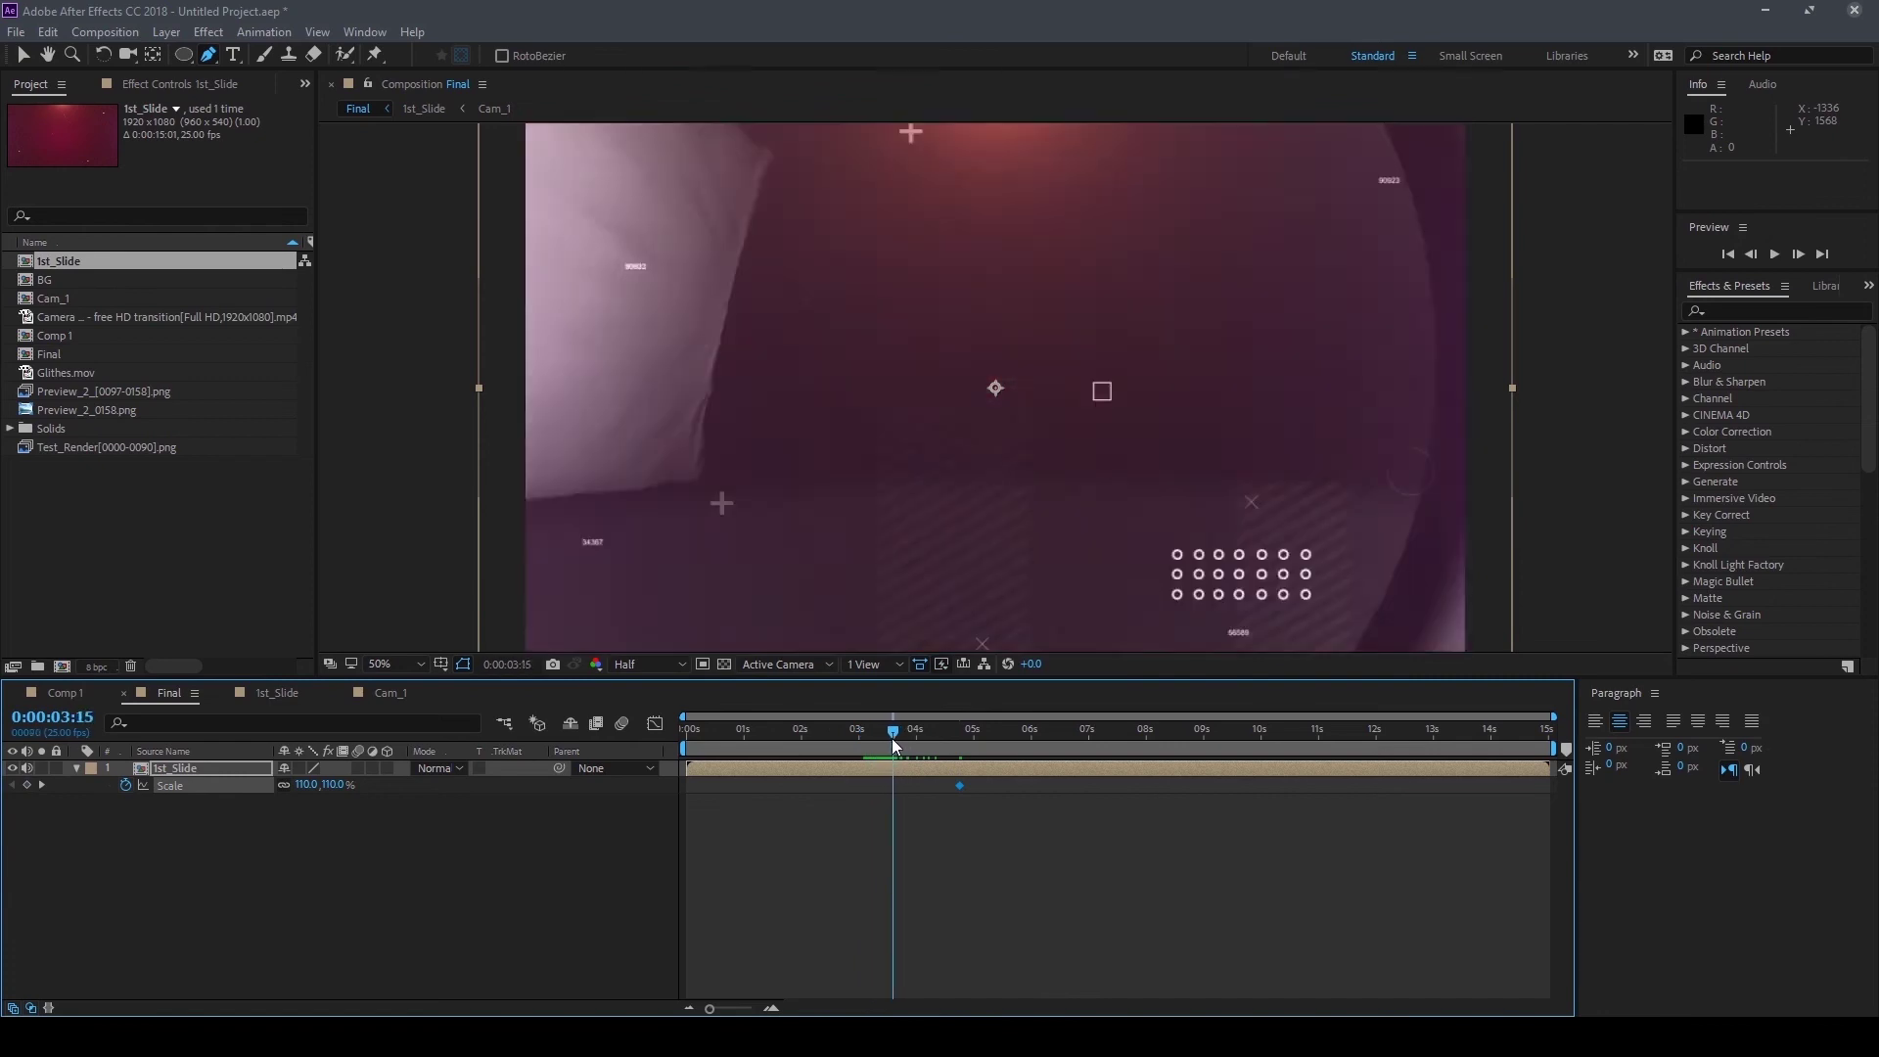
{"action": "left_click_drag", "start_coordinate": [889, 738], "coordinate": [917, 726]}
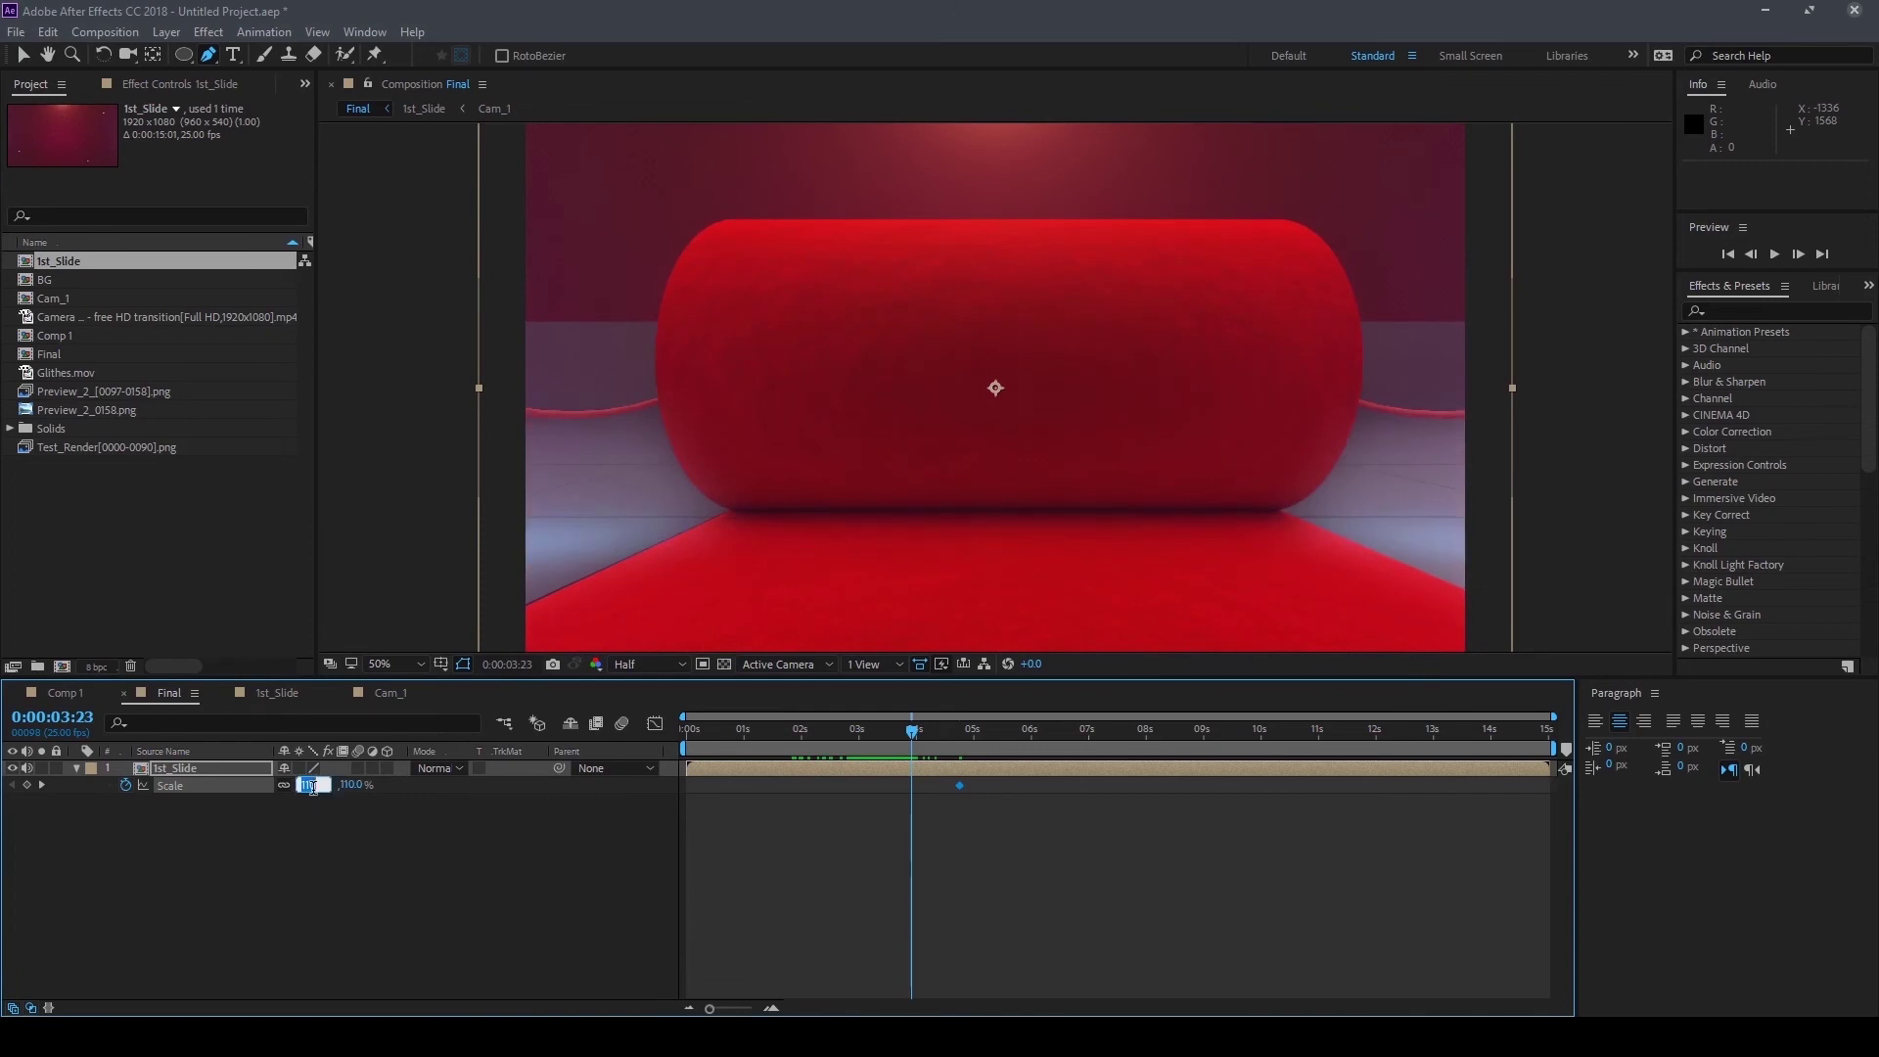
{"action": "type", "text": "100"}
{"action": "key", "text": "Return"}
{"action": "left_click_drag", "start_coordinate": [857, 736], "coordinate": [1088, 734]}
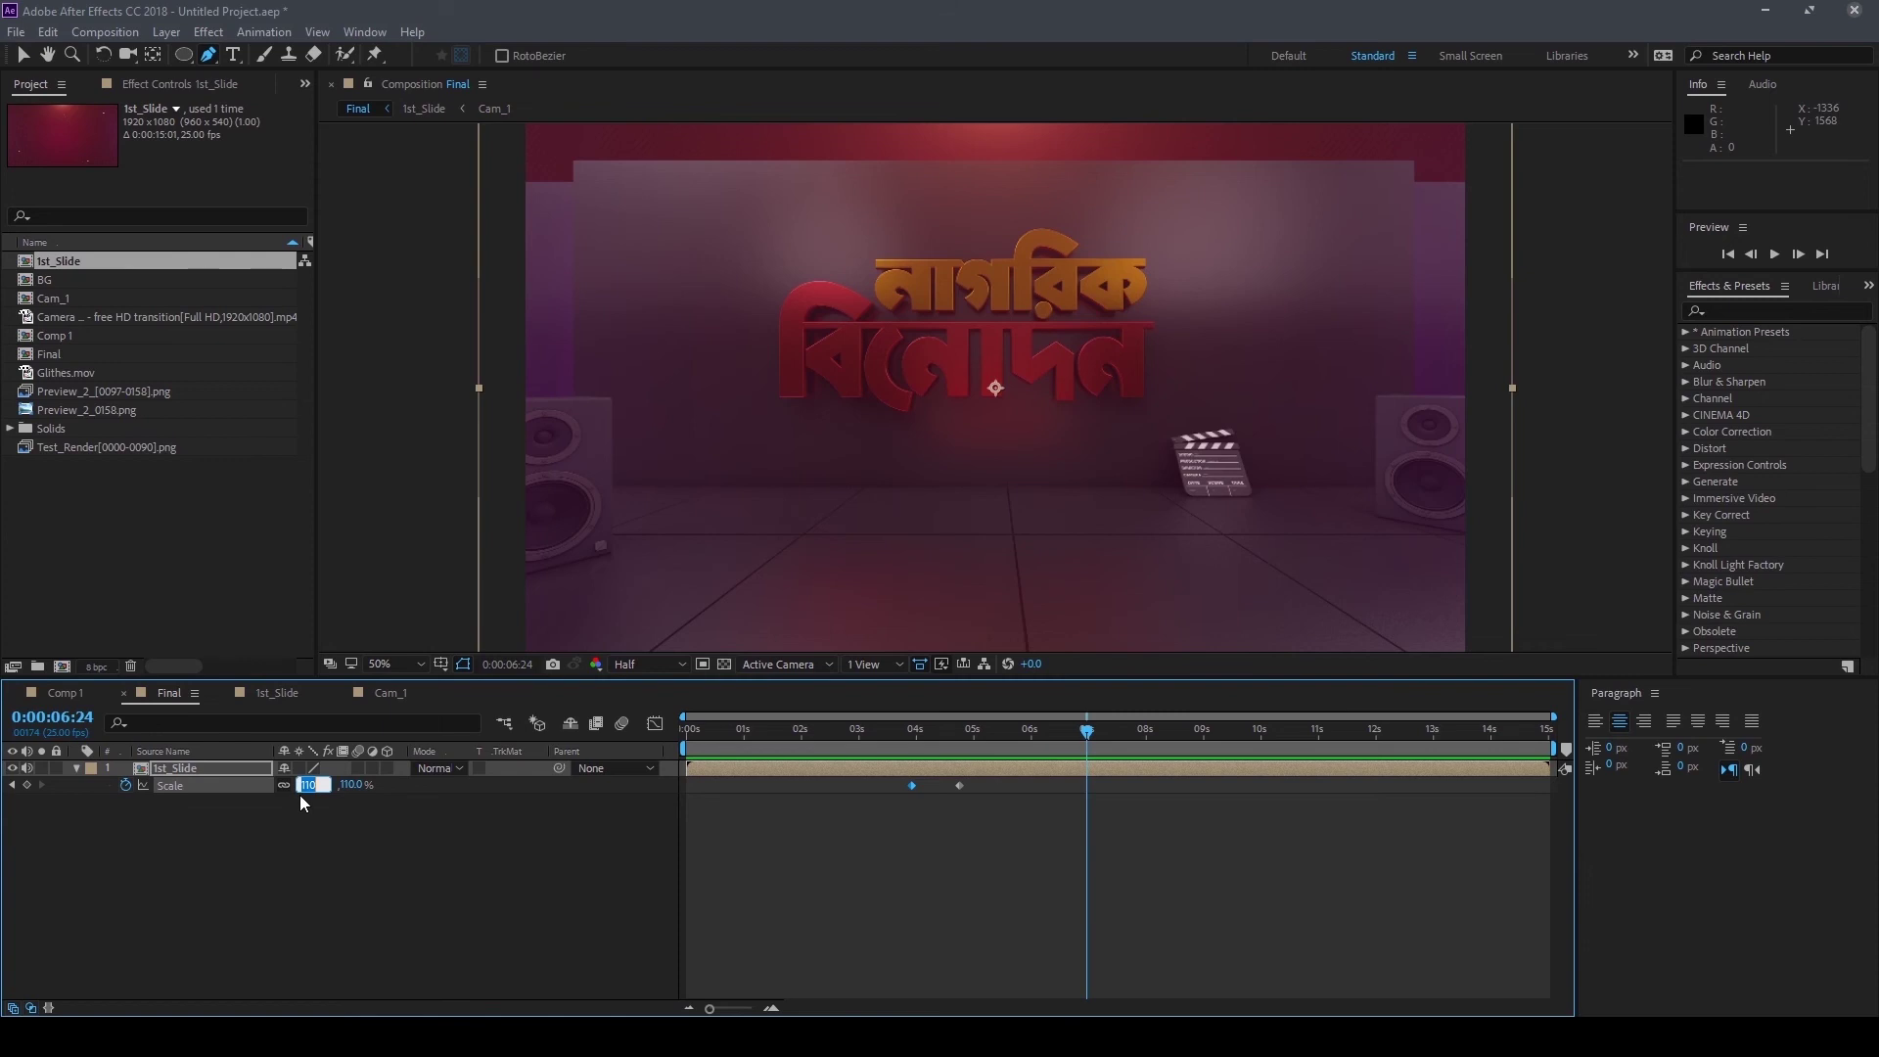
{"action": "type", "text": "100"}
{"action": "key", "text": "Return"}
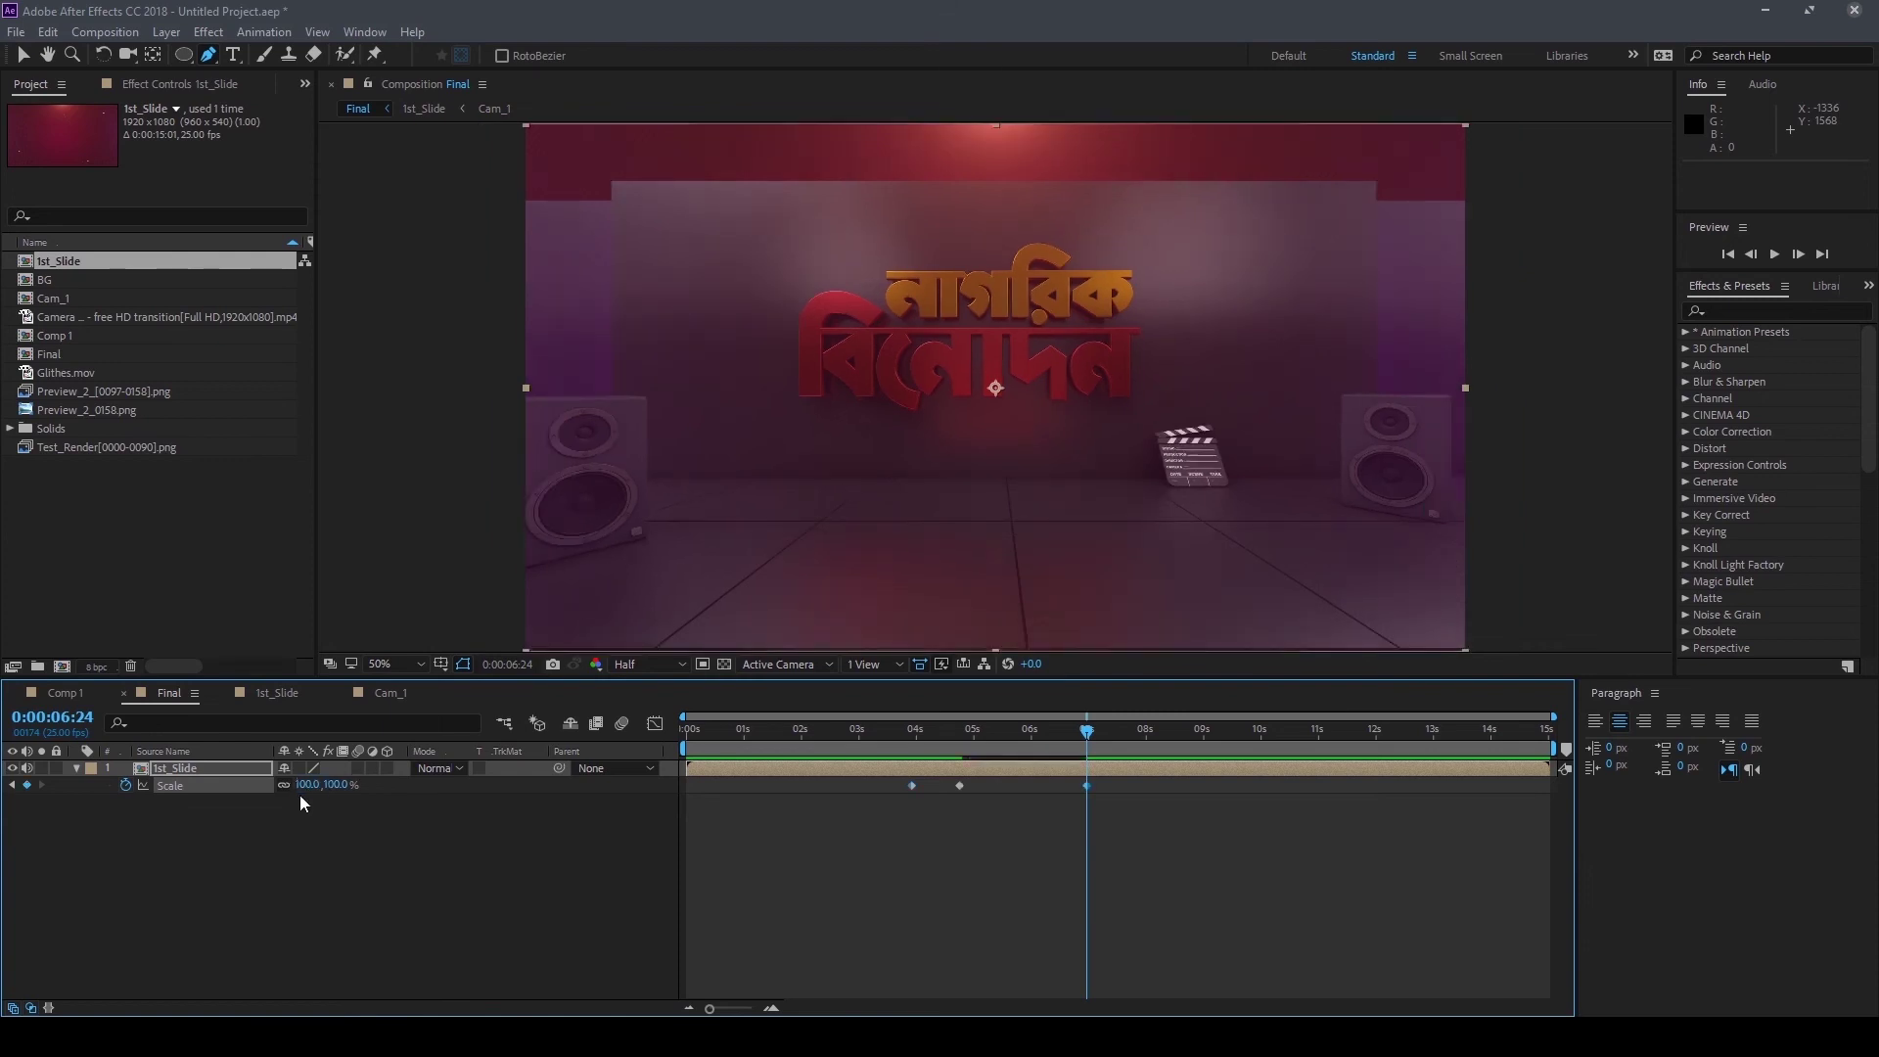
Preview the bump, then raise the middle Scale keyframe to 120% and scrub to check
{"action": "key", "text": "space"}
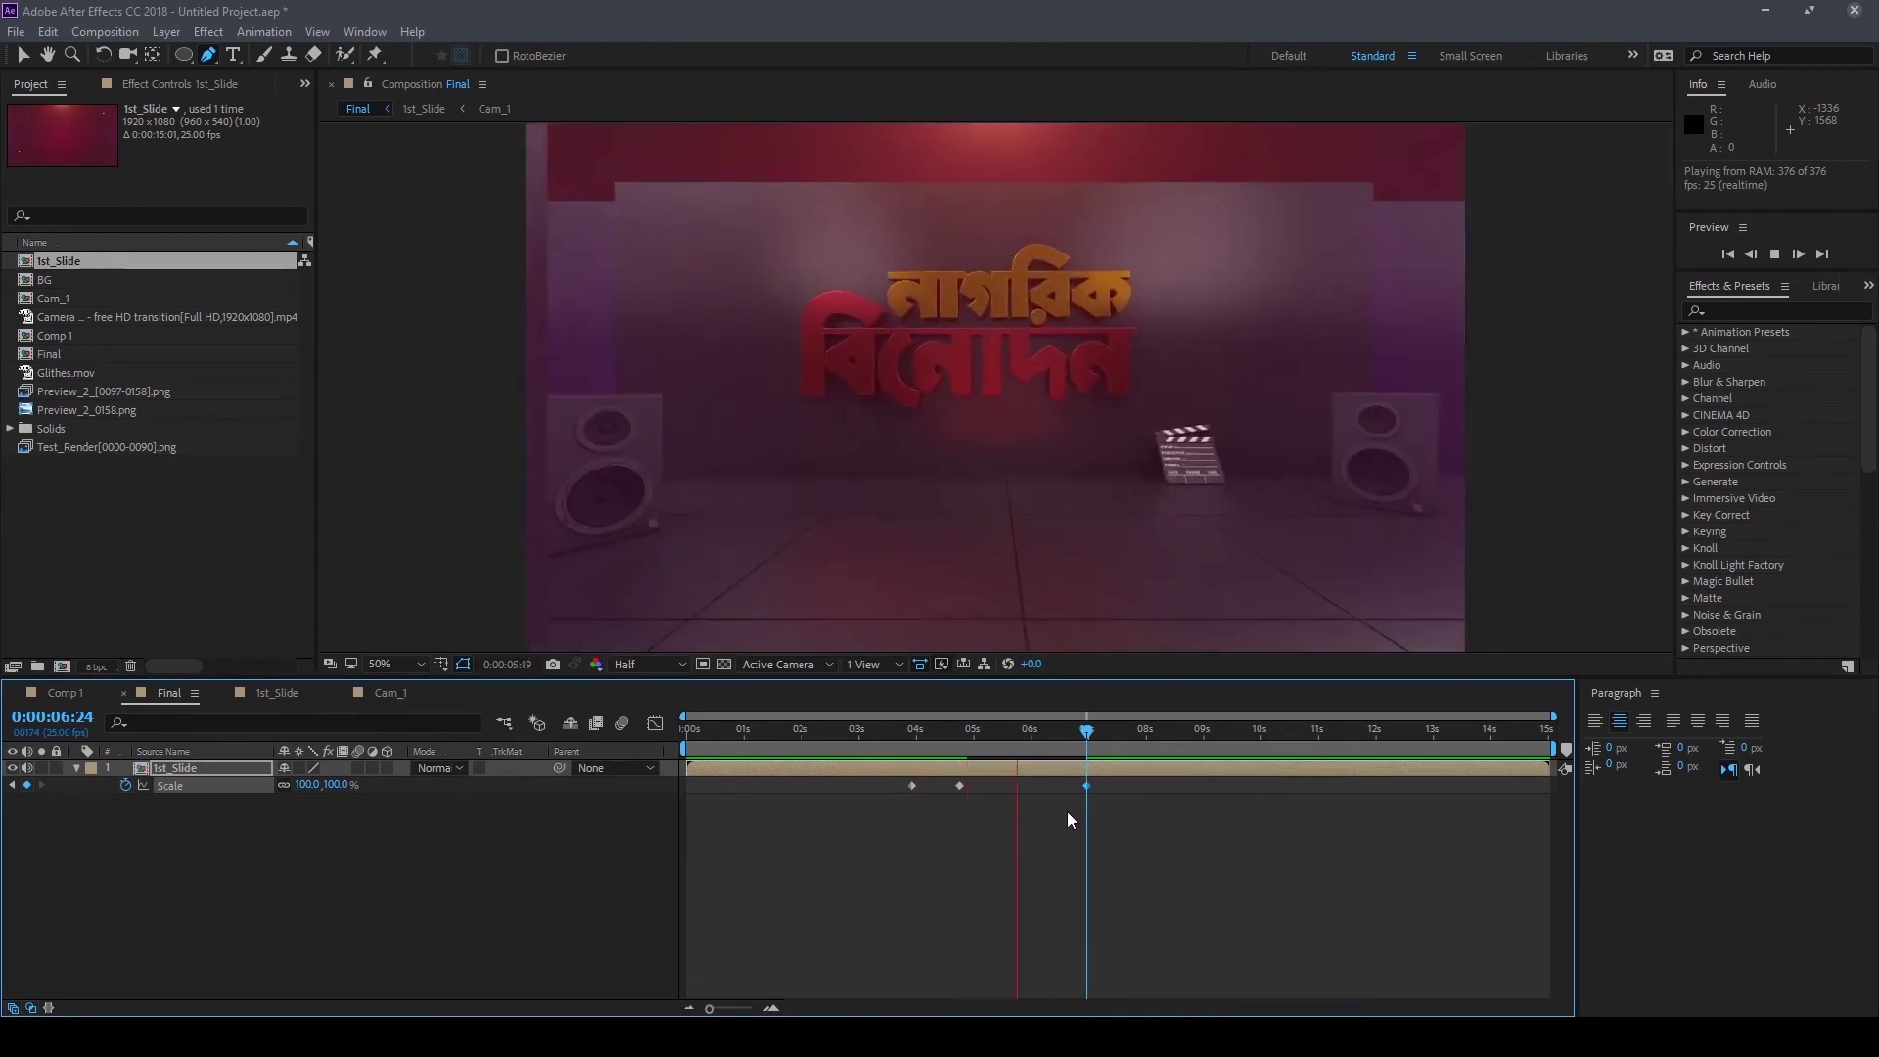
{"action": "key", "text": "space"}
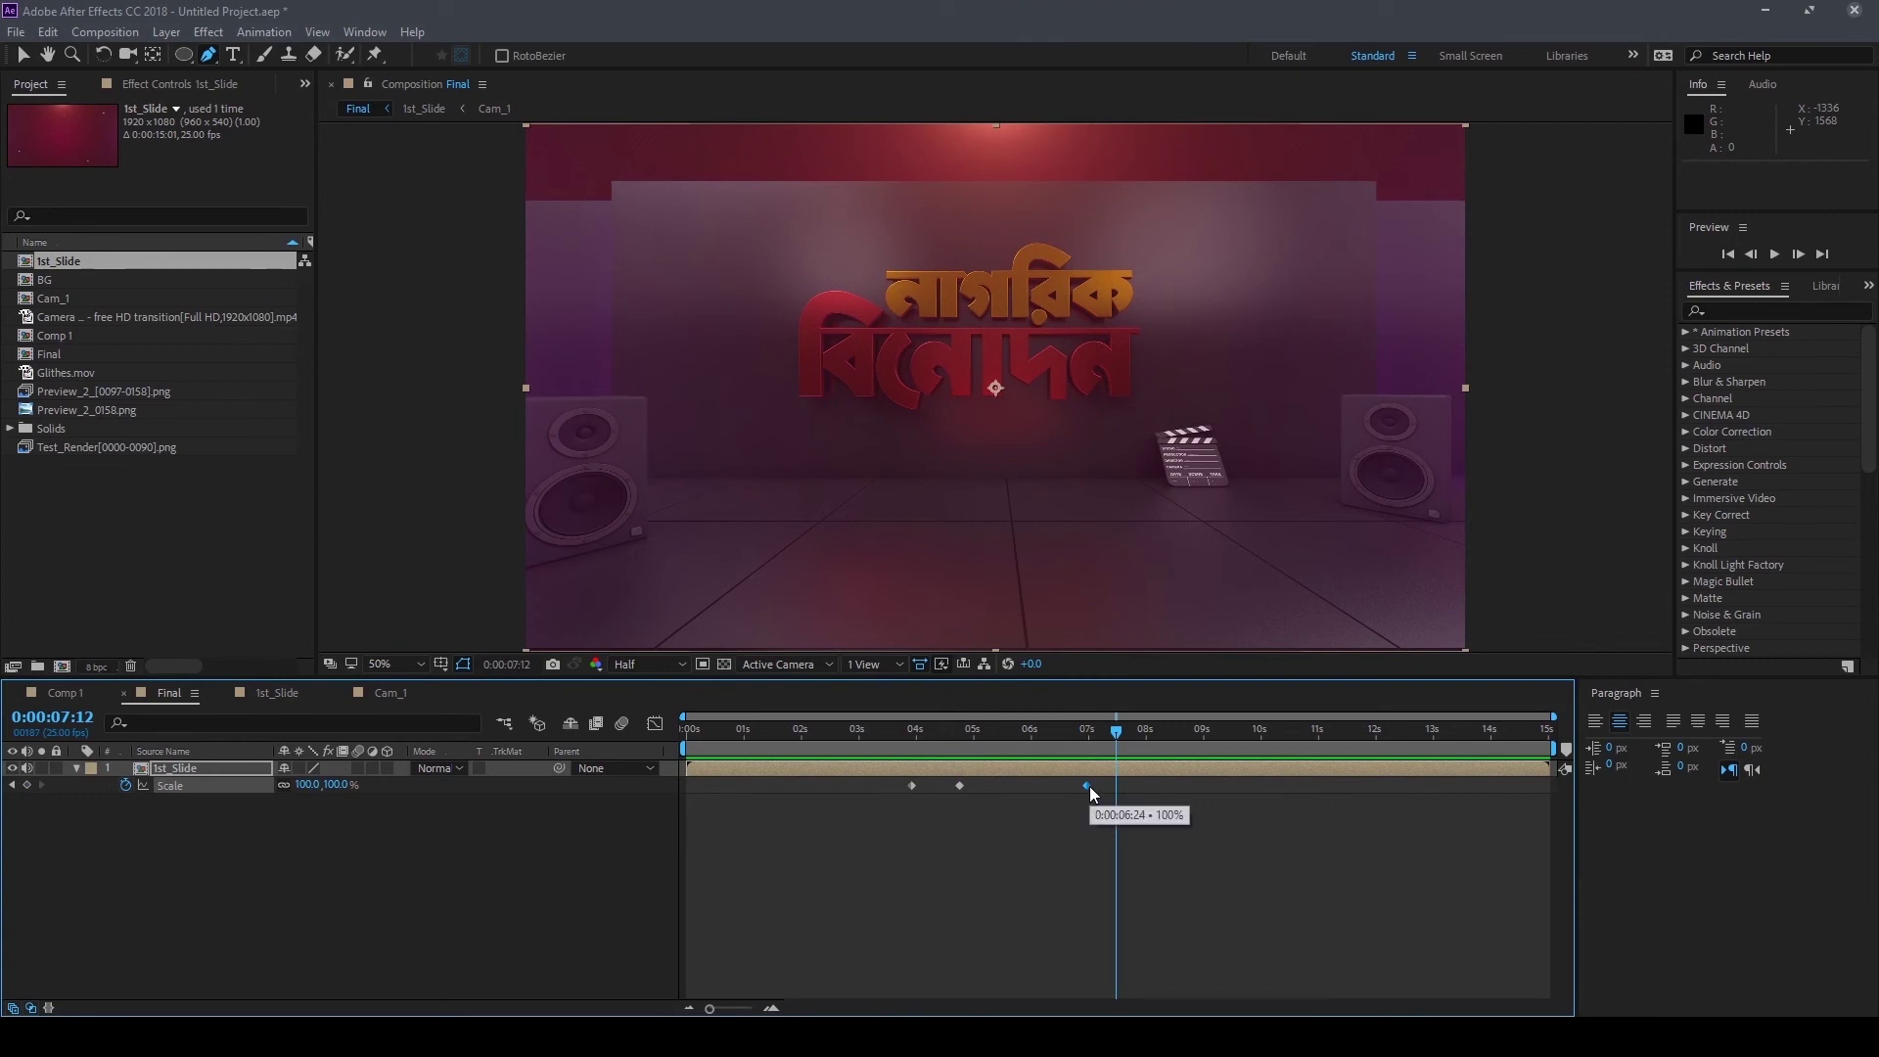
{"action": "mouse_move", "coordinate": [1108, 736]}
{"action": "left_mouse_down"}
{"action": "mouse_move", "coordinate": [908, 754]}
{"action": "mouse_move", "coordinate": [960, 751]}
{"action": "left_mouse_up"}
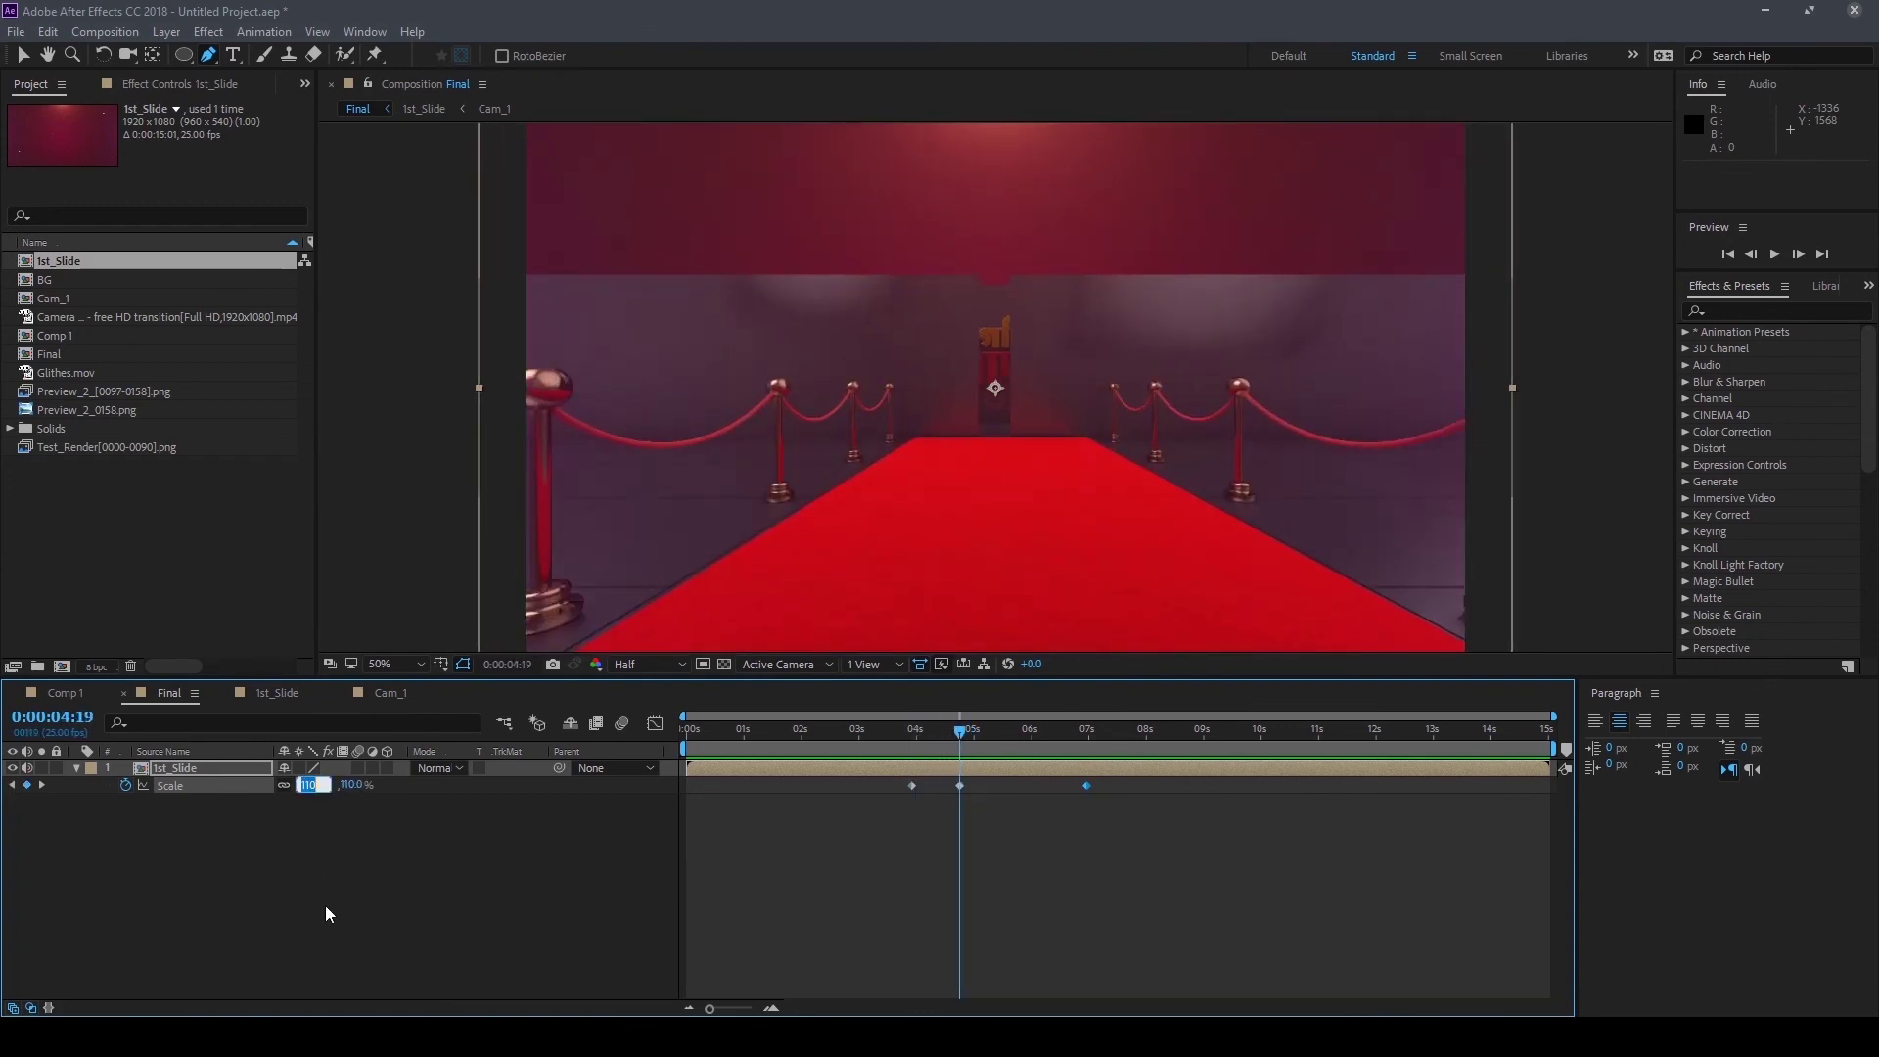
{"action": "type", "text": "1520"}
{"action": "type", "text": "0"}
{"action": "key", "text": "Return"}
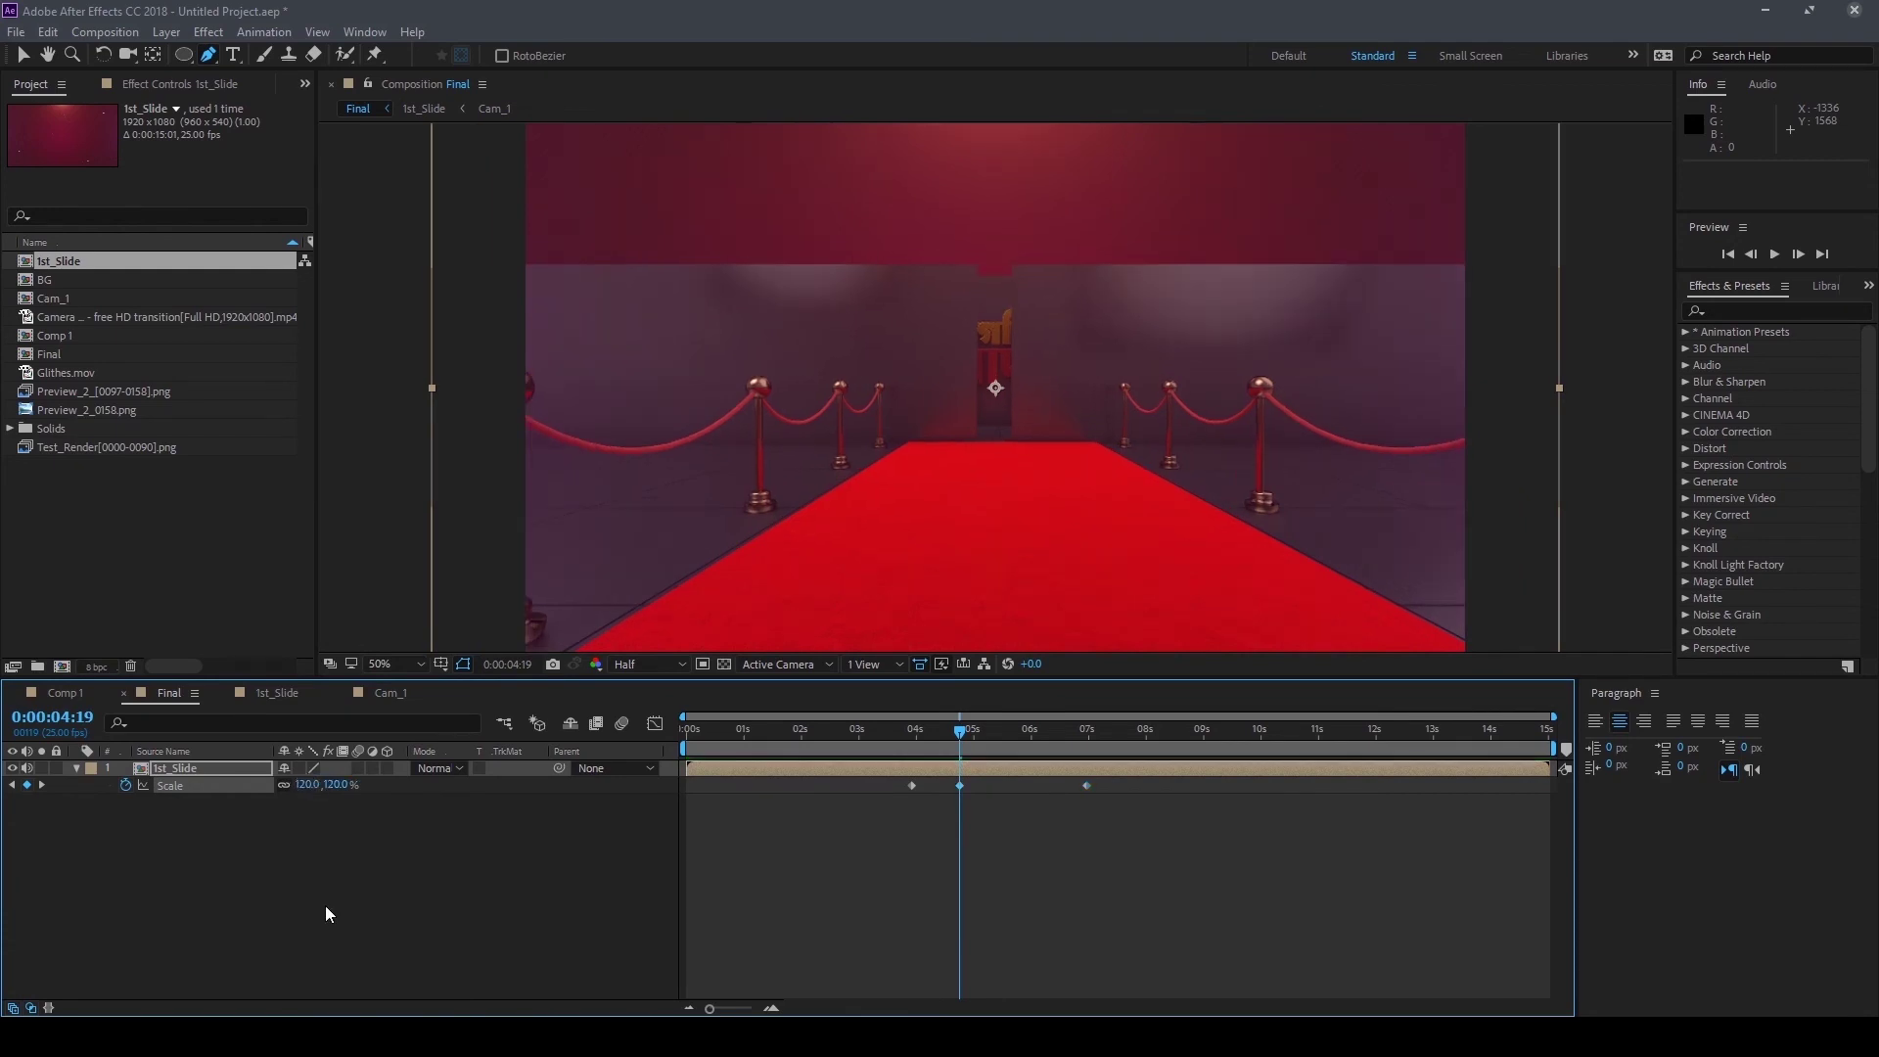
{"action": "mouse_move", "coordinate": [959, 728]}
{"action": "left_mouse_down"}
{"action": "mouse_move", "coordinate": [1050, 751]}
{"action": "mouse_move", "coordinate": [1260, 751]}
{"action": "left_mouse_up"}
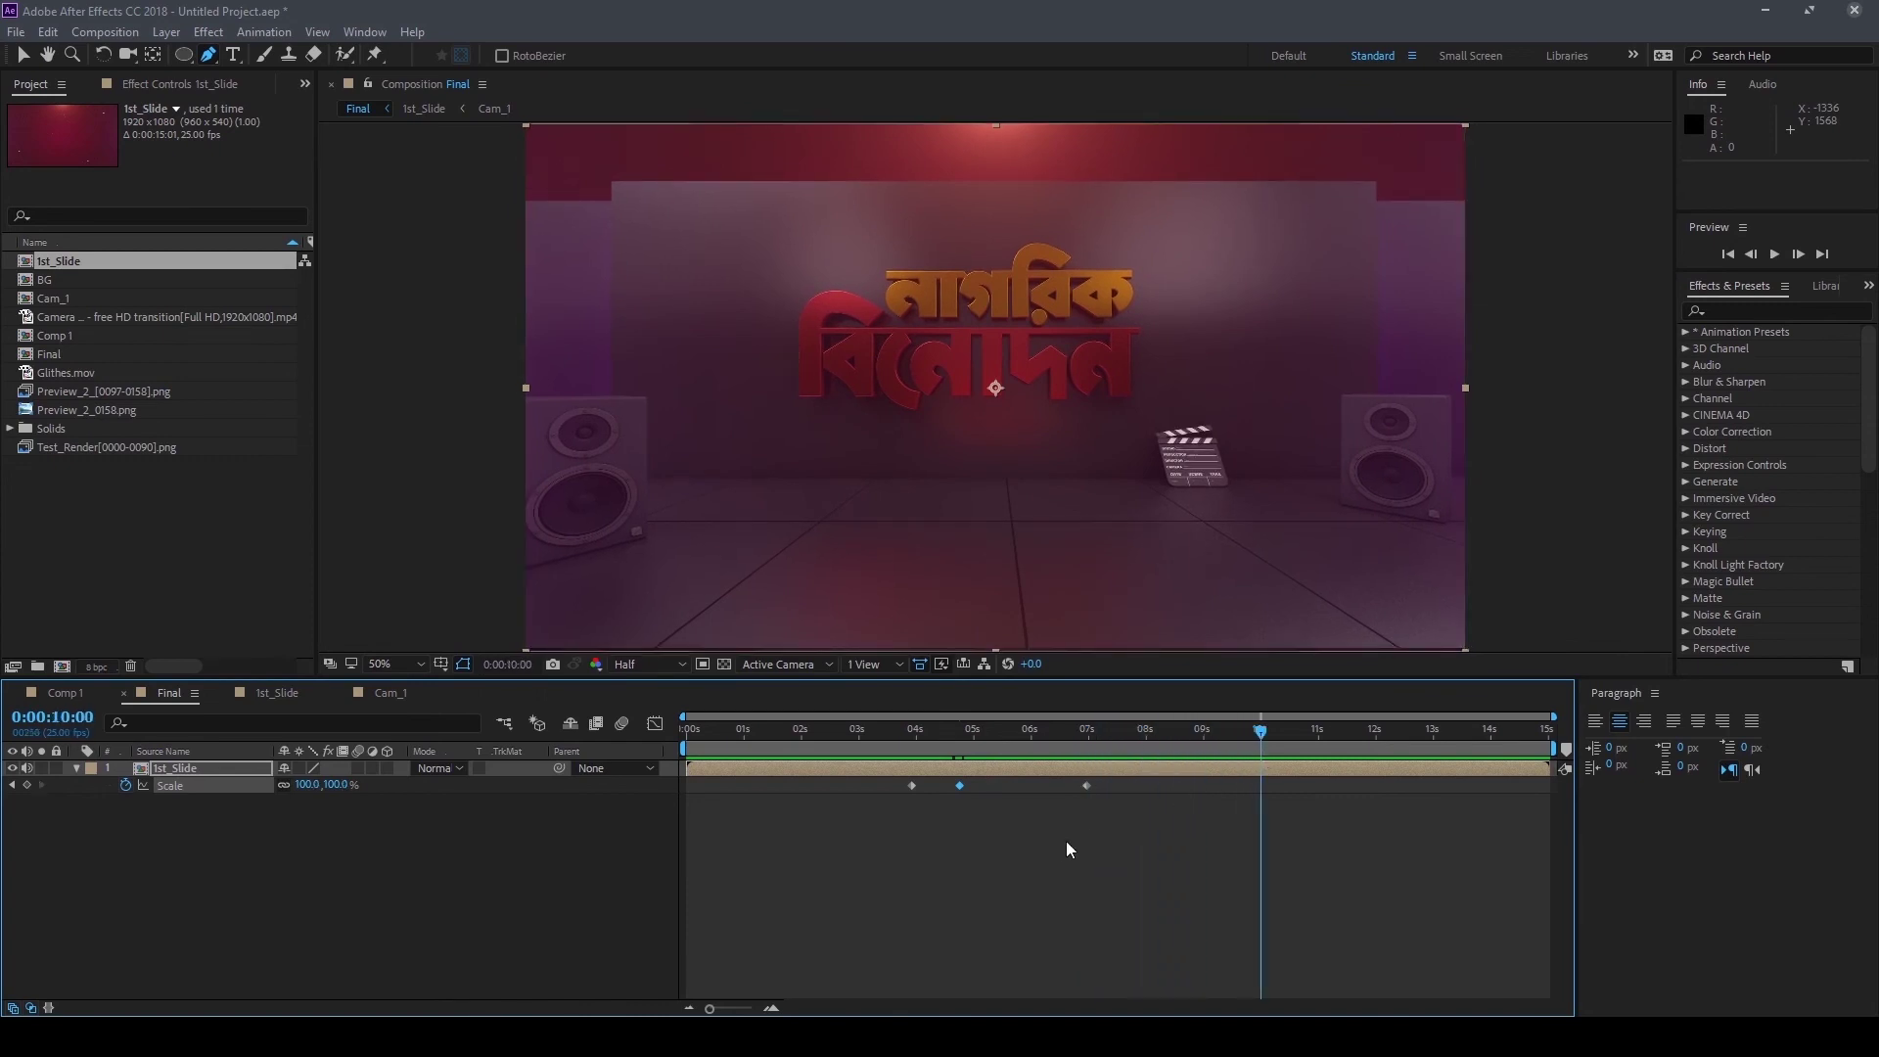
Move 1st_Slide's last Scale keyframe to 0:00:10:00 and RAM-preview the Final comp twice
{"action": "left_click_drag", "start_coordinate": [1087, 784], "coordinate": [1264, 797]}
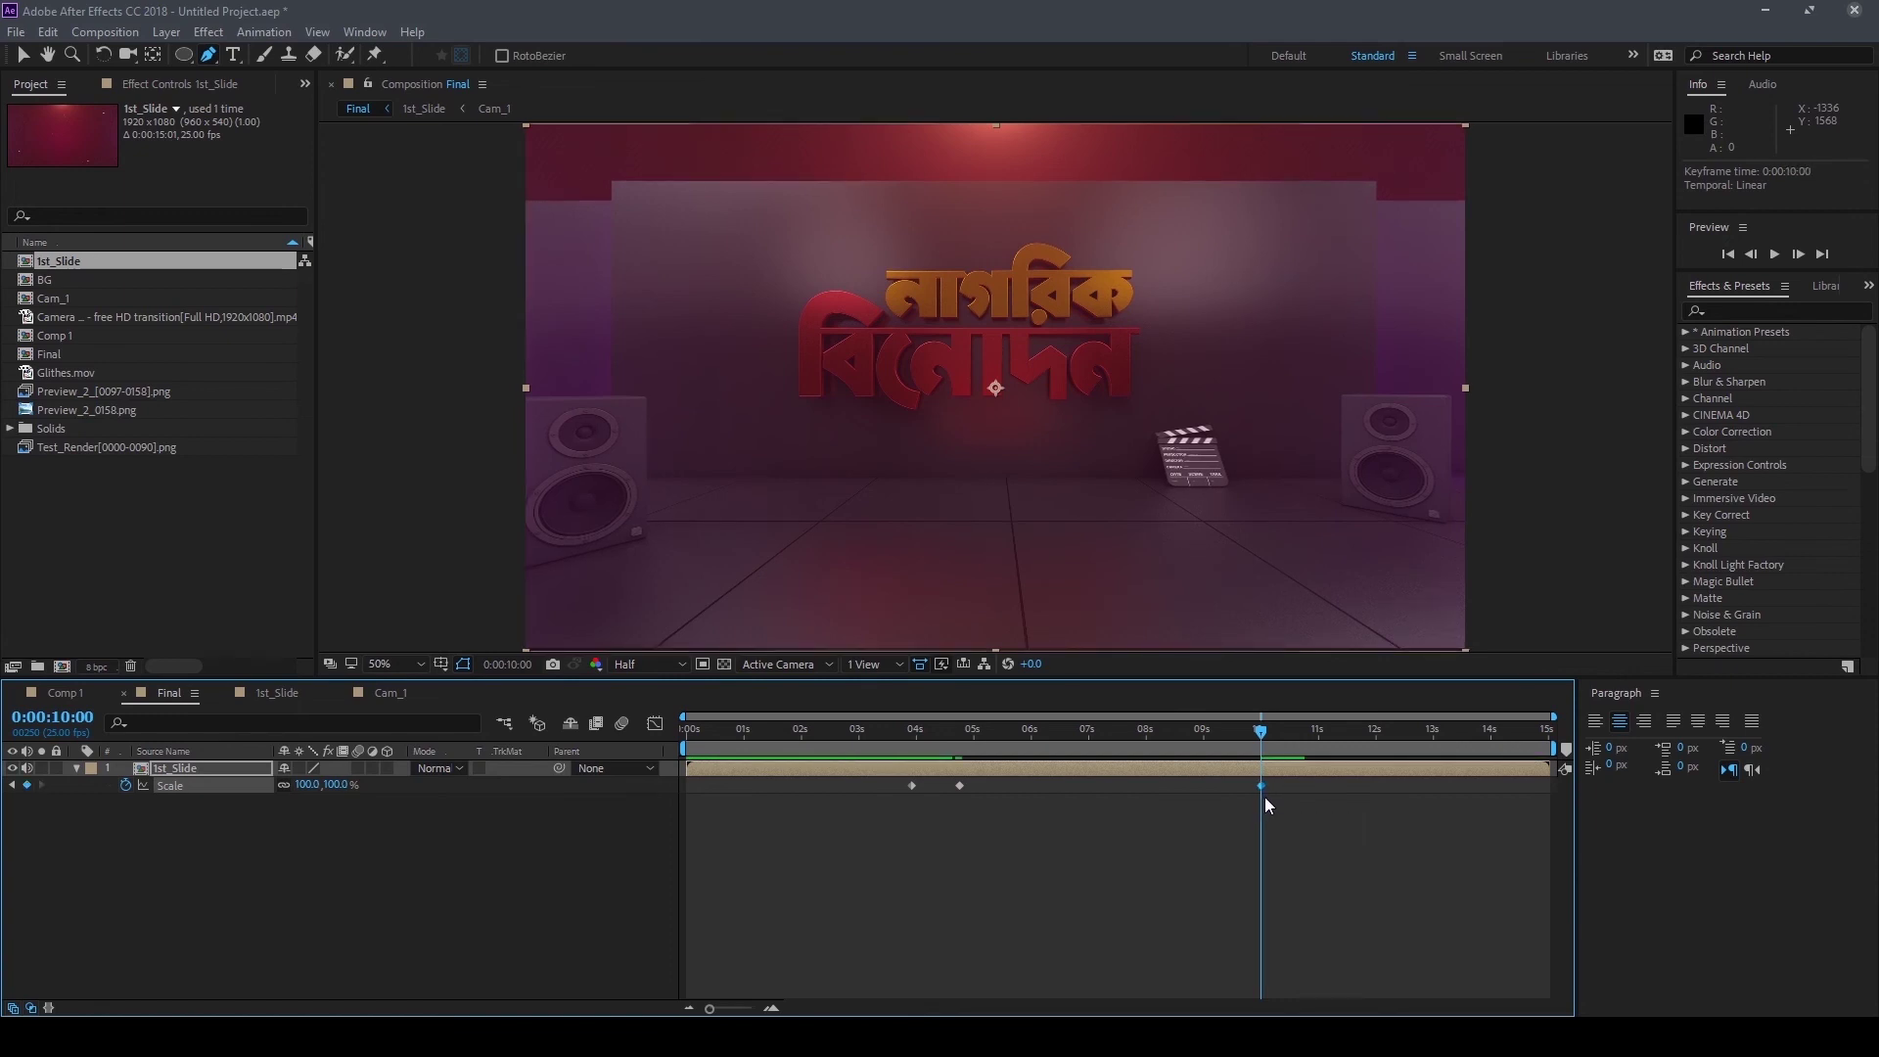
{"action": "key", "text": "space"}
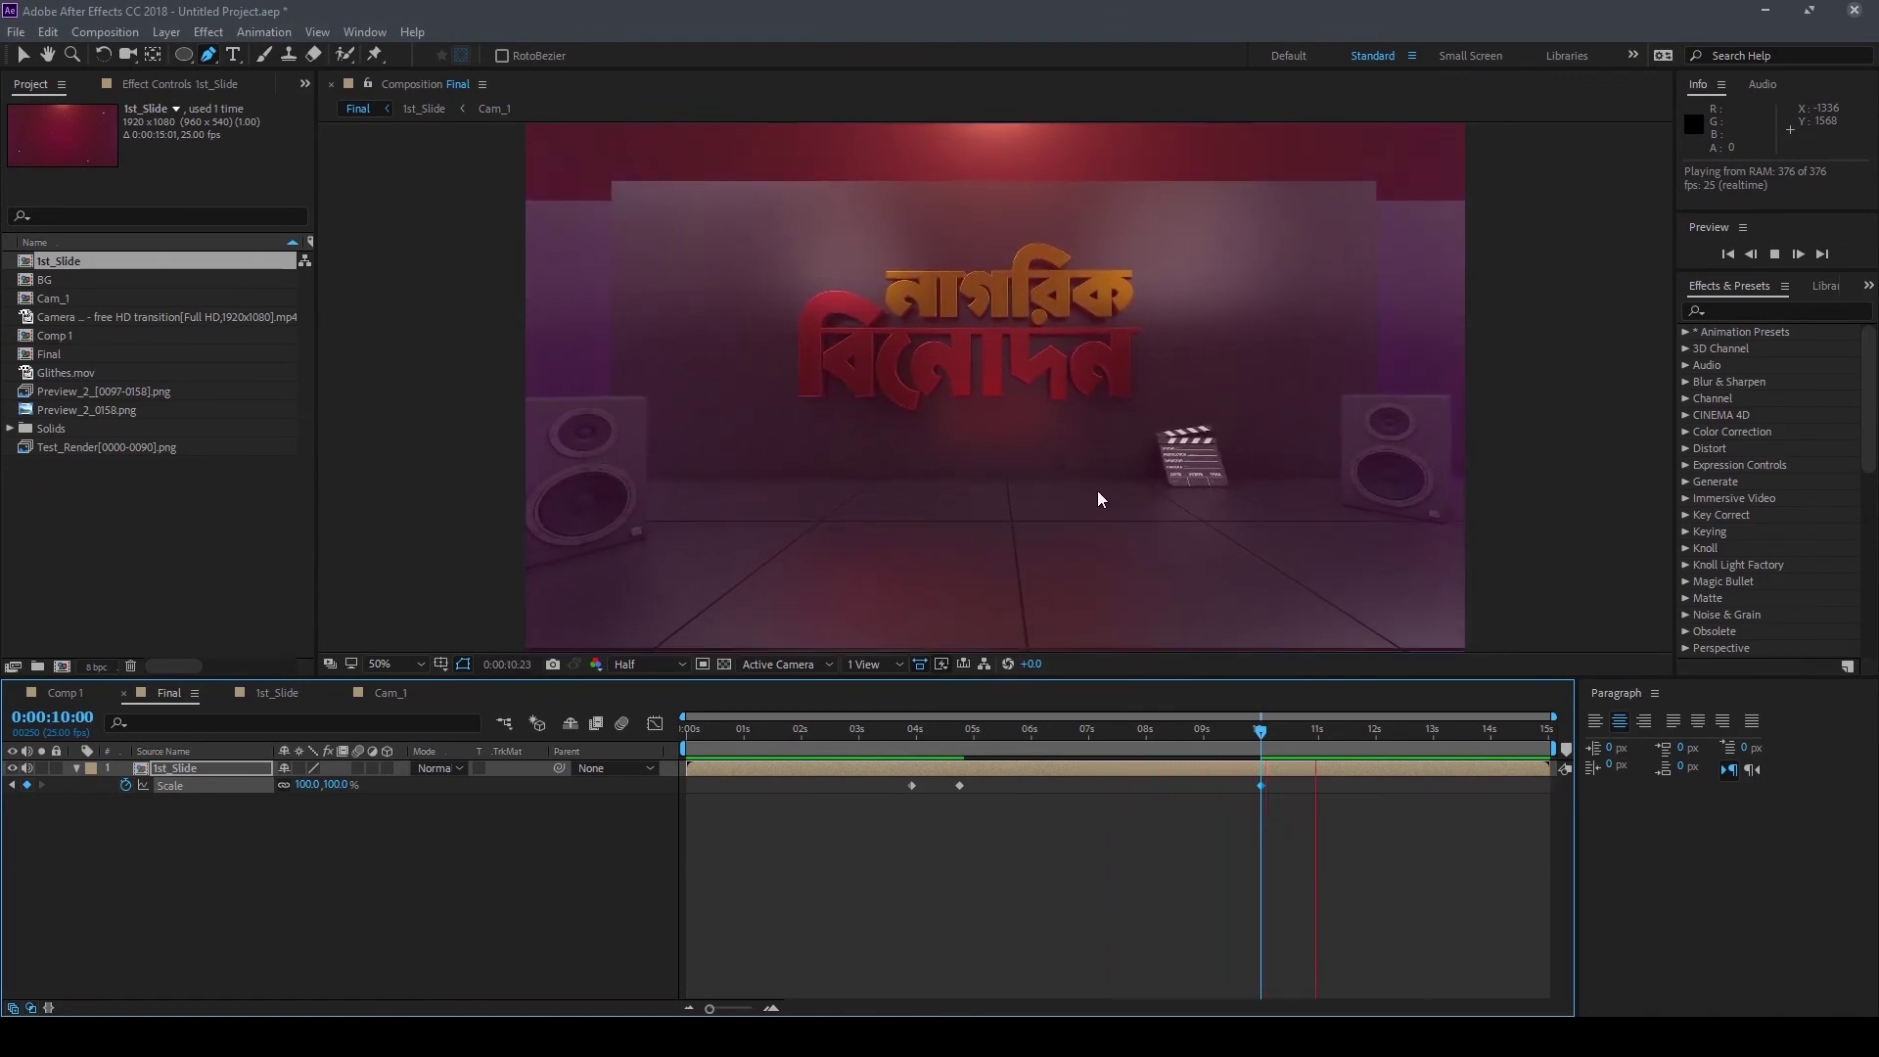
{"action": "left_click", "coordinate": [1260, 732]}
{"action": "left_click_drag", "start_coordinate": [1260, 734], "coordinate": [1263, 734]}
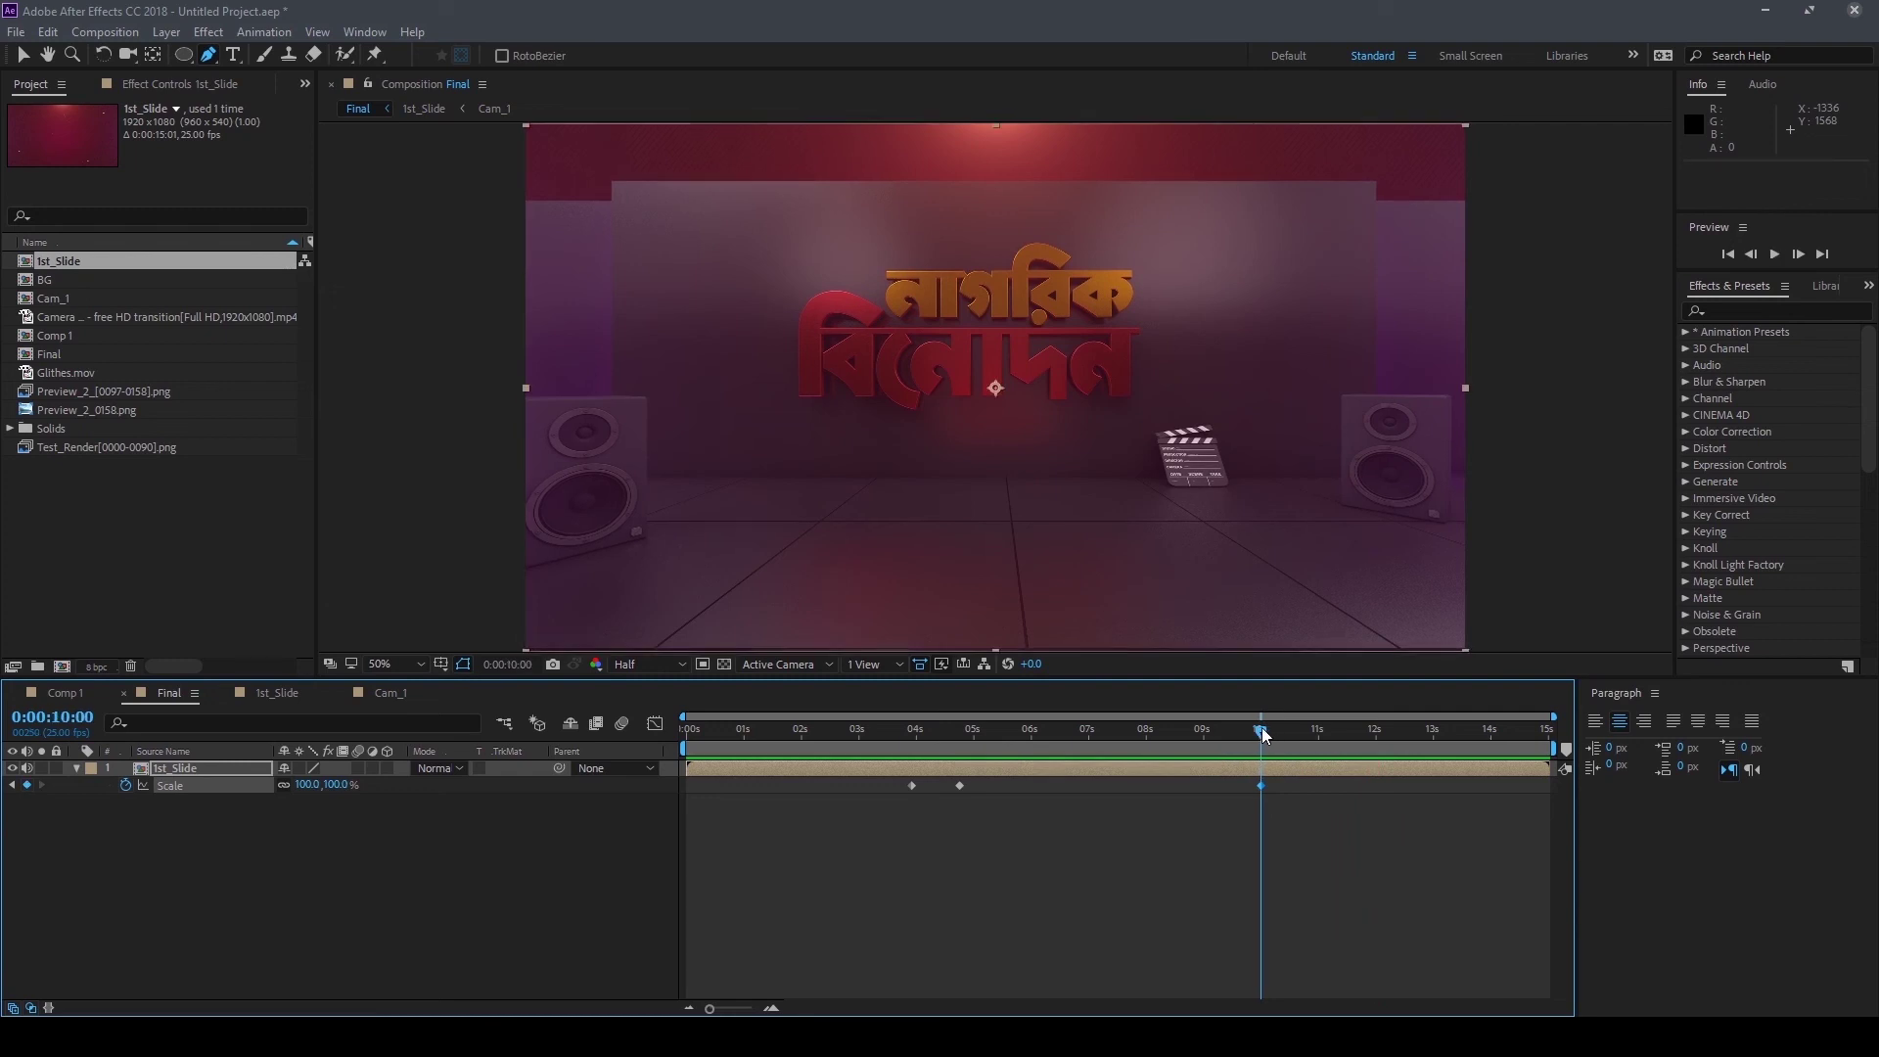
{"action": "key", "text": "space"}
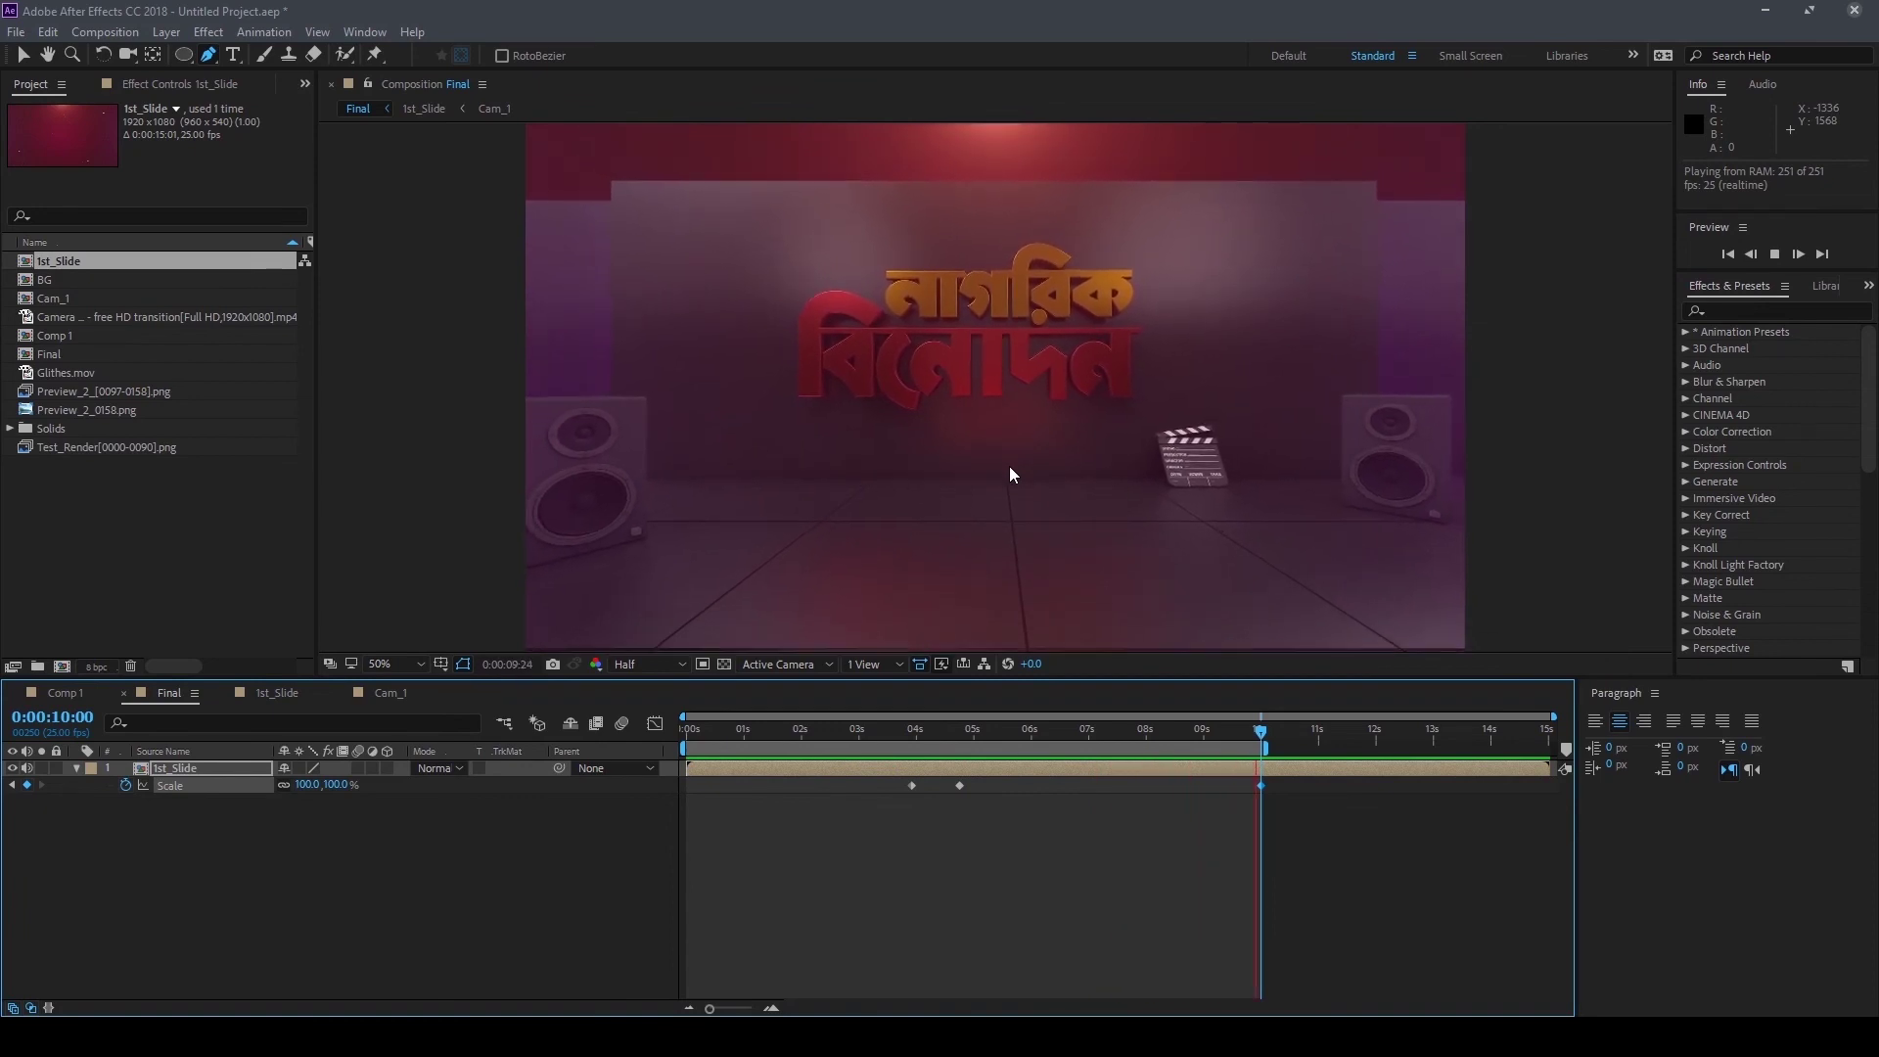
{"action": "key", "text": "space"}
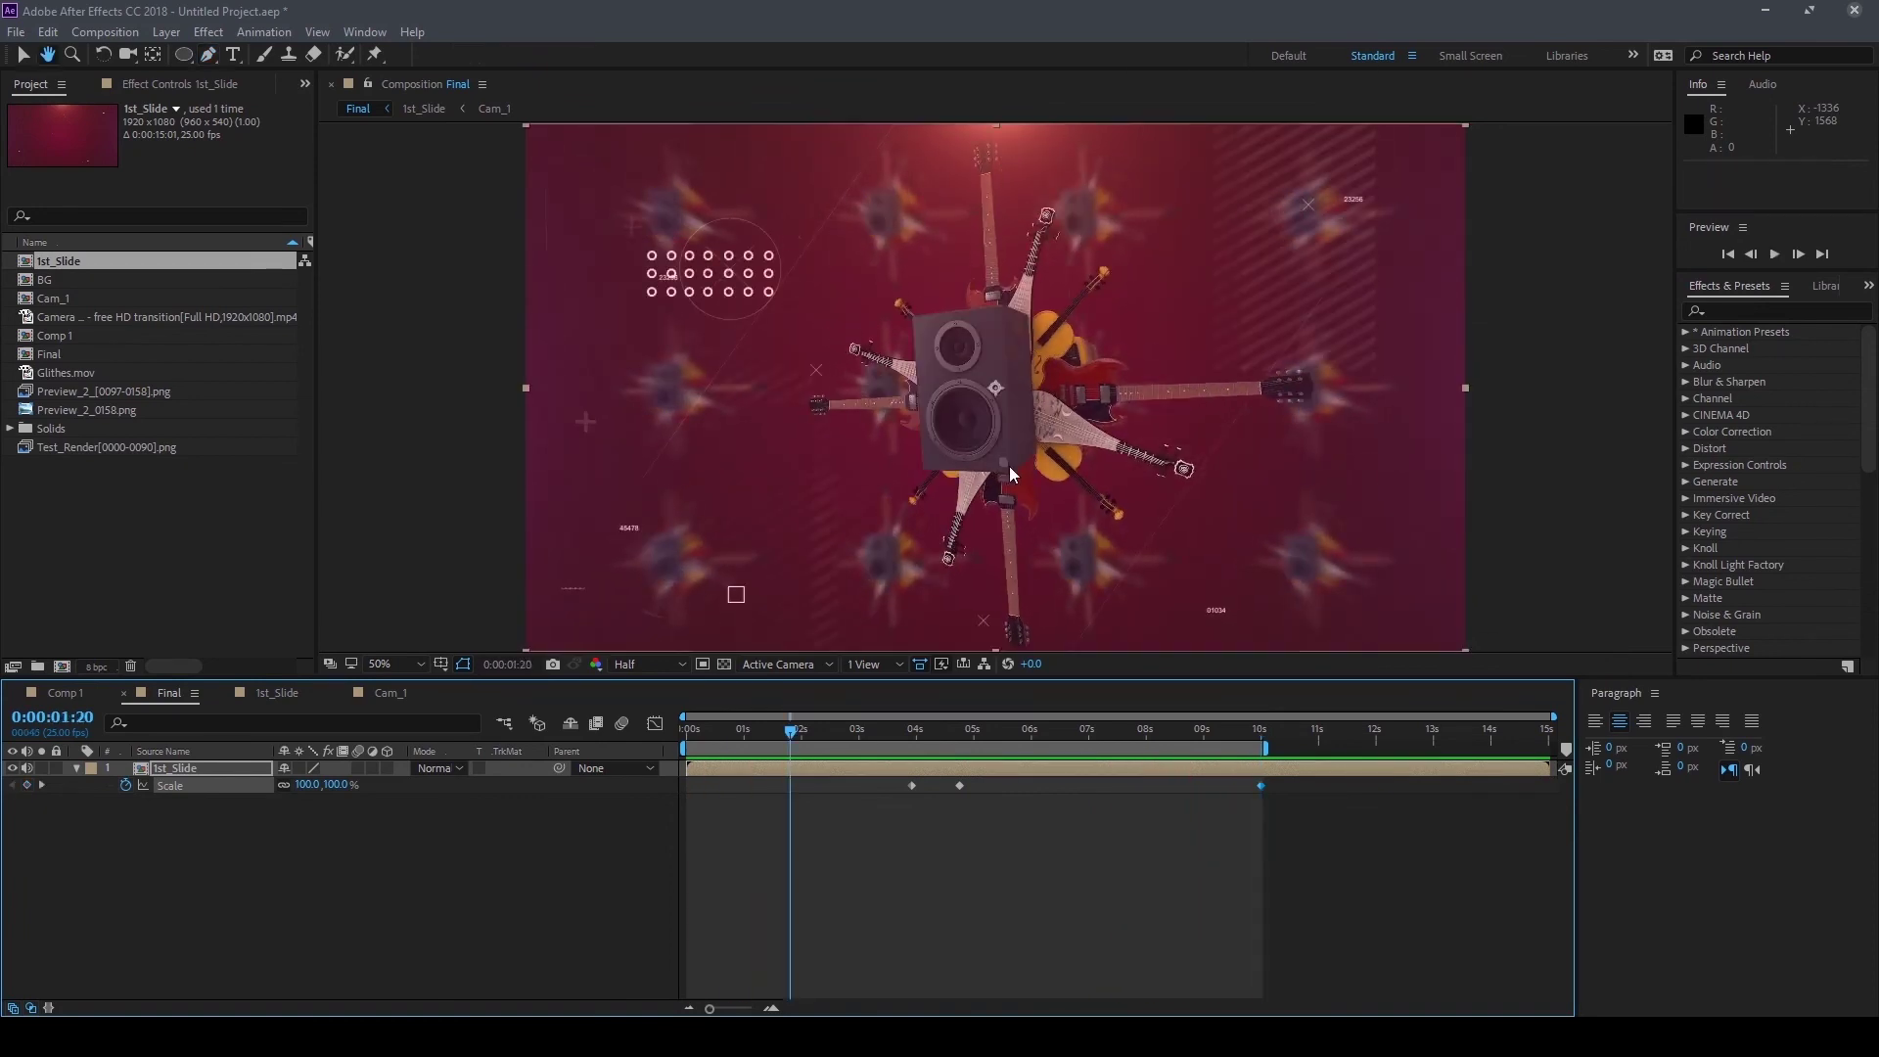
{"action": "left_click_drag", "start_coordinate": [829, 740], "coordinate": [933, 743]}
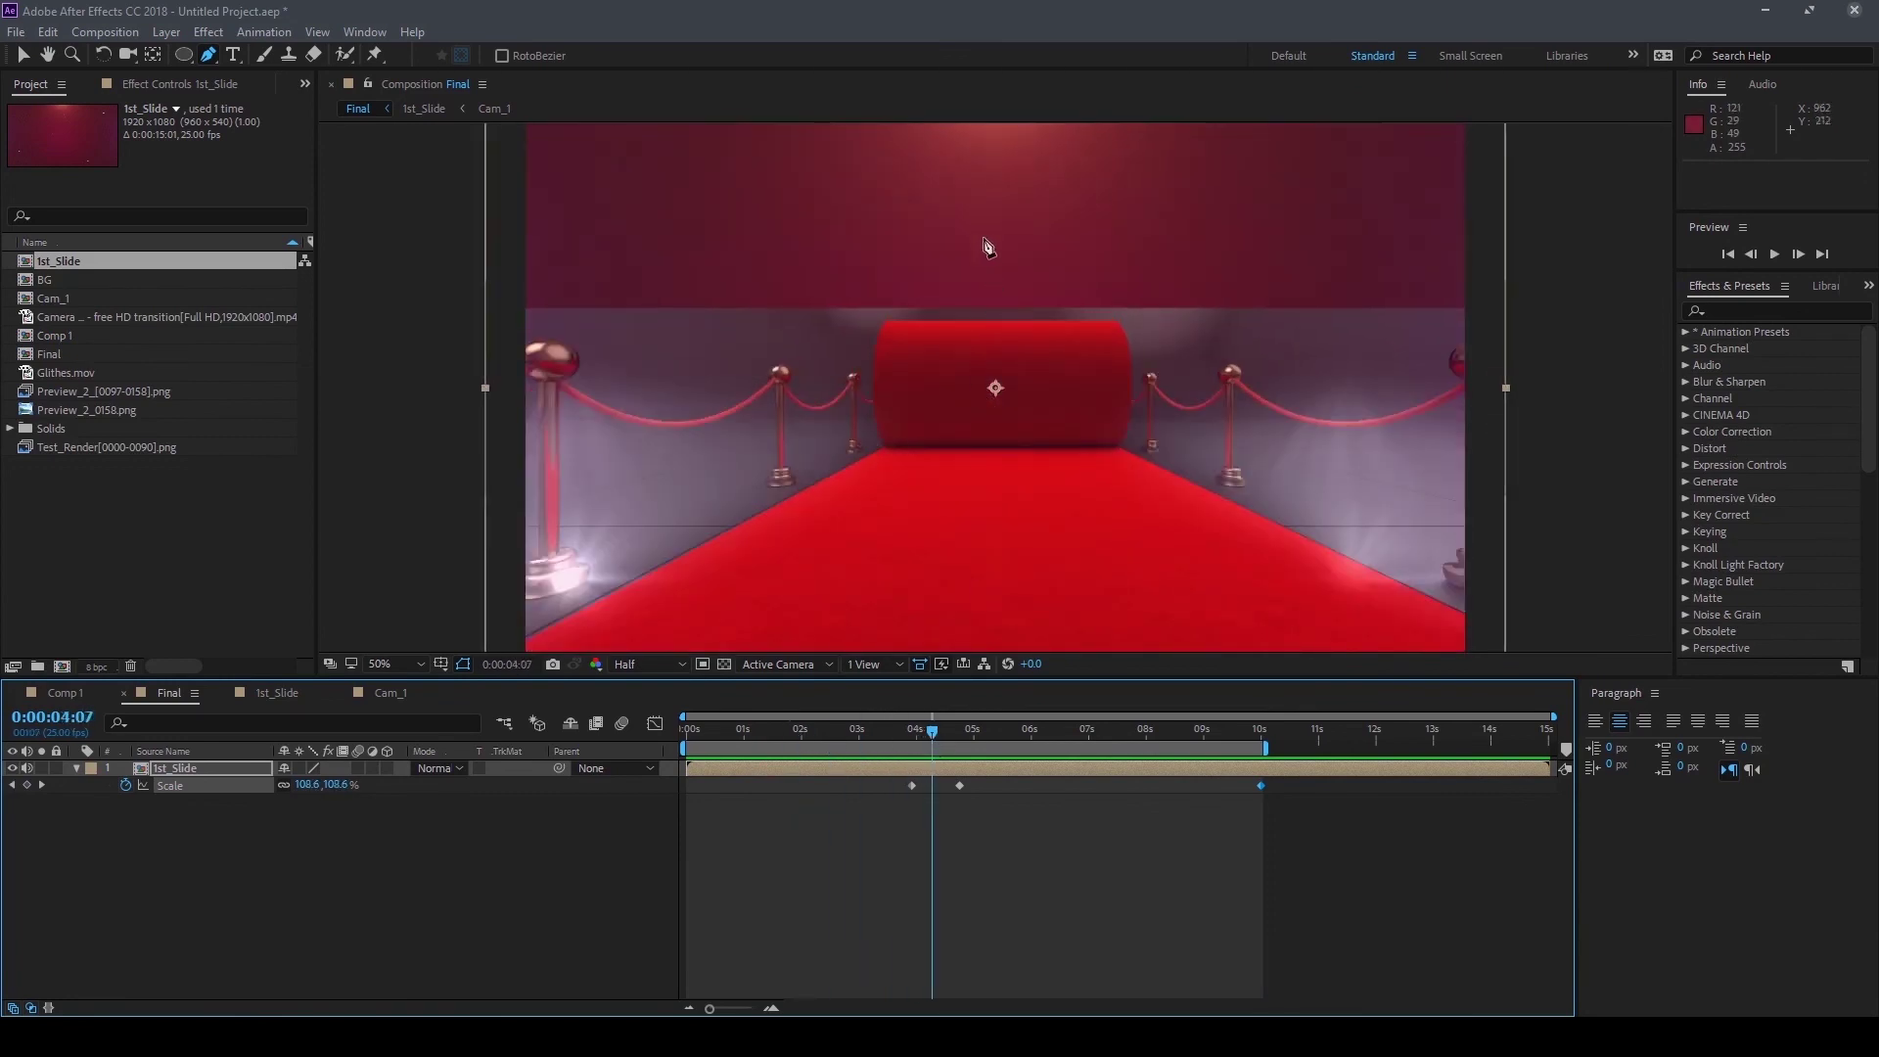
Give Dark Gray Solid 2's Optical Flares a smooth flicker with Speed 40 and Amount 15
{"action": "left_click", "coordinate": [290, 700]}
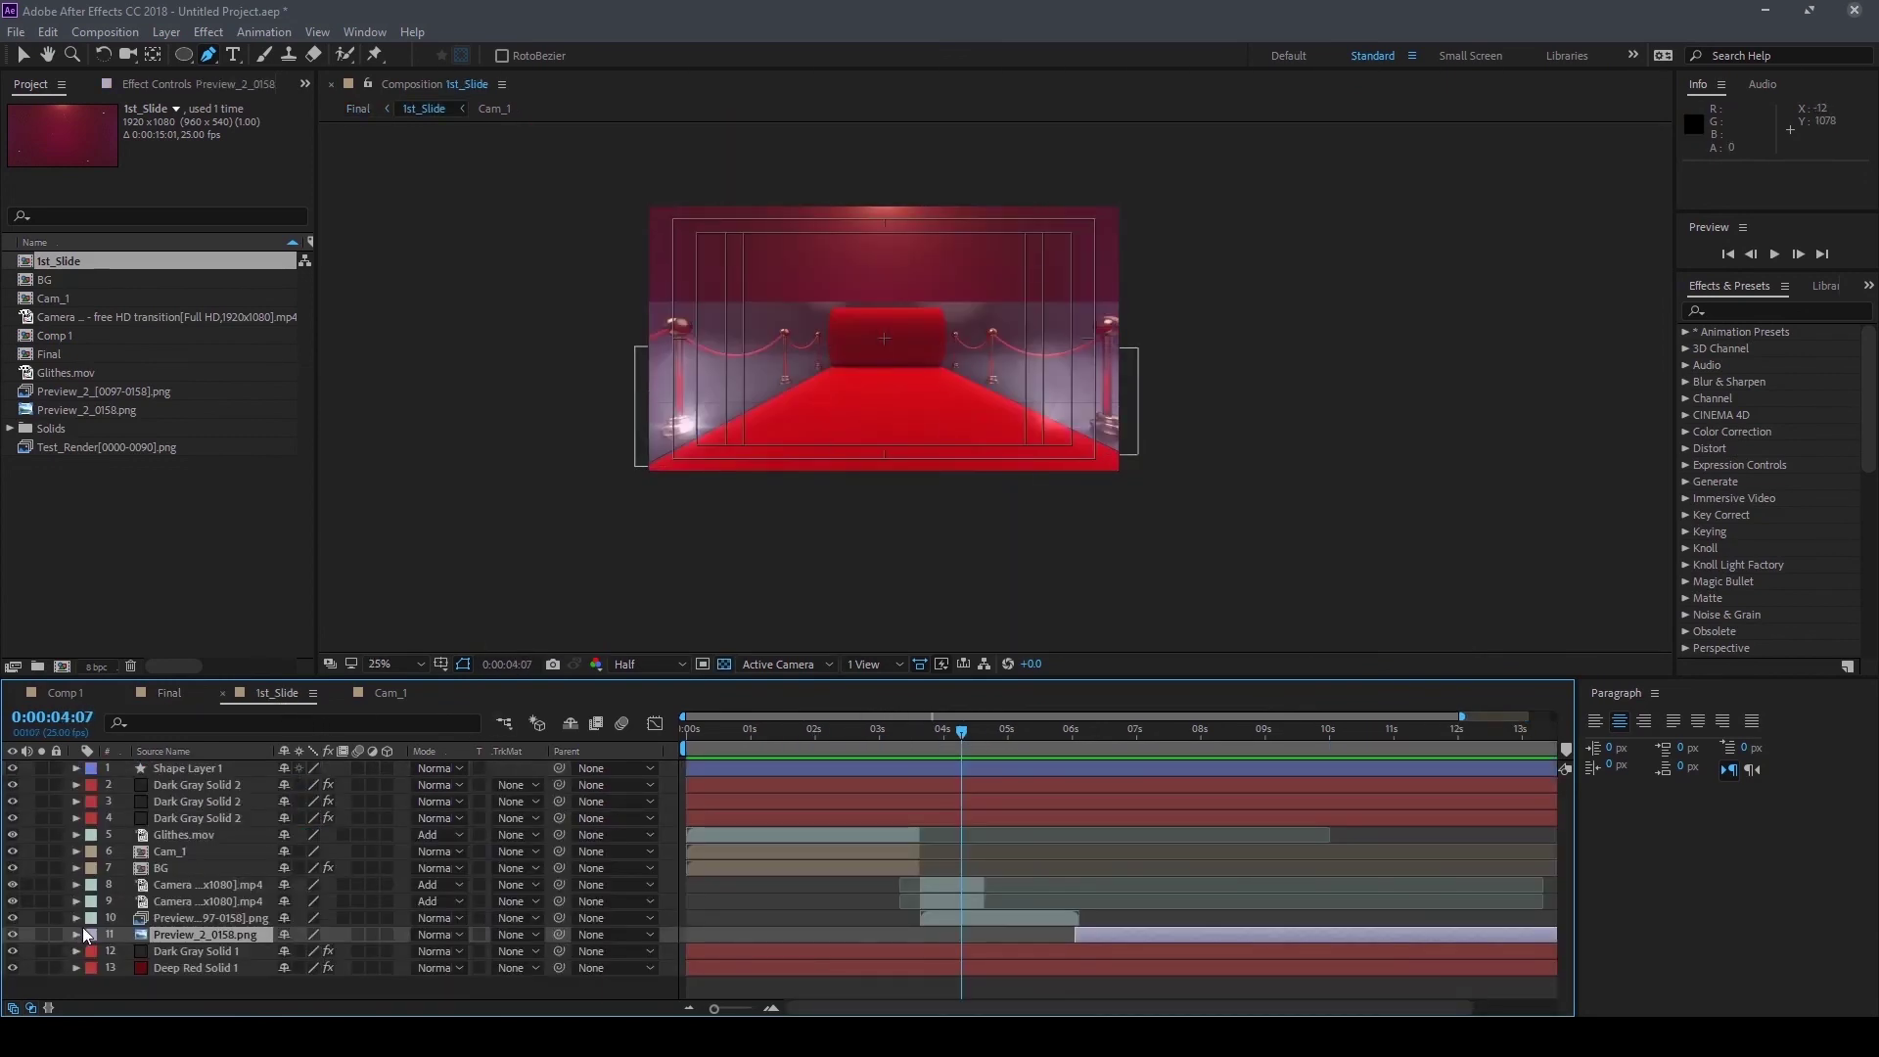
{"action": "left_click", "coordinate": [202, 816]}
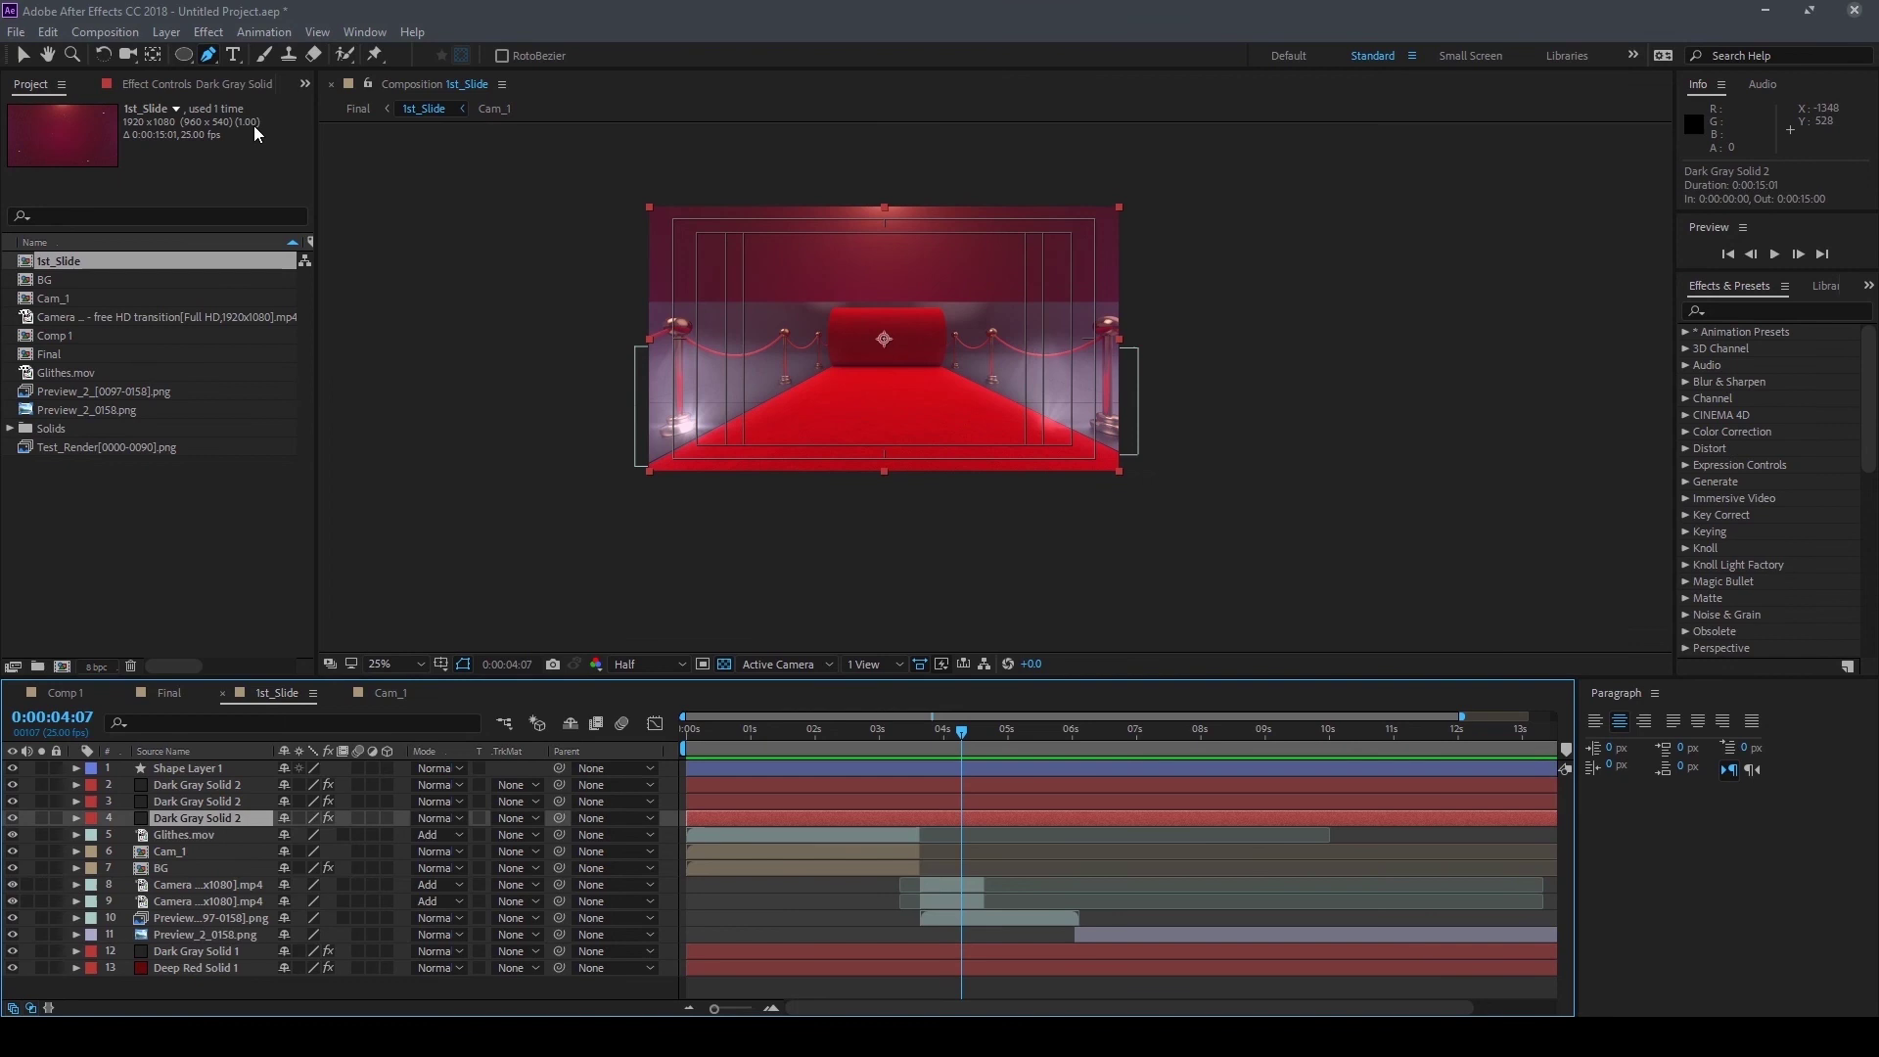
{"action": "left_click", "coordinate": [197, 82]}
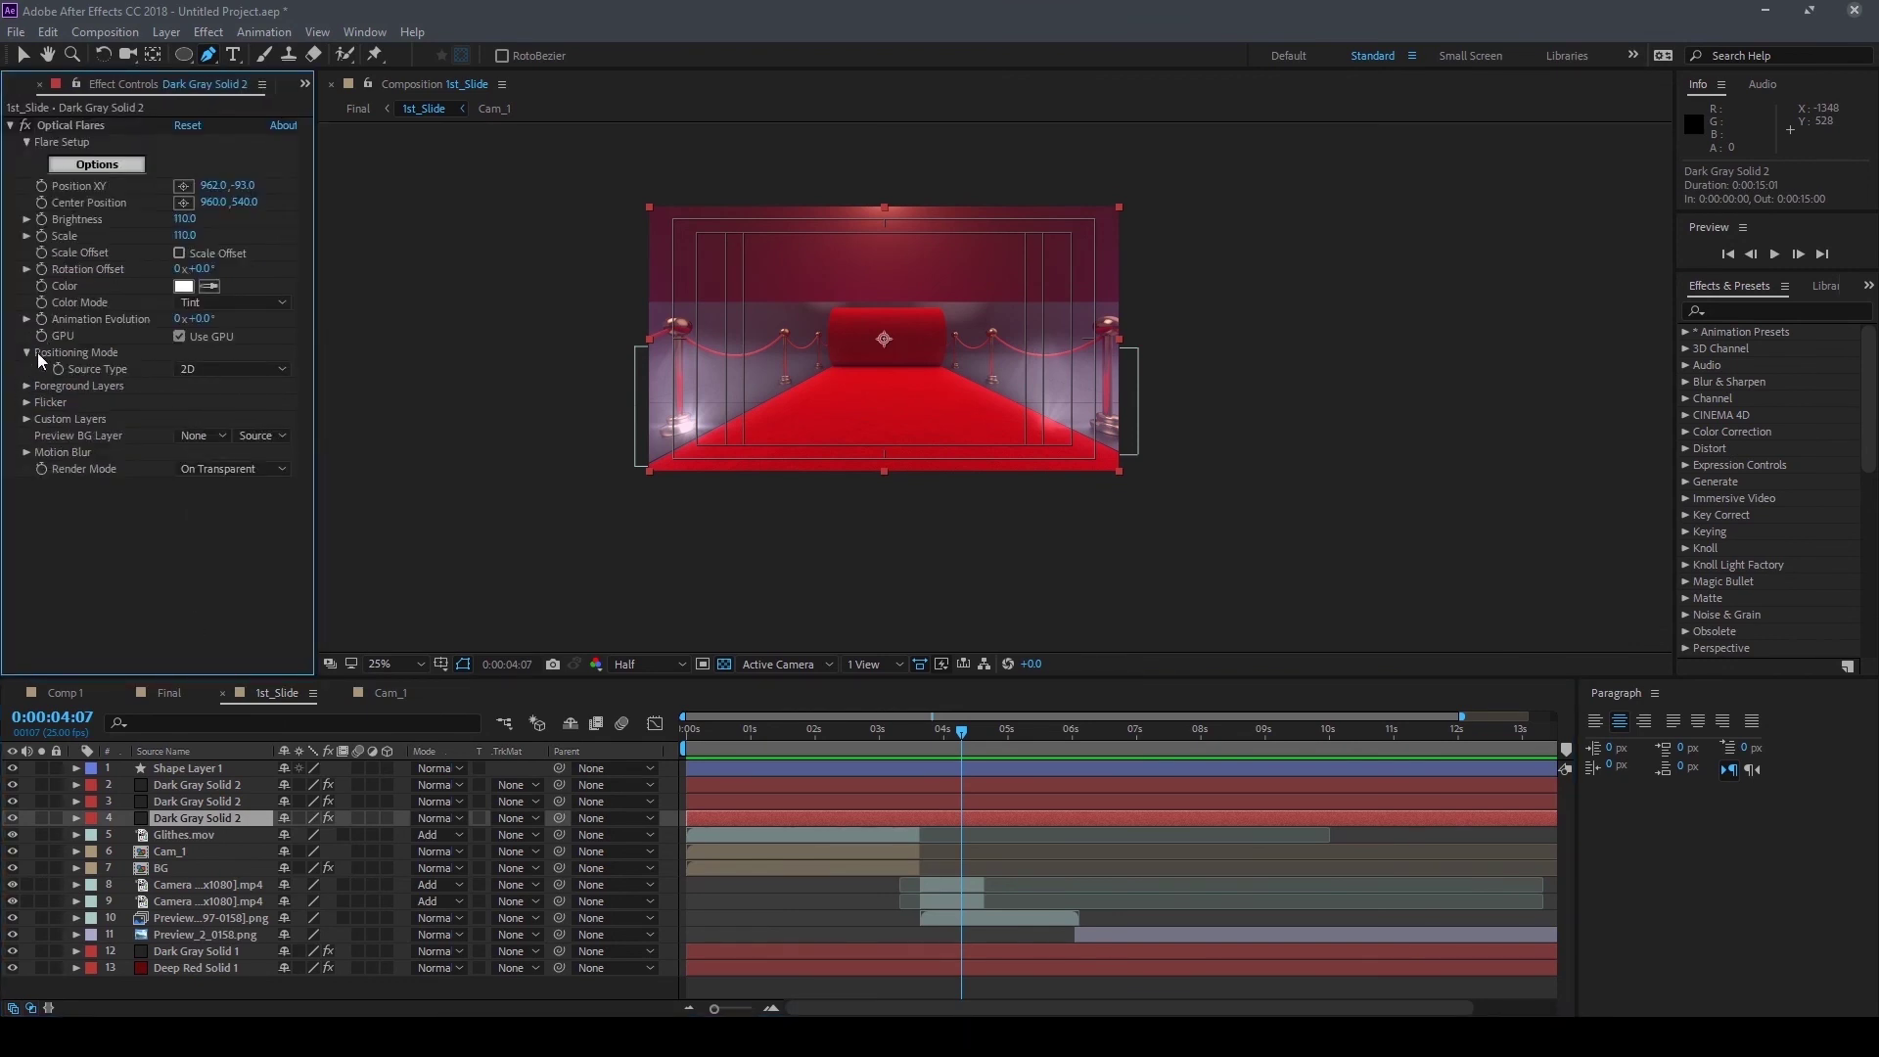
{"action": "left_click", "coordinate": [12, 818]}
{"action": "left_click", "coordinate": [12, 818]}
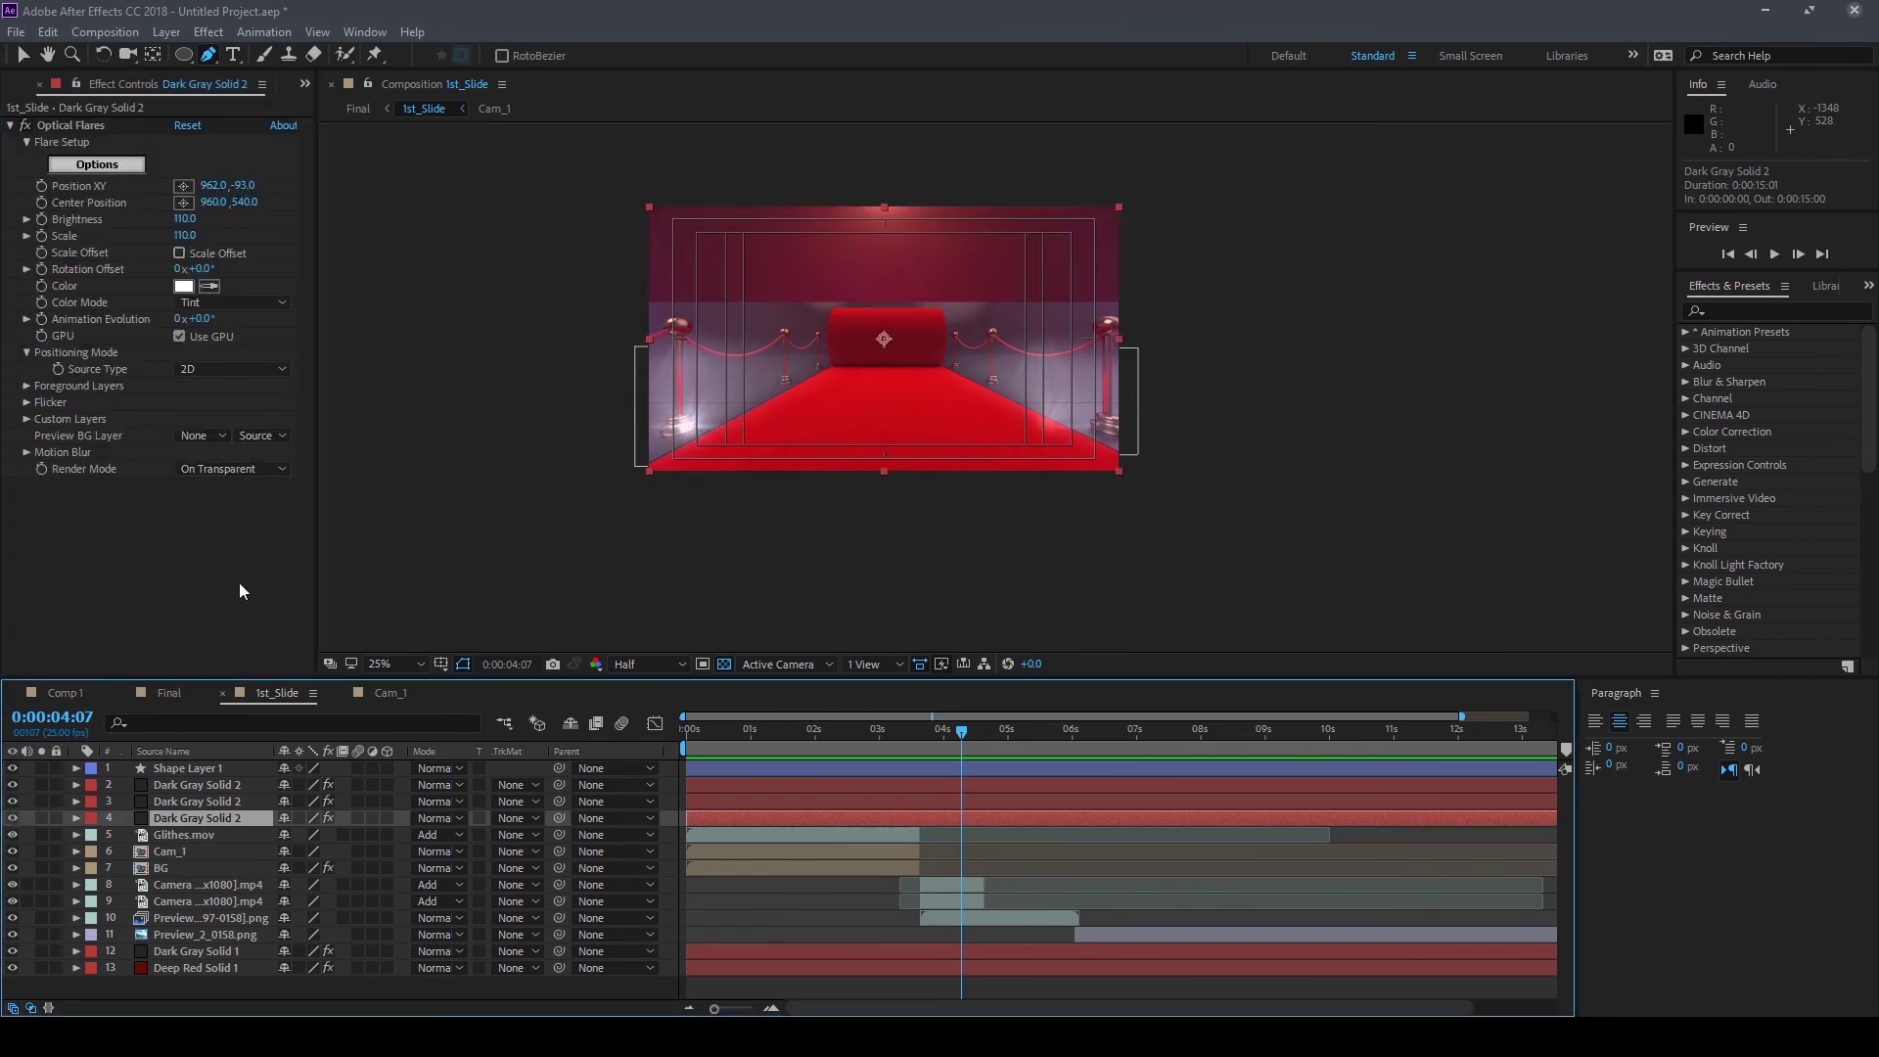
{"action": "left_click", "coordinate": [27, 404]}
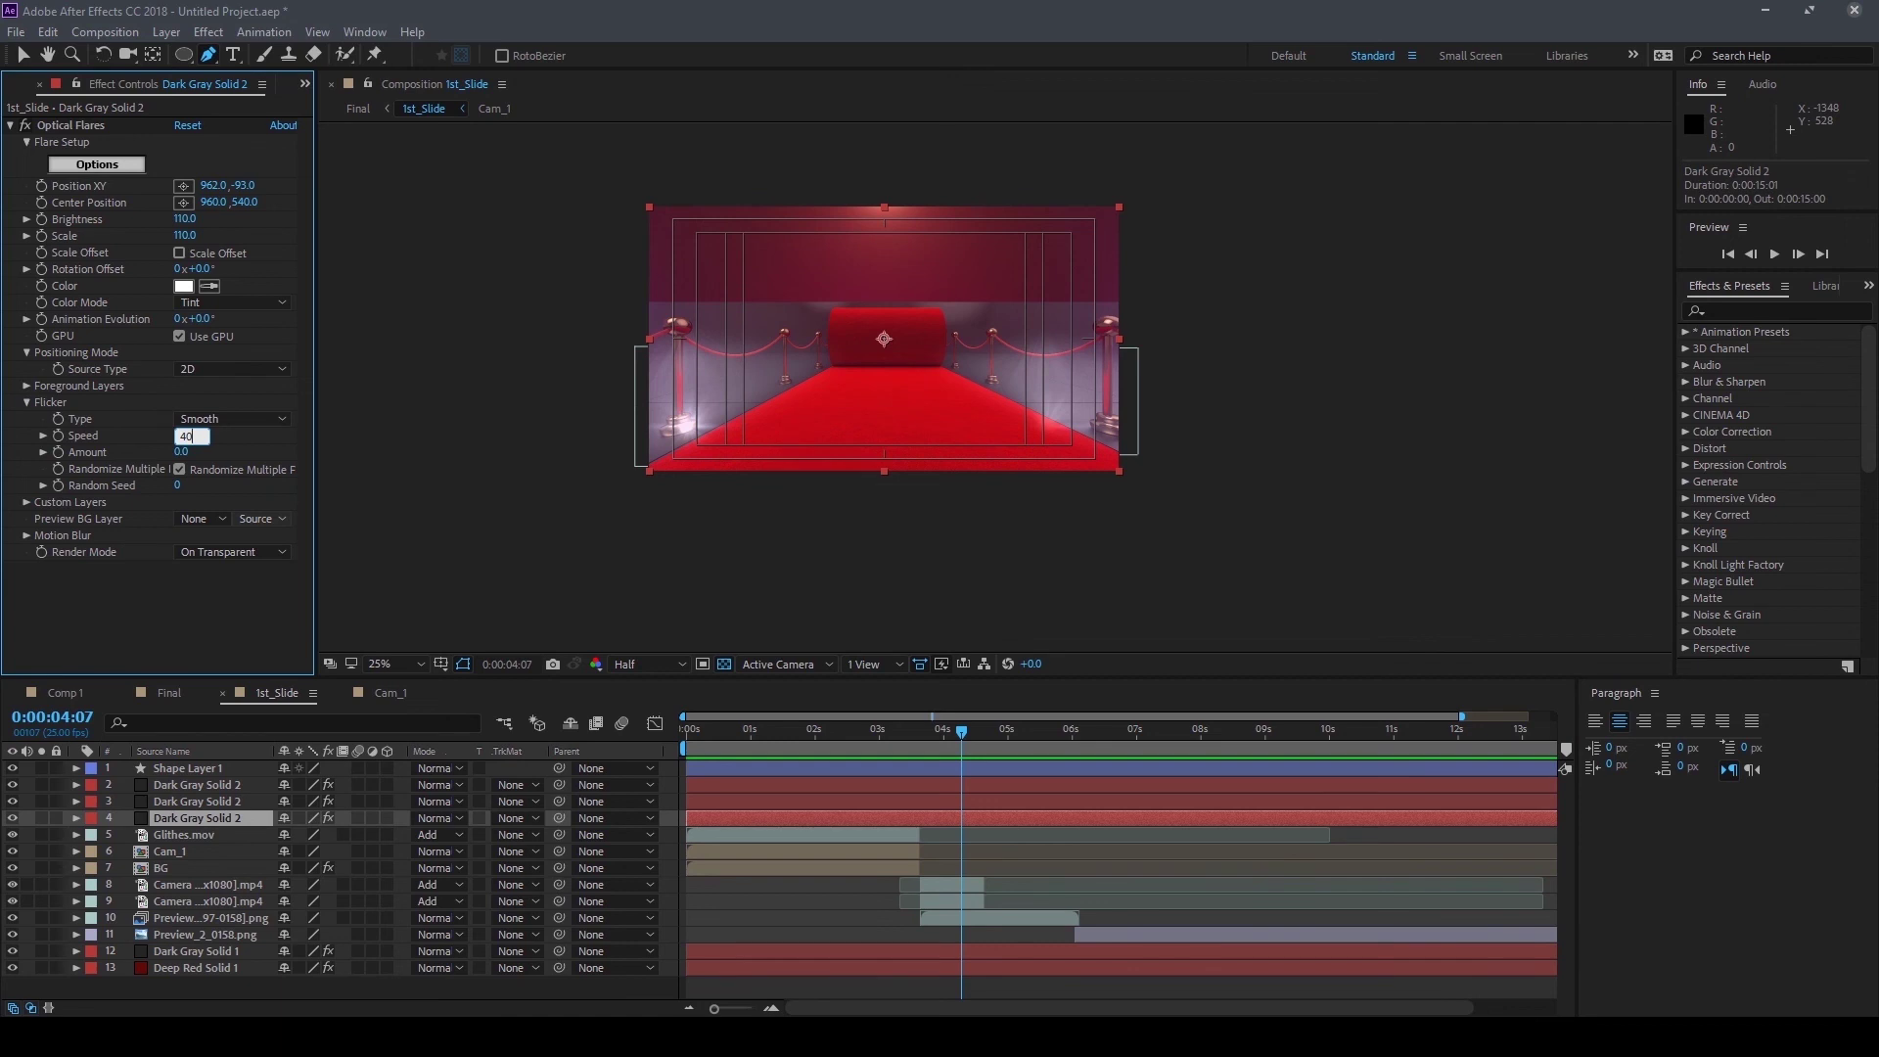
{"action": "key", "text": "Tab"}
{"action": "type", "text": "15"}
{"action": "key", "text": "Return"}
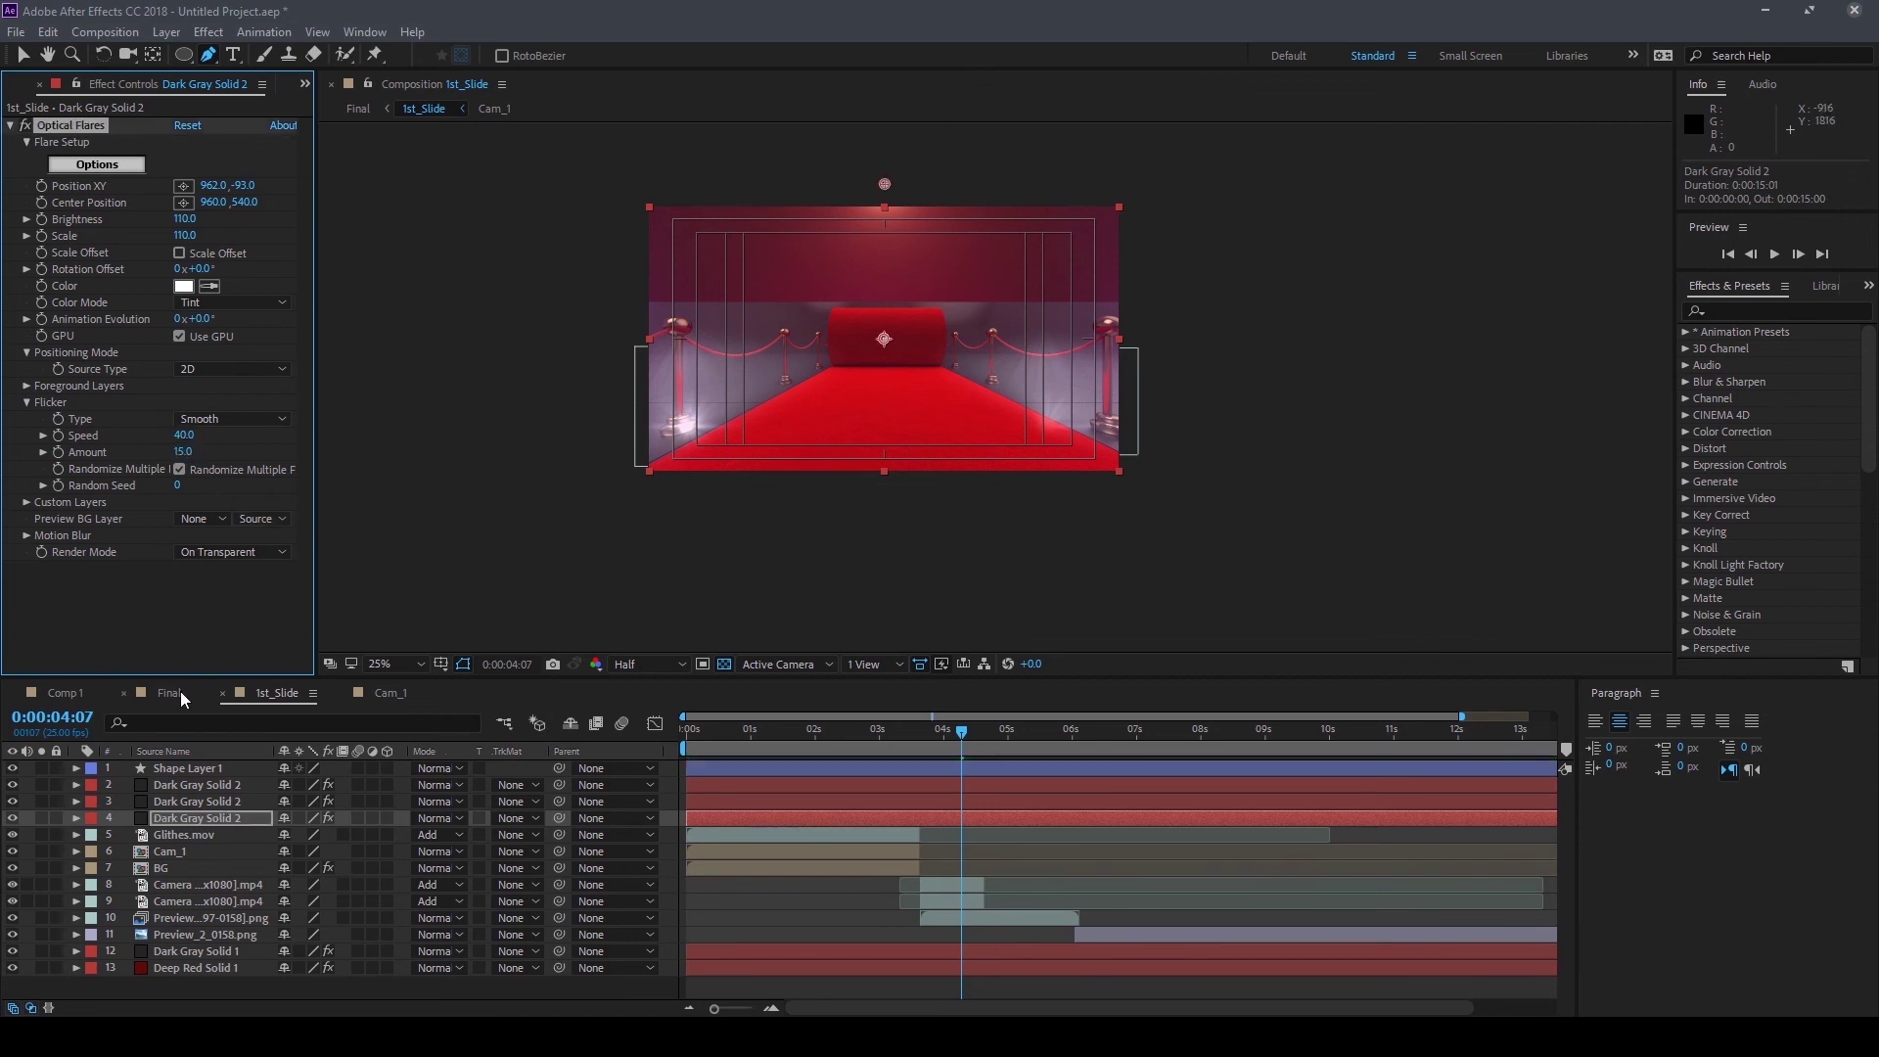
{"action": "left_click", "coordinate": [173, 692]}
{"action": "key", "text": "space"}
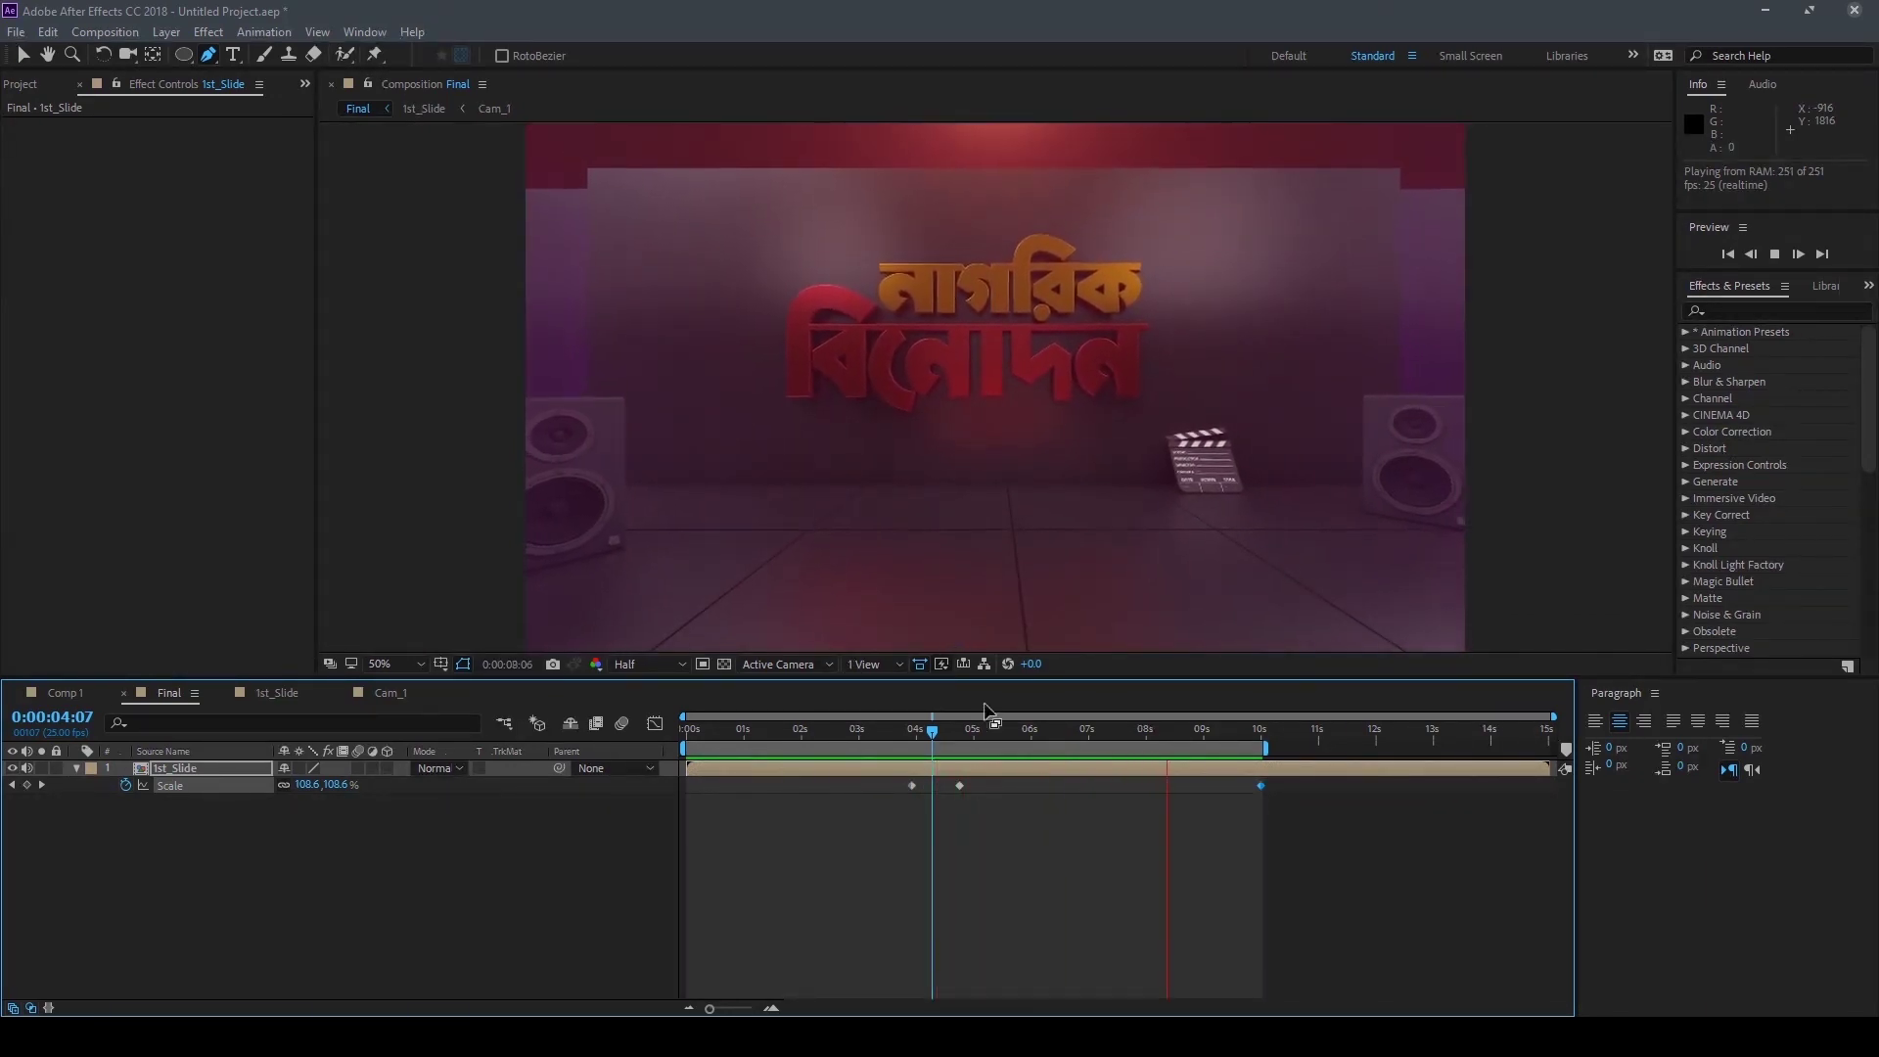
{"action": "left_click", "coordinate": [712, 734]}
{"action": "left_click_drag", "start_coordinate": [712, 760], "coordinate": [706, 760]}
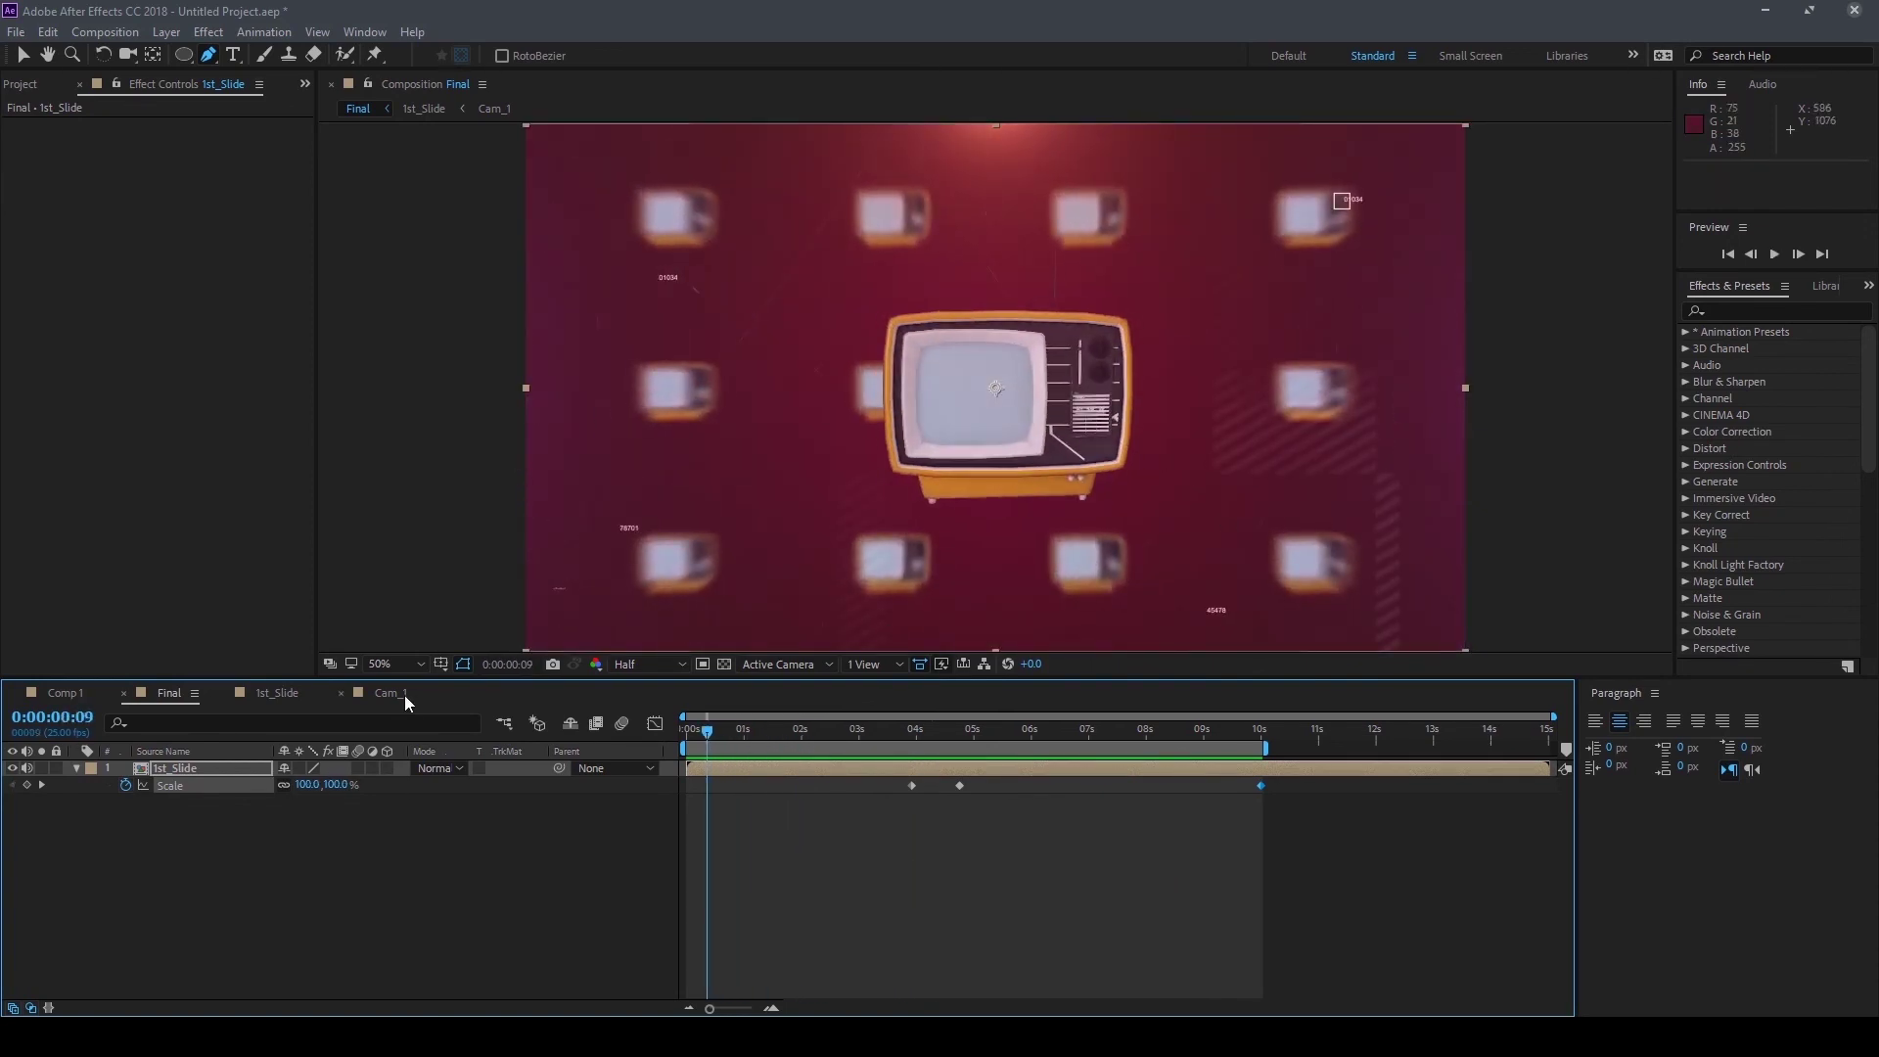
In 1st_Slide, show another Dark Gray Solid 2 flare's Optical Flares settings at 50% view
{"action": "left_click", "coordinate": [276, 693]}
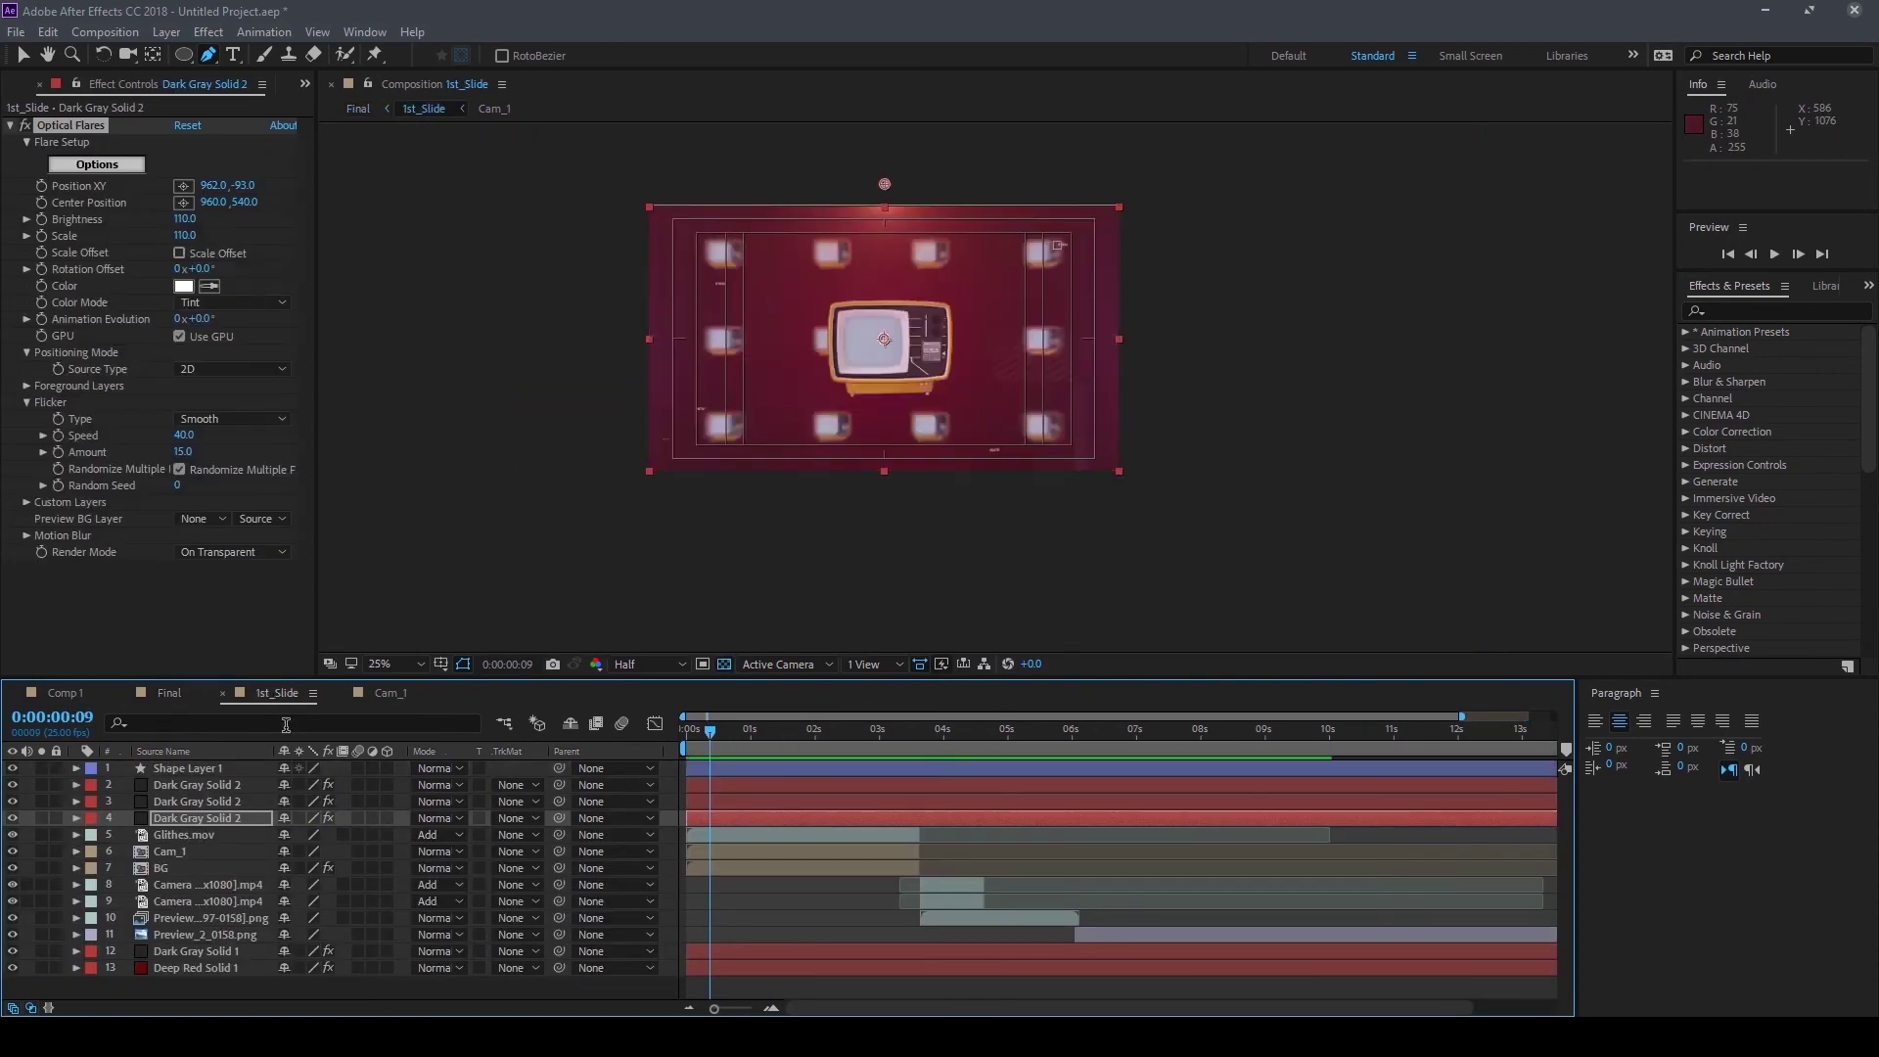
{"action": "left_click", "coordinate": [178, 800]}
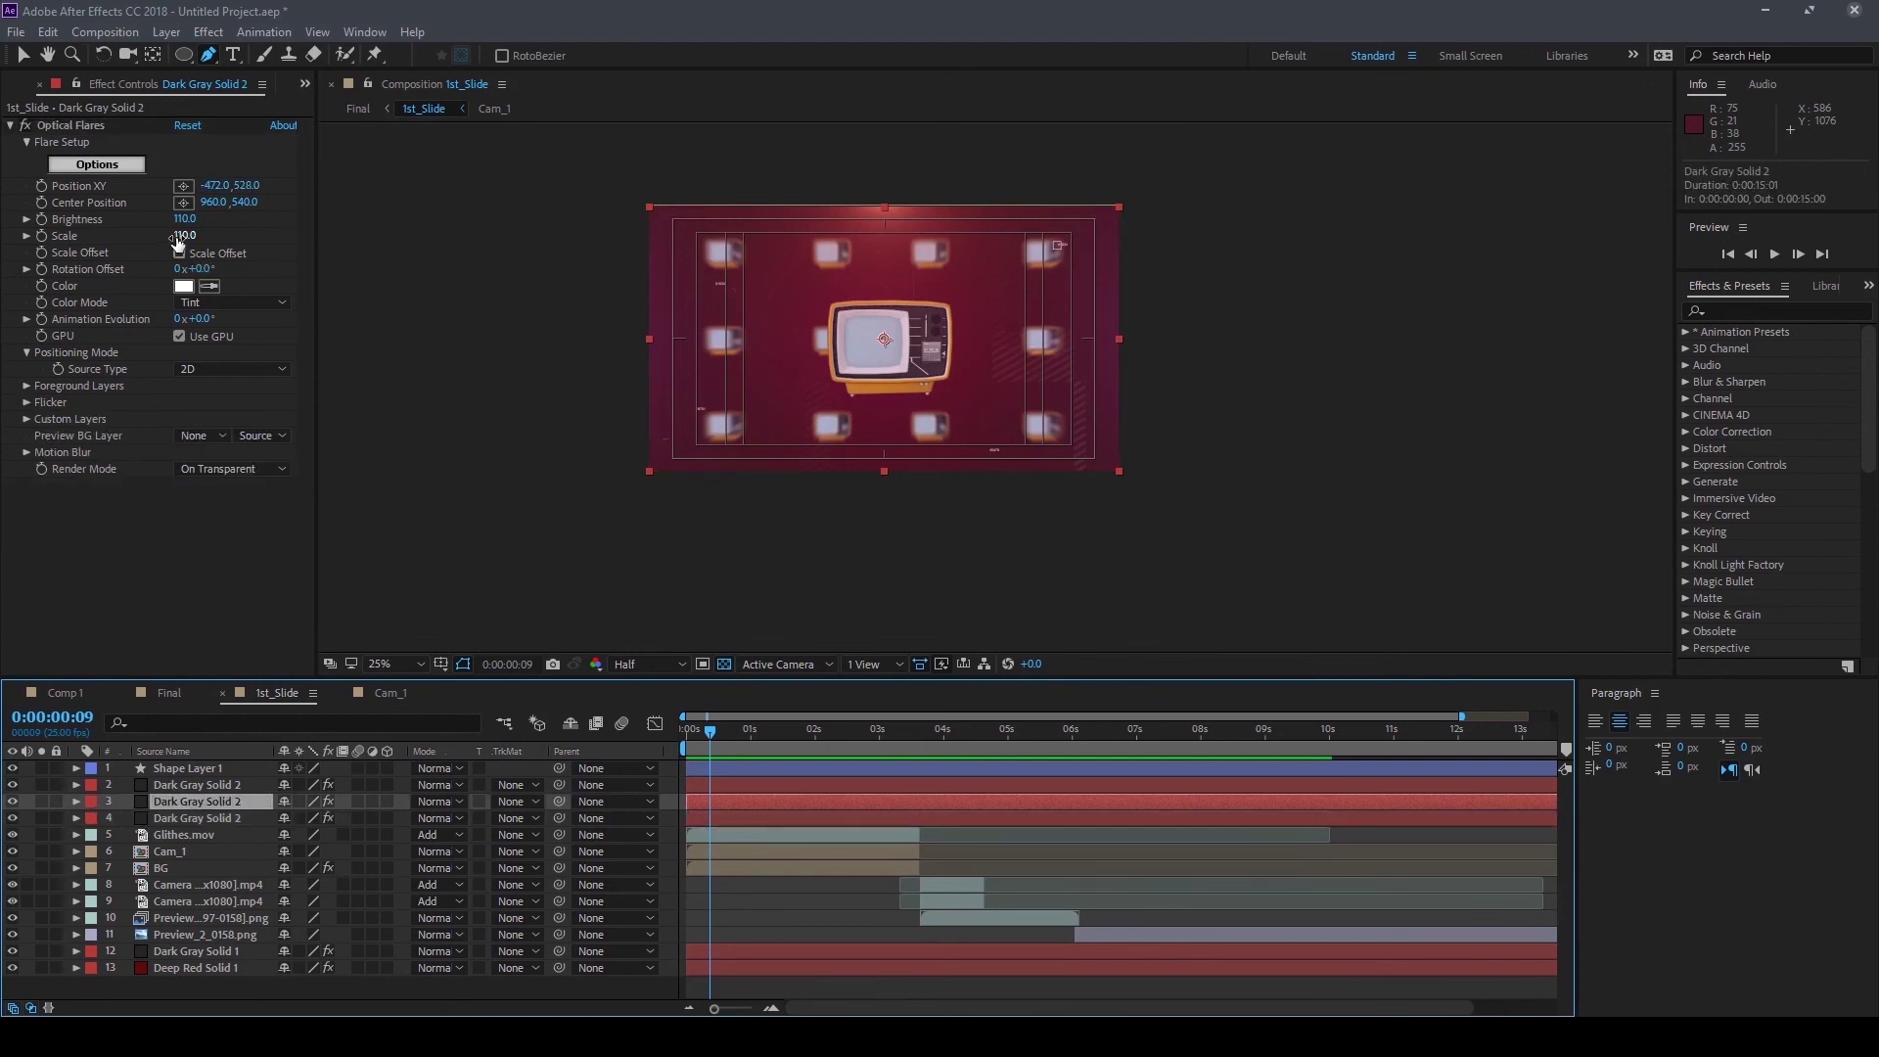
{"action": "left_click", "coordinate": [250, 423]}
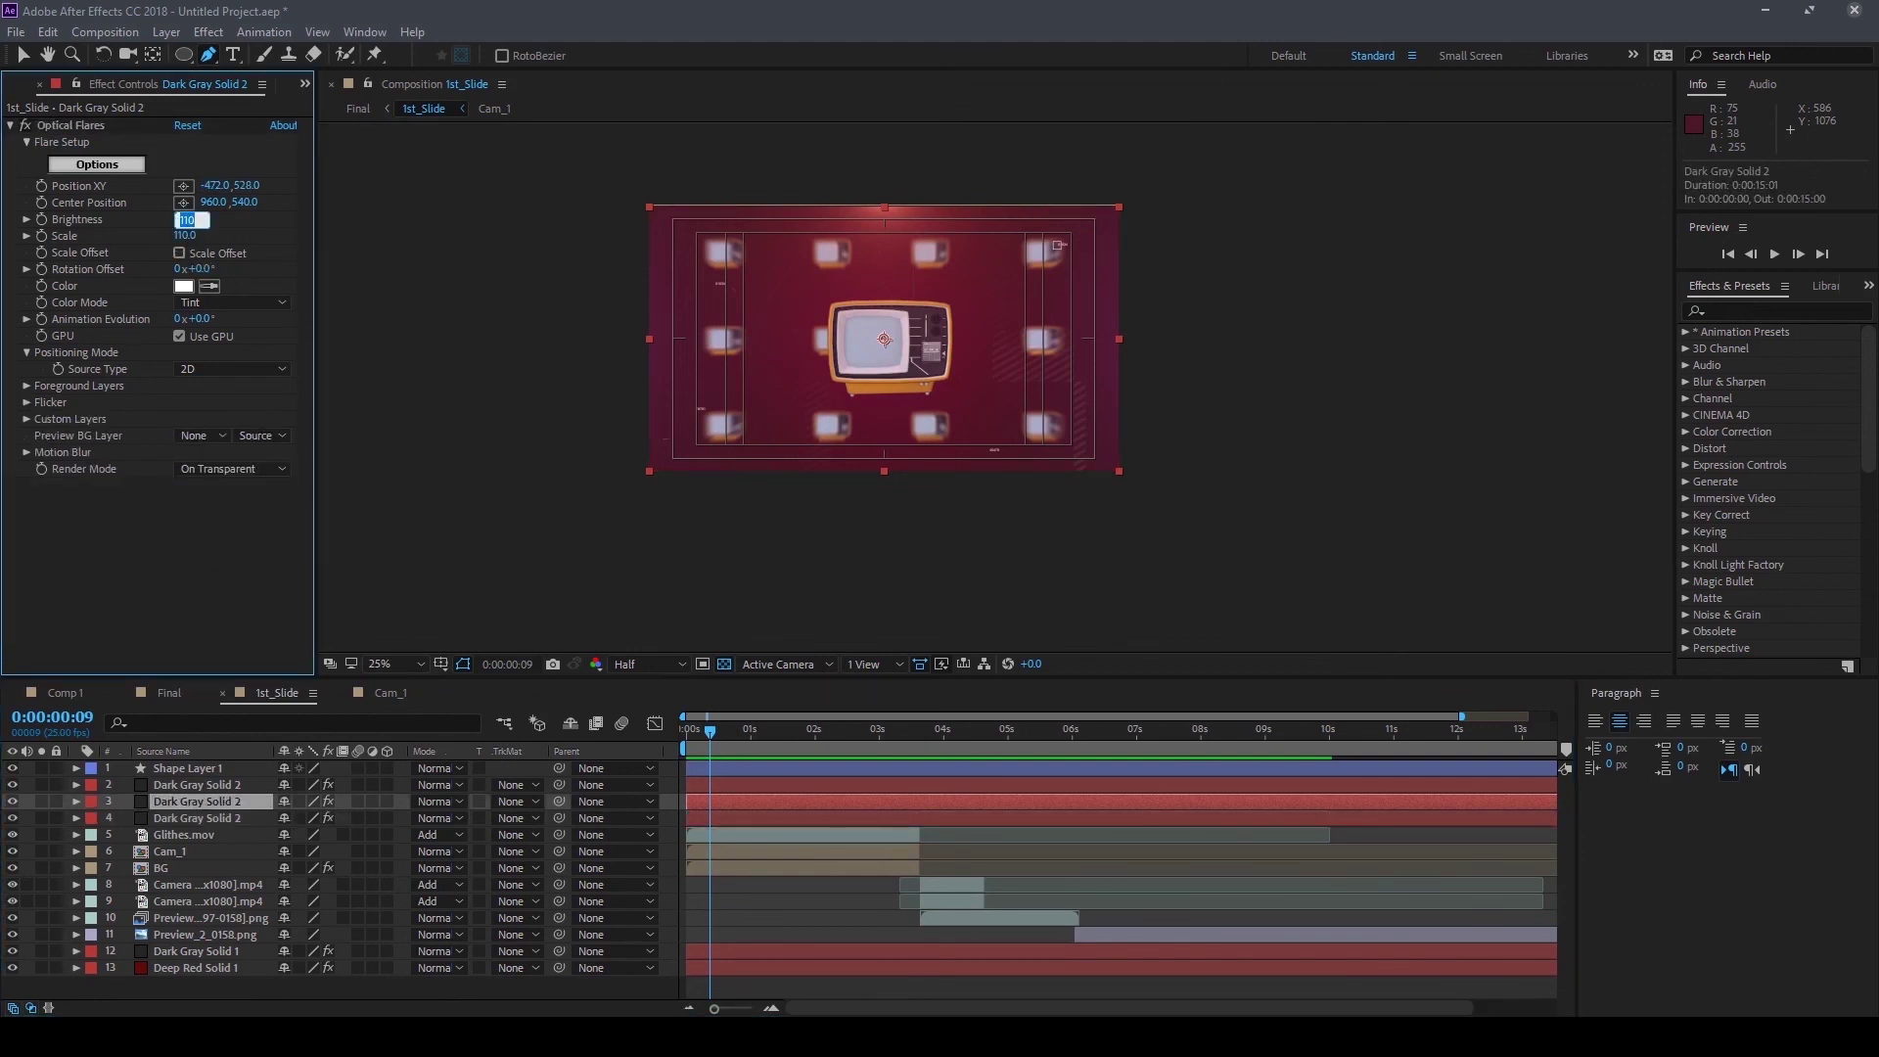
{"action": "key", "text": "period"}
{"action": "key", "text": "period"}
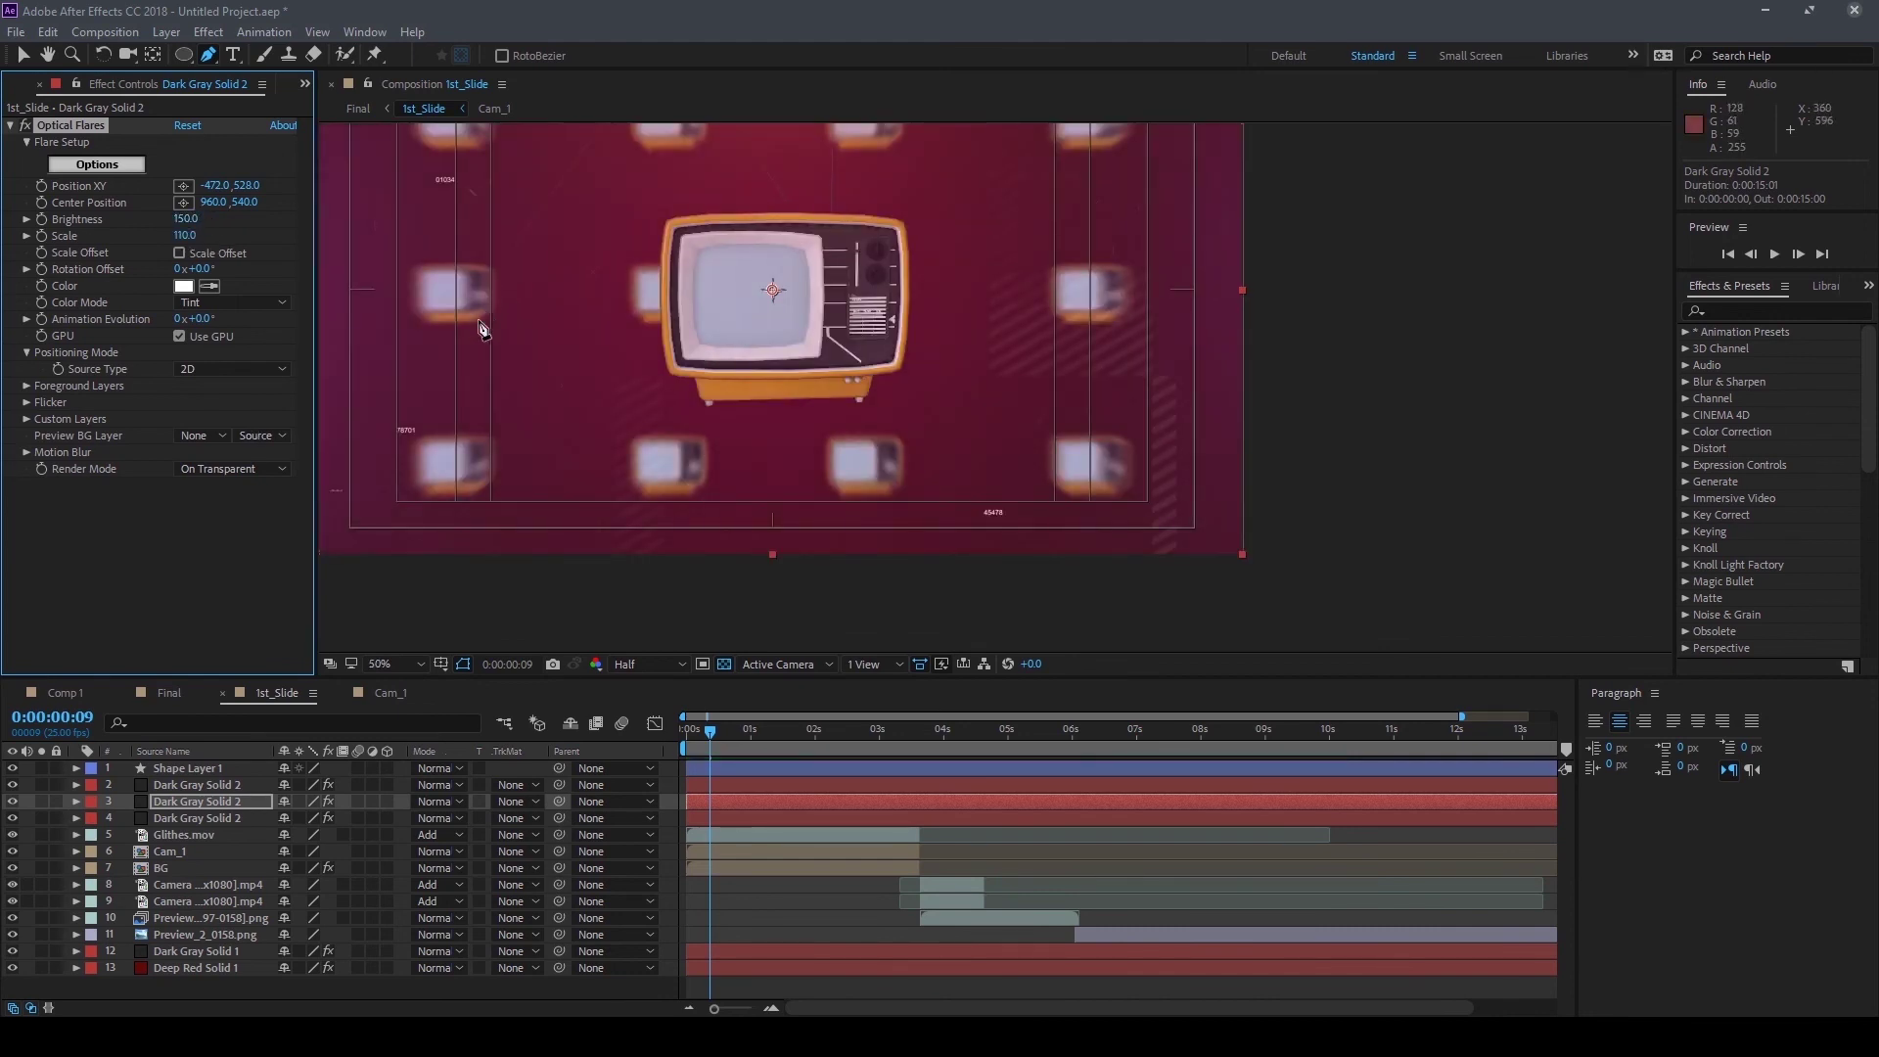
Set the flare at 2380,514 to Brightness 150, then preview the Final comp
{"action": "left_click", "coordinate": [185, 783]}
{"action": "left_click", "coordinate": [179, 223]}
{"action": "type", "text": "150"}
{"action": "key", "text": "Return"}
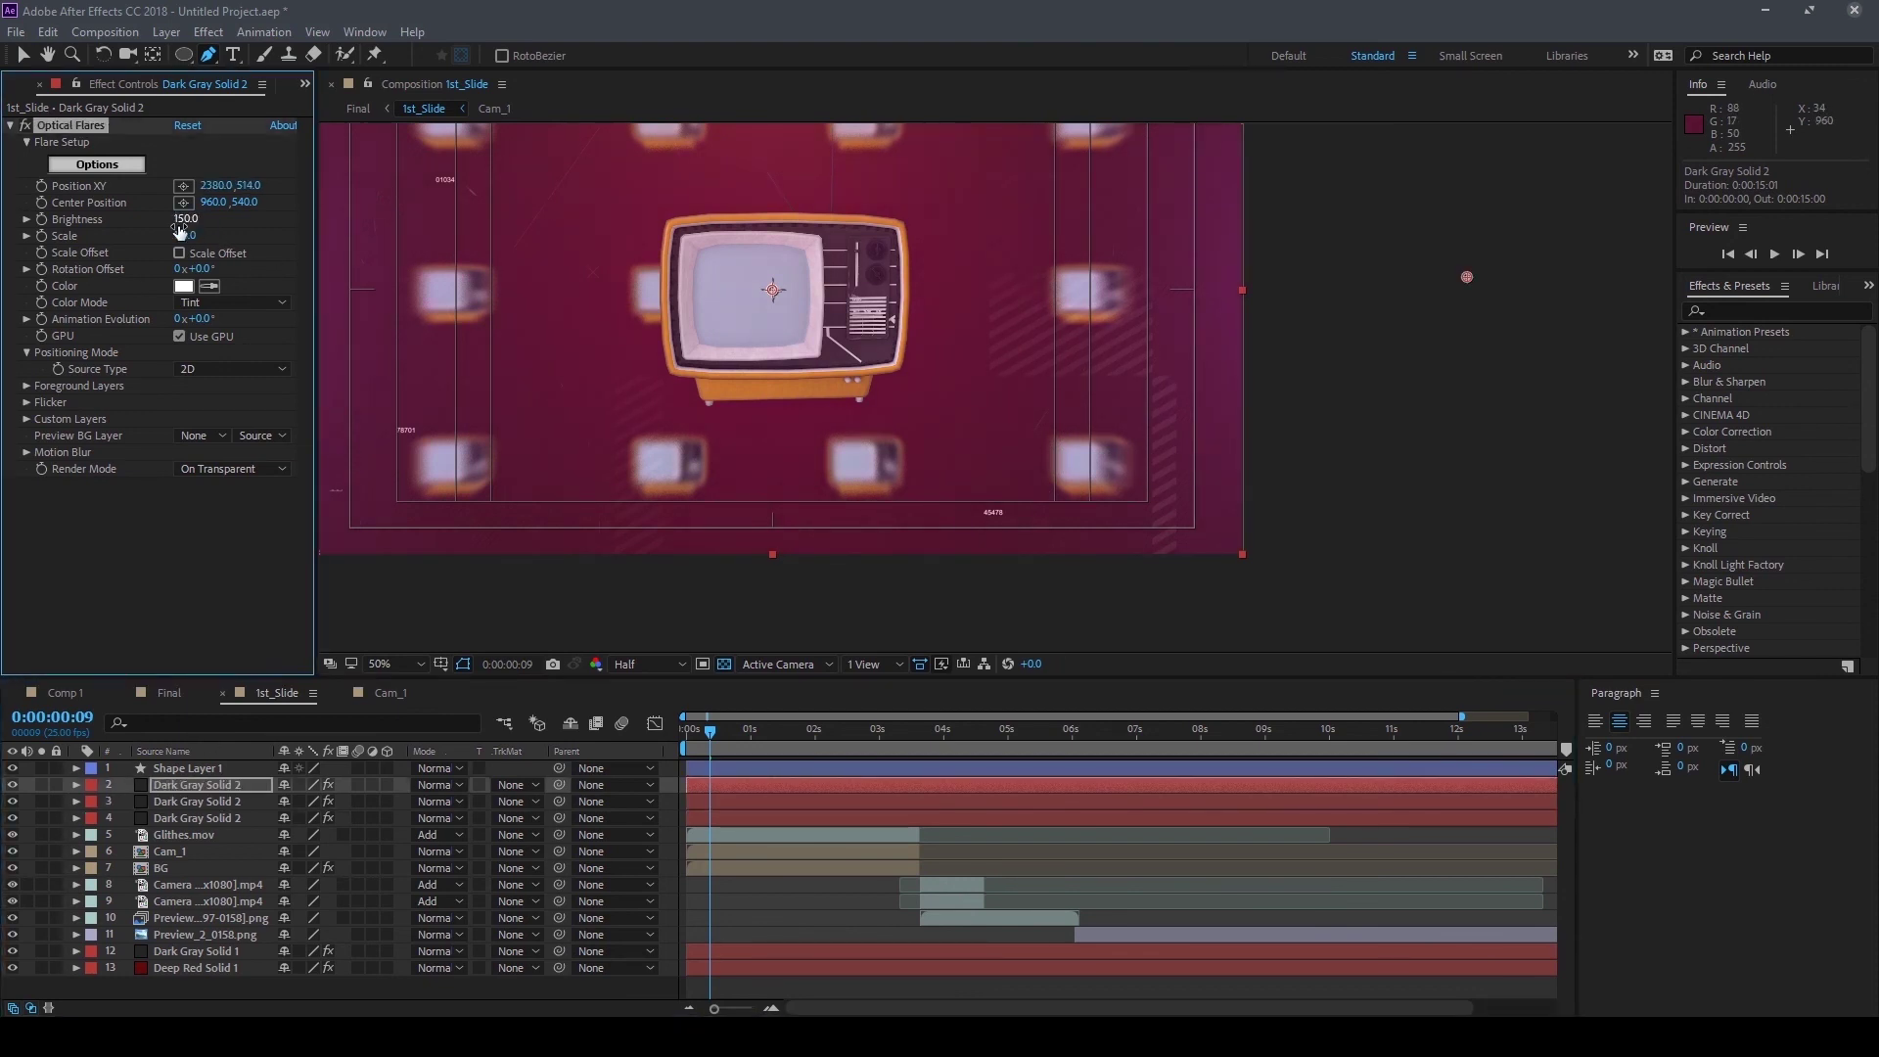
{"action": "key", "text": "comma"}
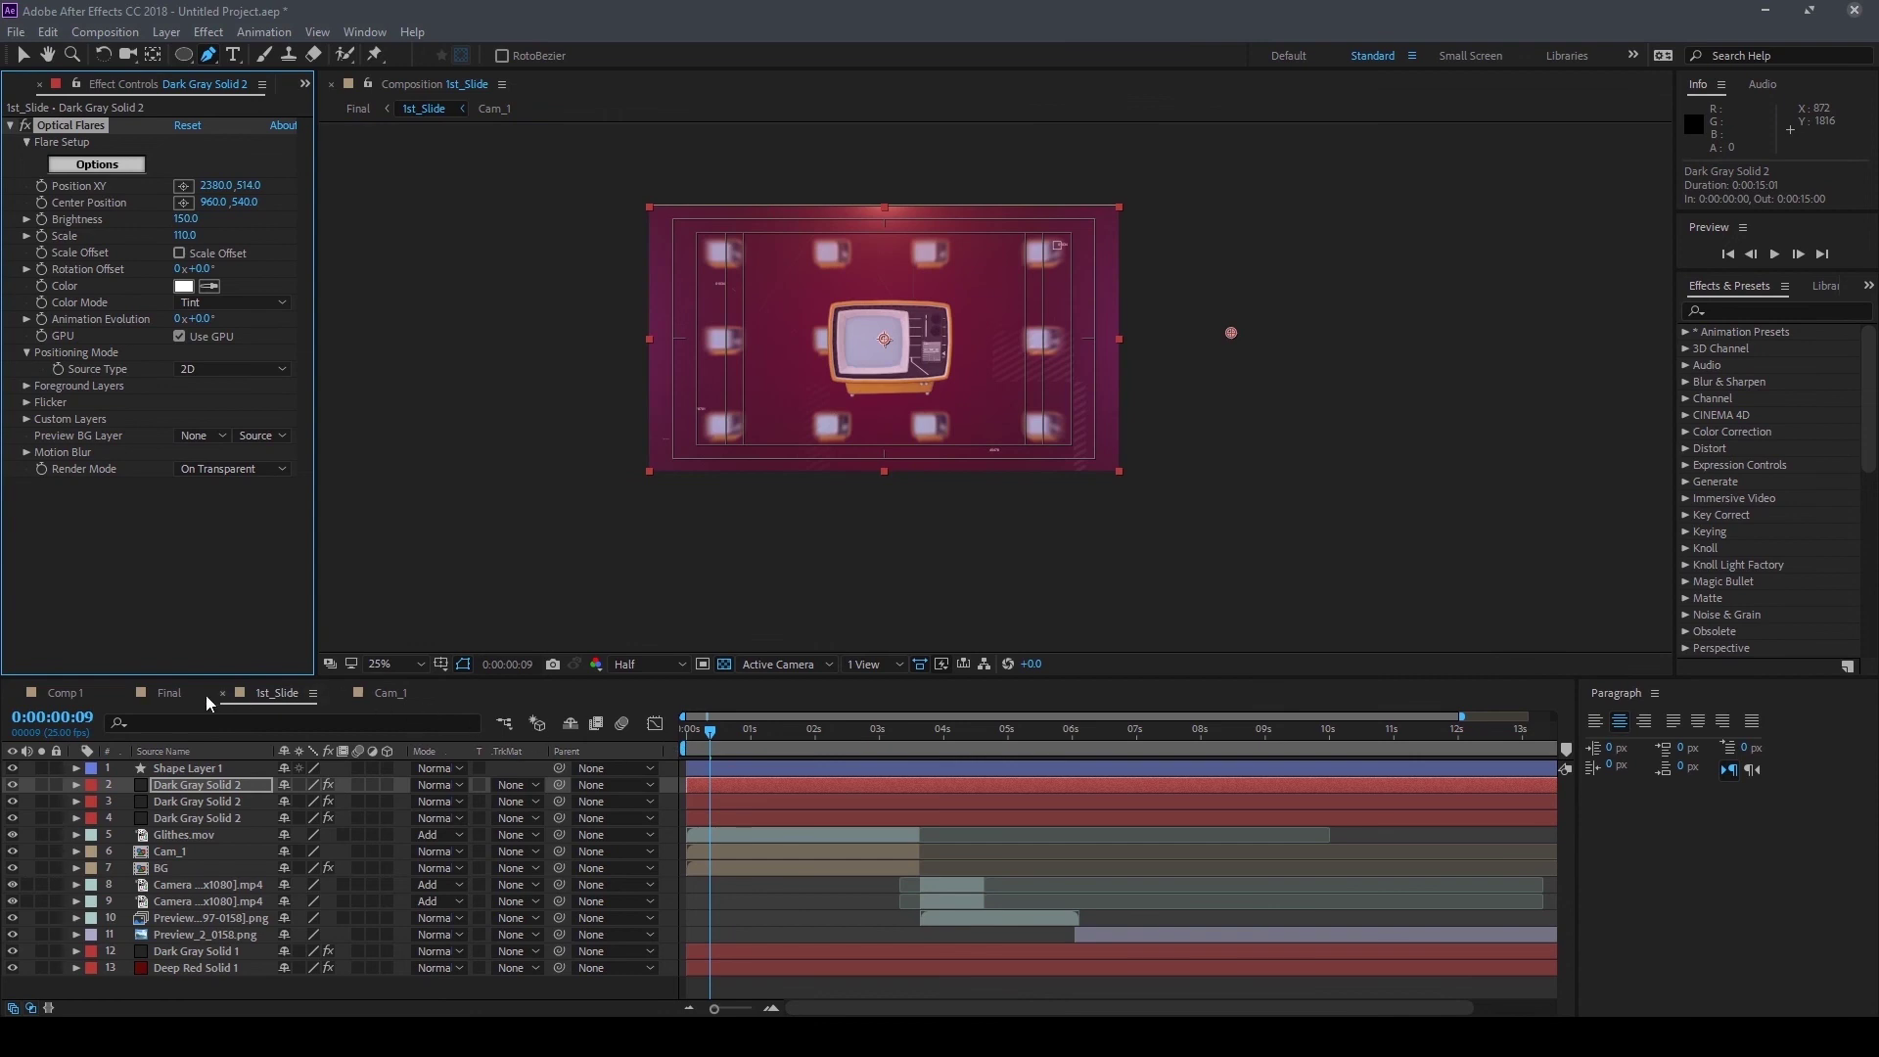
{"action": "left_click", "coordinate": [195, 695]}
{"action": "key", "text": "space"}
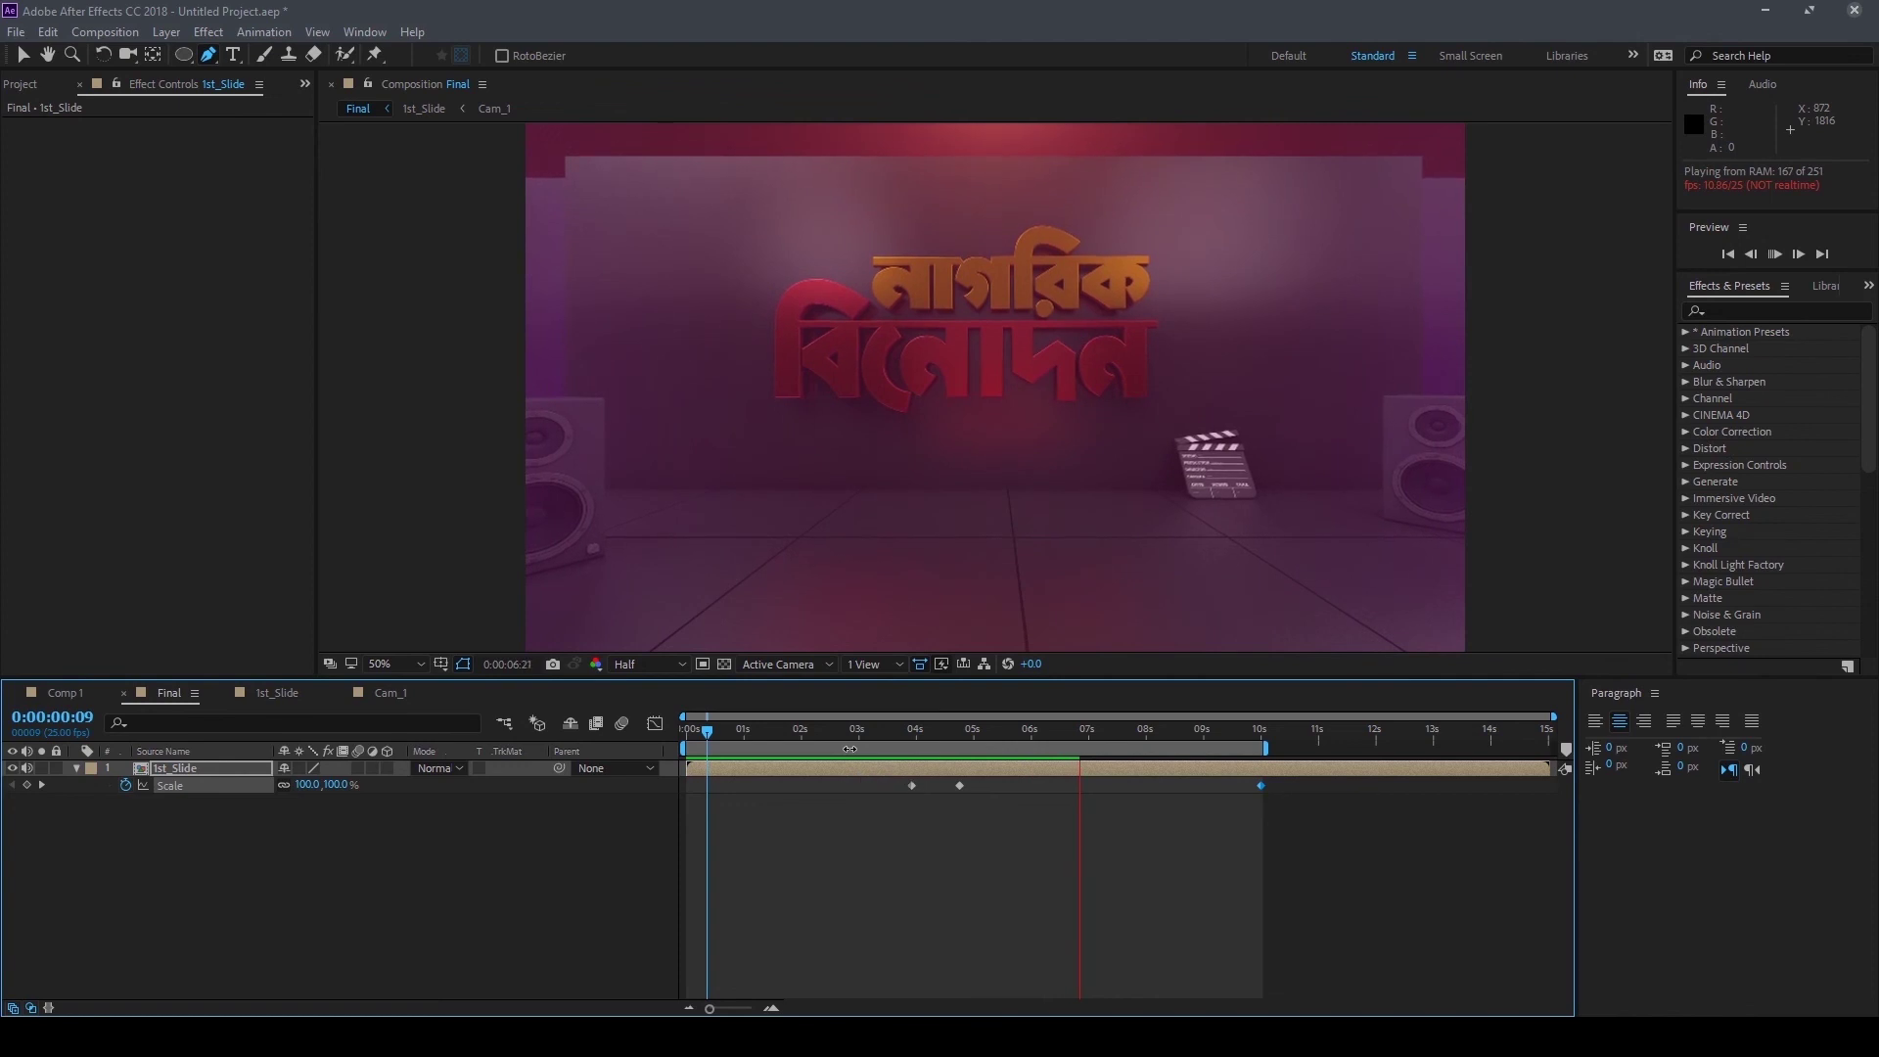
Stop the preview and give one 1st_Slide flare a flicker of Speed 40, Amount 20
{"action": "key", "text": "space"}
{"action": "key", "text": "g"}
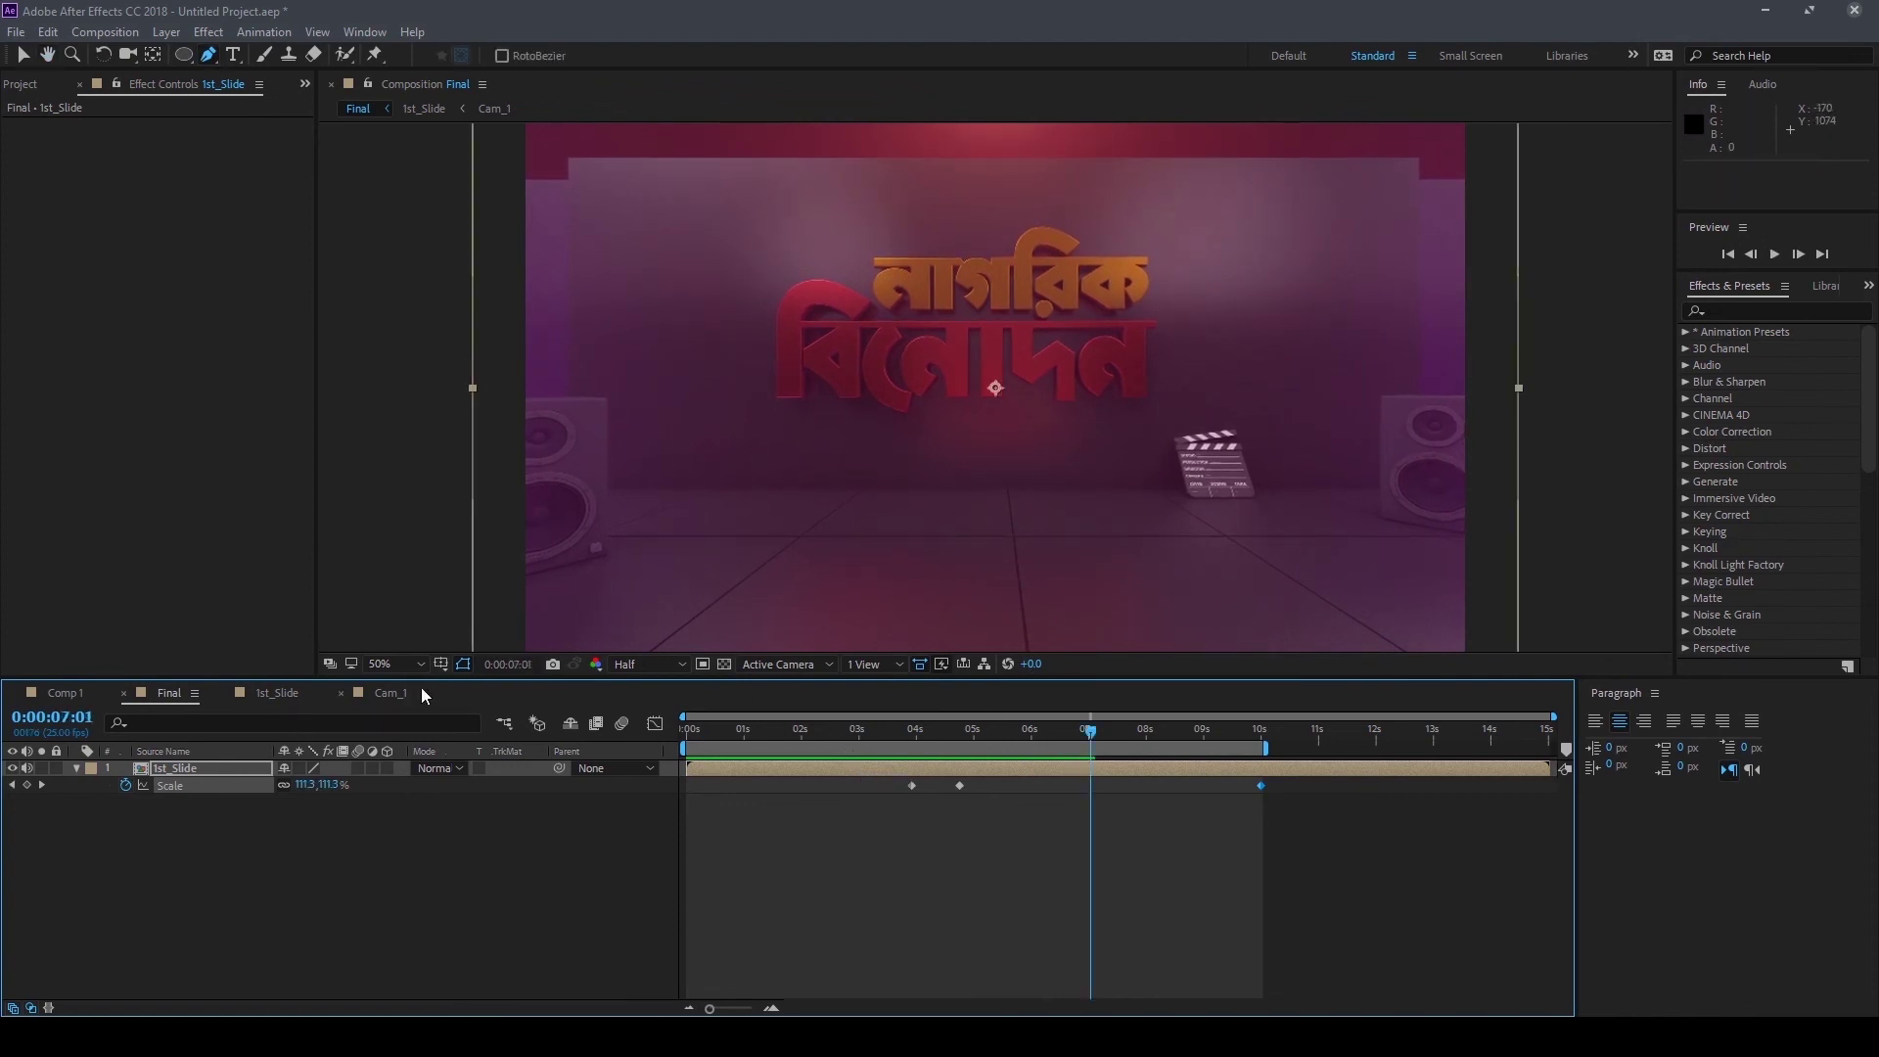
{"action": "left_click", "coordinate": [321, 695]}
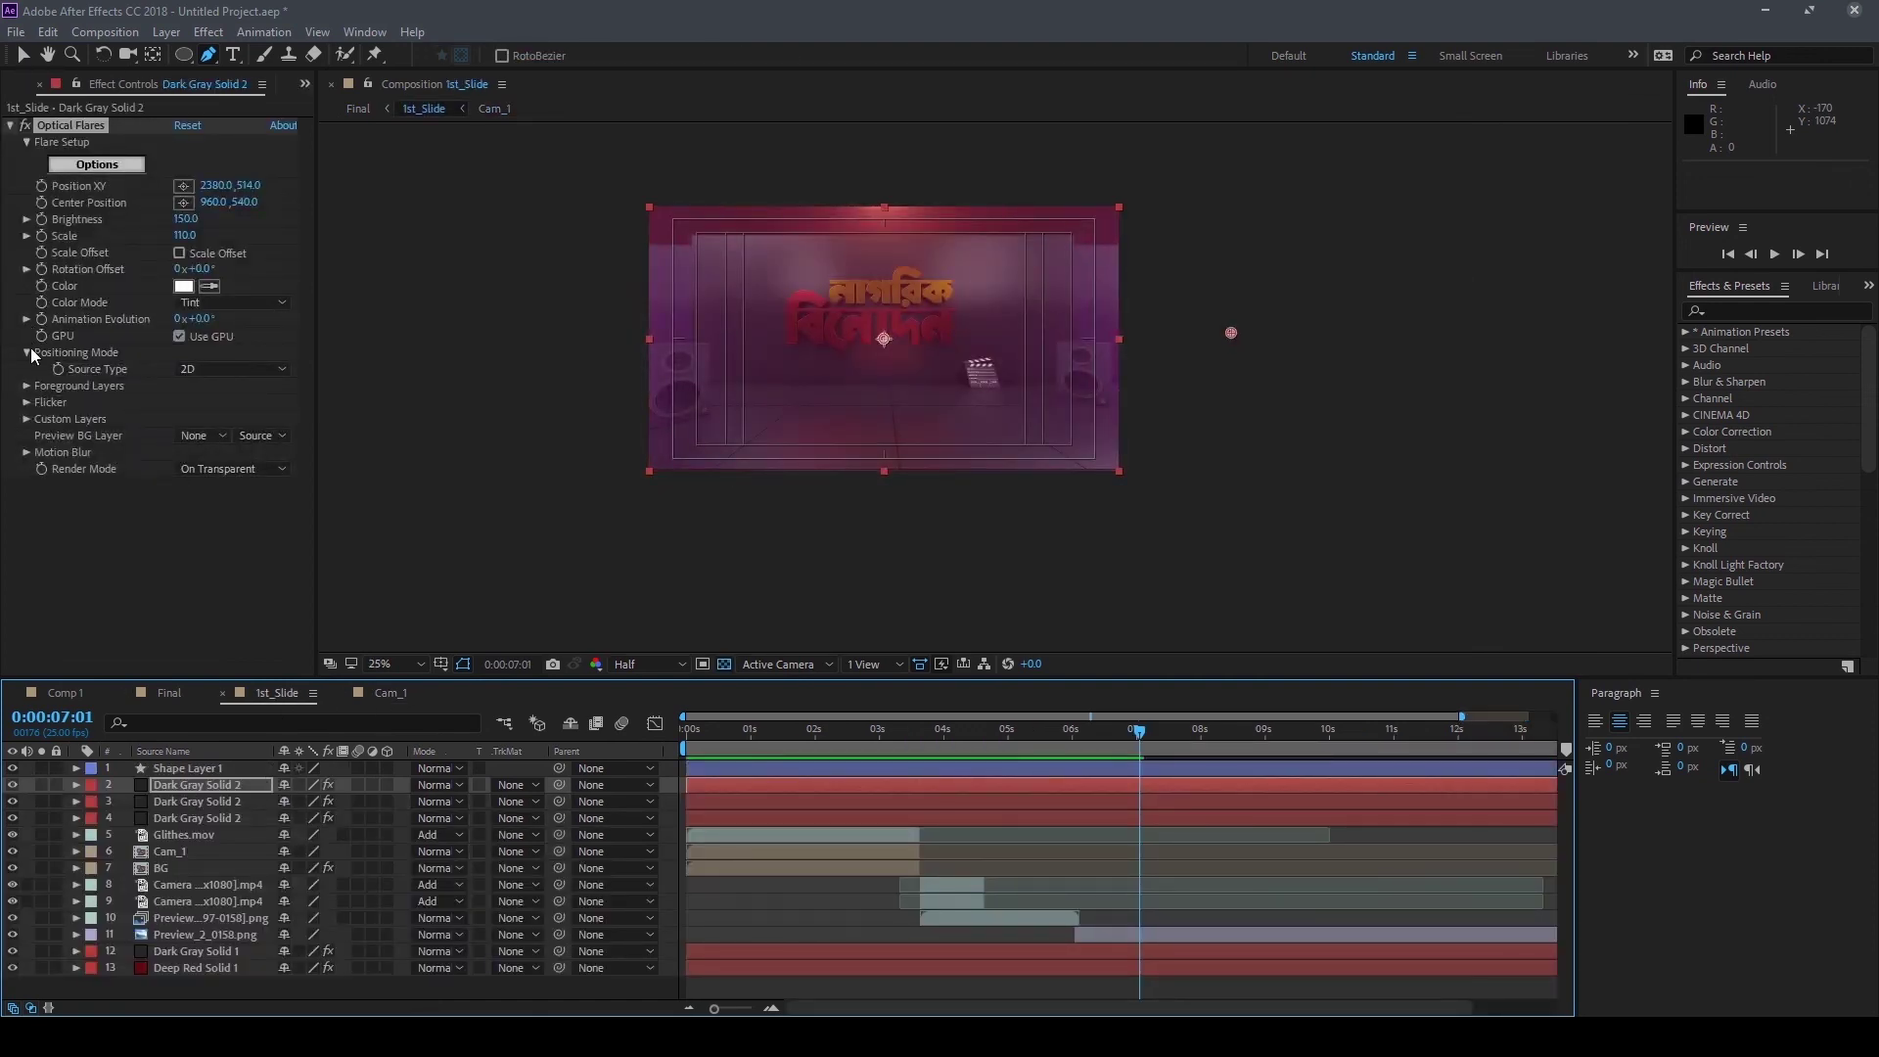
{"action": "left_click", "coordinate": [26, 402]}
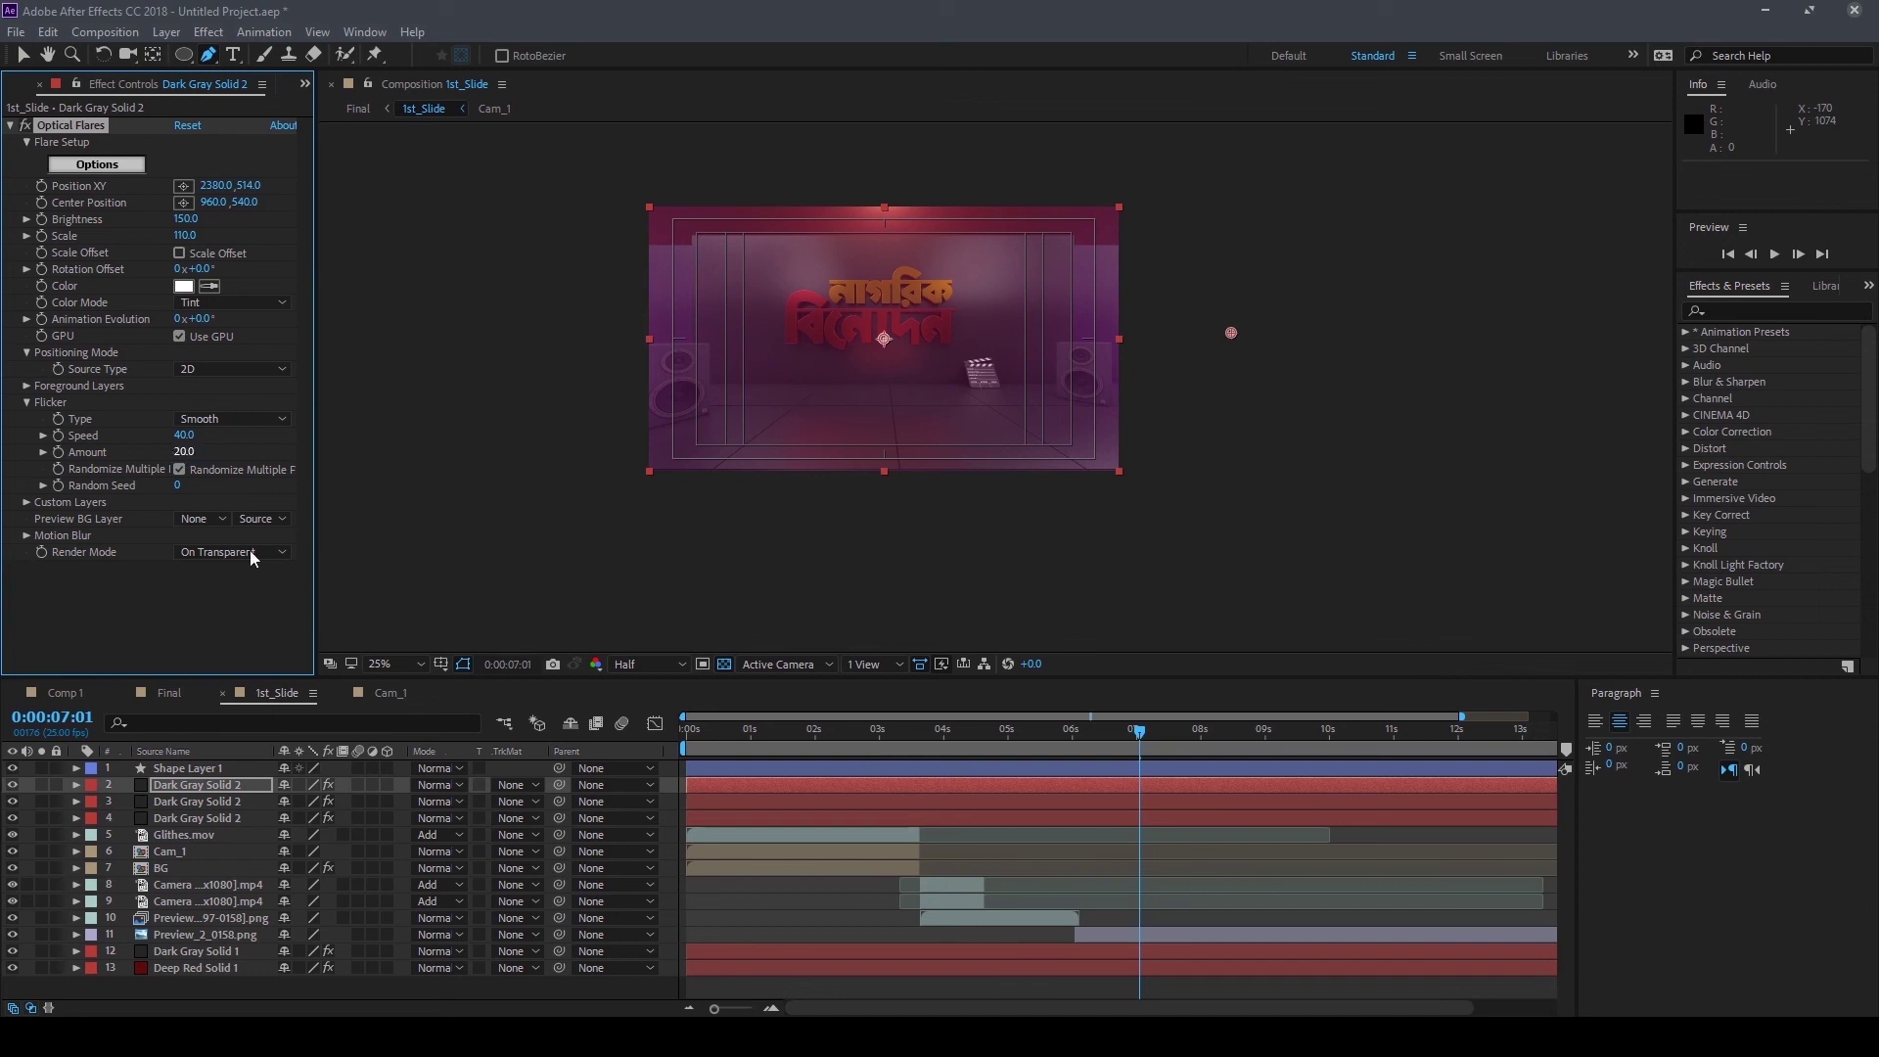
Give the other Dark Gray Solid 2 flare the same flicker, then replay the Final comp
{"action": "left_click", "coordinate": [207, 797]}
{"action": "left_click", "coordinate": [24, 402]}
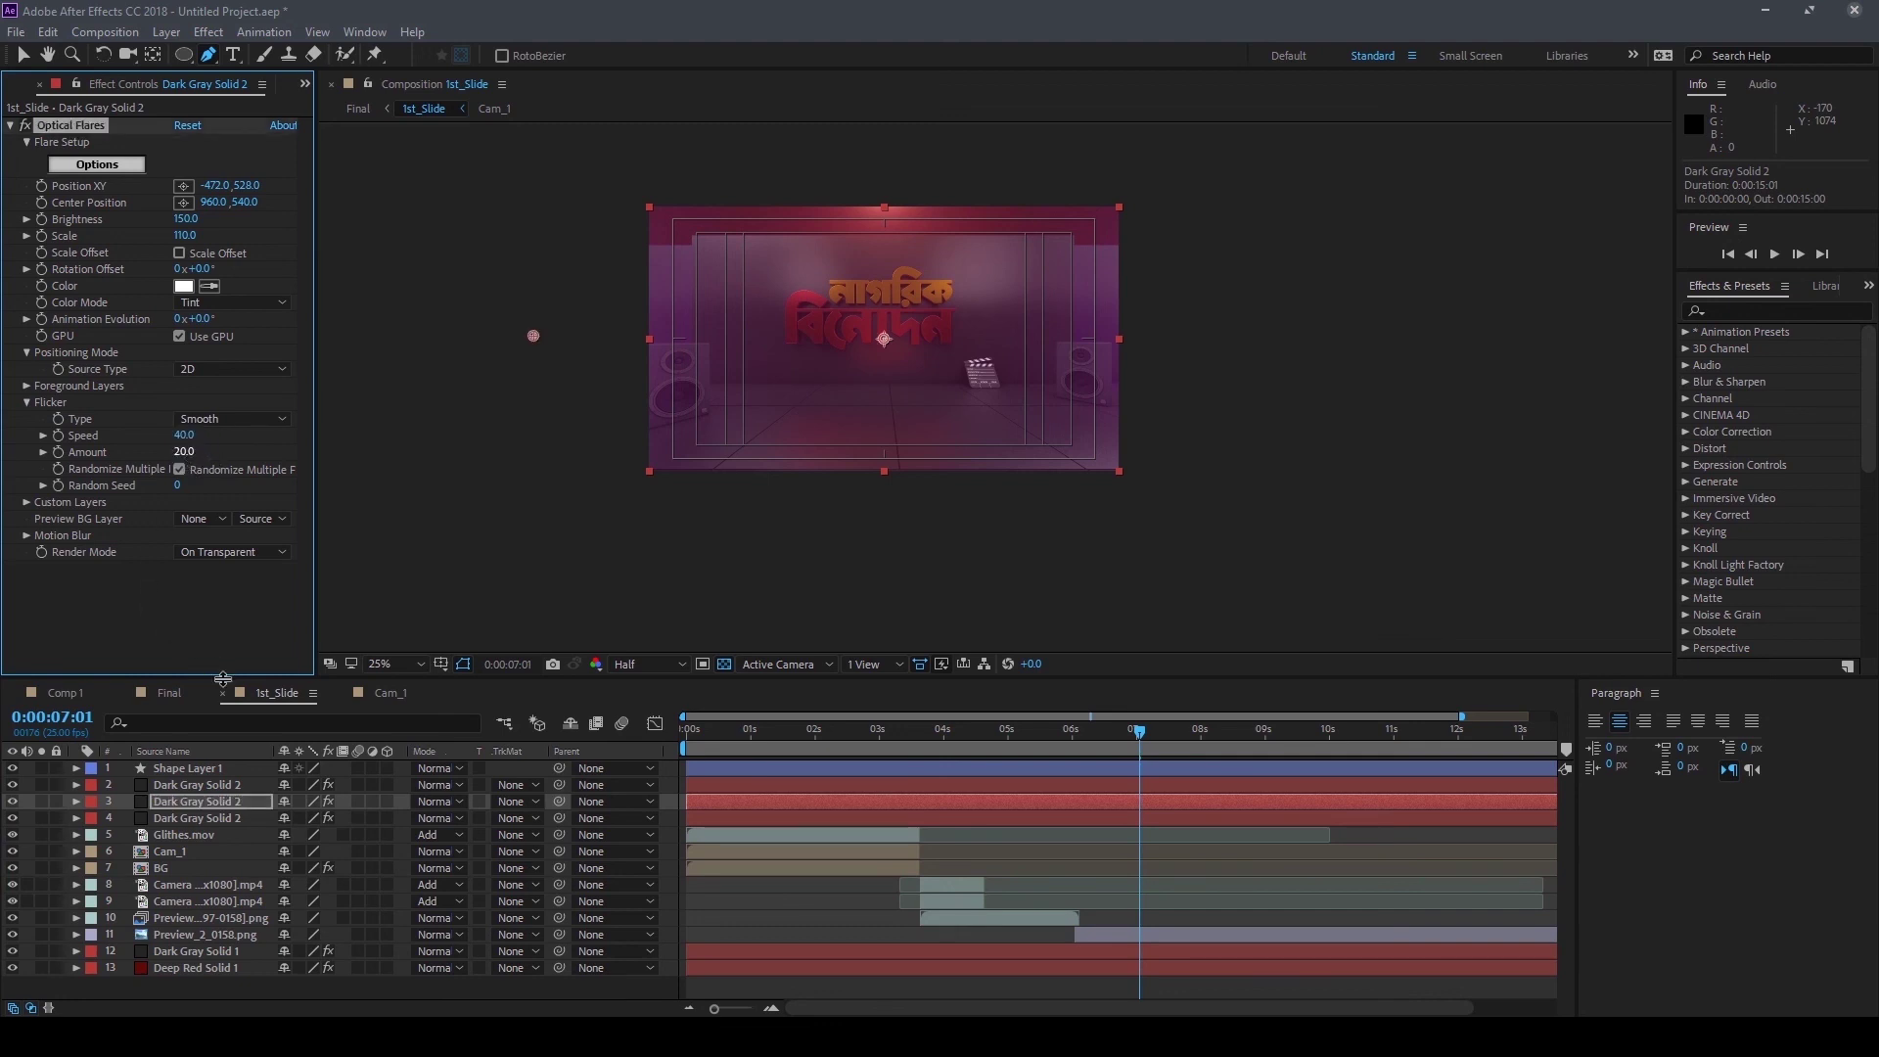
{"action": "left_click", "coordinate": [180, 692]}
{"action": "key", "text": "space"}
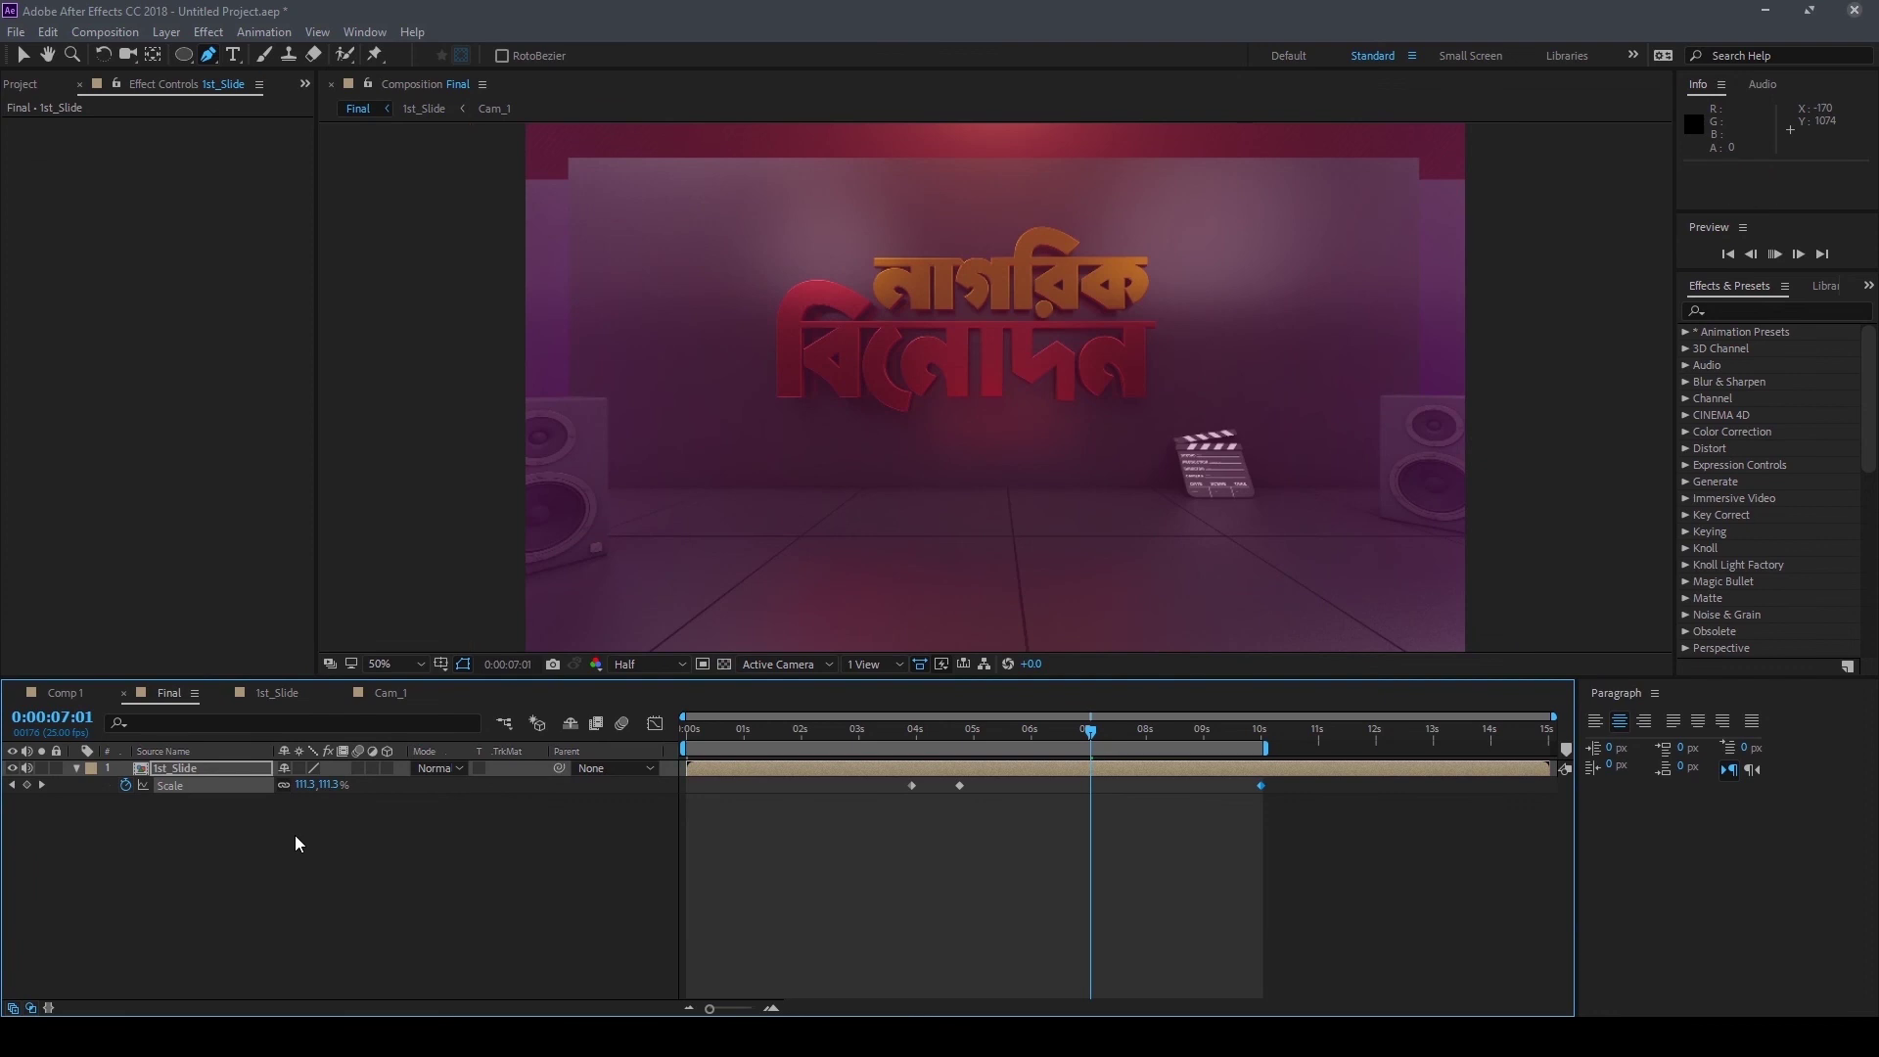